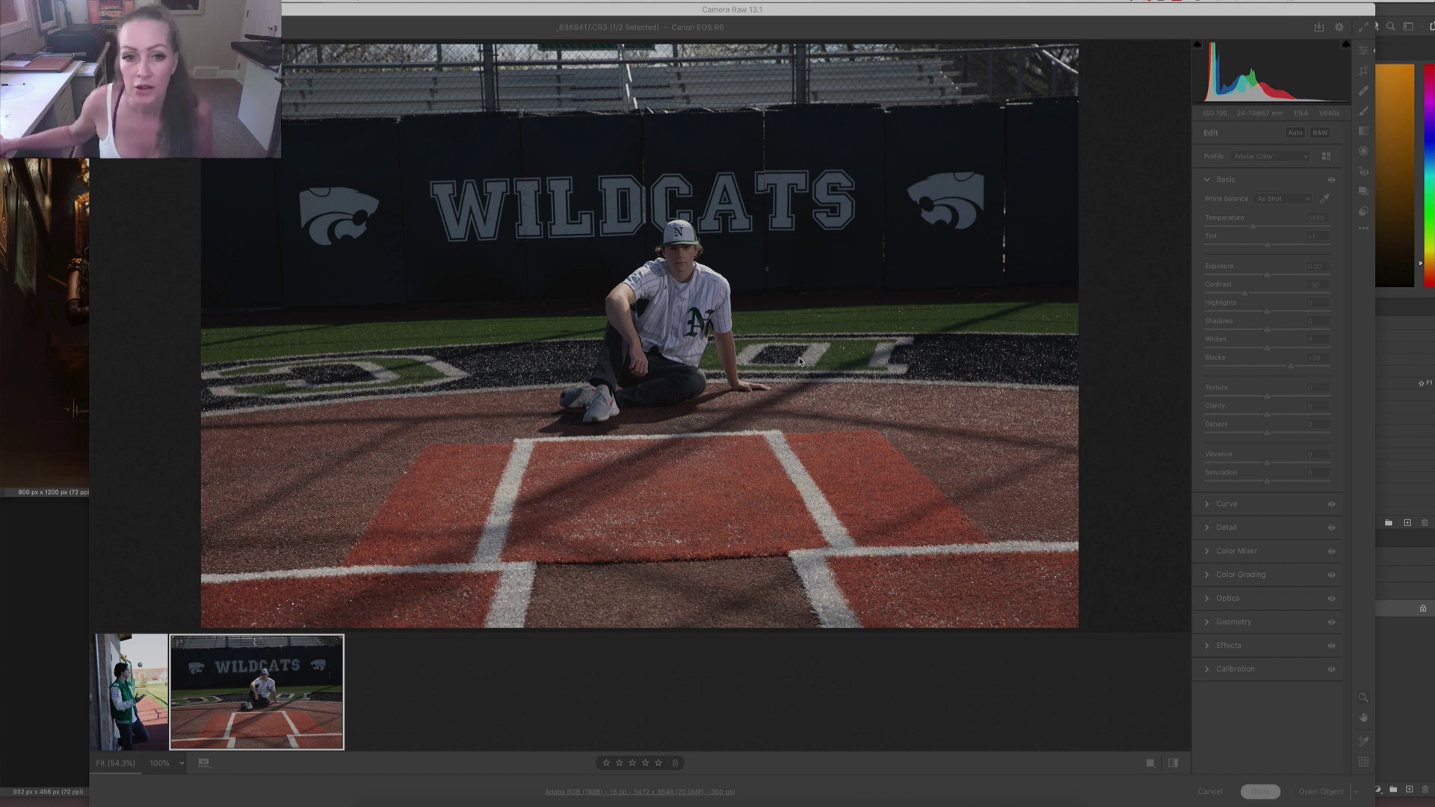
Set the Wildcats field photo's contrast to -40, highlights to -46, whites to -34, blacks to +60 and temperature to 6350.
click(1141, 247)
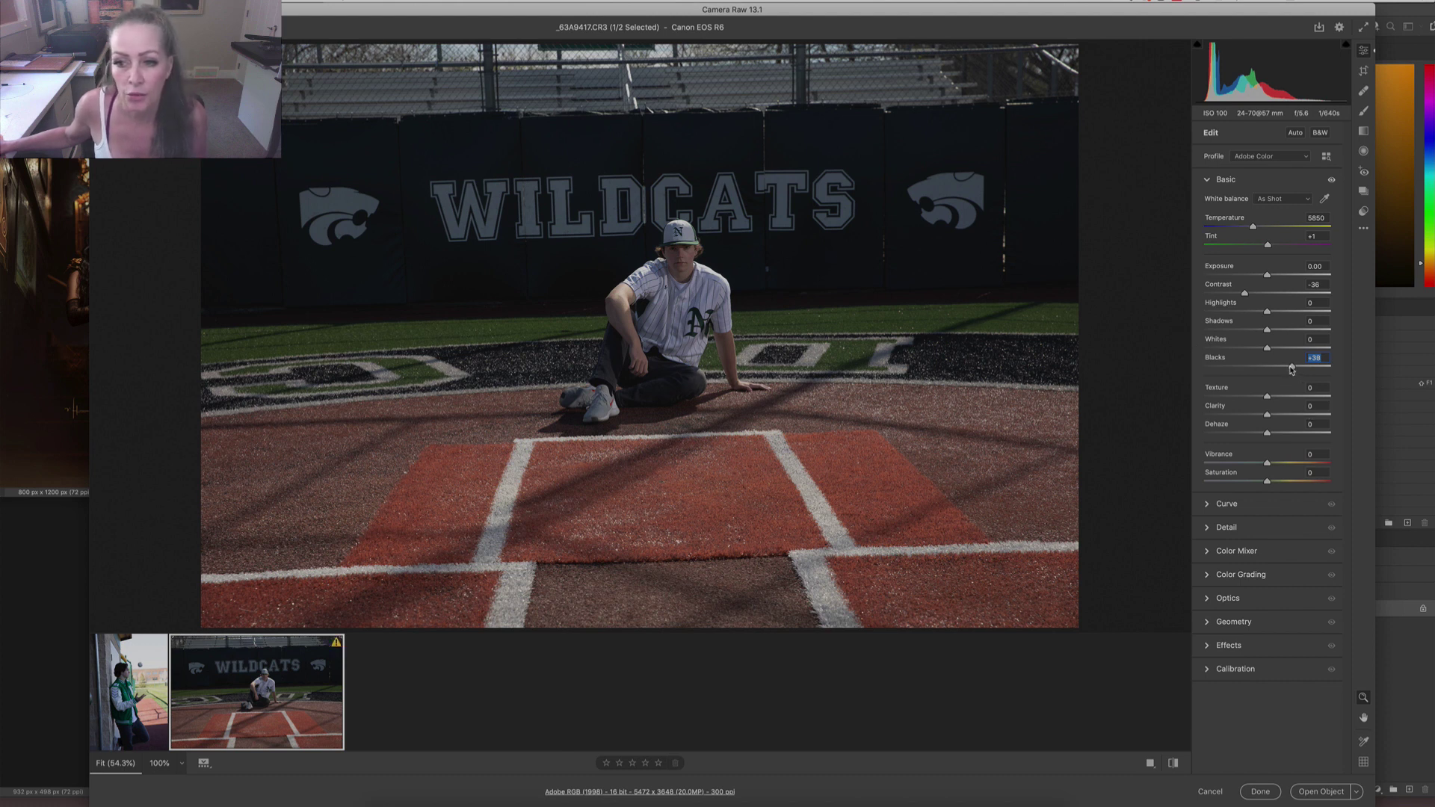
drag(1292, 370, 1300, 373)
drag(1245, 295, 1243, 295)
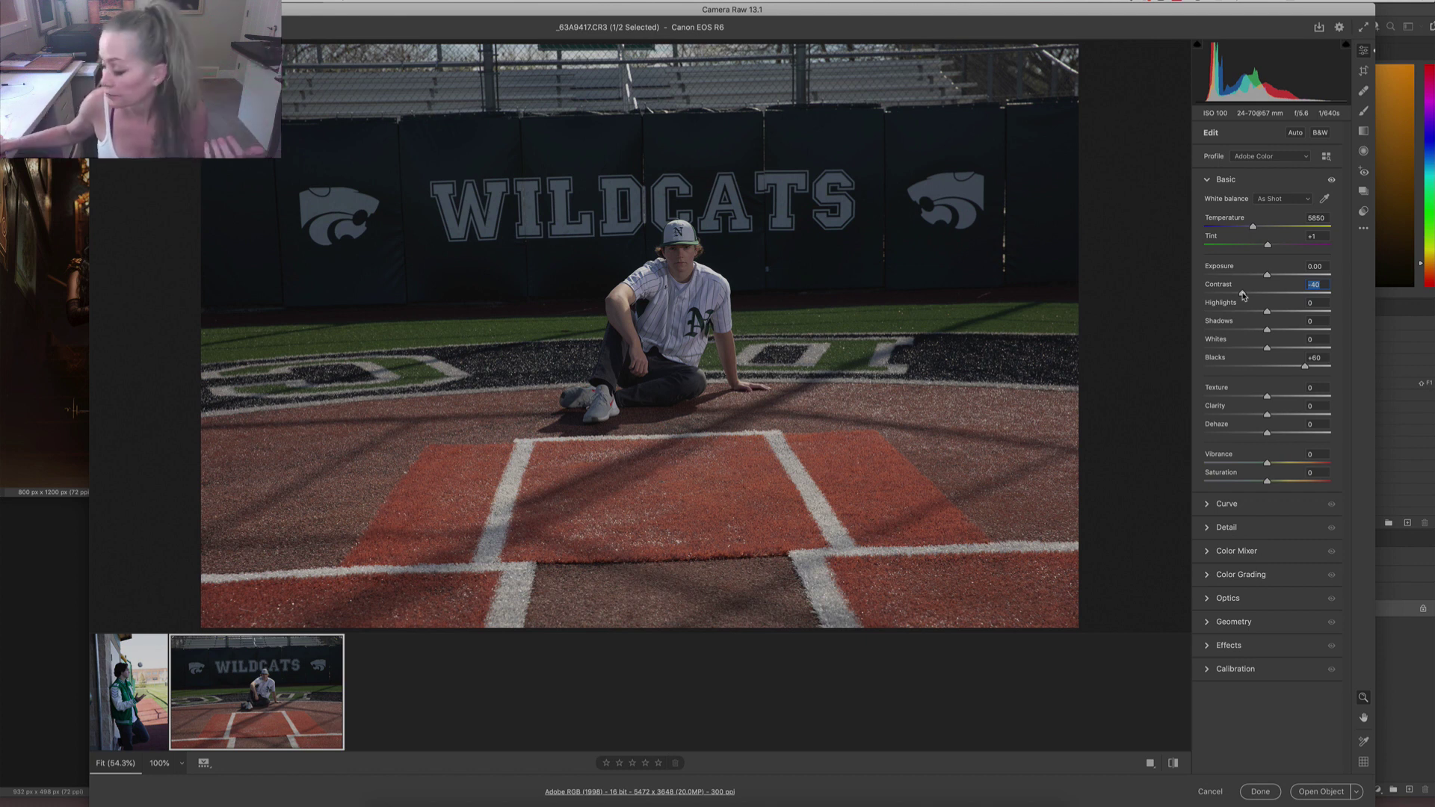
drag(1267, 313, 1246, 349)
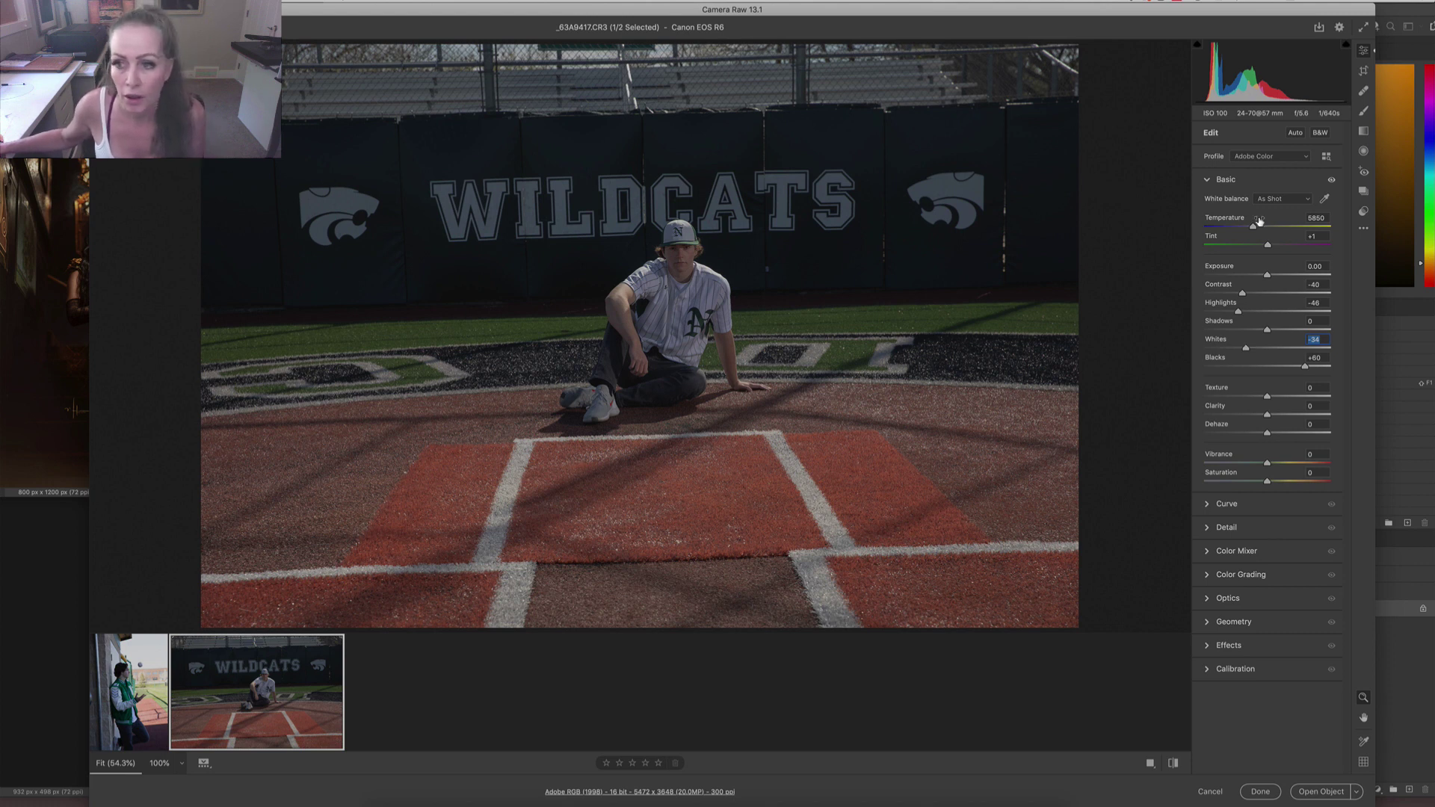
drag(1254, 226, 1259, 228)
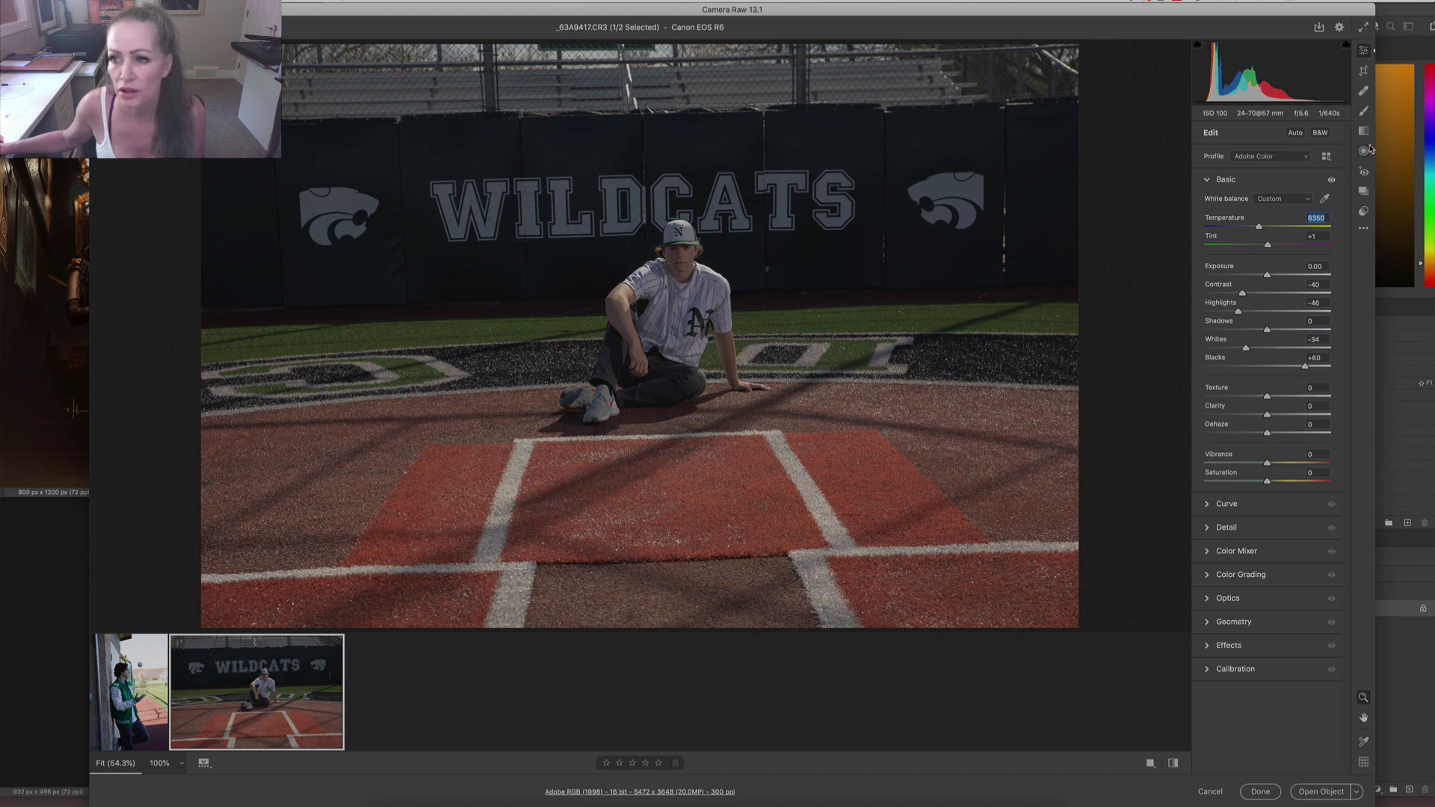
Straighten the Wildcats photo by about 1.06° and crop away the lower part of the home plate area.
click(1363, 70)
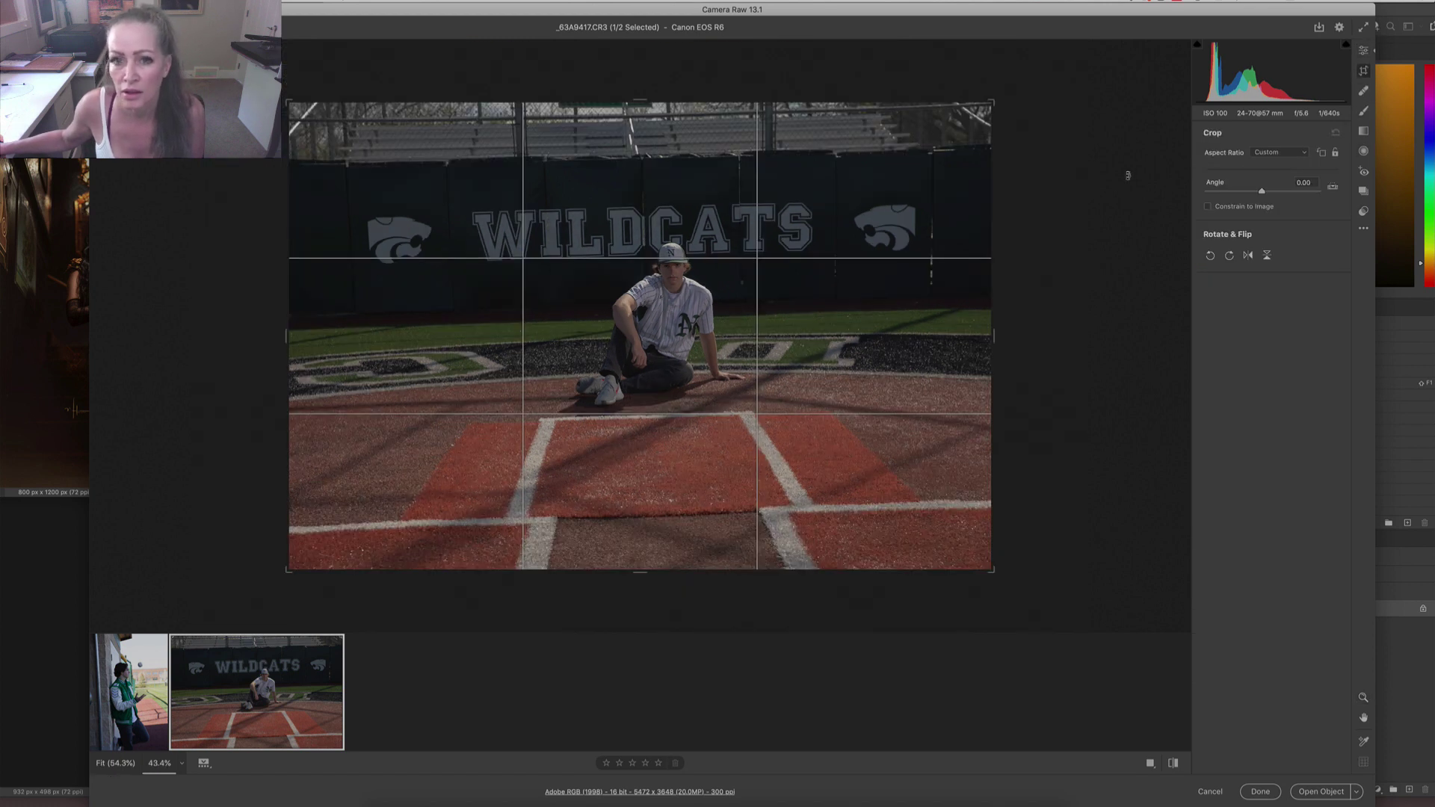
drag(1019, 199, 1016, 208)
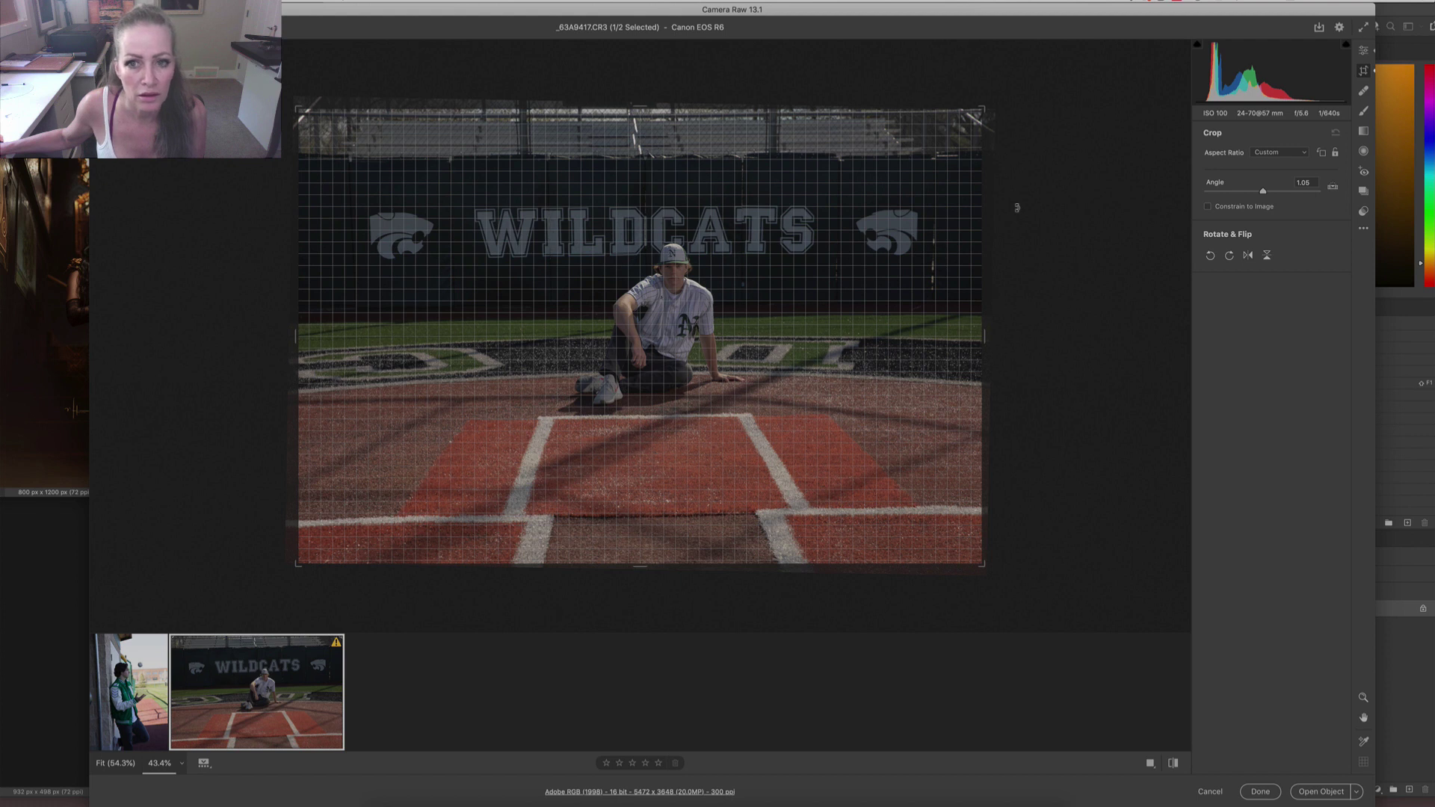
drag(1017, 208, 1017, 208)
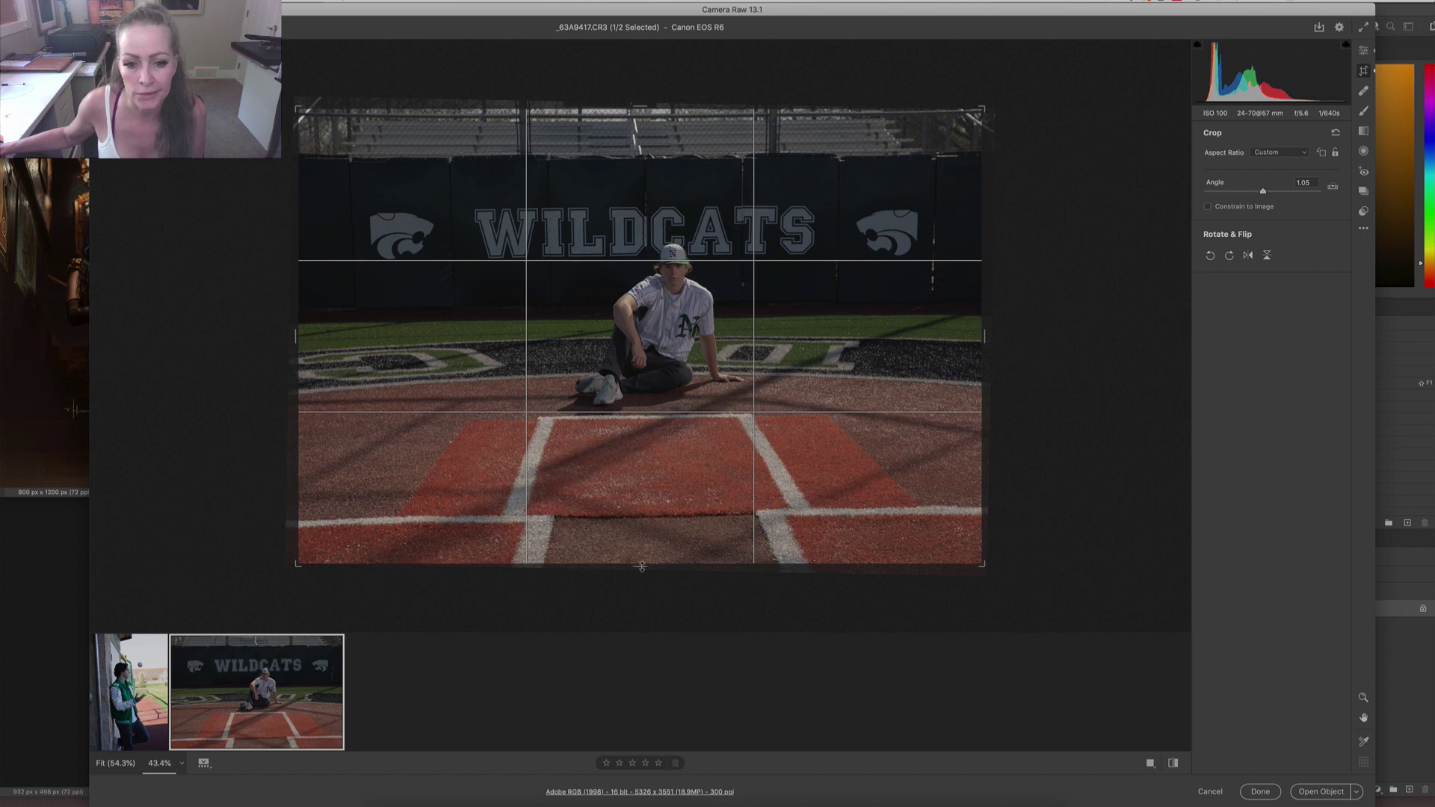
drag(641, 567, 658, 512)
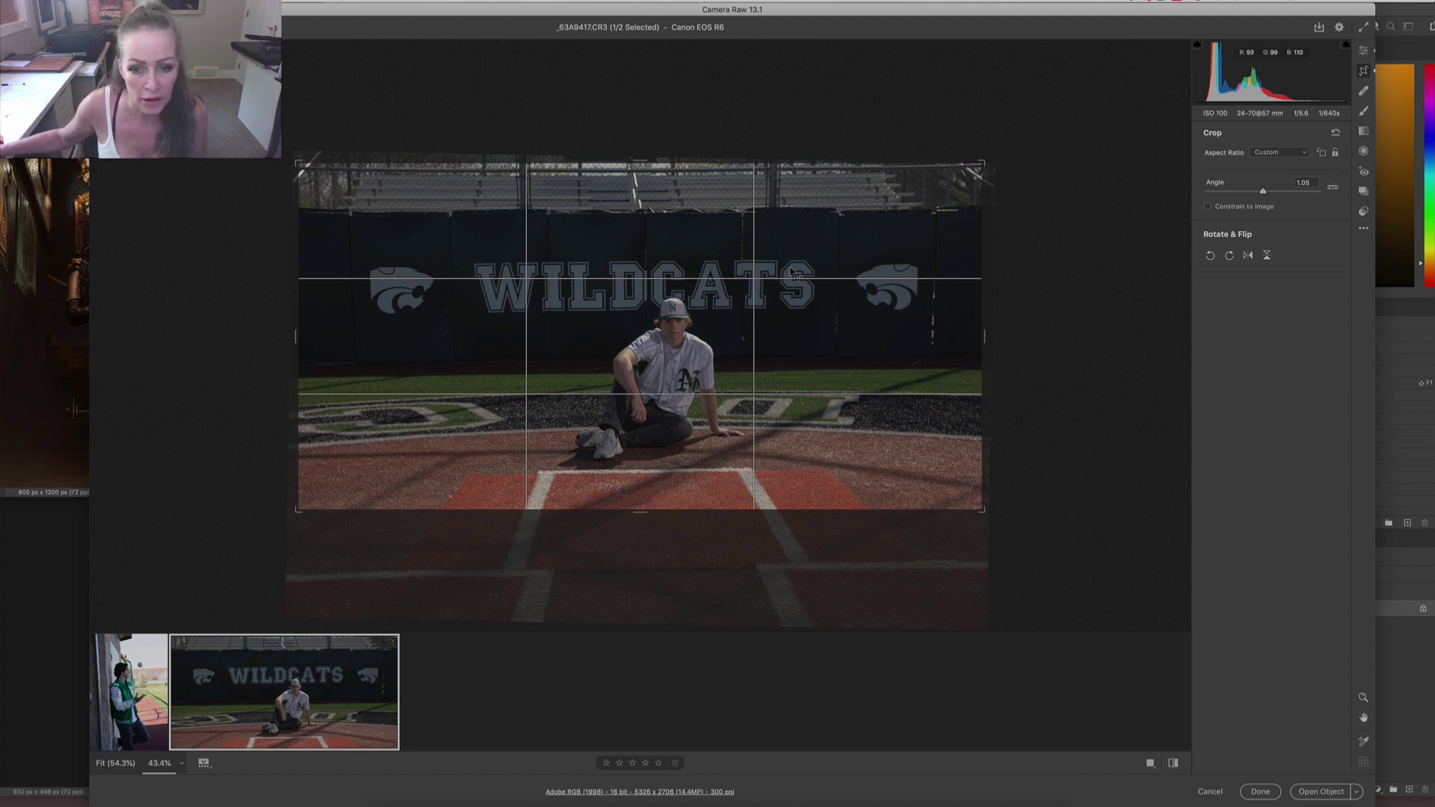
key(Return)
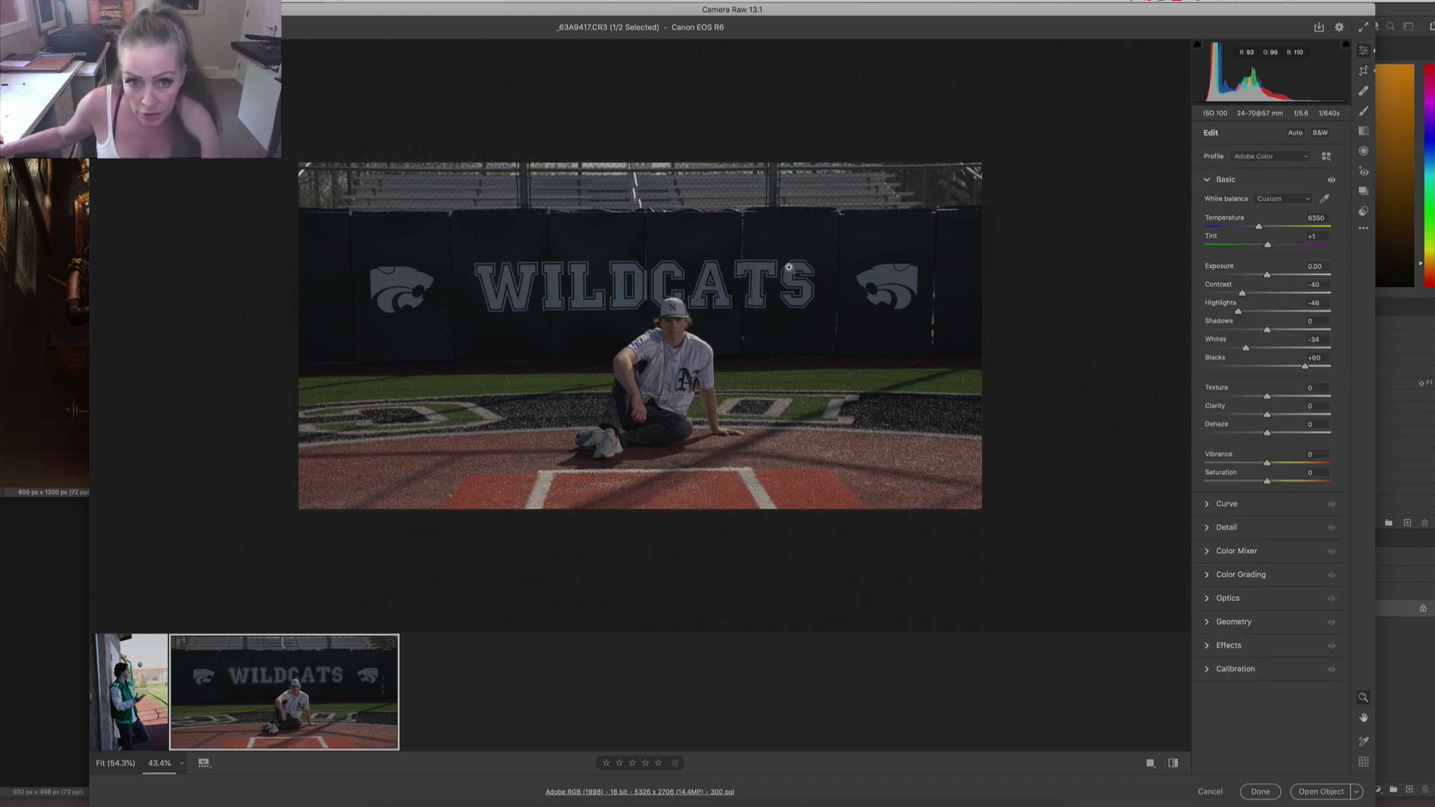
Set the Reds hue to +19 in the Color Mixer and check the player's skin tone up close.
scroll(688, 334, up, 3)
scroll(747, 337, up, 5)
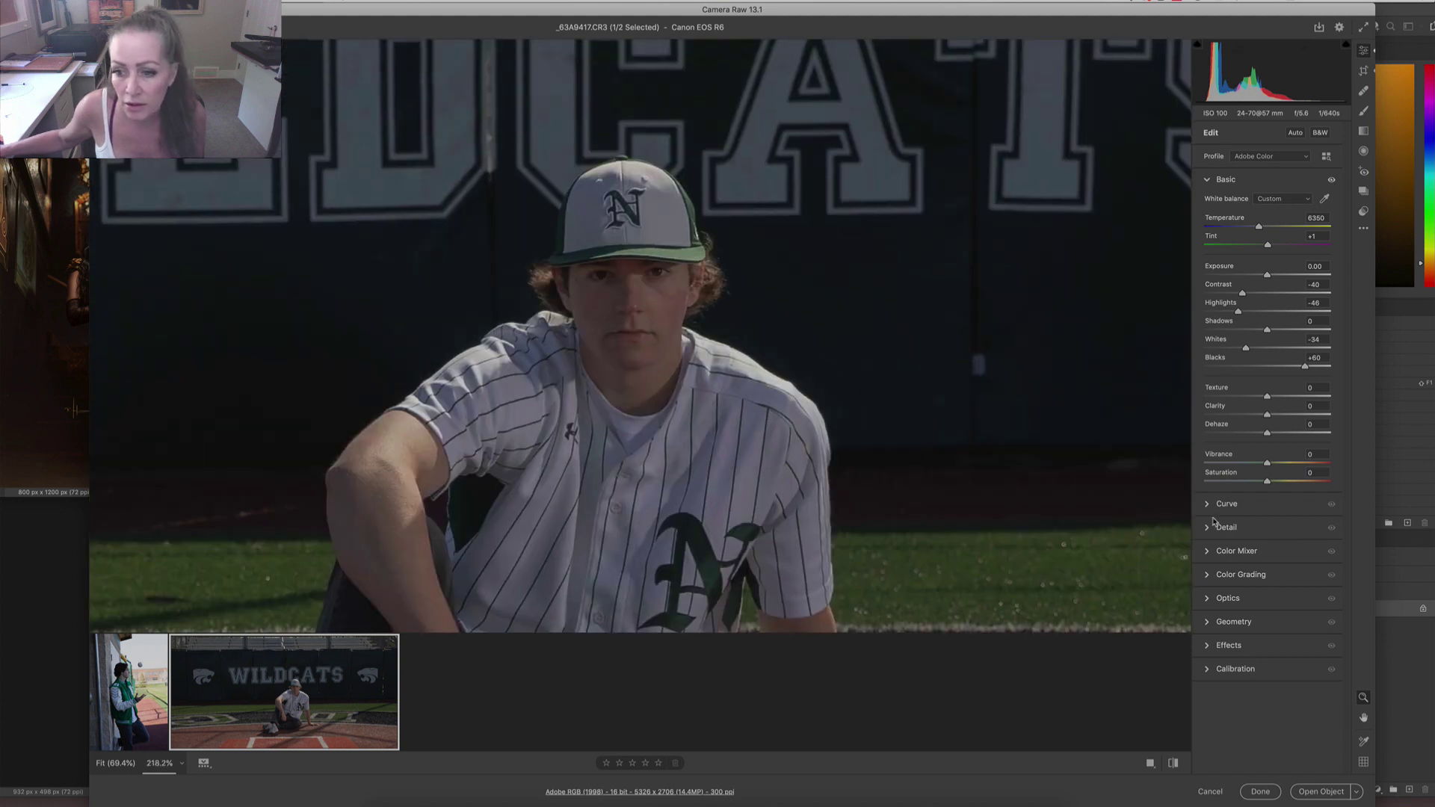
click(1226, 551)
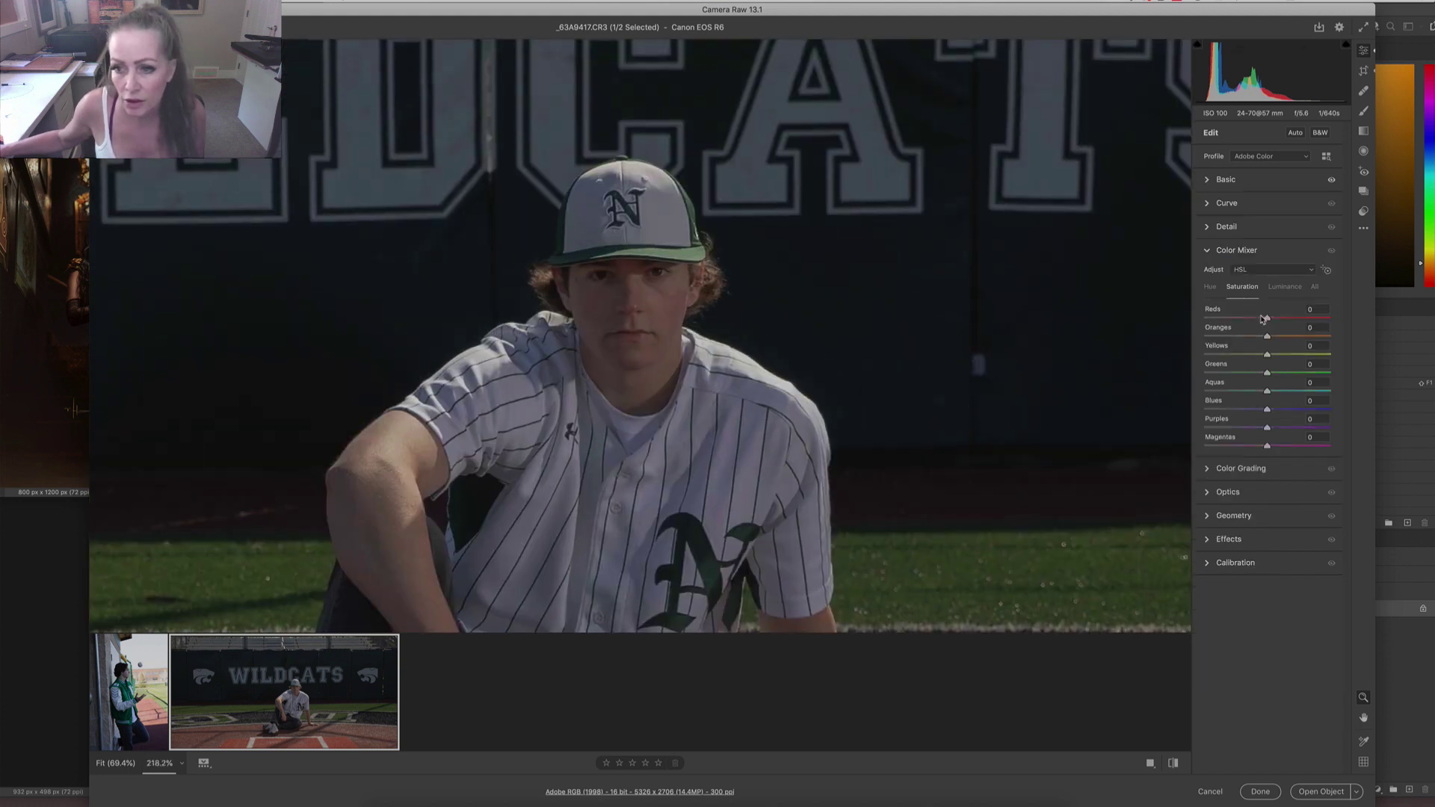
click(1211, 287)
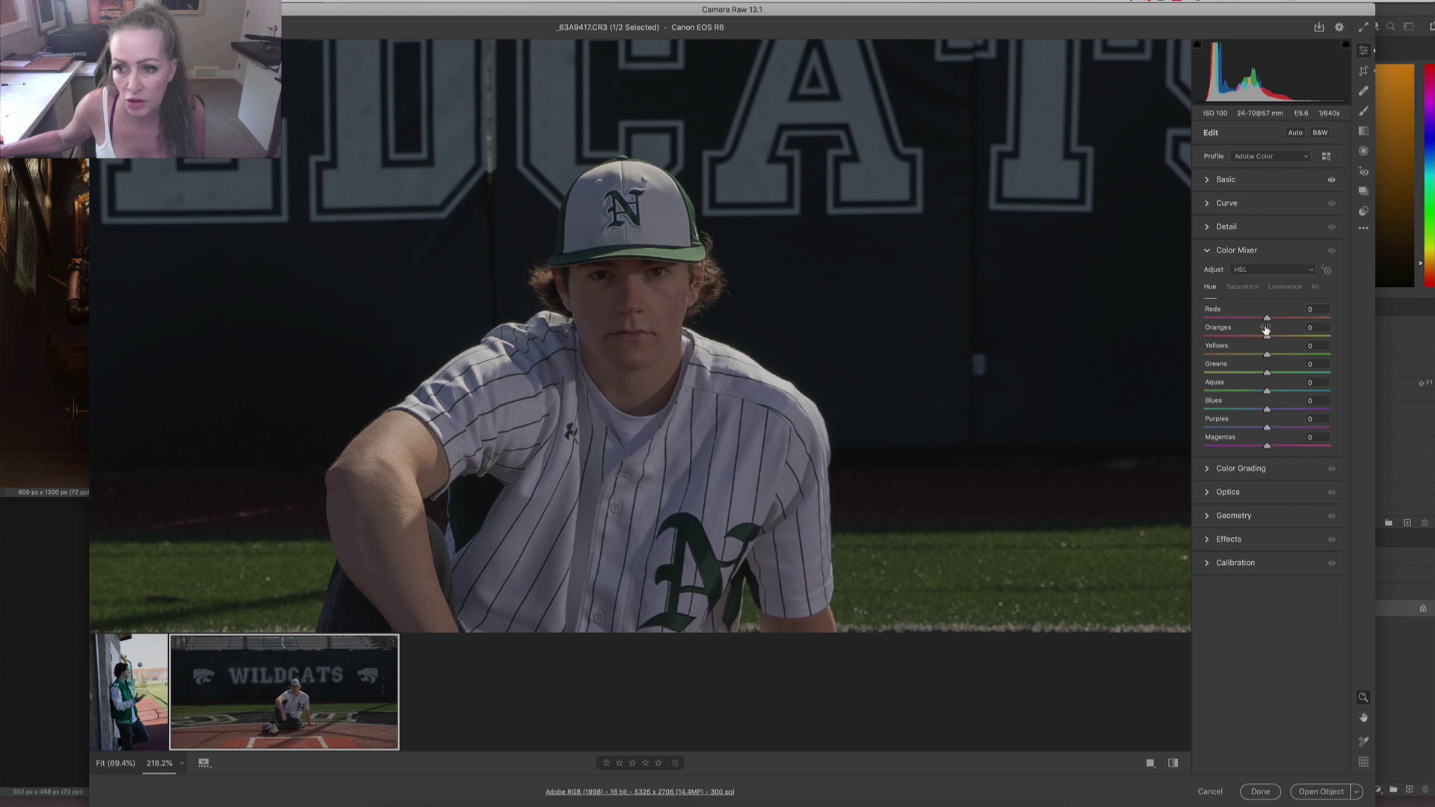
drag(1267, 318, 1281, 319)
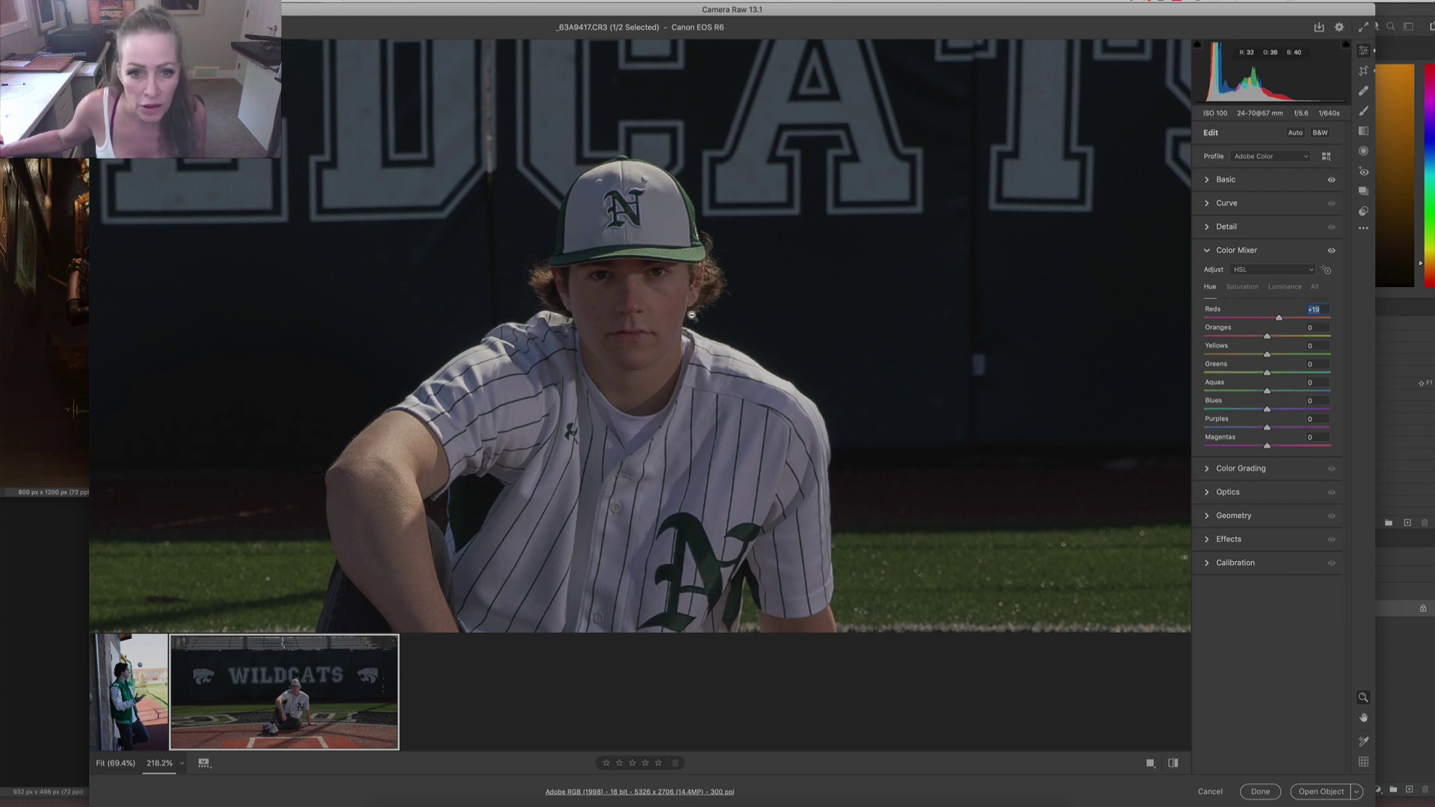
scroll(693, 316, up, 5)
scroll(850, 388, down, 1)
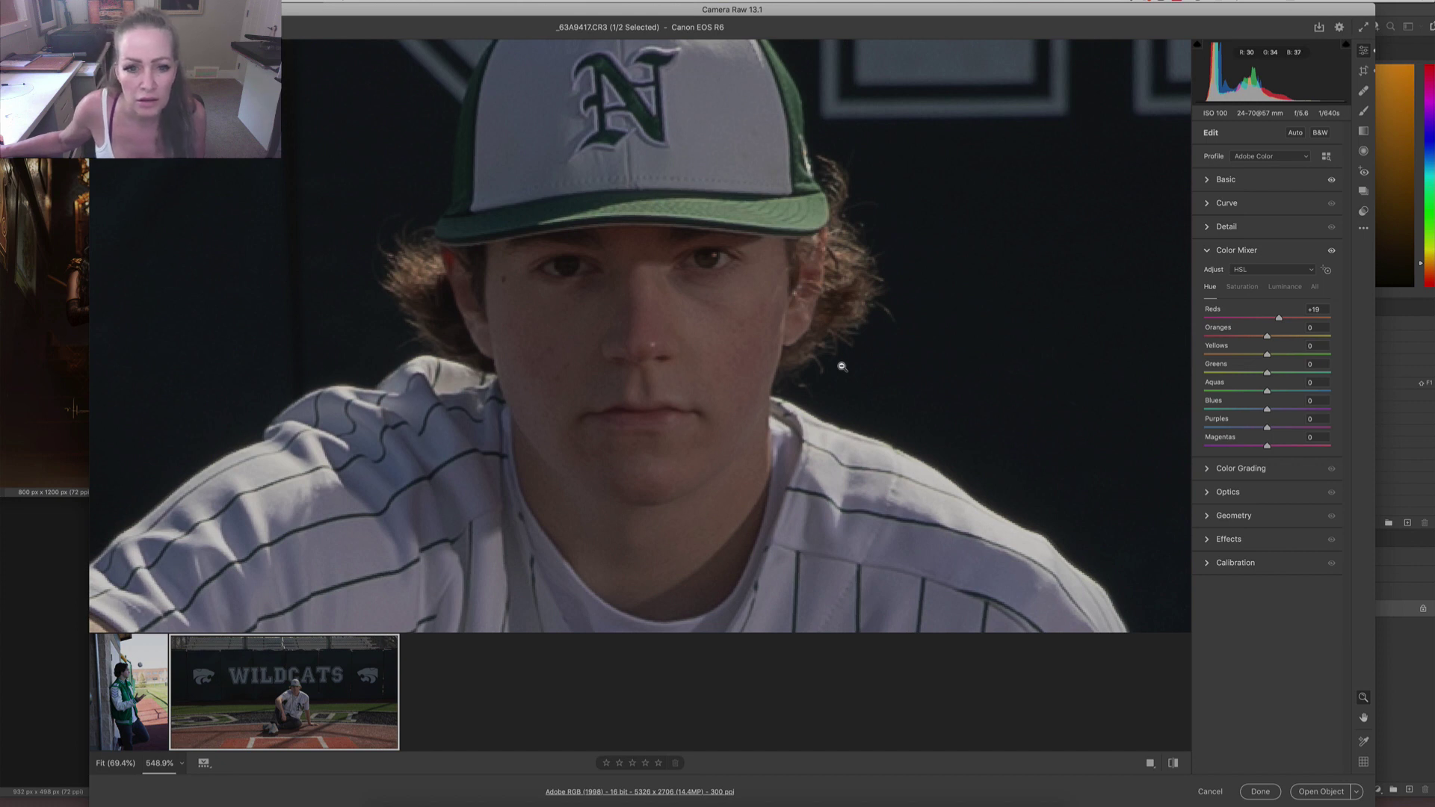
drag(842, 366, 756, 365)
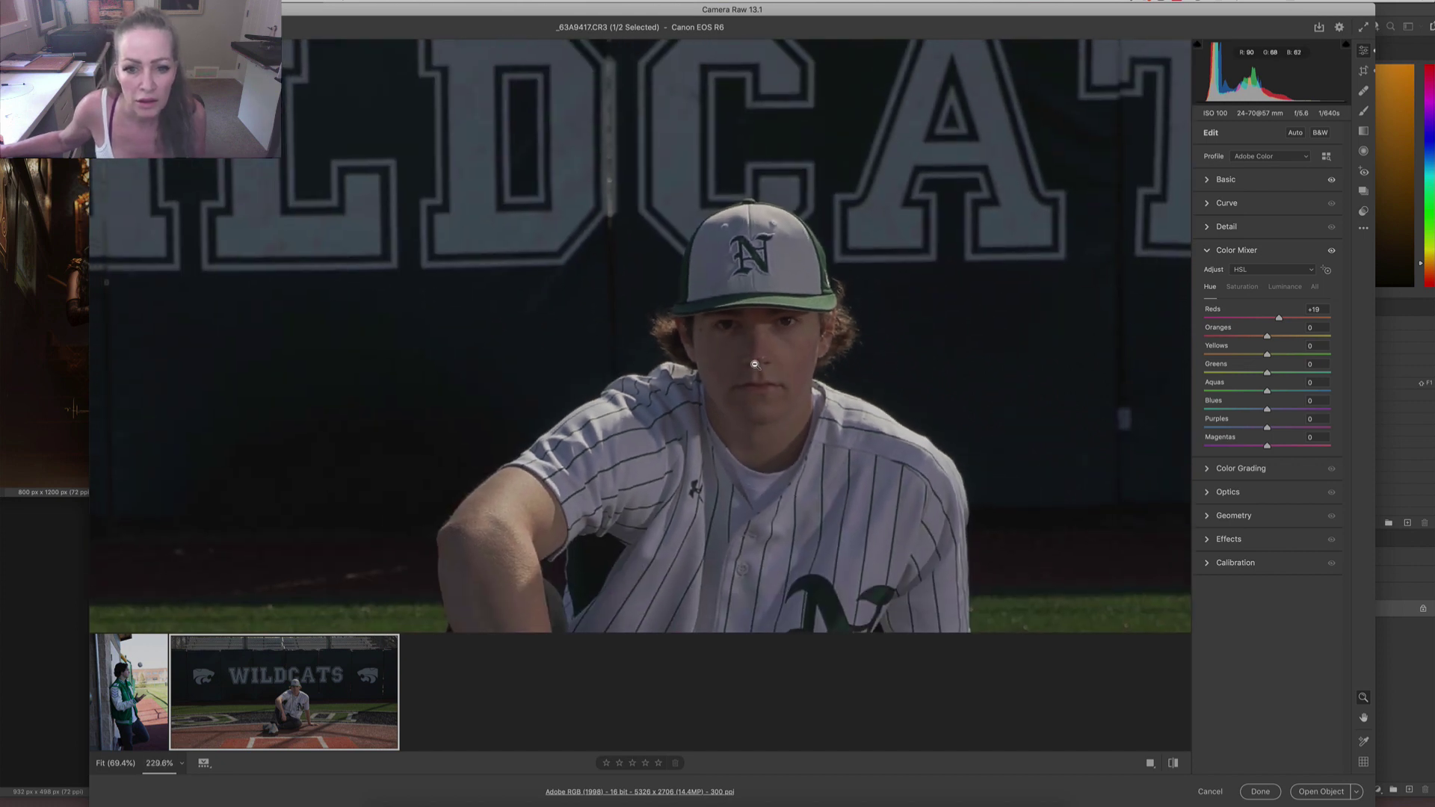
Switch to the varsity jacket photo and set exposure to -0.25, highlights to -59 and whites to -57.
click(128, 699)
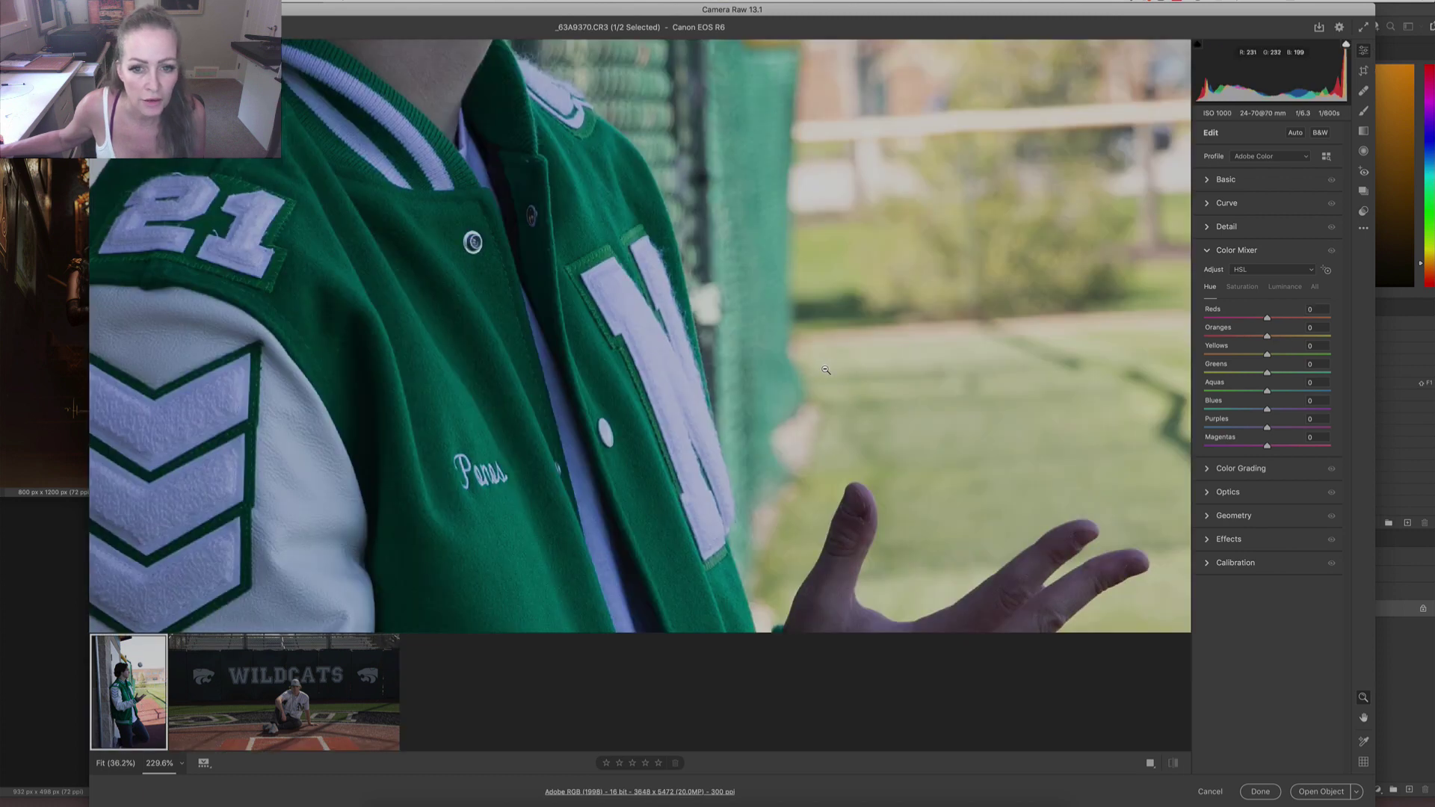
drag(756, 362, 632, 360)
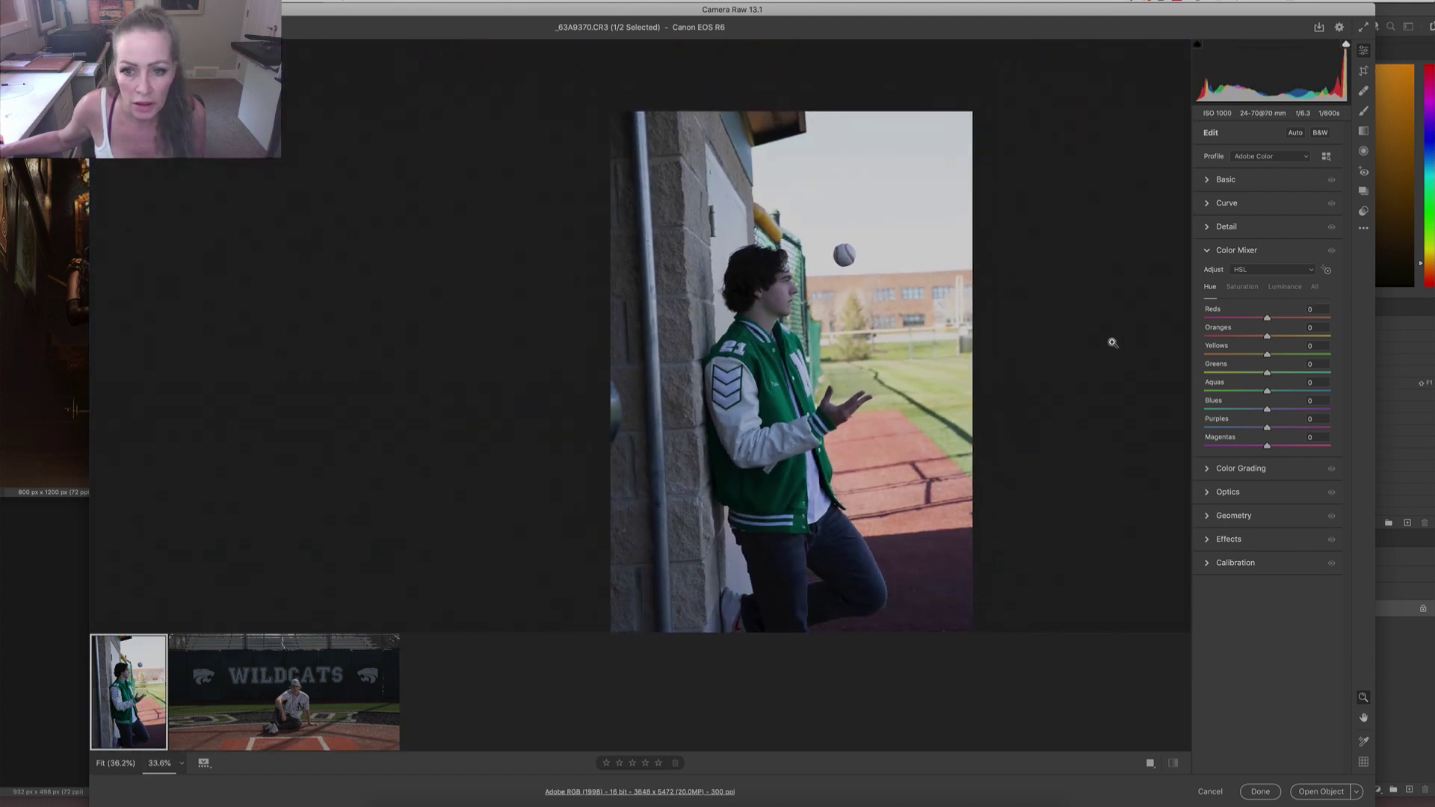
click(1209, 182)
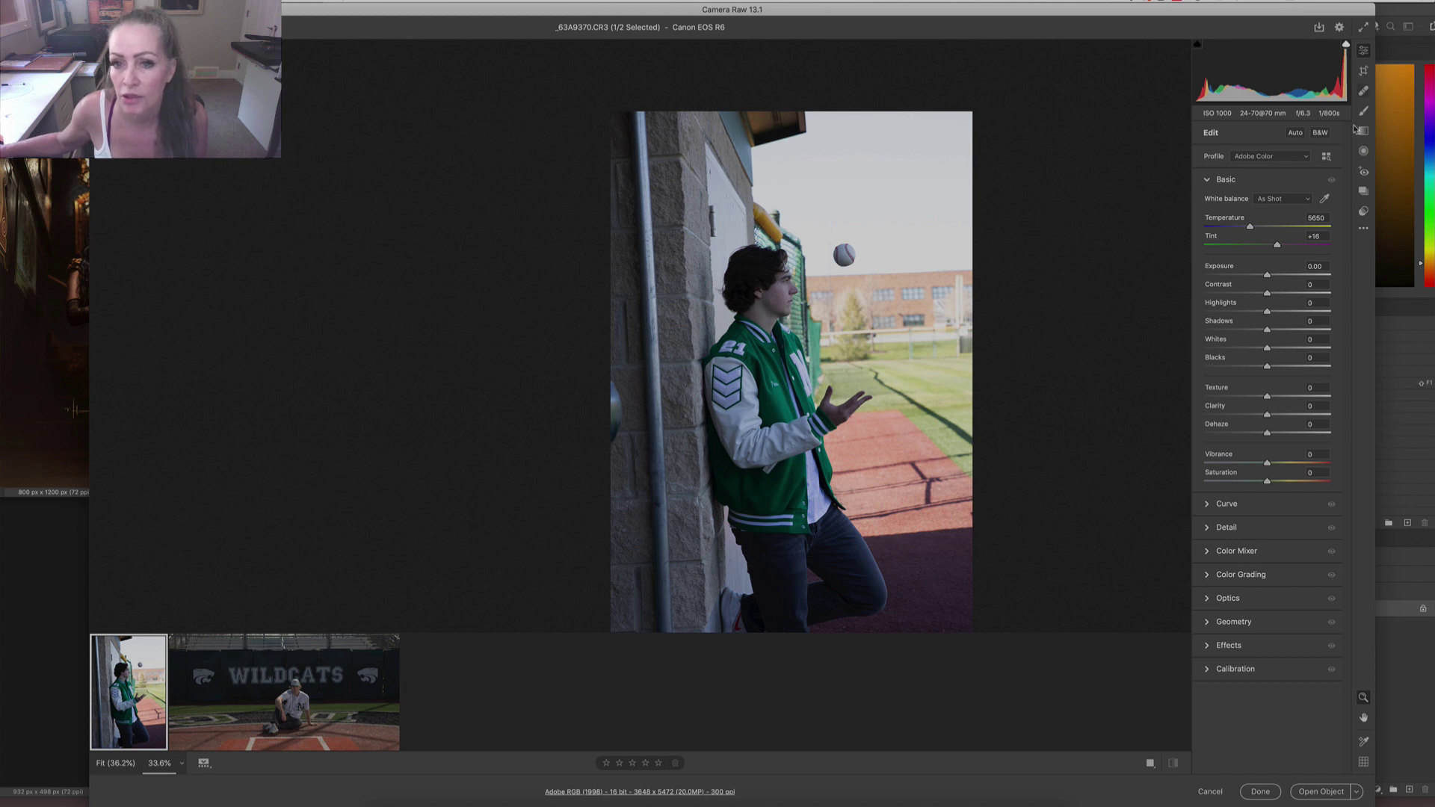
drag(1268, 277, 1234, 347)
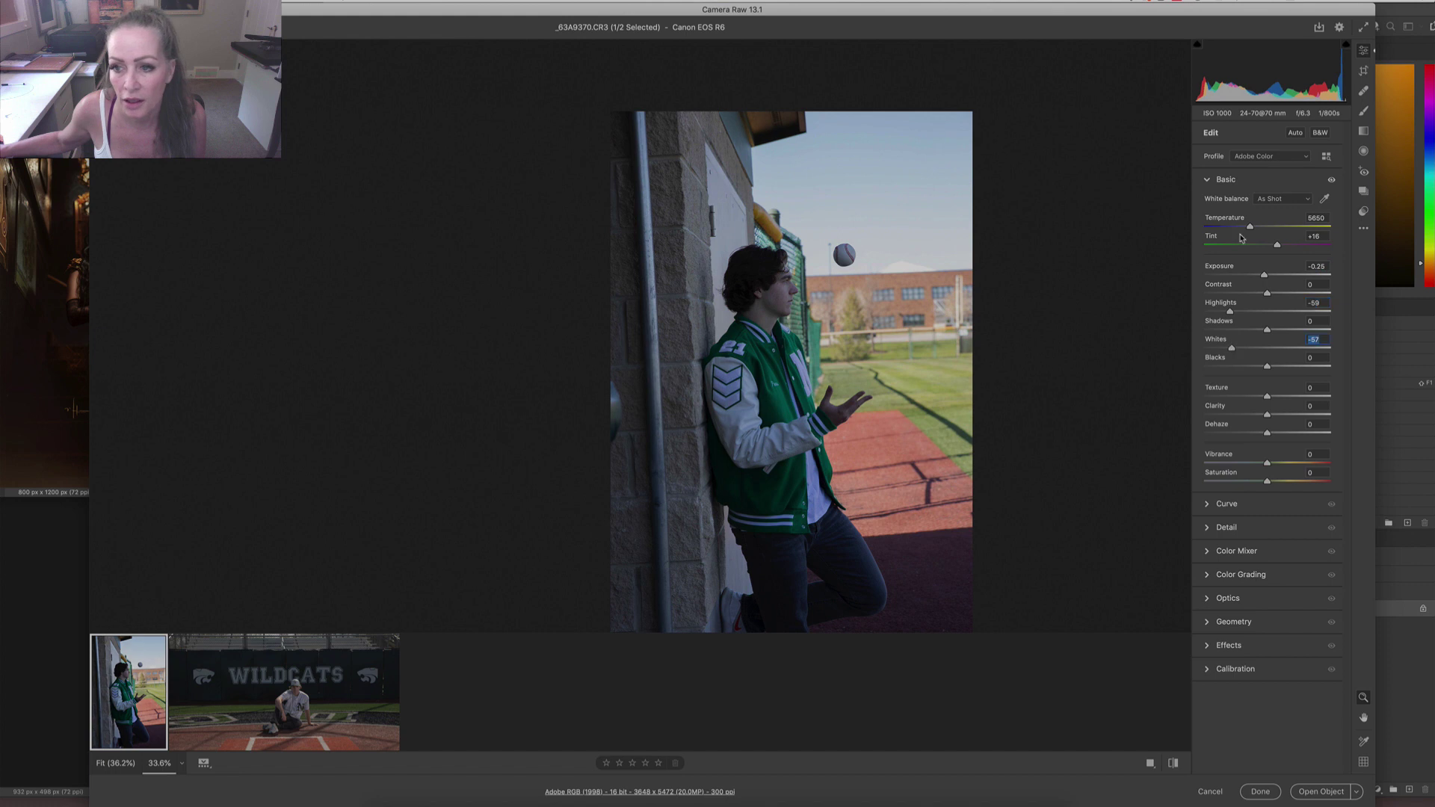
Warm the varsity jacket photo to temperature 7250 and set contrast to -24, blacks to +25 and shadows to +12.
drag(1250, 226, 1267, 230)
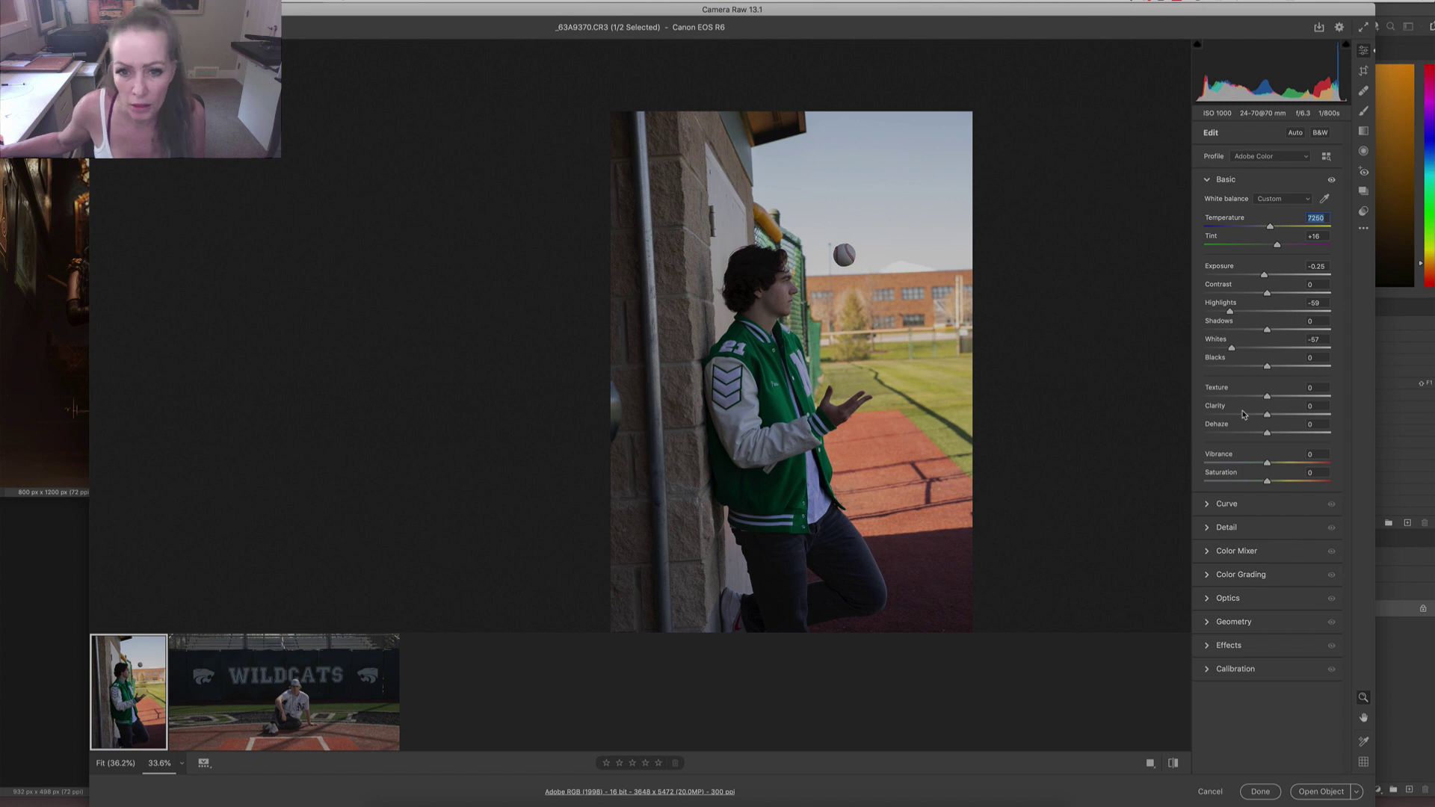
drag(1267, 294, 1252, 295)
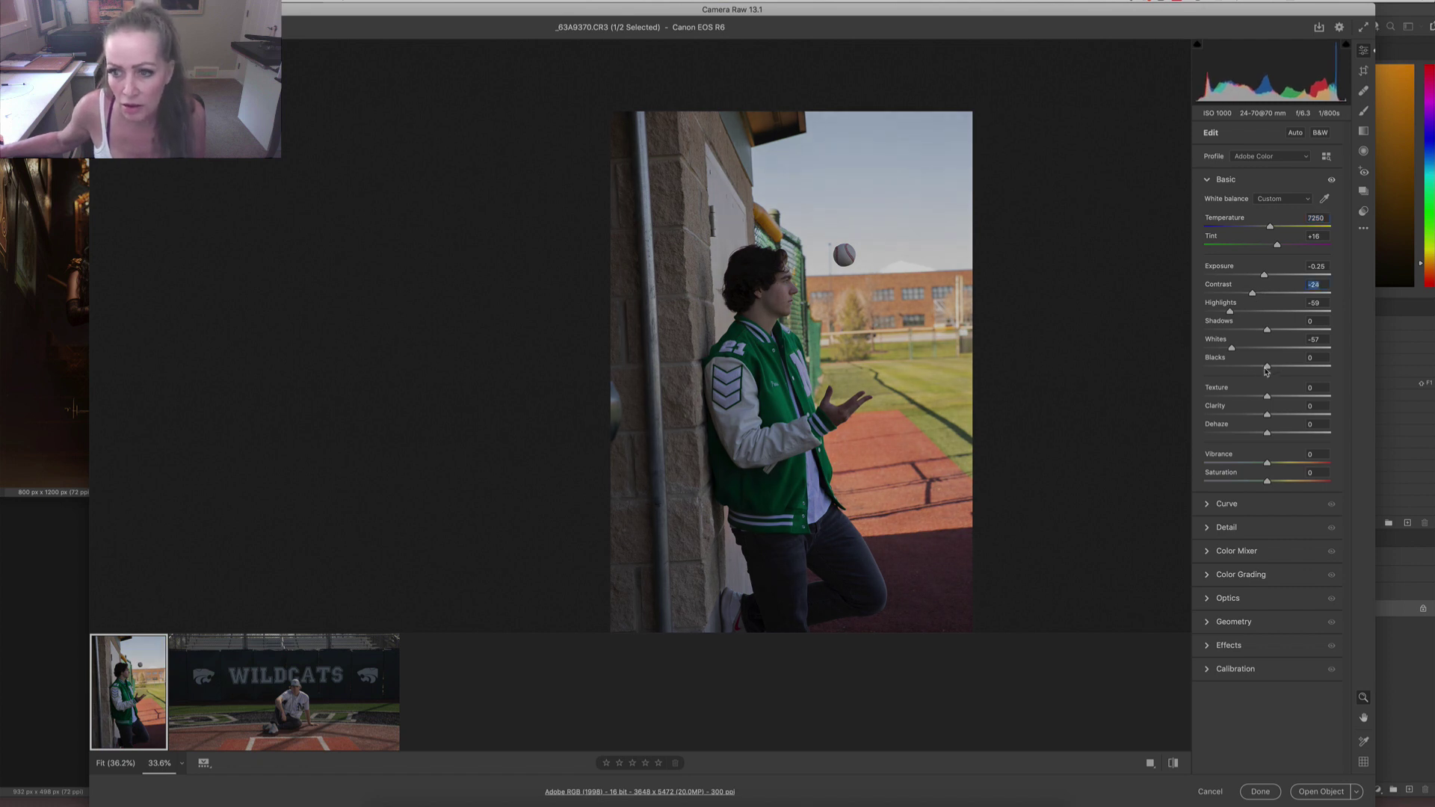
drag(1267, 369, 1273, 331)
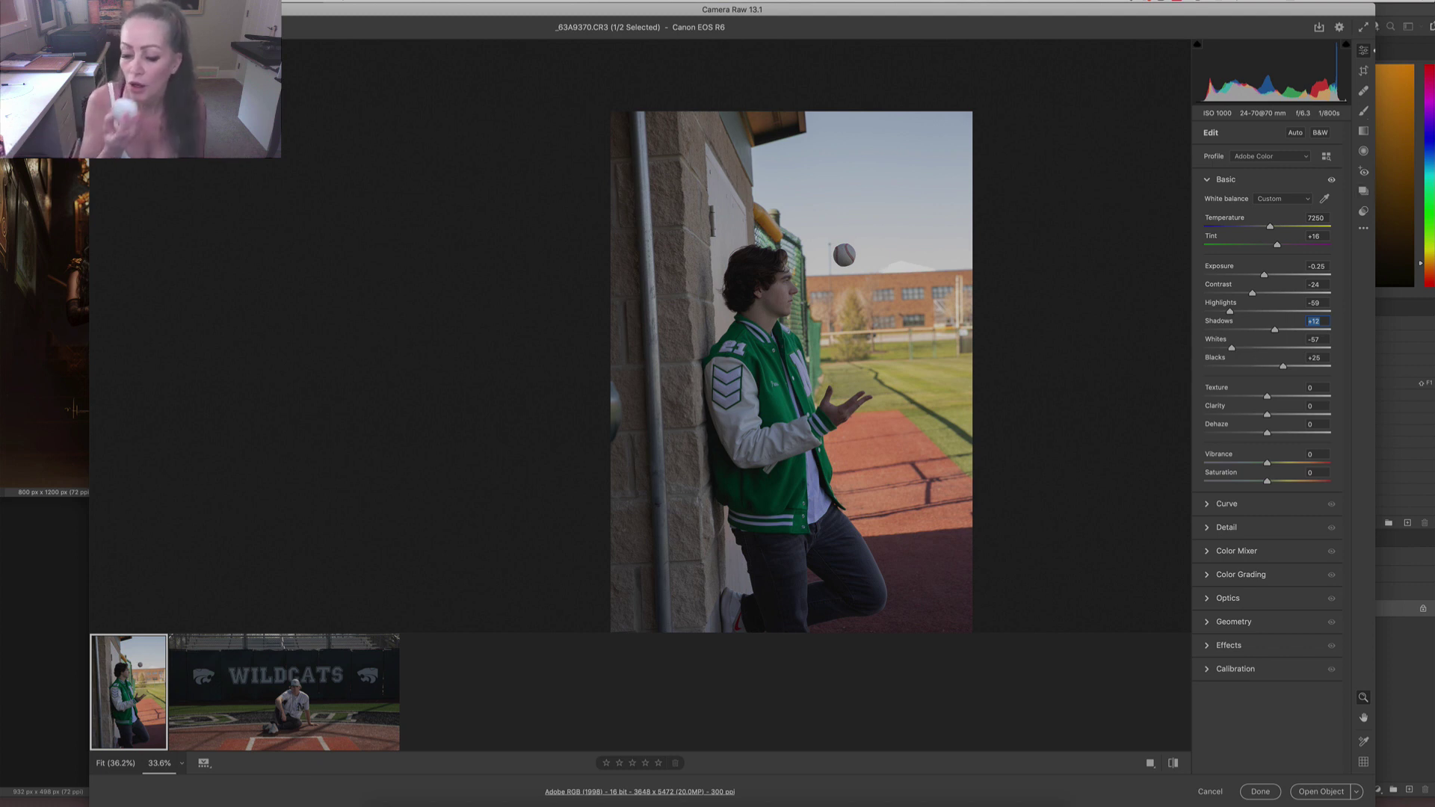
Straighten the varsity jacket photo by about 2.58° and apply the crop.
click(1364, 71)
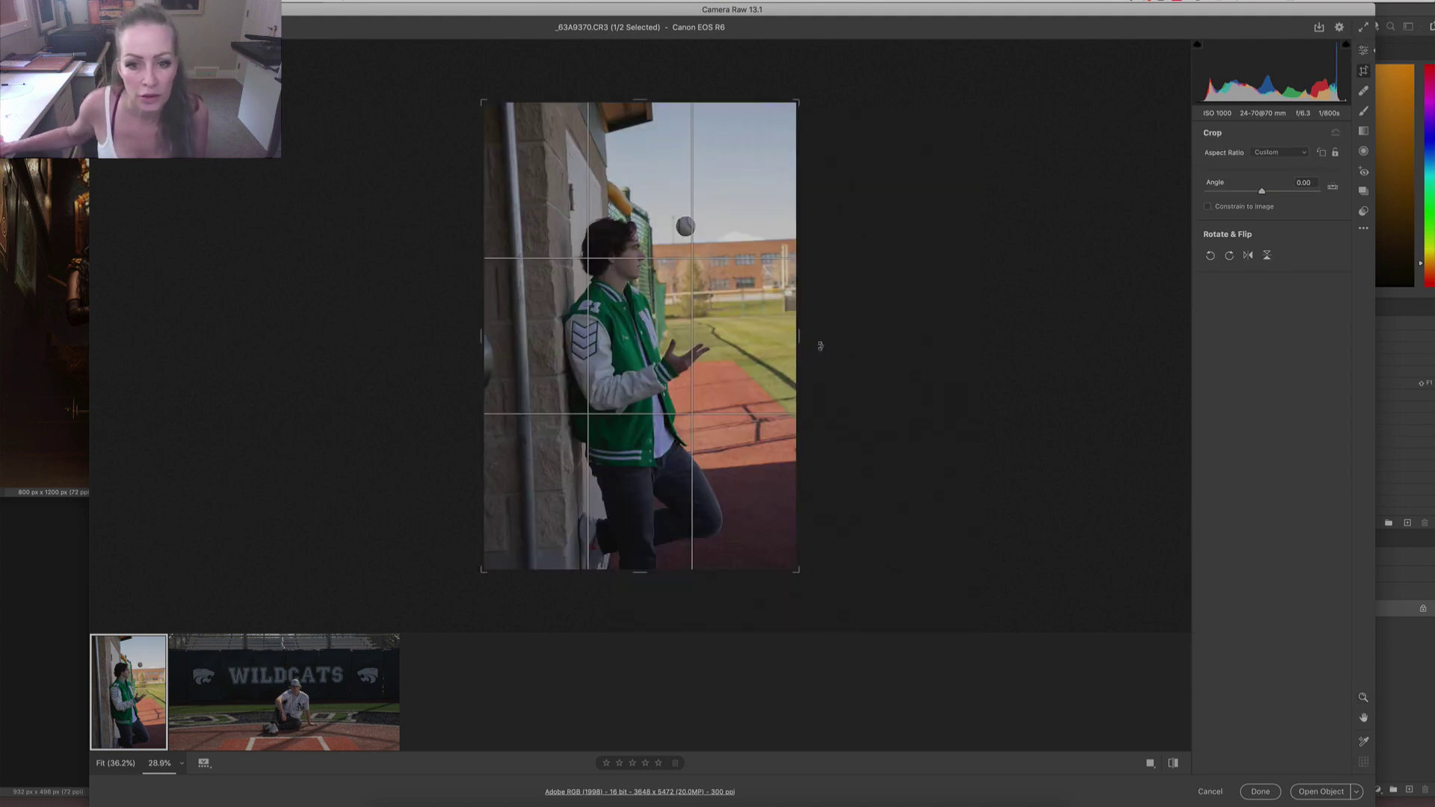
drag(820, 346, 822, 353)
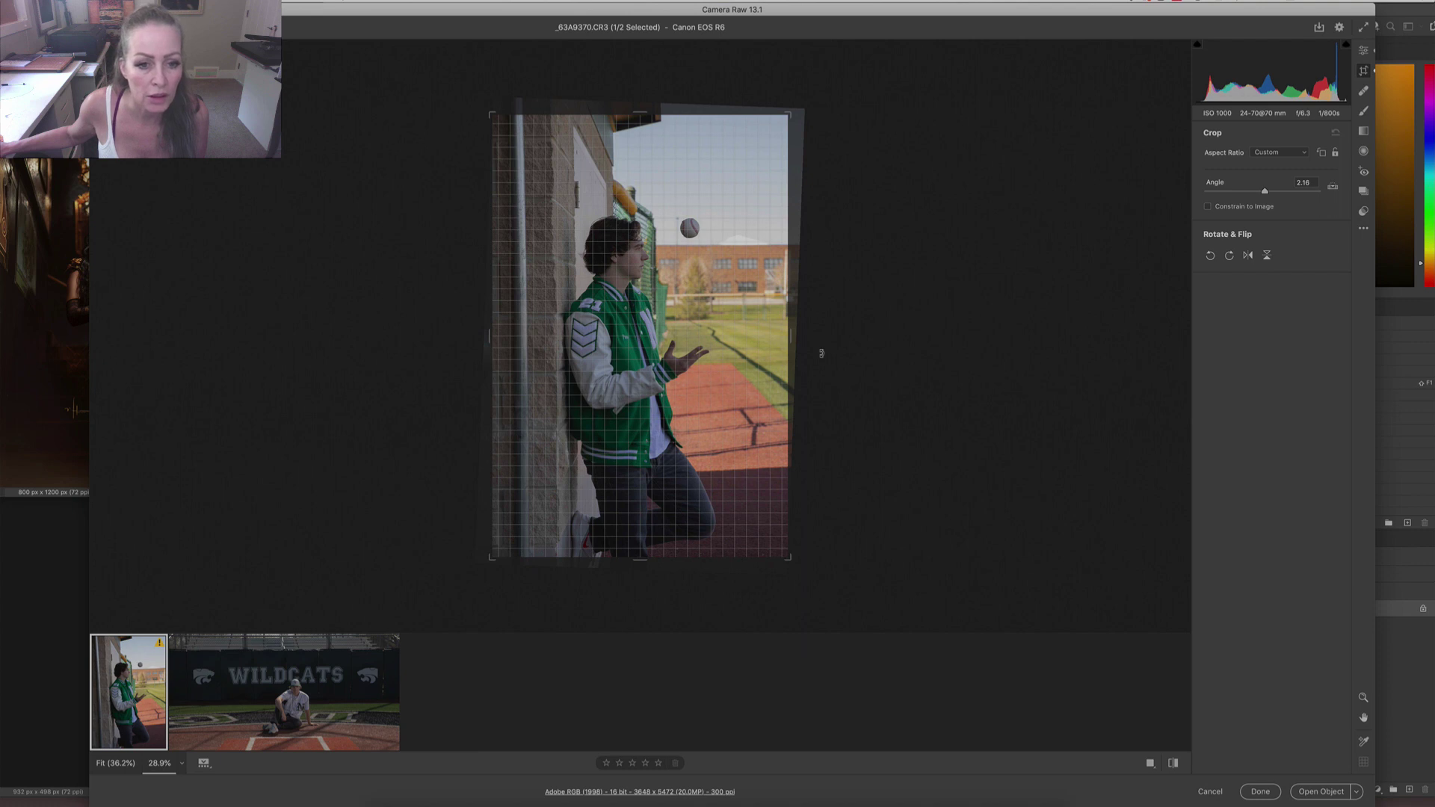
drag(822, 353, 822, 354)
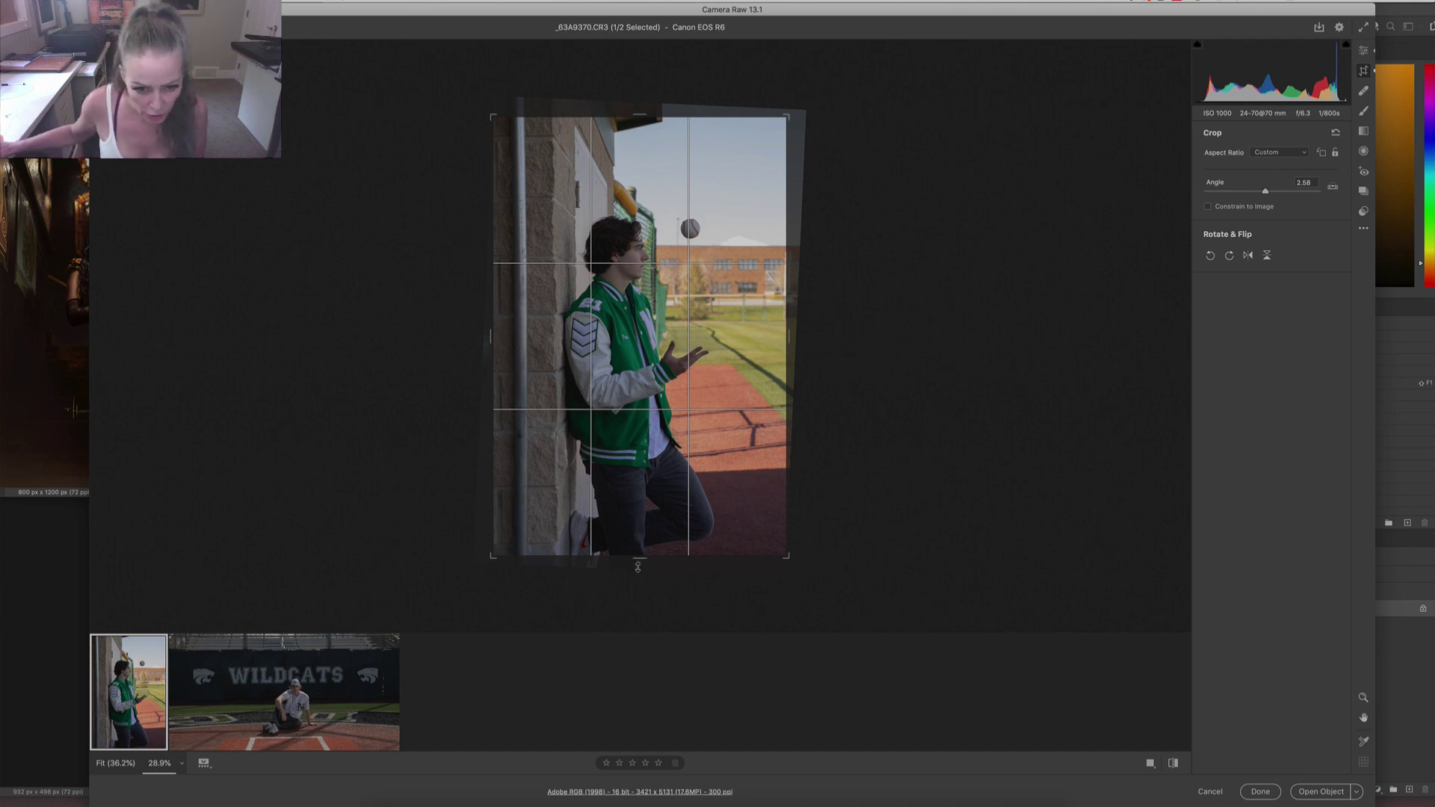
key(Return)
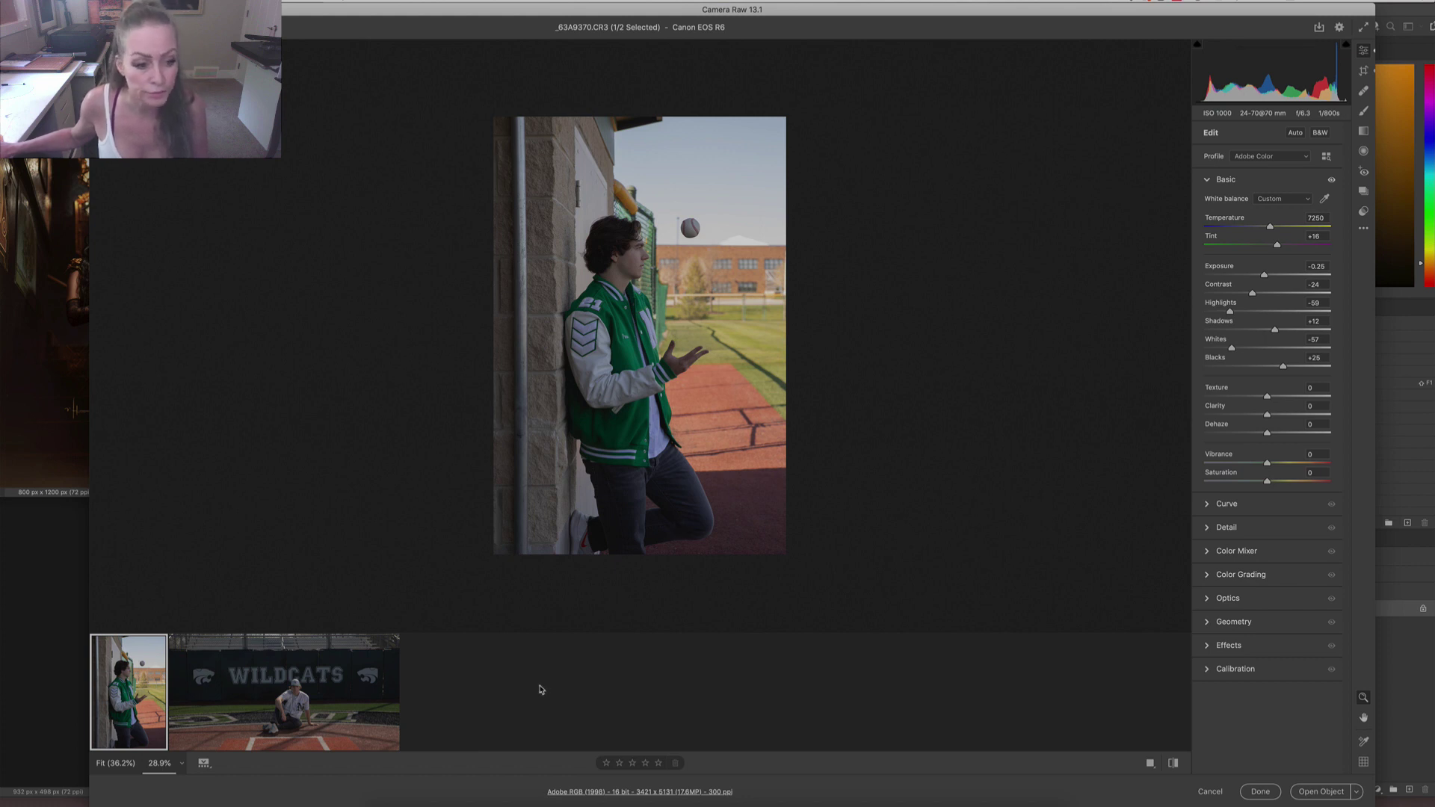
Open both edited photos as objects in Photoshop and dock the floating document so the Wildcats photo fills the workspace.
shift+click(294, 718)
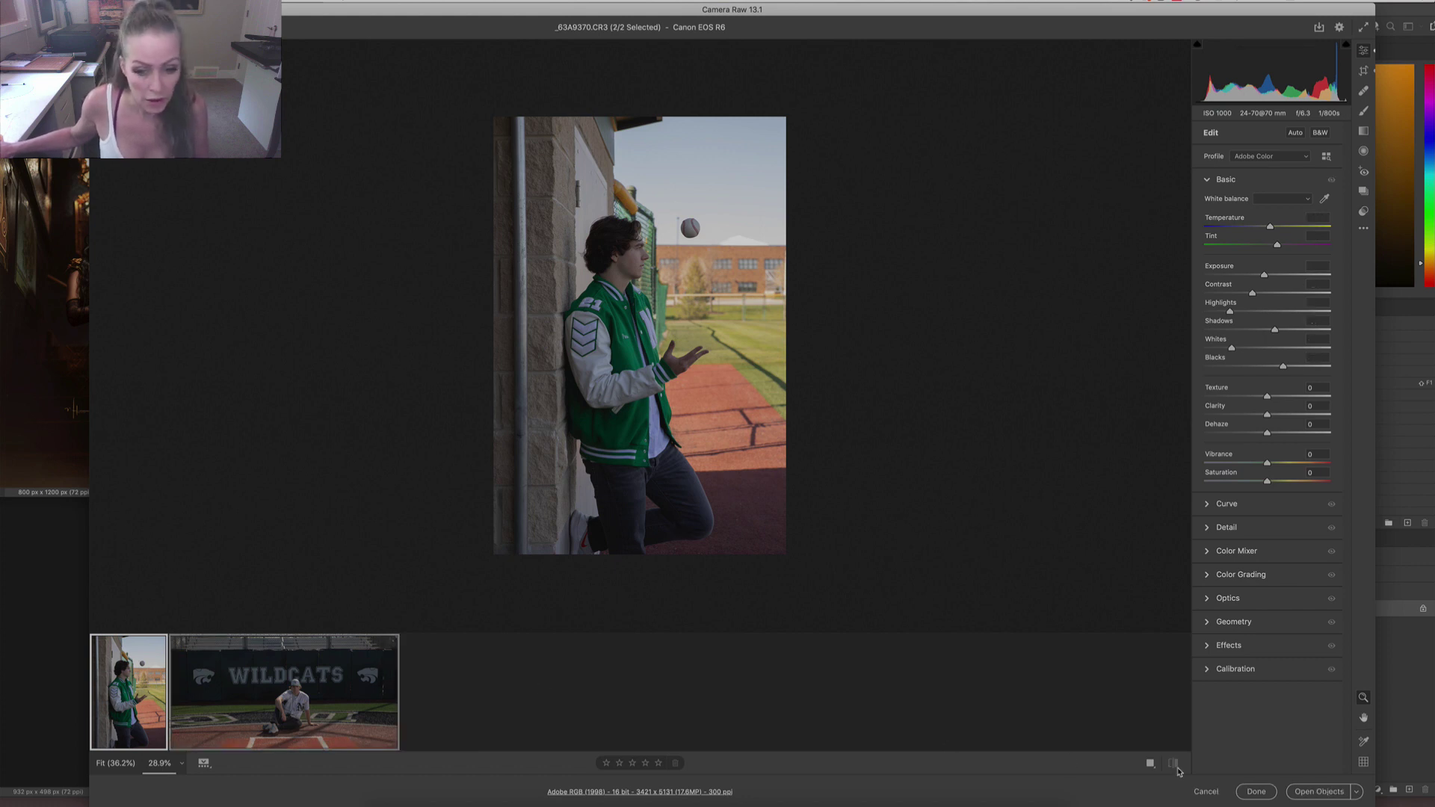
click(1322, 793)
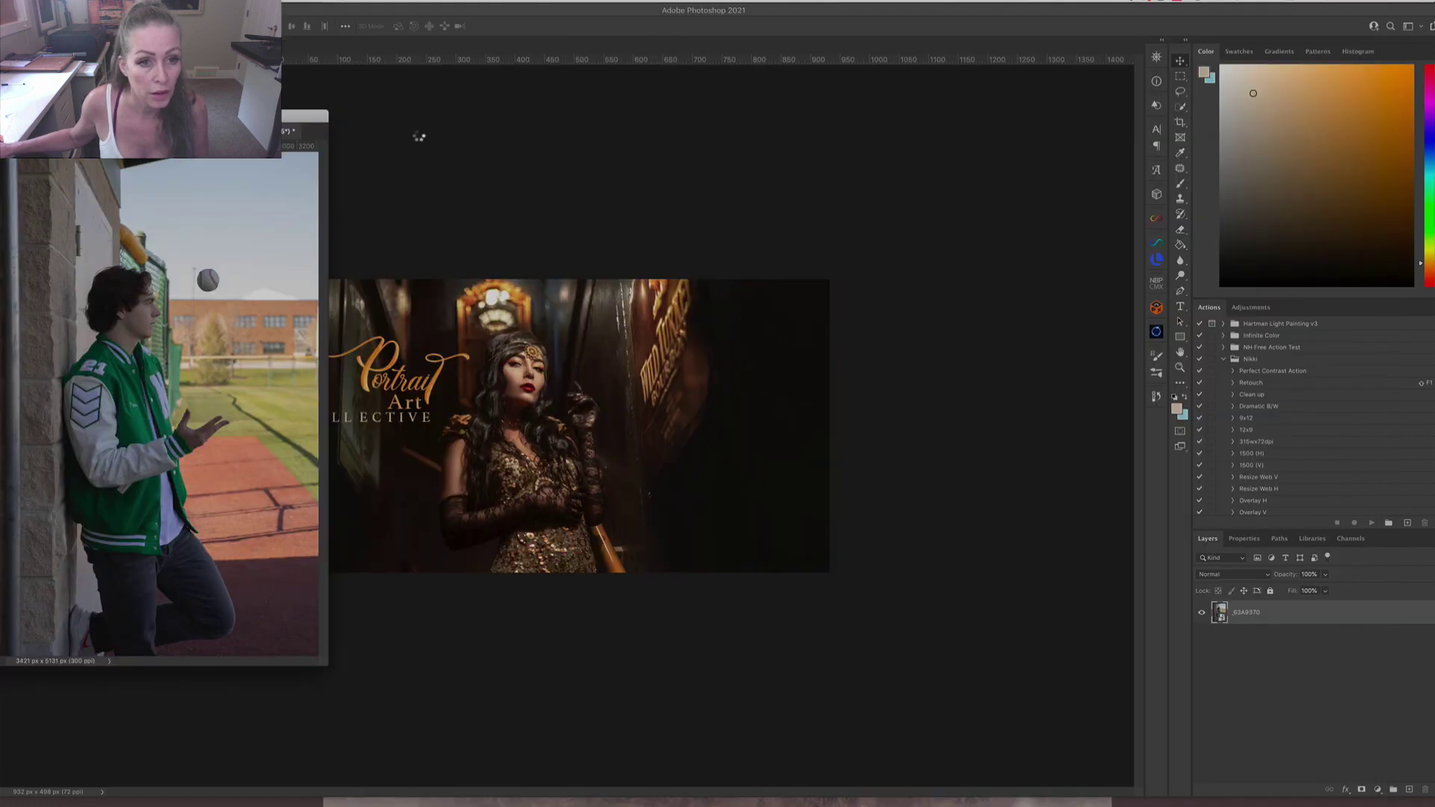
key(ctrl+Tab)
drag(304, 117, 365, 59)
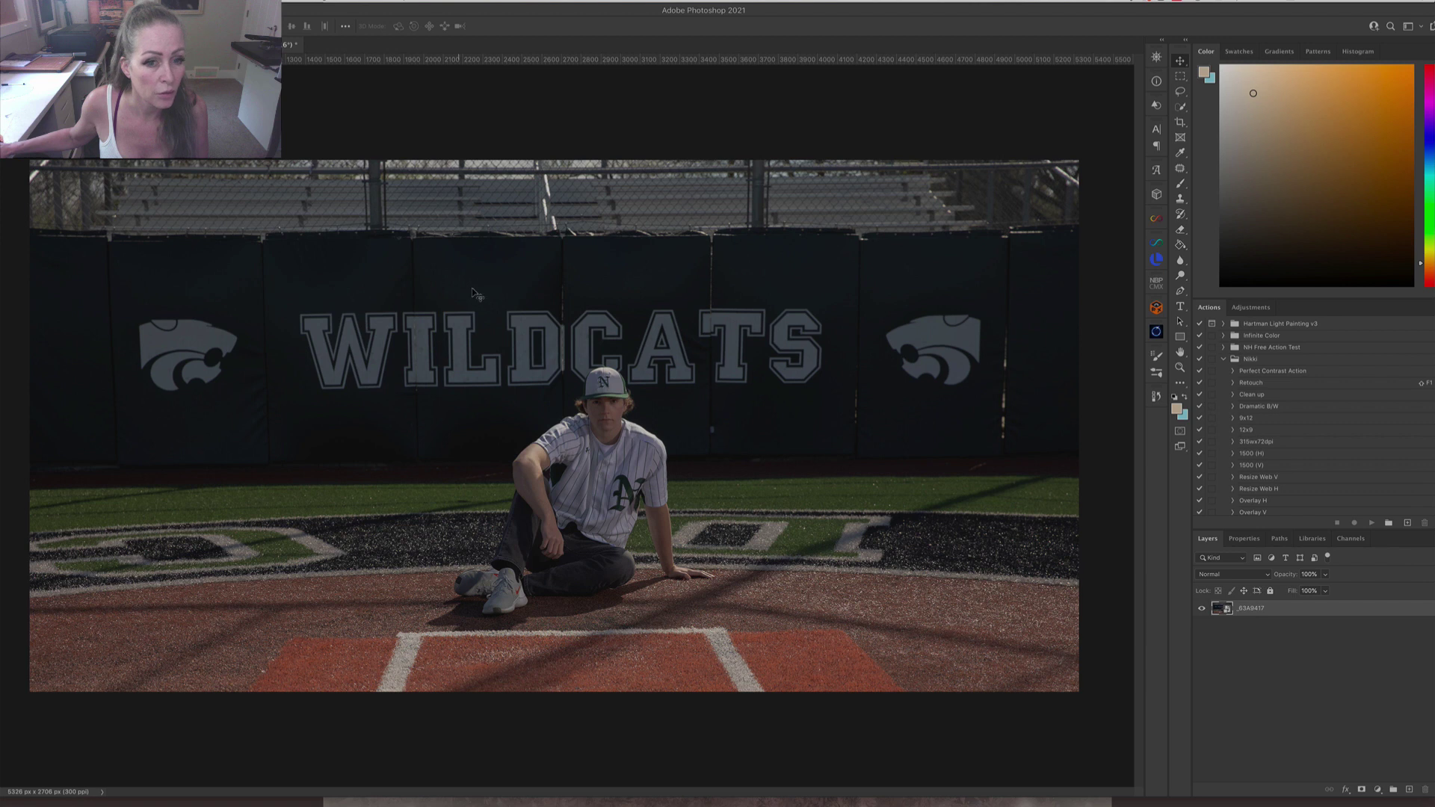
Extend the Wildcats photo's canvas above the bleachers with the Crop tool and trim its sides slightly.
click(1181, 122)
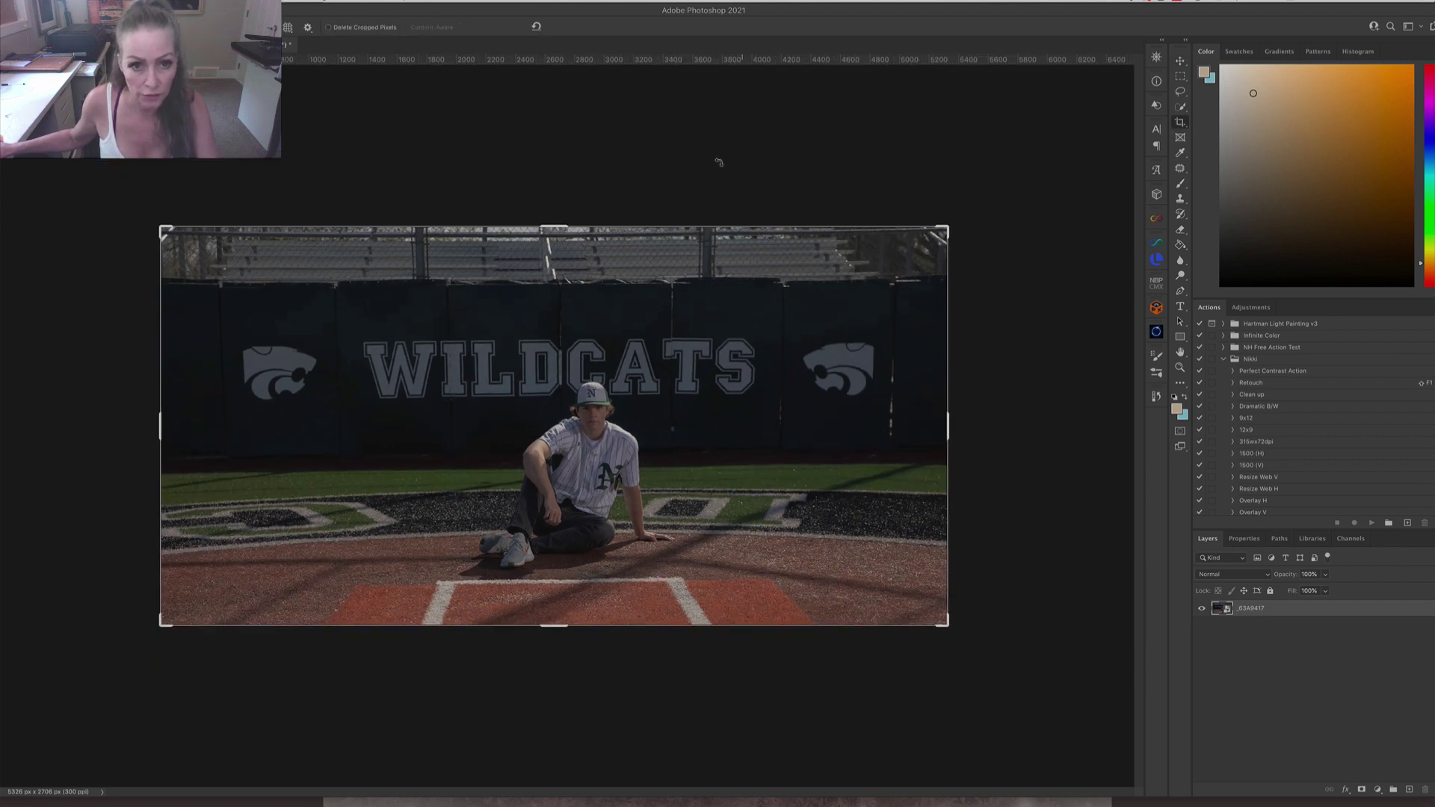
drag(554, 163, 564, 147)
key(Return)
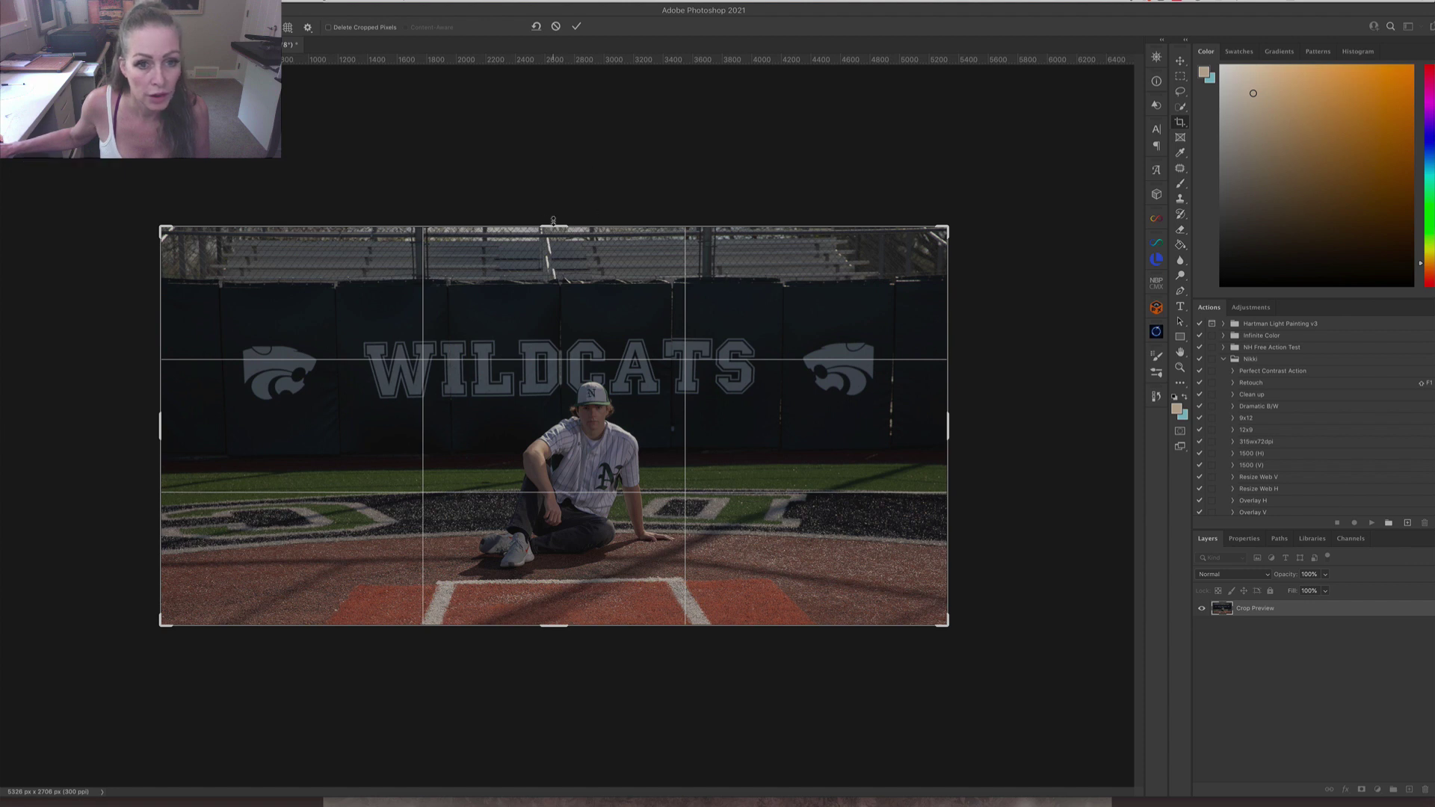
drag(553, 220, 559, 139)
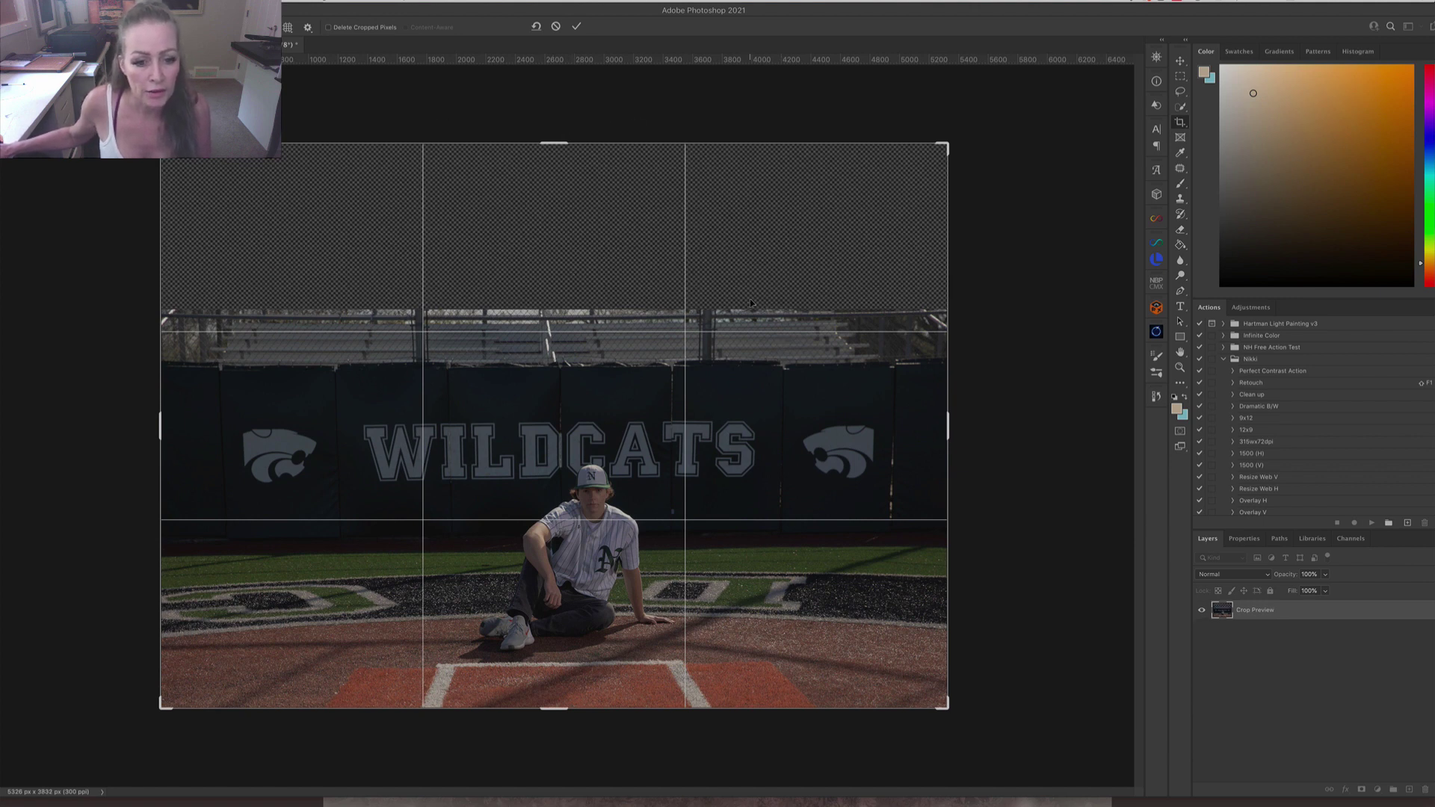
drag(158, 429, 166, 428)
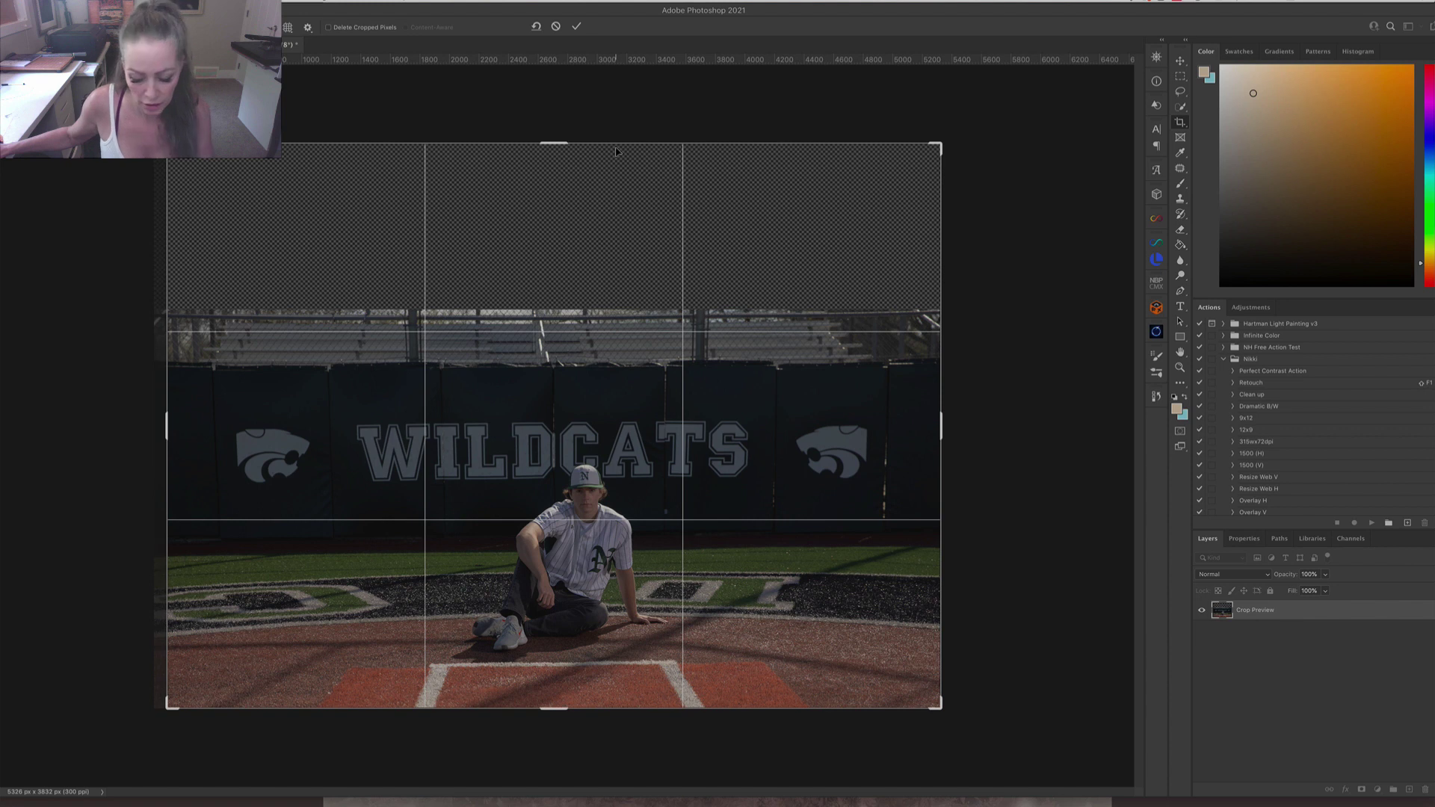
key(Return)
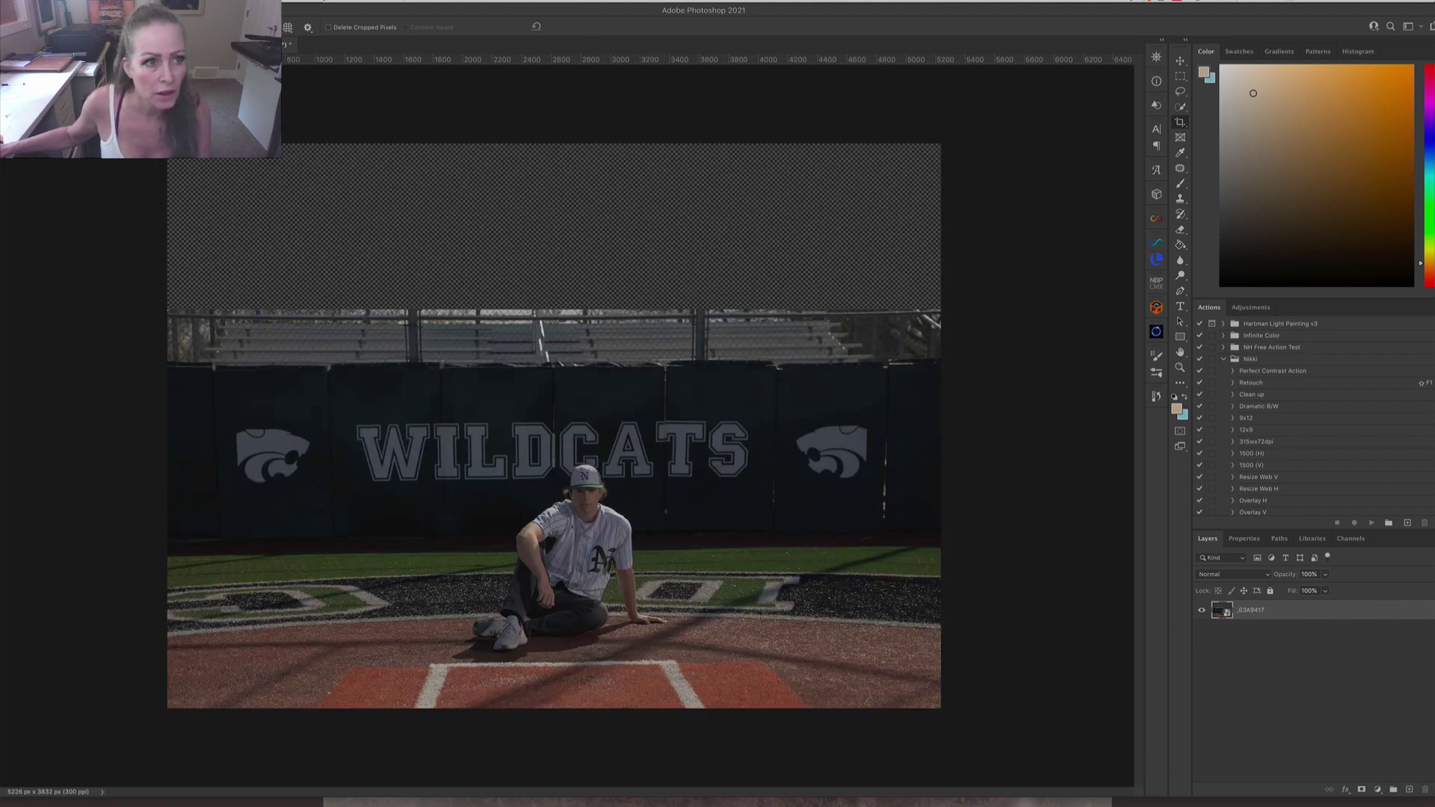
key(ctrl+Tab)
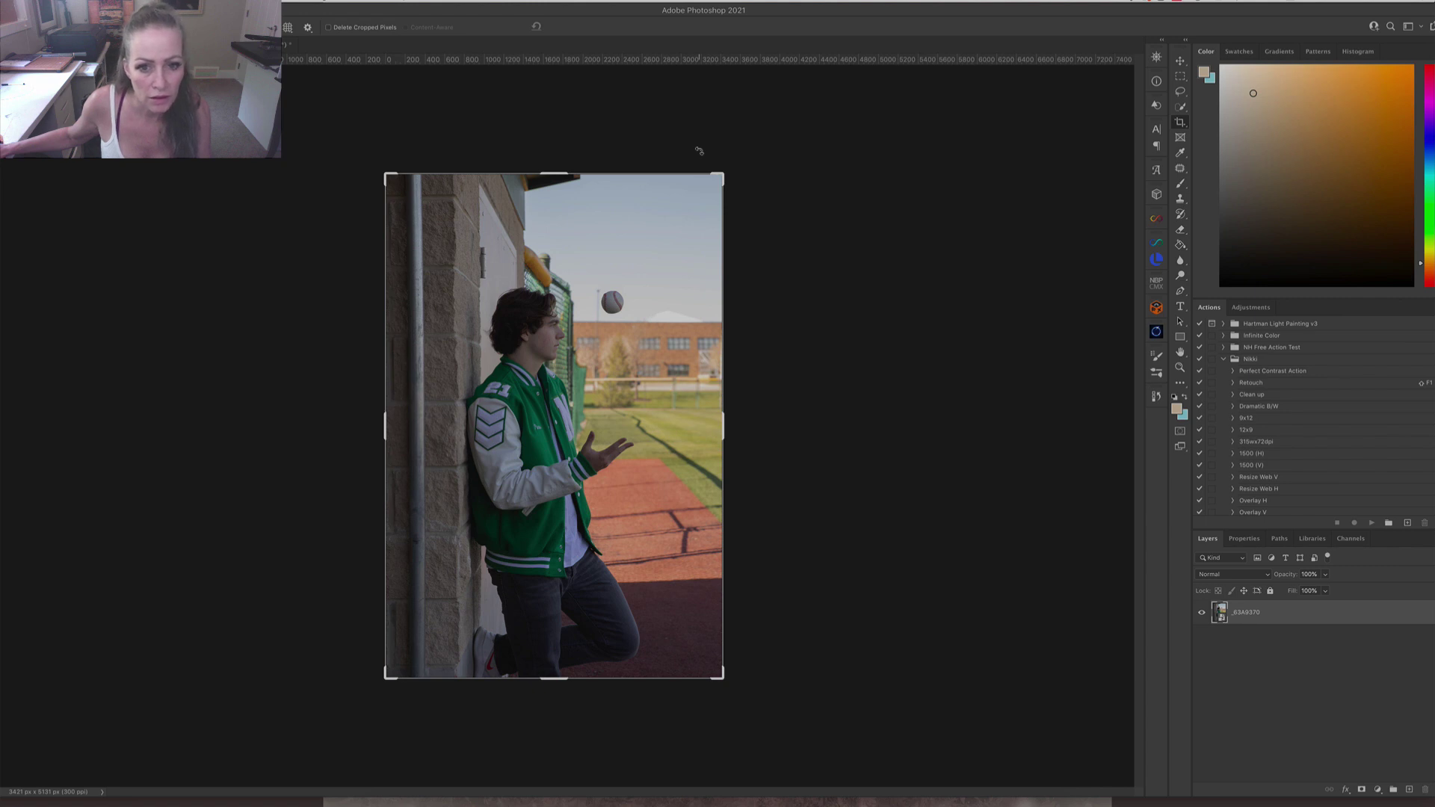
click(1182, 61)
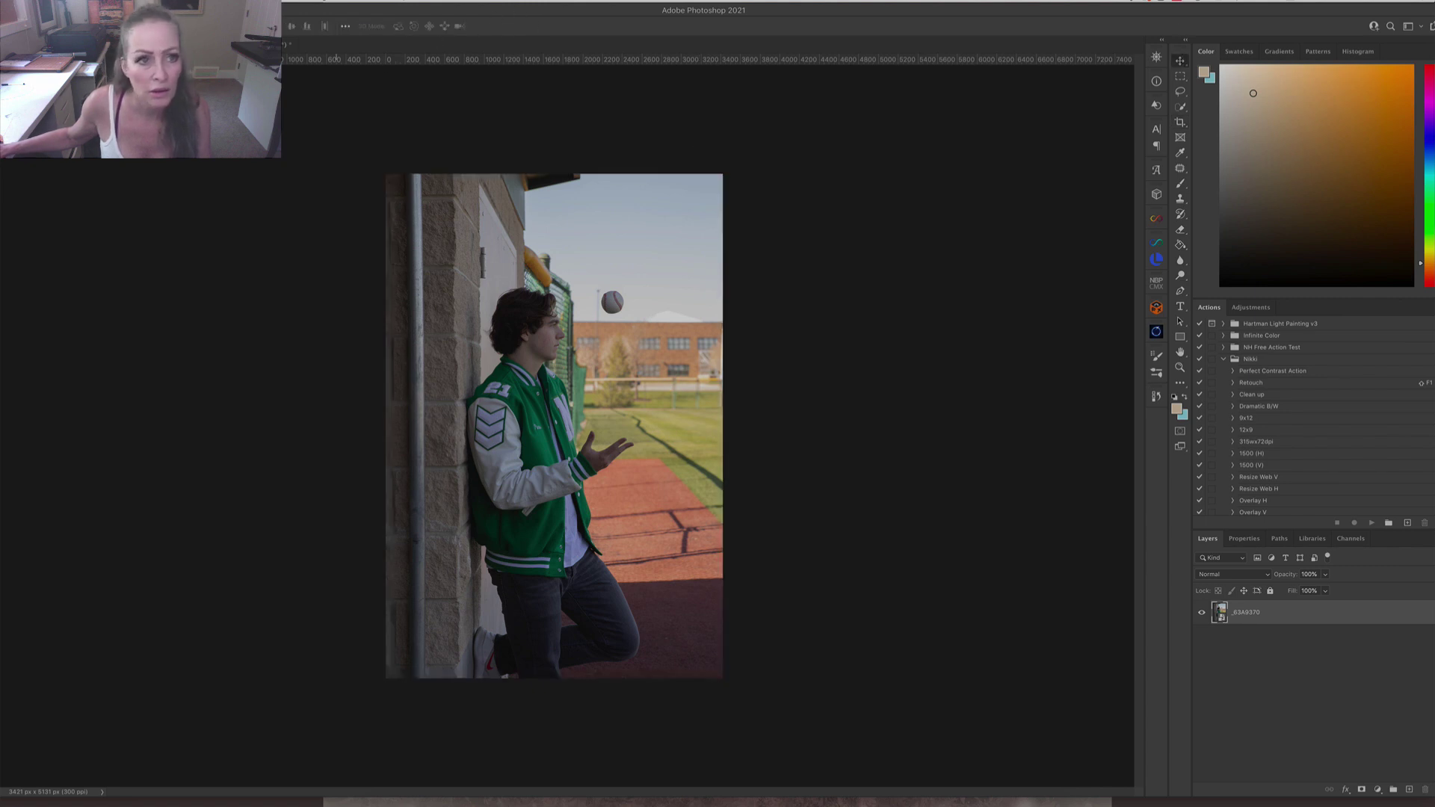
key(ctrl+Tab)
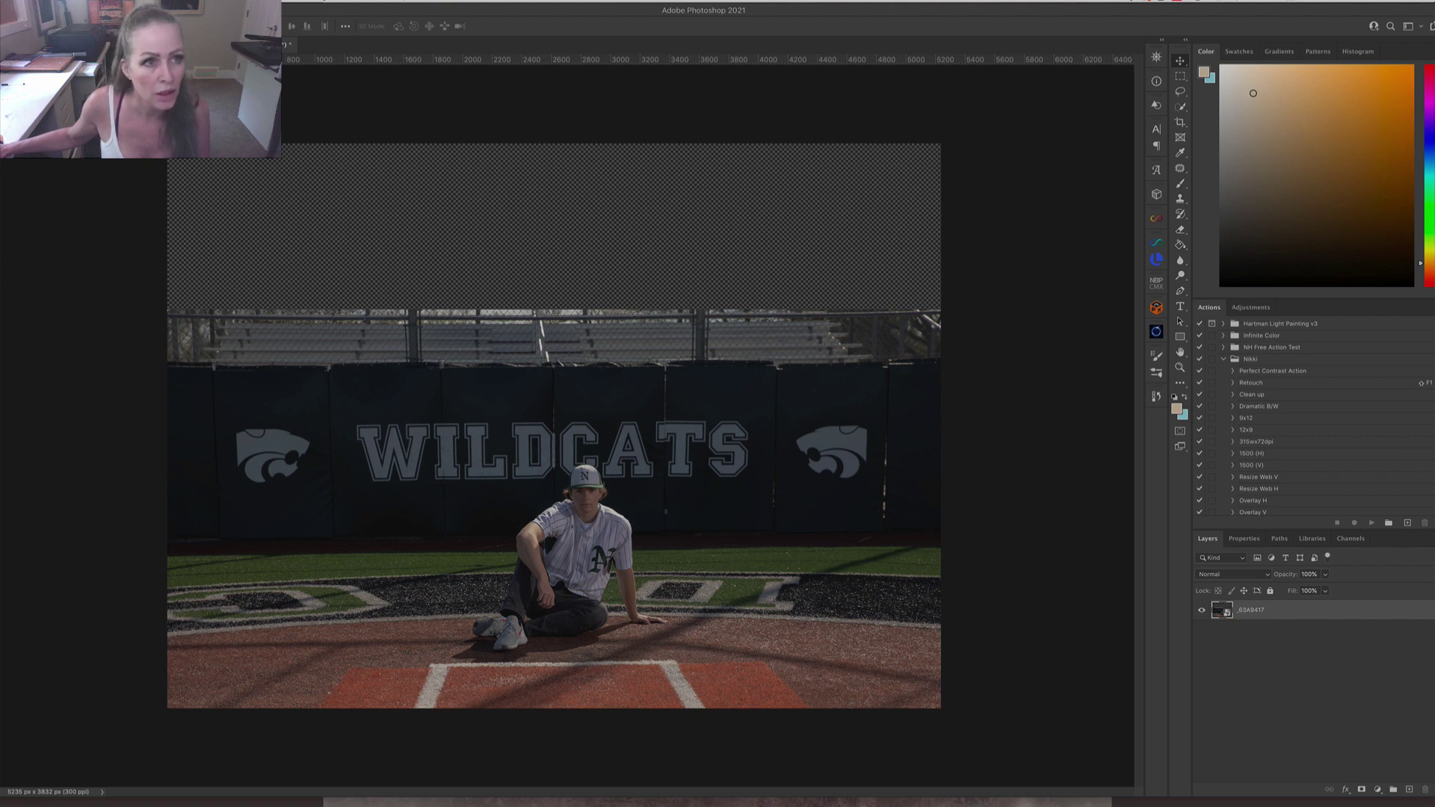
key(Escape)
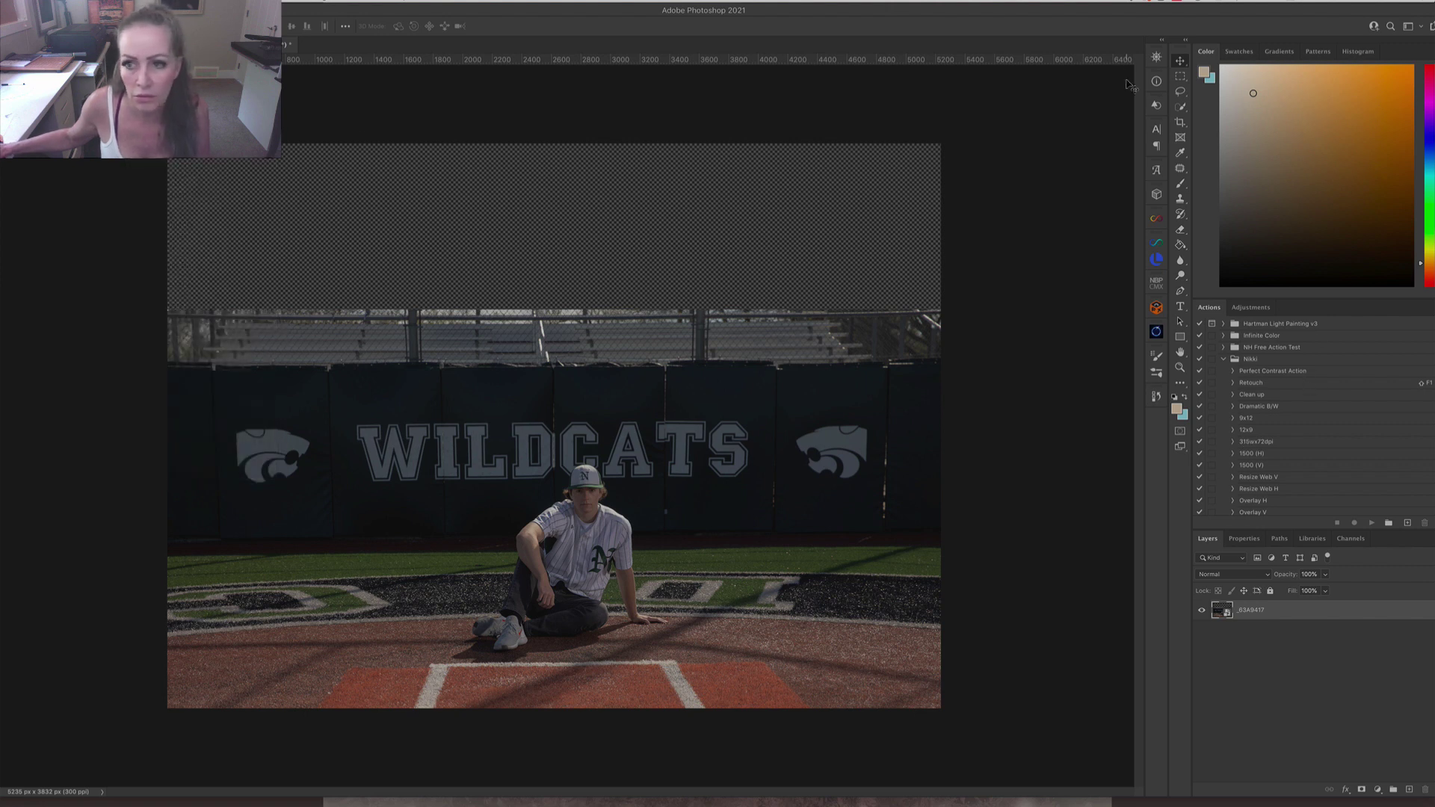
Select the full-width area above the Wildcats wall, including the bleachers, with the Rectangular Marquee and add a new layer.
click(1182, 77)
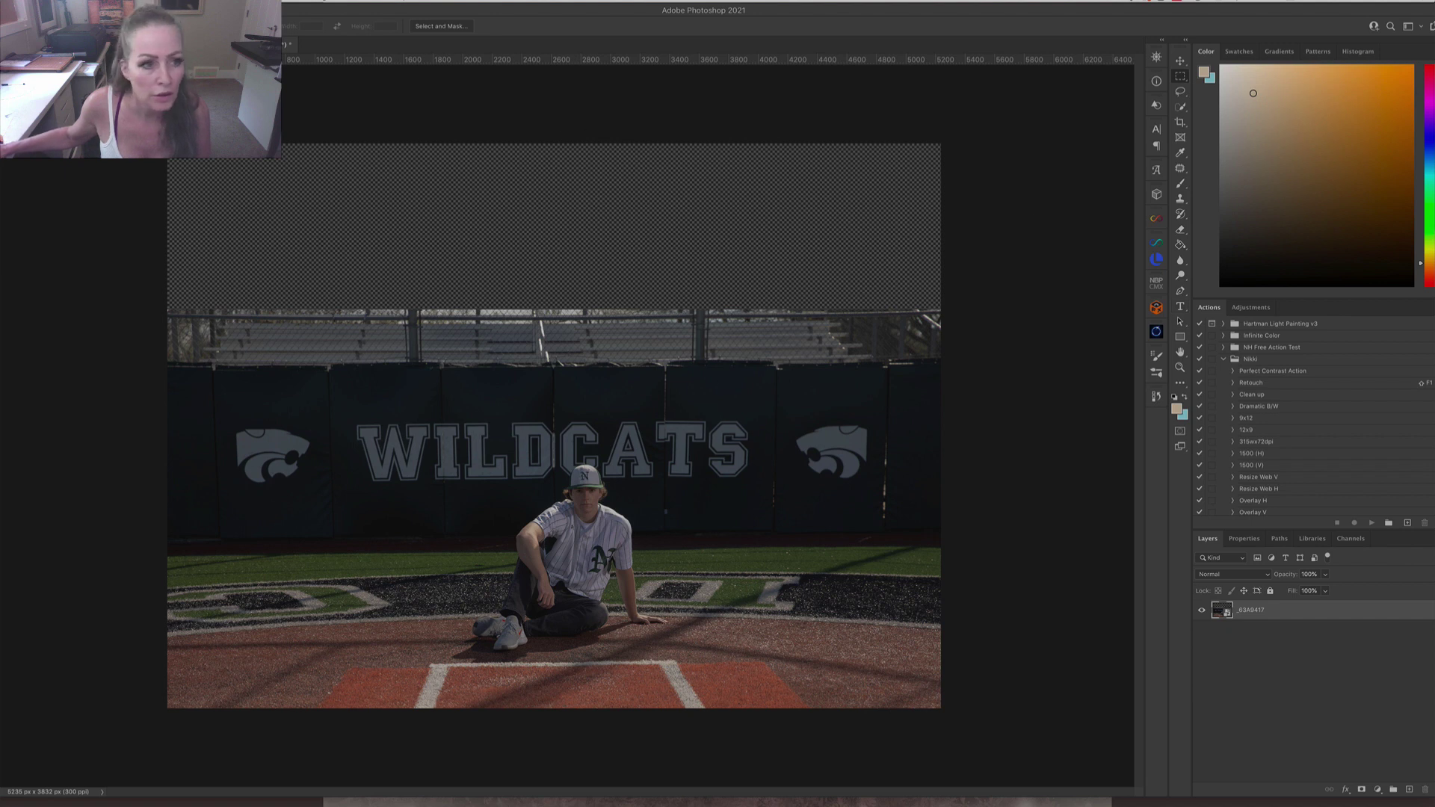
drag(187, 173, 994, 369)
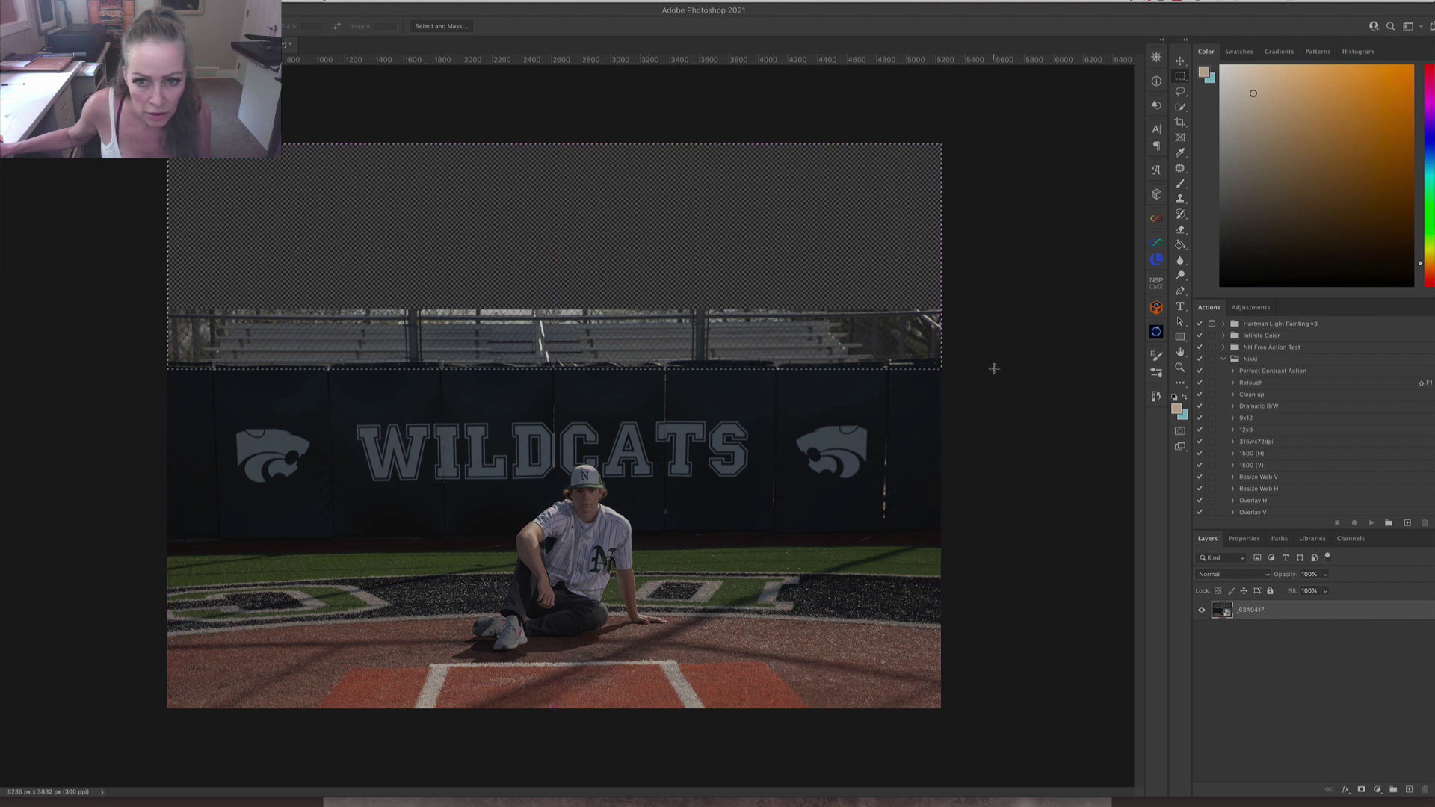
click(1411, 790)
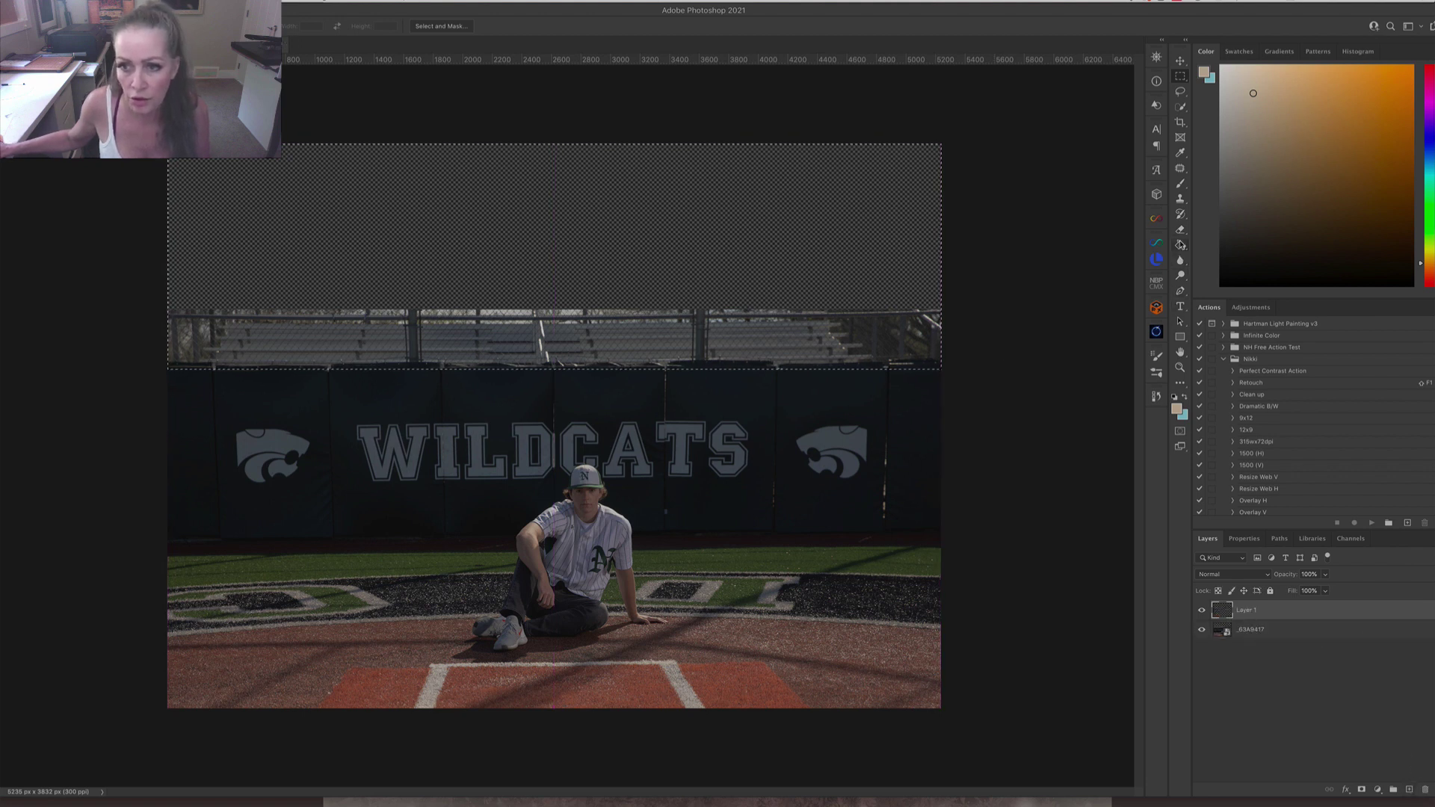
Fill the selected area on the new layer with dark gray #4e4e4e using the Paint Bucket, and deselect.
click(1181, 245)
mouse_move(1251, 186)
mouse_down()
mouse_move(1239, 217)
mouse_move(1221, 217)
mouse_up()
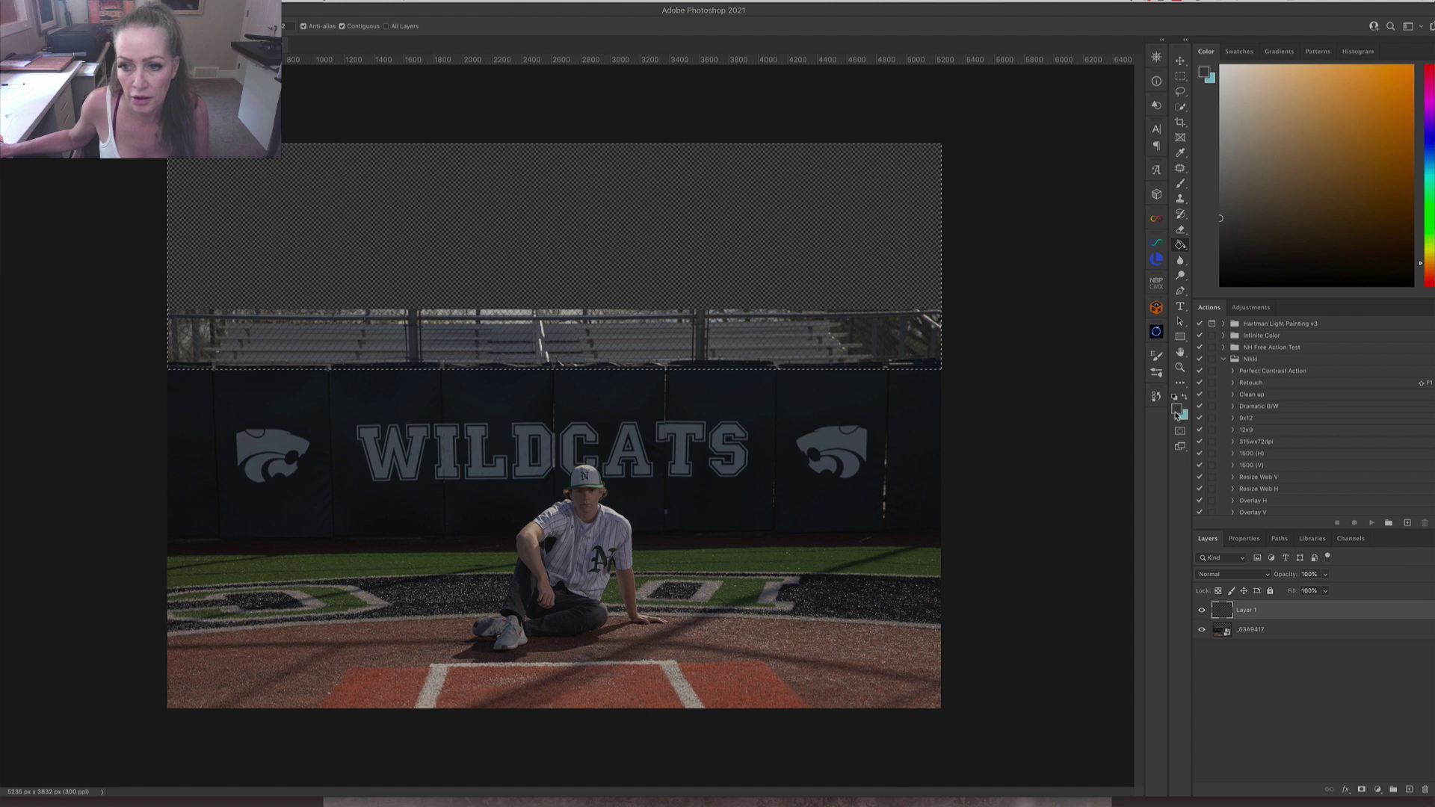
click(1177, 411)
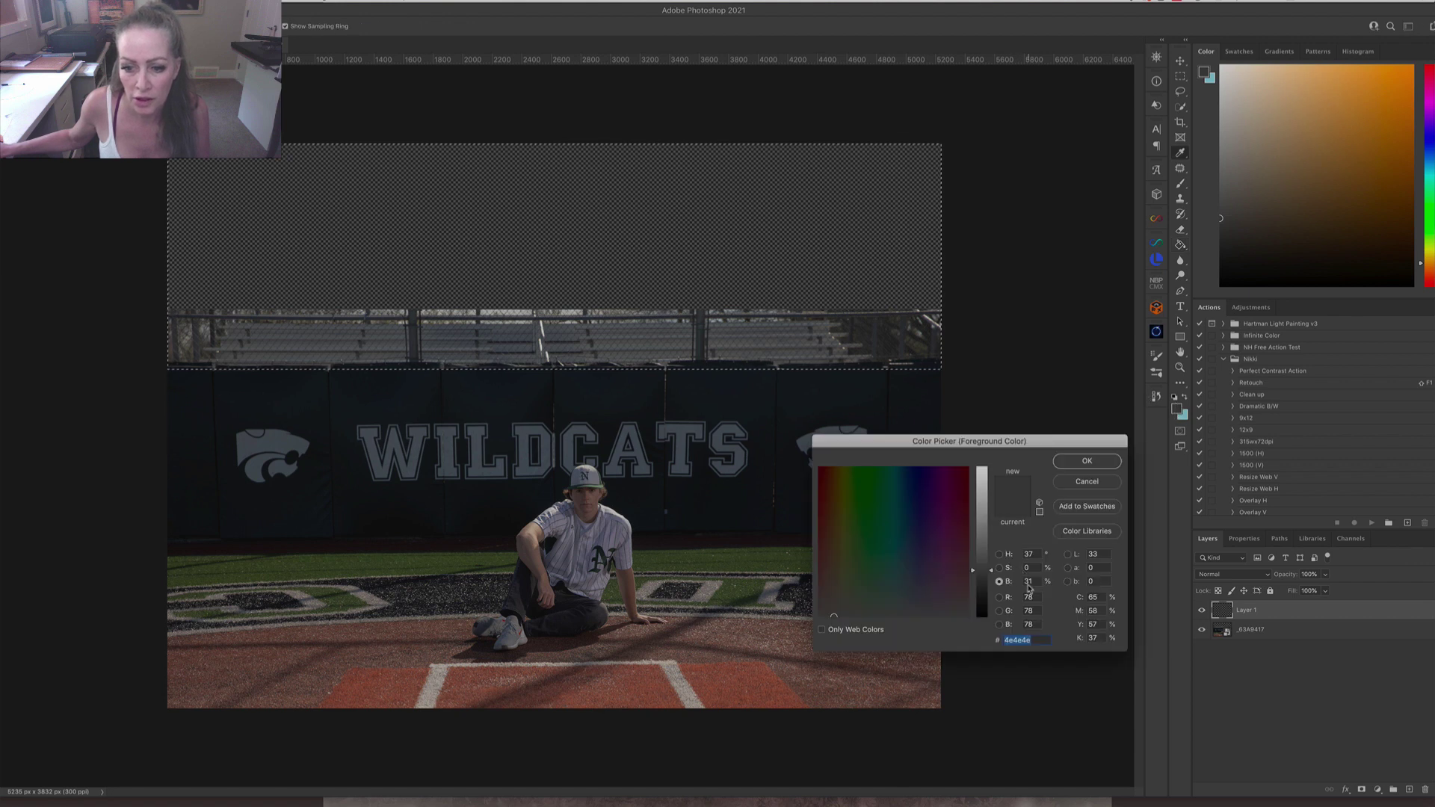
click(1087, 462)
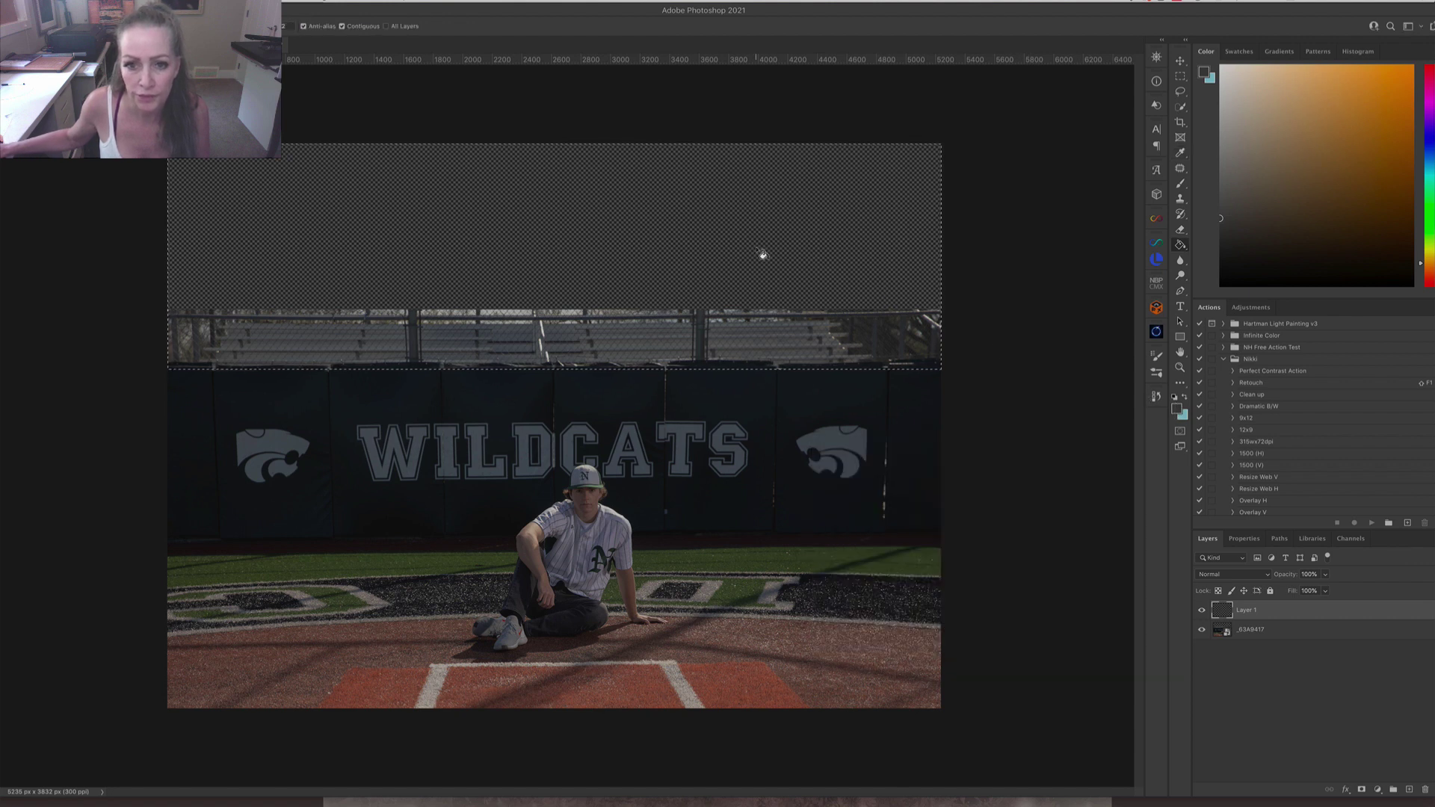
click(762, 254)
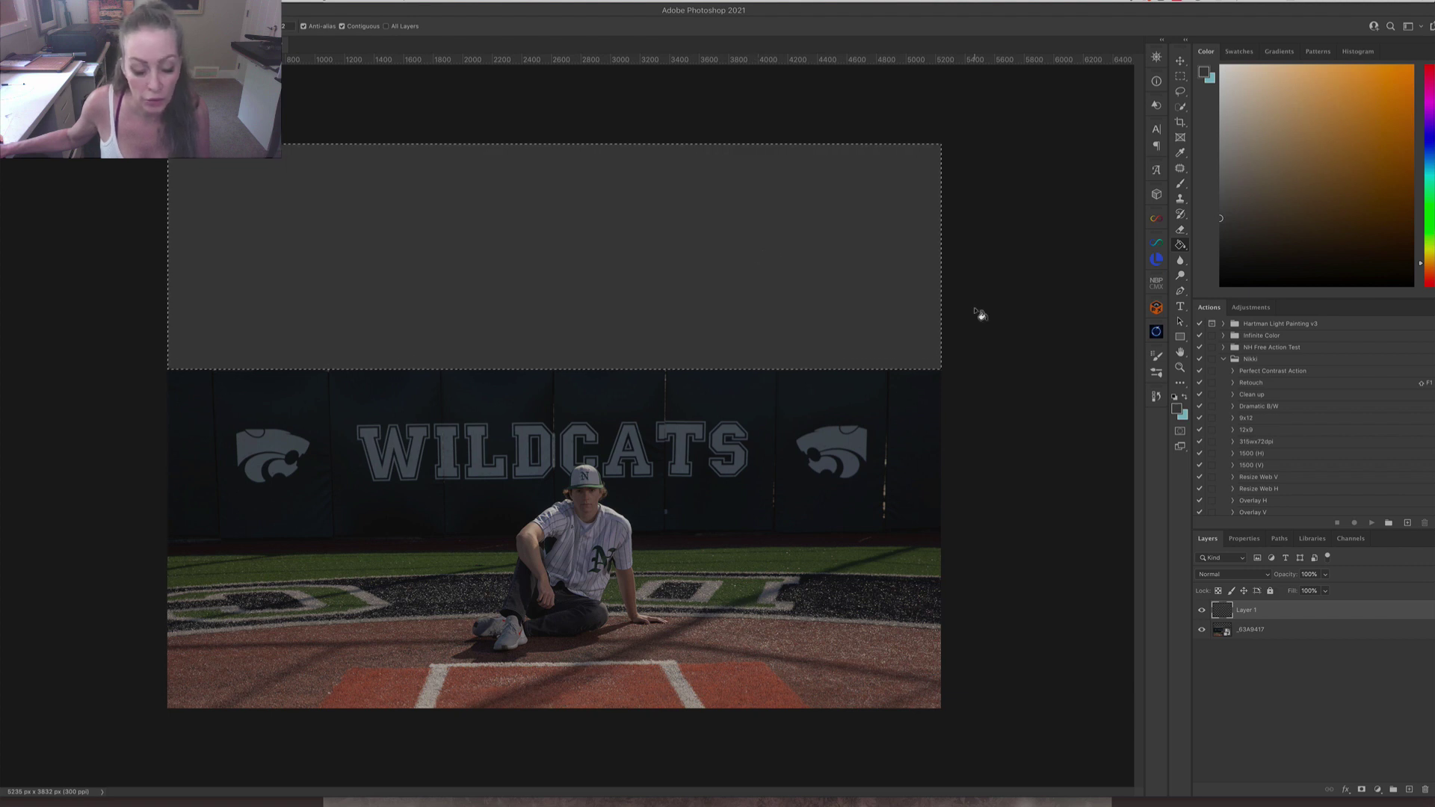
key(ctrl+d)
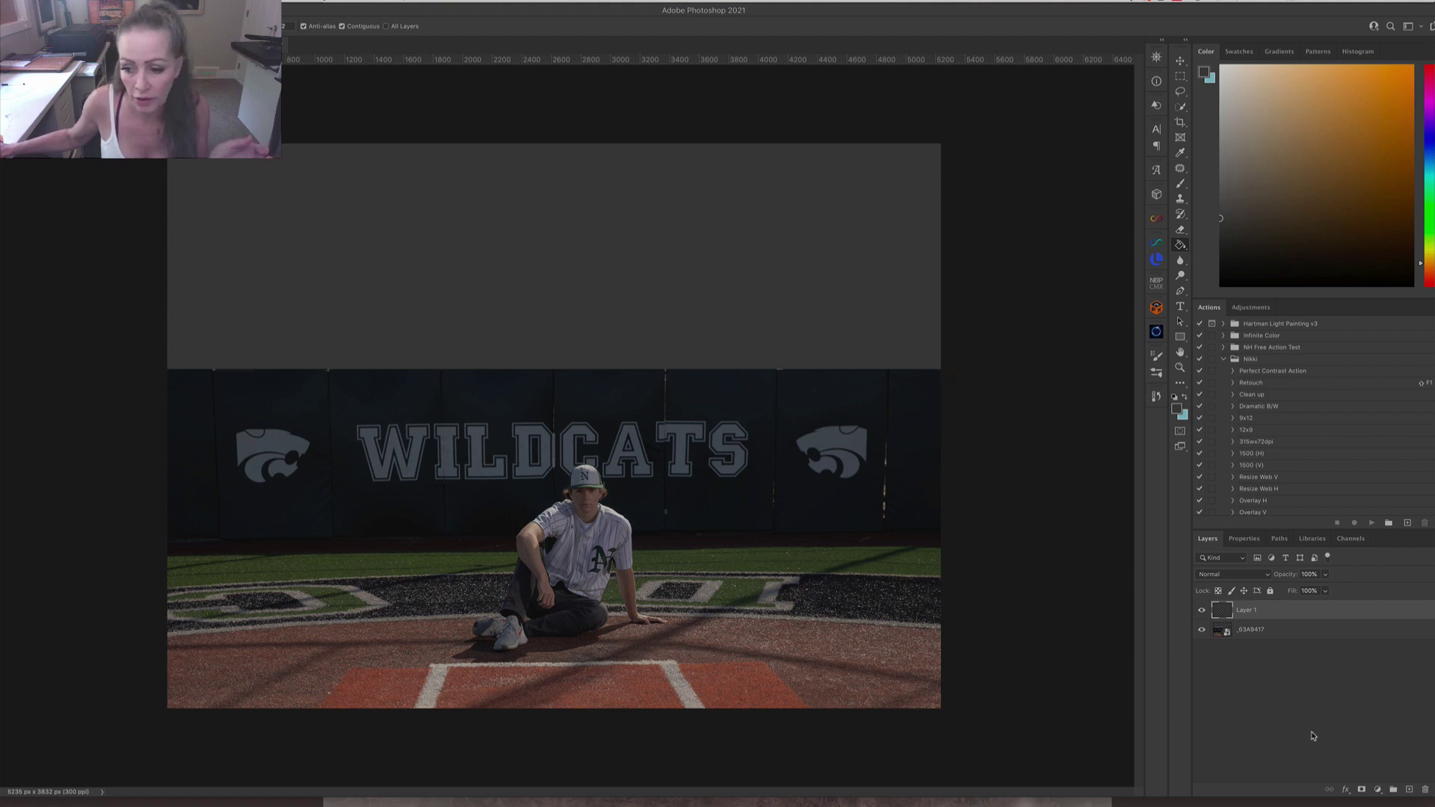
Add a Drop Shadow effect to the gray fill layer without a layer mask and set its blend mode to Screen.
click(1361, 790)
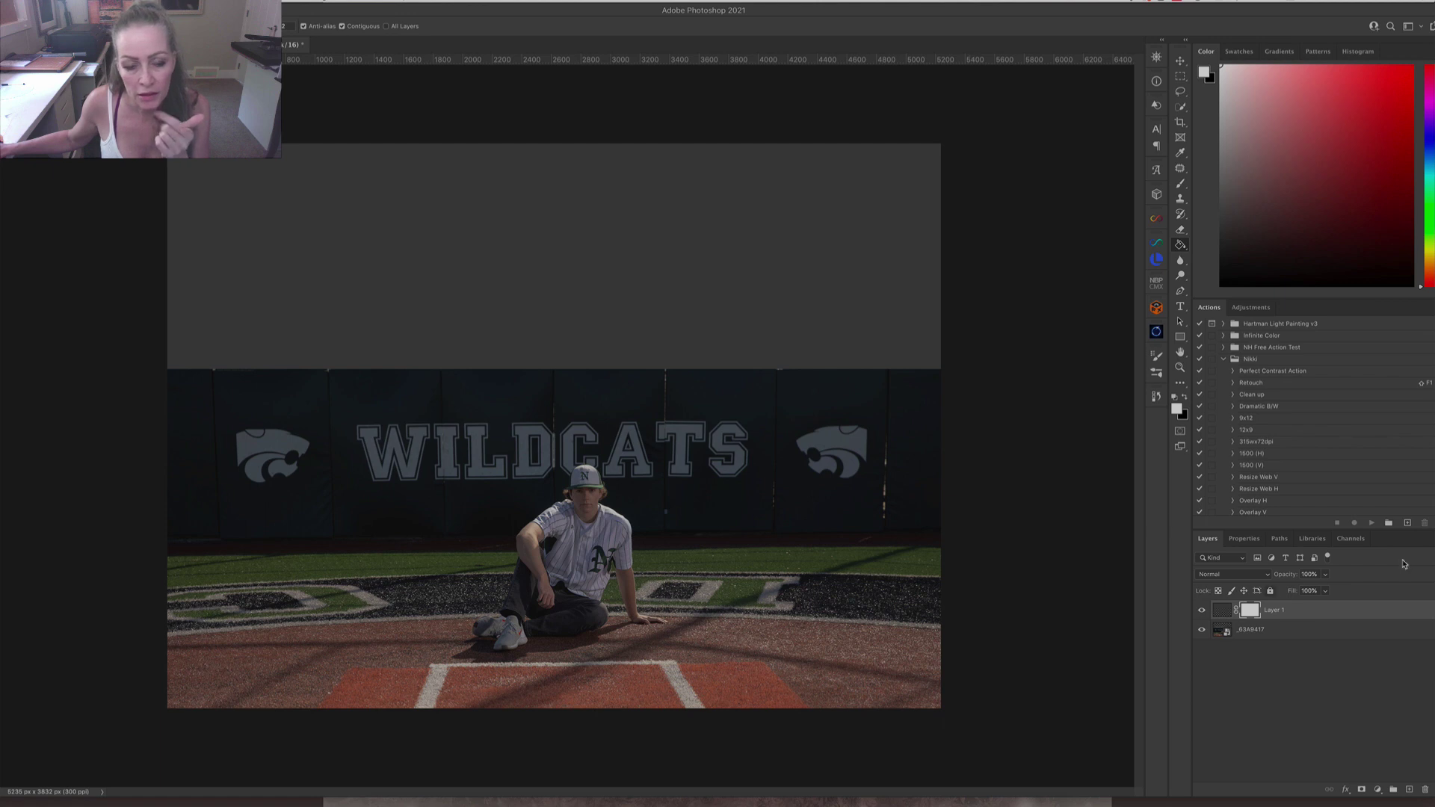
drag(1242, 607, 1423, 791)
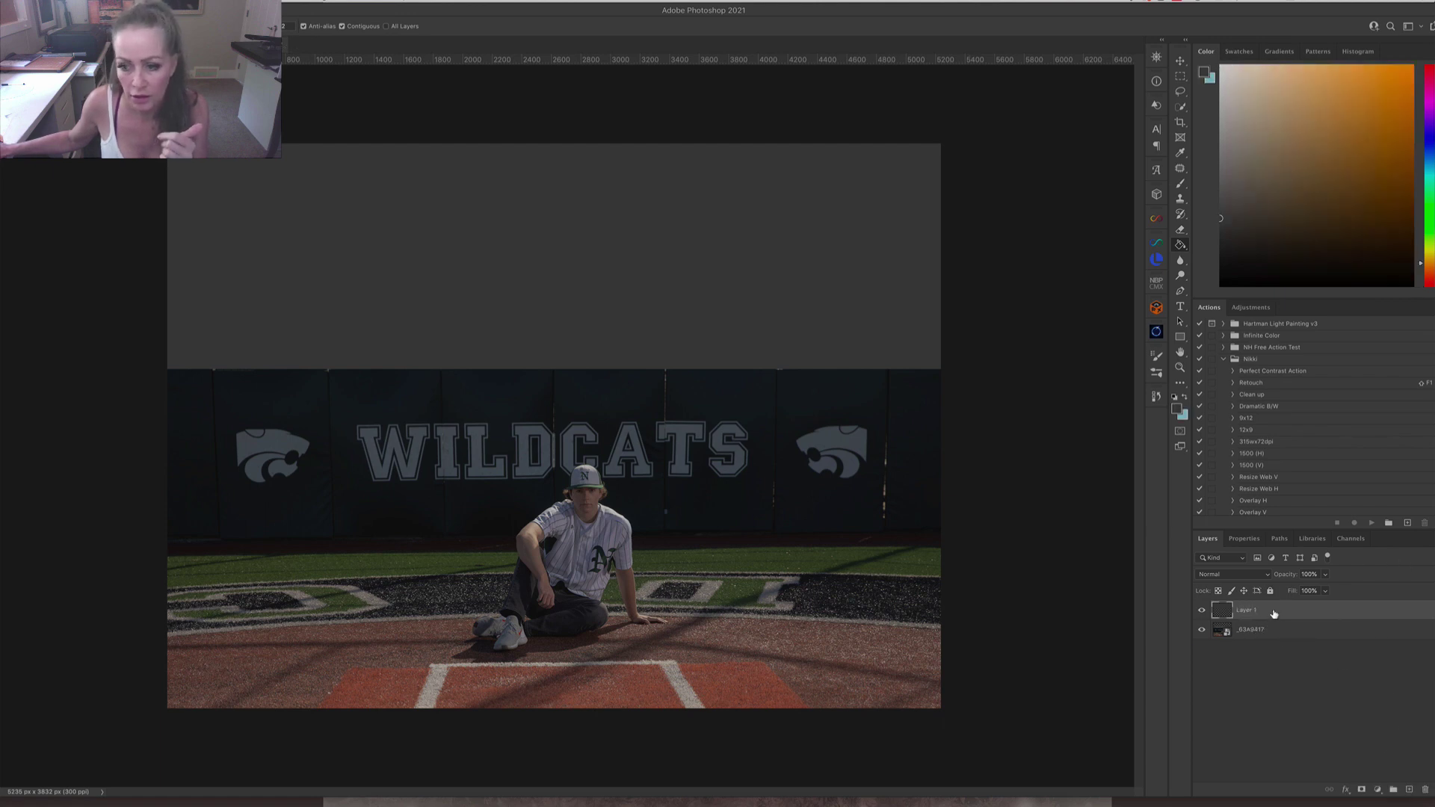
double_click(1337, 610)
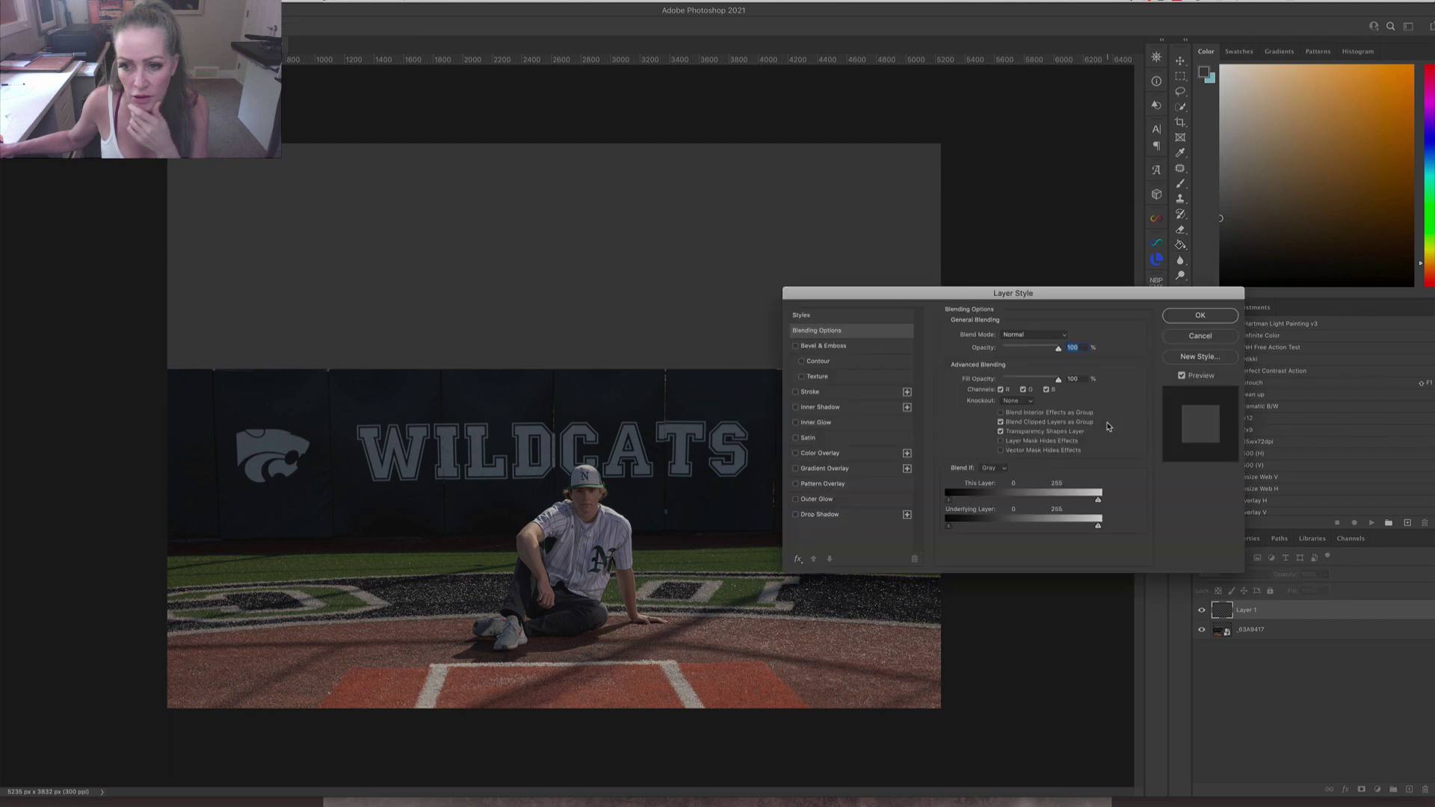
click(869, 516)
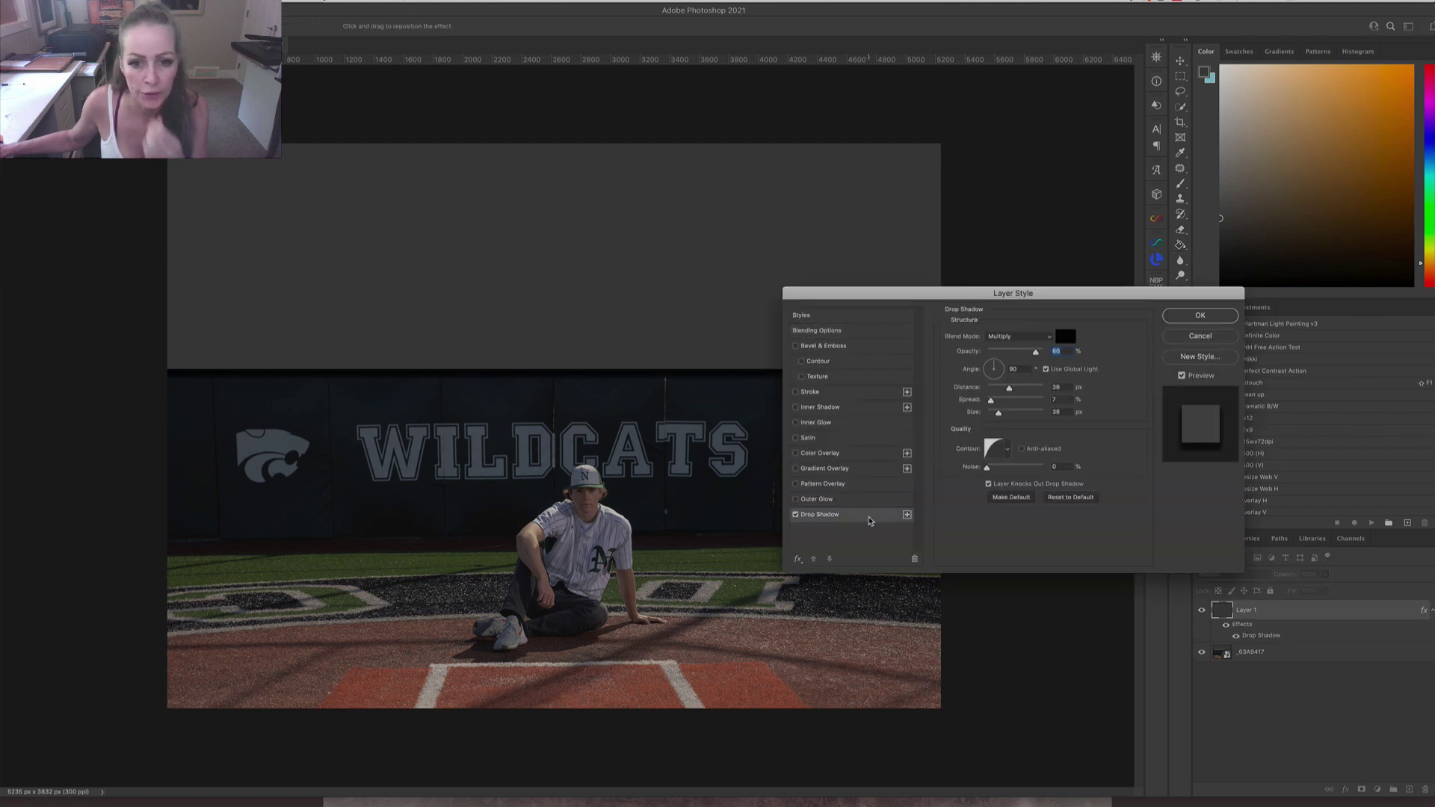
drag(909, 293, 1091, 279)
click(1200, 336)
click(1202, 323)
click(1203, 322)
click(1204, 322)
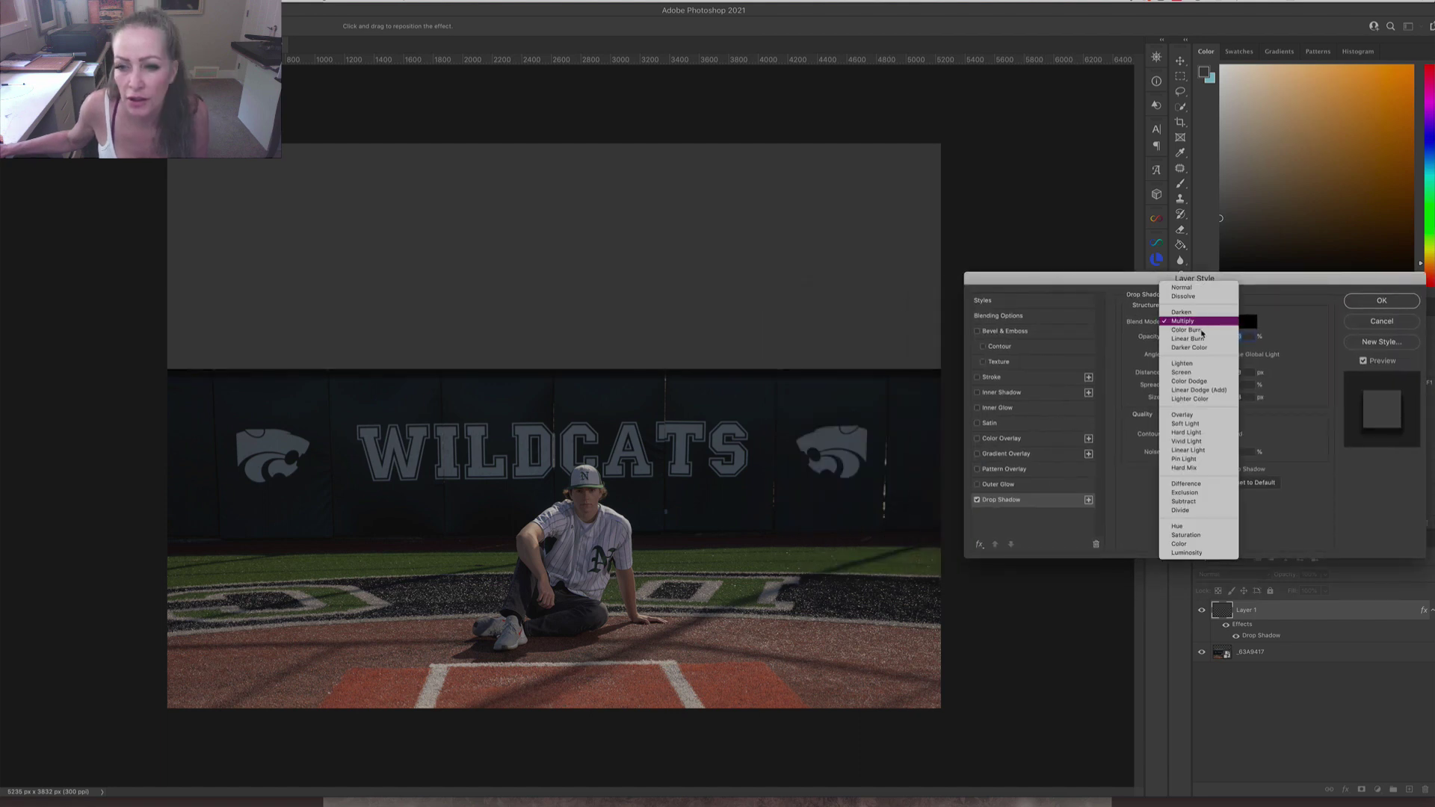
click(1203, 322)
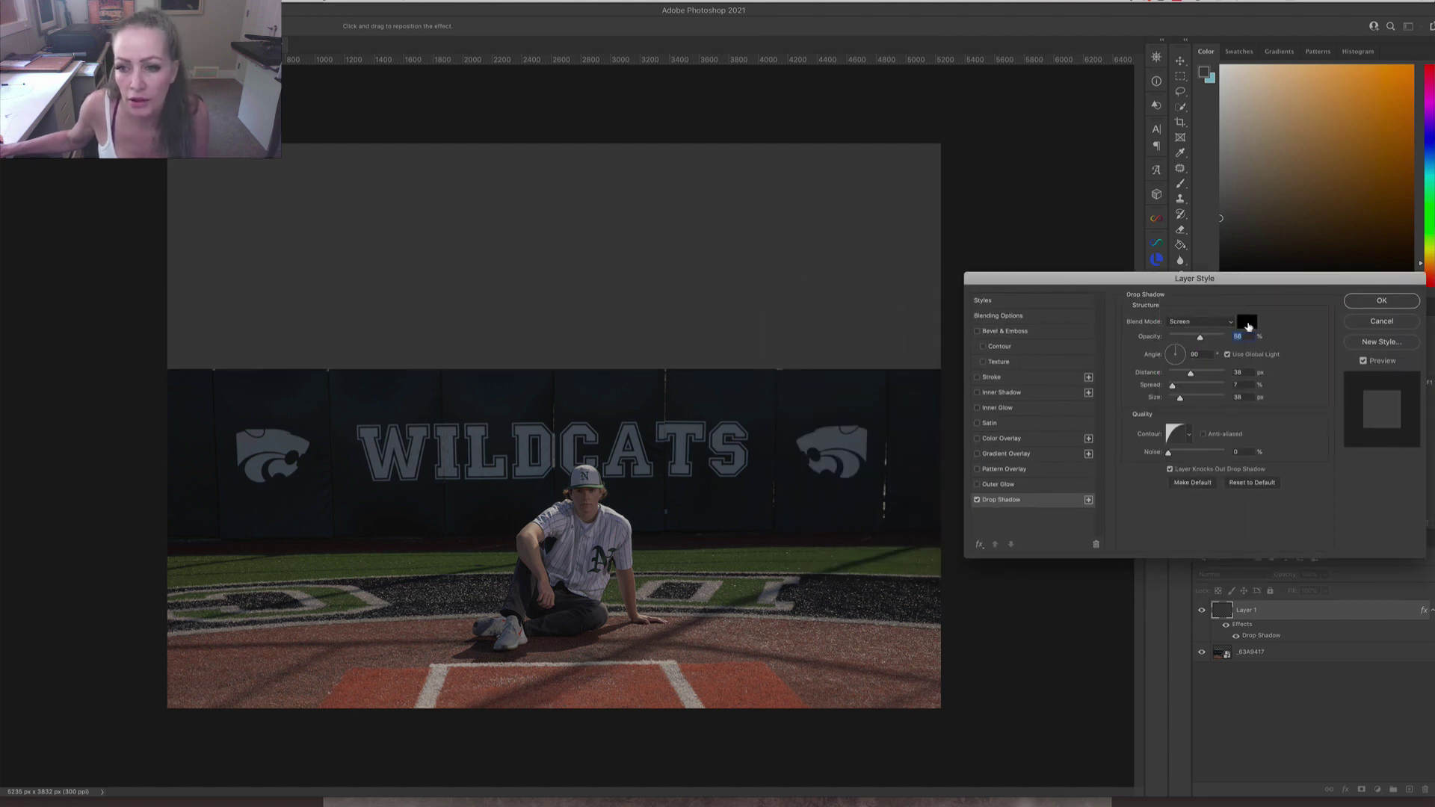
Set the drop shadow color to light gray with 92% brightness and apply the layer style to form the wall's top edge.
click(1247, 323)
click(976, 519)
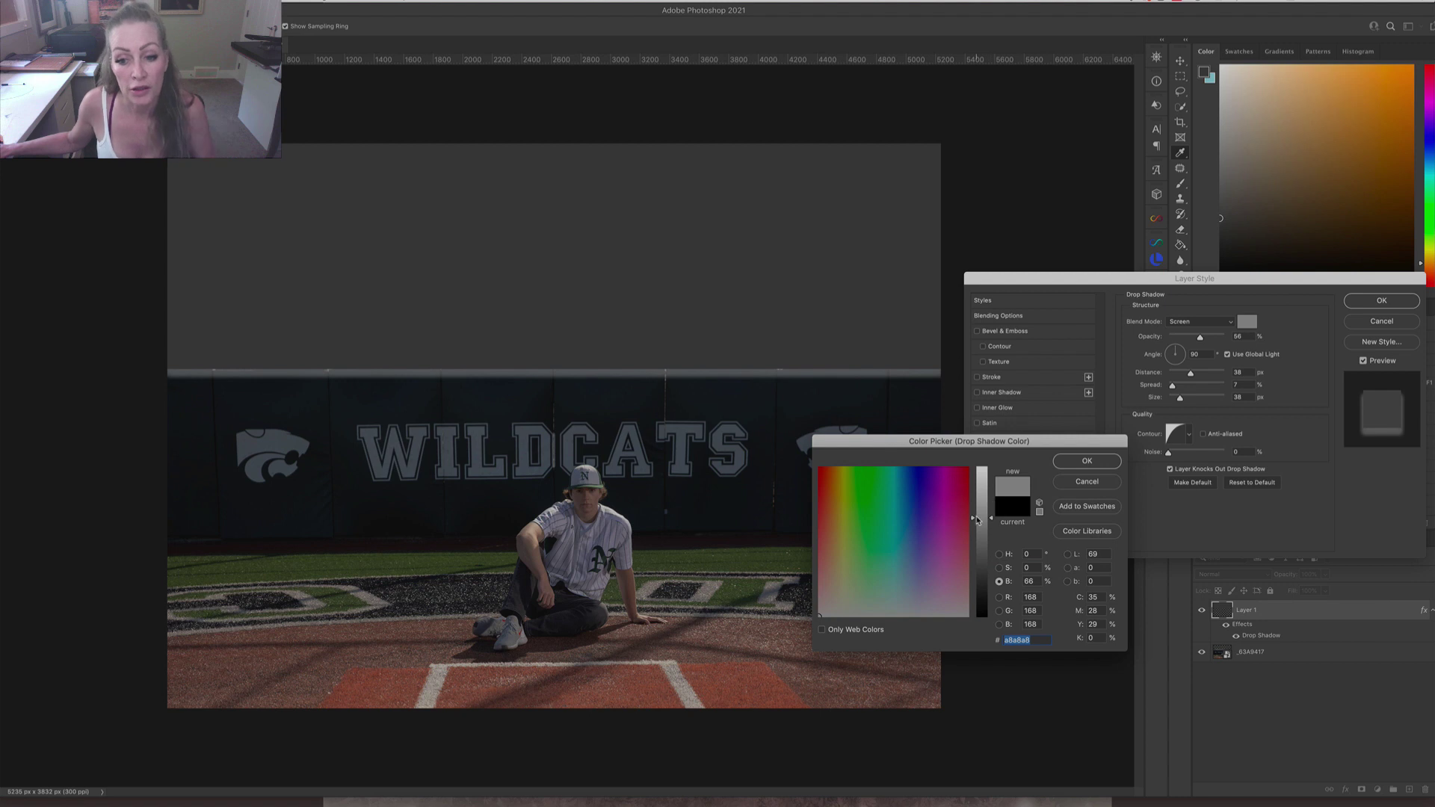
drag(978, 521, 981, 484)
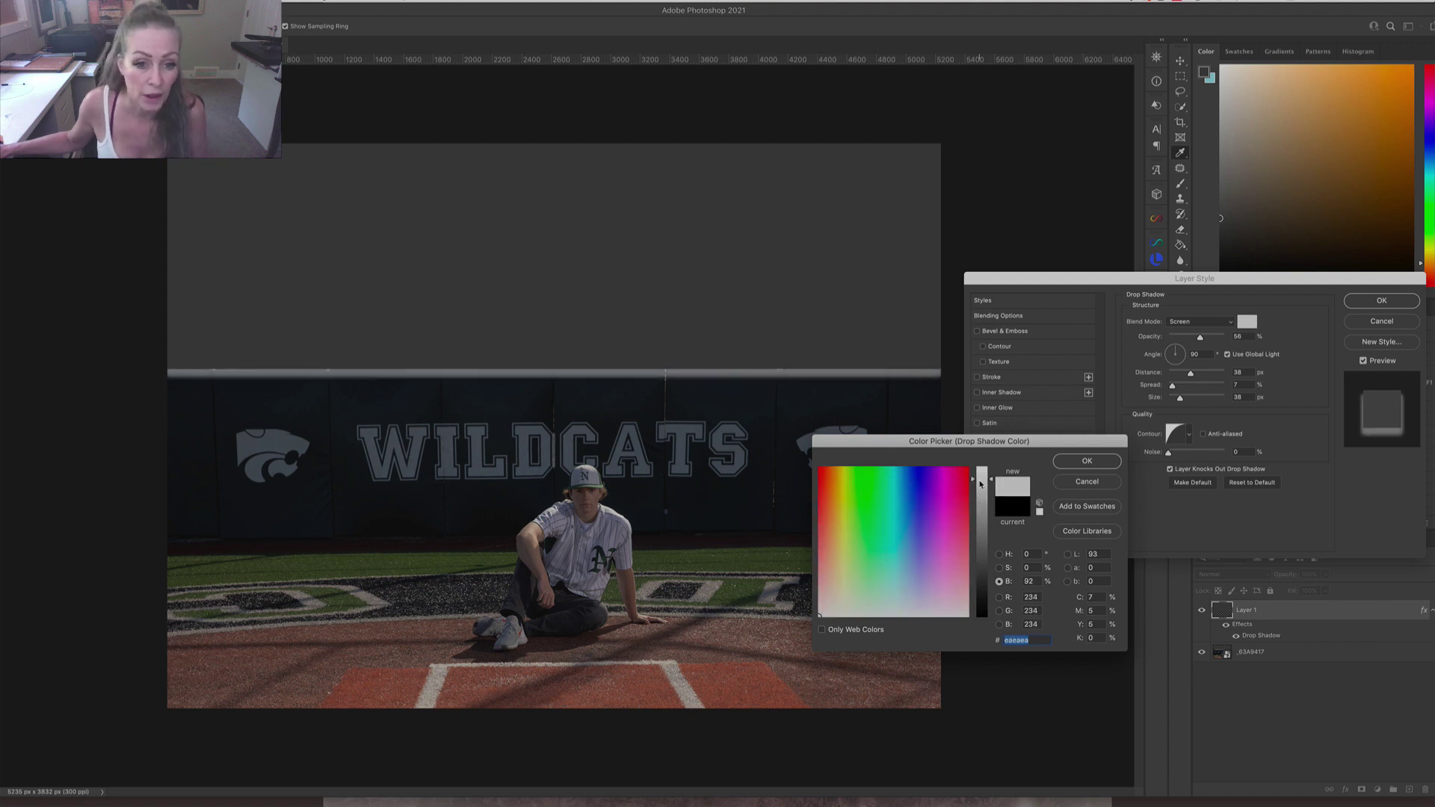
click(1086, 459)
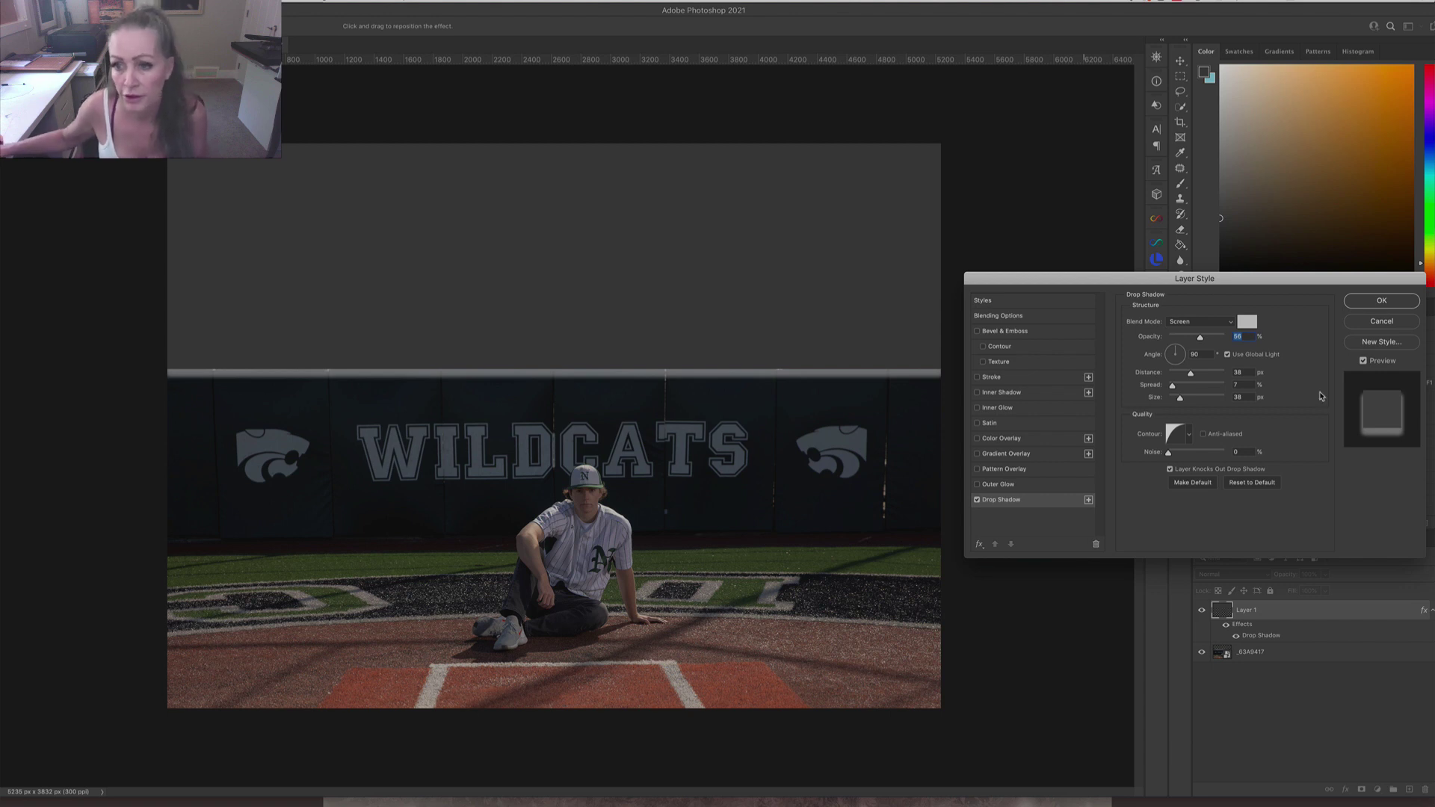
click(1382, 301)
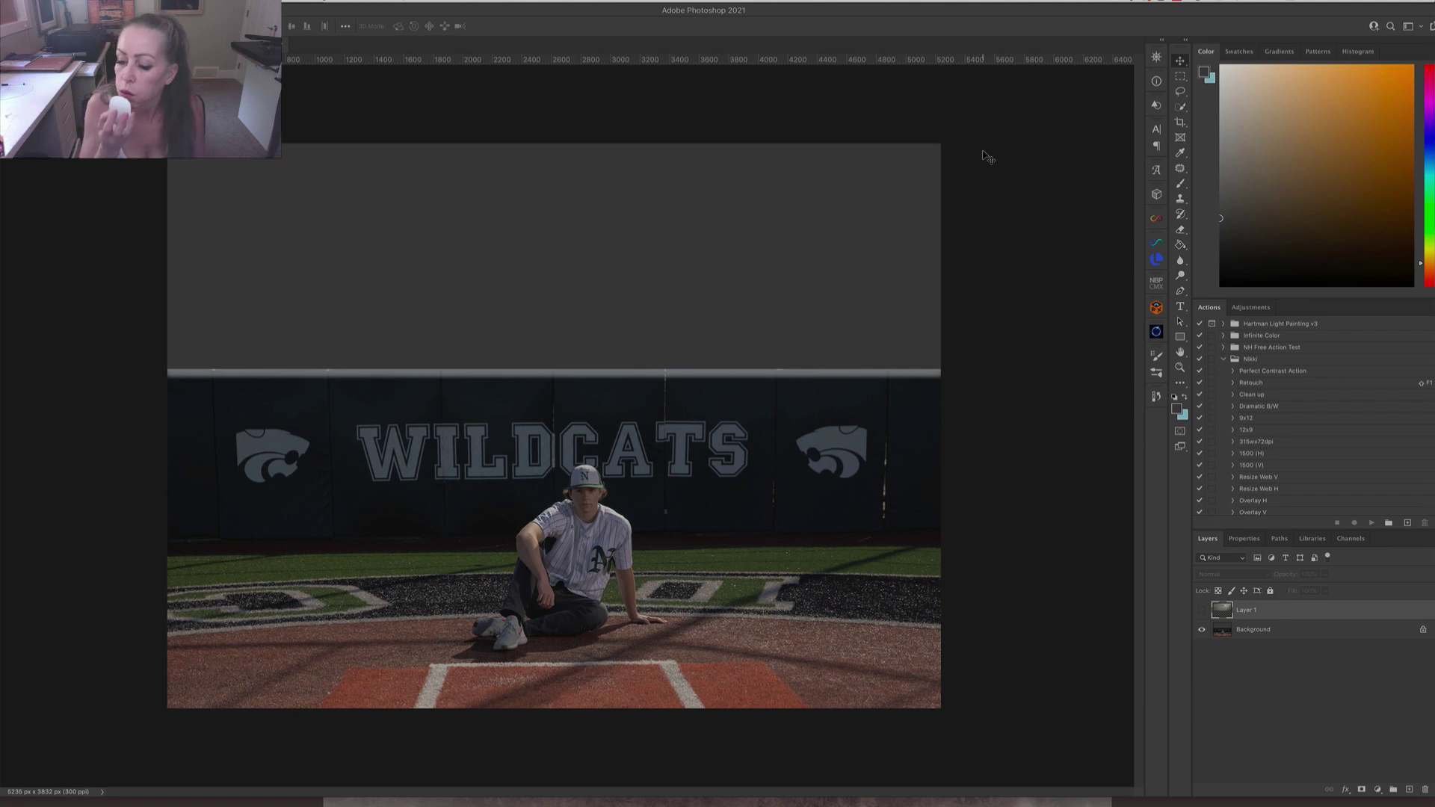
Show the cloudy sky layer and mask it to a rectangular selection of the gray area above the wall.
click(1181, 75)
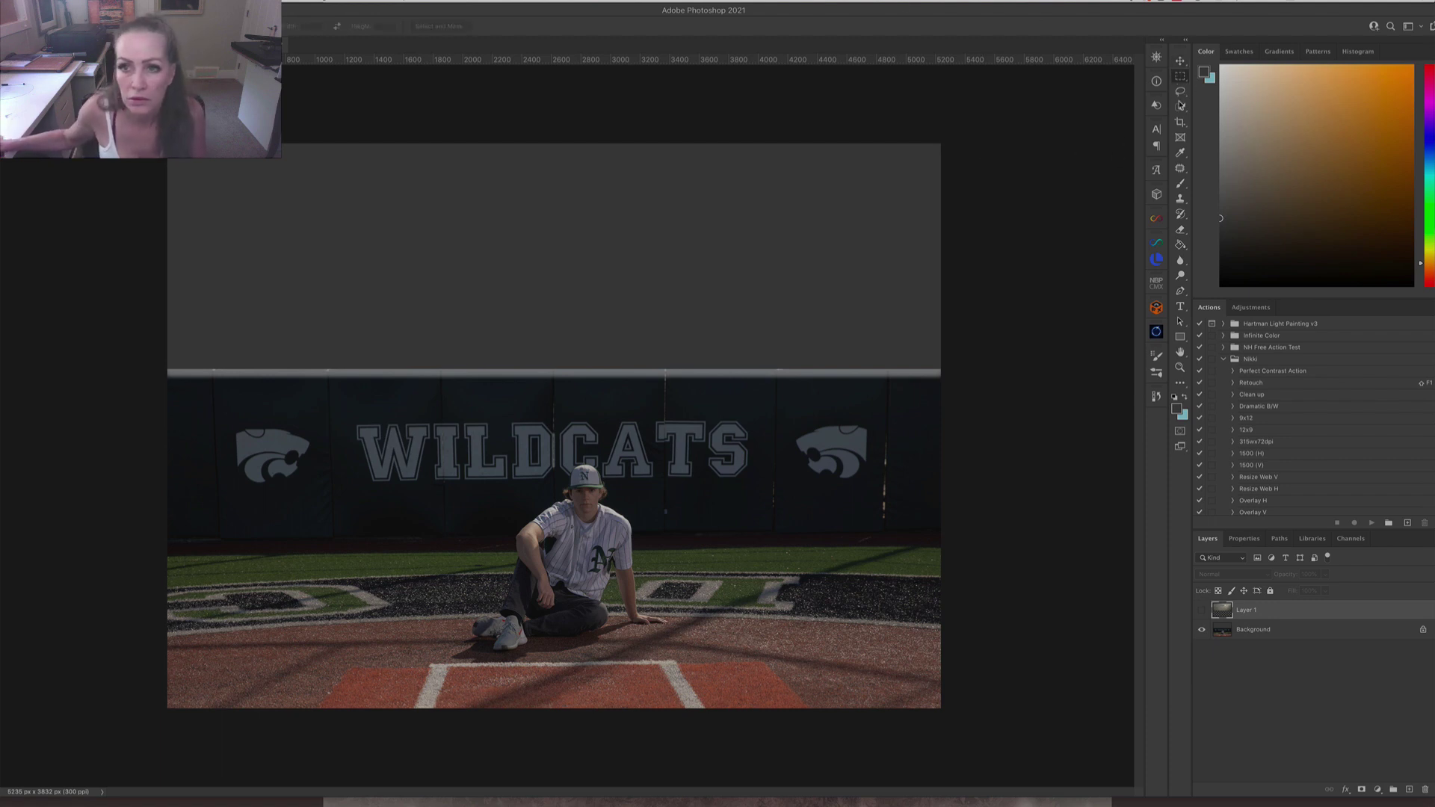
drag(163, 141, 1076, 369)
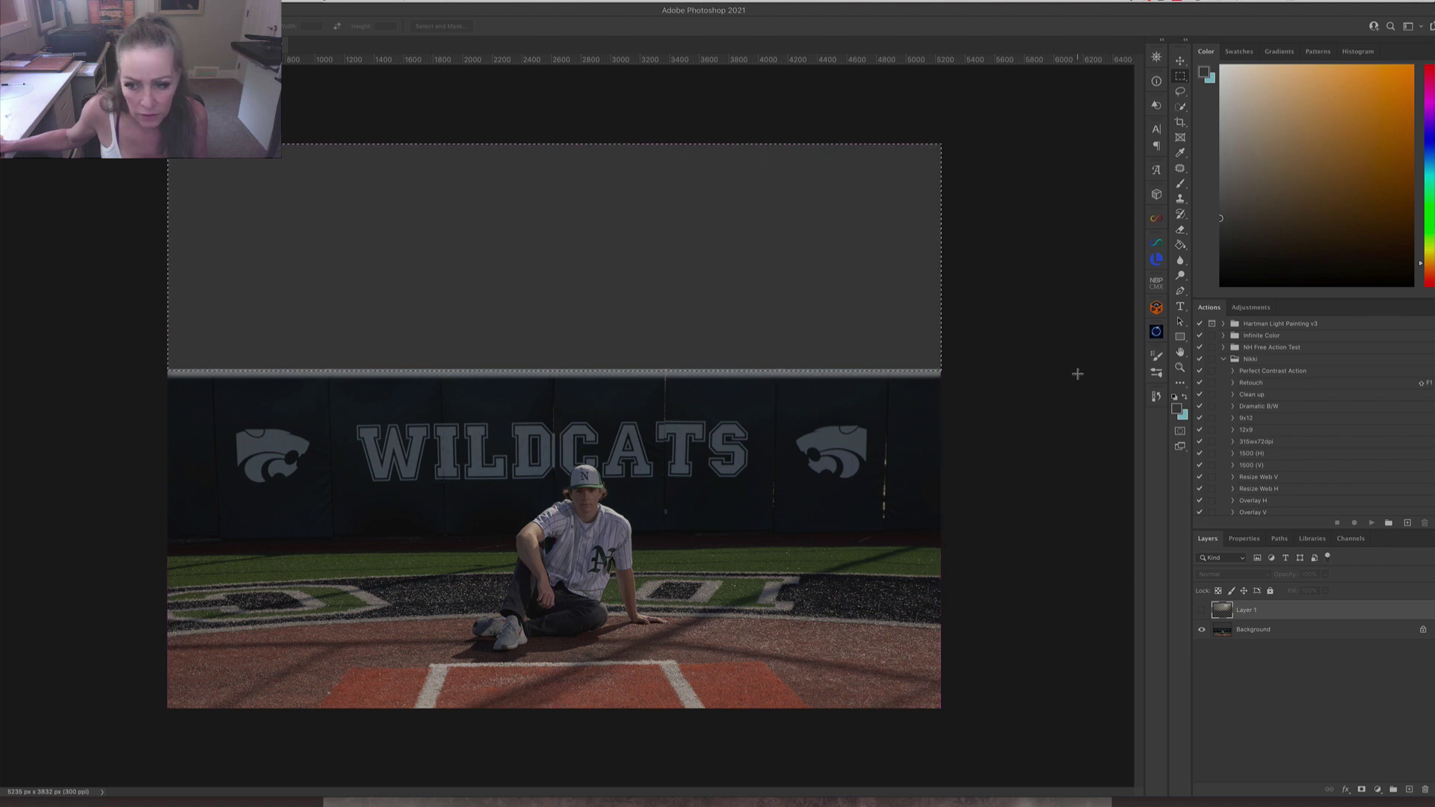
click(1202, 610)
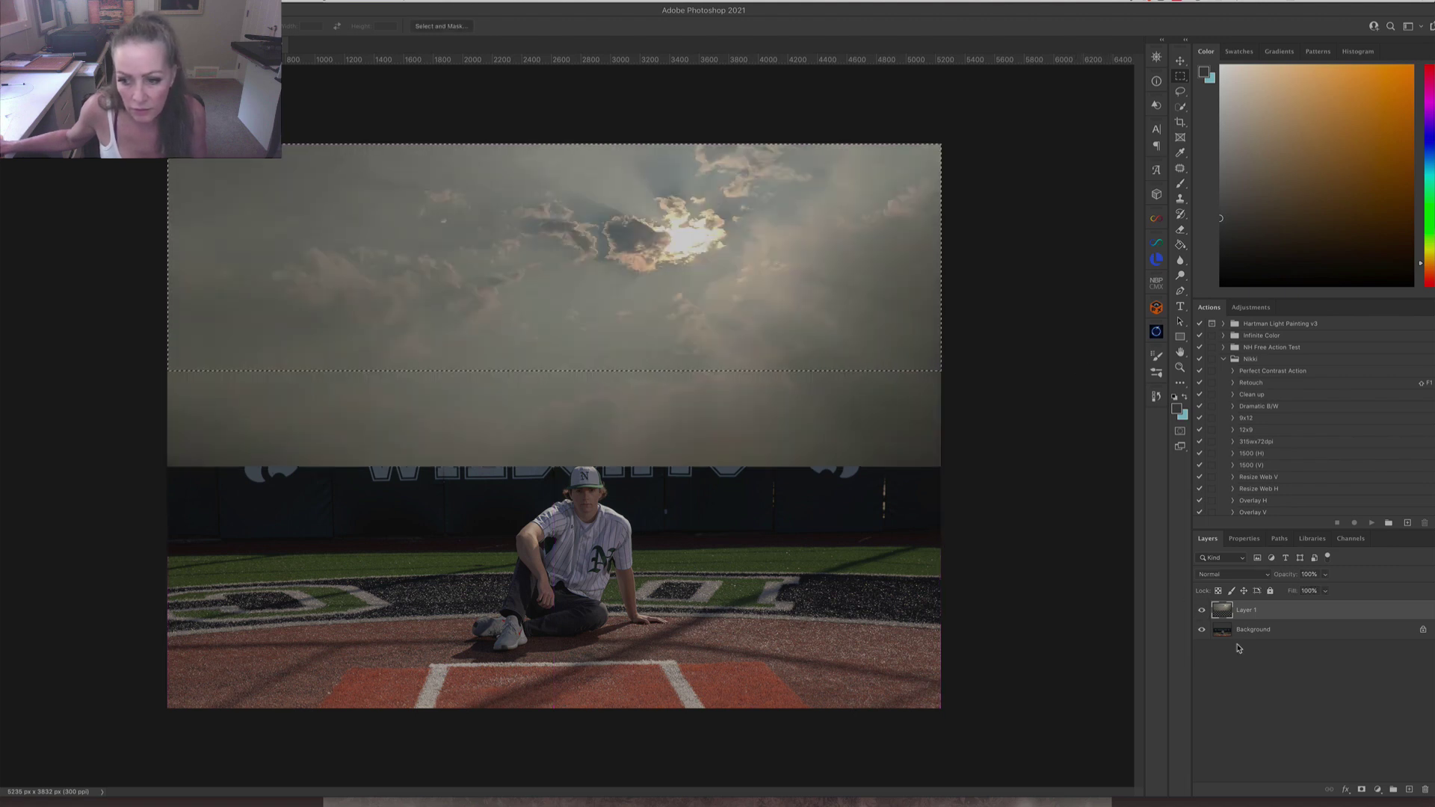
click(1361, 792)
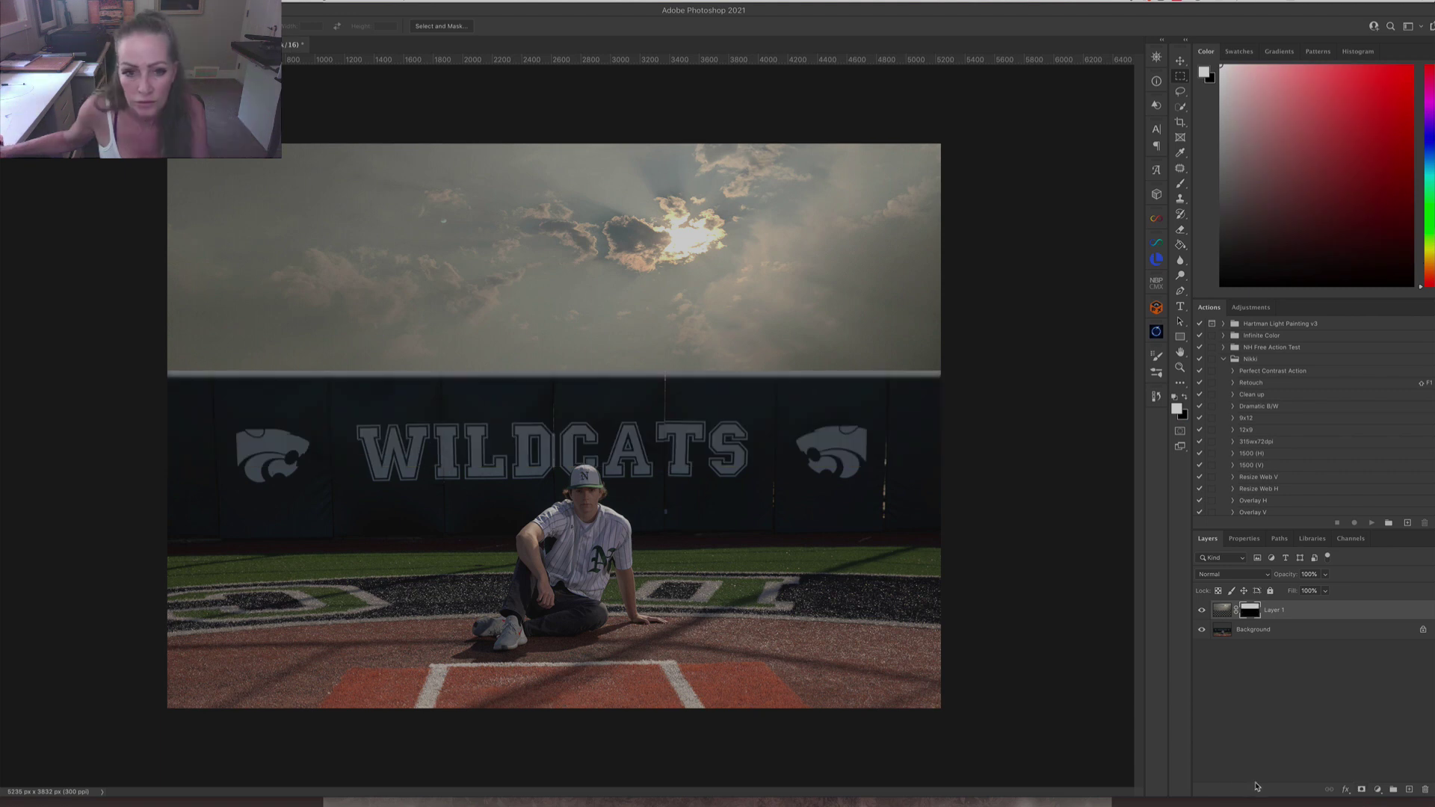
Darken the sky with a clipped Curves adjustment, pulling the midtones down and moving the black point inward.
click(1380, 792)
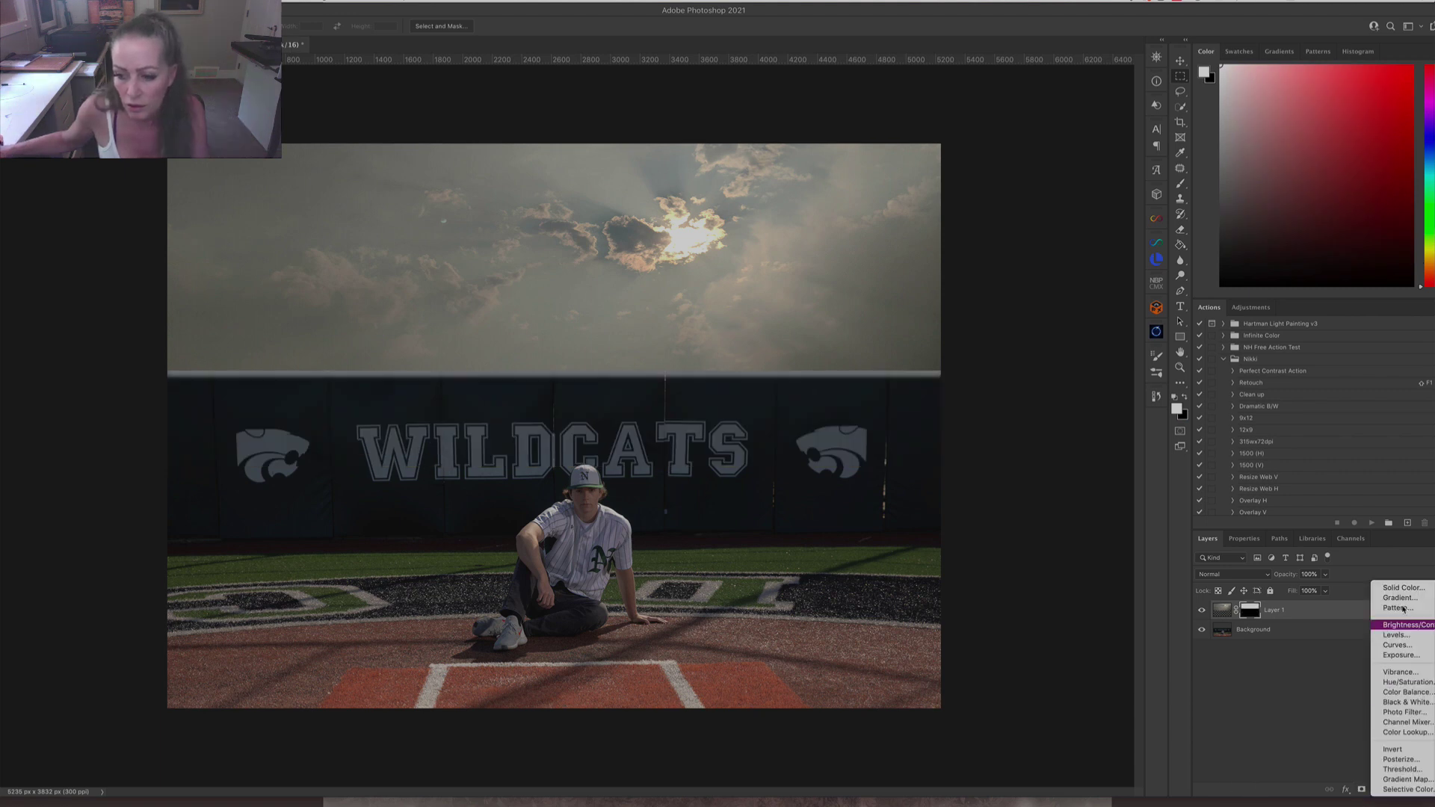
click(1402, 646)
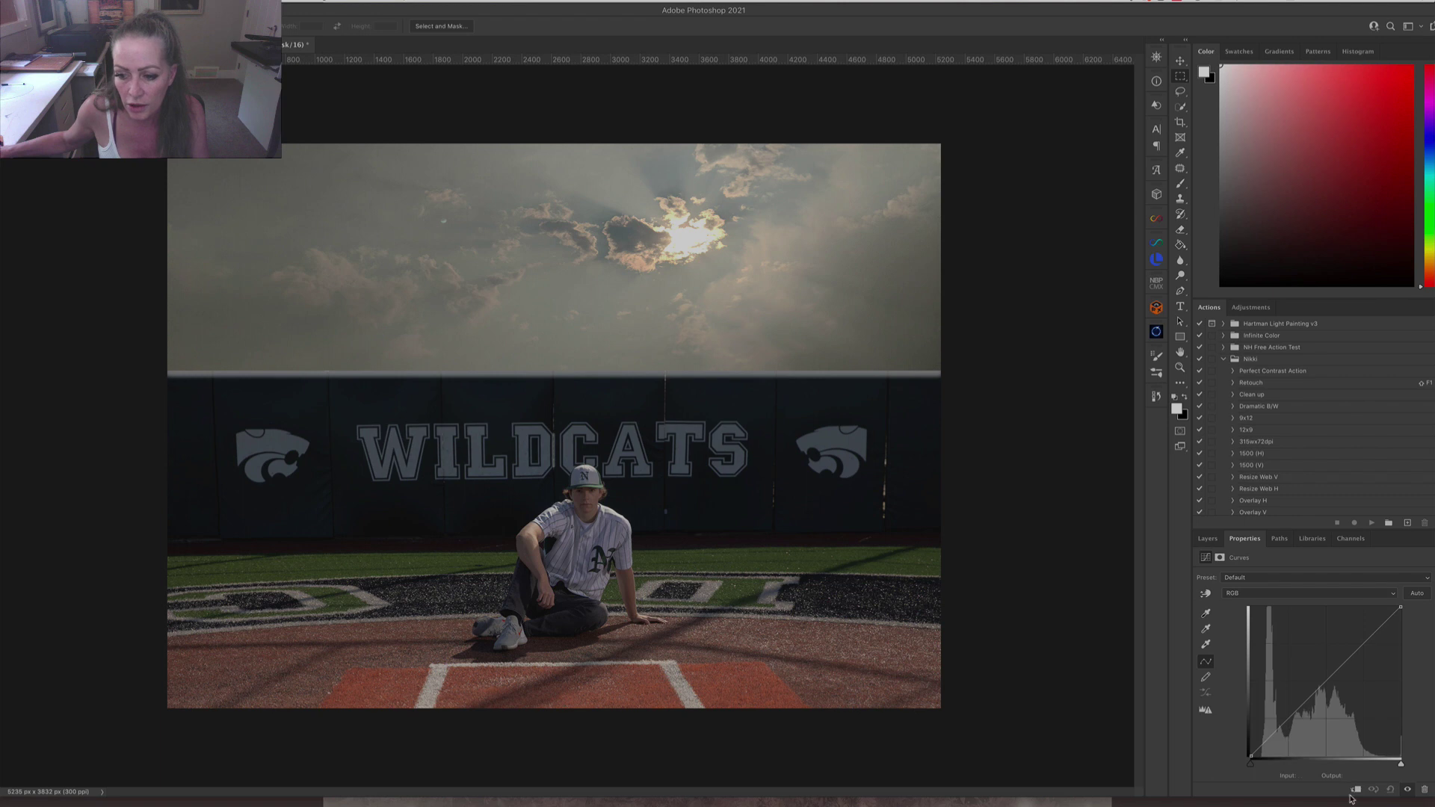
click(1304, 703)
drag(1304, 703, 1322, 723)
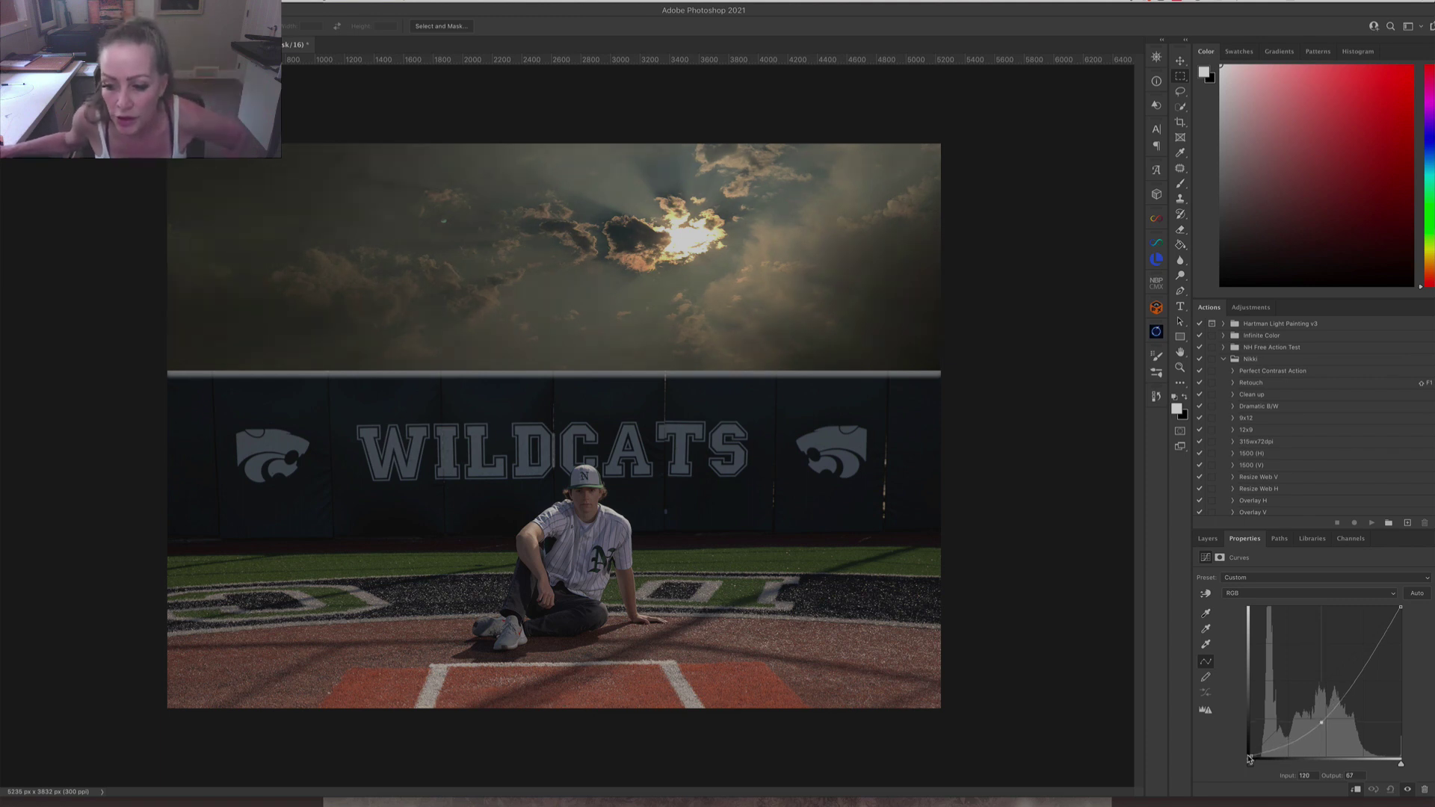
drag(1250, 756, 1285, 765)
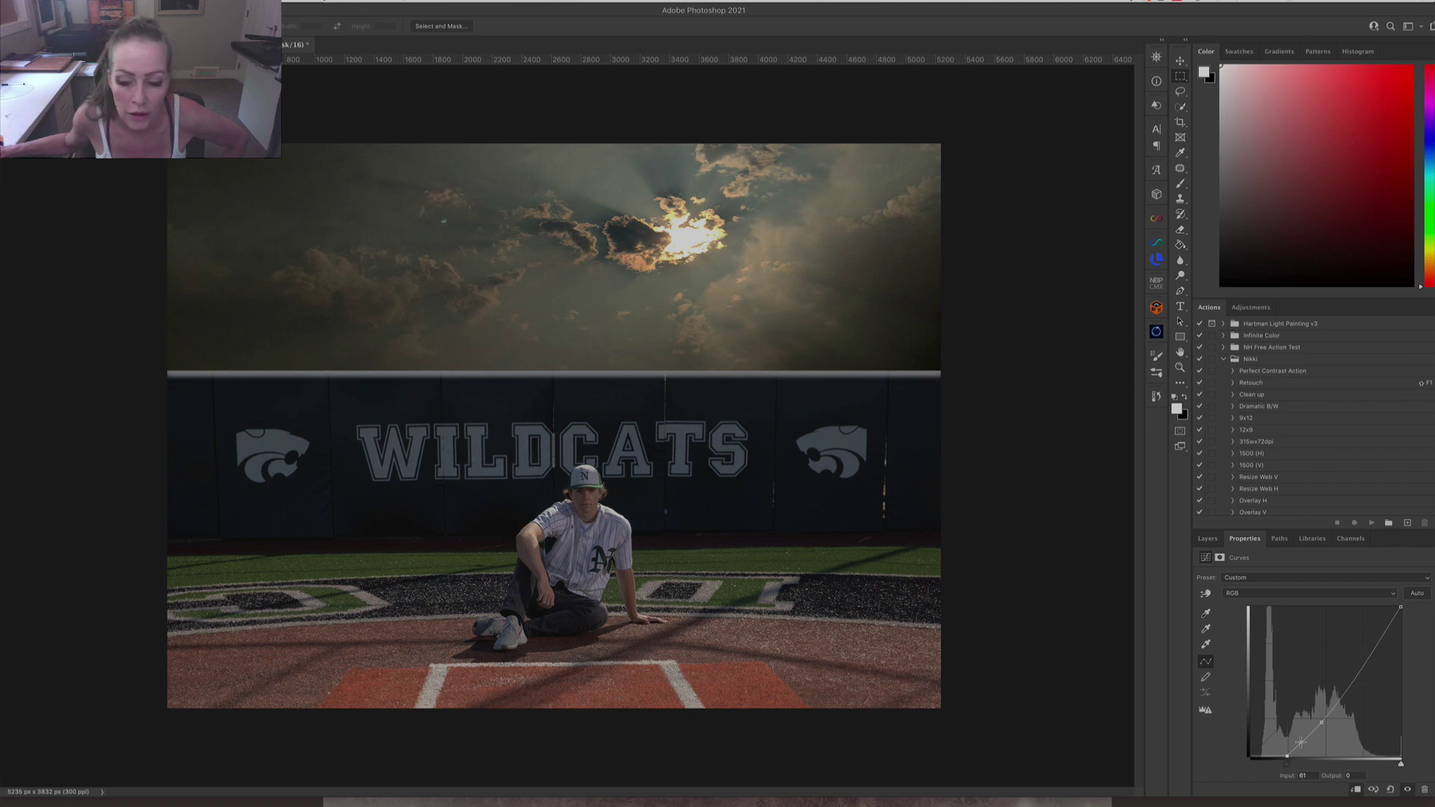
click(1208, 538)
Add a Brightness/Contrast adjustment clipped to the sky and set its brightness to -118.
click(1378, 789)
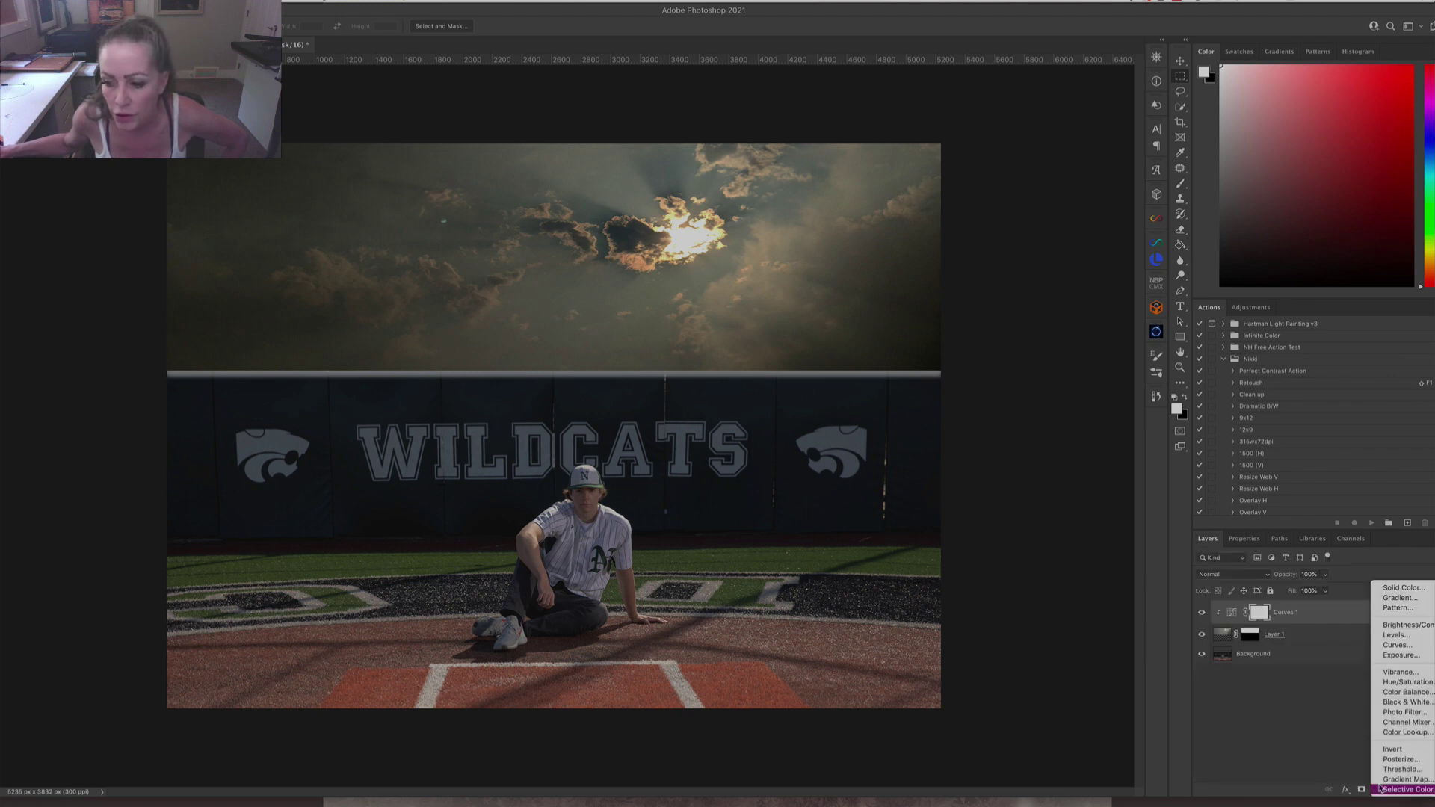
click(1398, 630)
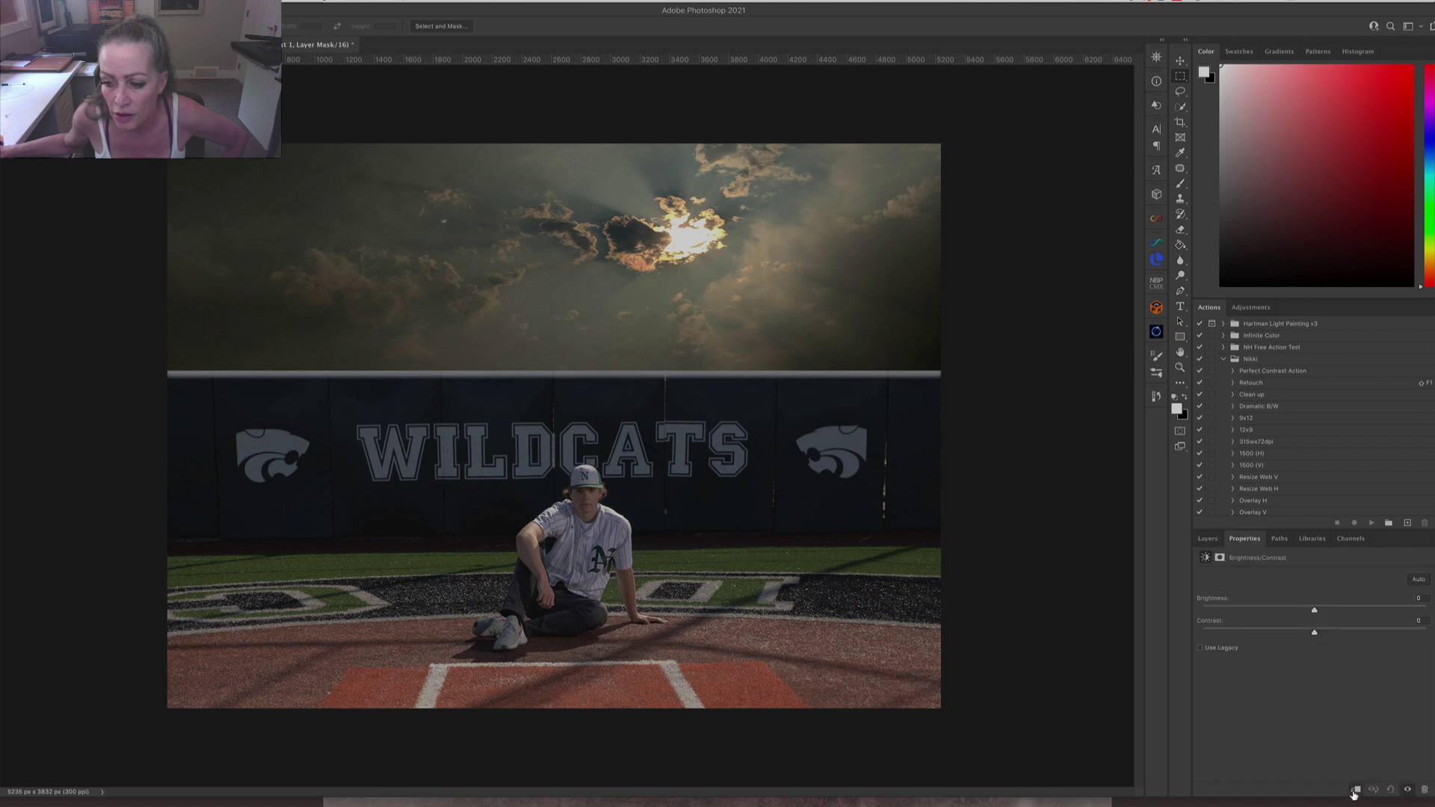
drag(1316, 612, 1283, 611)
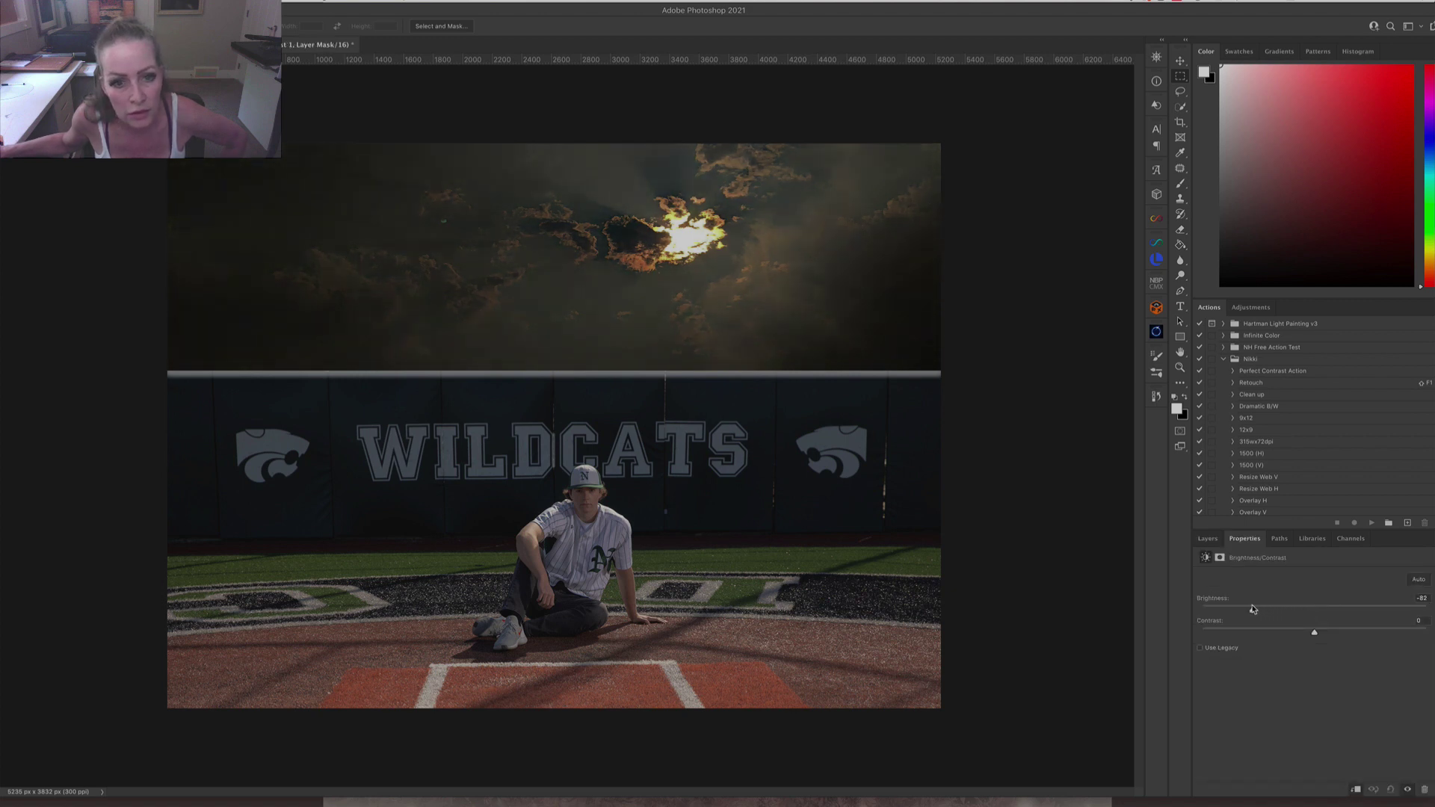
drag(1244, 610, 1233, 609)
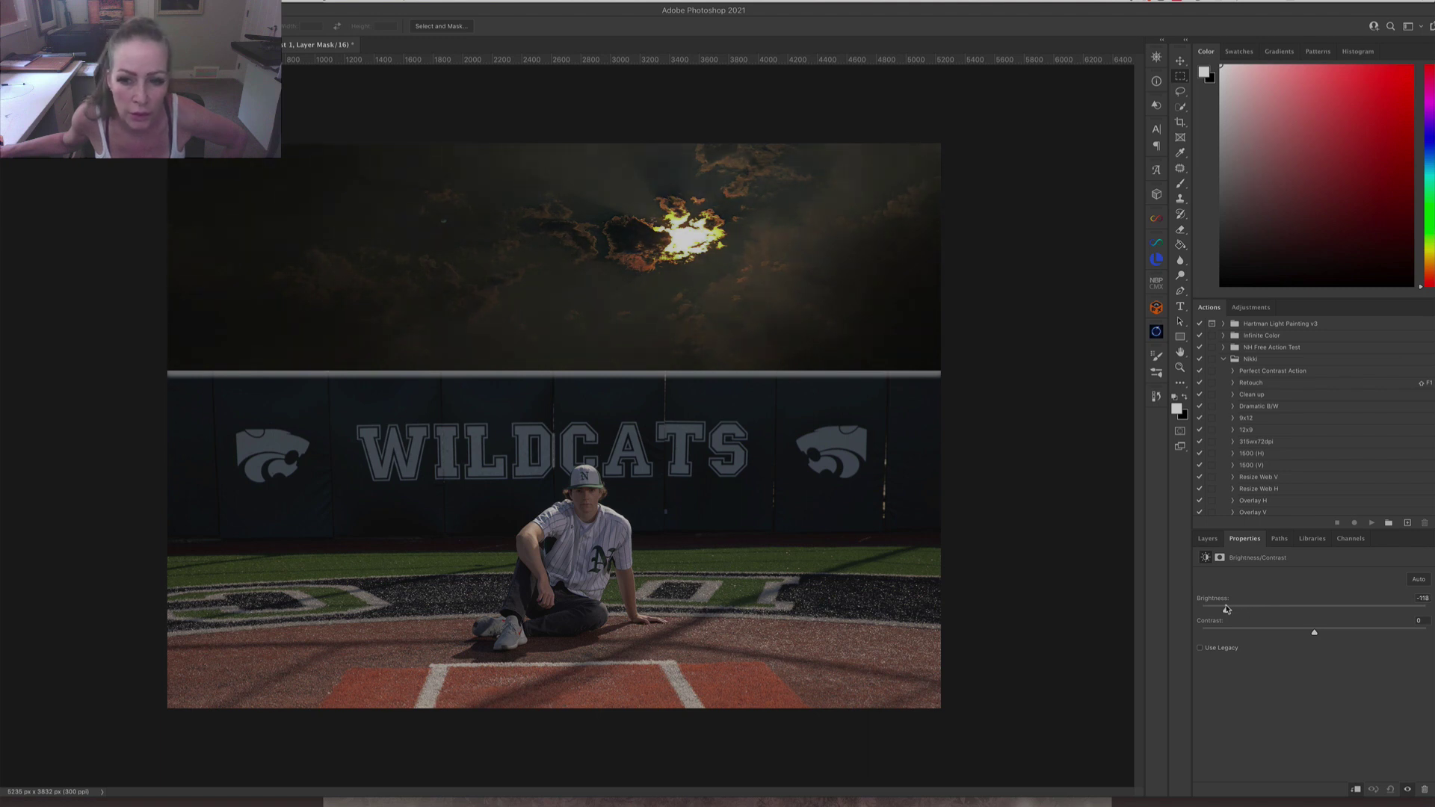
click(1207, 538)
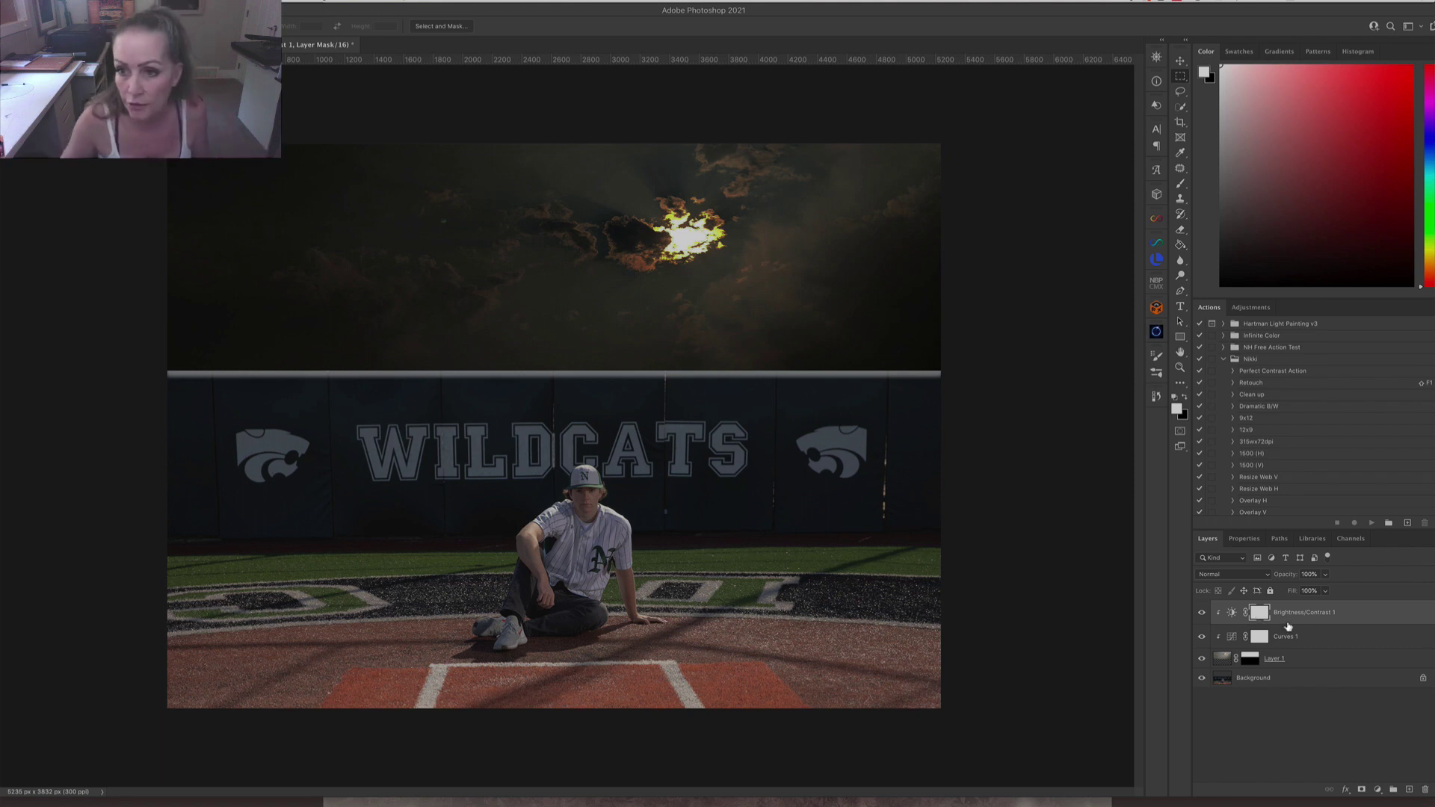
Paint black on the Brightness/Contrast mask over and around the sun to bring back its glow and light rays.
key(b)
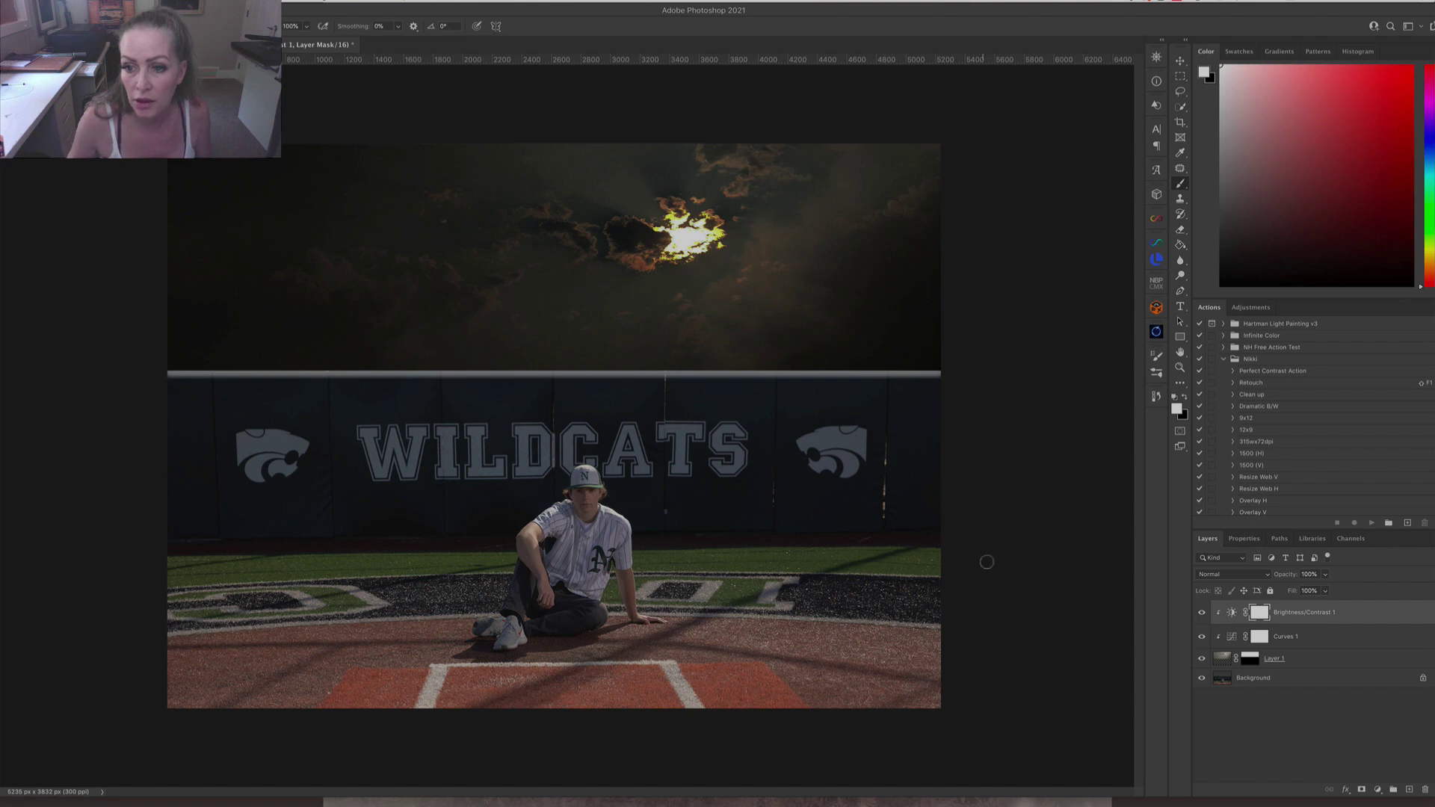
key(x)
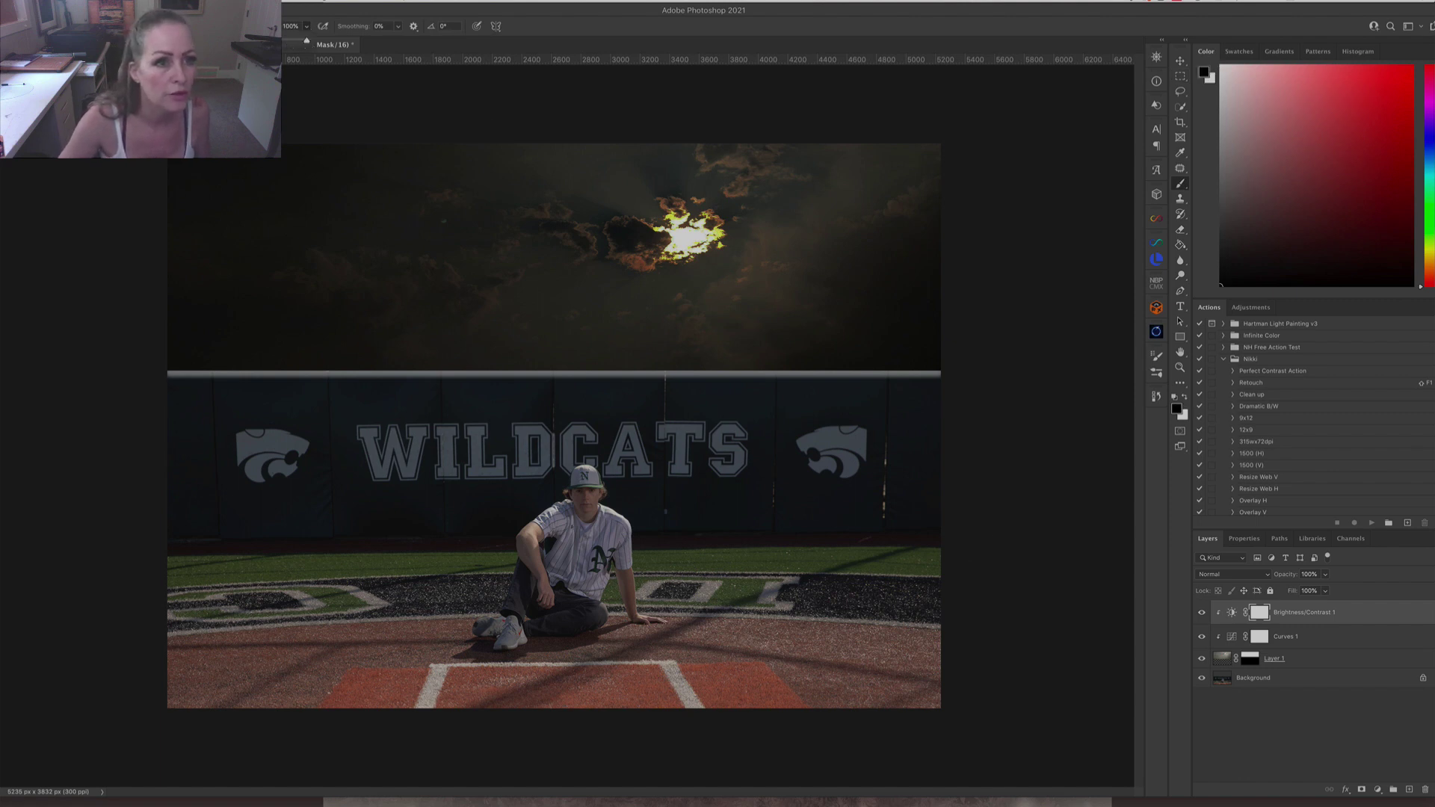
mouse_move(692, 237)
mouse_down()
mouse_move(677, 246)
mouse_move(707, 239)
mouse_up()
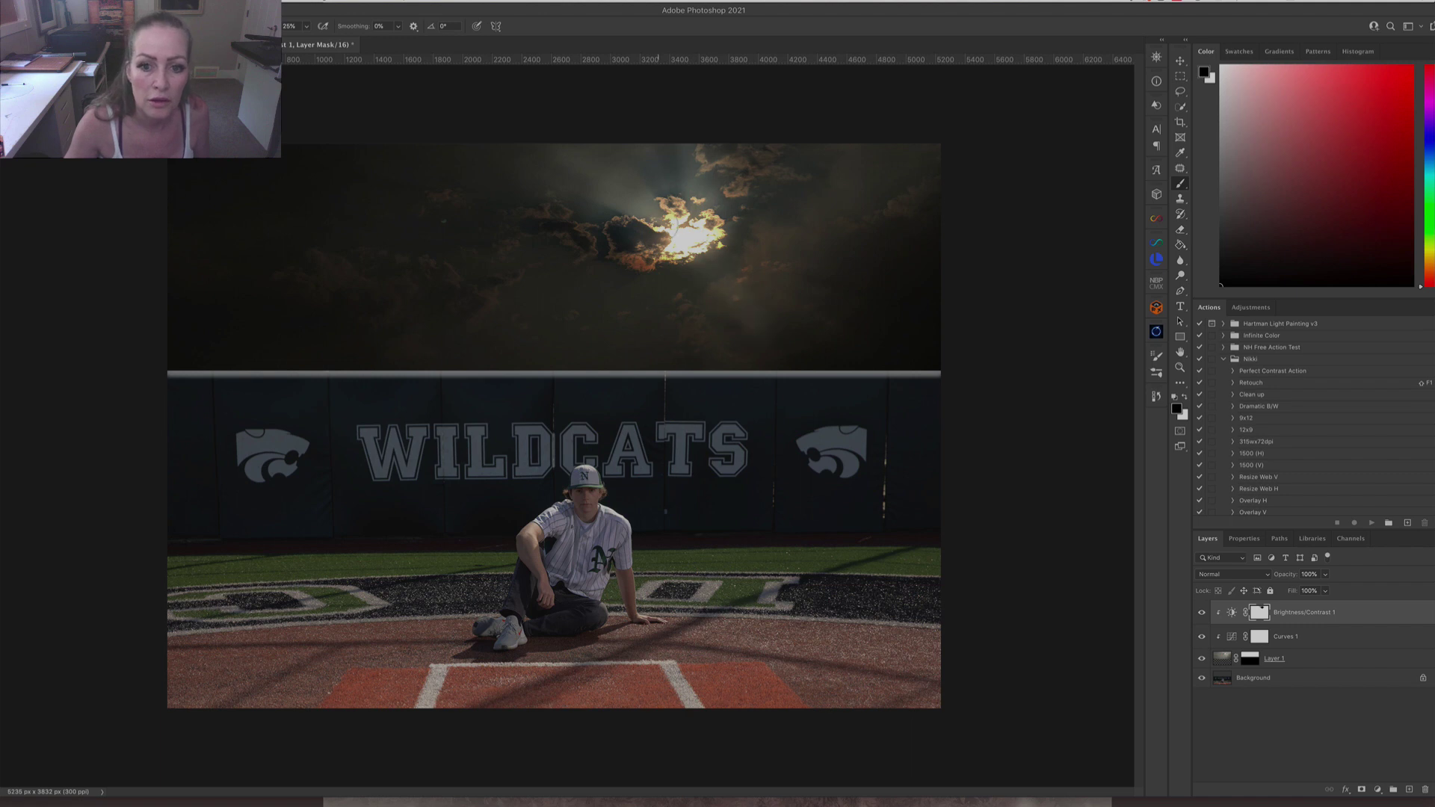
mouse_move(689, 237)
mouse_down()
mouse_move(803, 308)
mouse_move(804, 212)
mouse_move(629, 361)
mouse_move(621, 303)
mouse_move(594, 273)
mouse_up()
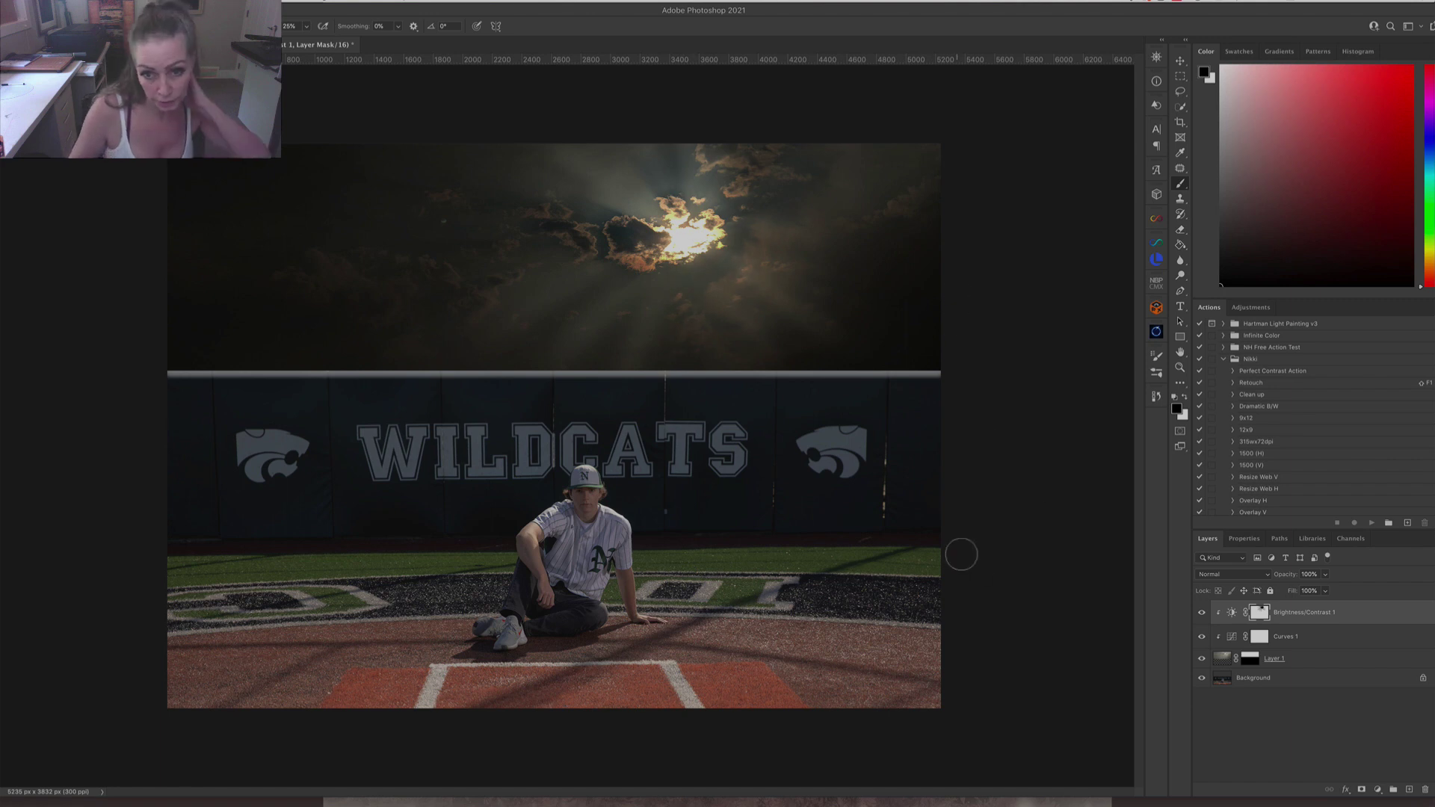
Add a Curves adjustment directly above the Background layer and pull its midtones down to darken the wall and field.
click(1224, 657)
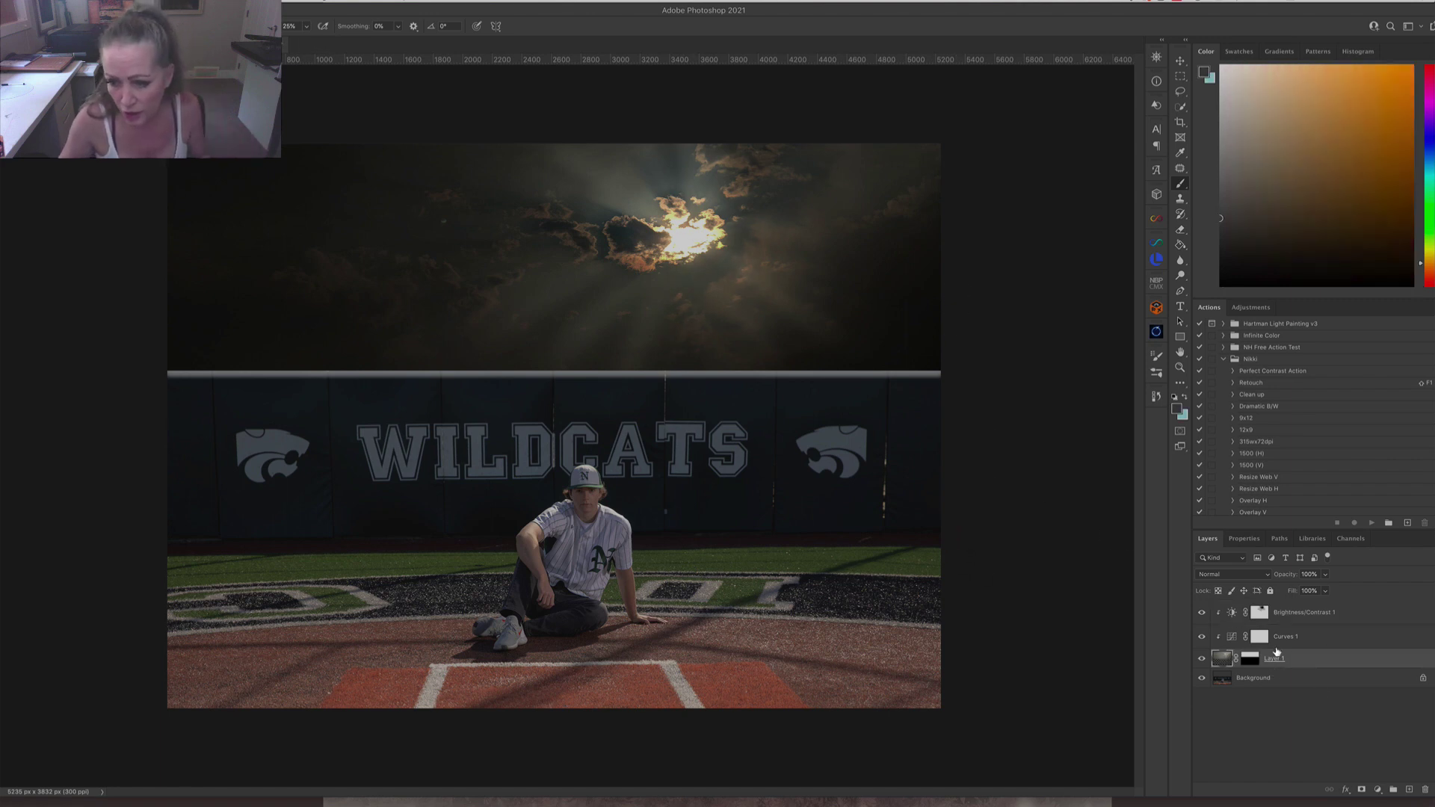
click(1180, 169)
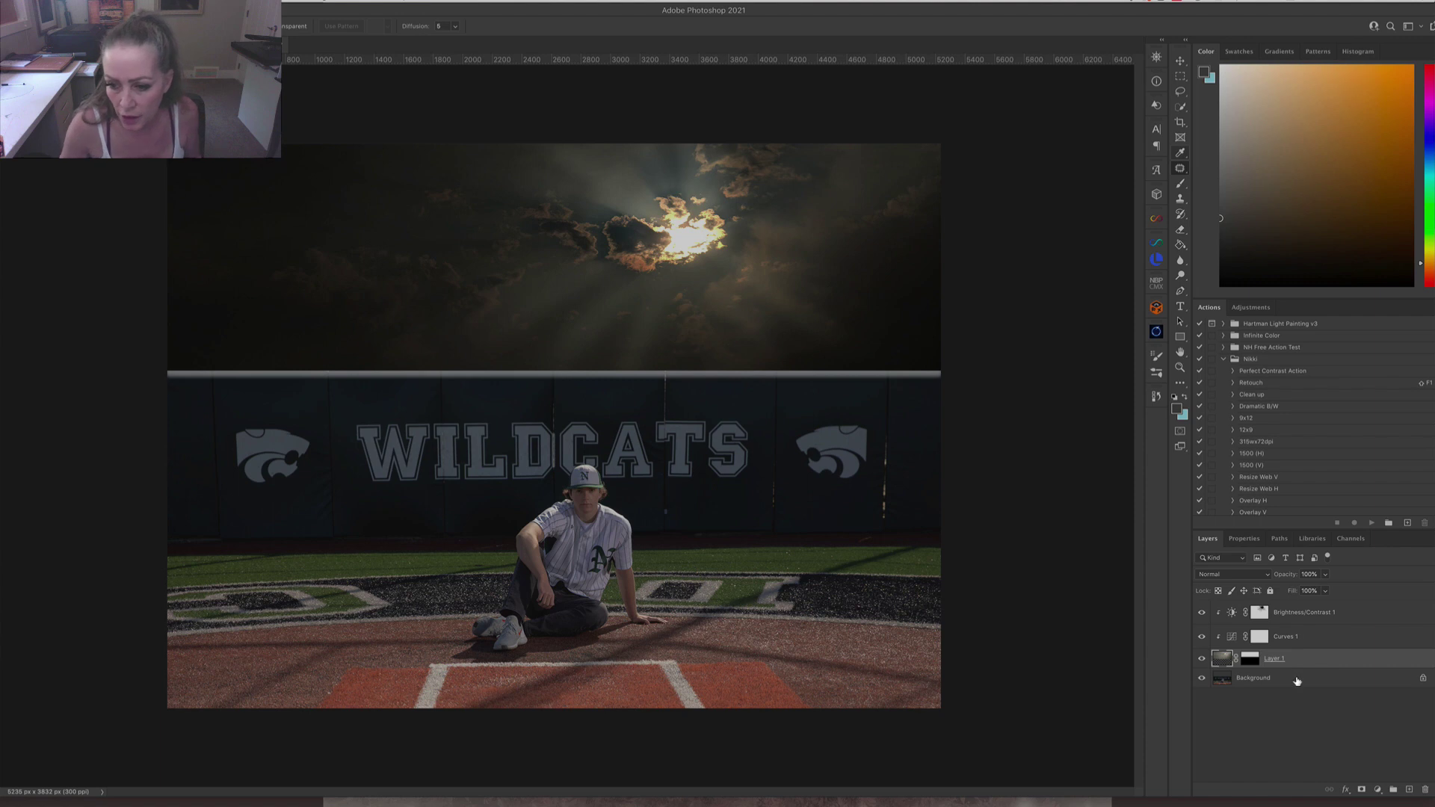
click(1291, 681)
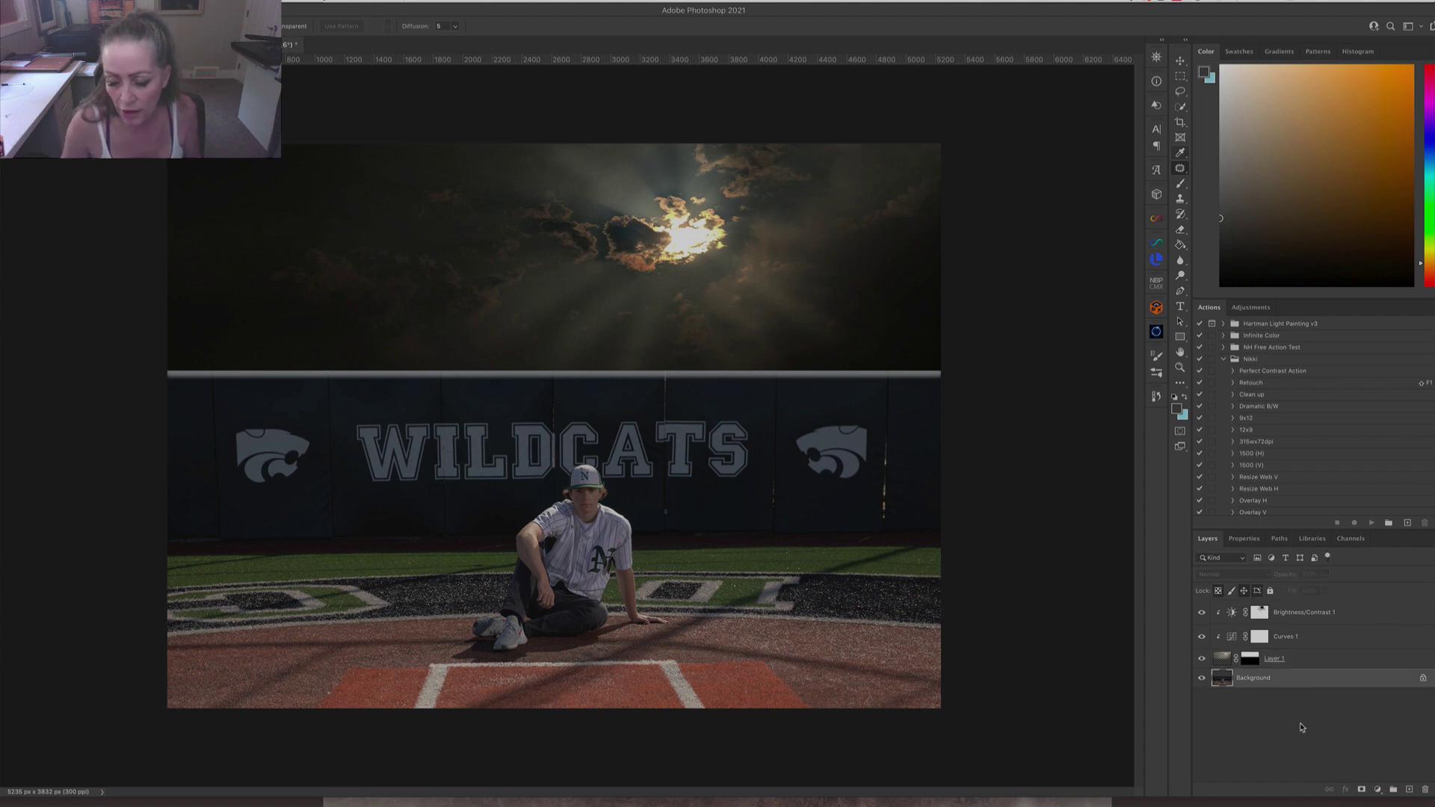
click(1380, 792)
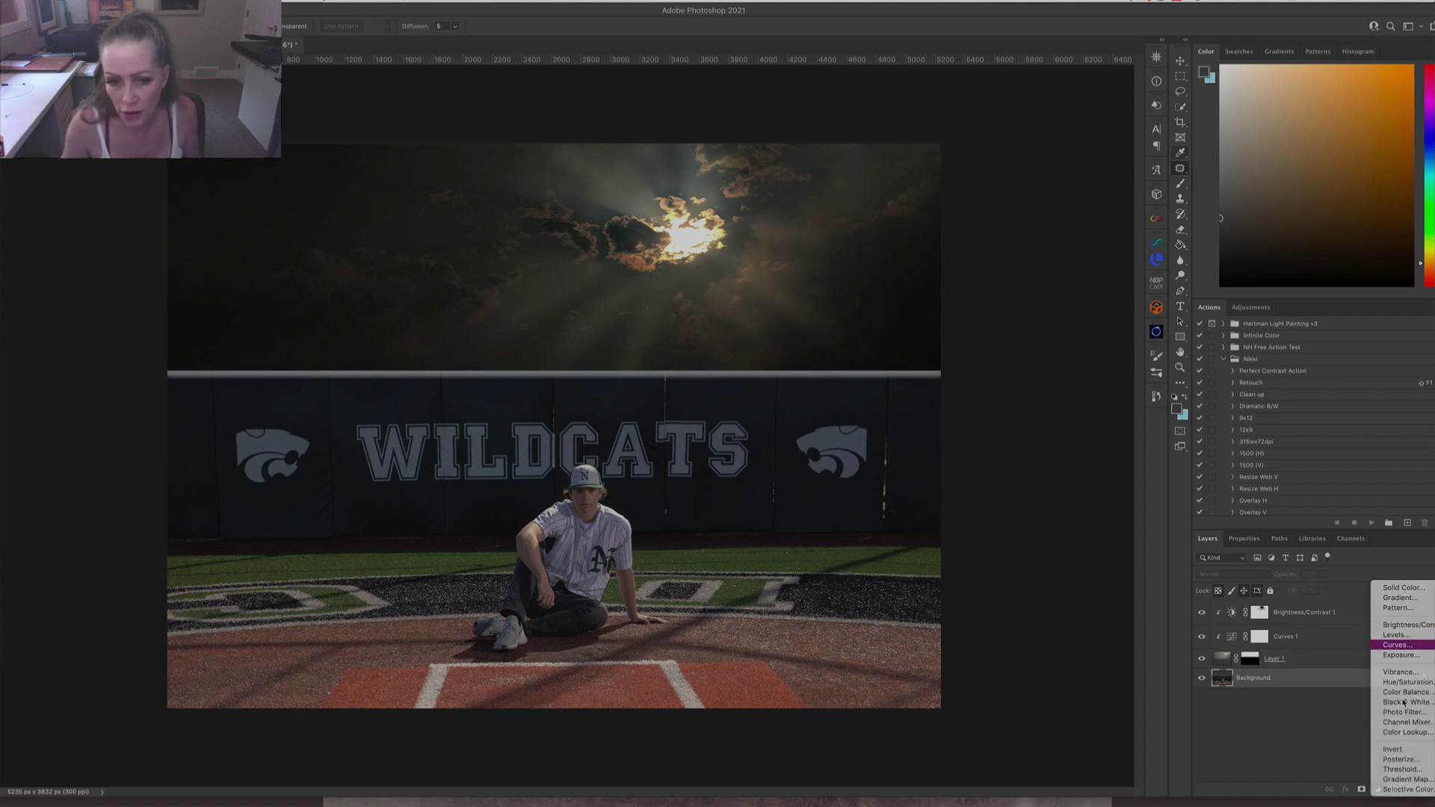
click(1389, 644)
drag(1329, 677, 1340, 709)
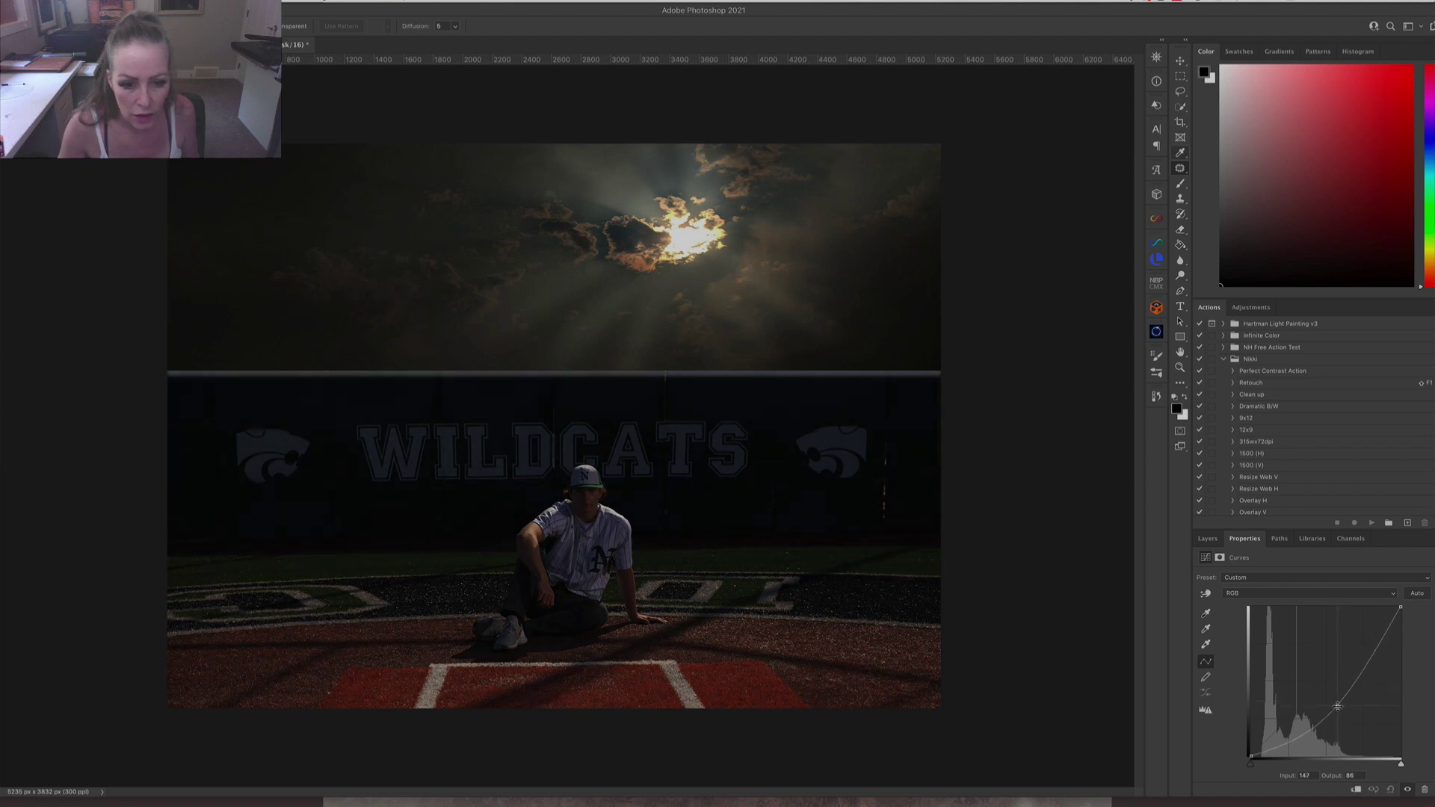
click(1207, 539)
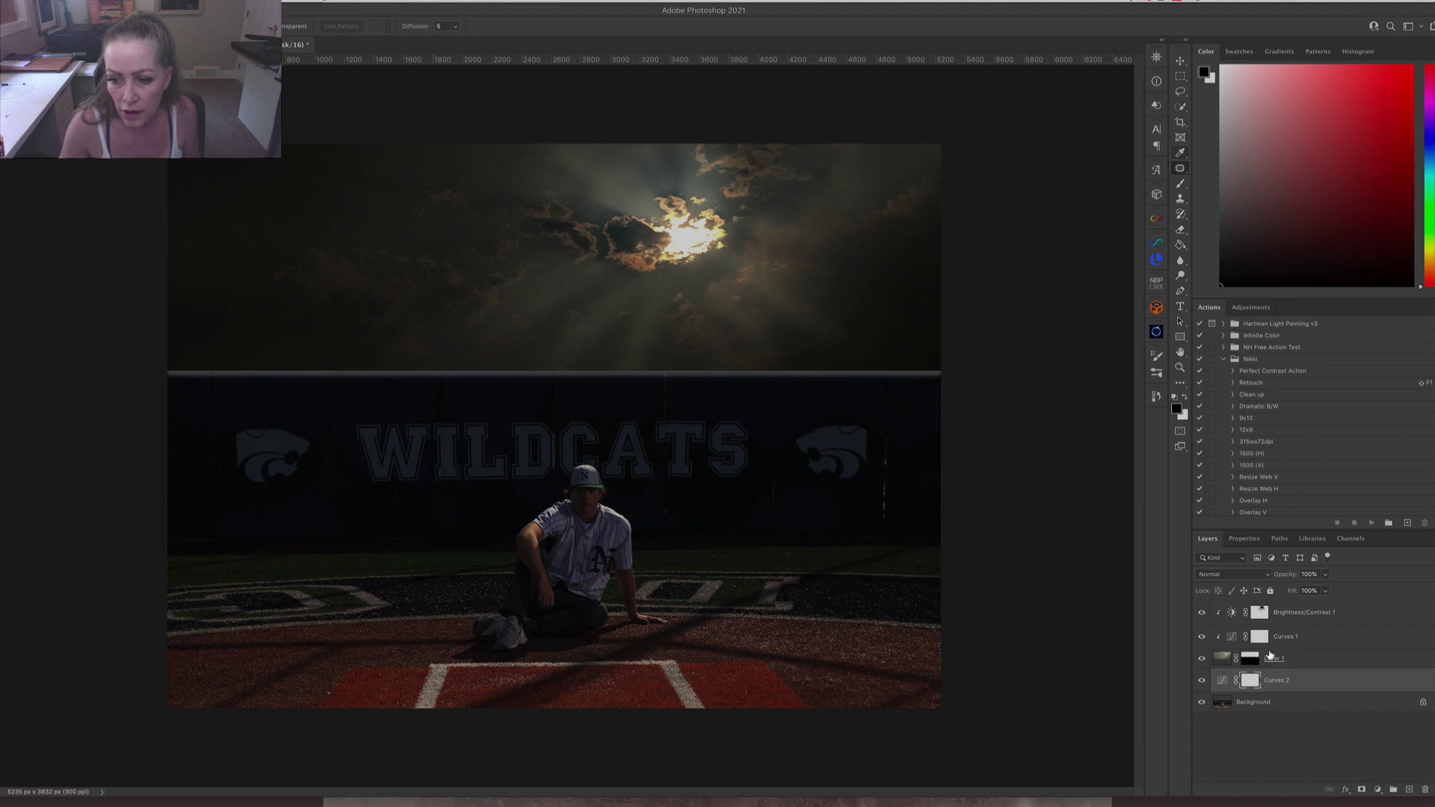
Paint black on the new Curves mask with a soft brush over the player's face and jersey to lighten them.
key(b)
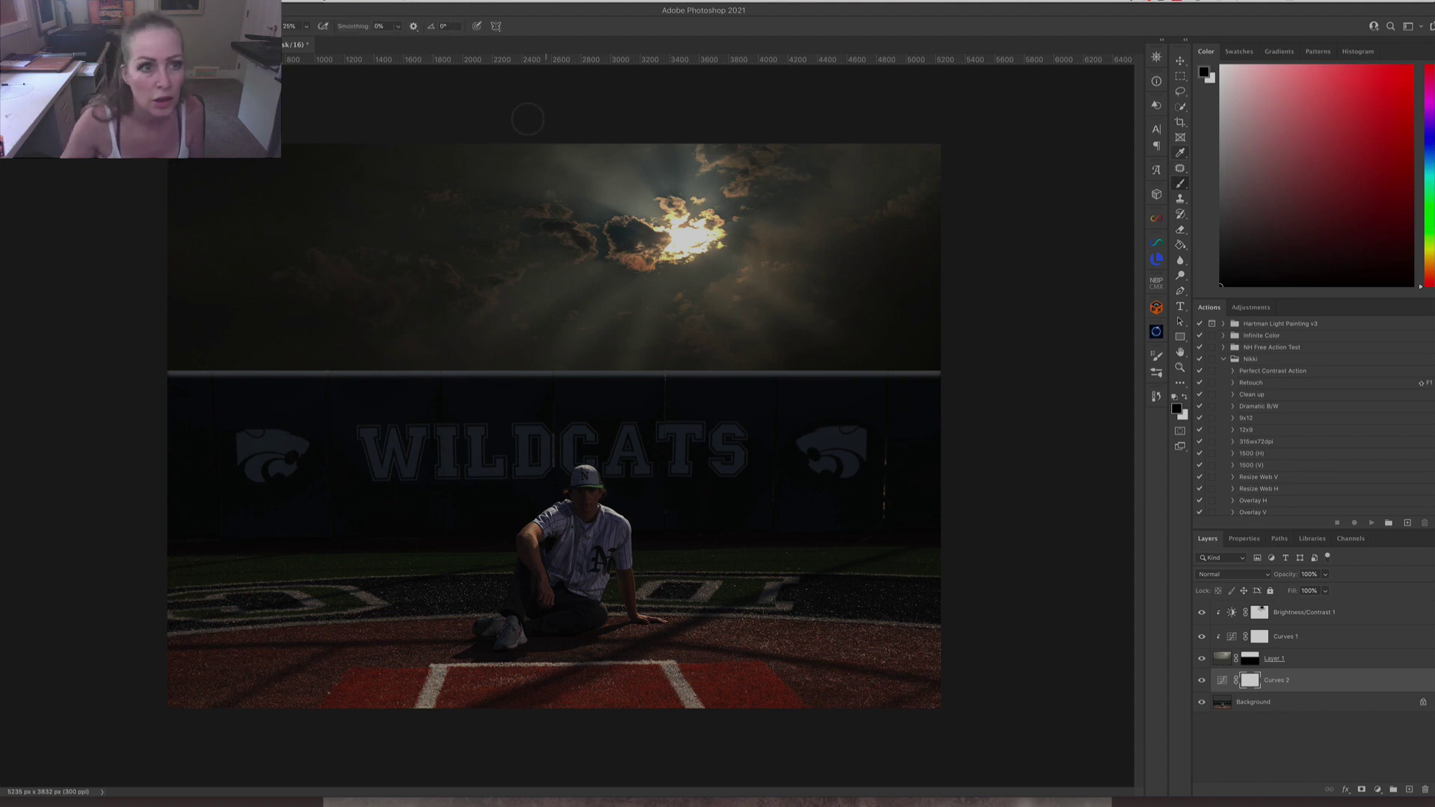
drag(622, 523, 612, 521)
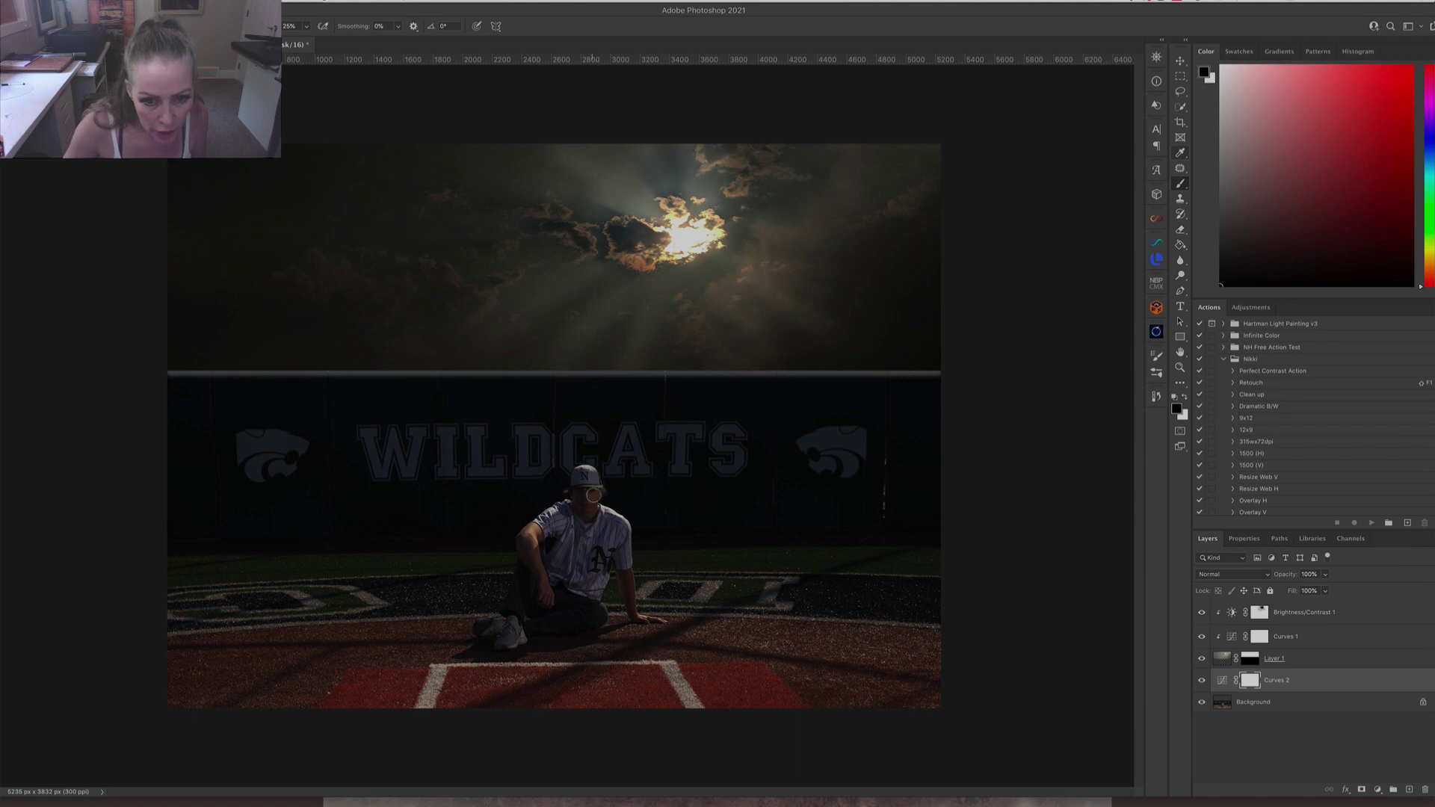
drag(591, 491, 586, 491)
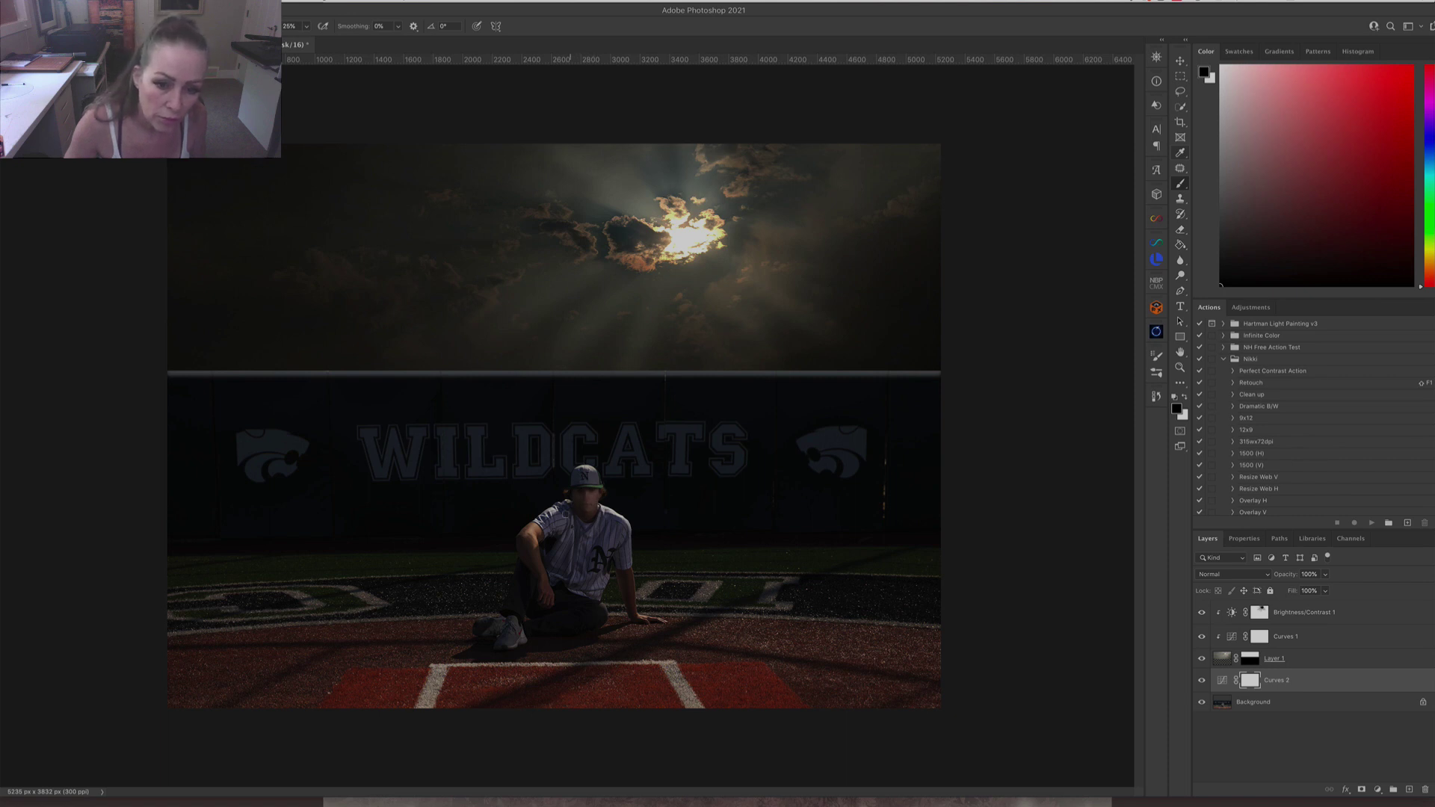
drag(605, 566, 608, 567)
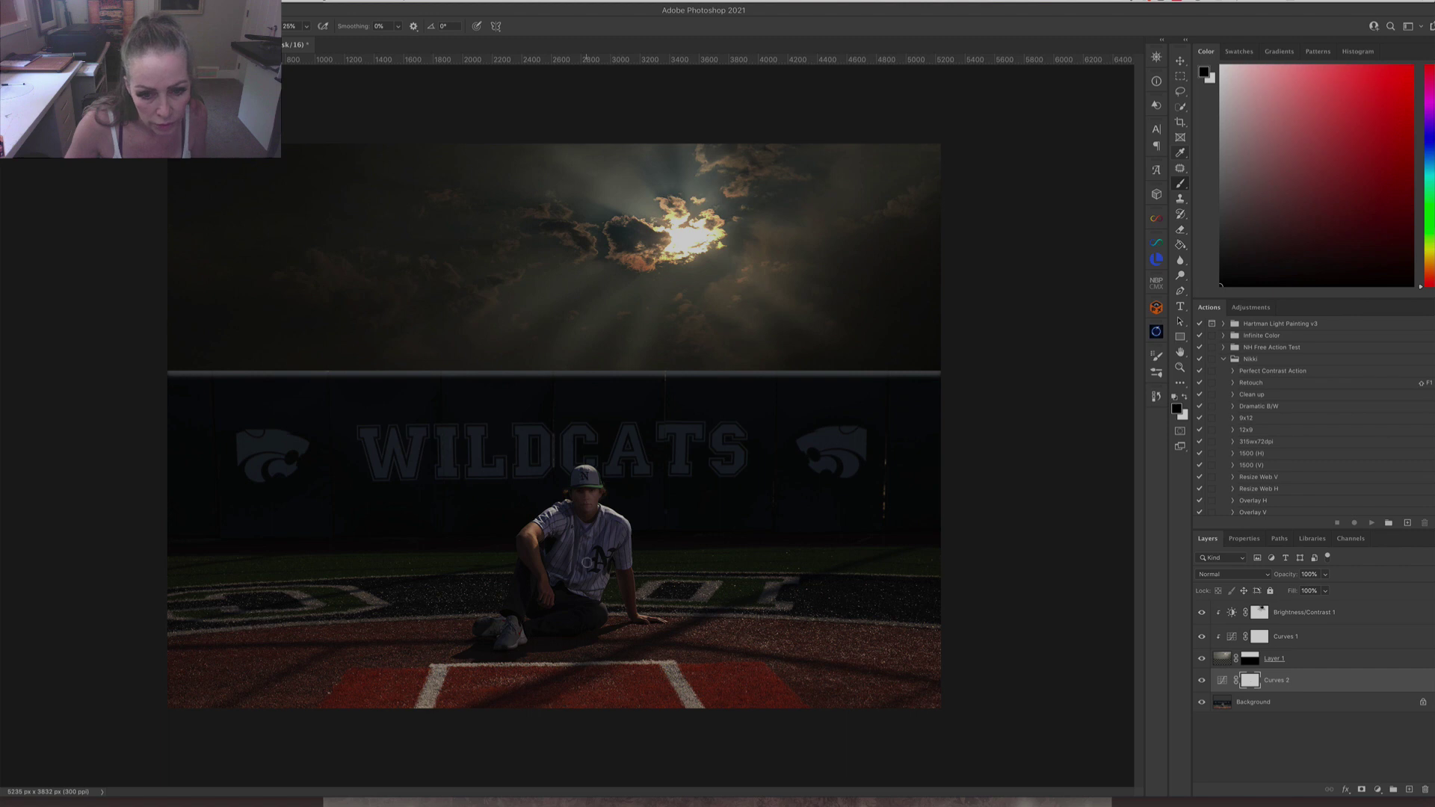
scroll(791, 521, up, 4)
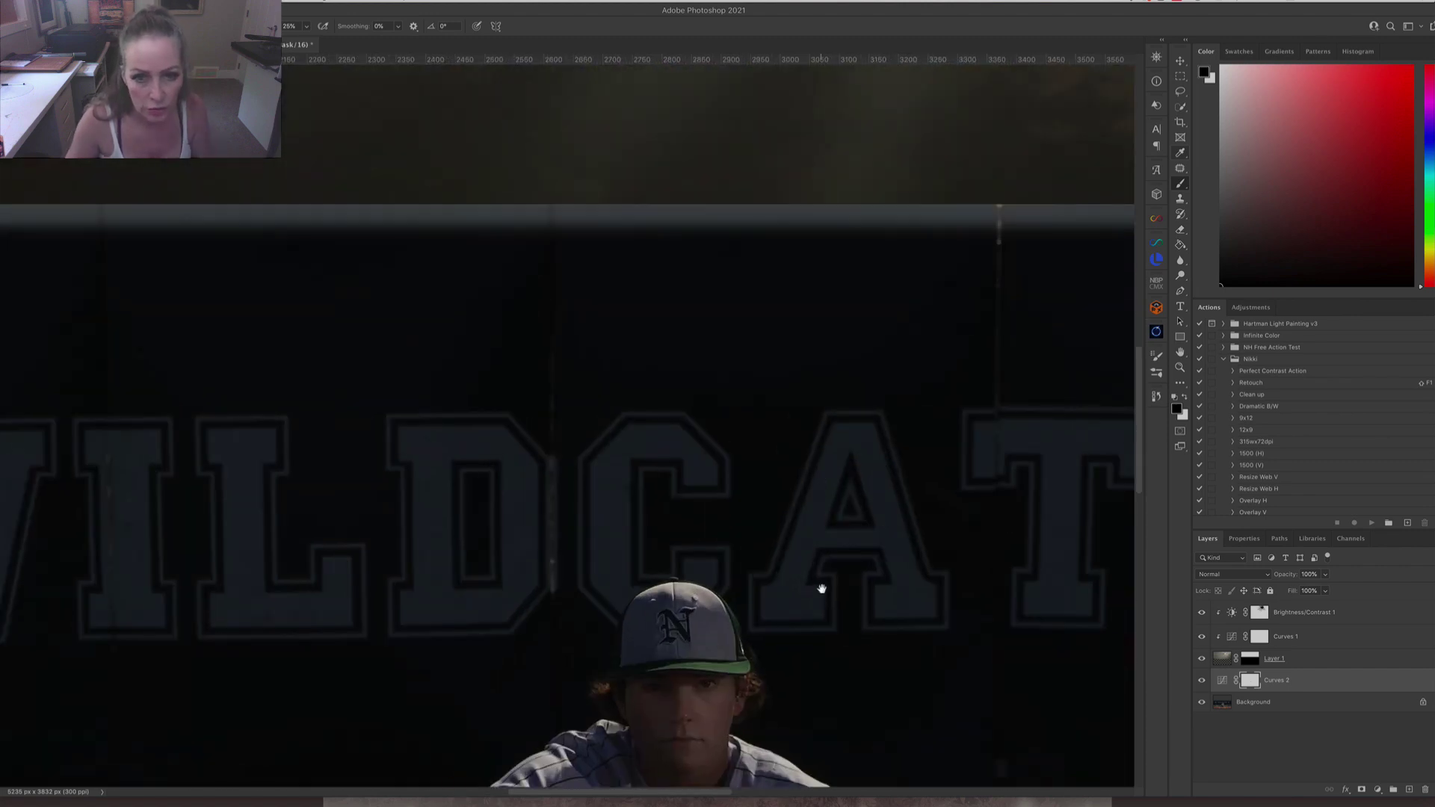
drag(821, 589, 794, 212)
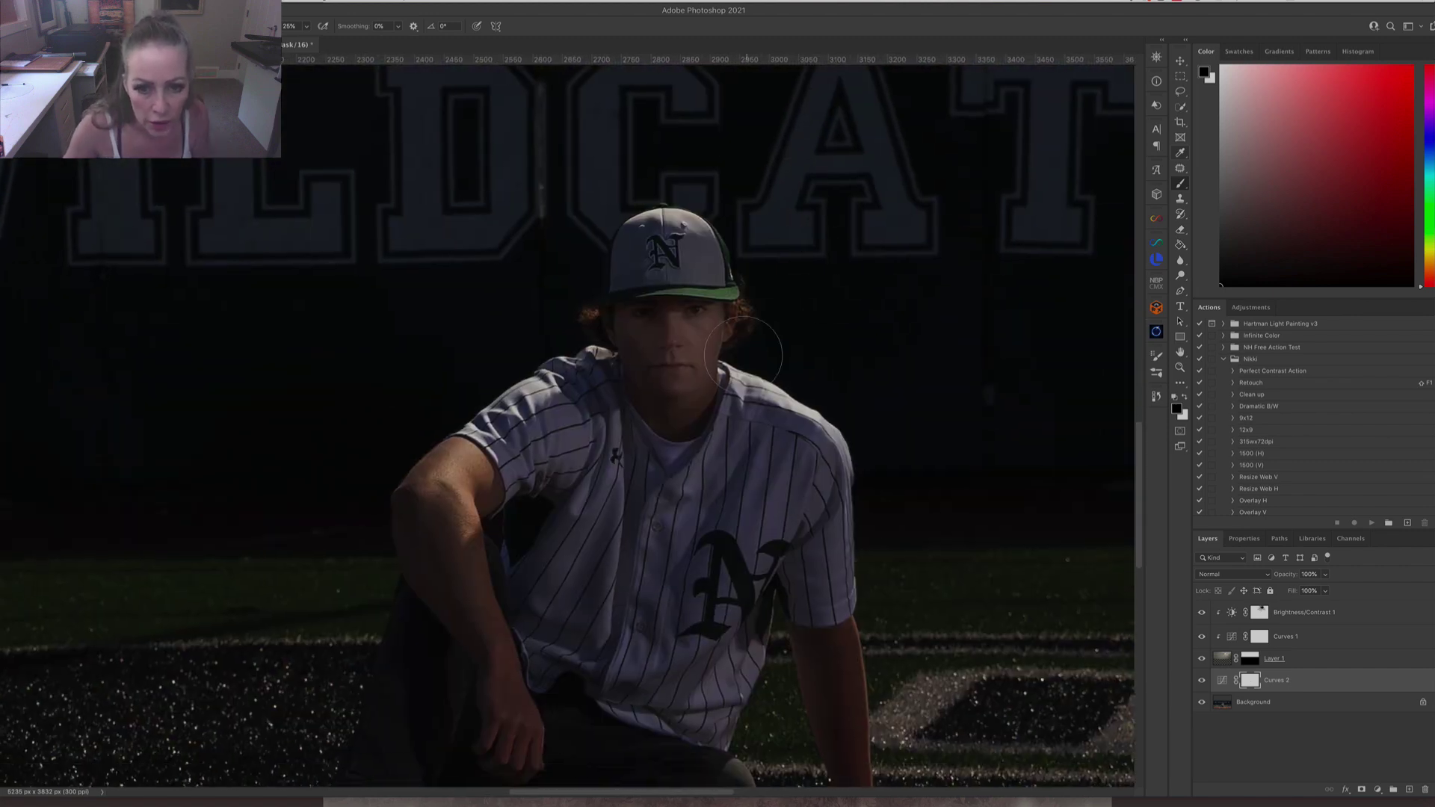
drag(692, 340, 673, 322)
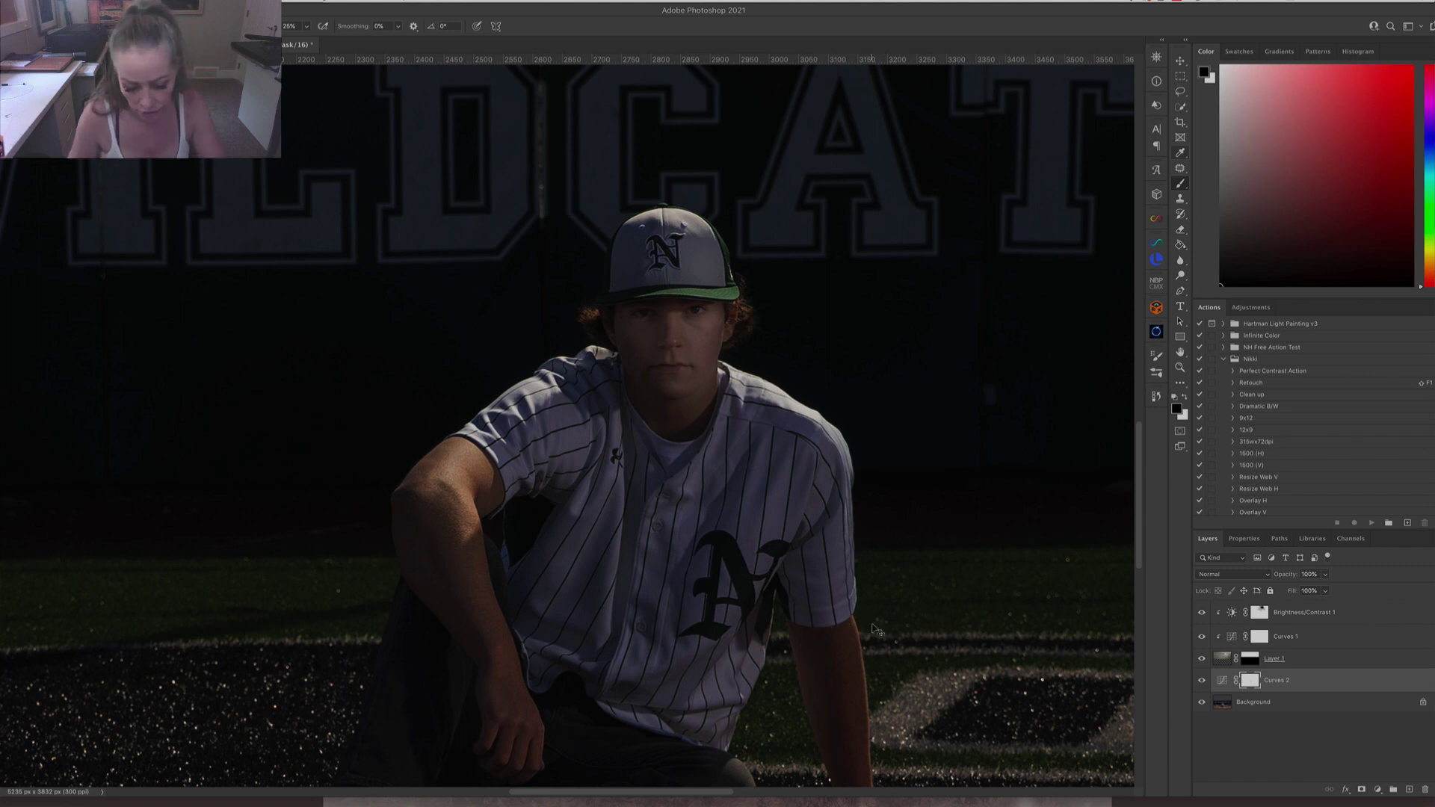
key(super+minus)
key(super+minus)
key(super+minus)
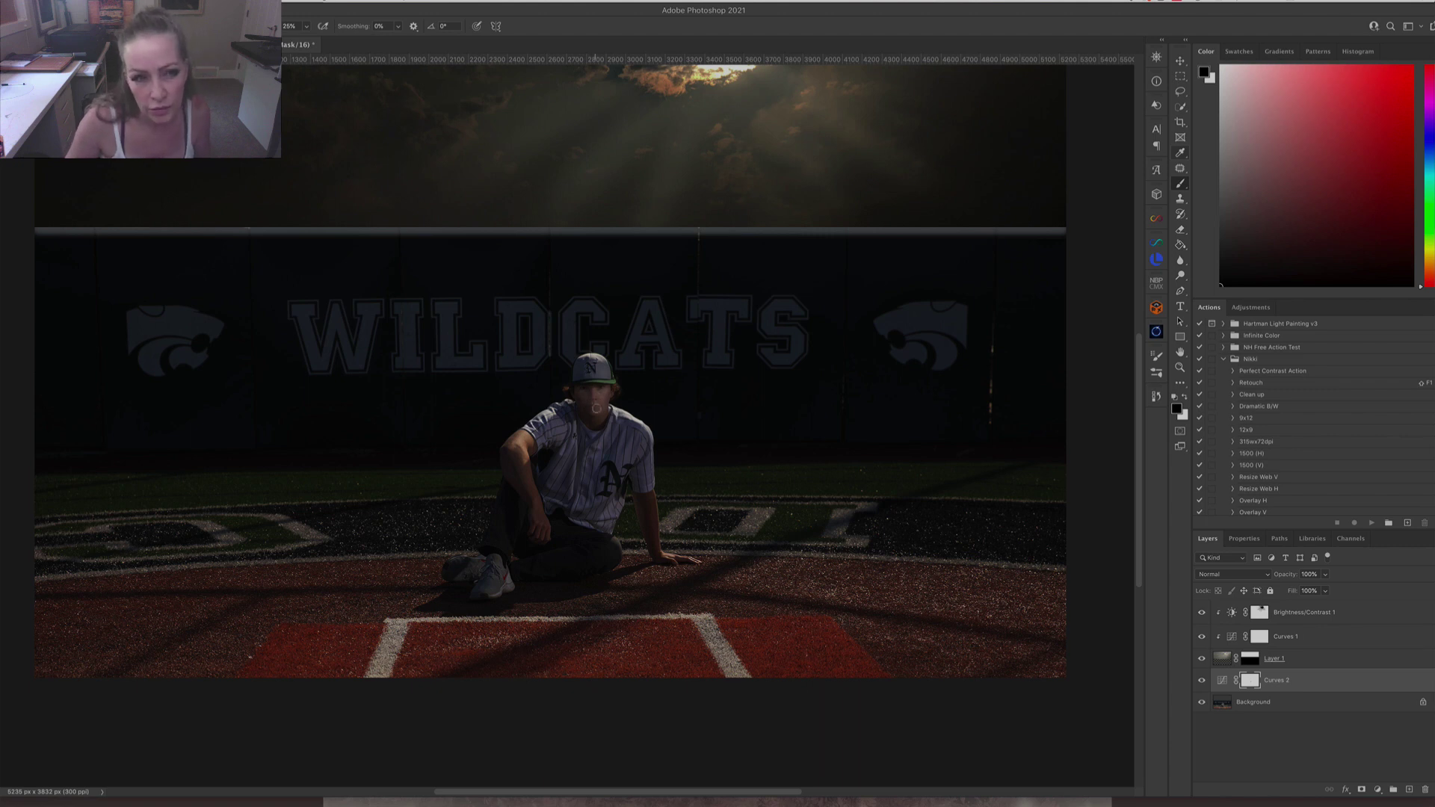
Reduce the brush flow and gently paint the player's face, arms and jersey back in on the Curves mask.
click(307, 27)
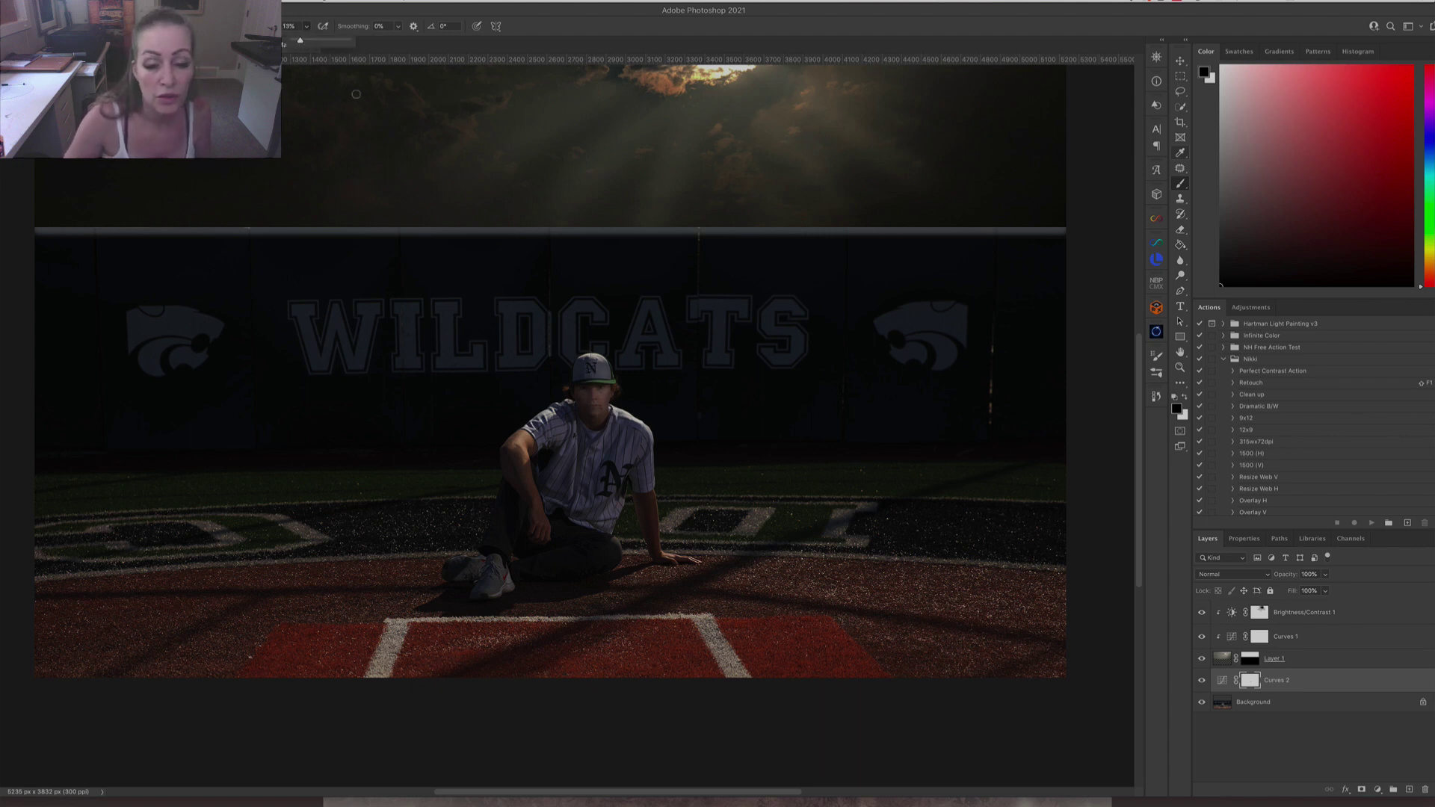
click(583, 398)
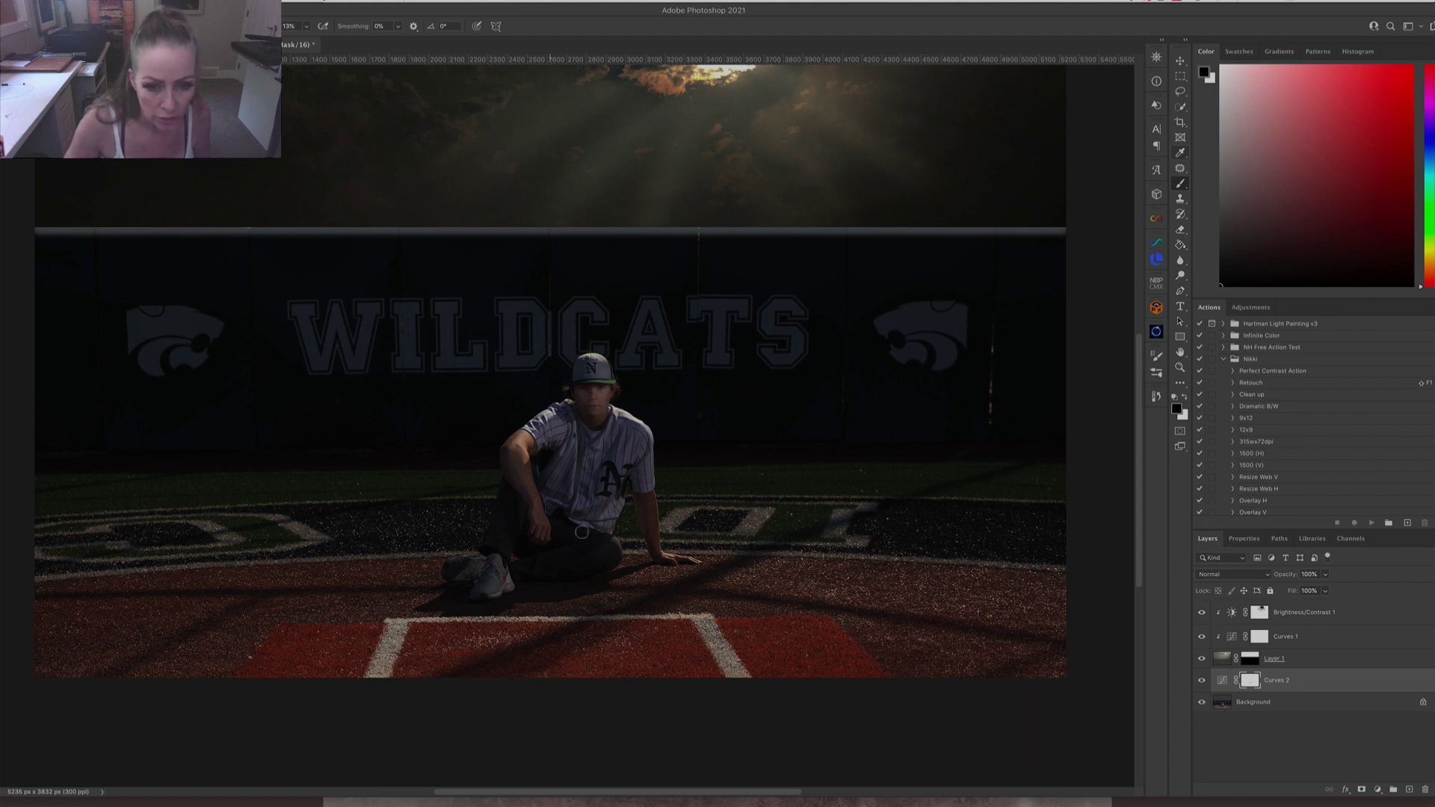
click(597, 407)
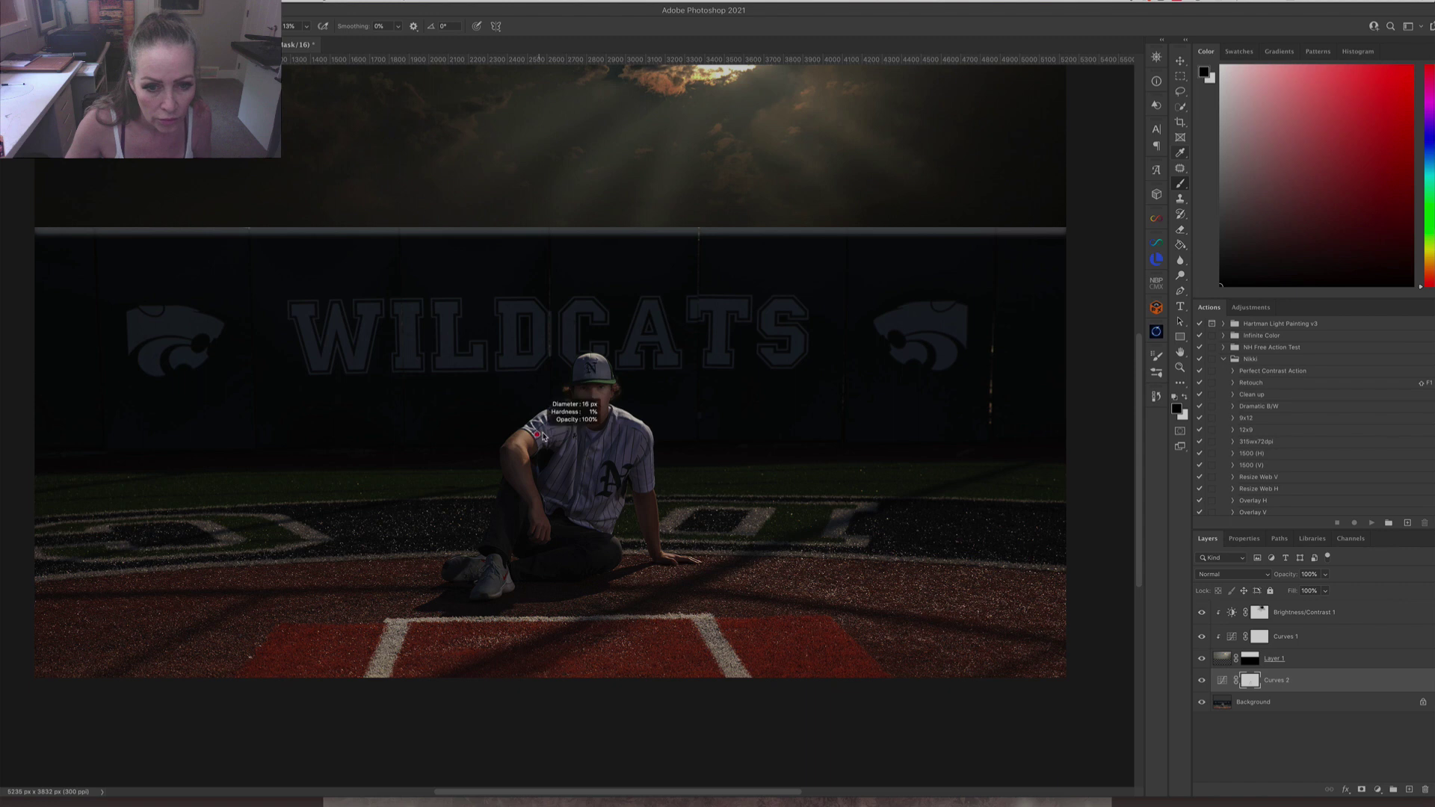
drag(525, 467, 526, 464)
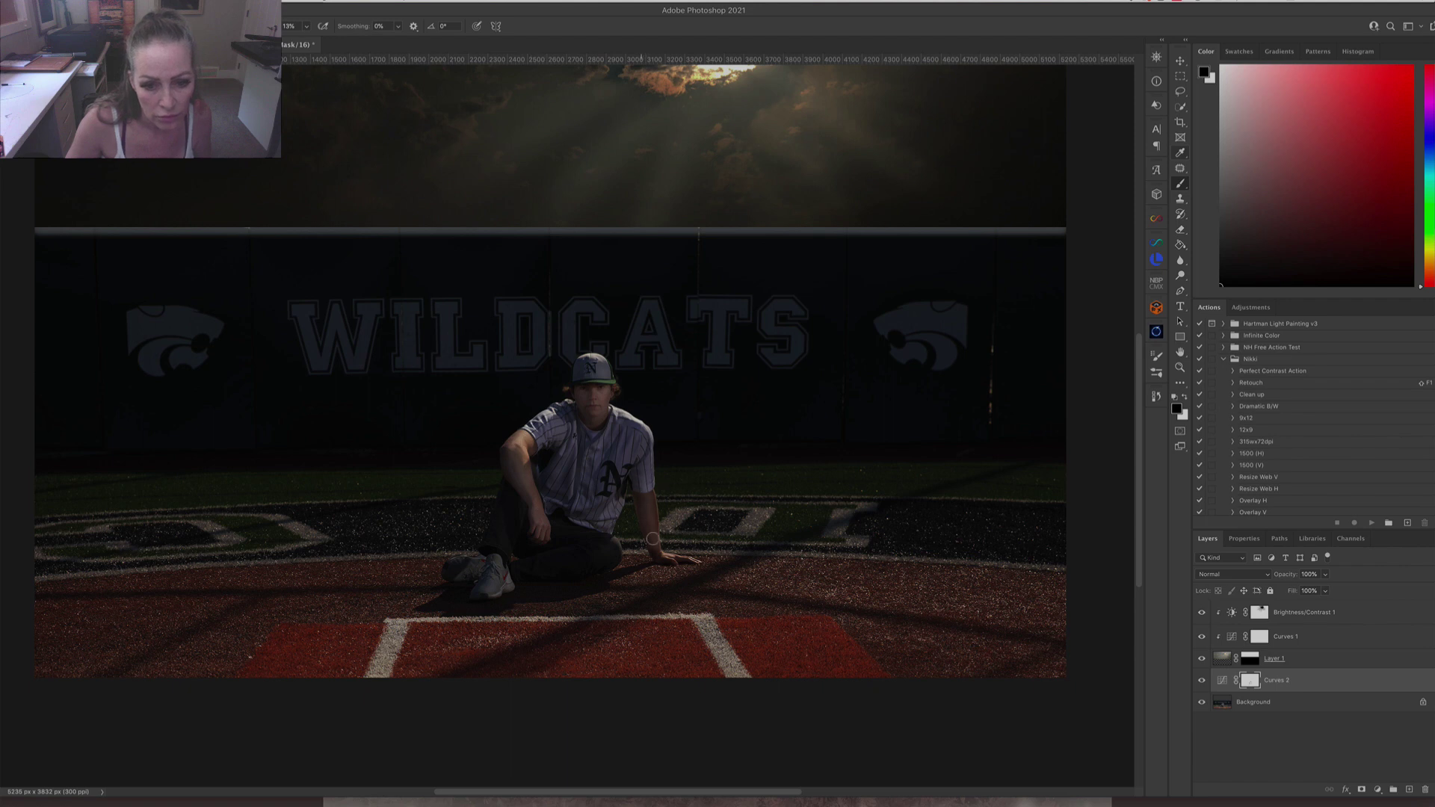
drag(633, 447, 639, 447)
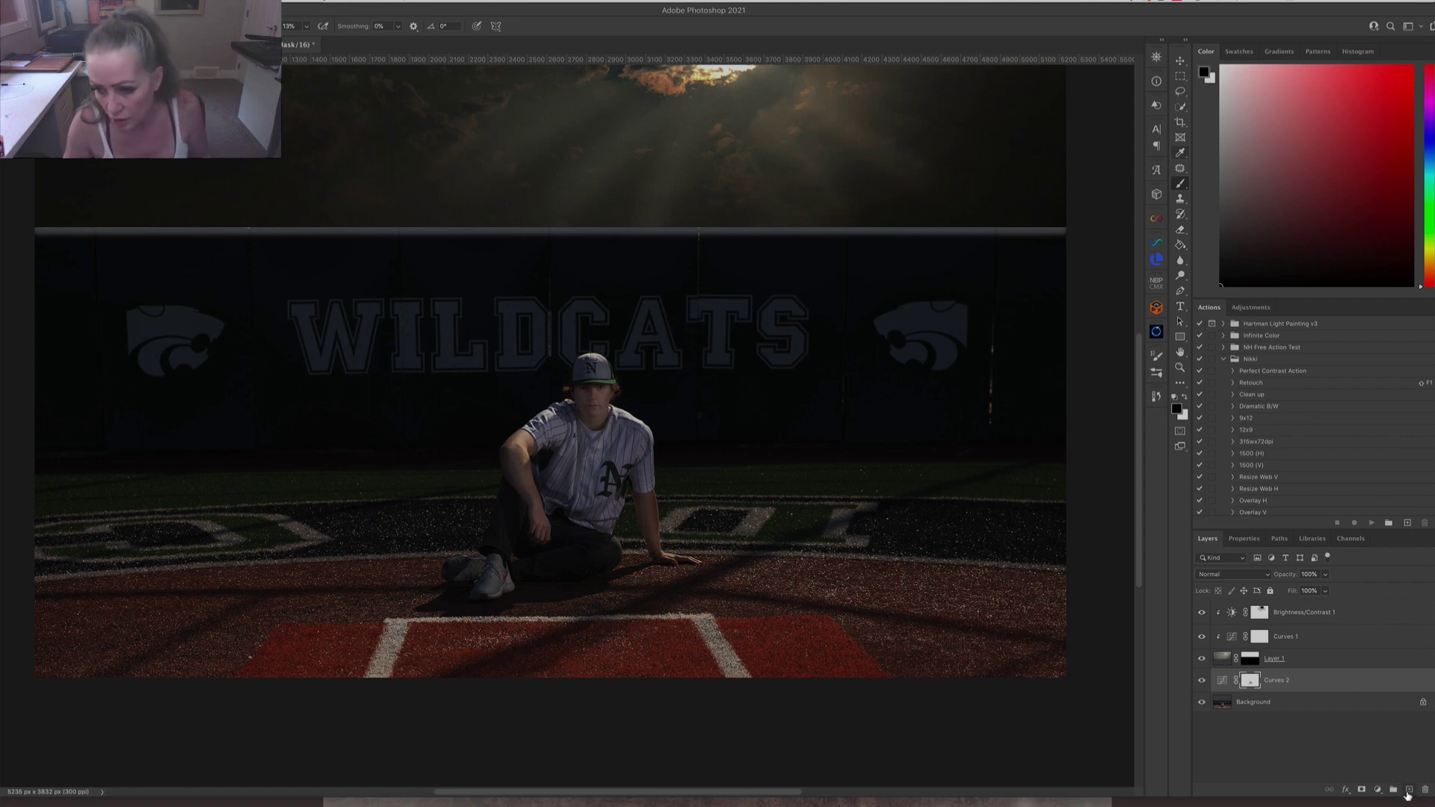
Add a new empty layer above the lower Curves adjustment and set its blend mode to Multiply.
click(1409, 790)
click(1230, 575)
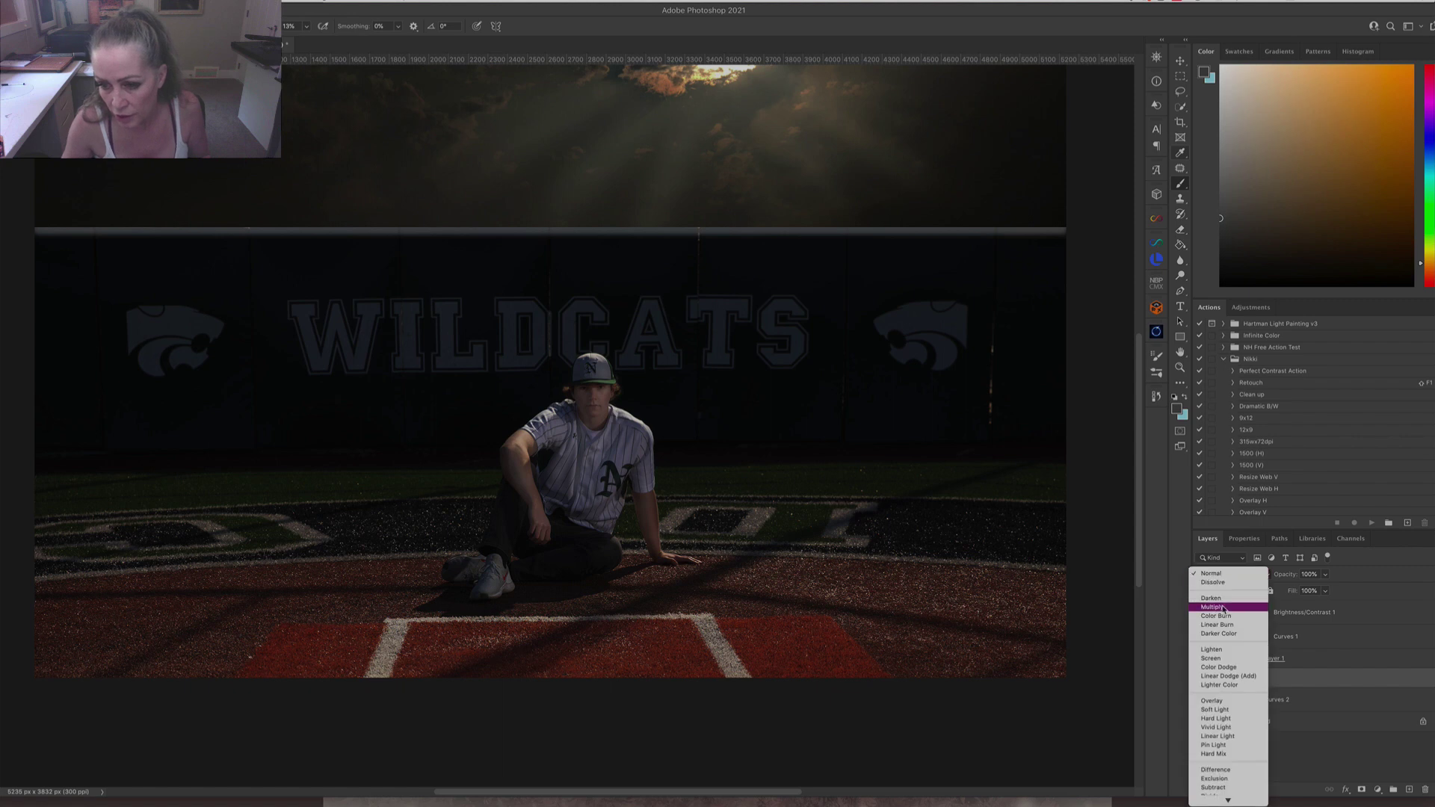
click(1223, 608)
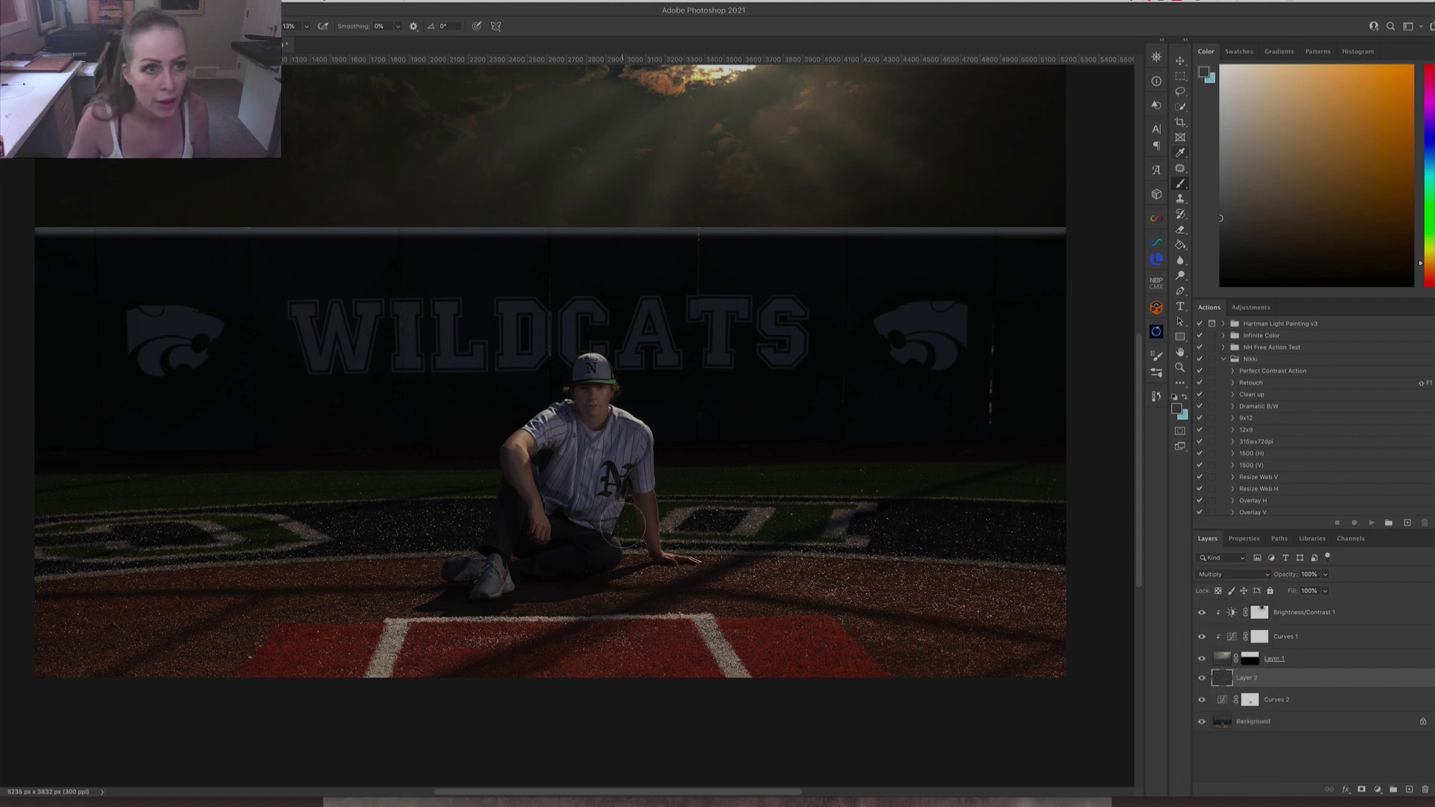
Darken the left side of the field on the Multiply layer, painting with dark tones sampled from the dirt and grass.
alt+click(214, 643)
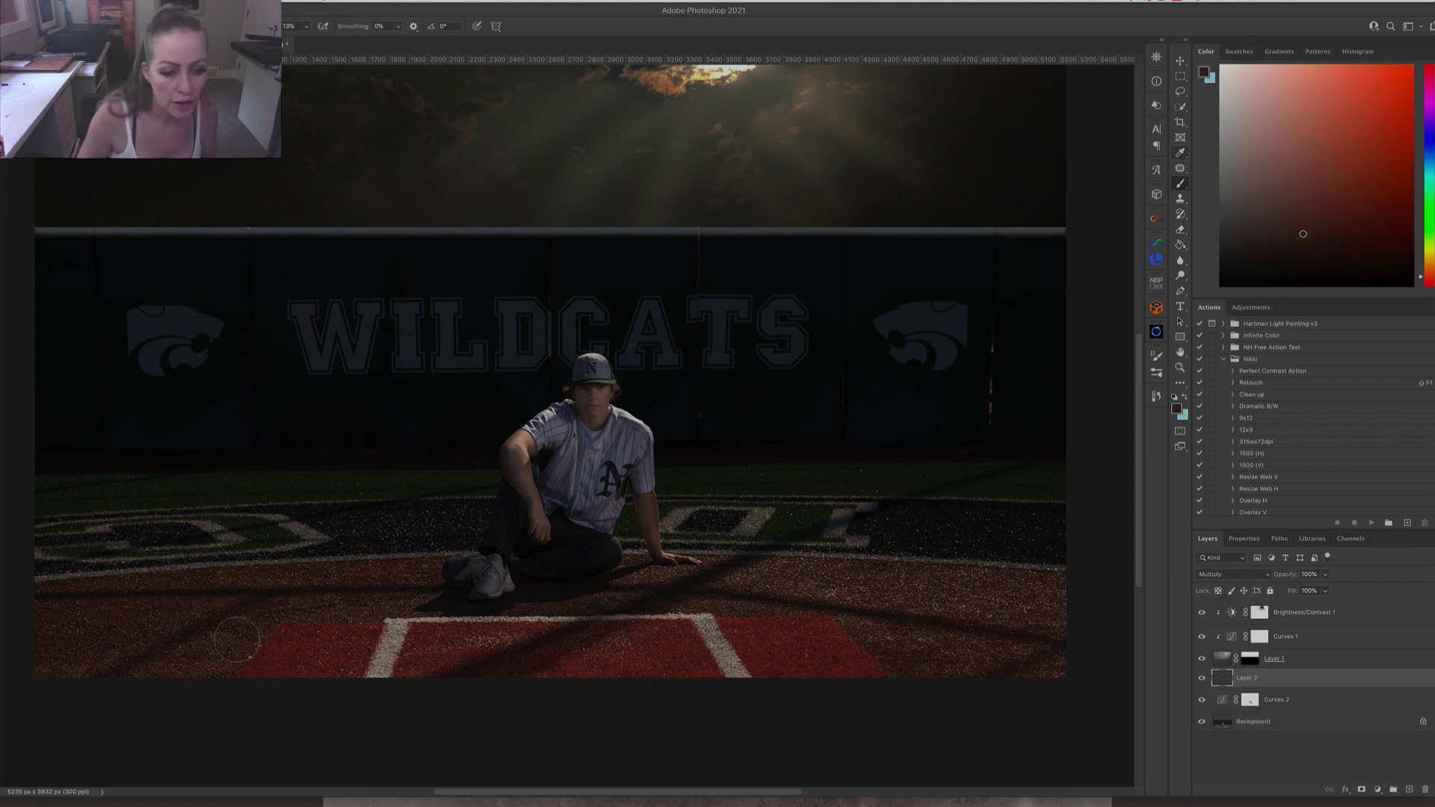
drag(237, 641, 254, 637)
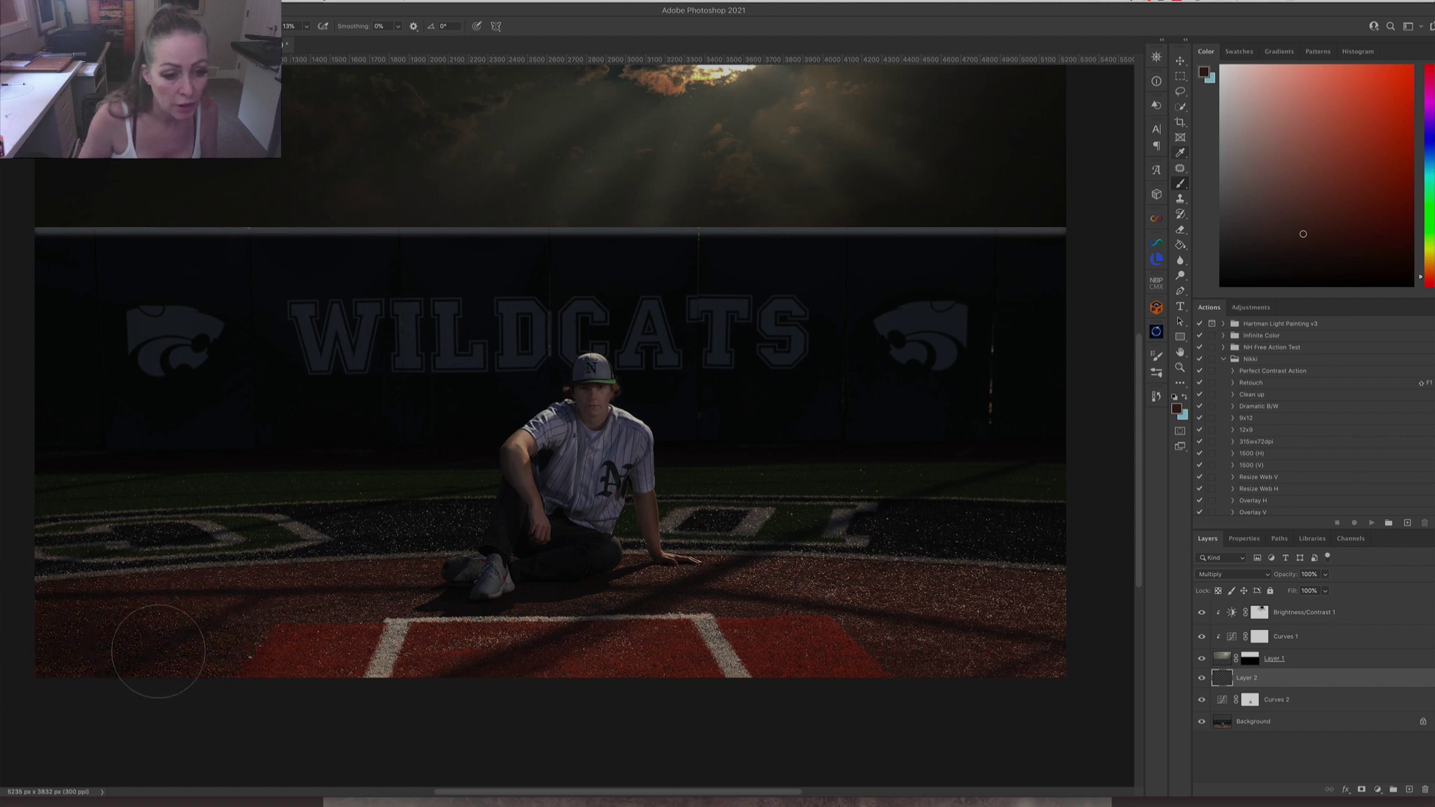
mouse_move(158, 652)
mouse_down()
mouse_move(168, 616)
mouse_move(227, 654)
mouse_move(276, 607)
mouse_move(220, 598)
mouse_move(200, 623)
mouse_up()
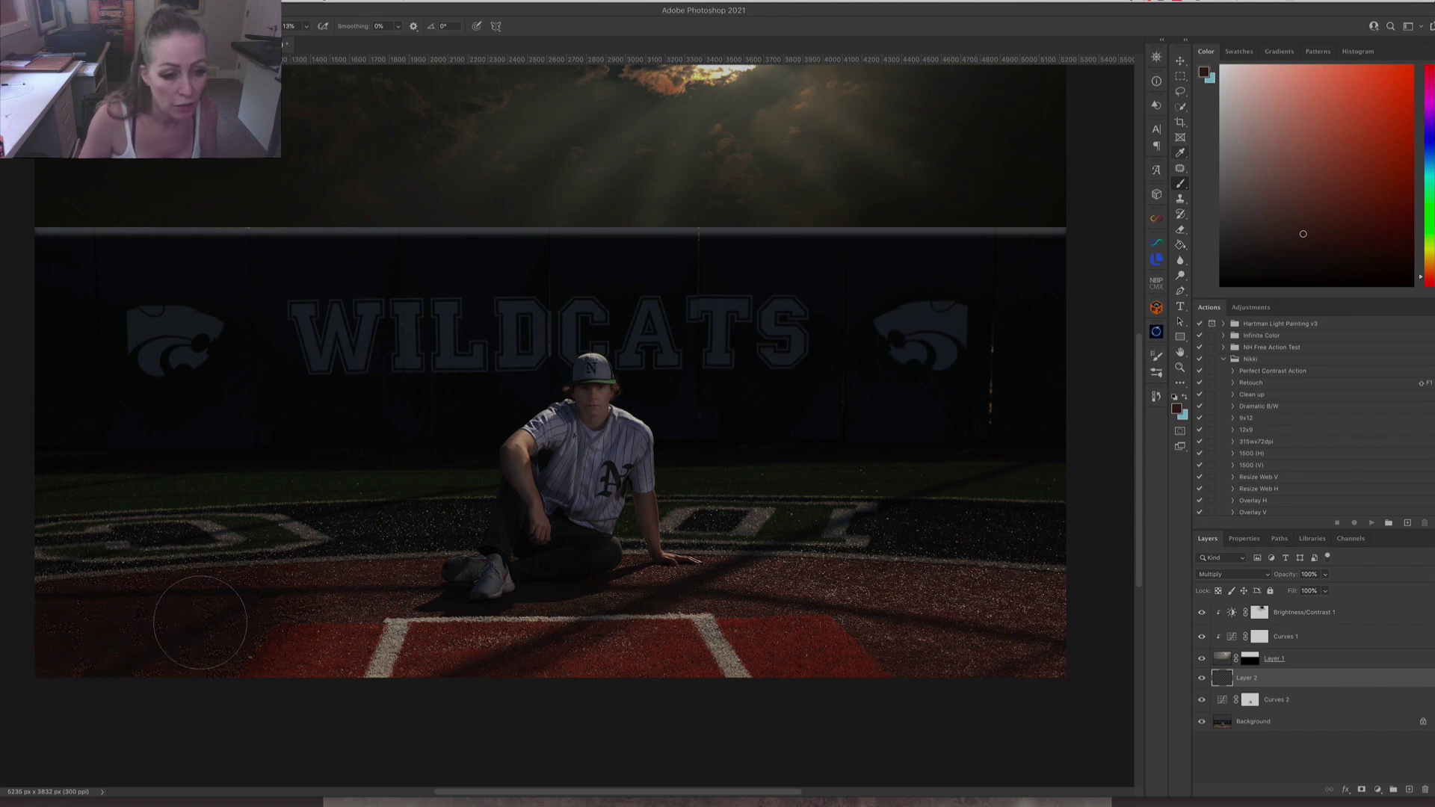
alt+click(154, 484)
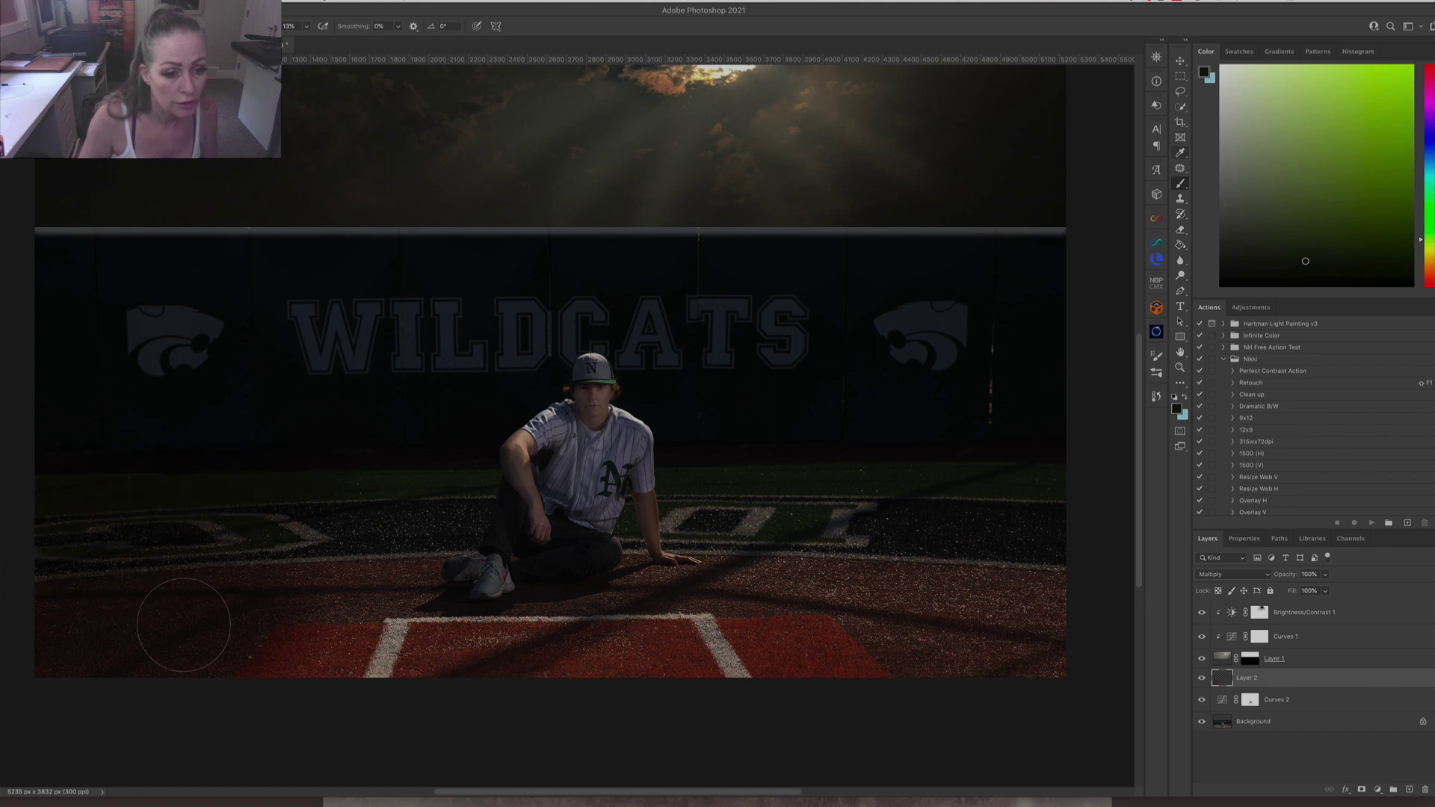
alt+click(93, 631)
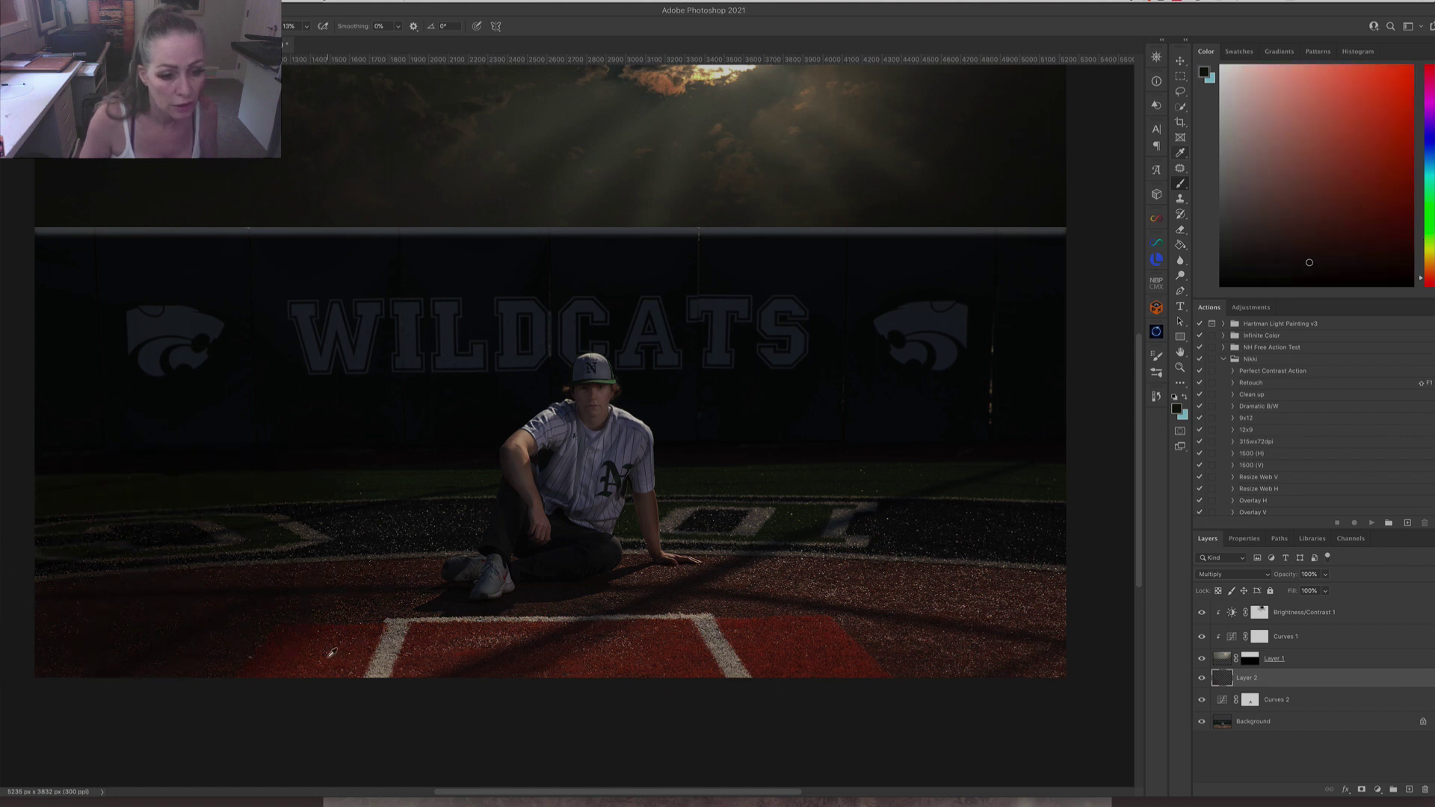
Darken the red turf inside the white lines and the dirt to its right using dark reds sampled from the ground.
alt+click(331, 653)
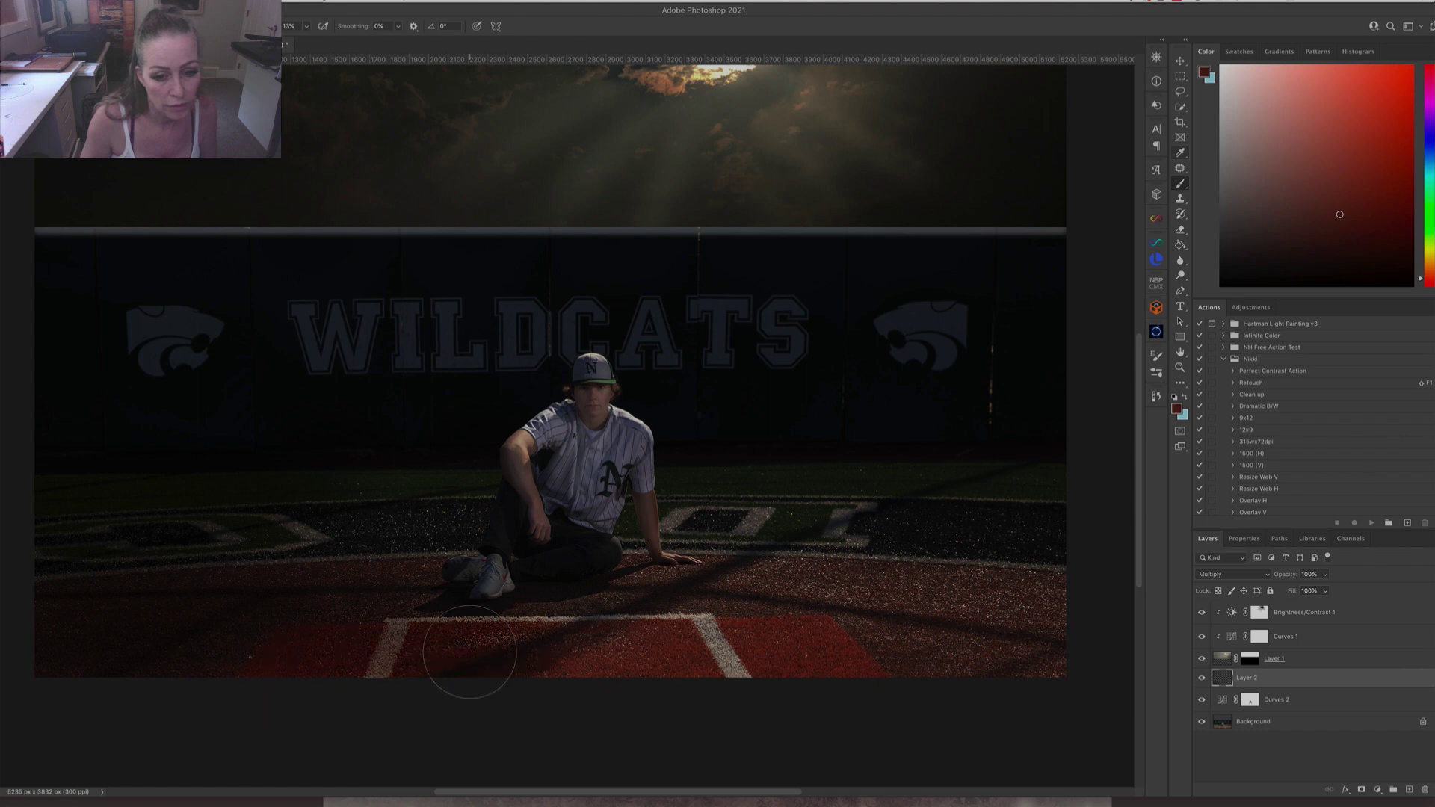
alt+click(689, 672)
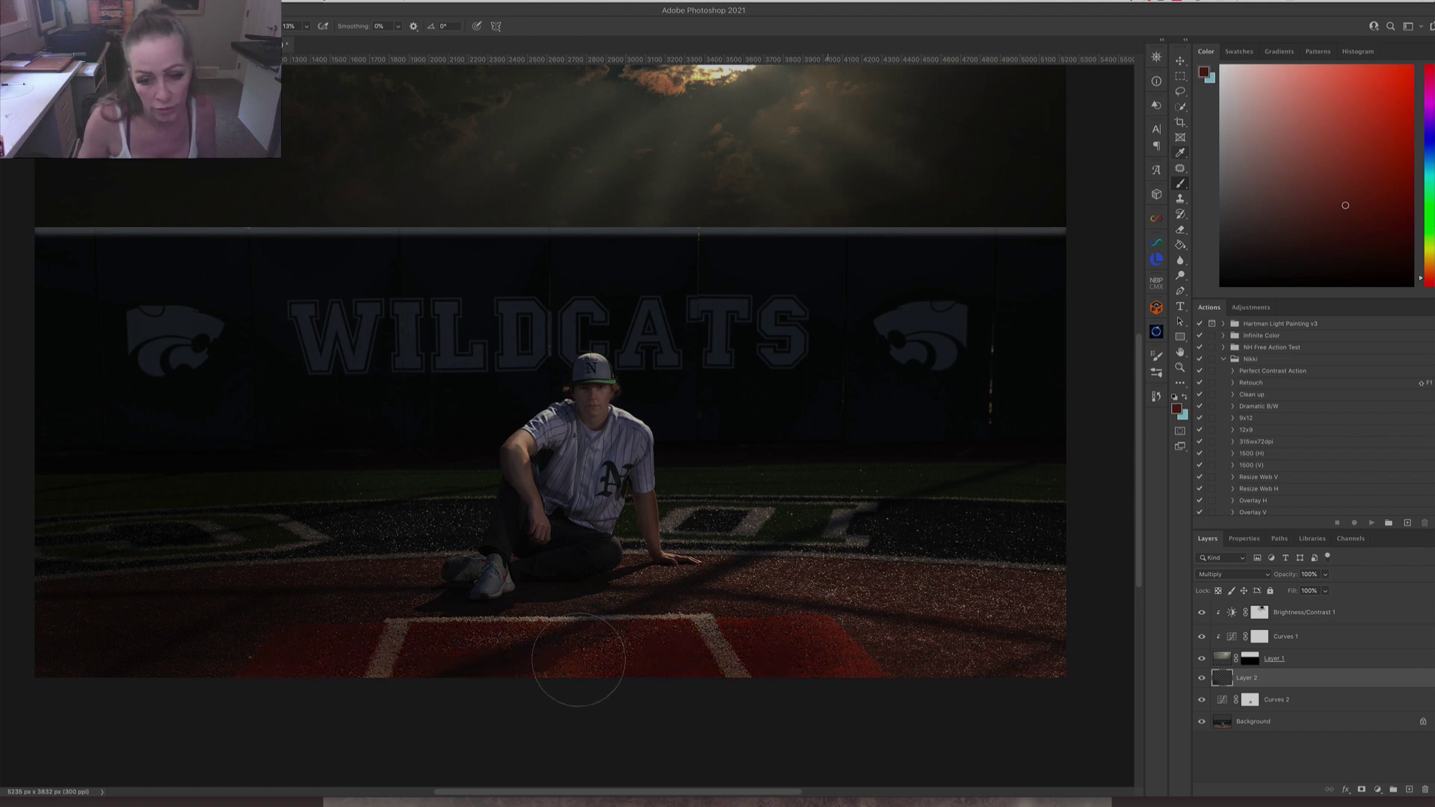
alt+click(946, 594)
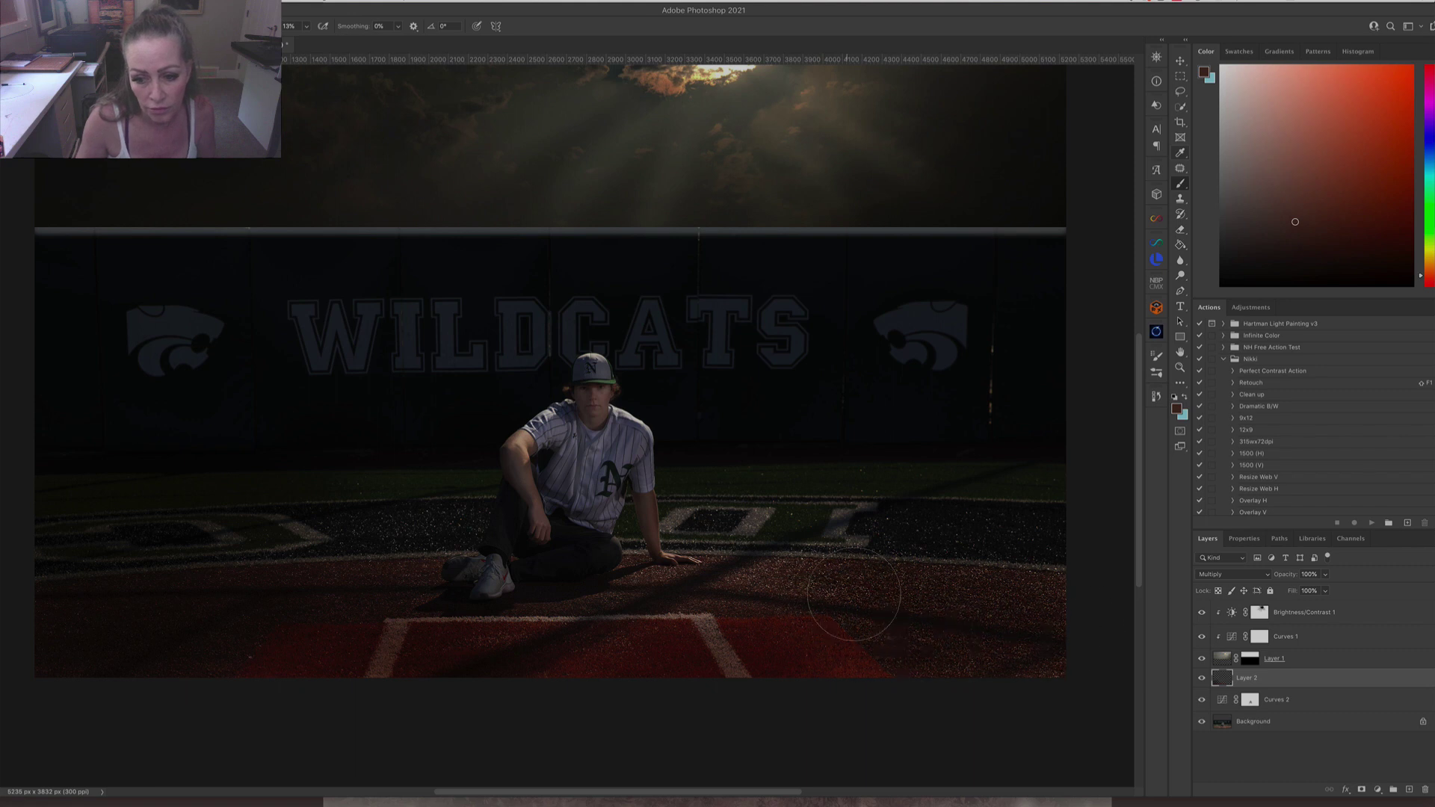
Darken the dirt beside the home plate area on the Multiply layer, using a smaller brush and dark reds sampled from the ground.
alt+click(817, 593)
key(bracketleft)
key(bracketleft)
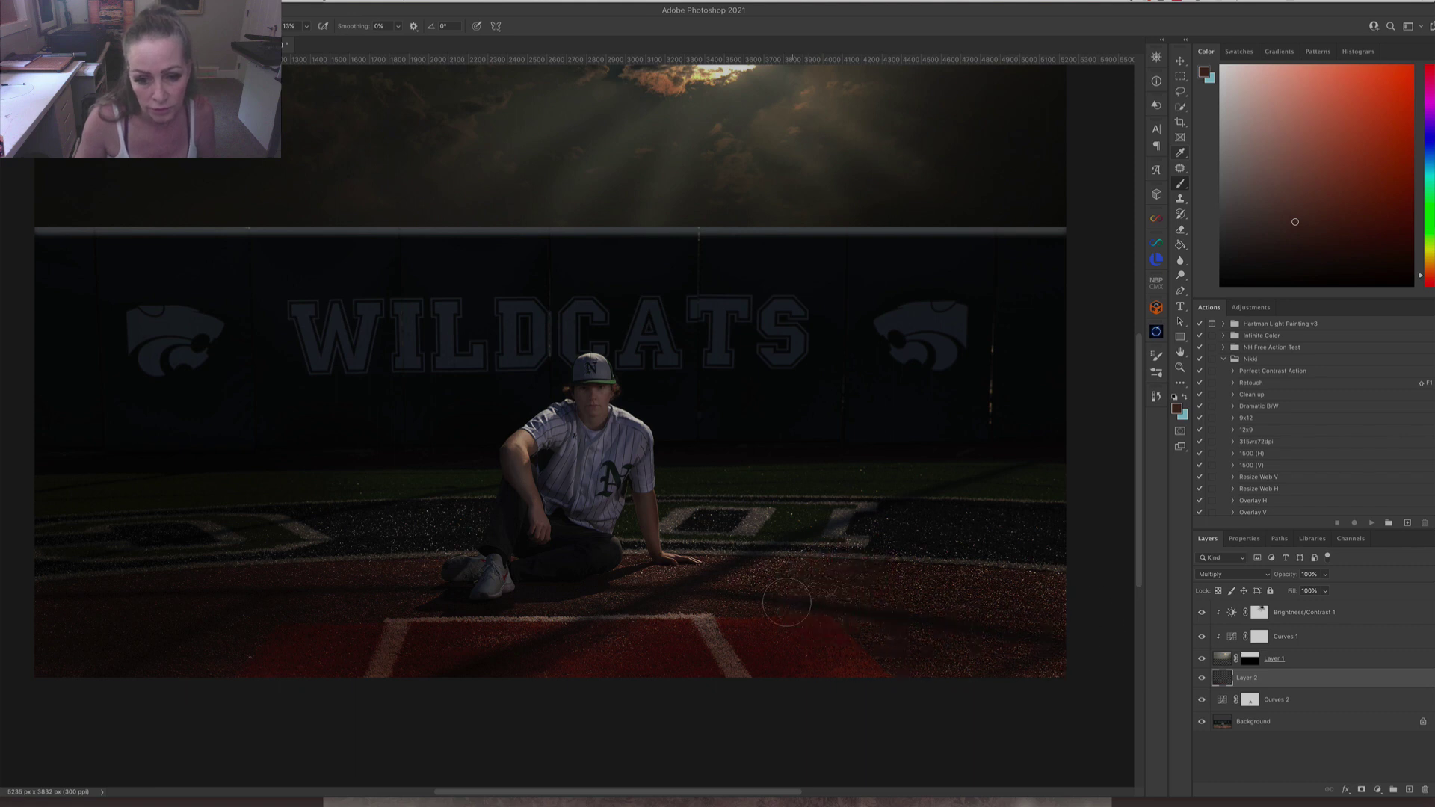
alt+click(330, 596)
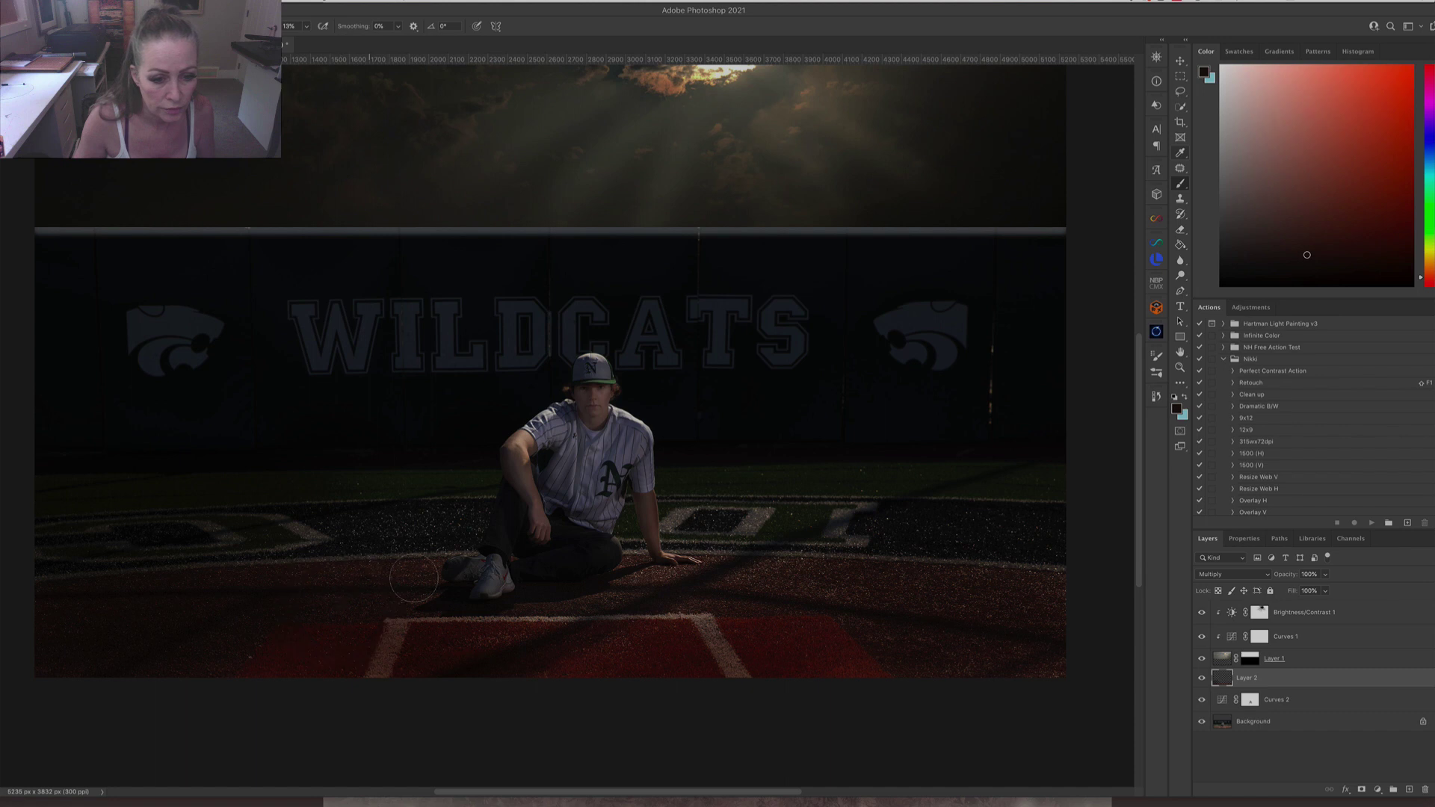
Darken the grass strip and lettered turf behind the player on the Multiply layer with dark greens sampled from the grass.
alt+click(780, 478)
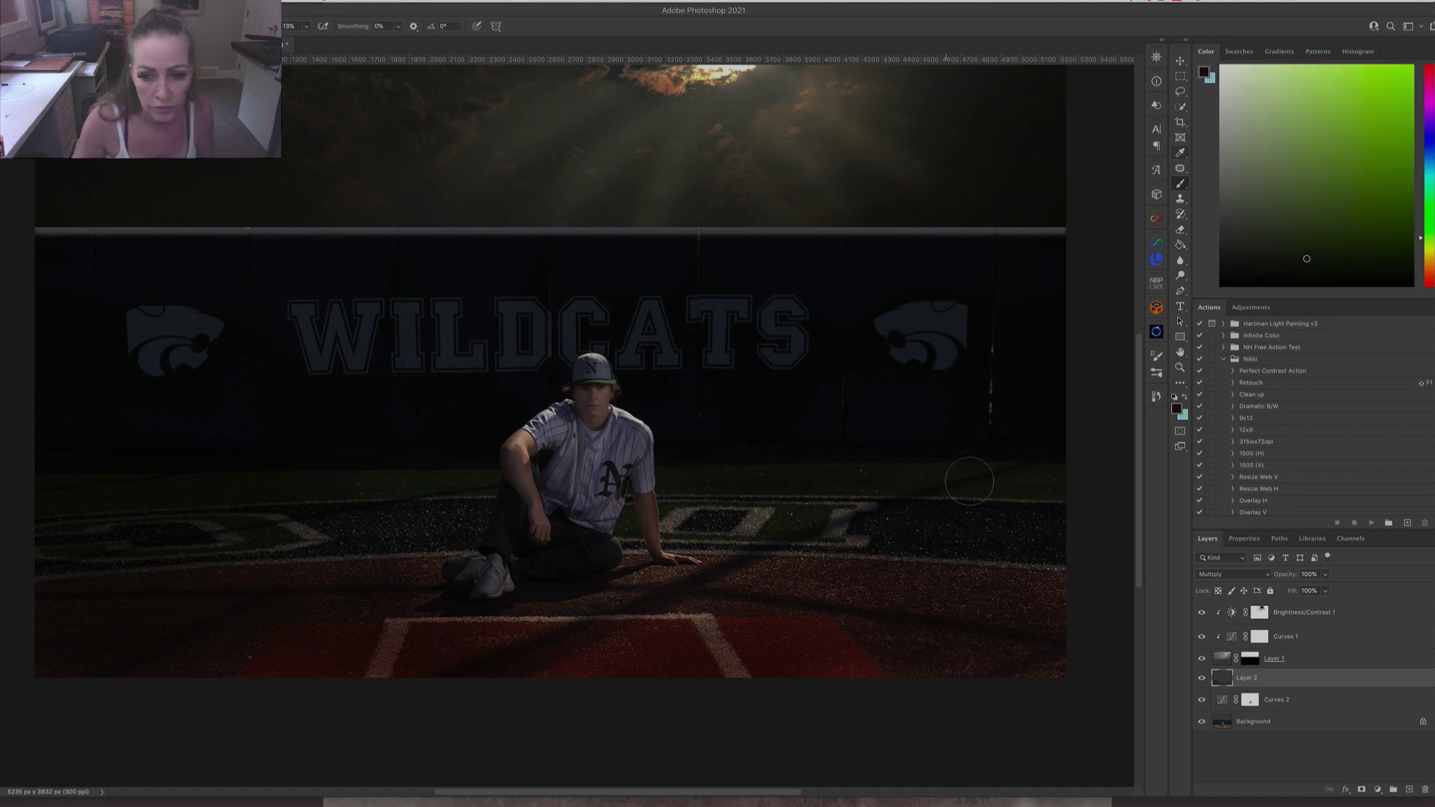
alt+click(453, 478)
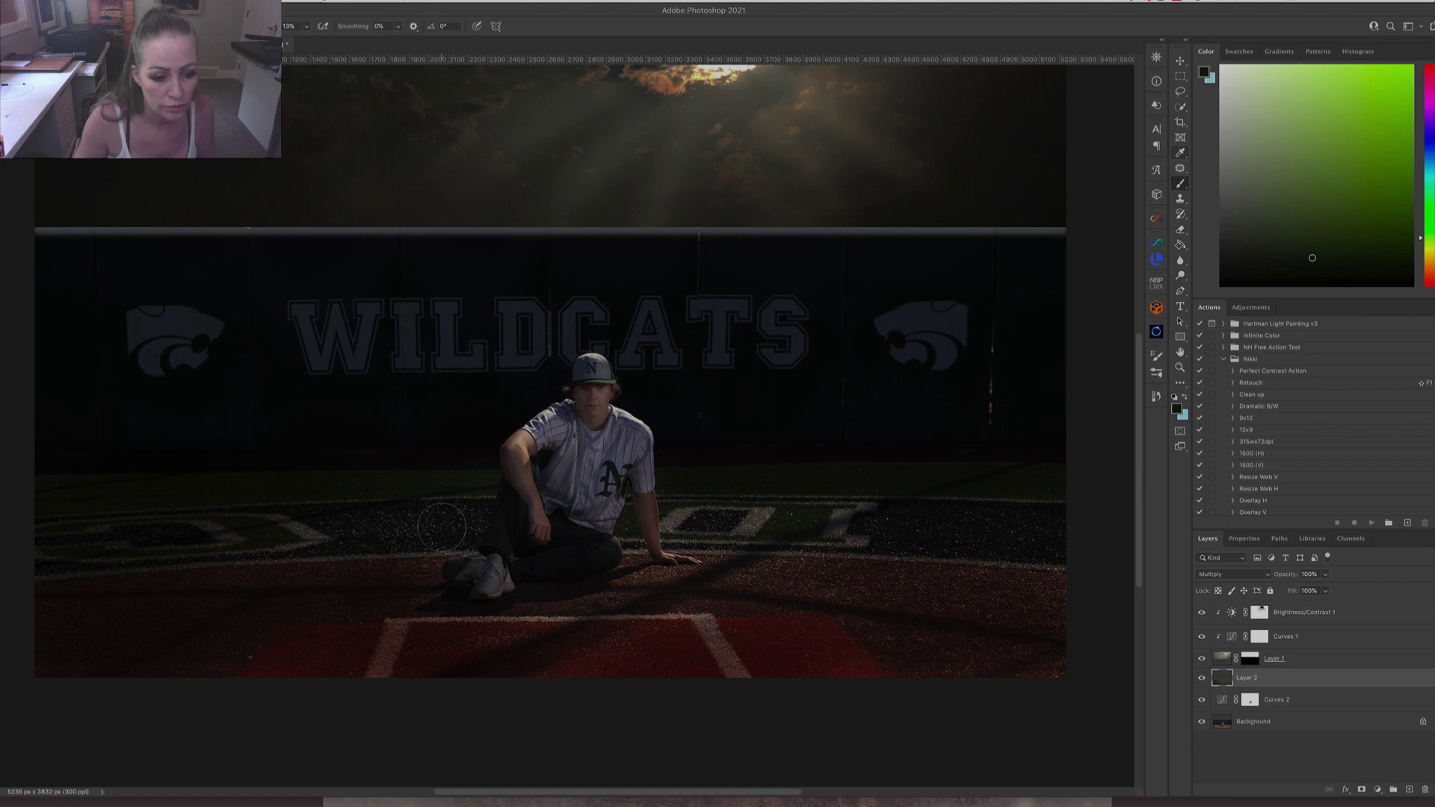
Darken the remaining bright dirt and red turf on both sides of the player with dark reds sampled from the ground.
alt+click(244, 615)
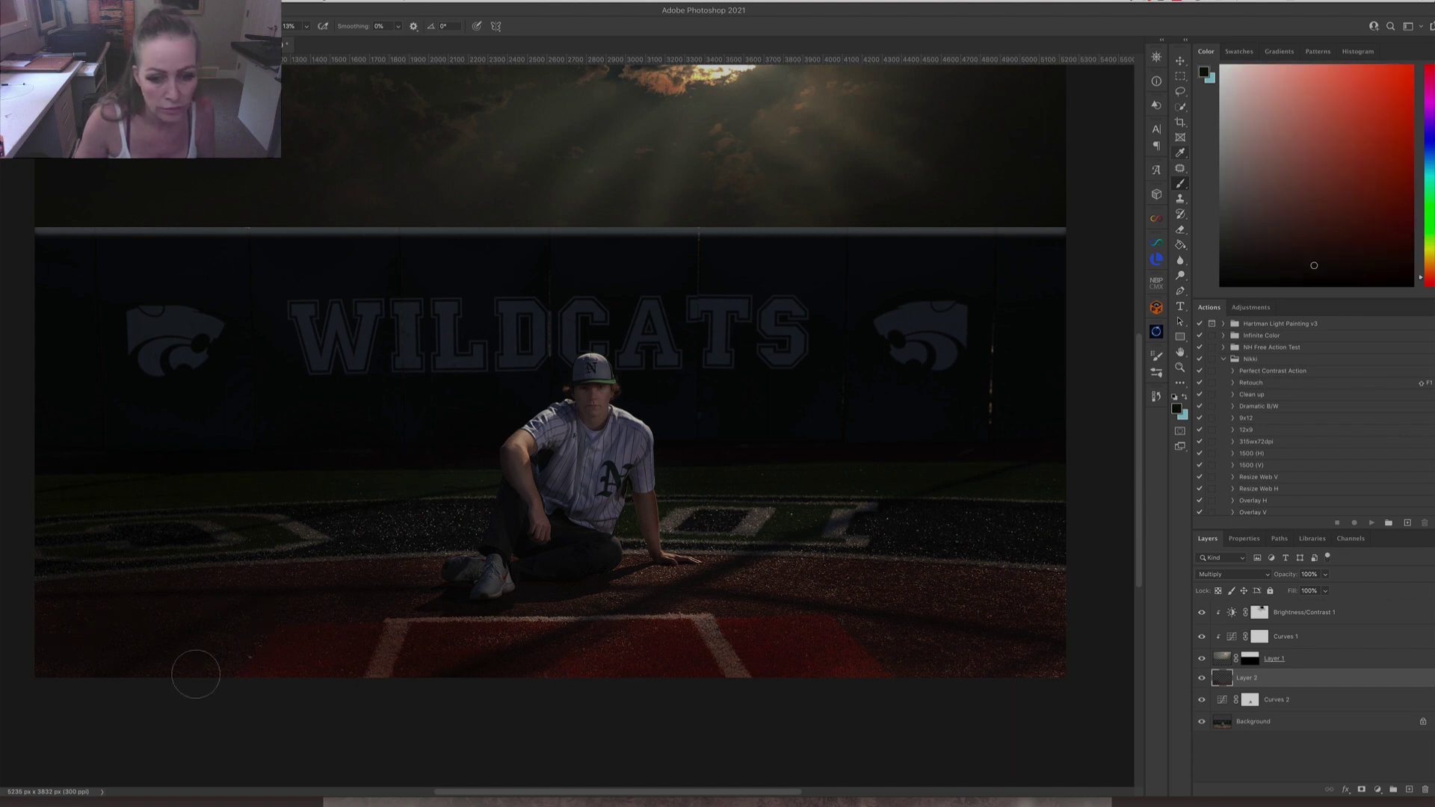
alt+click(813, 579)
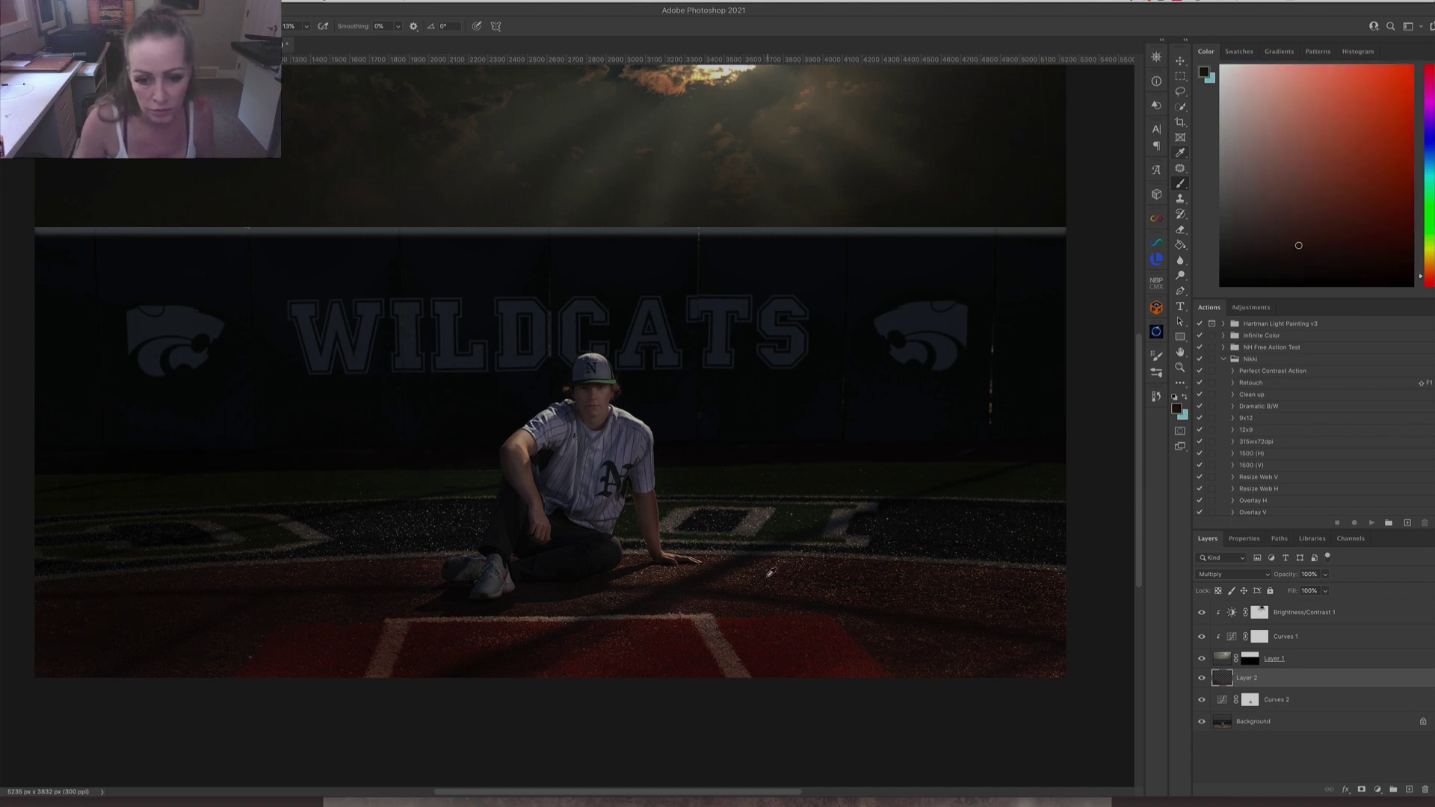
alt+click(771, 572)
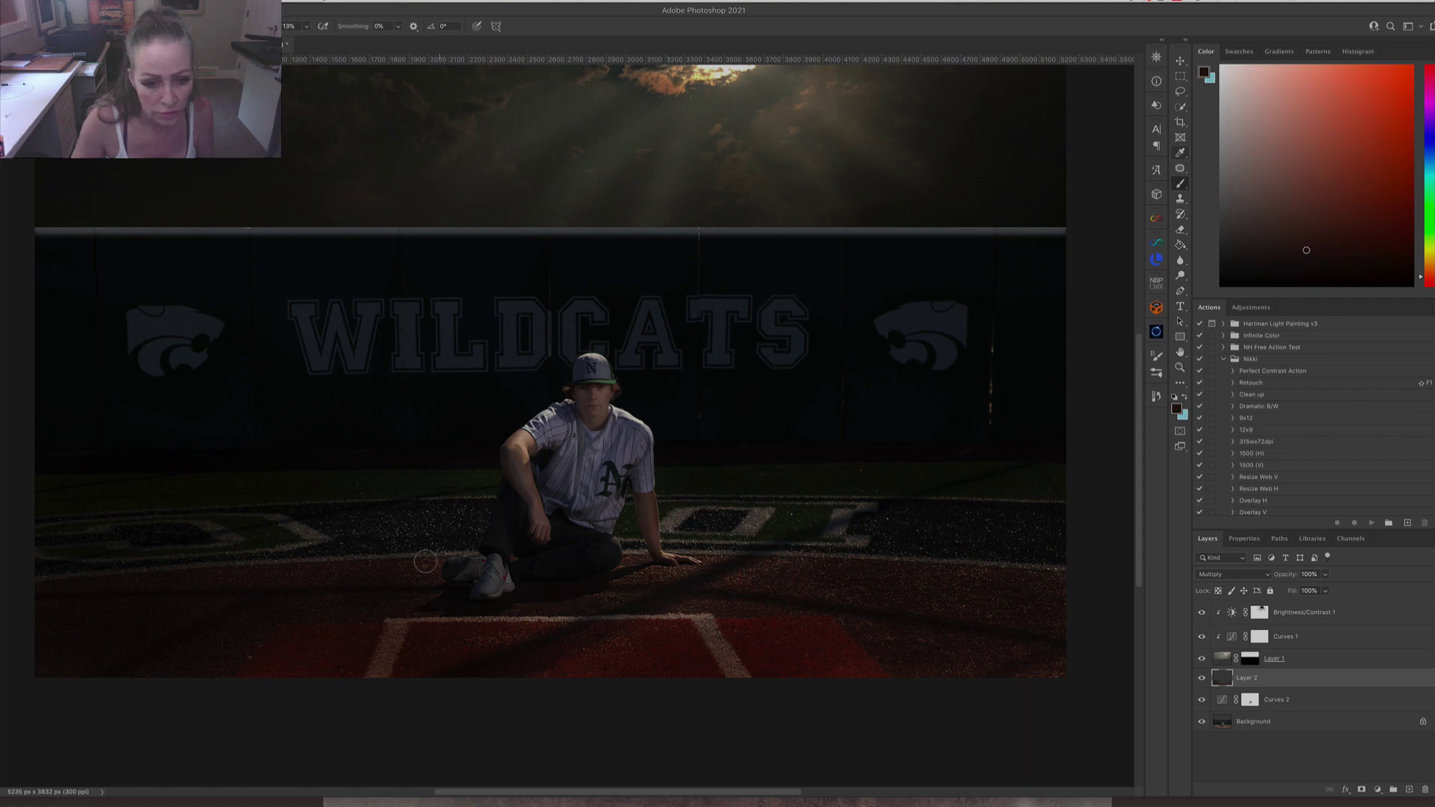
alt+click(323, 645)
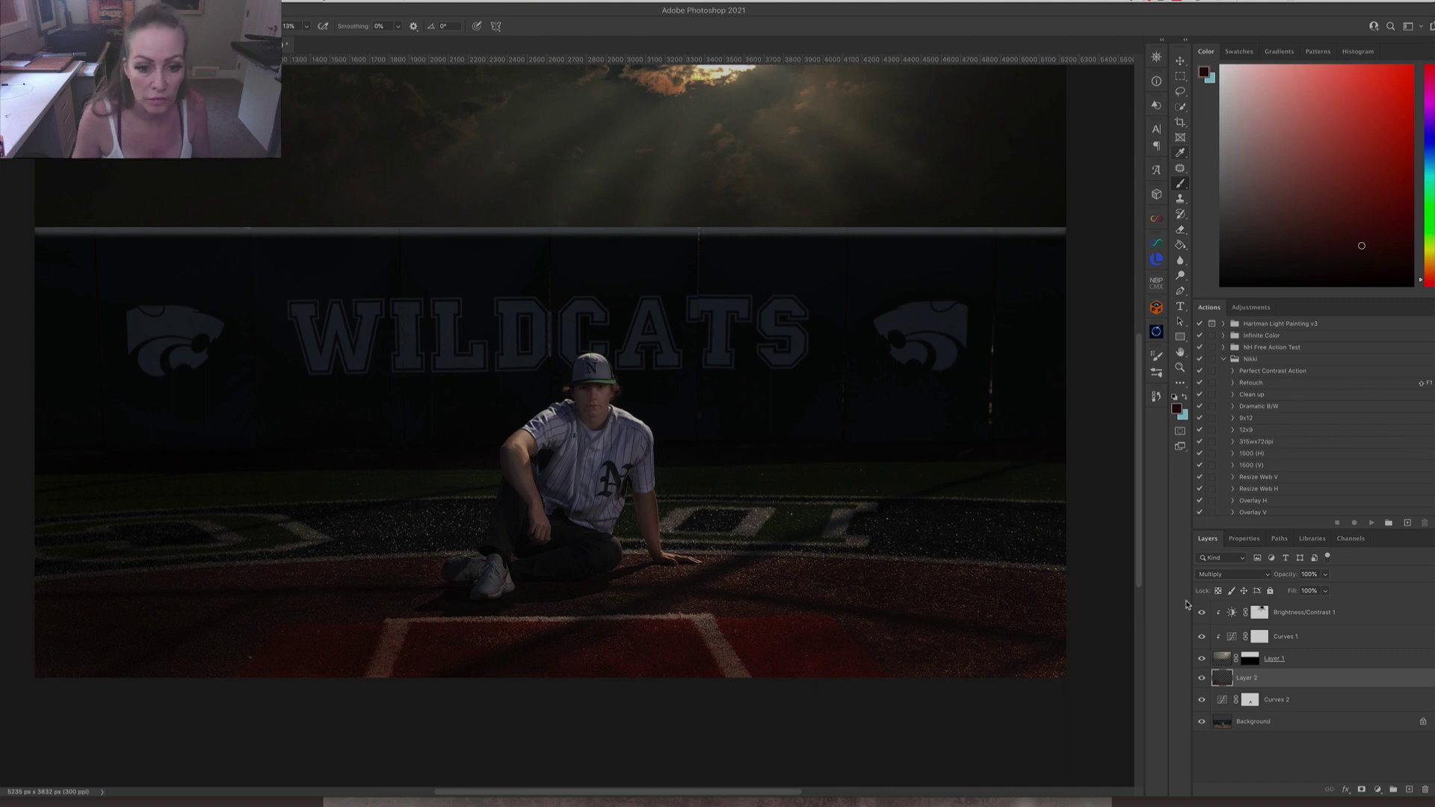
Paint black on the Curves 2 mask to brighten the player's jersey and legs, the nearby turf and the WILDCATS lettering.
click(1250, 700)
drag(611, 499, 632, 500)
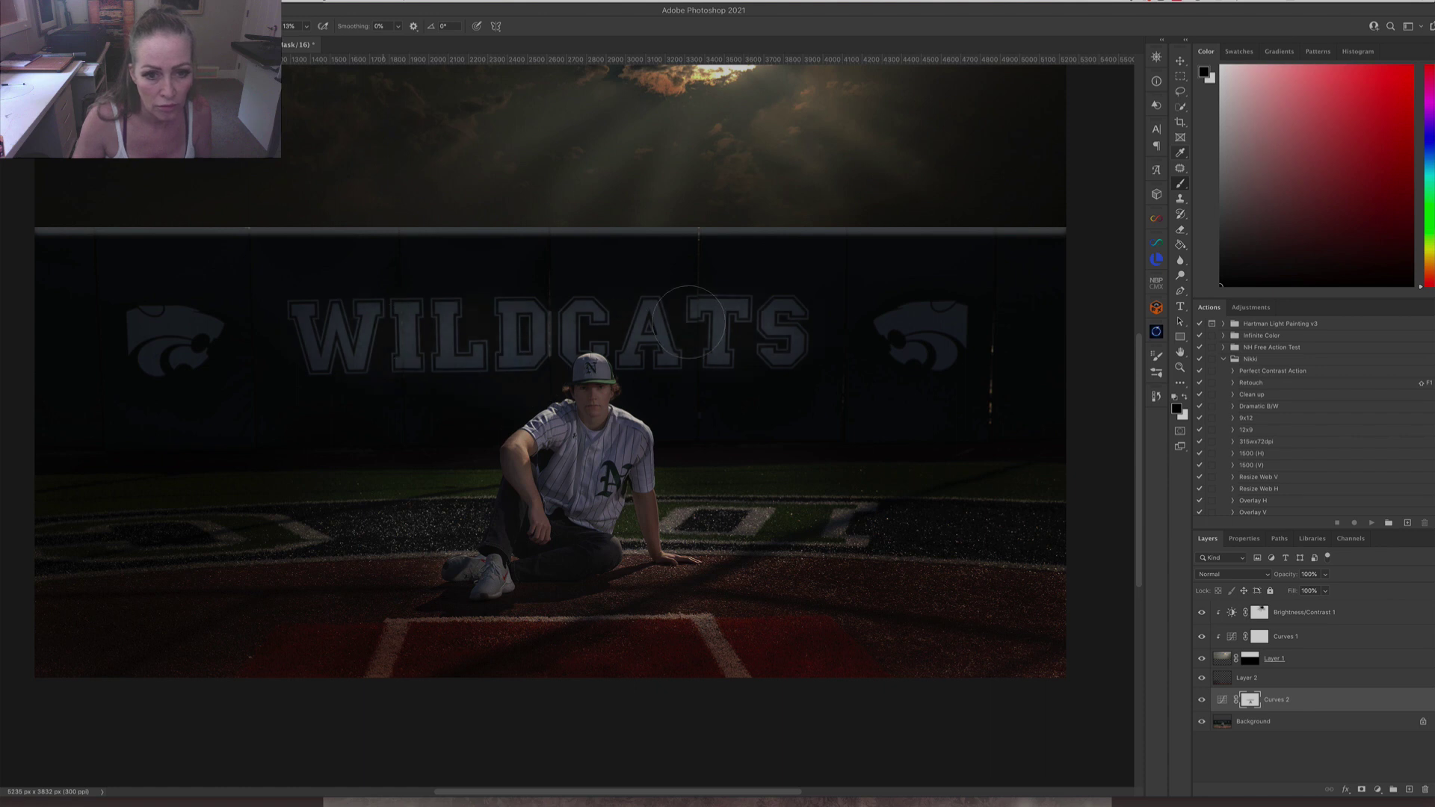
drag(631, 439, 607, 439)
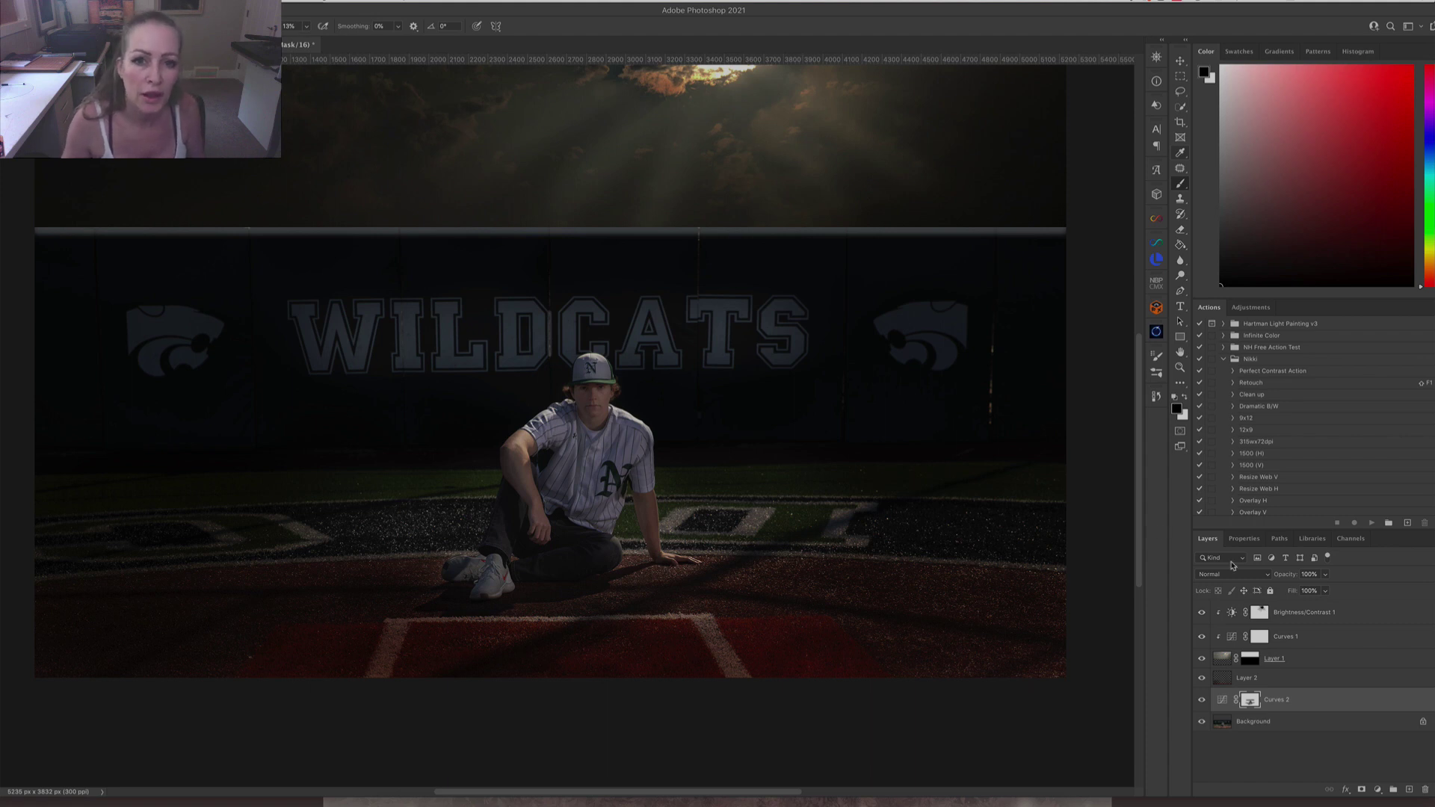
Add a Curves adjustment above Curves 2 and shape an S-curve that lowers the shadows and raises the highlights.
key(ctrl+minus)
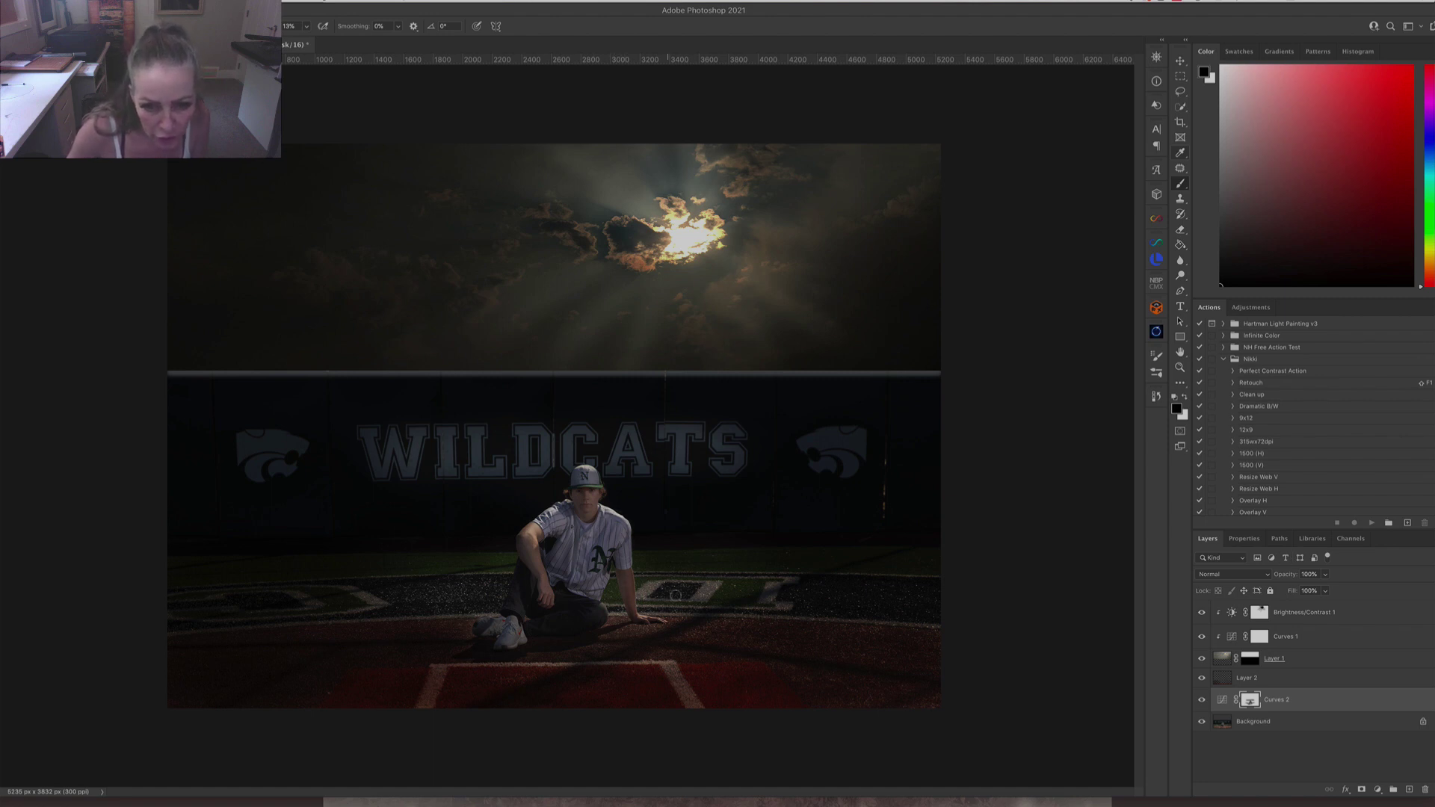
click(1377, 789)
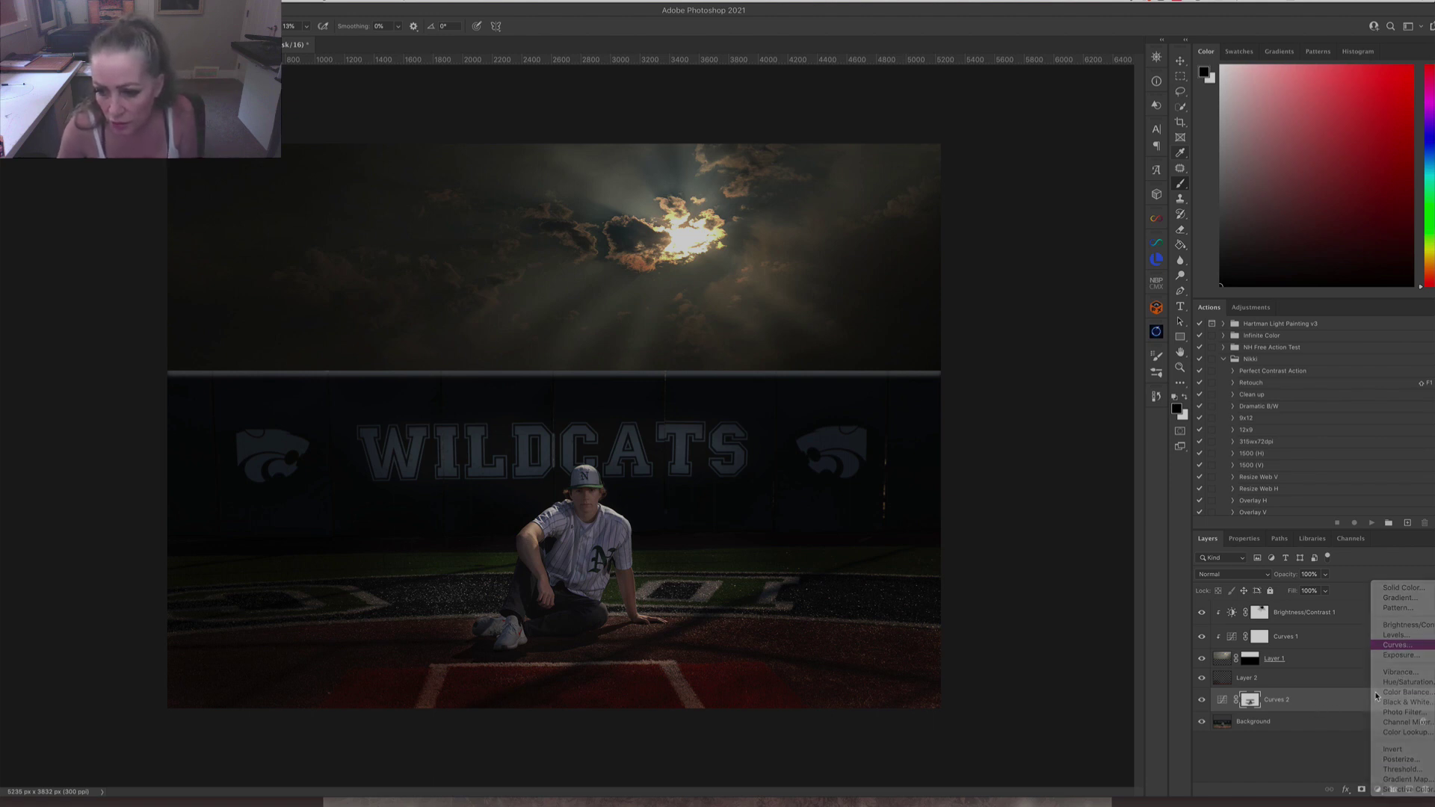
click(1391, 644)
click(1369, 636)
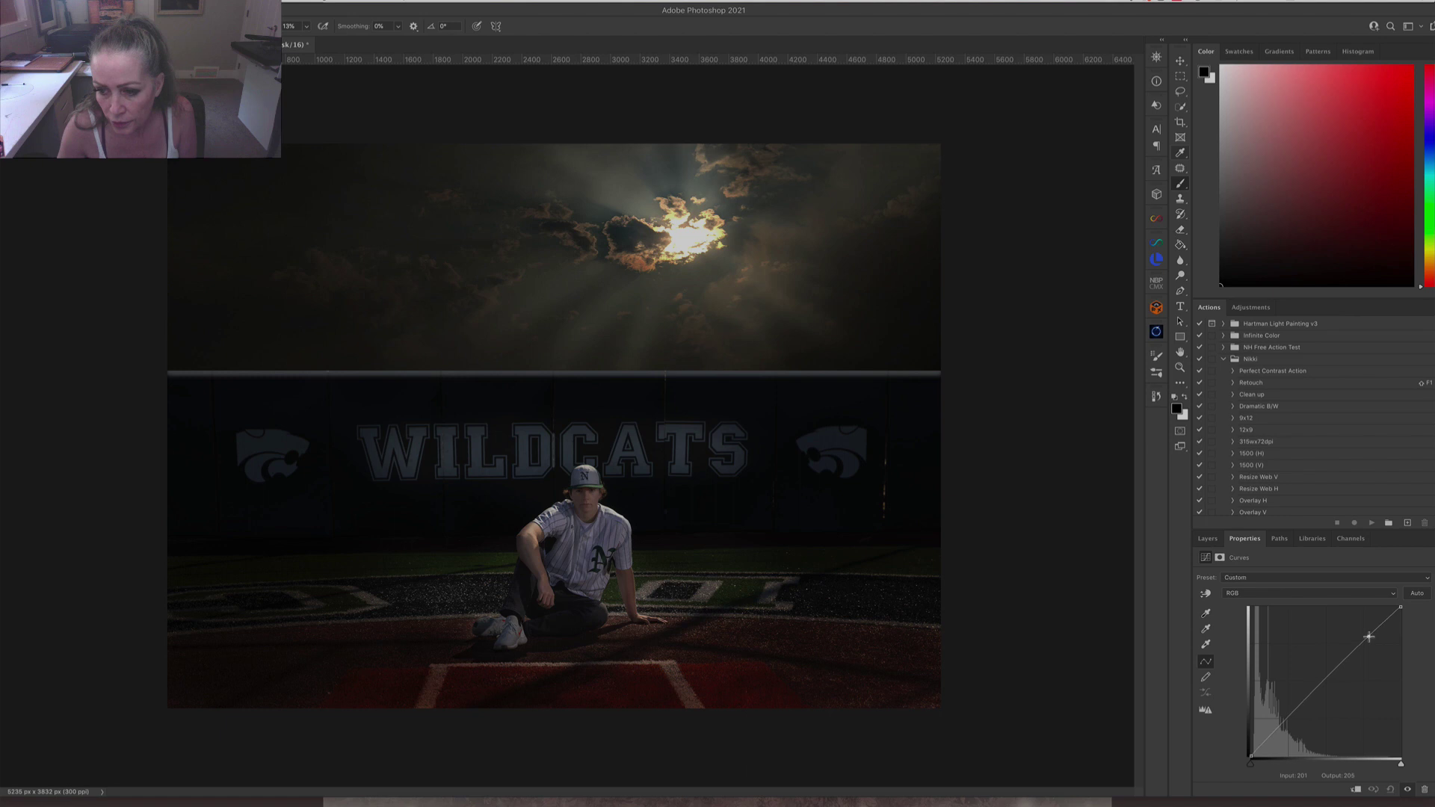
drag(1306, 705, 1294, 724)
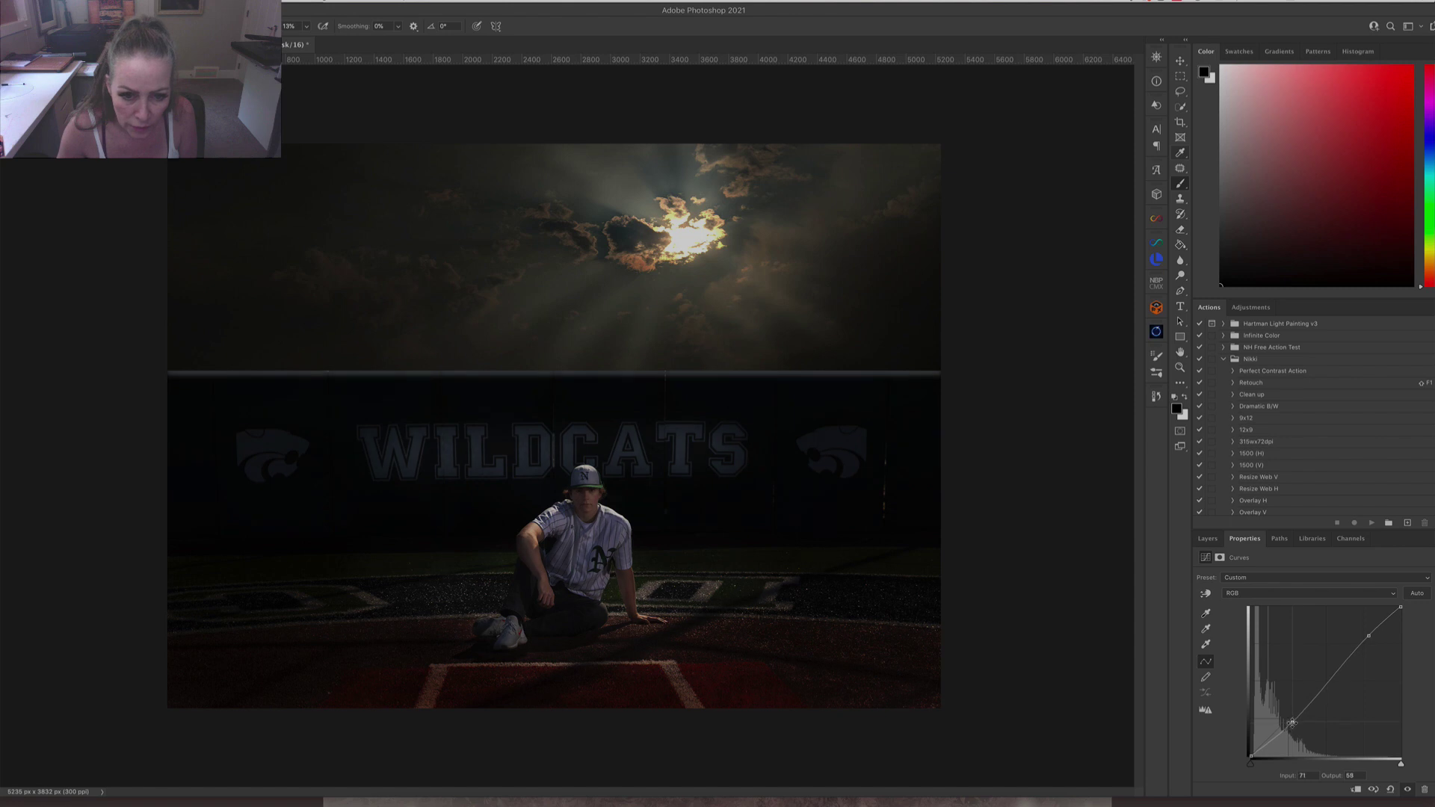
drag(1369, 635, 1361, 638)
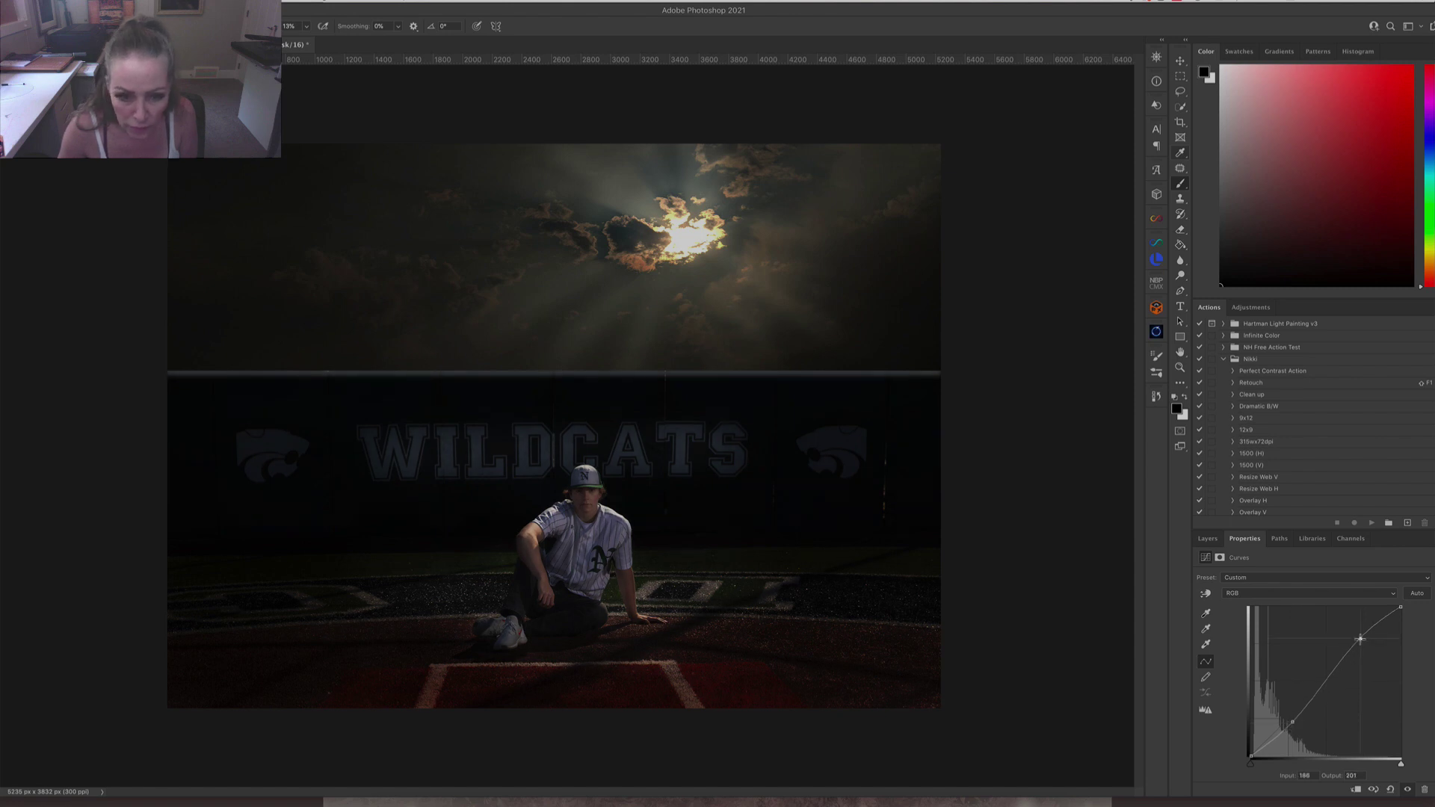
click(1208, 539)
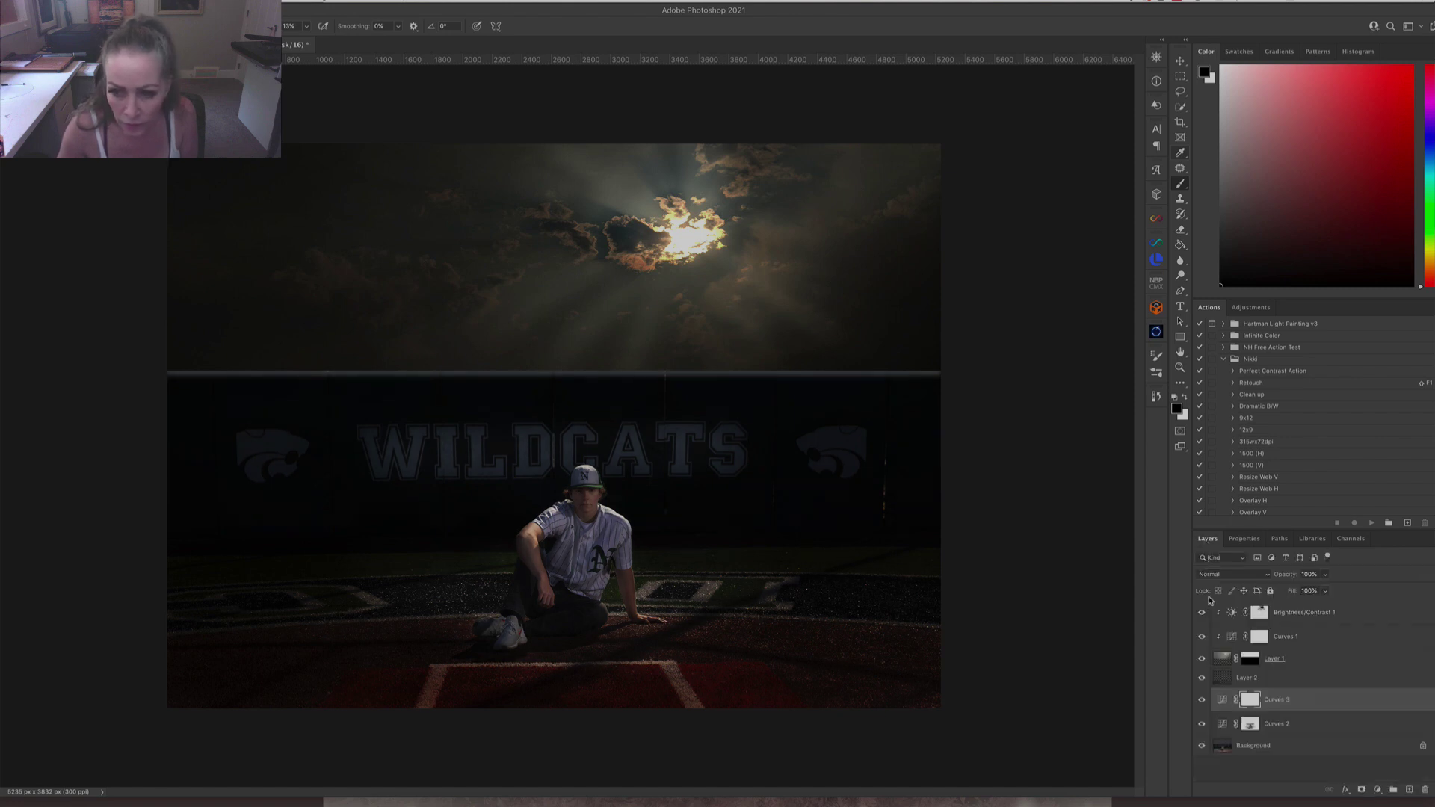
Compare the image with and without the Curves 3 adjustment, invert its mask to black and make white the foreground color.
click(1202, 700)
click(1203, 700)
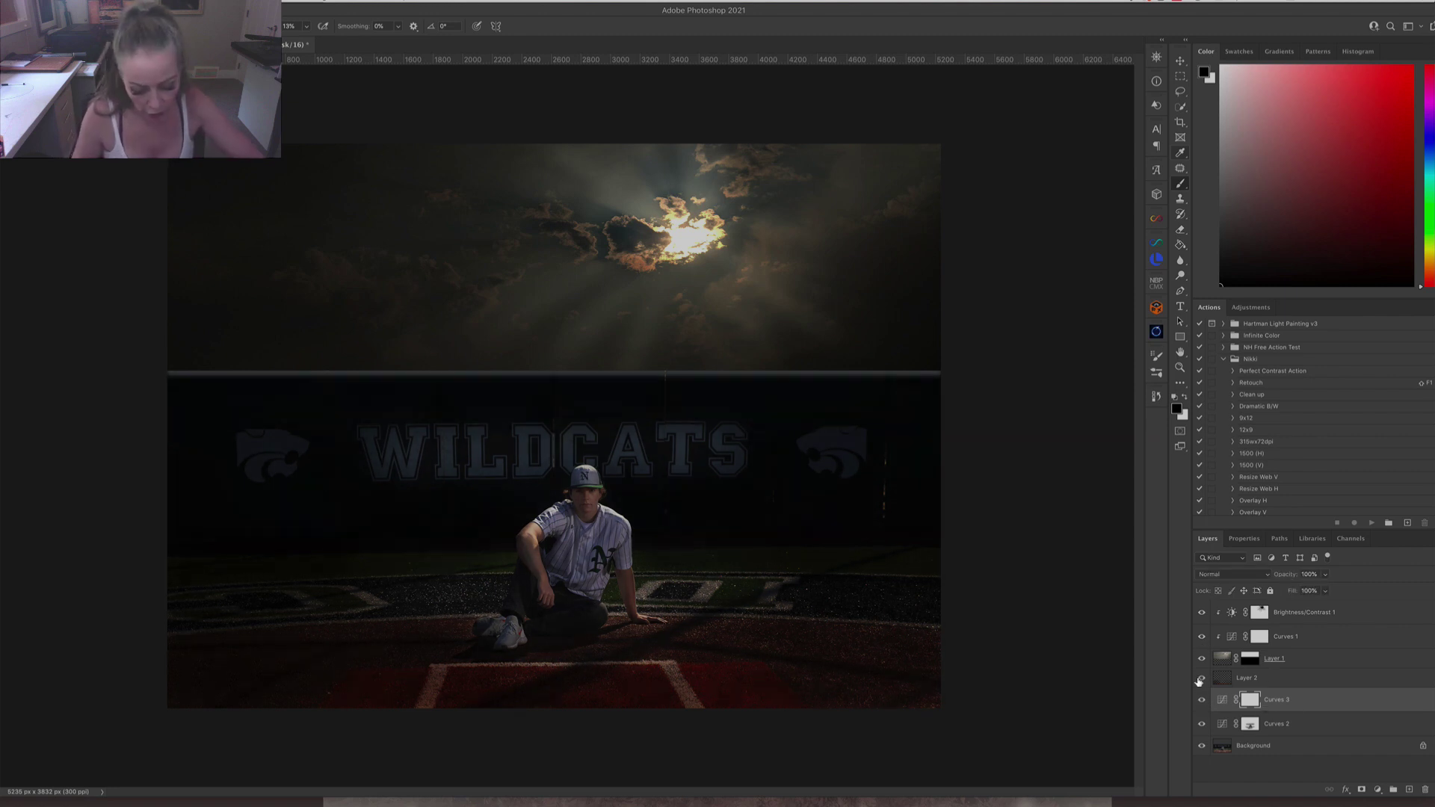
key(ctrl+i)
key(x)
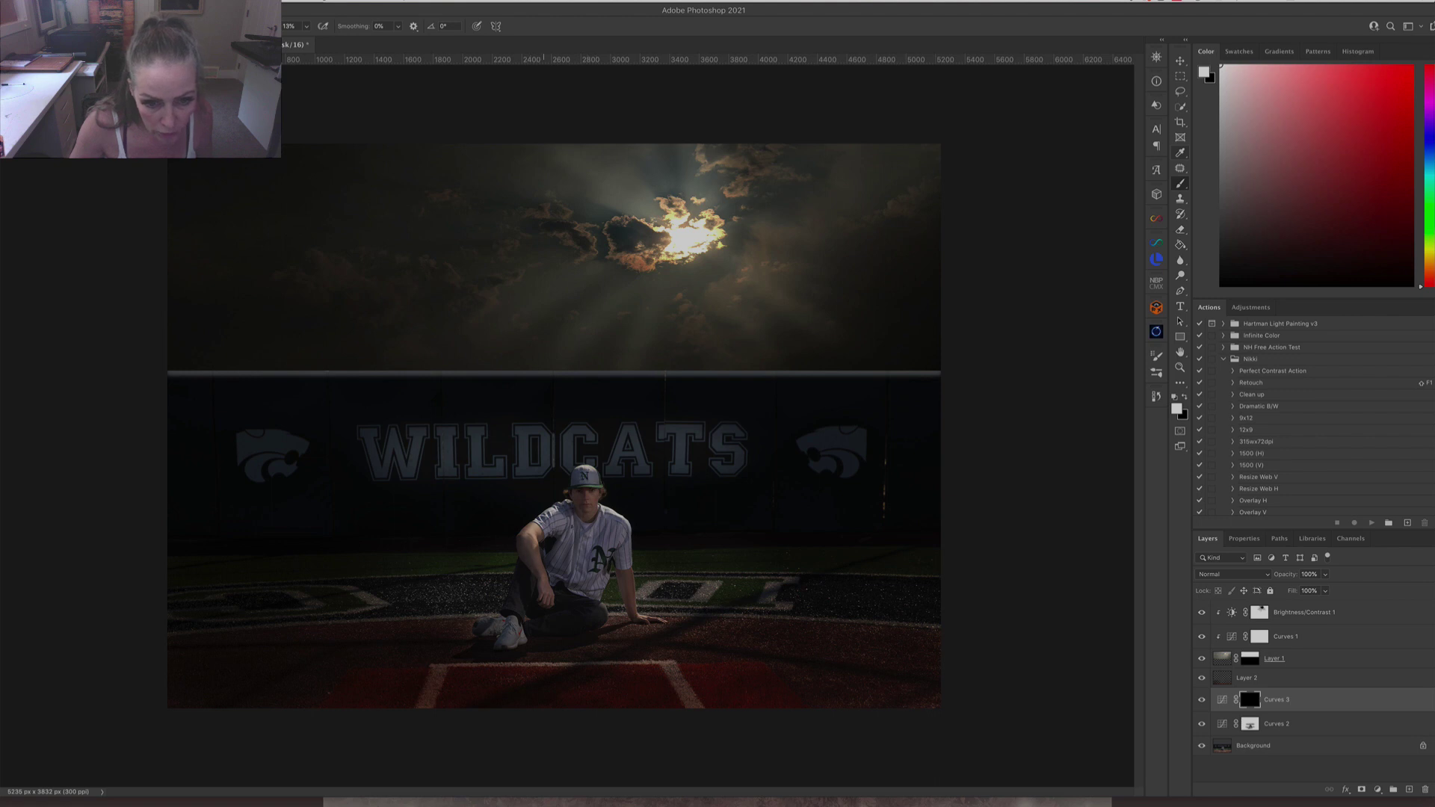
Set the brush flow to 100% and paint white over the player on the Curves 3 mask to add contrast there.
click(306, 27)
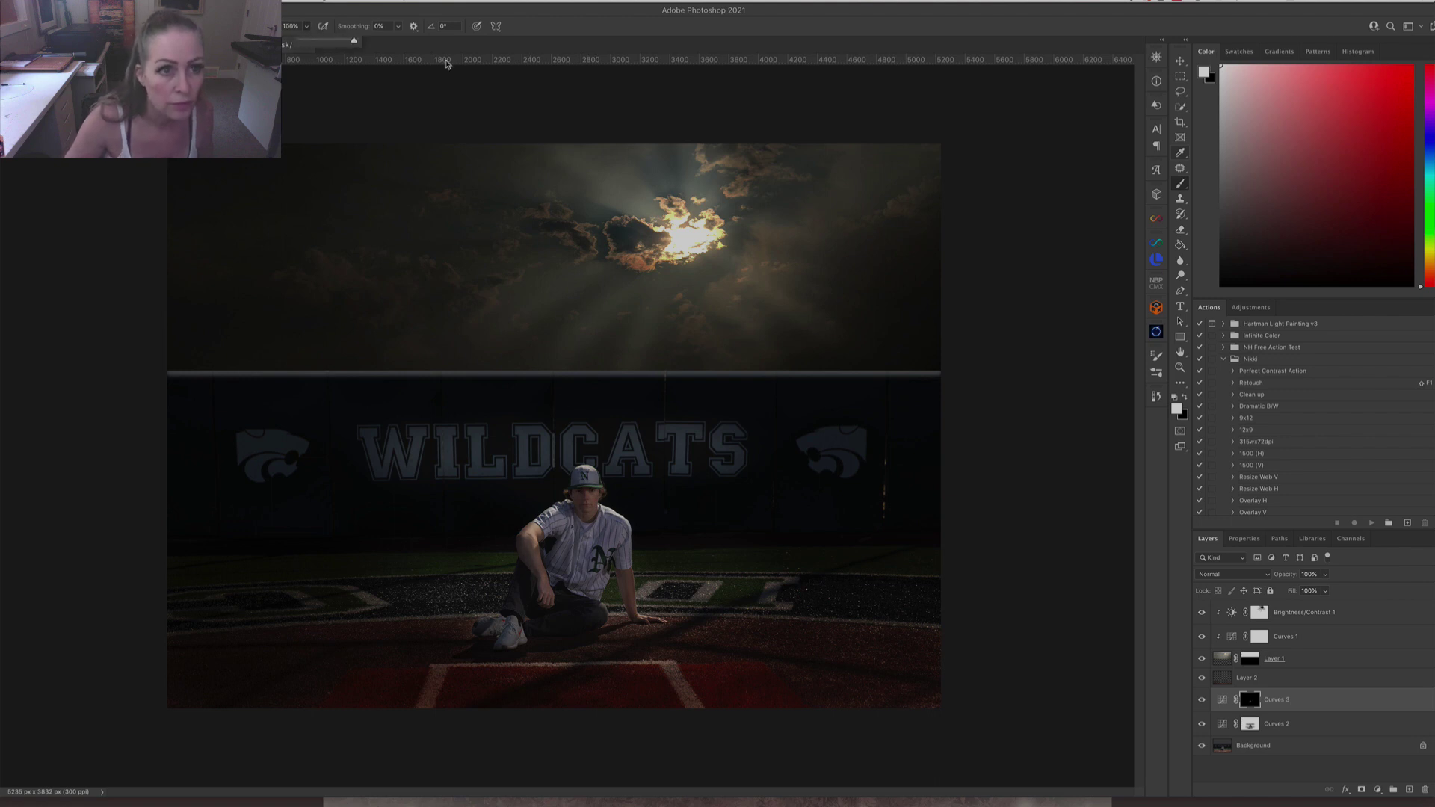
click(587, 500)
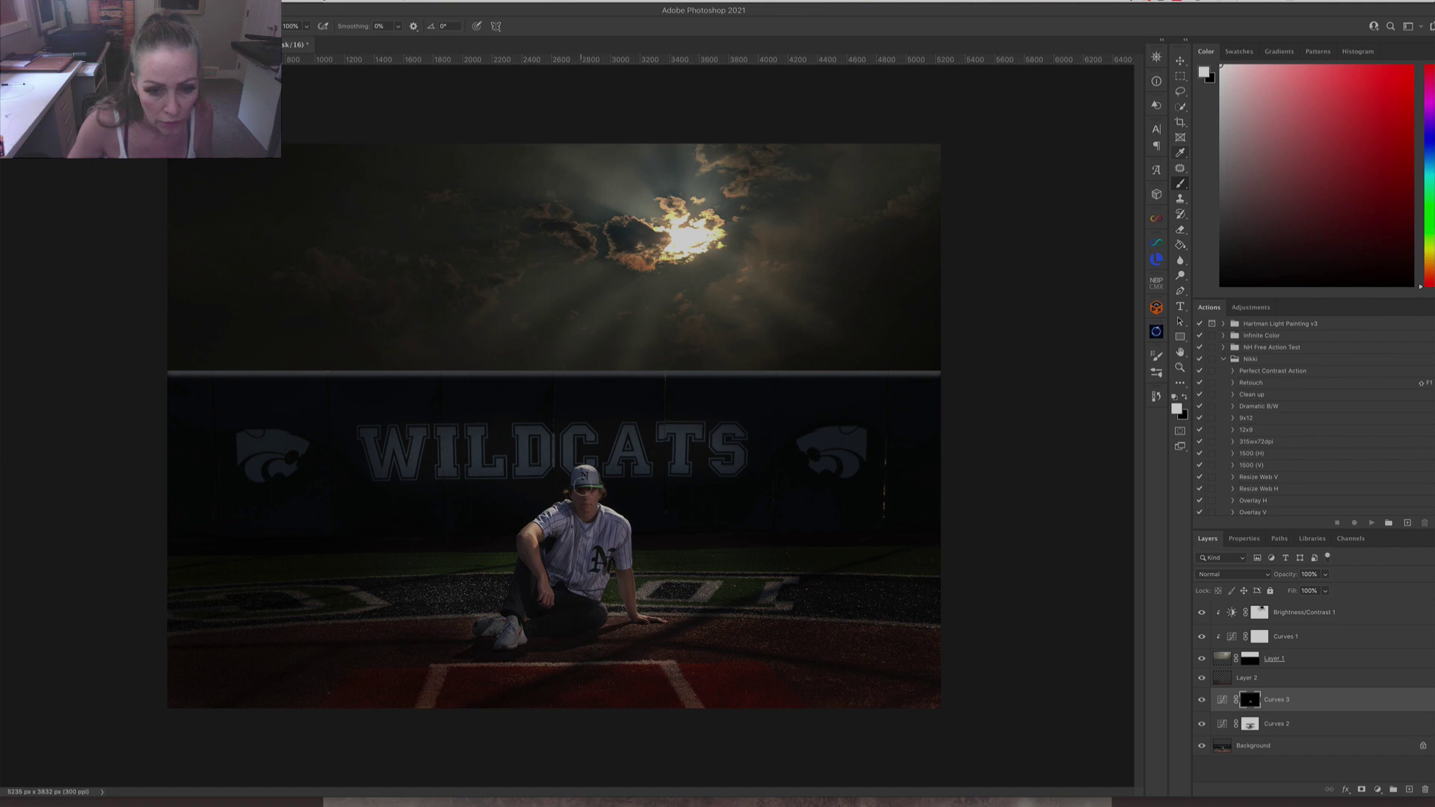
mouse_move(494, 630)
mouse_down()
mouse_move(598, 550)
mouse_move(549, 590)
mouse_up()
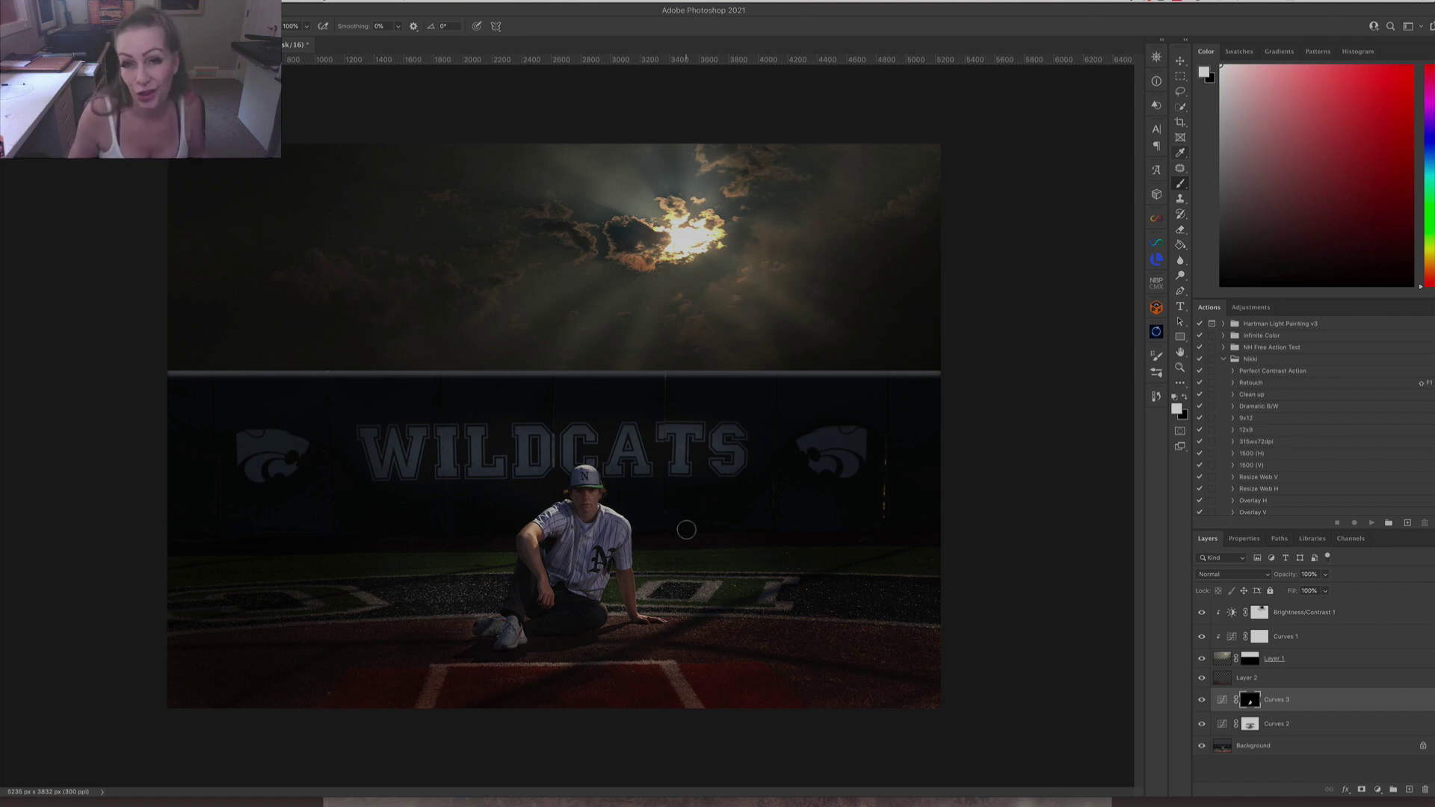
Feather the Curves 3 mask by 1.7 px.
click(1245, 539)
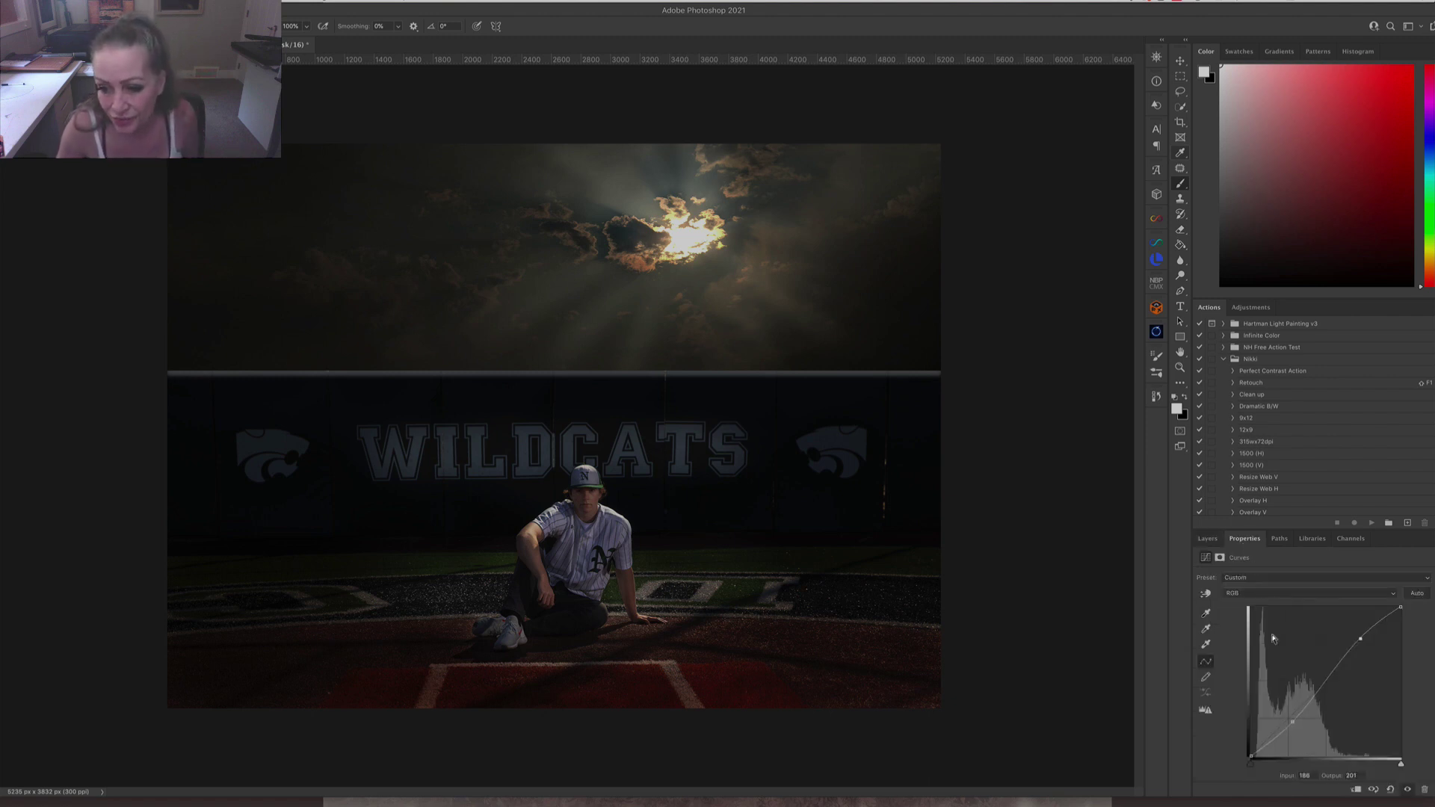
click(1220, 558)
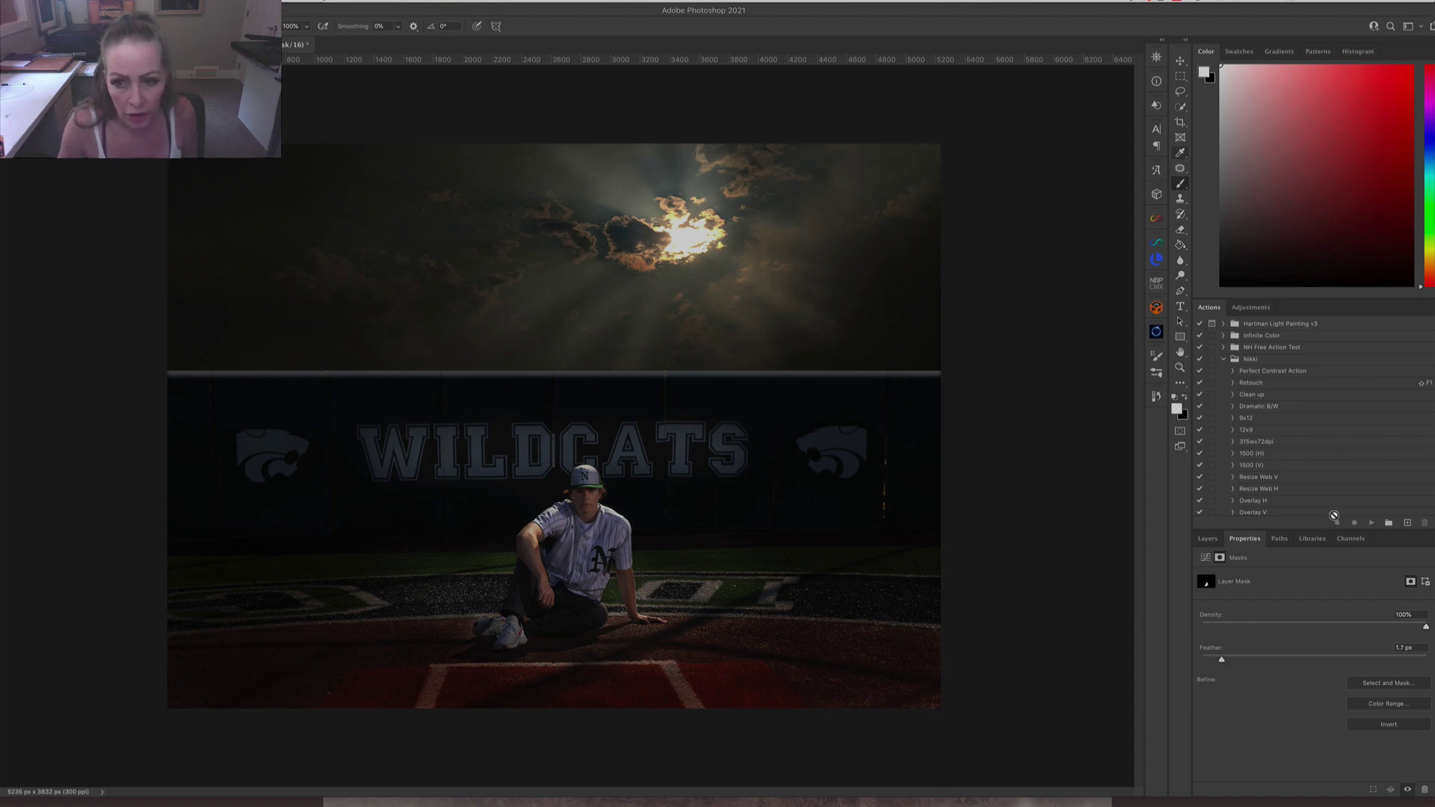
click(1208, 539)
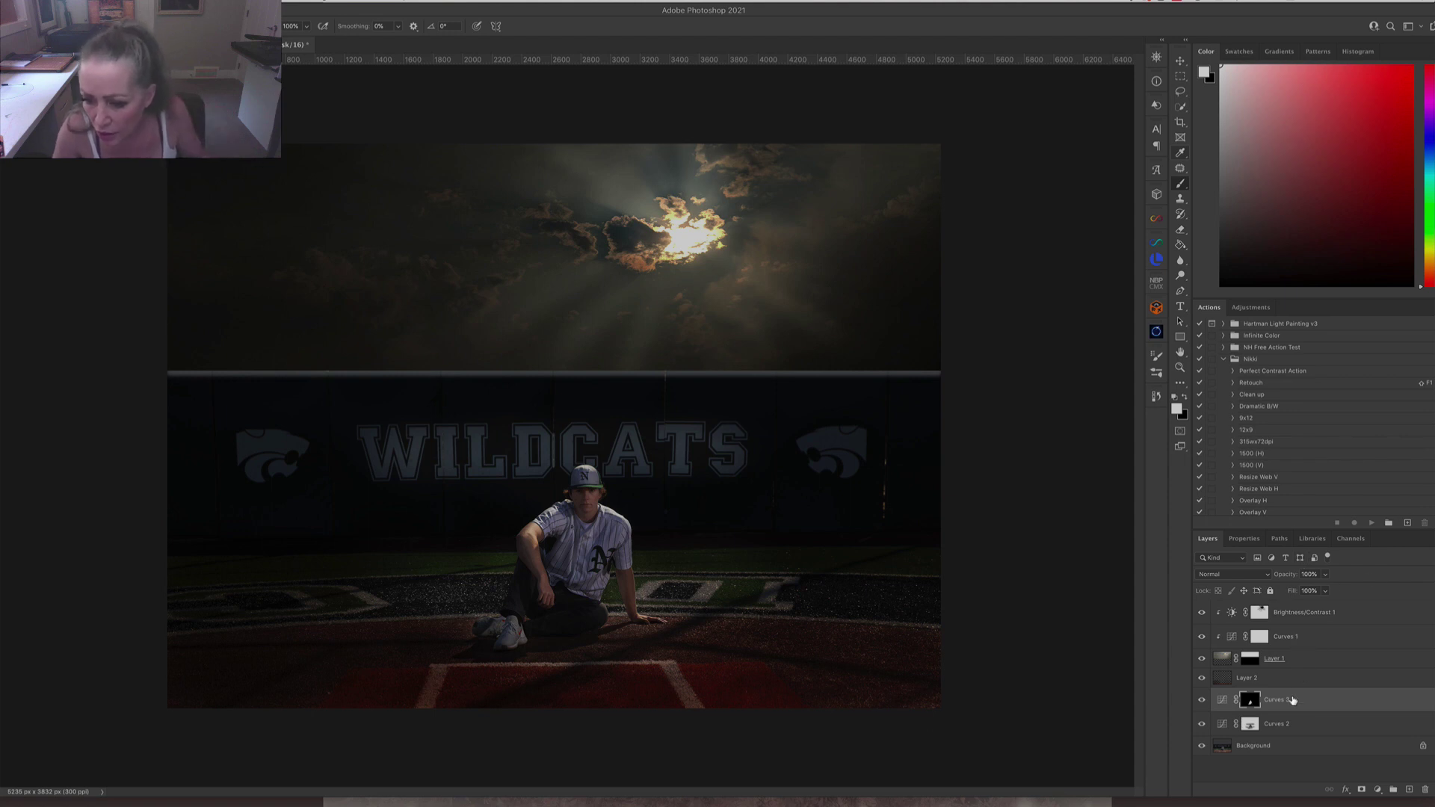
Merge the Curves 3 and Curves 2 adjustments into the Background, and merge the Multiply layer Layer 2 into it as well.
shift+click(1313, 752)
right_click(1322, 721)
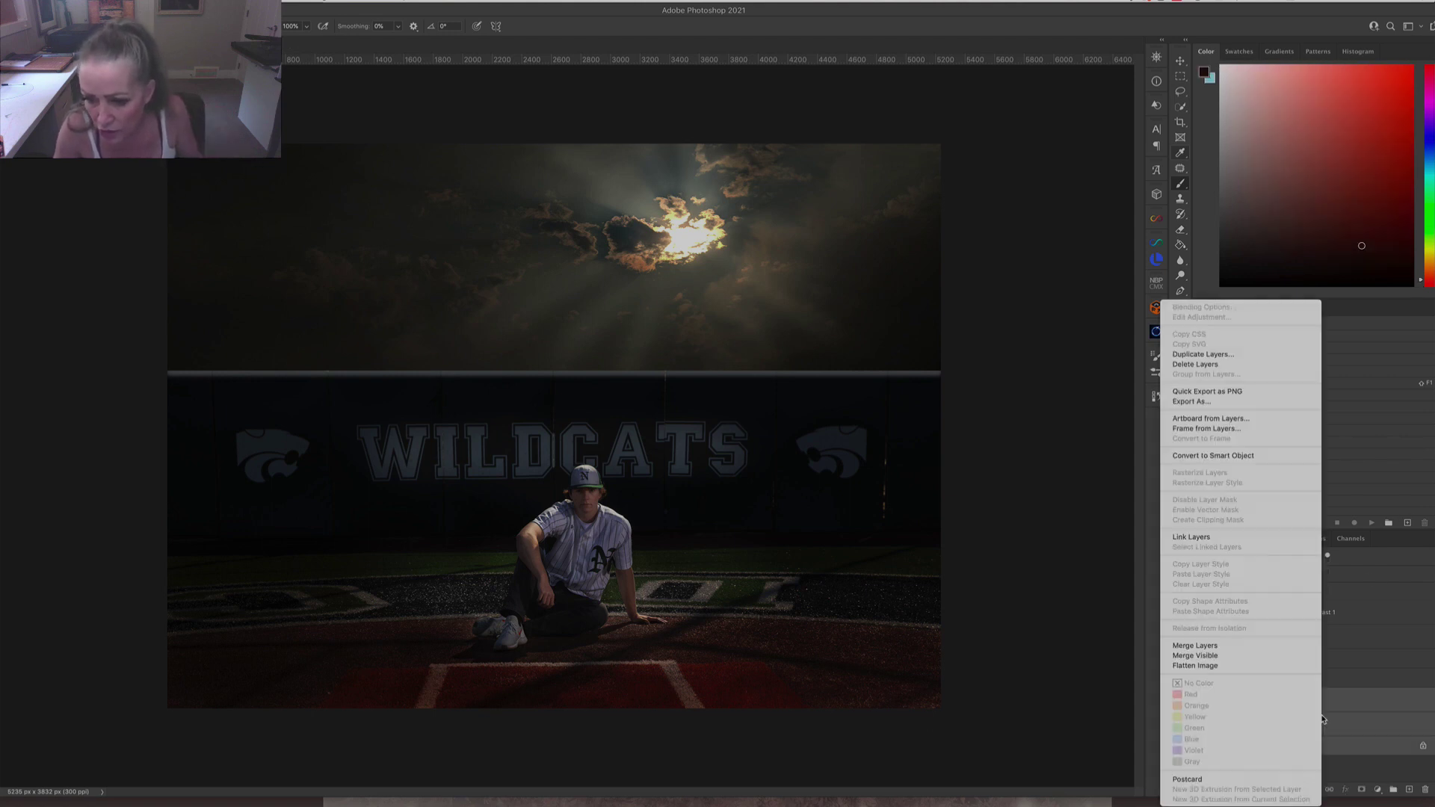
click(1301, 646)
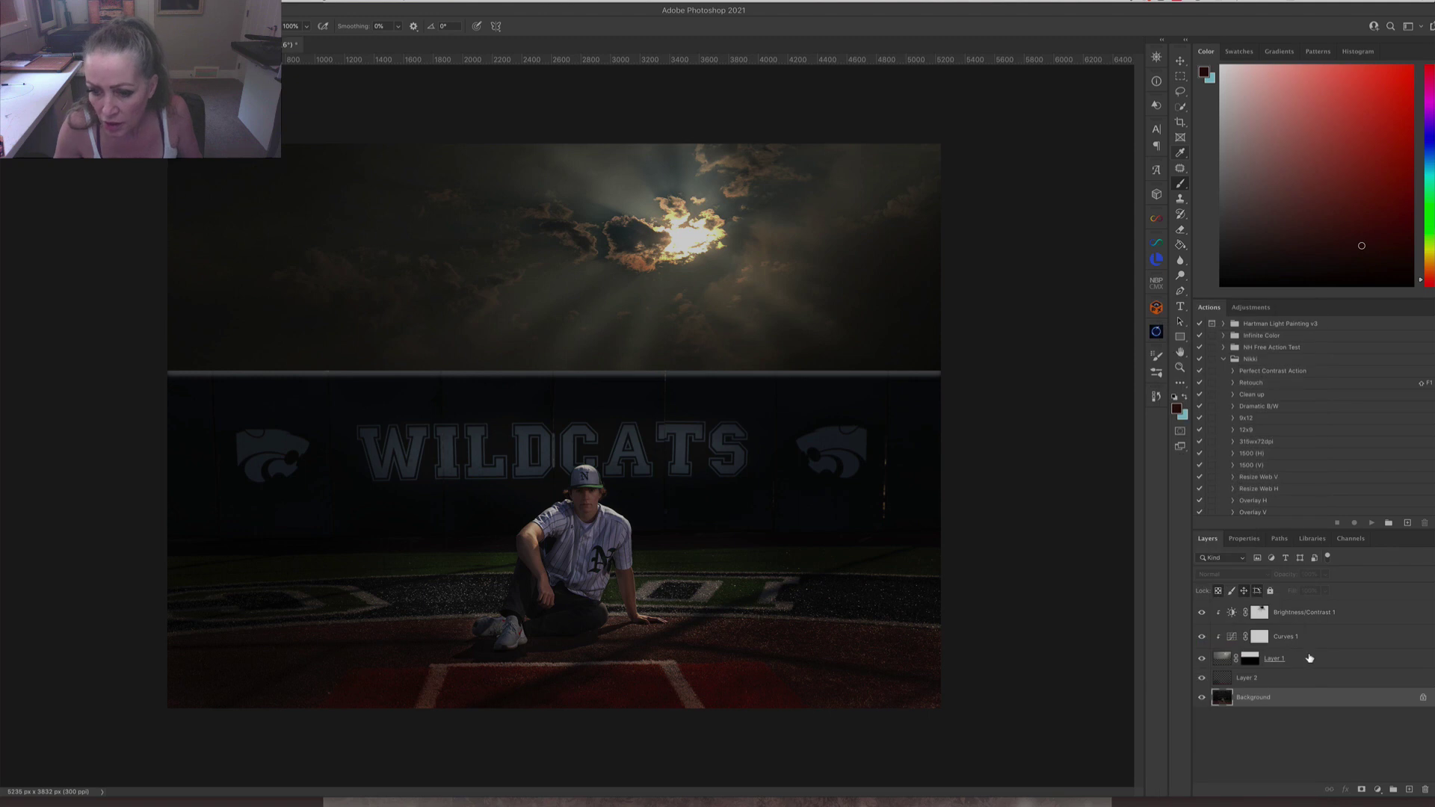
click(1299, 679)
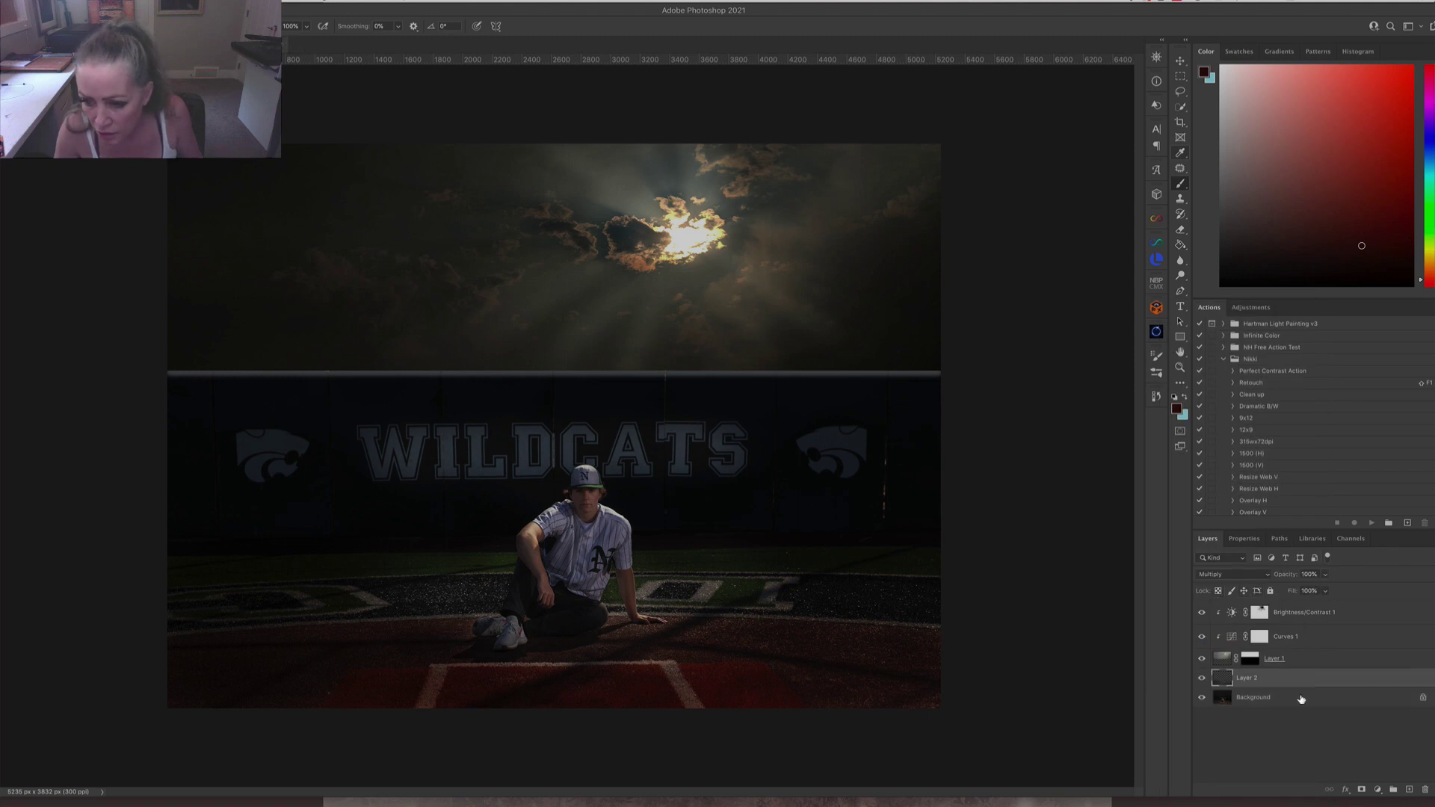
shift+click(1306, 699)
right_click(1305, 699)
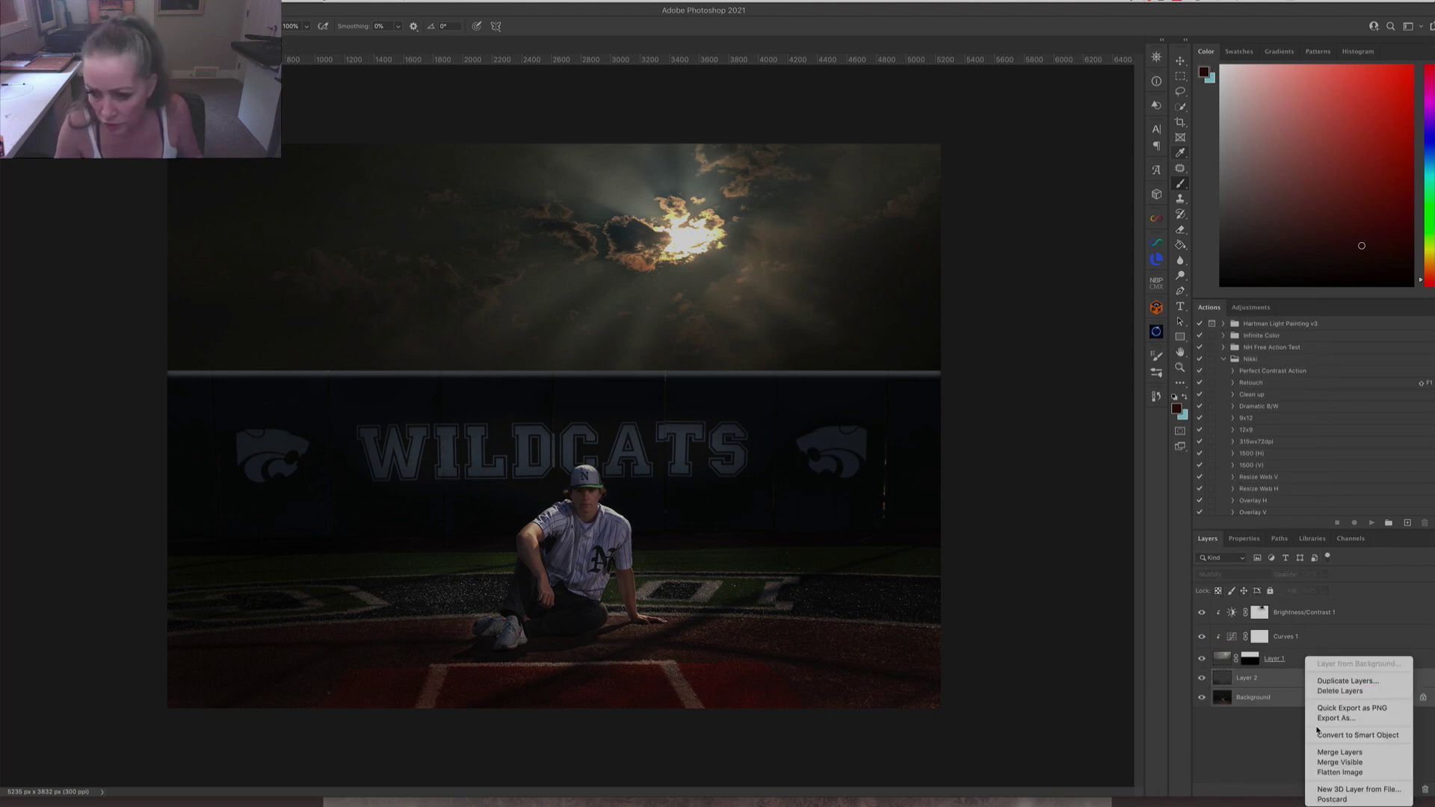
click(1318, 753)
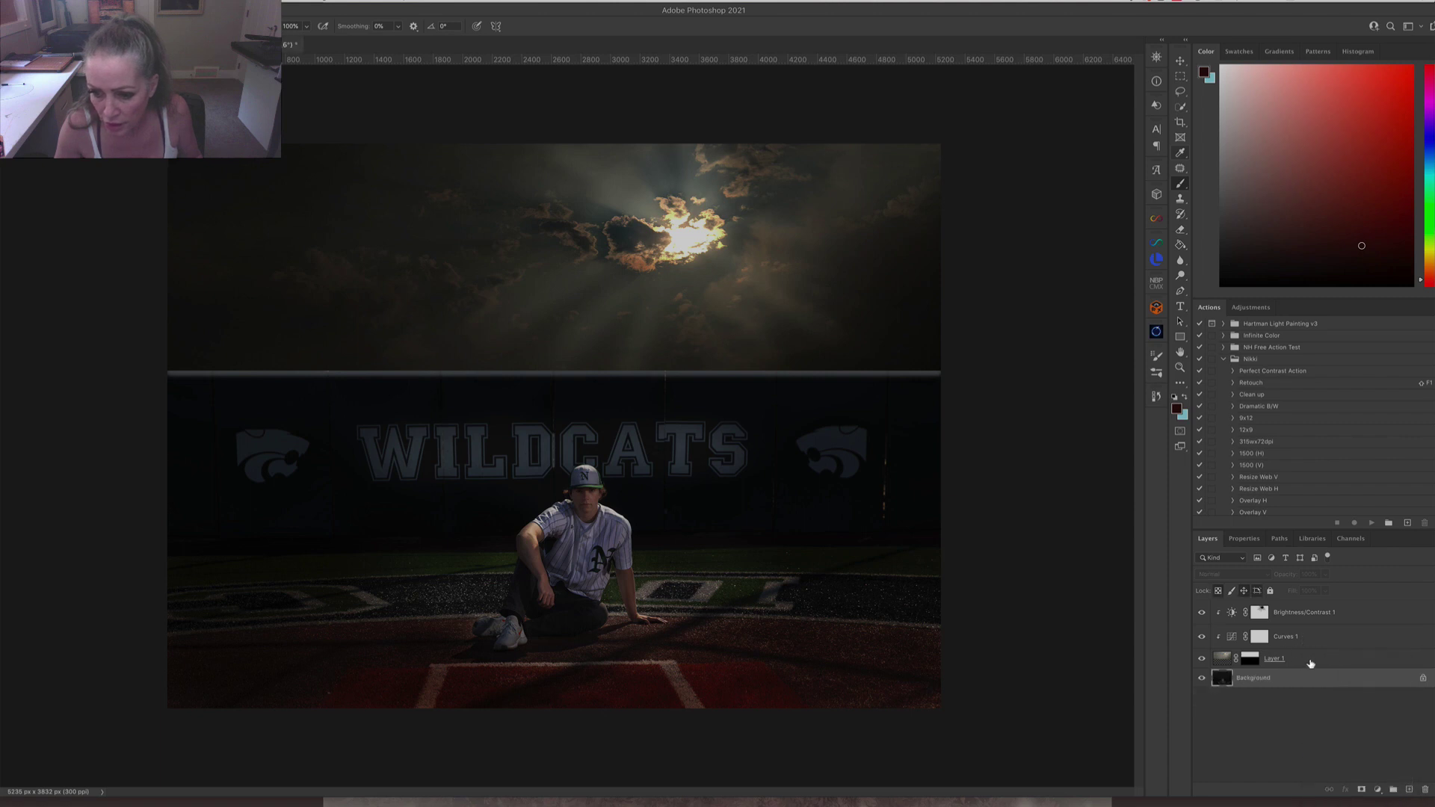
Merge Layer 1 with its Curves 1 and Brightness/Contrast 1 adjustments into a single layer and rename it sky.
click(1310, 659)
super+click(1350, 618)
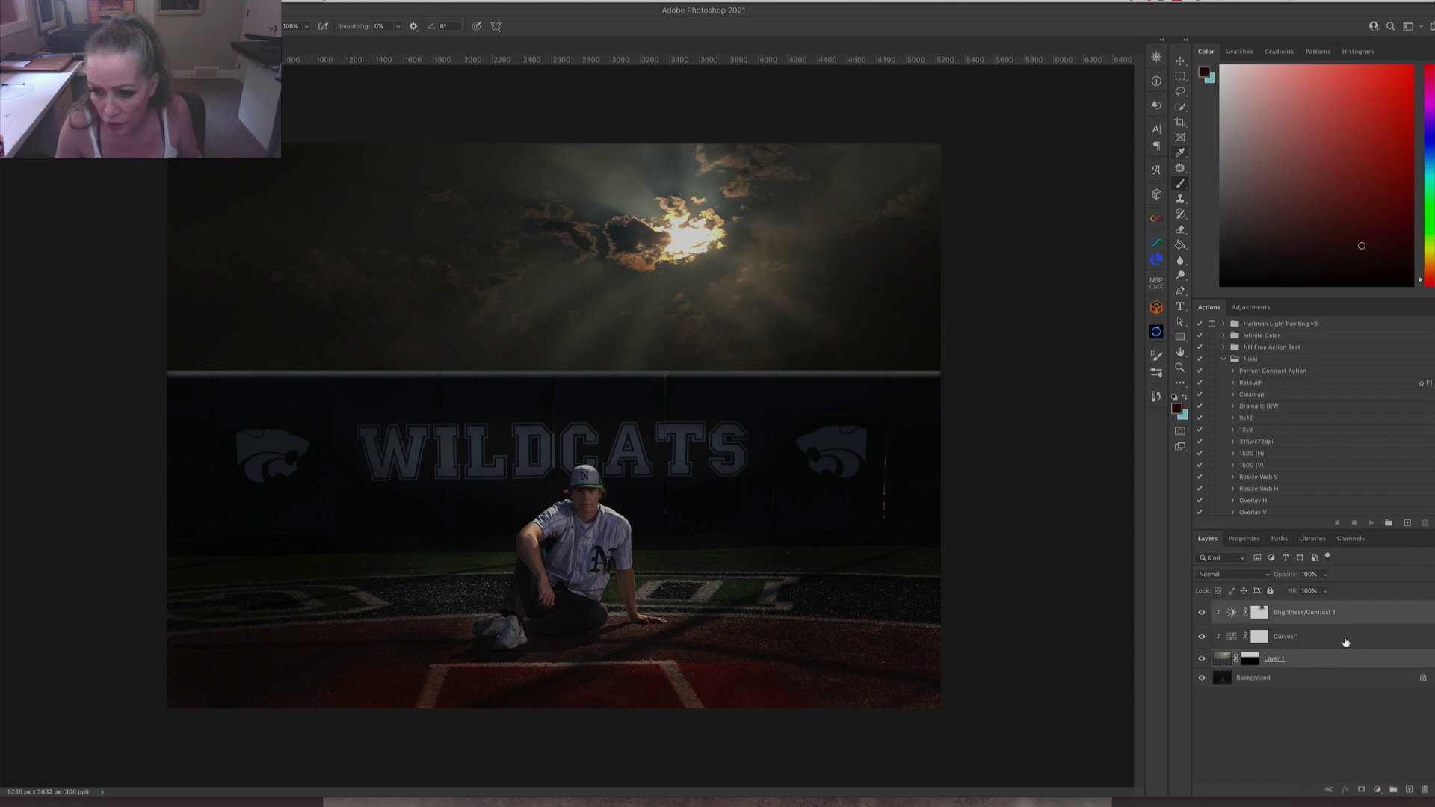
super+click(1328, 644)
right_click(1324, 644)
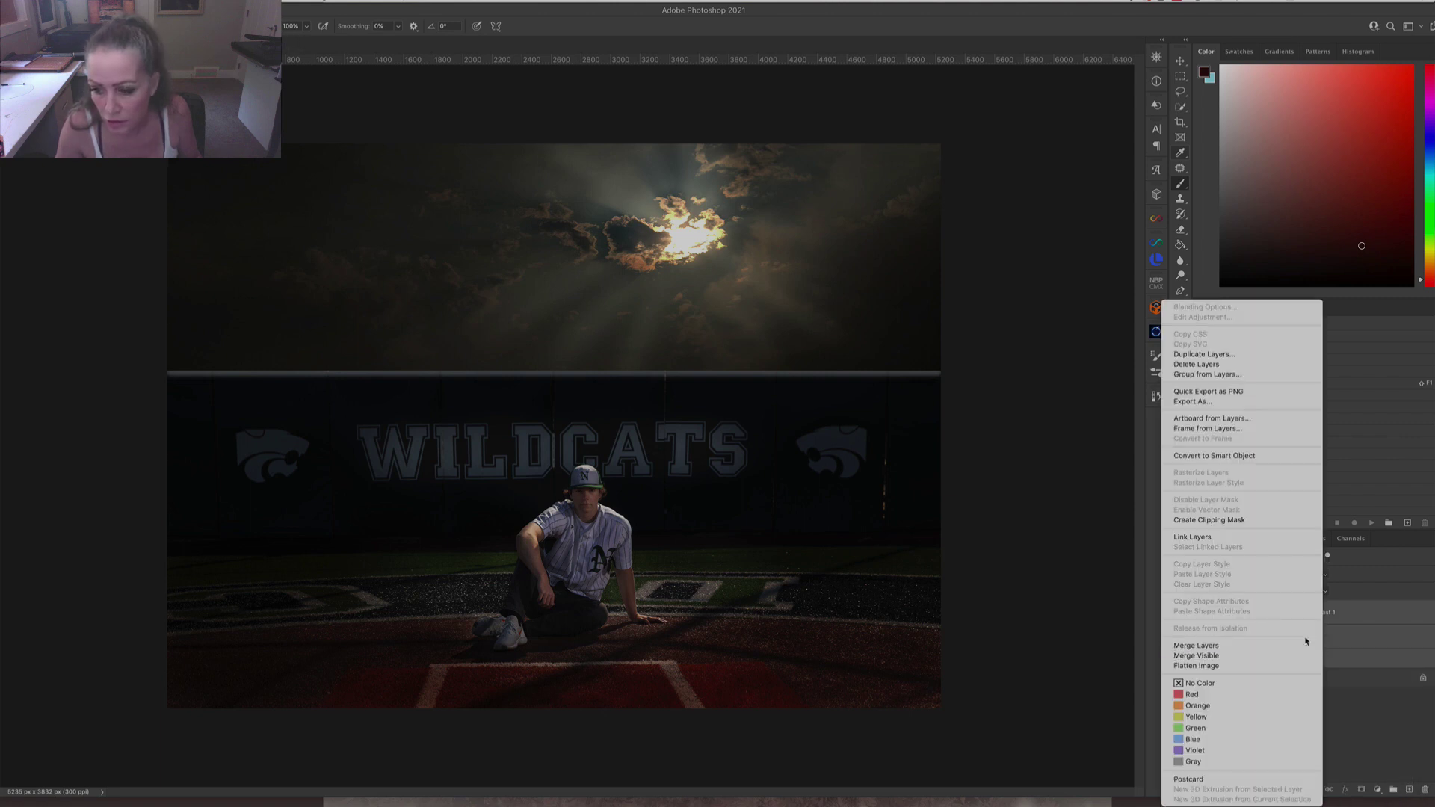
click(1304, 642)
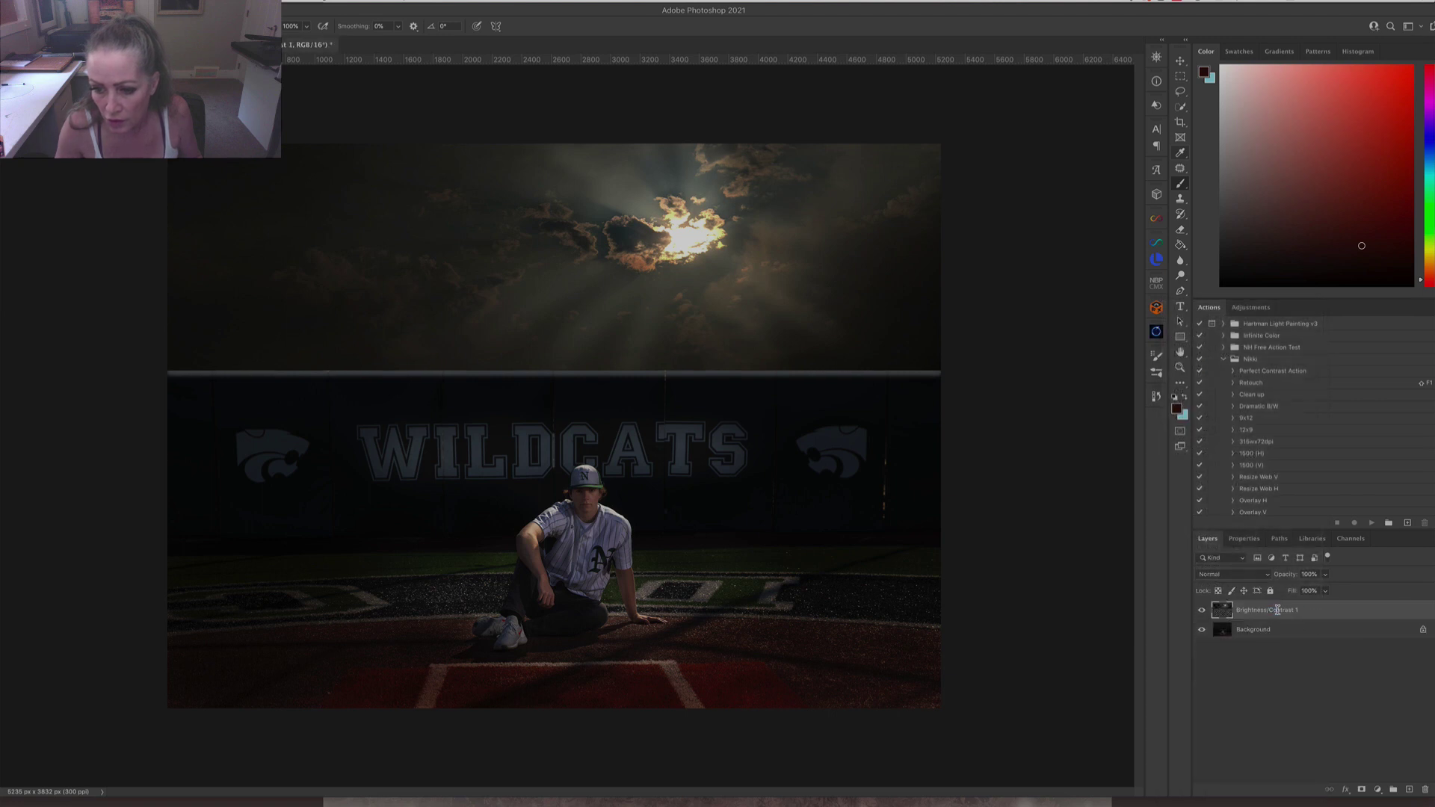
double_click(1278, 610)
text(sky)
key(Return)
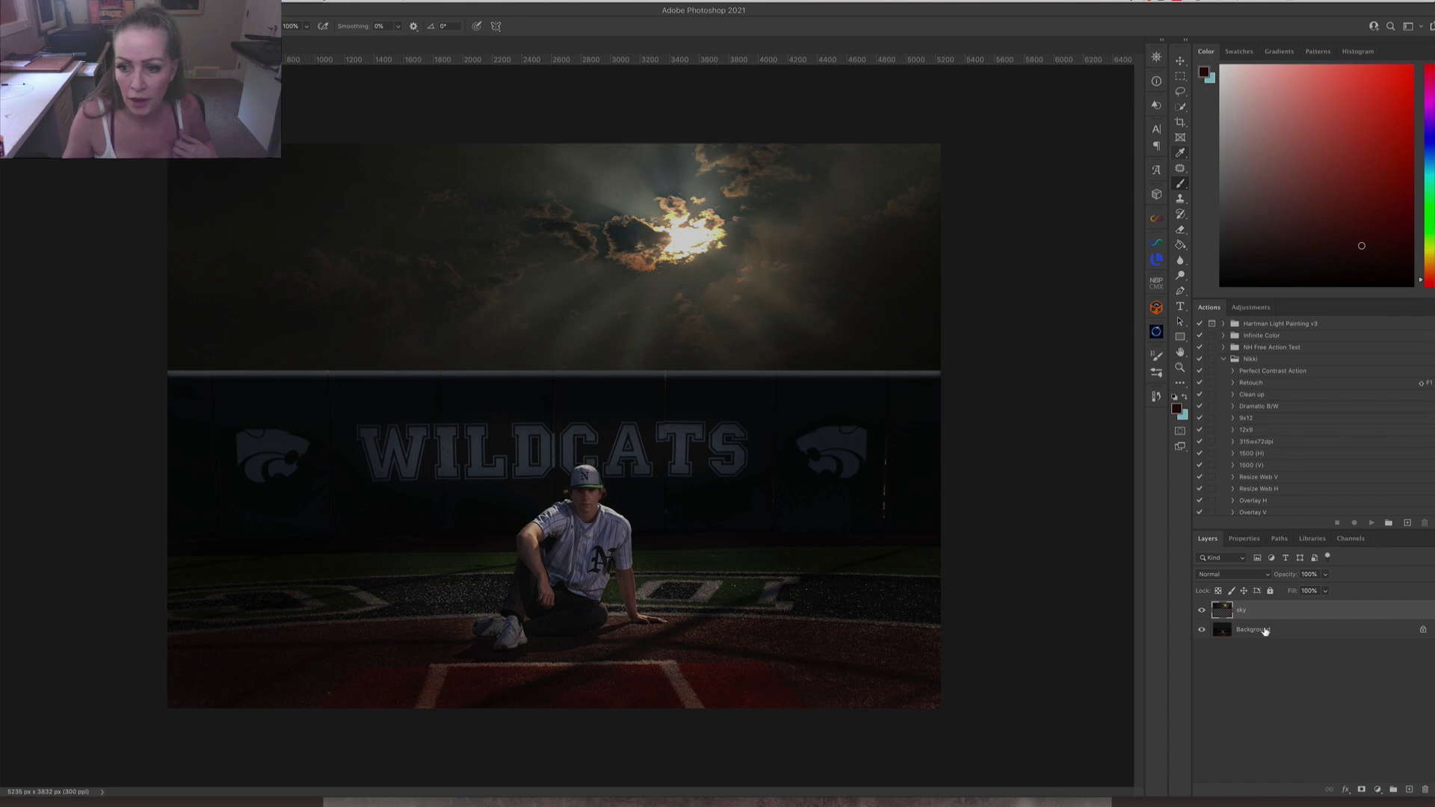
Browse the images in My Library for a lit baseball field to add to the portrait.
click(1312, 538)
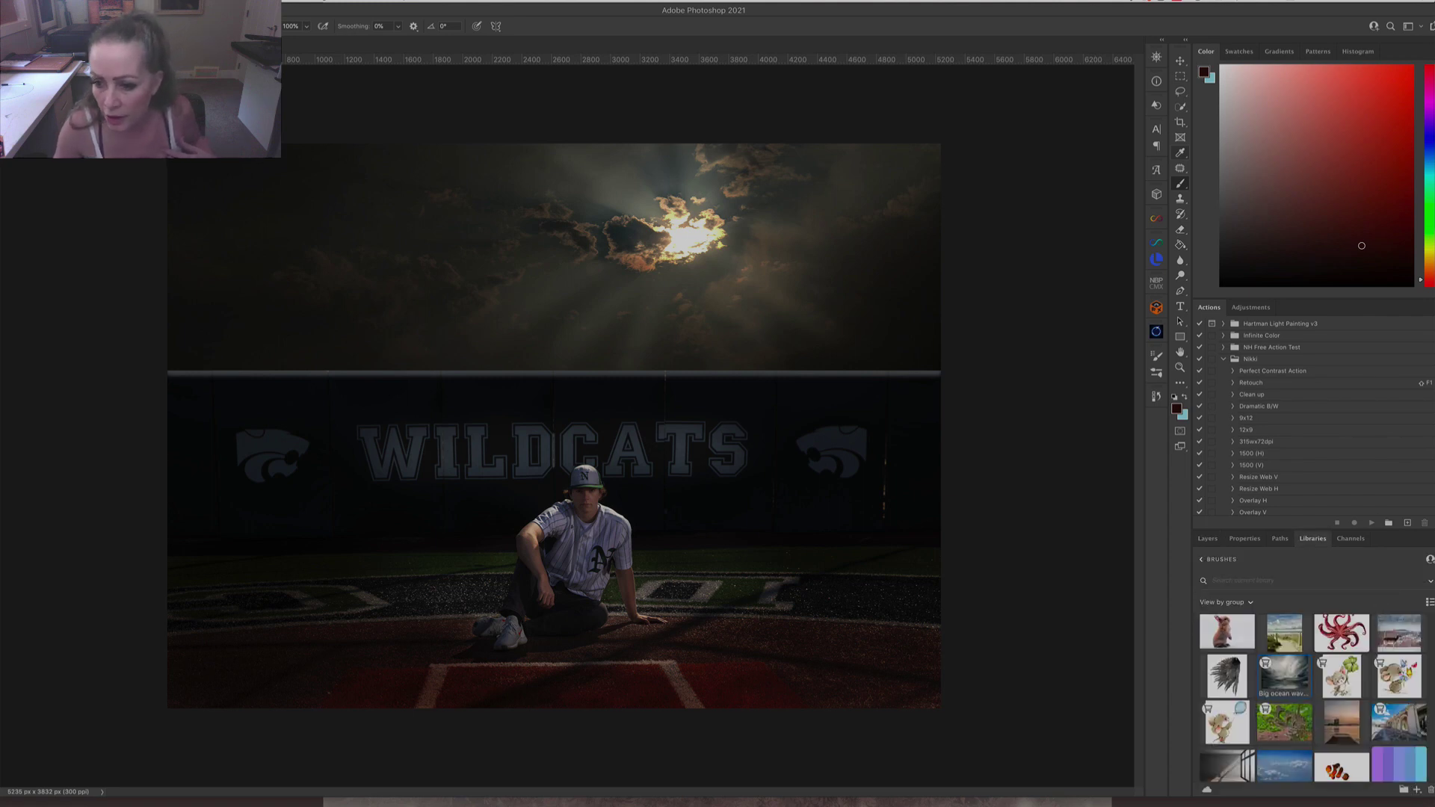
click(1202, 560)
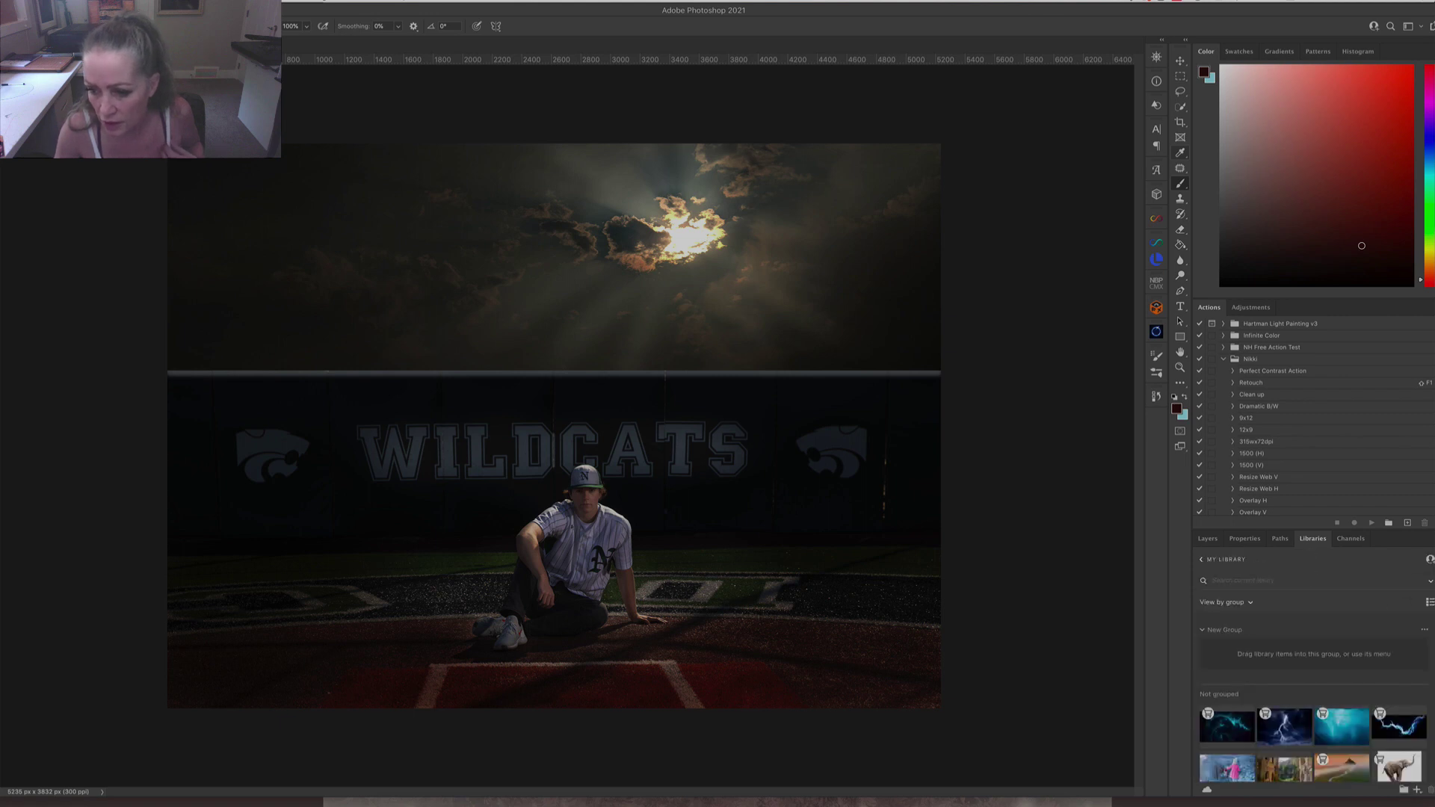
scroll(1313, 695, down, 3)
scroll(1313, 699, down, 8)
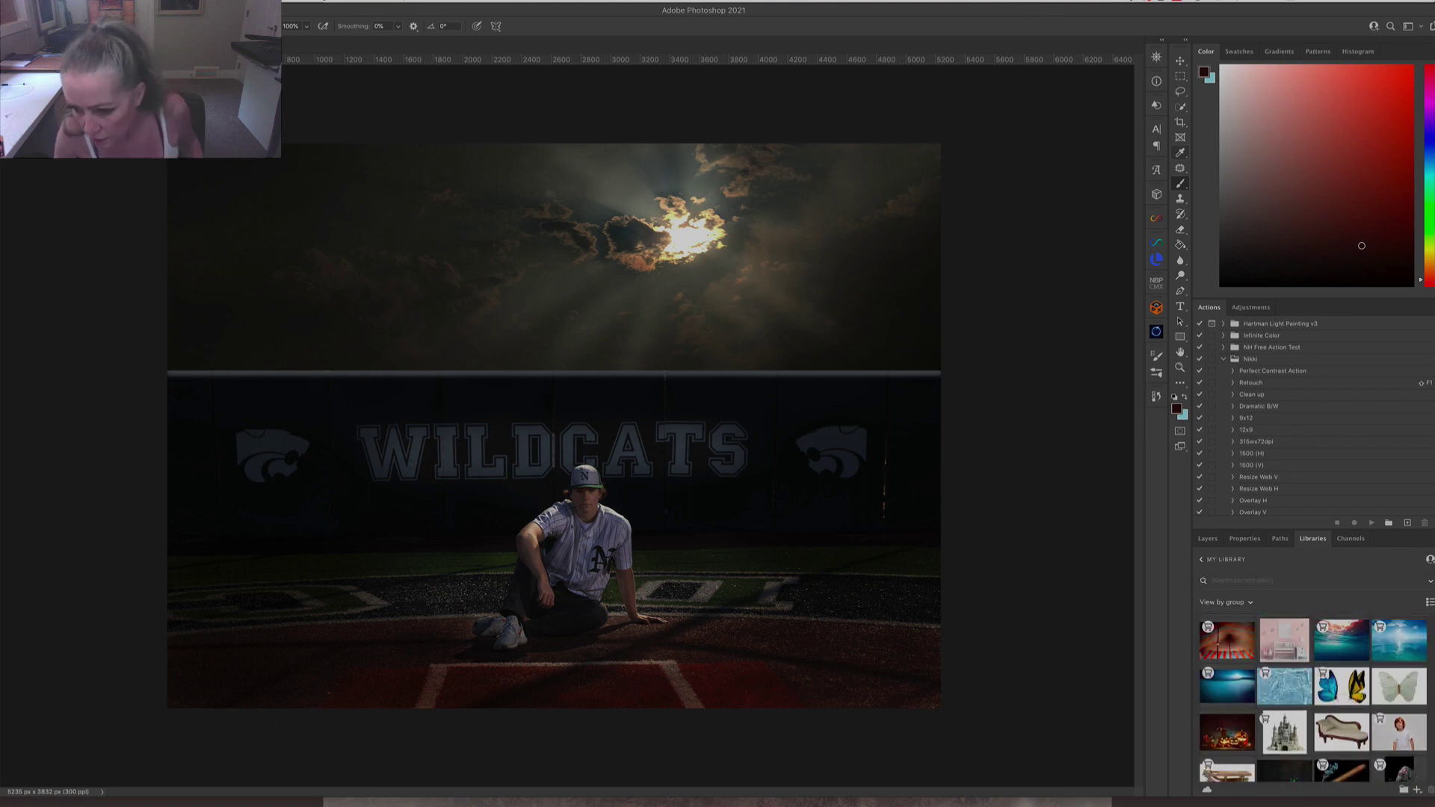
scroll(1314, 699, down, 5)
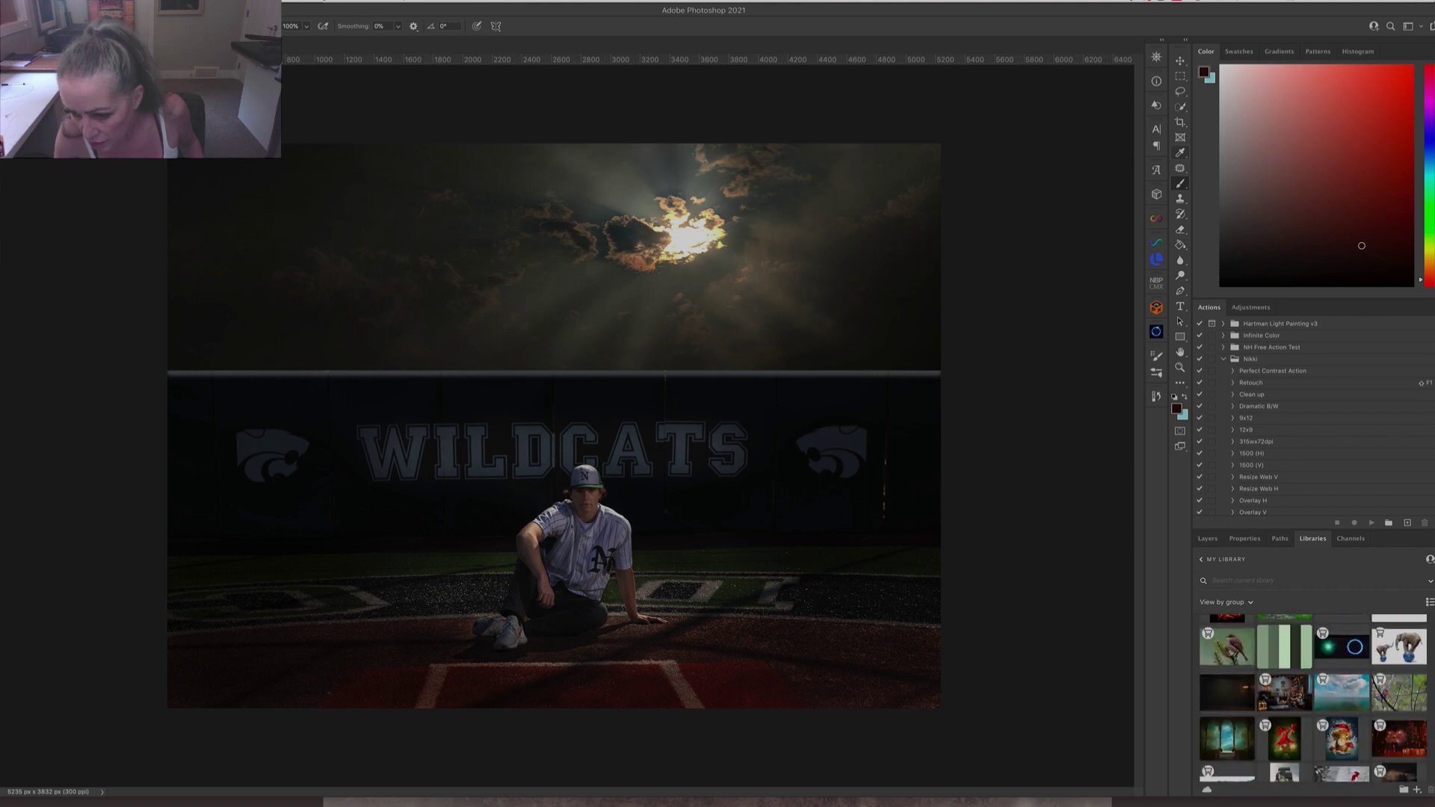
scroll(1313, 699, down, 10)
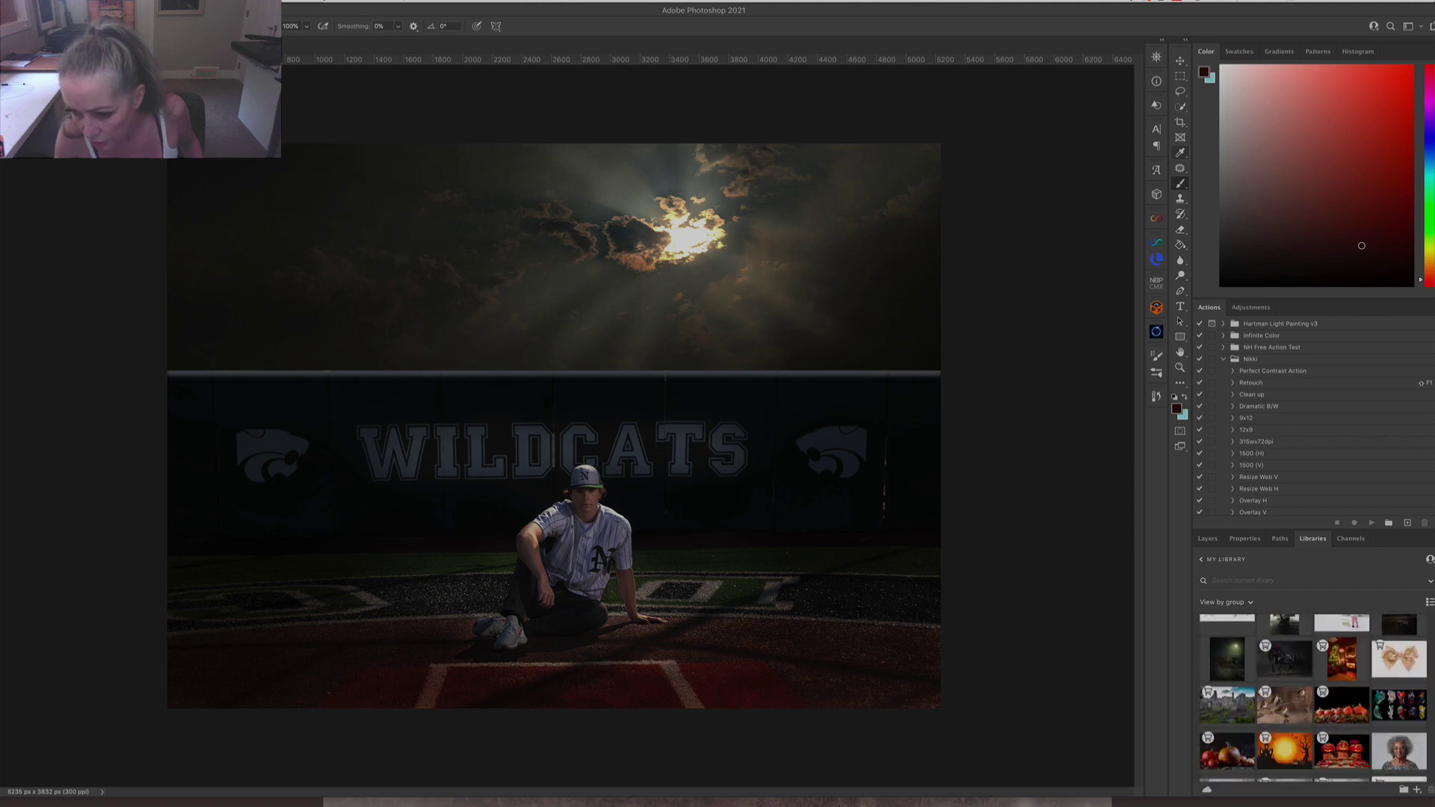
scroll(1314, 699, down, 10)
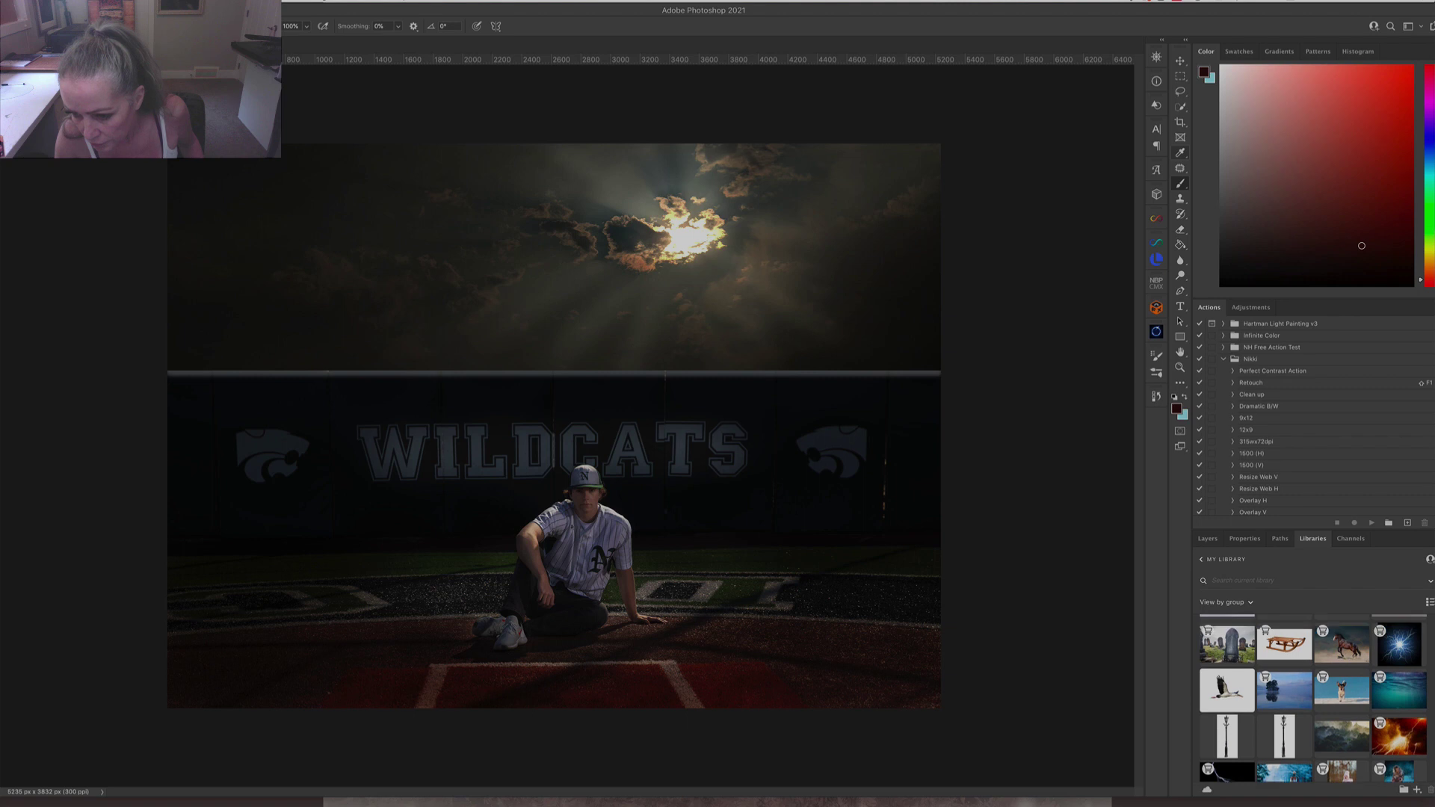
scroll(1314, 699, down, 5)
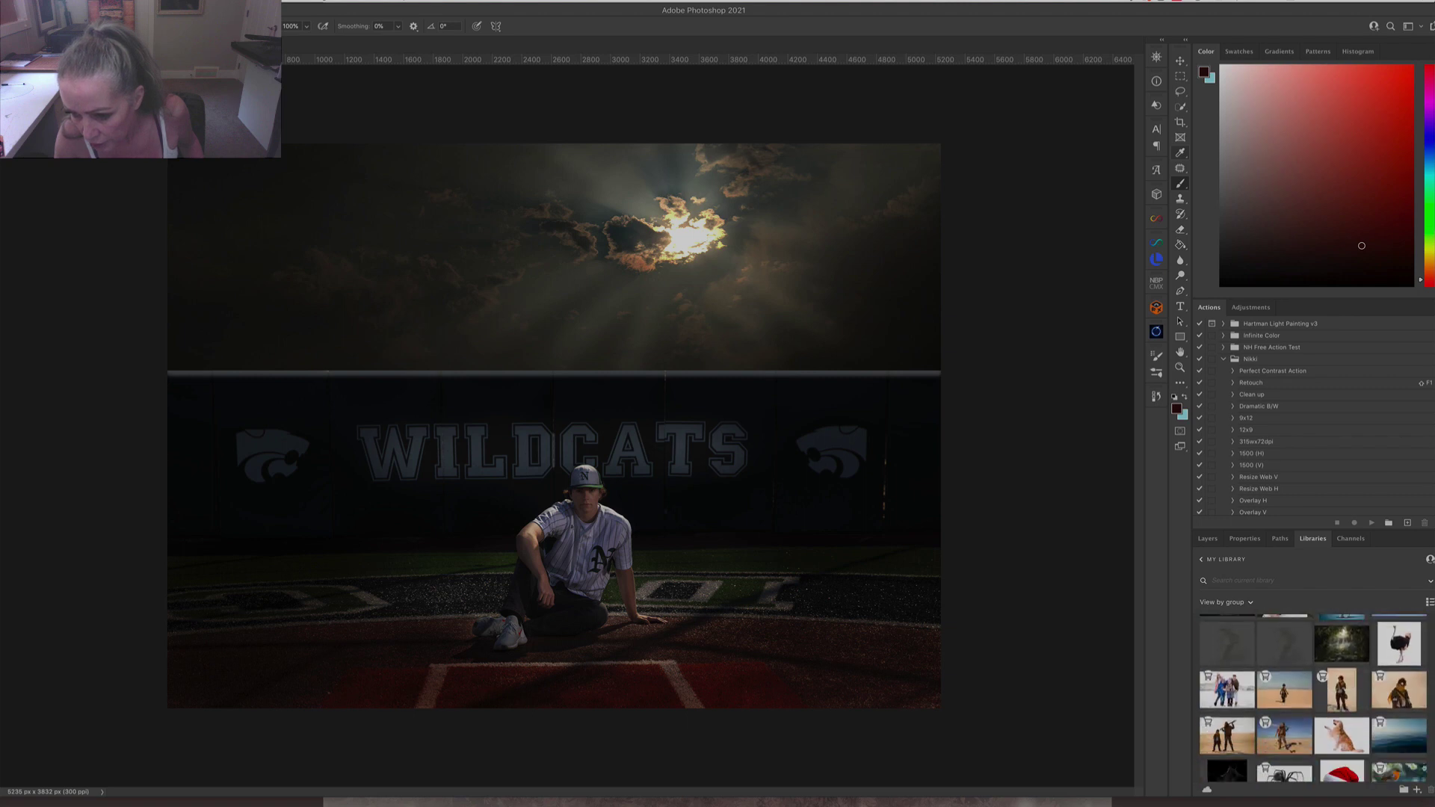
scroll(1314, 699, down, 10)
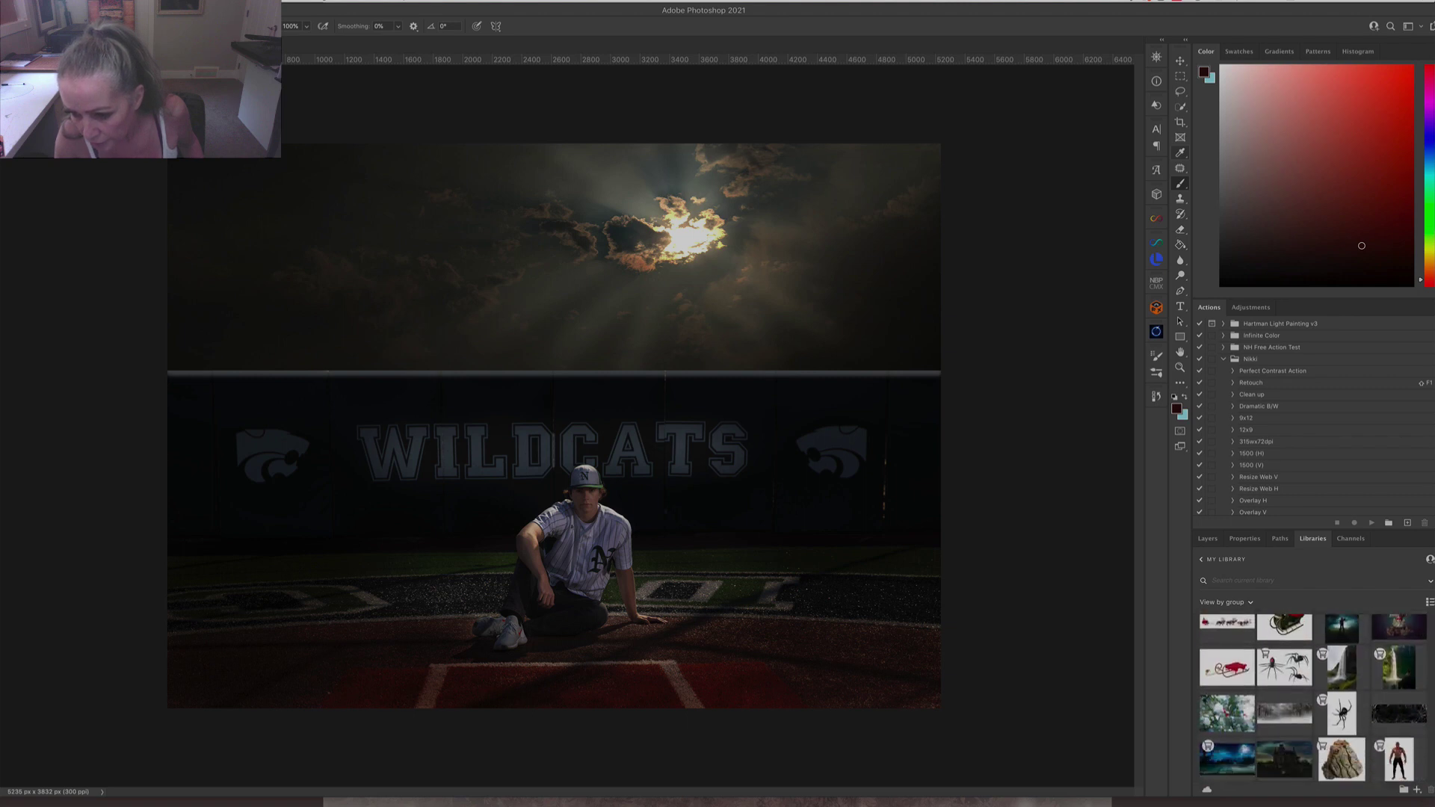
scroll(1313, 699, down, 5)
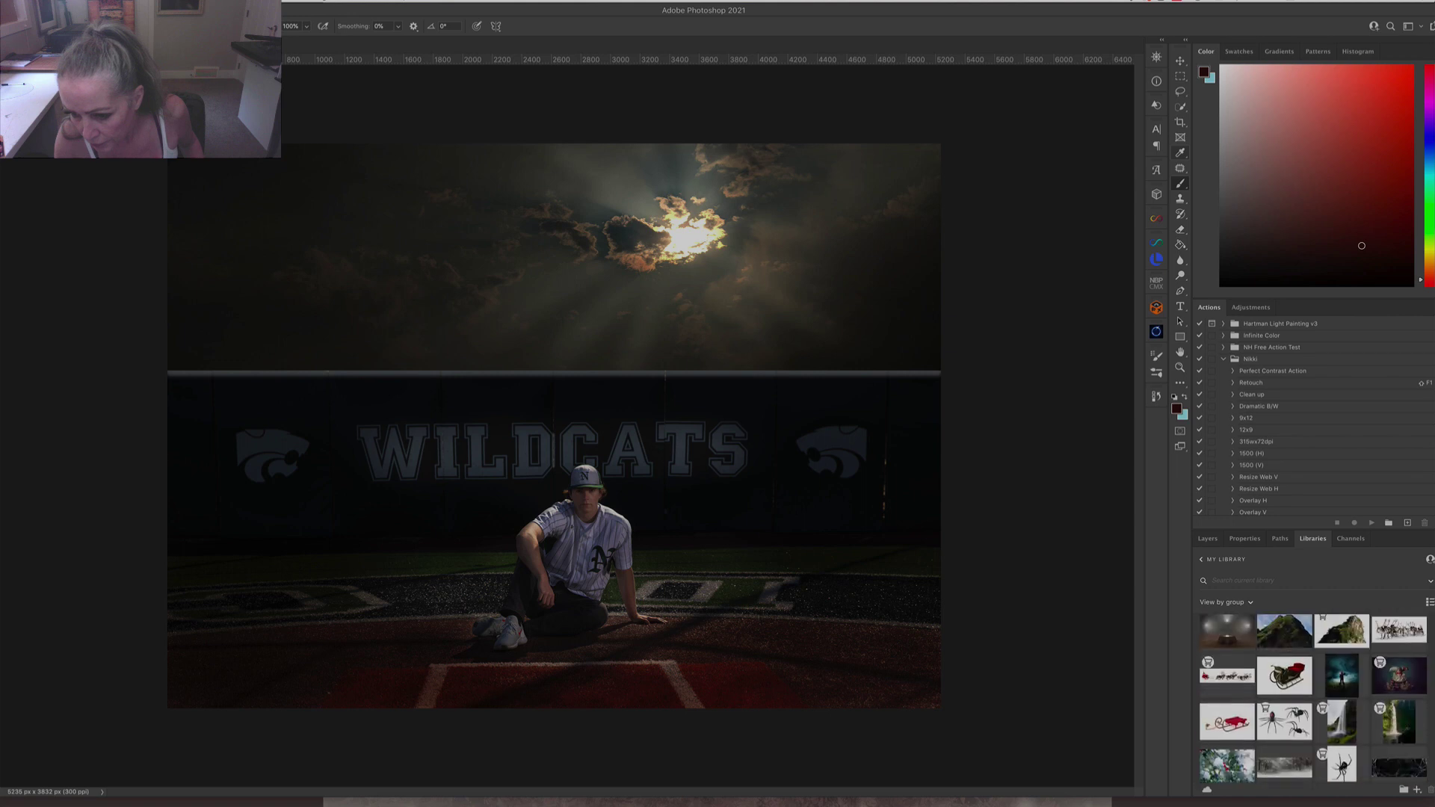
scroll(1314, 699, down, 8)
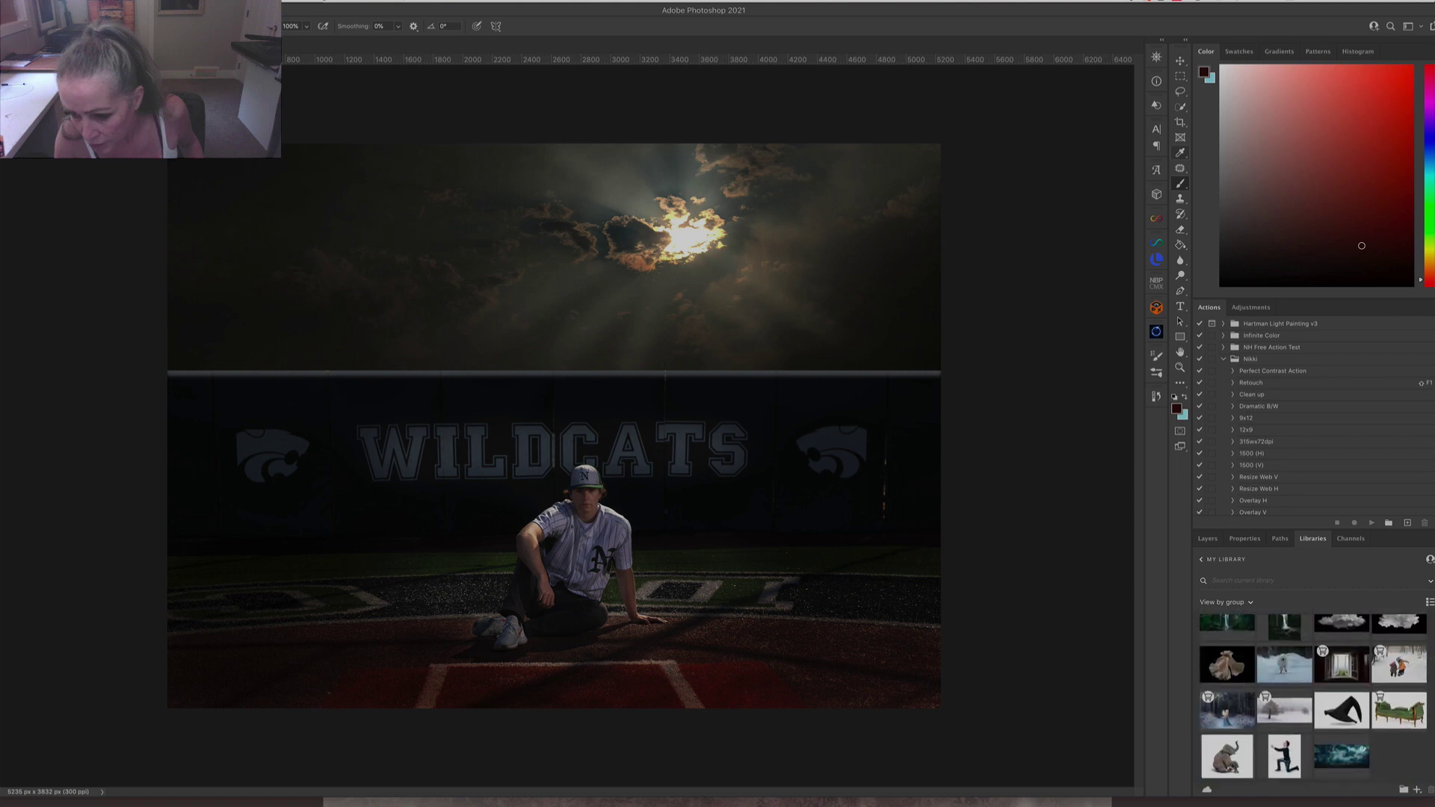
scroll(1314, 699, up, 8)
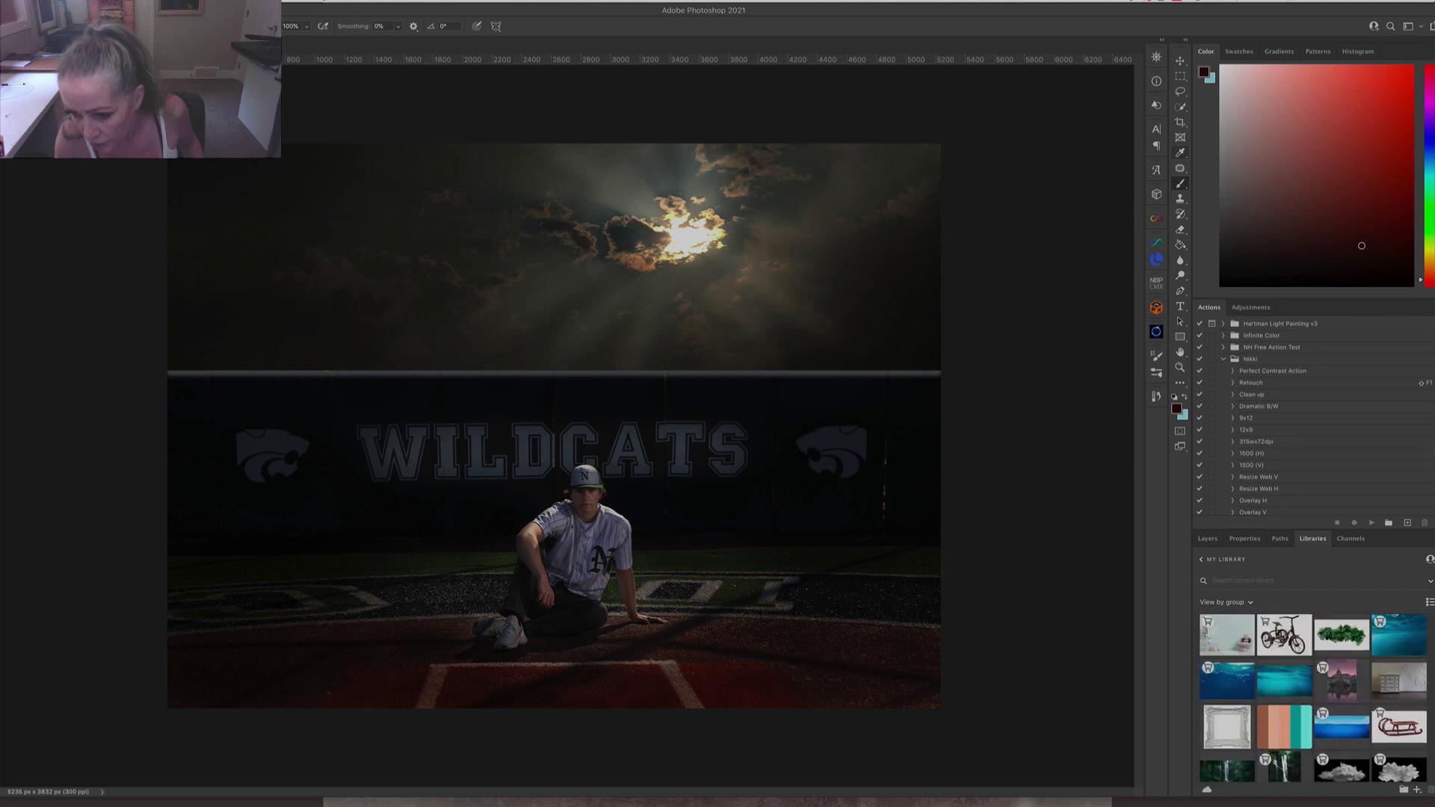
scroll(1314, 699, up, 6)
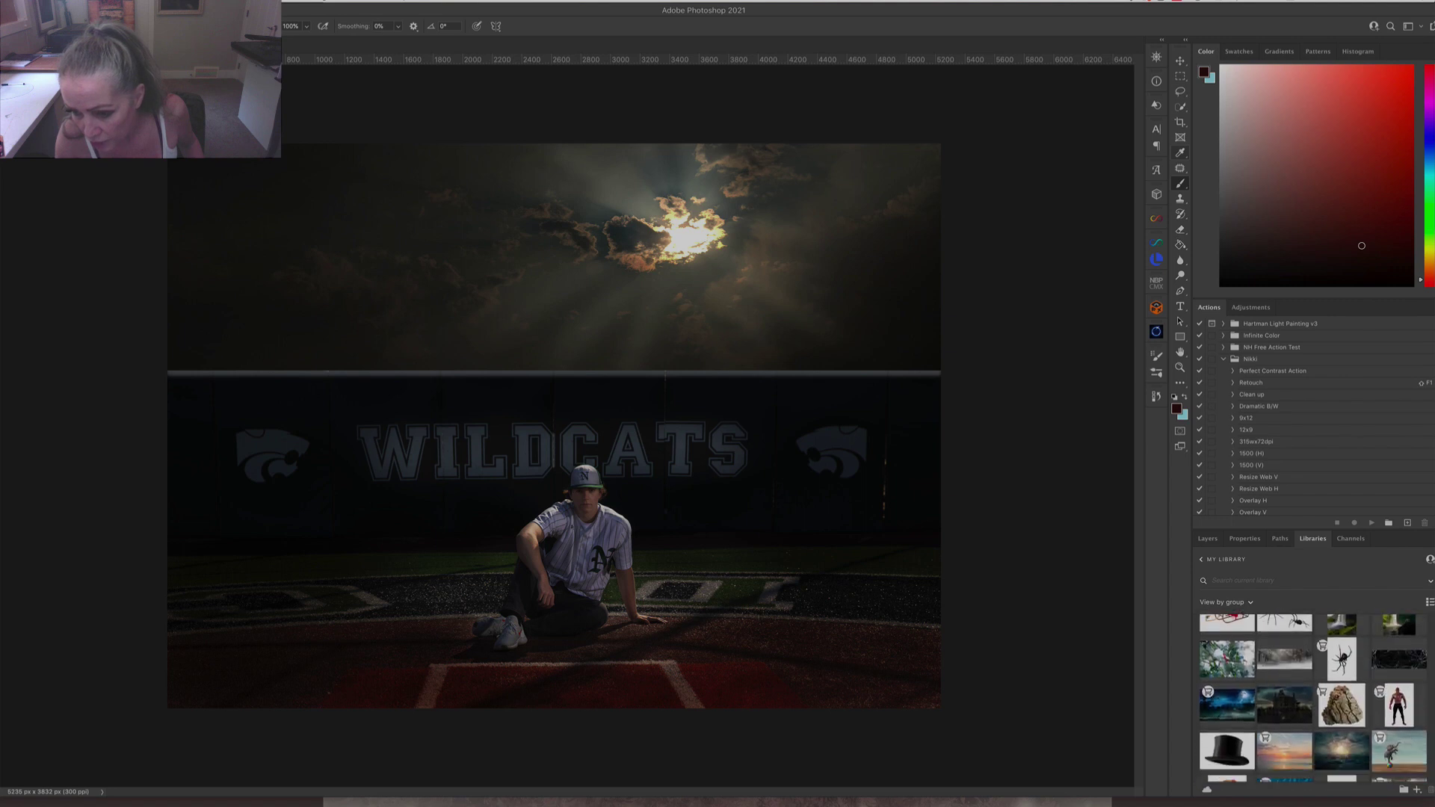
scroll(1313, 699, up, 5)
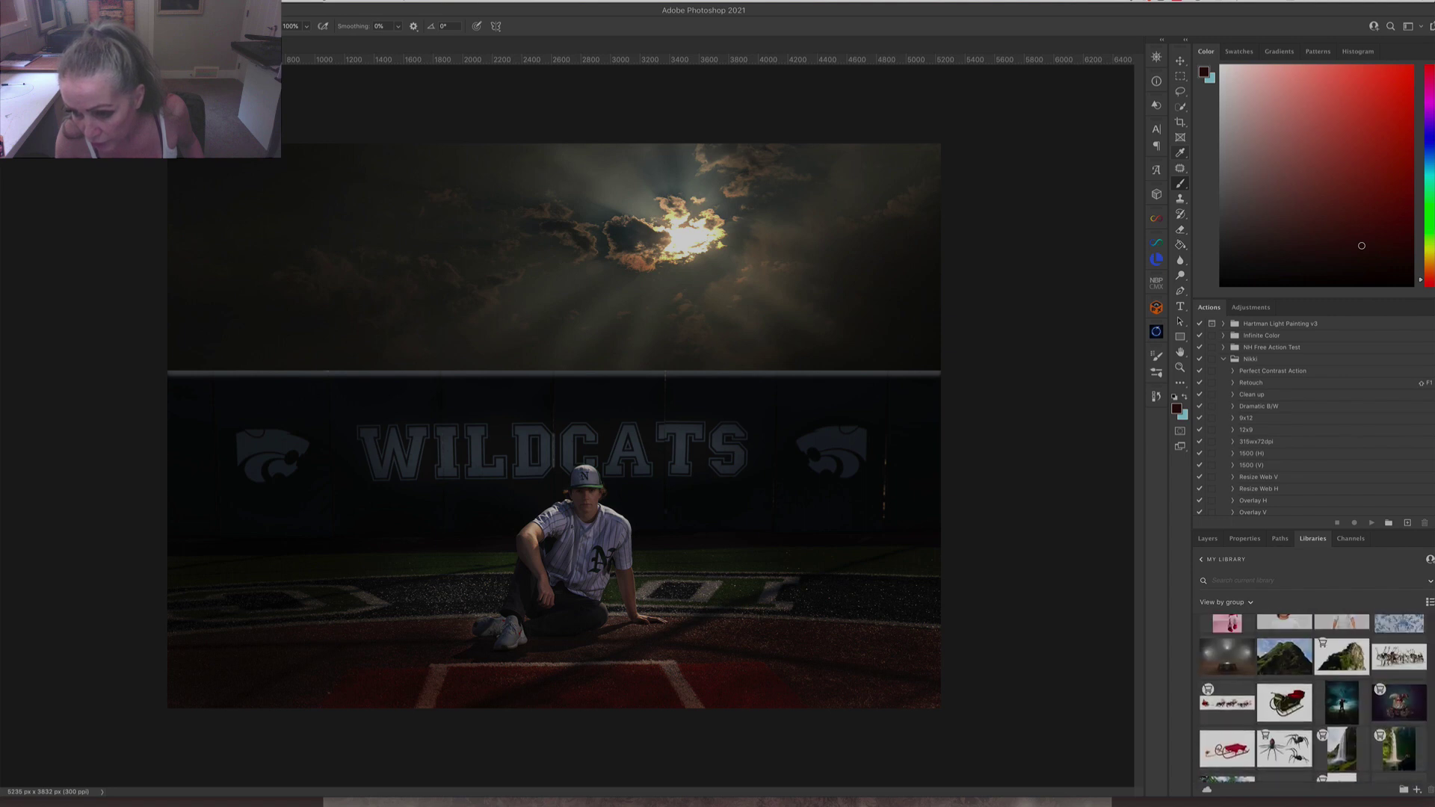
scroll(1313, 699, up, 3)
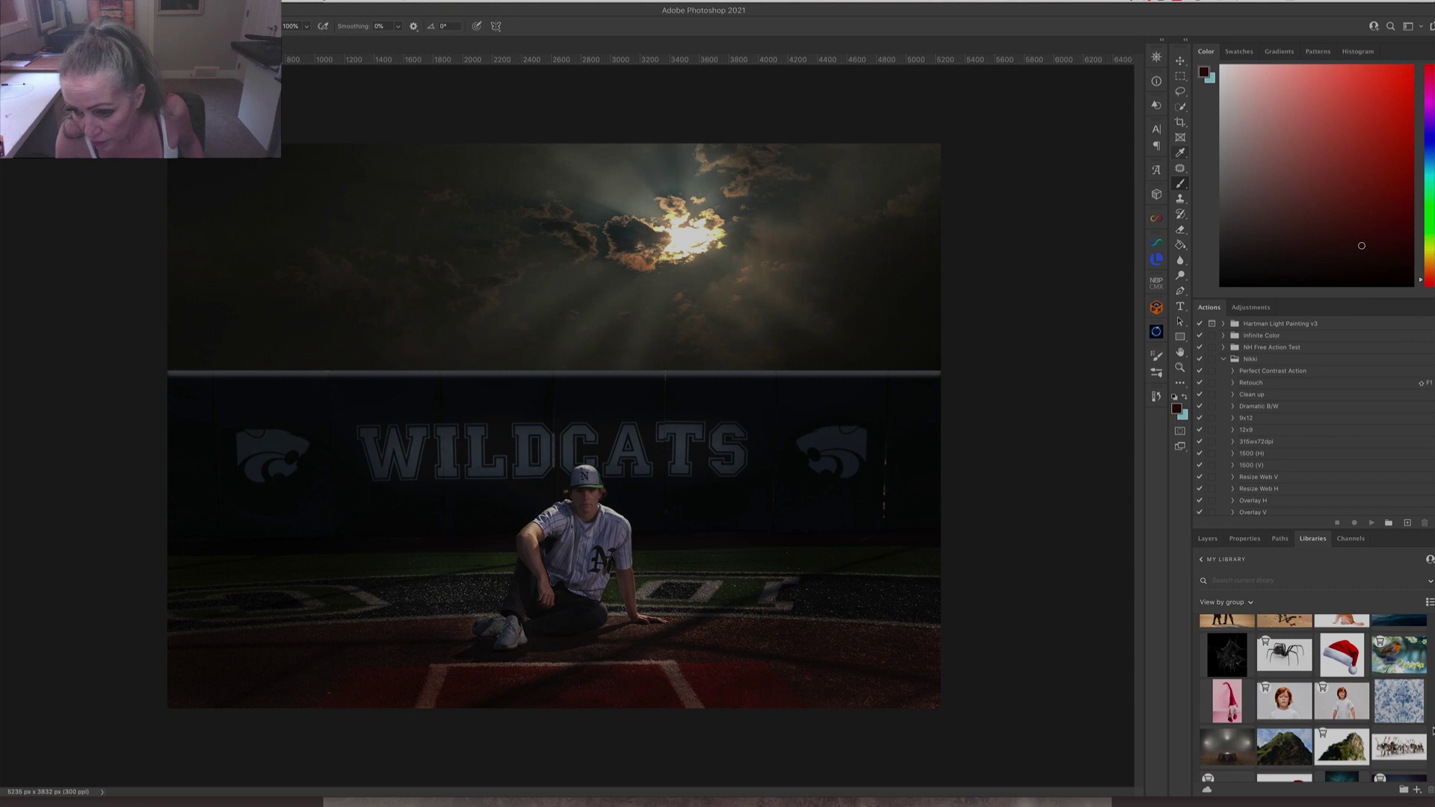
scroll(1314, 699, up, 6)
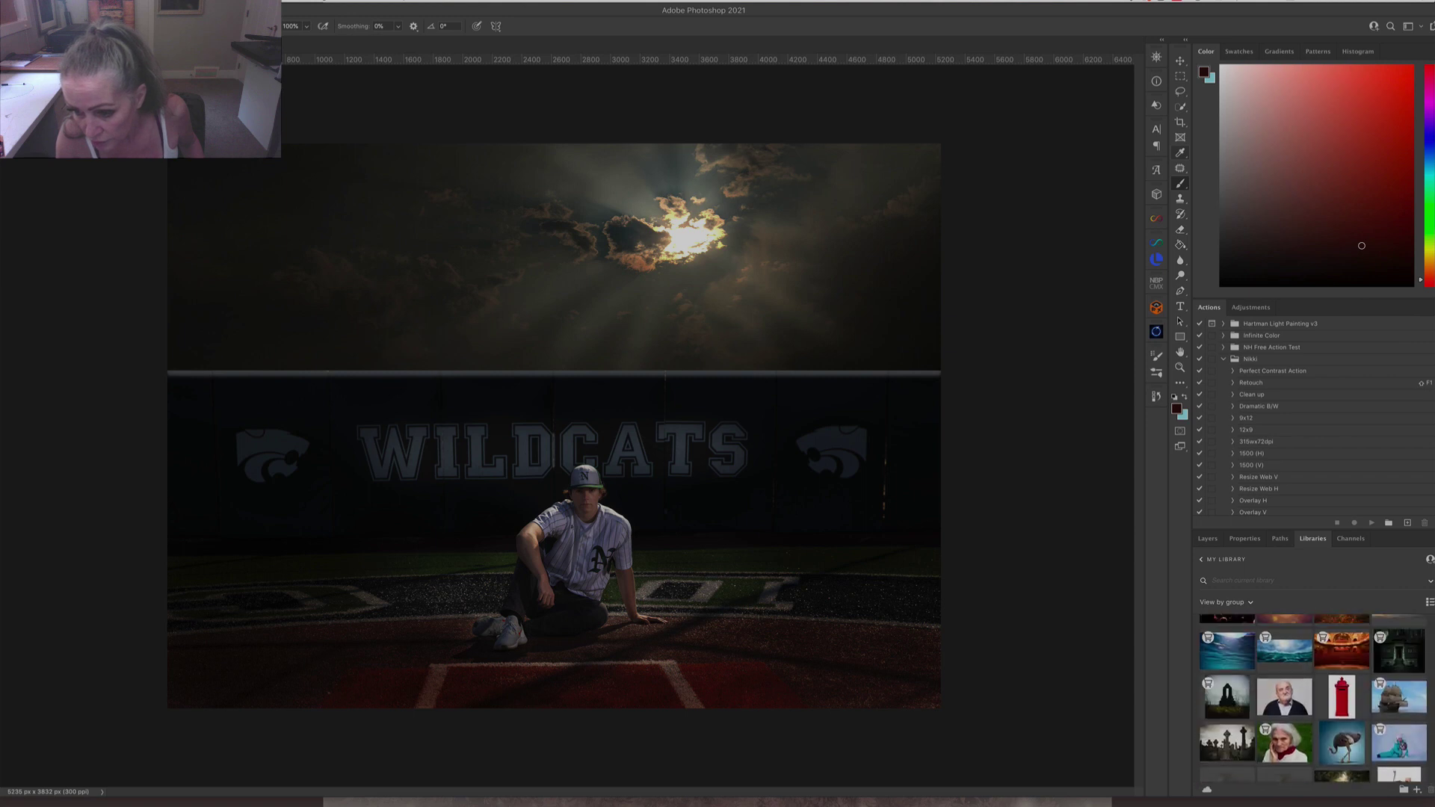
scroll(1314, 699, up, 6)
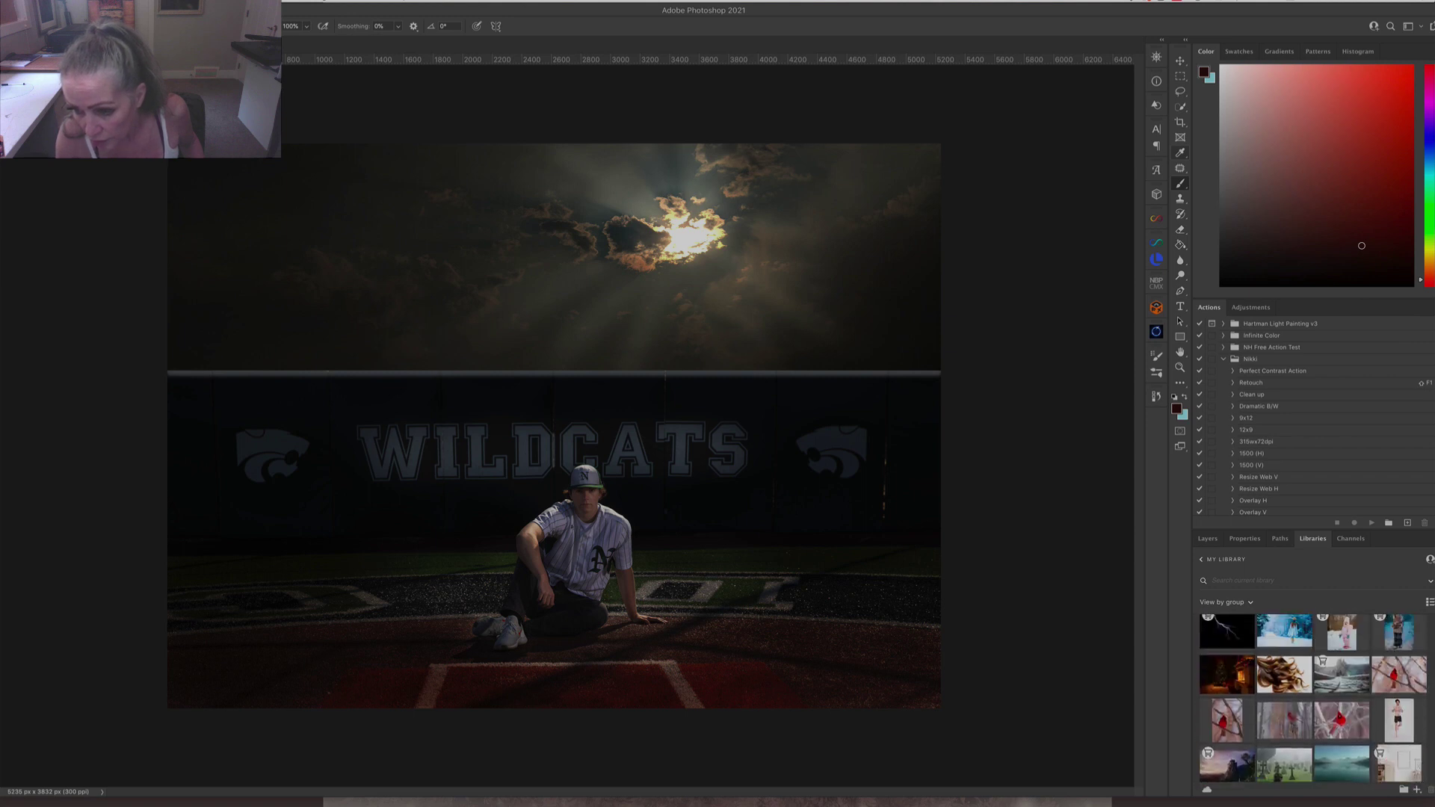
scroll(1352, 676, up, 6)
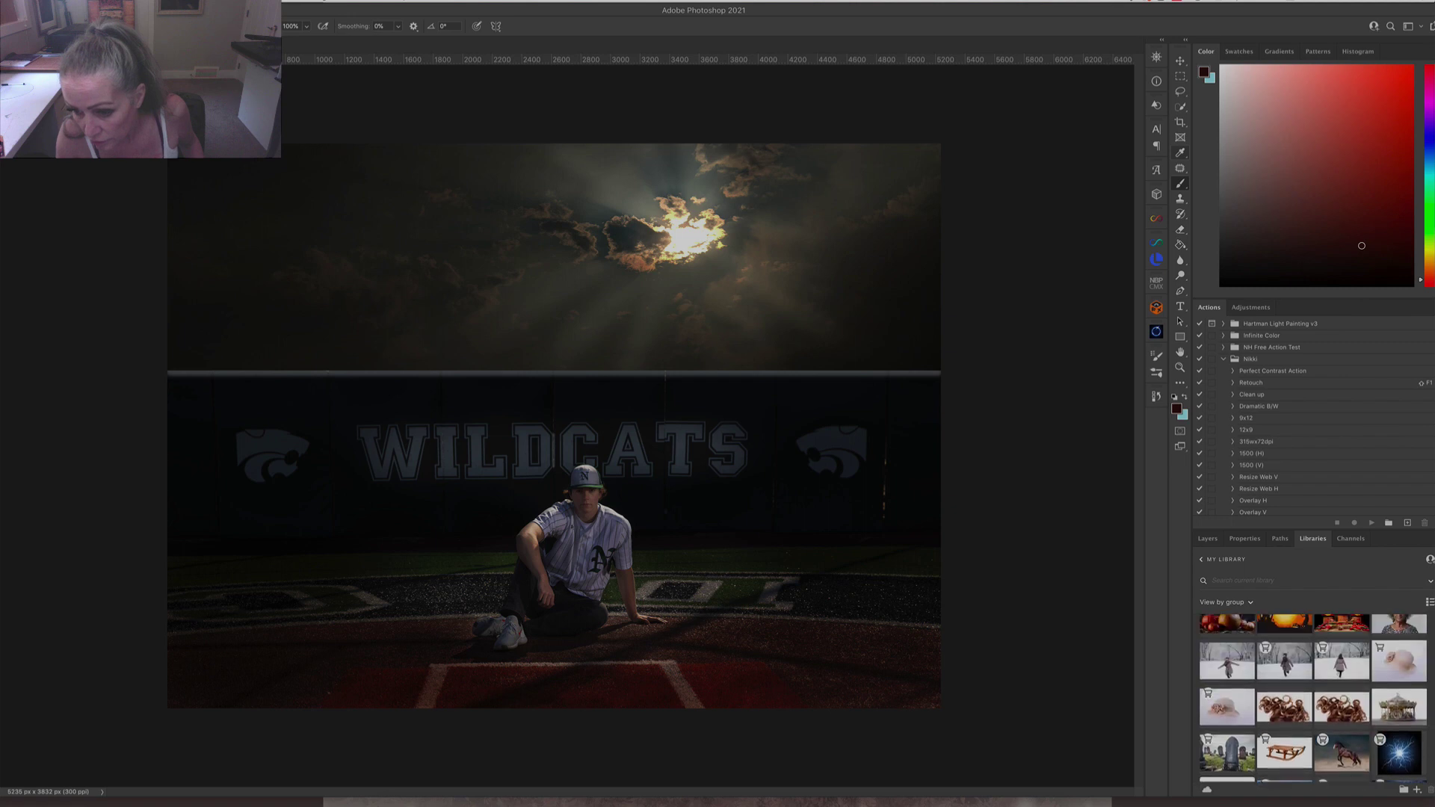
scroll(1352, 676, up, 4)
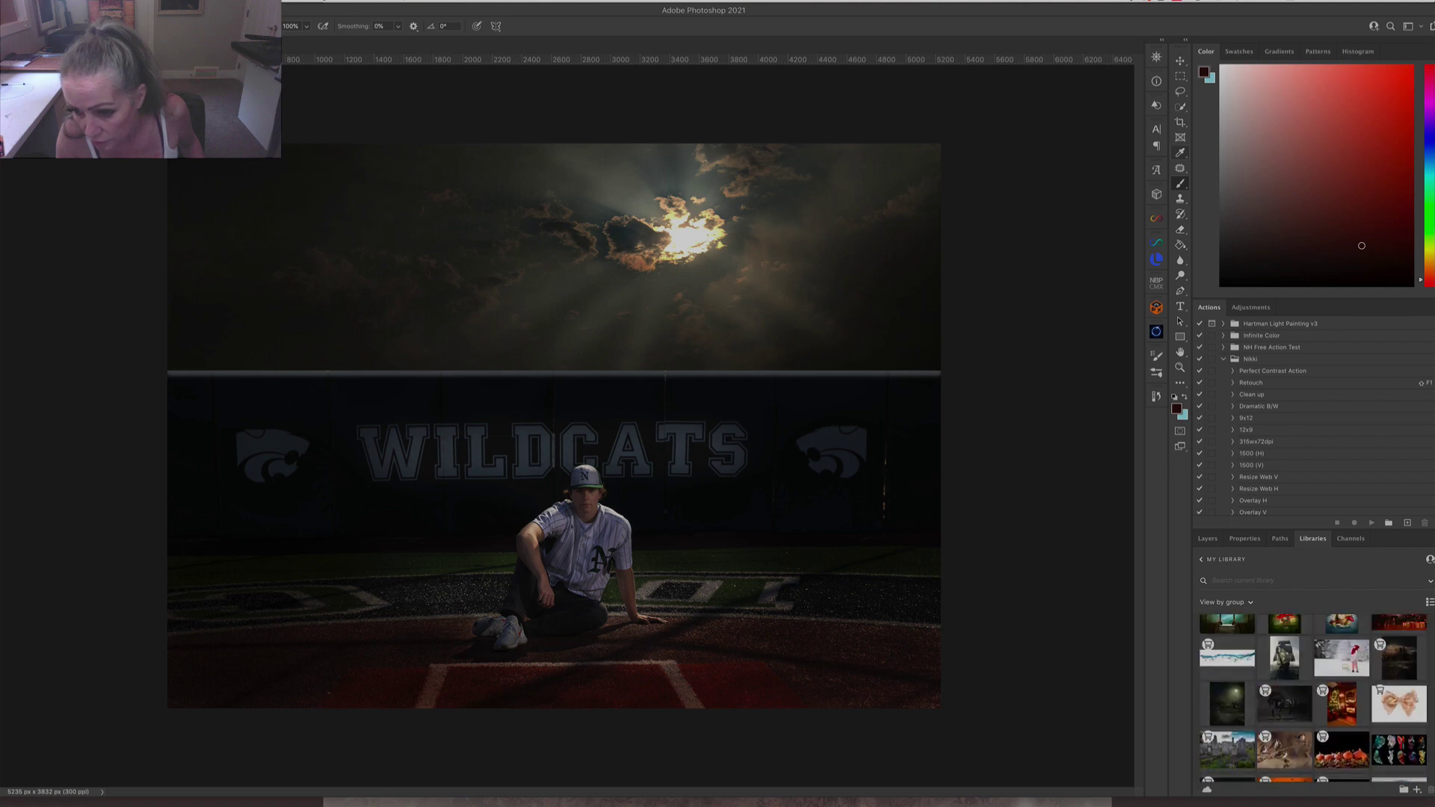
scroll(1314, 699, up, 4)
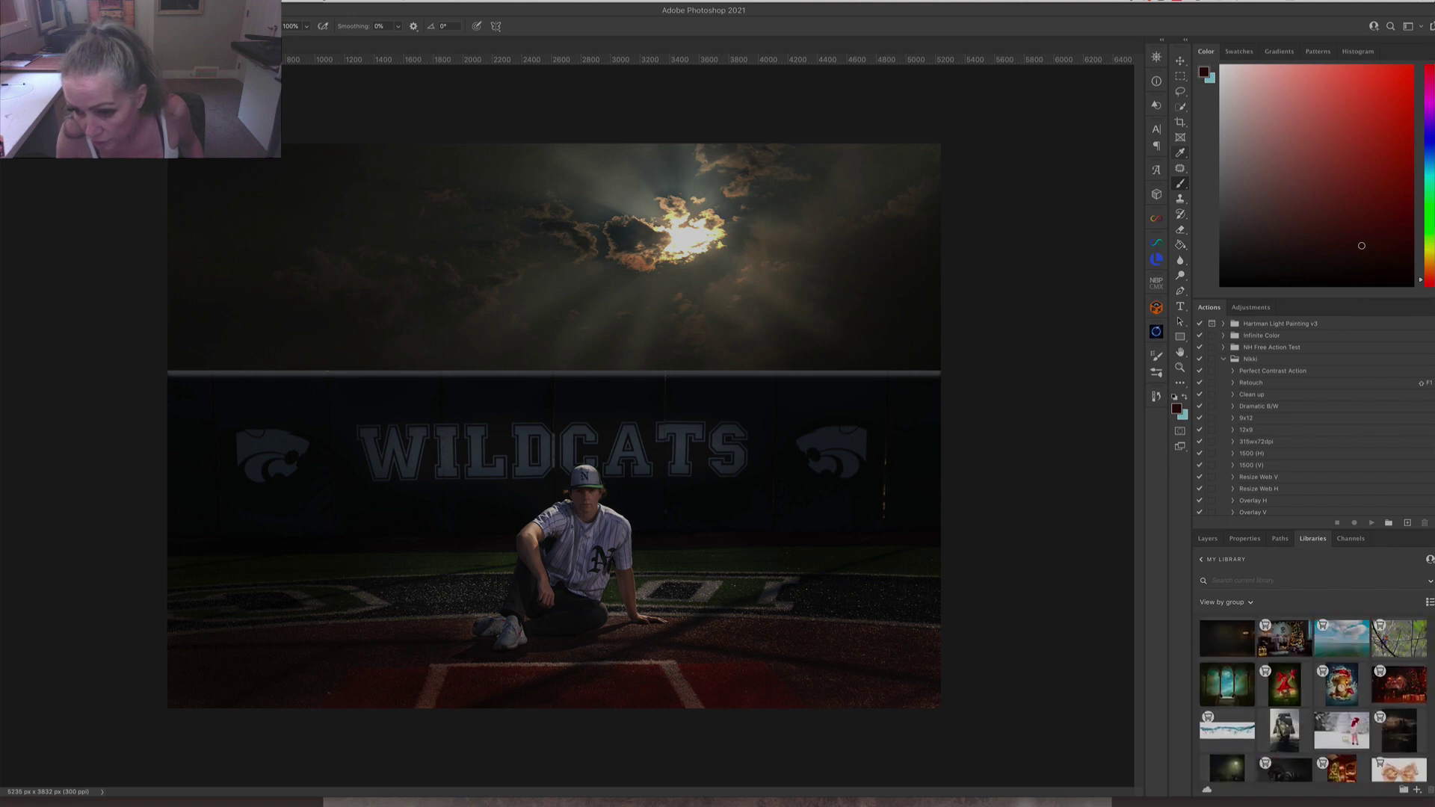
scroll(1314, 699, up, 8)
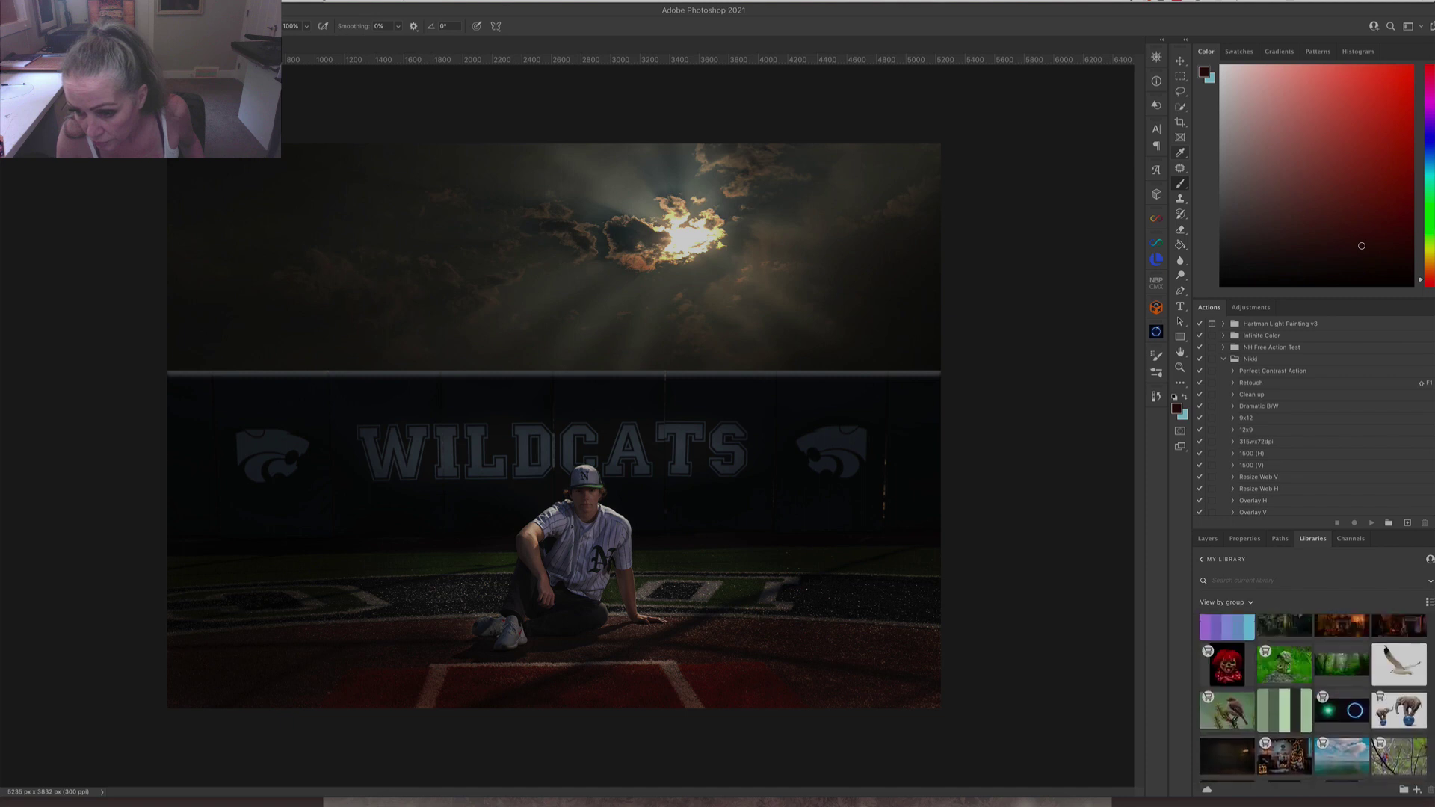
scroll(1314, 699, up, 8)
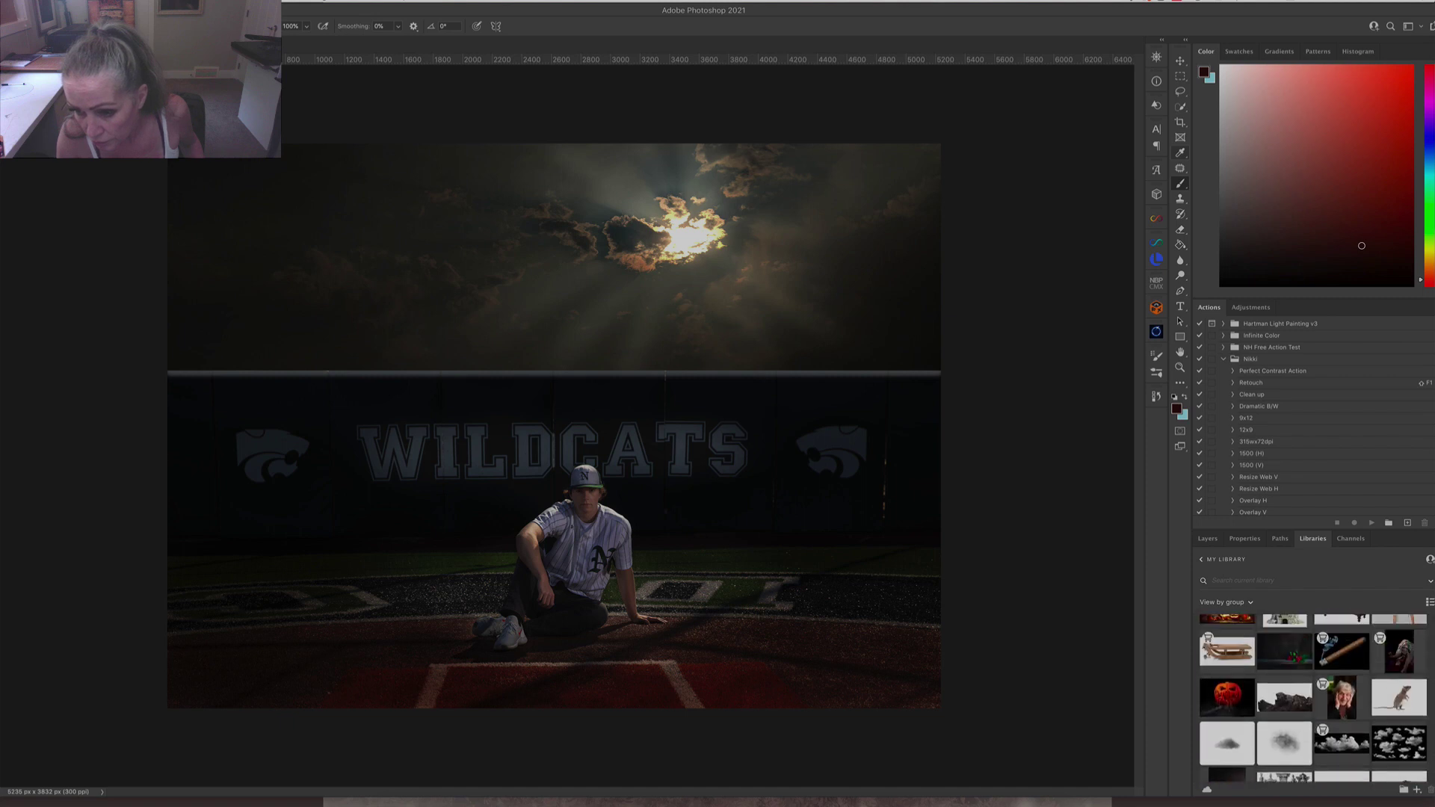
scroll(1313, 699, up, 2)
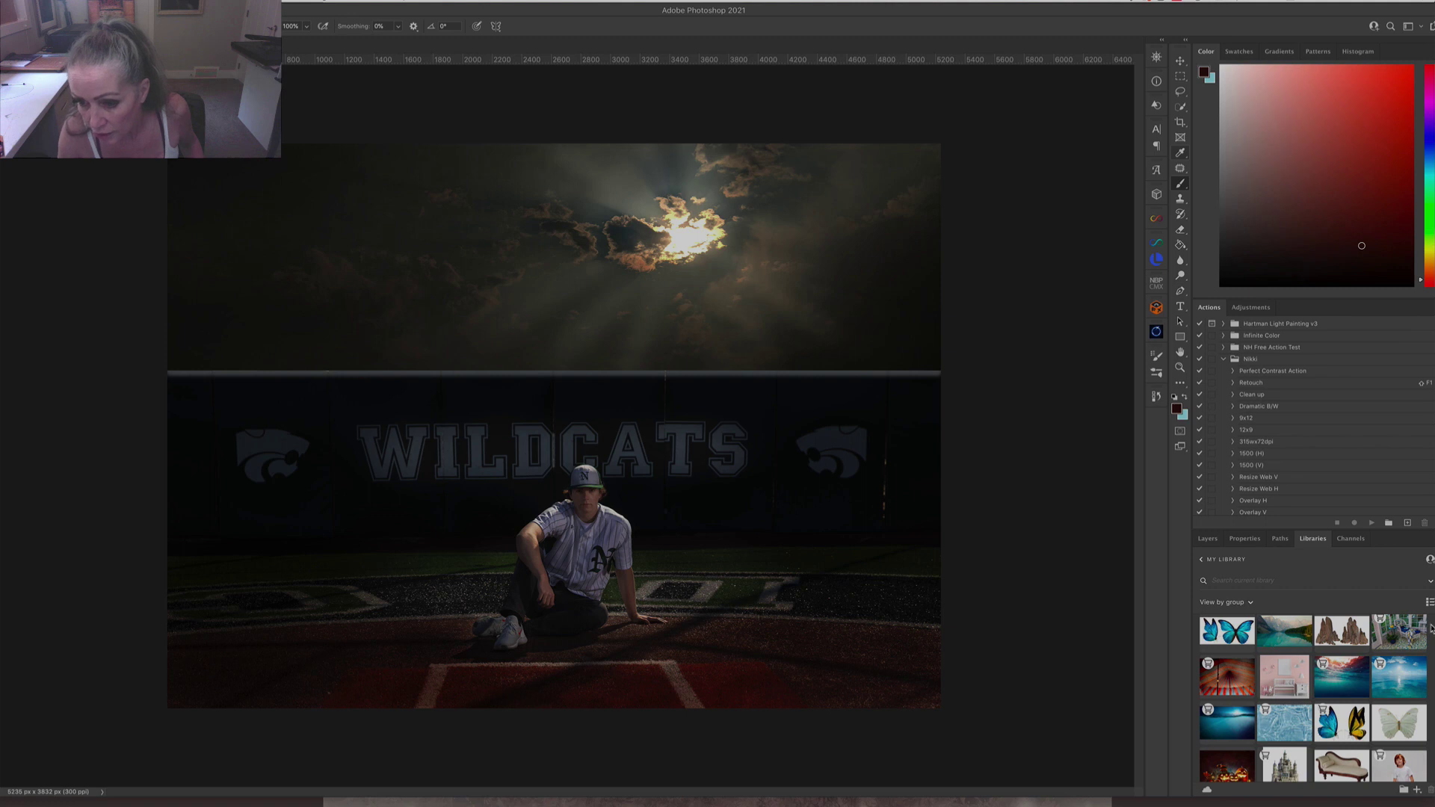
Look through the Brushes library for the baseball field image.
click(1204, 560)
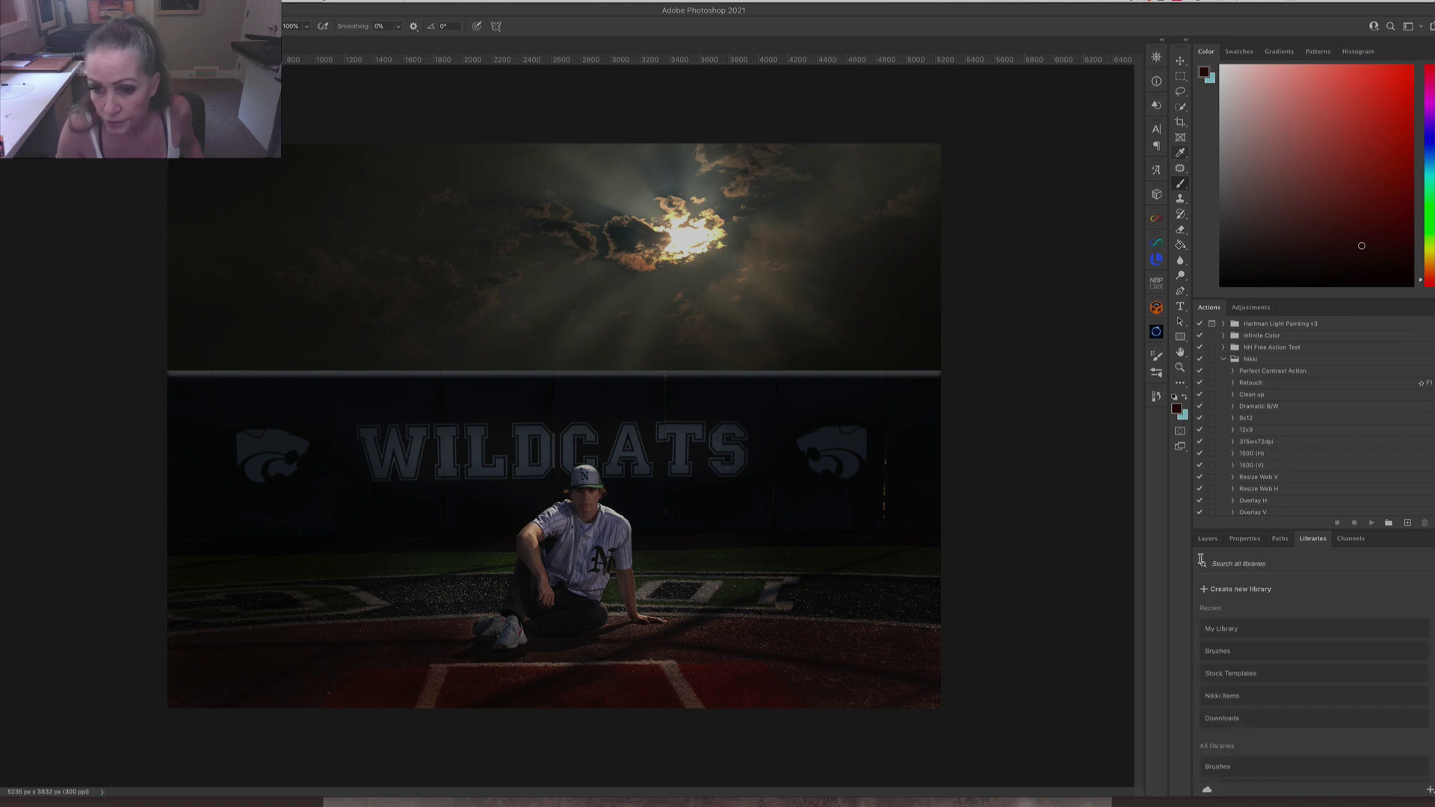
click(1276, 657)
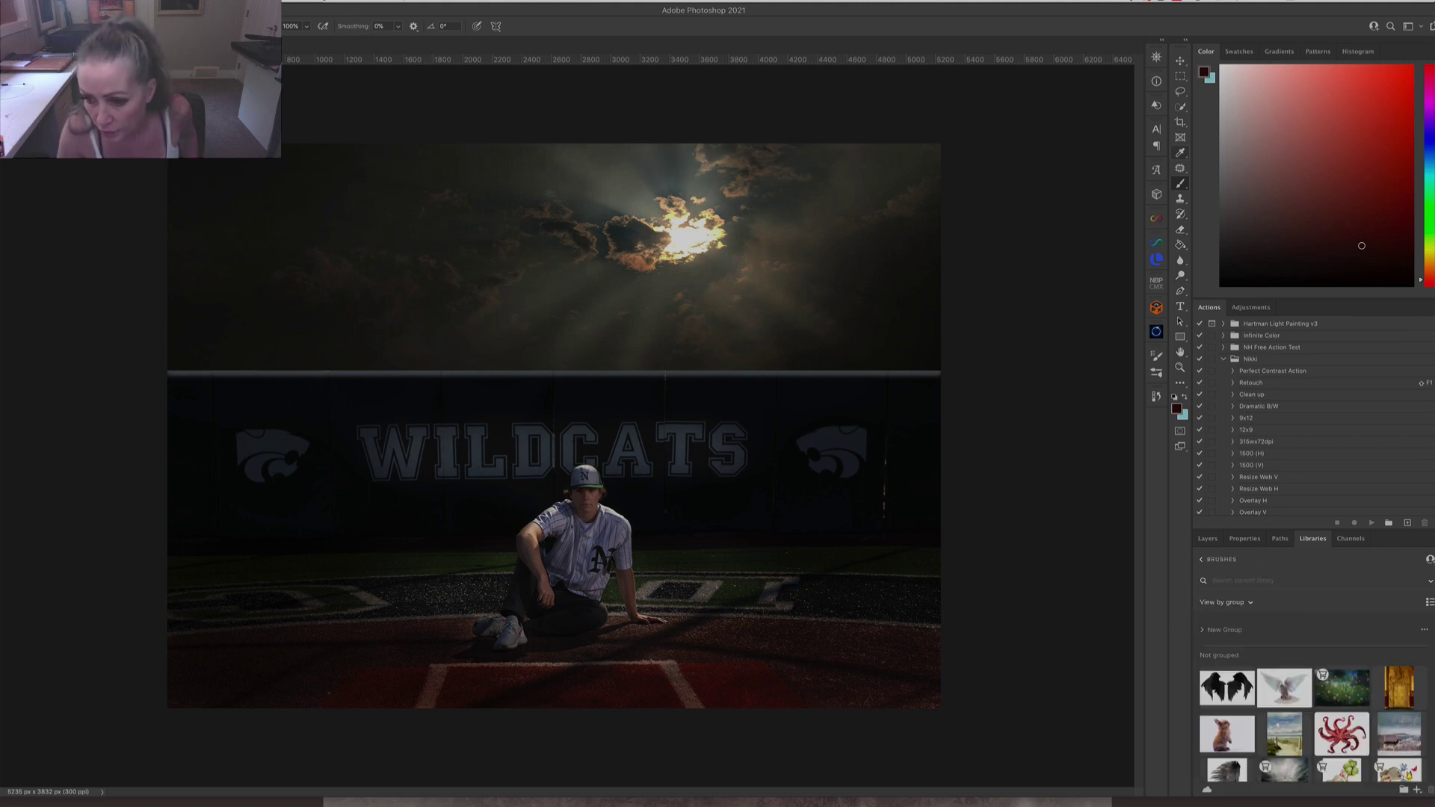
scroll(1276, 658, down, 3)
scroll(1314, 699, down, 2)
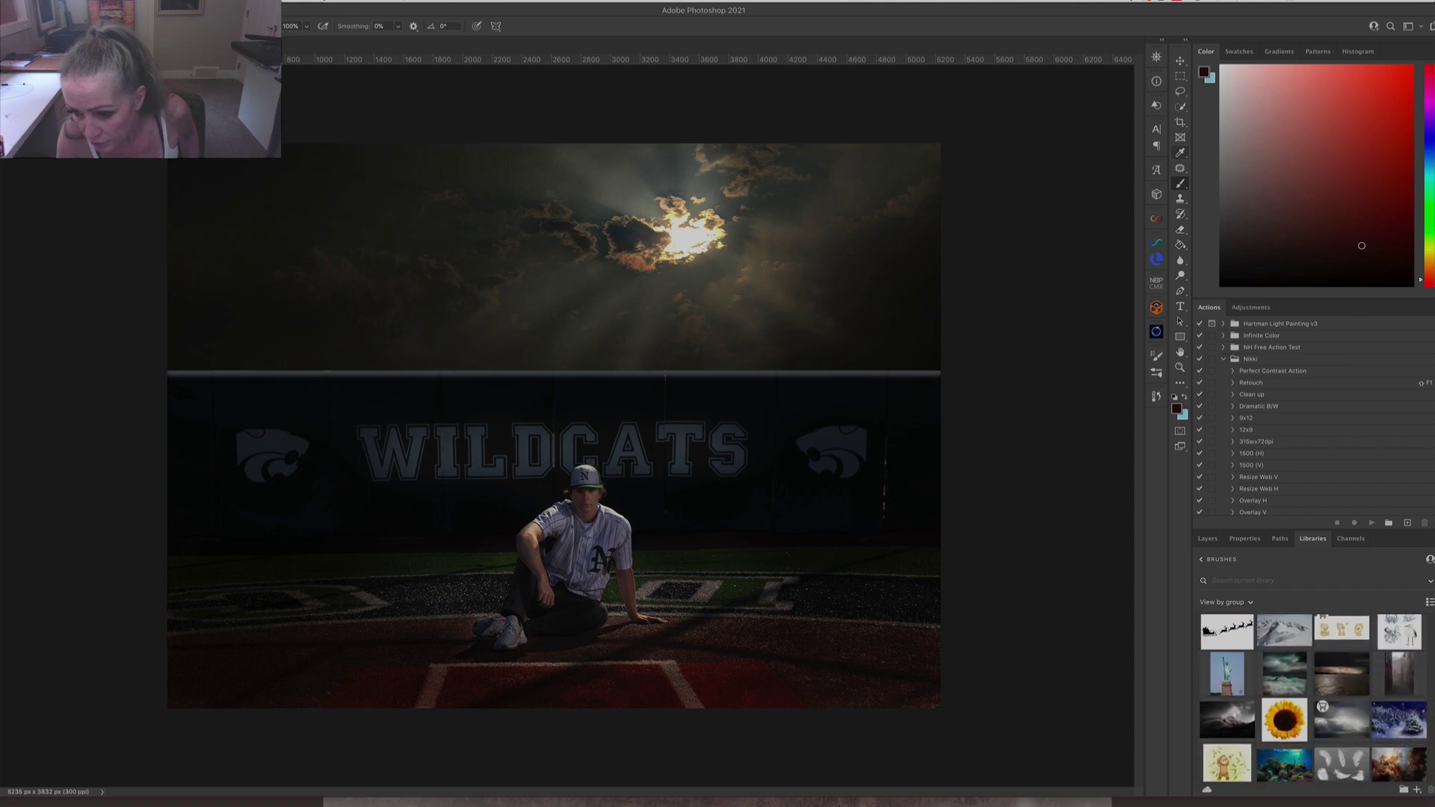
scroll(1314, 698, down, 3)
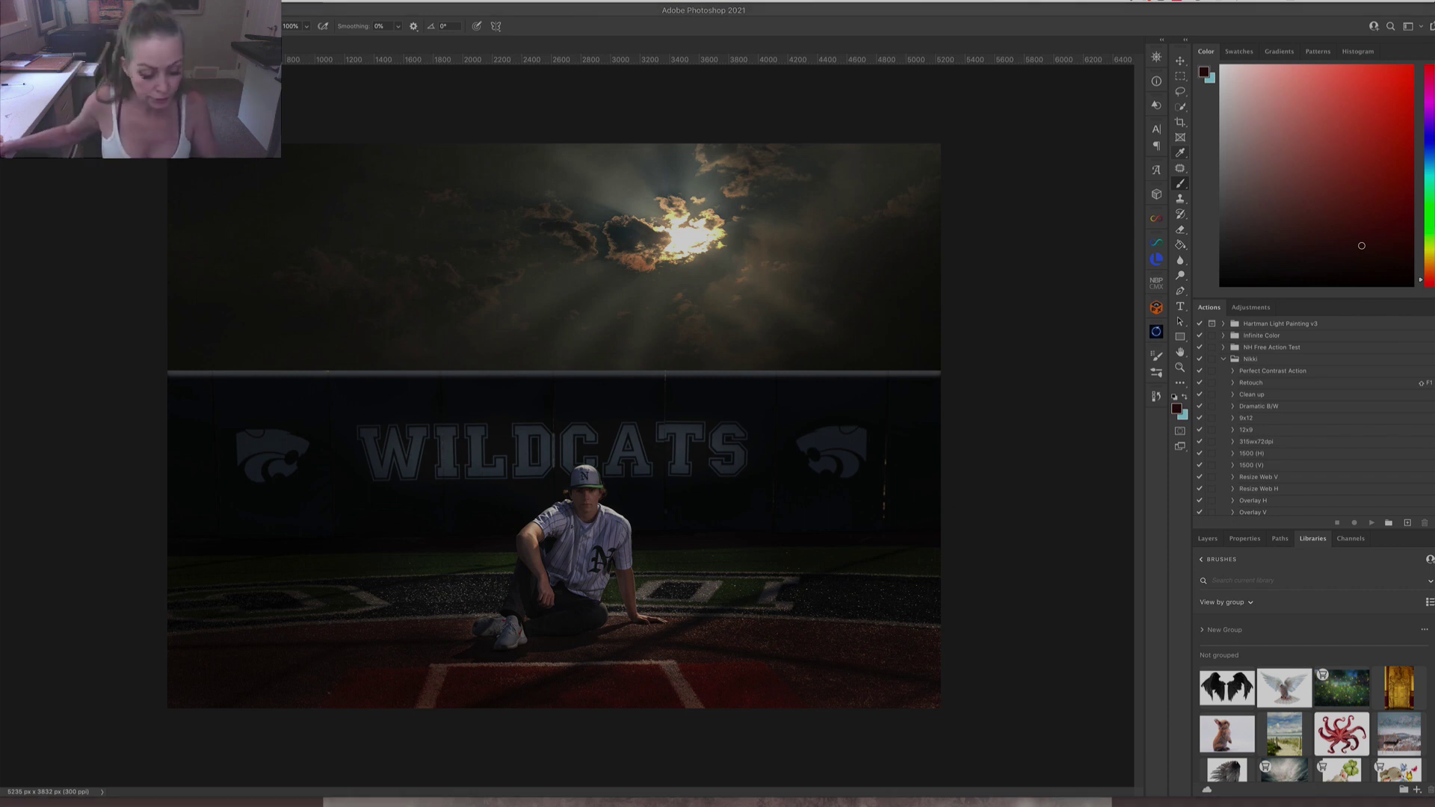
Switch to Adobe Stock in the browser and save the panorama of the empty baseball field at night to the library.
key(ctrl+Up)
click(977, 33)
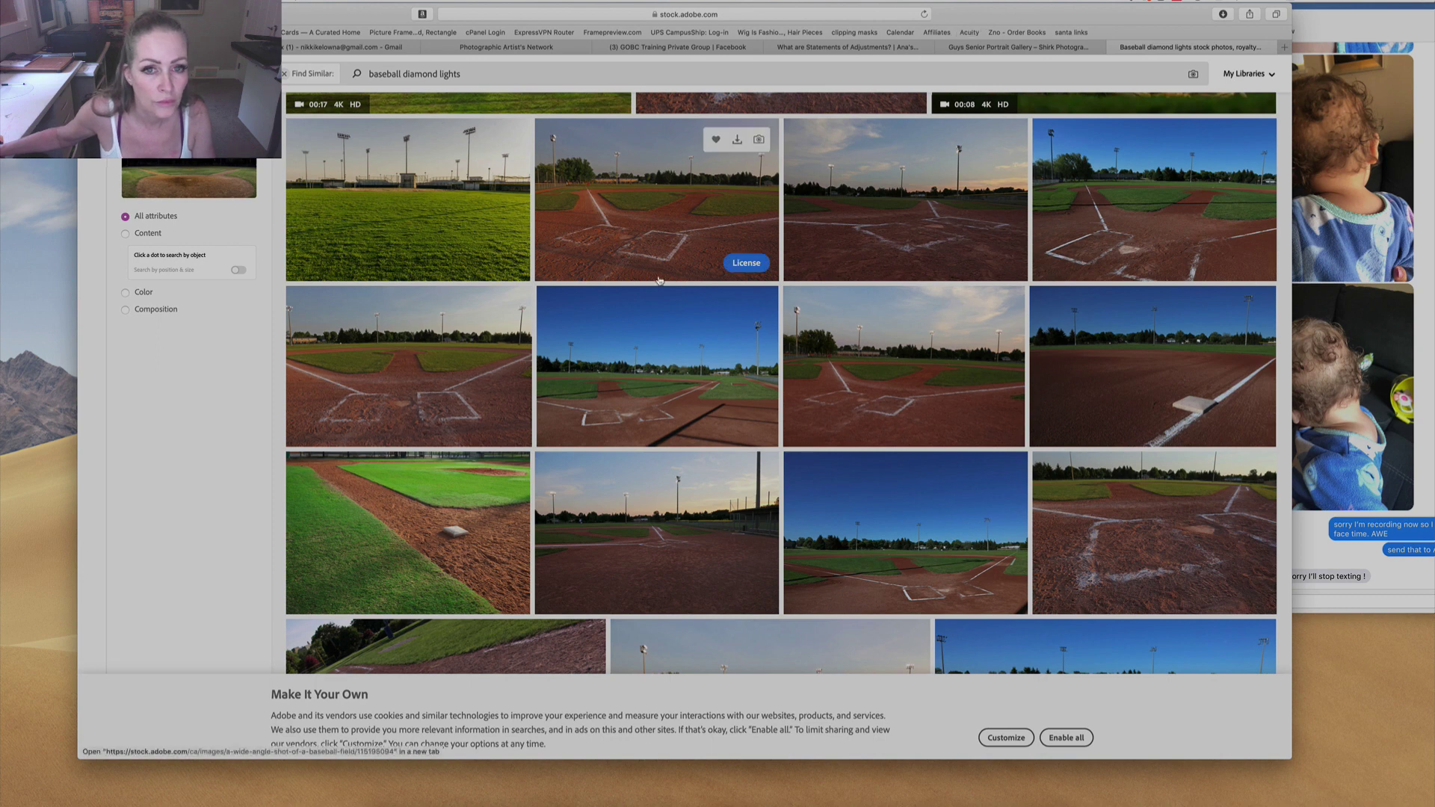
scroll(660, 281, up, 10)
scroll(659, 281, up, 5)
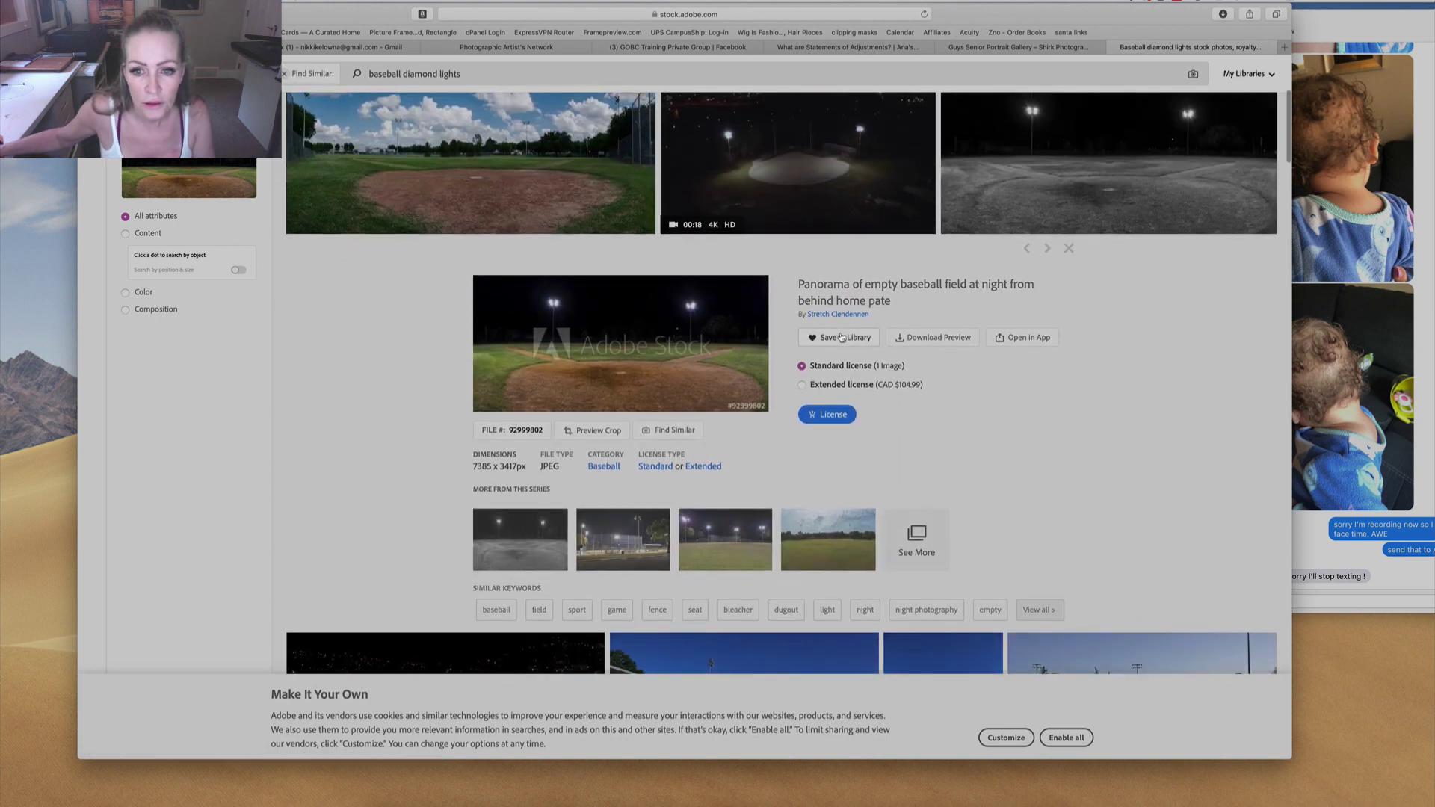
click(842, 337)
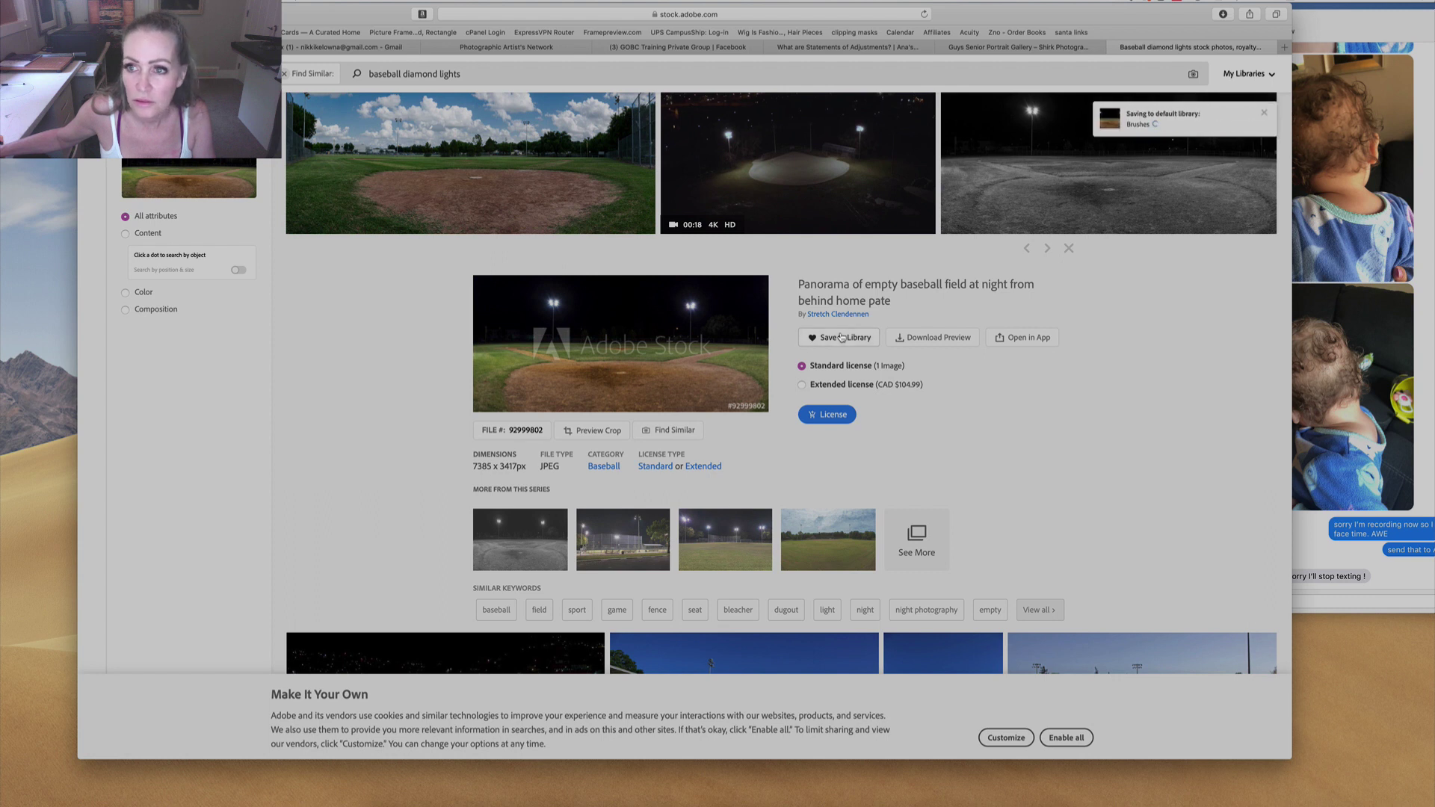
Switch back to Photoshop and look through the Brushes library for the saved panorama of the empty baseball field.
key(ctrl+Up)
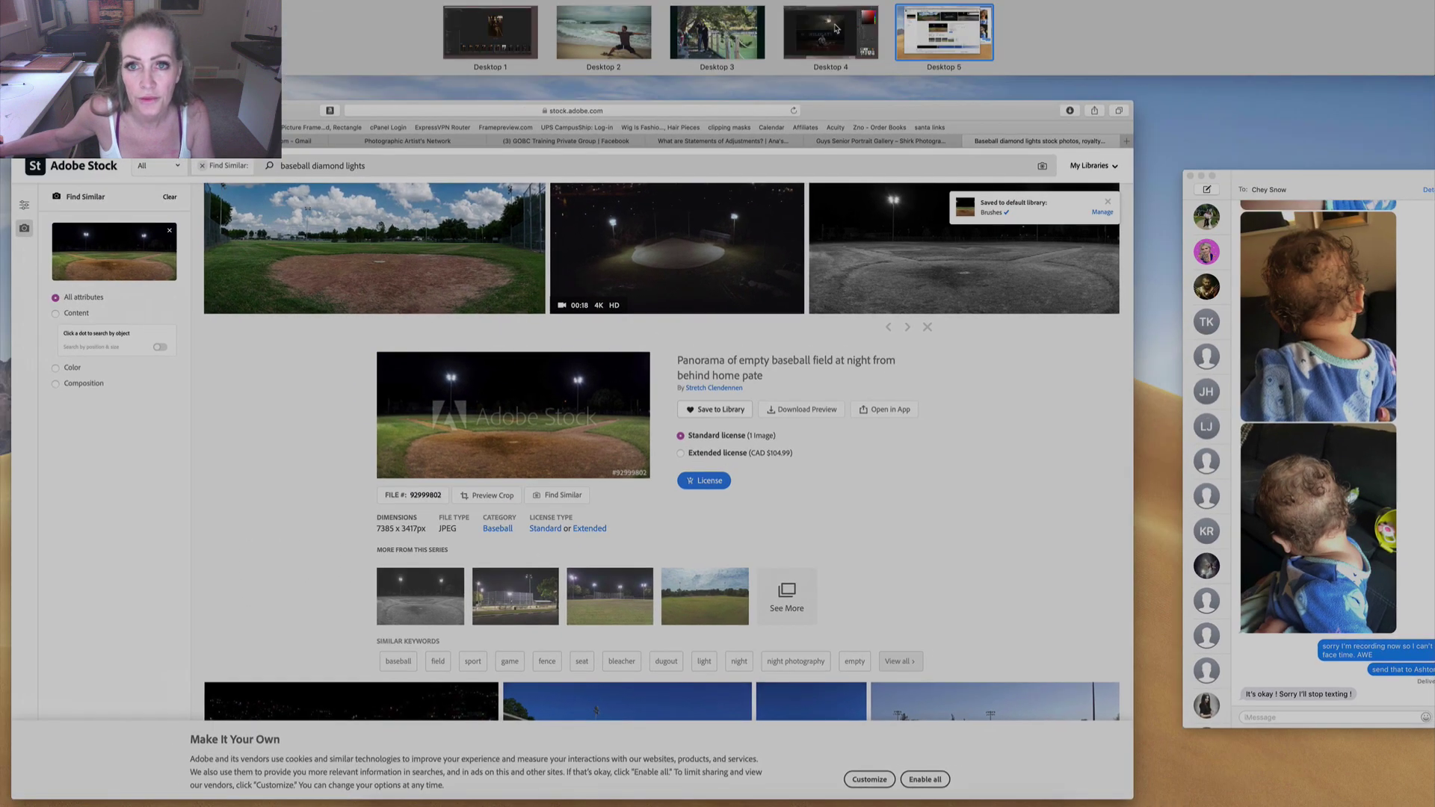
click(840, 35)
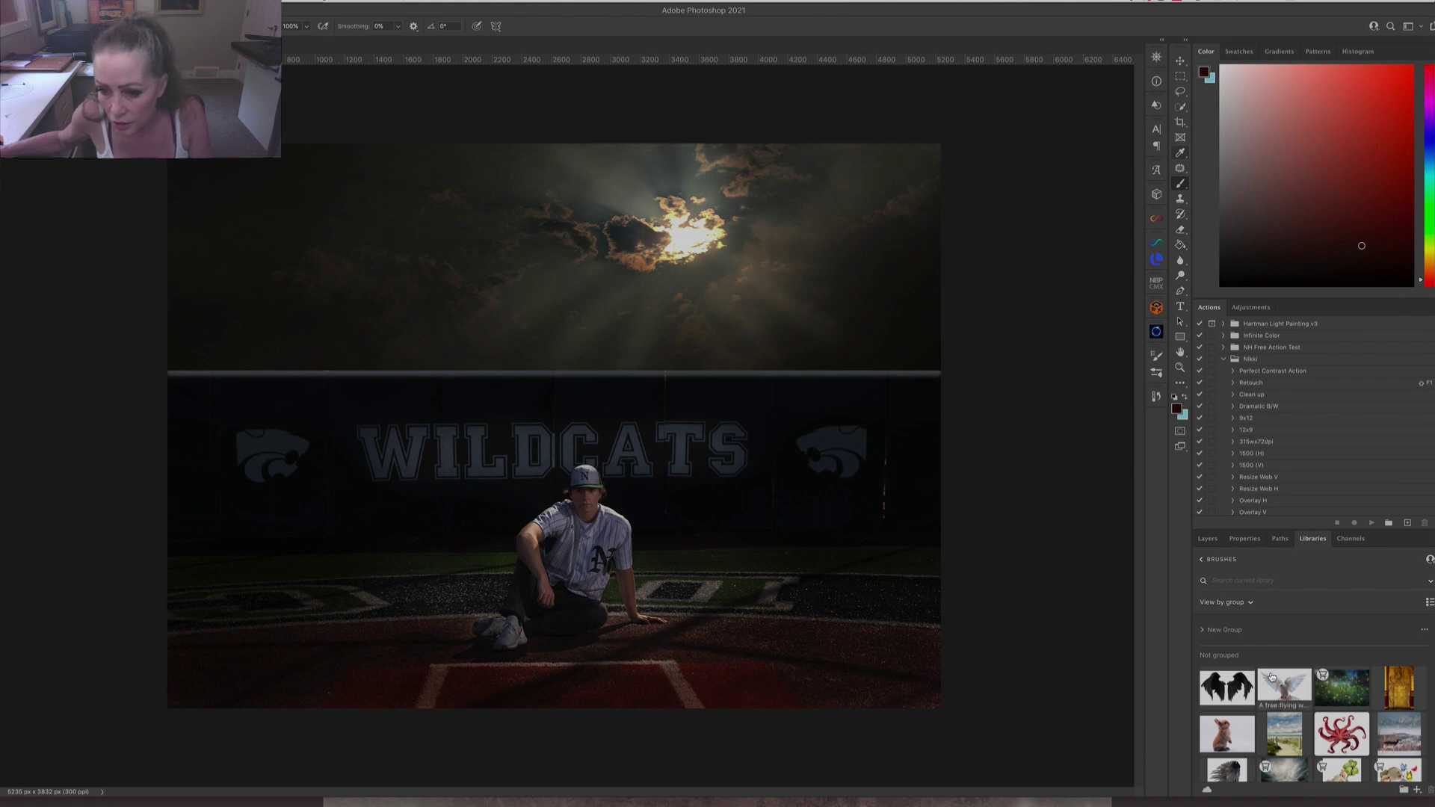
scroll(1307, 671, down, 3)
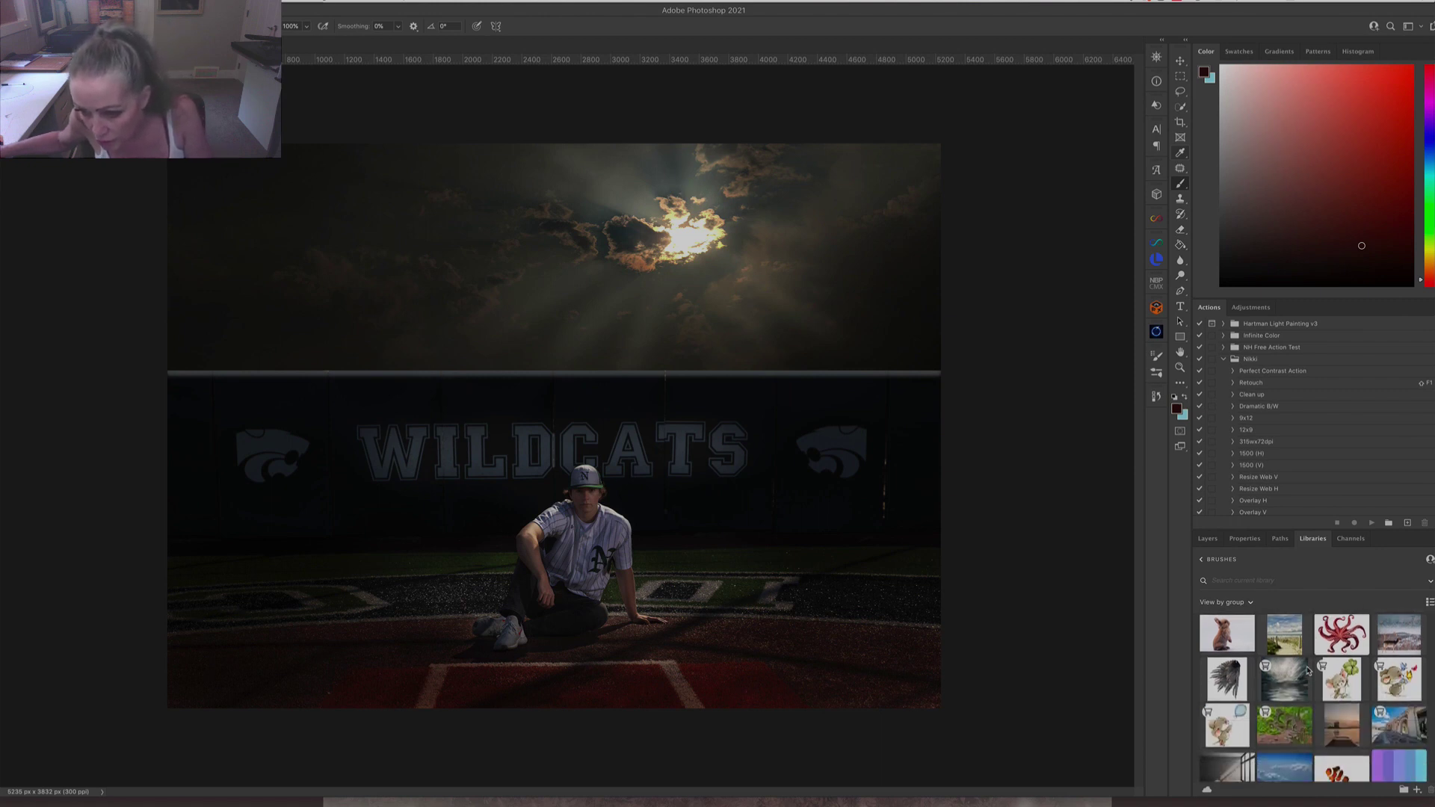
scroll(1308, 671, down, 5)
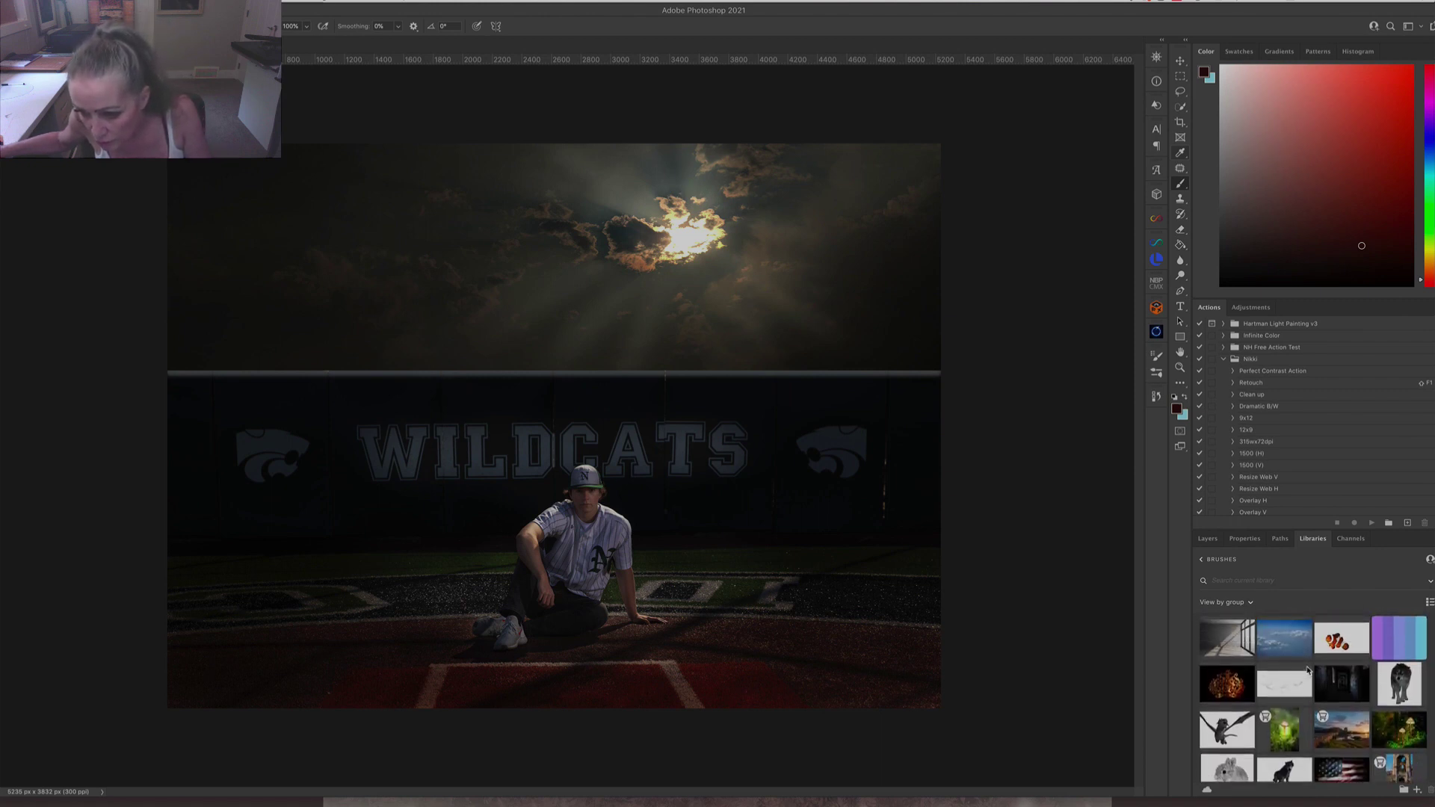
scroll(1308, 671, down, 8)
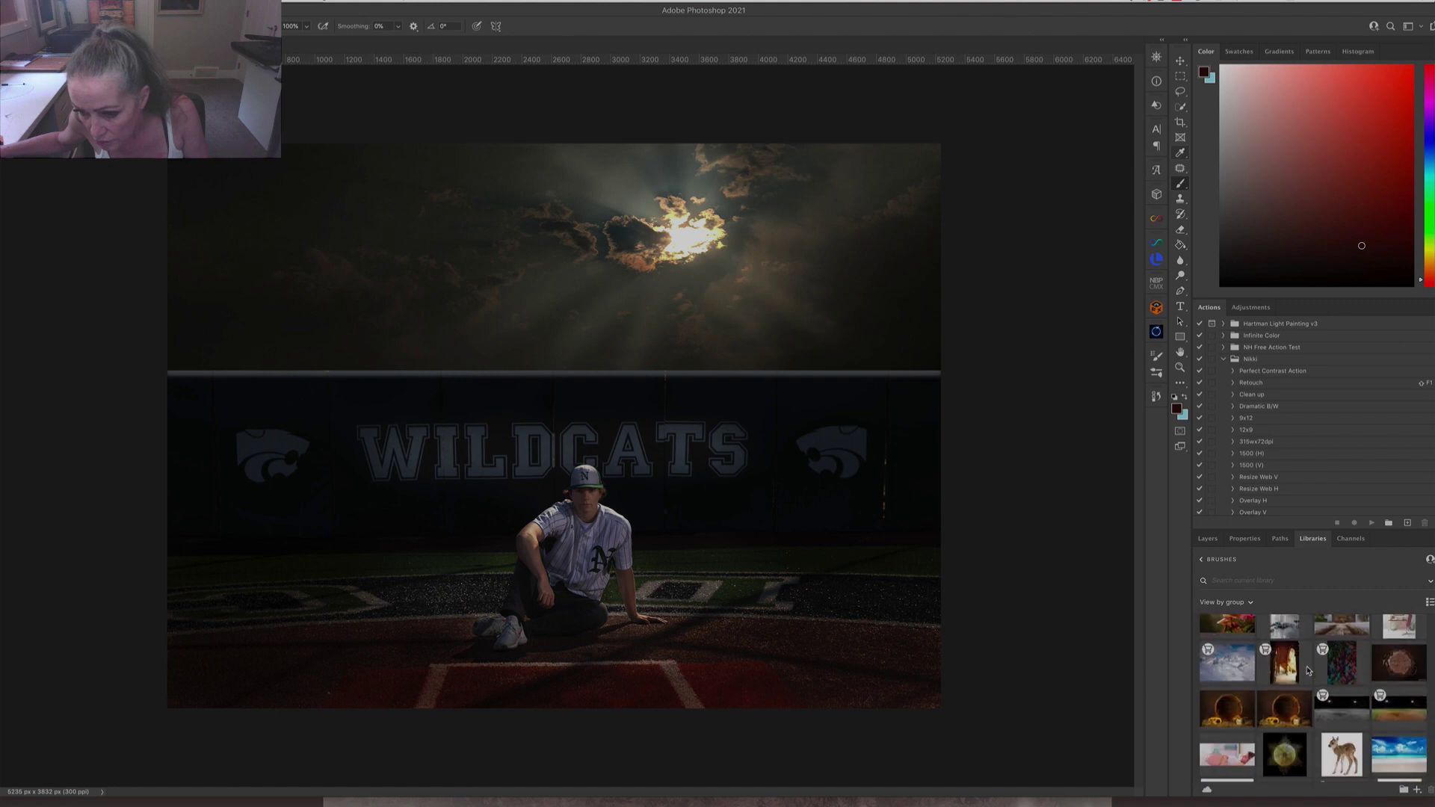
scroll(1308, 671, down, 1)
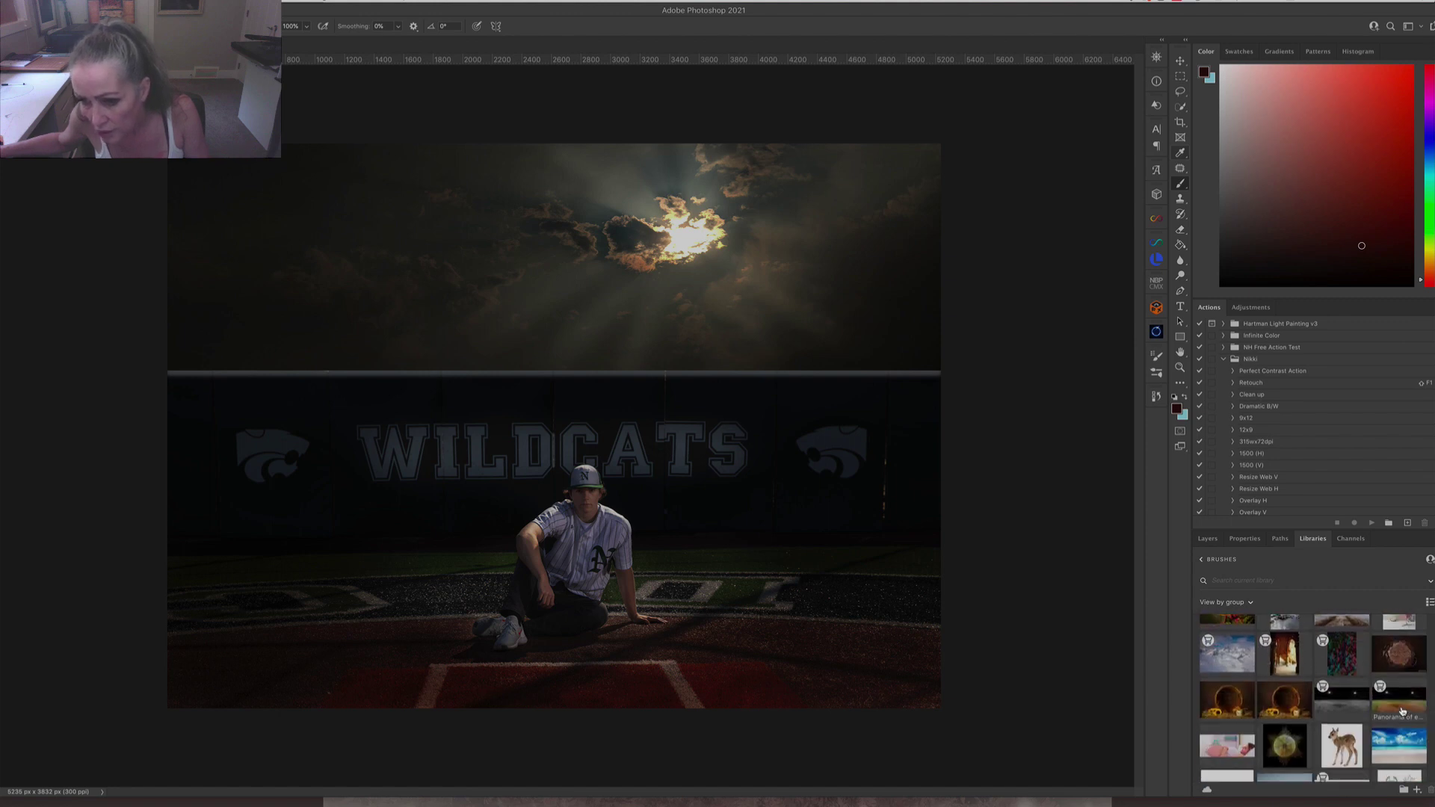
Place the baseball field panorama over the portrait and enlarge it past both side edges of the canvas.
drag(1403, 711, 564, 311)
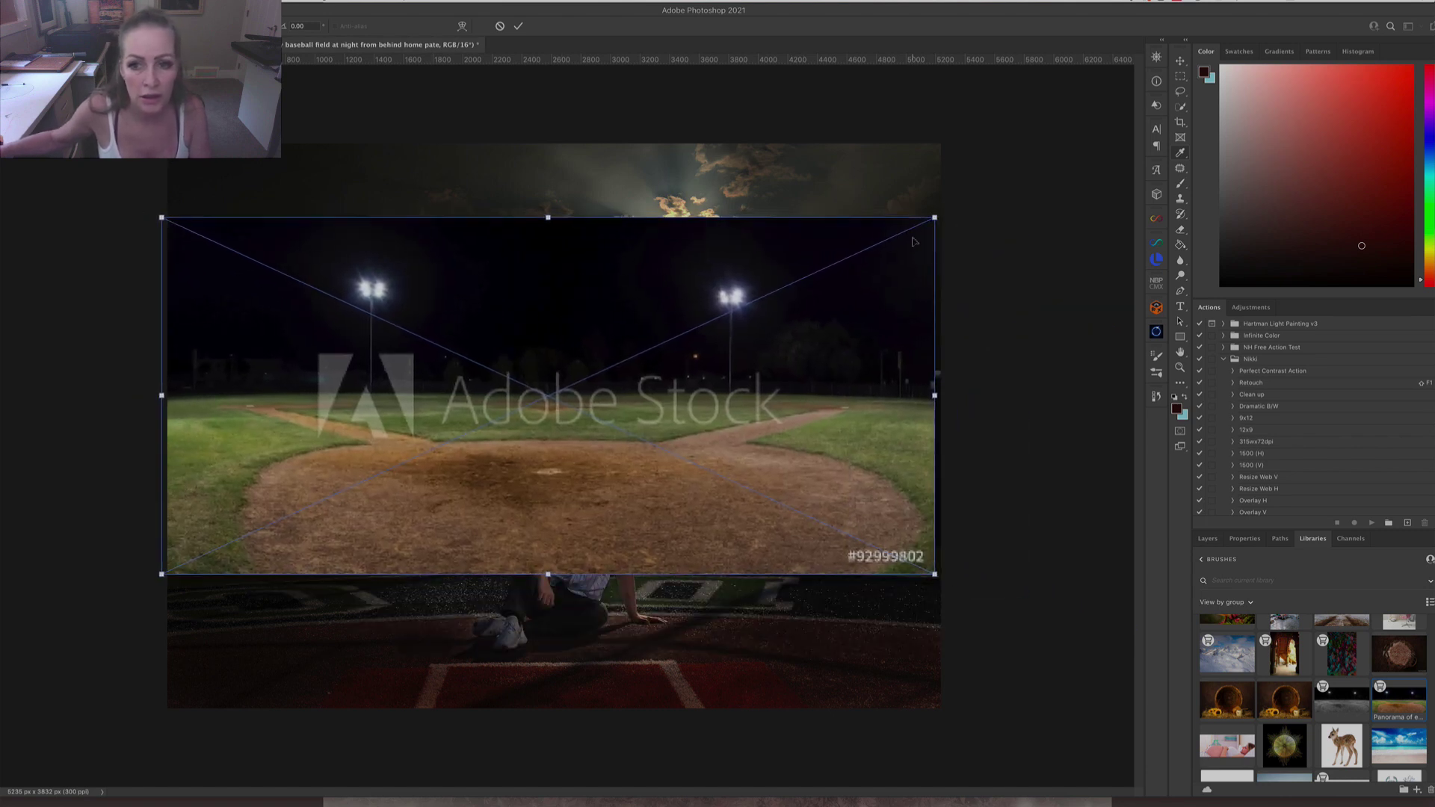
drag(935, 218, 1011, 119)
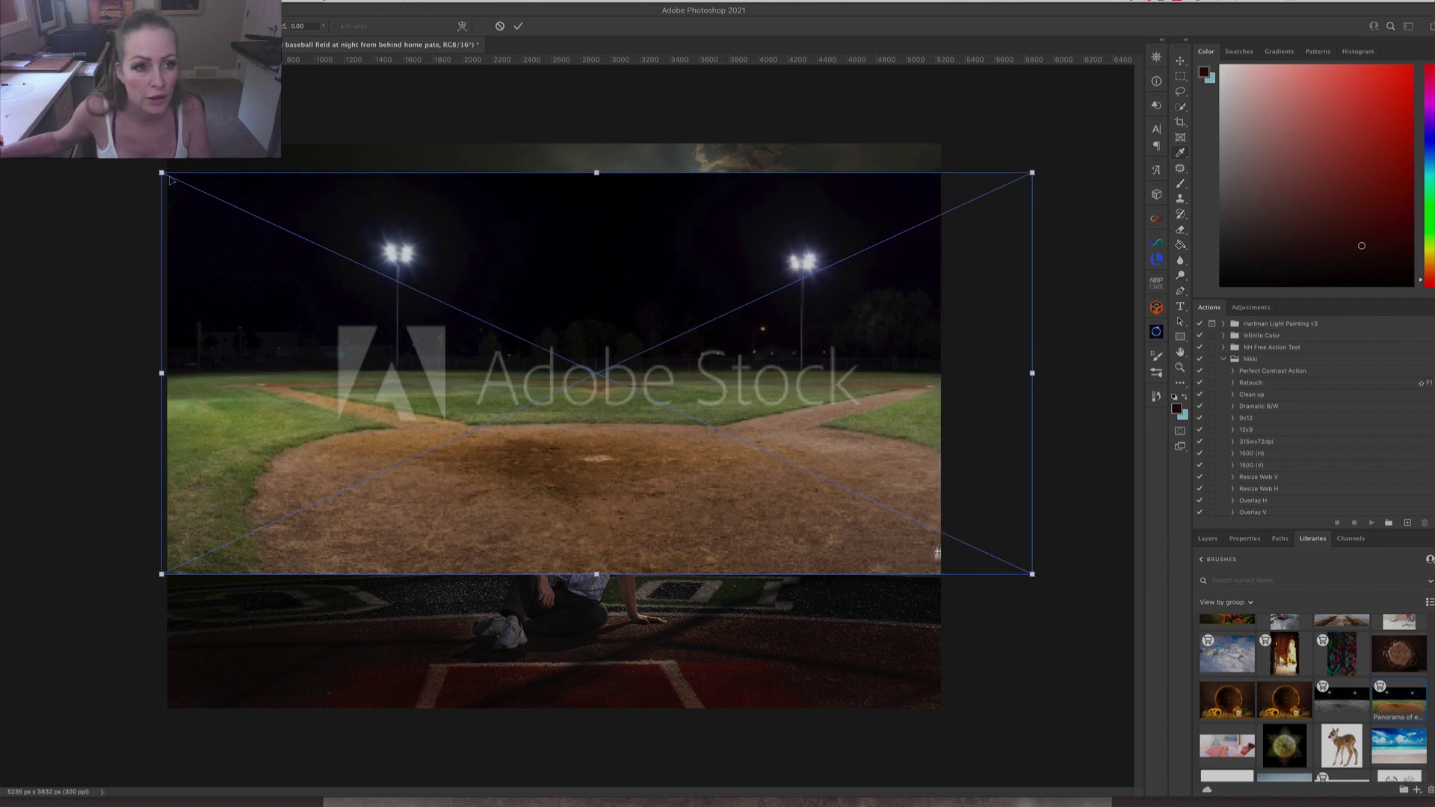
drag(171, 180, 85, 136)
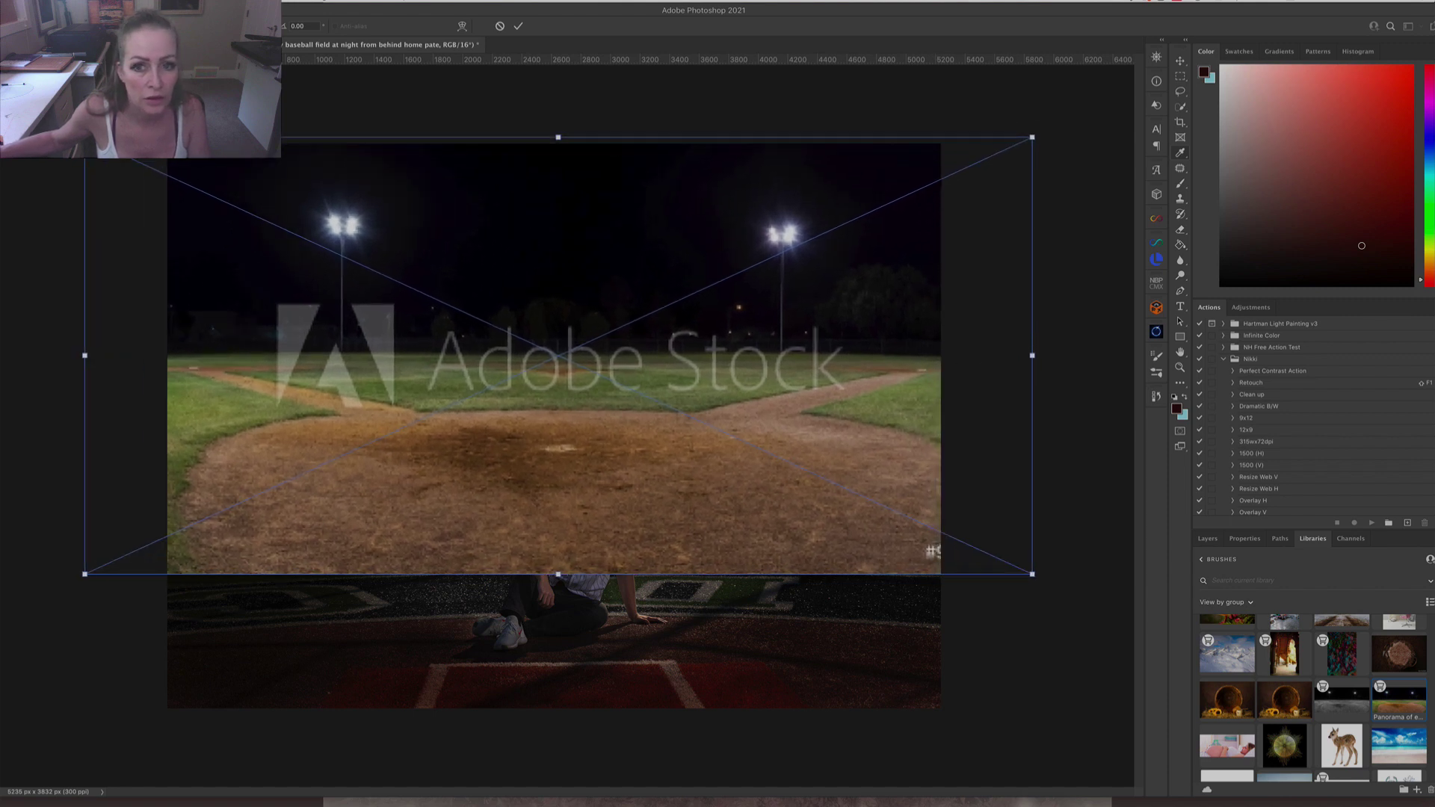
key(Return)
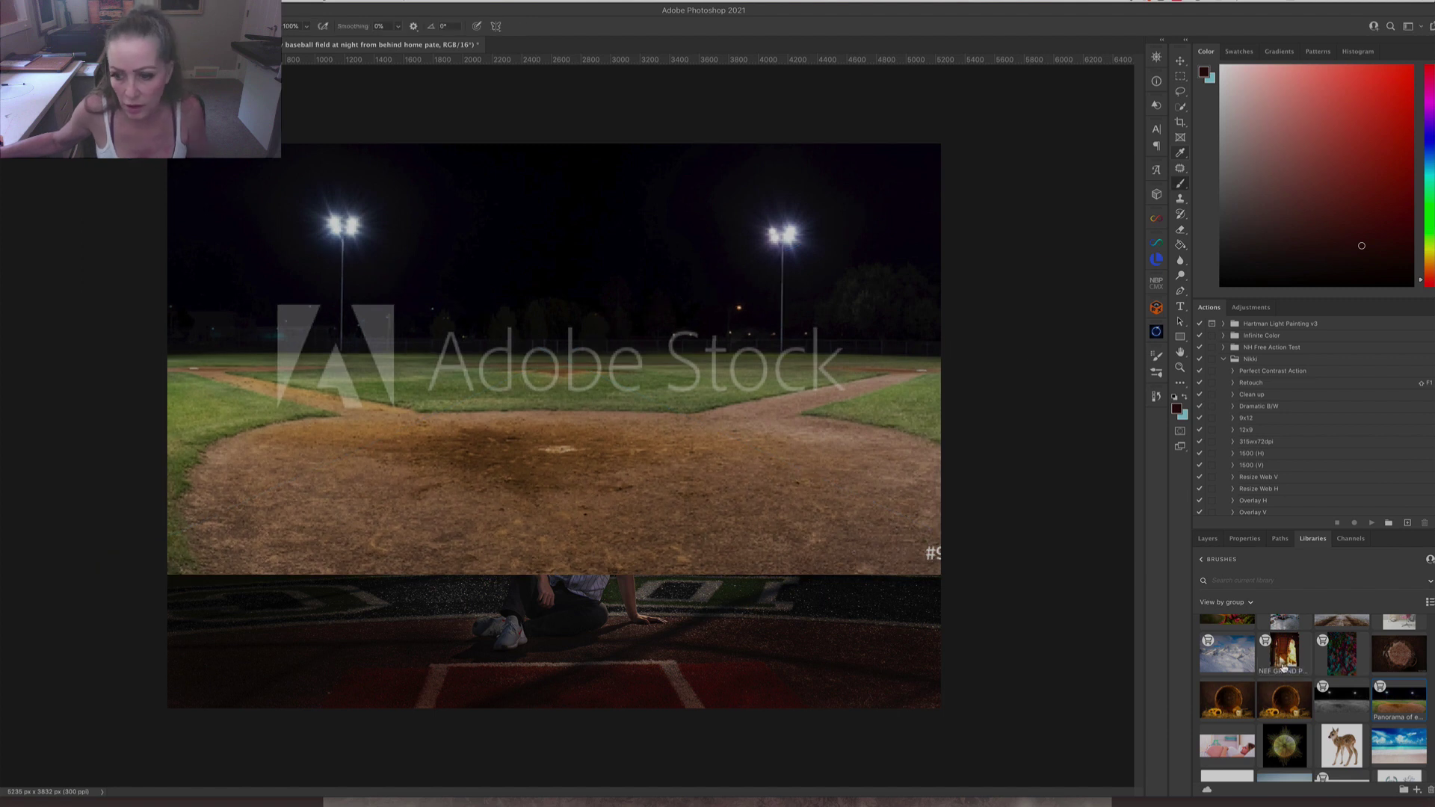
Preview the Linear Dodge (Add) blend mode on the panorama layer, and delete that layer.
click(1209, 538)
click(1223, 576)
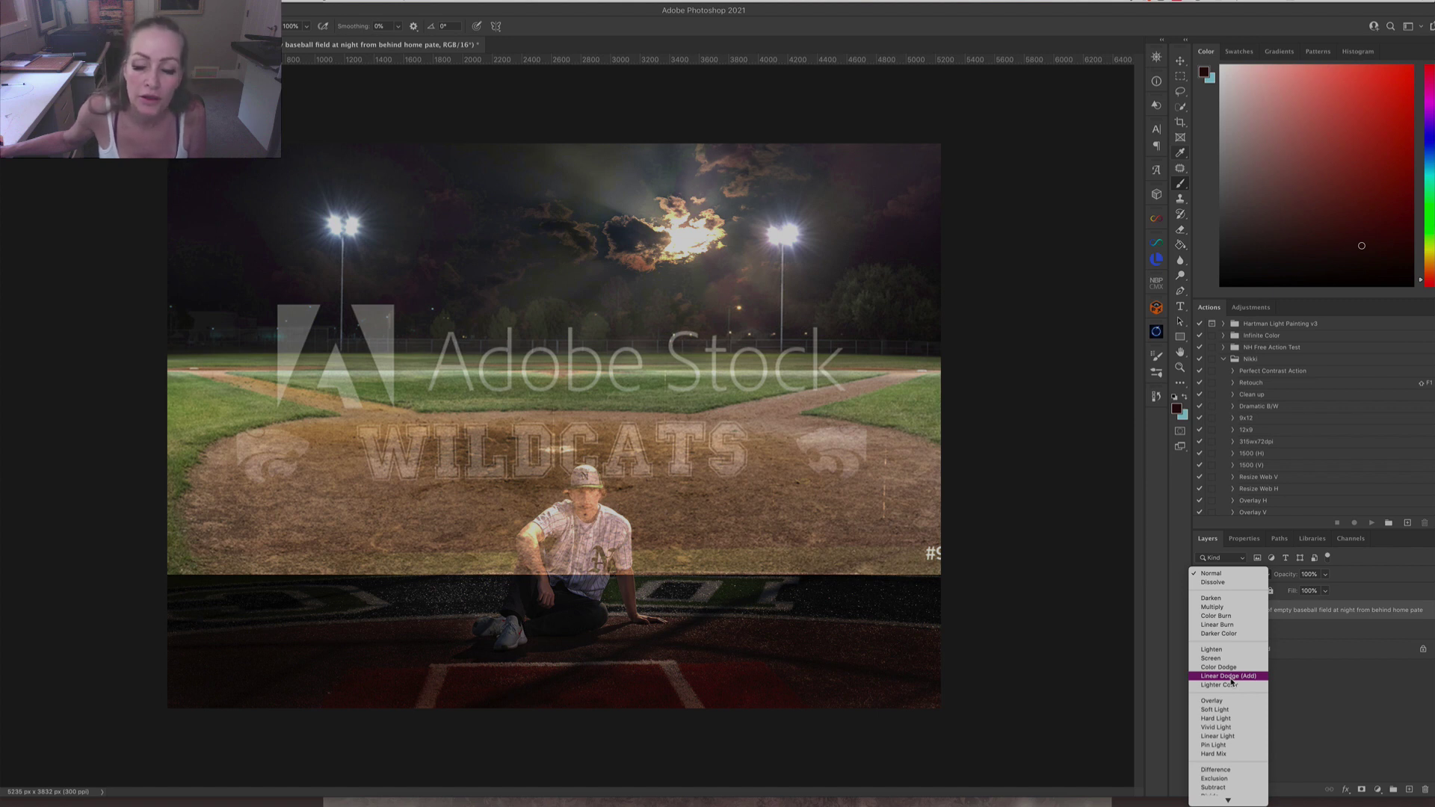
click(1282, 613)
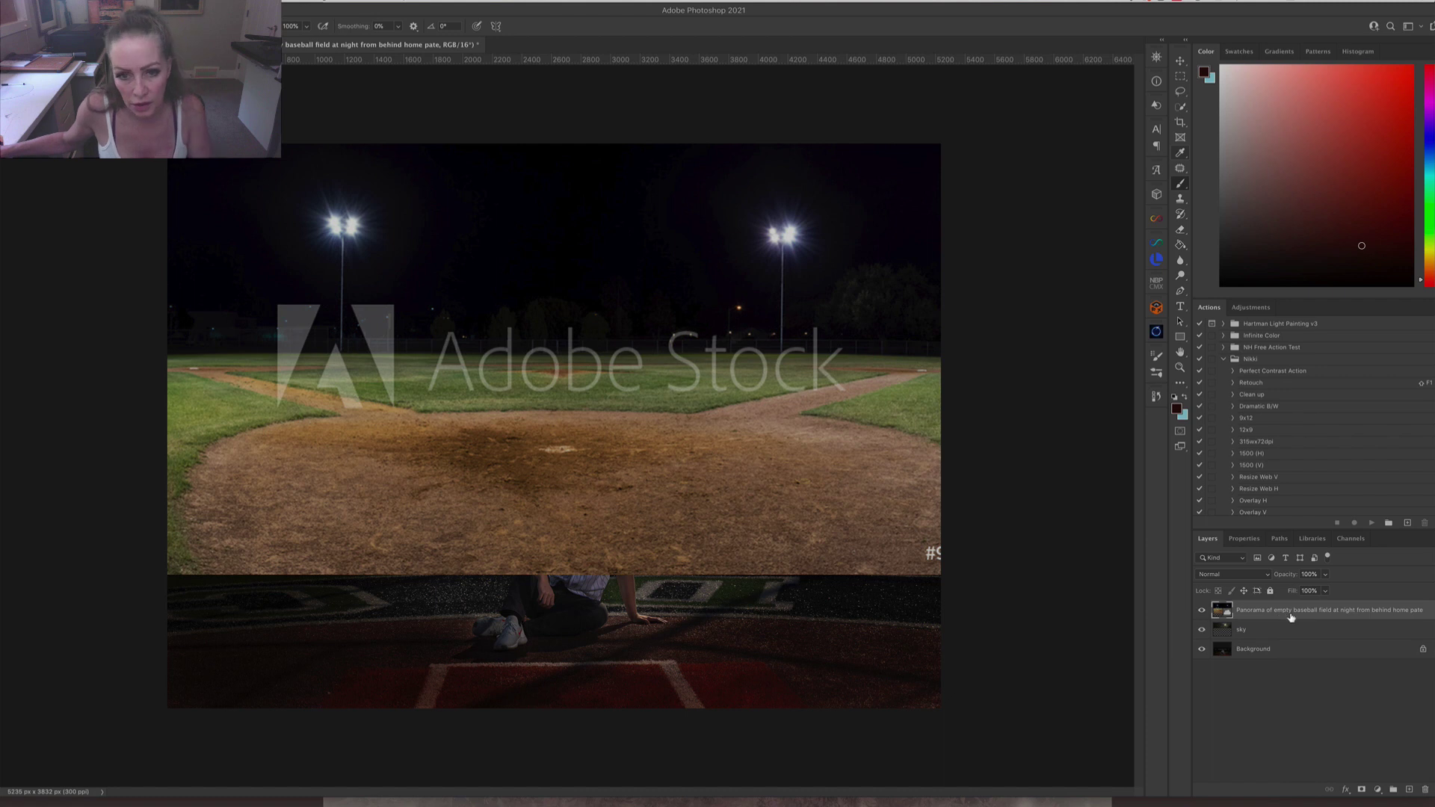
key(Delete)
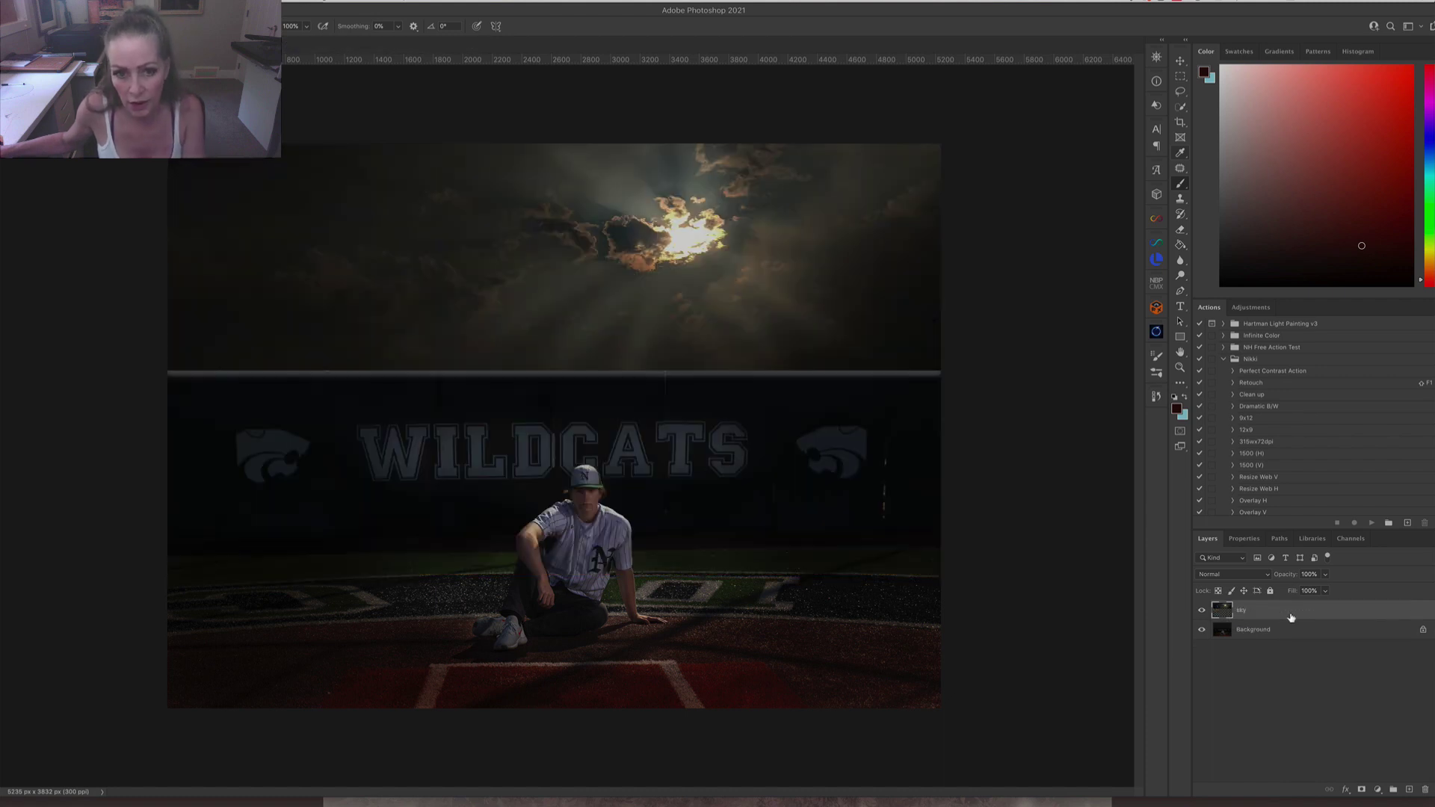
Add a new layer above sky and paint a soft dark grey vertical pole from the fence top into the left part of the sky.
click(1408, 790)
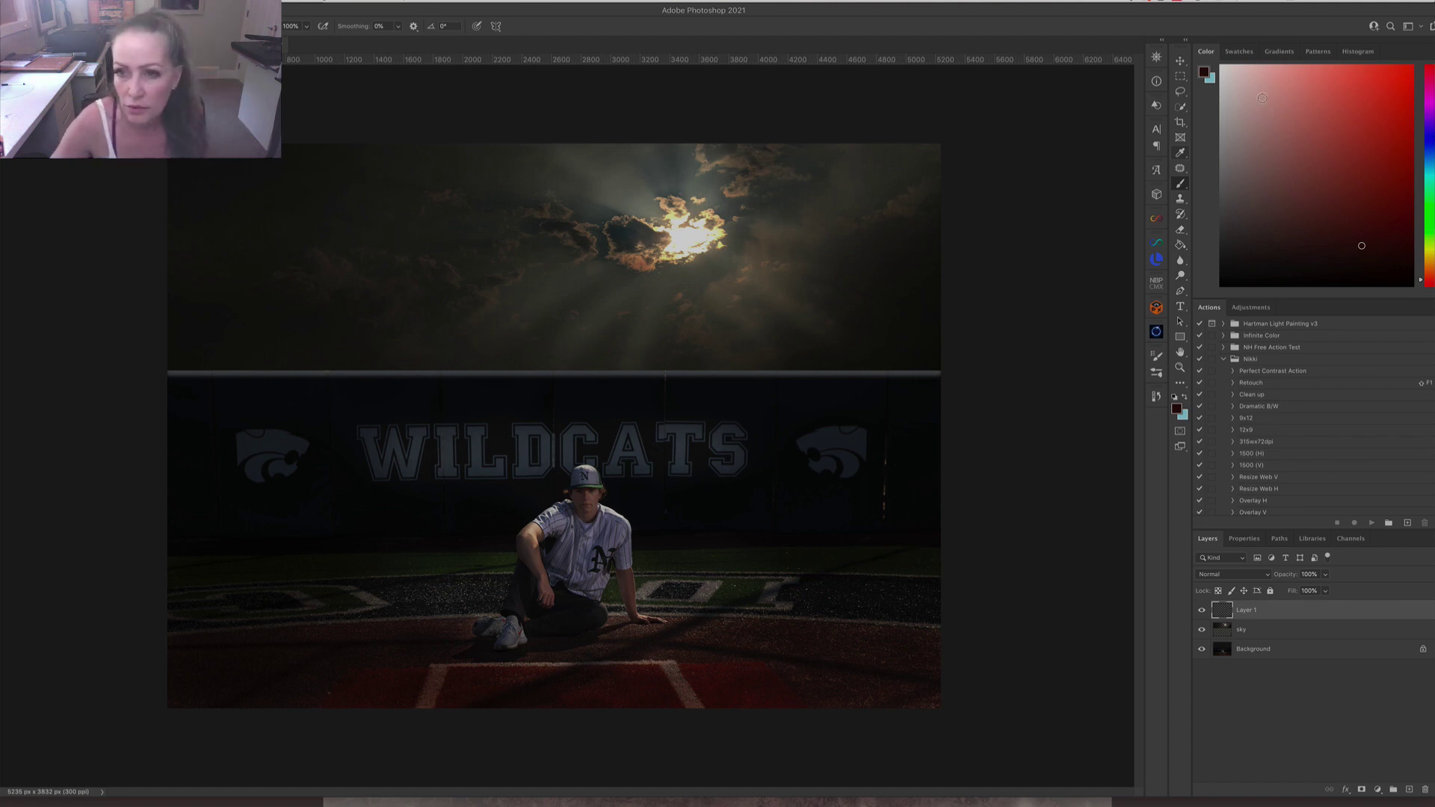
click(1218, 234)
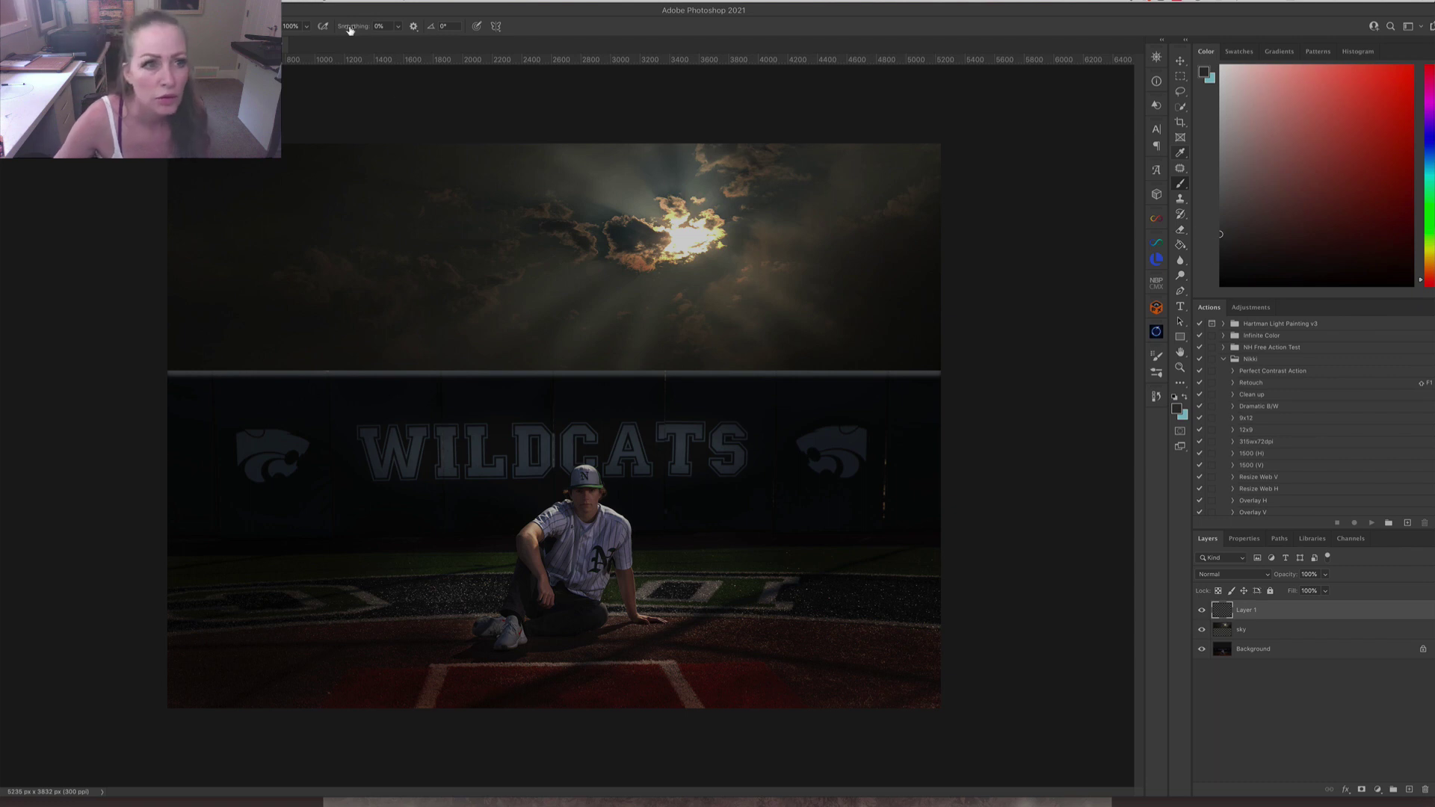
drag(361, 316, 341, 316)
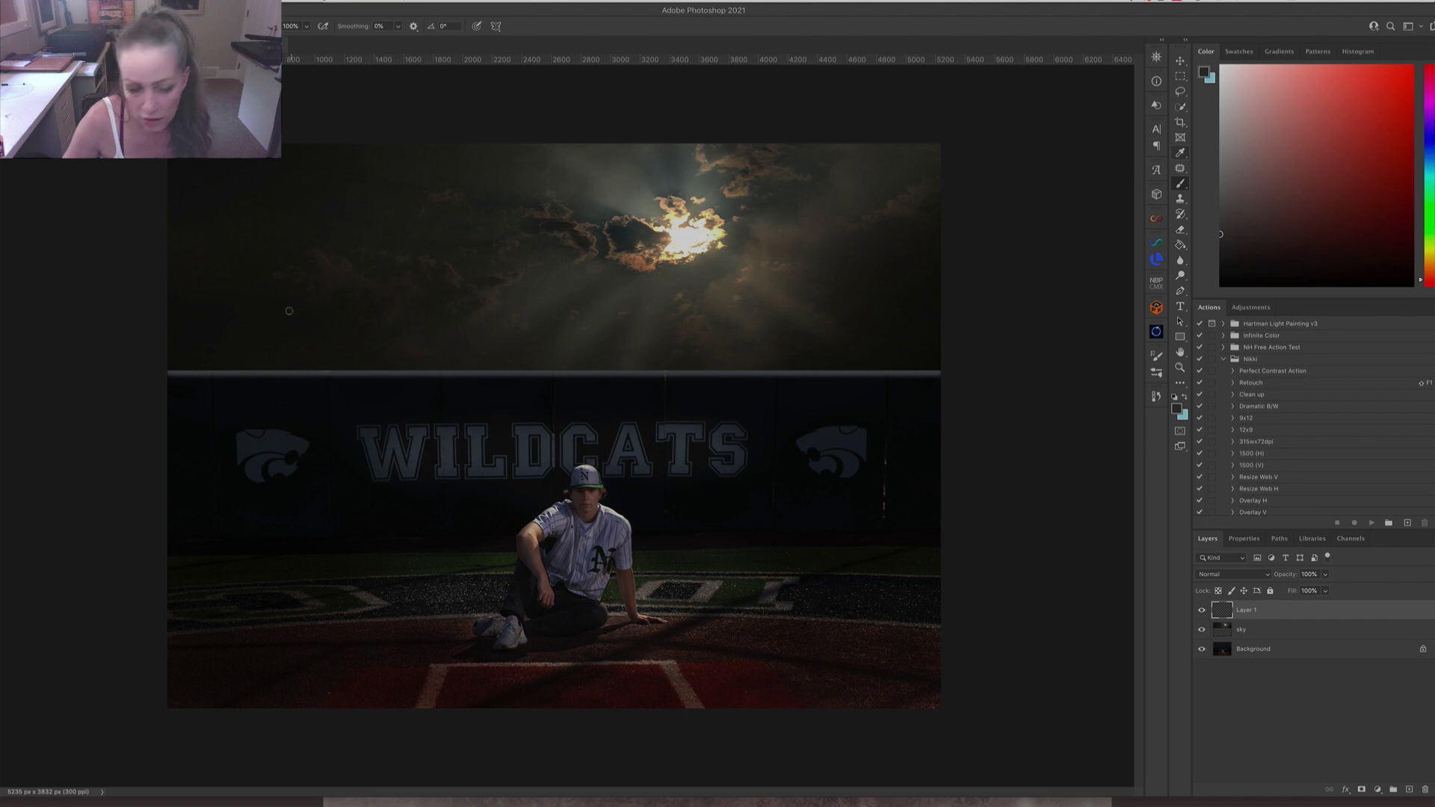
alt+click(324, 369)
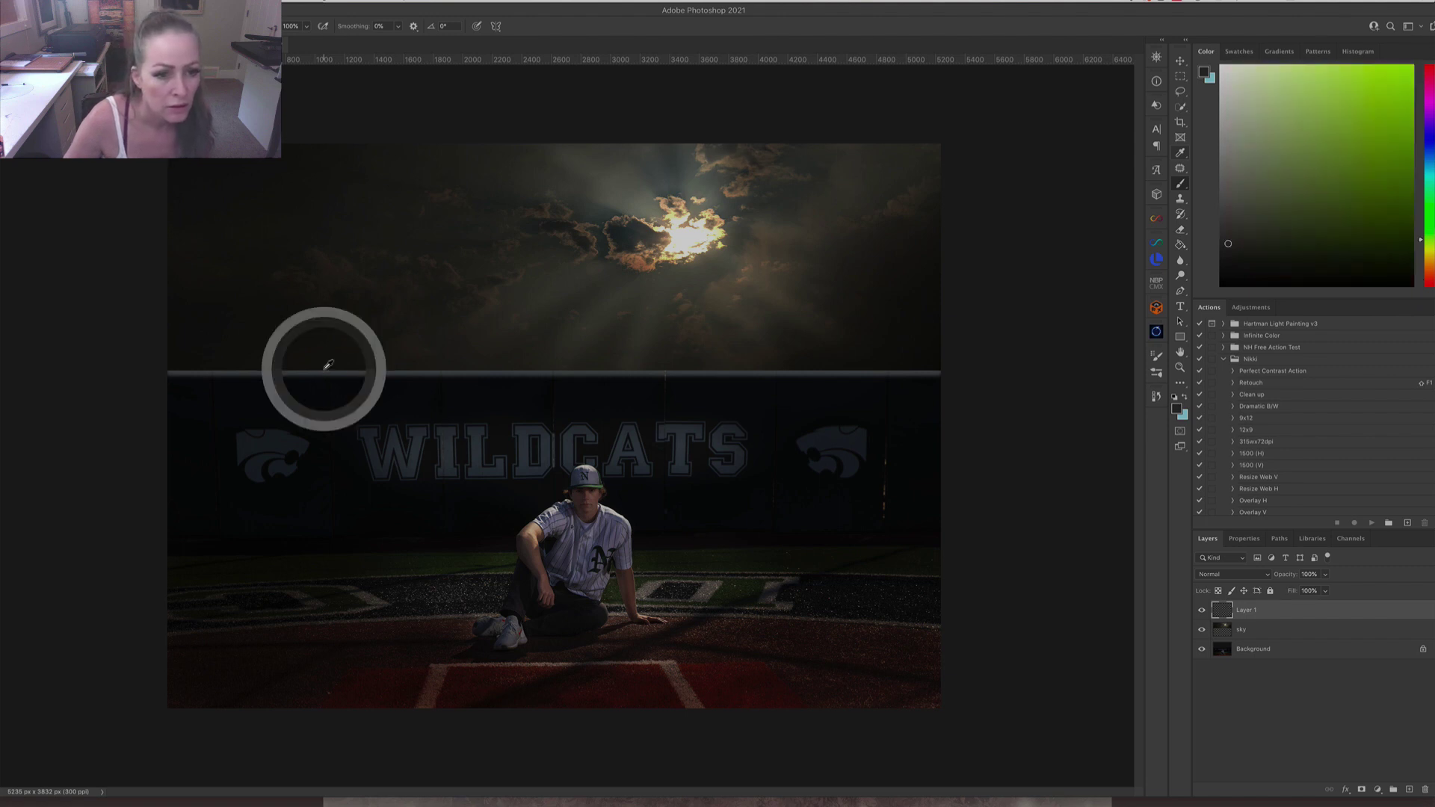
click(1220, 223)
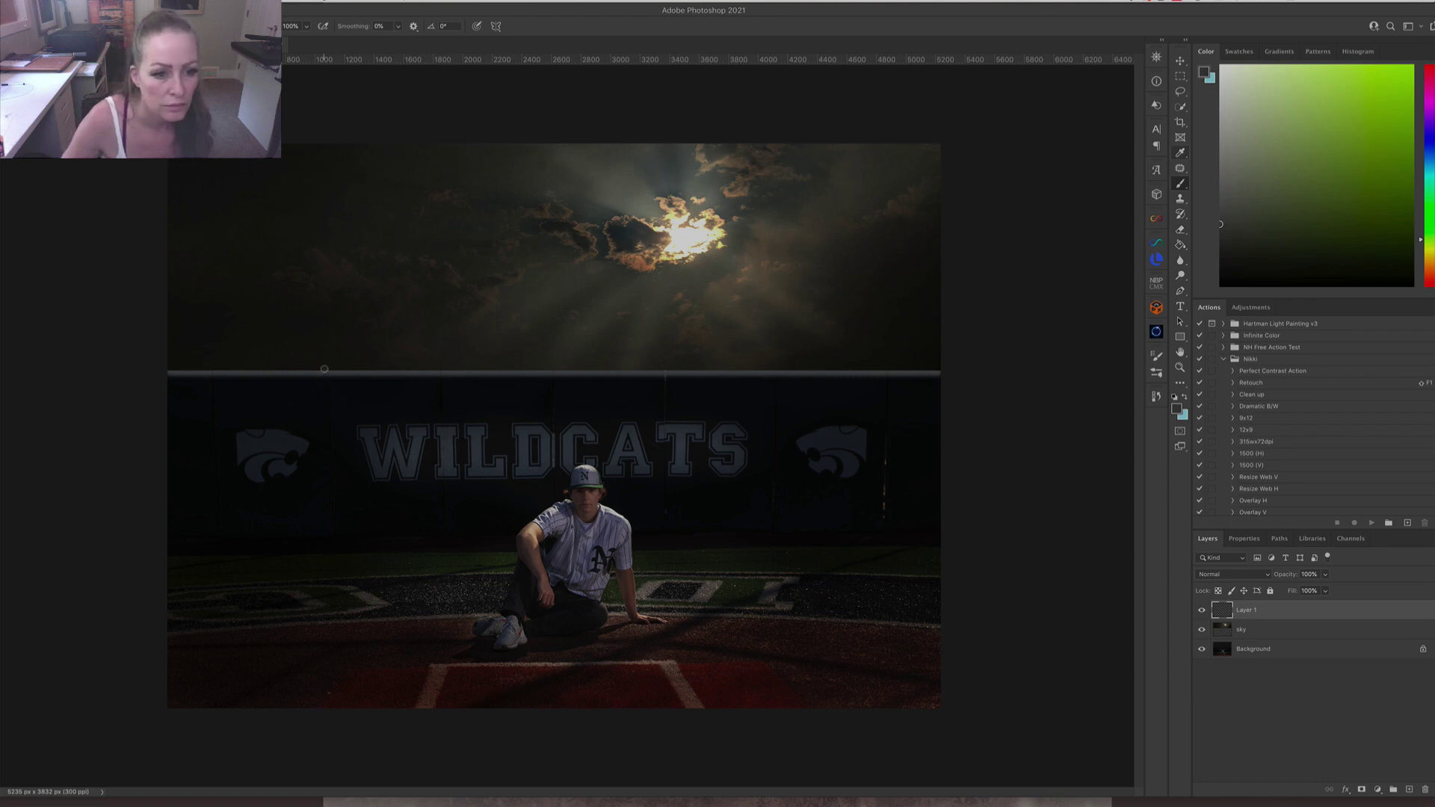
drag(324, 370, 321, 224)
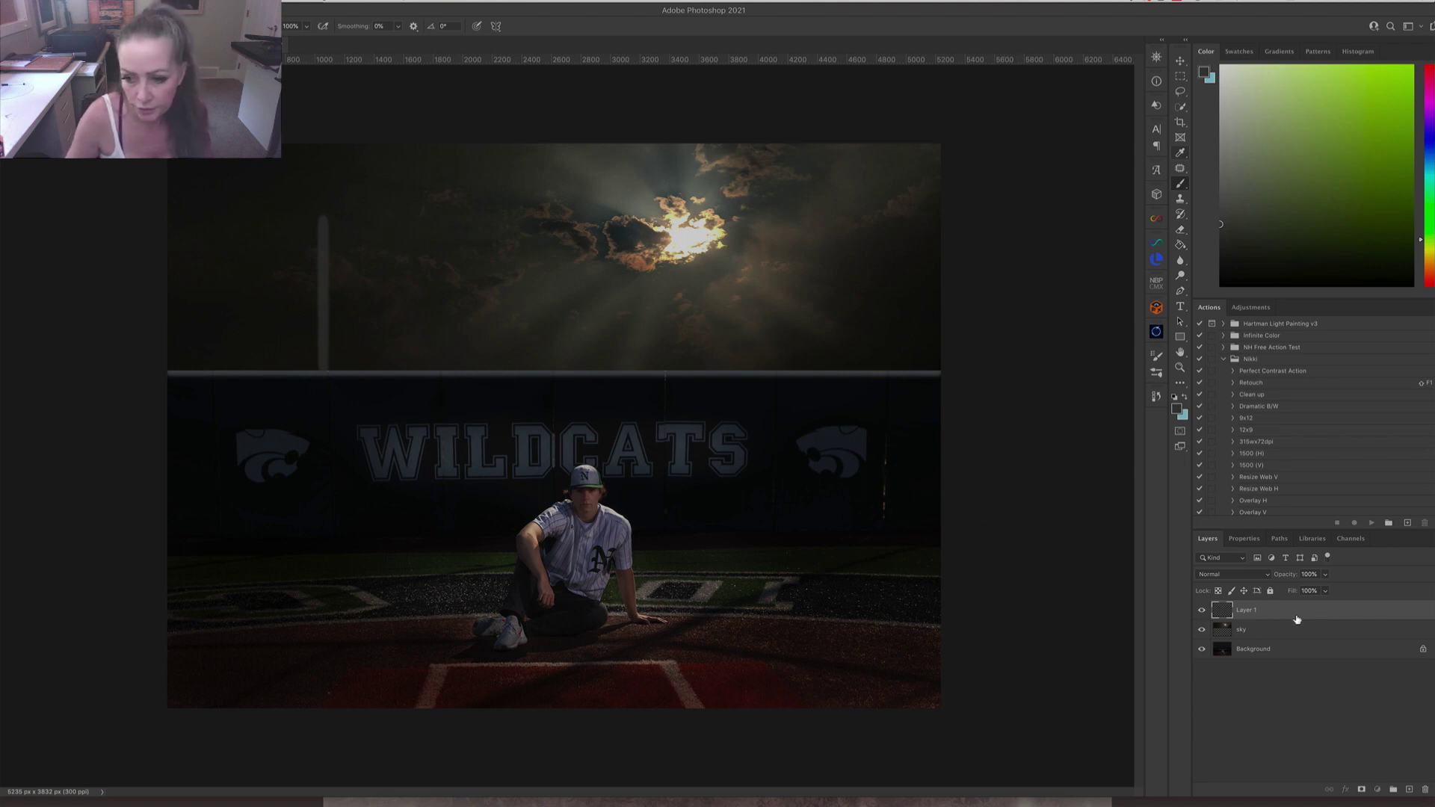
Revert the document to the New Layer history state to remove the grey pole stroke.
click(1157, 396)
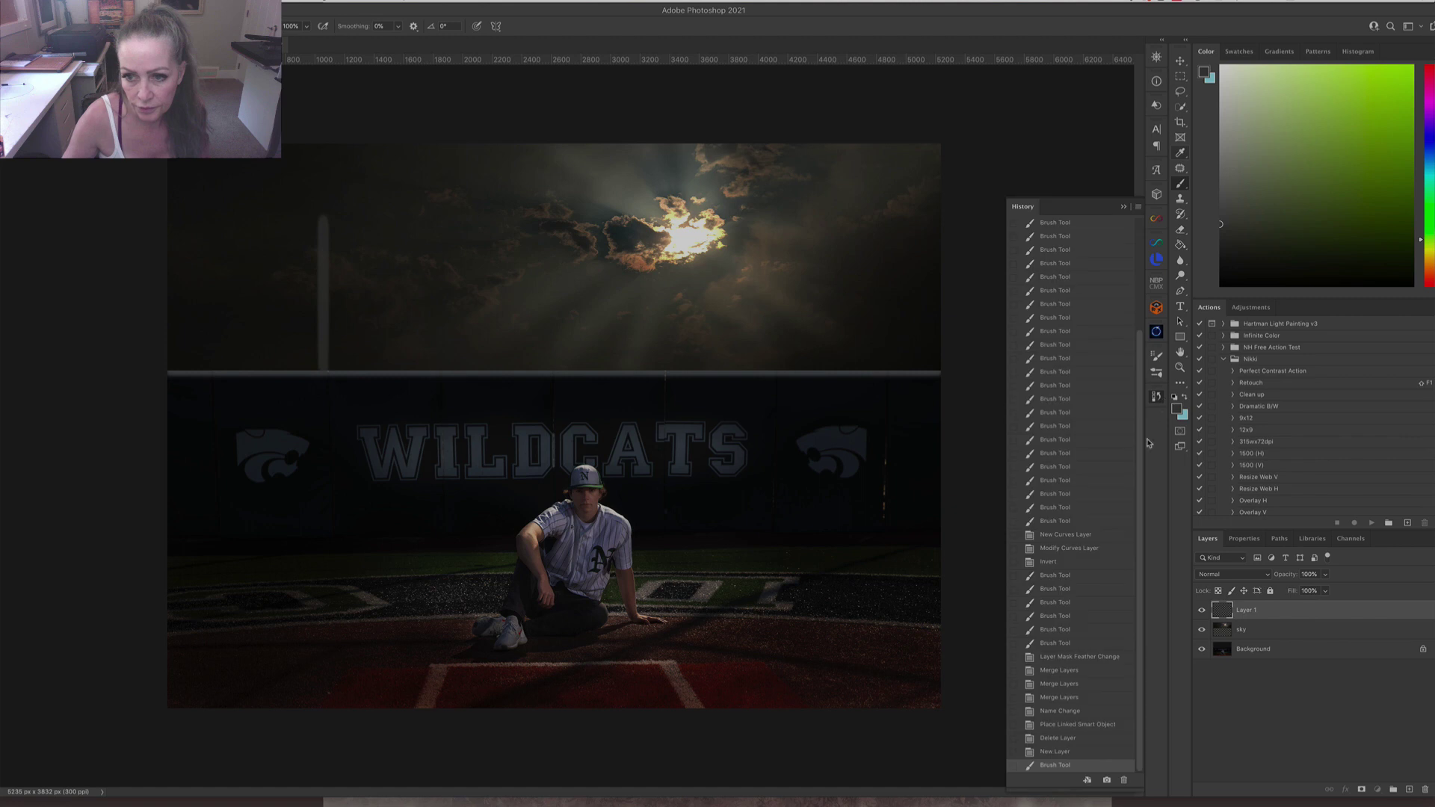
click(1063, 753)
click(1124, 206)
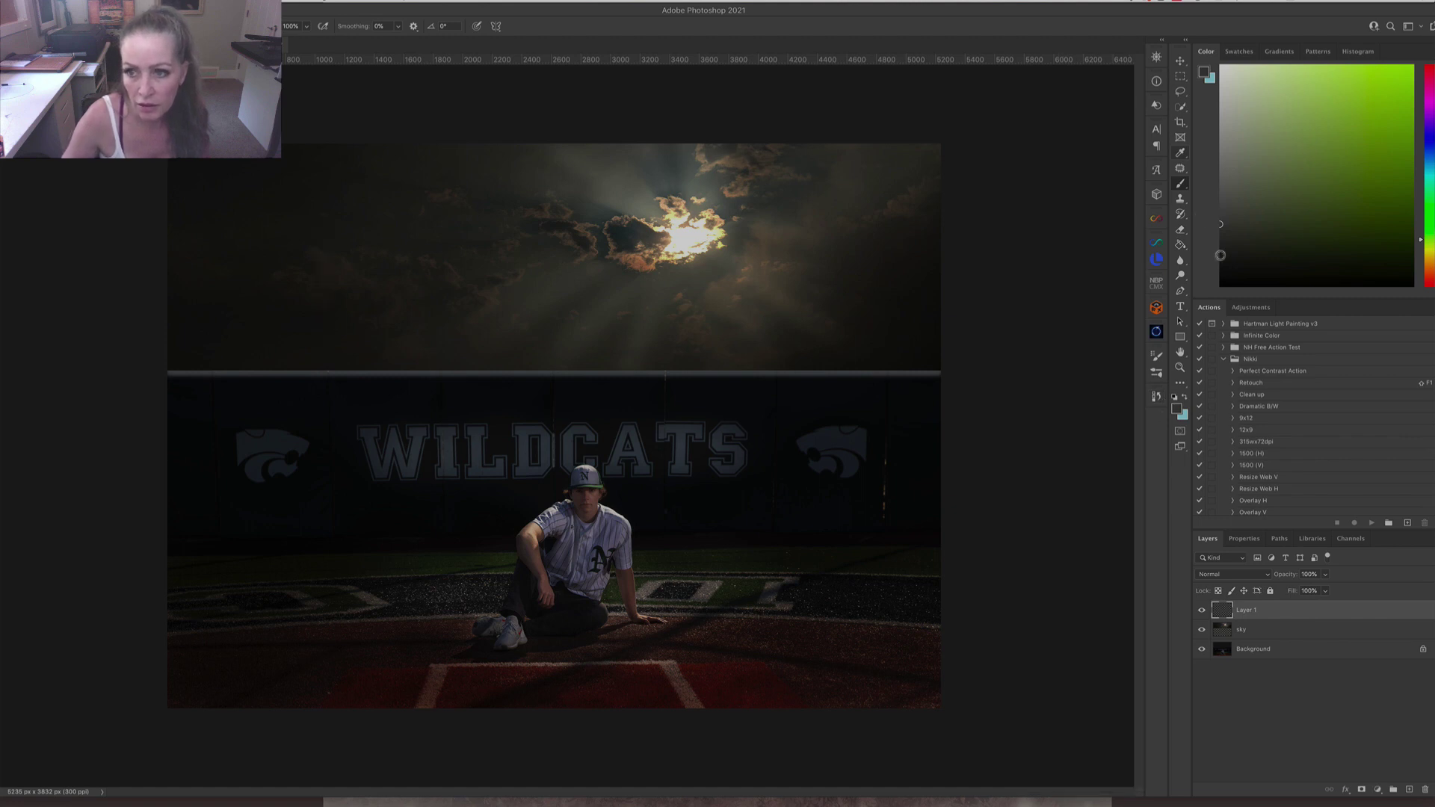
Paint a thin near-black vertical pole with the NH-Draw brush from the fence top into the left part of the sky.
click(1221, 267)
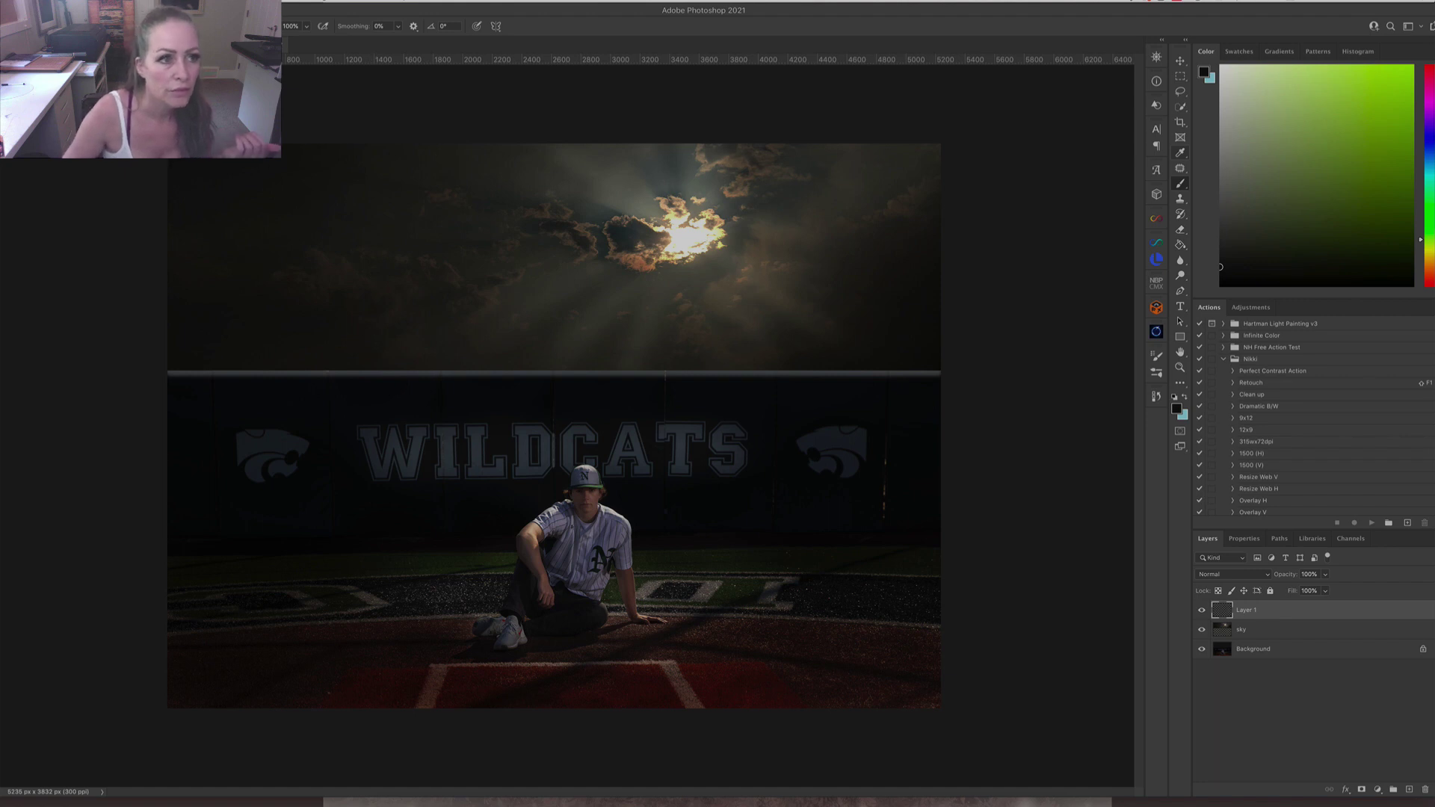
click(34, 26)
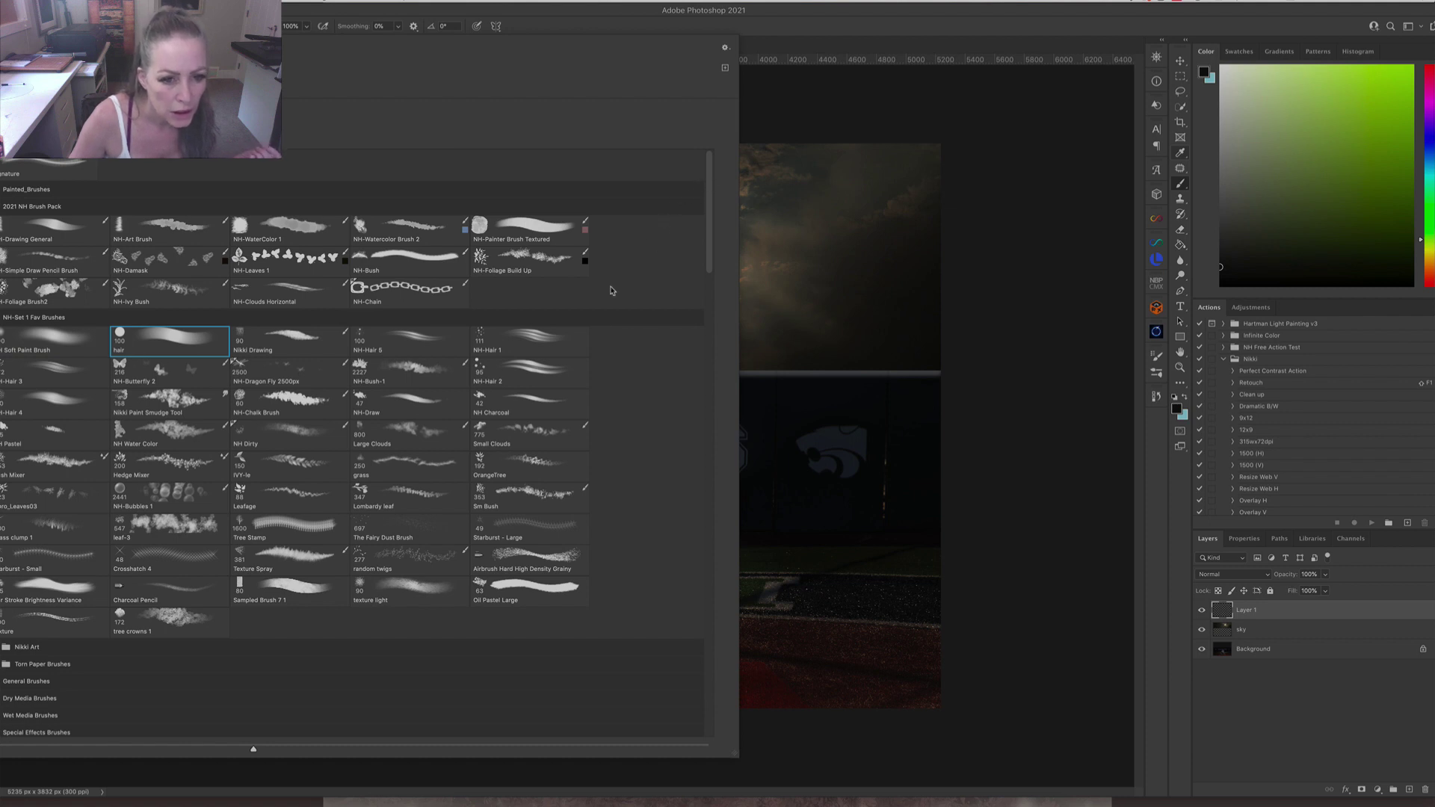
click(407, 410)
key(Return)
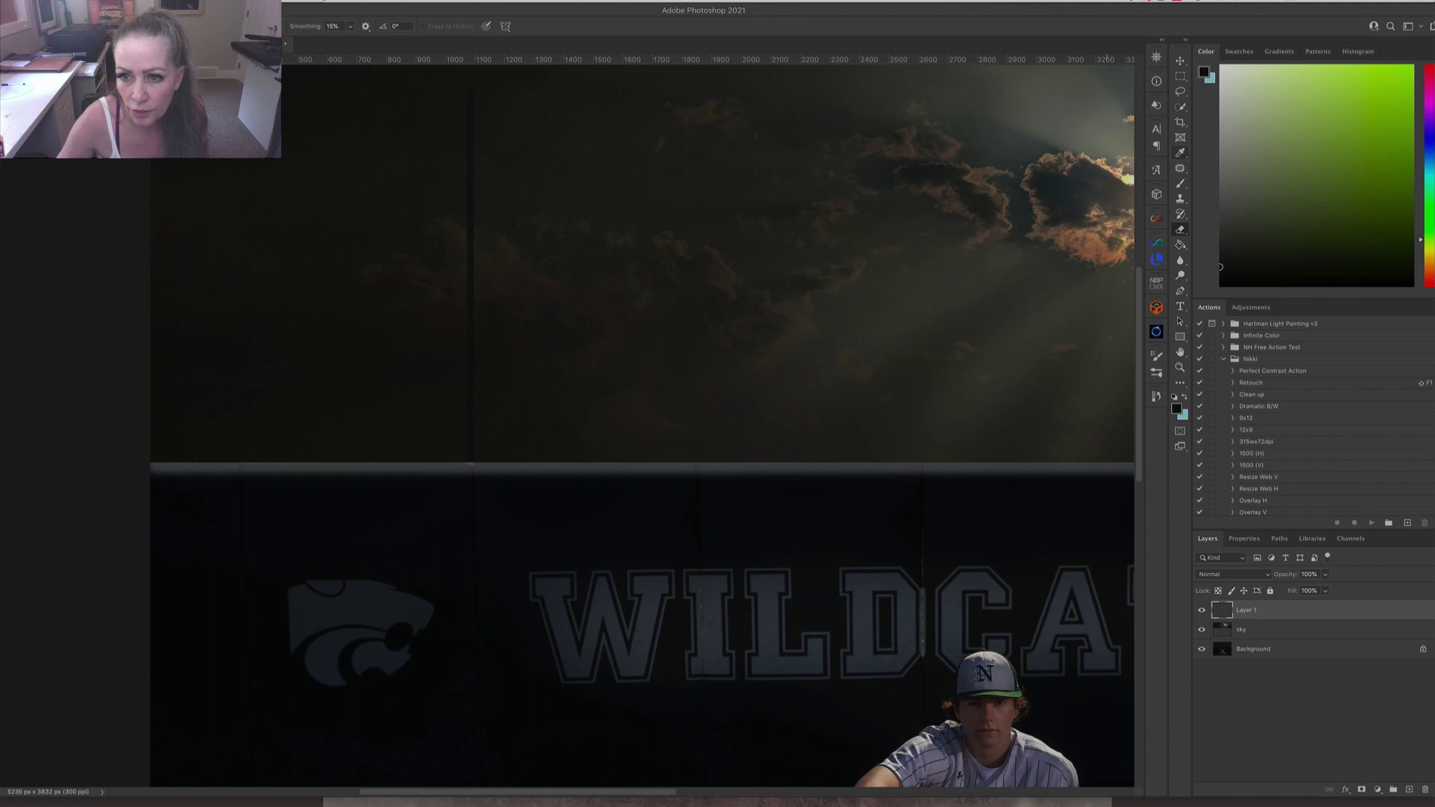
Paint a fine highlight along the pole's sun-facing edge with a tan sampled from the clouds, brightened to pale cream.
click(1181, 184)
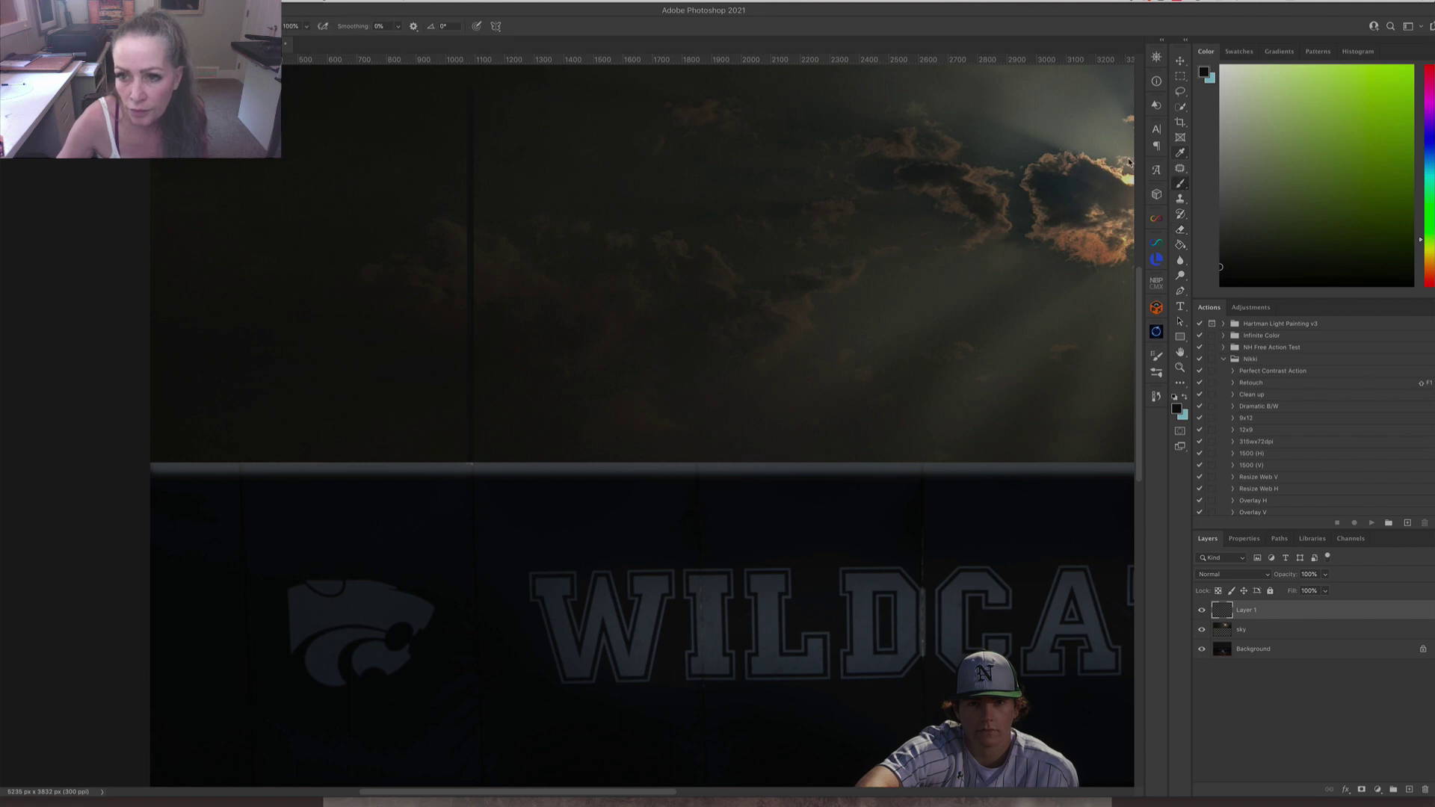
alt+click(1115, 160)
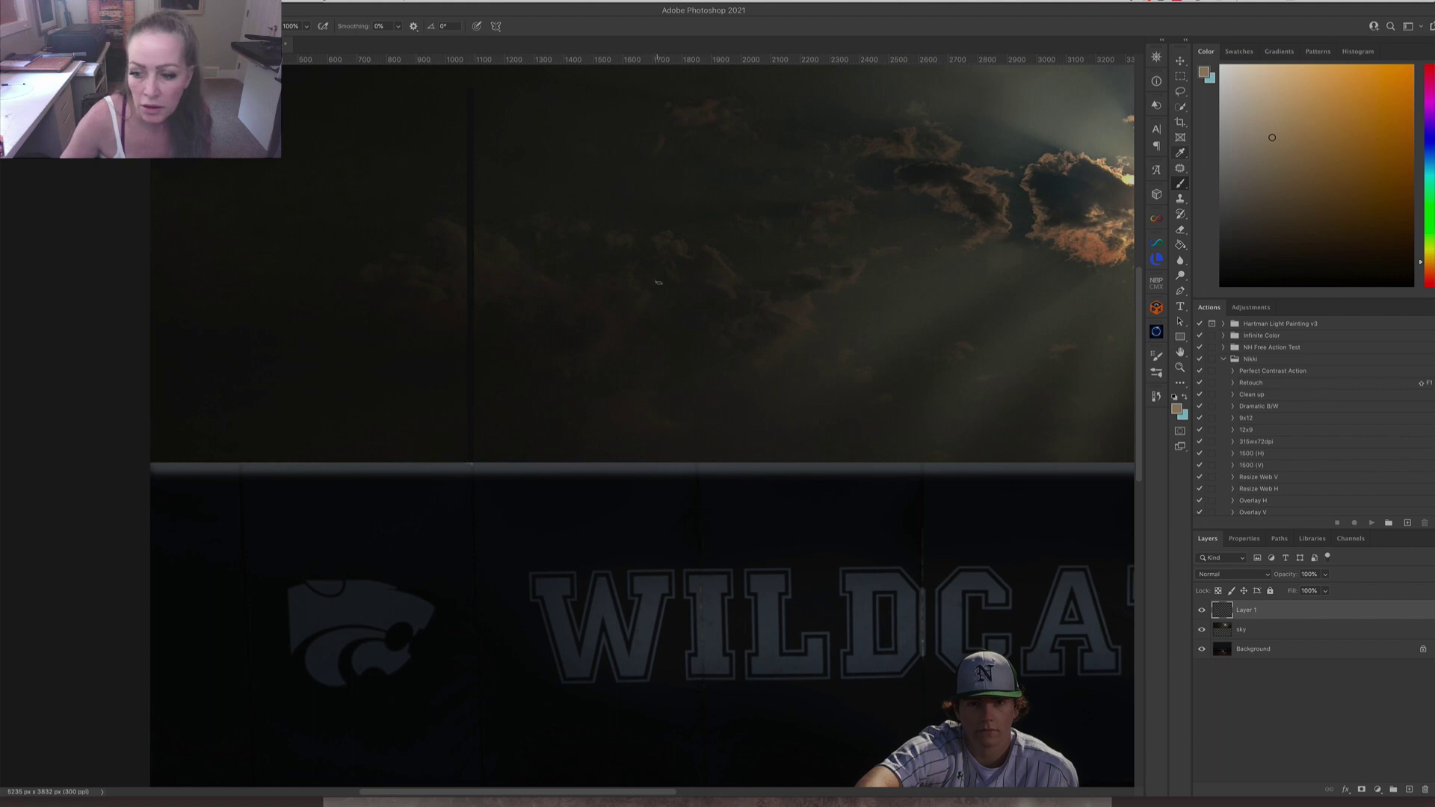
alt+right_click(487, 107)
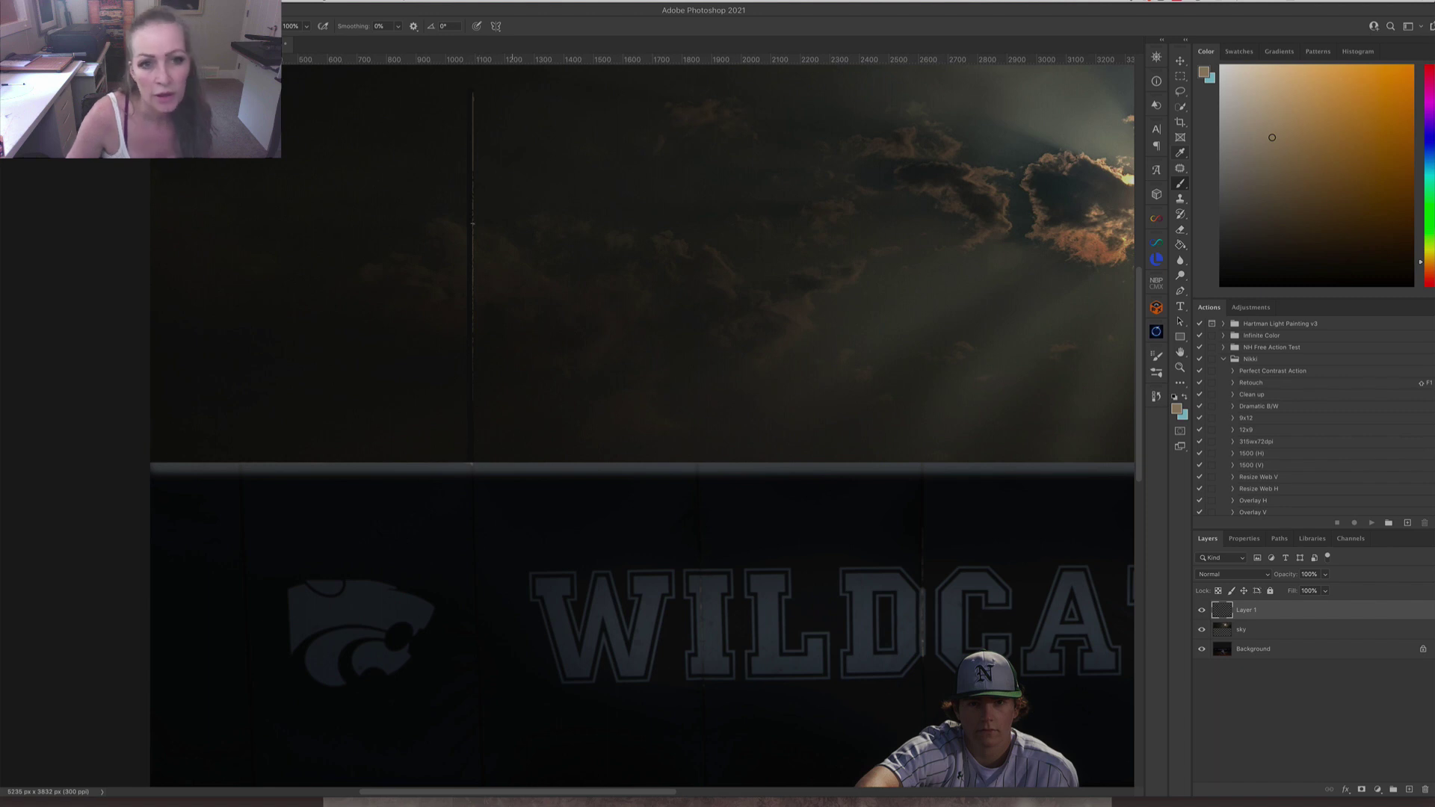
click(1259, 75)
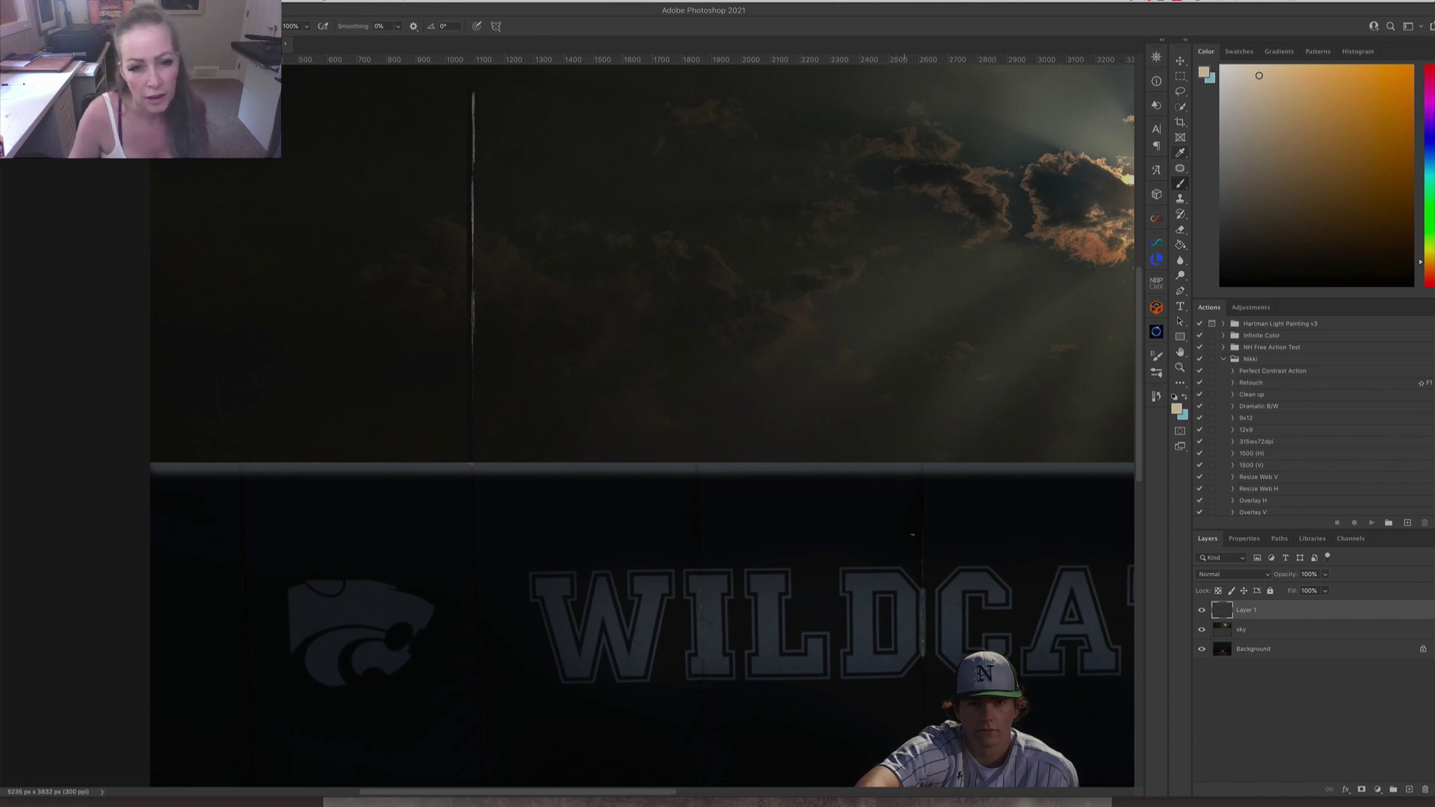
Duplicate the pole layer and move the copy to the right of the sun, with its base on the fence top.
key(ctrl+minus)
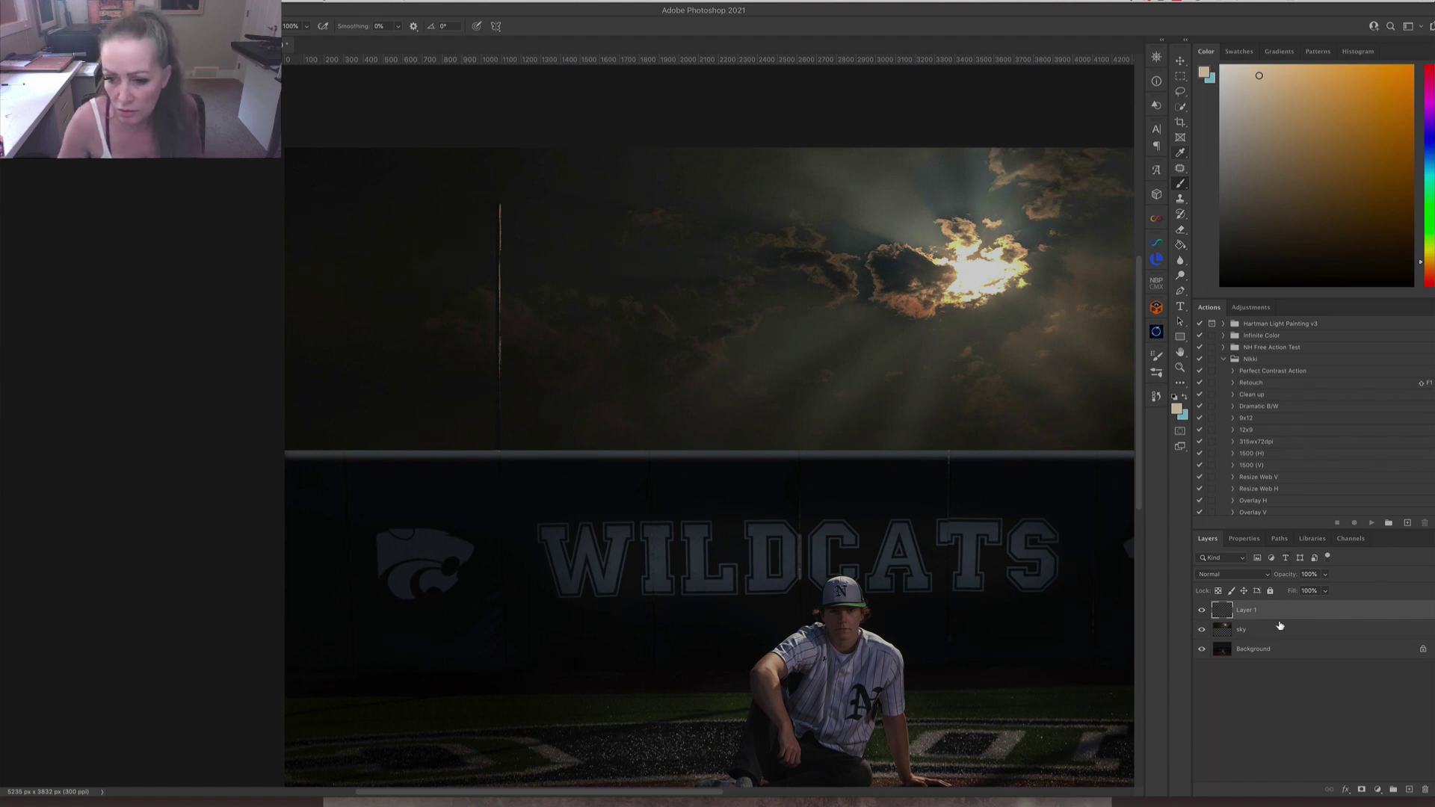
key(ctrl+j)
click(1180, 60)
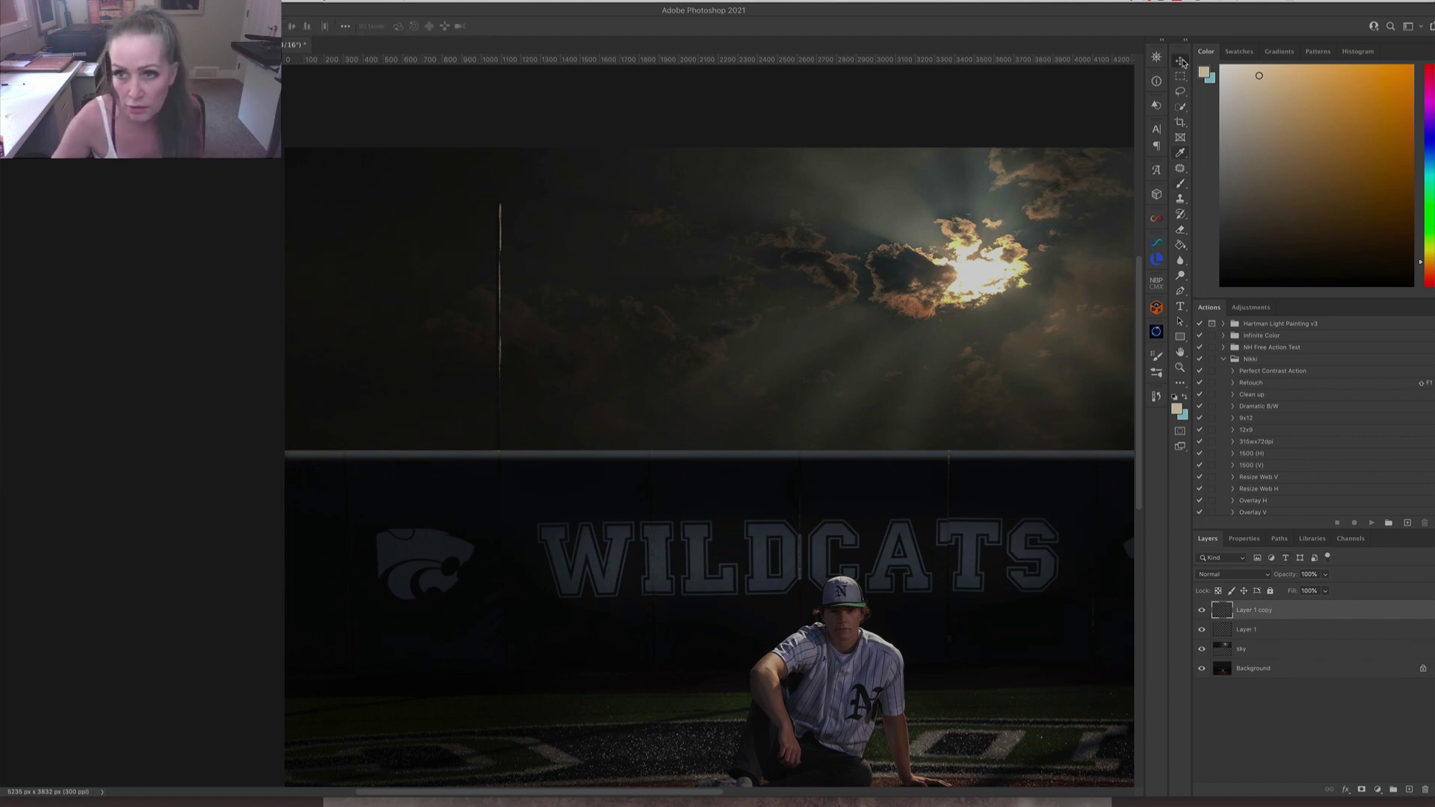
drag(696, 323, 1091, 341)
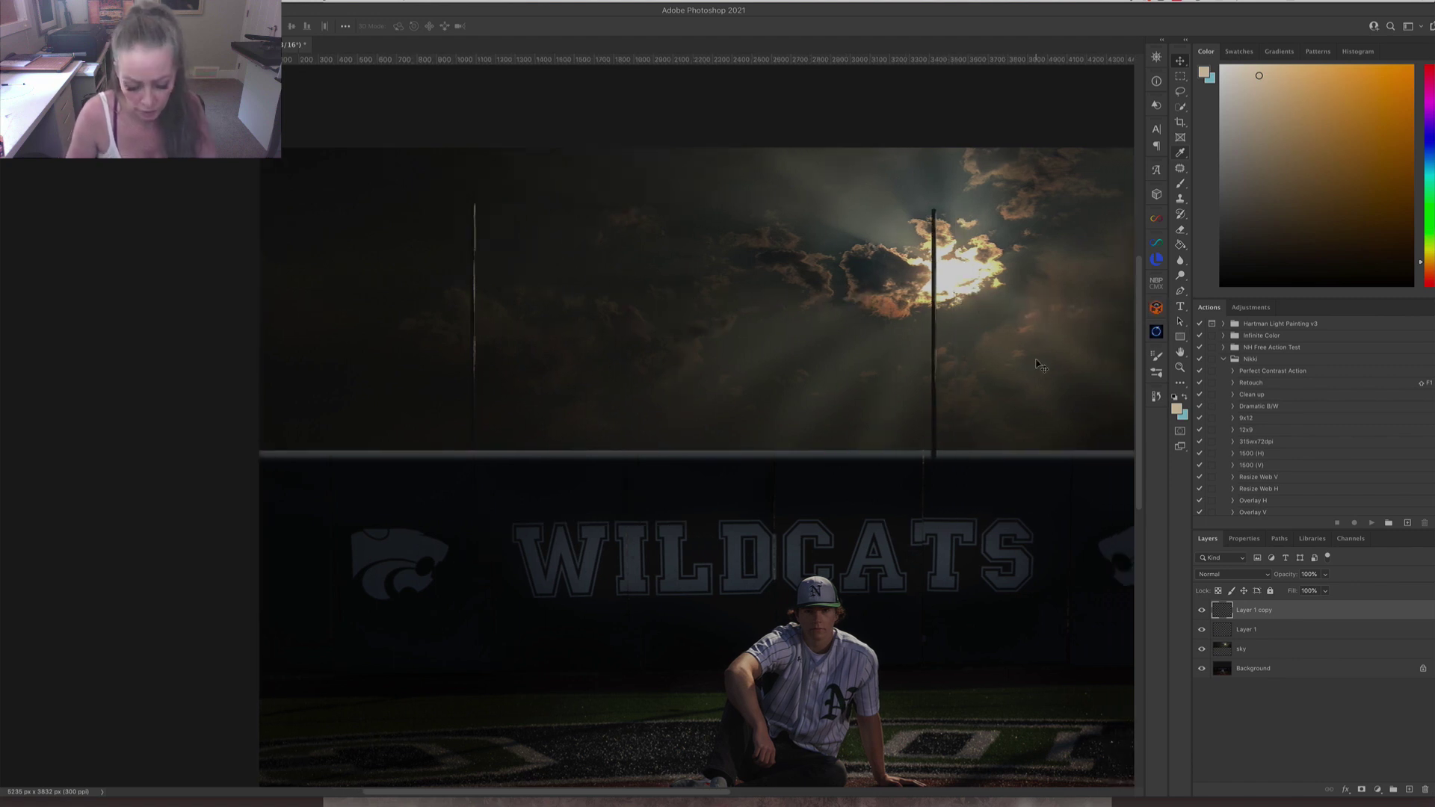
key(ctrl+minus)
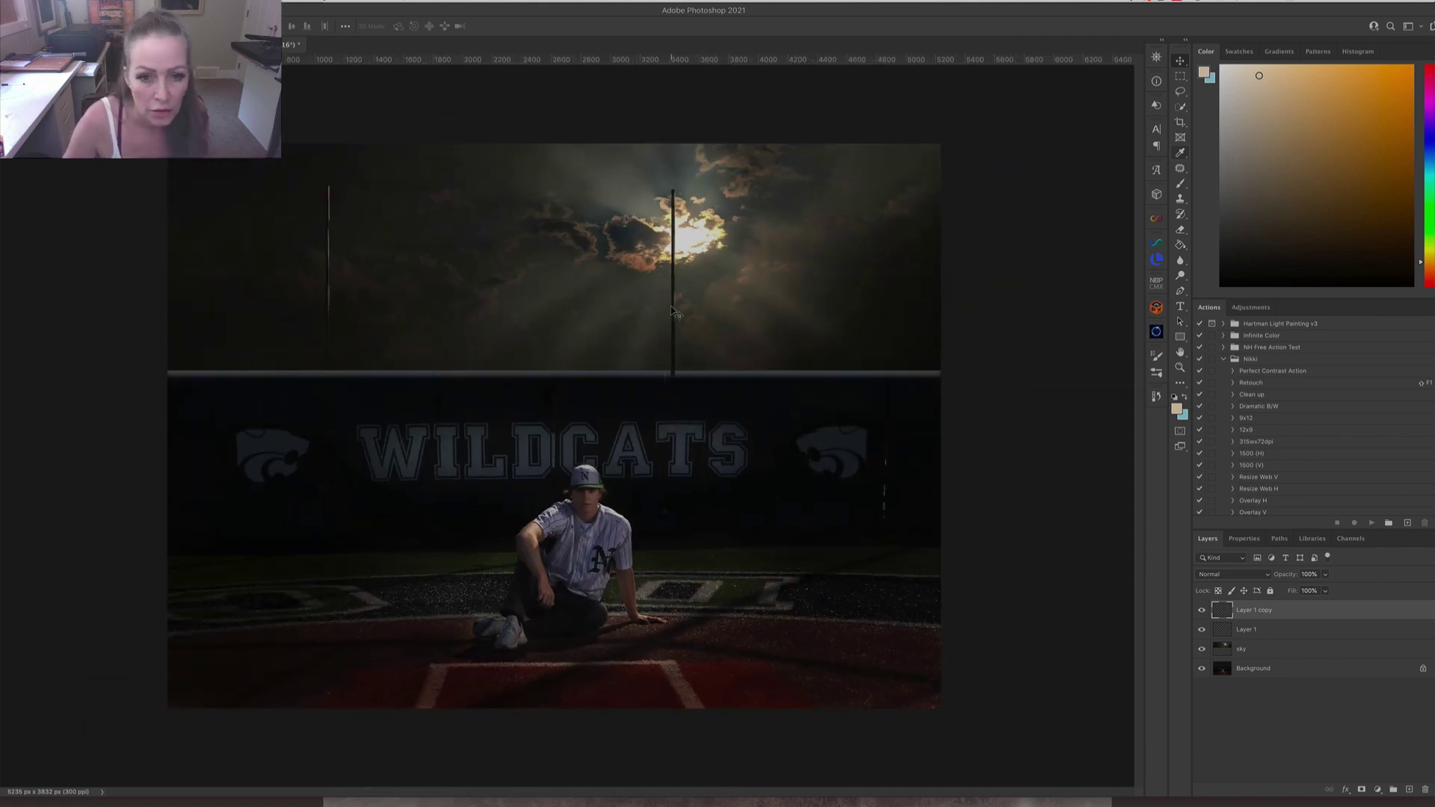
drag(672, 312, 770, 307)
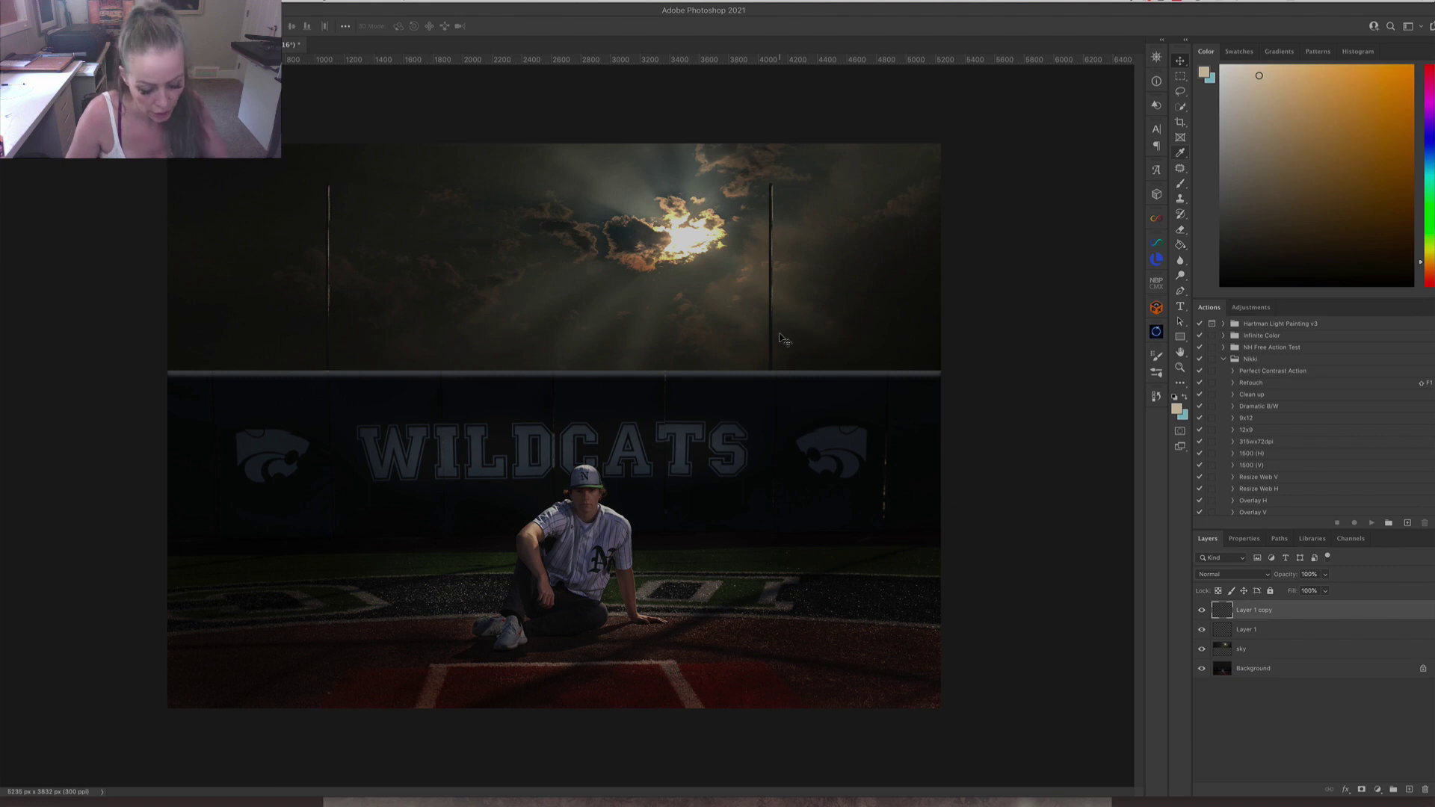
Flip the copied pole on the sun's right side horizontally so its highlight faces the sun.
key(ctrl+t)
right_click(770, 343)
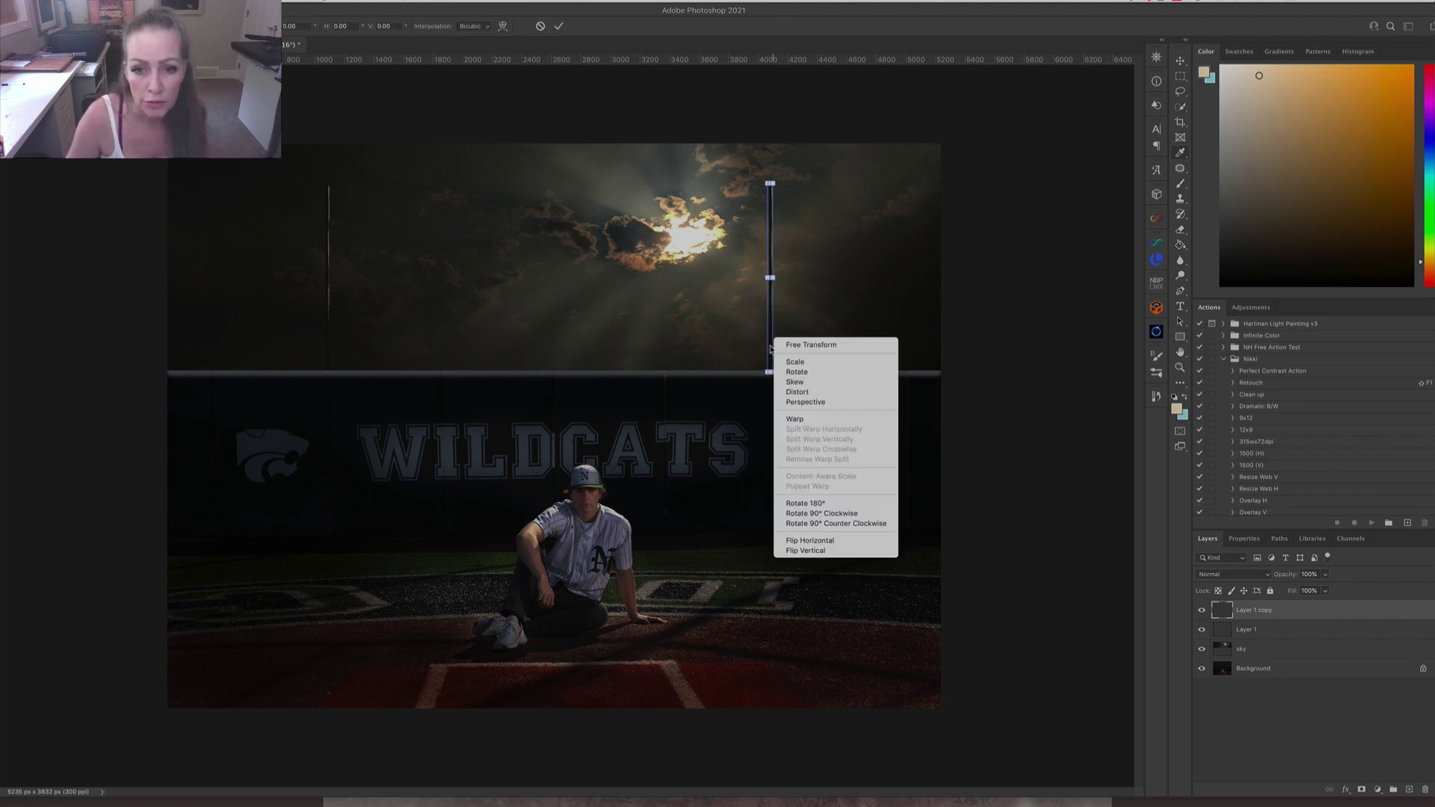
click(828, 545)
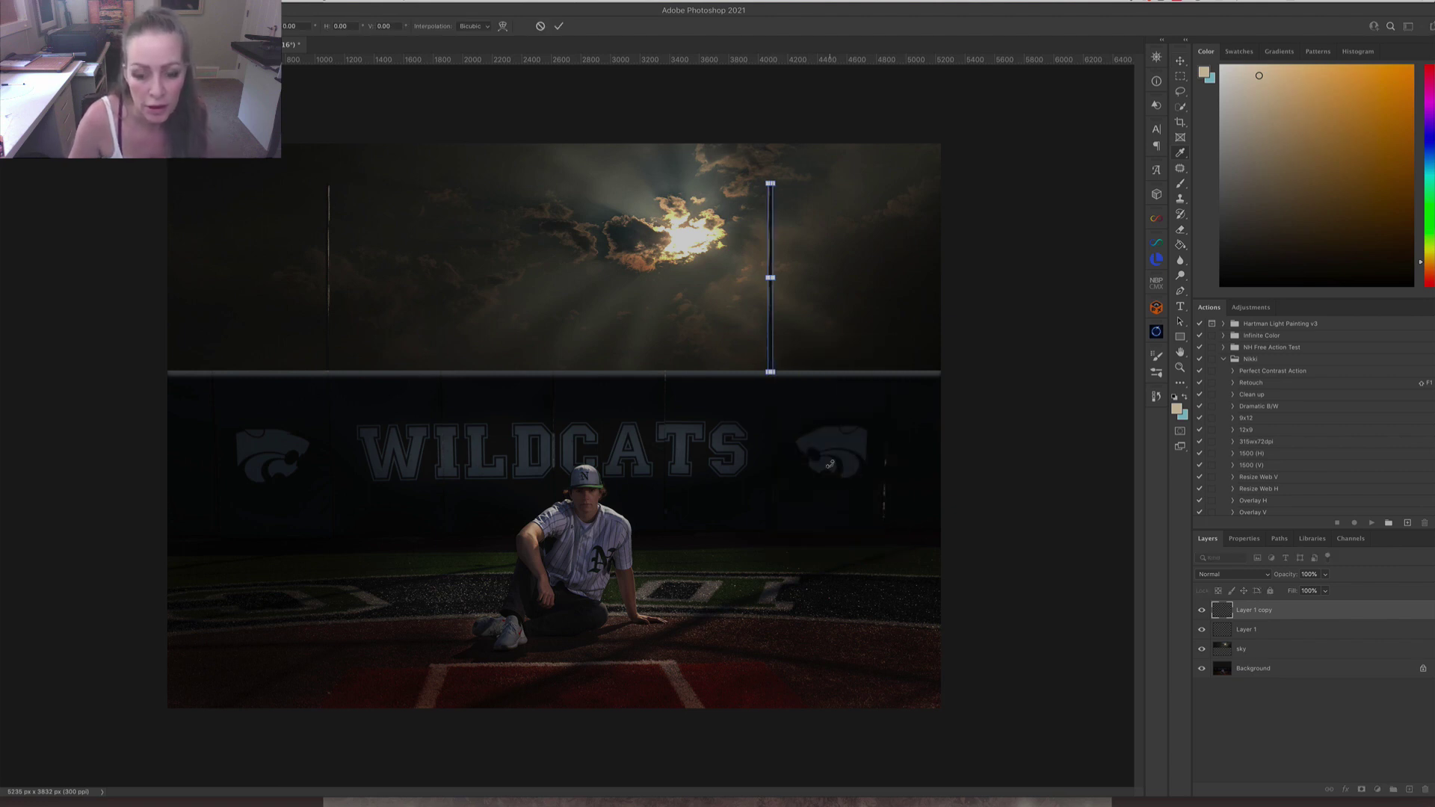
key(Return)
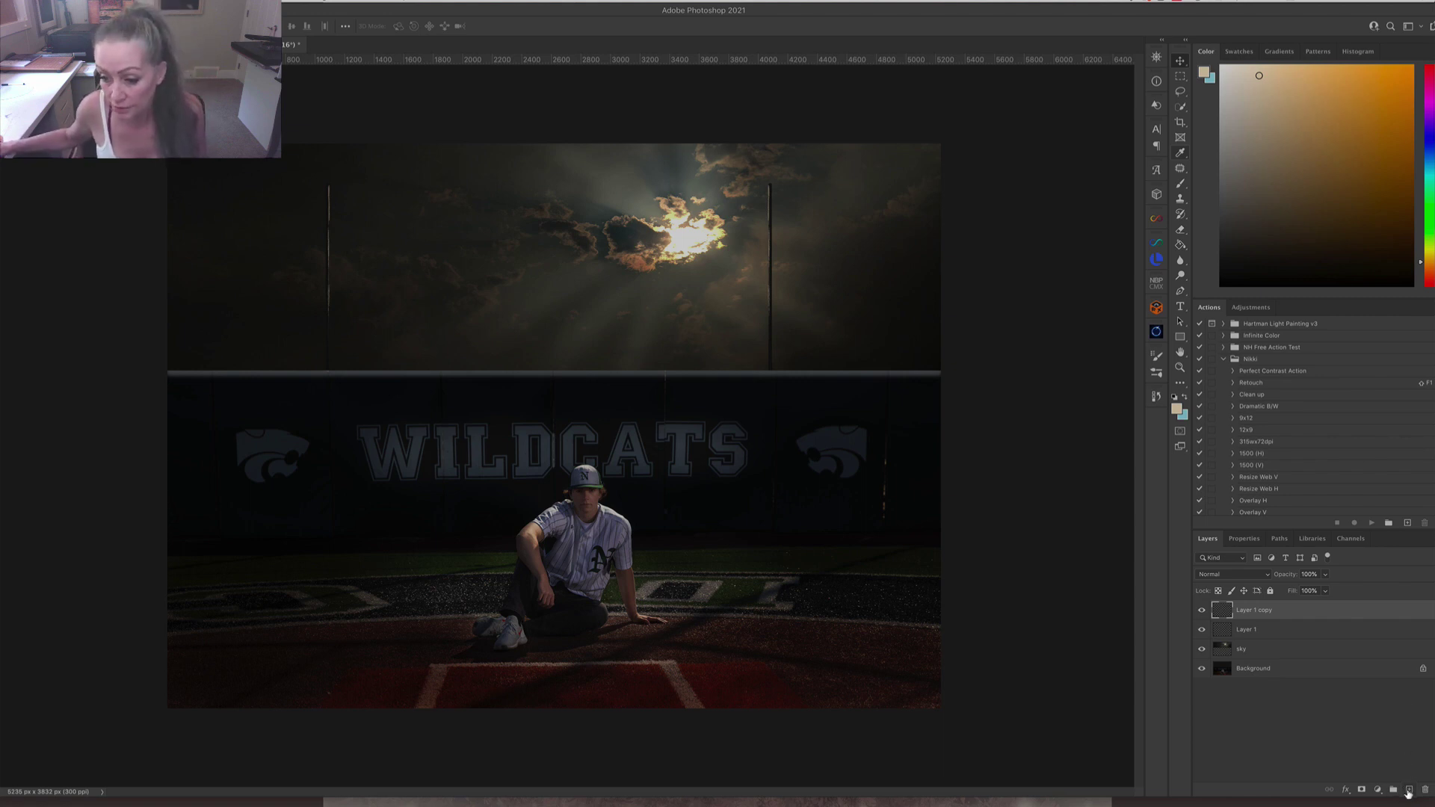
On a new layer, paint four near-white round lamps of varying size atop the right pole with the hair brush.
click(1410, 791)
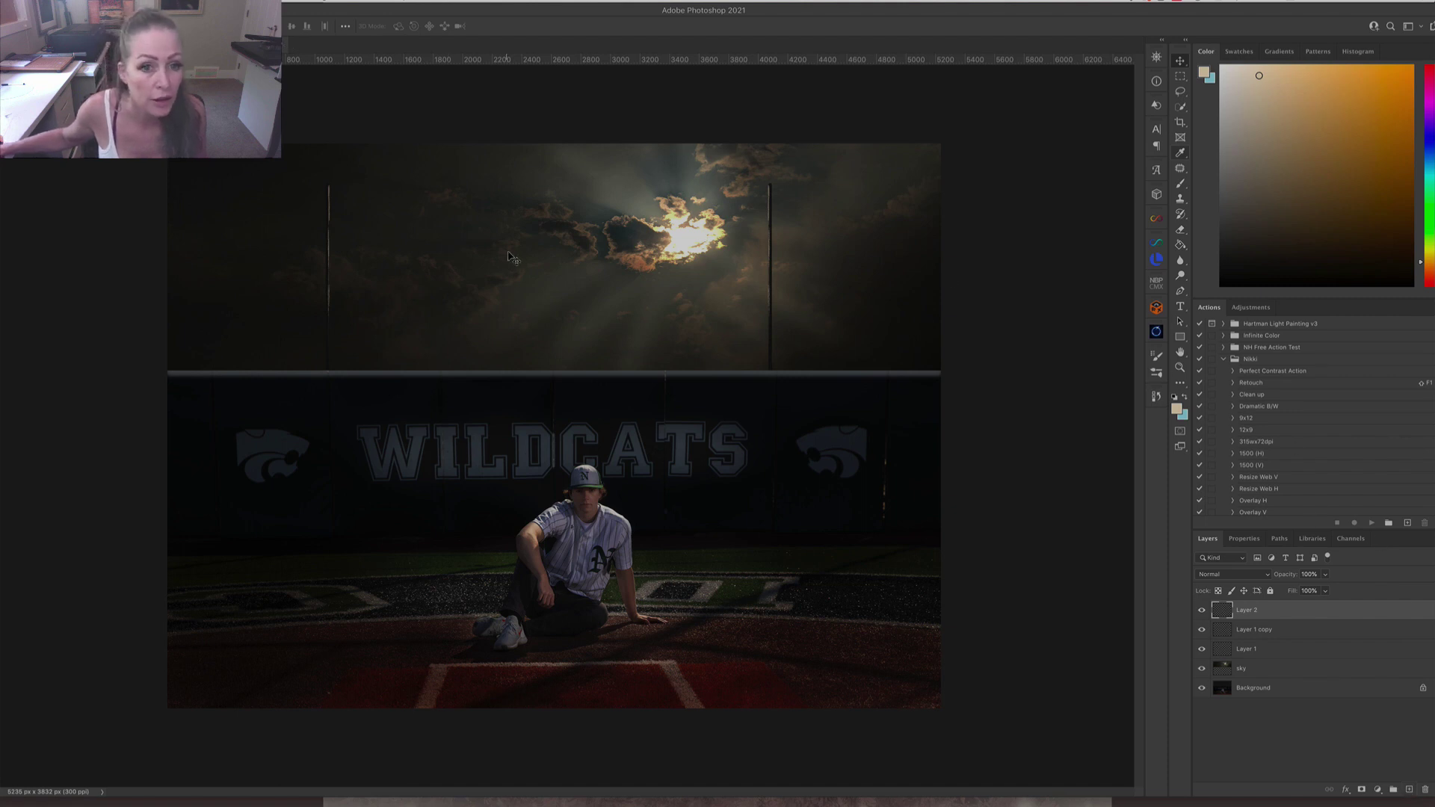
click(1181, 184)
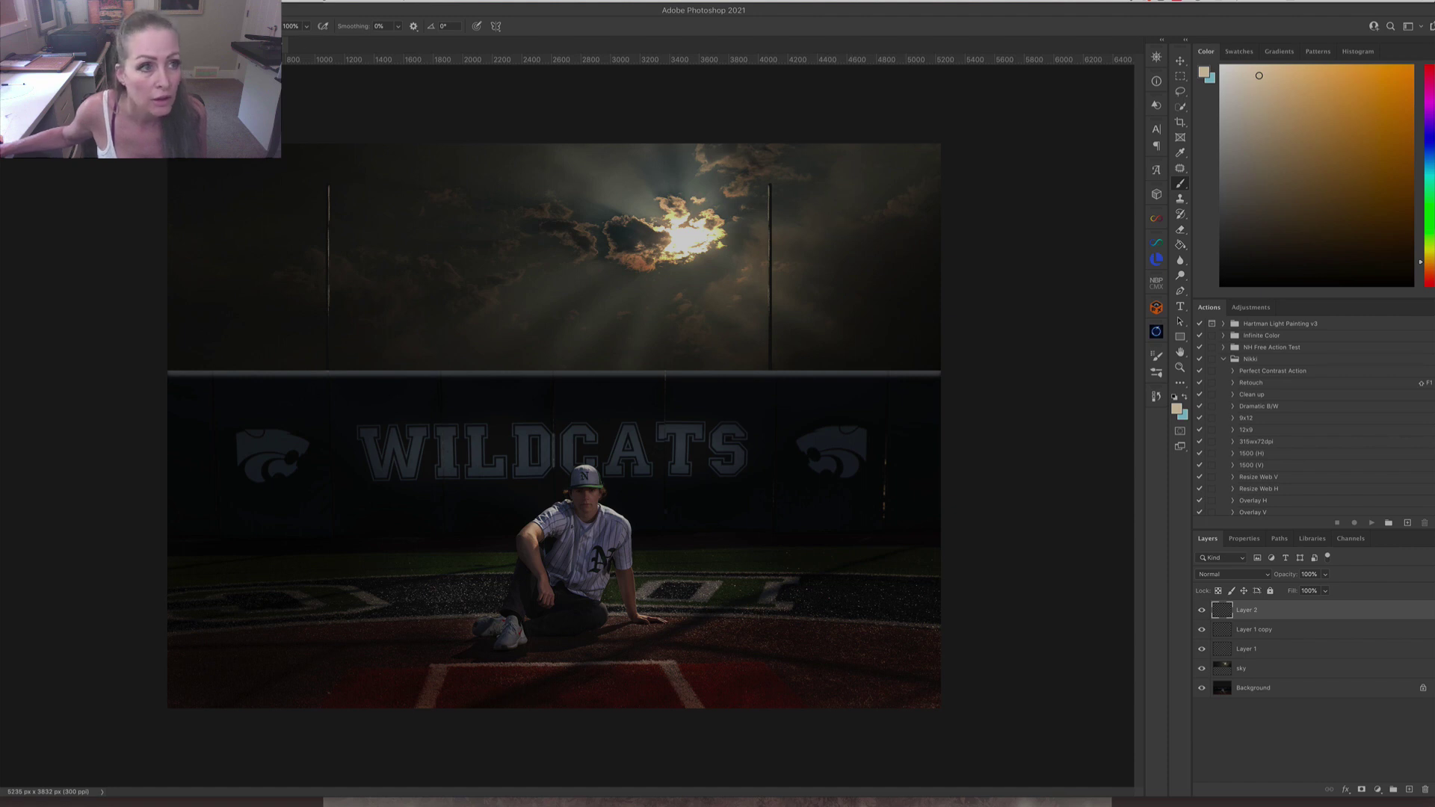
click(45, 26)
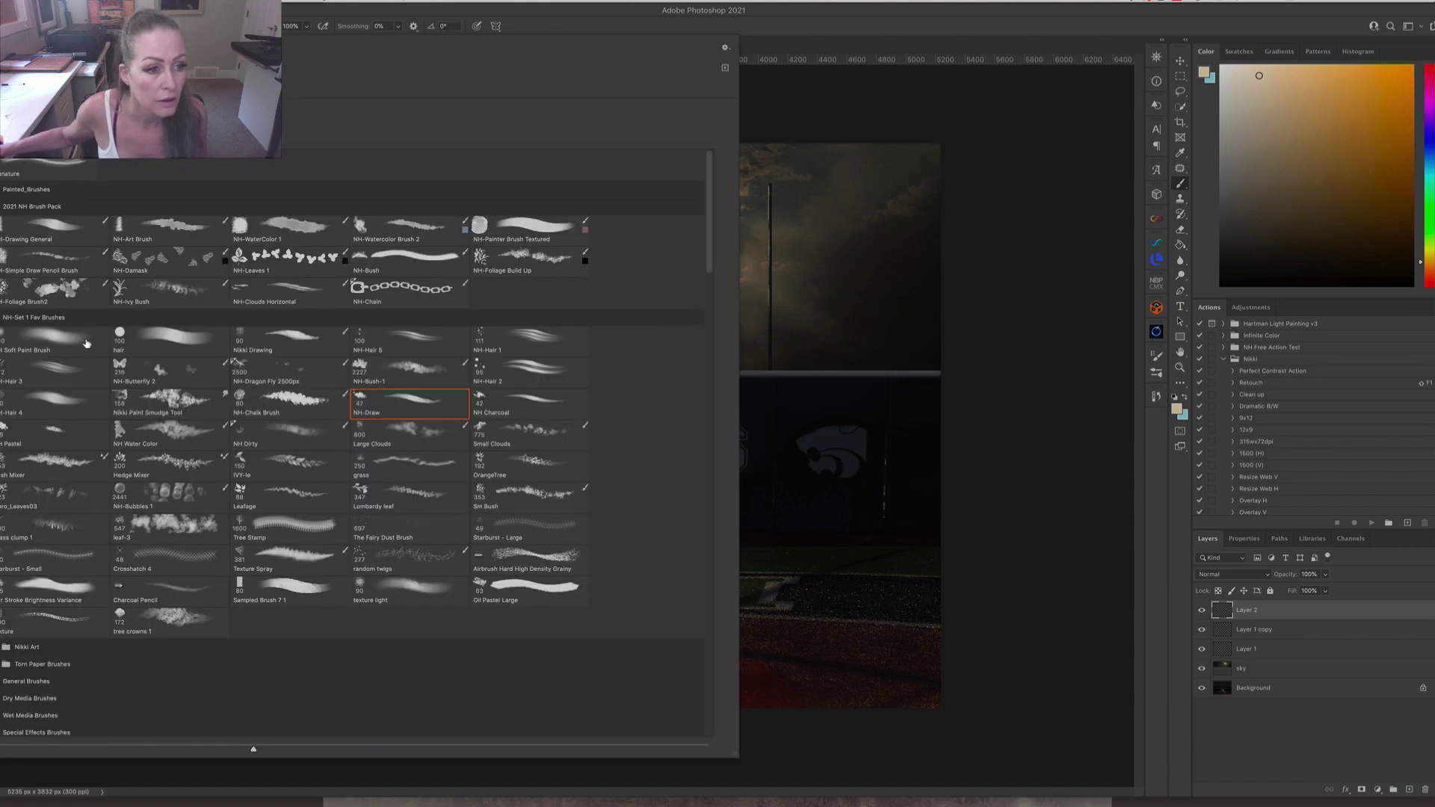
click(155, 342)
click(822, 189)
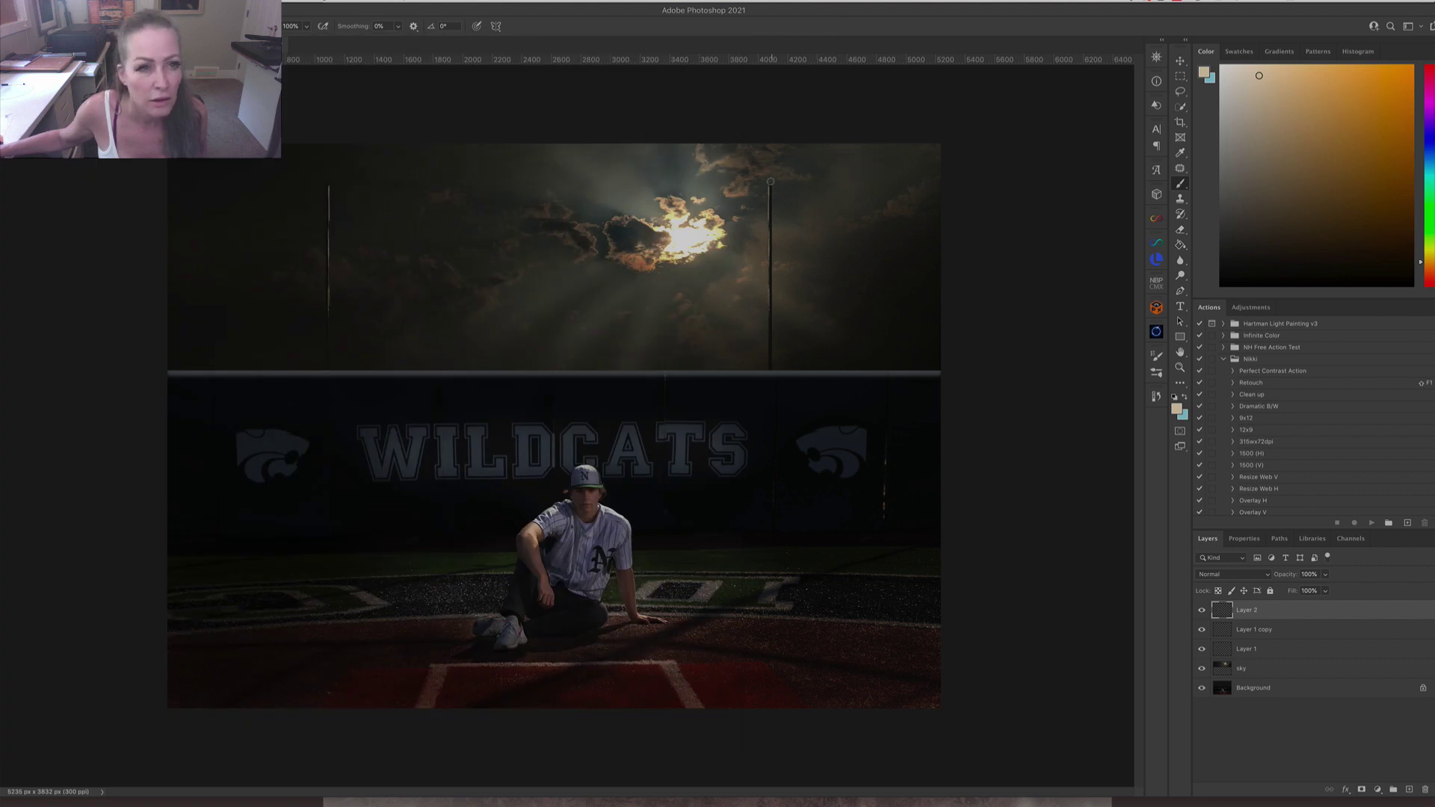
click(1222, 67)
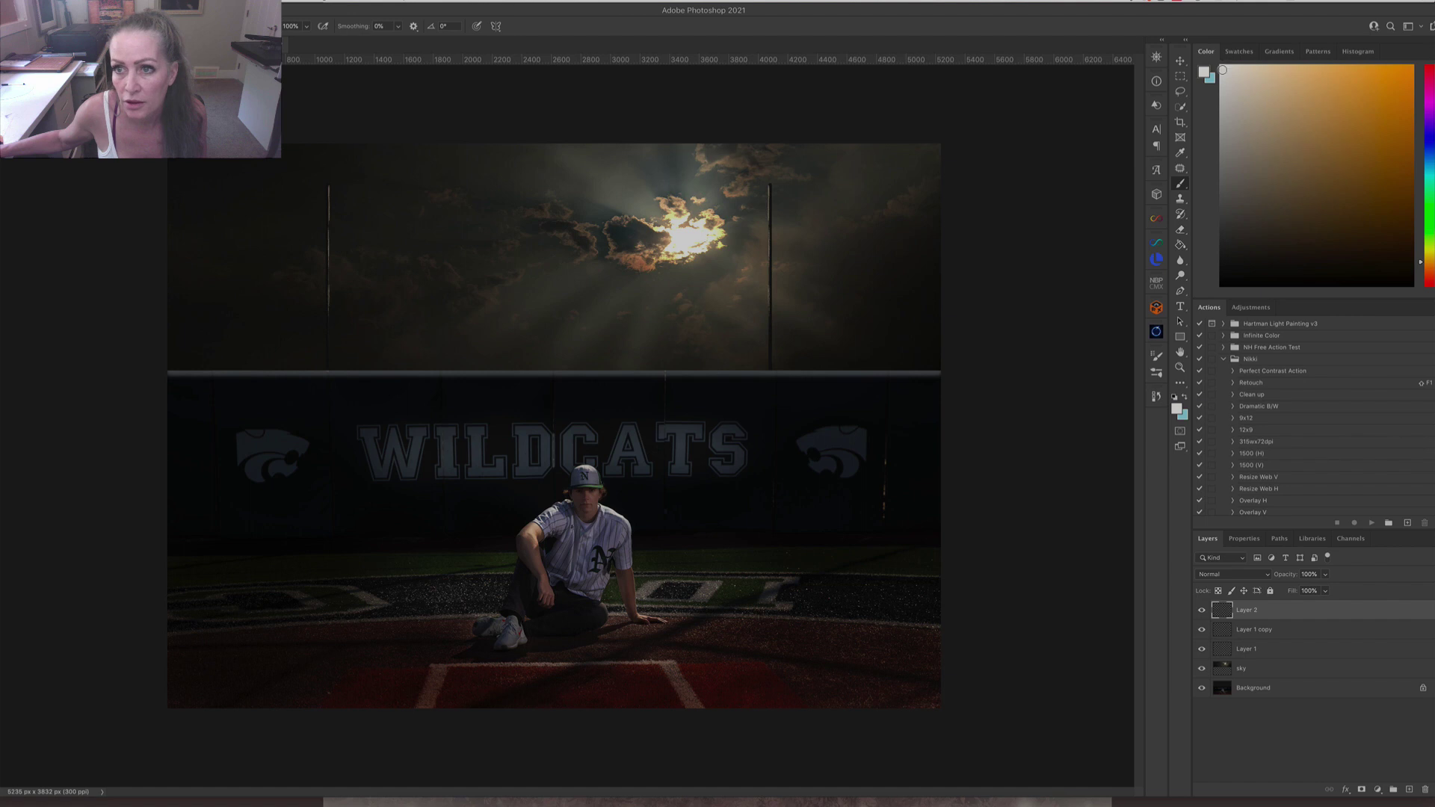
click(778, 180)
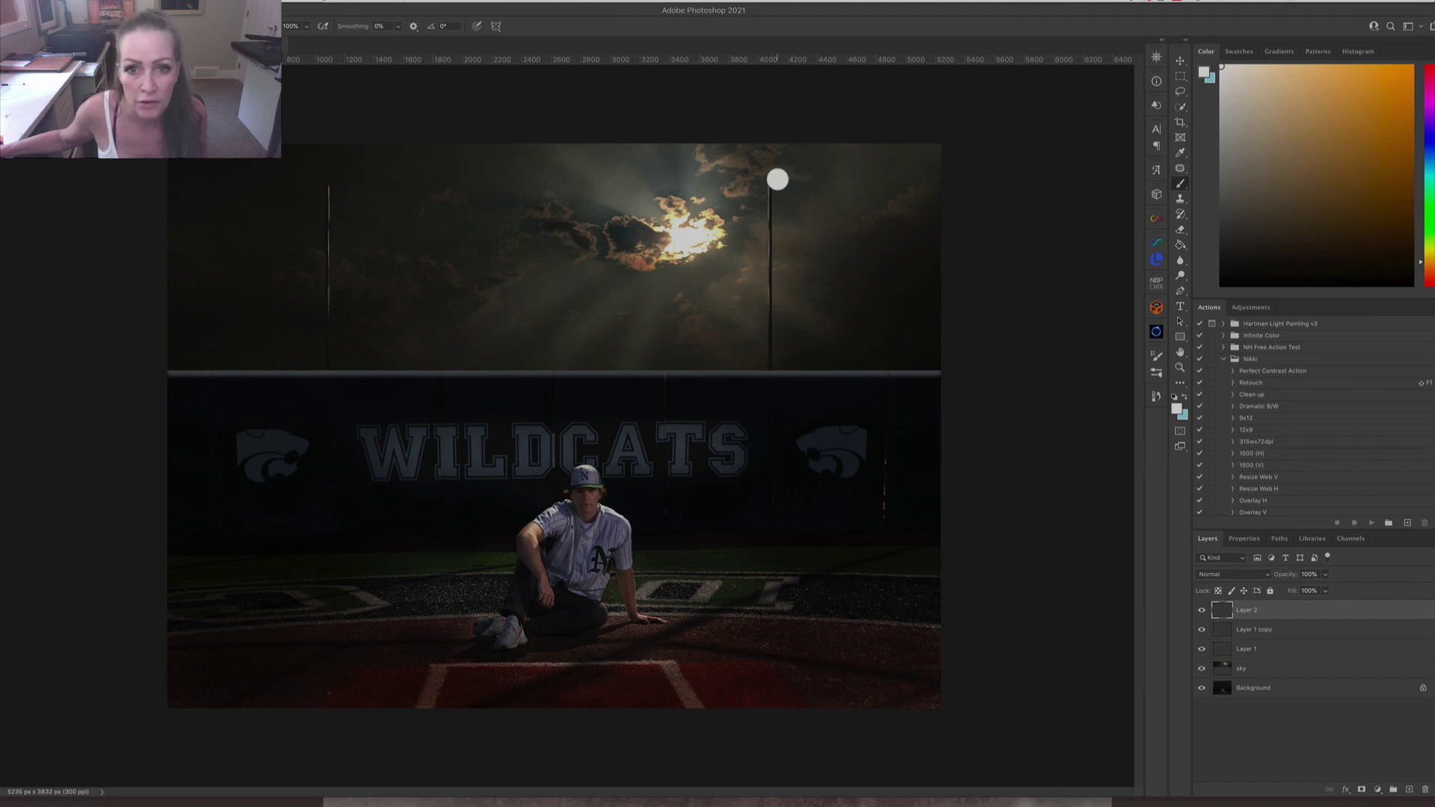
click(758, 190)
drag(783, 197, 775, 198)
click(781, 198)
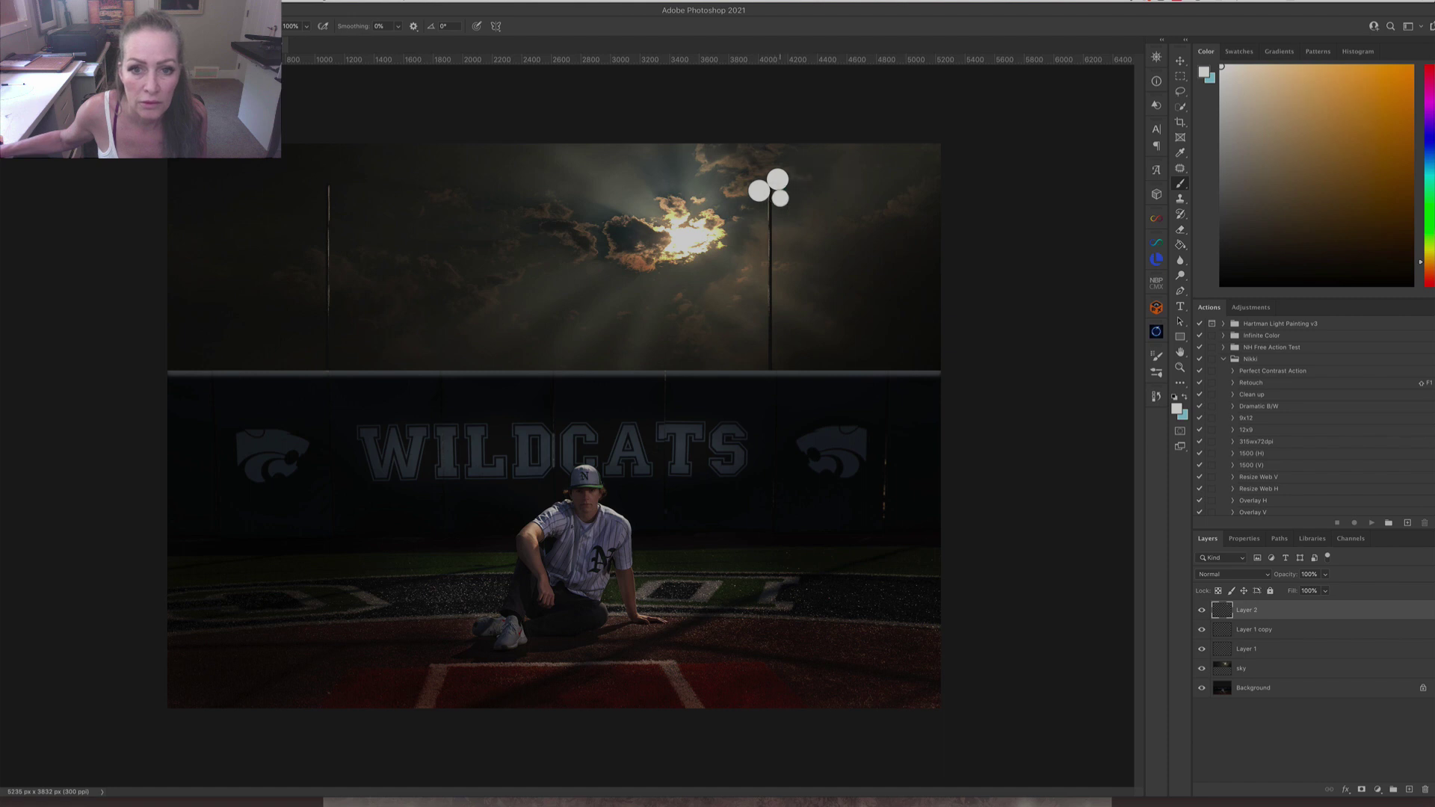
click(766, 207)
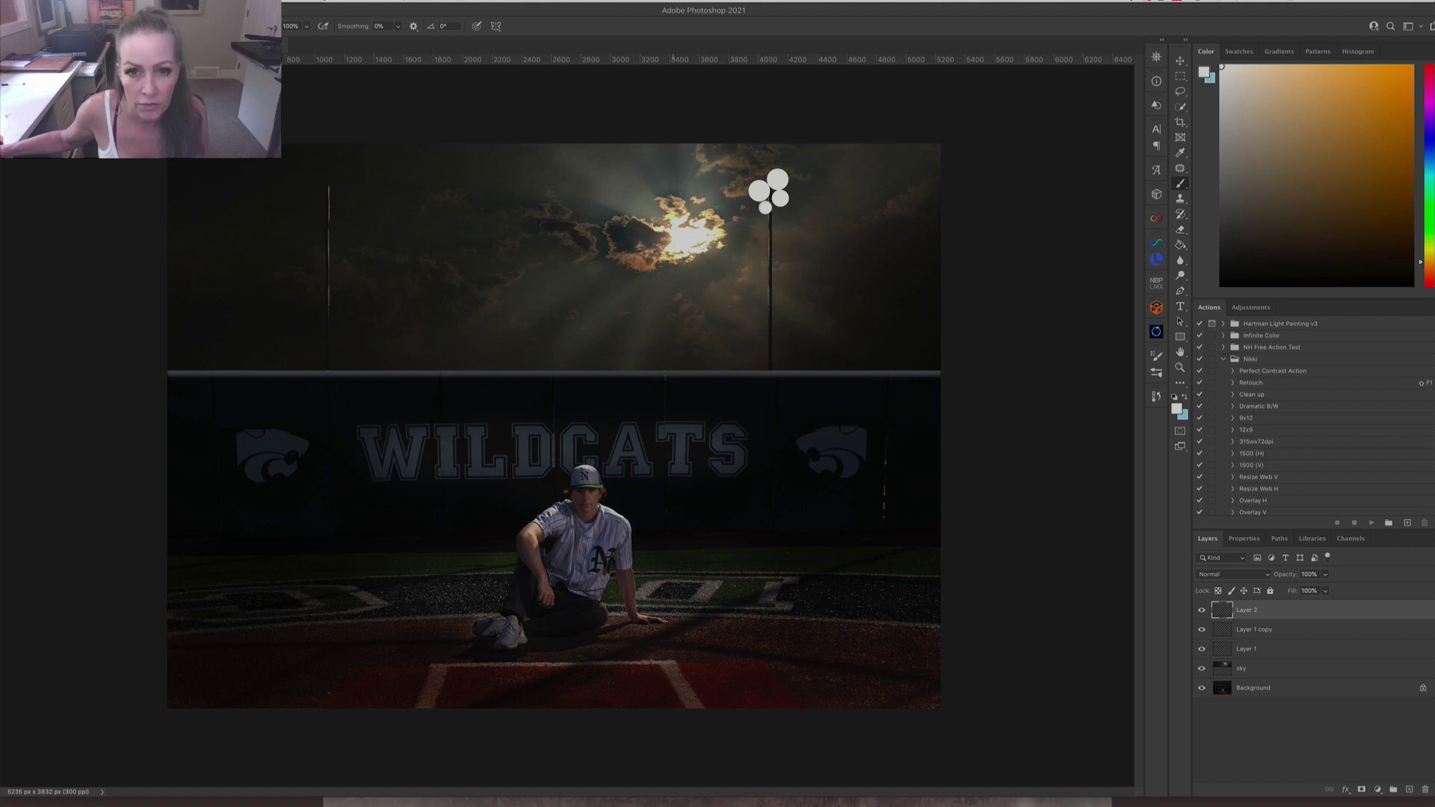
Paint a cluster of six near-white round lamps atop the left pole, with the larger ones toward the upper outer side.
click(319, 181)
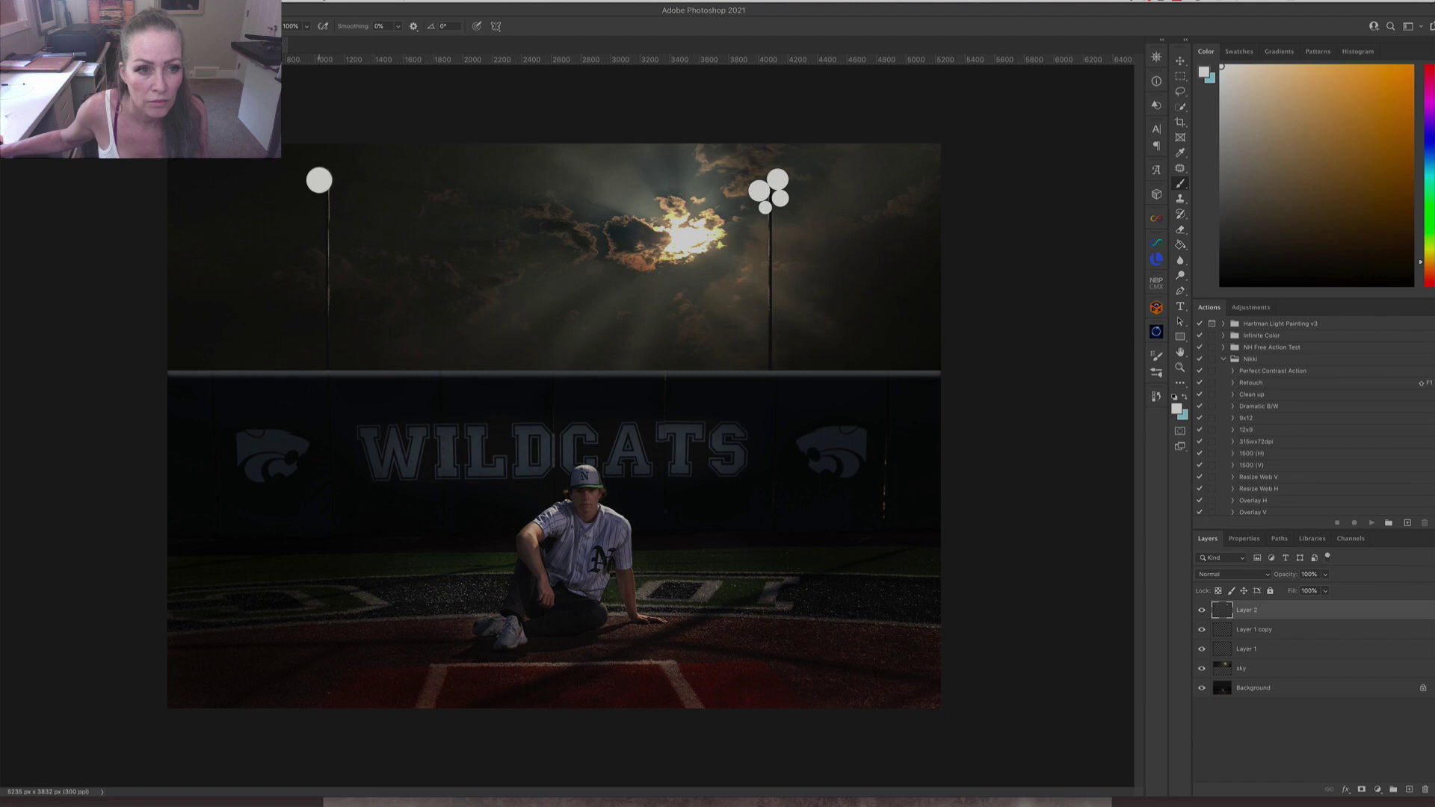
click(338, 190)
click(313, 199)
click(329, 206)
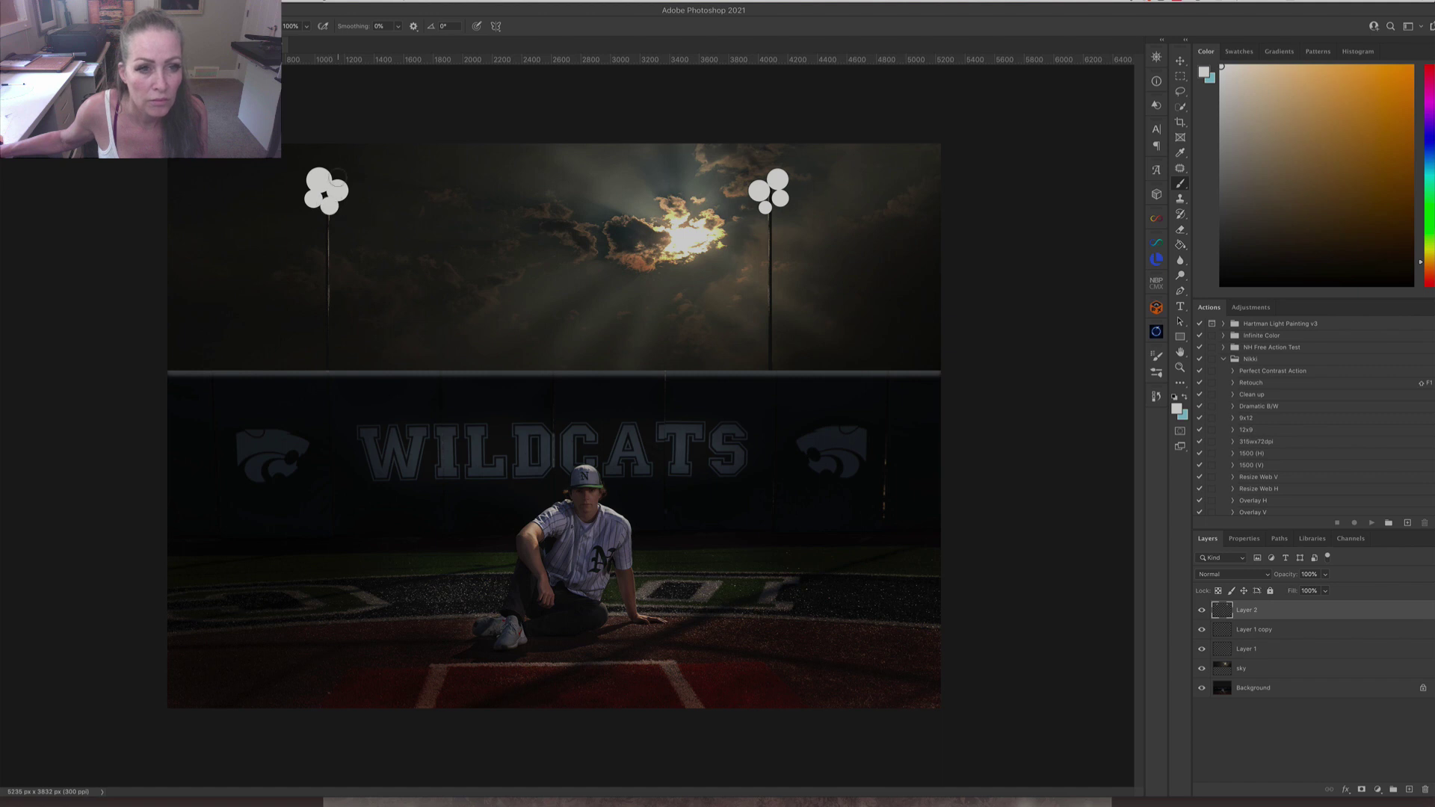
click(303, 166)
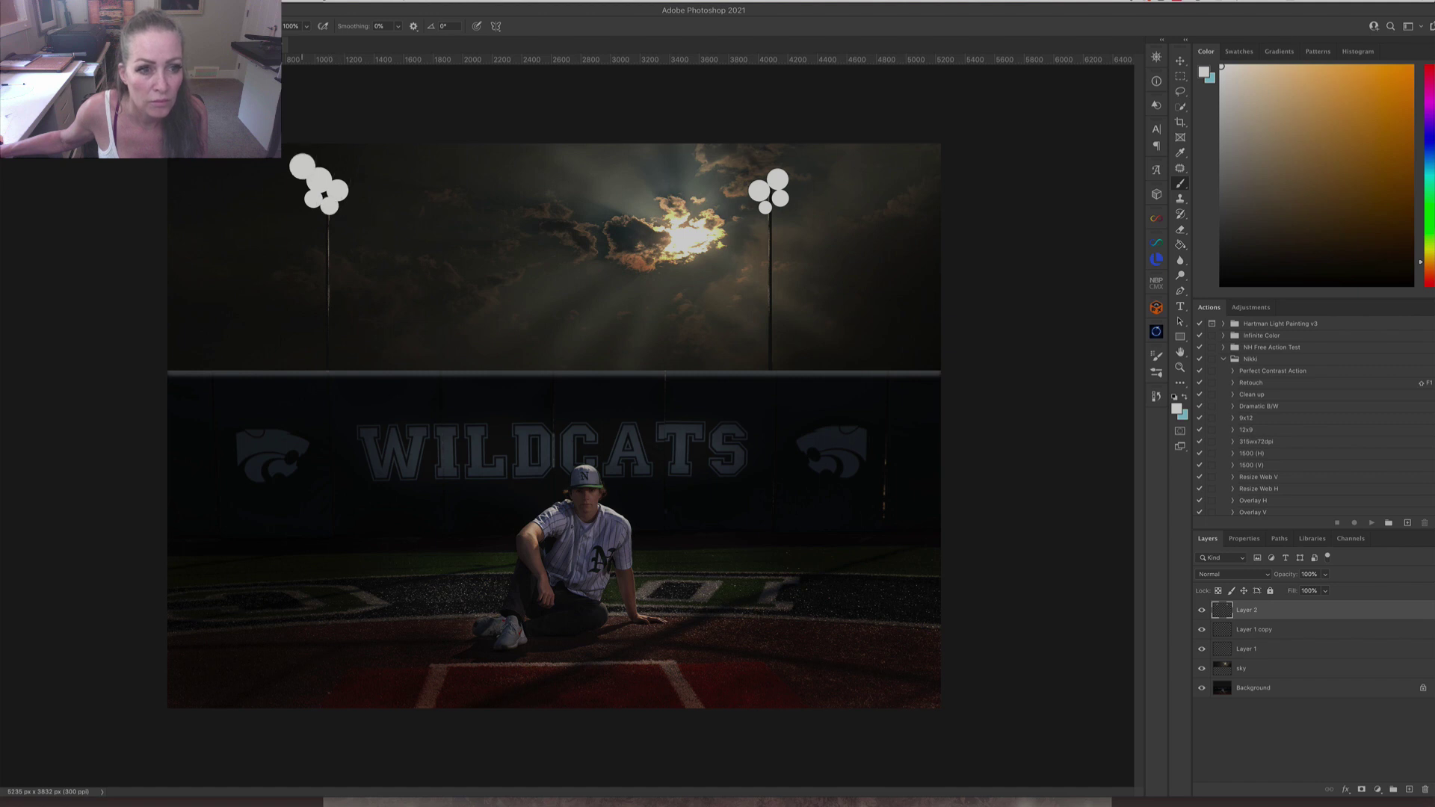
click(298, 189)
Extend the right pole's lamp cluster with two more near-white discs on its outer side.
click(797, 176)
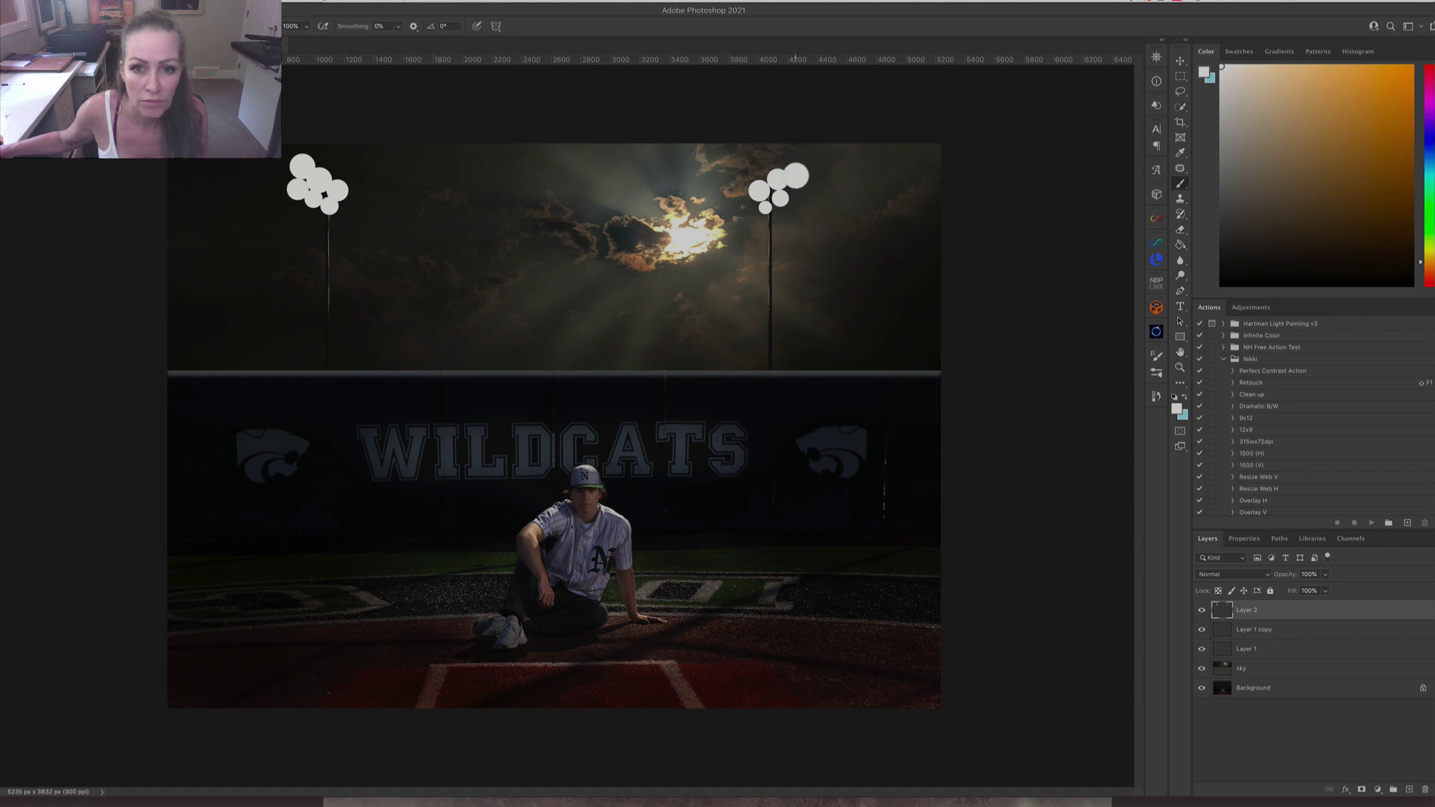
key(ctrl+z)
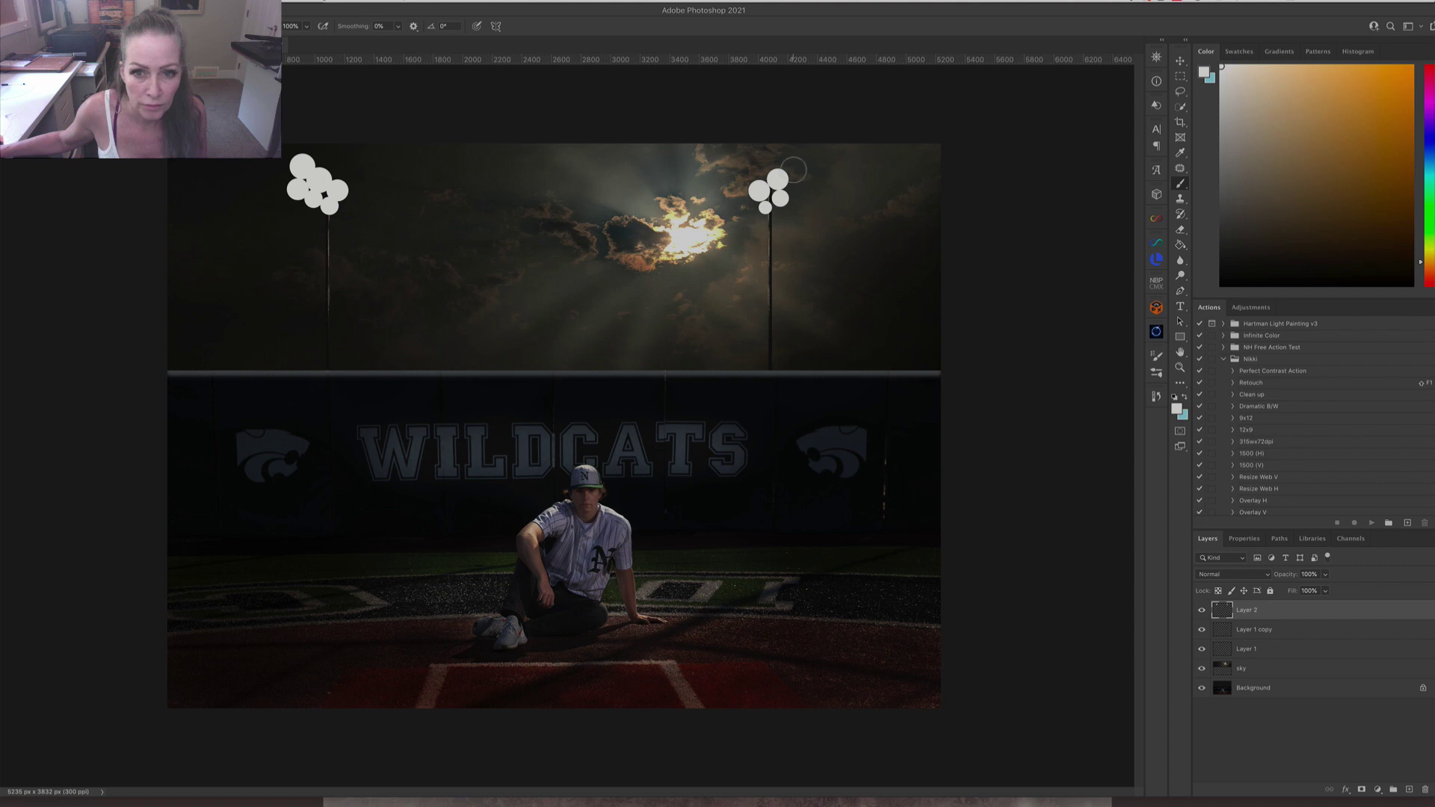
click(795, 170)
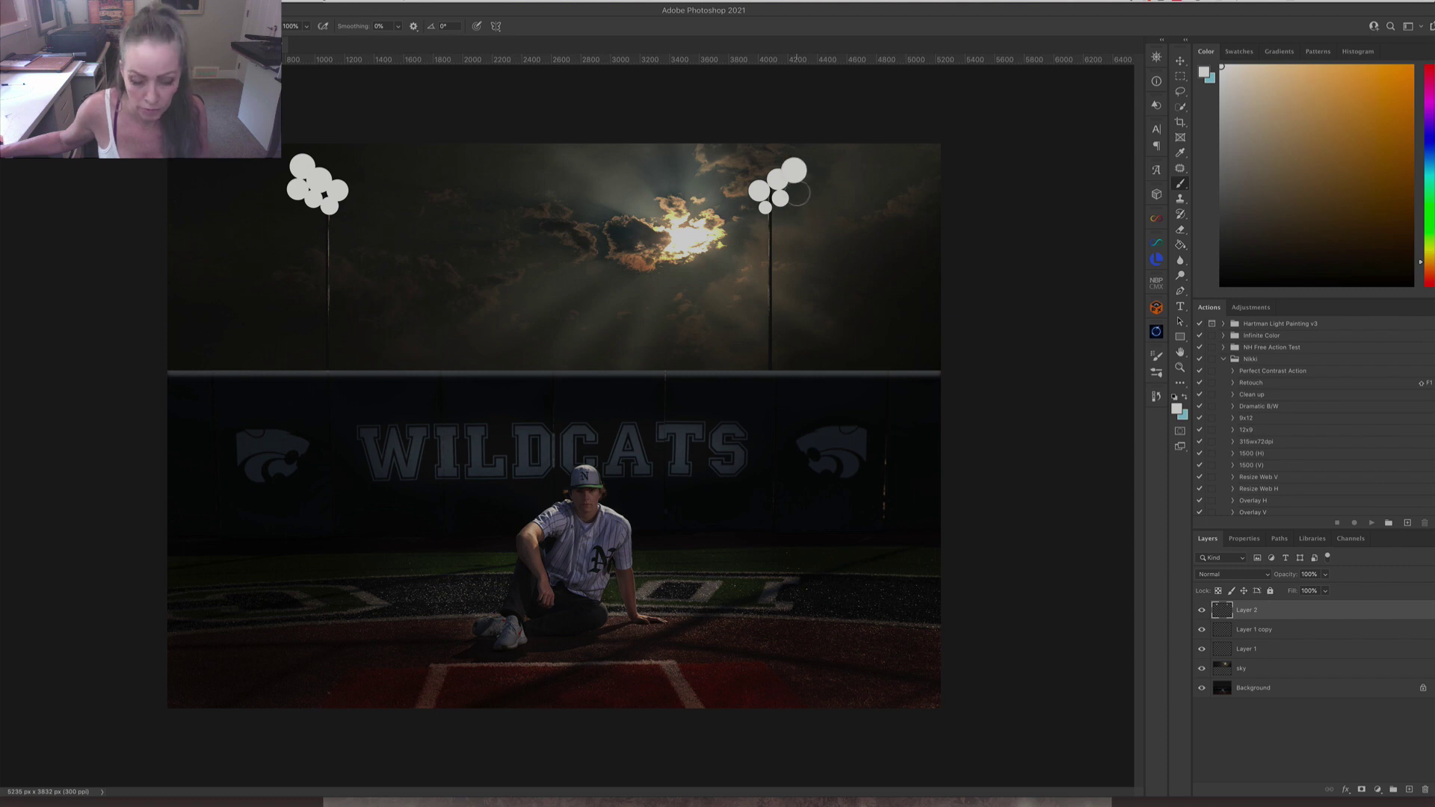
click(798, 193)
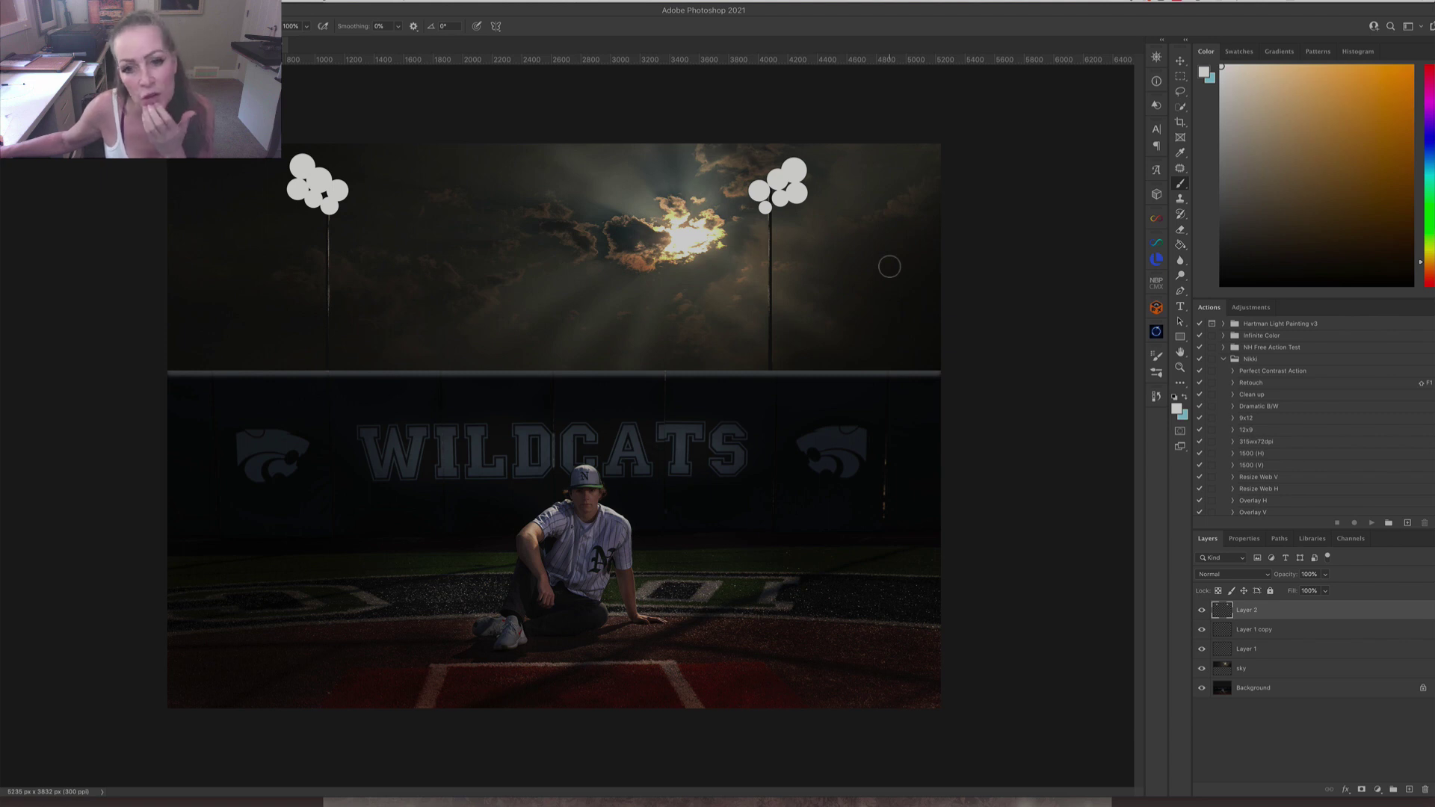
Merge the lamp layer and both pole layers into one layer.
shift+click(1300, 652)
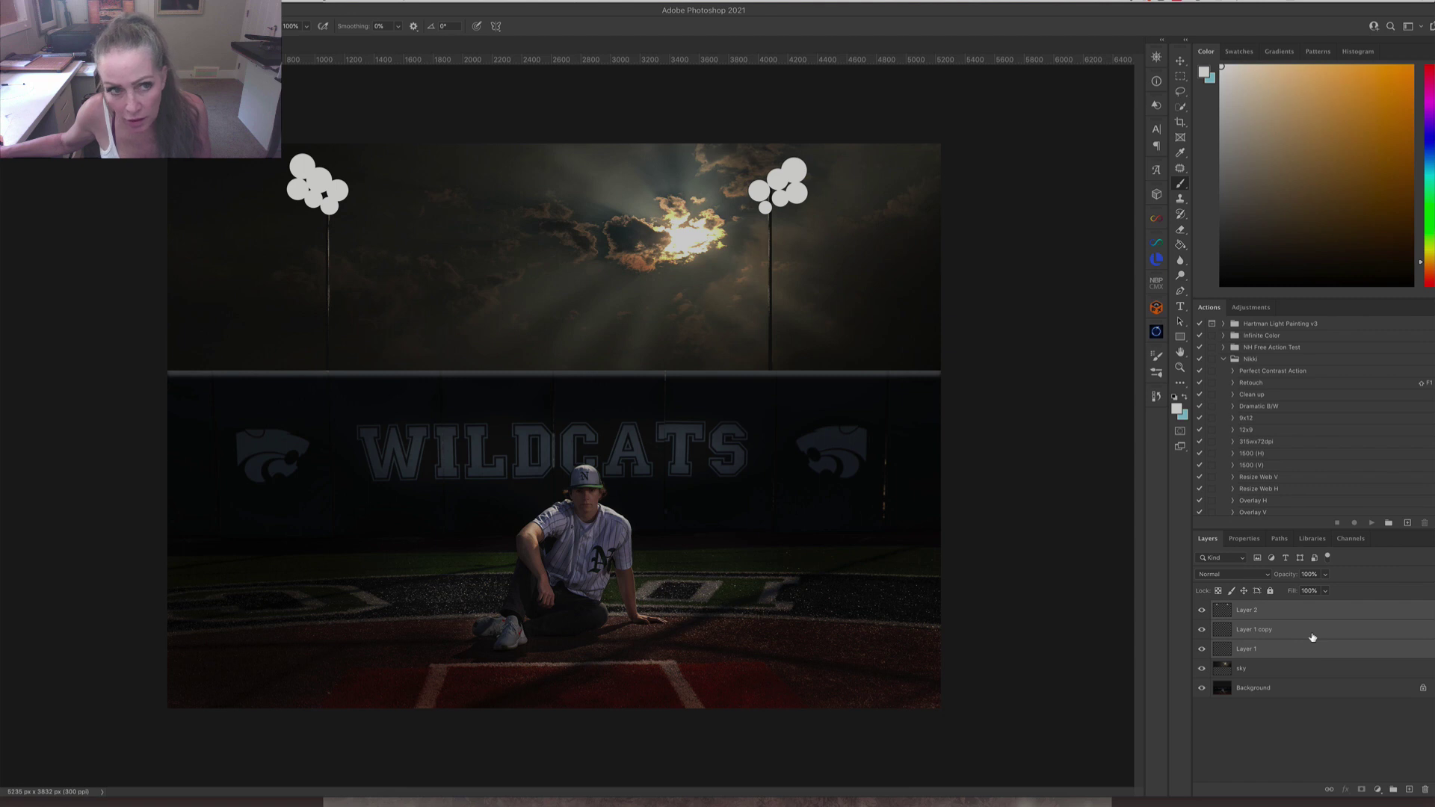
right_click(1313, 637)
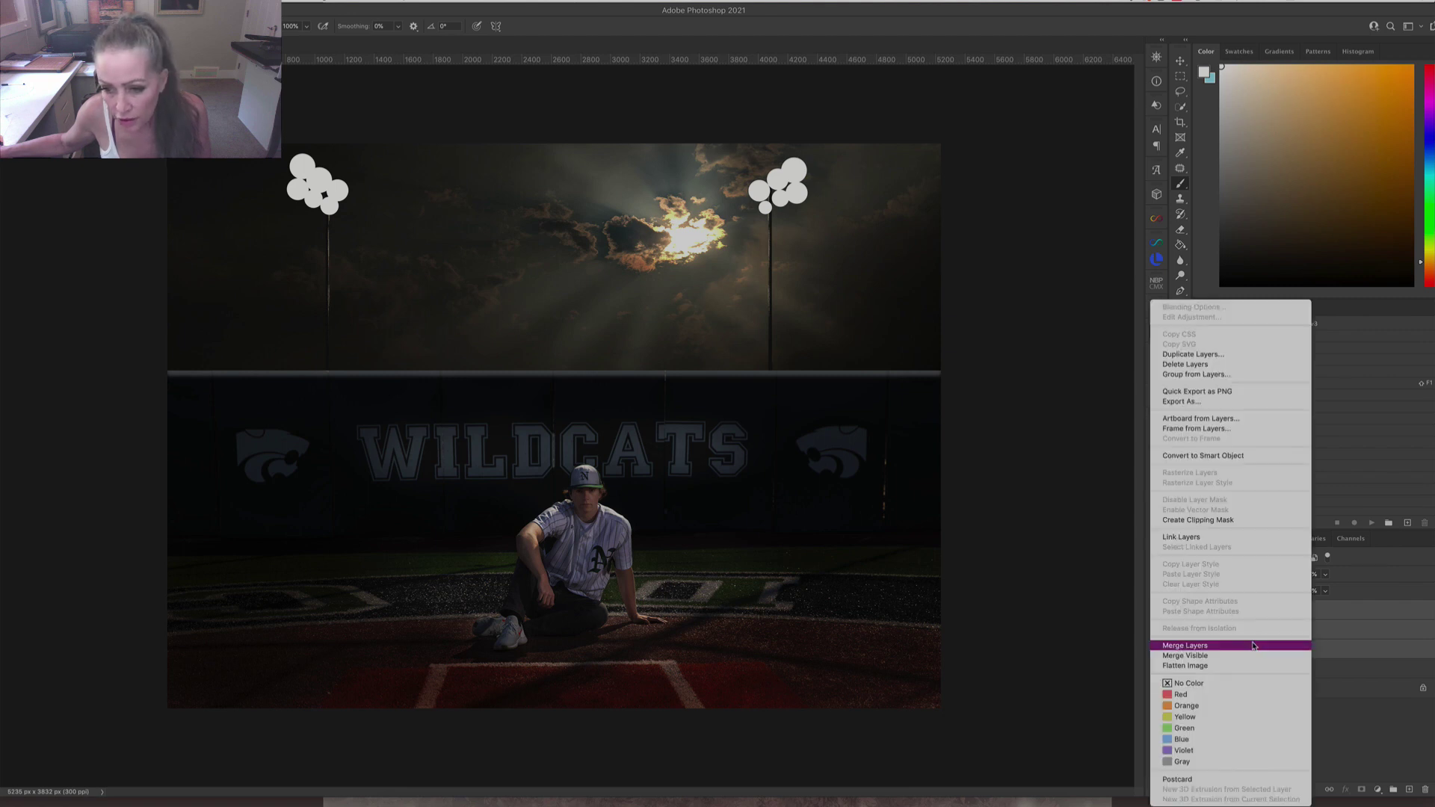
click(1313, 644)
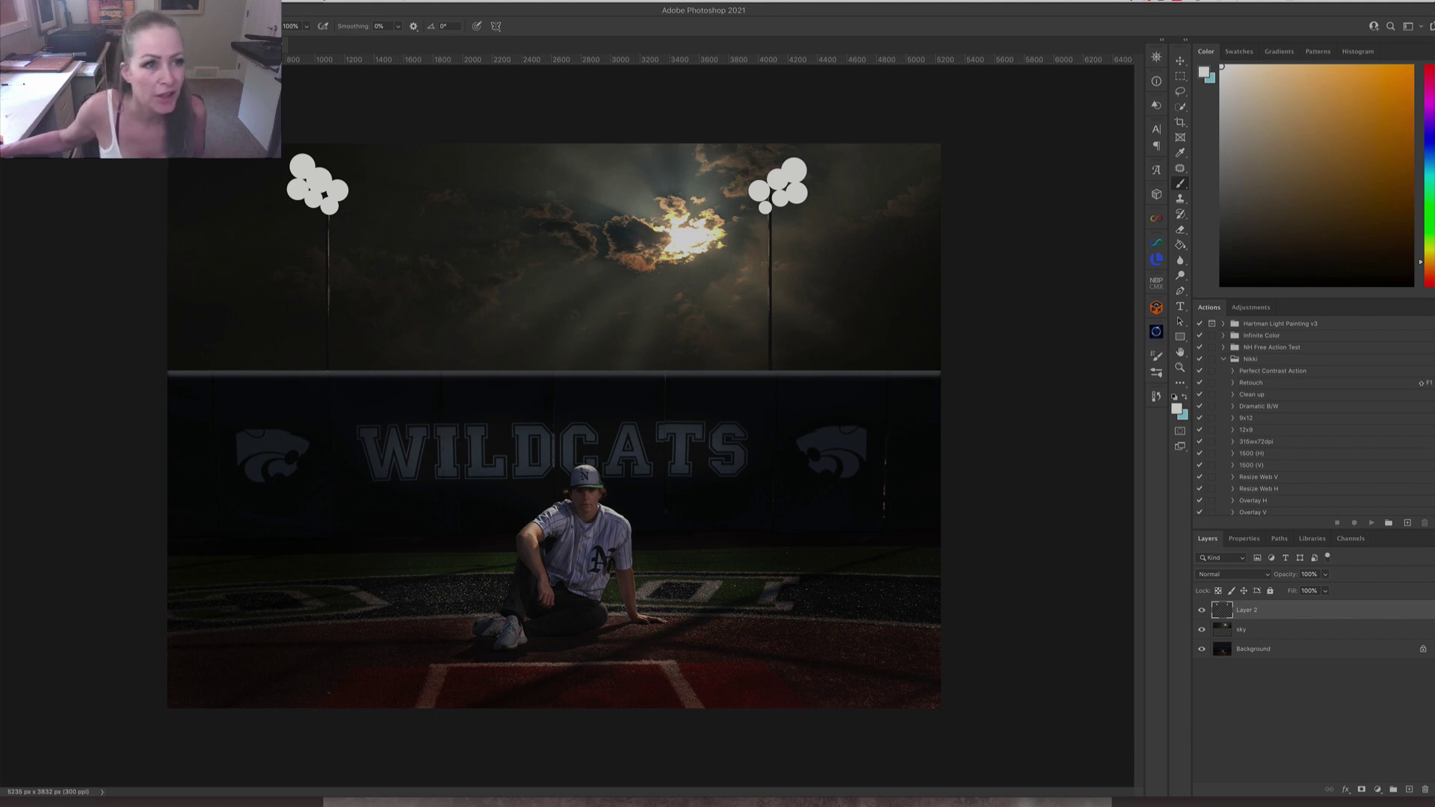
Save the layered document to the Desktop in Photoshop format under a person's first name, replacing the existing file.
click(64, 8)
click(522, 199)
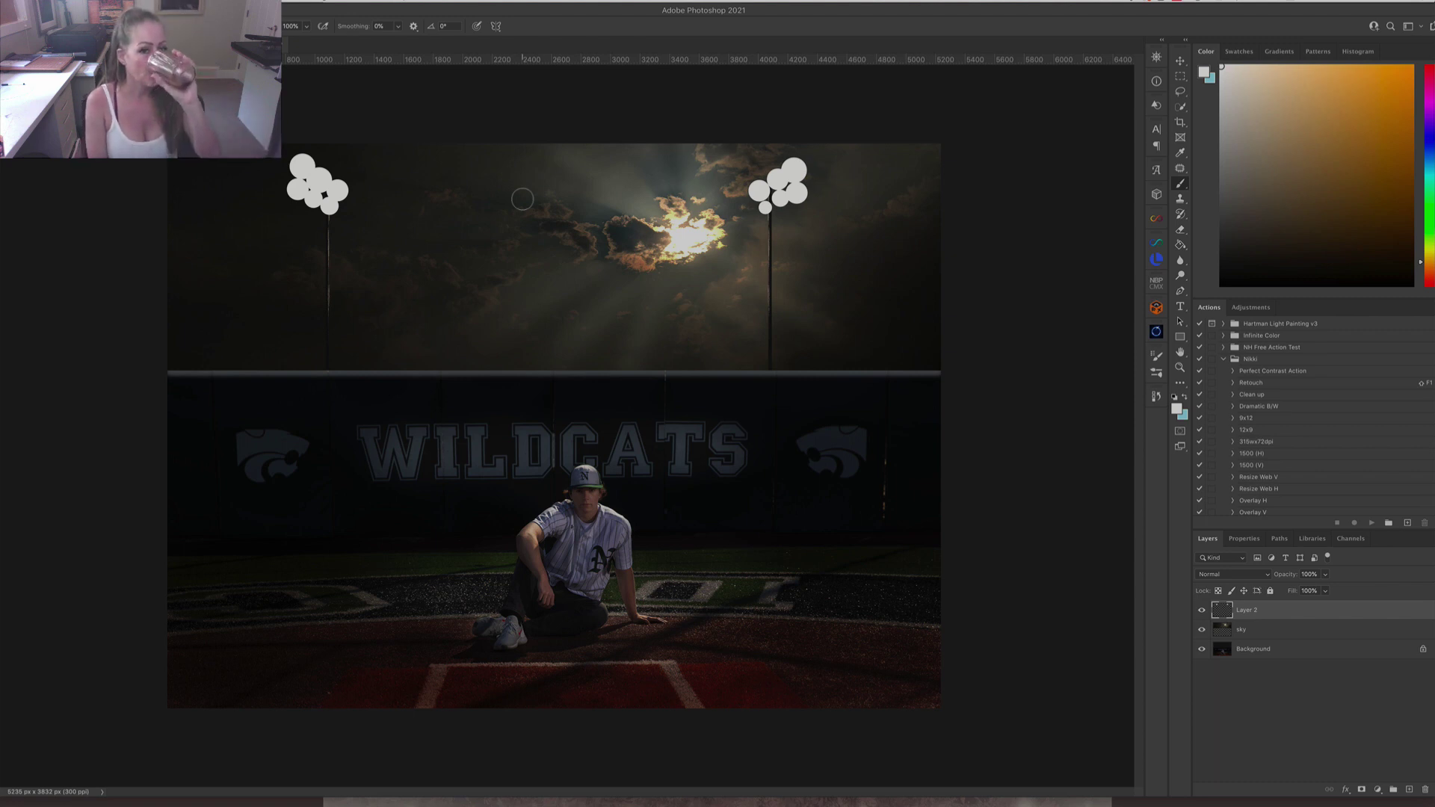
key(super+shift+s)
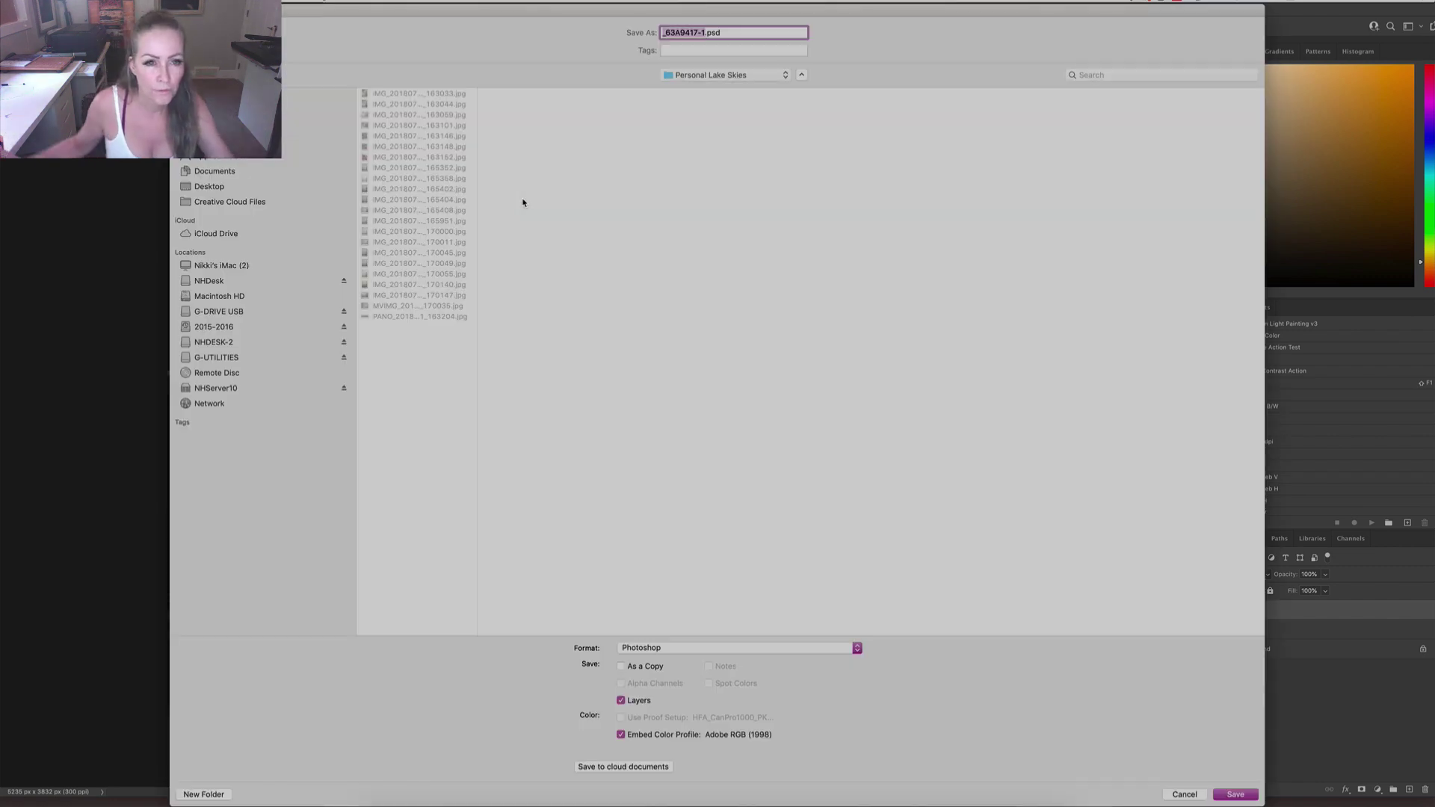
click(239, 185)
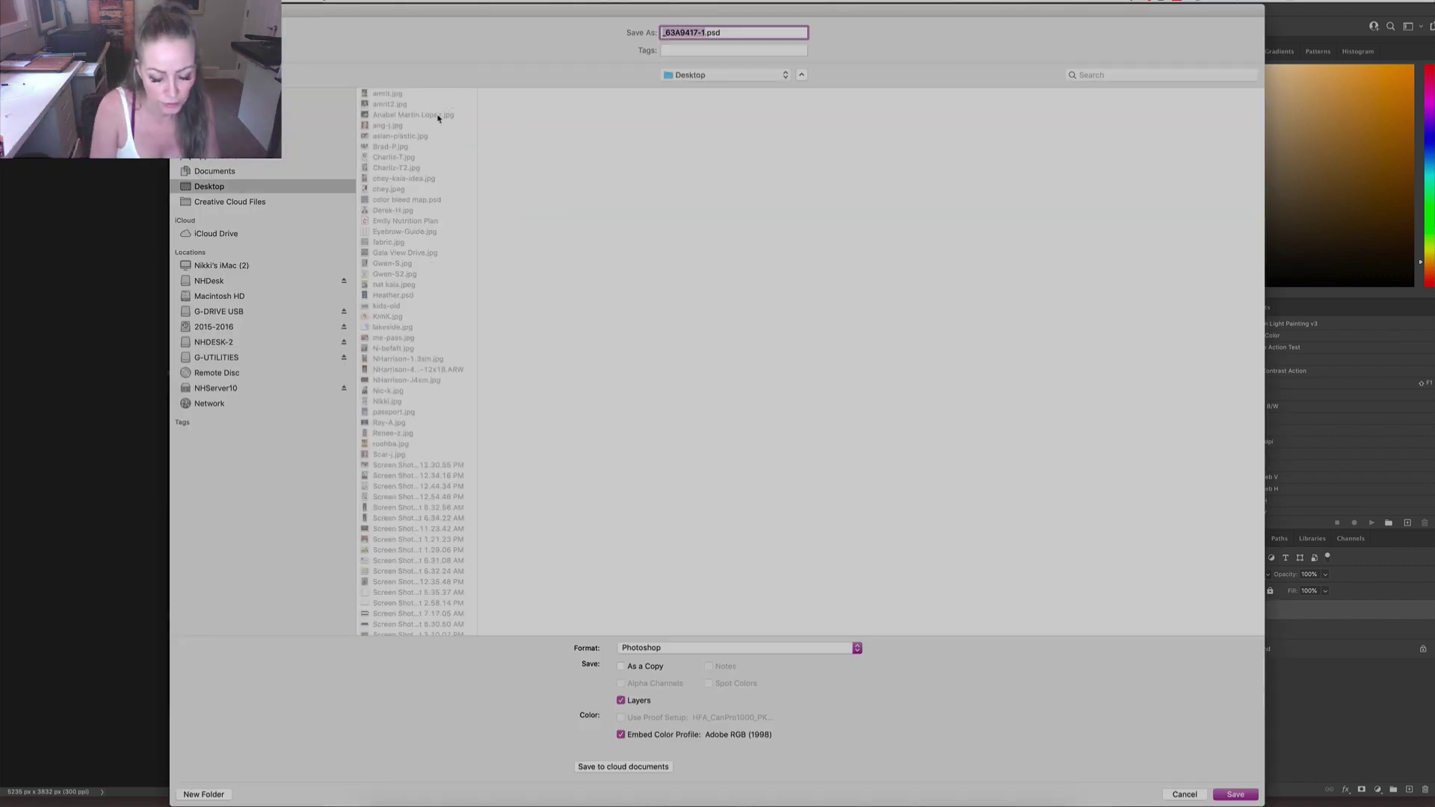
text(Heather)
key(Return)
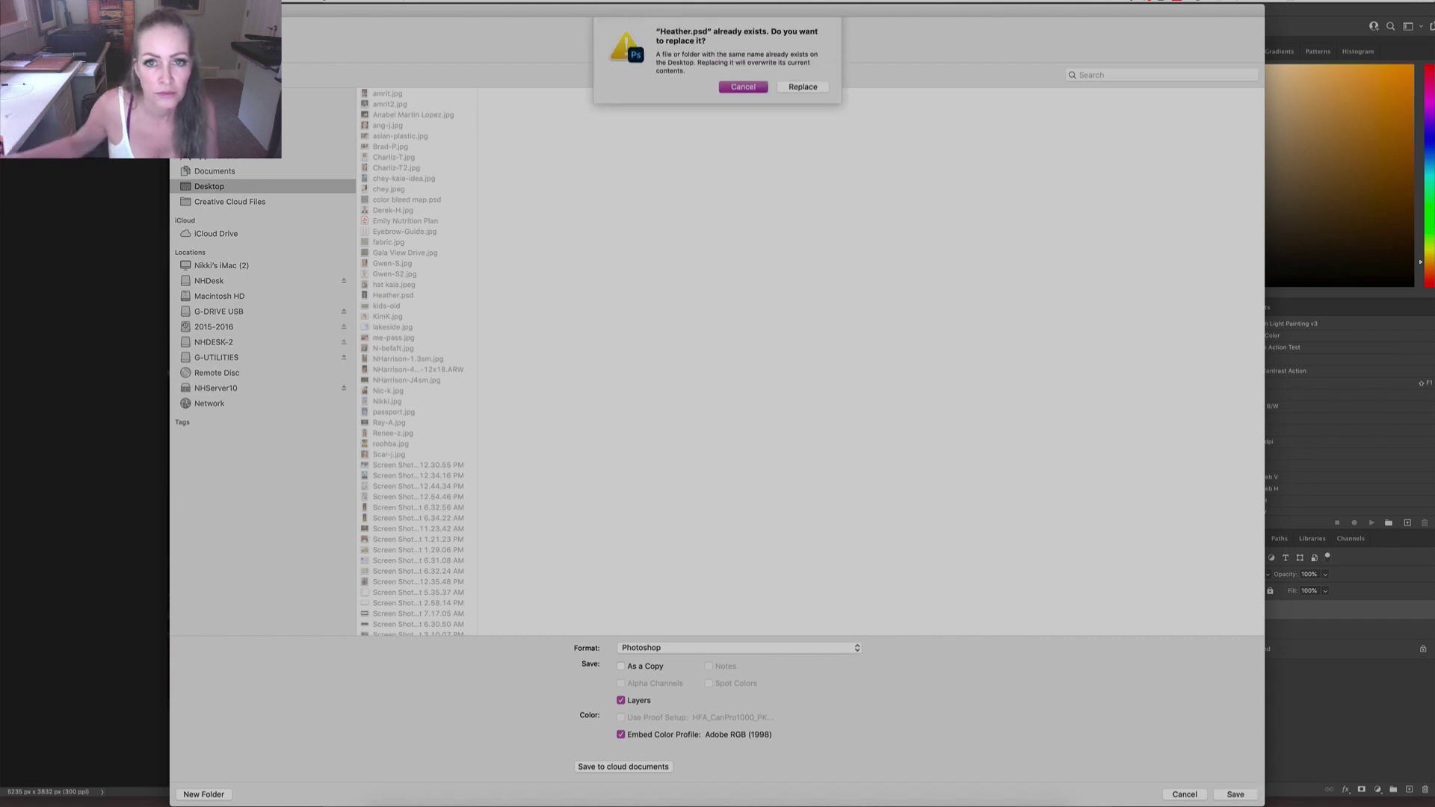
click(805, 85)
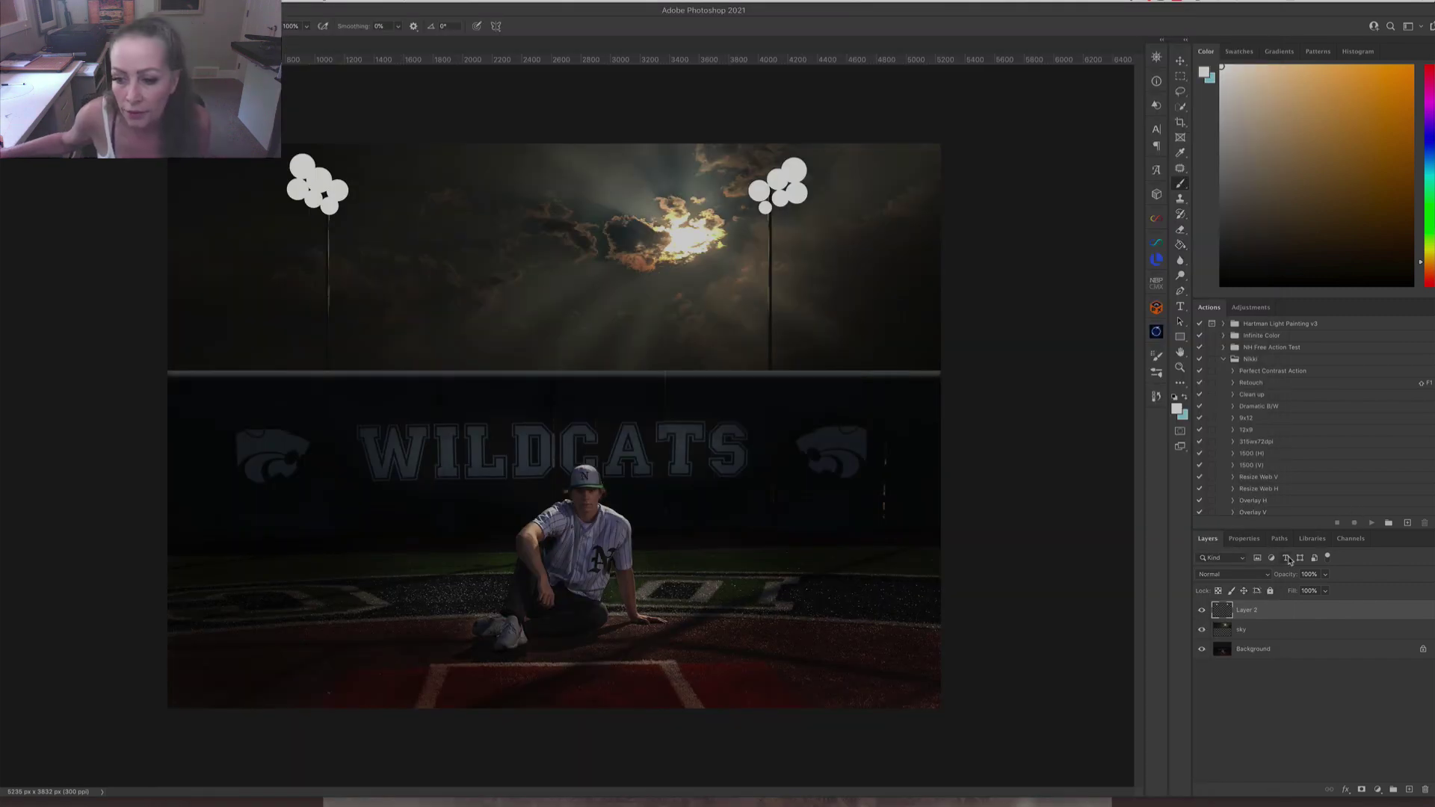
Generate a Diffuse glow on the image with the Oniric plug-in, dismissing its update notice.
click(1157, 333)
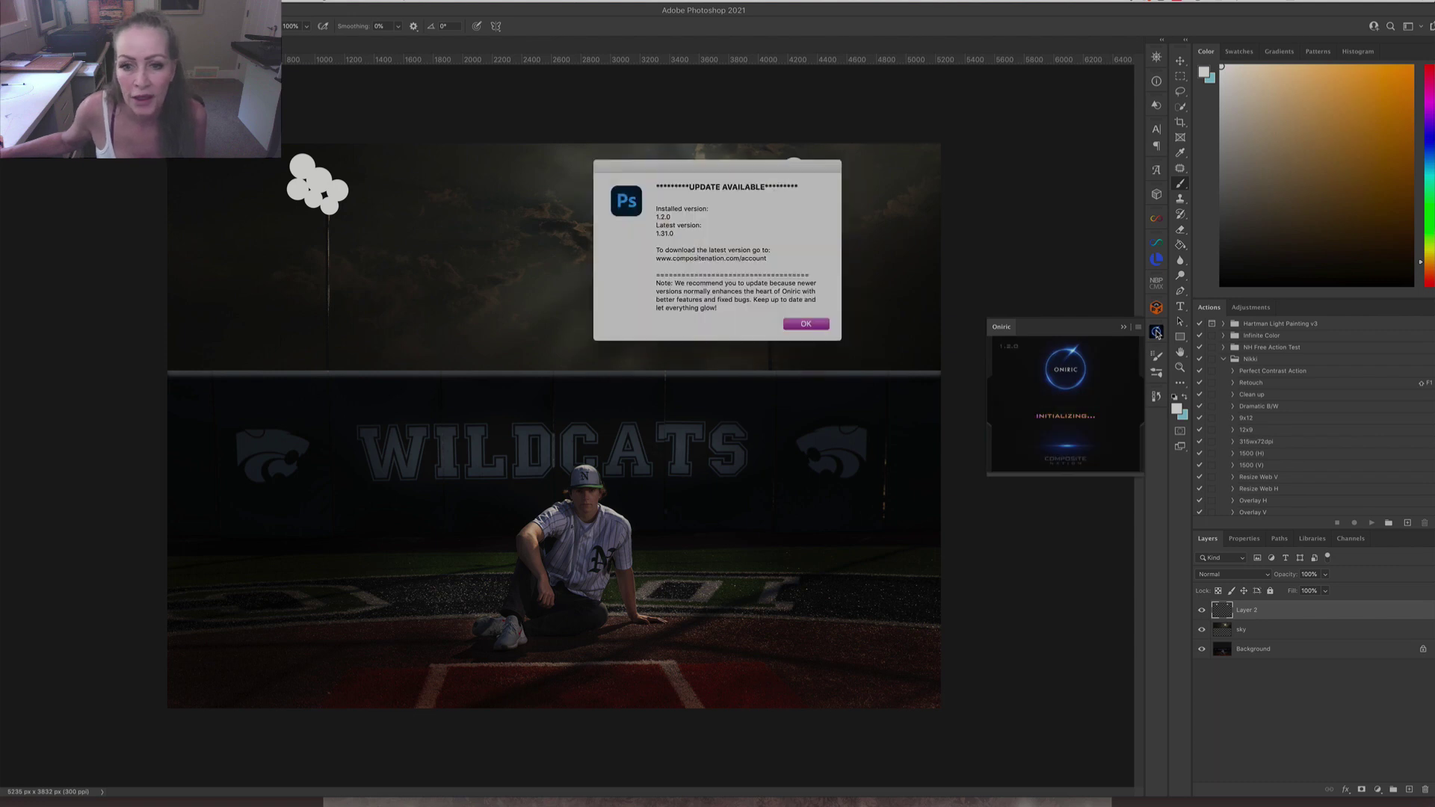
click(806, 323)
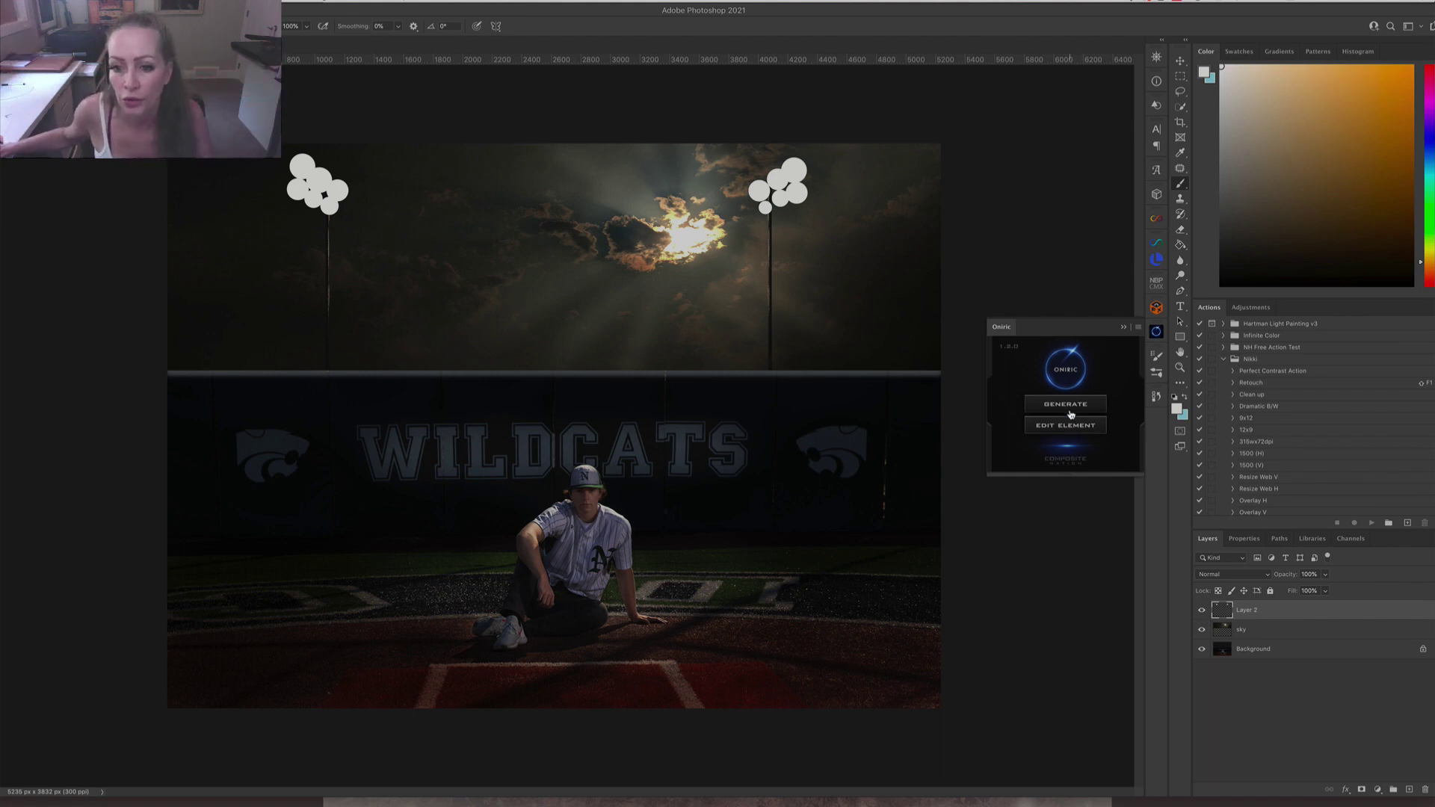
click(1068, 406)
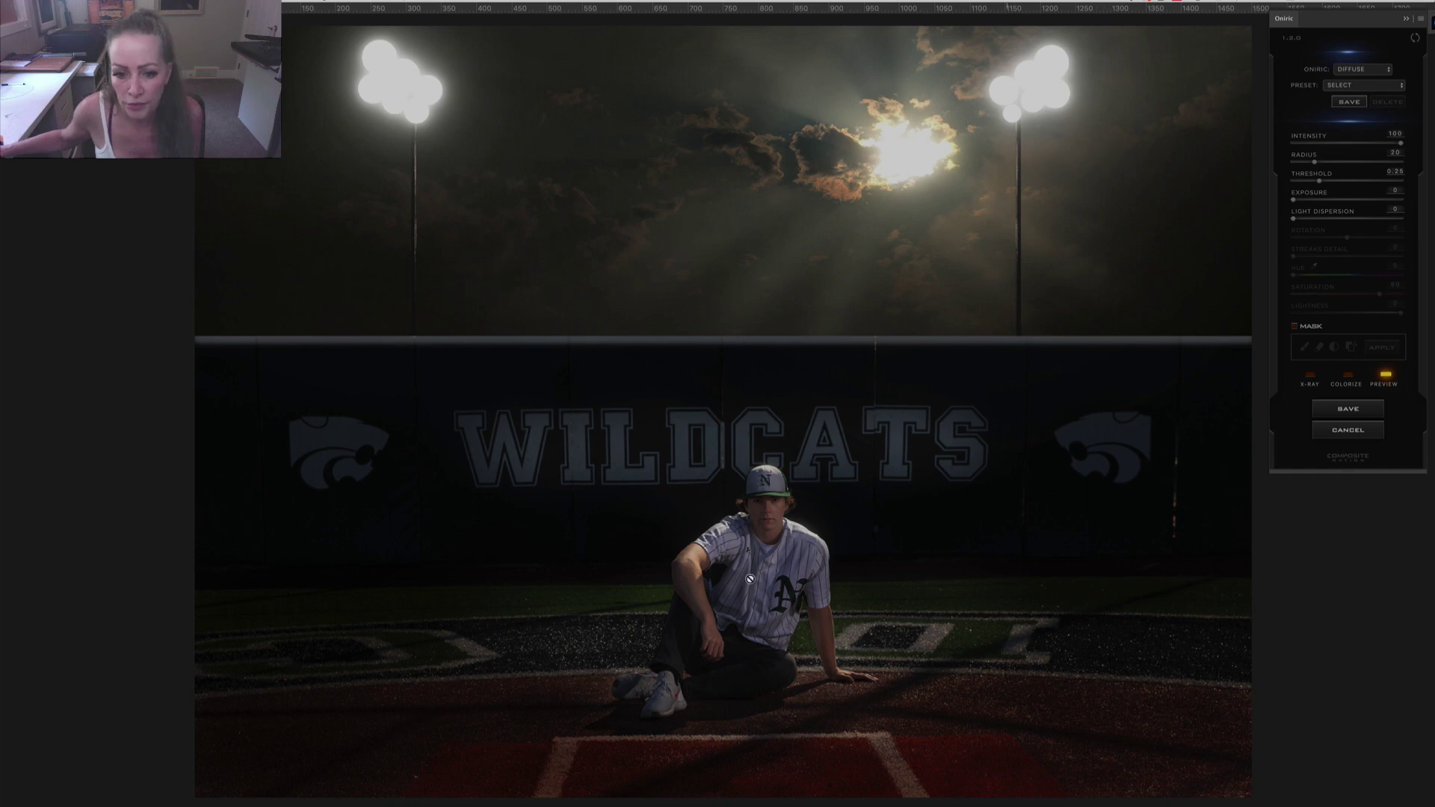
Restrict the Oniric glow with a painted mask covering both lamp clusters, the upper parts of the poles and stretches of the fence rail.
click(1294, 326)
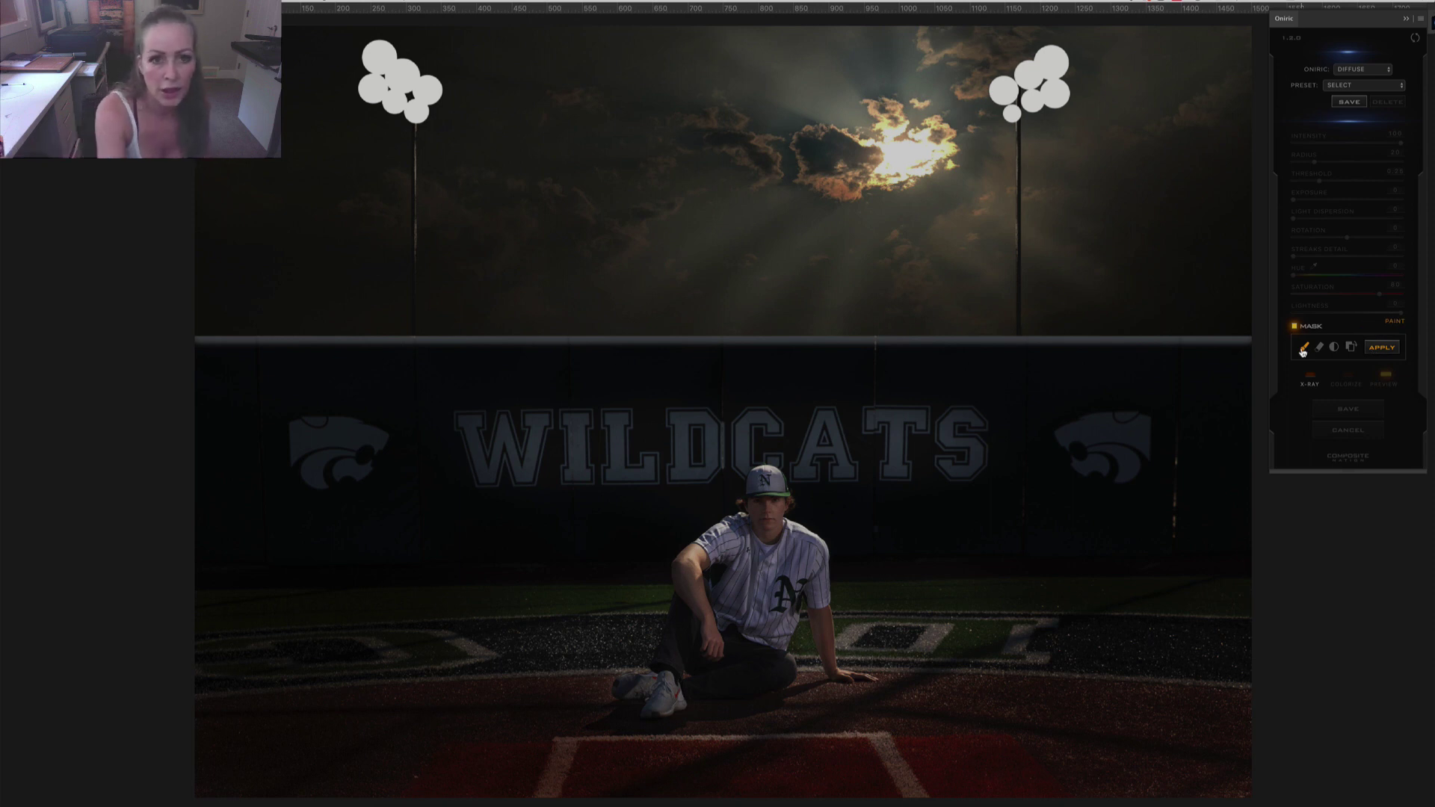
click(1302, 348)
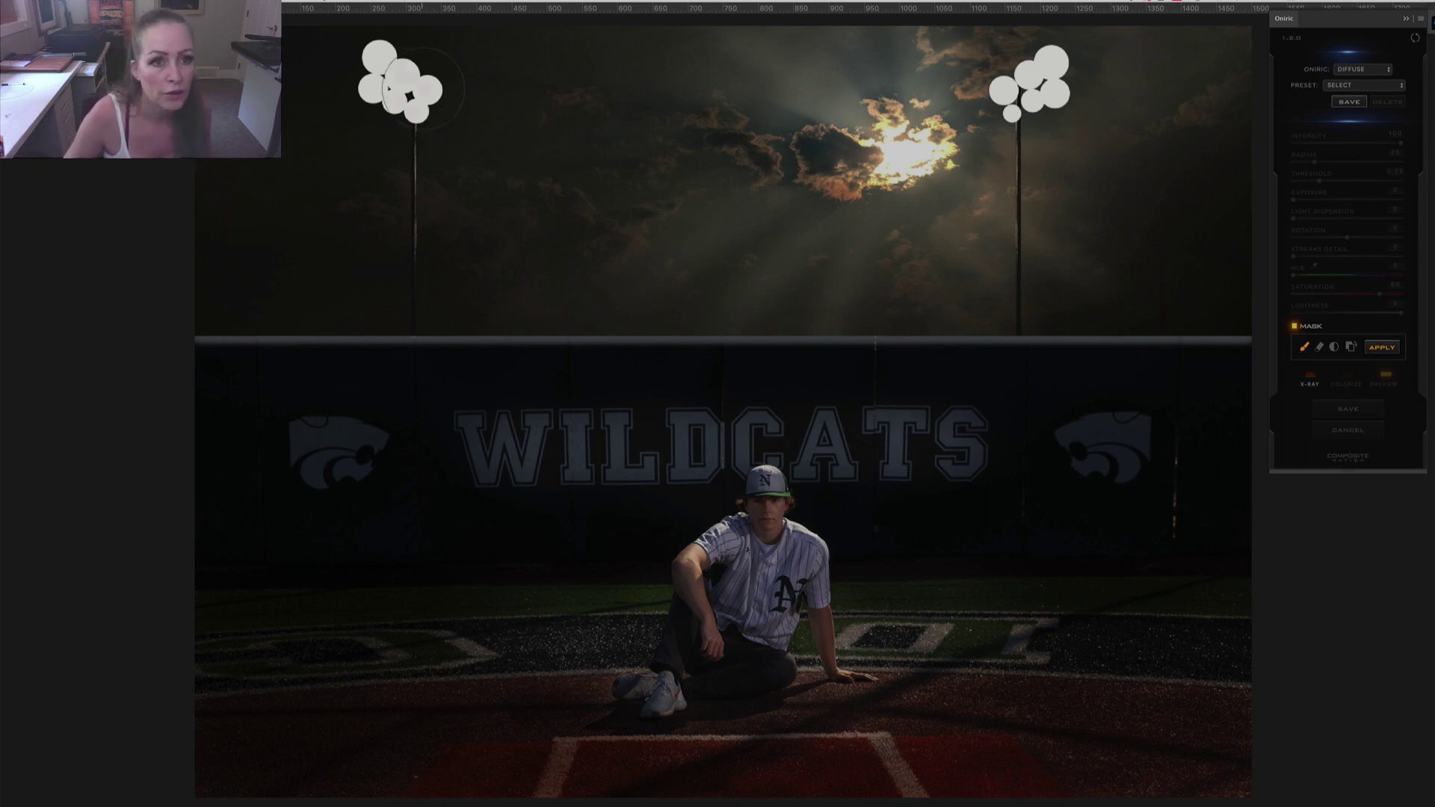
drag(378, 71, 426, 104)
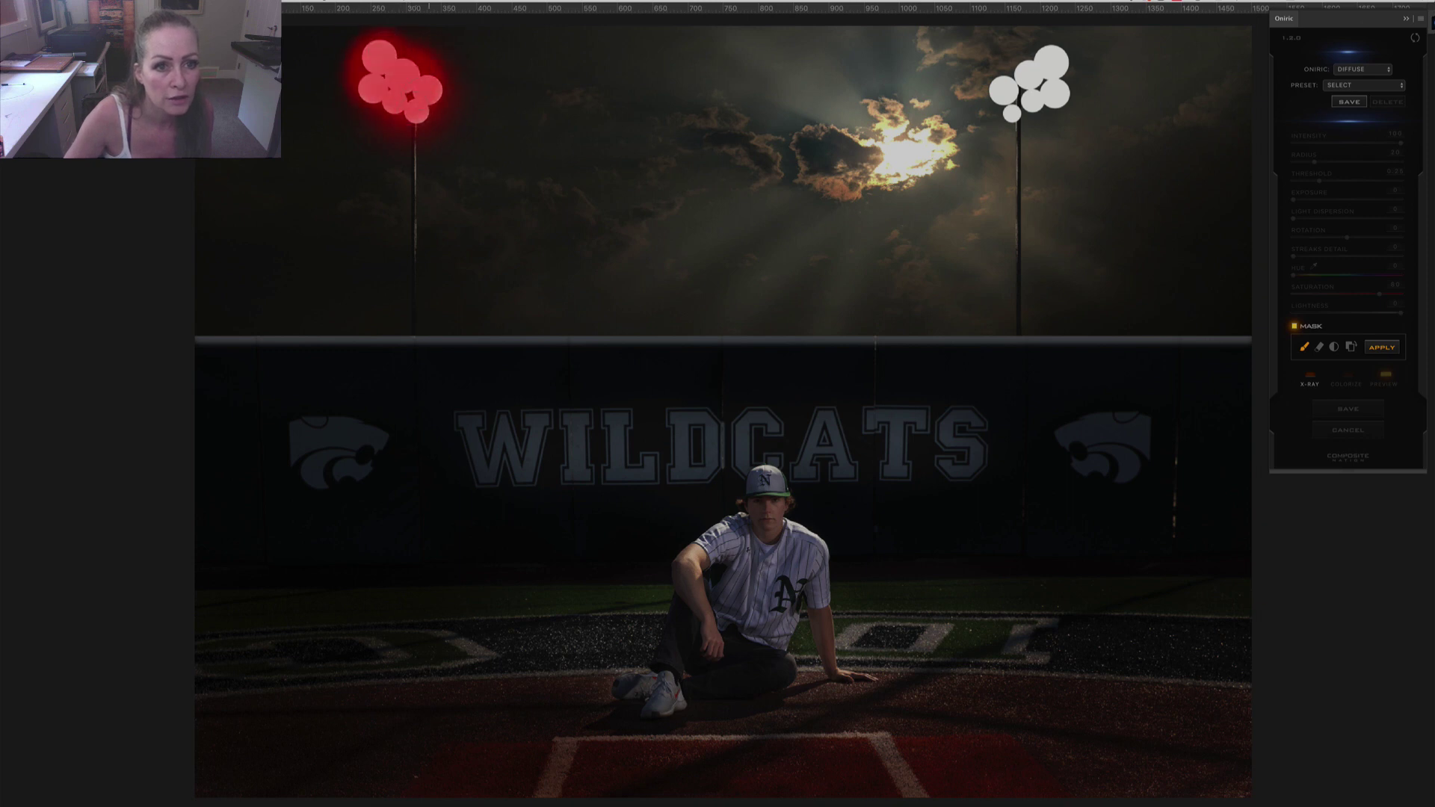
mouse_move(1002, 97)
mouse_down()
mouse_move(1051, 58)
mouse_move(1057, 95)
mouse_move(1046, 69)
mouse_move(1018, 93)
mouse_up()
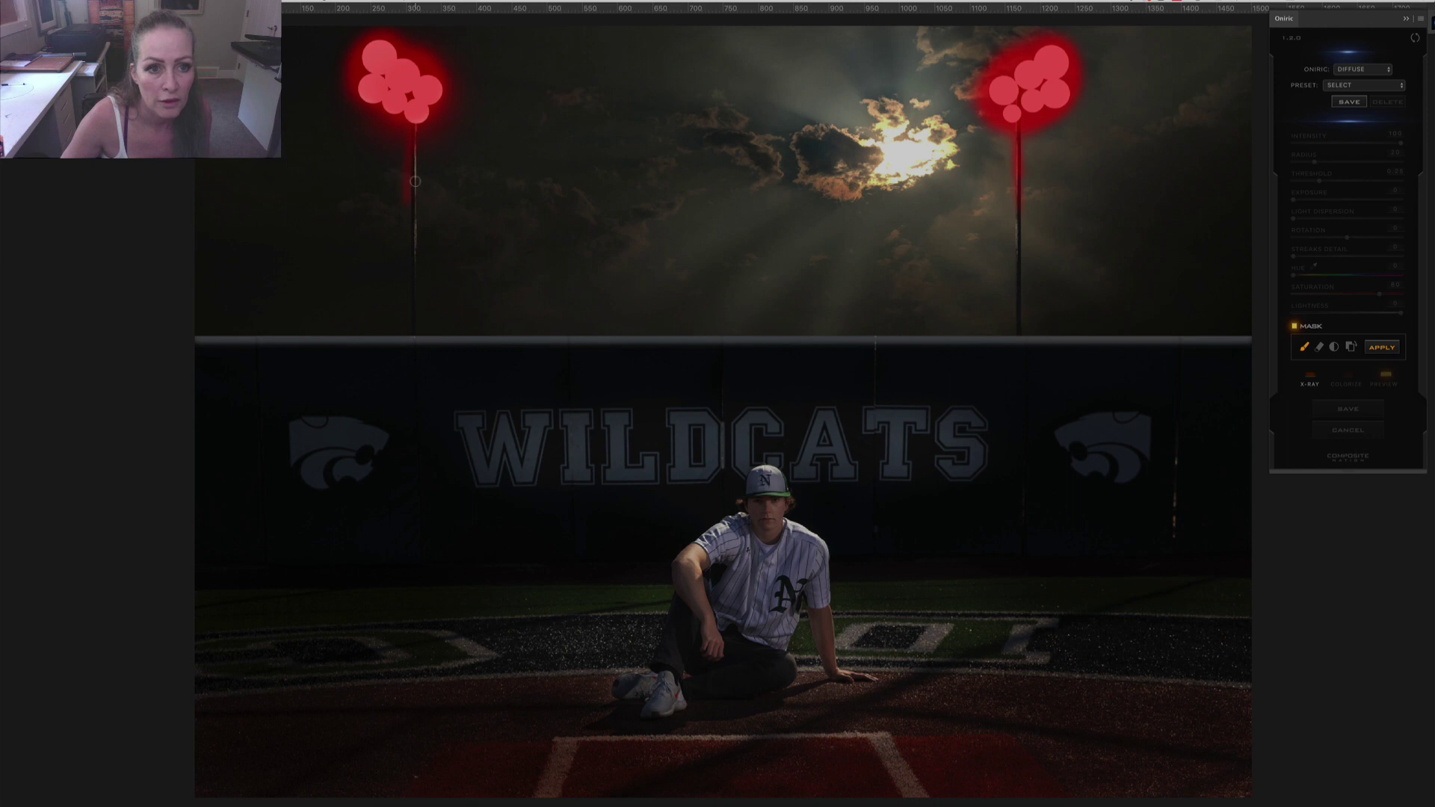
drag(416, 128, 416, 256)
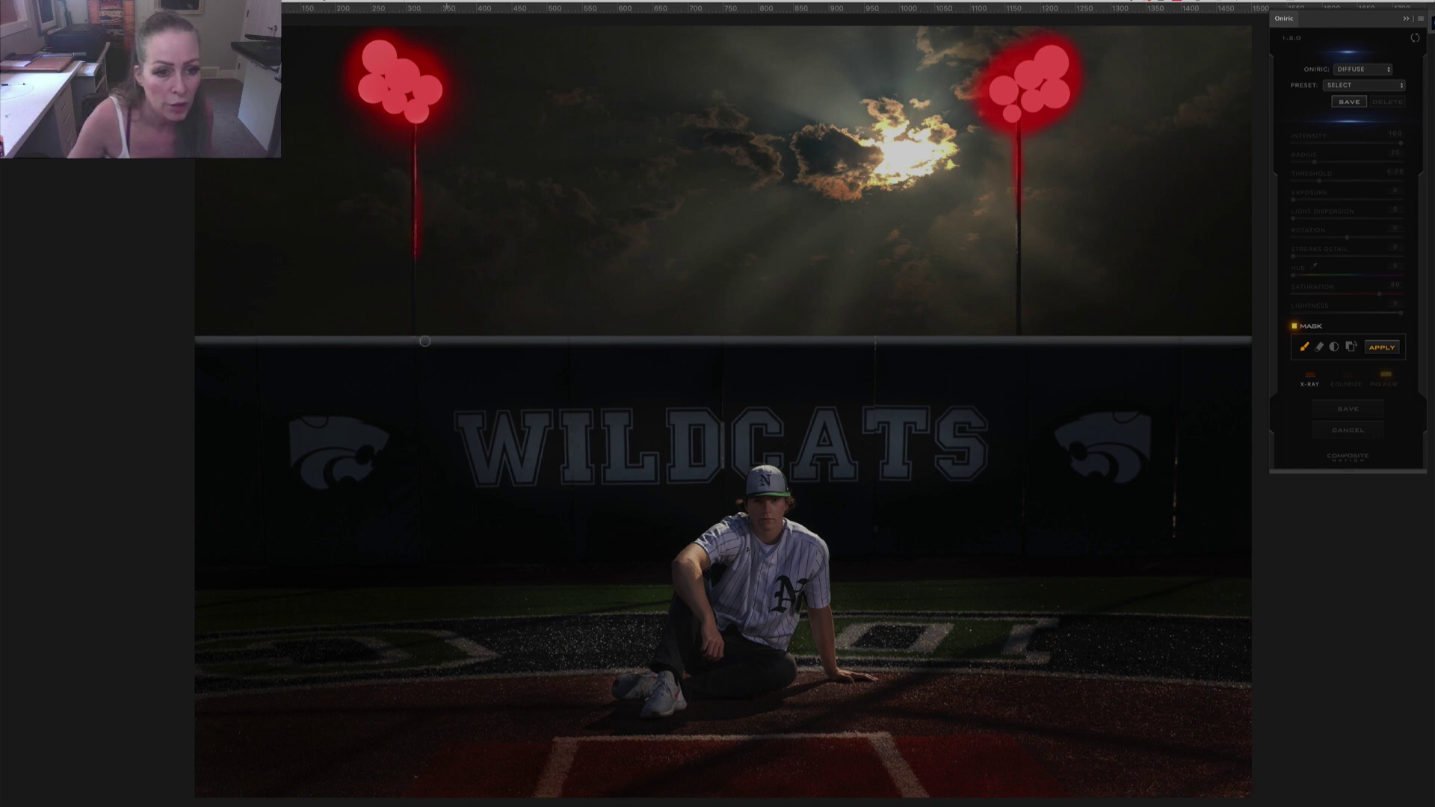
mouse_move(425, 341)
mouse_down()
mouse_move(285, 341)
mouse_move(598, 341)
mouse_up()
drag(1046, 342, 911, 342)
mouse_move(1002, 343)
mouse_down()
mouse_move(948, 341)
mouse_move(1146, 339)
mouse_move(889, 342)
mouse_up()
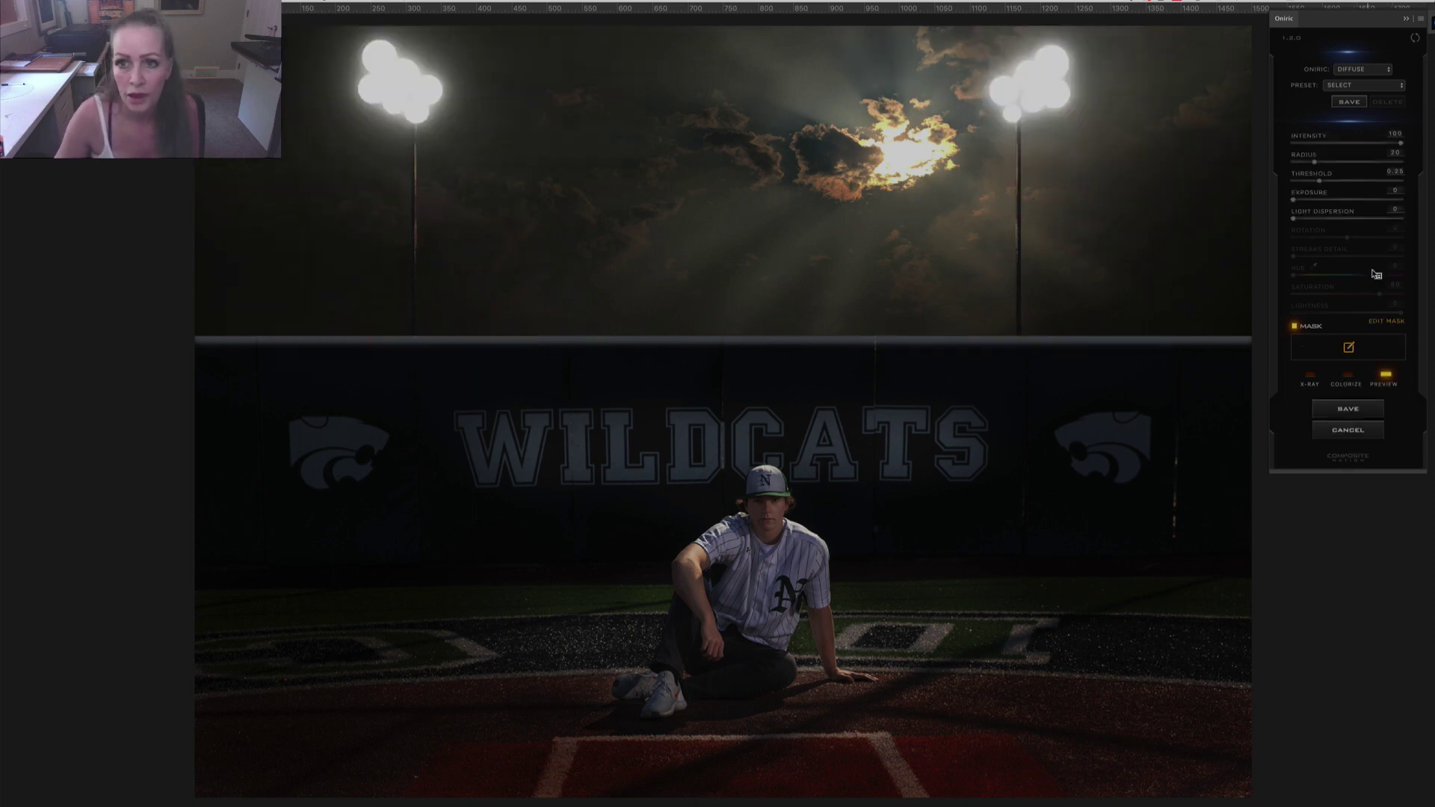
Switch the Oniric effect on the stadium lamps to Streaks and rotate the streaks to a steep diagonal of about -67.
click(1360, 70)
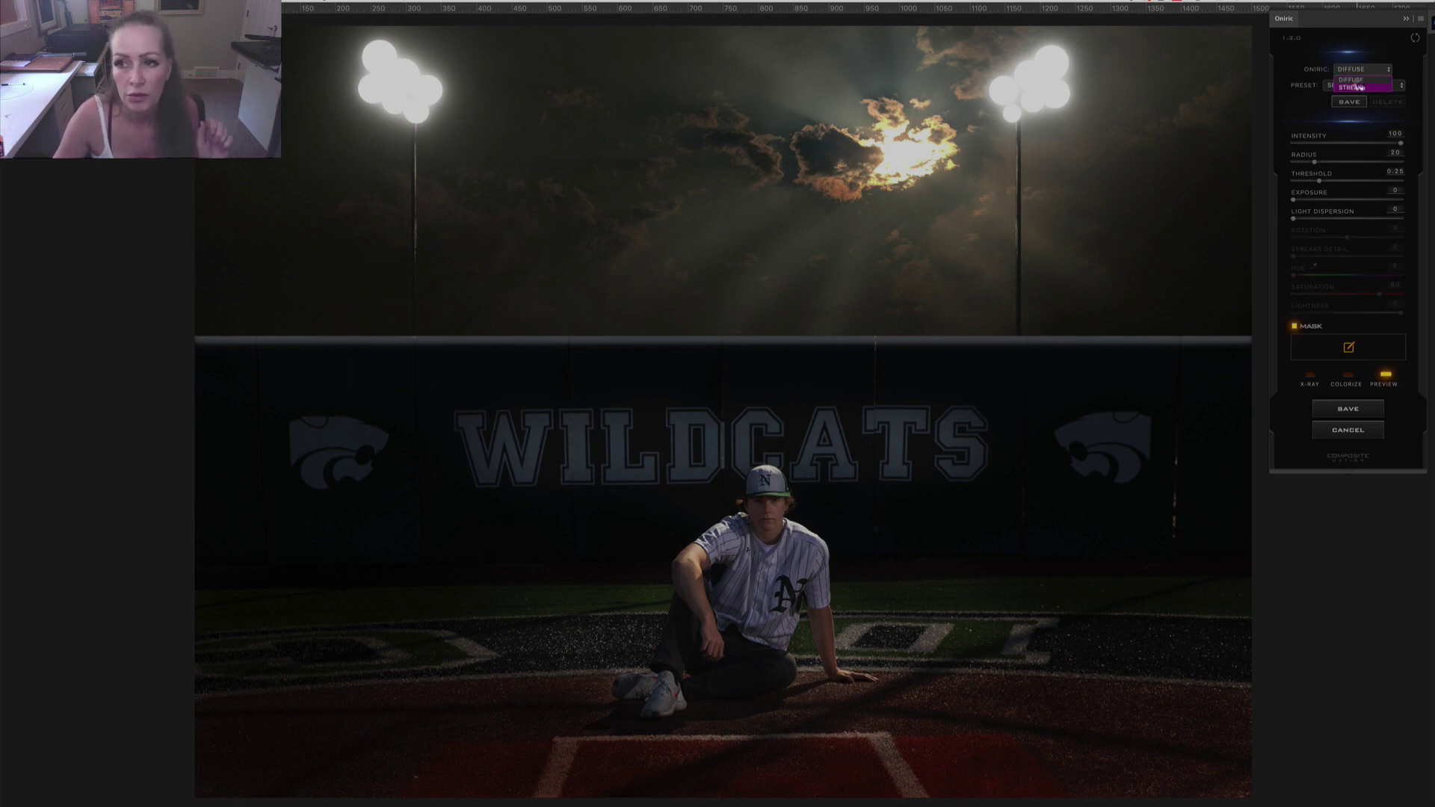
click(1358, 87)
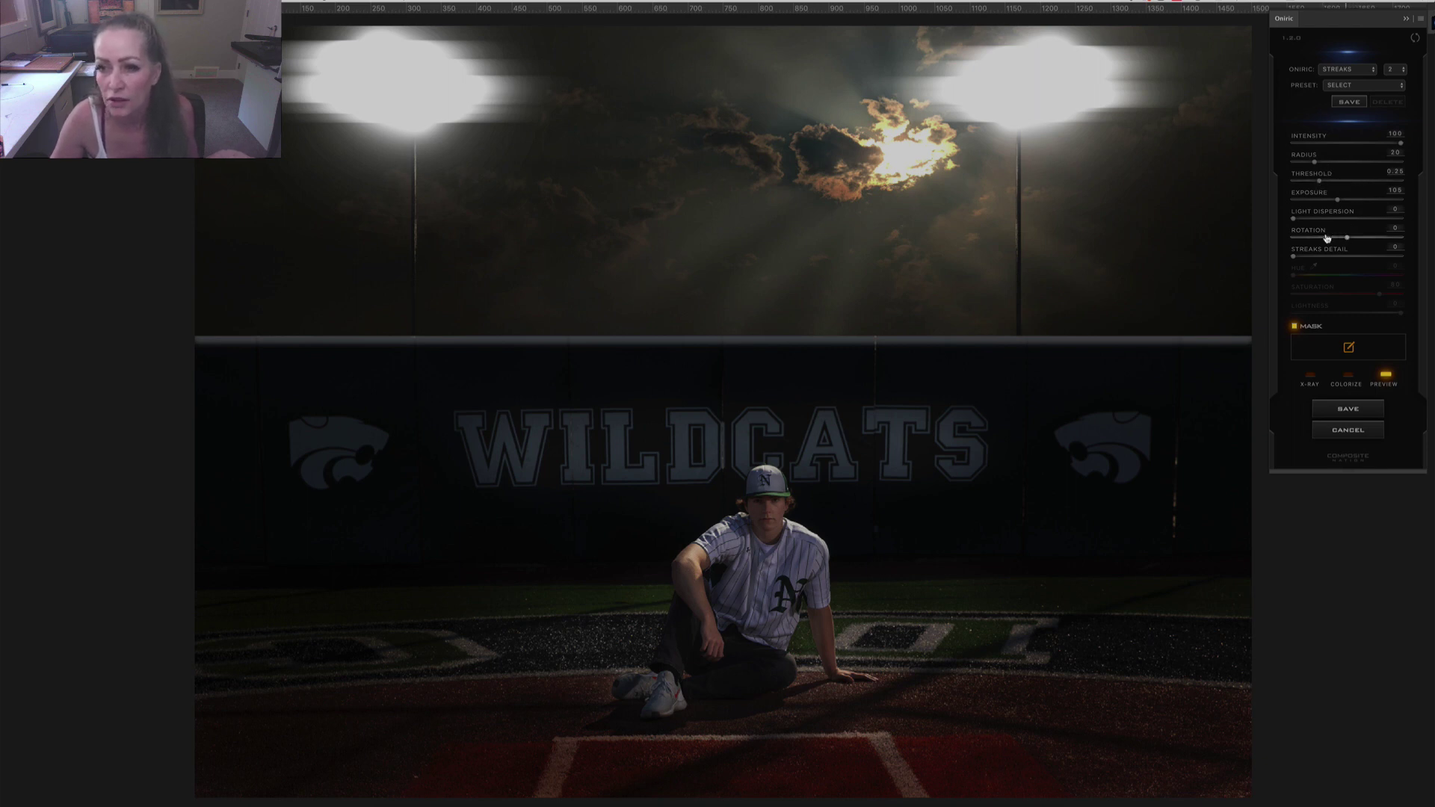
mouse_move(1327, 238)
mouse_down()
mouse_move(1345, 240)
mouse_move(1327, 239)
mouse_up()
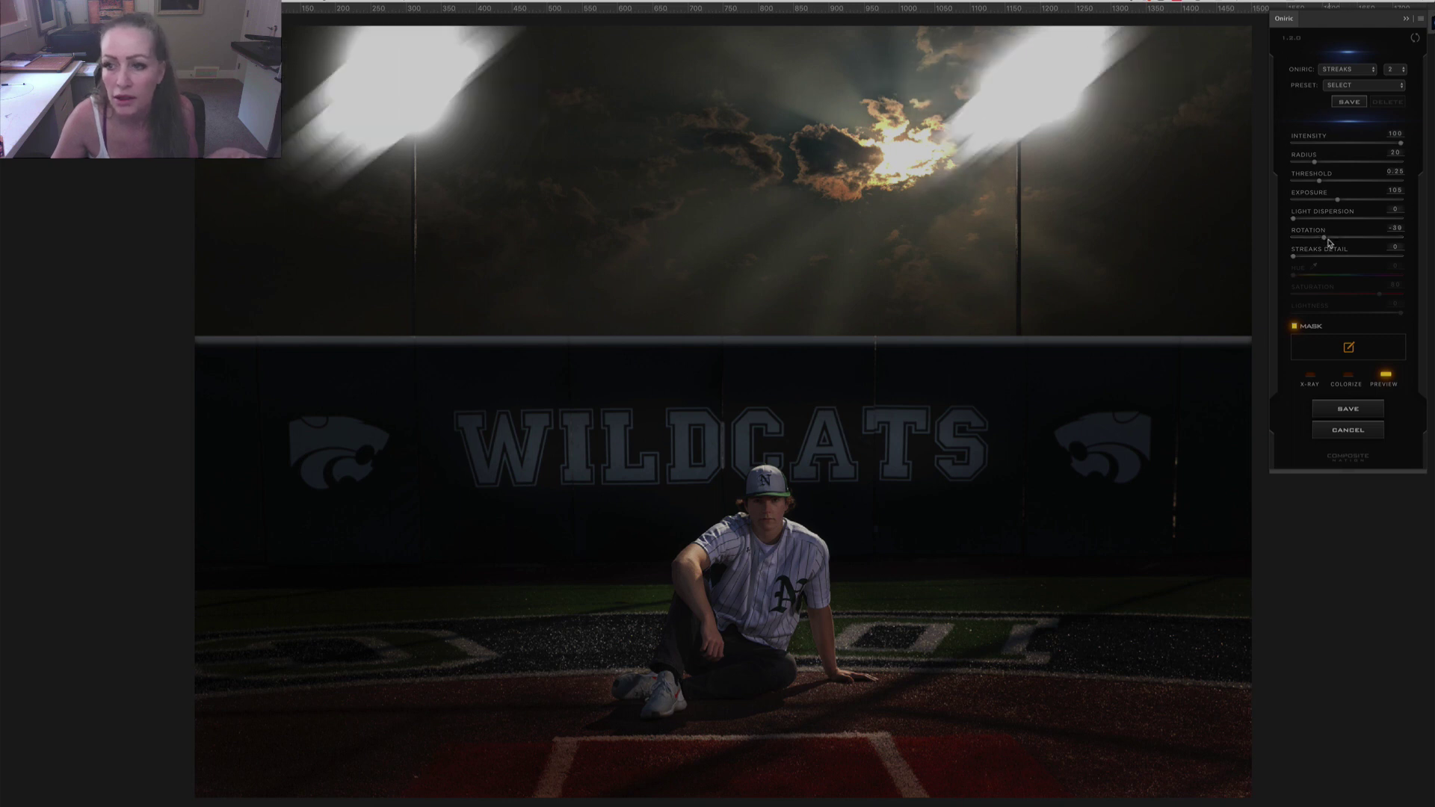
drag(1326, 239, 1309, 244)
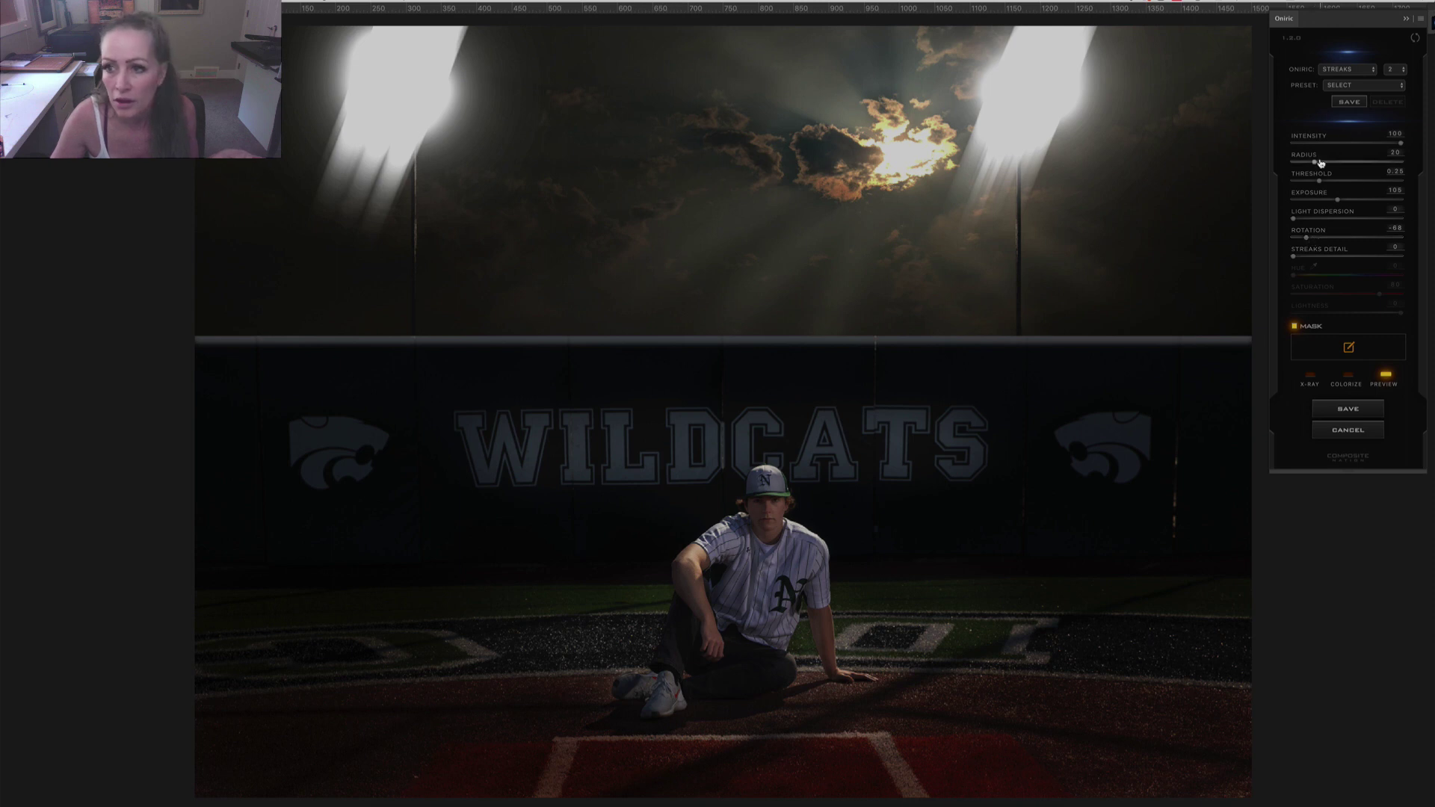
Shorten the lamp streaks to a radius of about 12.6, with slight light dispersion and a streaks detail of 15.
drag(1309, 166, 1308, 166)
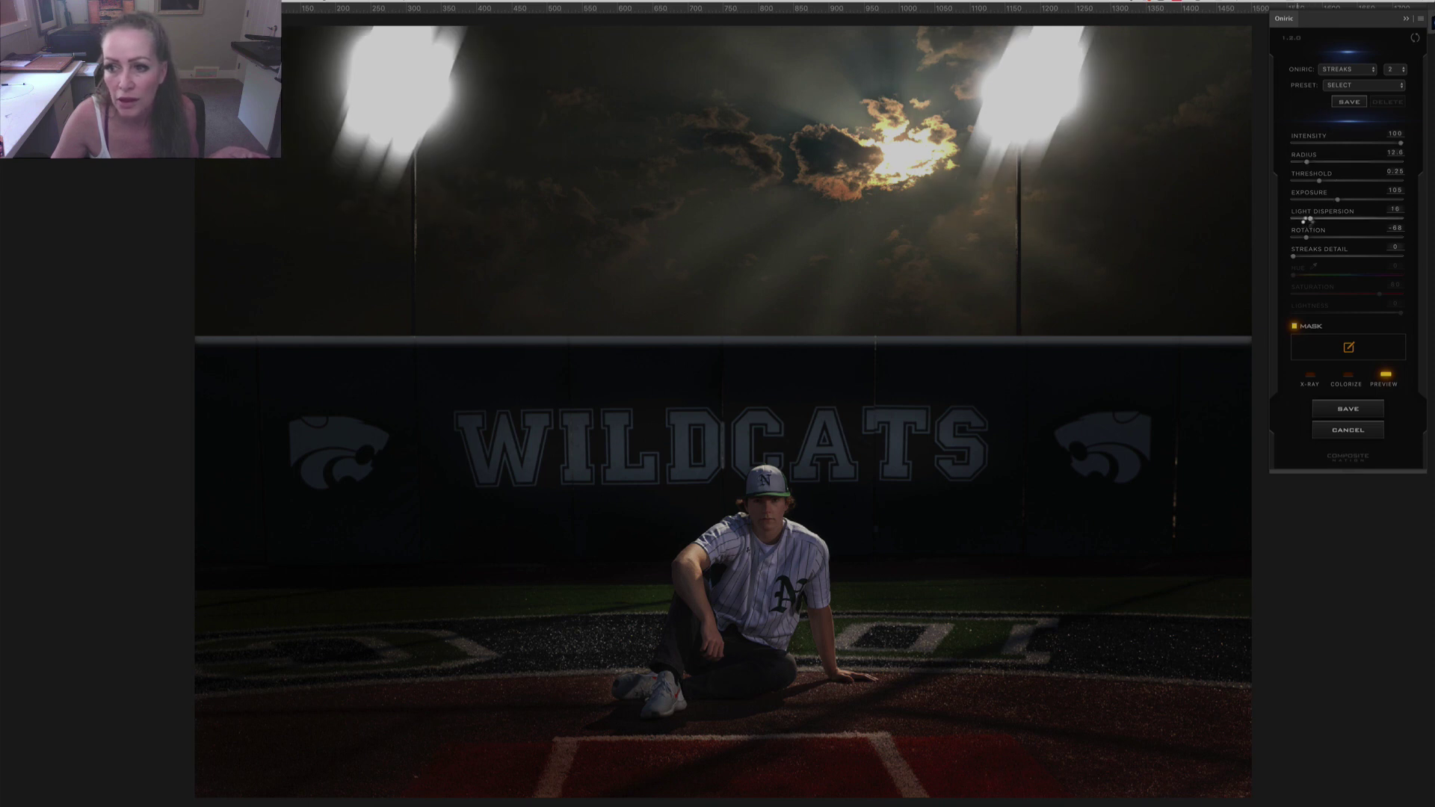
drag(1308, 220, 1310, 257)
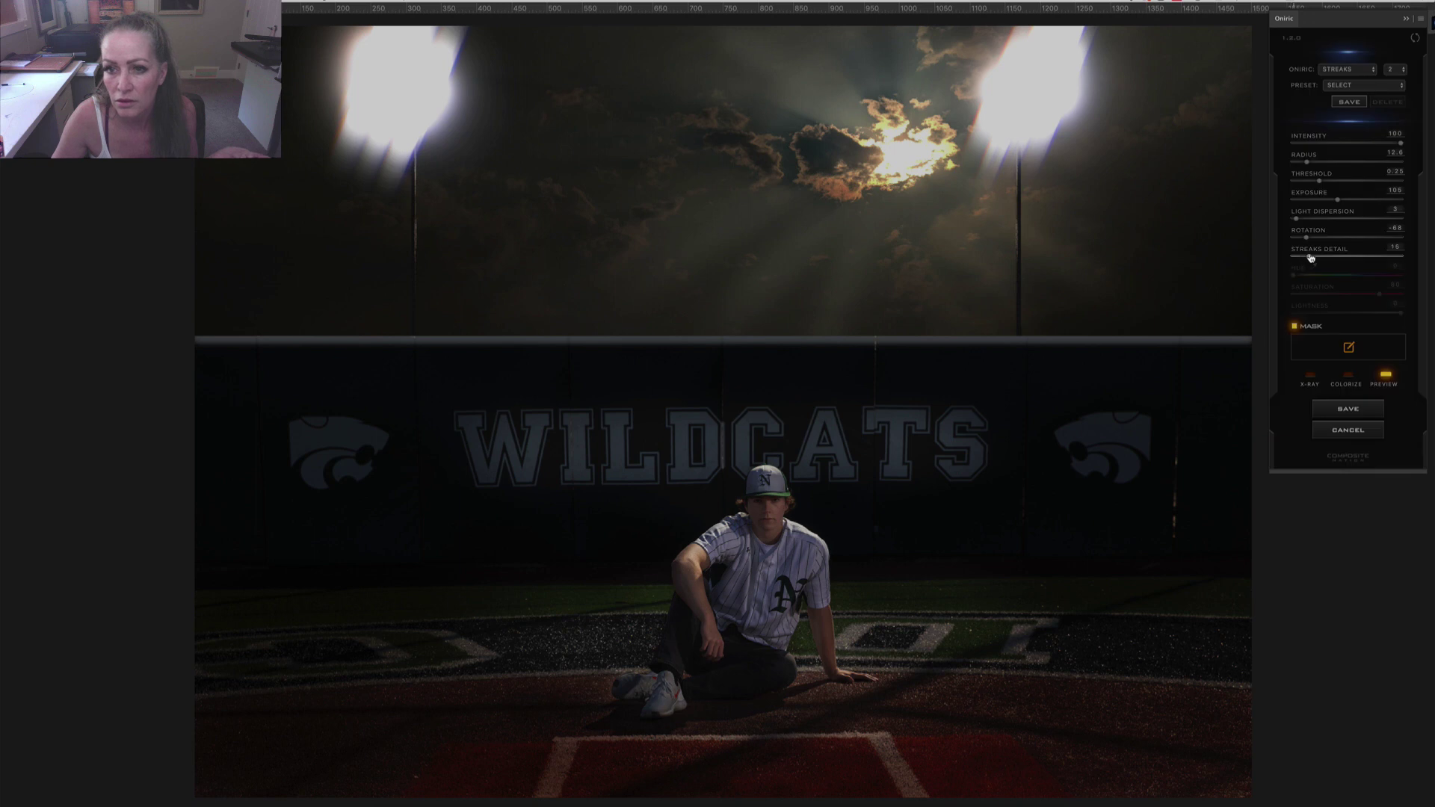
click(1311, 258)
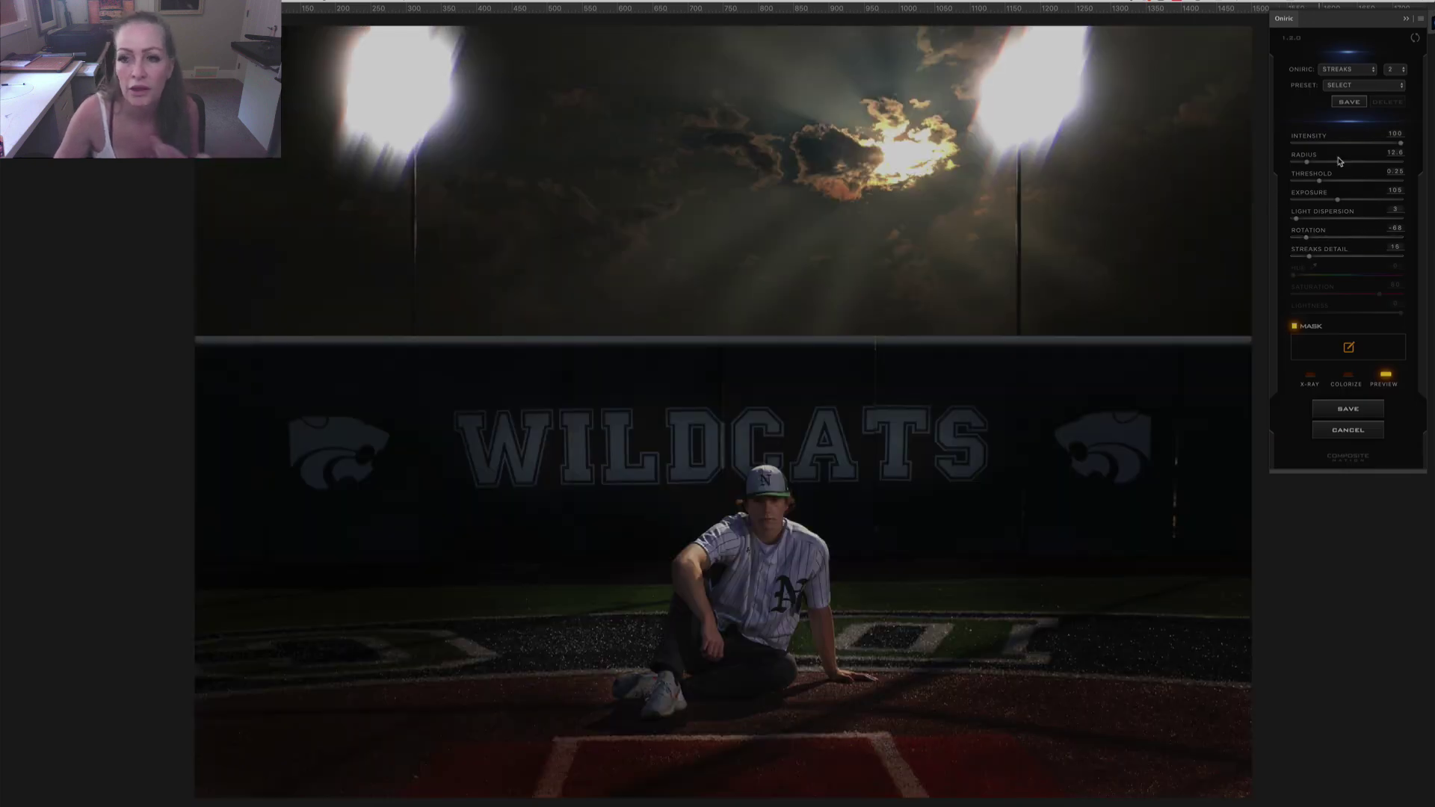
Set the streak count to 4 and the intensity to 51, and save the Oniric element under the name 1.
drag(1400, 142, 1365, 143)
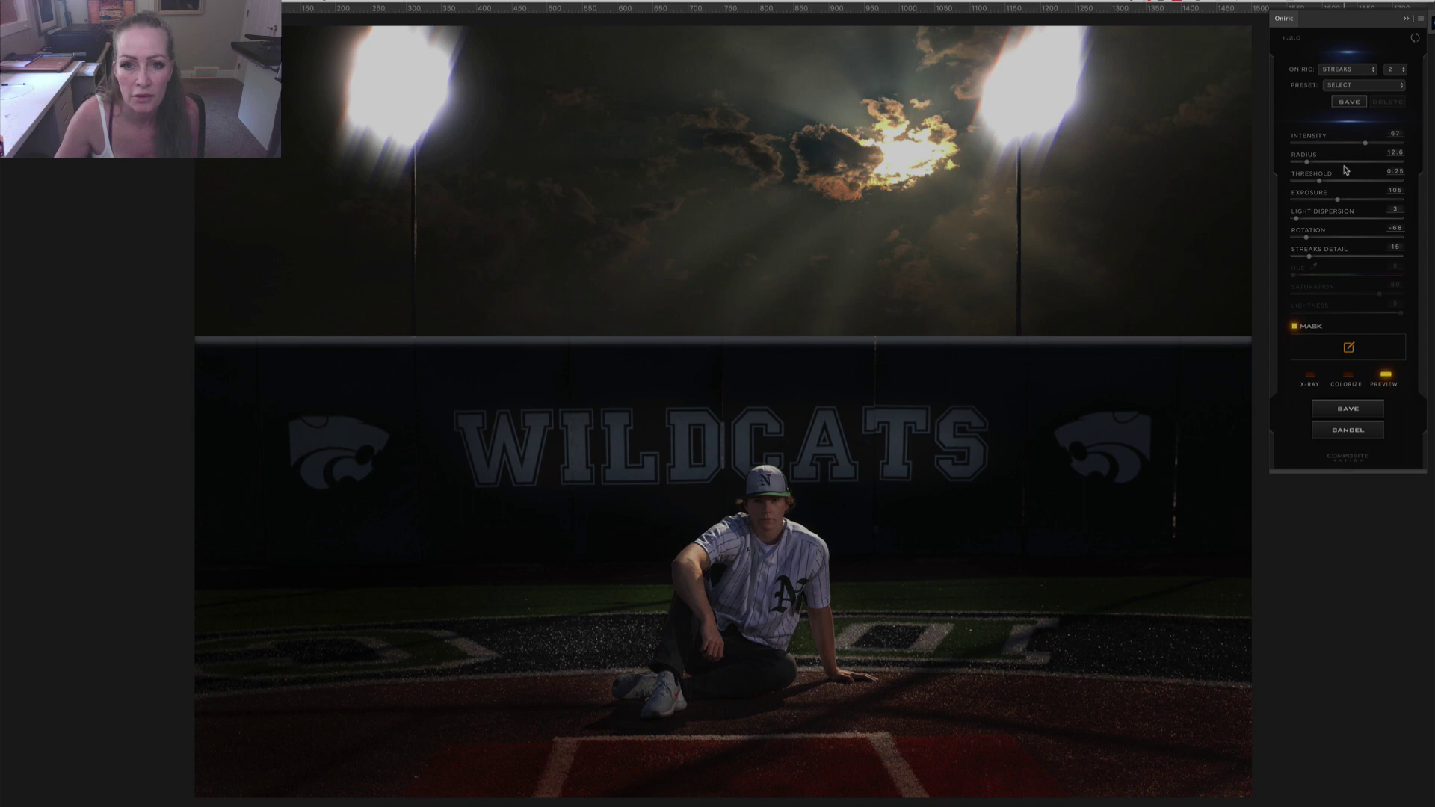
click(1395, 70)
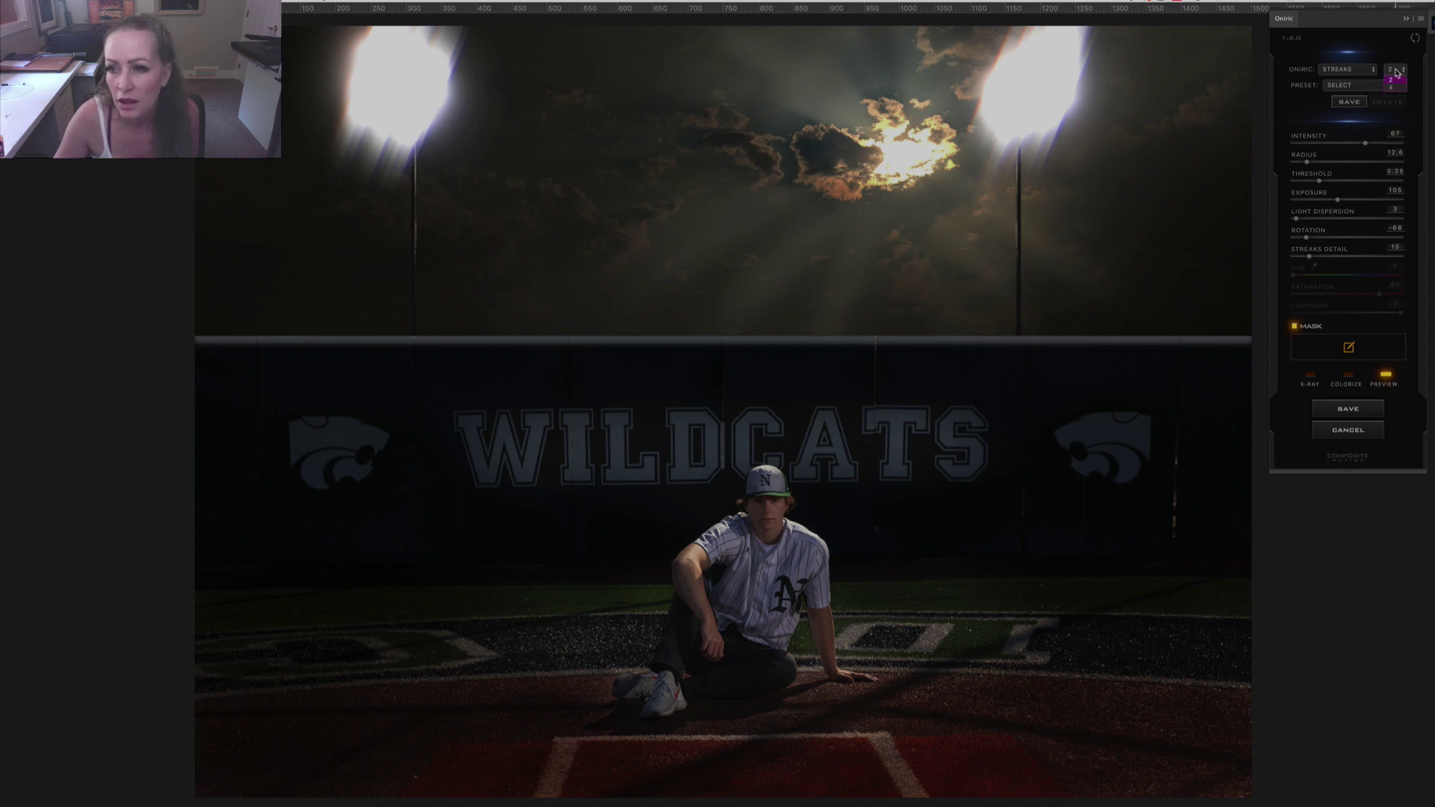
click(1392, 87)
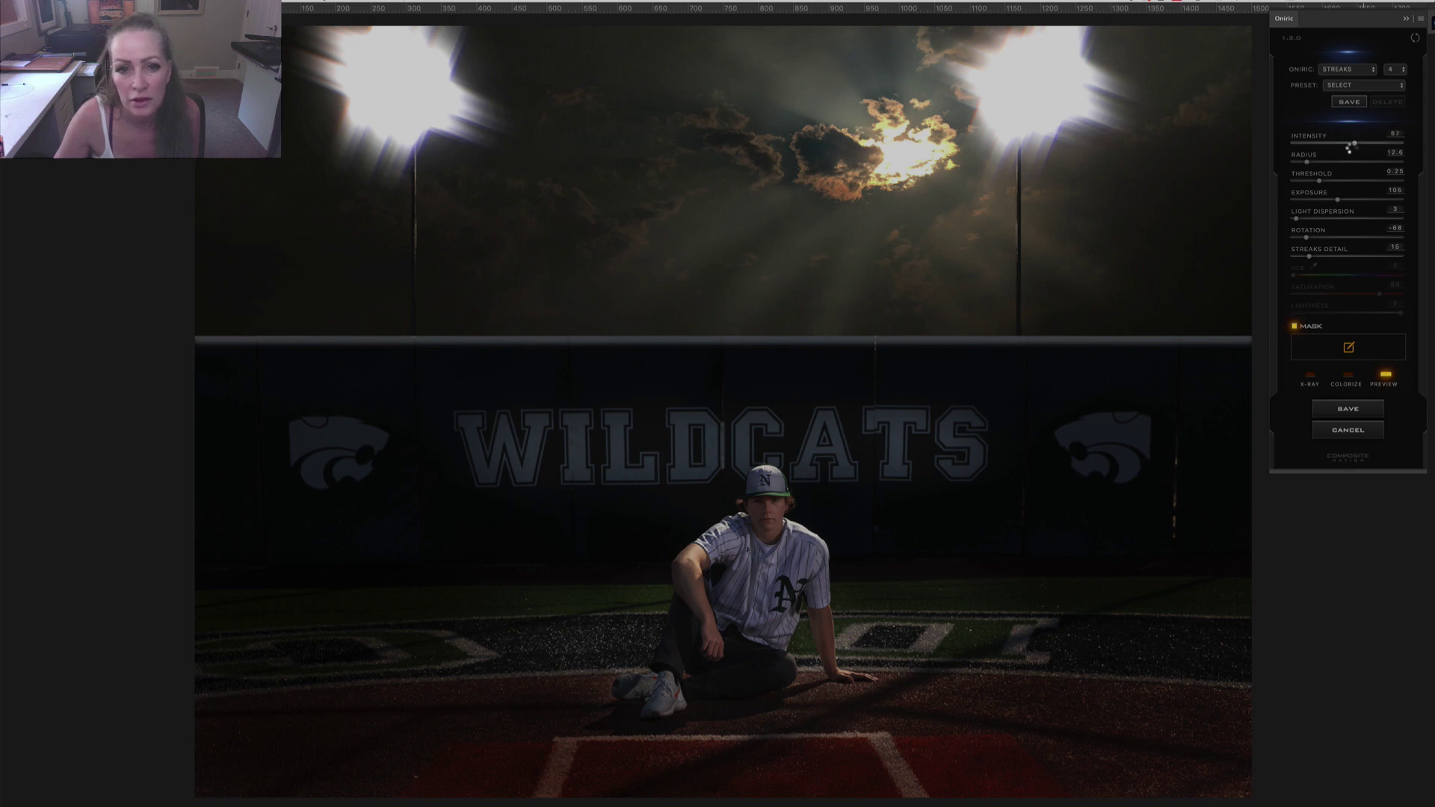
click(1354, 143)
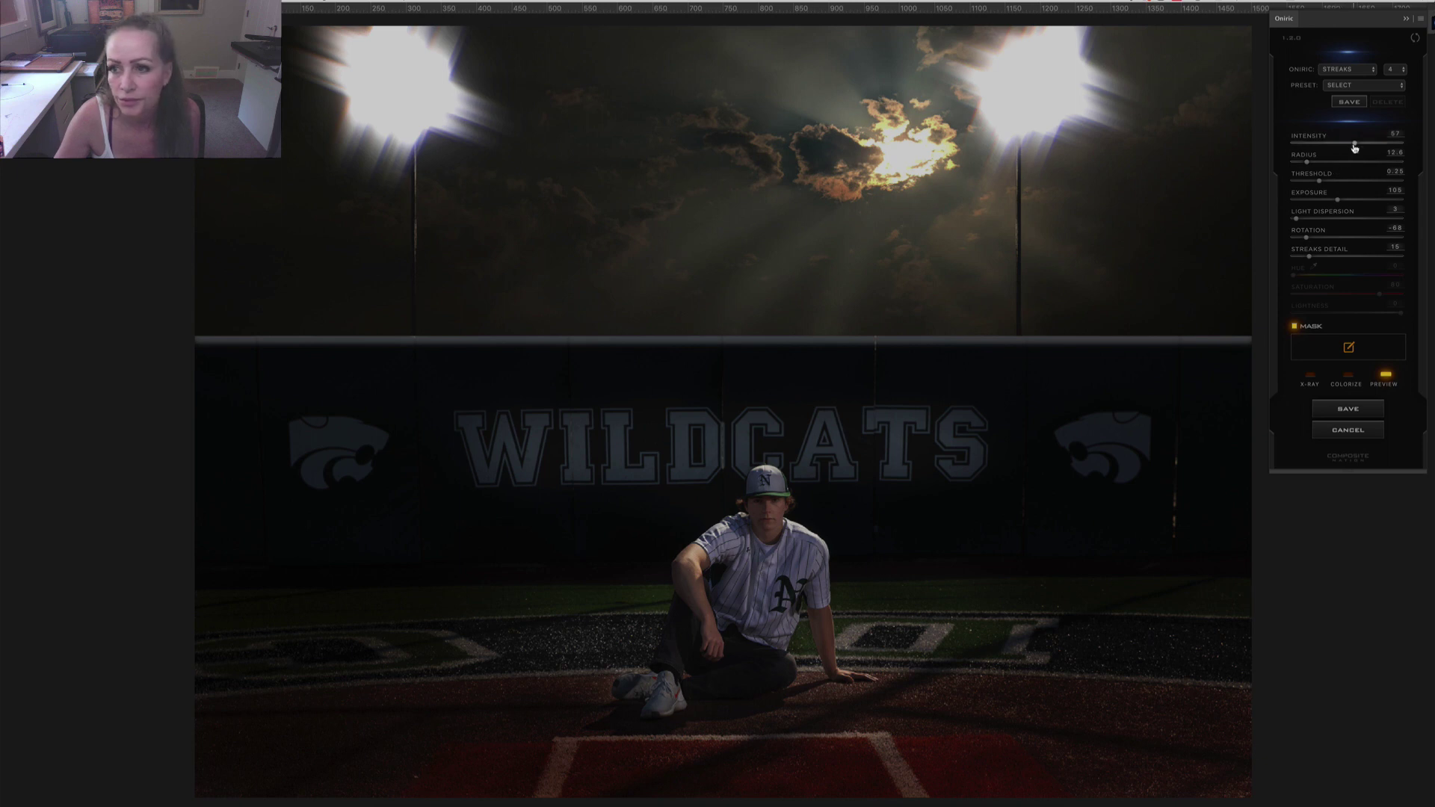
drag(1354, 144, 1350, 144)
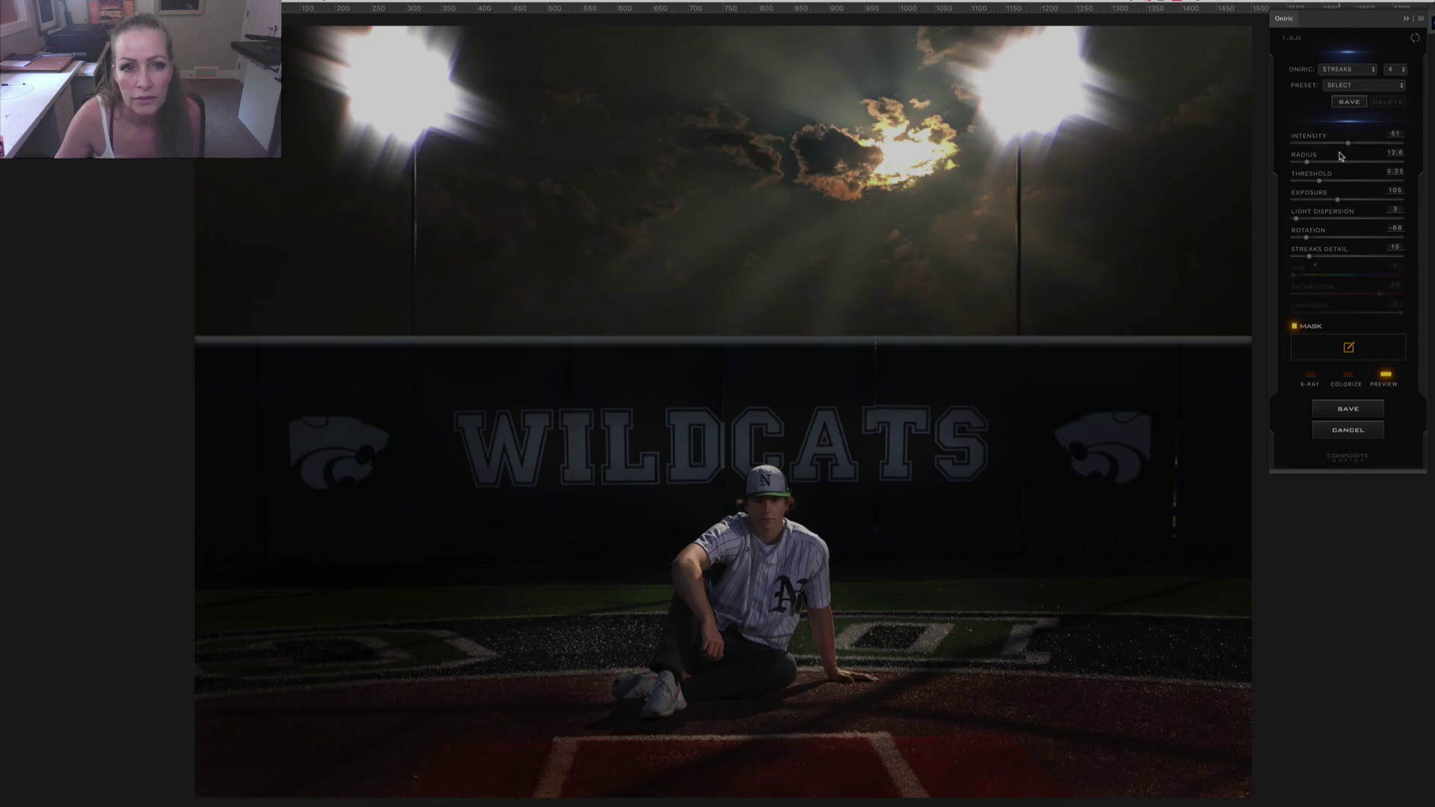
click(1349, 410)
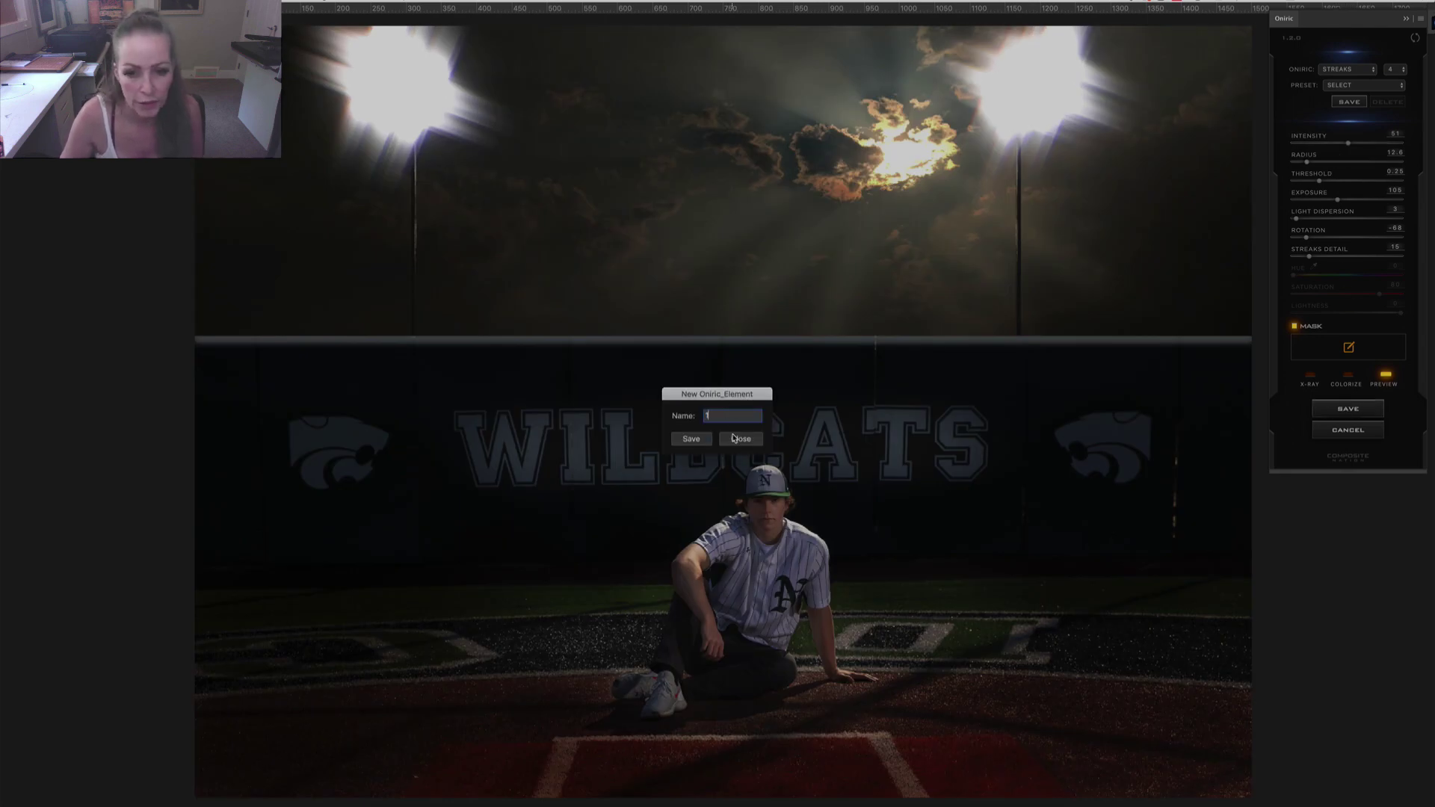
click(703, 438)
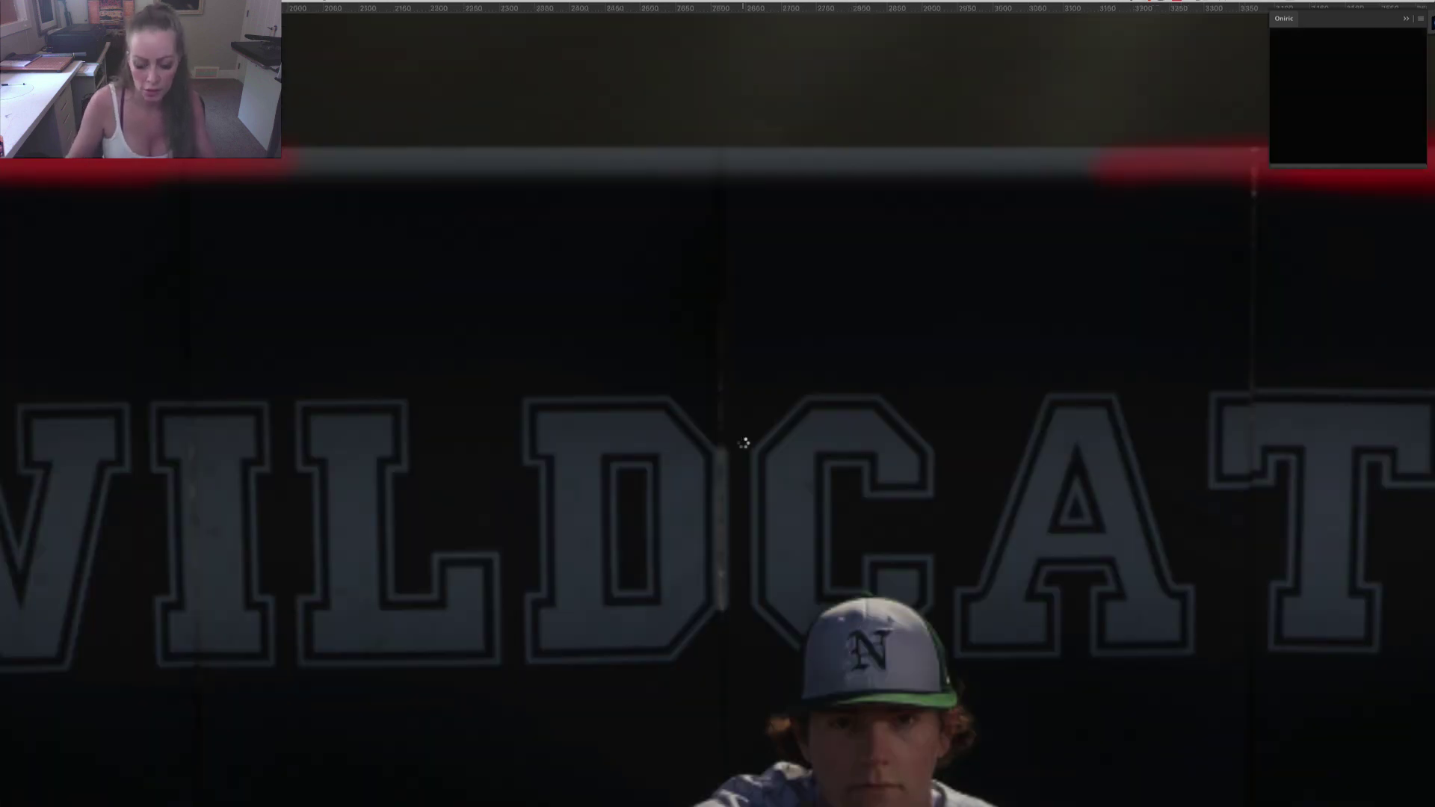
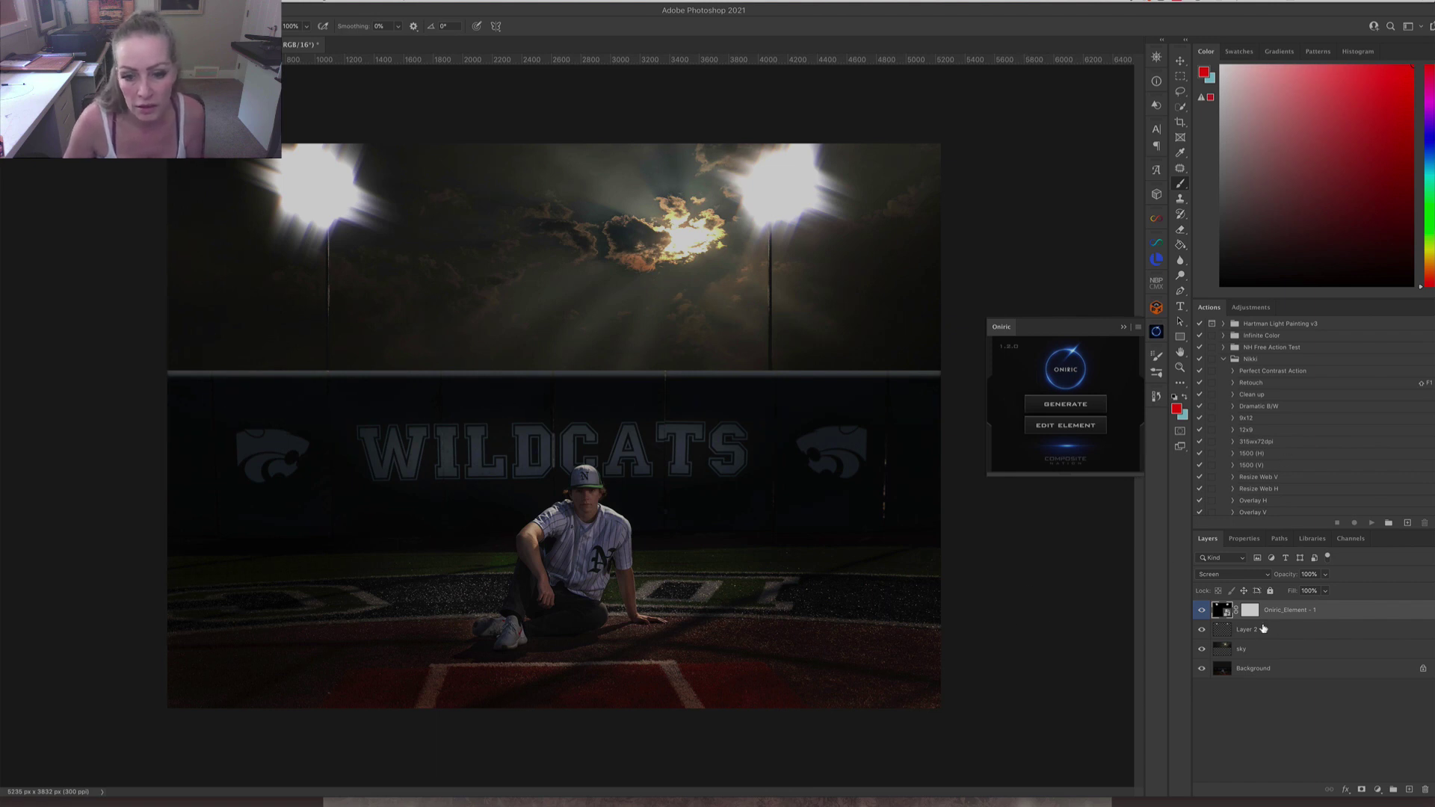
Toggle the Oniric element layer's visibility to compare the image with and without the lamp streaks.
click(1202, 612)
click(1202, 611)
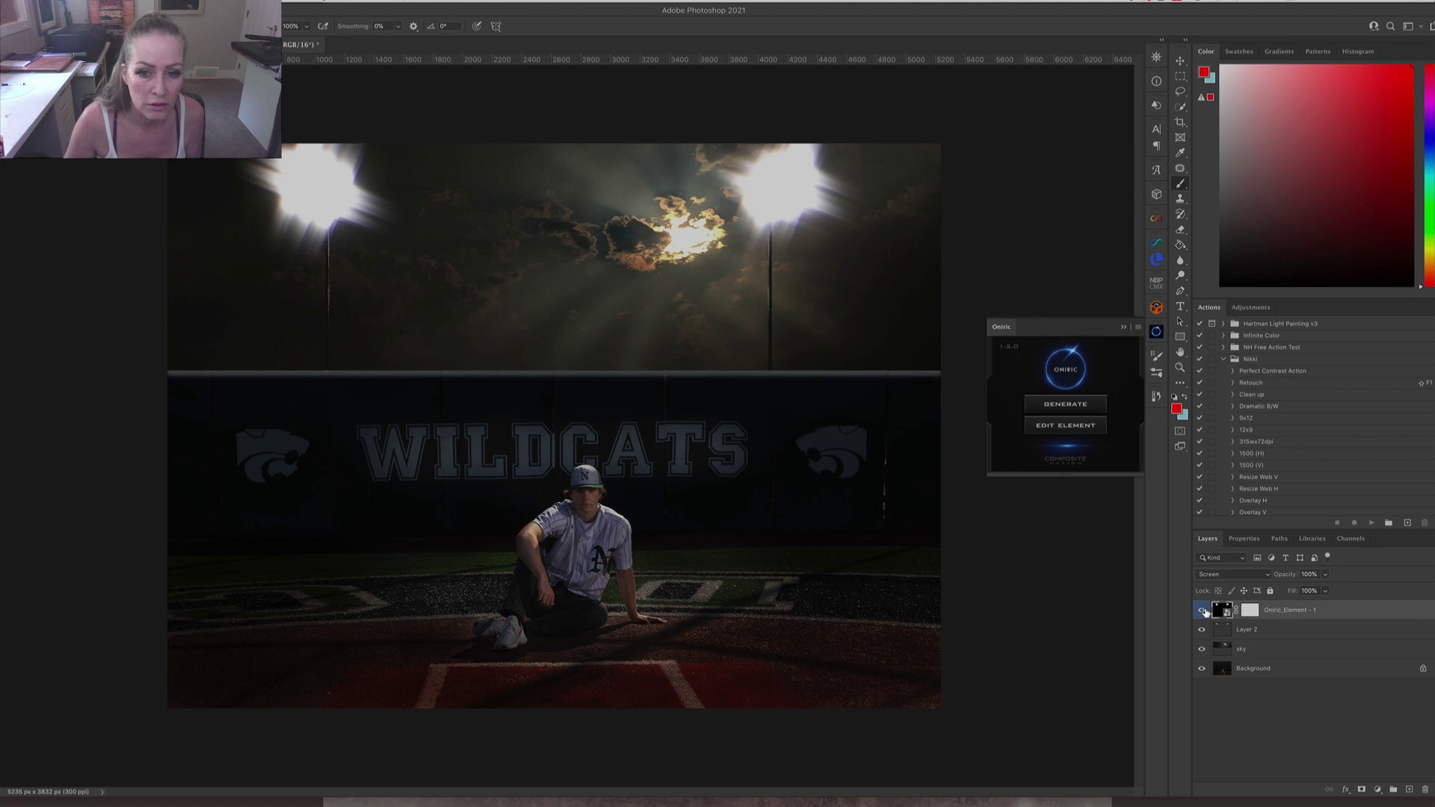
click(1203, 612)
click(1203, 611)
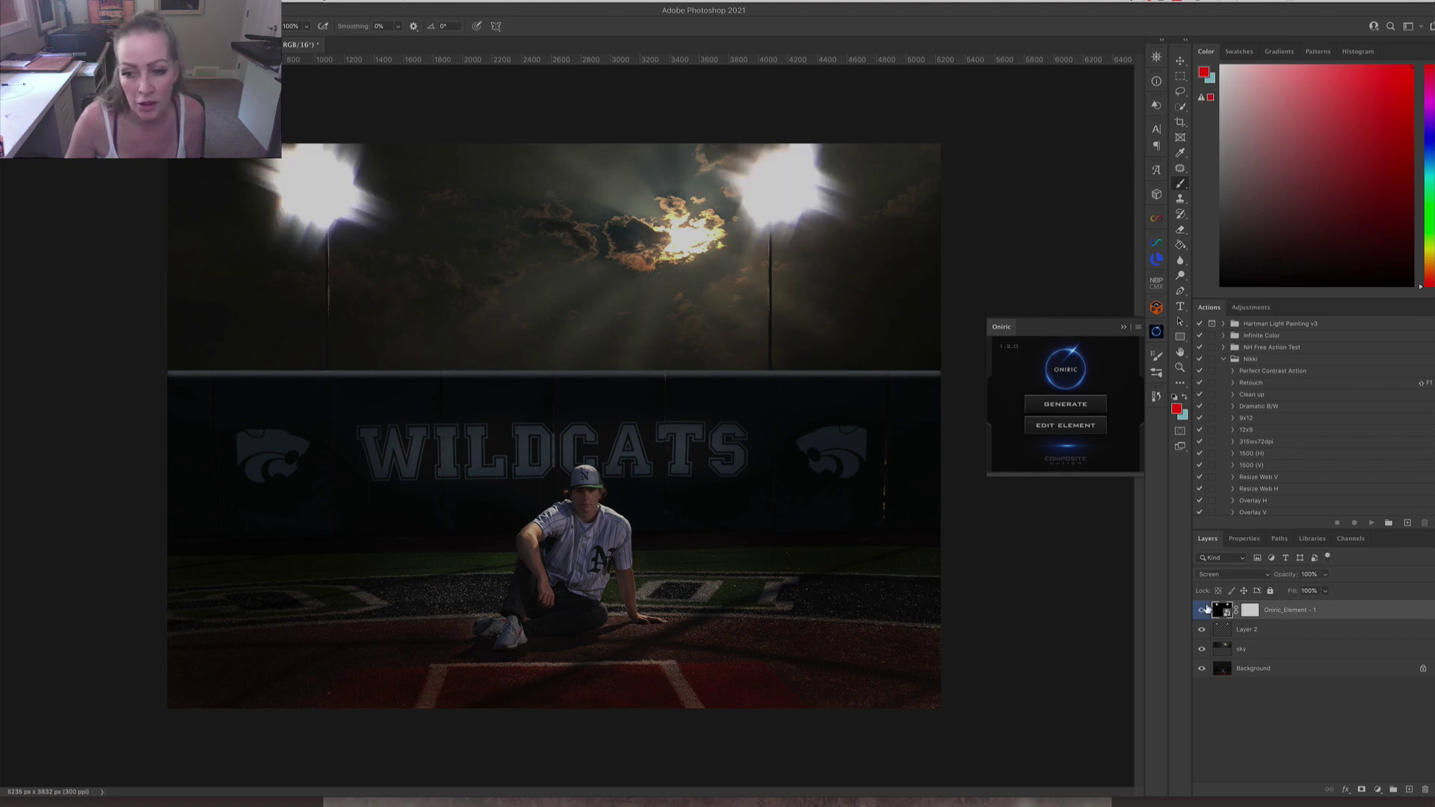
click(1203, 612)
click(1202, 612)
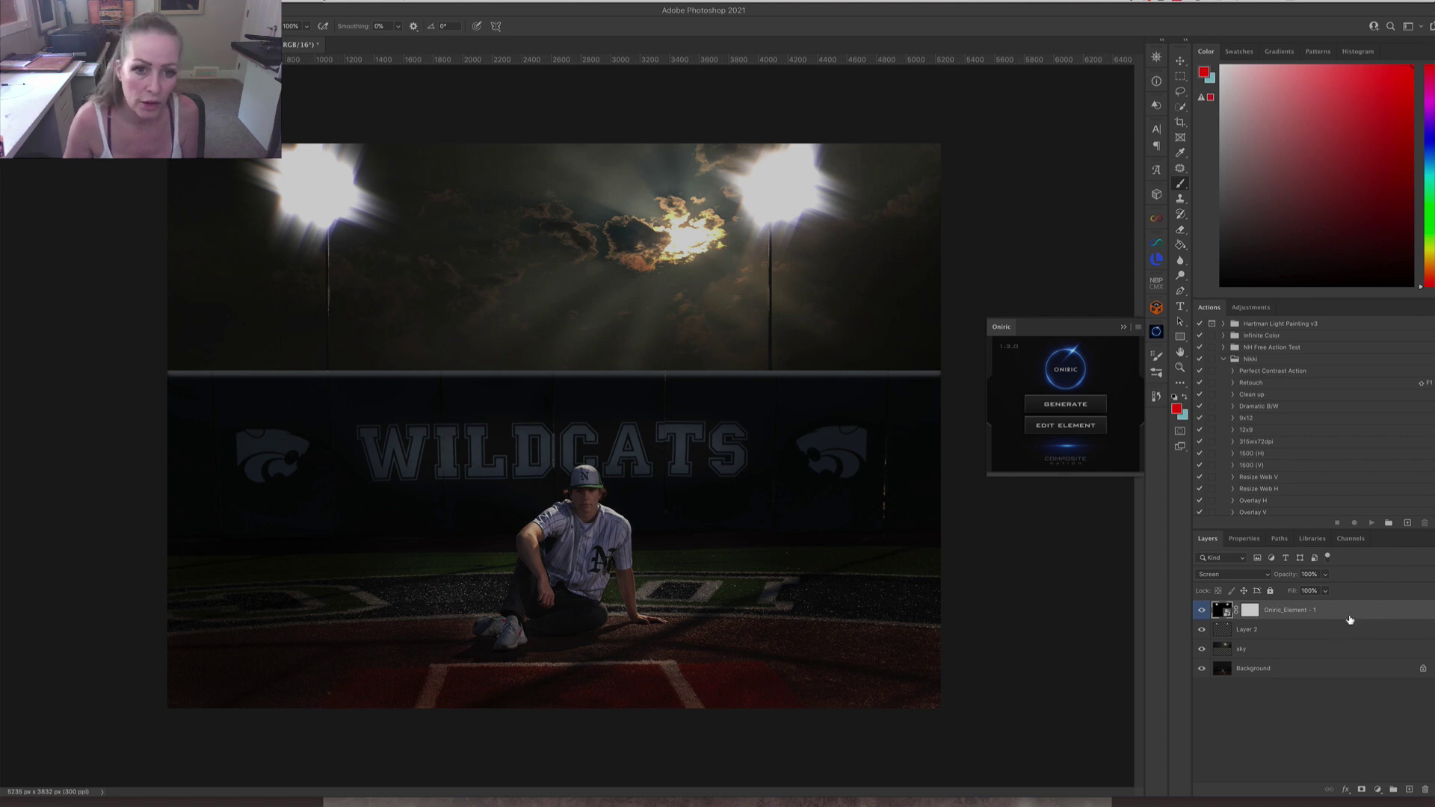
Add a Color Balance adjustment clipped to the sky layer, with midtones at cyan-red -3, magenta-green +4 and yellow-blue +20.
click(1304, 650)
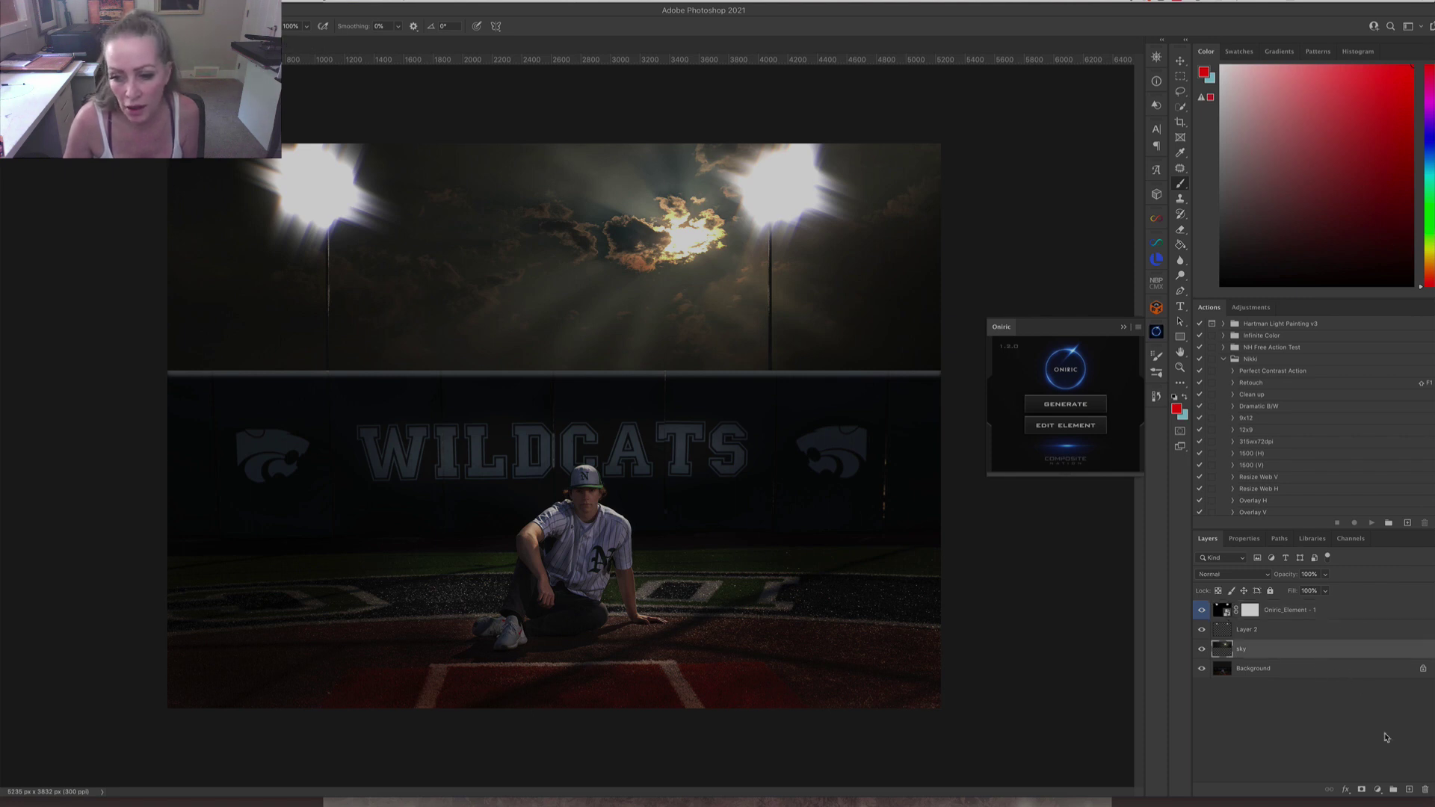
click(1378, 790)
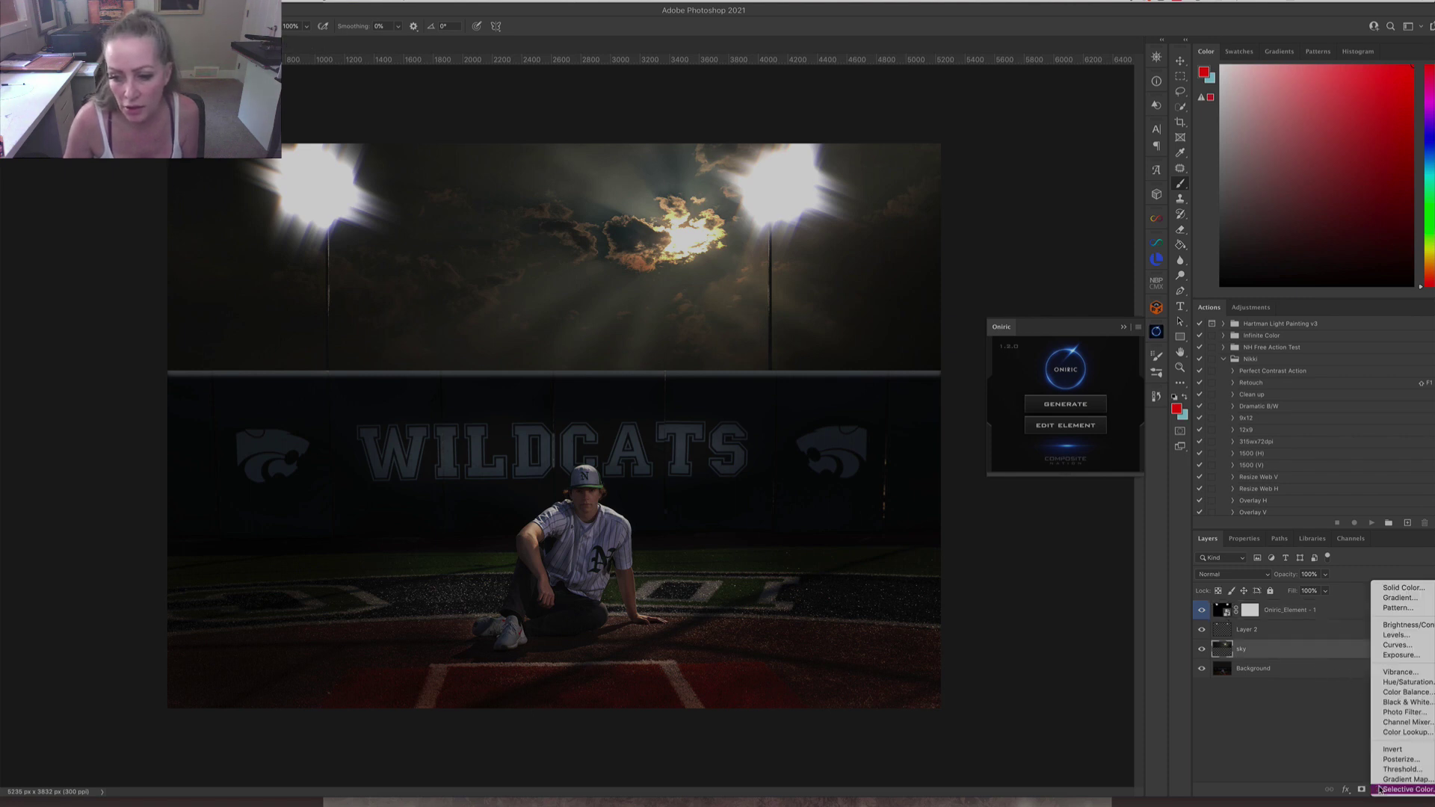
click(1379, 693)
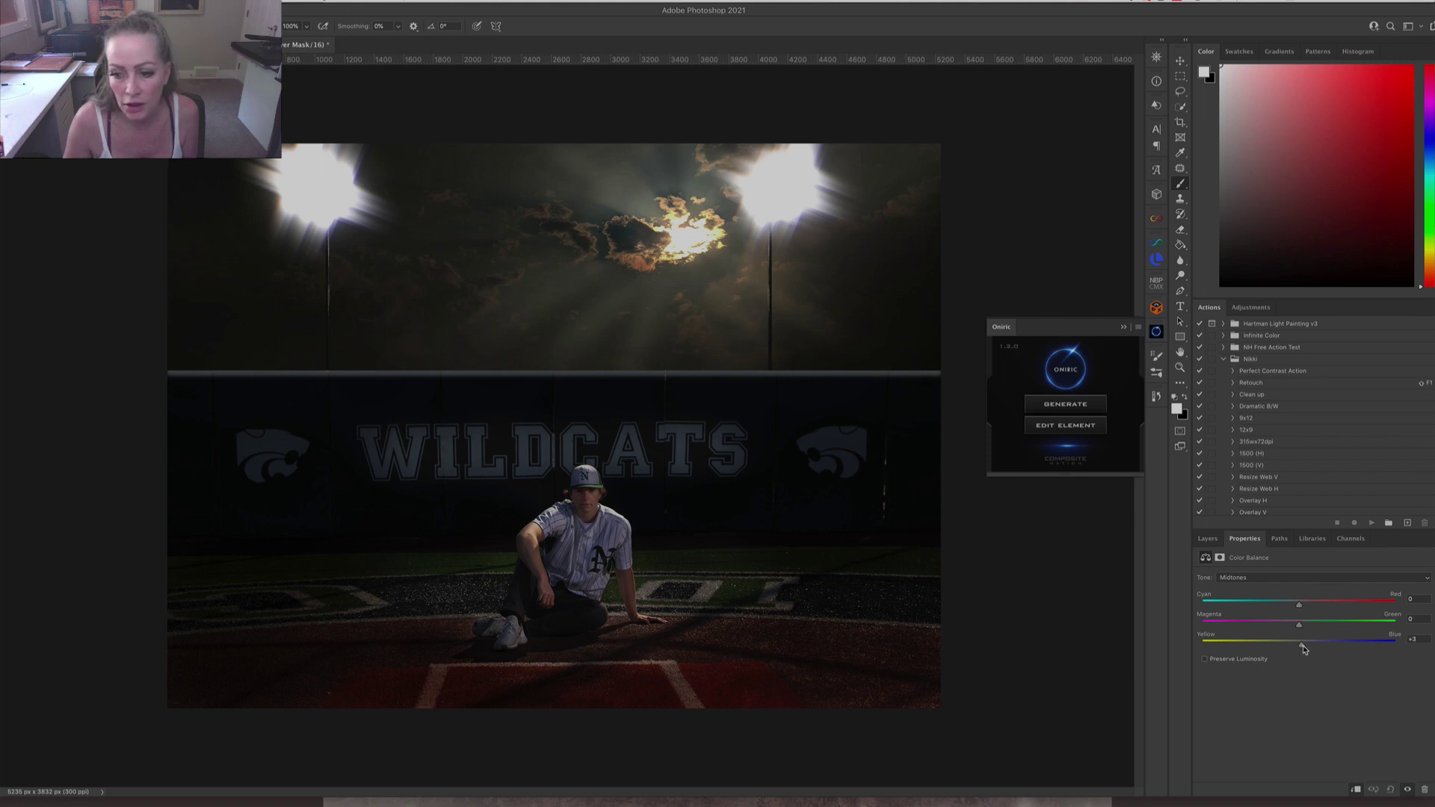
drag(1304, 649, 1313, 650)
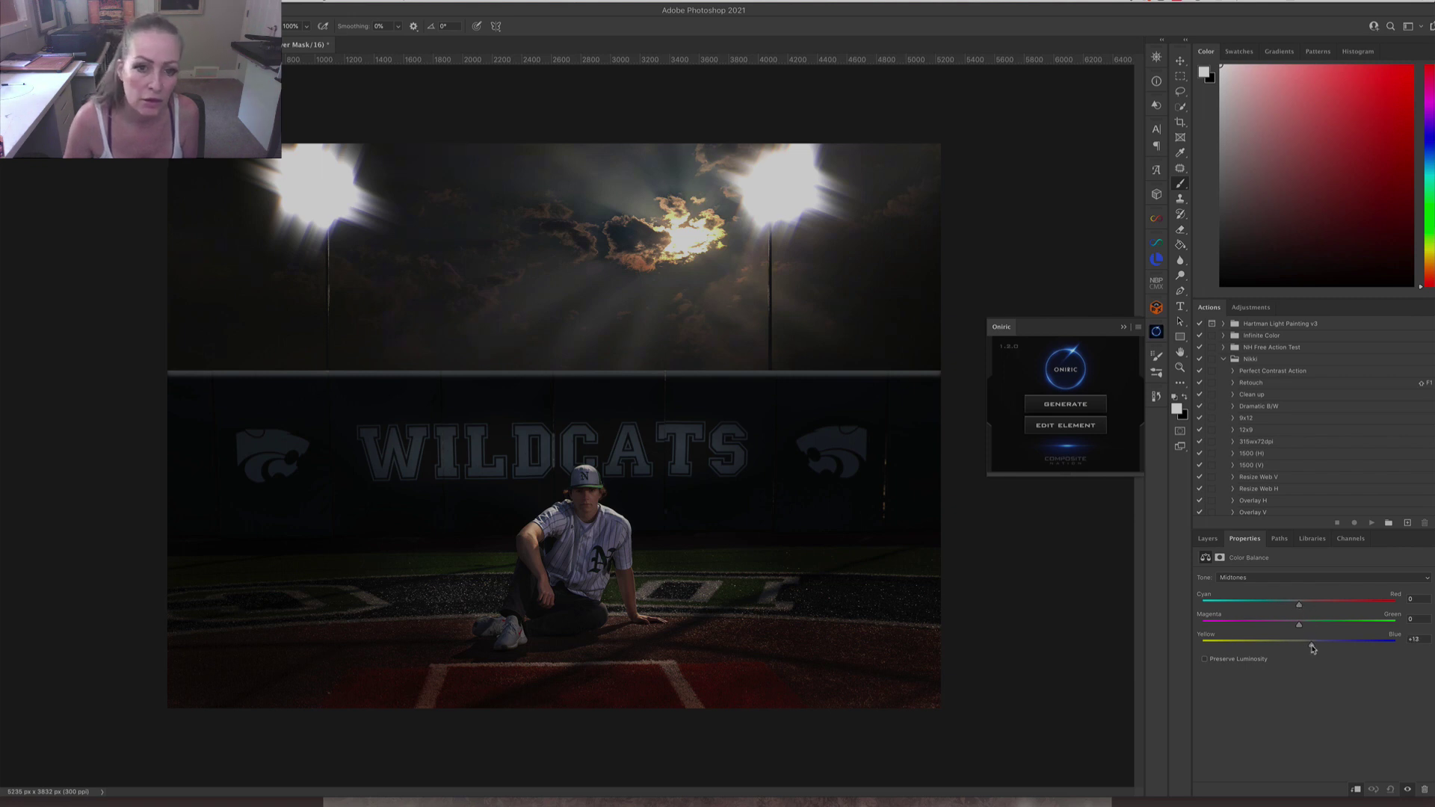
drag(1303, 630, 1304, 631)
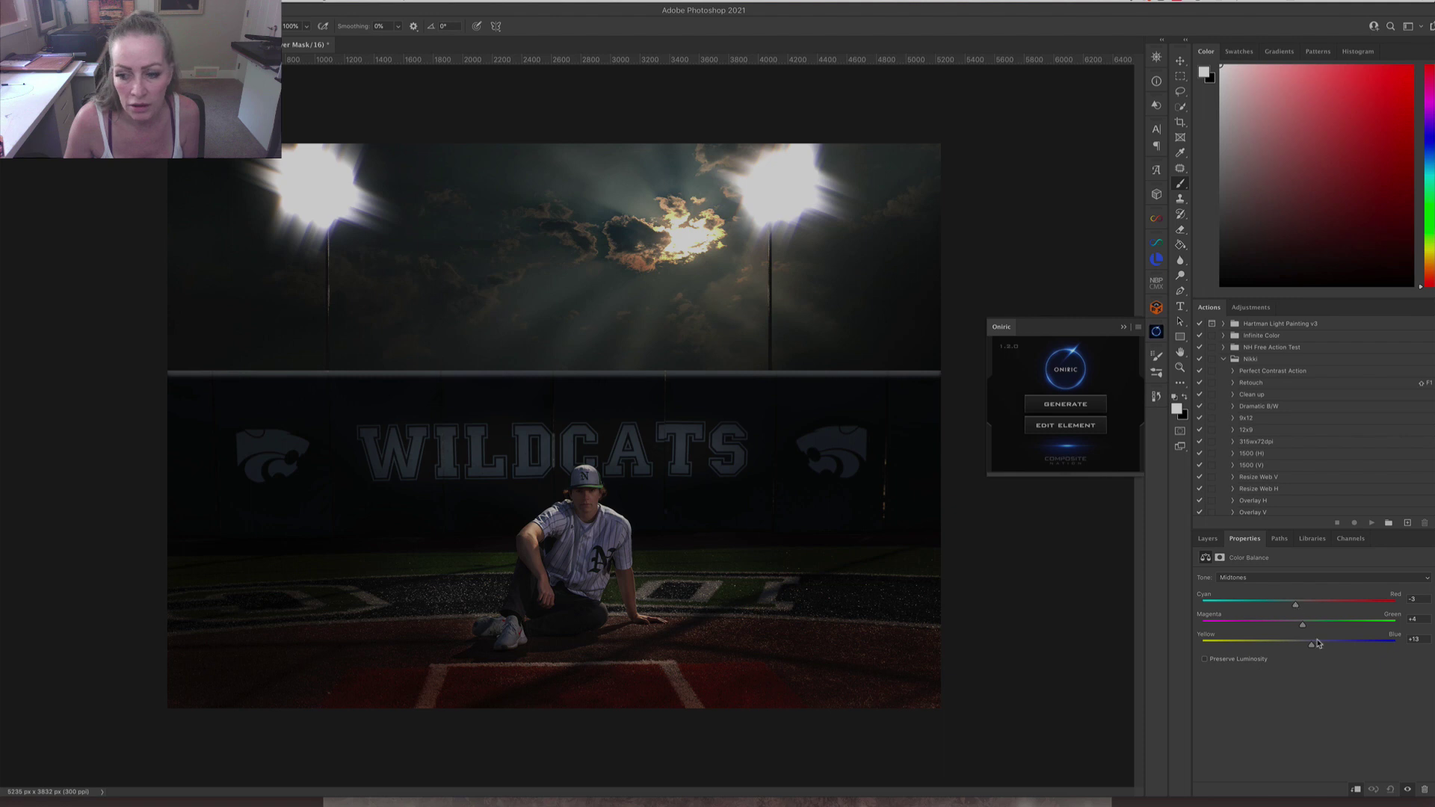
drag(1312, 645, 1320, 648)
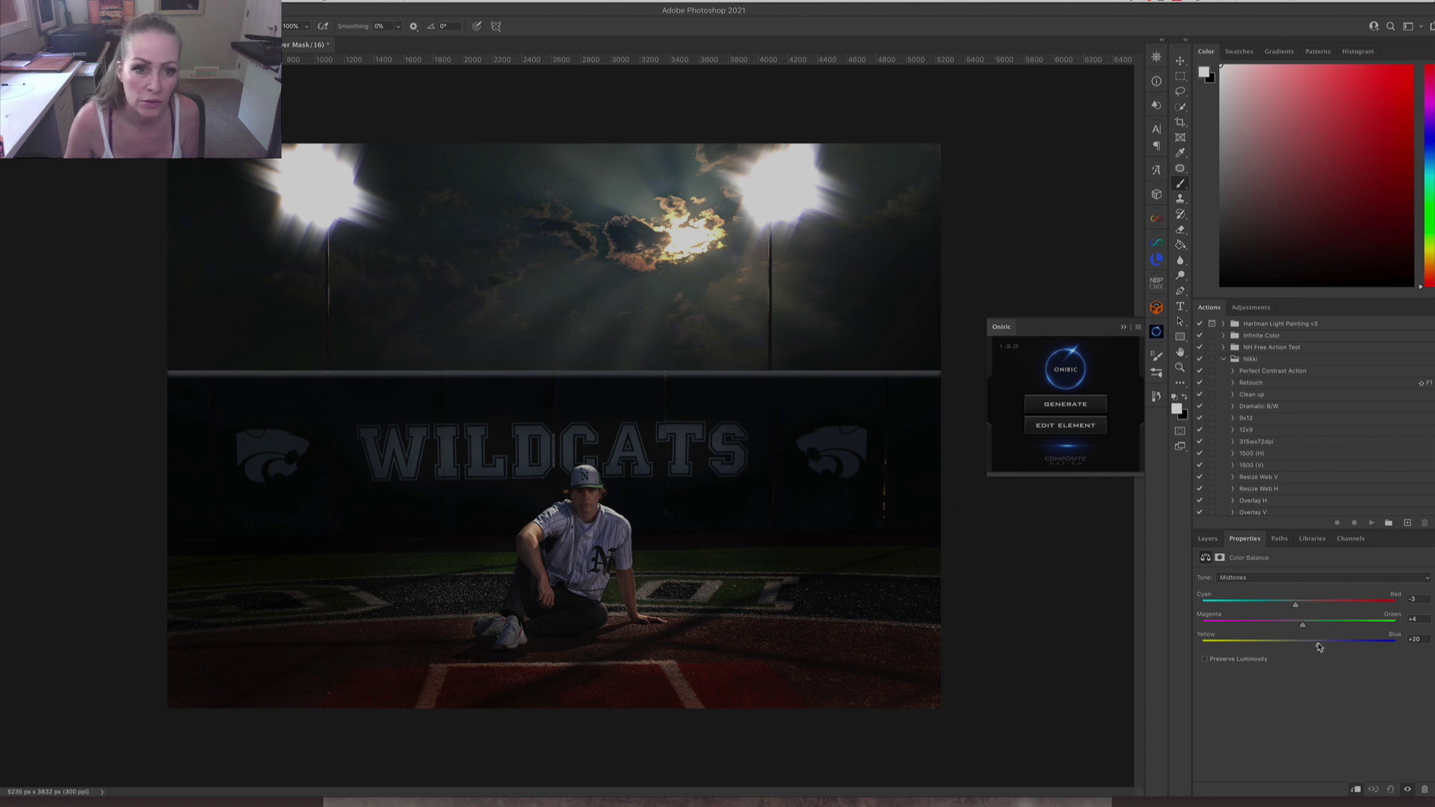
Shift the sky's shadows toward blue, setting the Color Balance shadow yellow-blue value to +10.
click(1264, 581)
click(1322, 647)
key(Up)
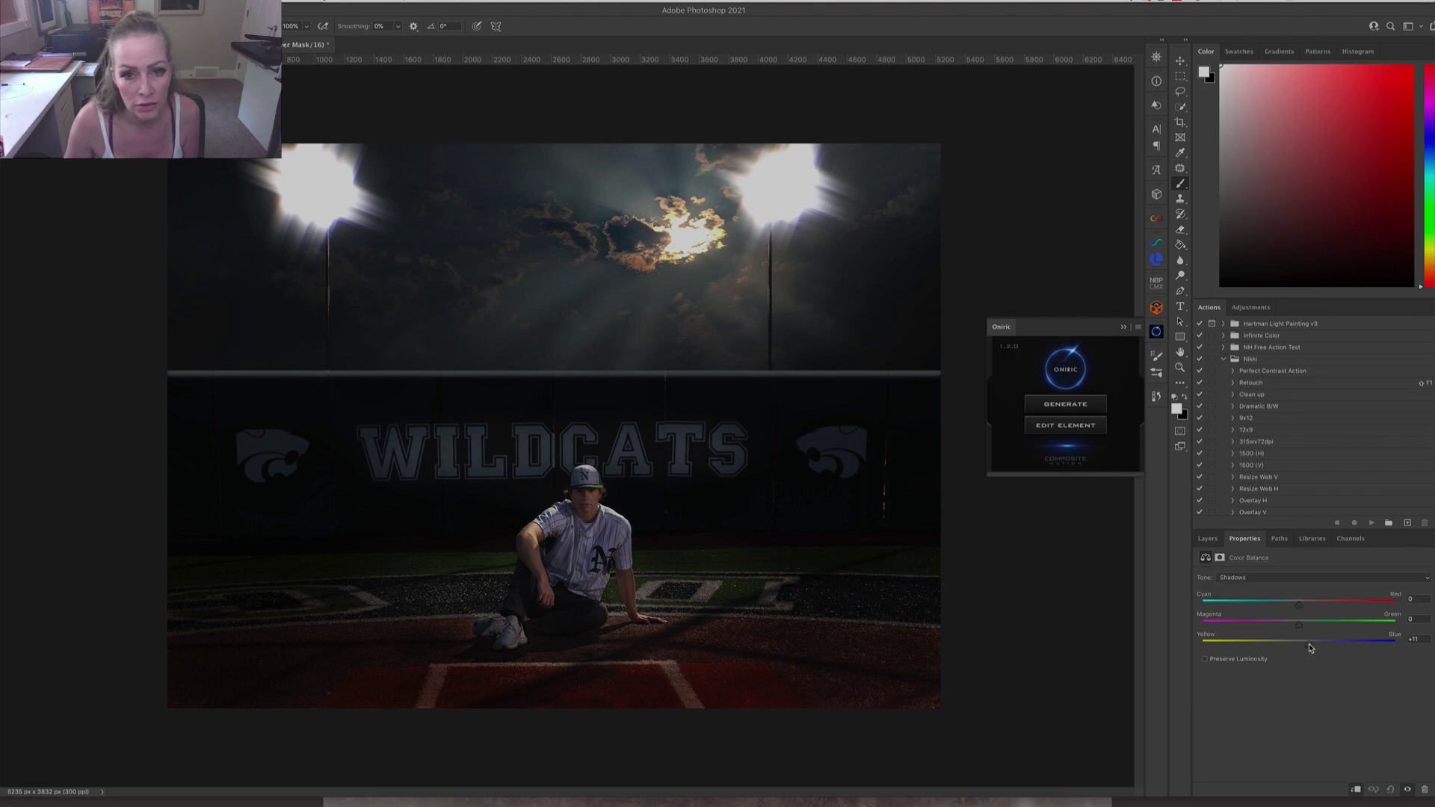
drag(1310, 647, 1308, 648)
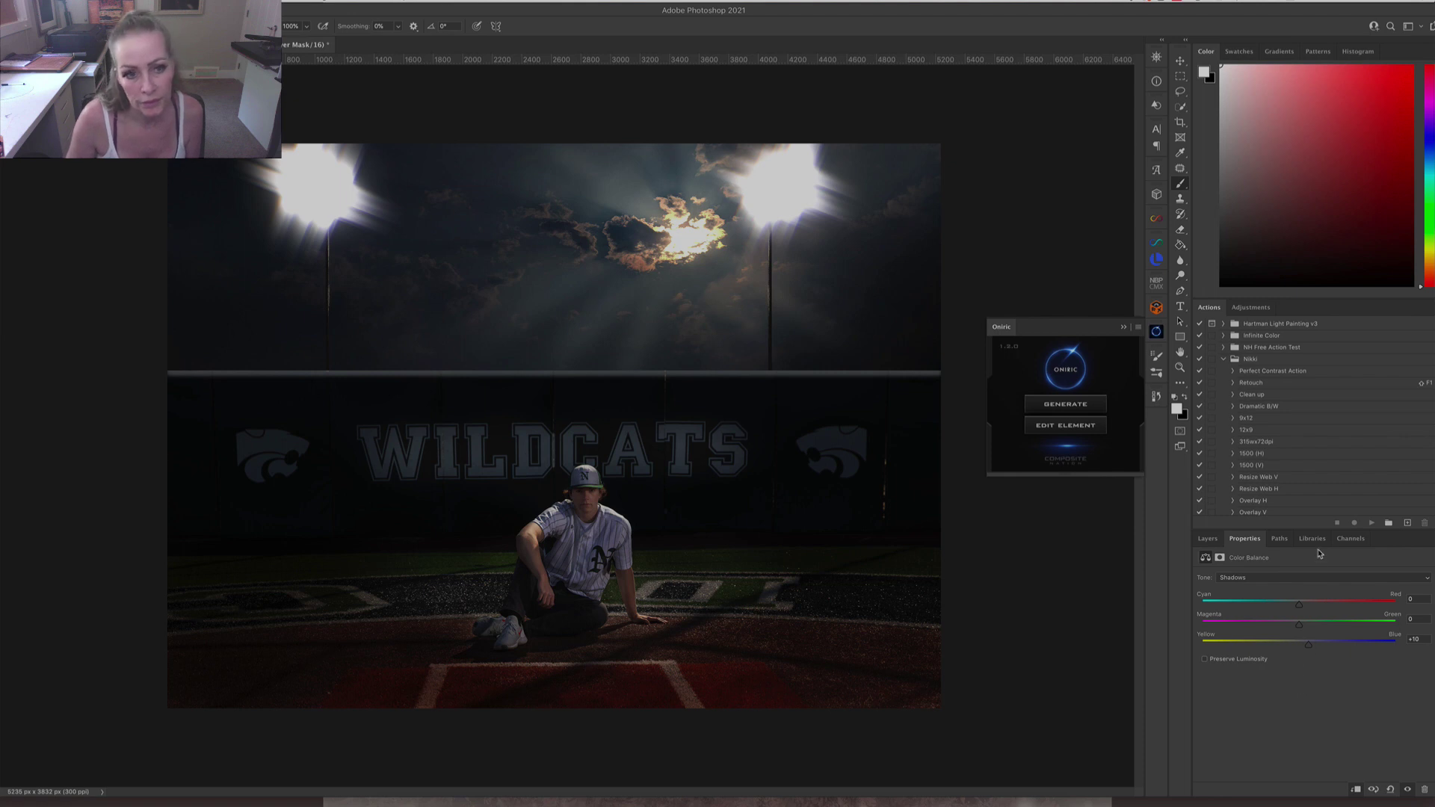
Compare the sky with and without its color balance, and flatten the image into a single background layer.
click(1208, 539)
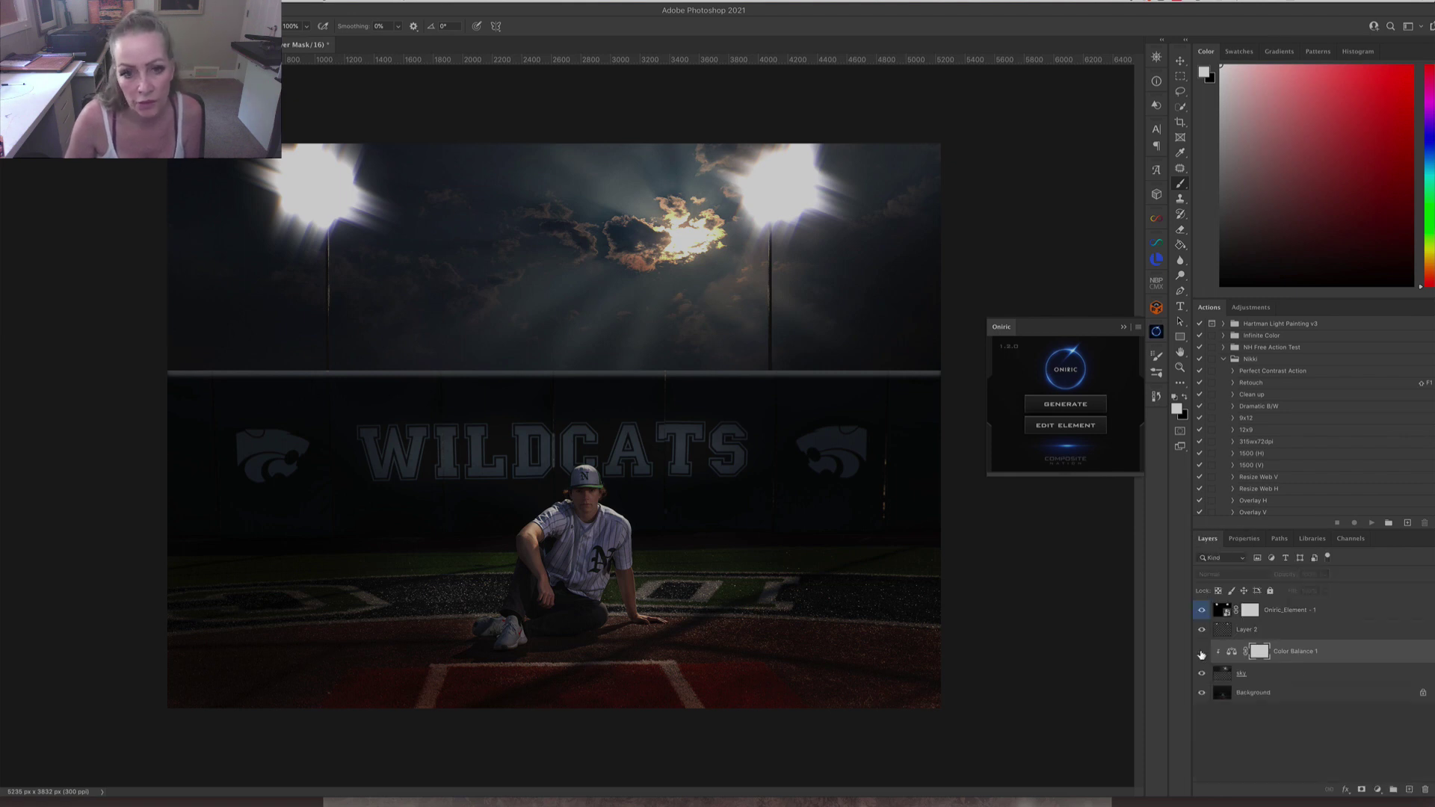
click(1203, 653)
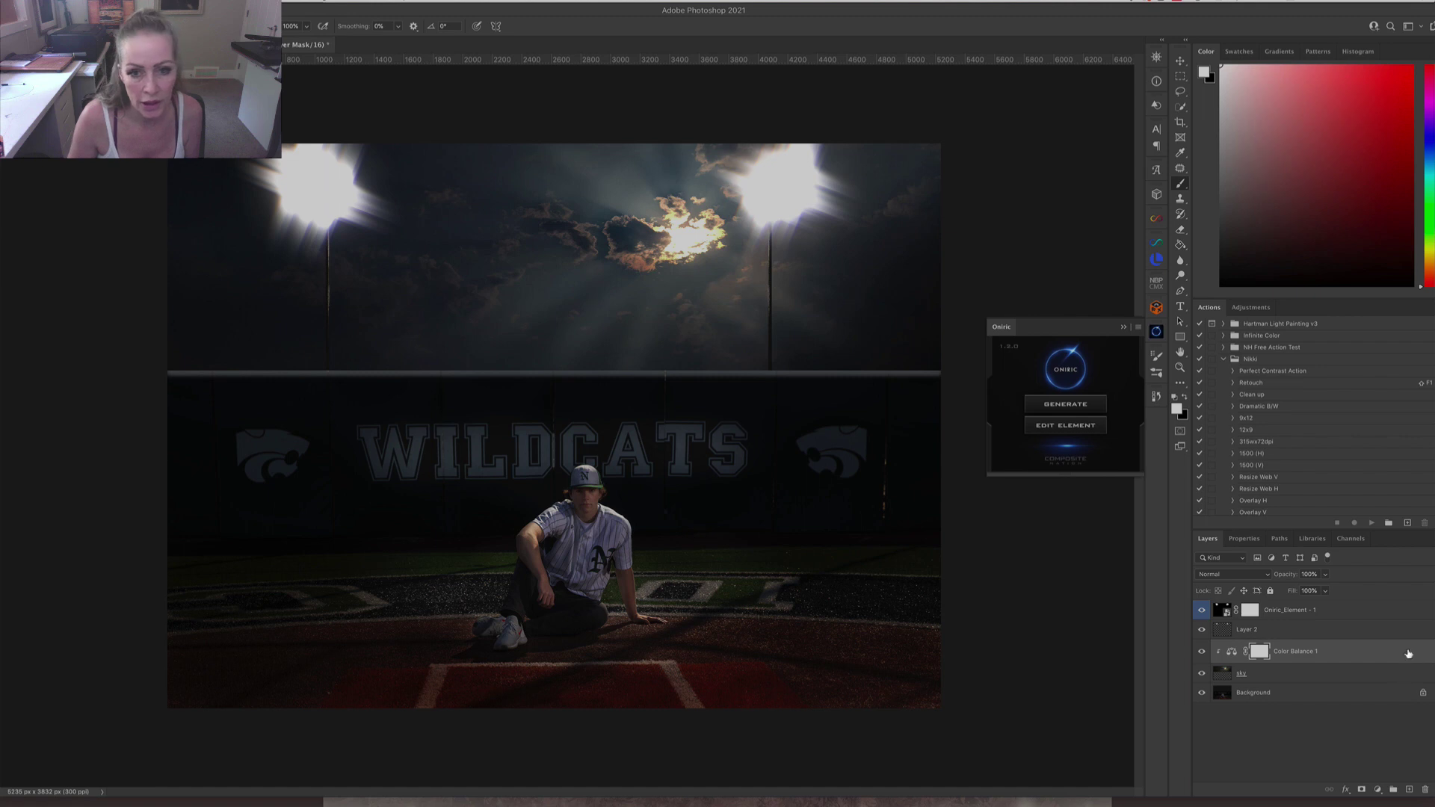
click(150, 7)
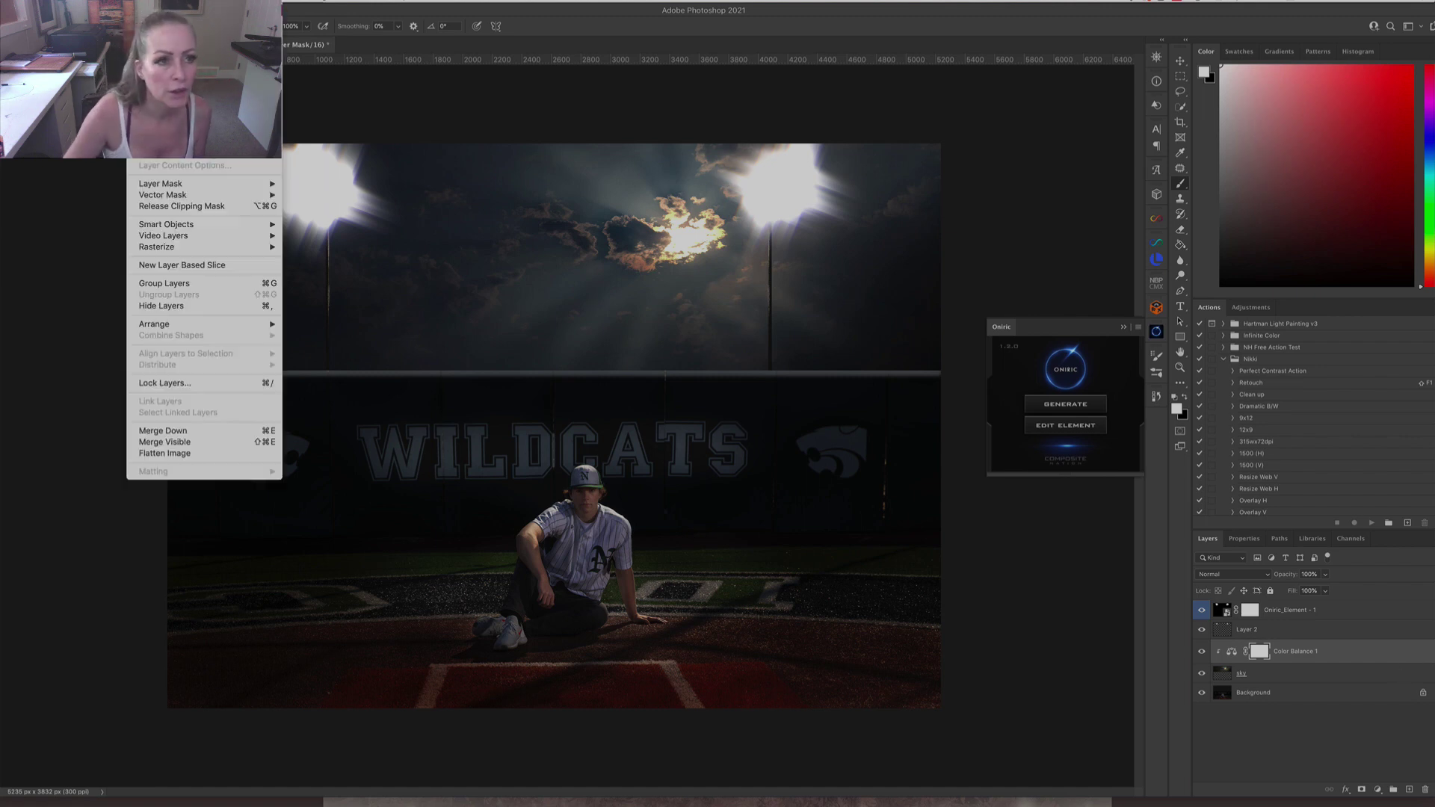
click(189, 454)
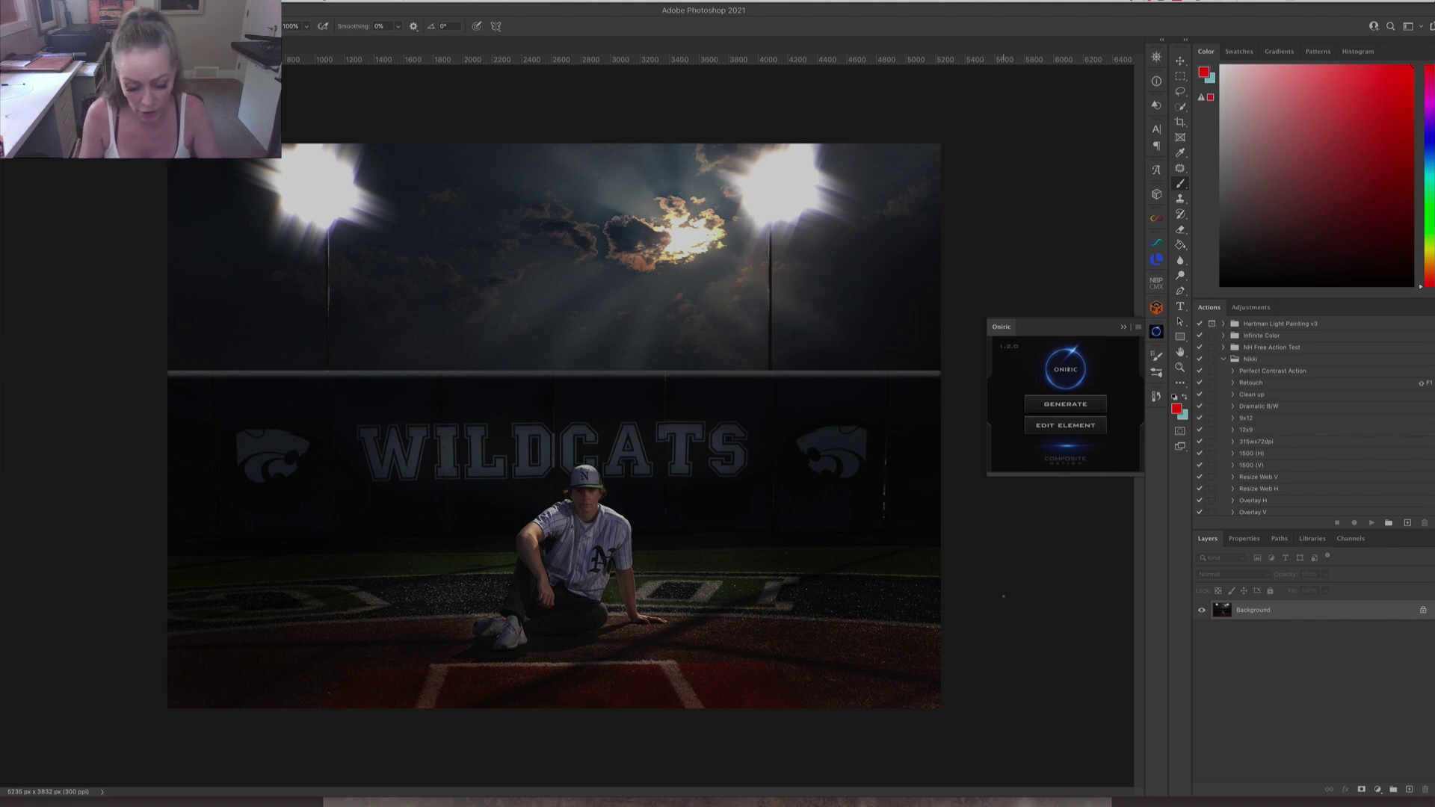
Check the player up close, collapse the Oniric plug-in, and duplicate the flattened background layer.
key(ctrl+plus)
key(ctrl+plus)
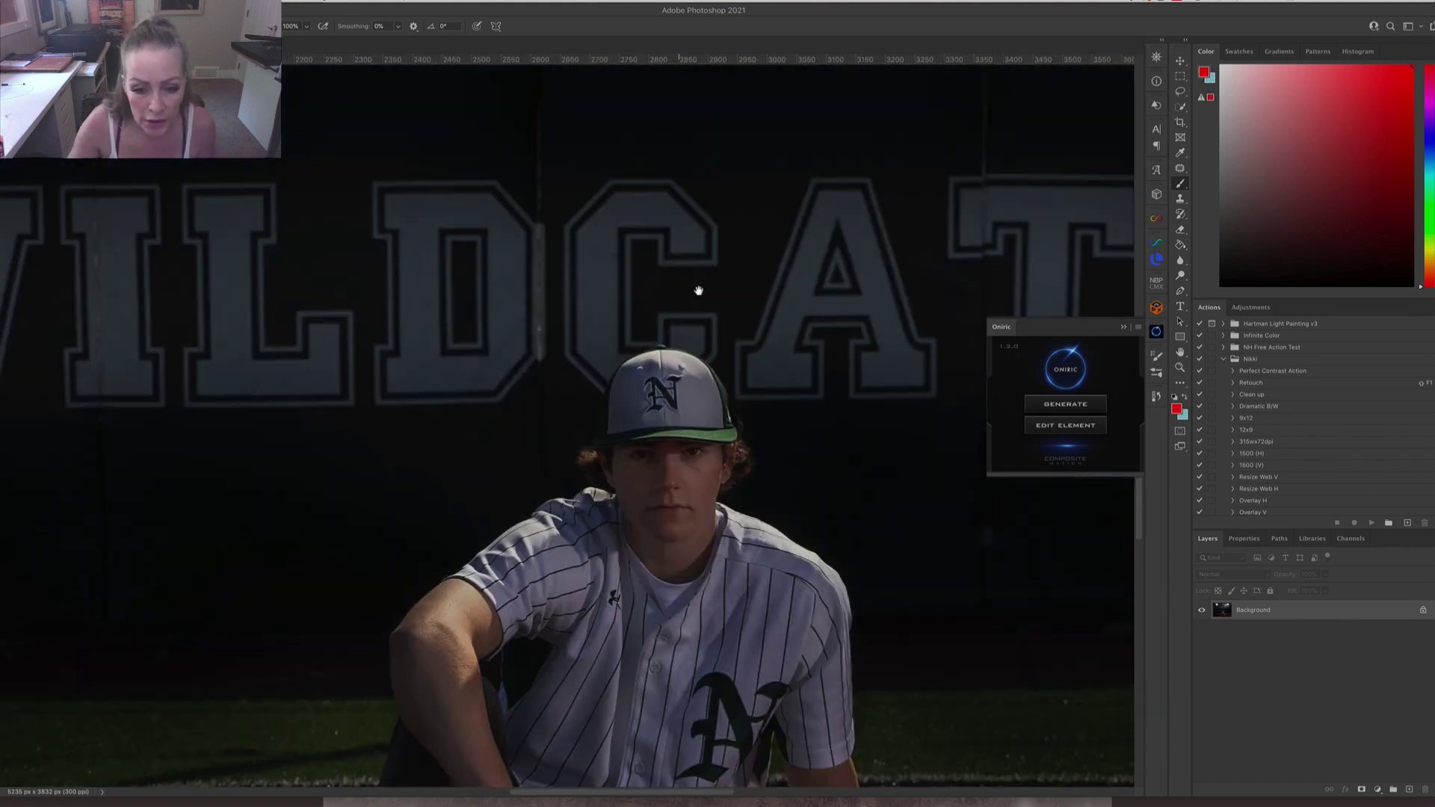
drag(698, 290, 719, 171)
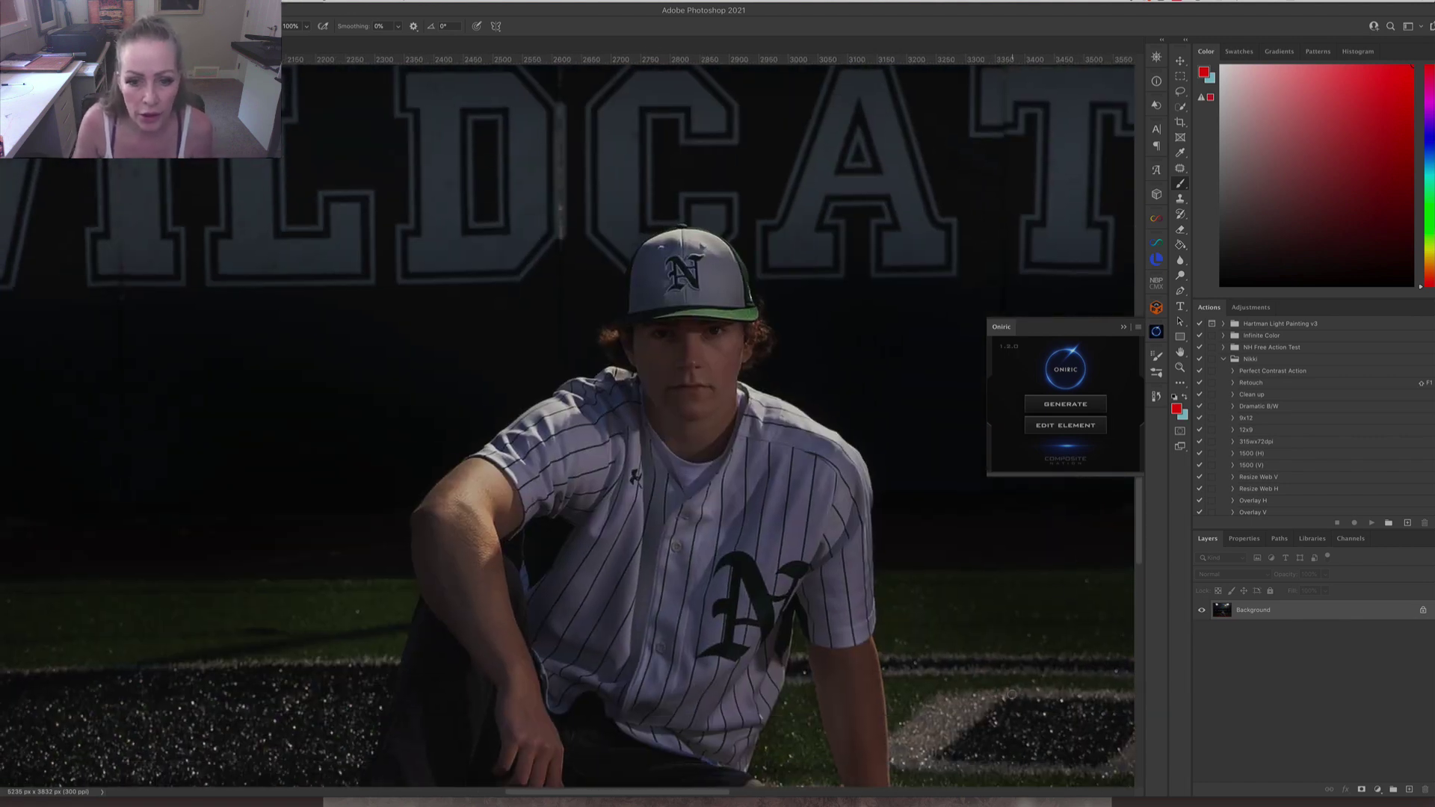
key(ctrl+minus)
key(ctrl+minus)
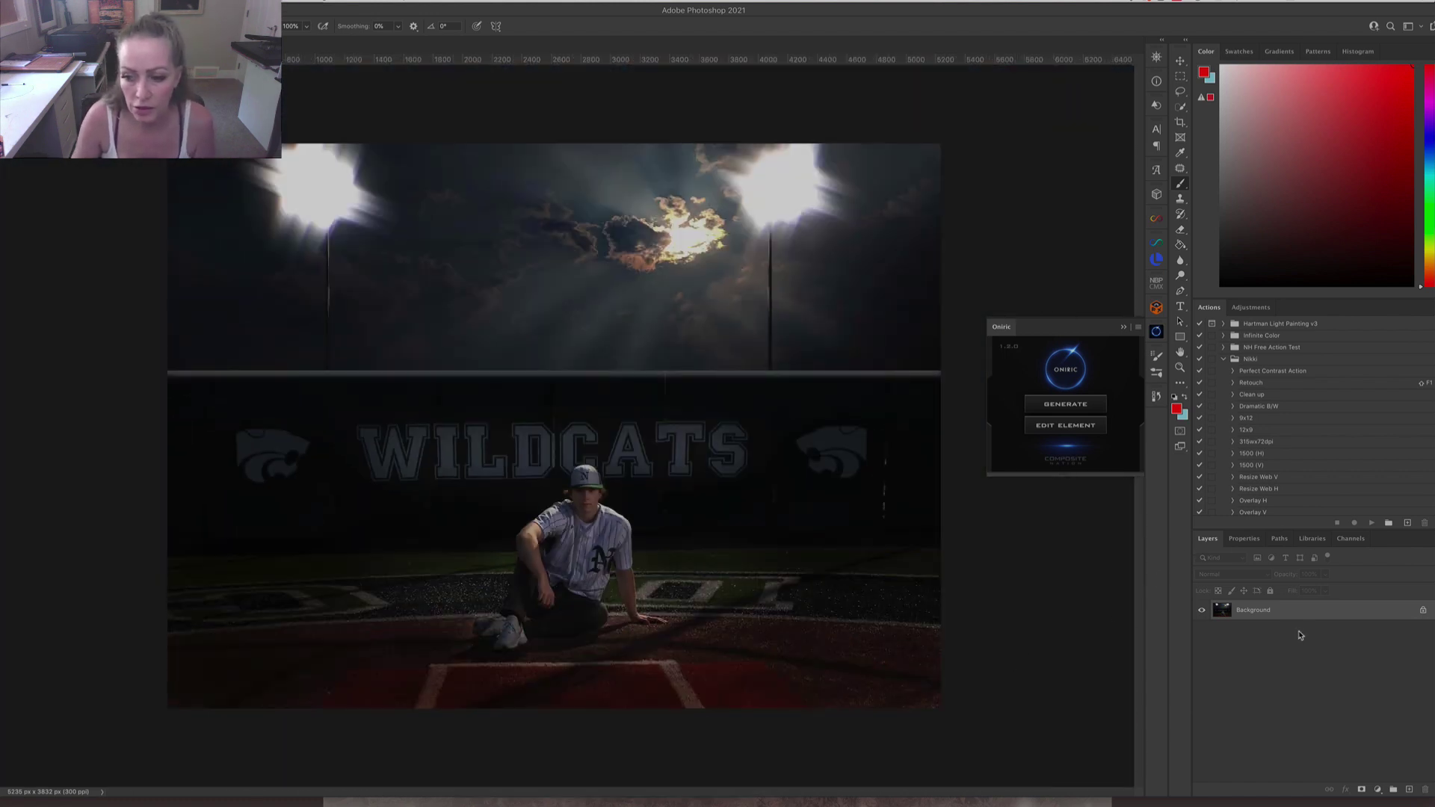
click(1123, 327)
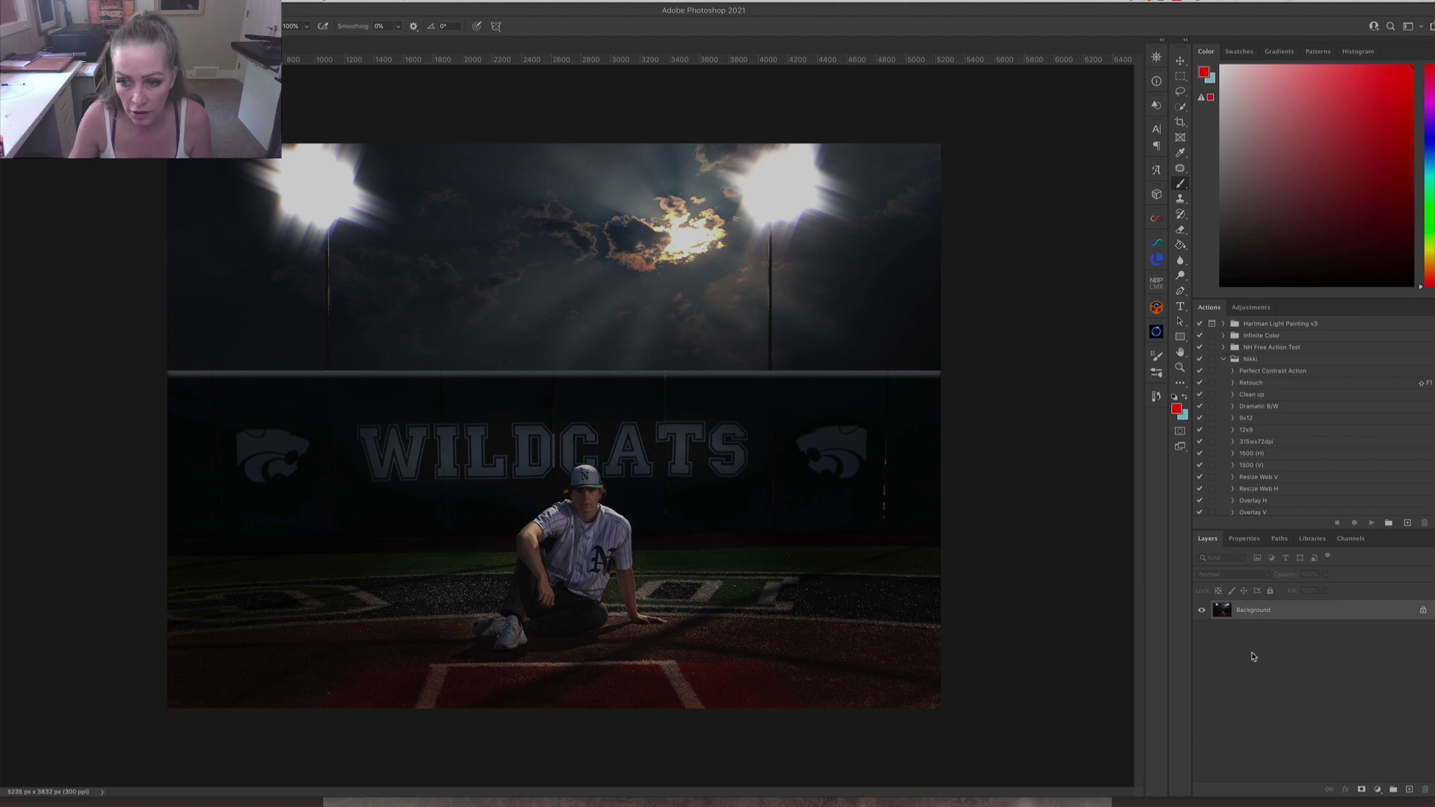
key(ctrl+j)
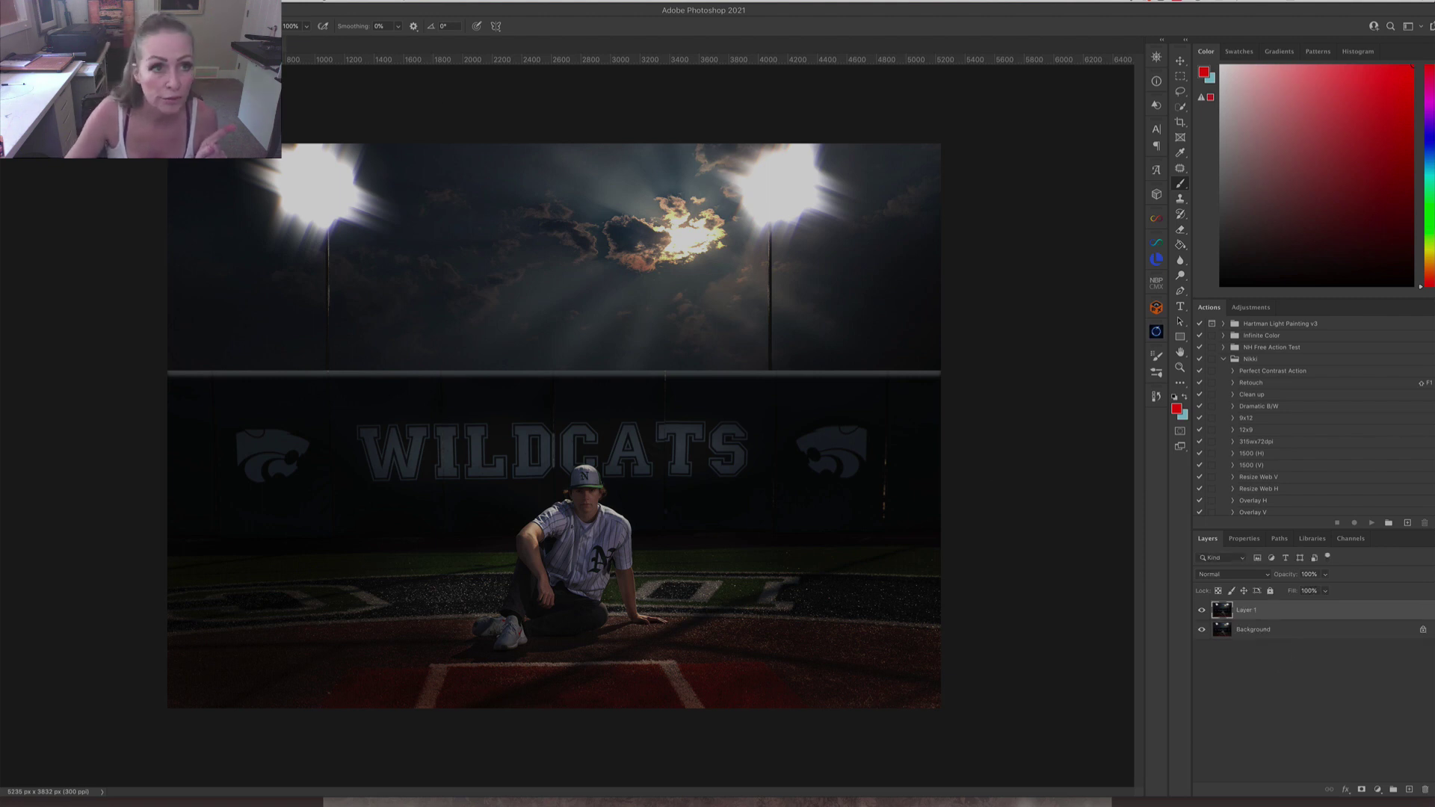
Open the Camera Raw filter on the duplicate layer and set contrast to -8 and clarity to +25.
click(238, 1)
click(254, 87)
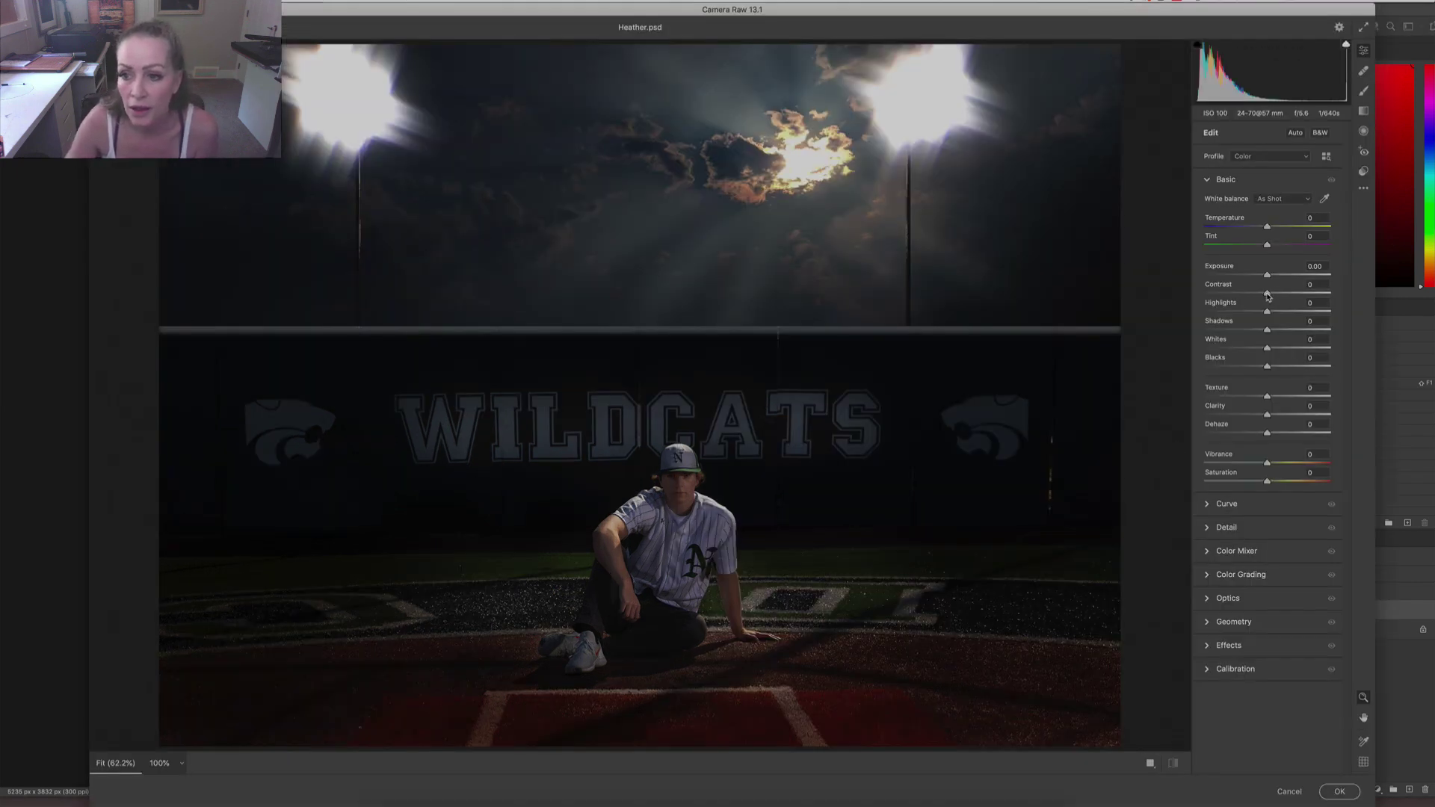
mouse_move(1268, 295)
mouse_down()
mouse_move(1281, 295)
mouse_move(1262, 295)
mouse_up()
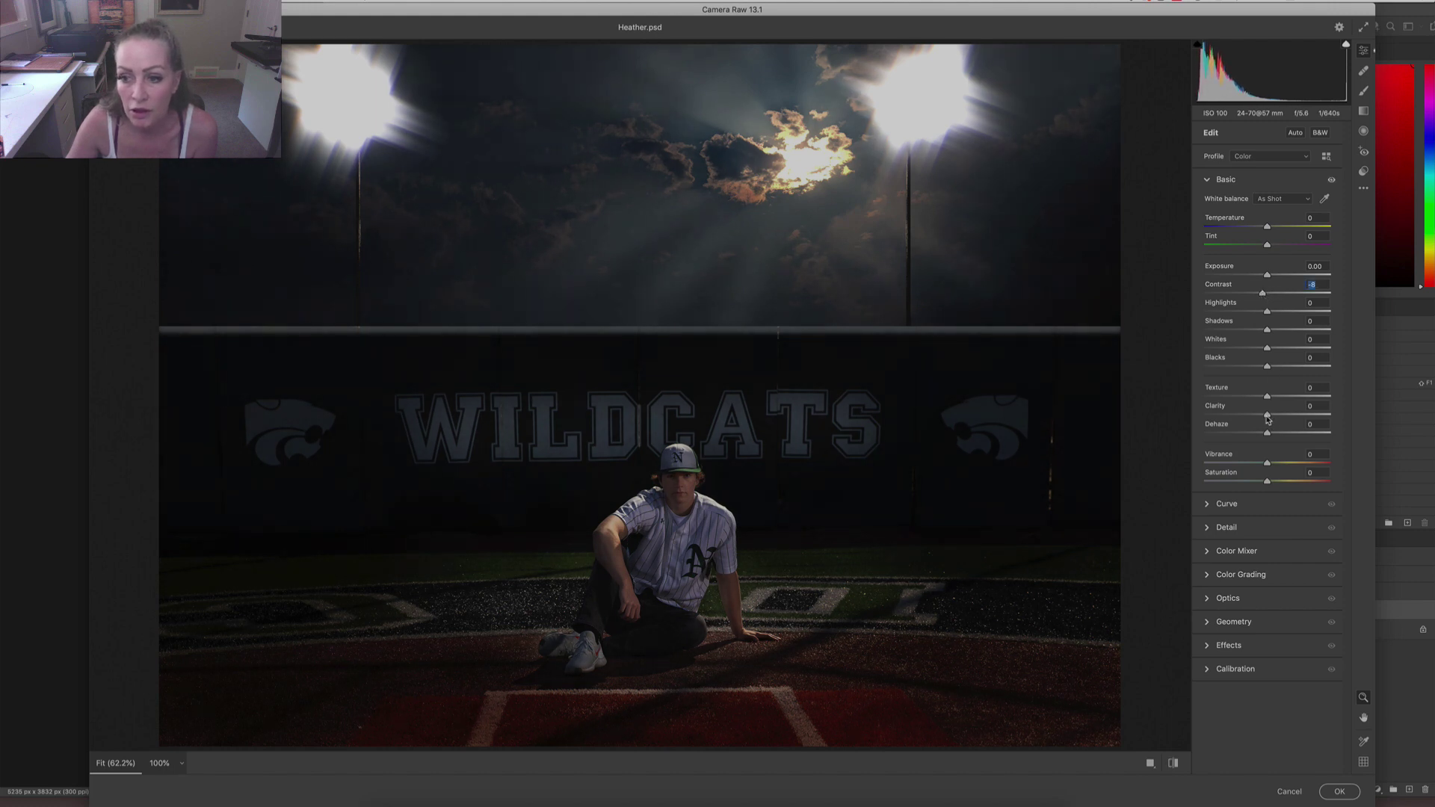
drag(1268, 416, 1283, 416)
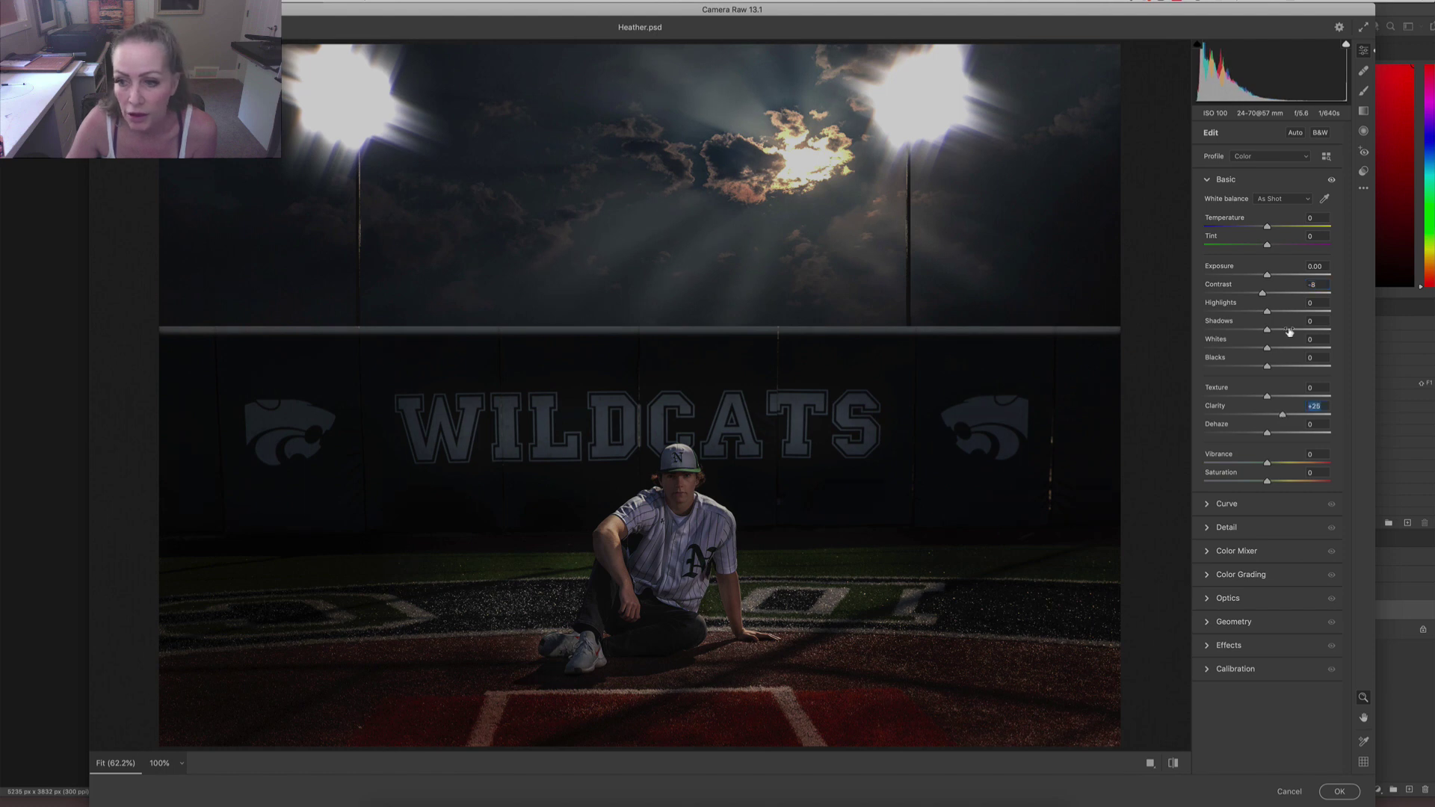
Warm the temperature to +11 and lower the blacks to -6 and the highlights to -15.
drag(1266, 227, 1265, 227)
drag(1268, 228, 1273, 227)
click(1274, 226)
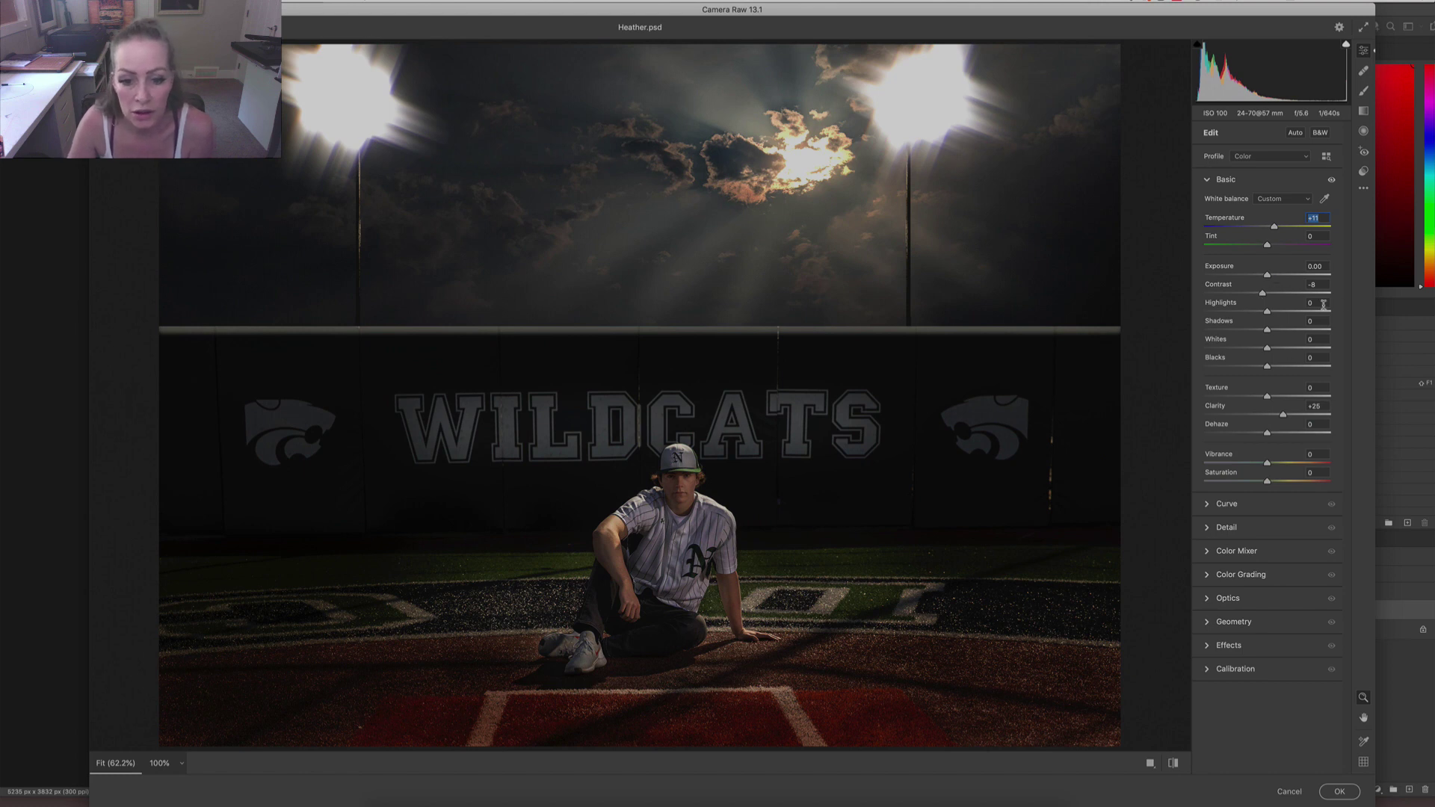
drag(1267, 368, 1264, 369)
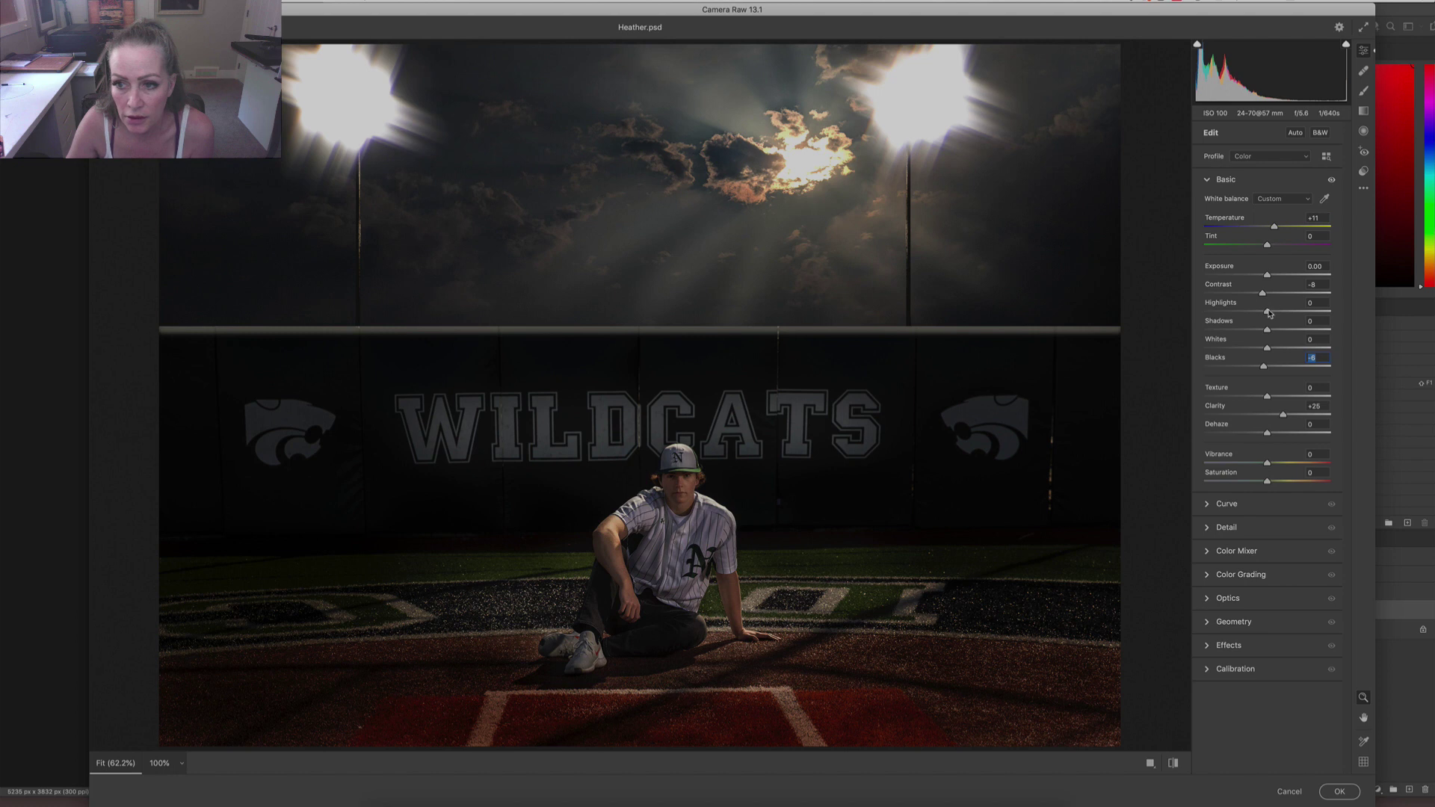
drag(1266, 312, 1258, 312)
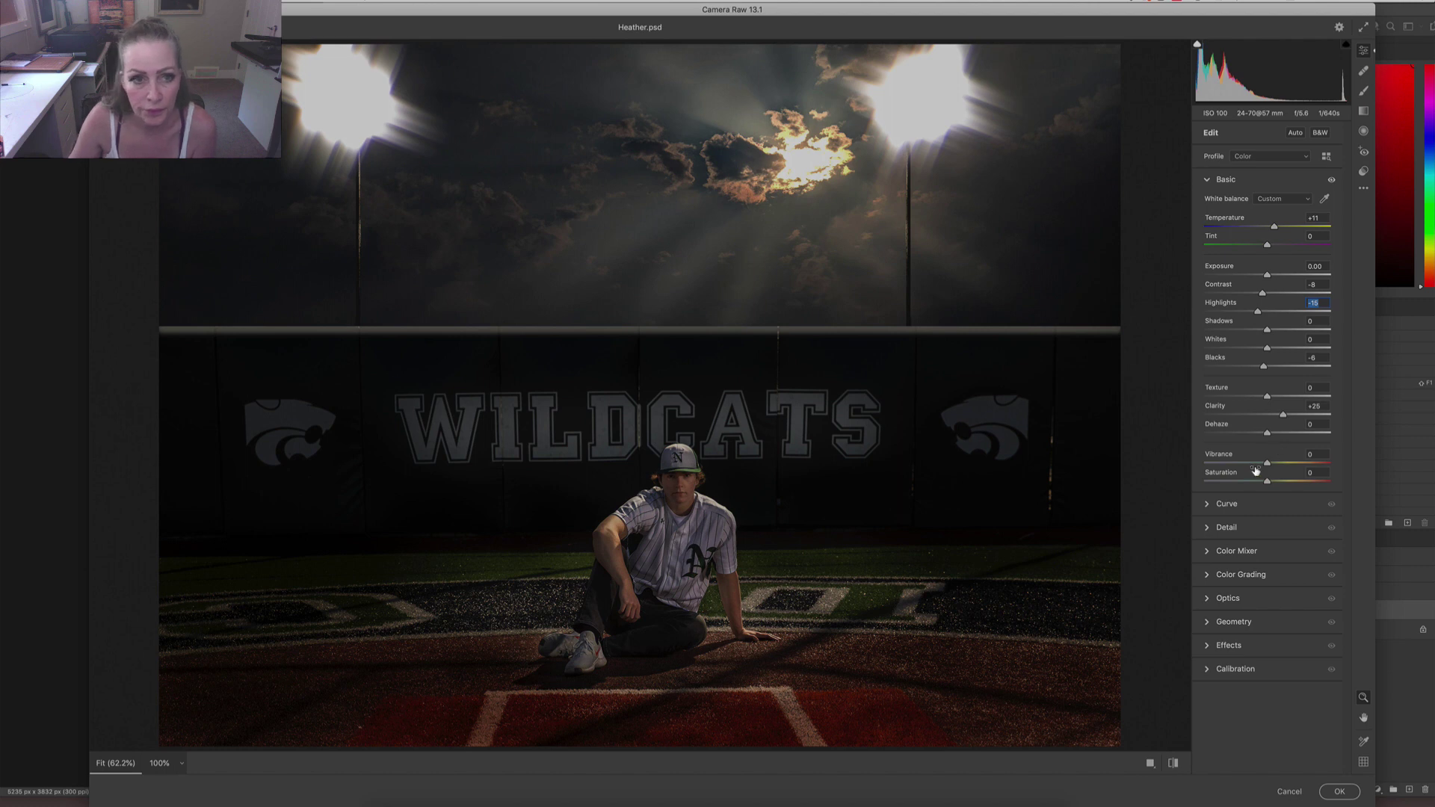
Set the Optics vignette to -52 and sharpening to 12, and apply the Camera Raw adjustments.
click(1212, 599)
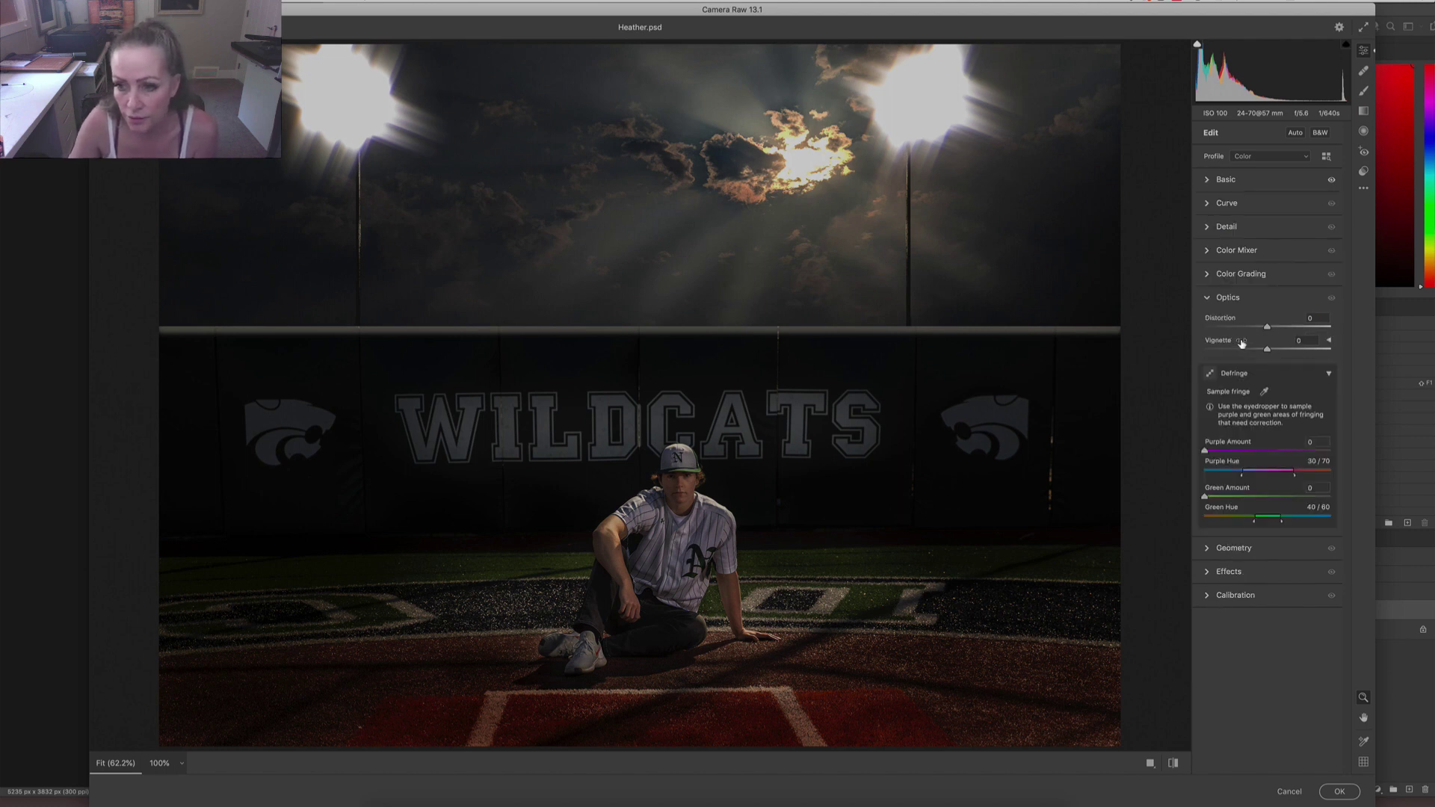
drag(1266, 350, 1236, 354)
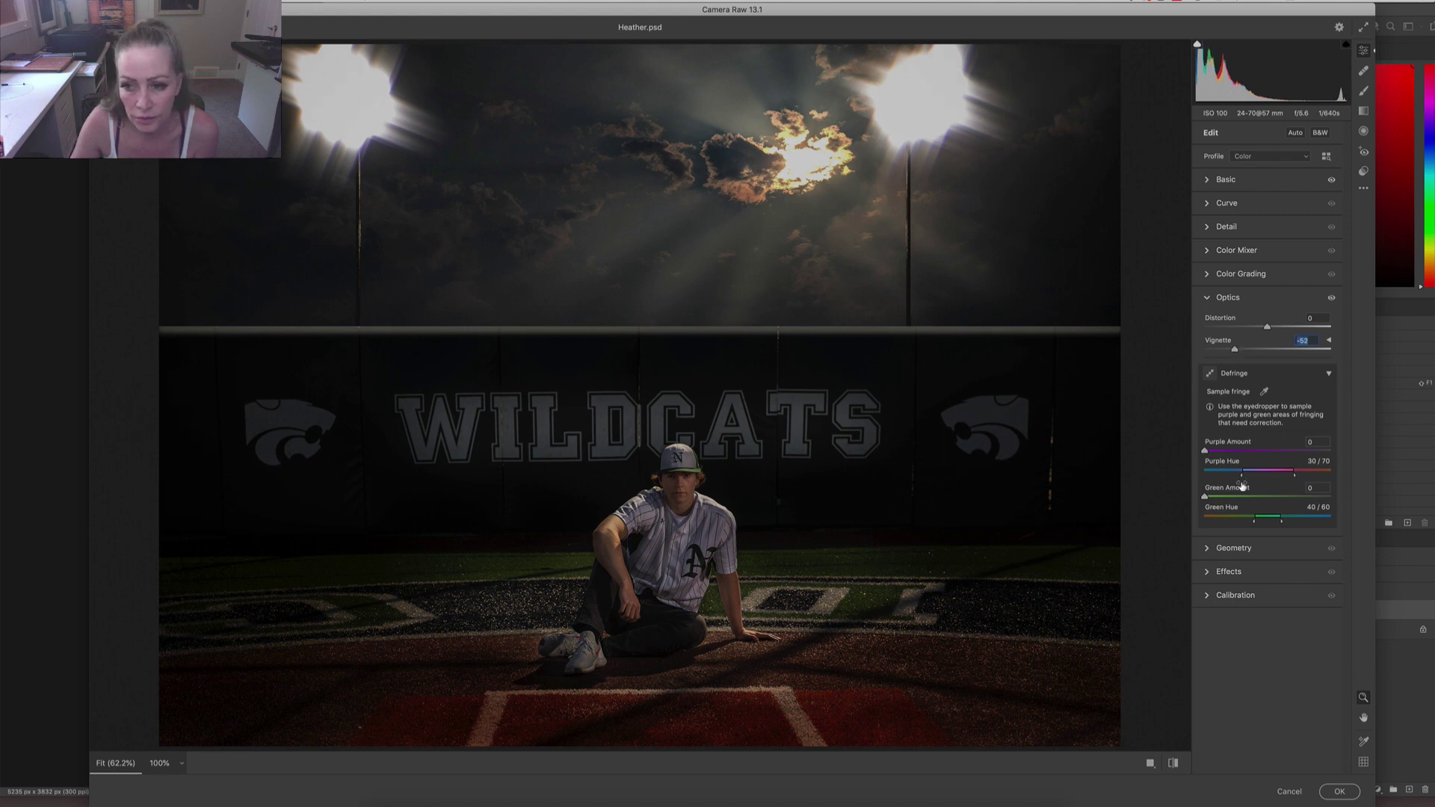
click(1205, 226)
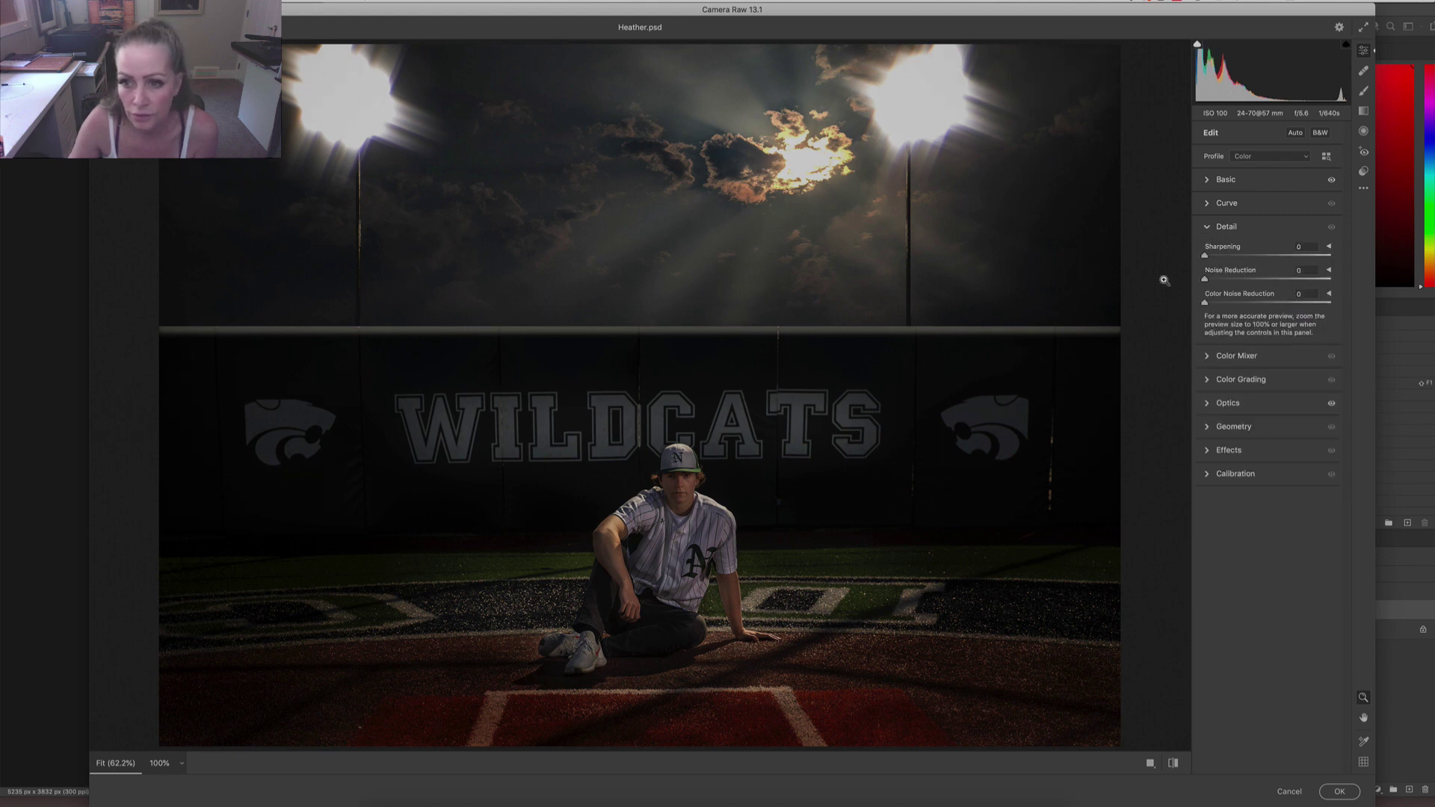
drag(672, 478, 853, 452)
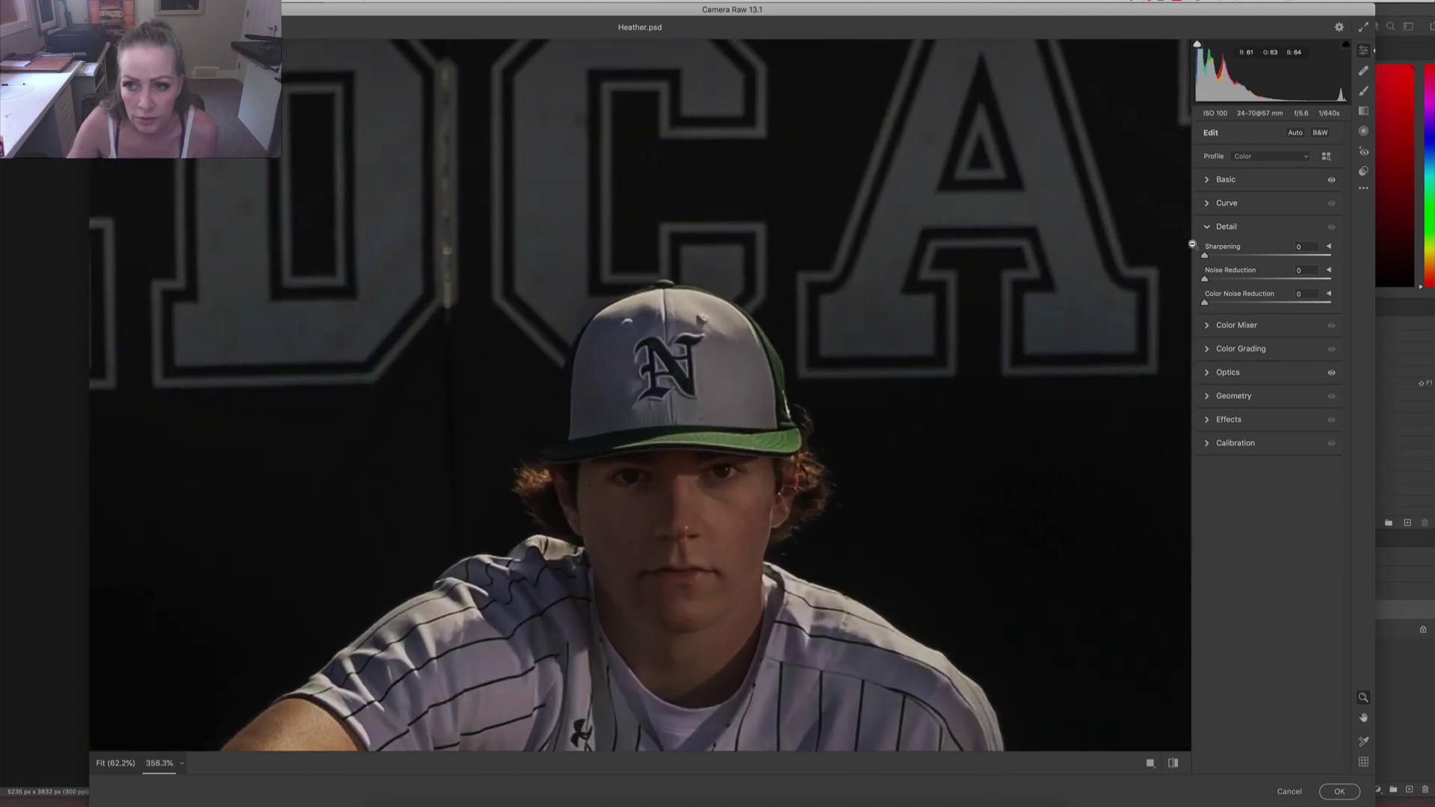
drag(1215, 257, 1216, 257)
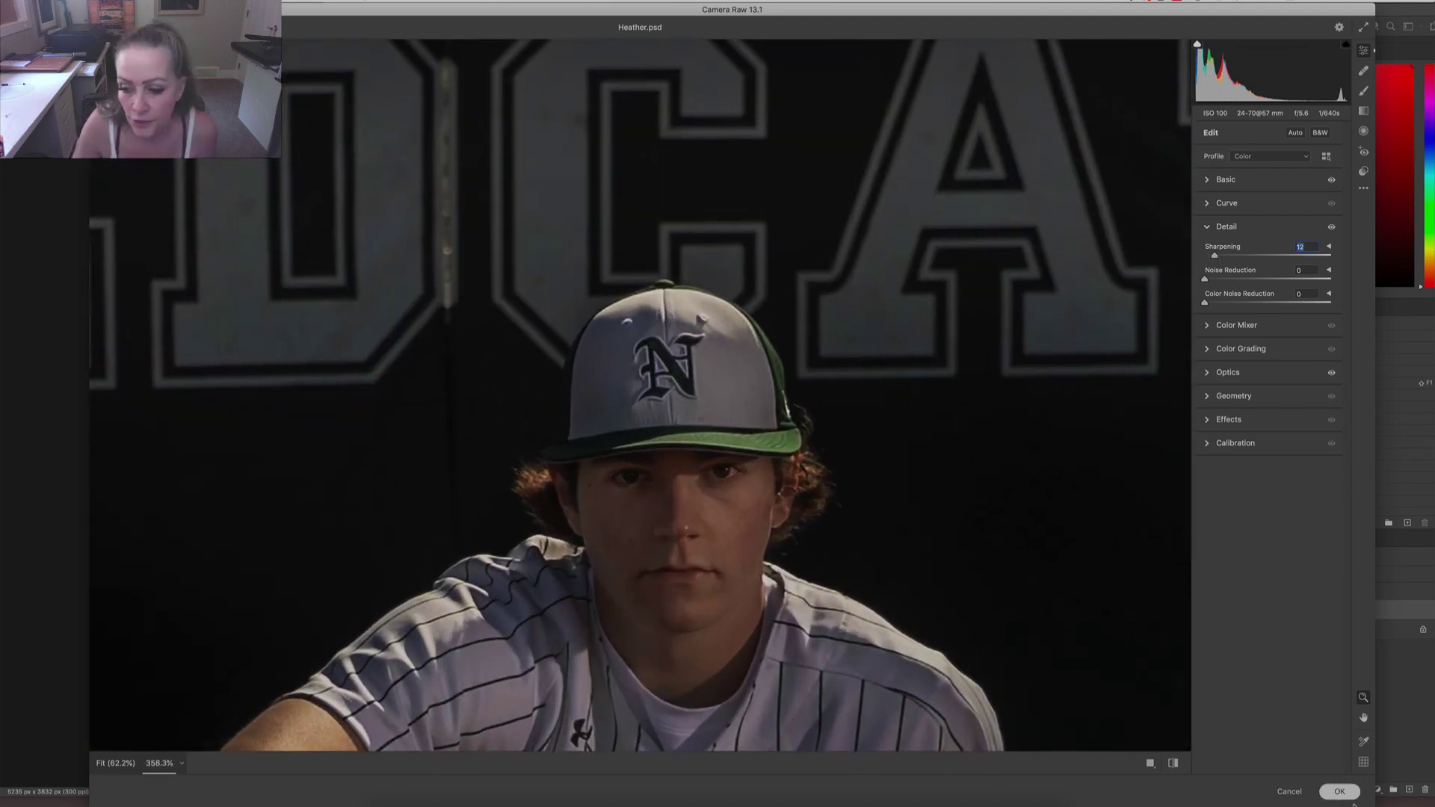
click(1336, 791)
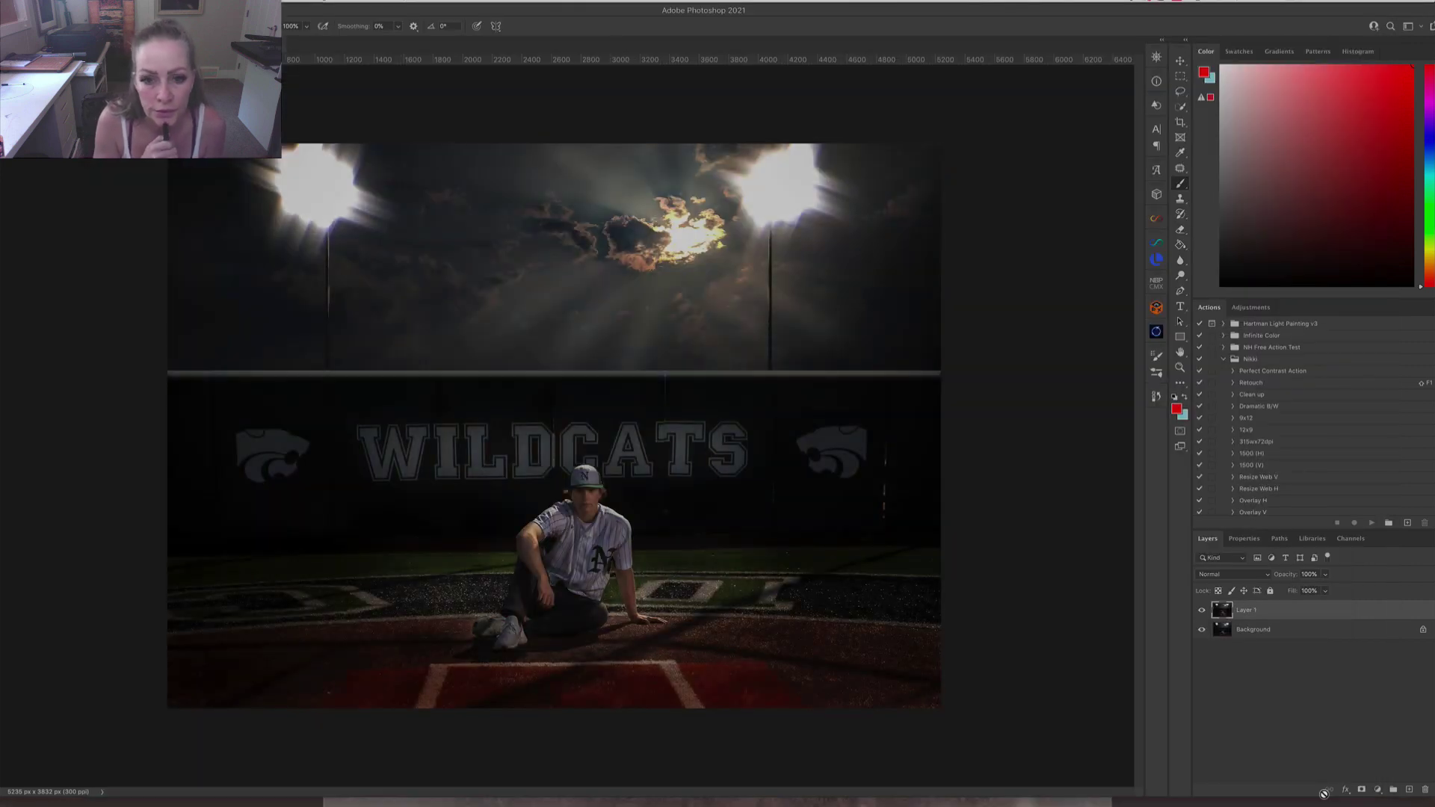
Compare the image with and without the Camera Raw layer, and flatten it into the background.
click(1204, 610)
click(1204, 611)
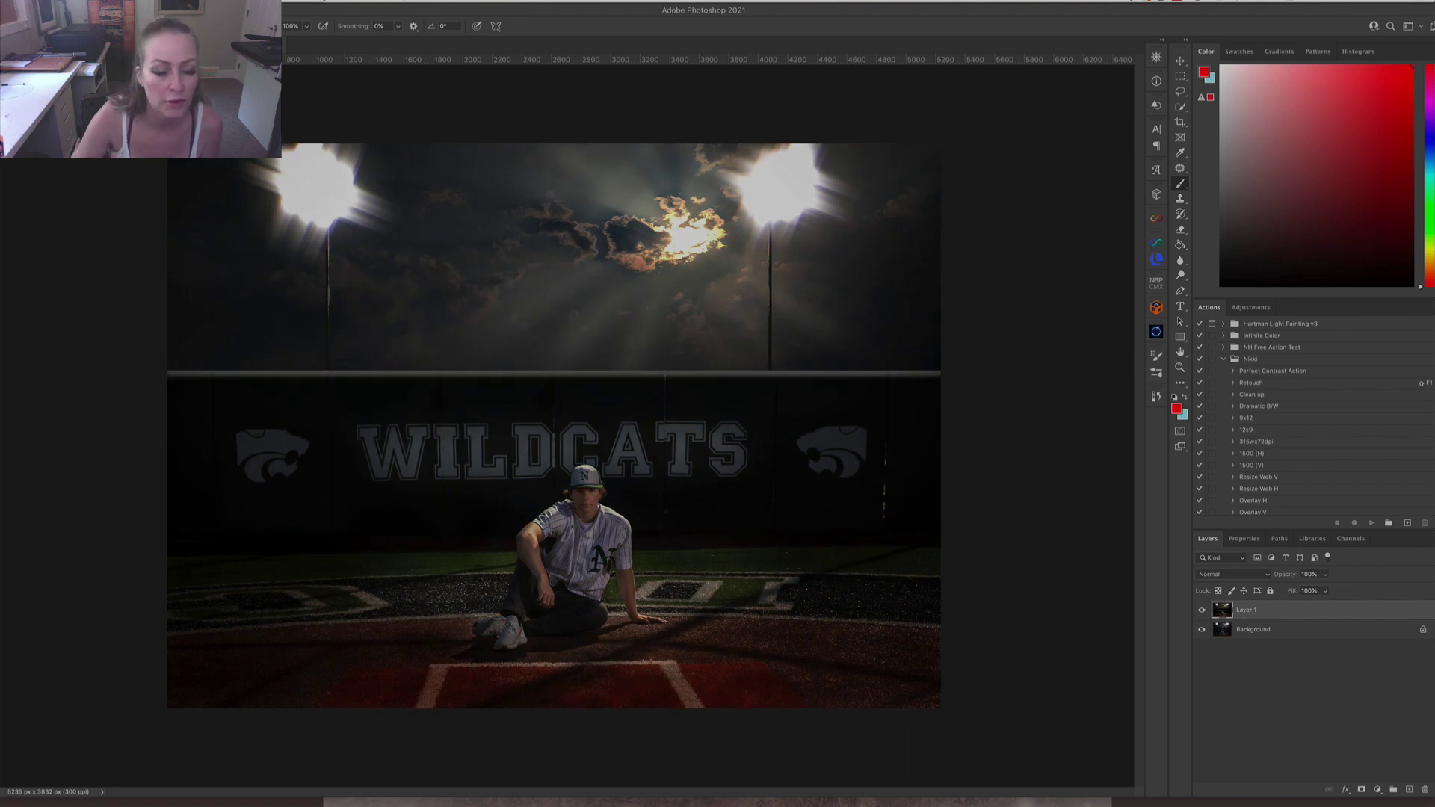
click(142, 7)
click(172, 455)
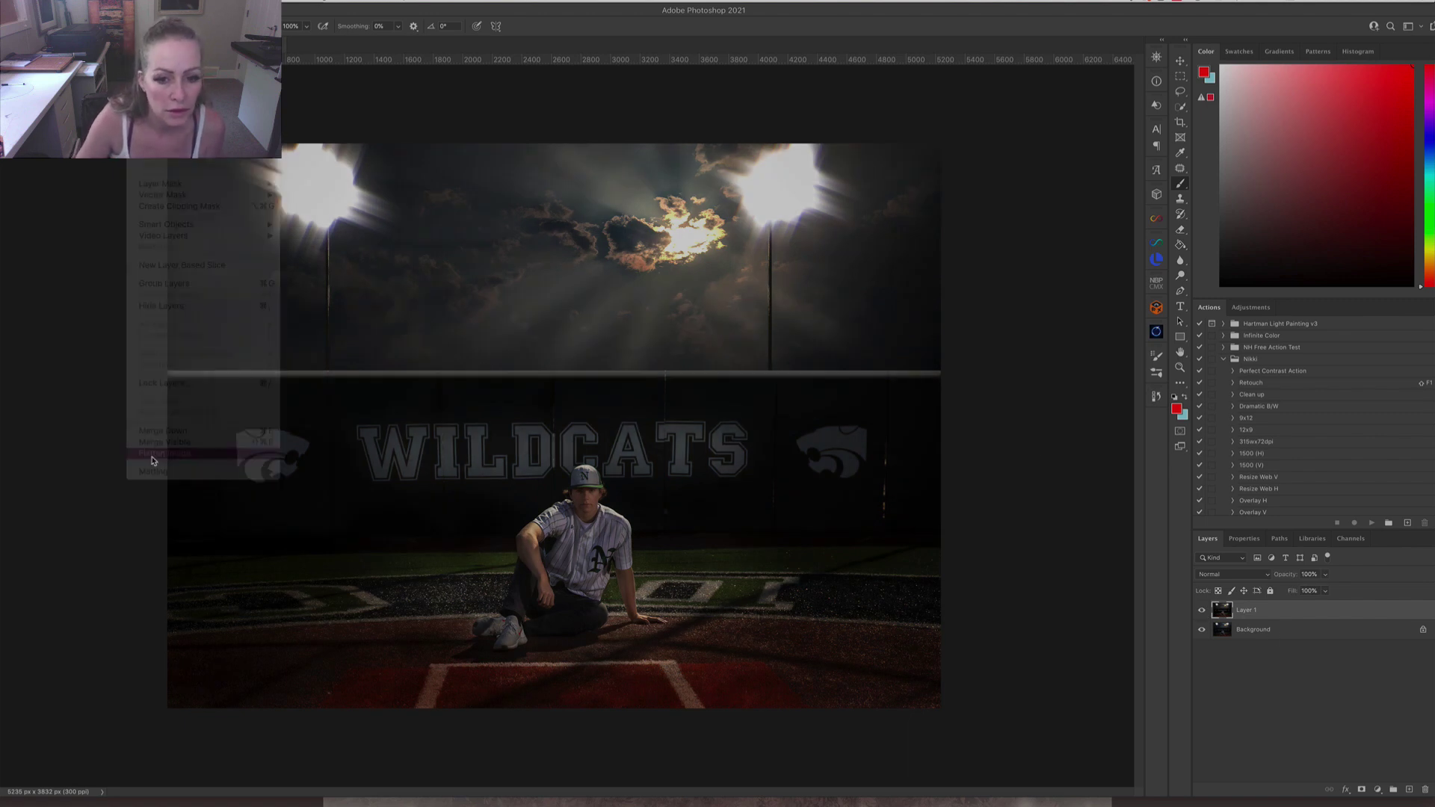
Open the flattened image in the Alien Skin Exposure X4 filter.
click(238, 7)
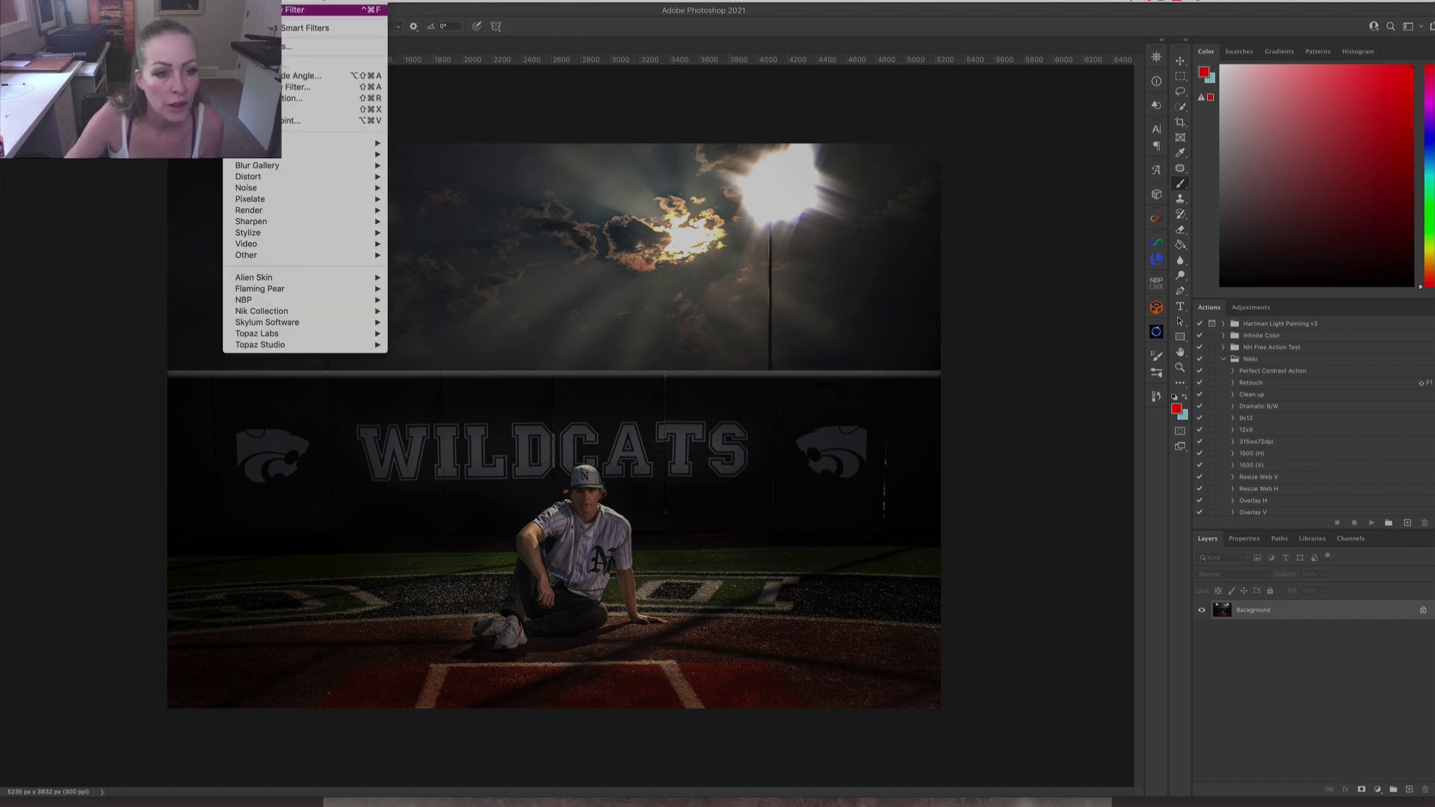
mouse_move(297, 278)
click(436, 300)
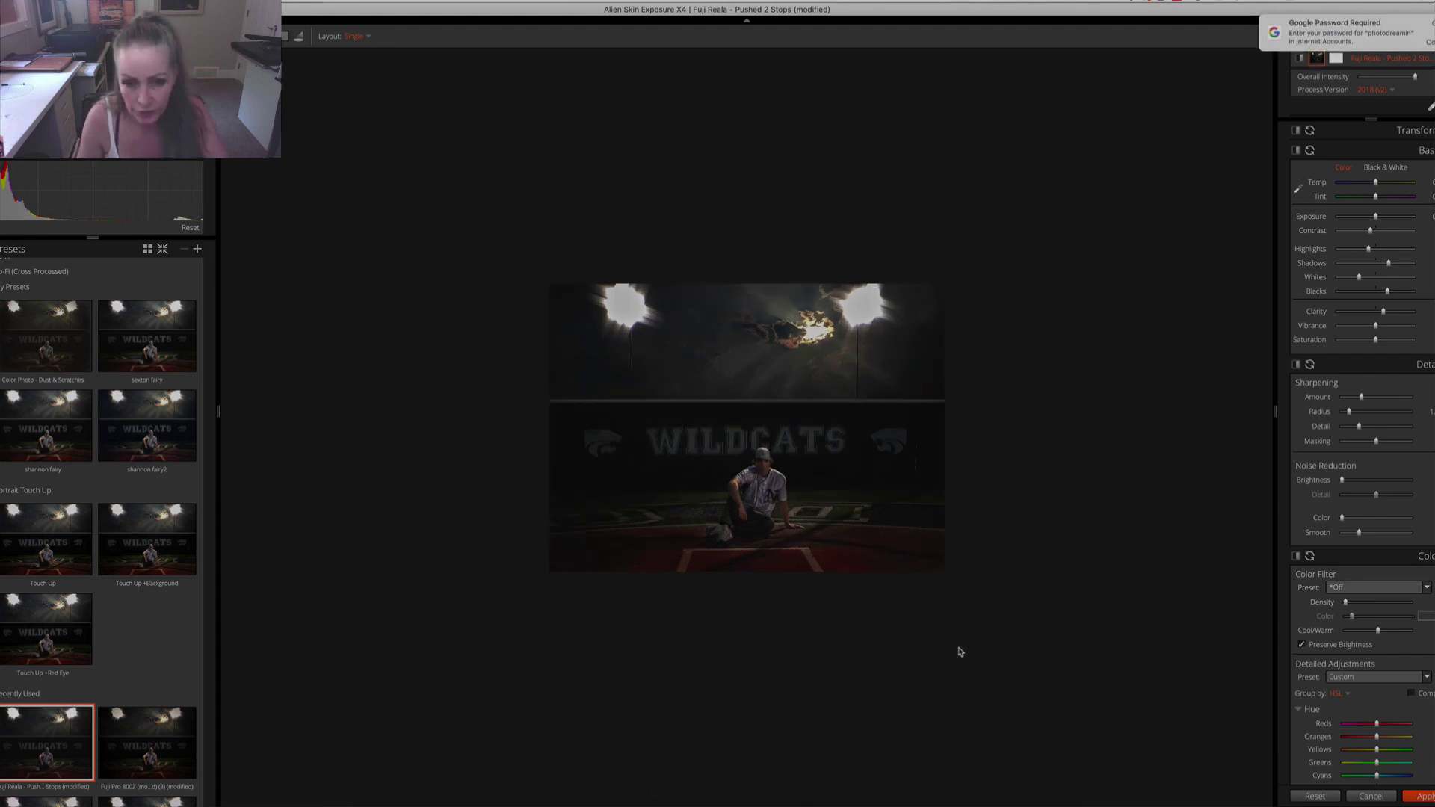
Try the Color Photo - Dust & Scratches and Fuji Pro 800Z (modified) (3) presets, and undo the last one.
click(47, 349)
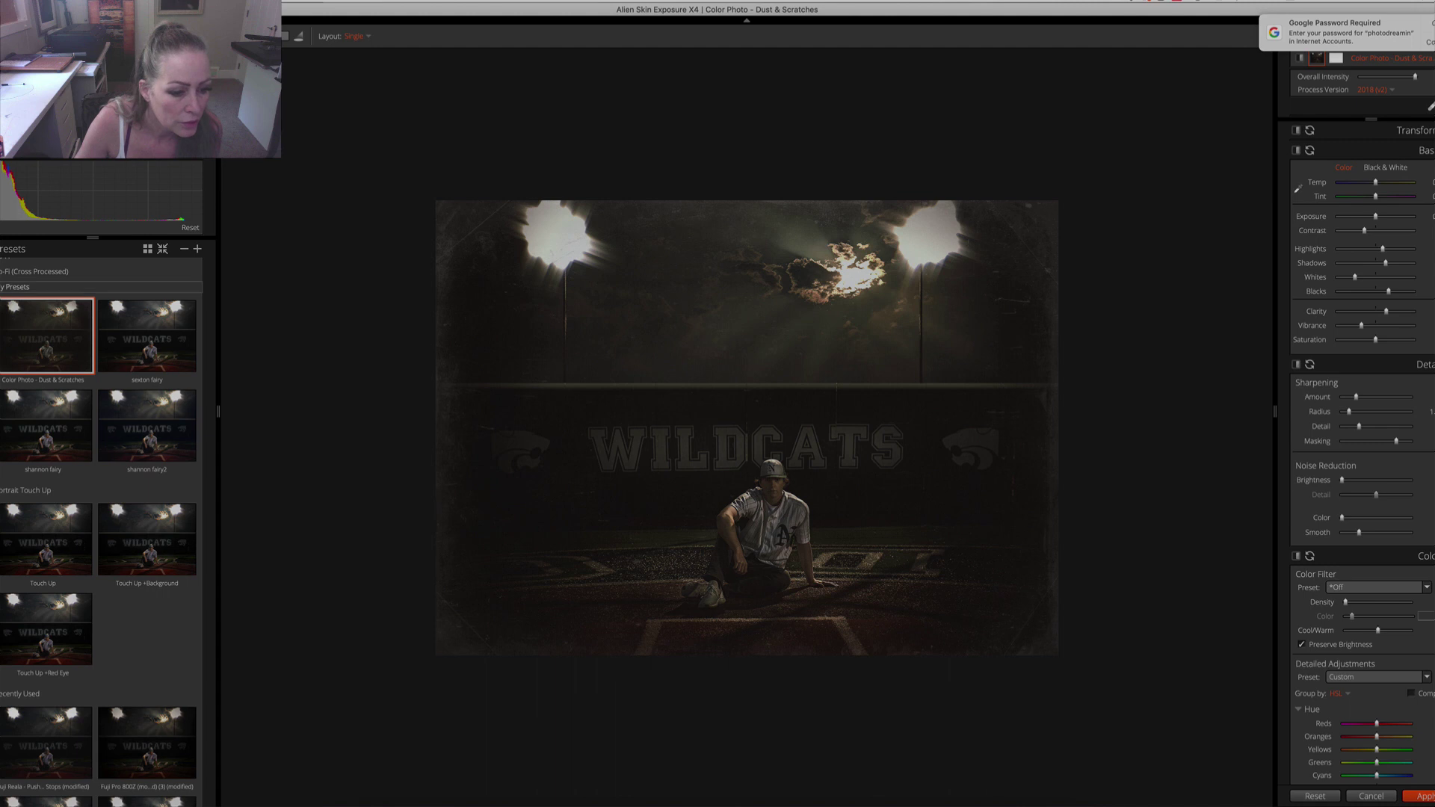
click(156, 739)
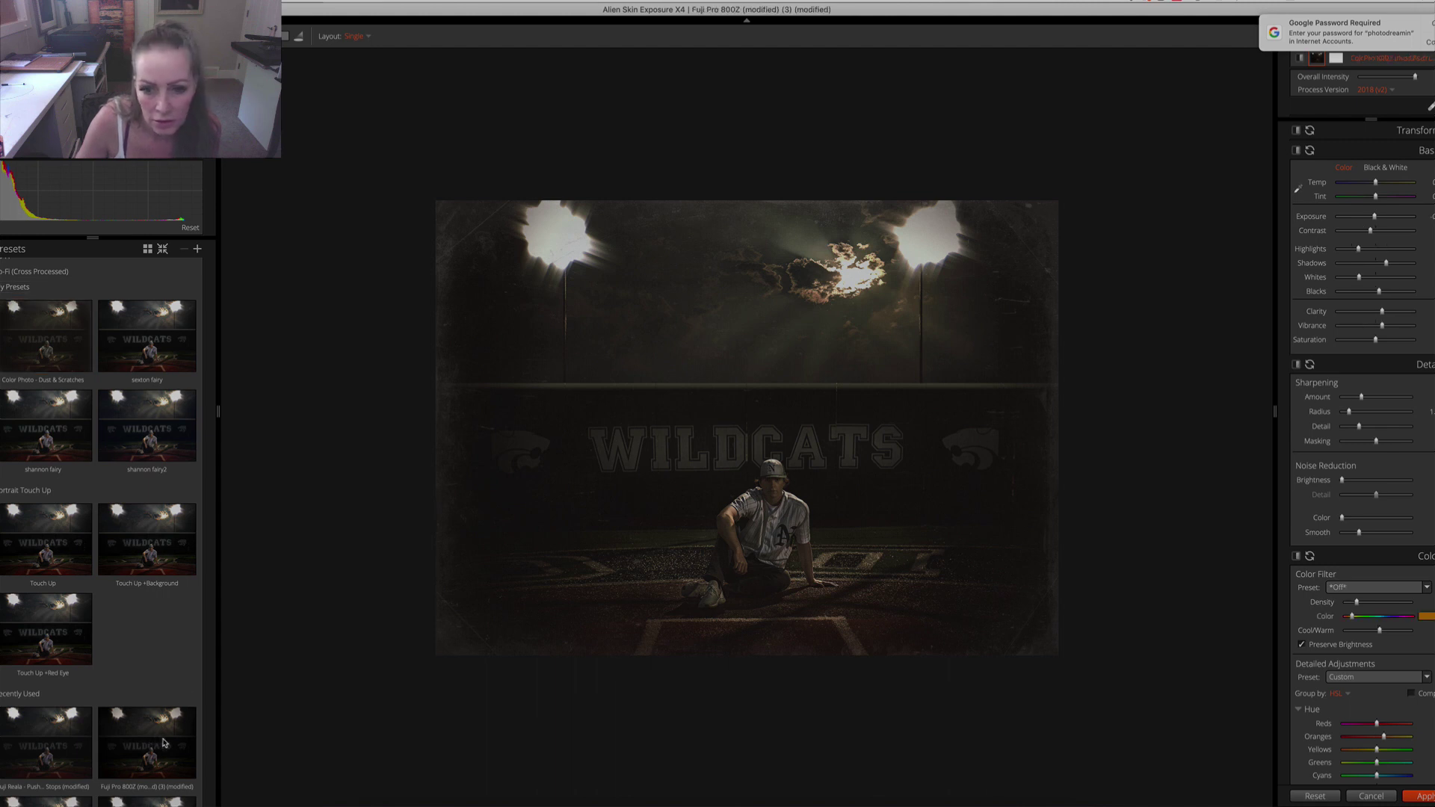
key(super+z)
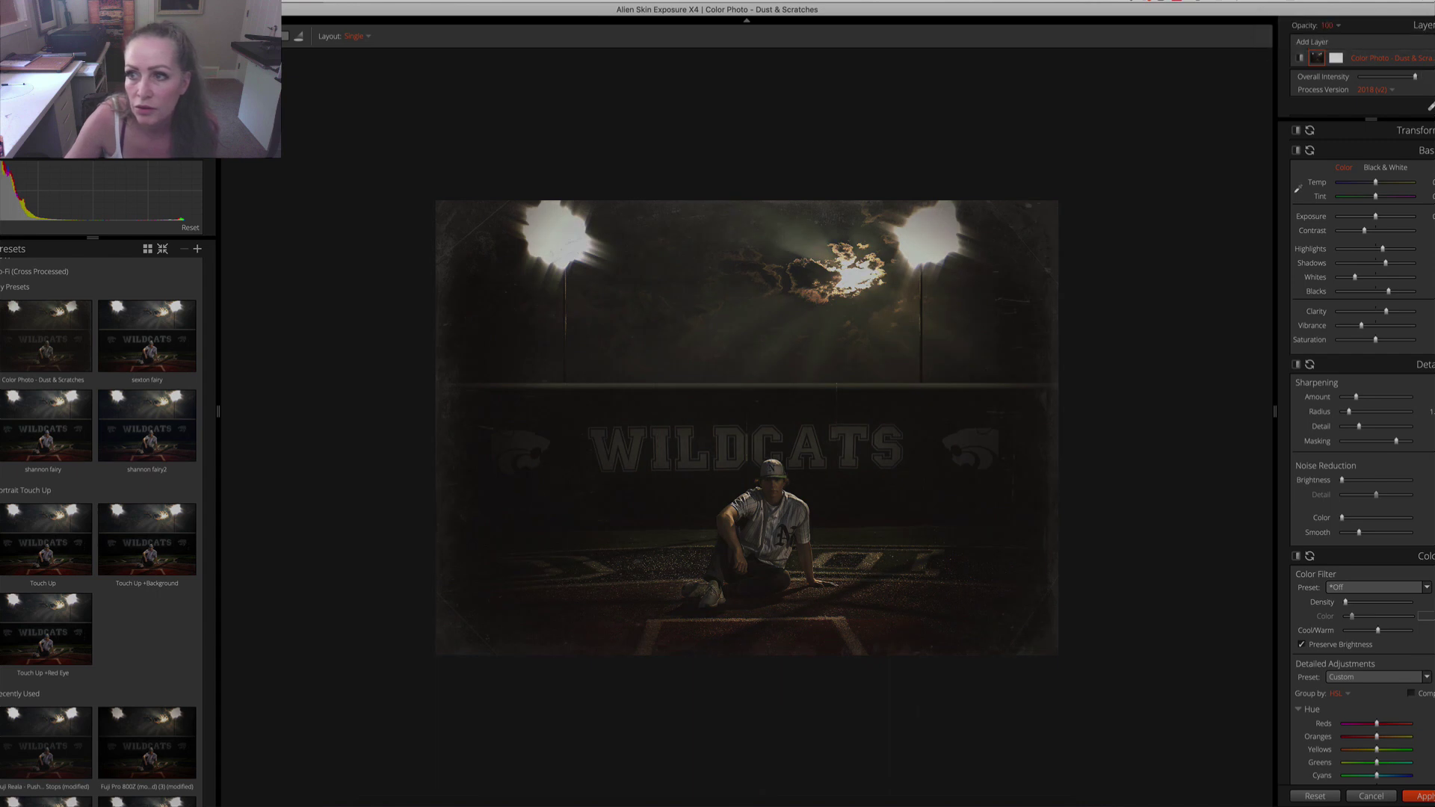
Reset the layer to clear its preset, and collapse the My Presets and Portrait Touch Up preset groups.
right_click(1427, 64)
mouse_move(1420, 73)
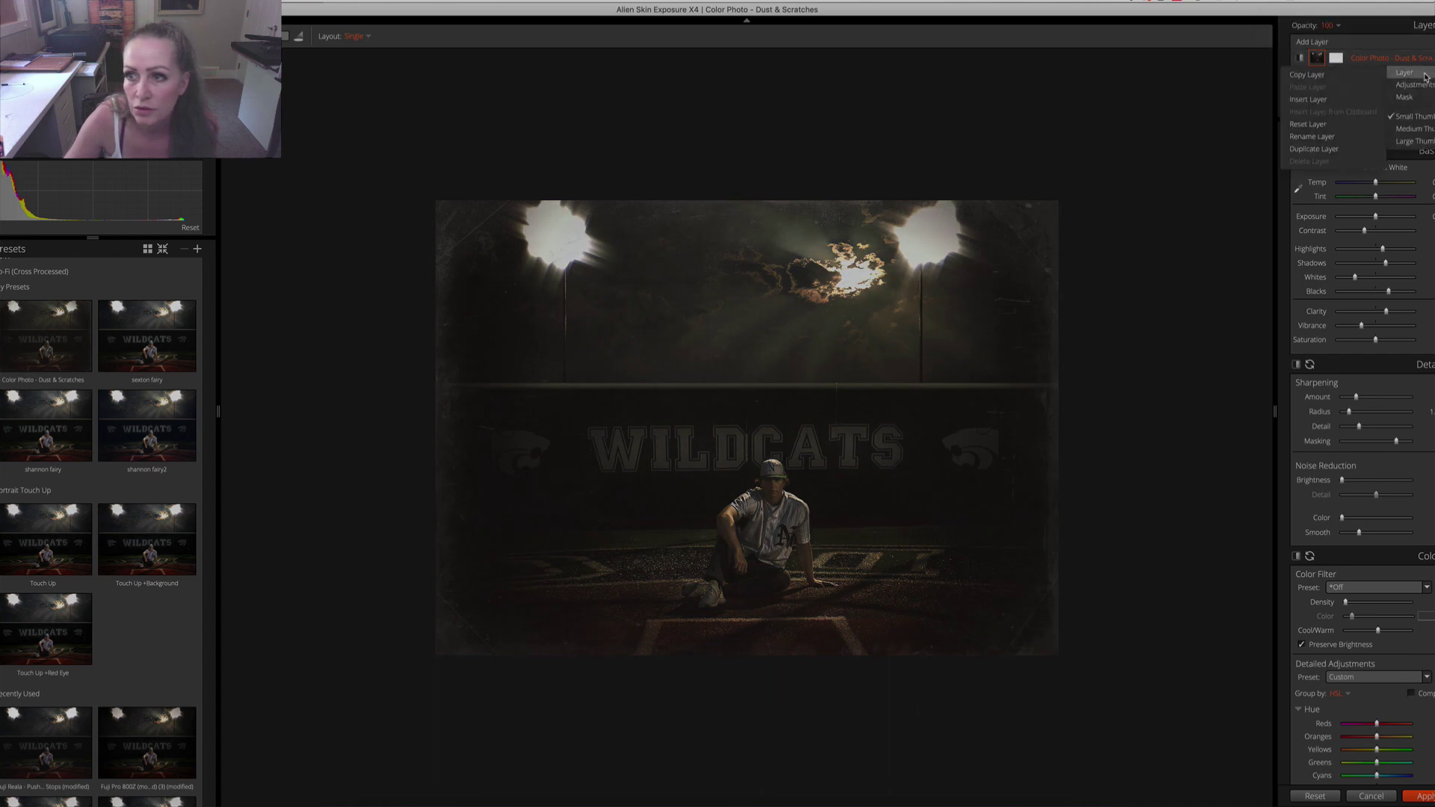
click(1355, 124)
click(14, 287)
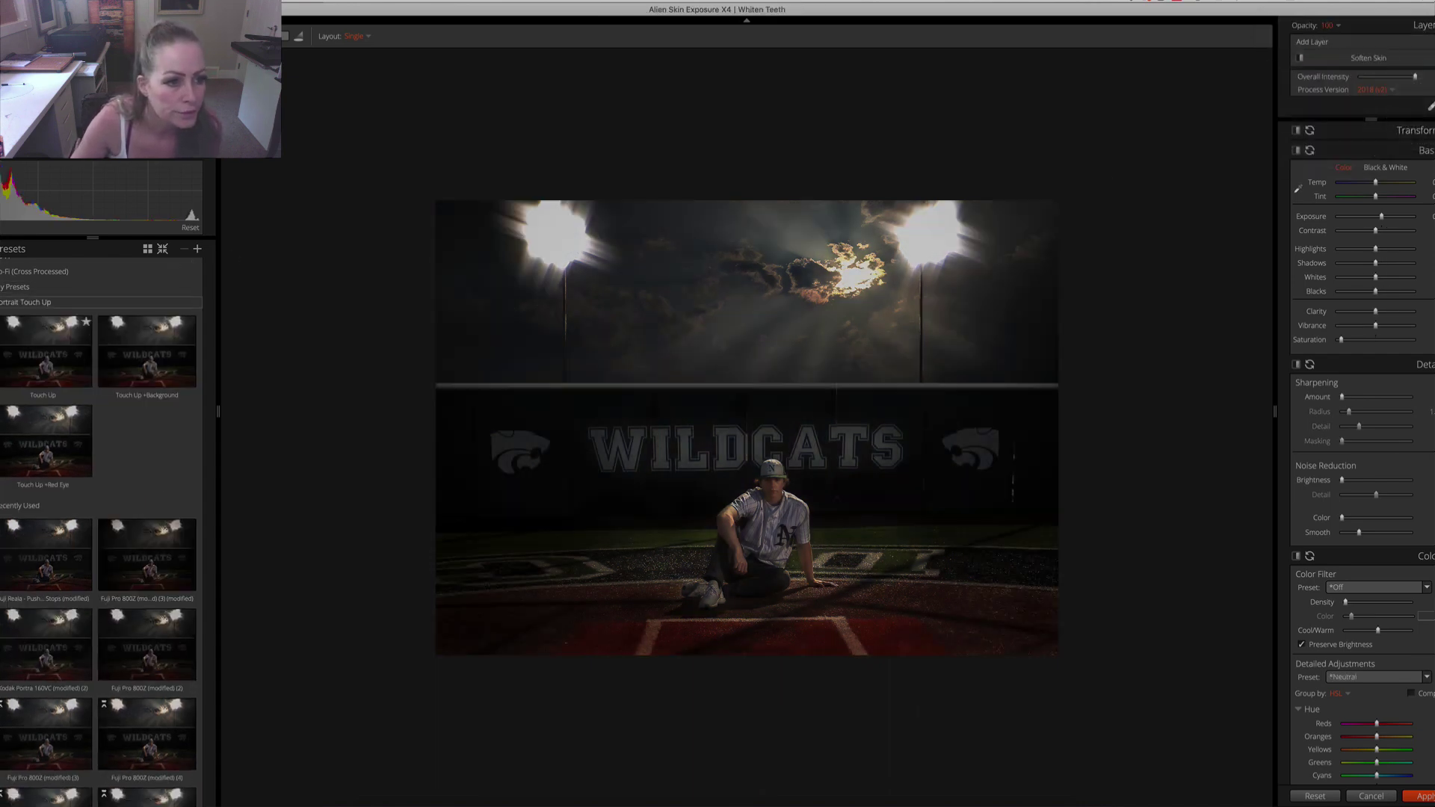
click(25, 302)
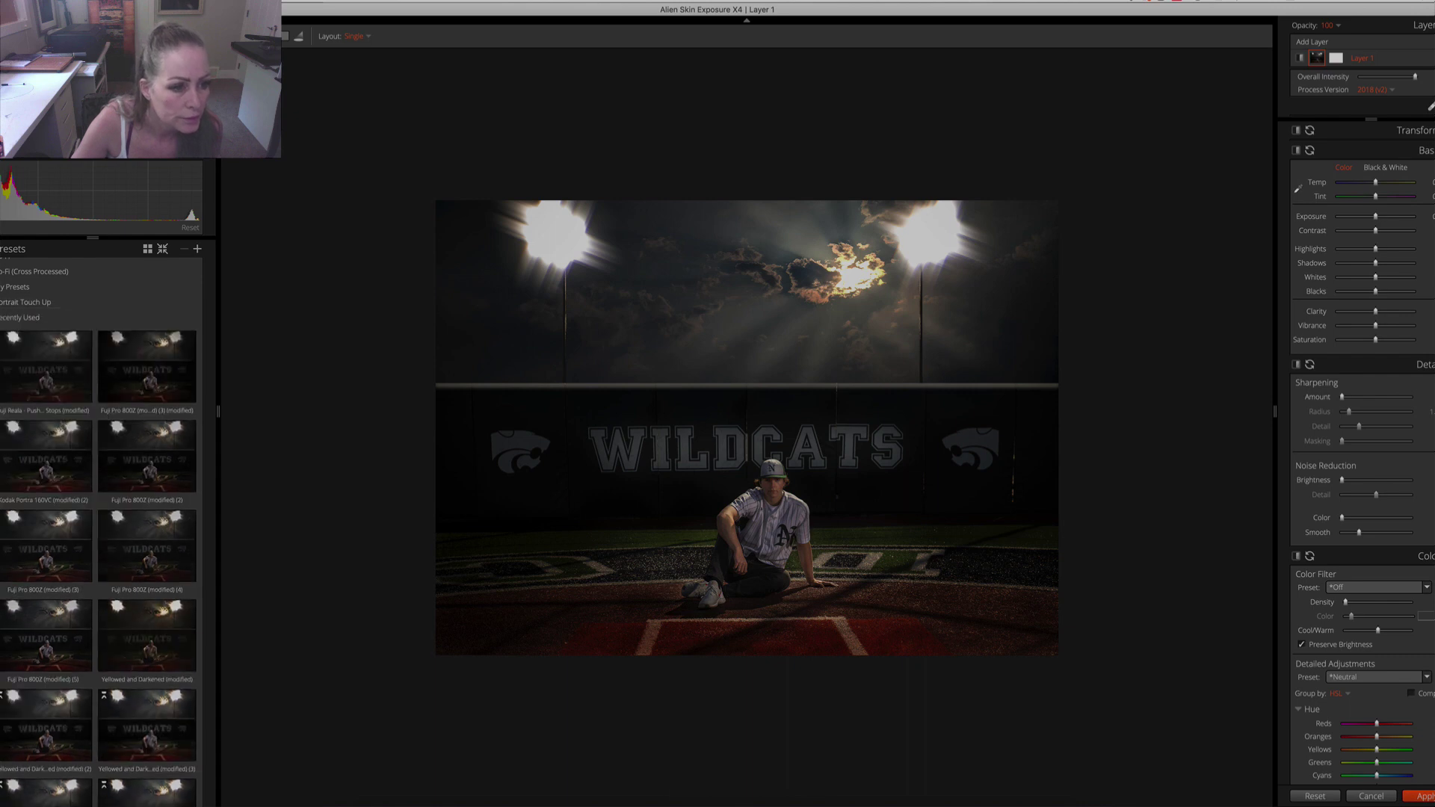
Try recently used presets, including Fuji Pro 800Z (modified) (2) and the three Yellowed and Darkened variants, and undo them.
click(15, 365)
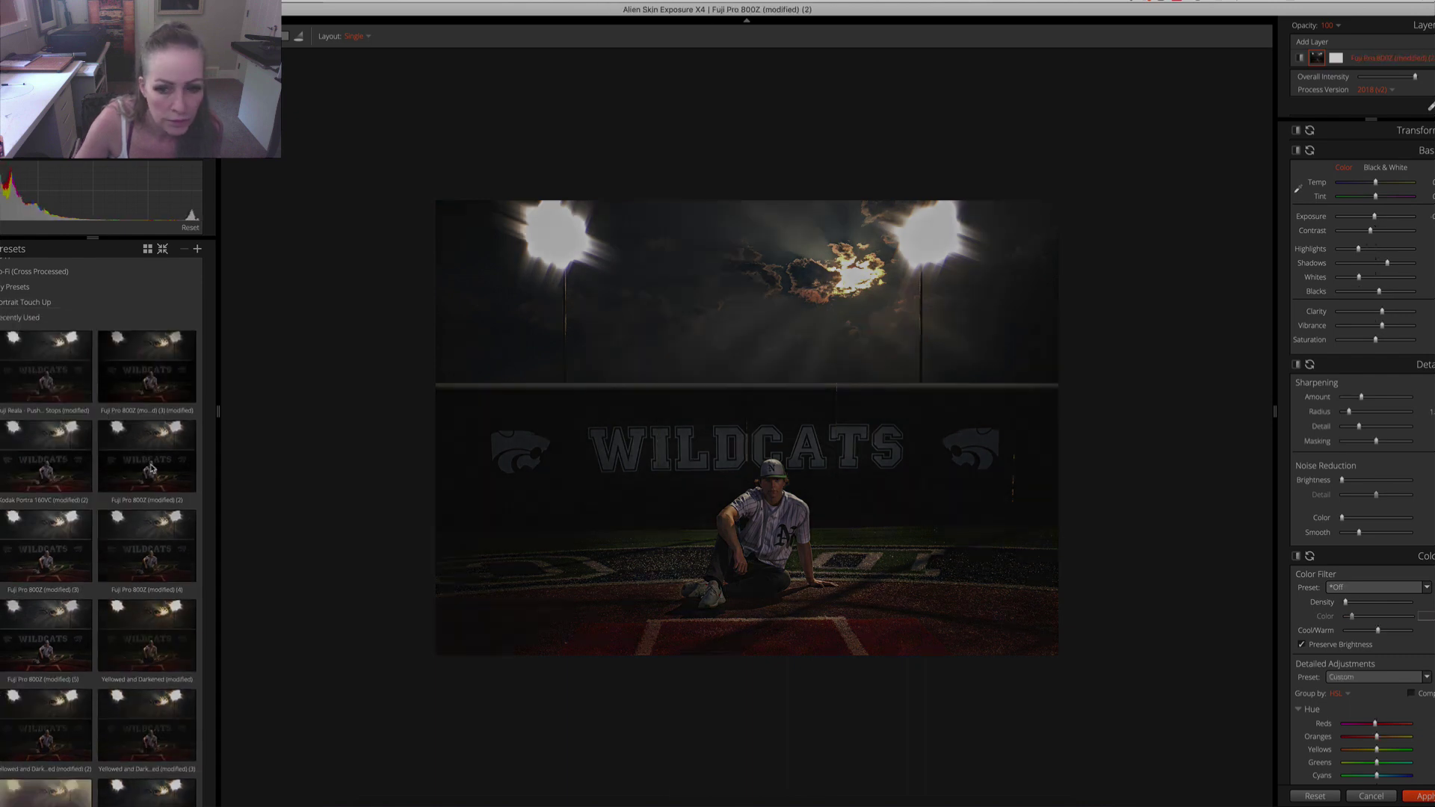
click(157, 470)
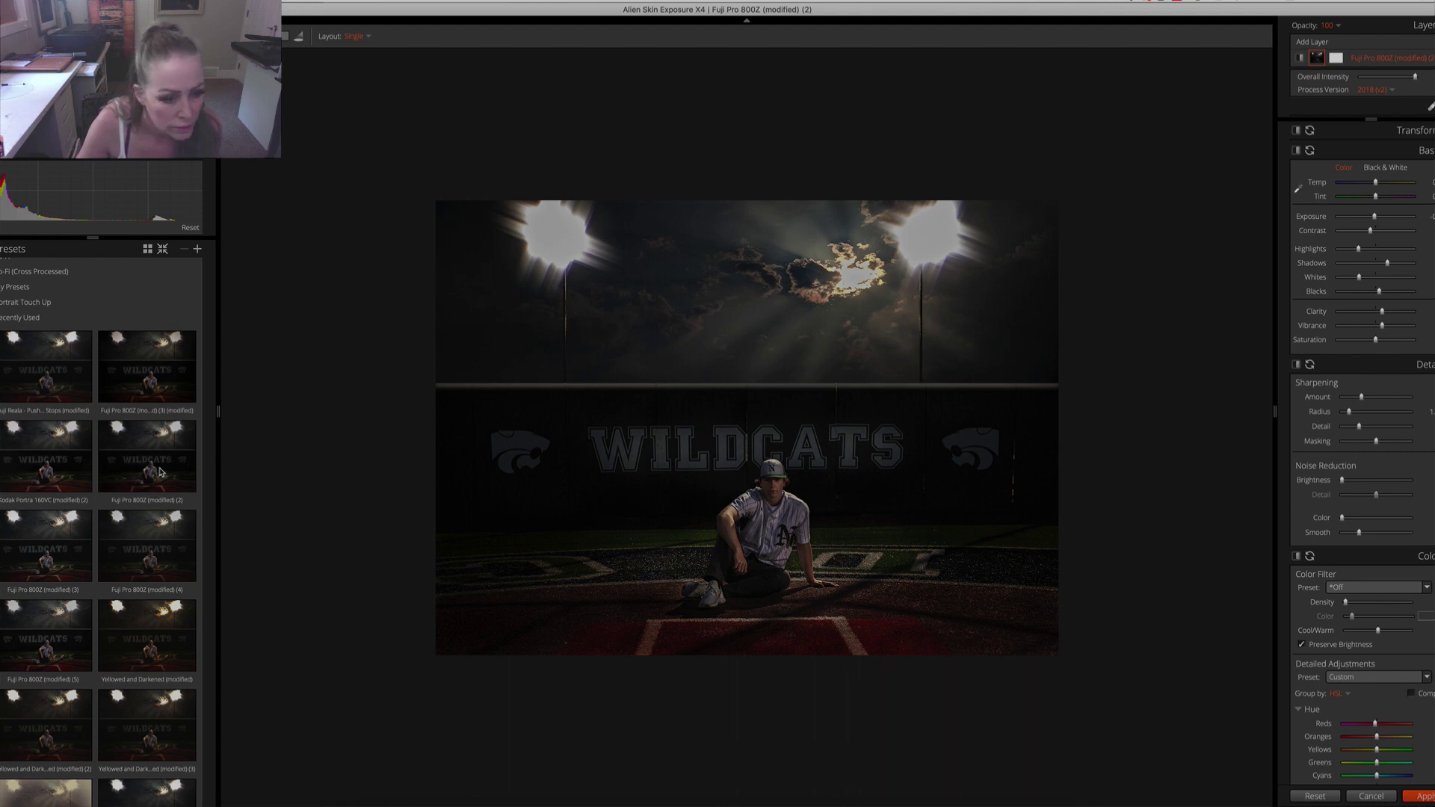
click(161, 642)
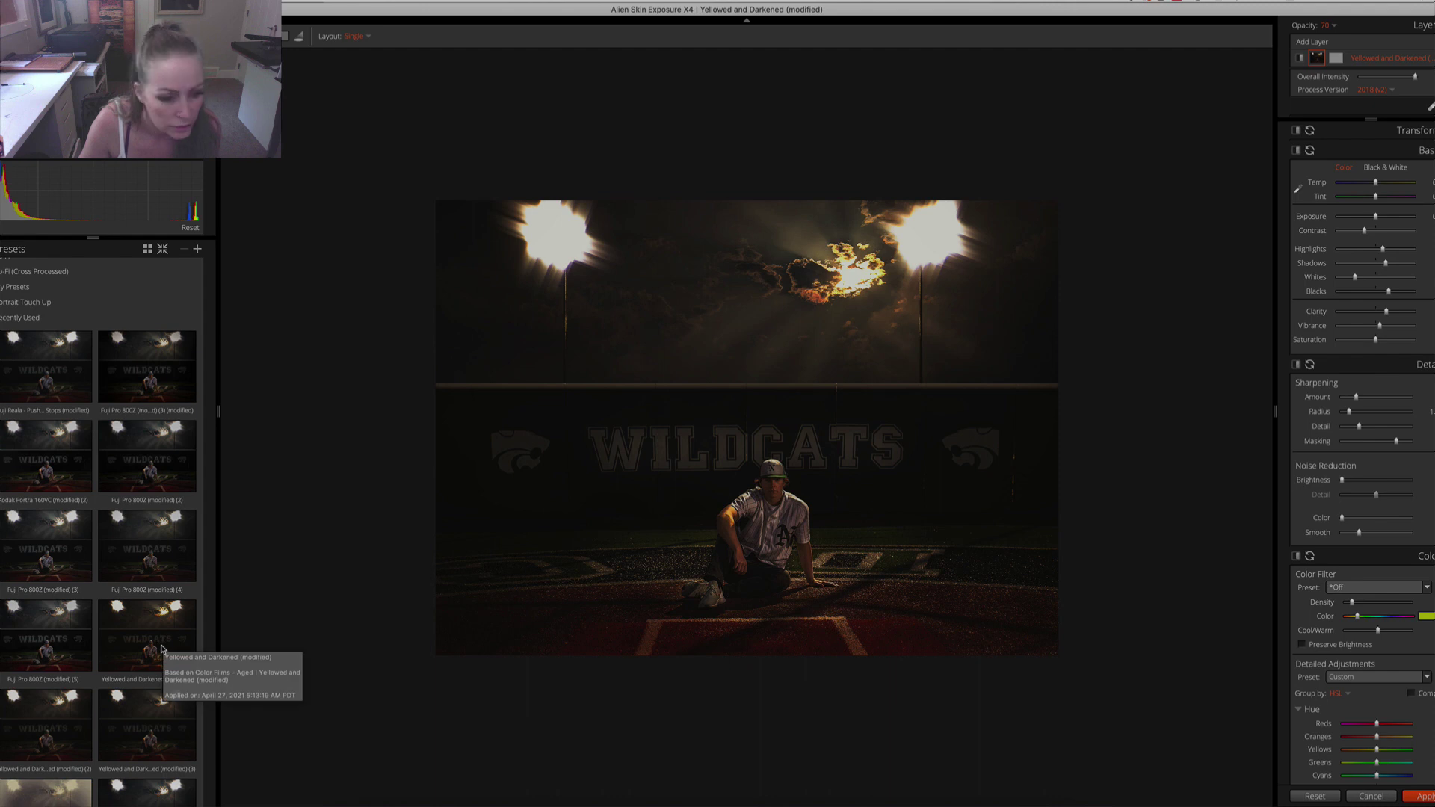
click(142, 733)
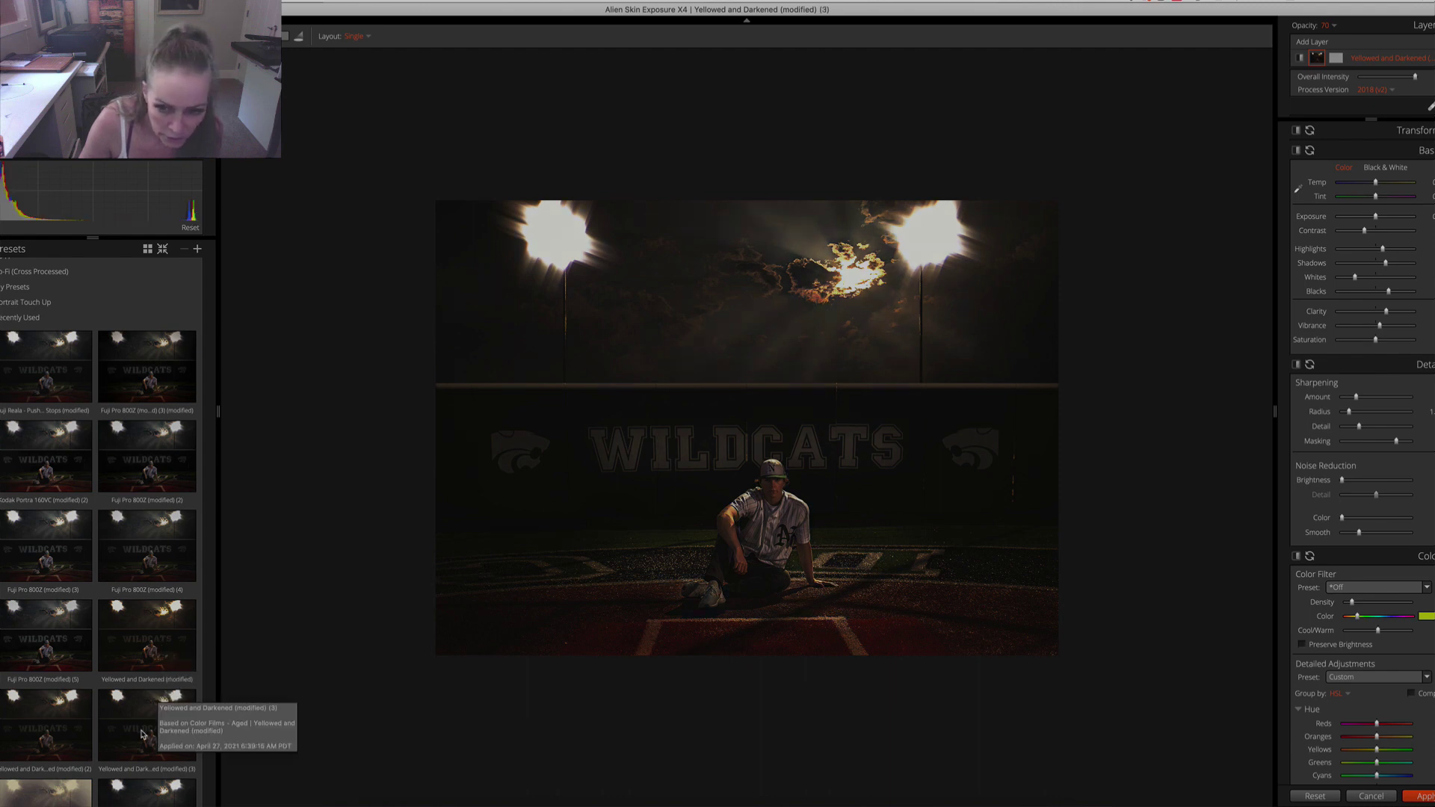
click(51, 731)
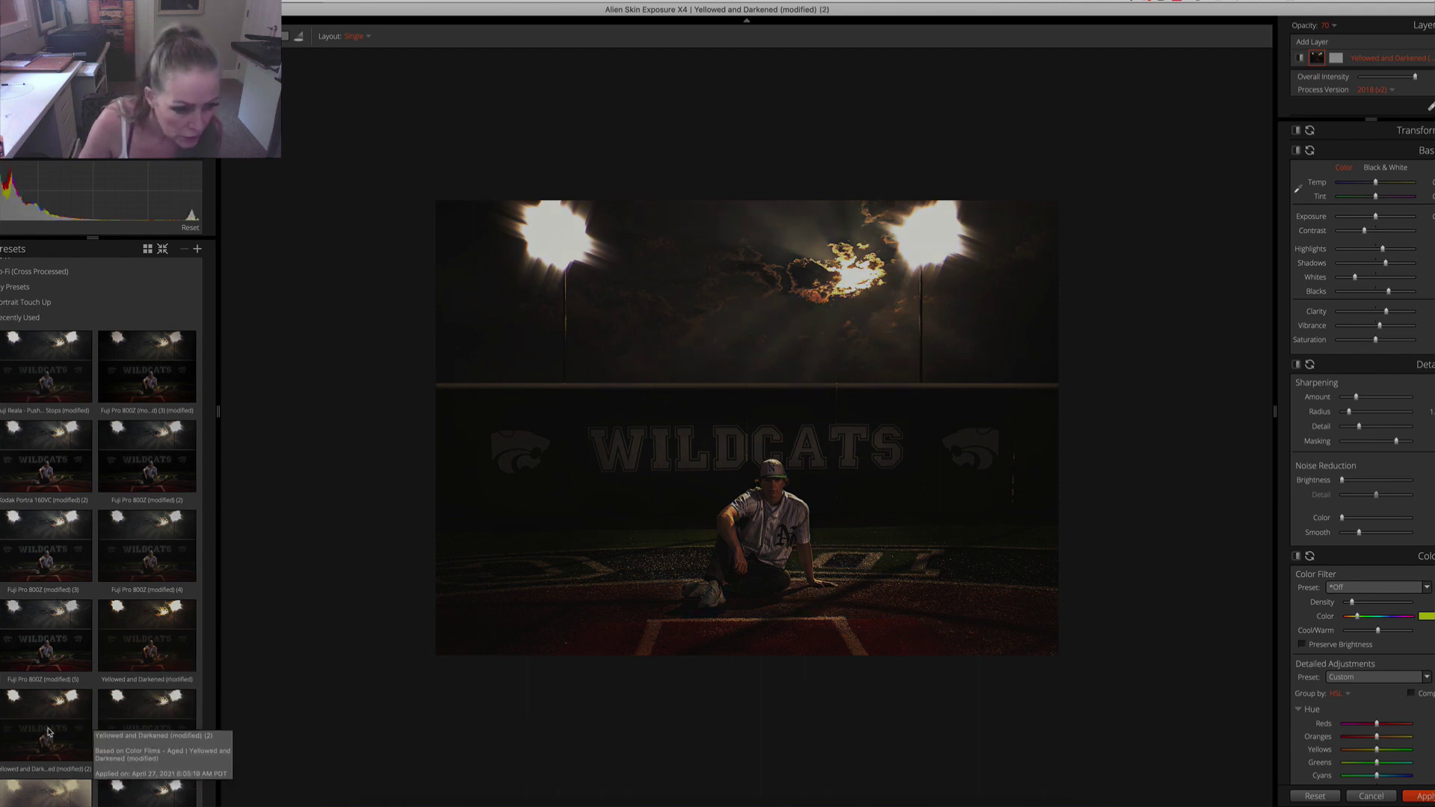
key(super+z)
key(super+z)
key(super+z)
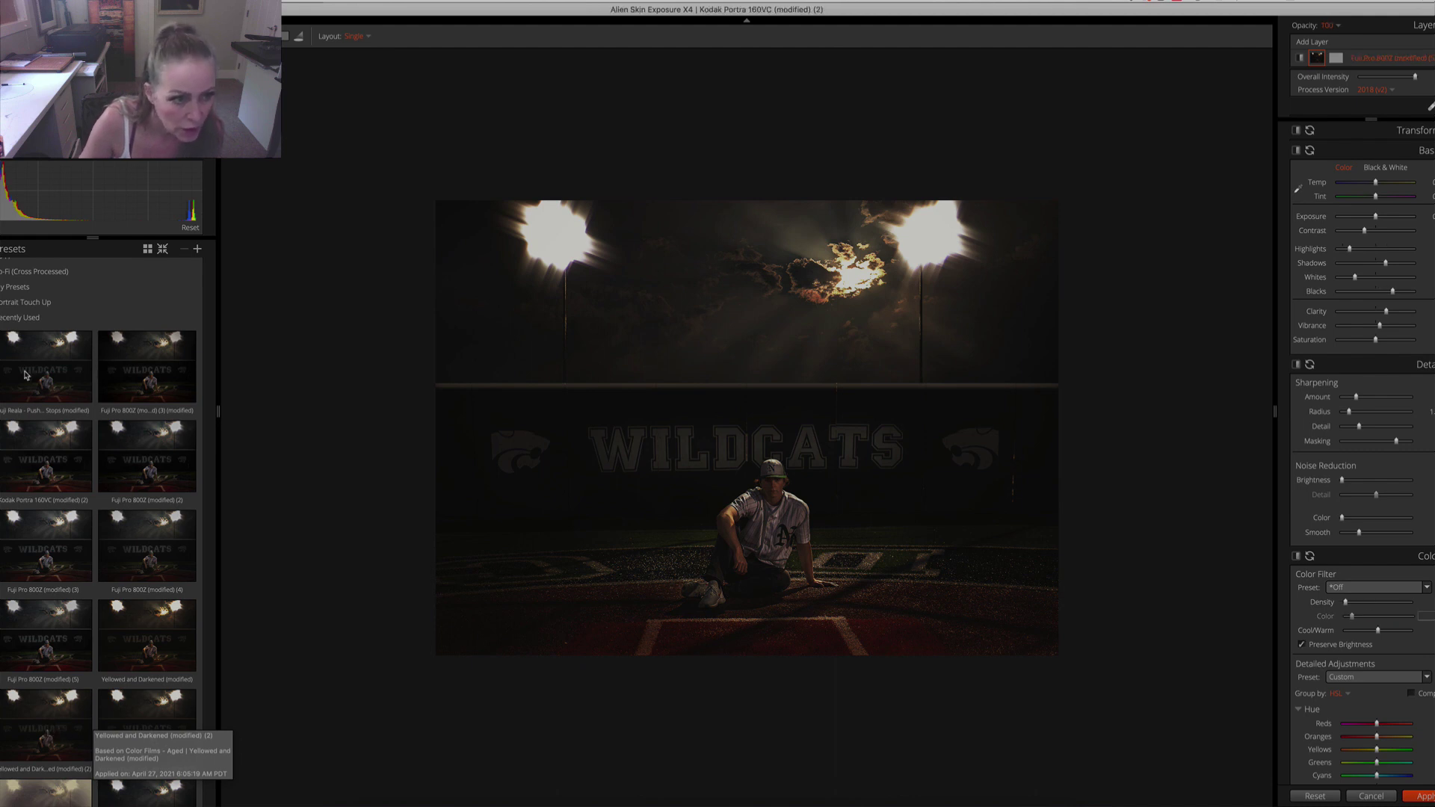
Try the Fuji Pro 160S, Fuji Reala - Pushed 1 Stop and Fuji Reala print film presets, and apply Fuji Pro 400H.
scroll(98, 523, up, 10)
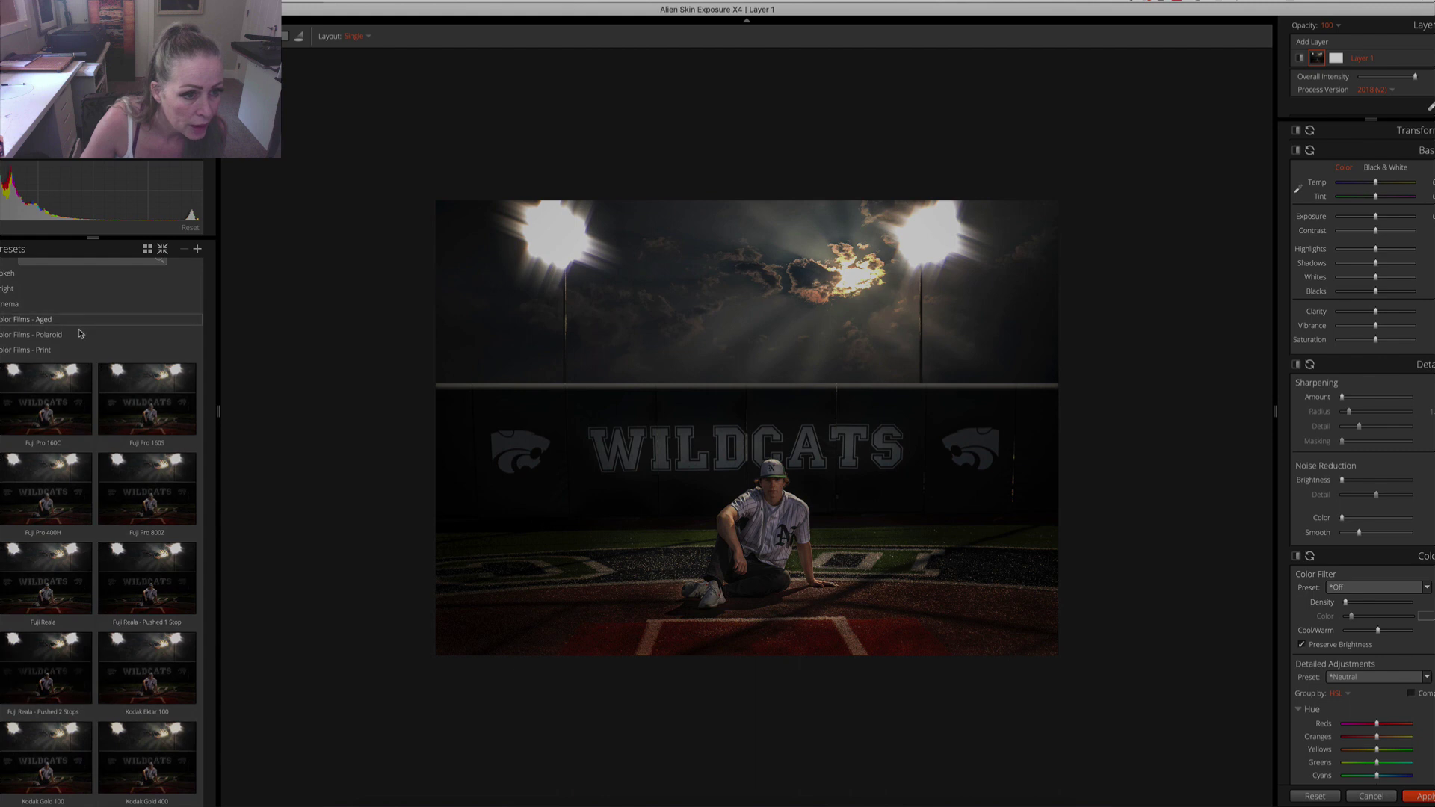
click(151, 409)
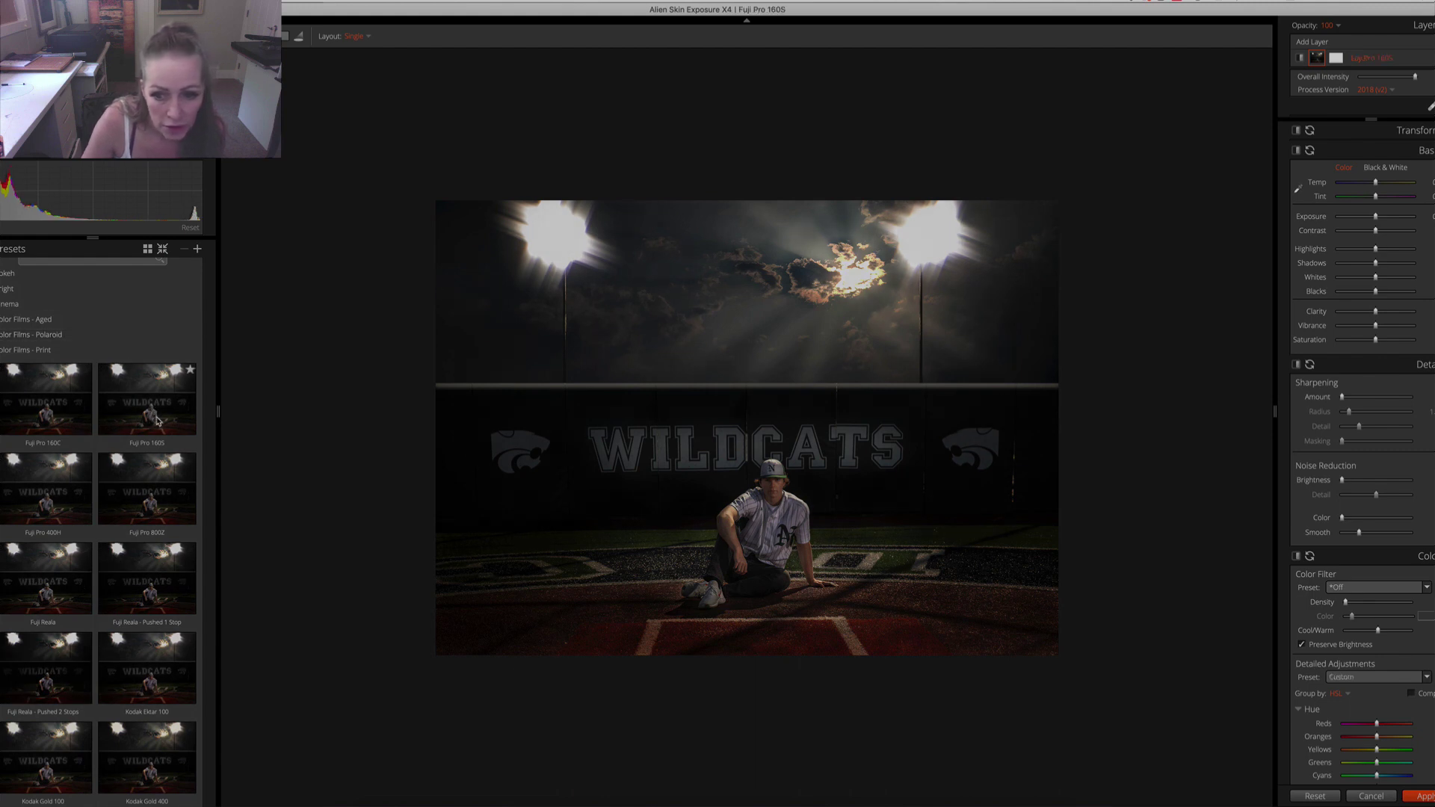
click(154, 583)
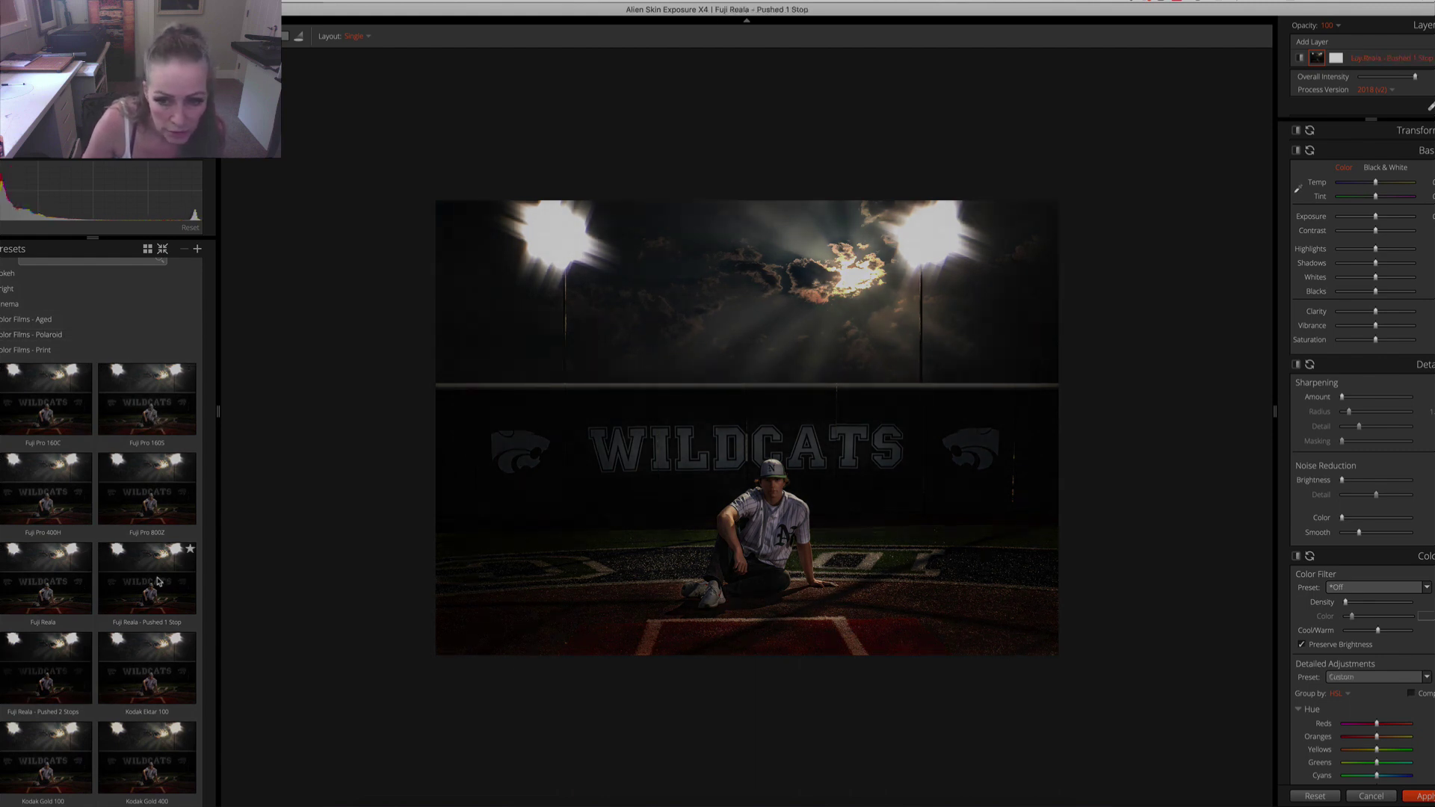
click(58, 591)
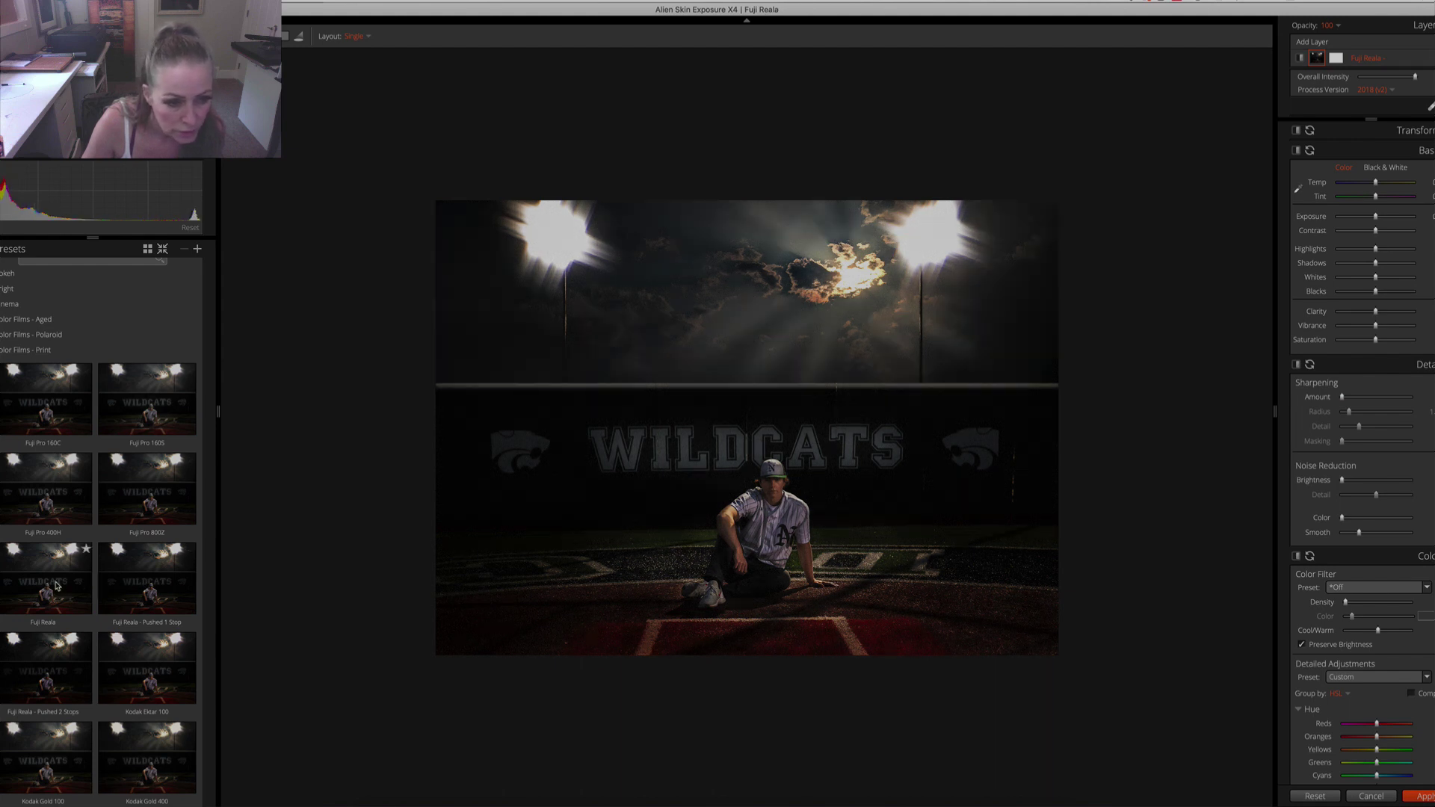
click(43, 492)
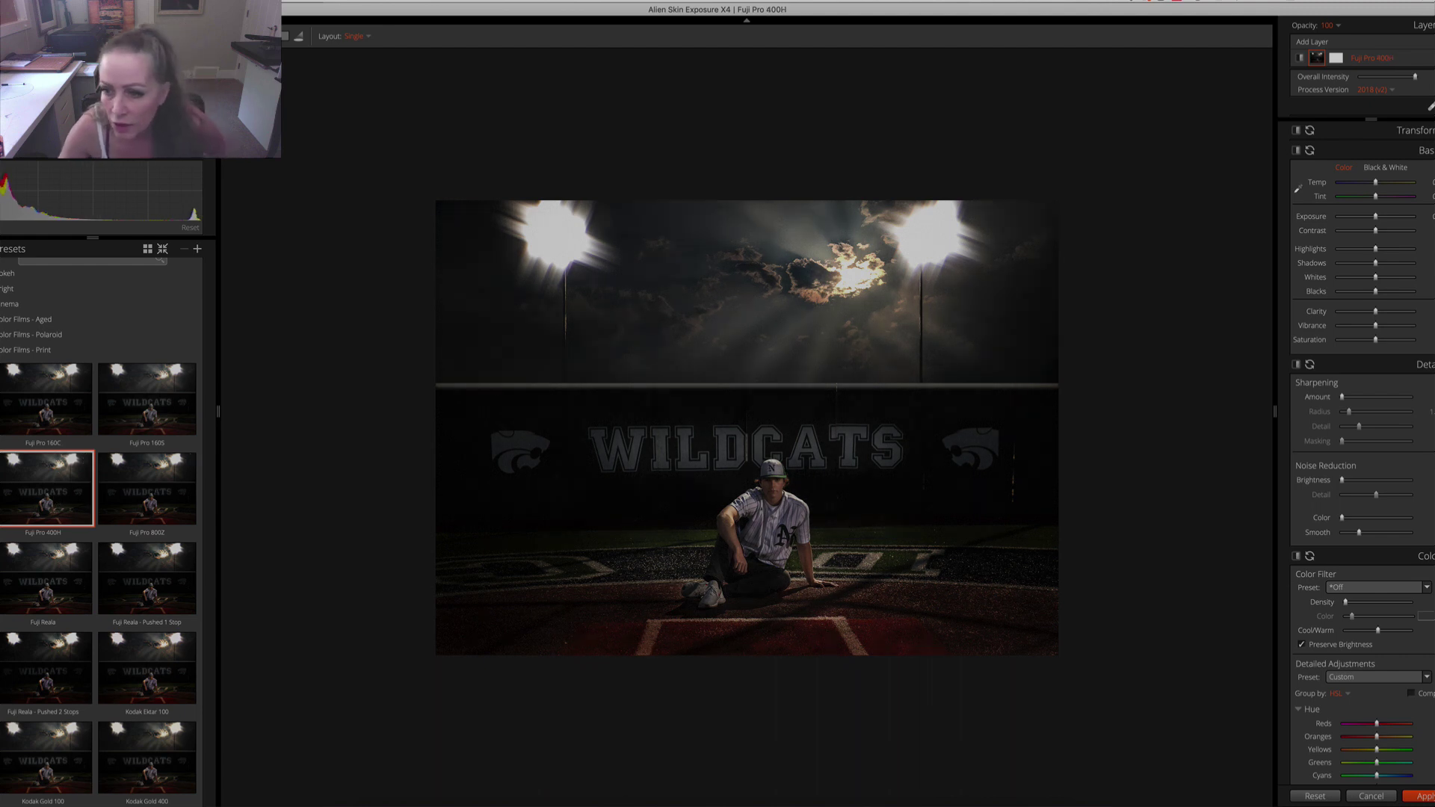
scroll(1361, 449, down, 15)
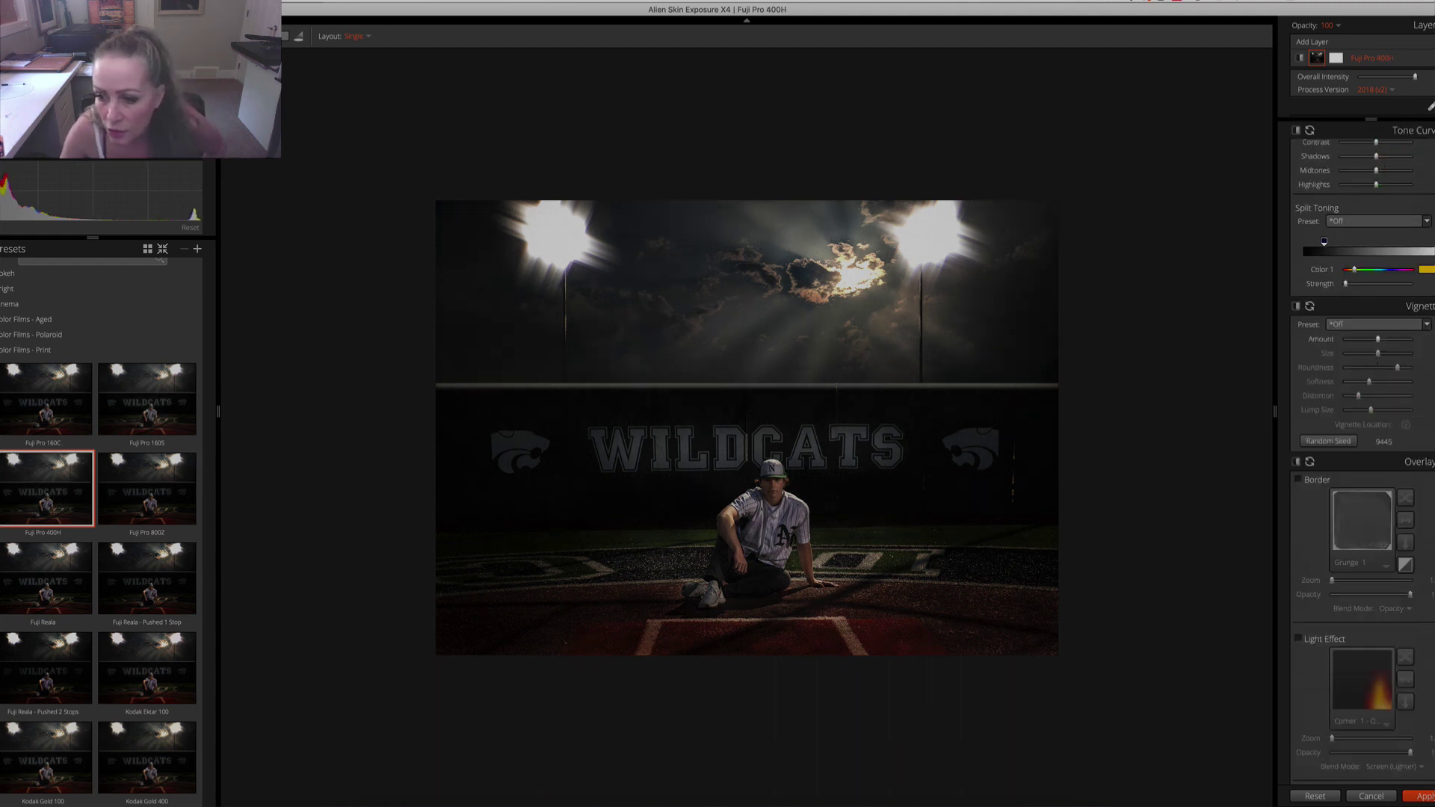
scroll(1367, 449, down, 10)
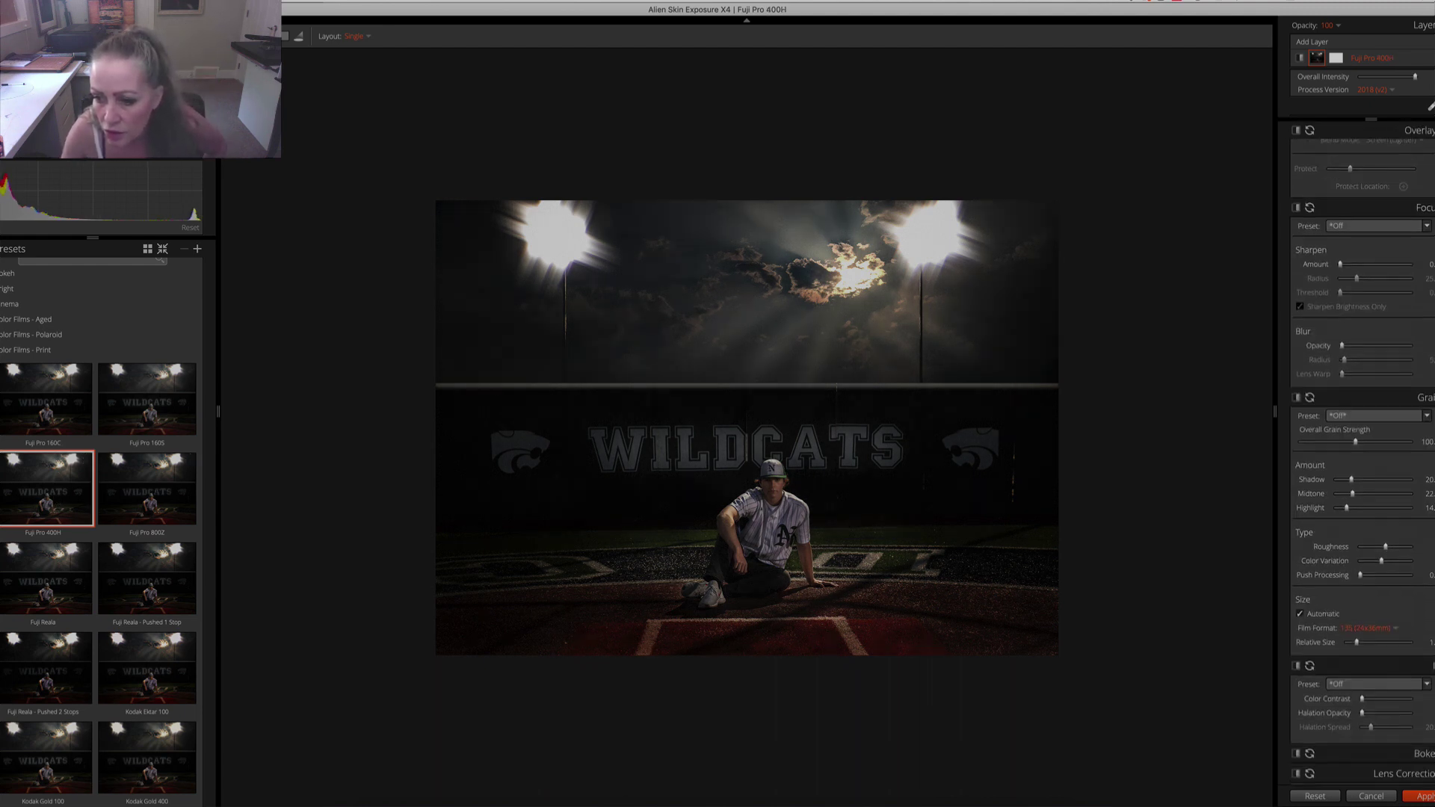
Lower the grain Roughness and reduce the Overall Grain Strength to about 35.
click(1364, 548)
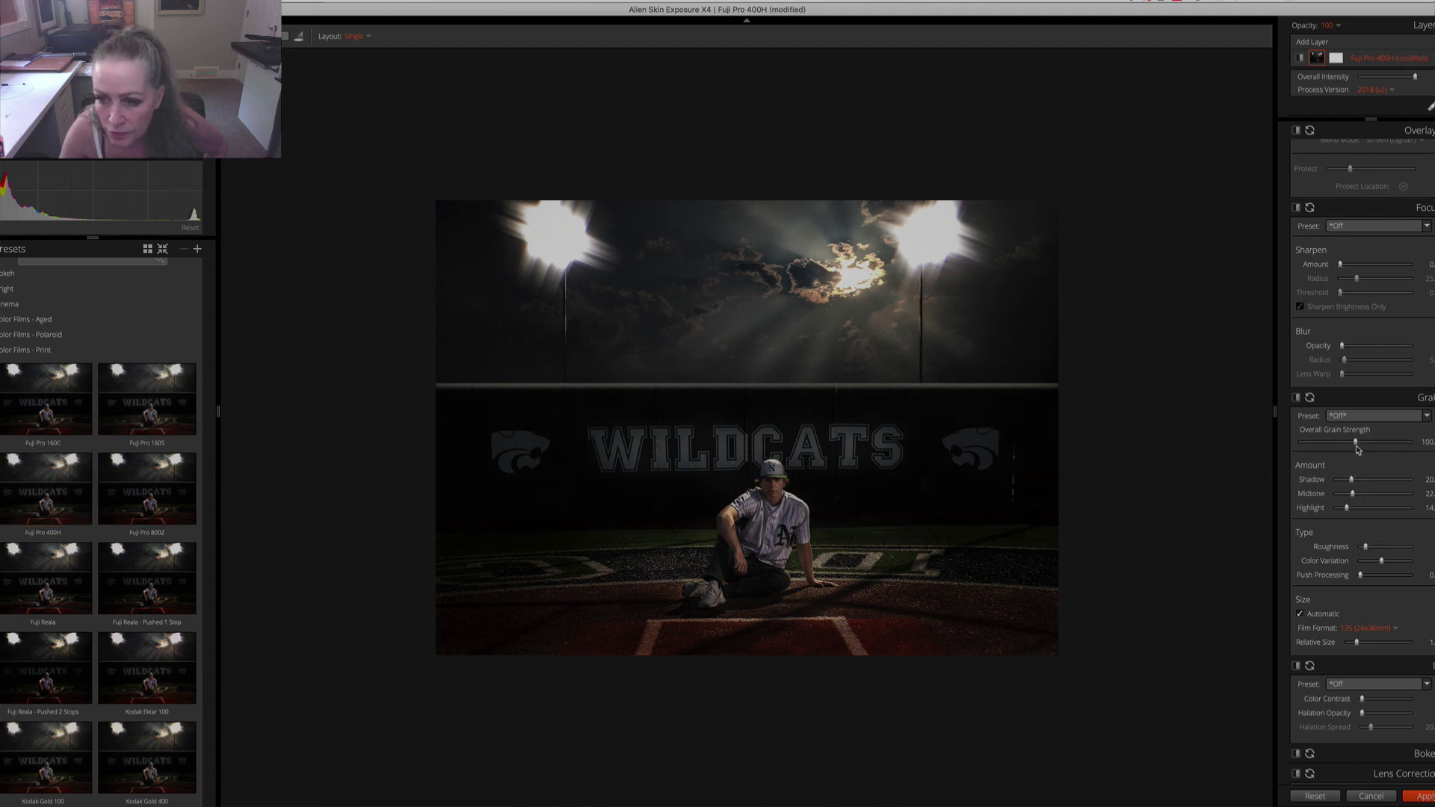
drag(1356, 444, 1319, 447)
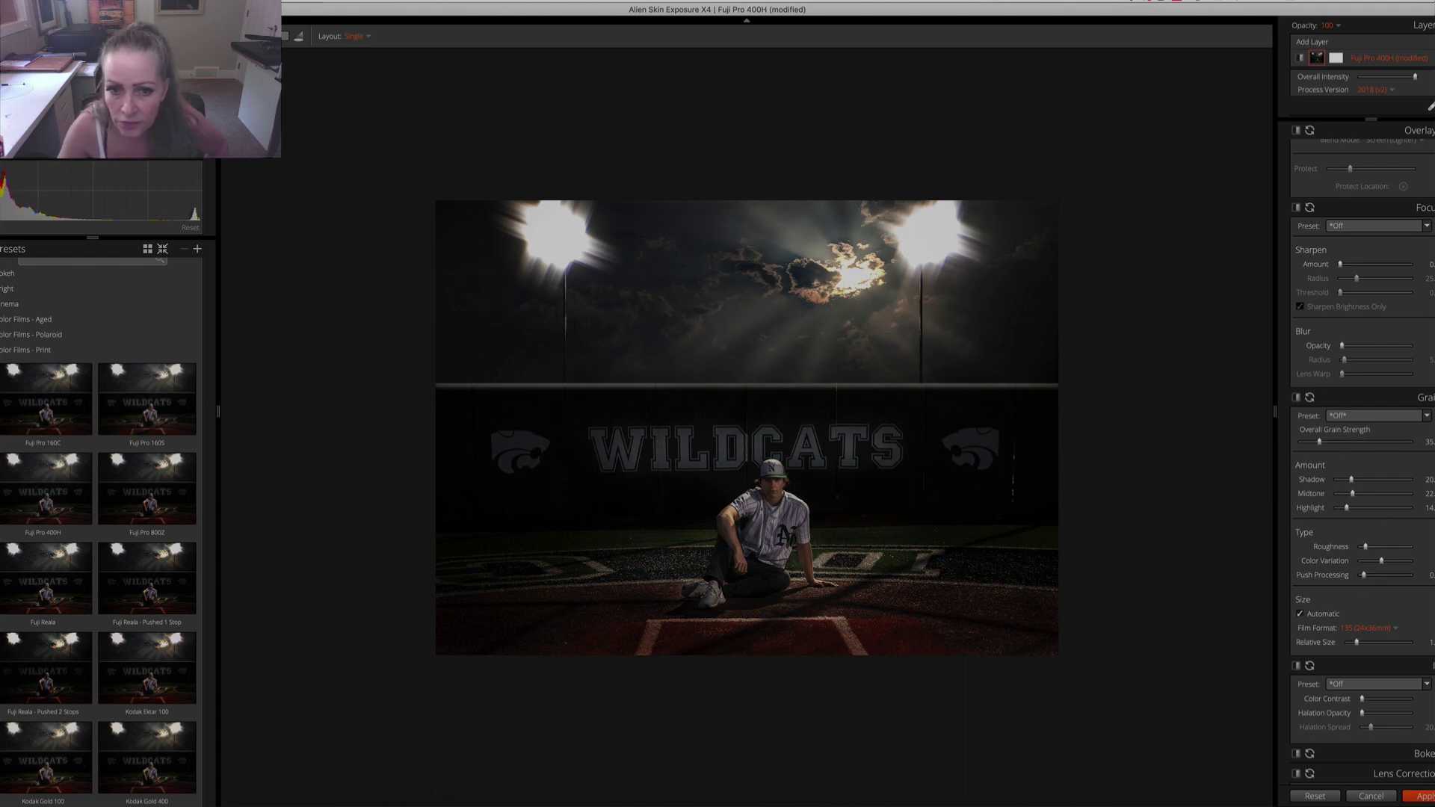
Try a vignette Amount below the neutral midpoint, and settle on one slightly above it.
scroll(1360, 448, up, 10)
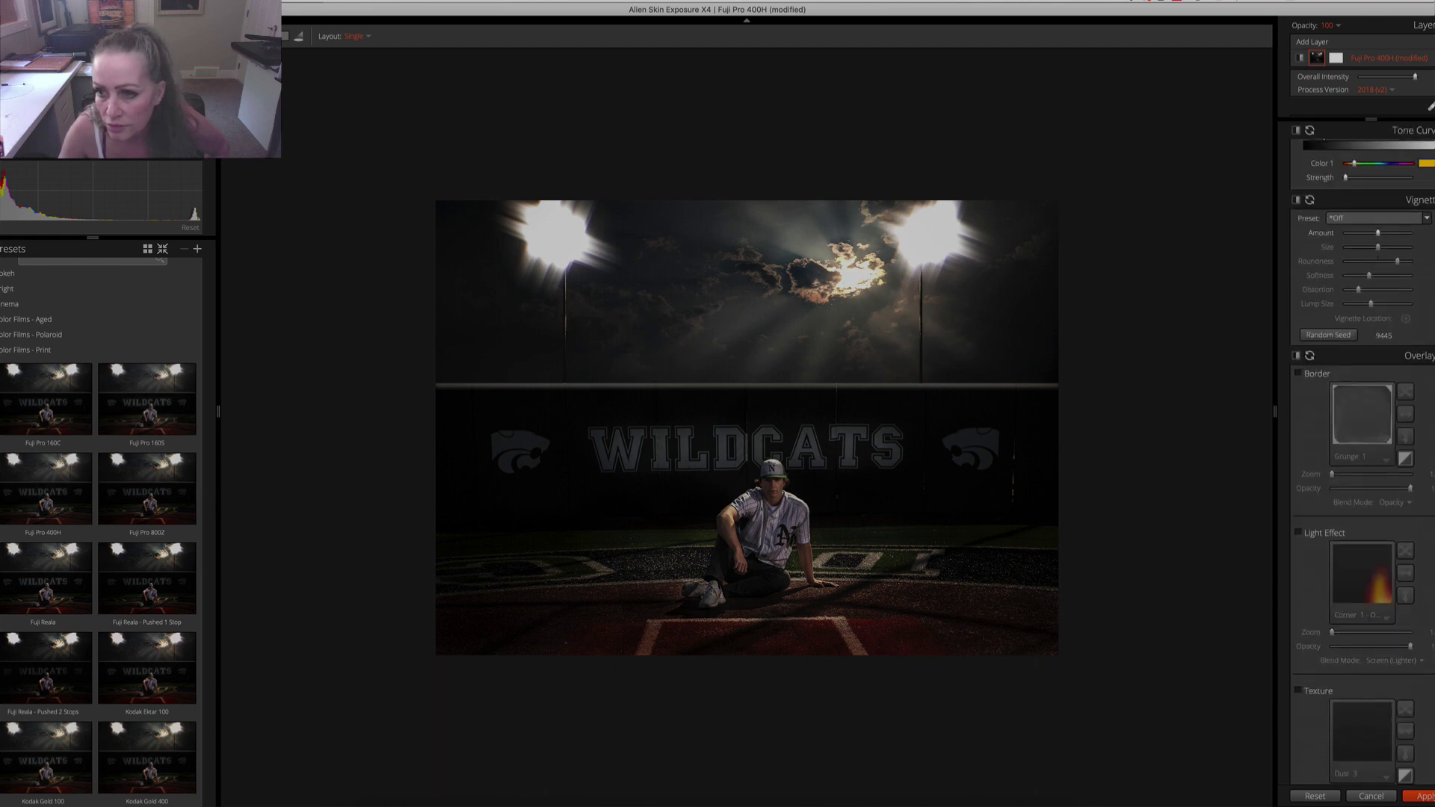
scroll(1360, 448, down, 5)
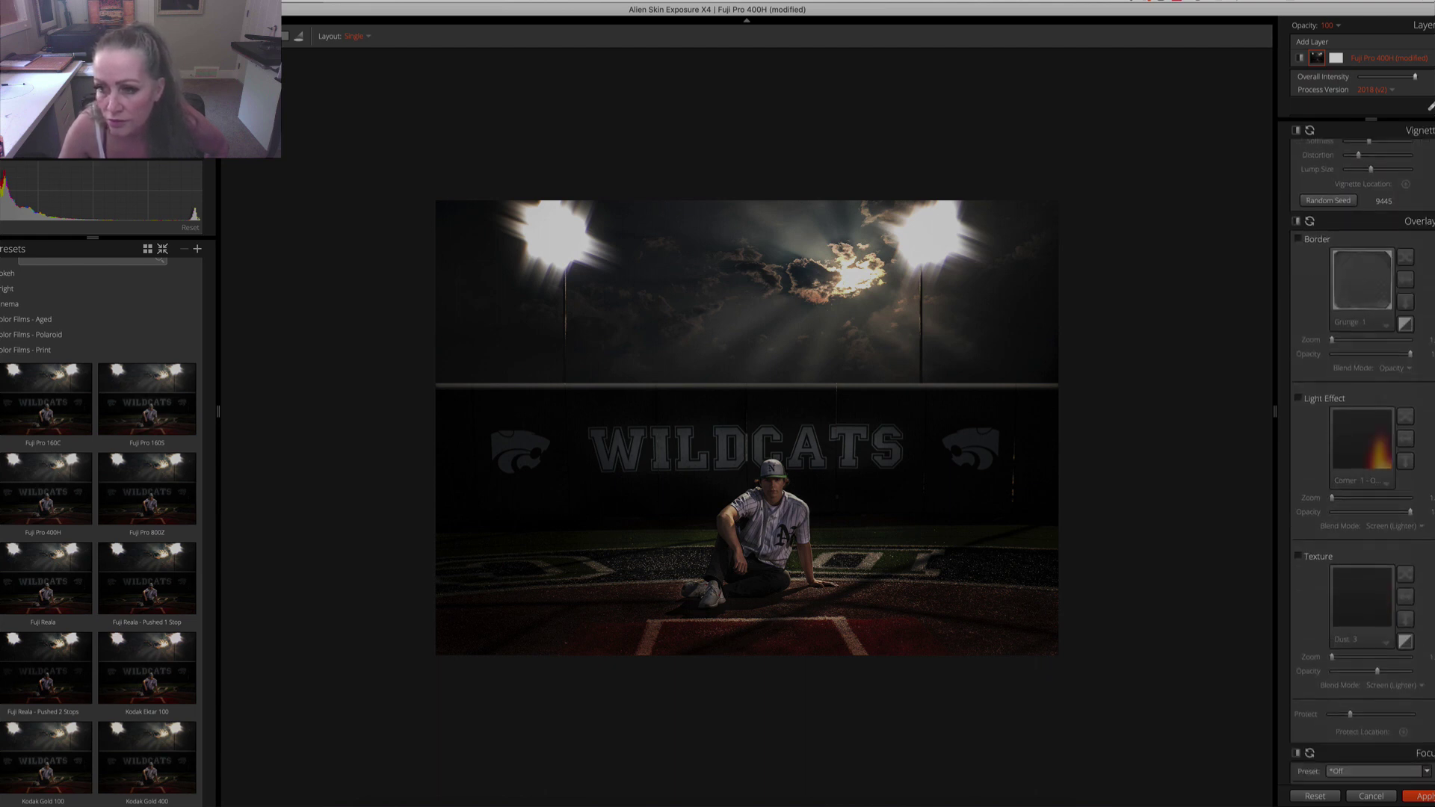
scroll(1368, 374, up, 4)
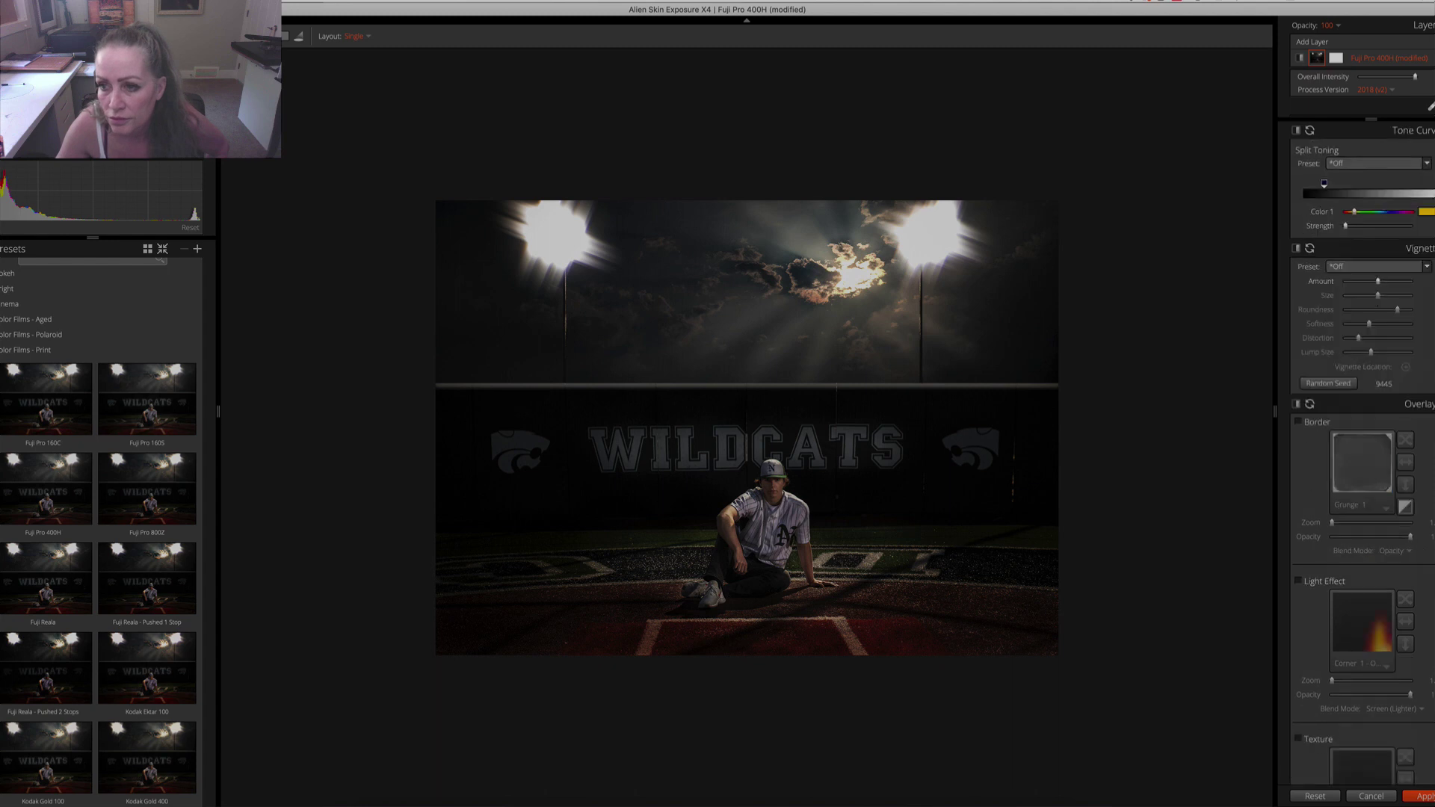
drag(1387, 383, 1376, 384)
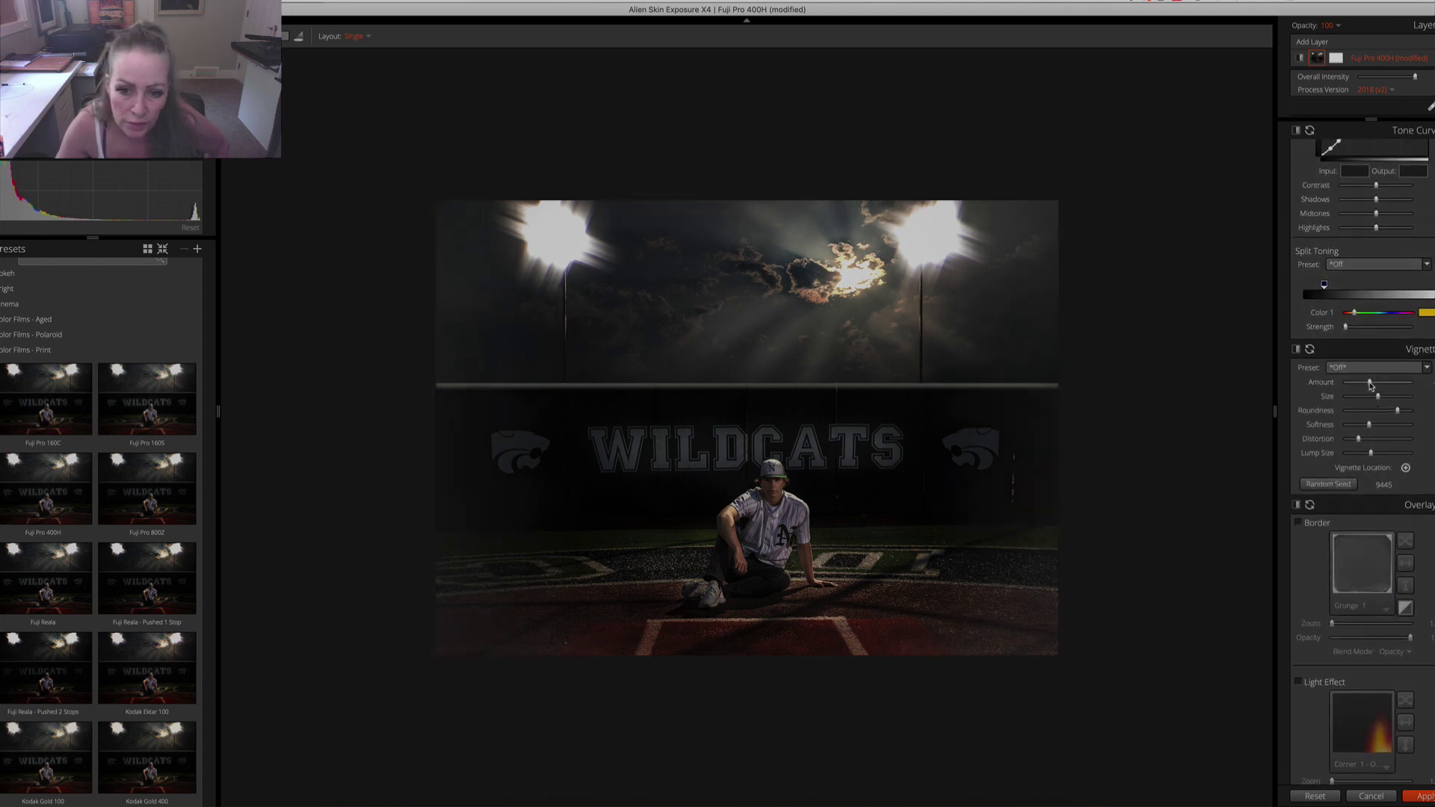
drag(1371, 385, 1388, 383)
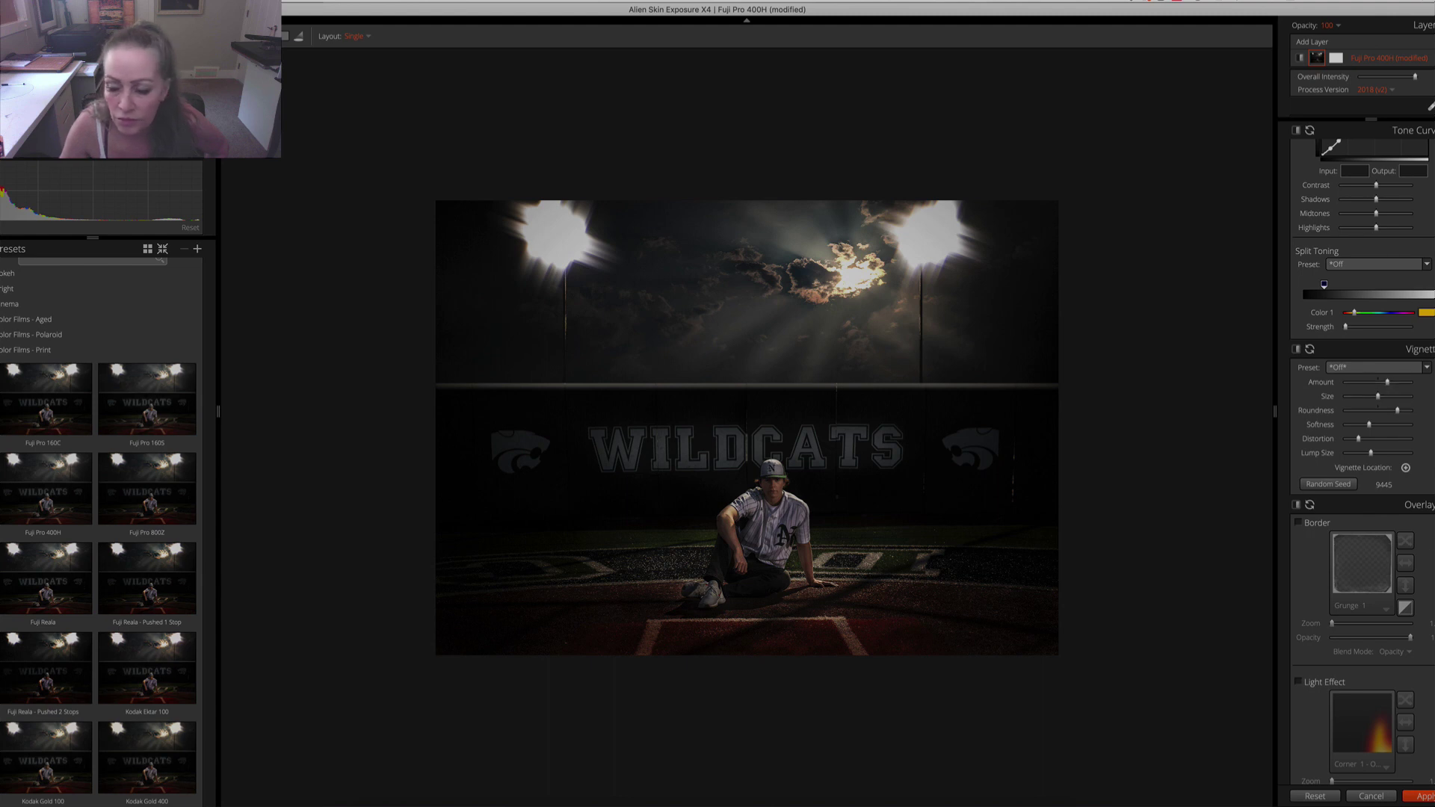
Raise the basic Shadows adjustment slightly and apply the Exposure X4 toning to the Photoshop image.
scroll(1377, 282, up, 10)
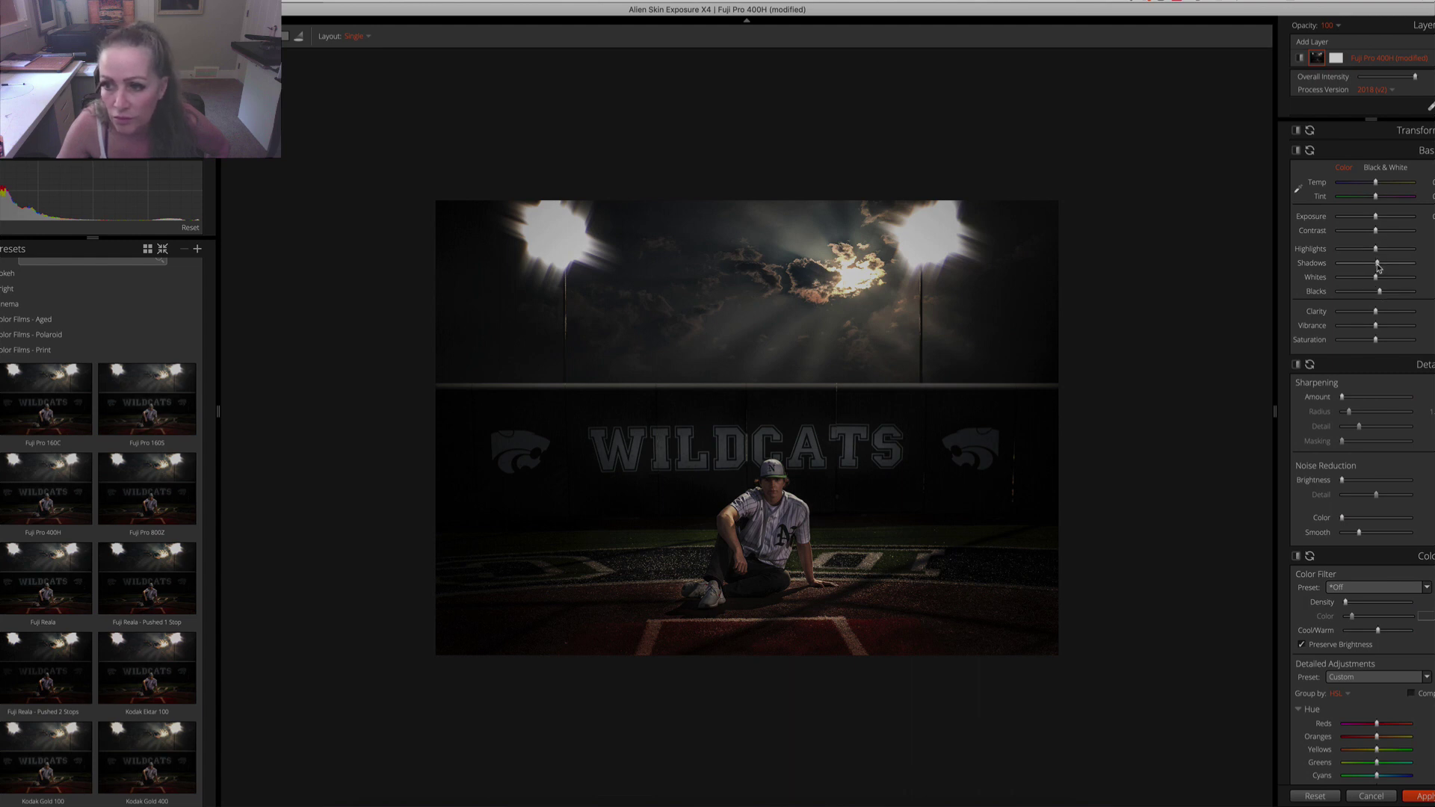
drag(1378, 265, 1381, 264)
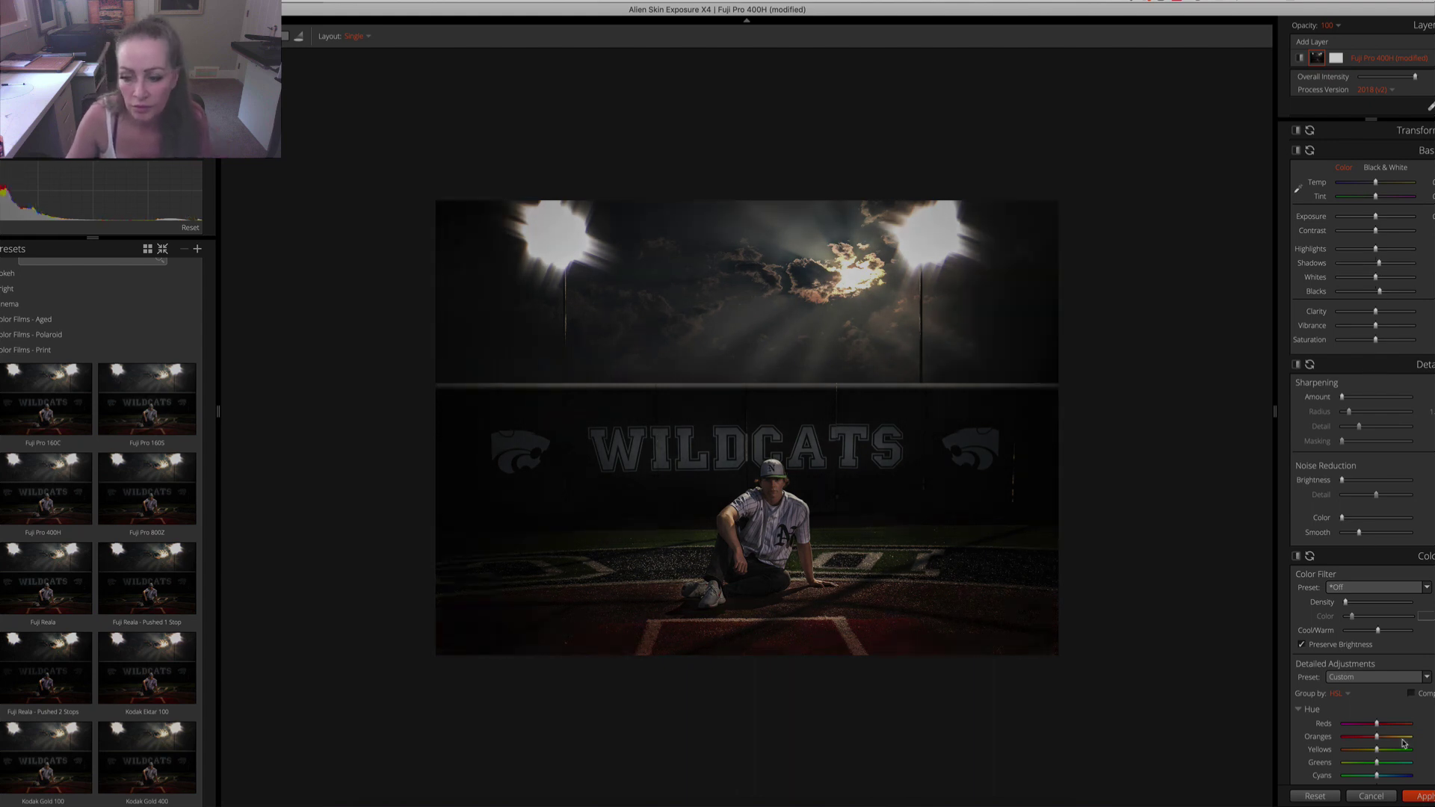
click(1425, 797)
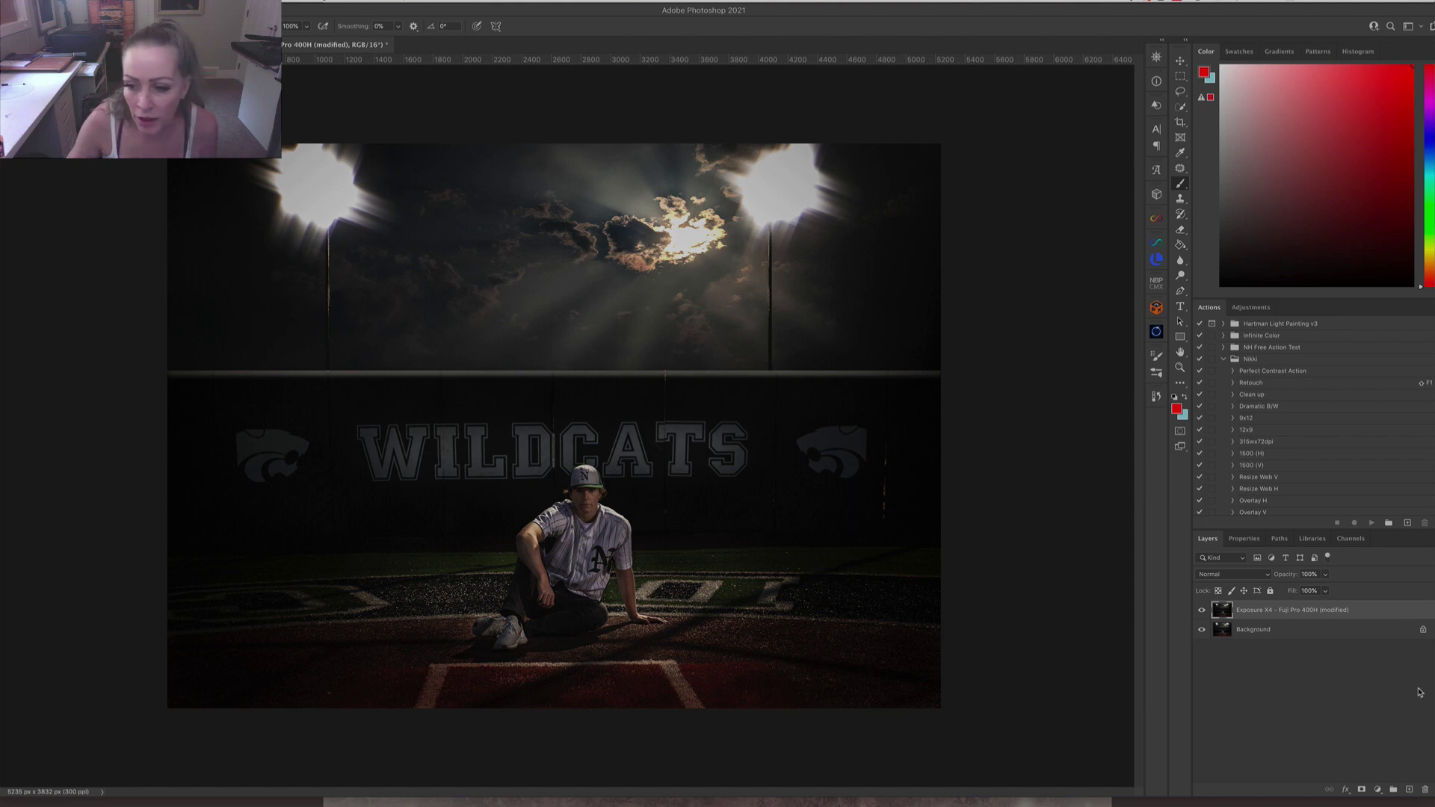
Add a new layer above the toned image, and set up the Large Clouds brush with a medium grey colour.
click(1410, 791)
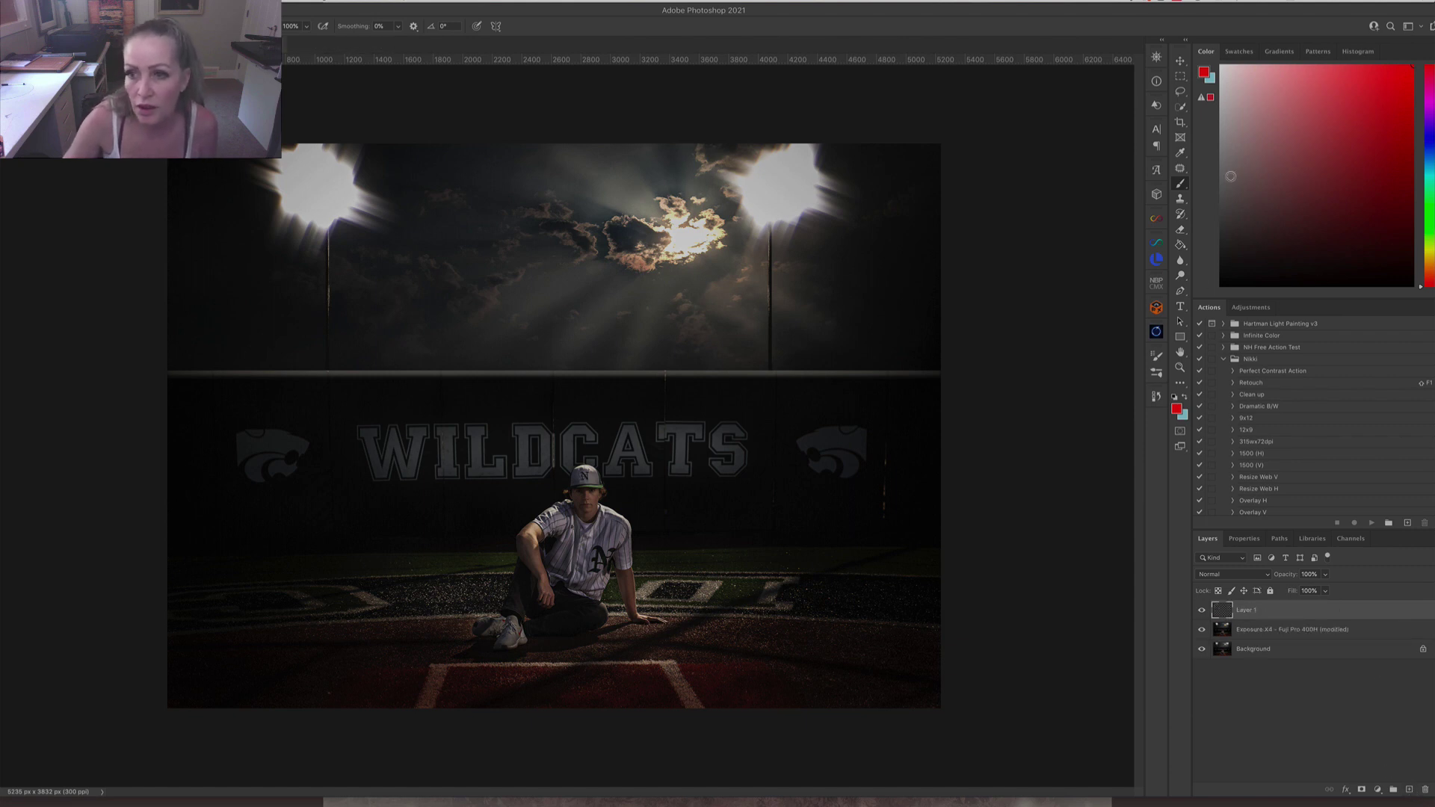
click(1221, 183)
click(18, 26)
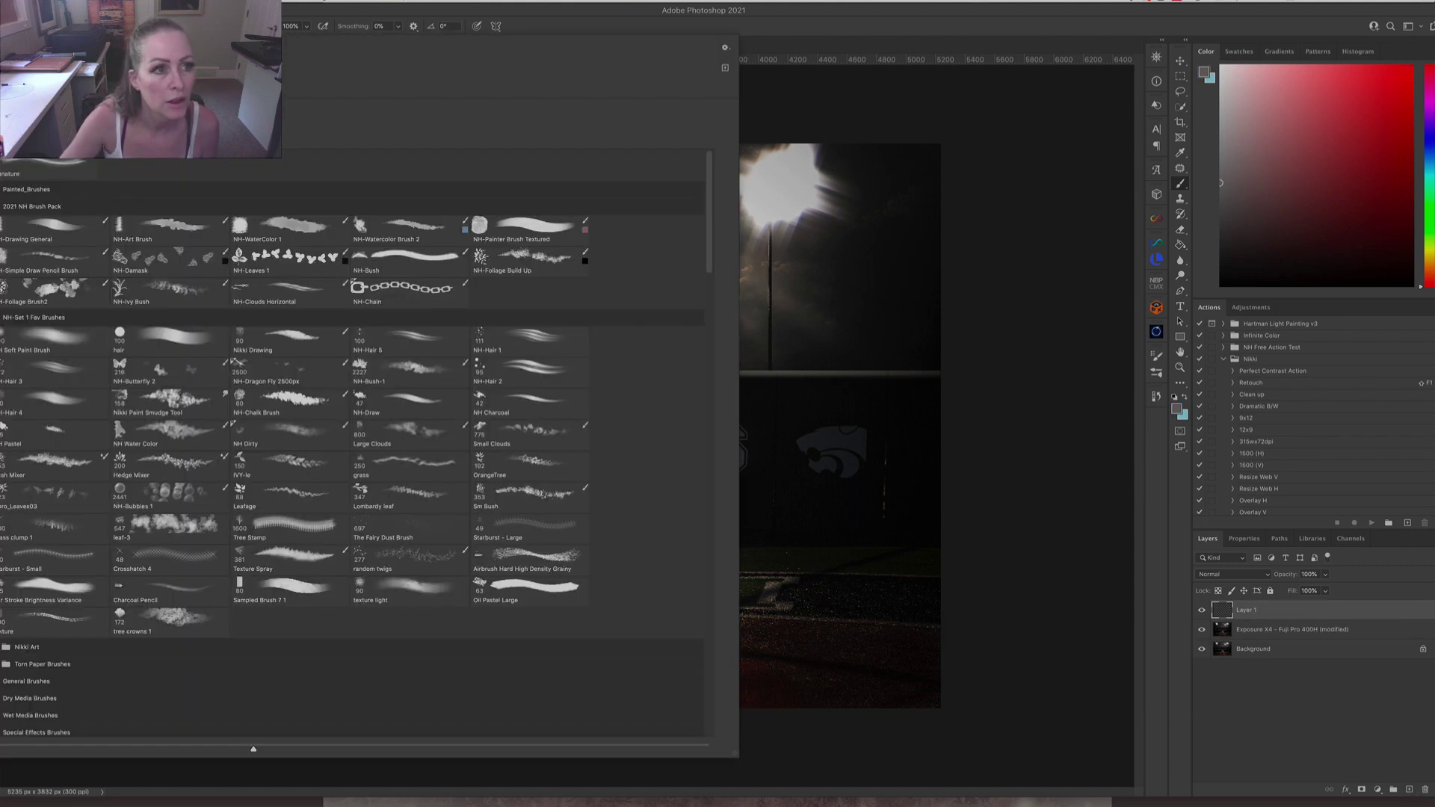
click(437, 426)
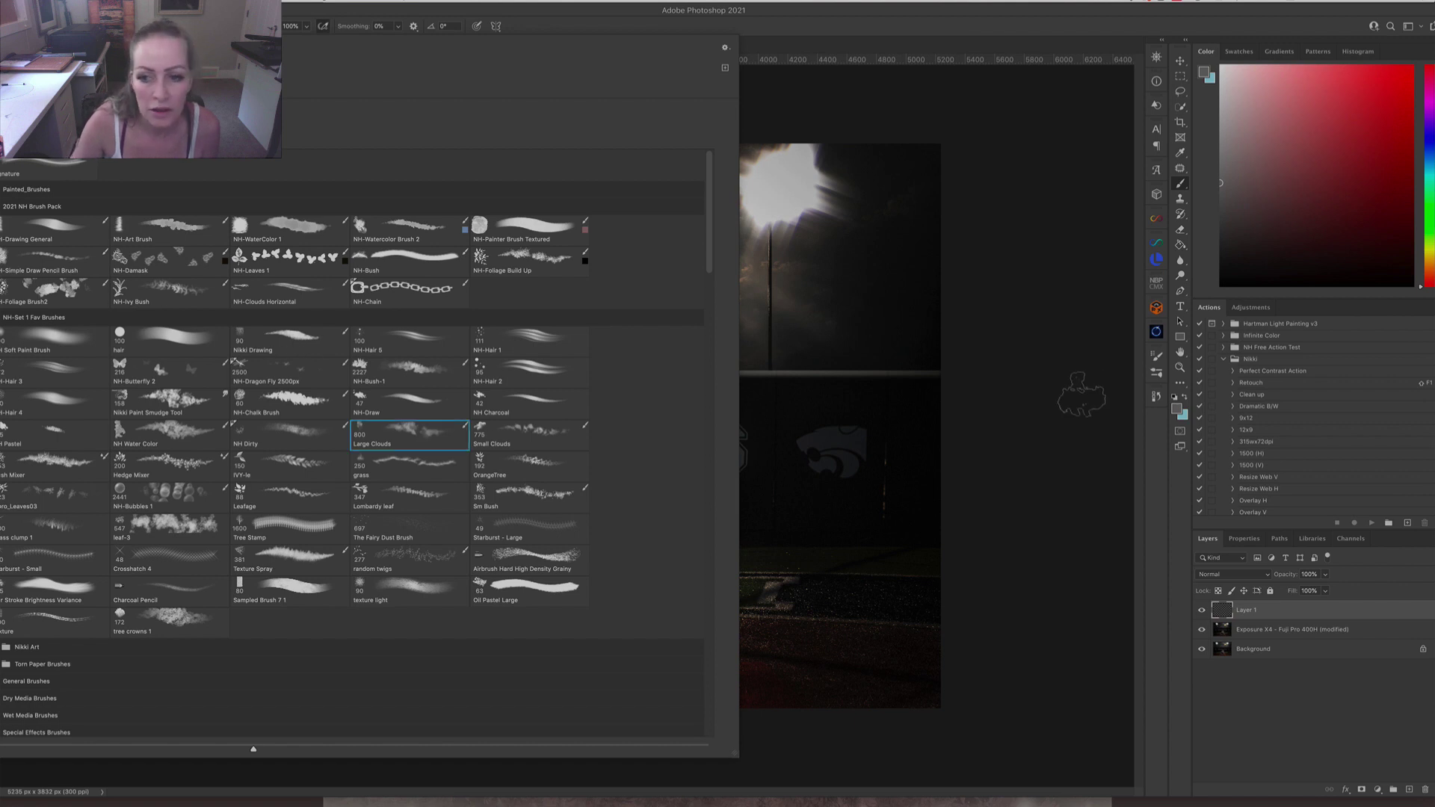
click(1090, 387)
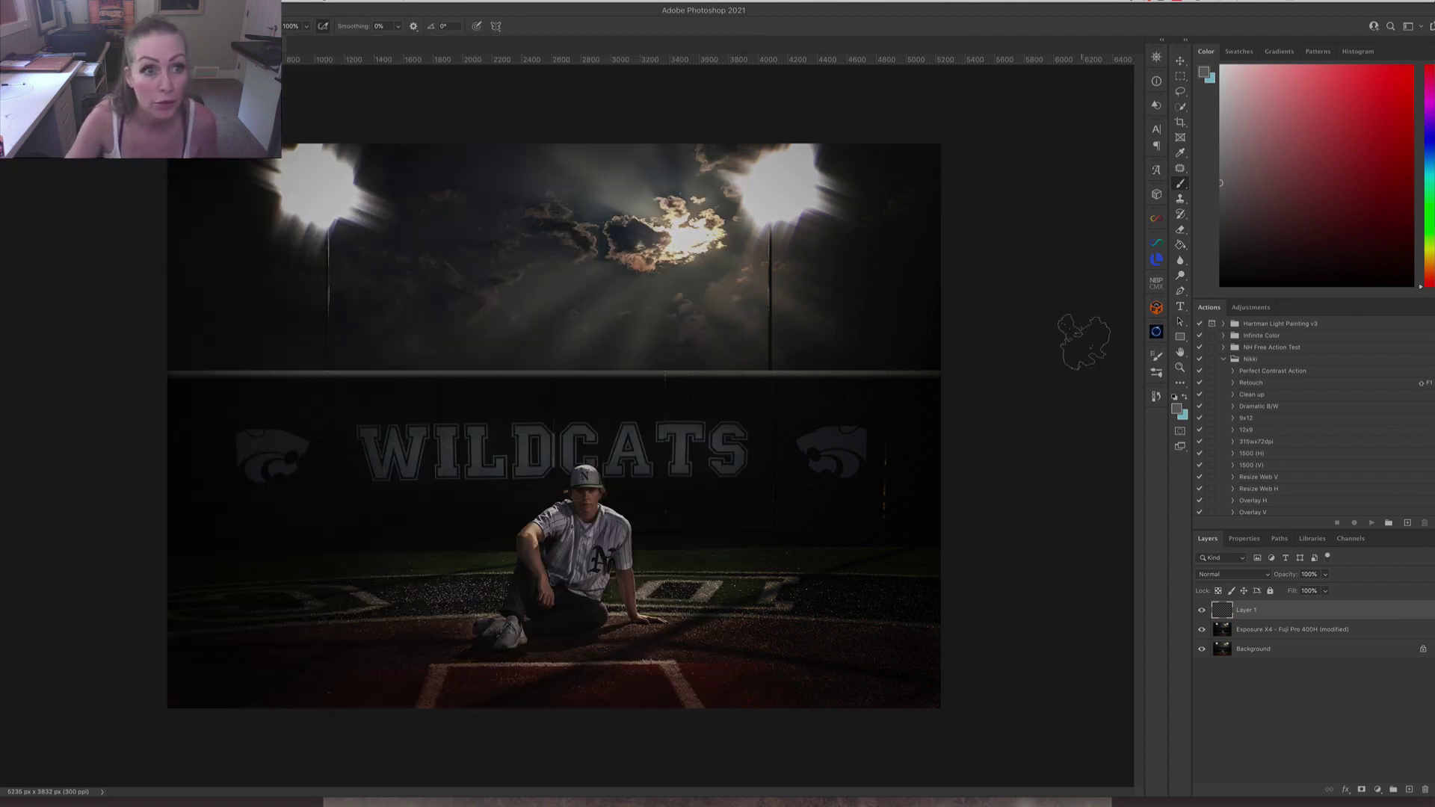
Paint faint grey smoke across the lower sky above the fence and over both sides of the infield.
drag(823, 513, 897, 527)
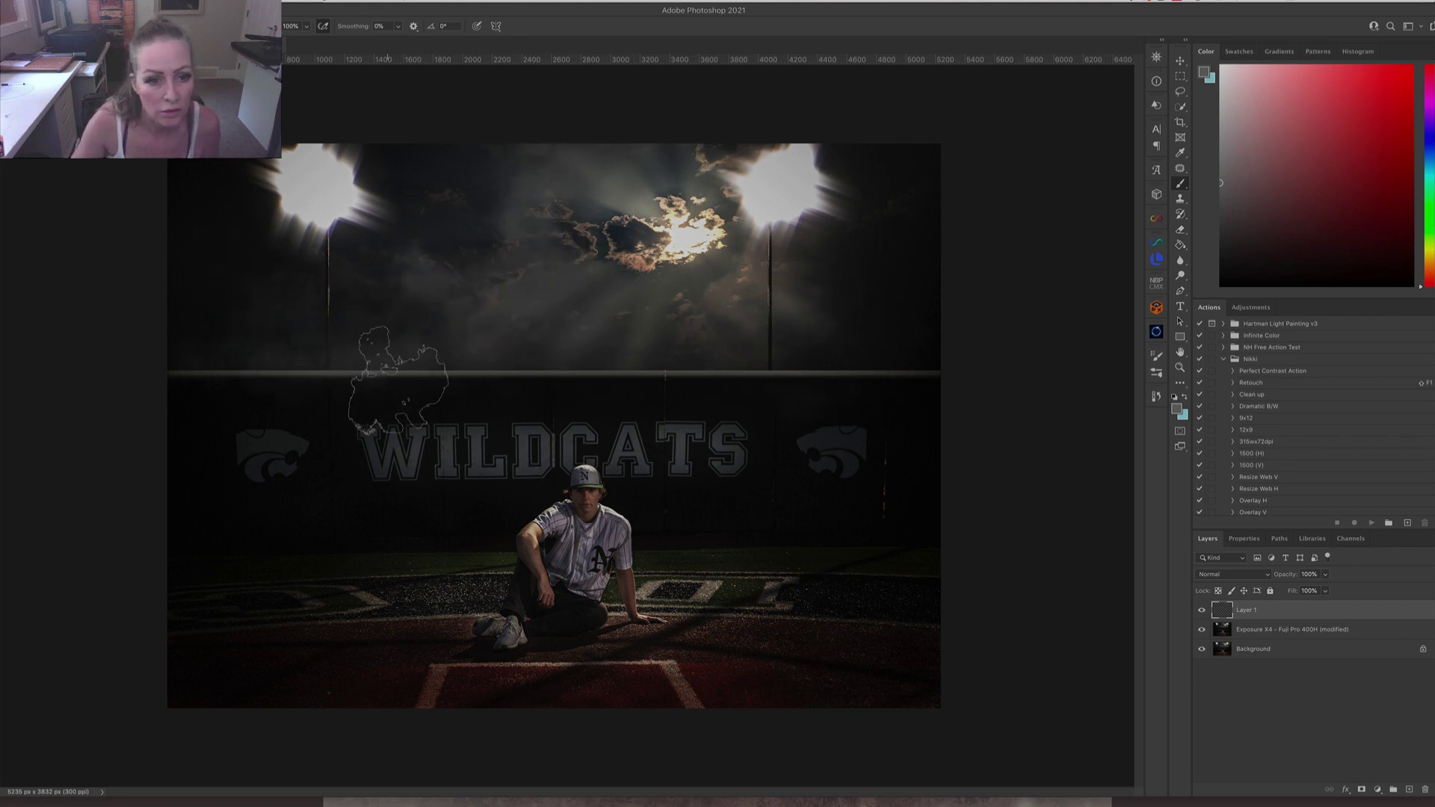
mouse_move(287, 355)
mouse_down()
mouse_move(474, 323)
mouse_move(641, 343)
mouse_move(751, 408)
mouse_up()
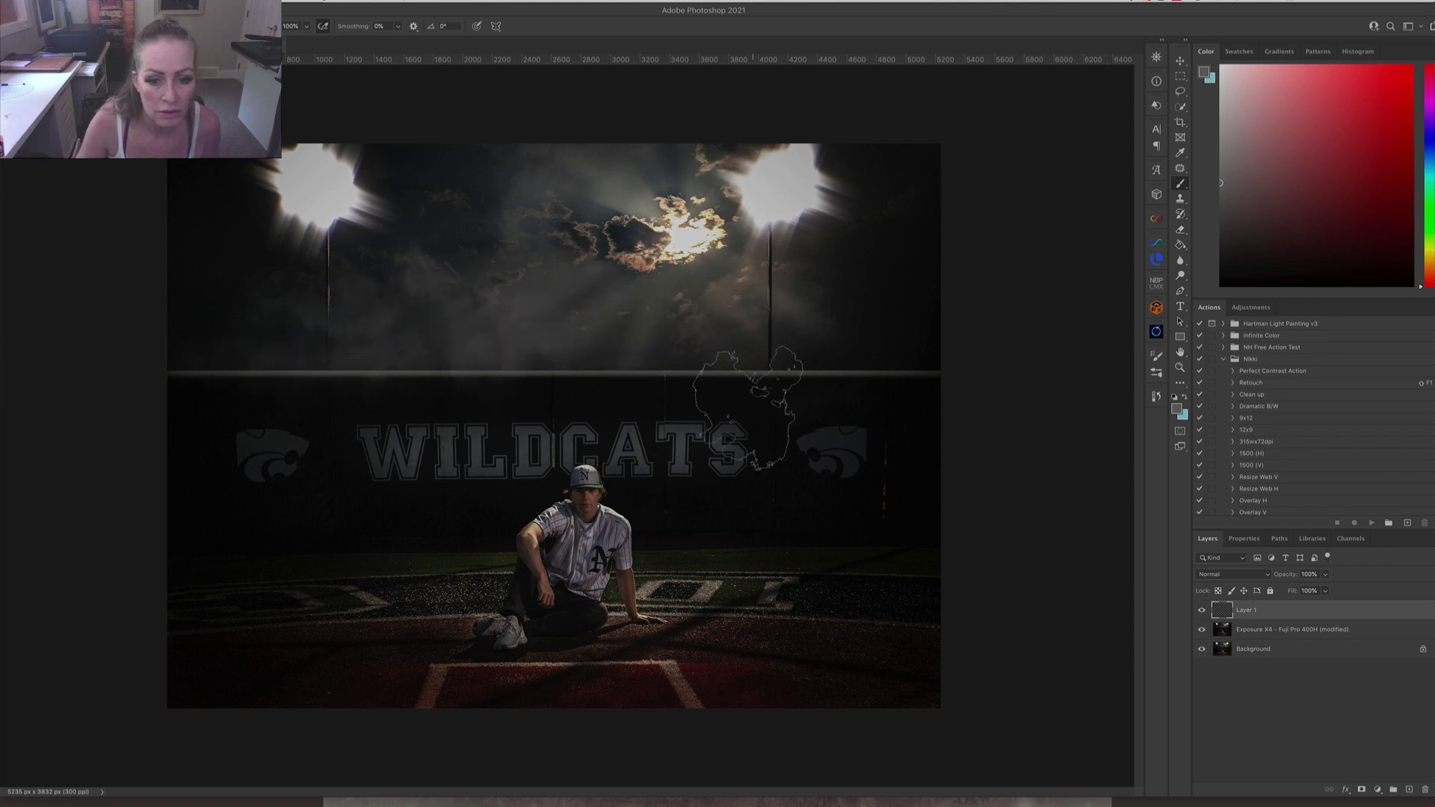
mouse_move(409, 553)
mouse_down()
mouse_move(302, 571)
mouse_move(348, 609)
mouse_up()
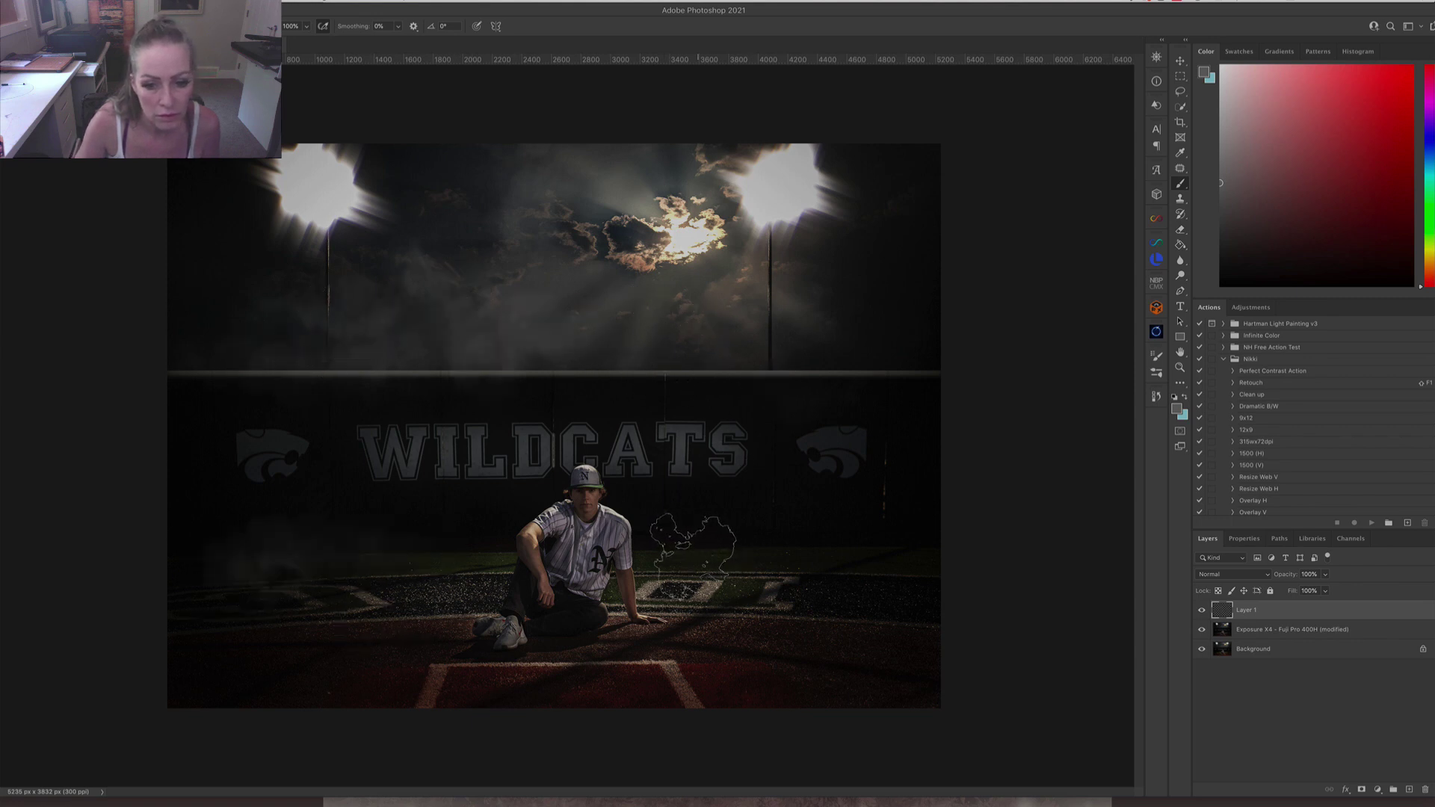
mouse_move(691, 553)
mouse_down()
mouse_move(931, 583)
mouse_move(931, 629)
mouse_move(800, 722)
mouse_up()
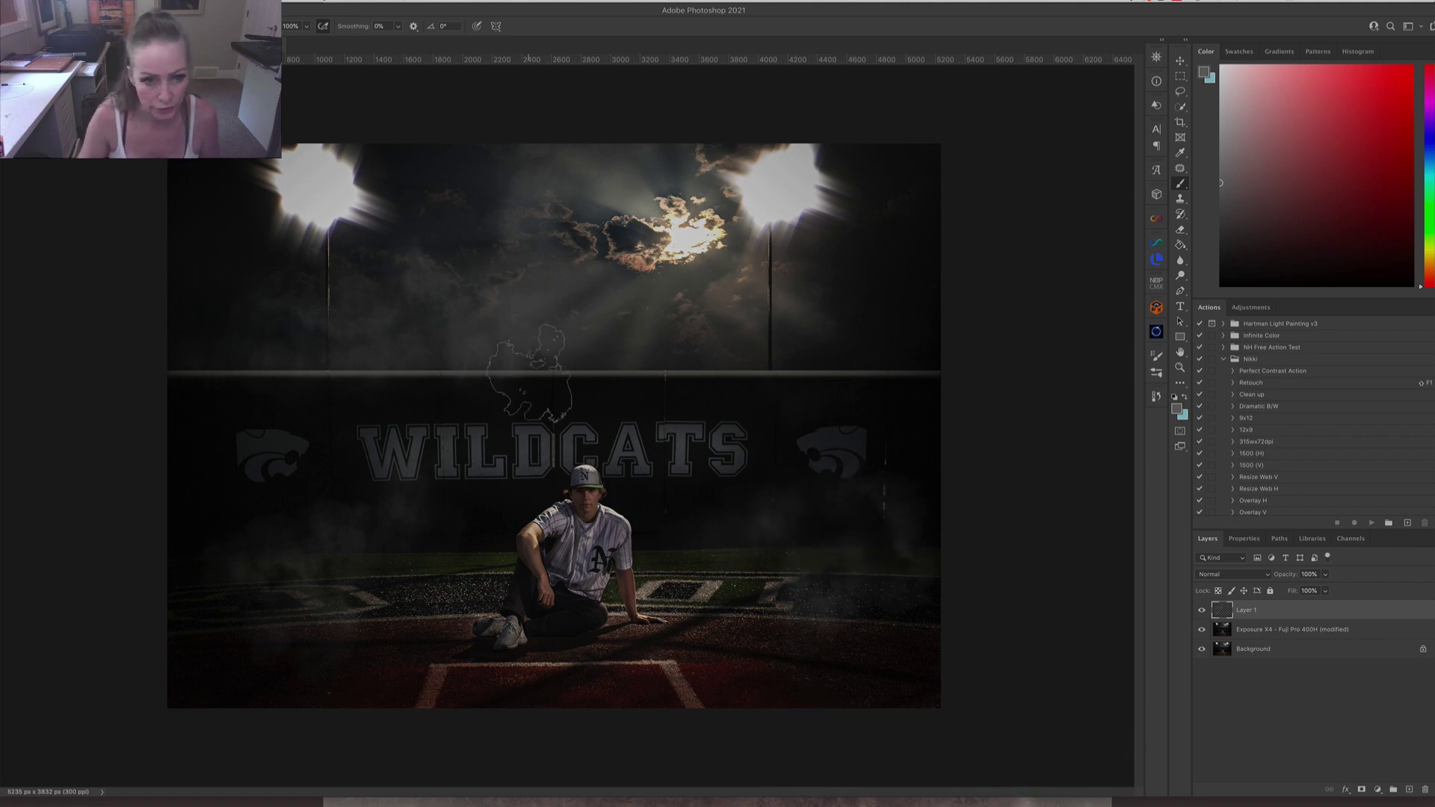
Sample a light grey from the glowing stadium light and paint brighter smoke in the sky above the fence.
alt+click(778, 189)
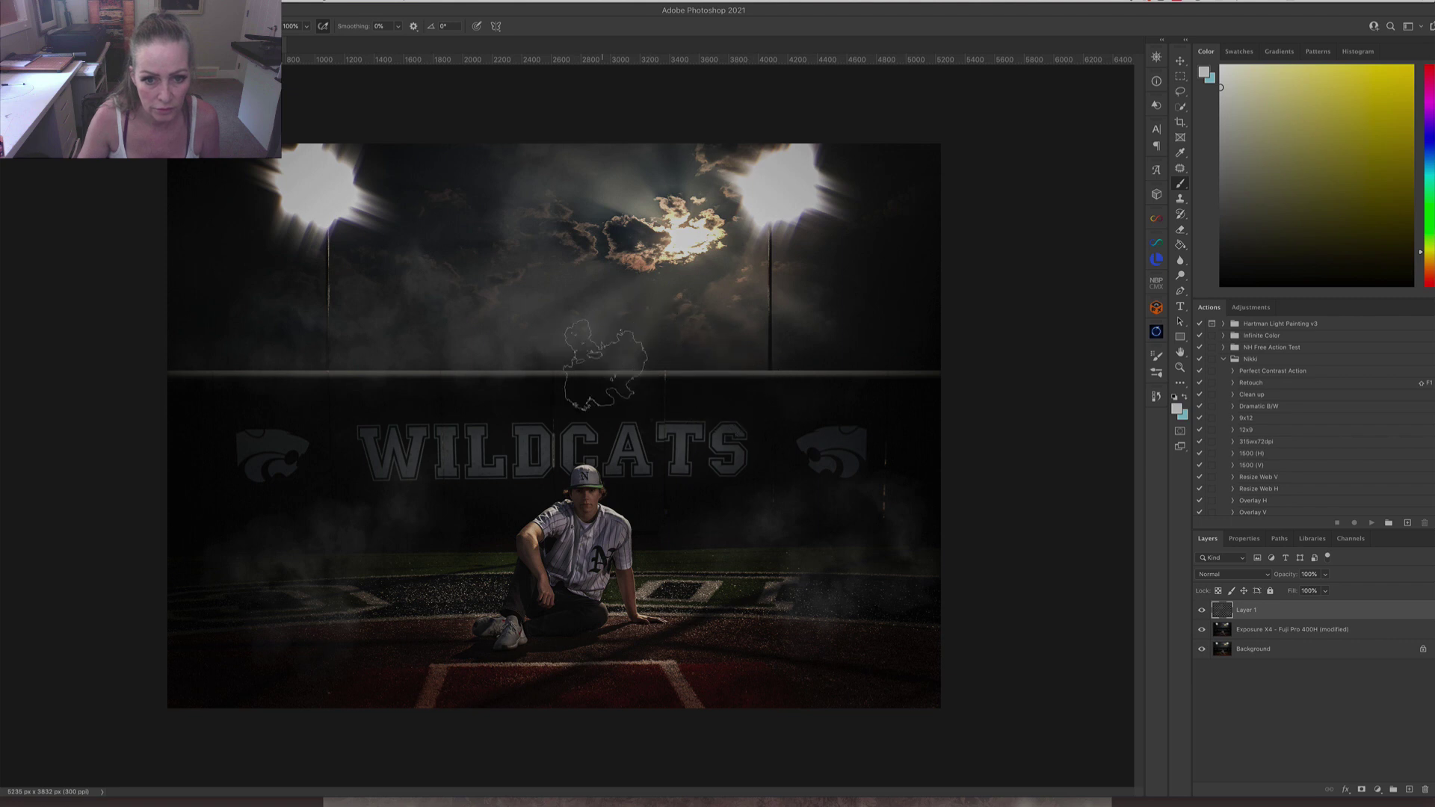
click(566, 311)
click(420, 338)
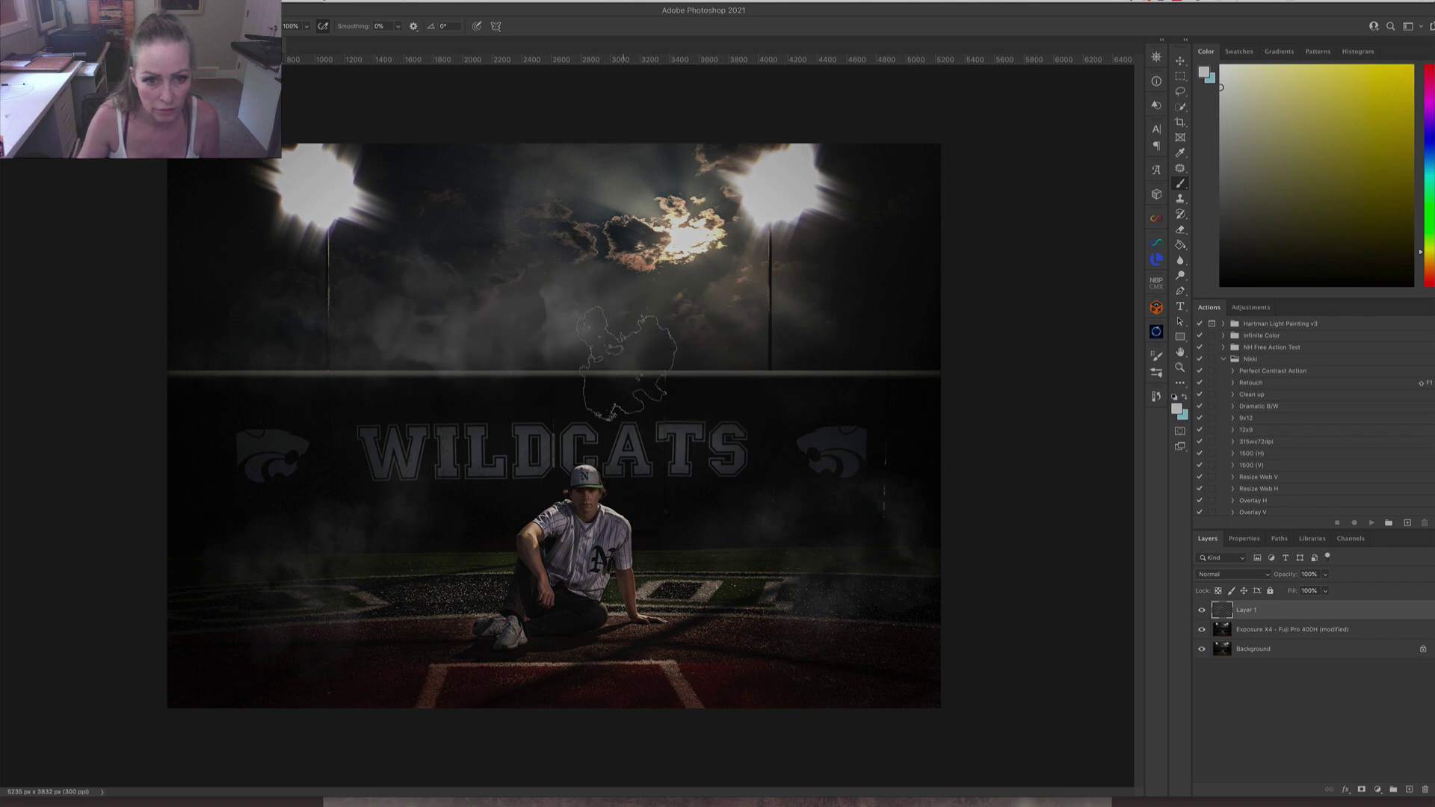
drag(613, 309, 589, 309)
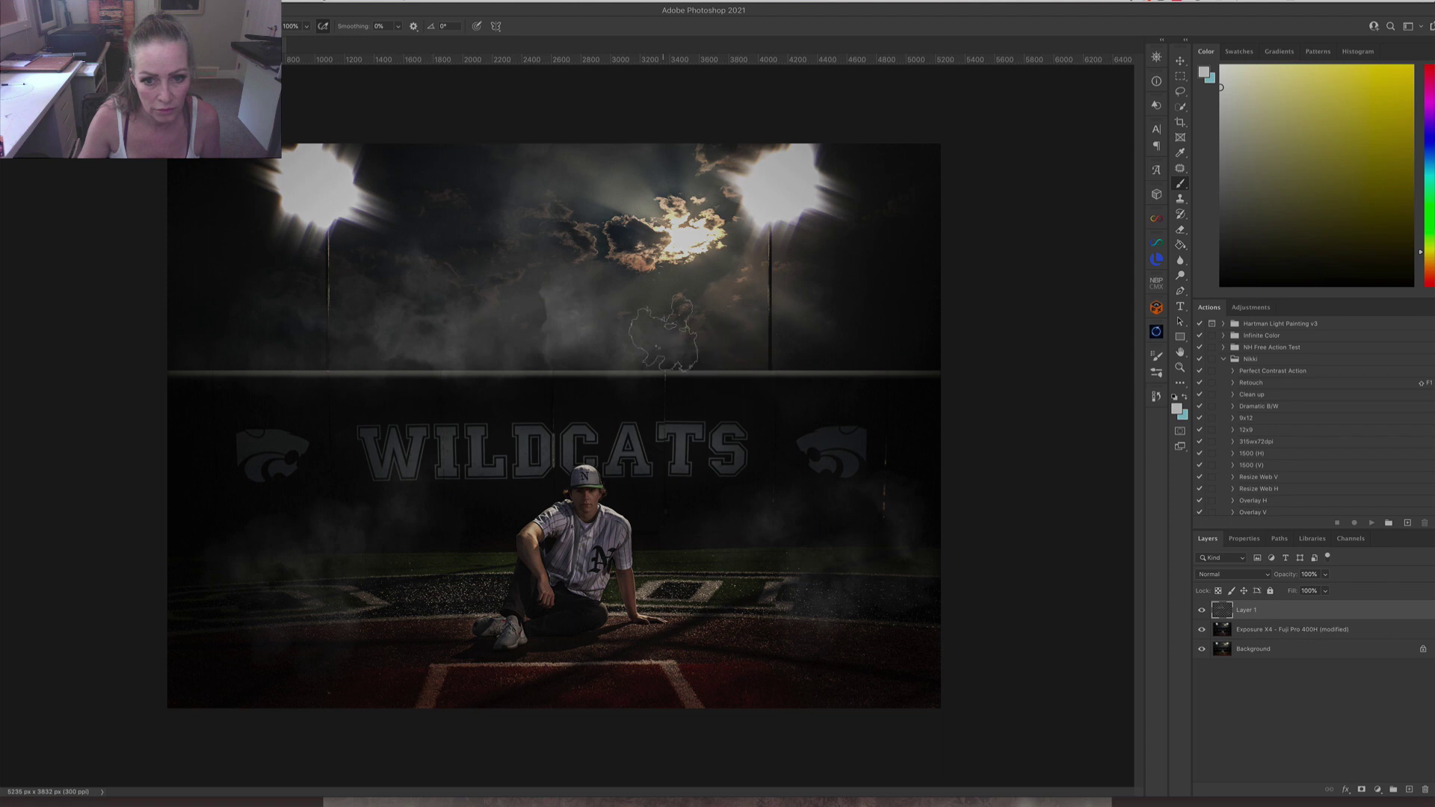
click(542, 310)
click(502, 361)
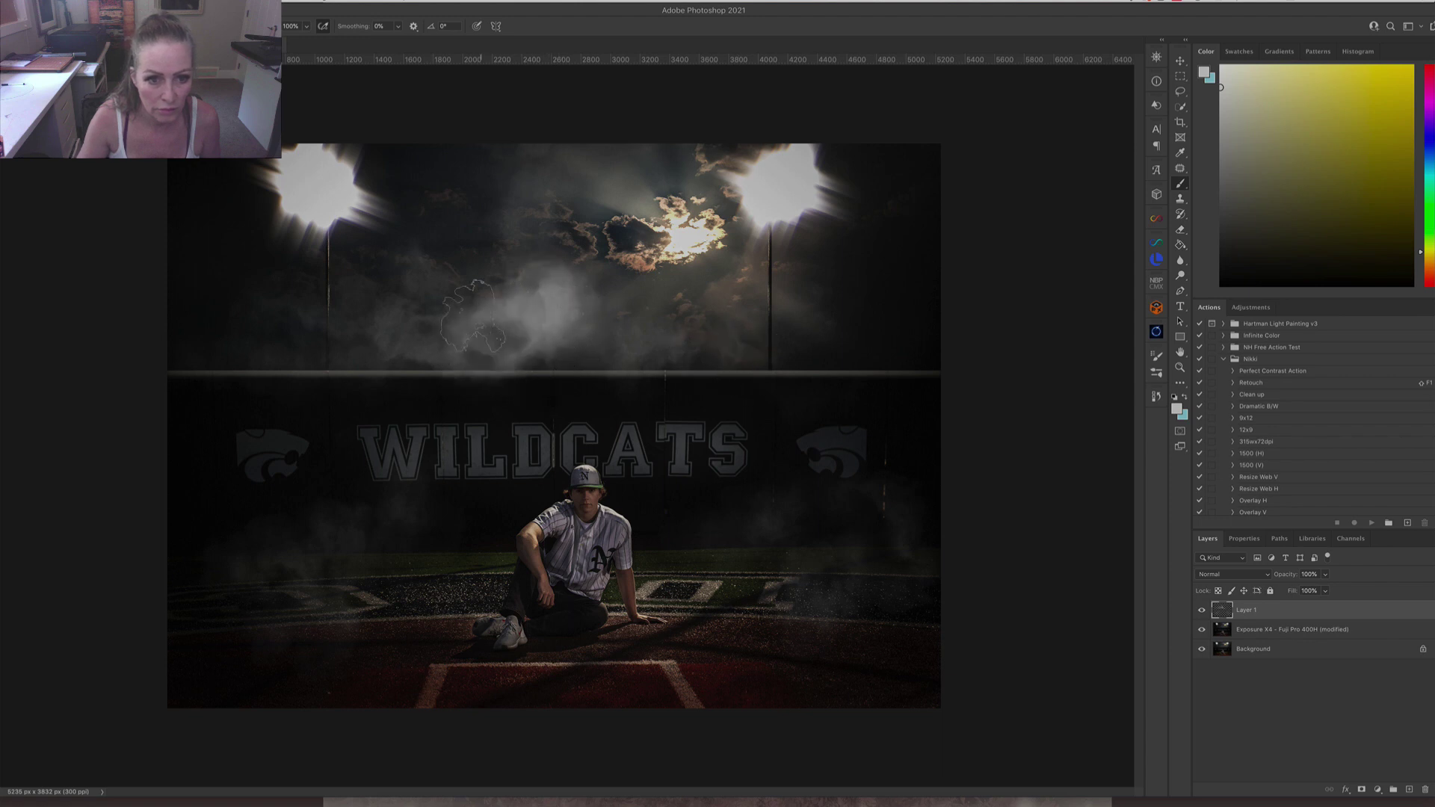
click(508, 361)
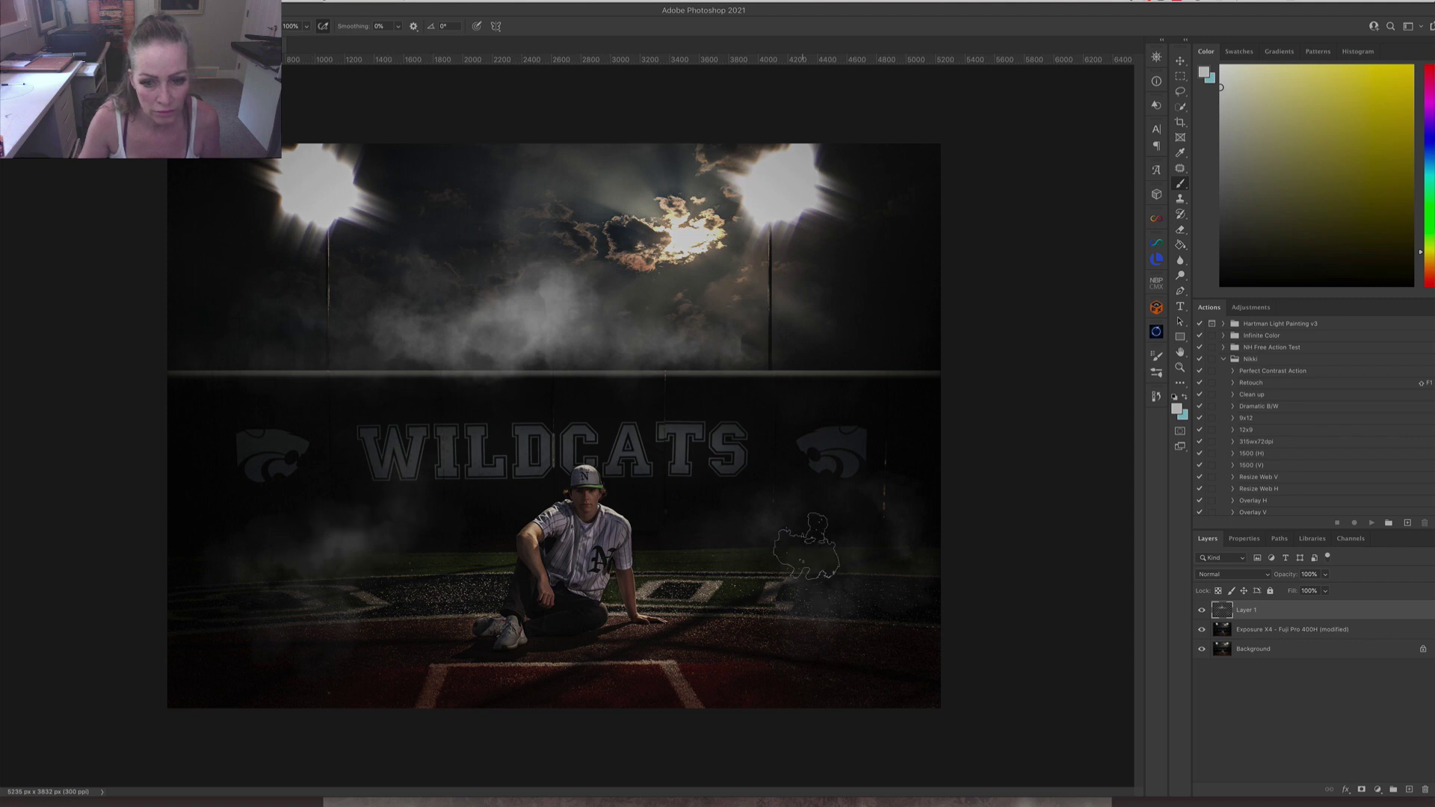
Paint light patches of smoke on both sides of the seated player, over the grass and the infield dirt.
click(771, 527)
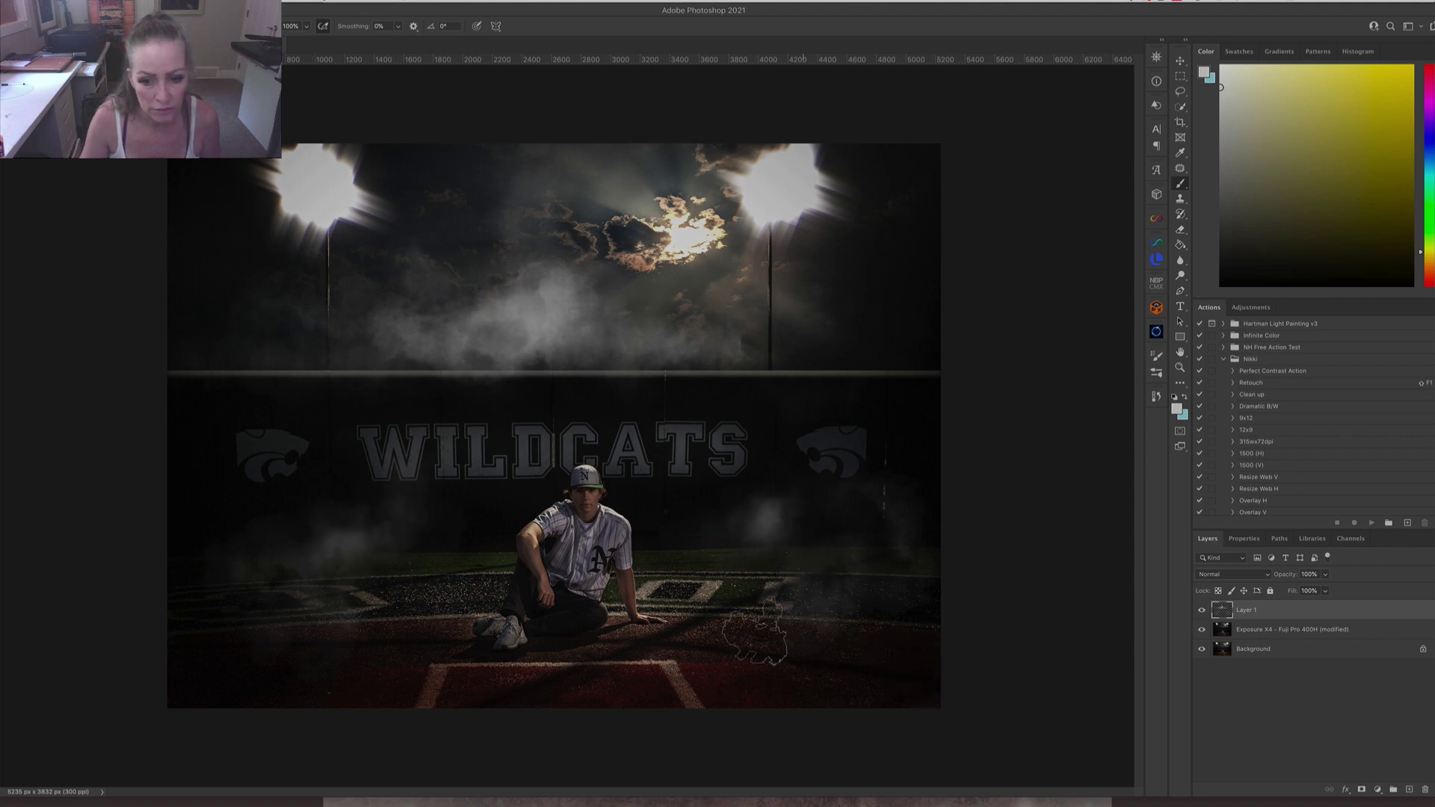
click(790, 609)
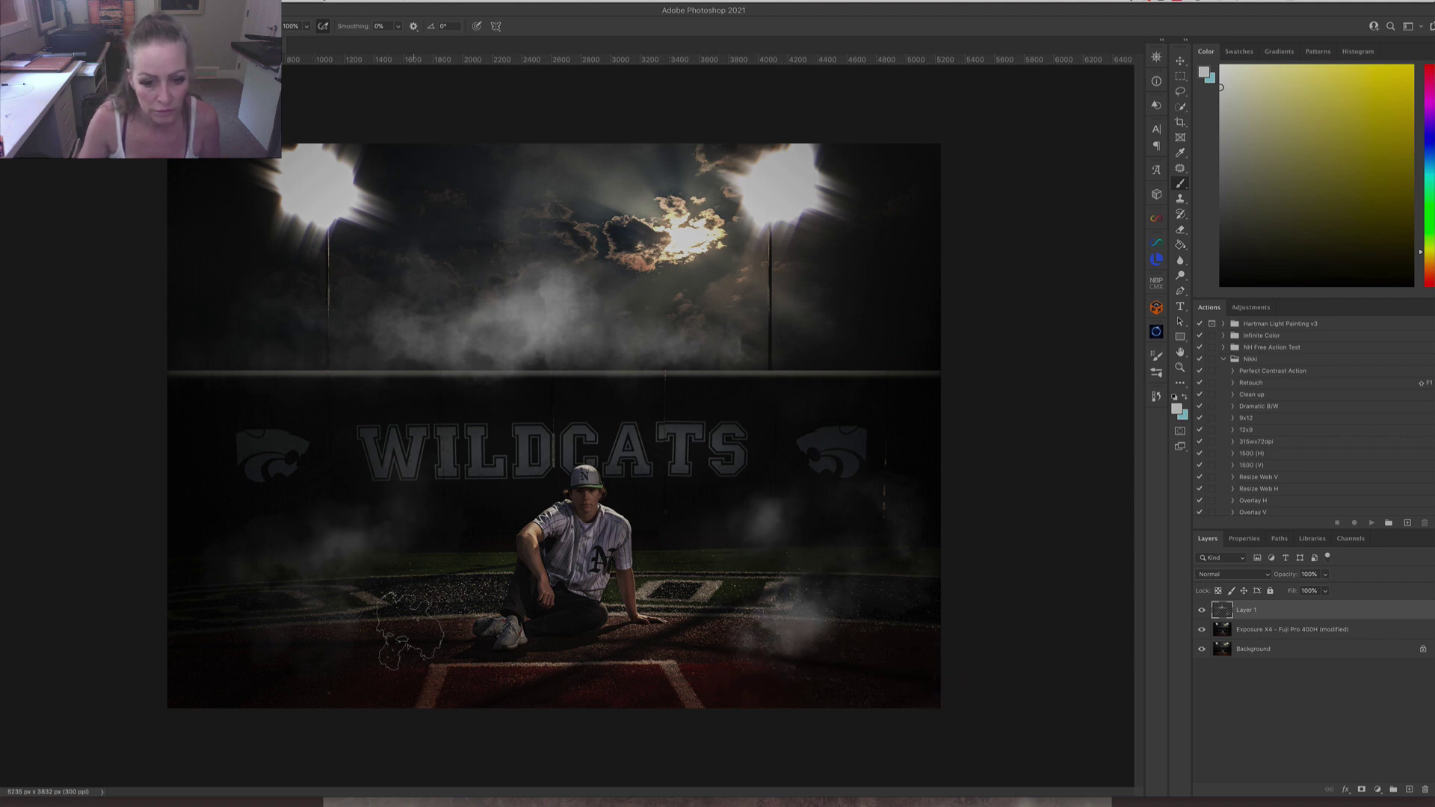
click(355, 652)
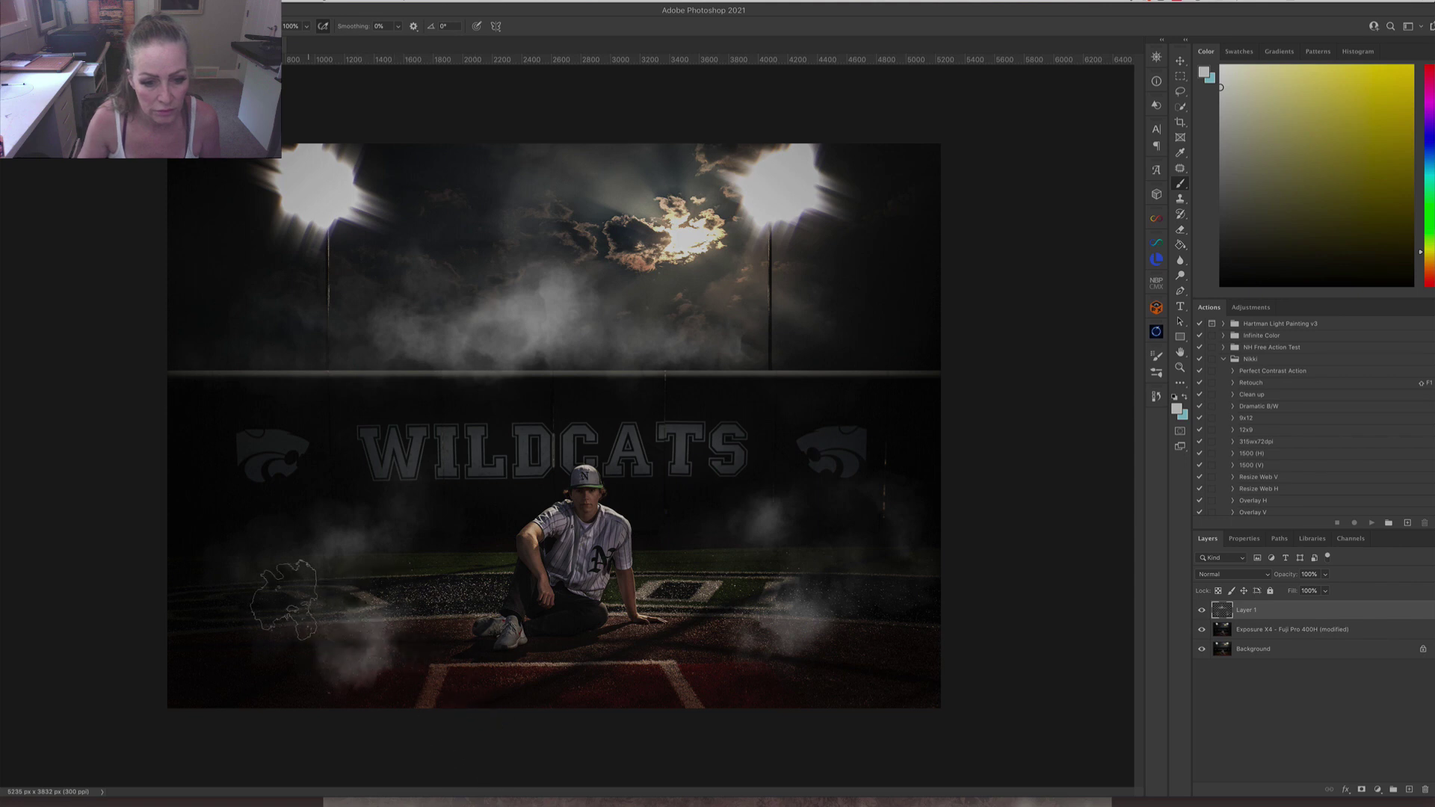
click(285, 607)
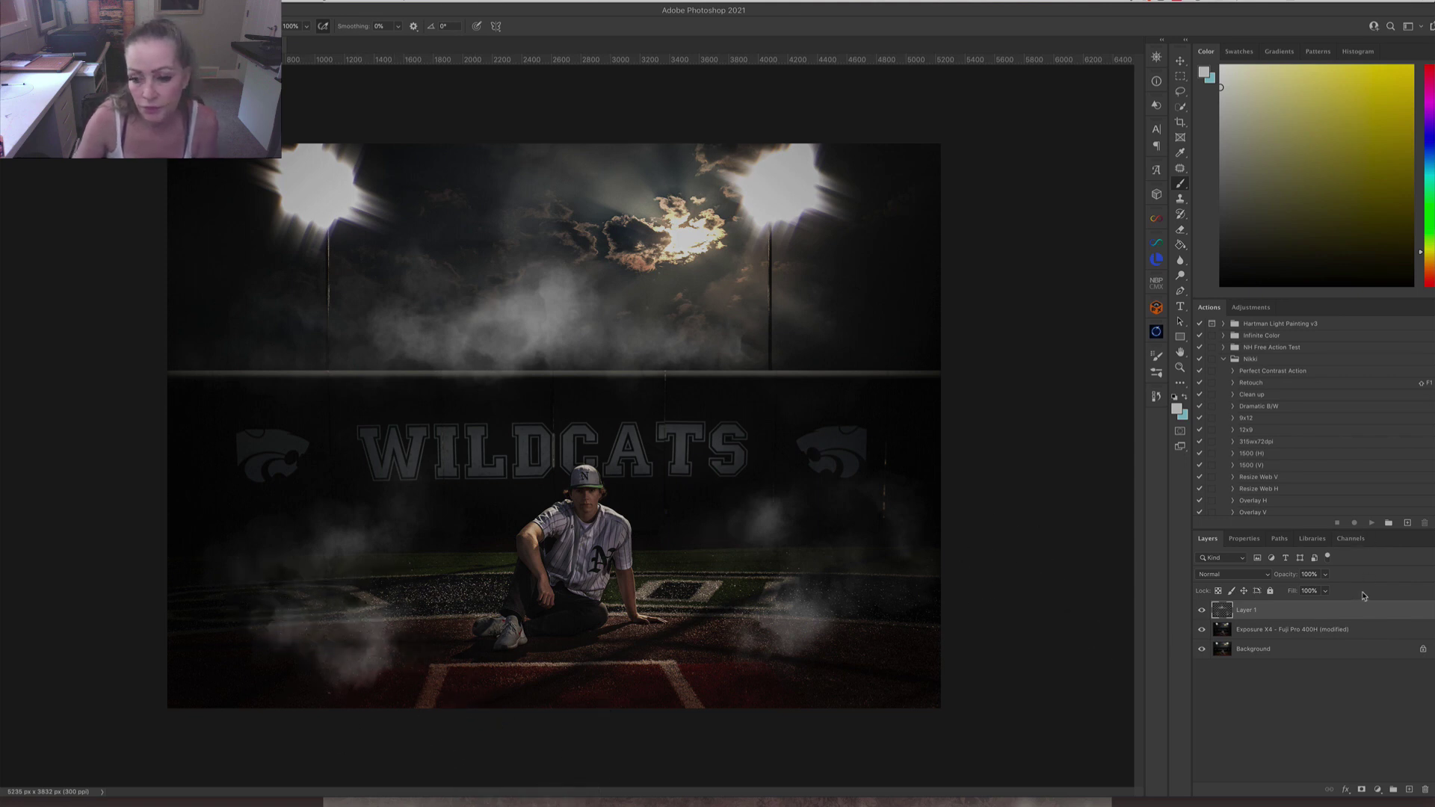
Lower the smoke layer's opacity to 47%.
click(1326, 575)
drag(1328, 591, 1295, 592)
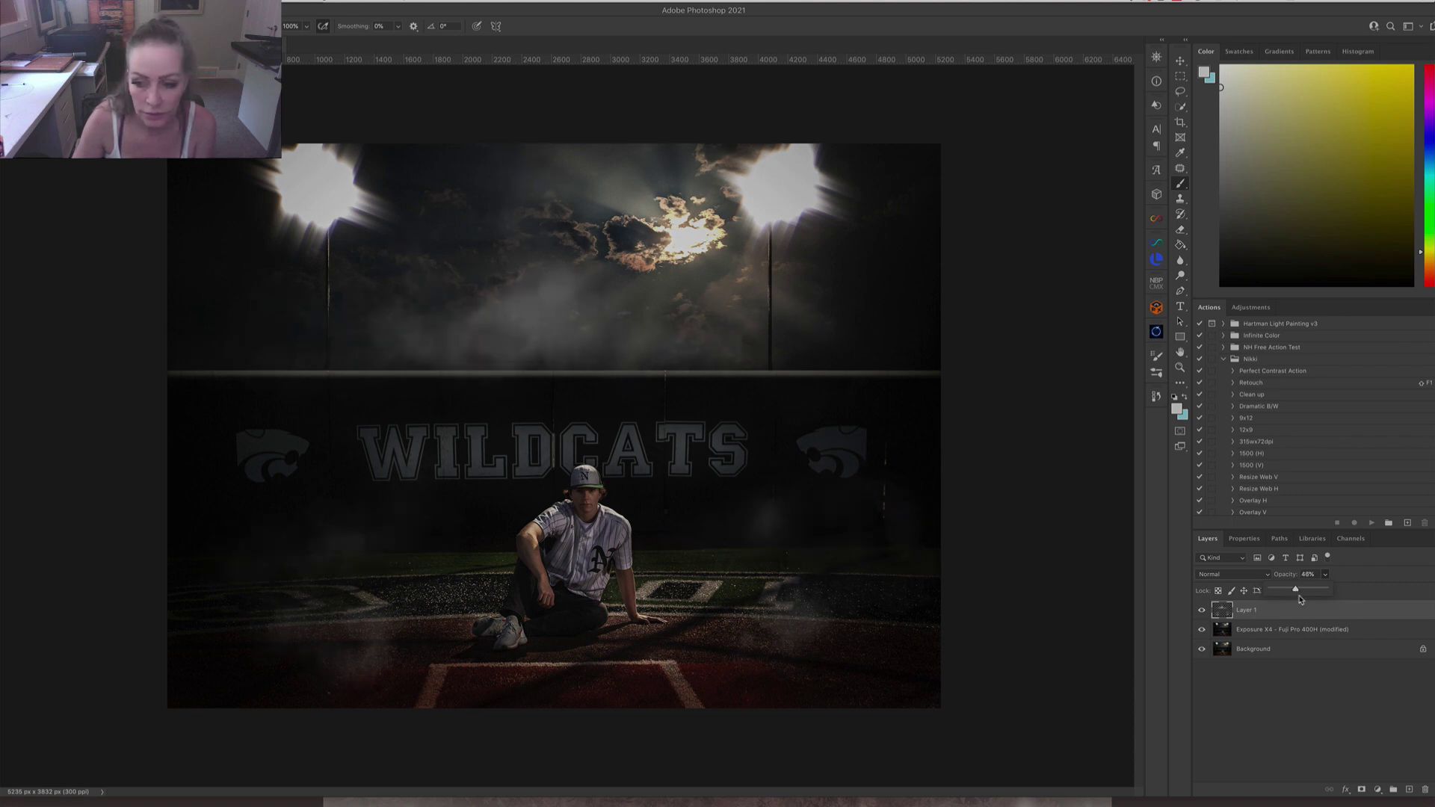
Add a layer mask to the smoke layer and thin the smoke by painting black with the brush flow at 43%.
click(1361, 791)
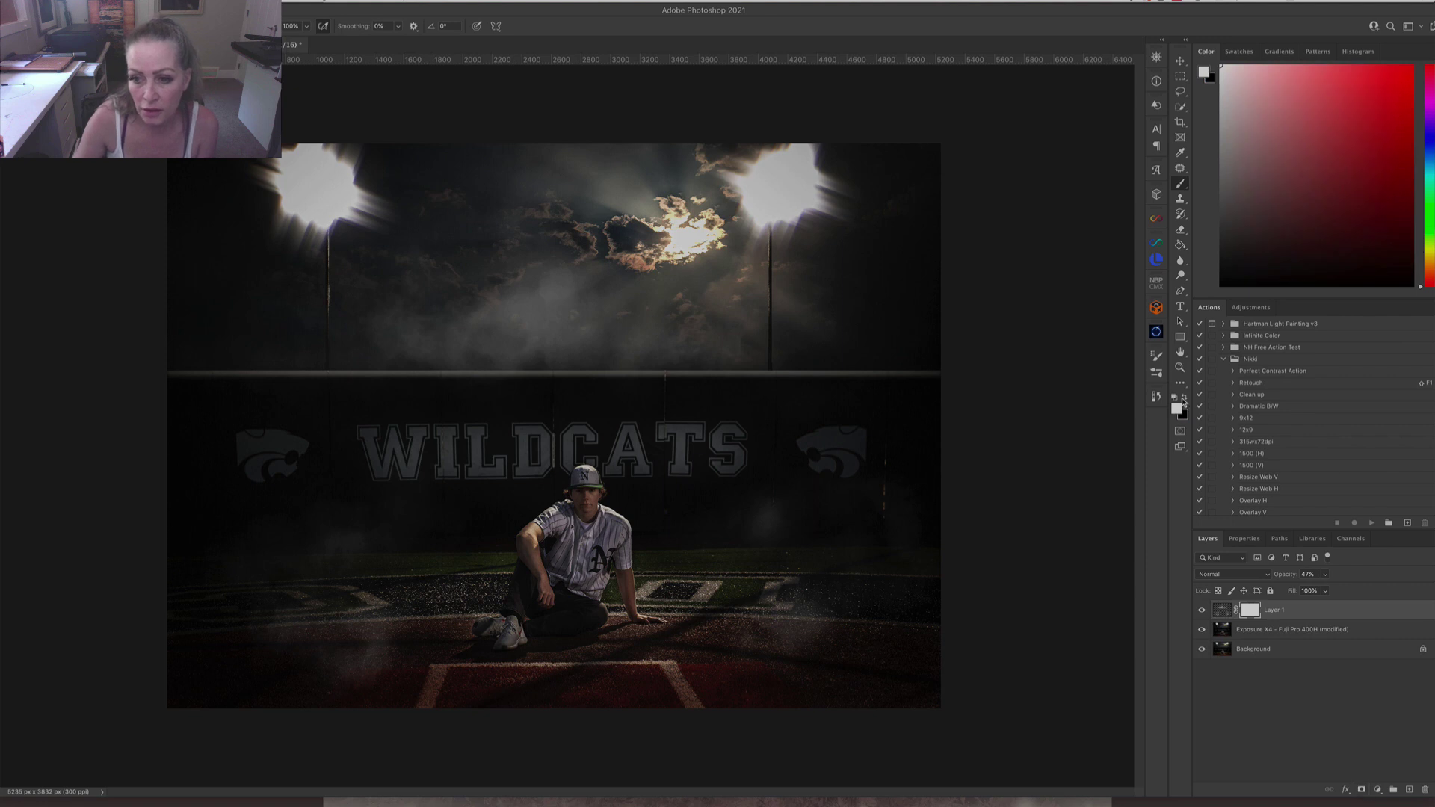
key(x)
key(Return)
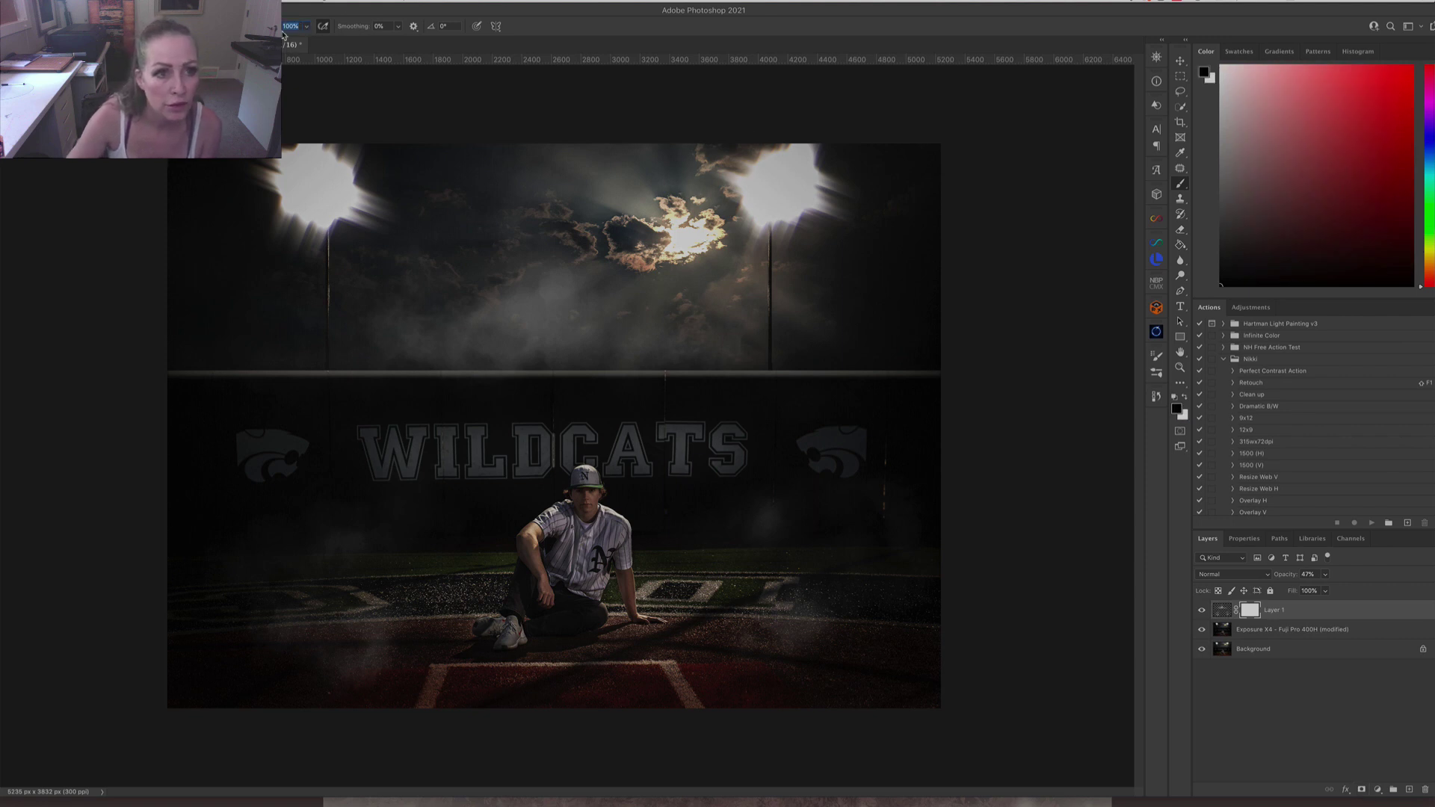
click(306, 26)
drag(282, 45, 283, 45)
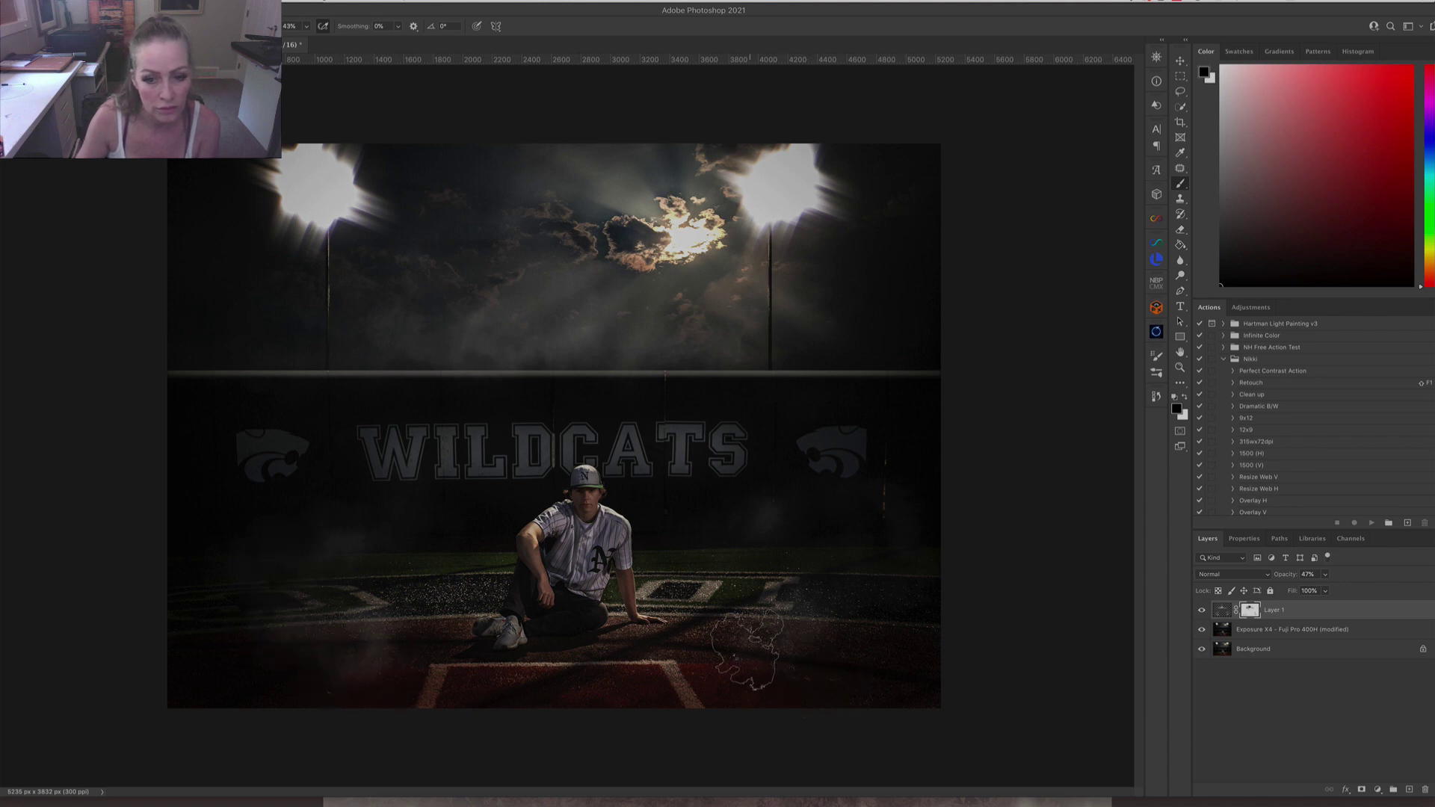
Compare the photo with and without the smoke layer, and flatten the image.
click(1202, 613)
click(1202, 610)
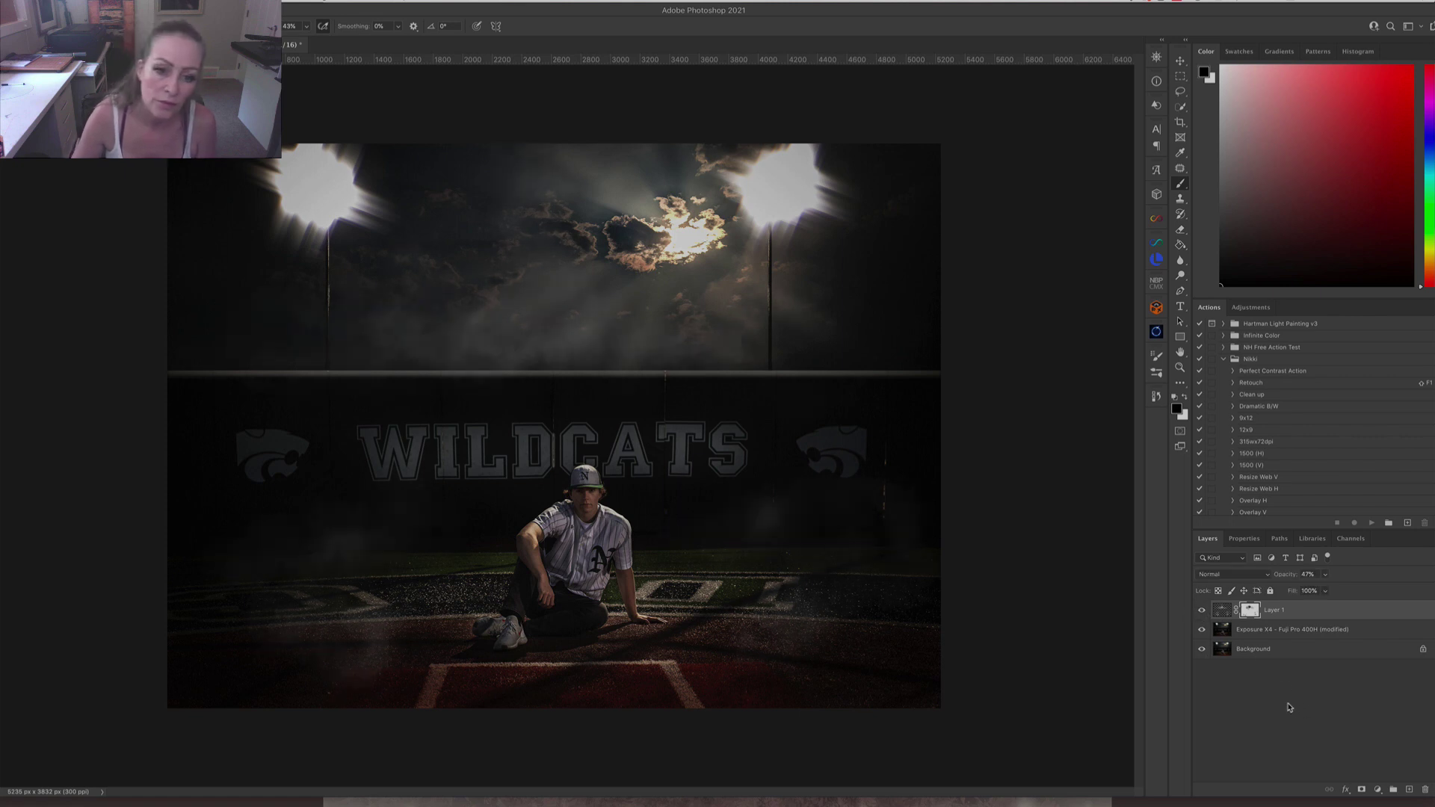
click(142, 4)
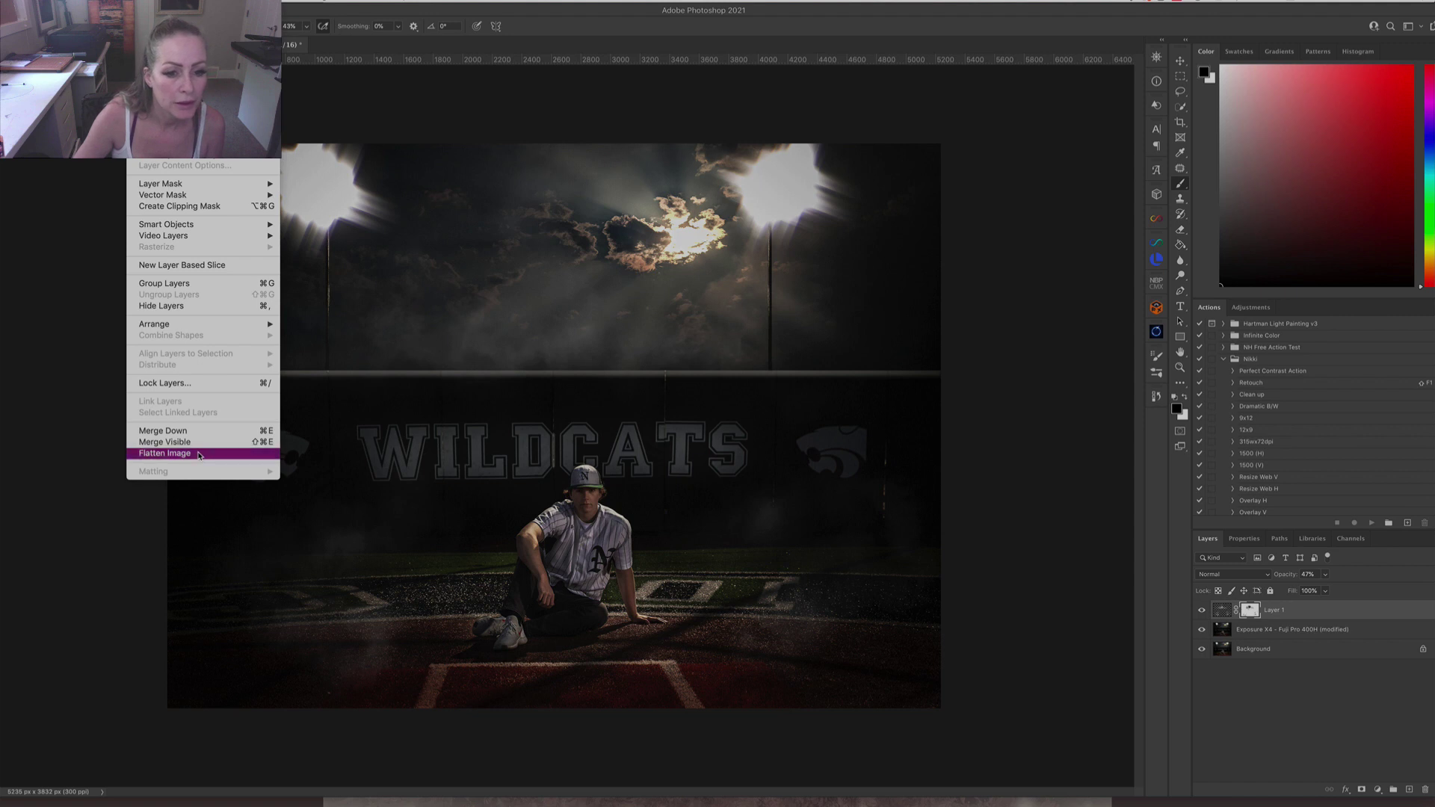
click(187, 458)
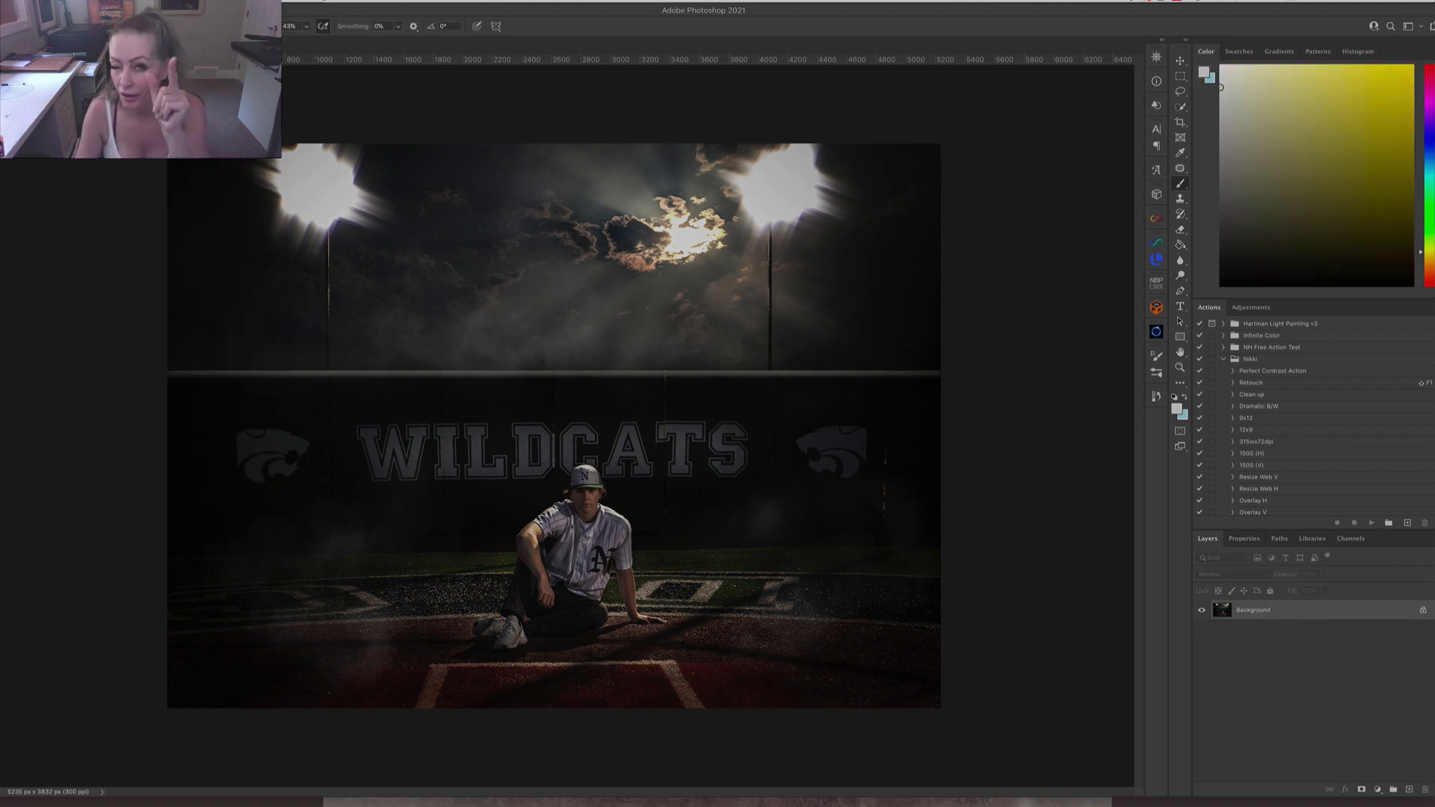
Add a Selective Color adjustment layer and set its Blacks to Cyan +2, Yellow -3 and Black -1.
click(1378, 790)
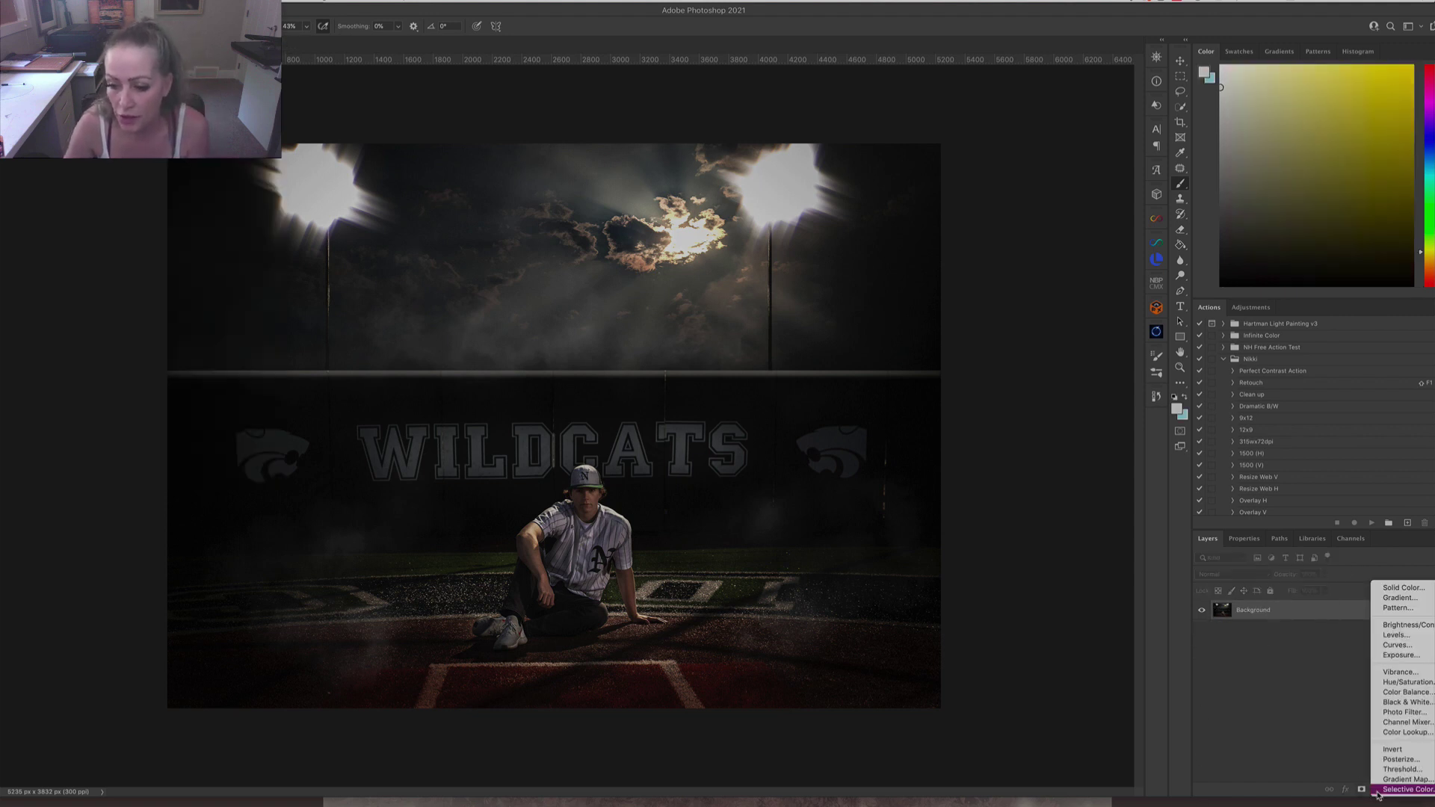
click(1379, 793)
click(1257, 591)
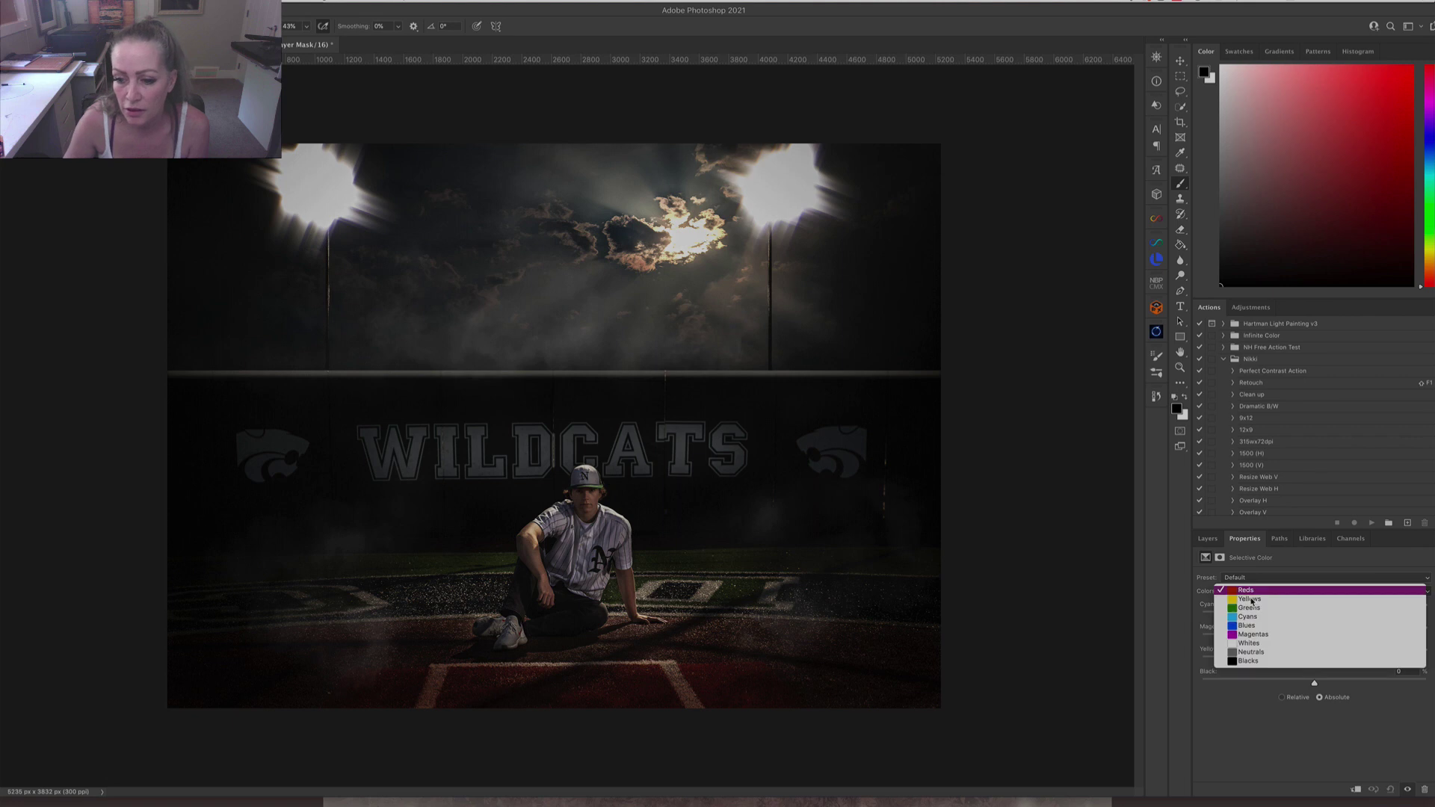
click(1253, 663)
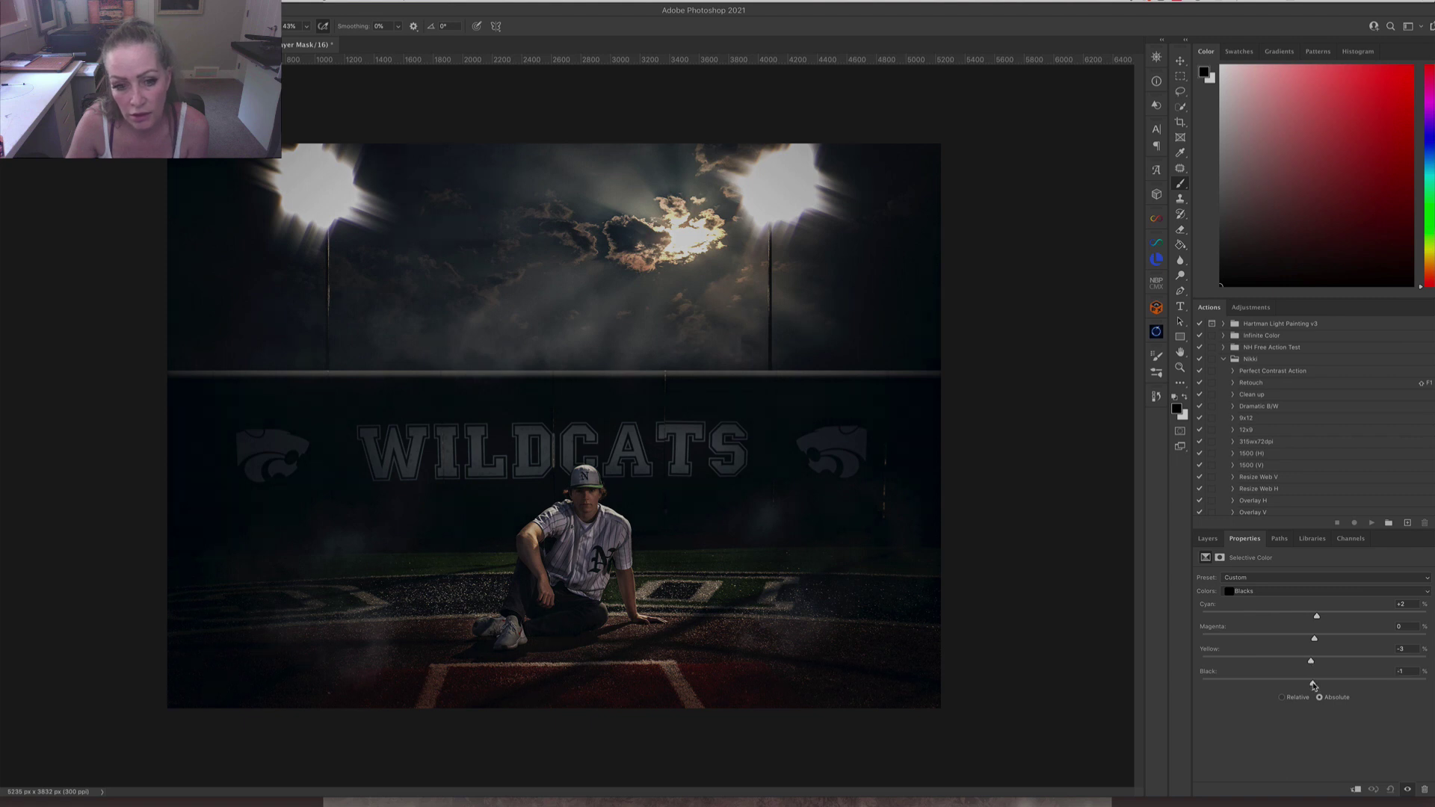
In the Selective Color adjustment, set the Neutrals to Cyan -2 and Yellow +2, and the Whites to Yellow +3 with Black at 0.
click(1278, 595)
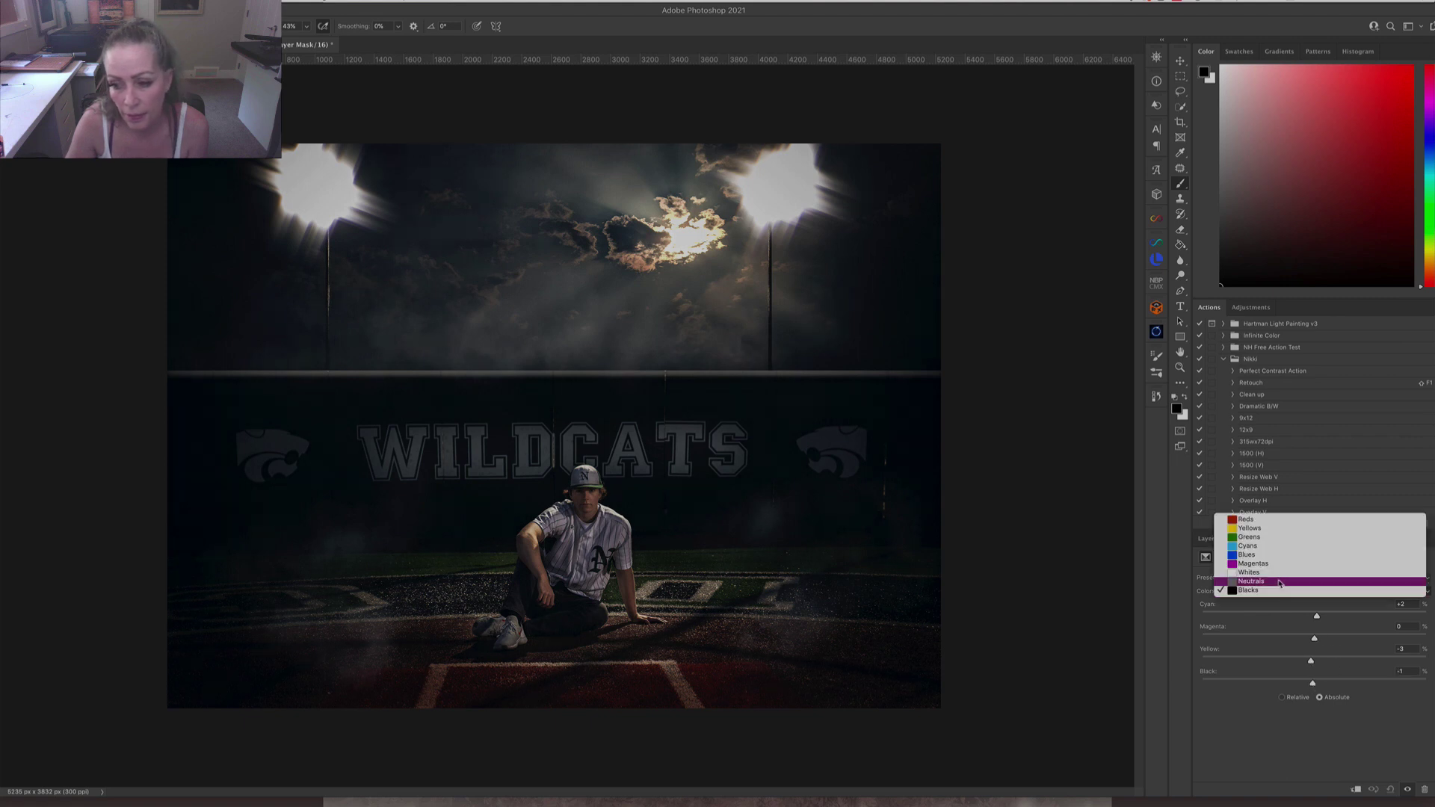
click(1275, 585)
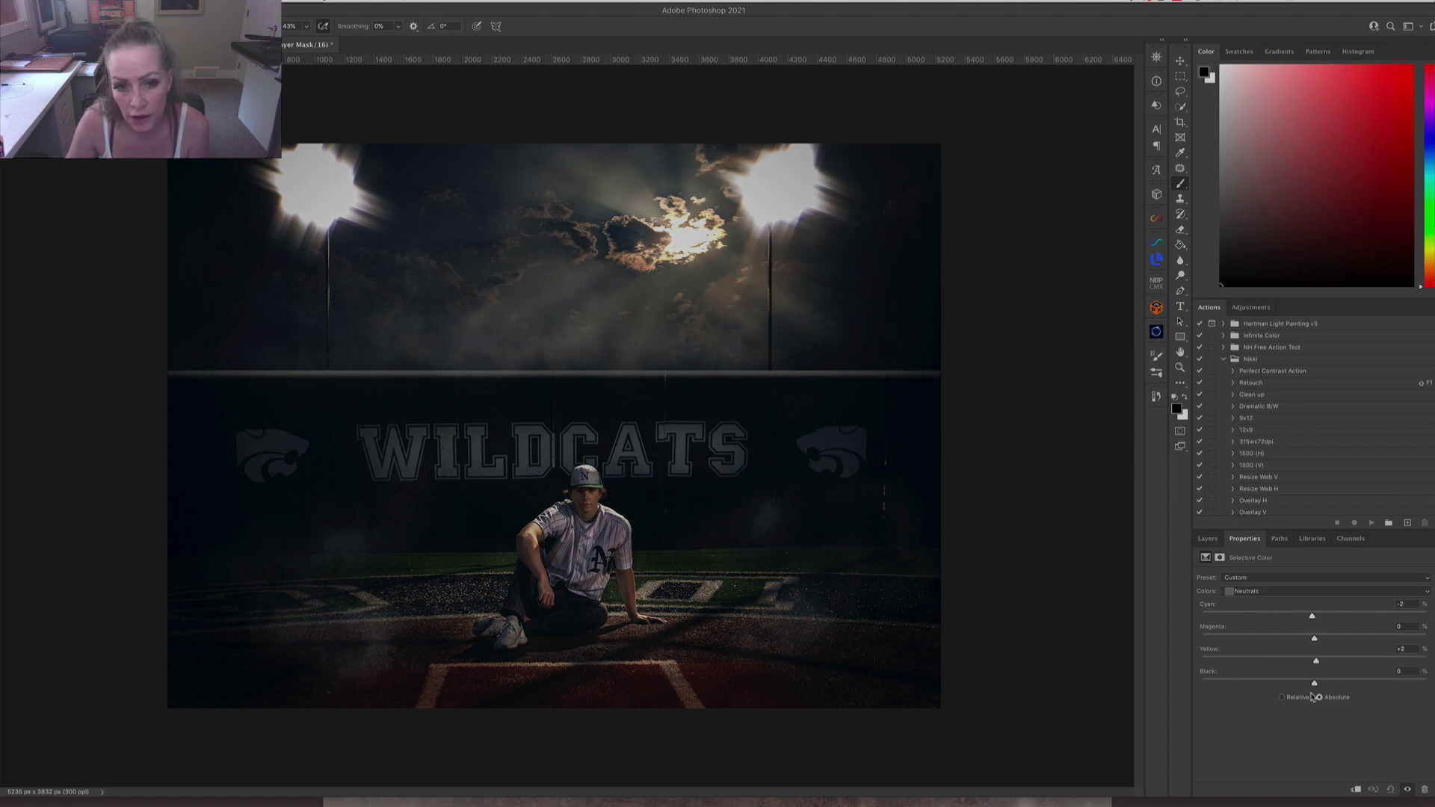
click(1275, 596)
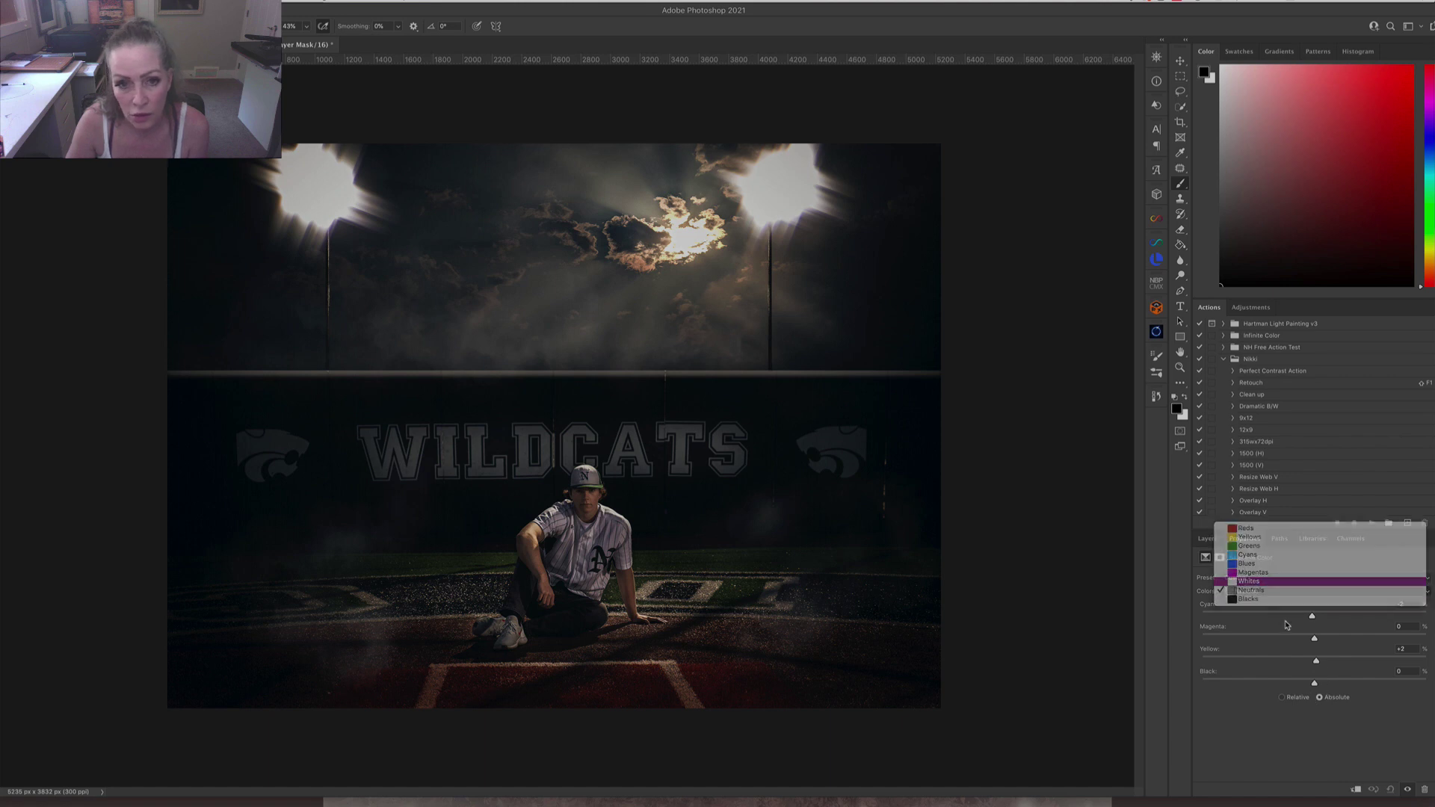
click(1283, 603)
drag(1315, 661, 1340, 685)
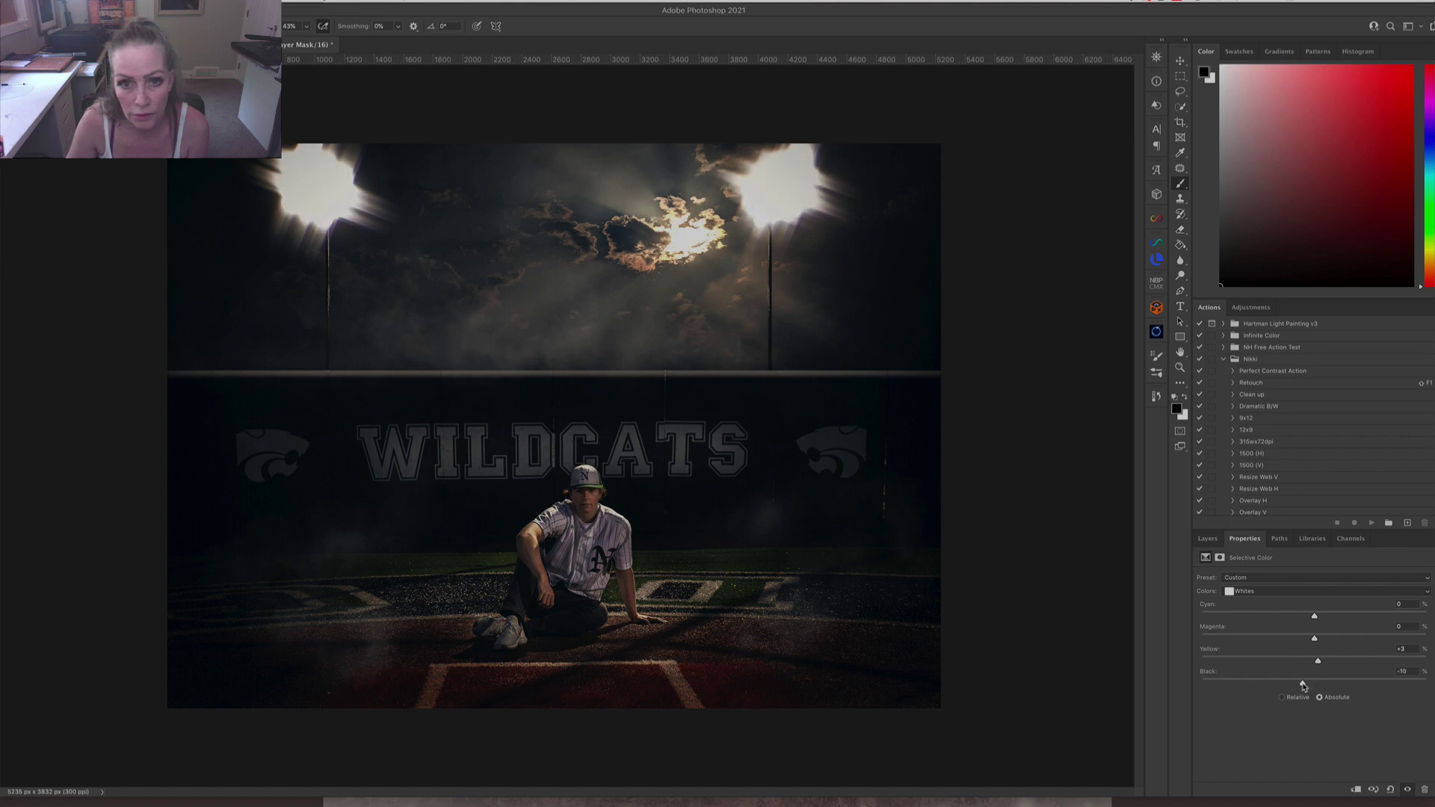
drag(1310, 684, 1315, 685)
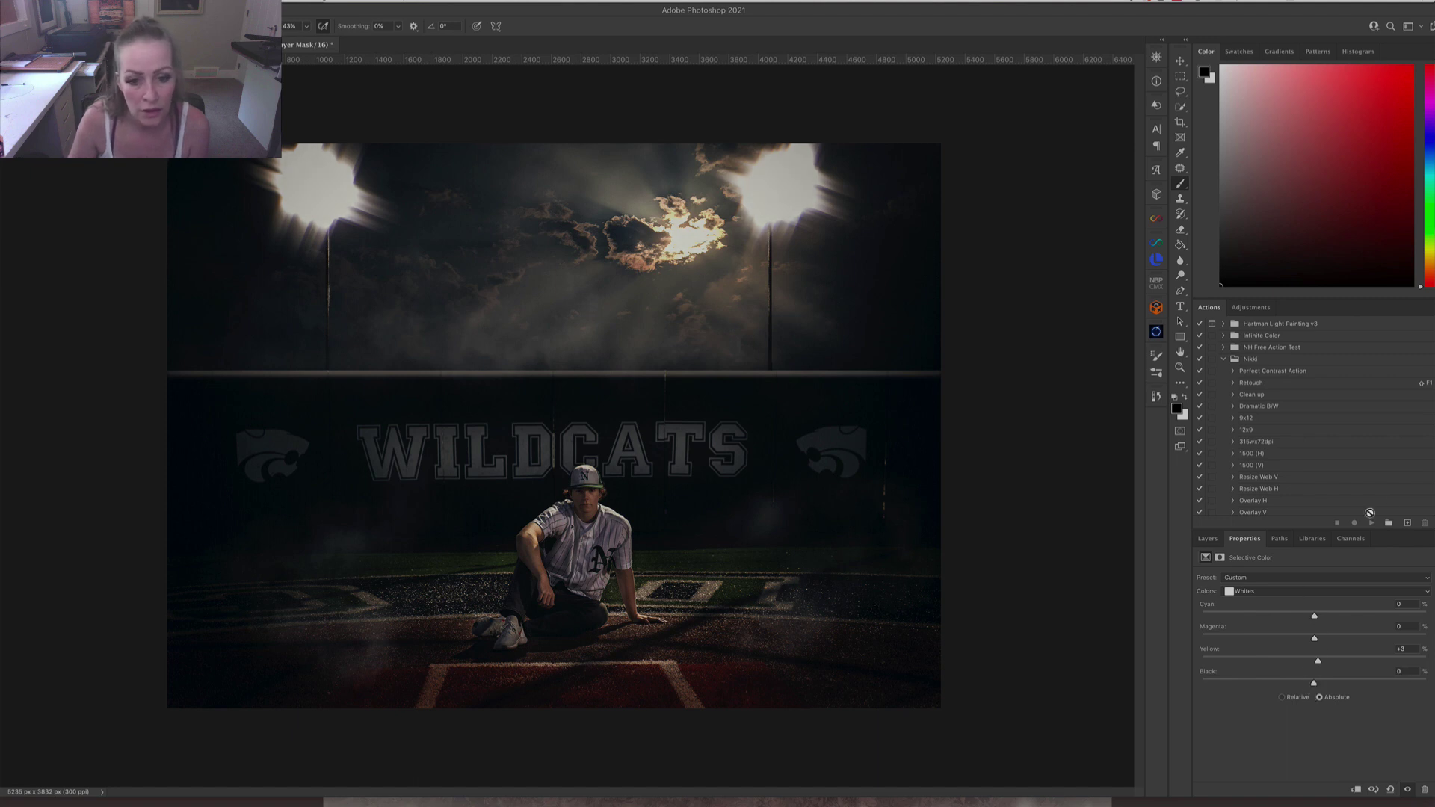
Switch the Selective Color adjustment to the Blues range.
click(1266, 594)
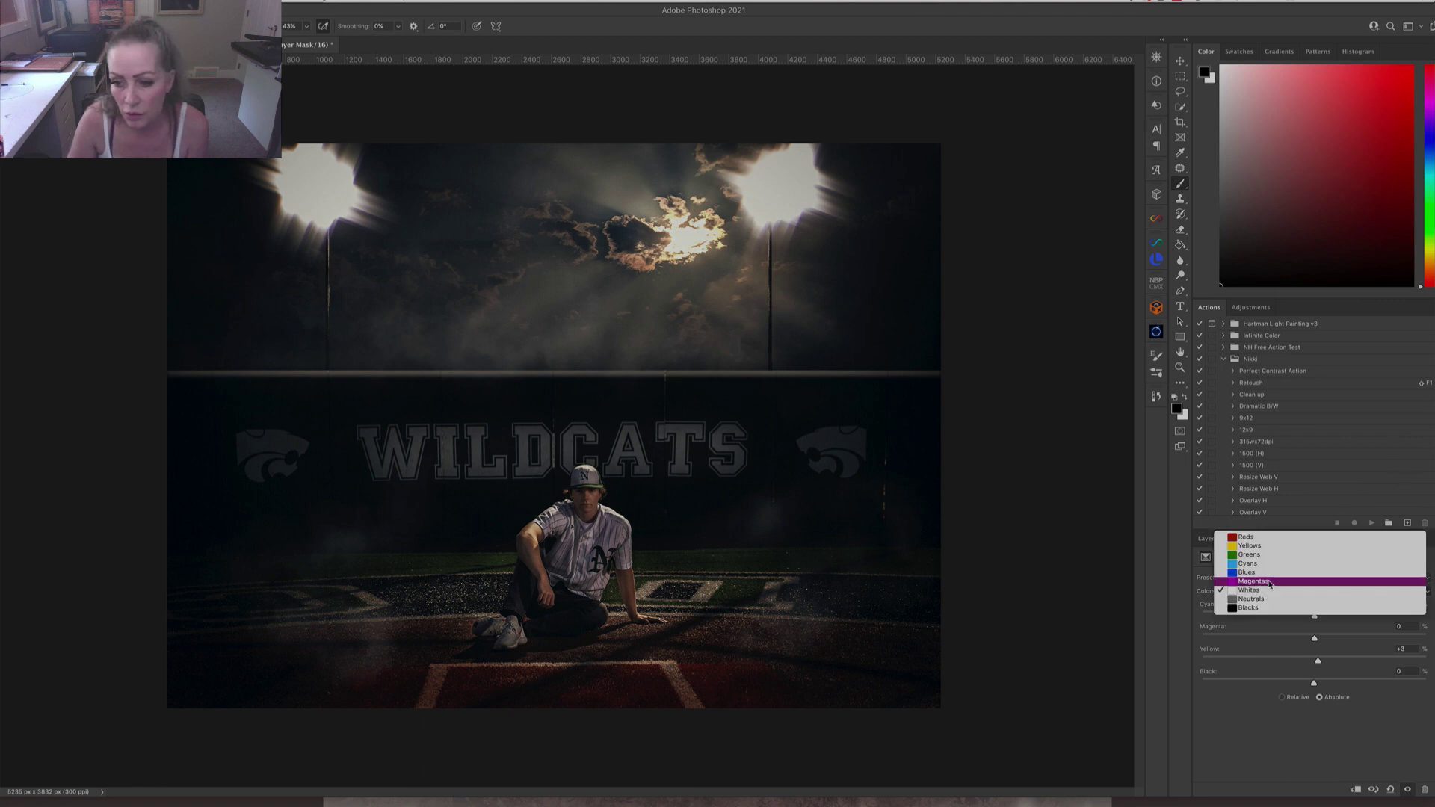
click(1270, 593)
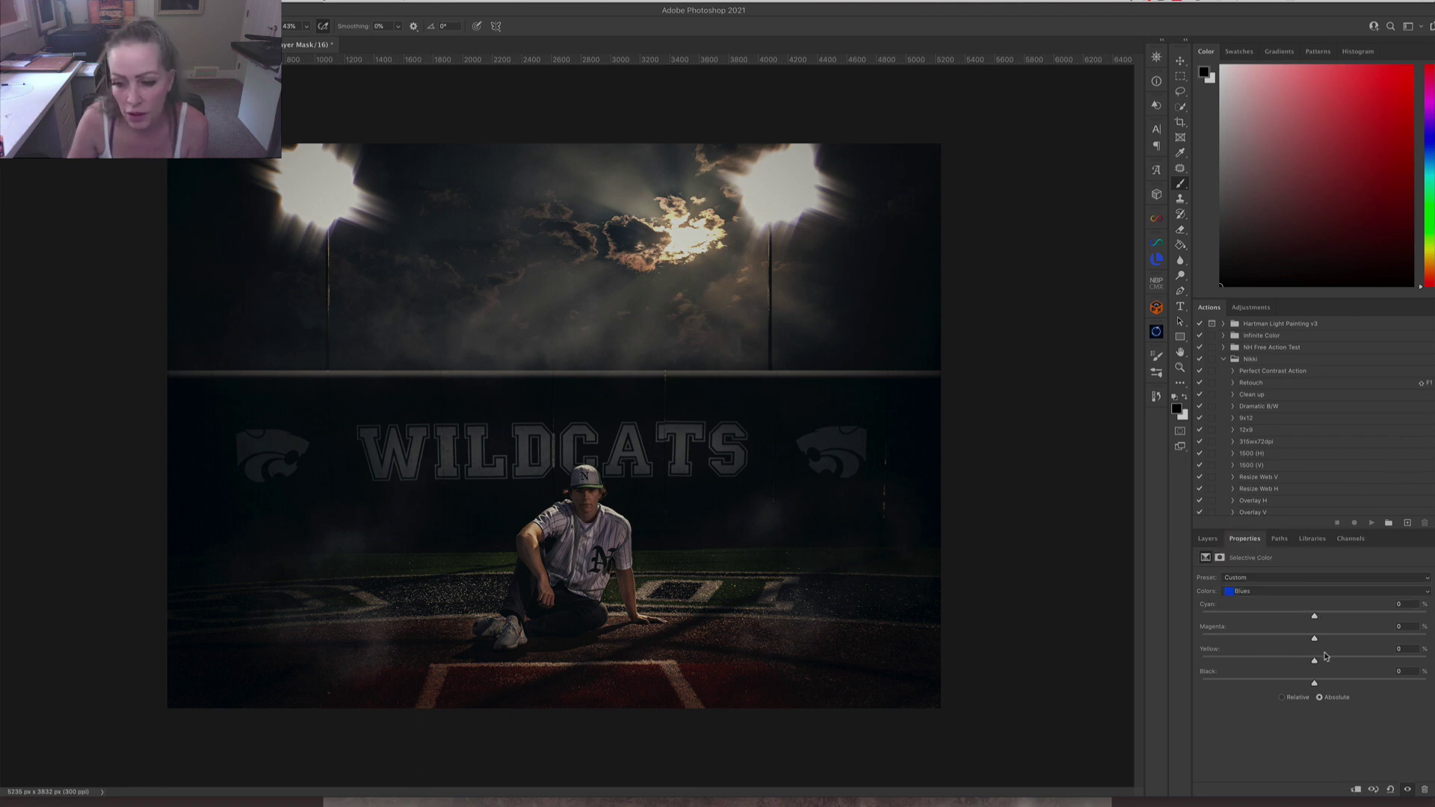
In the Selective Color adjustment, set Blues to Cyan +9 and Black about +9, and set Cyans to Black +12.
drag(1316, 619, 1327, 621)
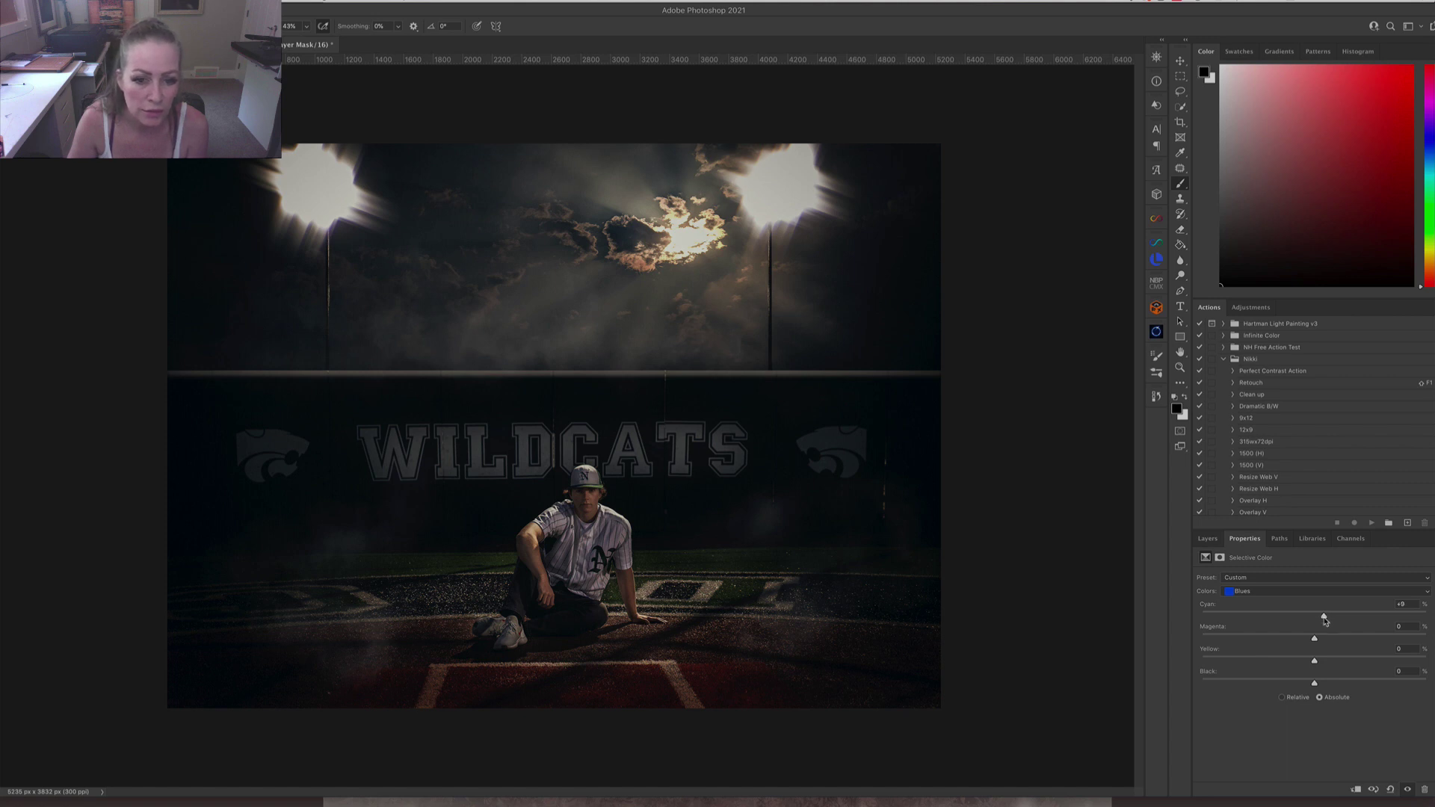
drag(1315, 683, 1332, 686)
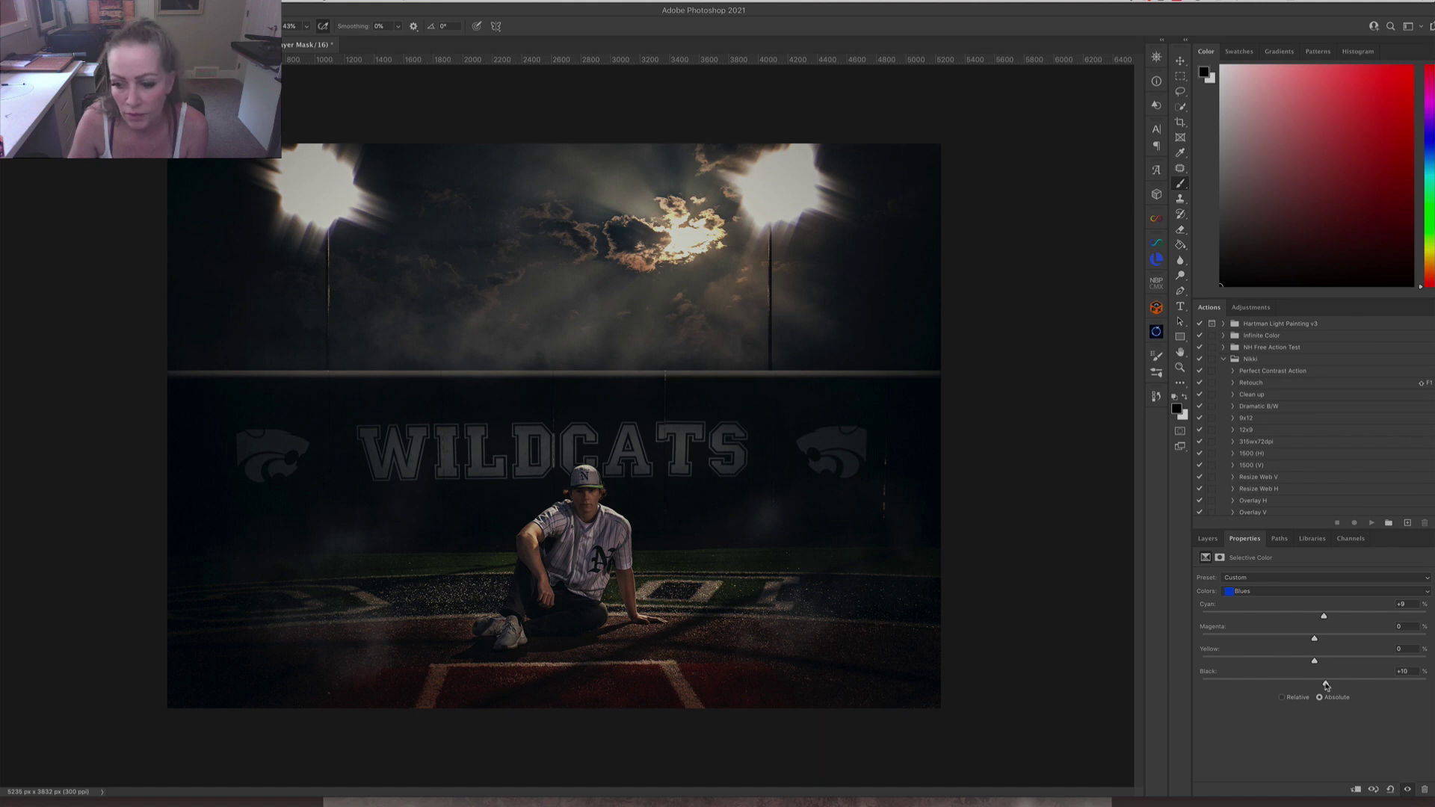
click(1281, 592)
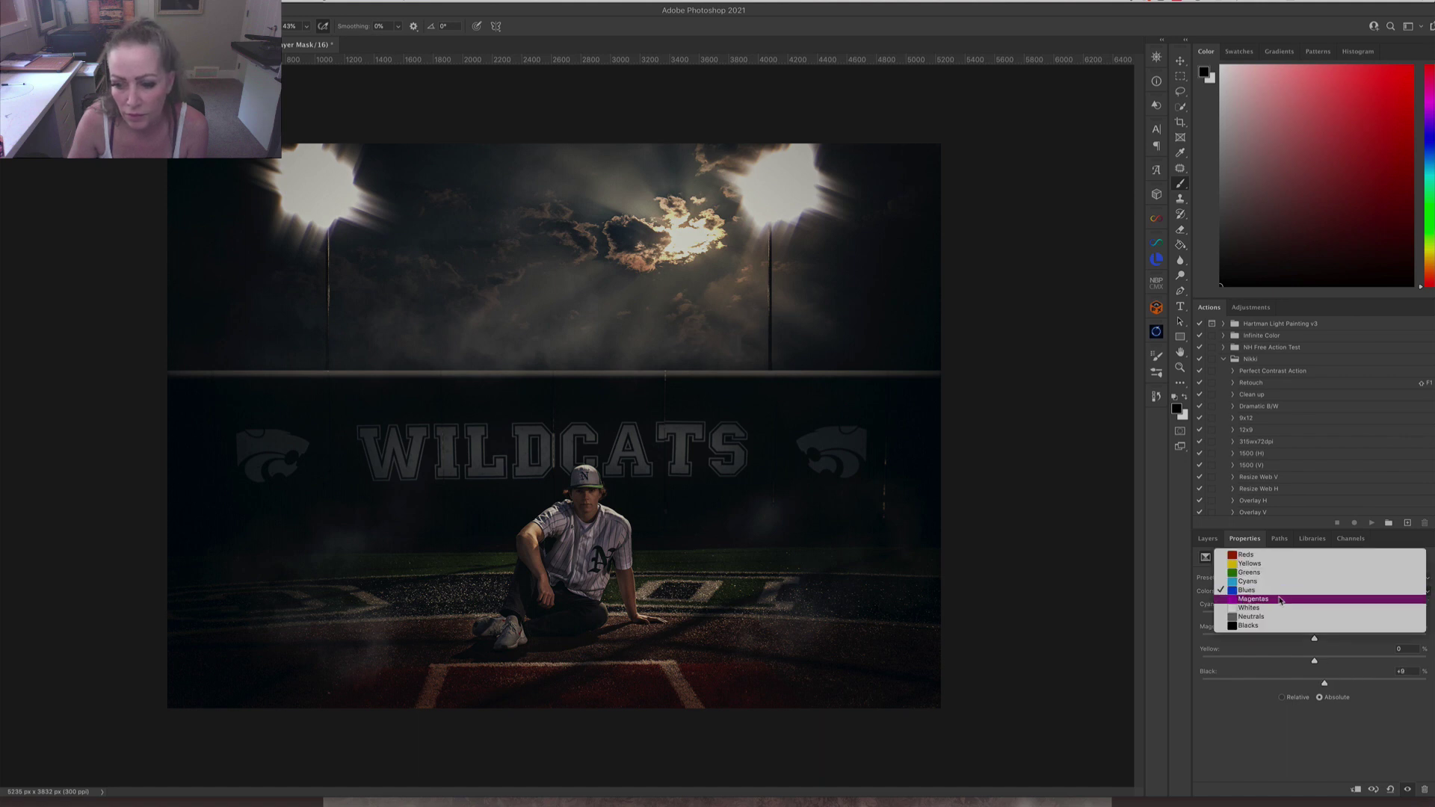
click(1319, 686)
mouse_move(1319, 686)
mouse_down()
mouse_move(1345, 686)
mouse_move(1327, 686)
mouse_up()
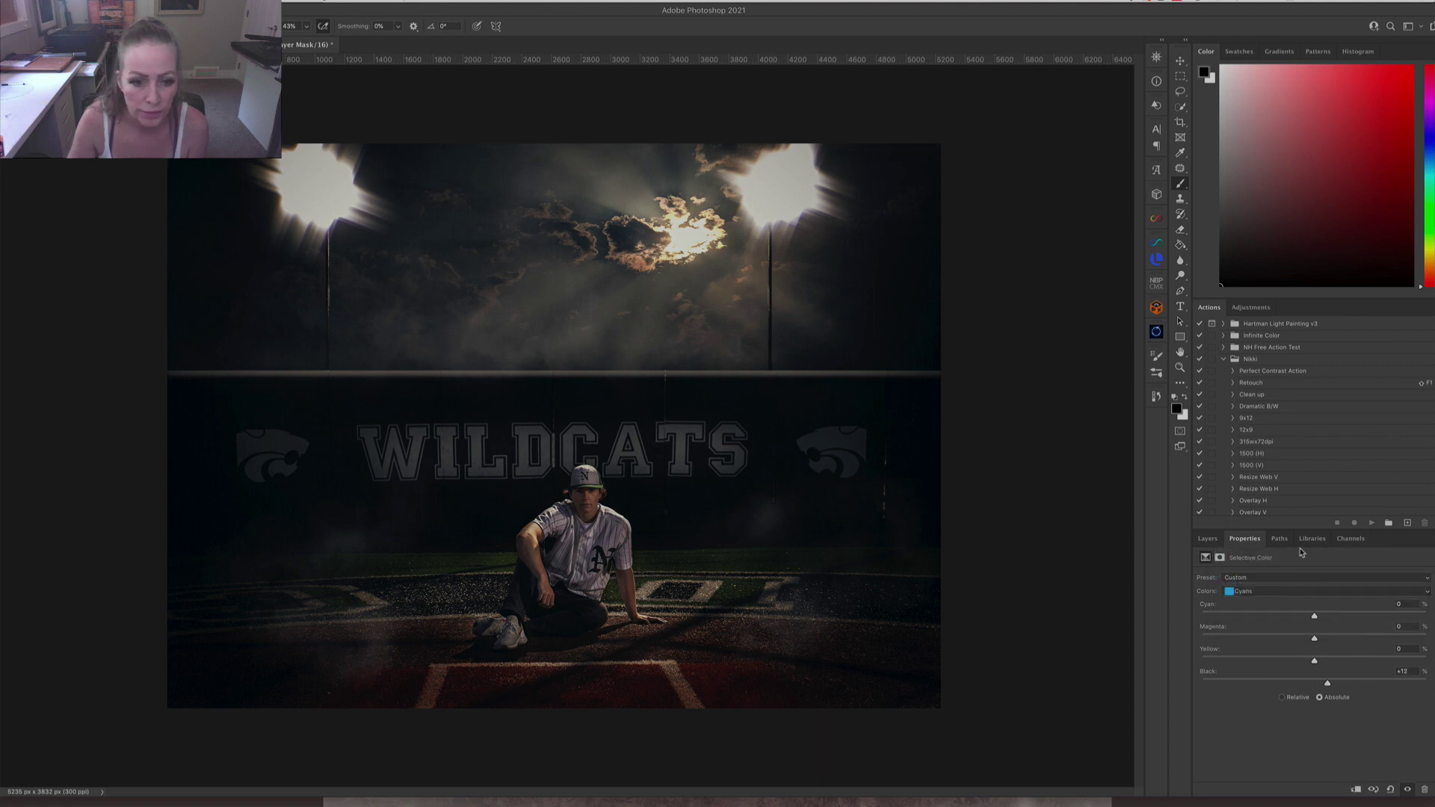
Reduce the Selective Color layer's opacity to 51%, compare the image with and without it, and flatten the image.
click(1208, 538)
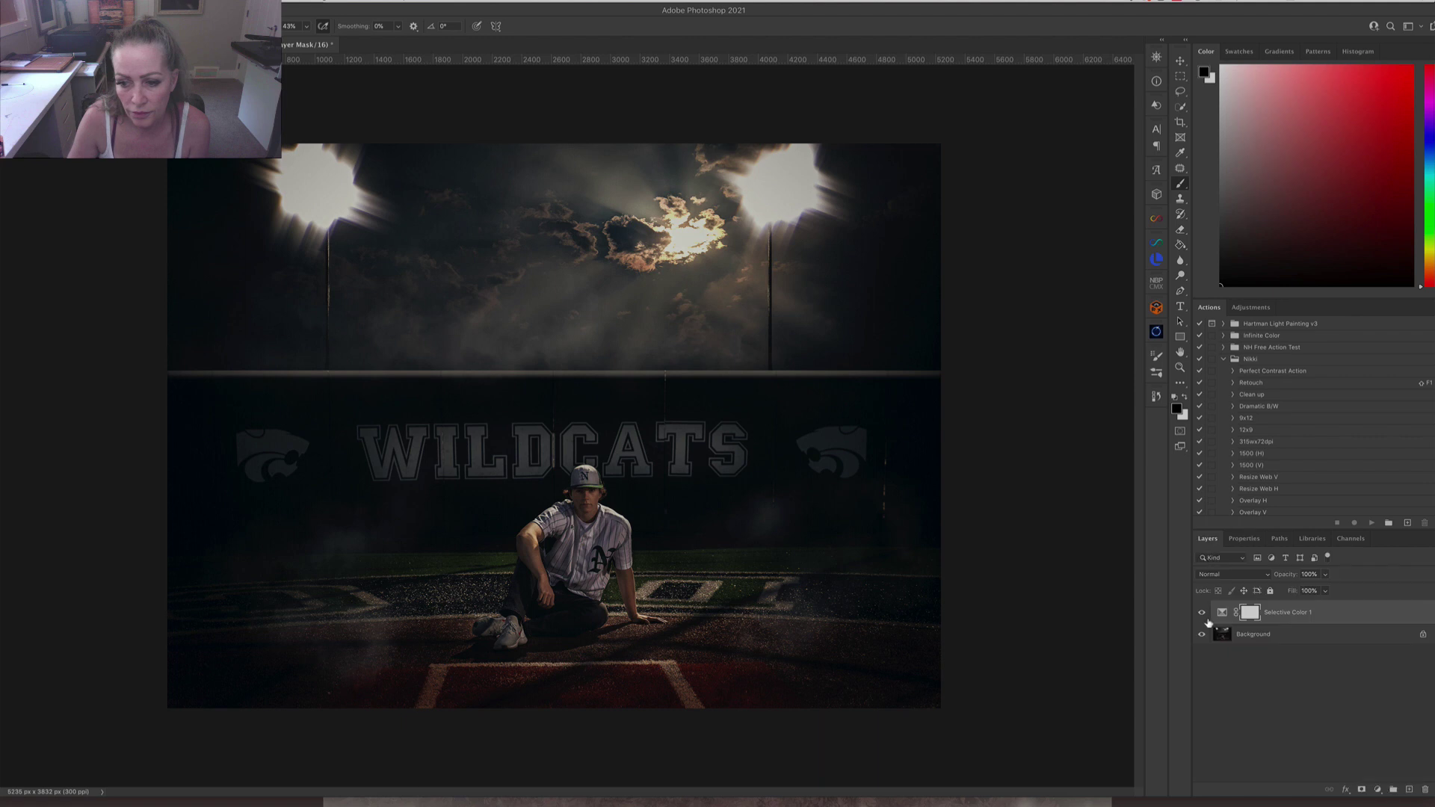
click(1203, 613)
click(1203, 613)
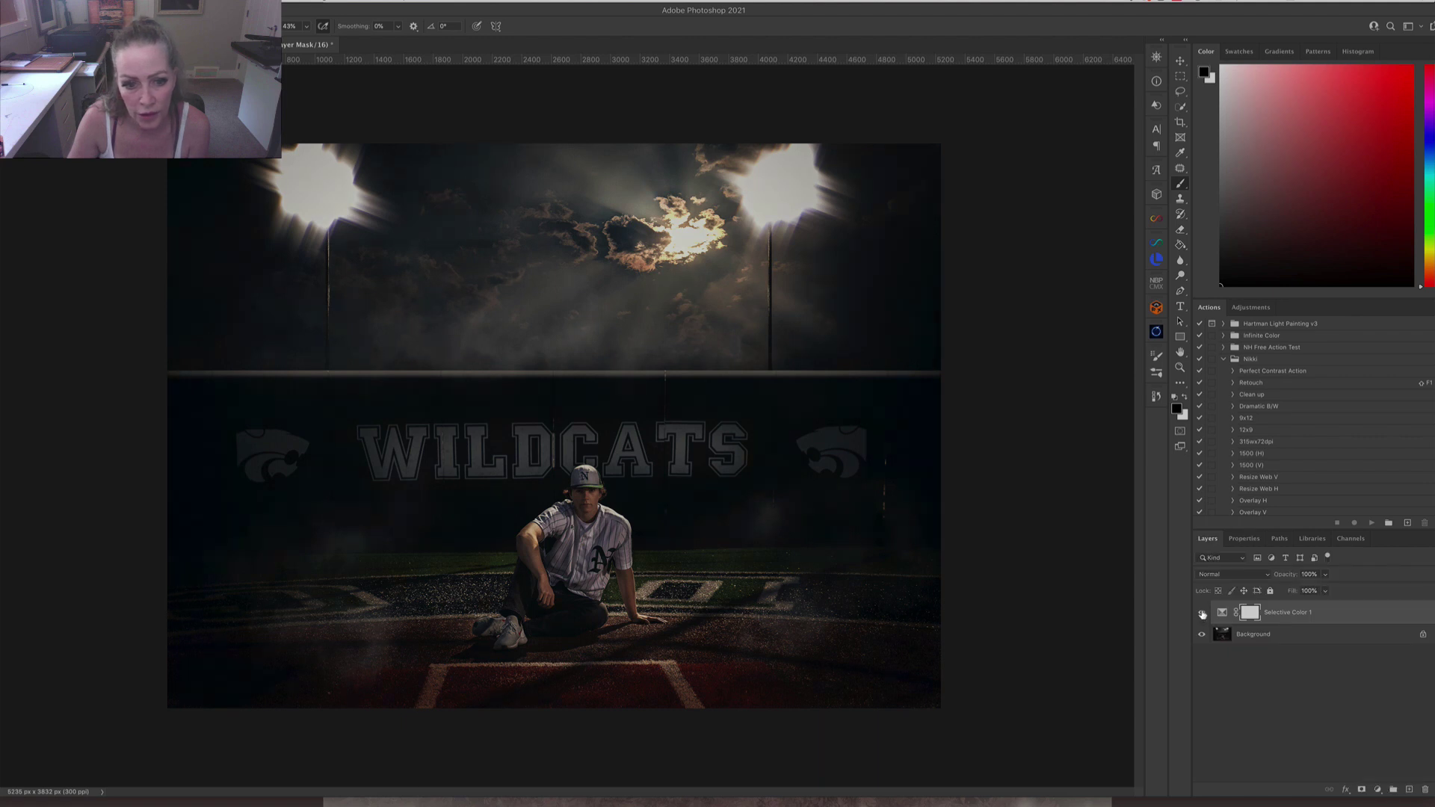
click(1325, 574)
drag(1330, 591, 1316, 592)
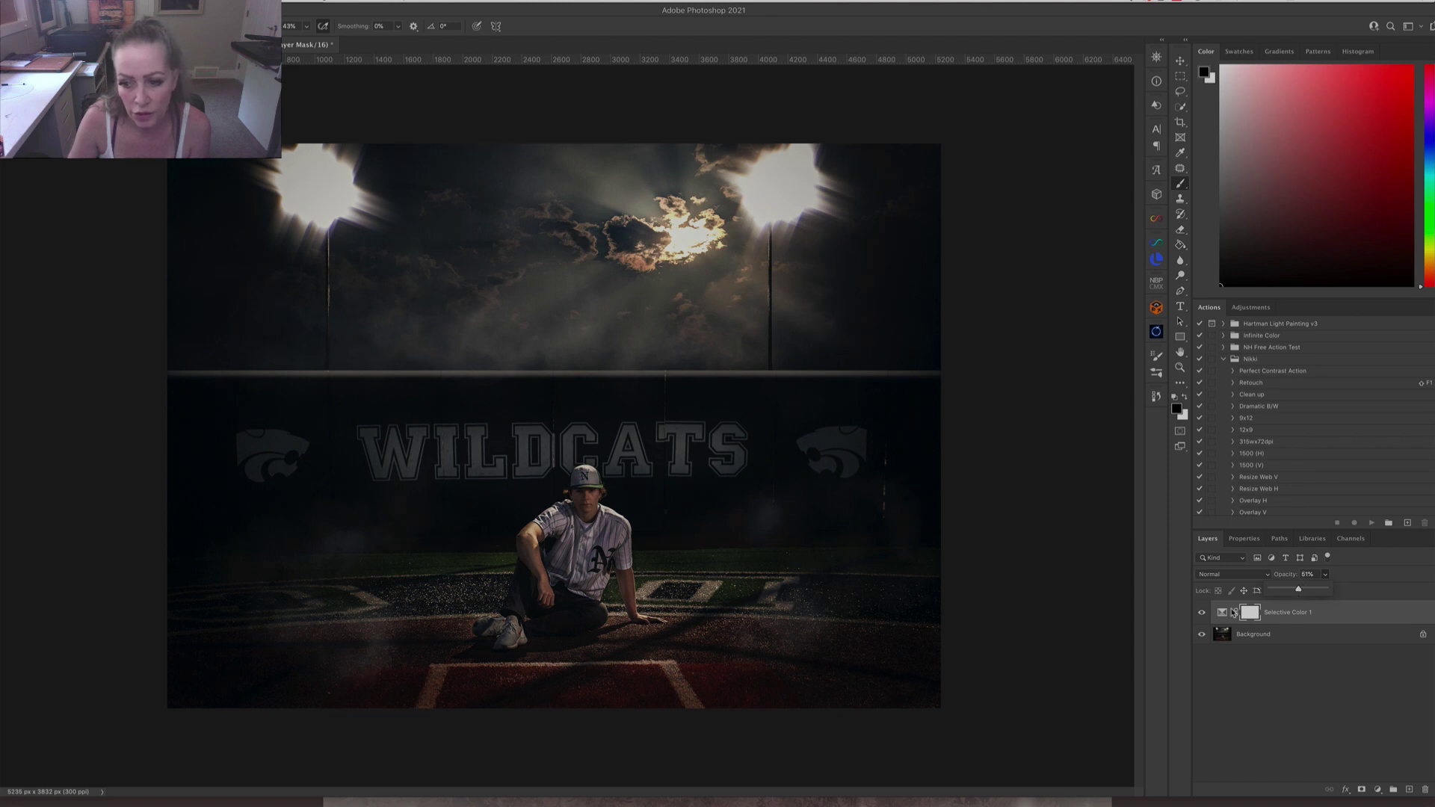
click(1203, 614)
click(1203, 614)
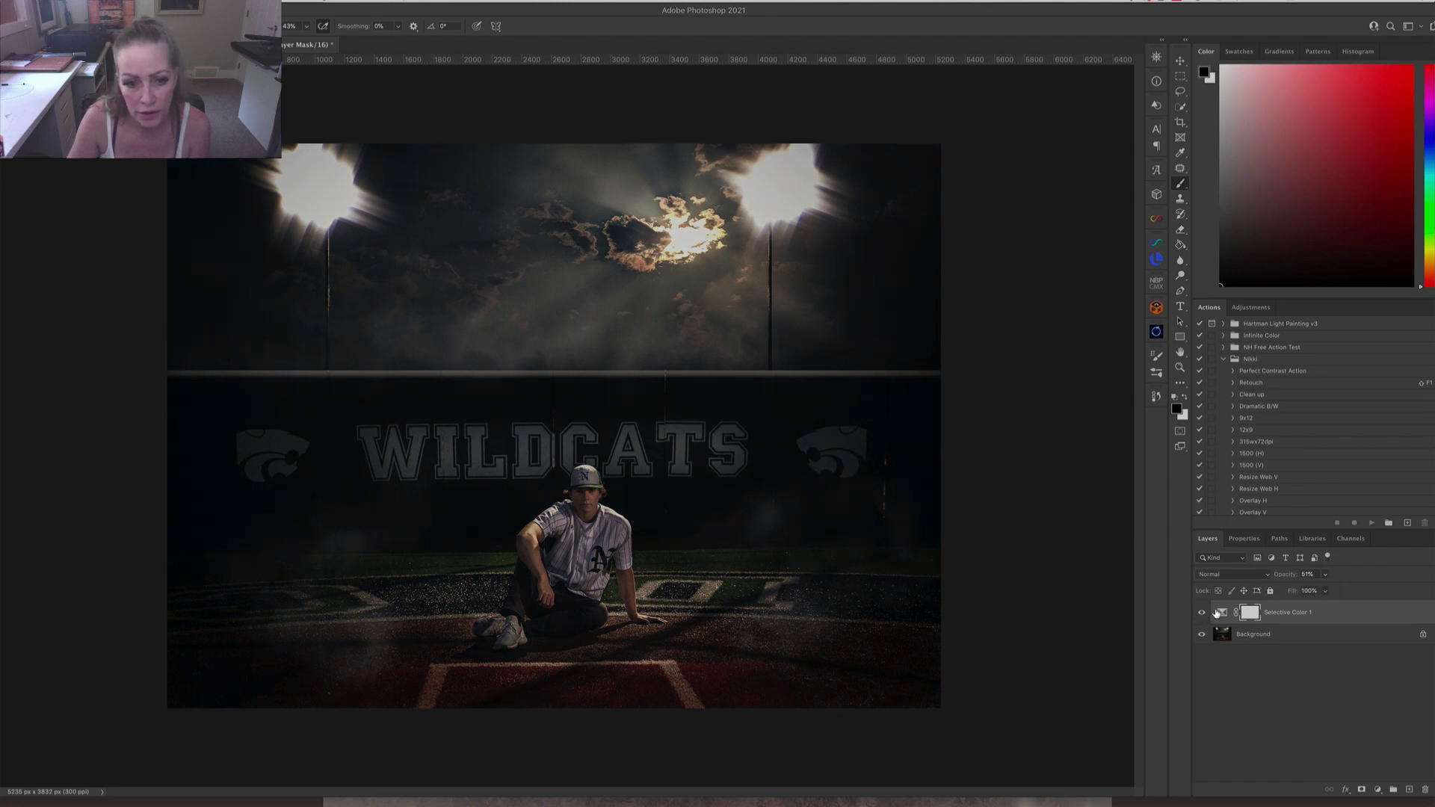
right_click(127, 159)
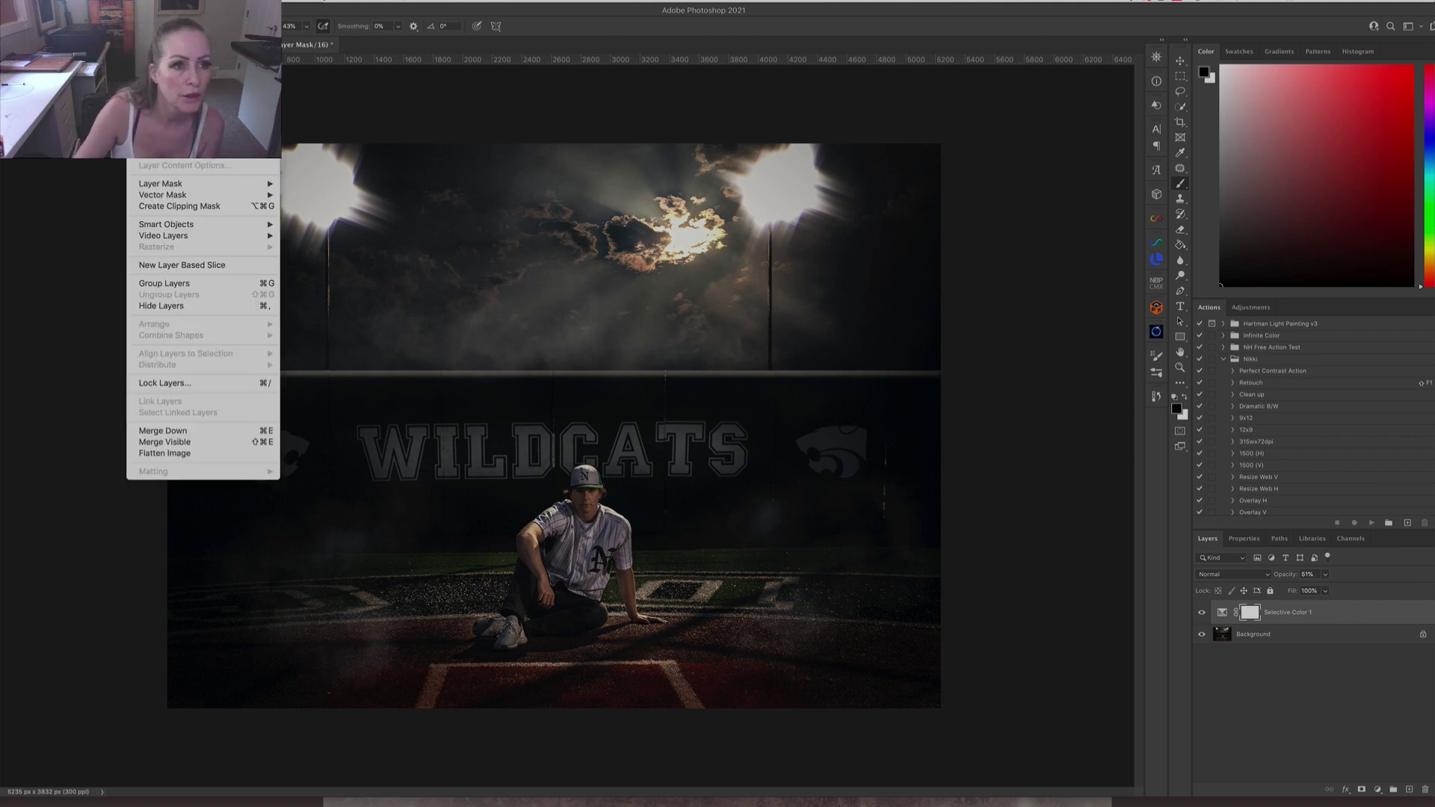
click(189, 462)
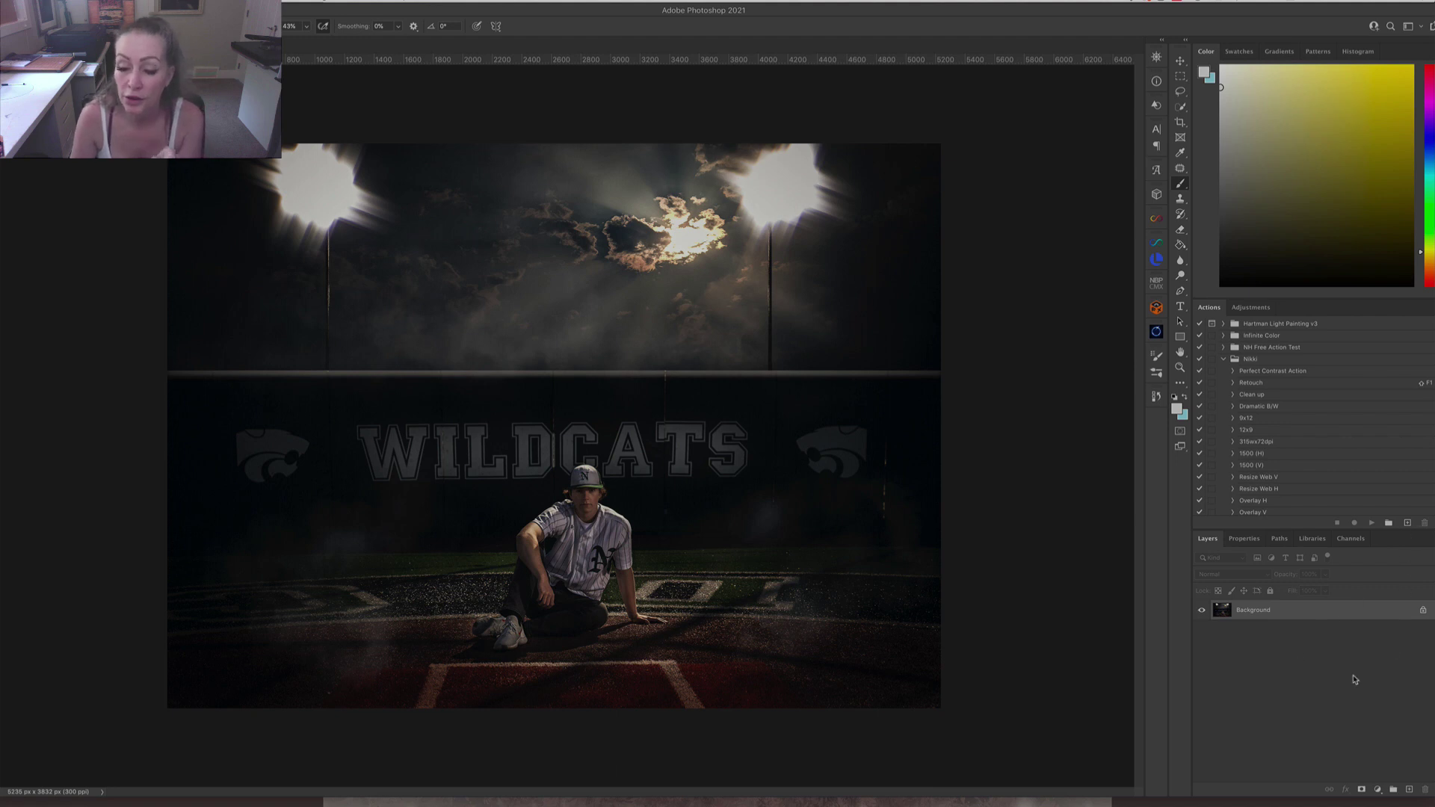
Duplicate the Background layer and set the duplicate's blend mode to Screen.
key(ctrl+j)
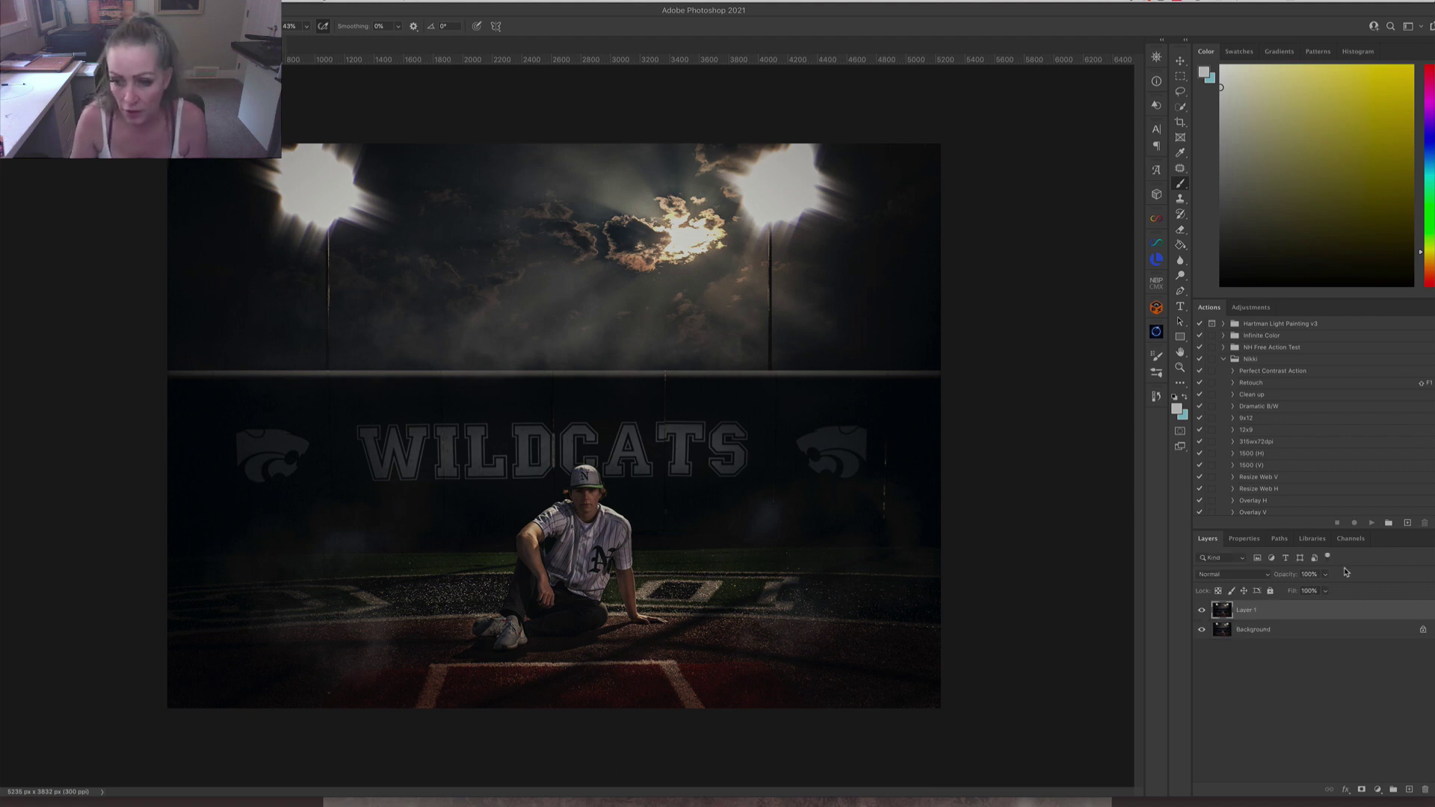
click(1236, 575)
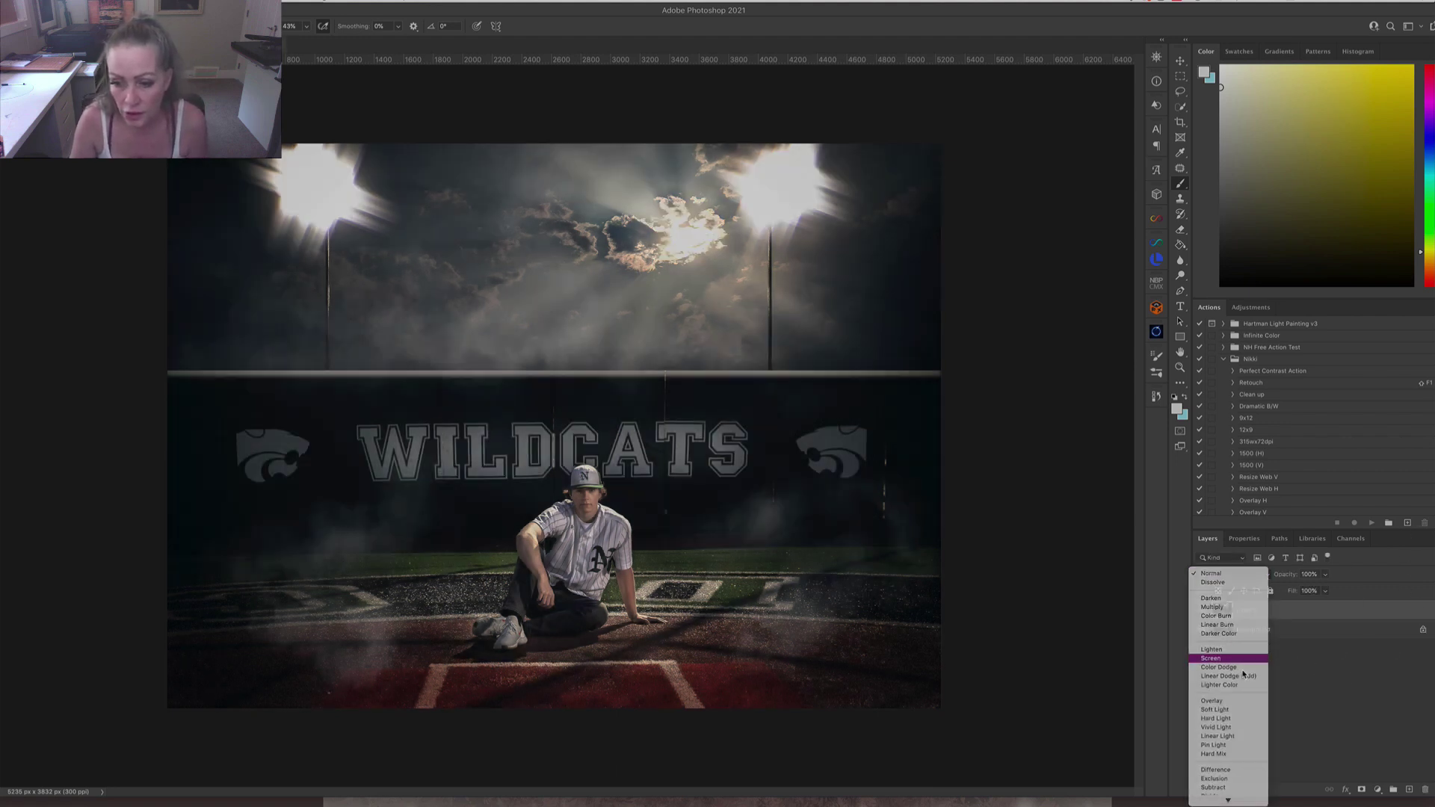
click(1243, 672)
Duplicate the Background layer again and set this copy's blend mode to Multiply.
click(1297, 634)
key(ctrl+j)
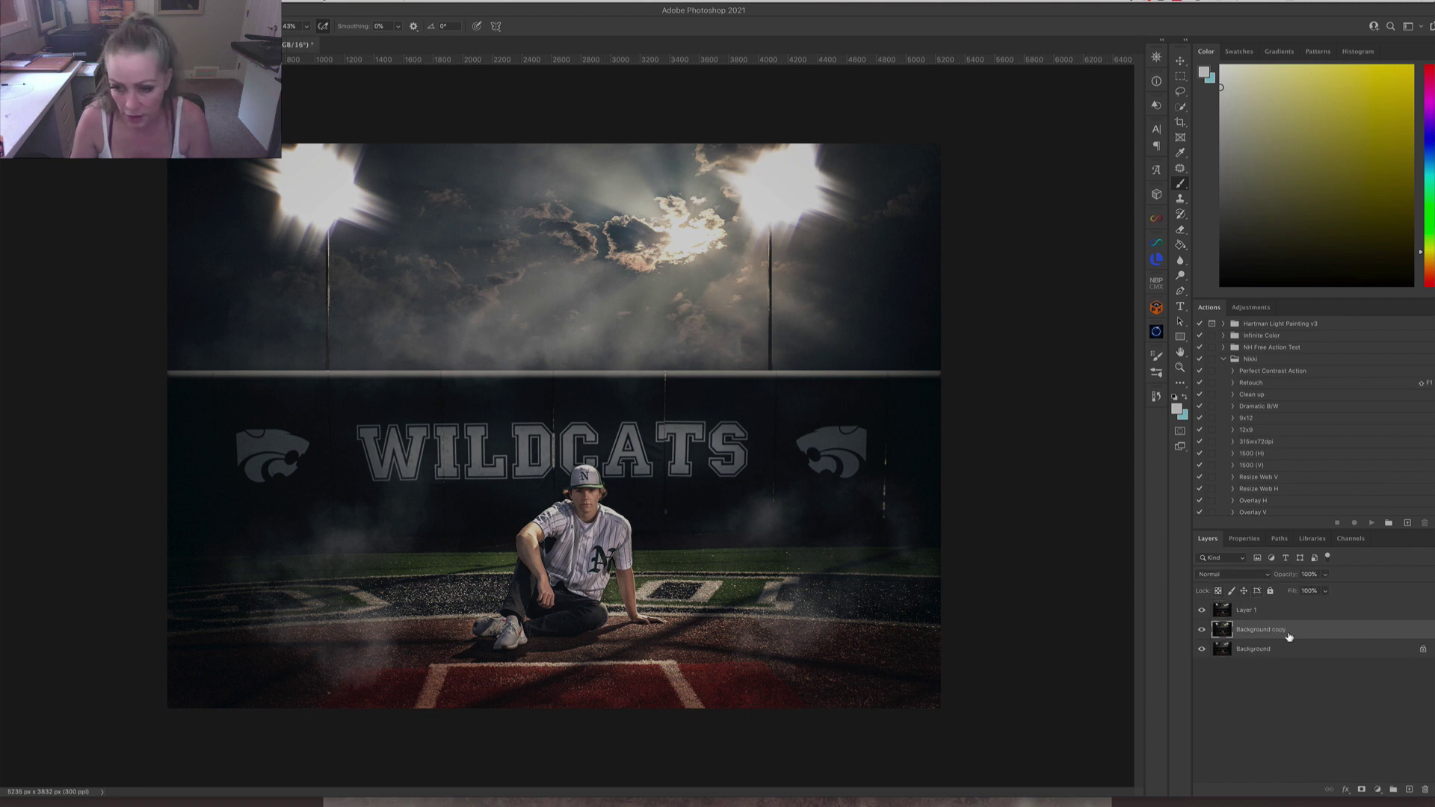
click(1225, 574)
click(1226, 614)
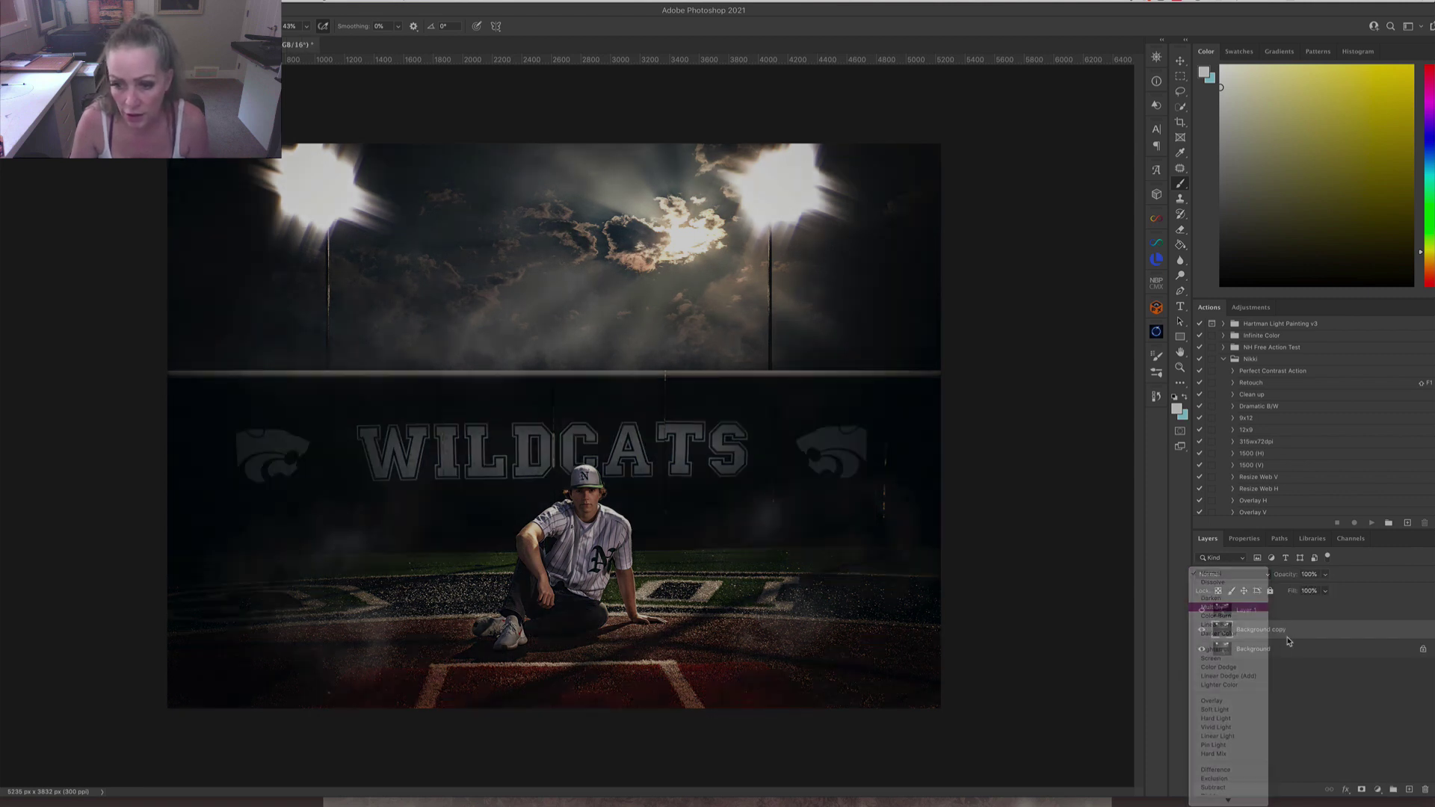
In the Multiply copy's Blend If options, split the Underlying Layer highlight range to about 36 / 104.
double_click(1335, 634)
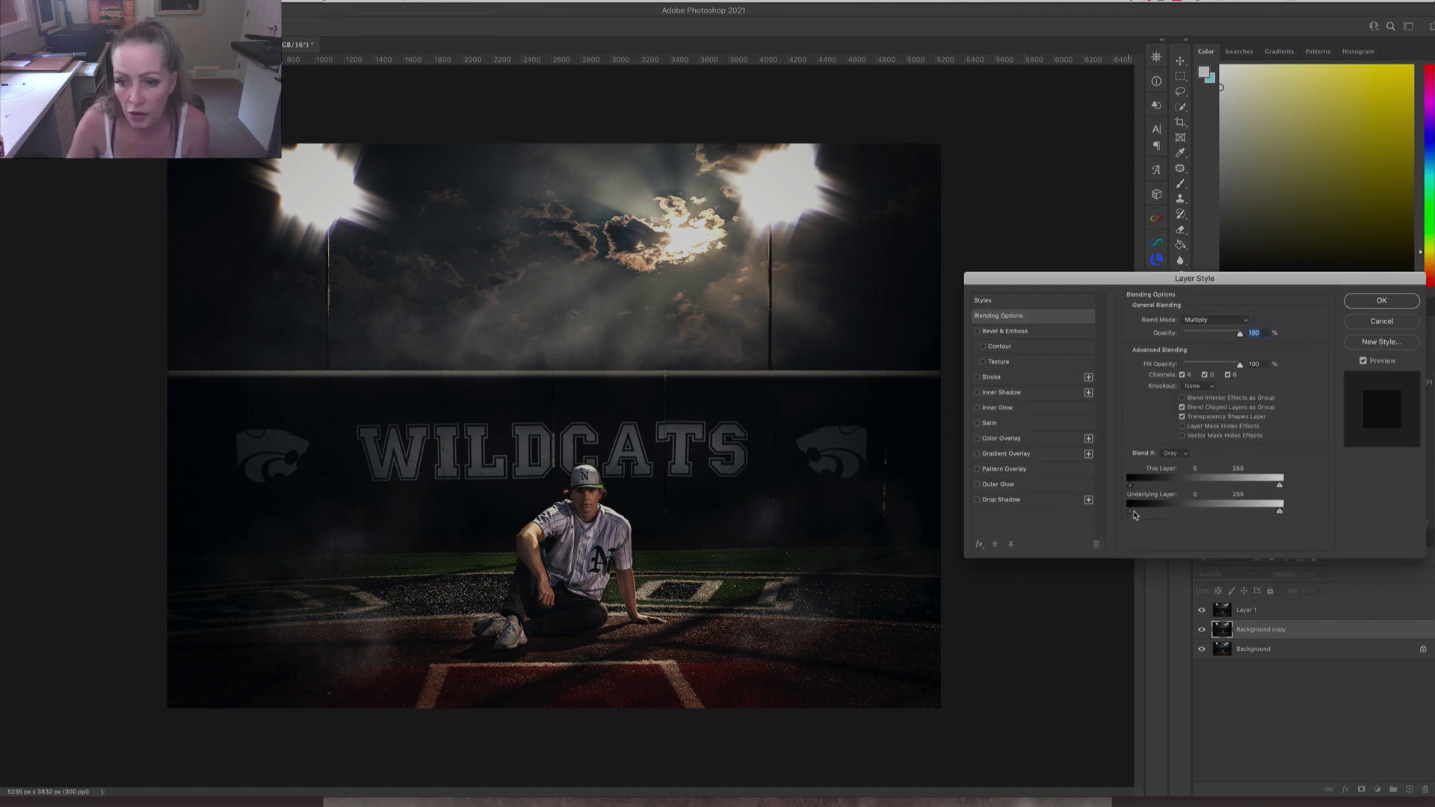
drag(1155, 515, 1128, 512)
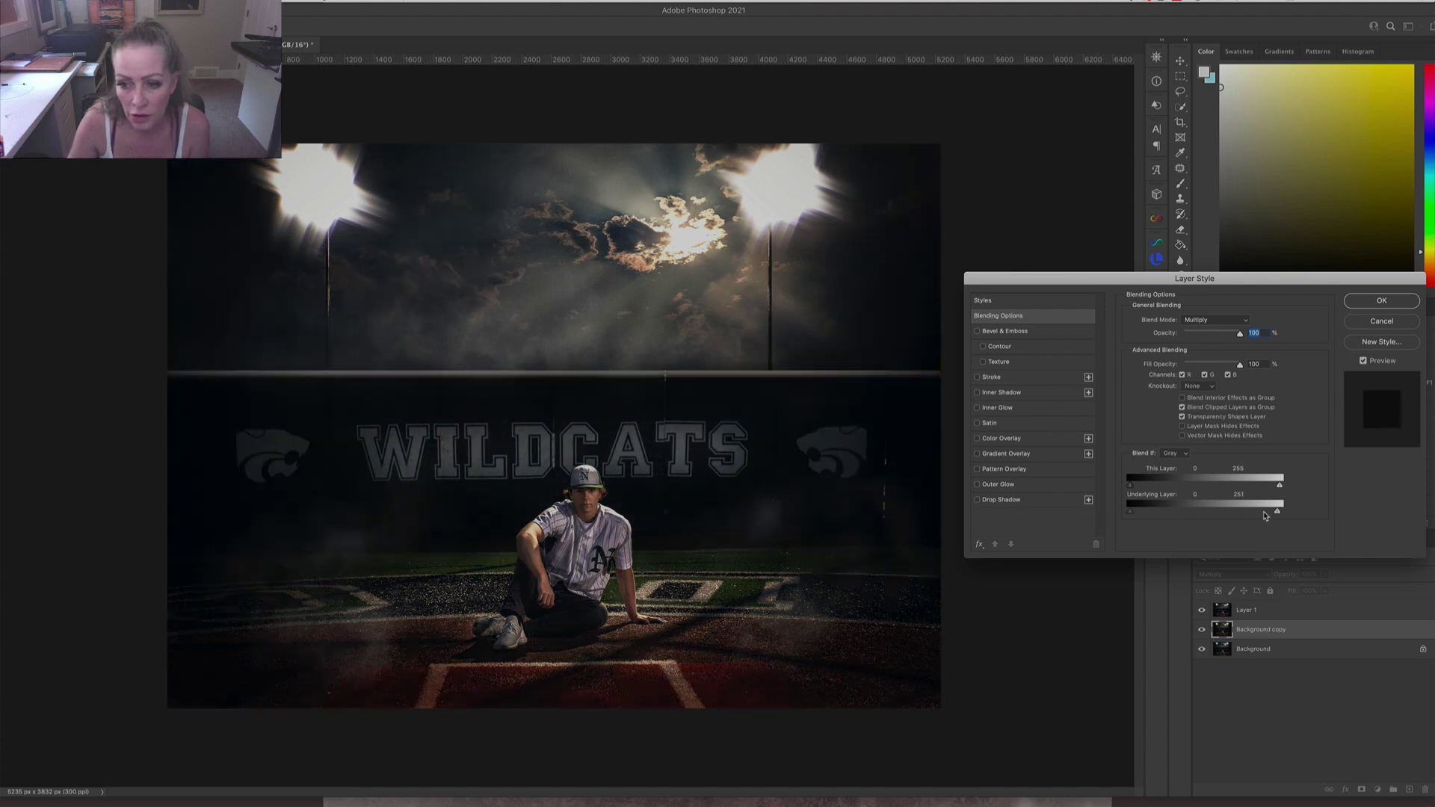
drag(1266, 516, 1156, 513)
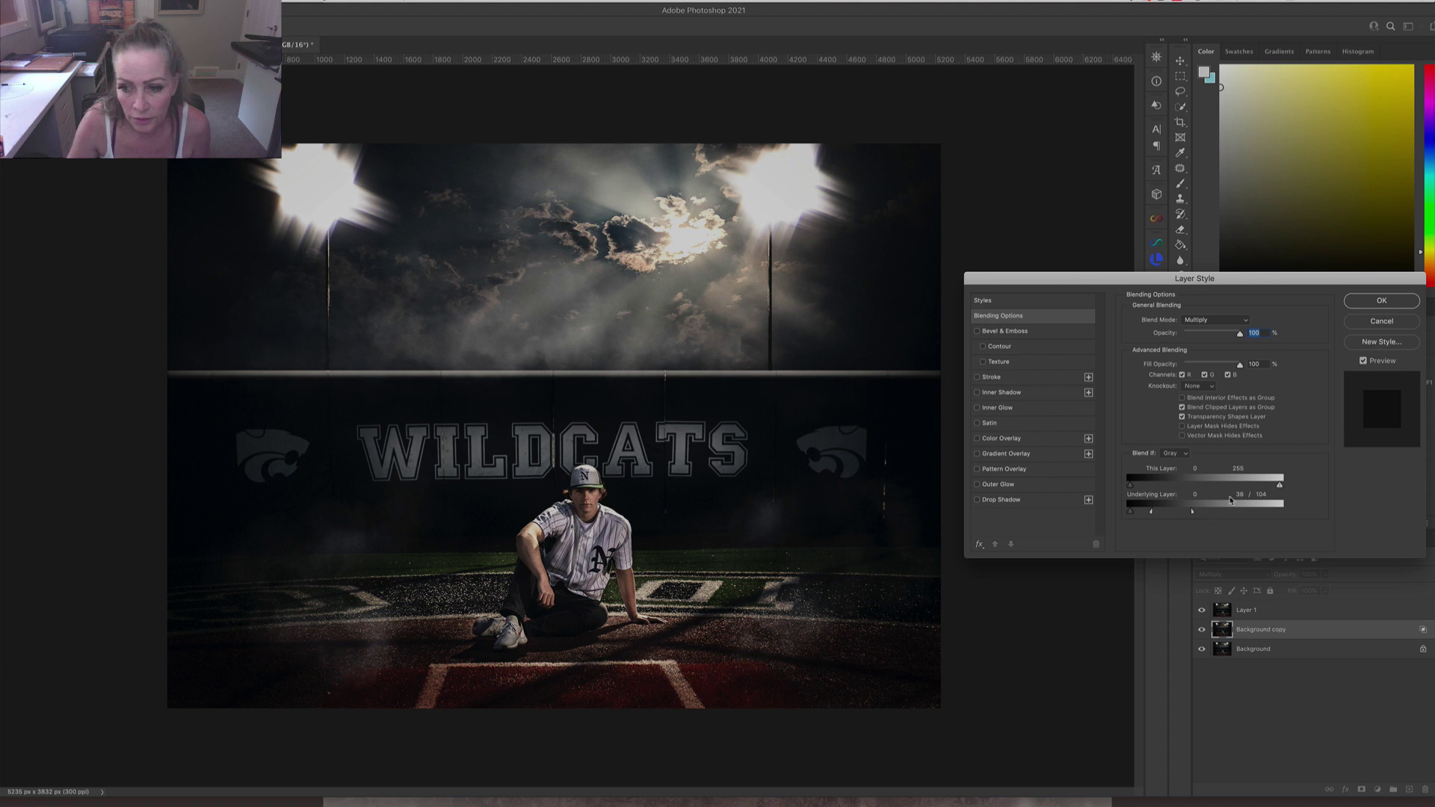
click(1381, 301)
In the Screen layer's Blend If options, split the Underlying Layer shadow range to about 70 / 178.
double_click(1286, 612)
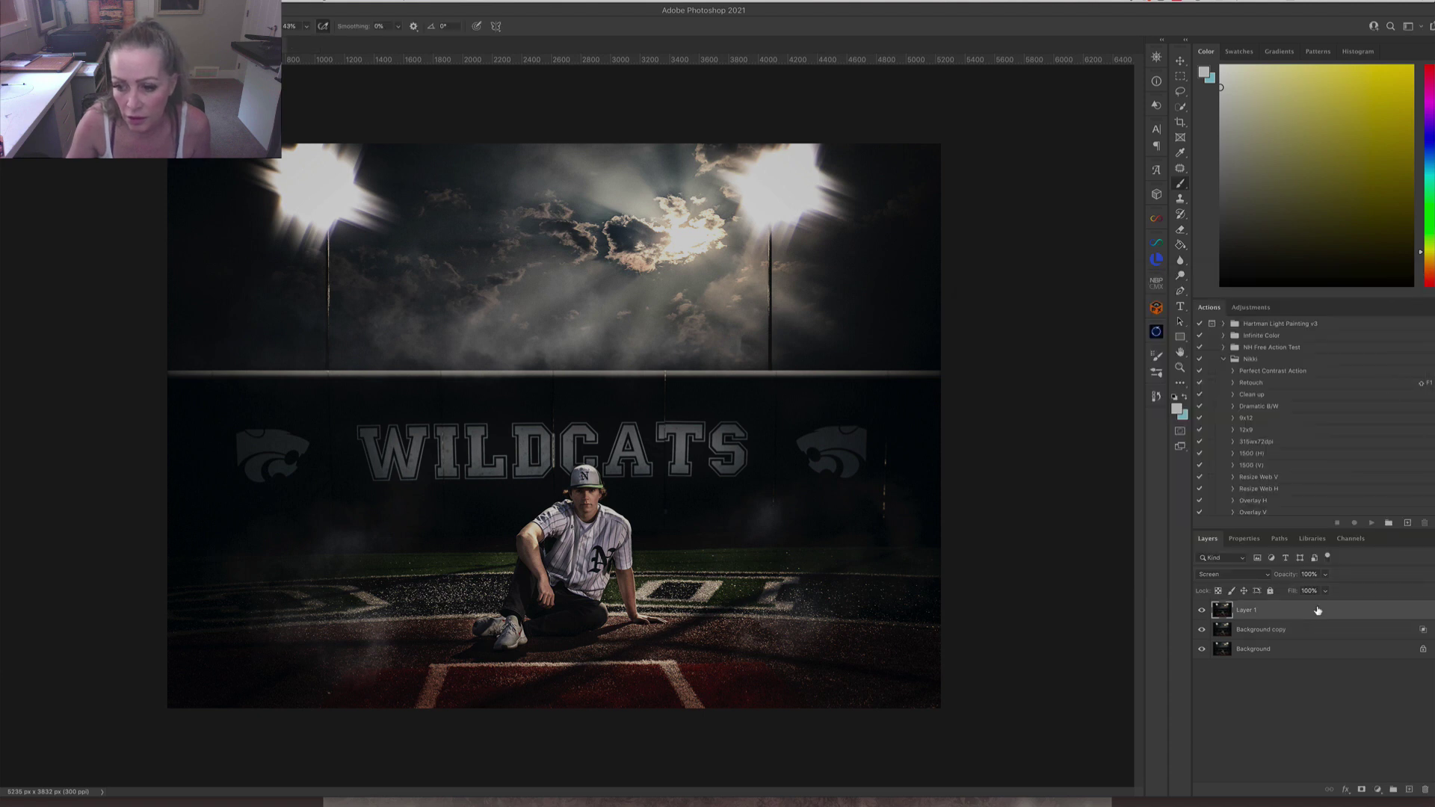
drag(1134, 515, 1235, 517)
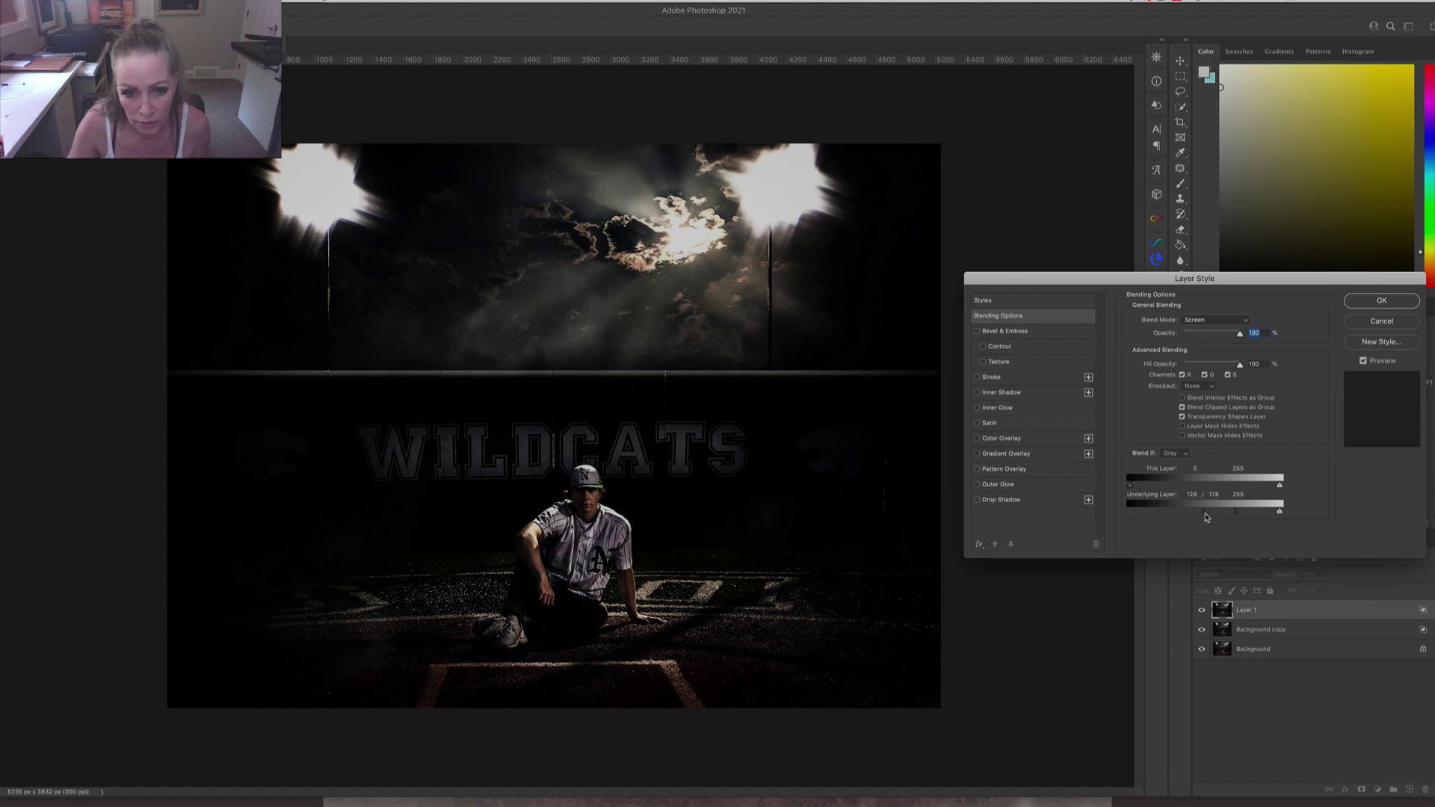
drag(1196, 517, 1180, 518)
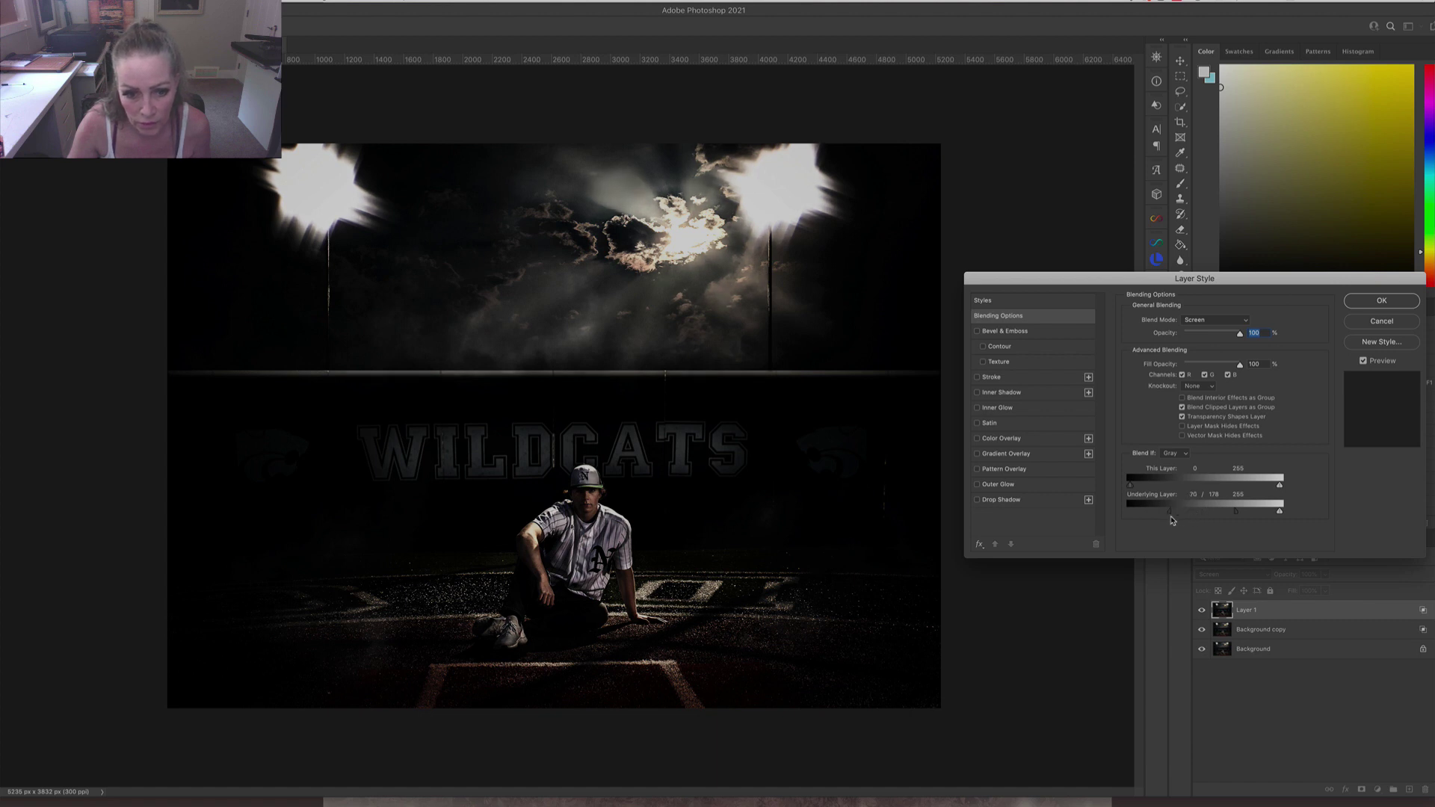
click(1382, 300)
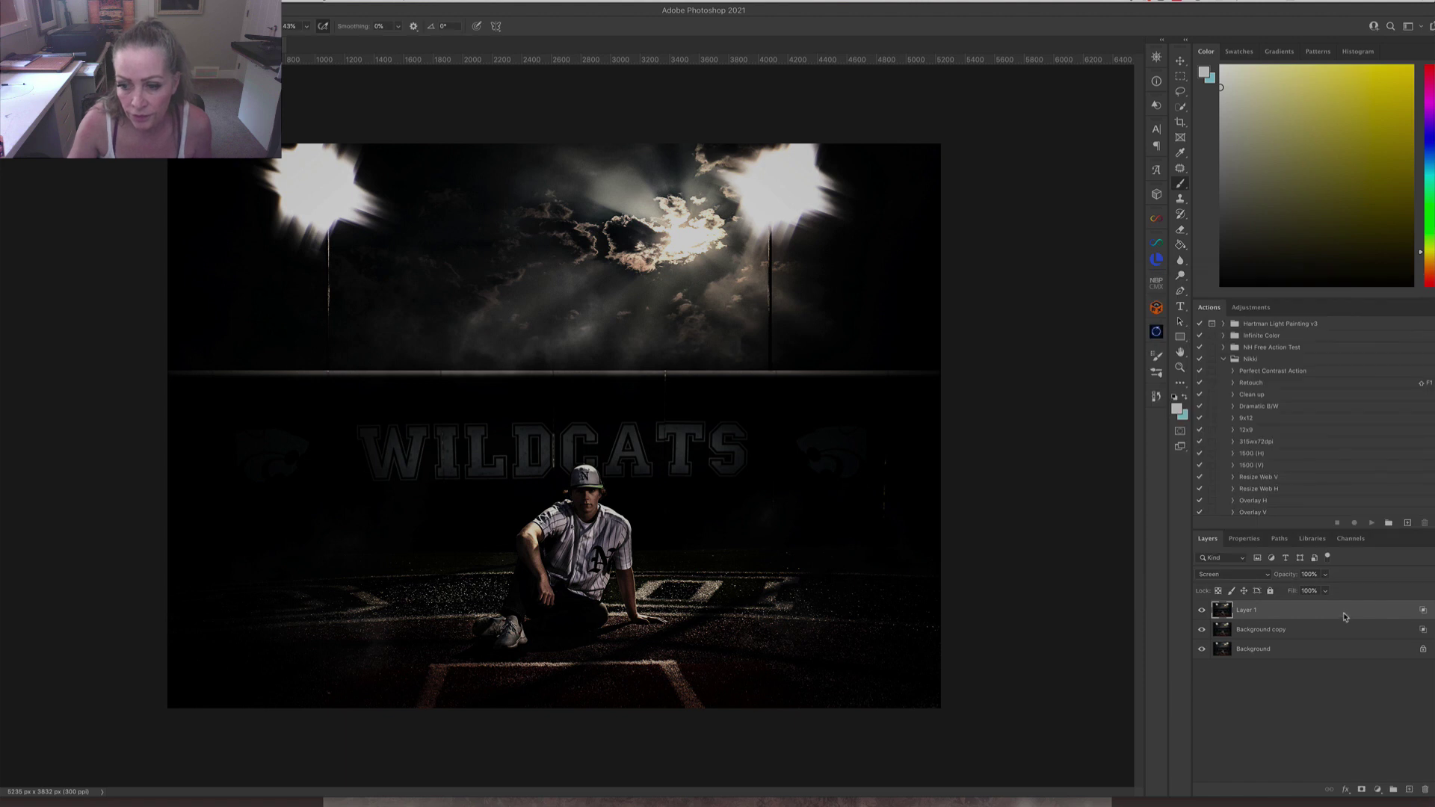
Group the Screen and Multiply layers and add a layer mask to the group.
shift+click(1327, 626)
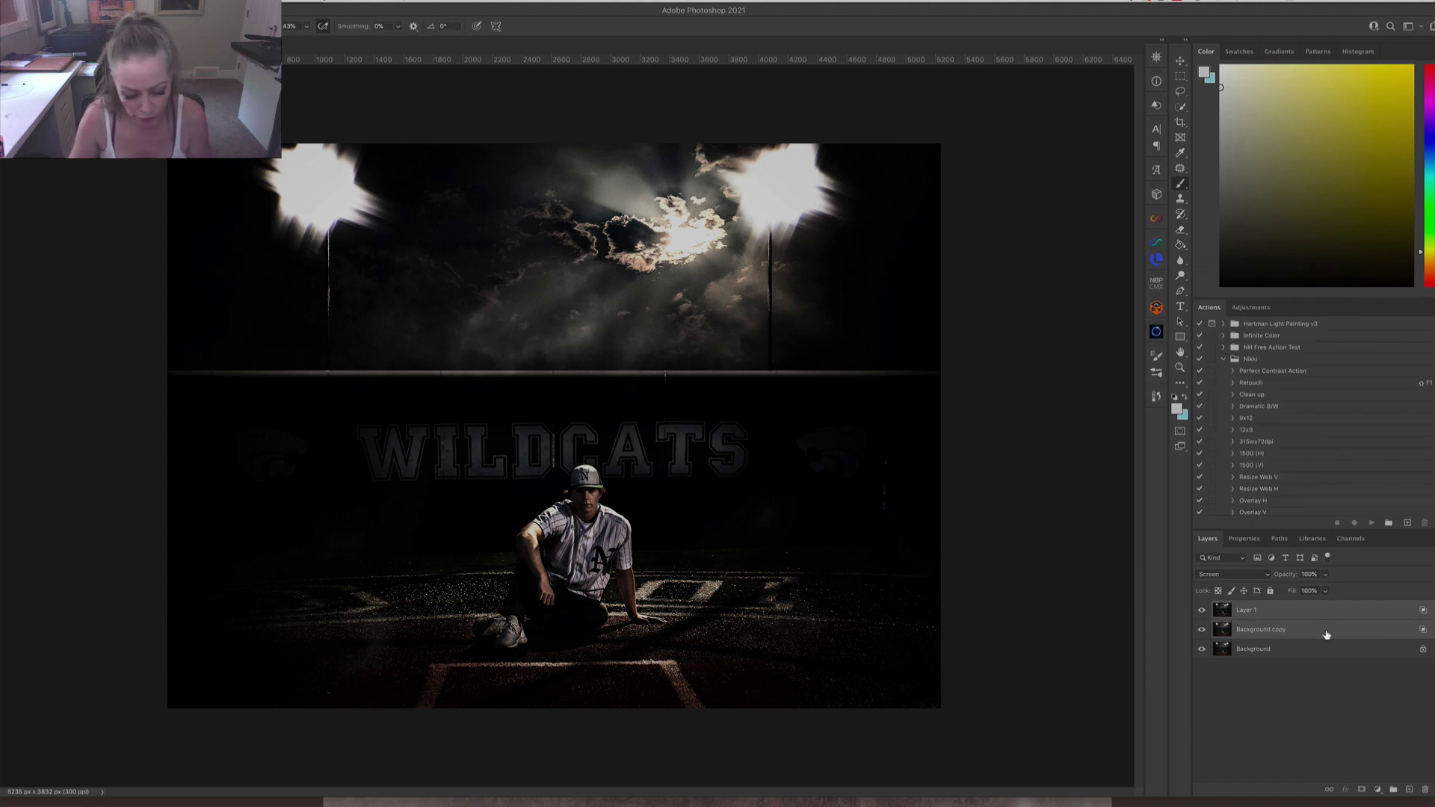
key(ctrl+g)
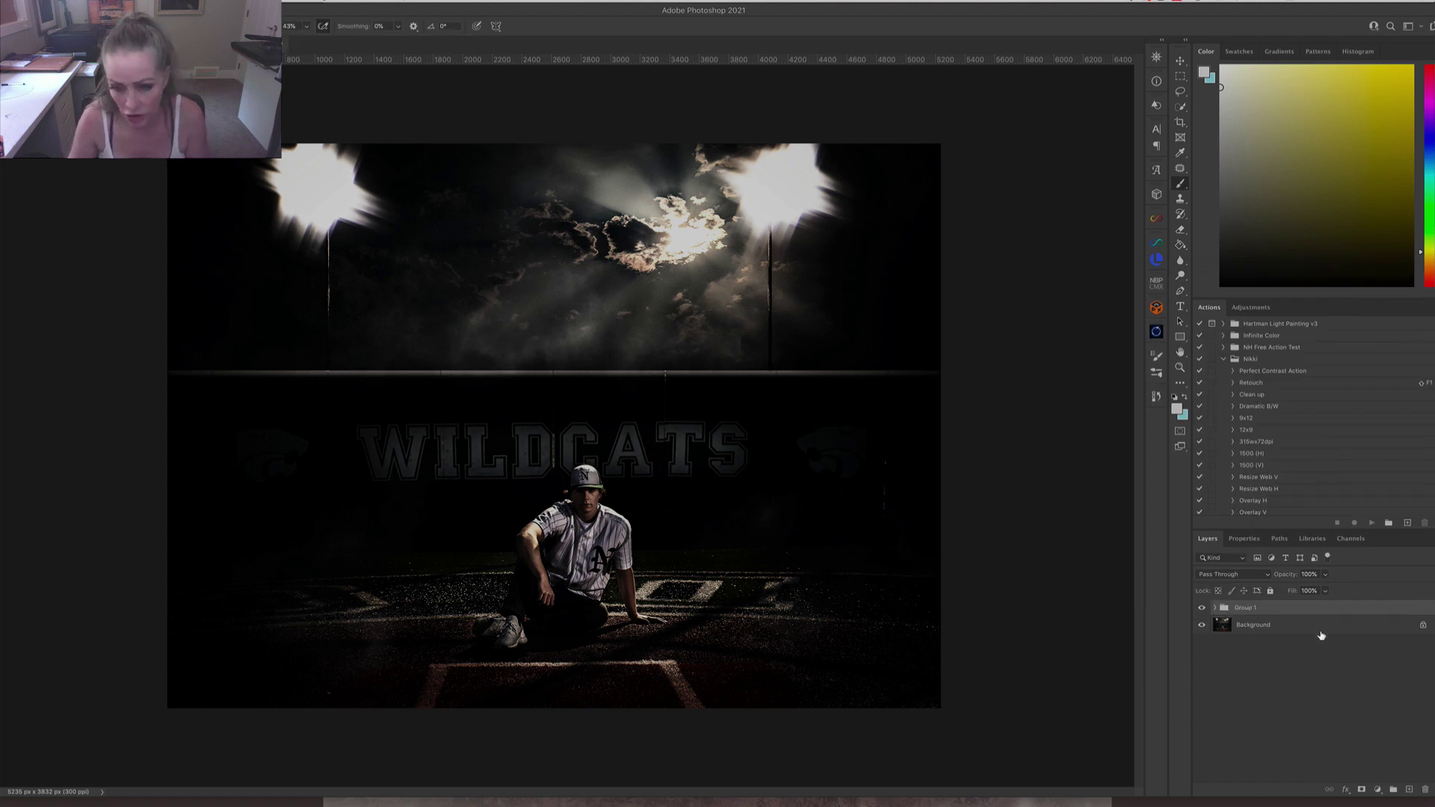
click(1361, 791)
Apply the merged RGB image to the group's mask with Multiply blending at 100%, and reduce the group's opacity to 51%.
click(108, 4)
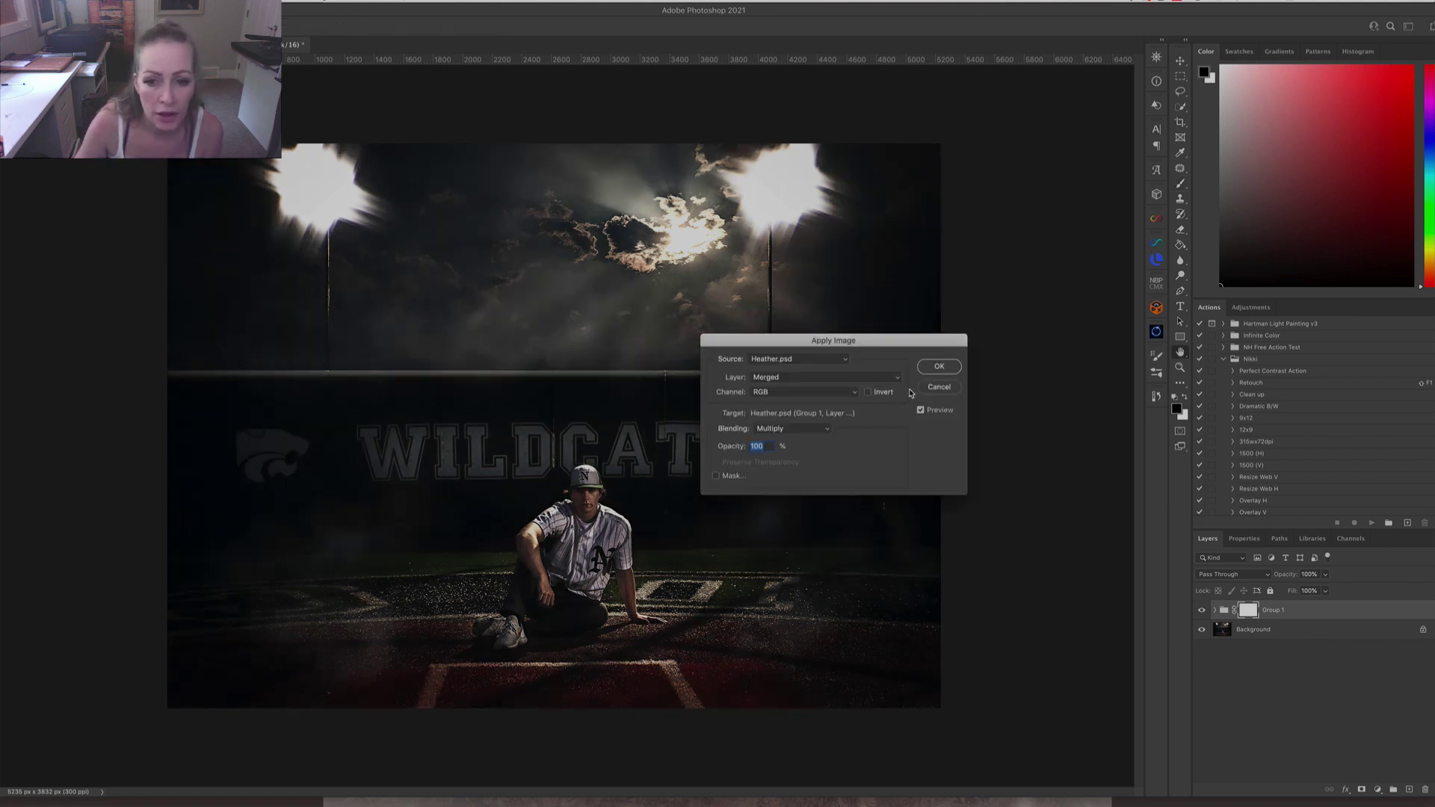
key(Return)
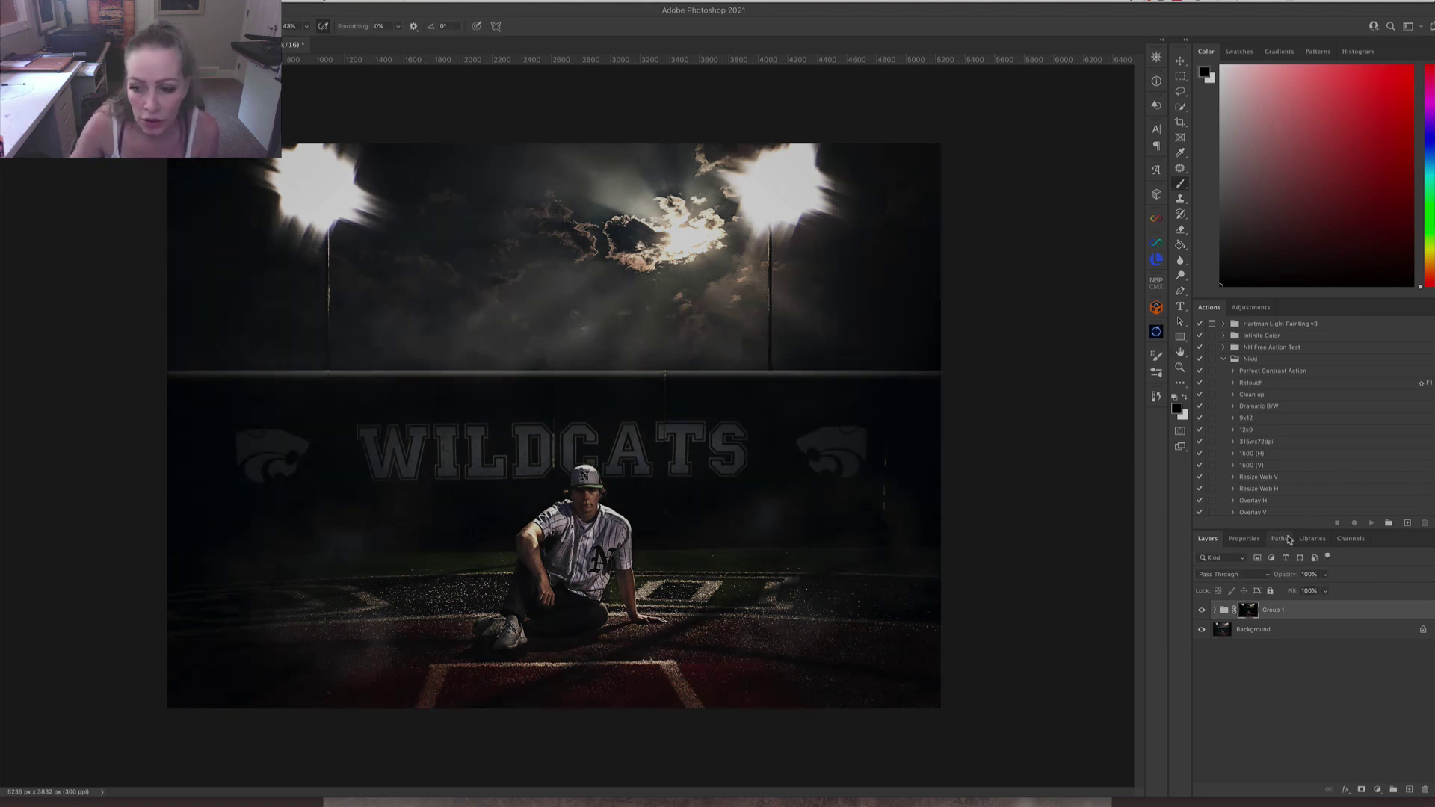
click(1203, 611)
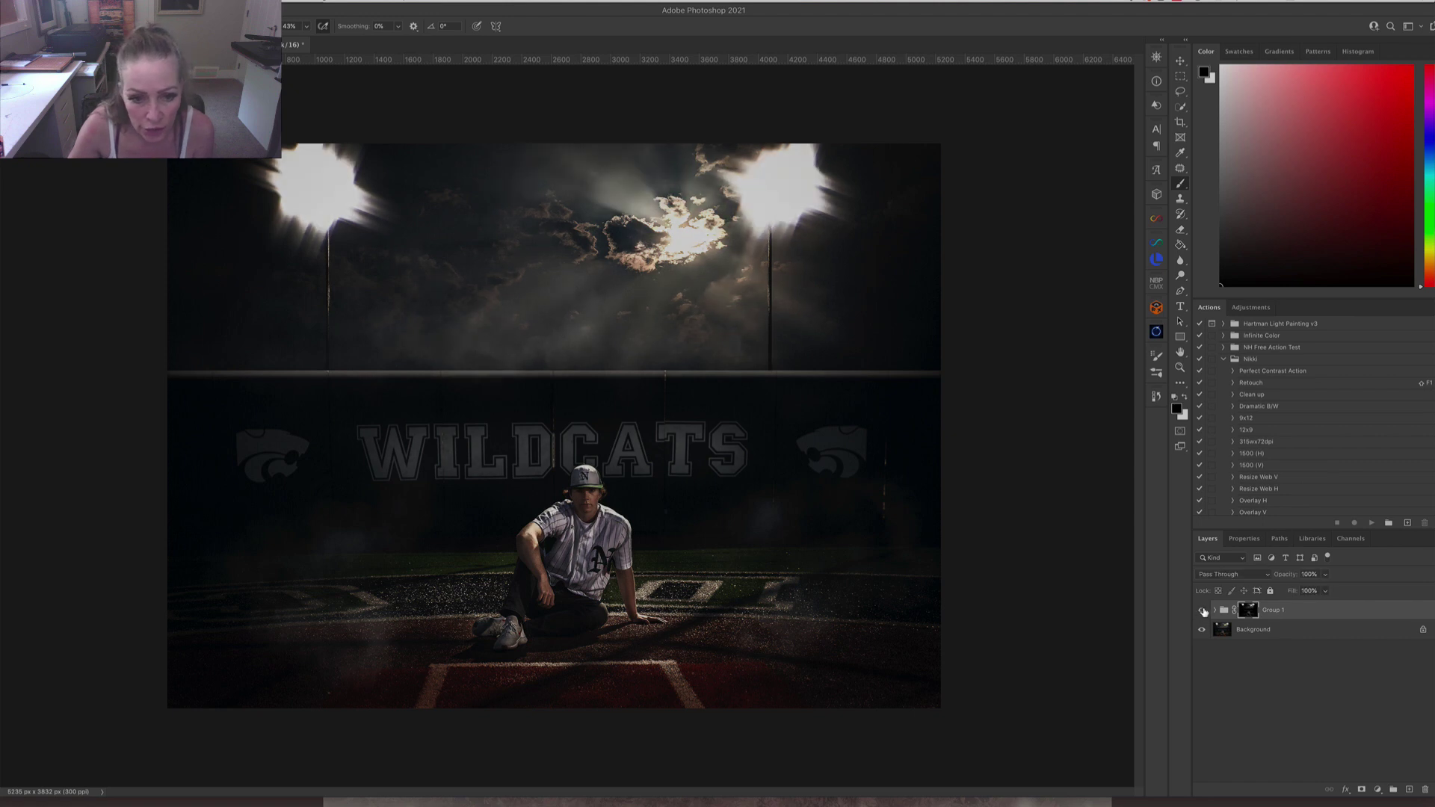
click(1326, 574)
drag(1329, 590, 1298, 593)
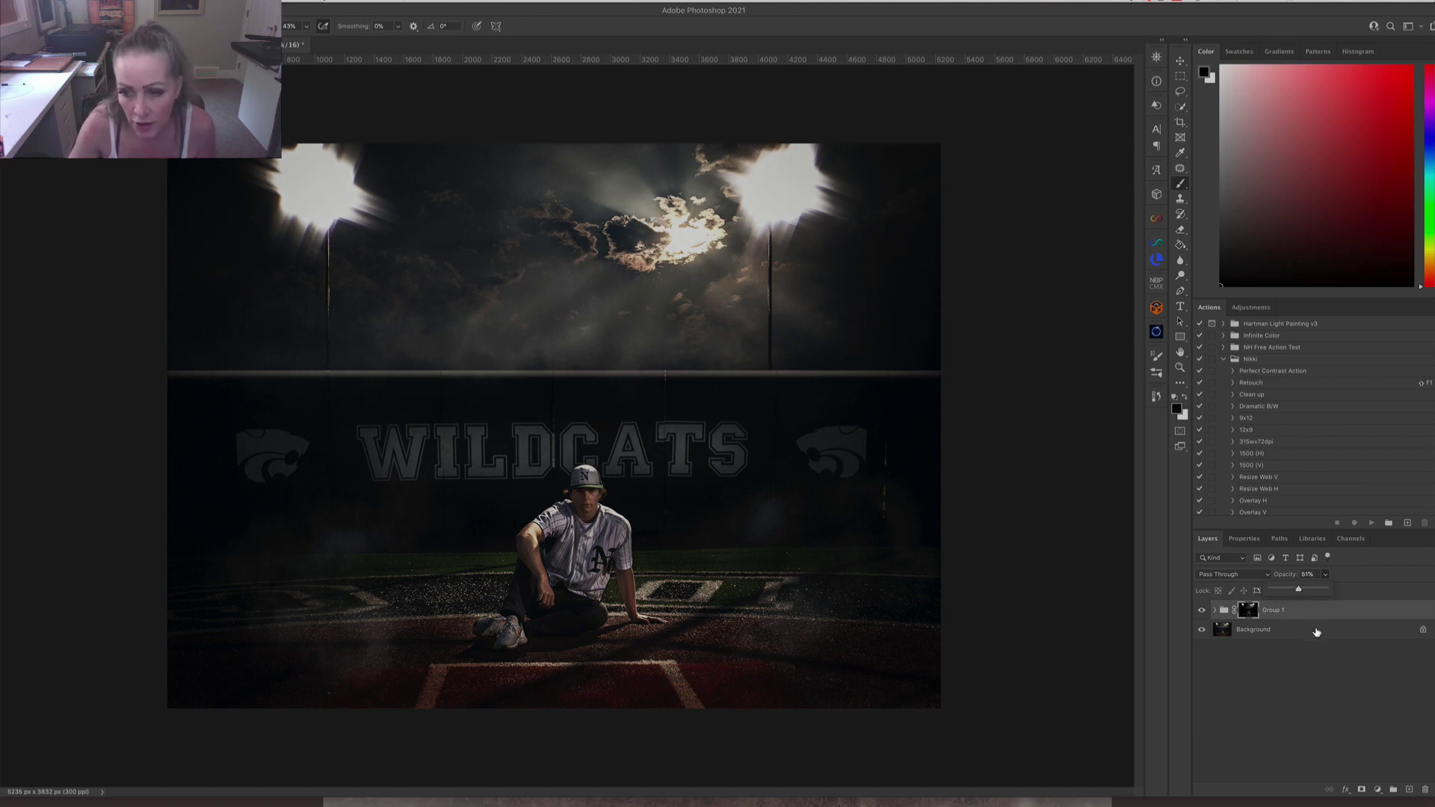
Add a vector mask to the group beside its existing layer mask.
click(1361, 791)
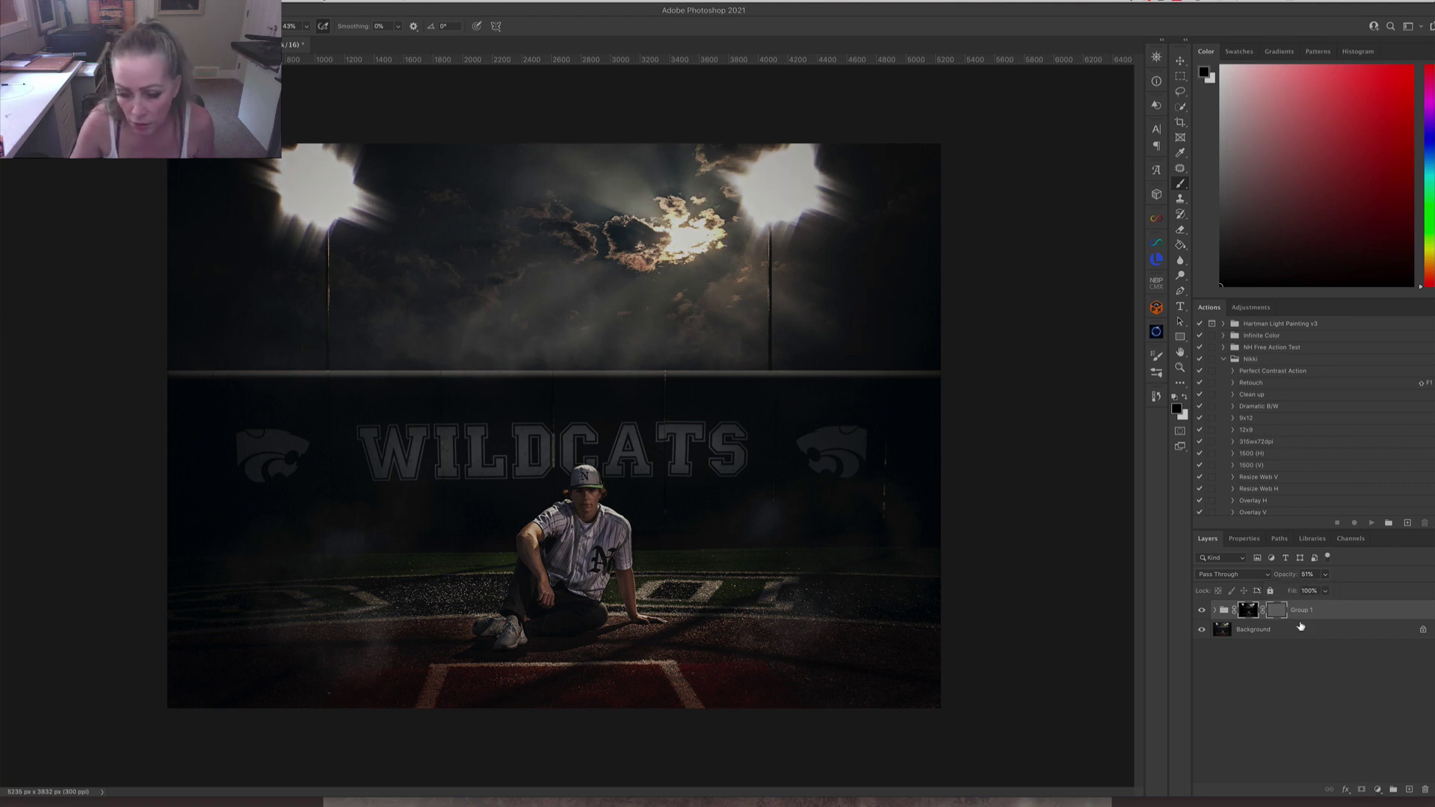
key(ctrl+z)
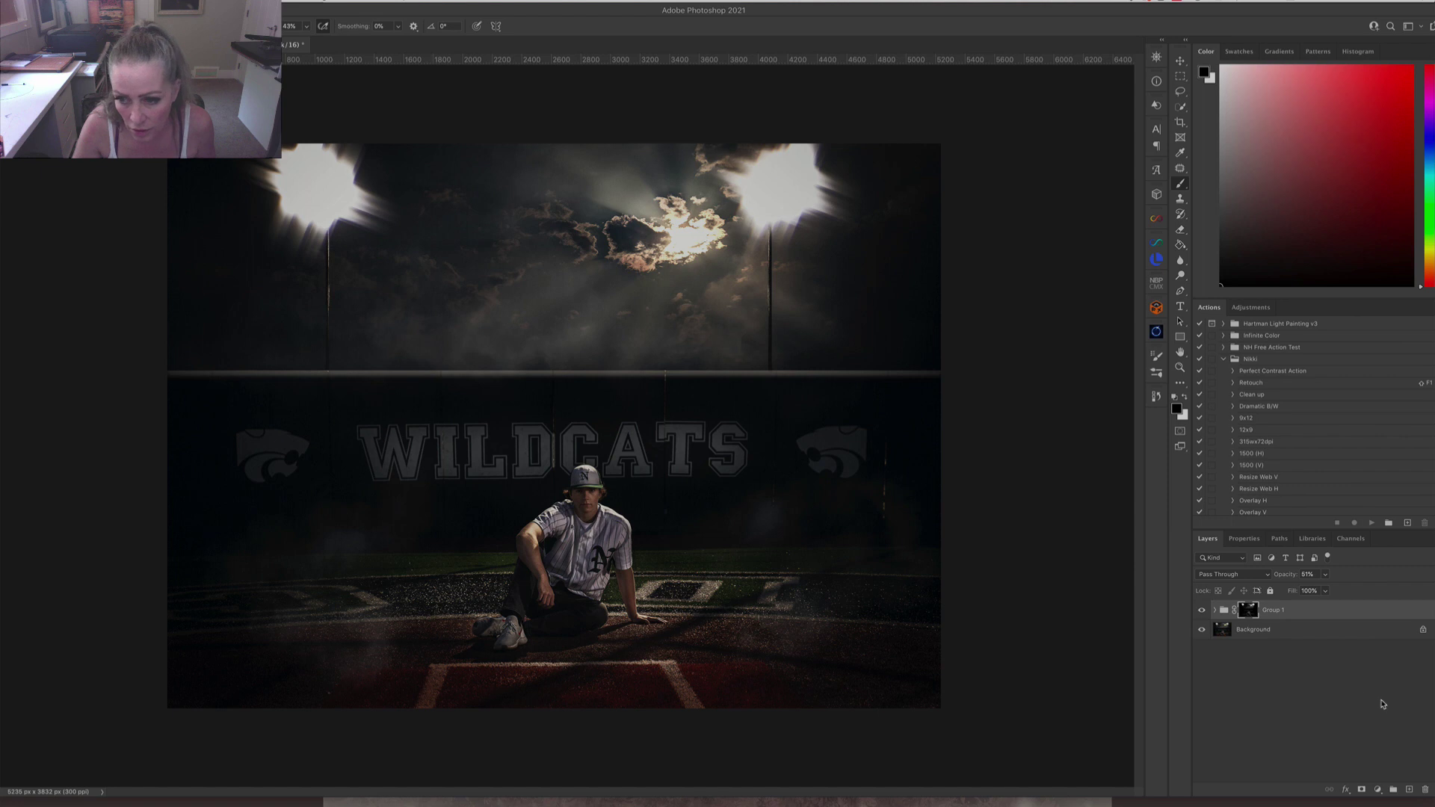
click(1362, 790)
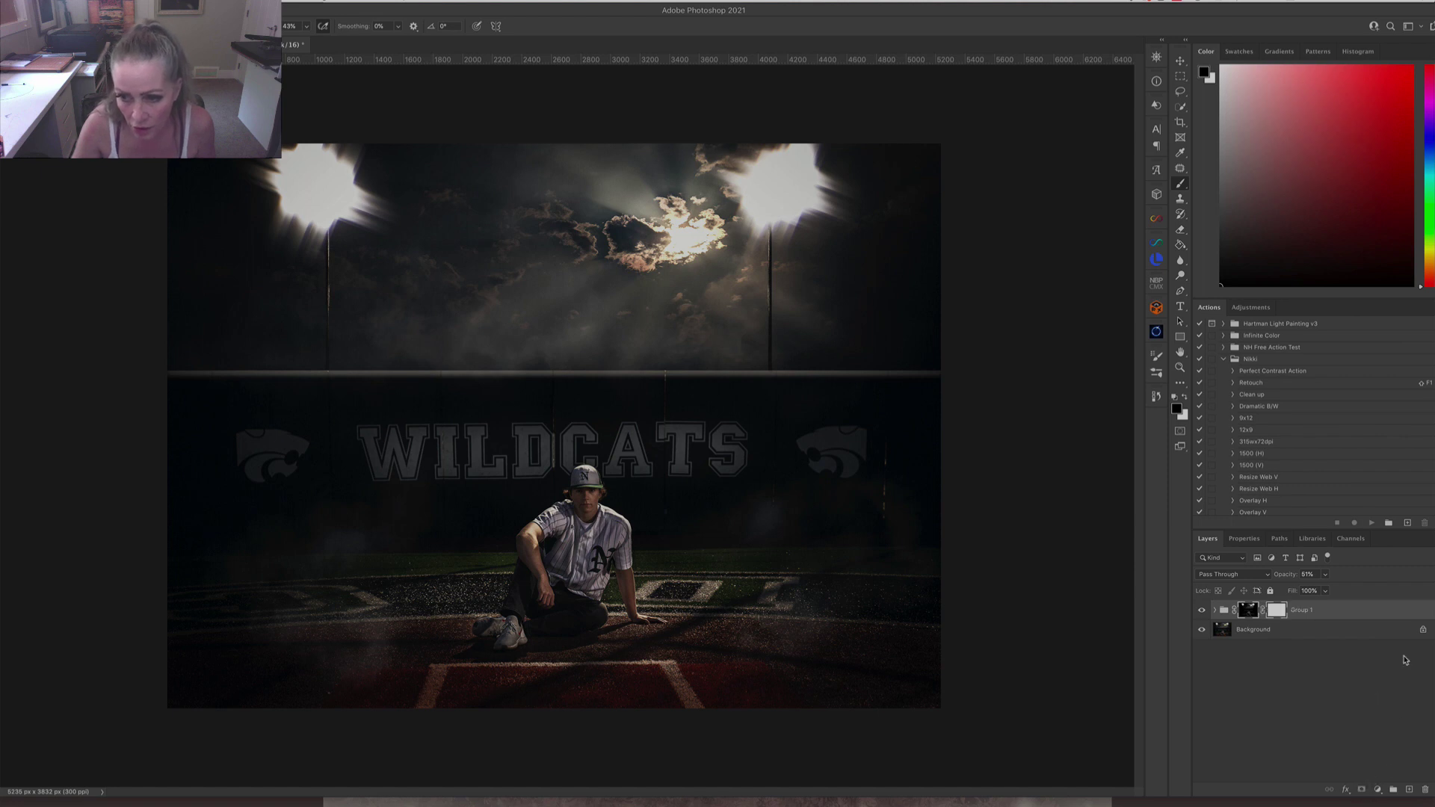
Choose the Soft Paint Brush from the NH-Set 1 Fav Brushes, turn off airbrush build-up, and set the flow to 100%.
click(323, 26)
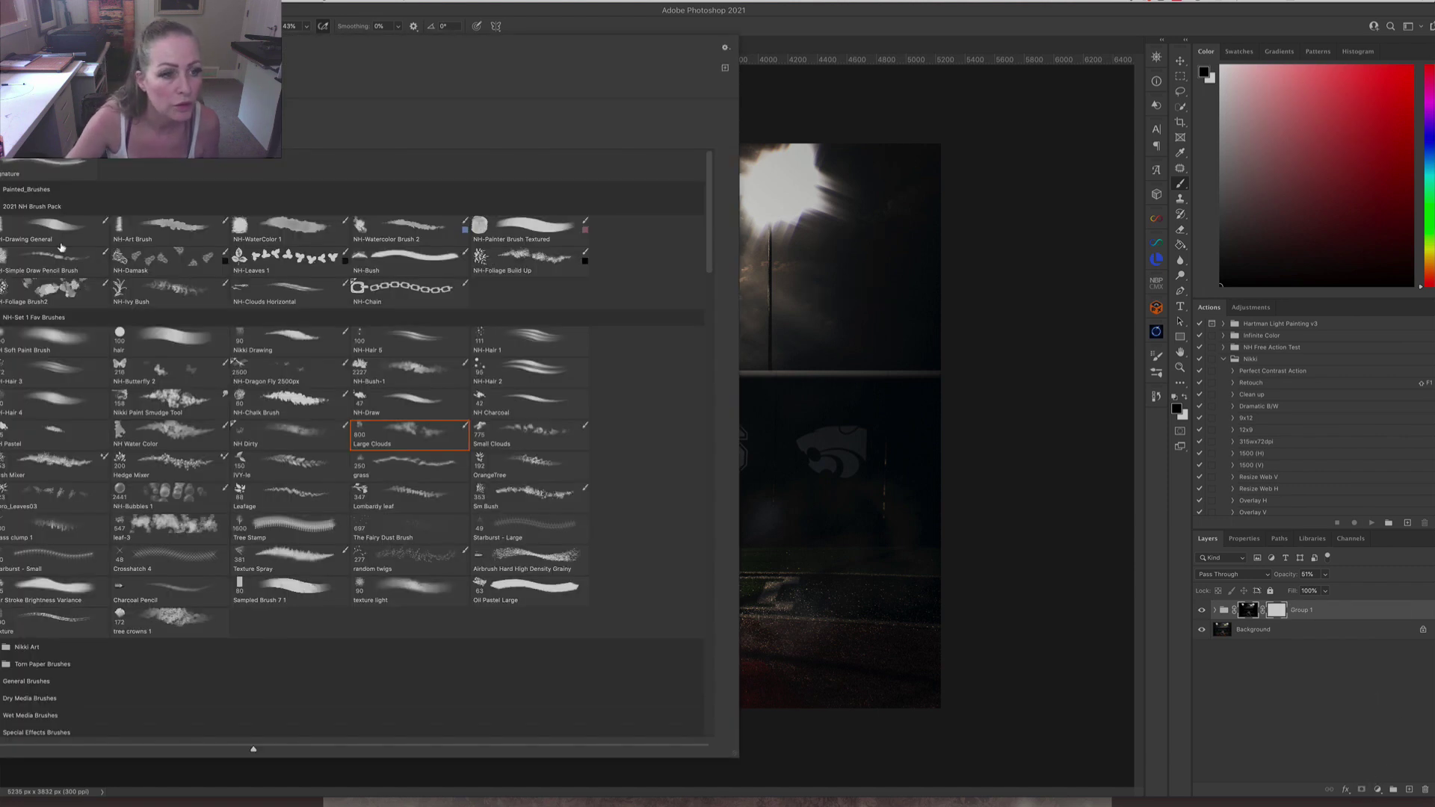
click(61, 337)
click(324, 23)
click(307, 27)
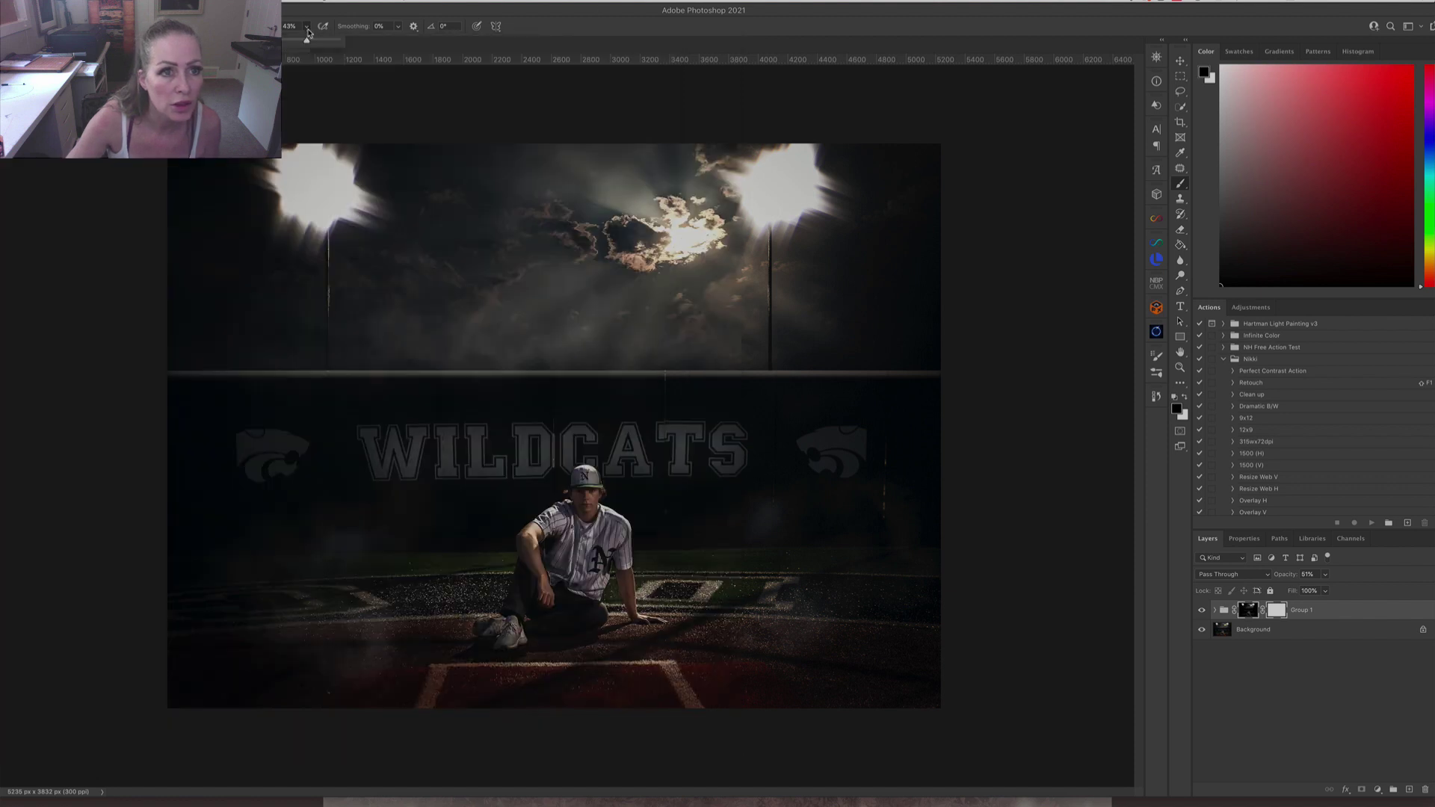
drag(308, 40, 340, 42)
Paint black on the group's layer mask over the sky and the ground around the player, and hide the group to compare.
mouse_move(538, 271)
mouse_down()
mouse_move(636, 271)
mouse_move(613, 272)
mouse_up()
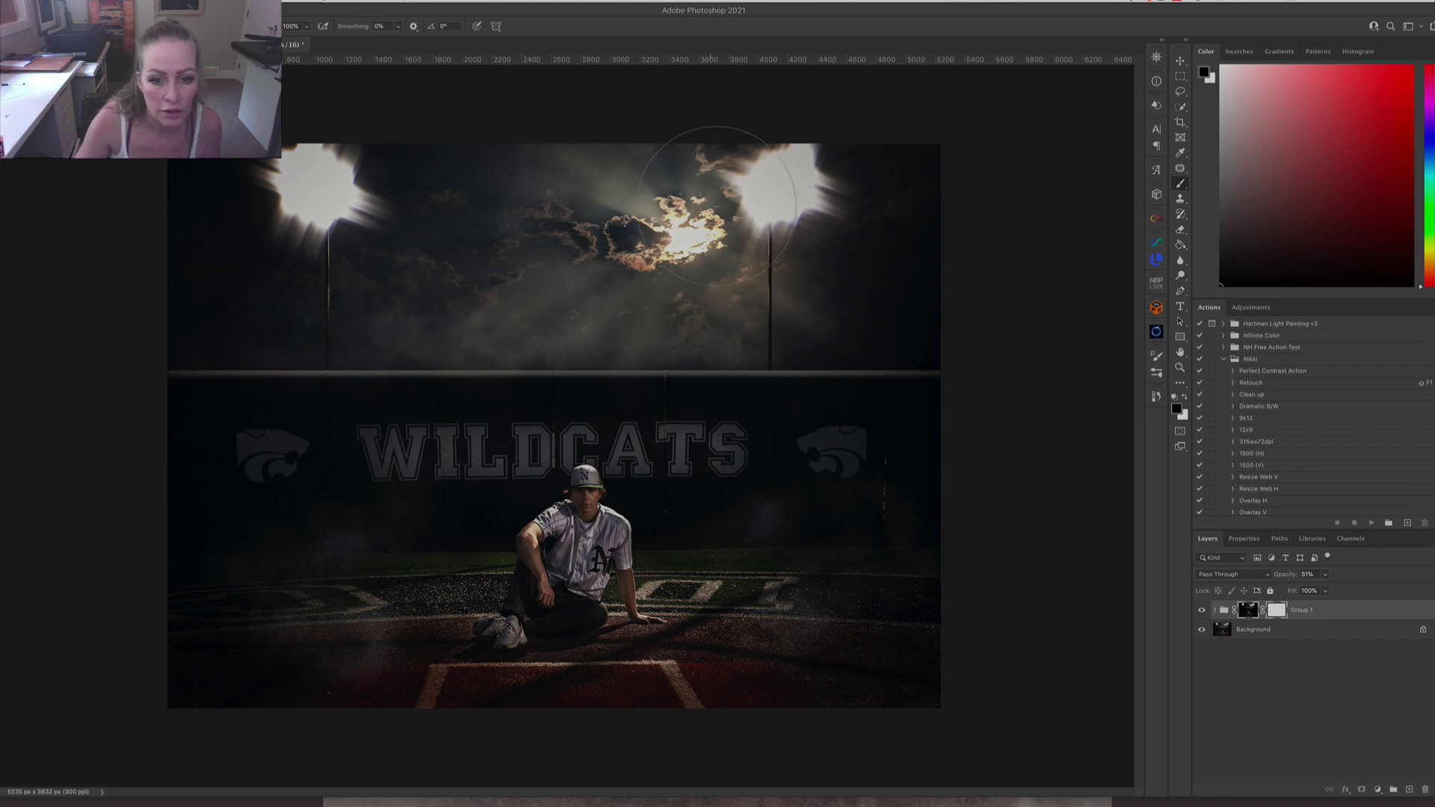
drag(480, 609, 441, 608)
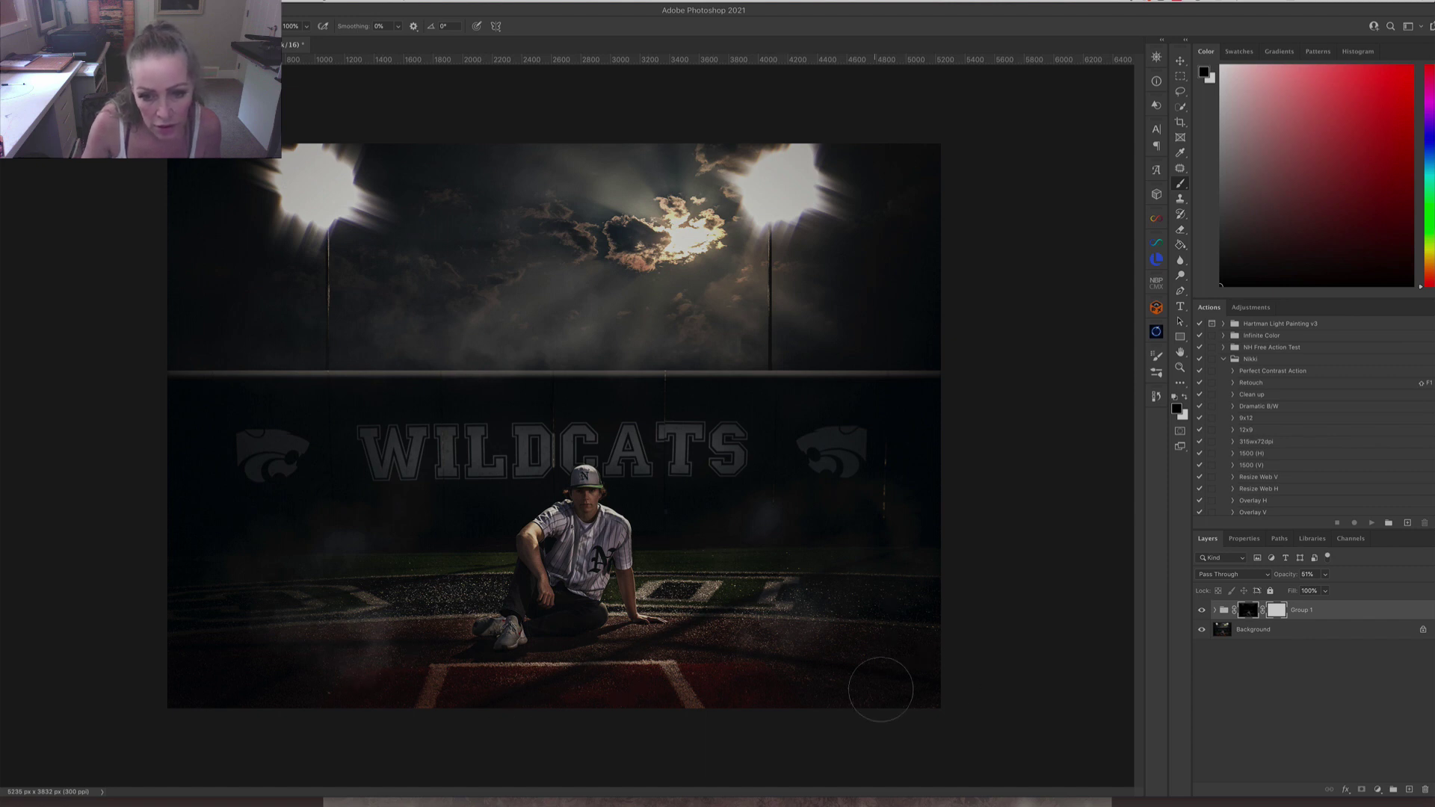
click(1202, 612)
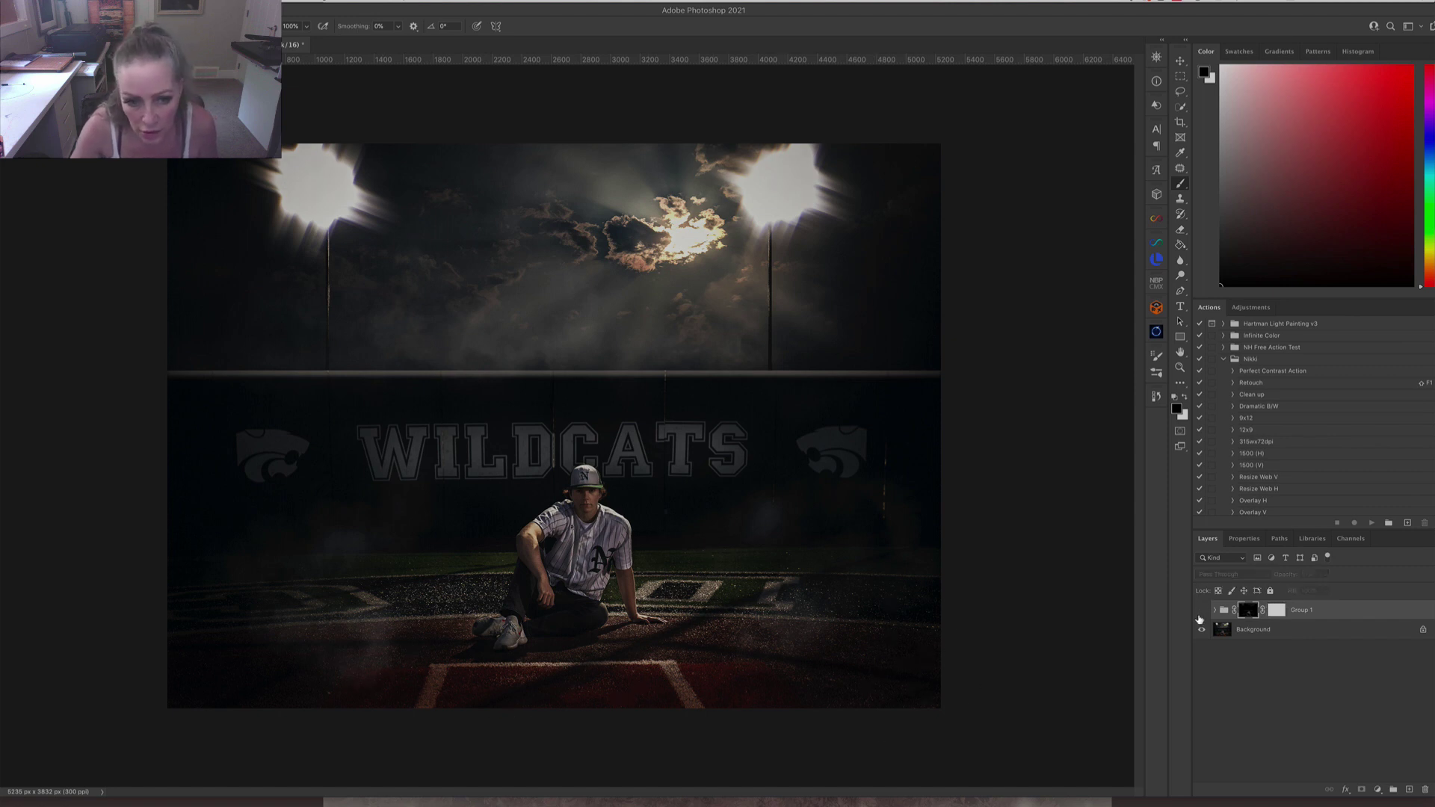
Show the group again and delete its vector mask, keeping only the painted layer mask.
click(1201, 611)
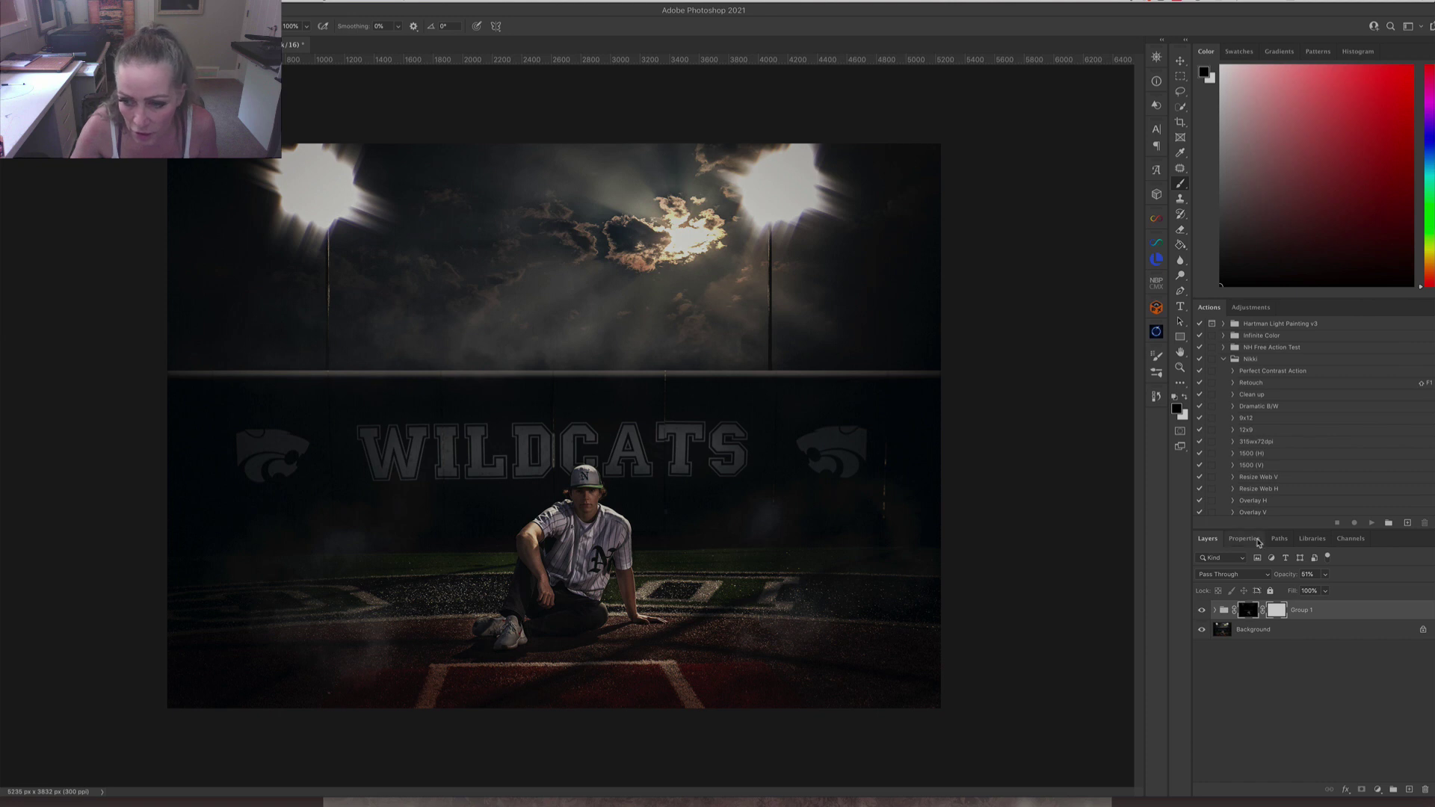
click(1245, 539)
click(1208, 539)
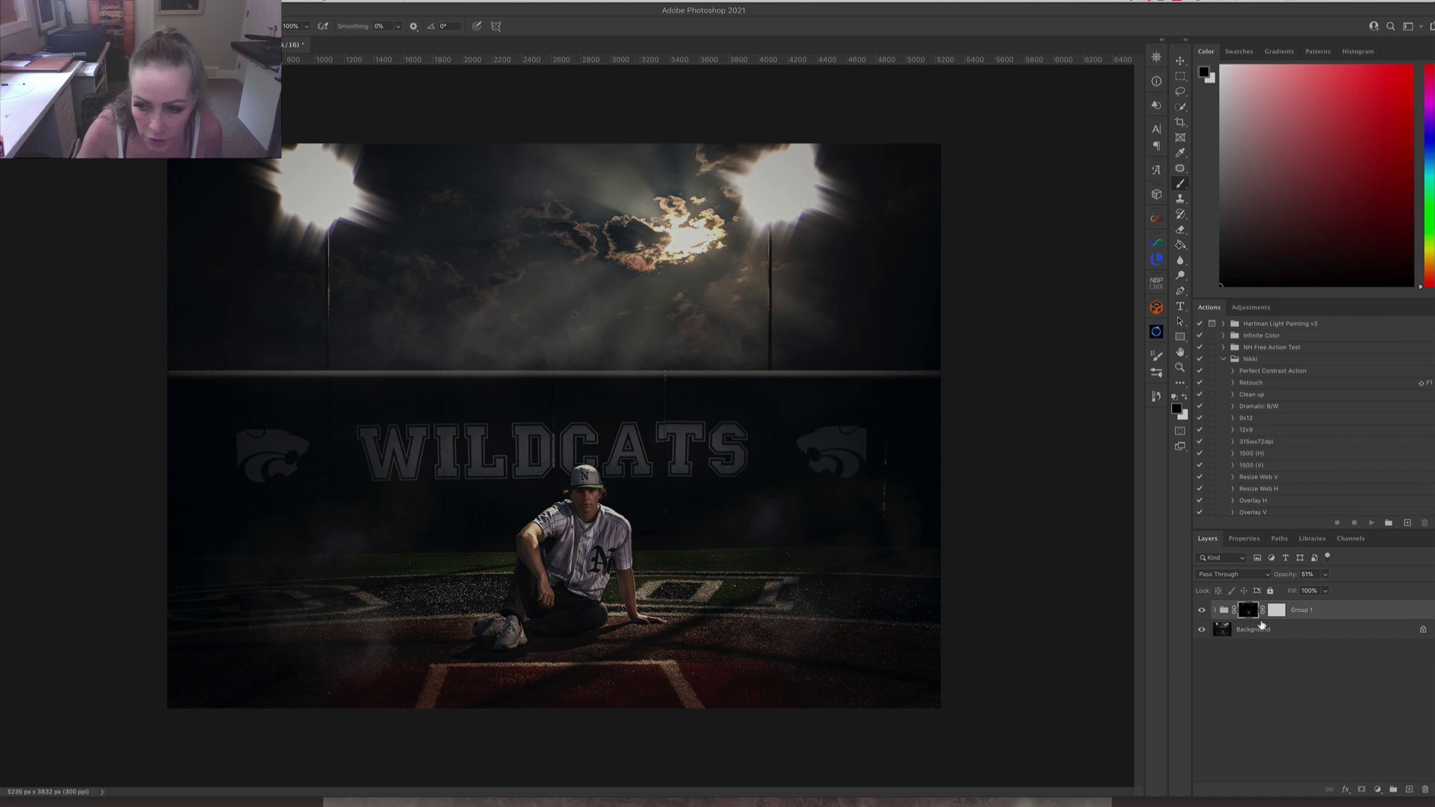
click(1426, 790)
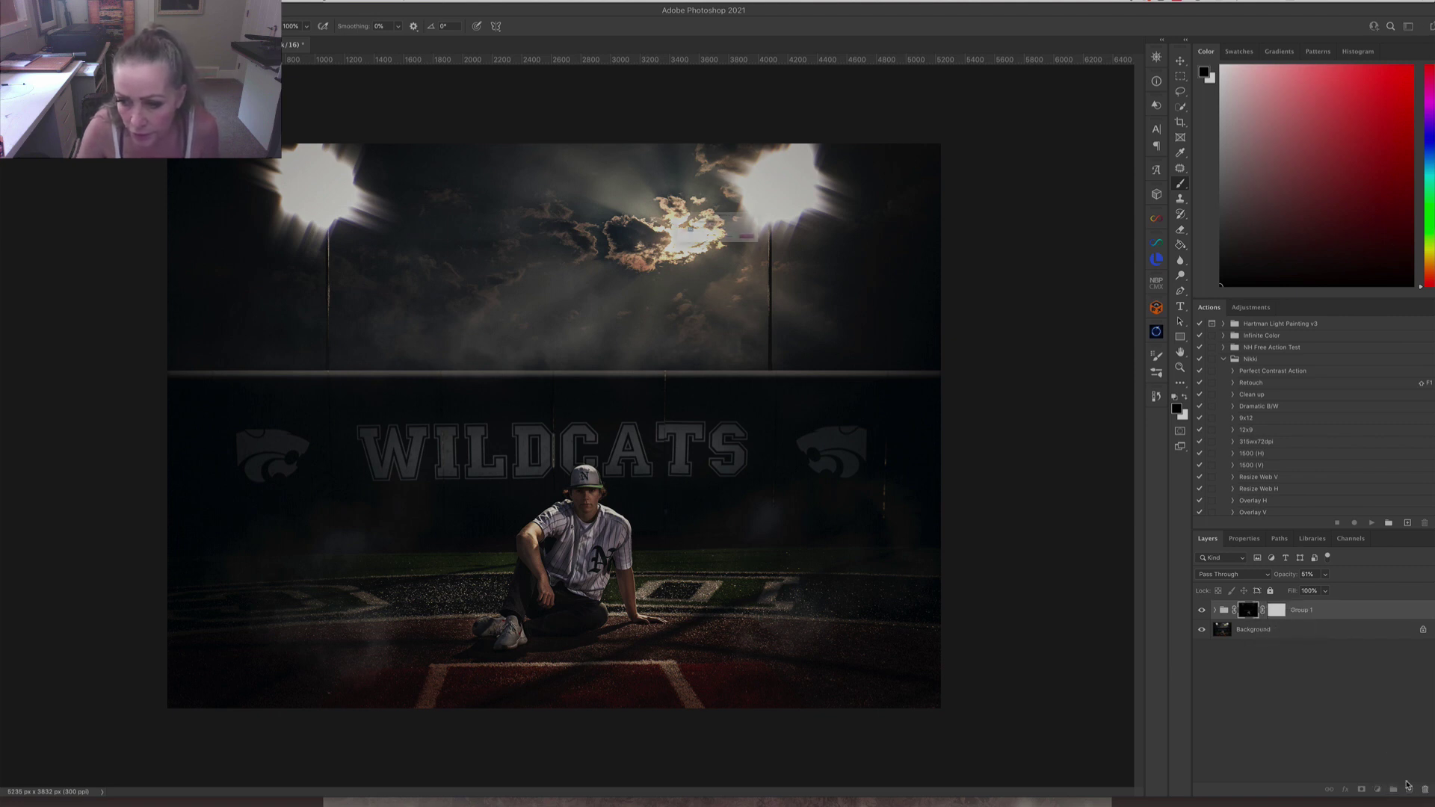
click(808, 255)
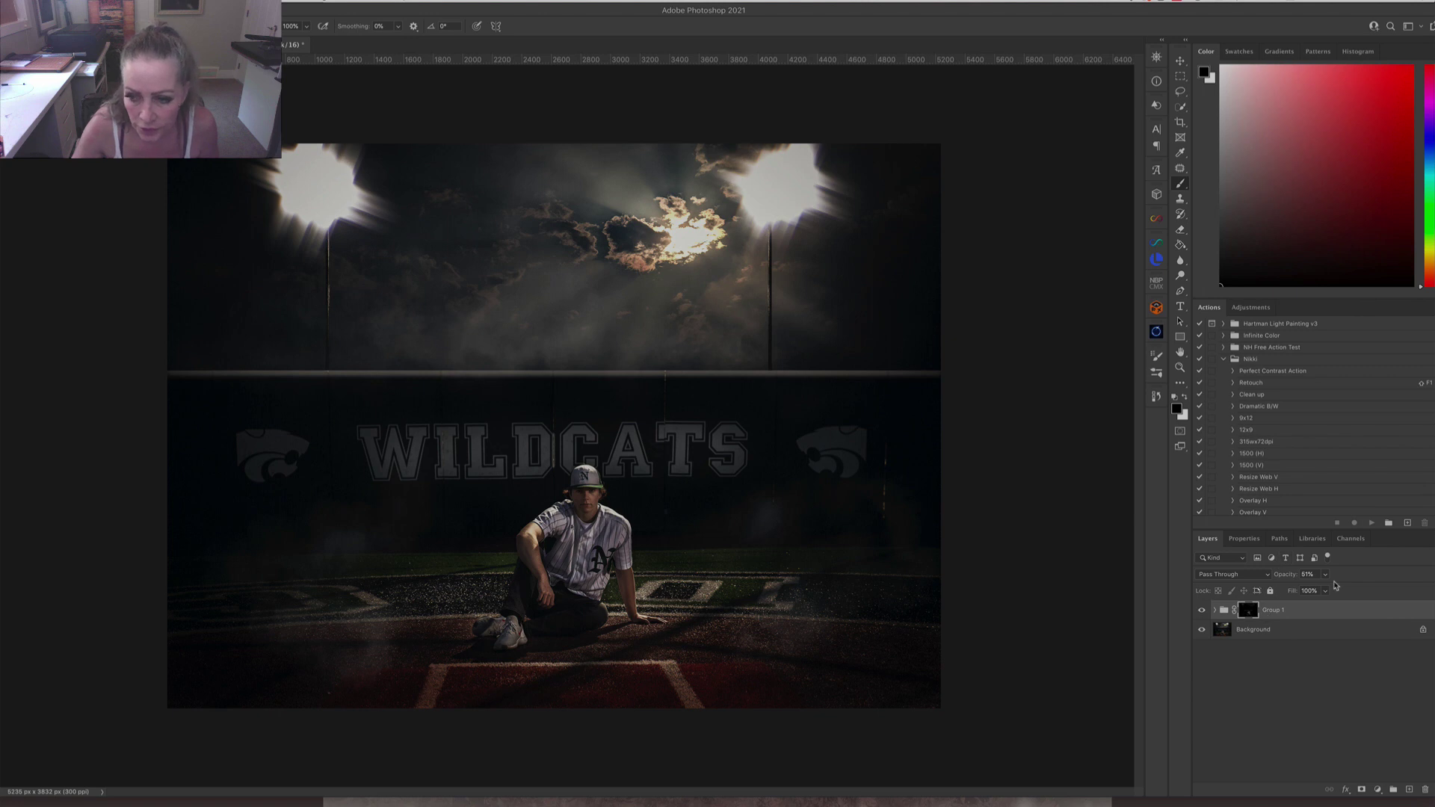
Lower the group's opacity to 38% and feather its layer mask by 2.7 px.
click(1325, 574)
drag(1326, 590, 1319, 592)
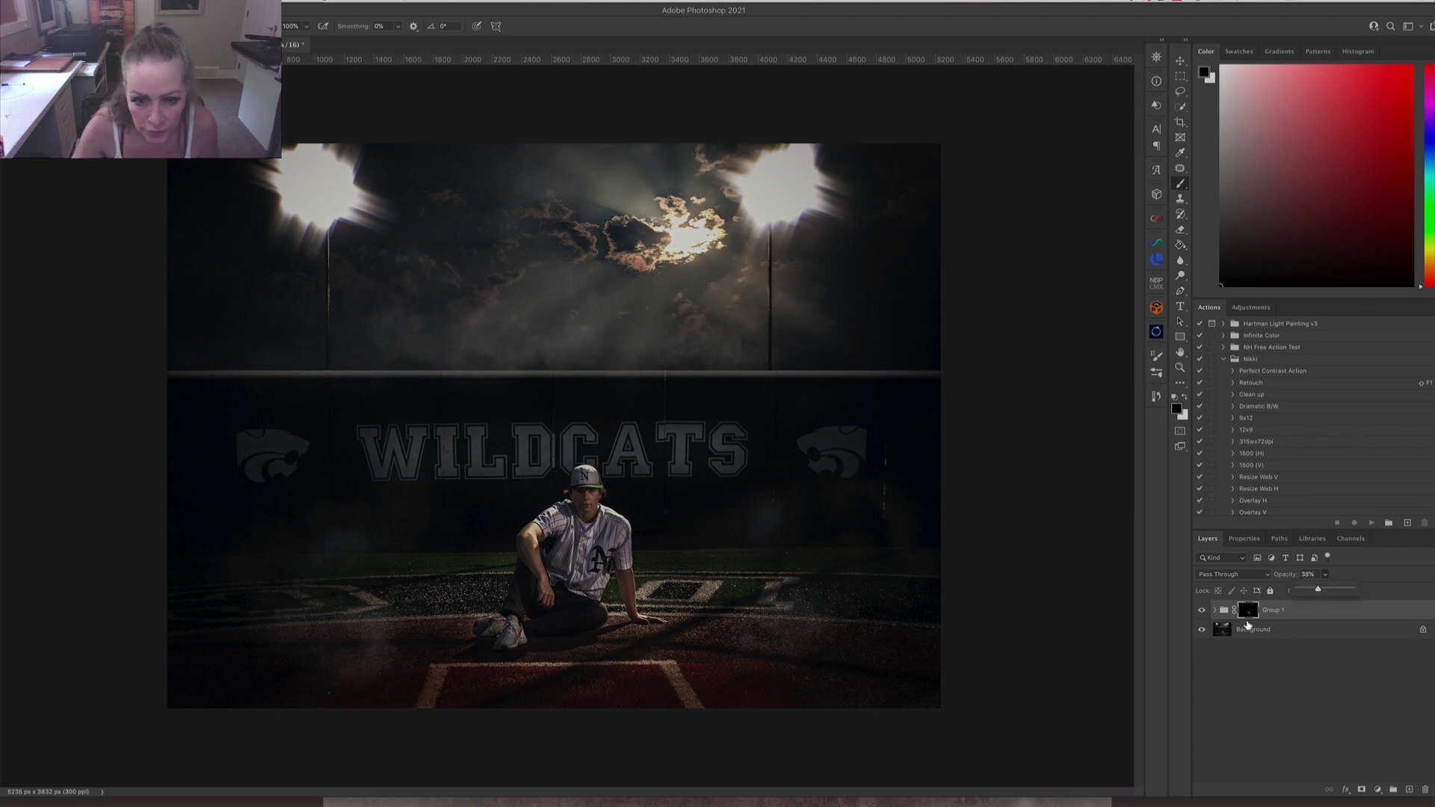
key(Return)
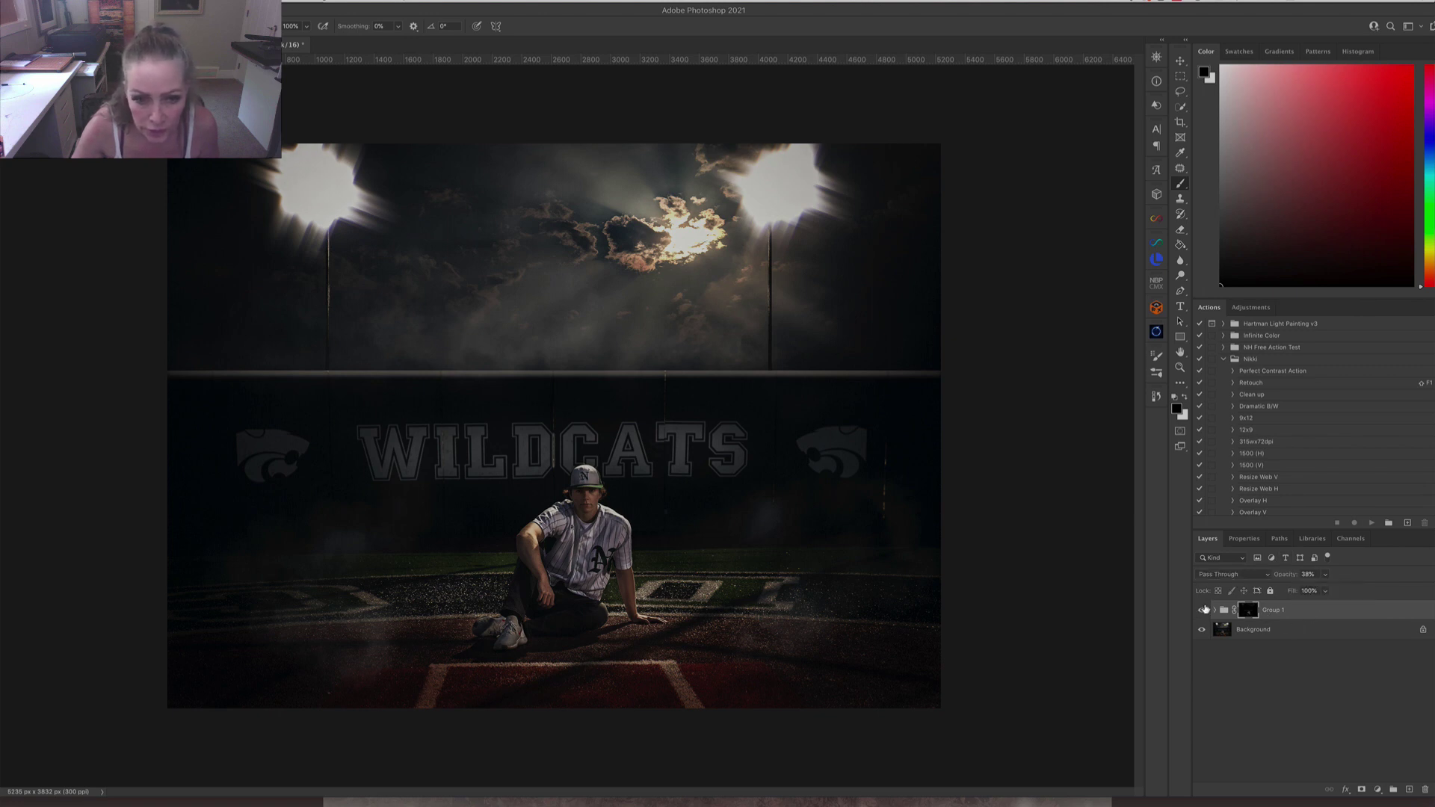
click(1244, 539)
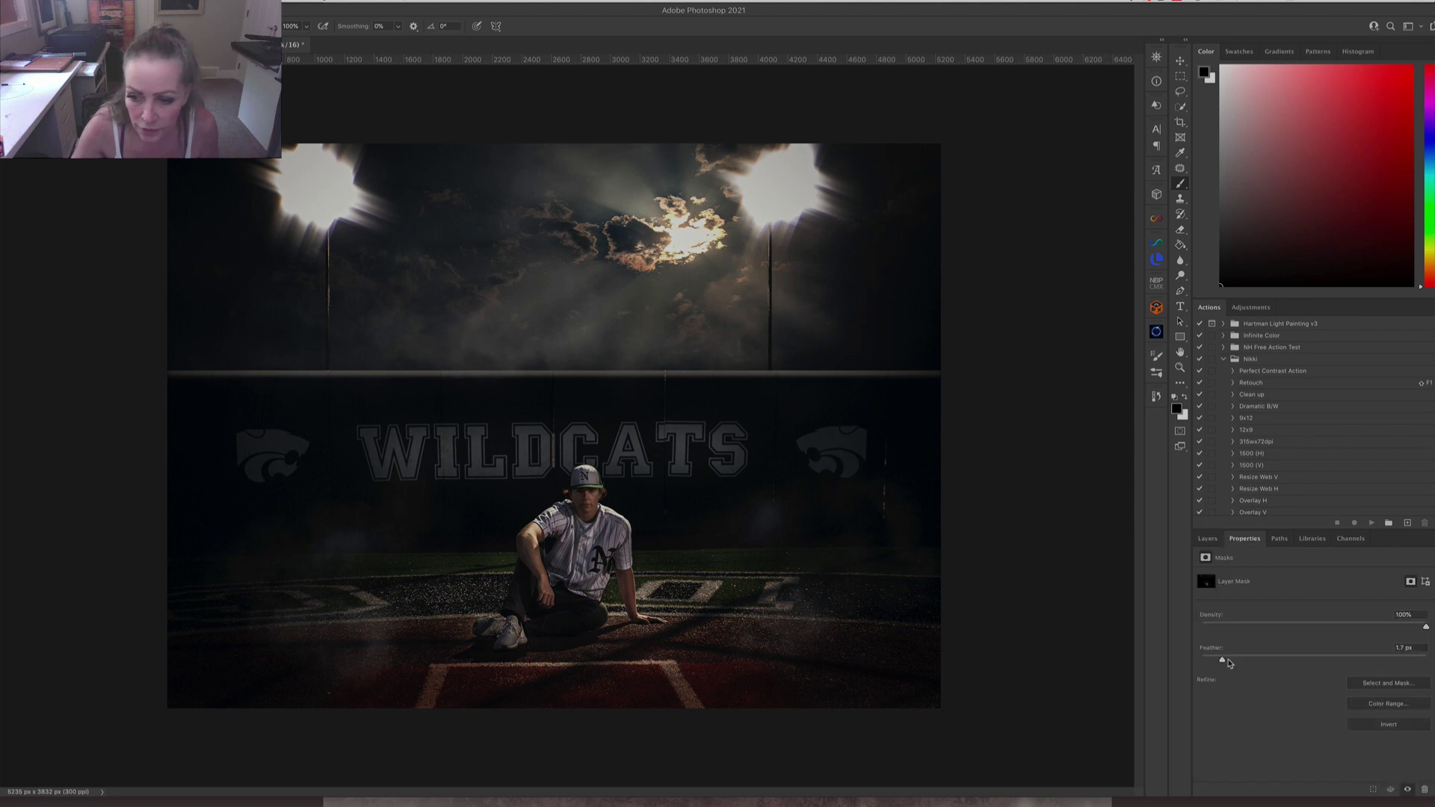
drag(1230, 663, 1241, 664)
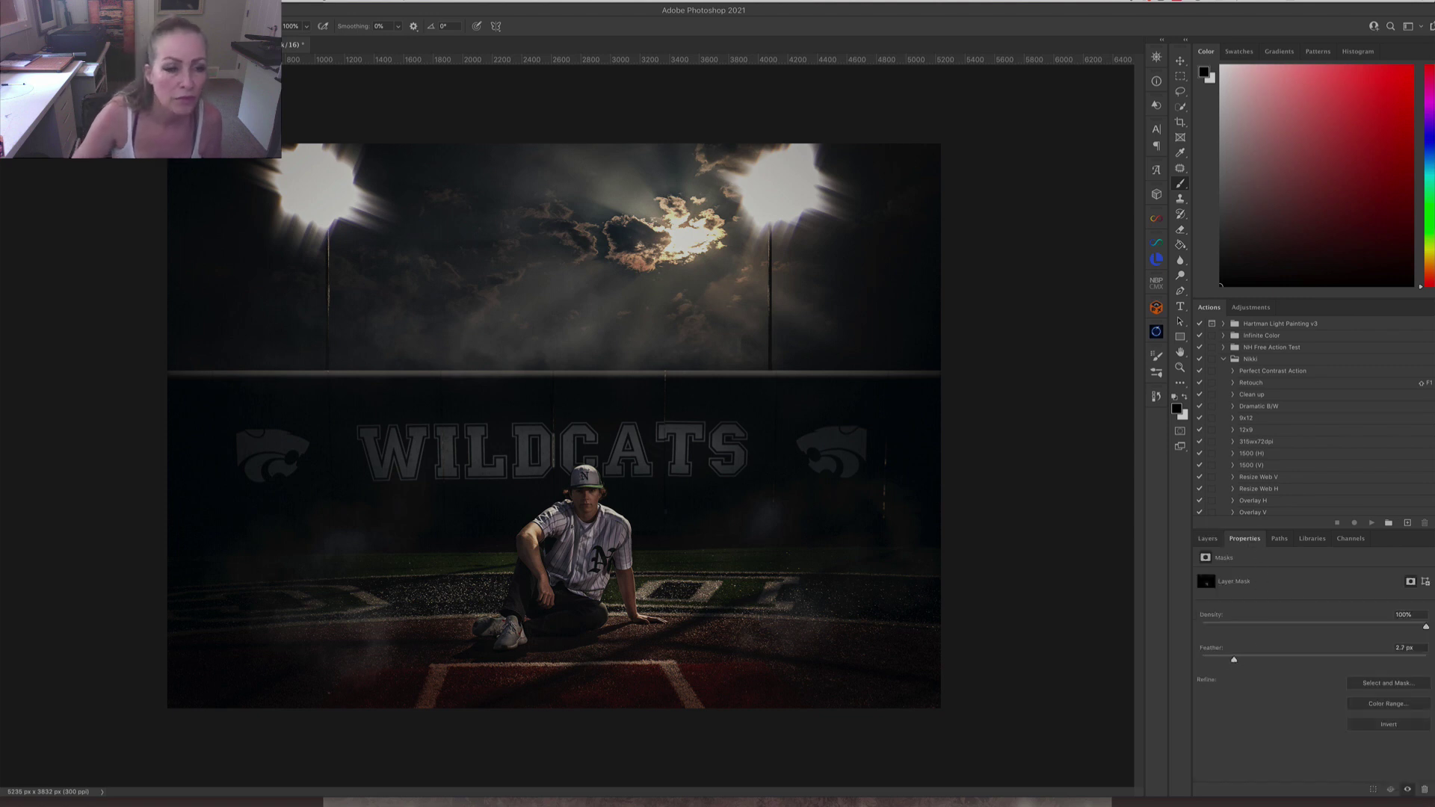
Flatten the masked group and background into a single Background layer.
click(142, 1)
click(161, 458)
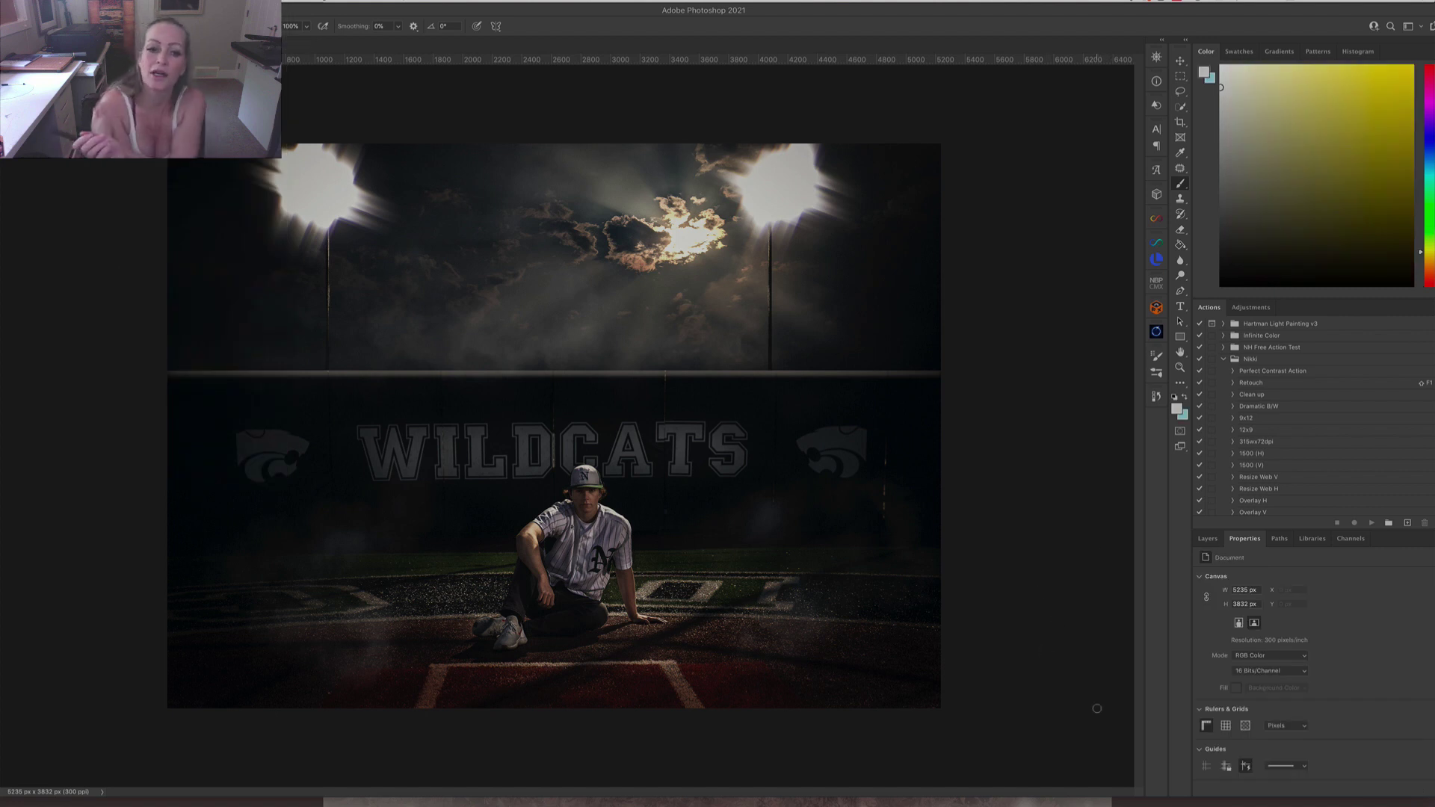
click(1208, 538)
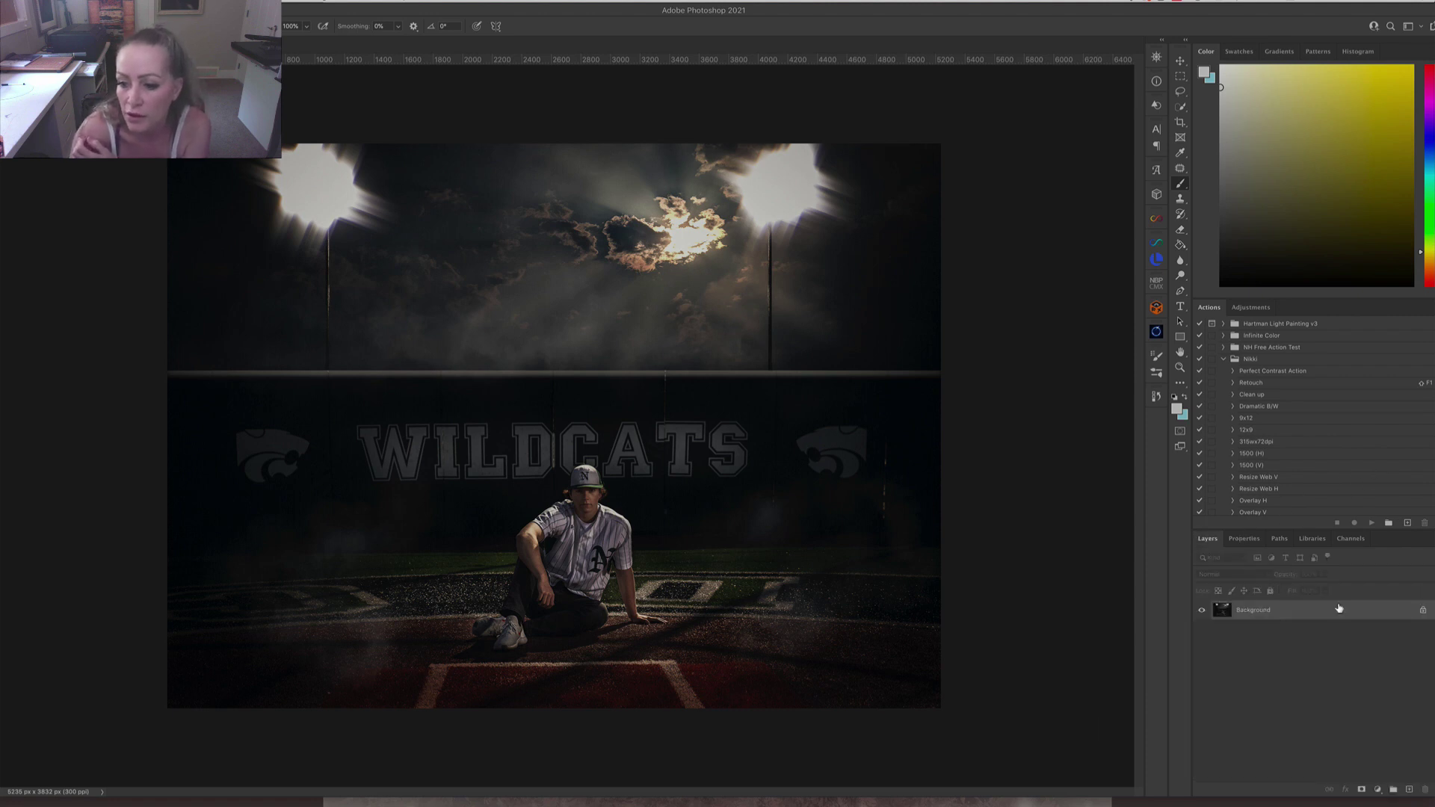
Run the NH-Dodge Burn action from the NH-Retouching Tools set to add Dodge and Burn curves layers.
click(1224, 359)
click(1276, 383)
click(1372, 522)
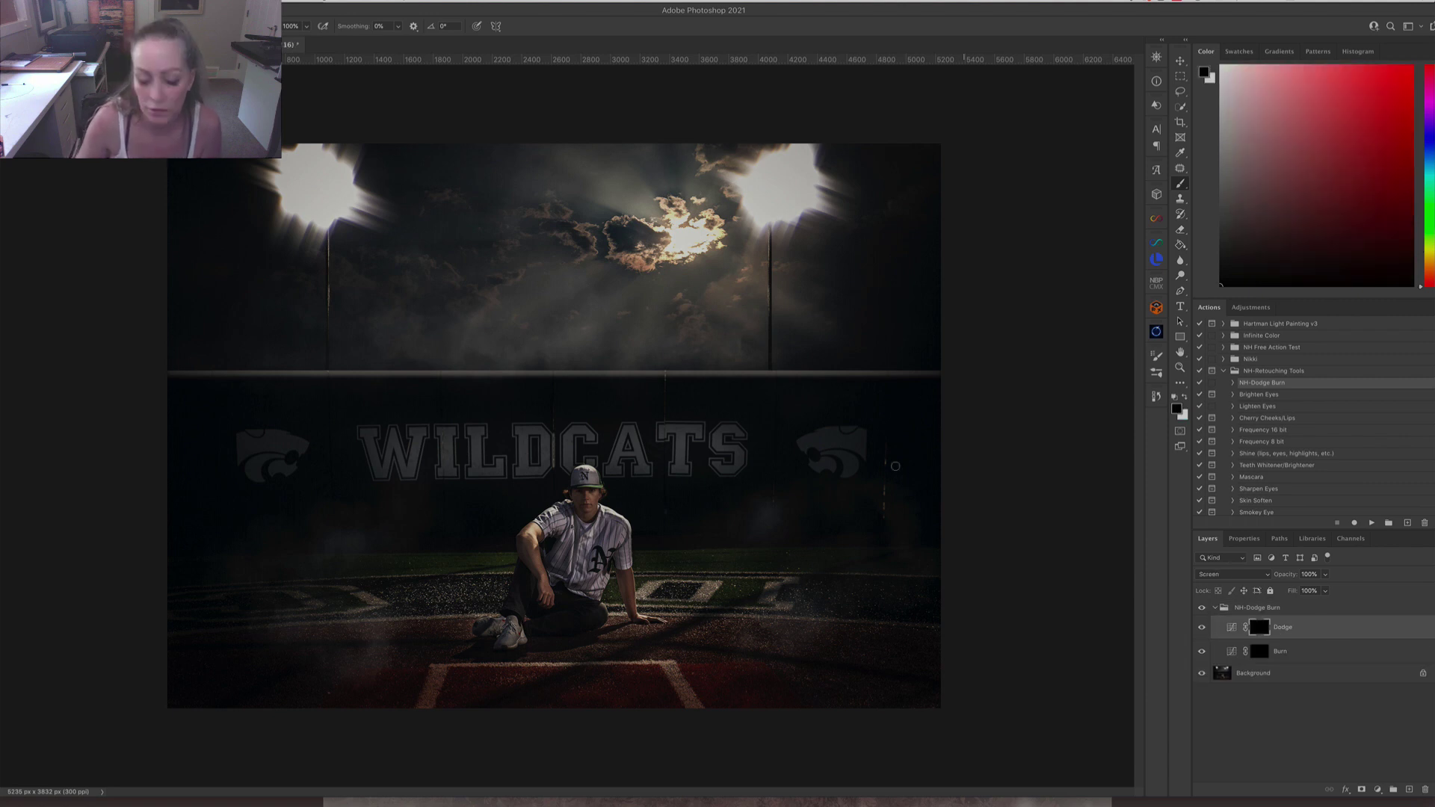
Paint white on the Dodge layer's mask at 12% flow to brighten the fence's top rail beneath the stadium lights.
click(307, 28)
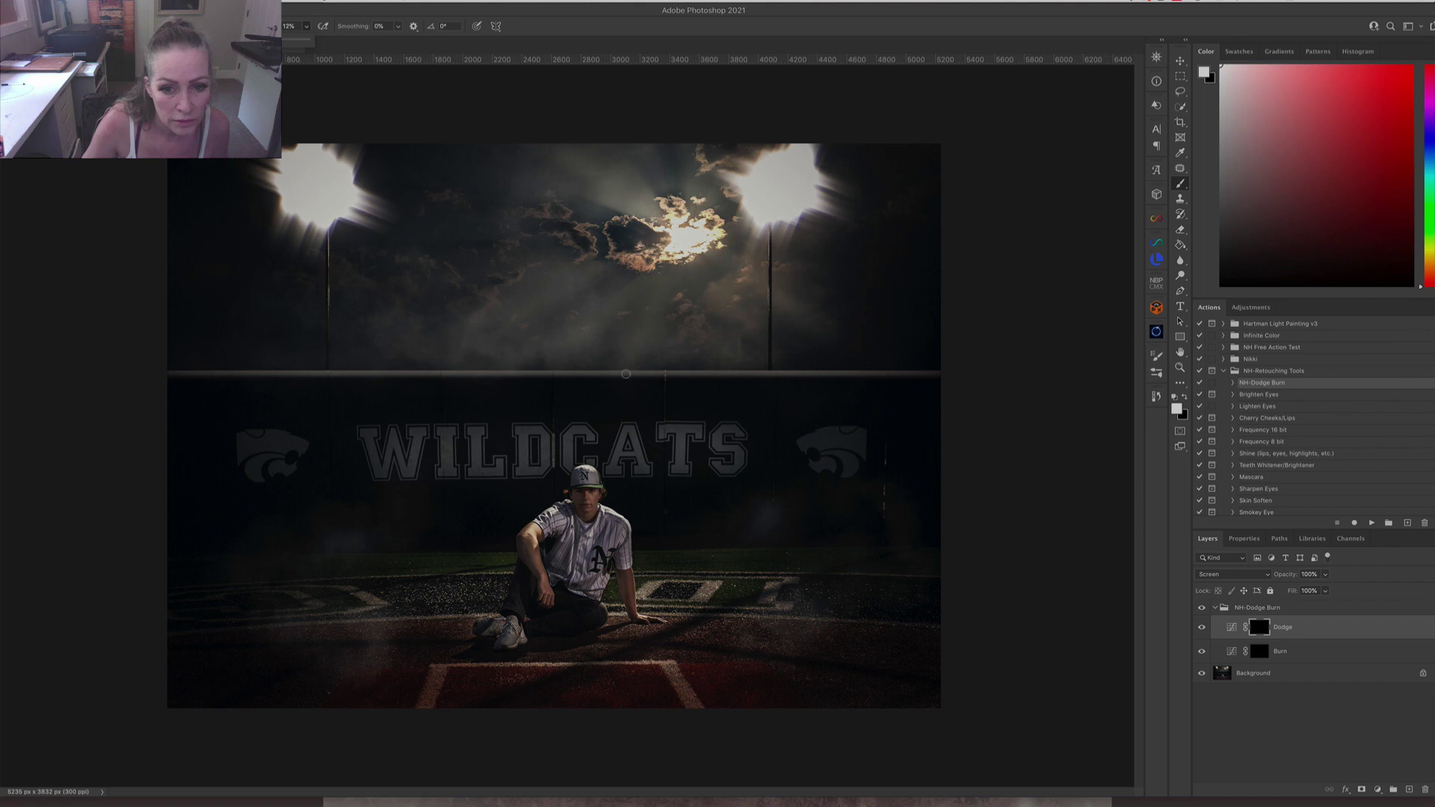
drag(630, 375, 627, 378)
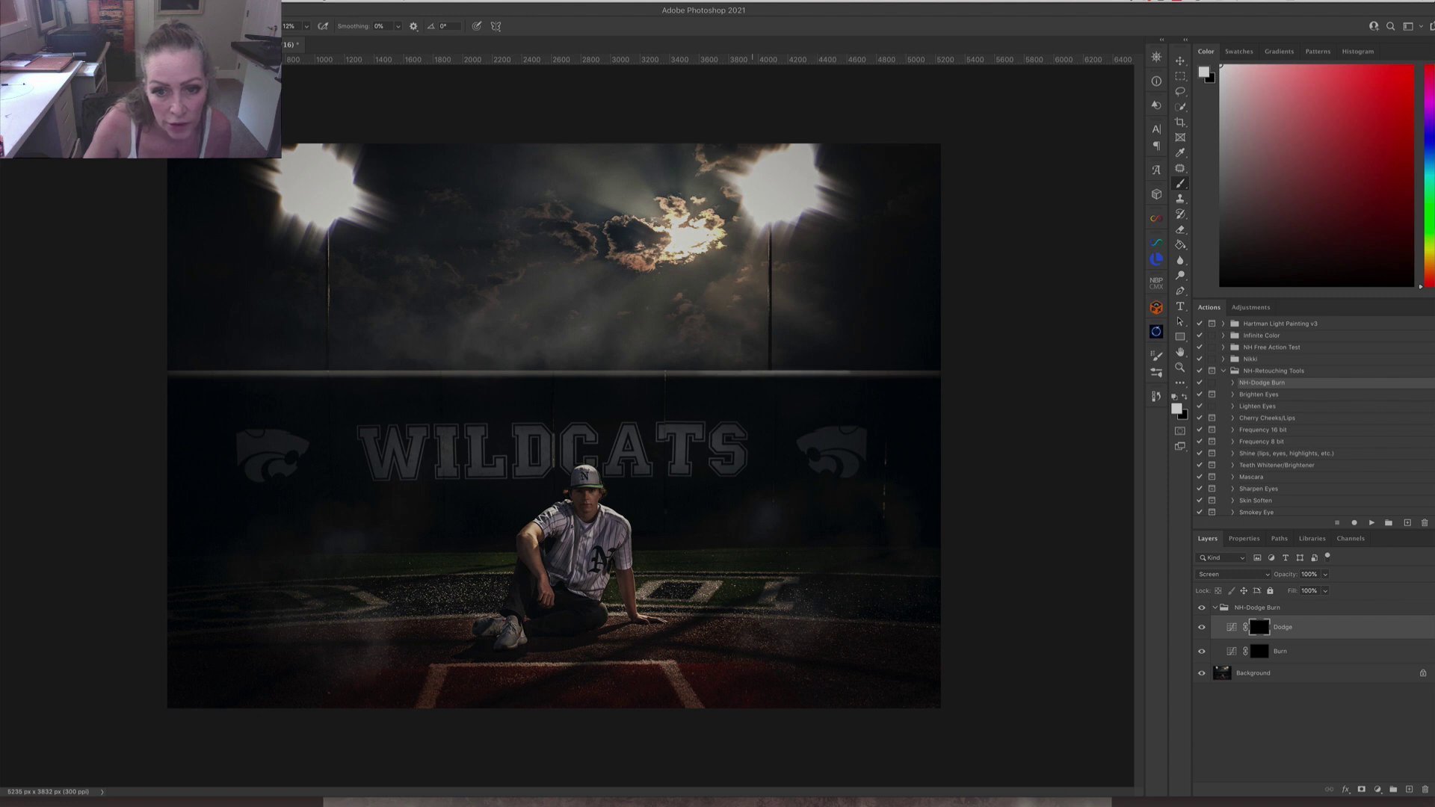
drag(754, 374, 836, 374)
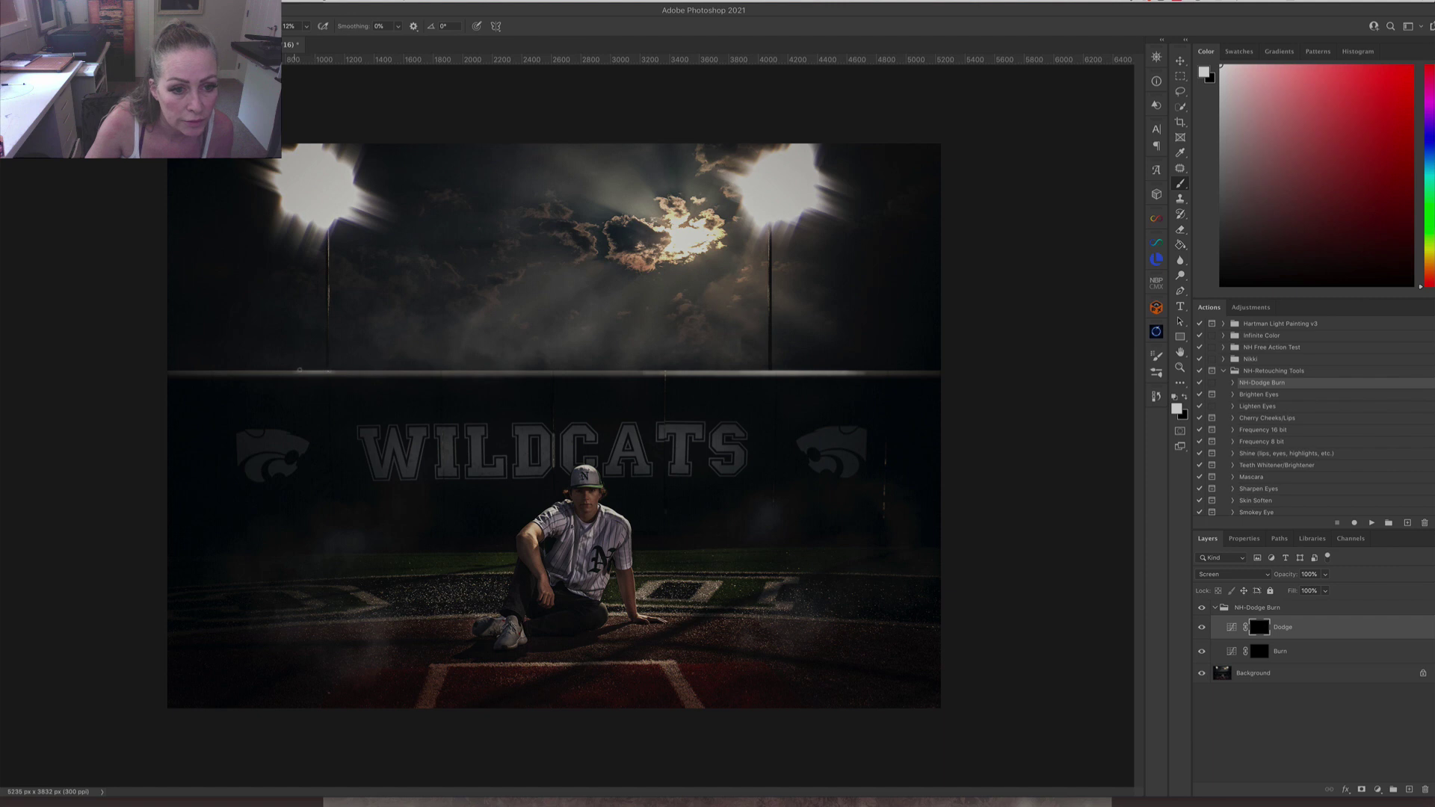
mouse_move(300, 370)
mouse_down()
mouse_move(228, 371)
mouse_move(409, 372)
mouse_up()
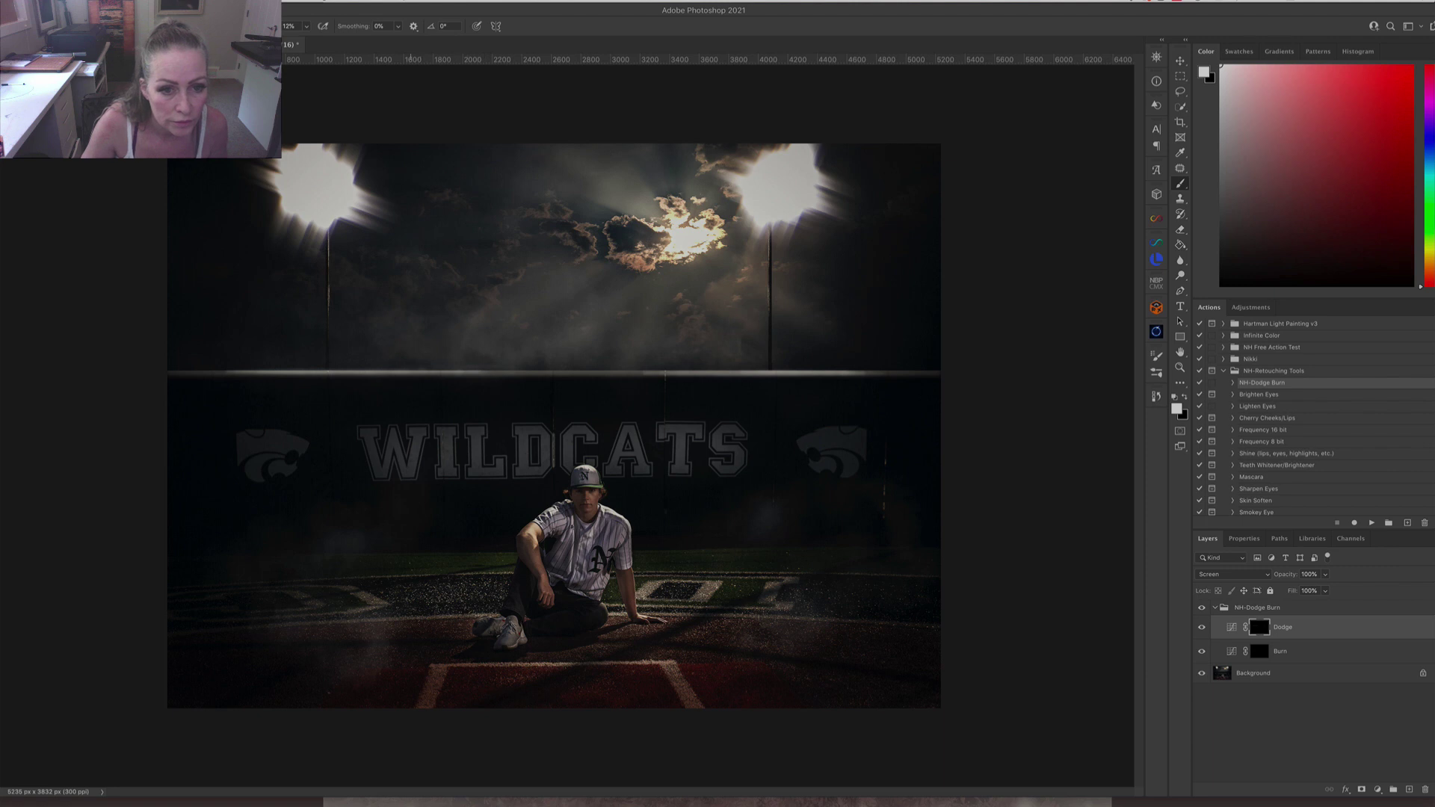
key(x)
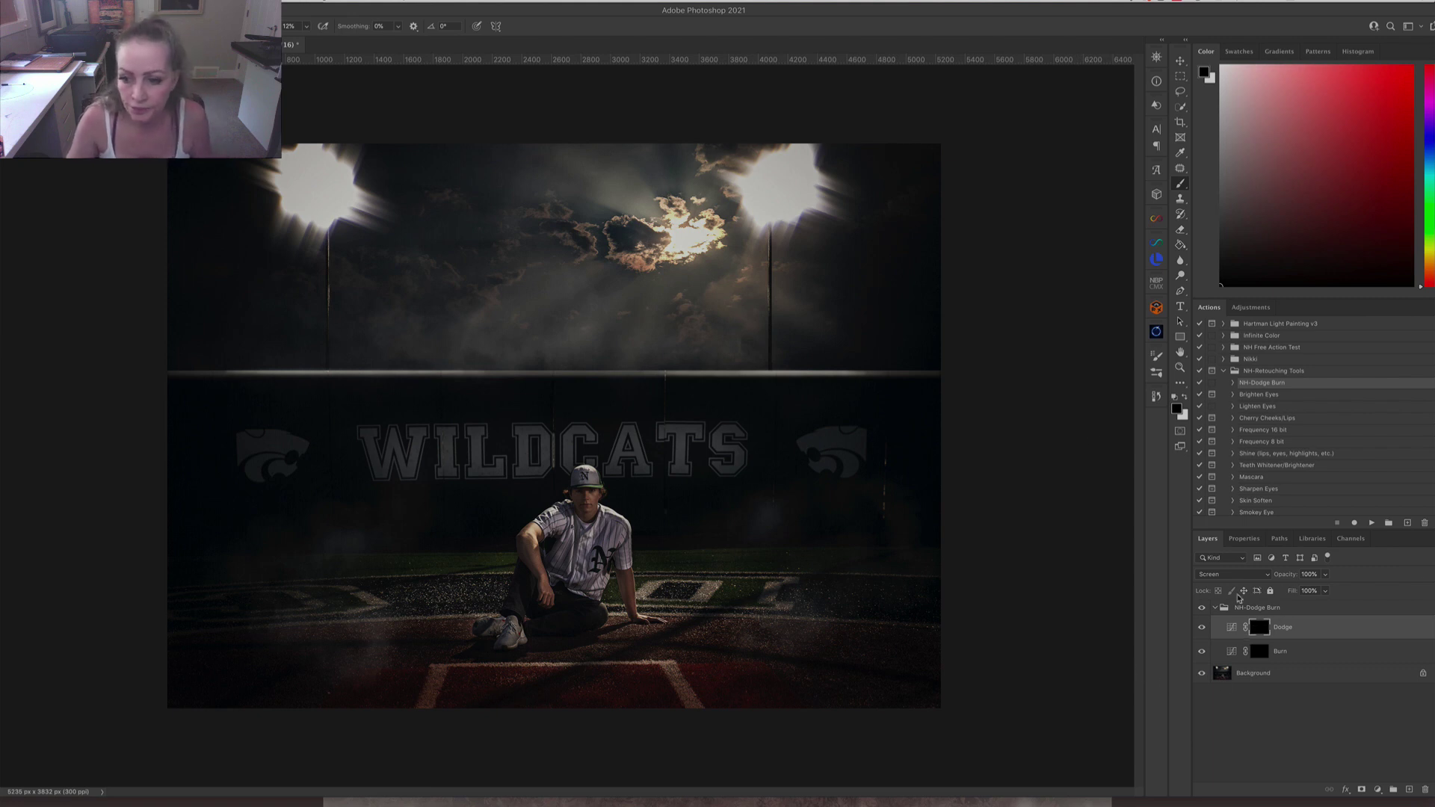
Toggle the Dodge layer's visibility to compare the brightened rail, and flatten the image.
click(1201, 629)
click(1202, 630)
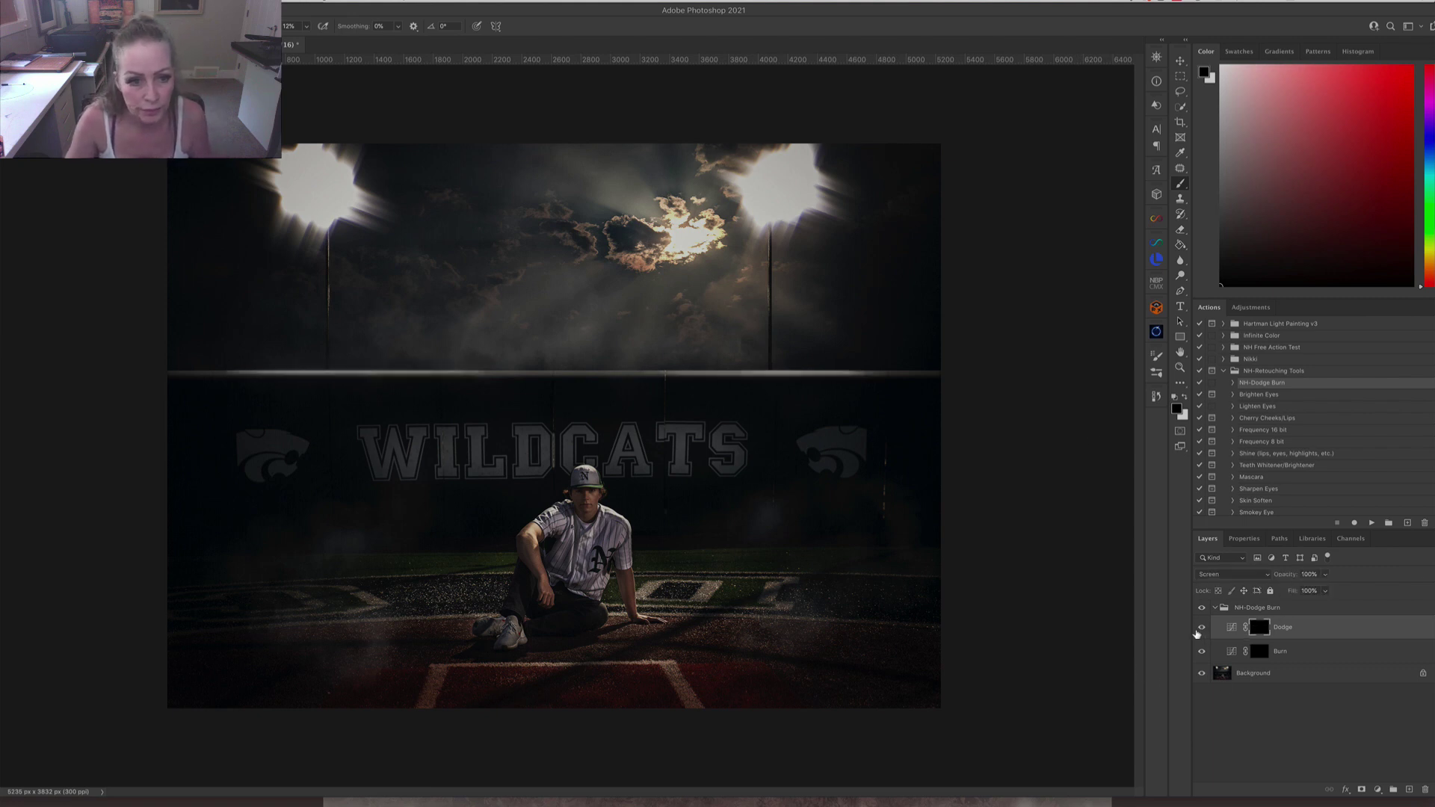
right_click(128, 158)
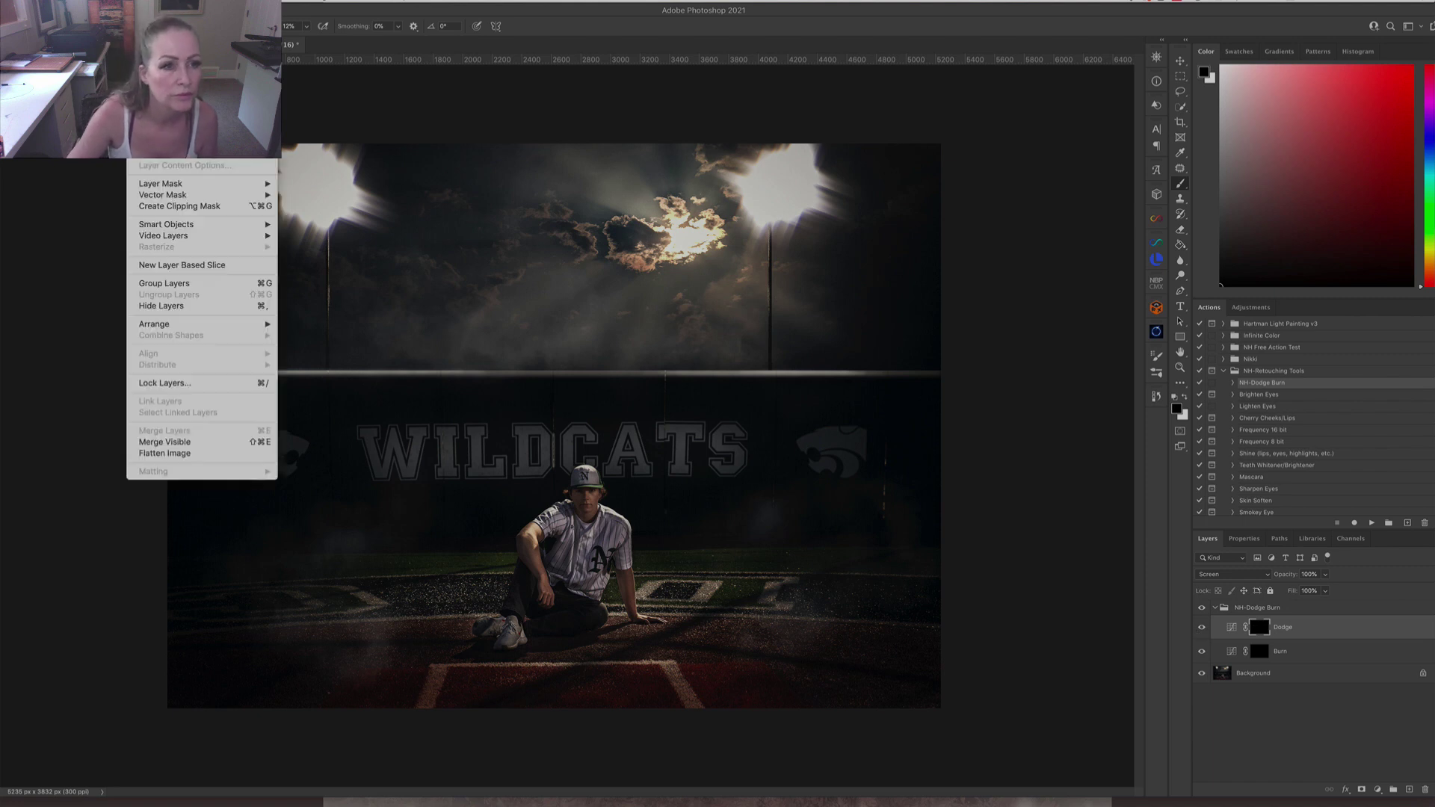
click(215, 453)
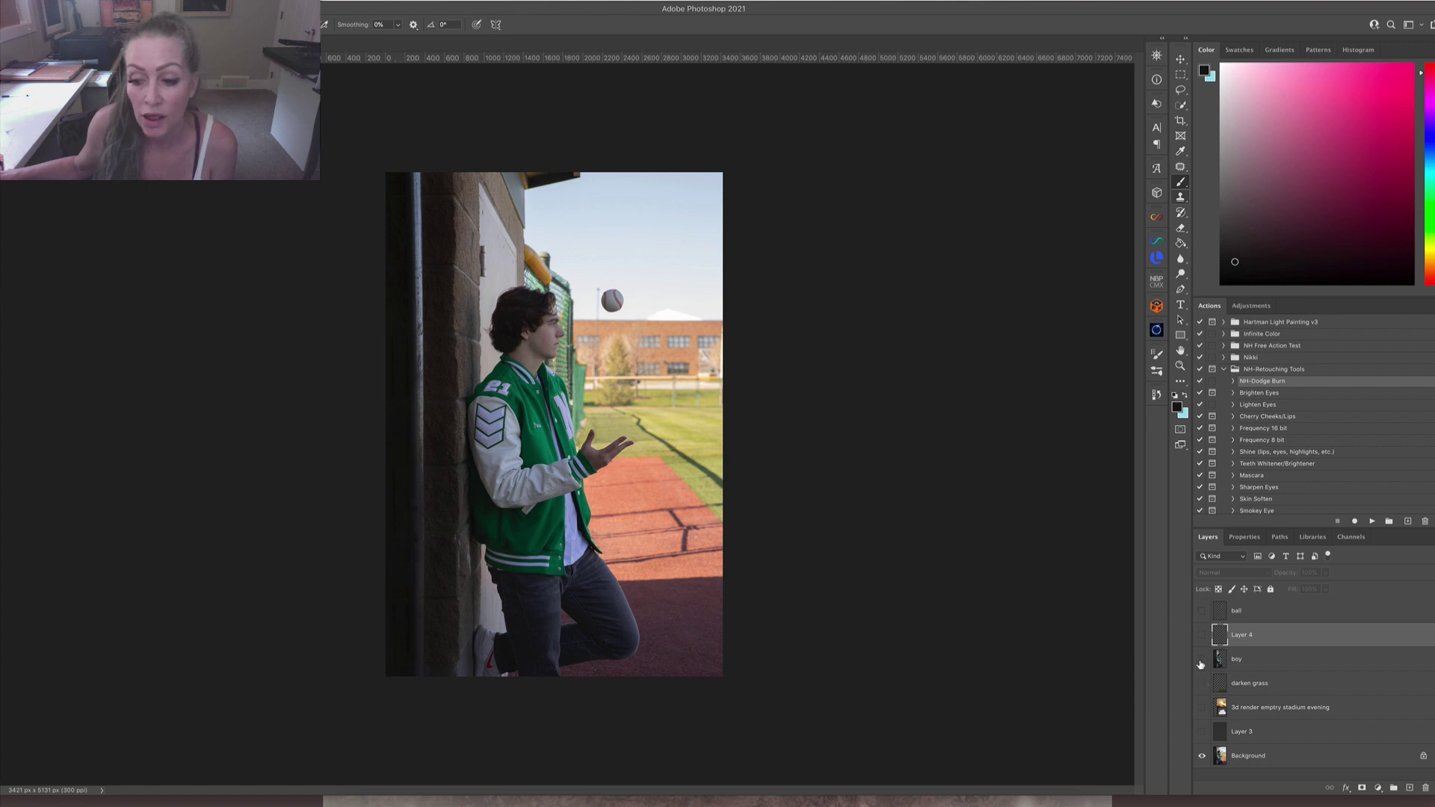
In the letterman jacket composite, show Layer 3, the boy cutout, the ball, the evening stadium, the darken grass layer and Layer 4.
click(1202, 732)
click(1203, 660)
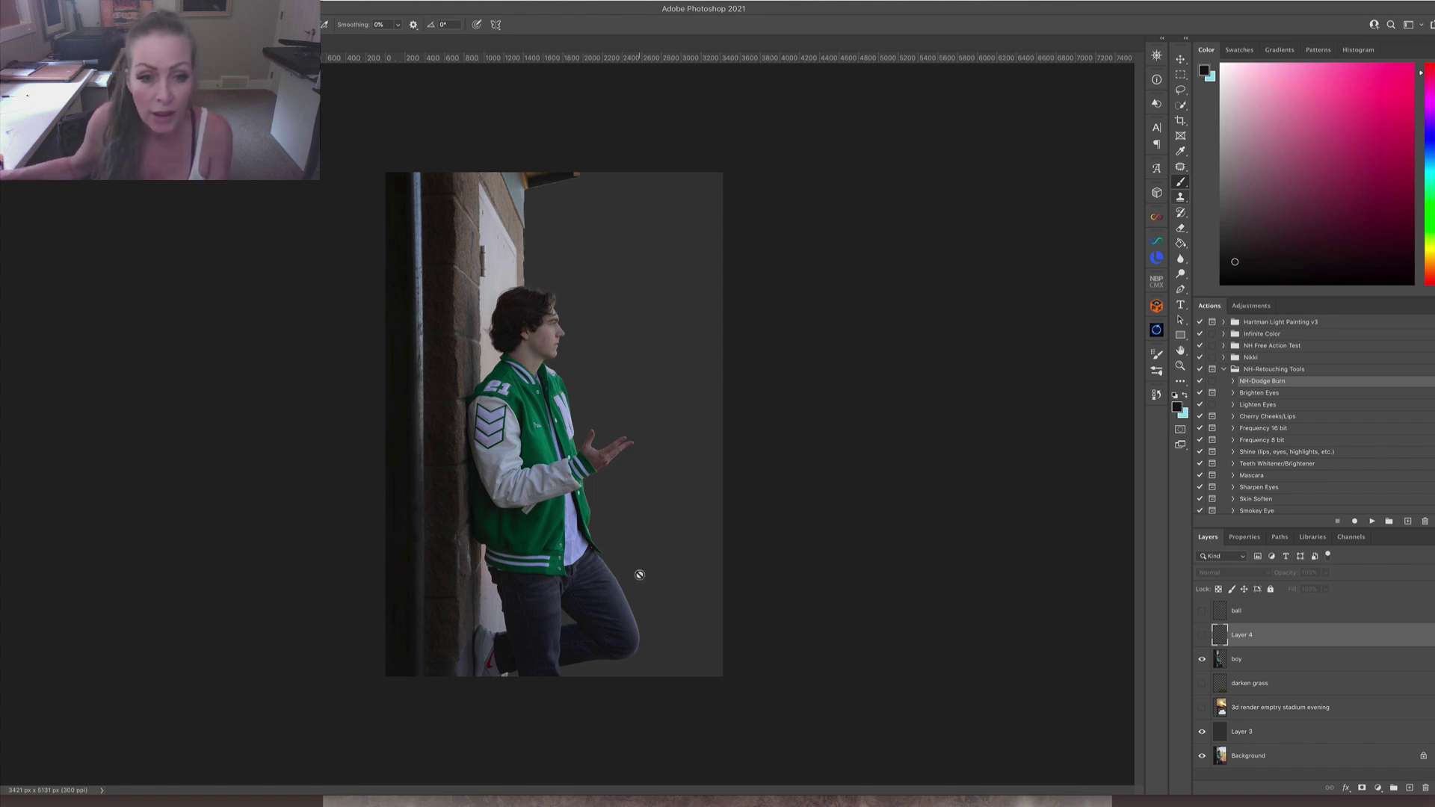
click(1202, 611)
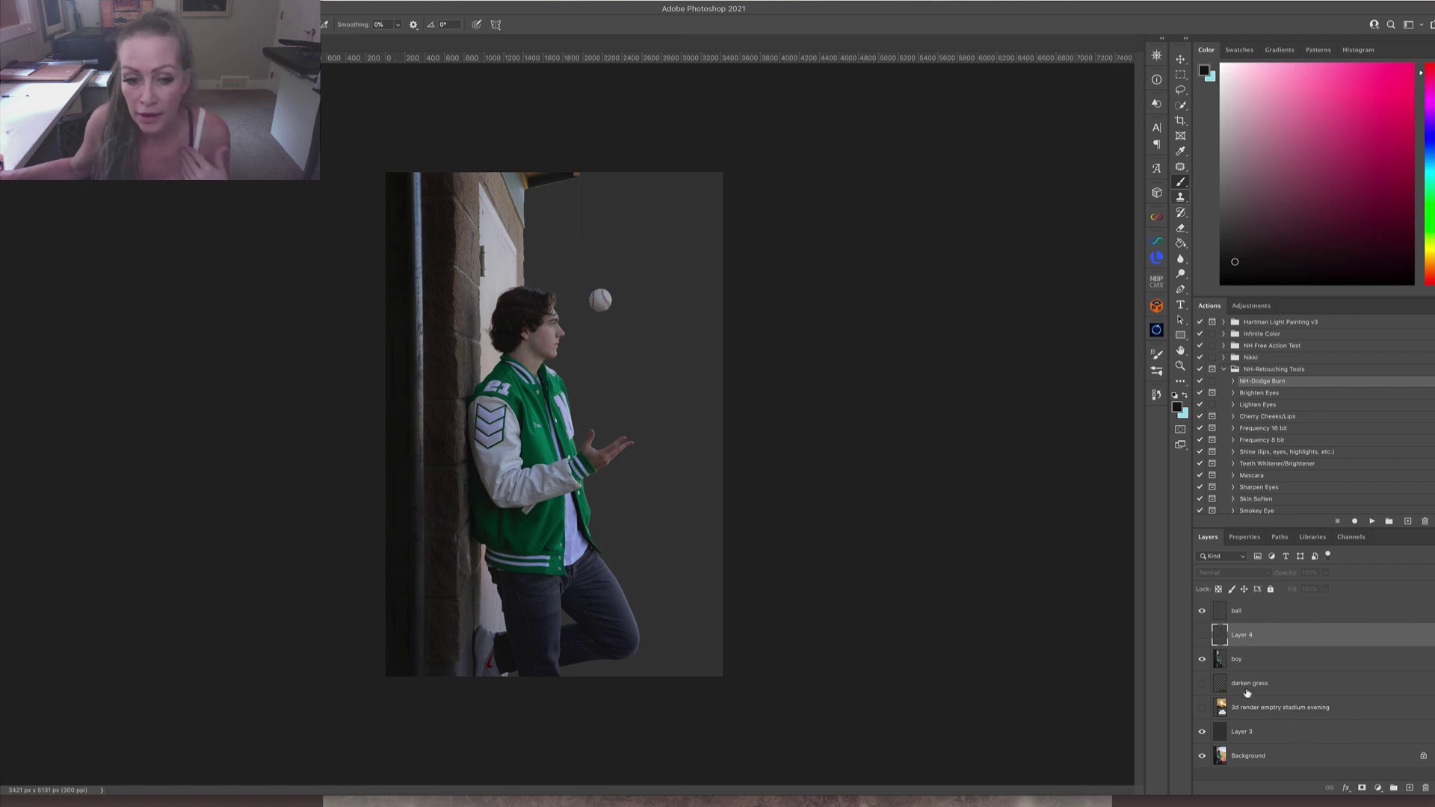
click(1278, 710)
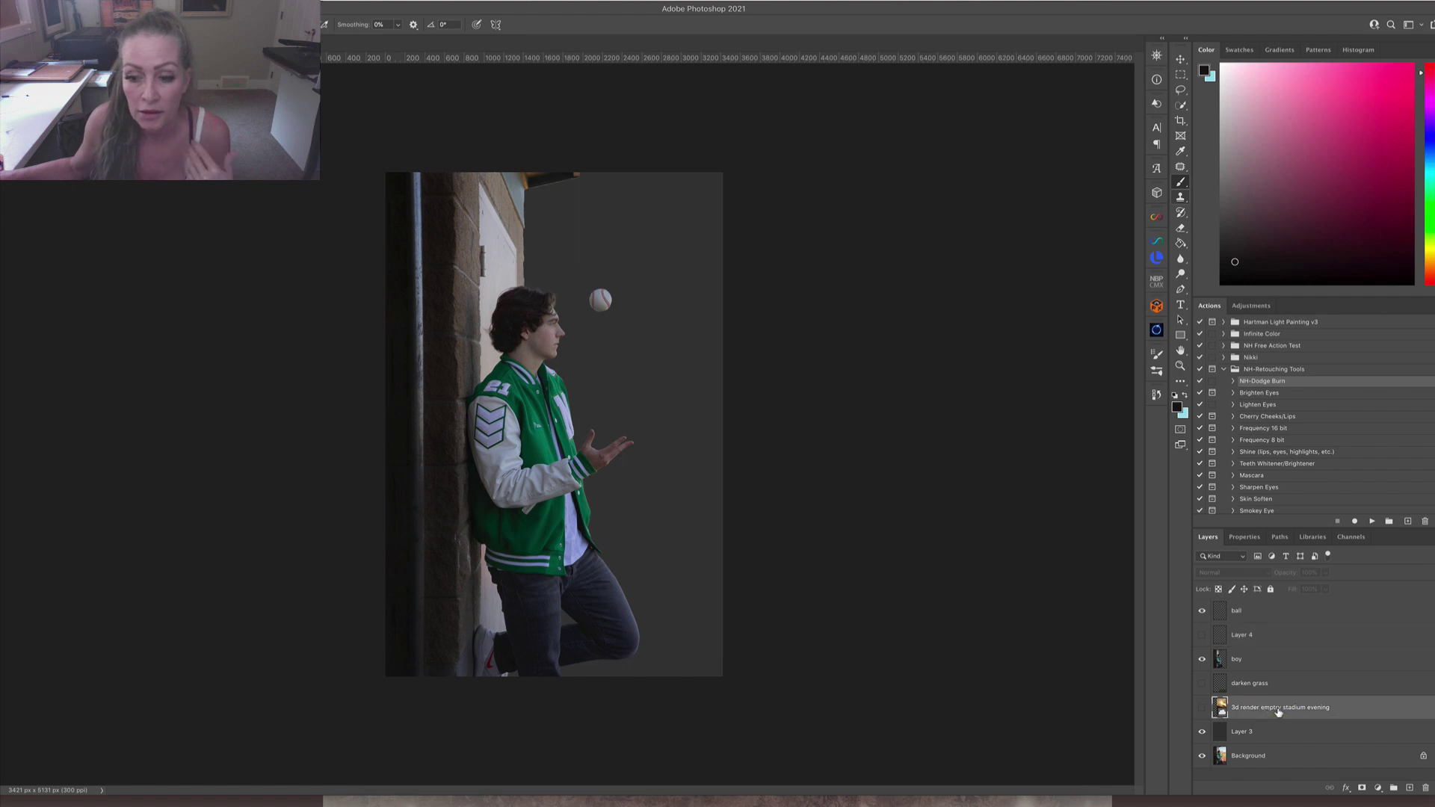
click(1203, 709)
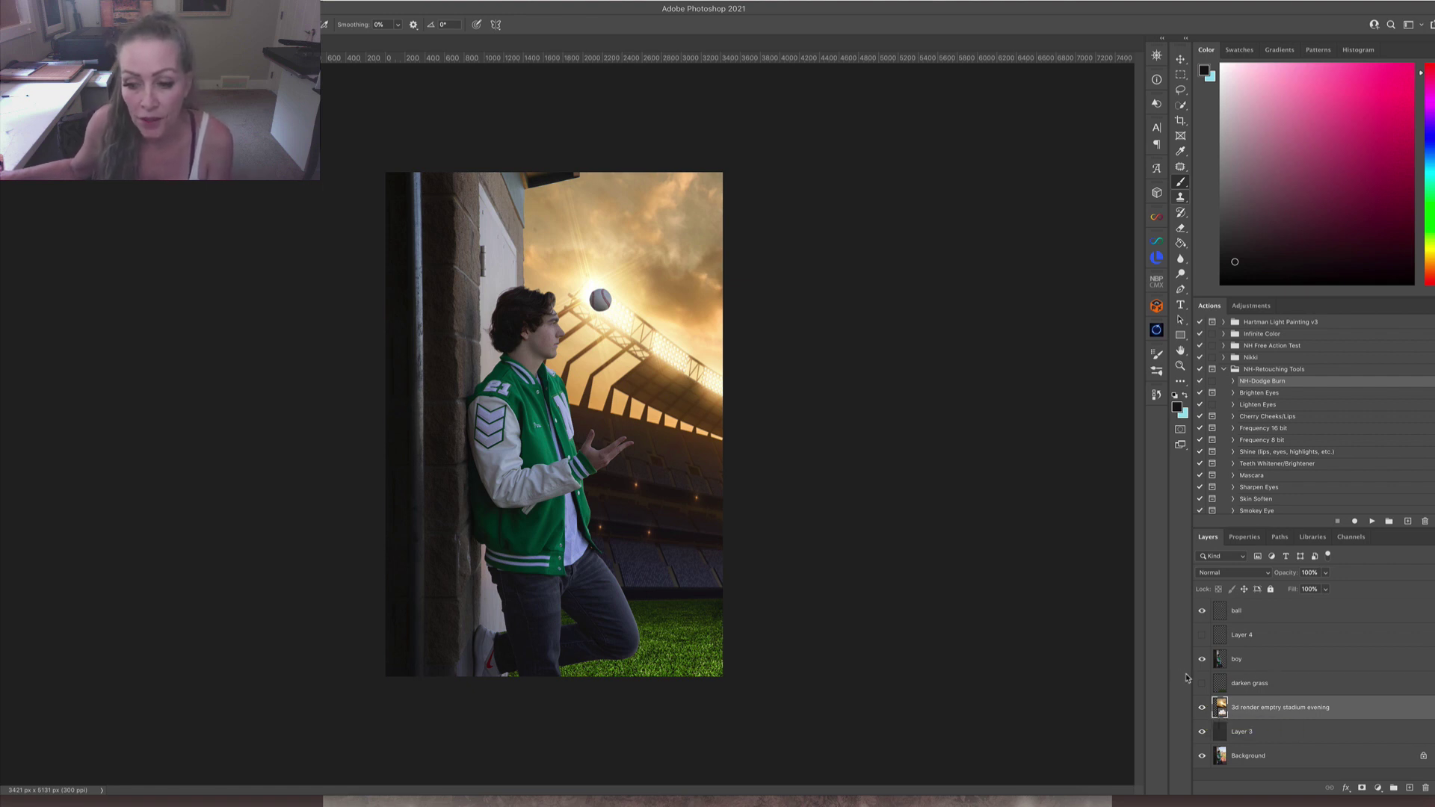
click(1202, 684)
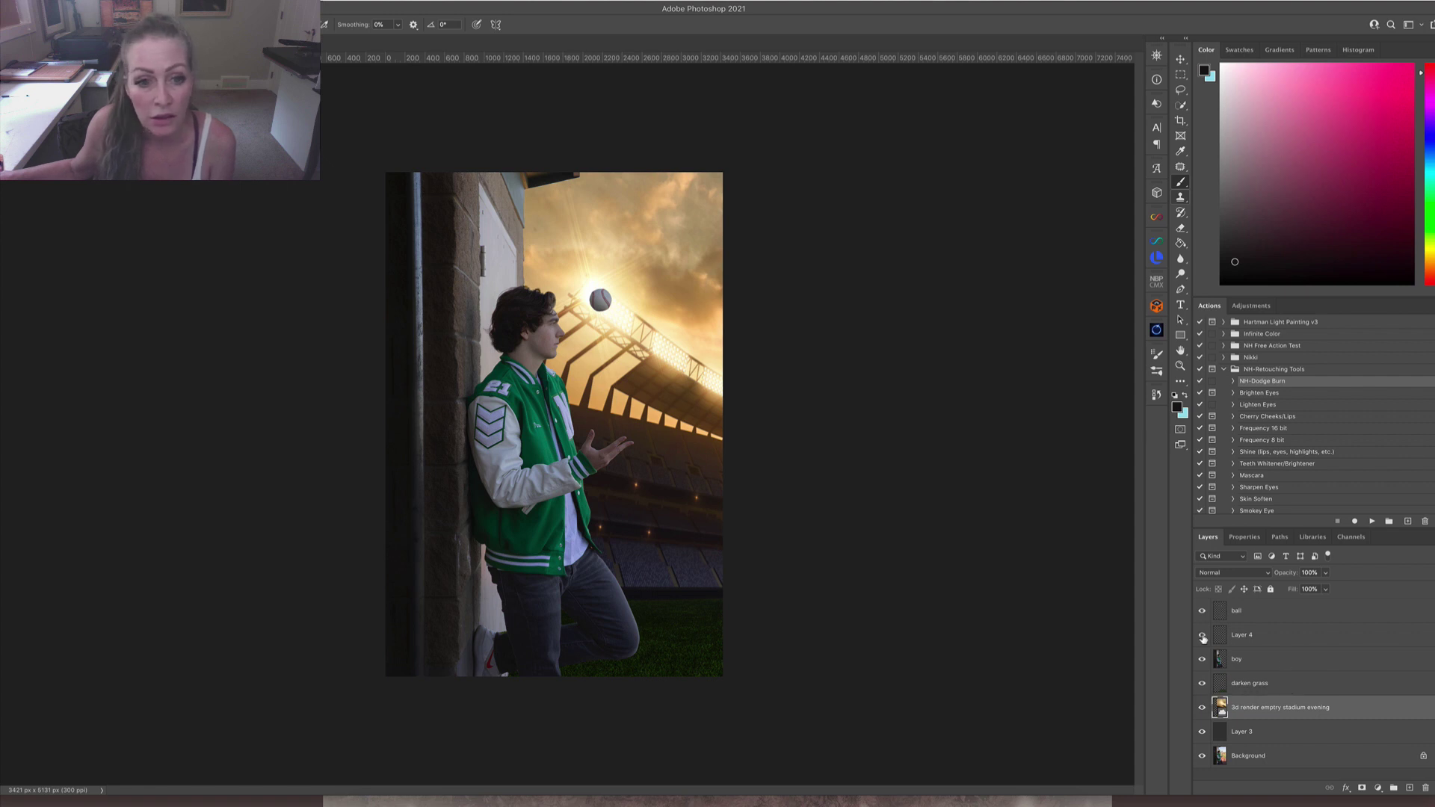
Merge Layer 4 with the boy cutout layer below it.
click(1273, 636)
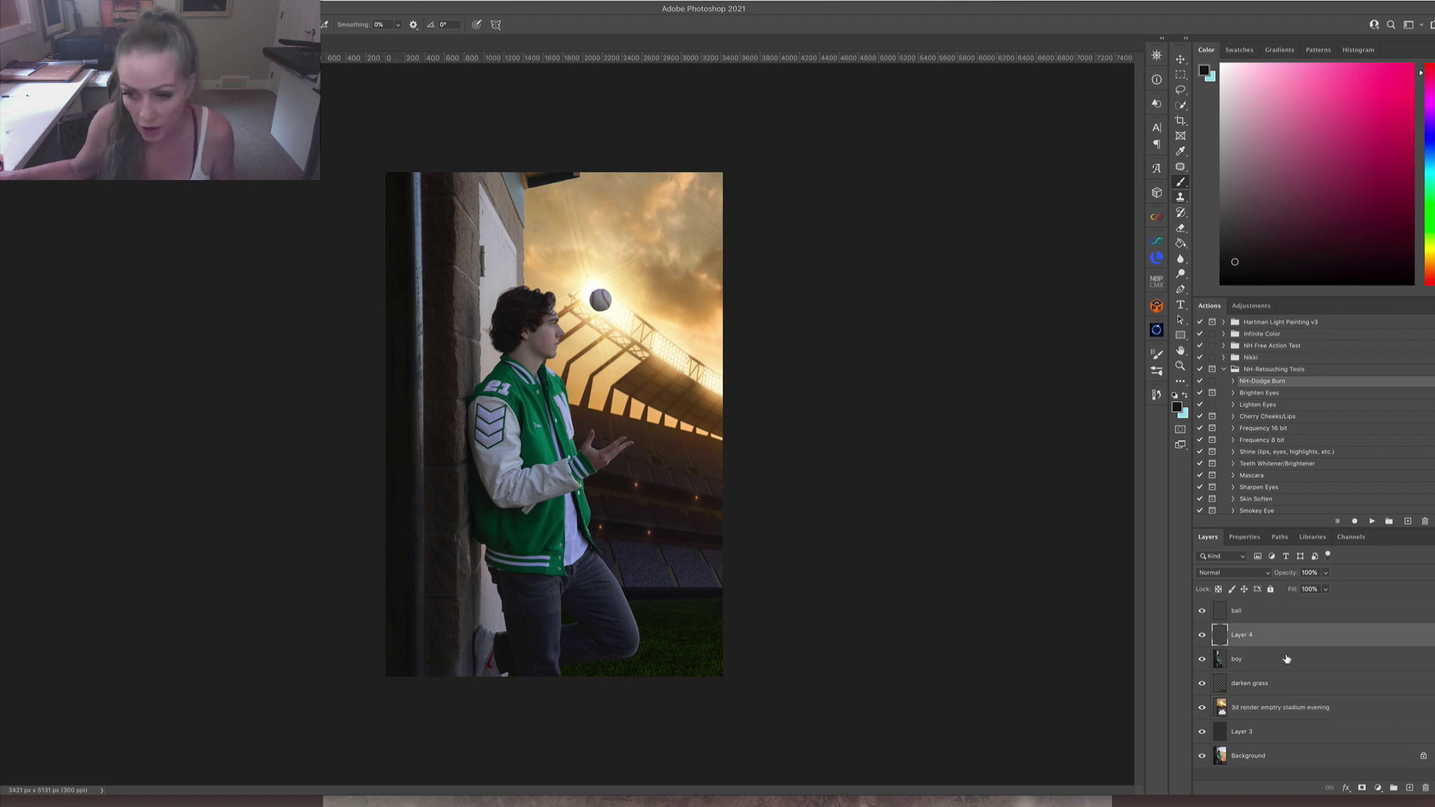
shift+click(1287, 660)
right_click(1286, 659)
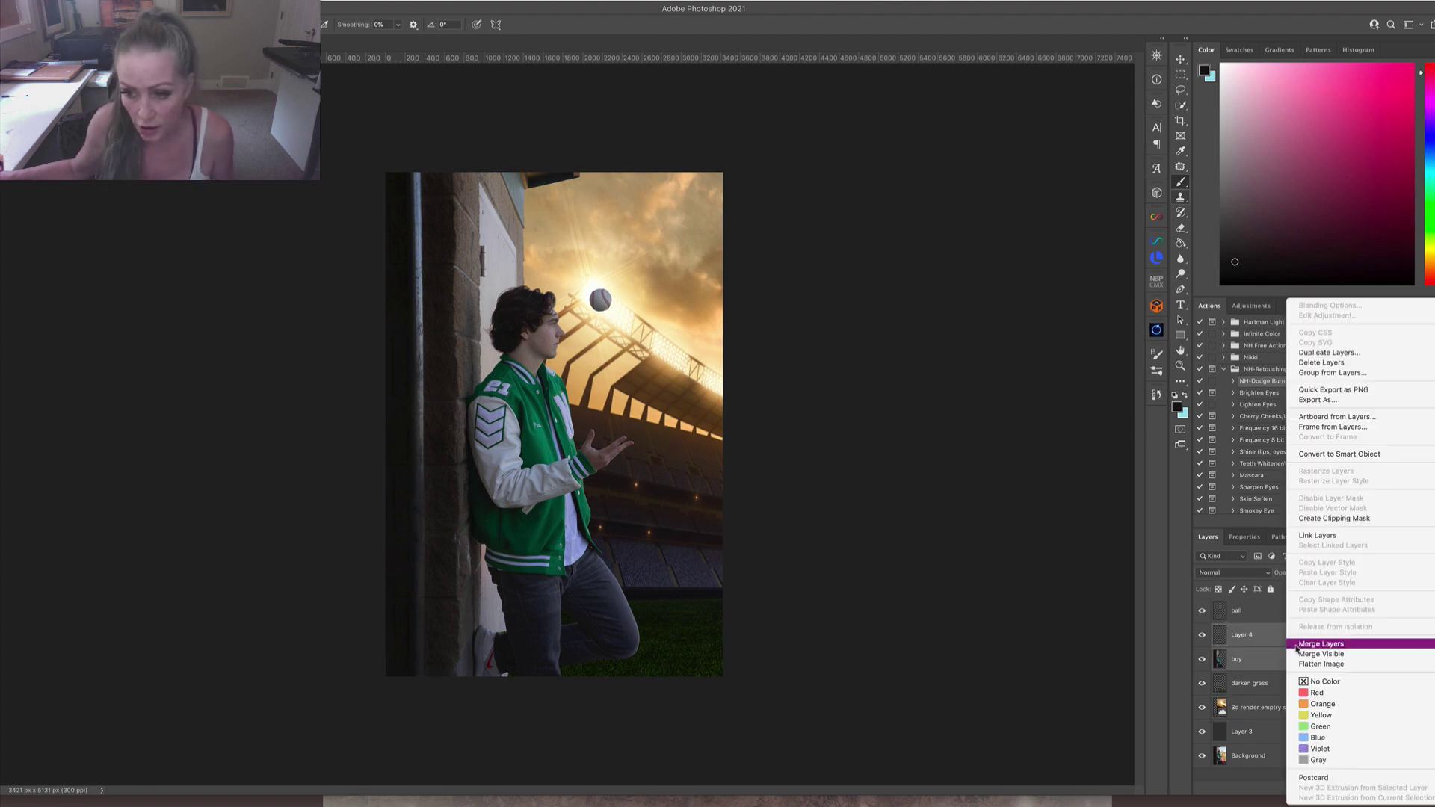
click(1321, 644)
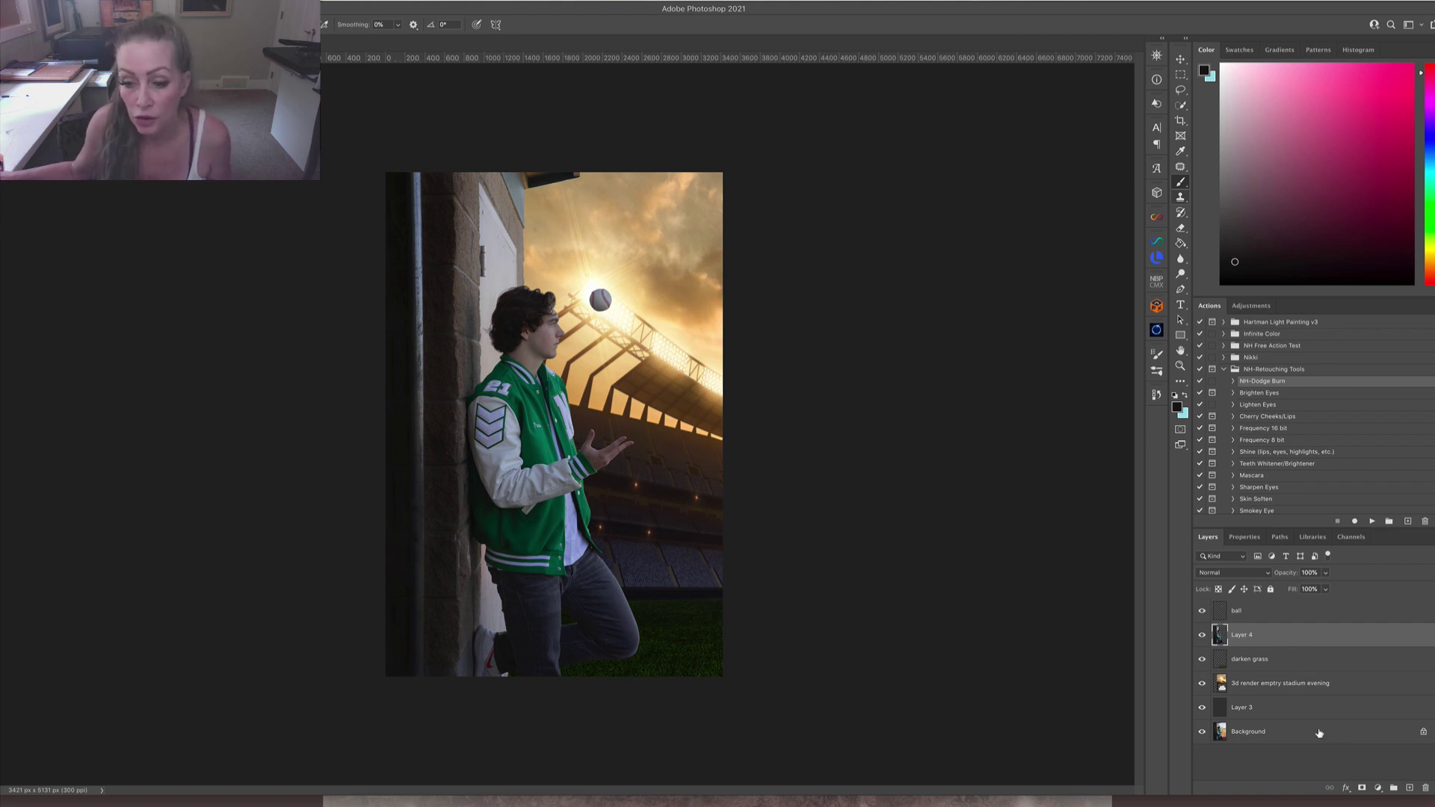
Unlock the original Background layer and delete it from the composite.
click(1203, 733)
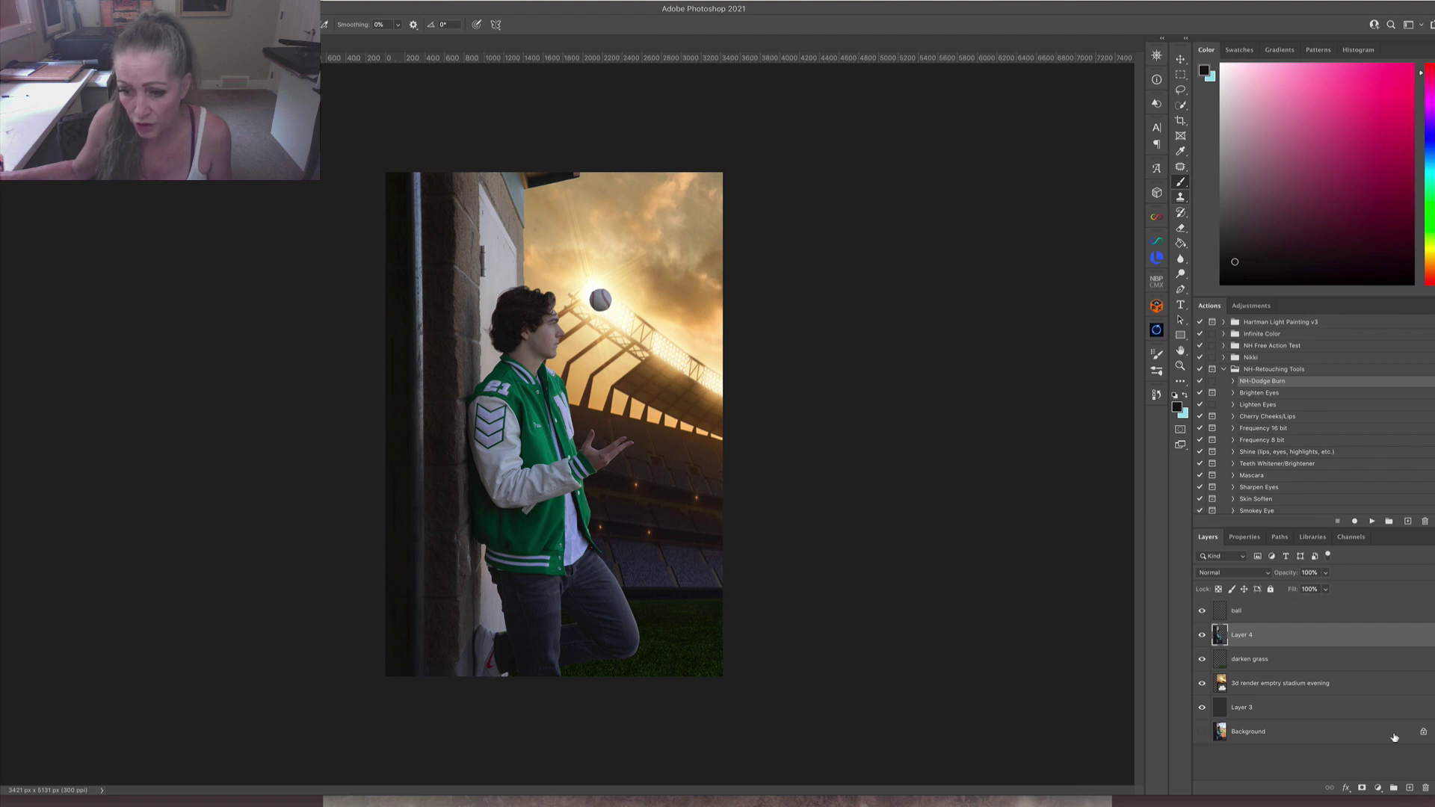
click(1425, 733)
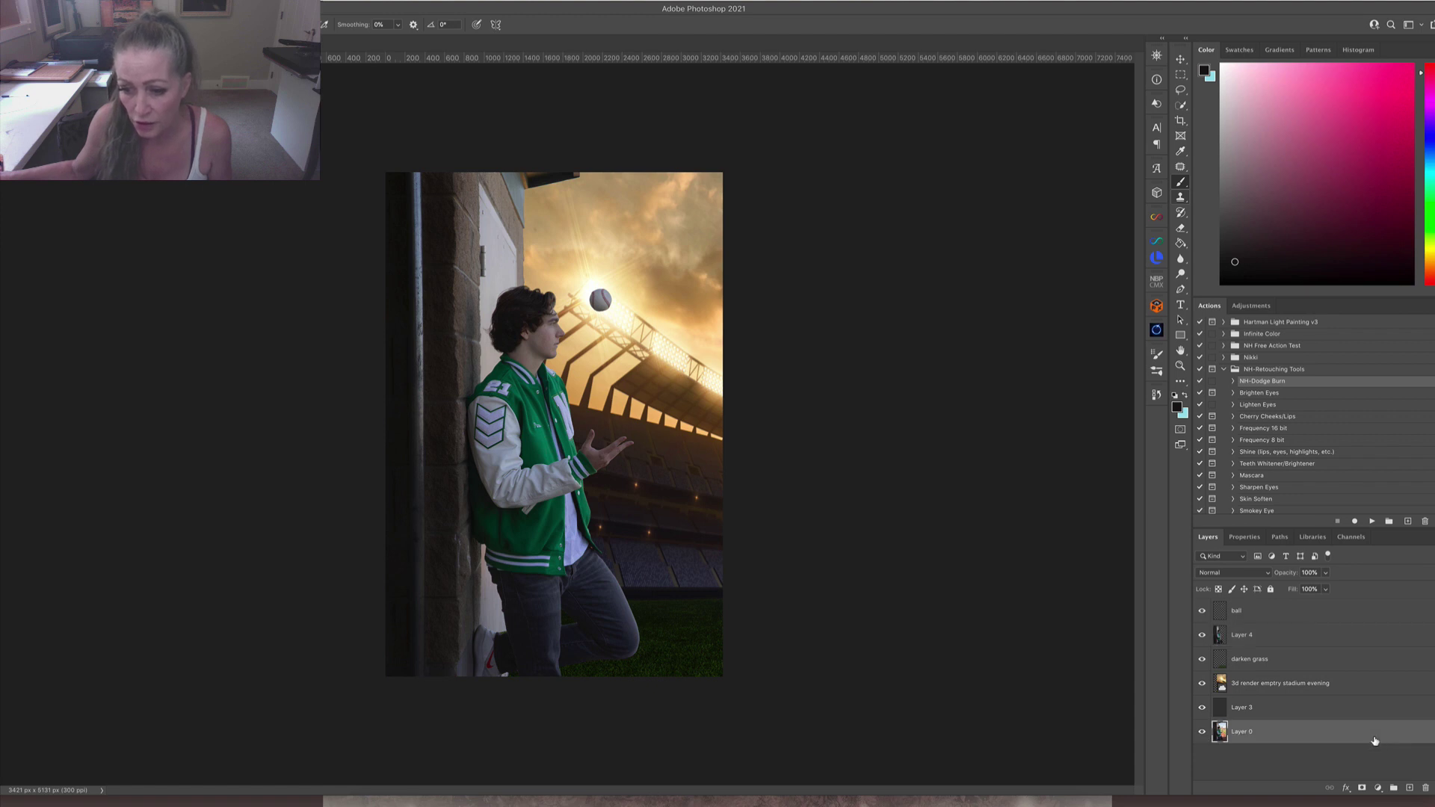
key(Delete)
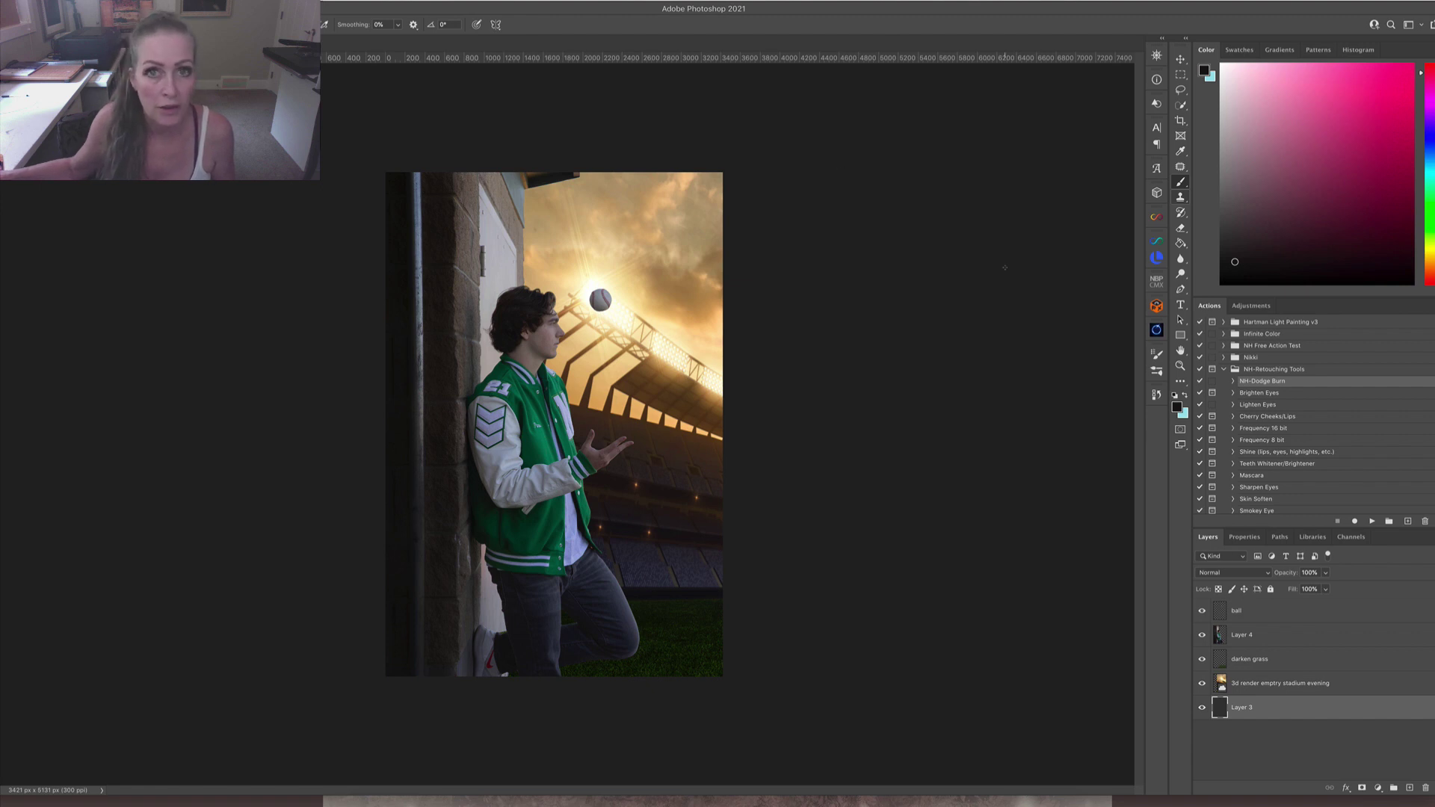
Save the composite to the Desktop as a layered Photoshop file named with the person's first name plus "-2", and select Layer 4.
click(51, 2)
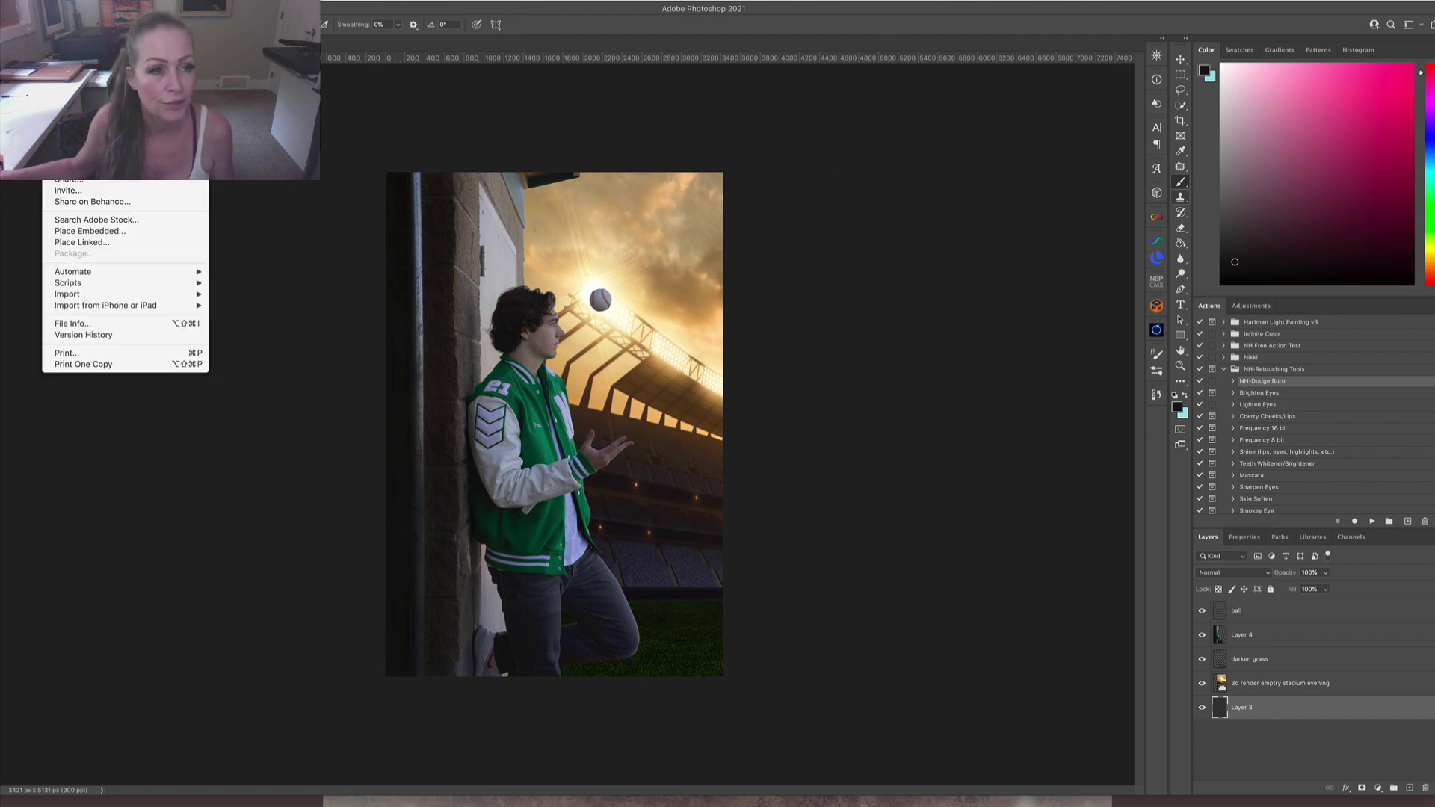
click(82, 116)
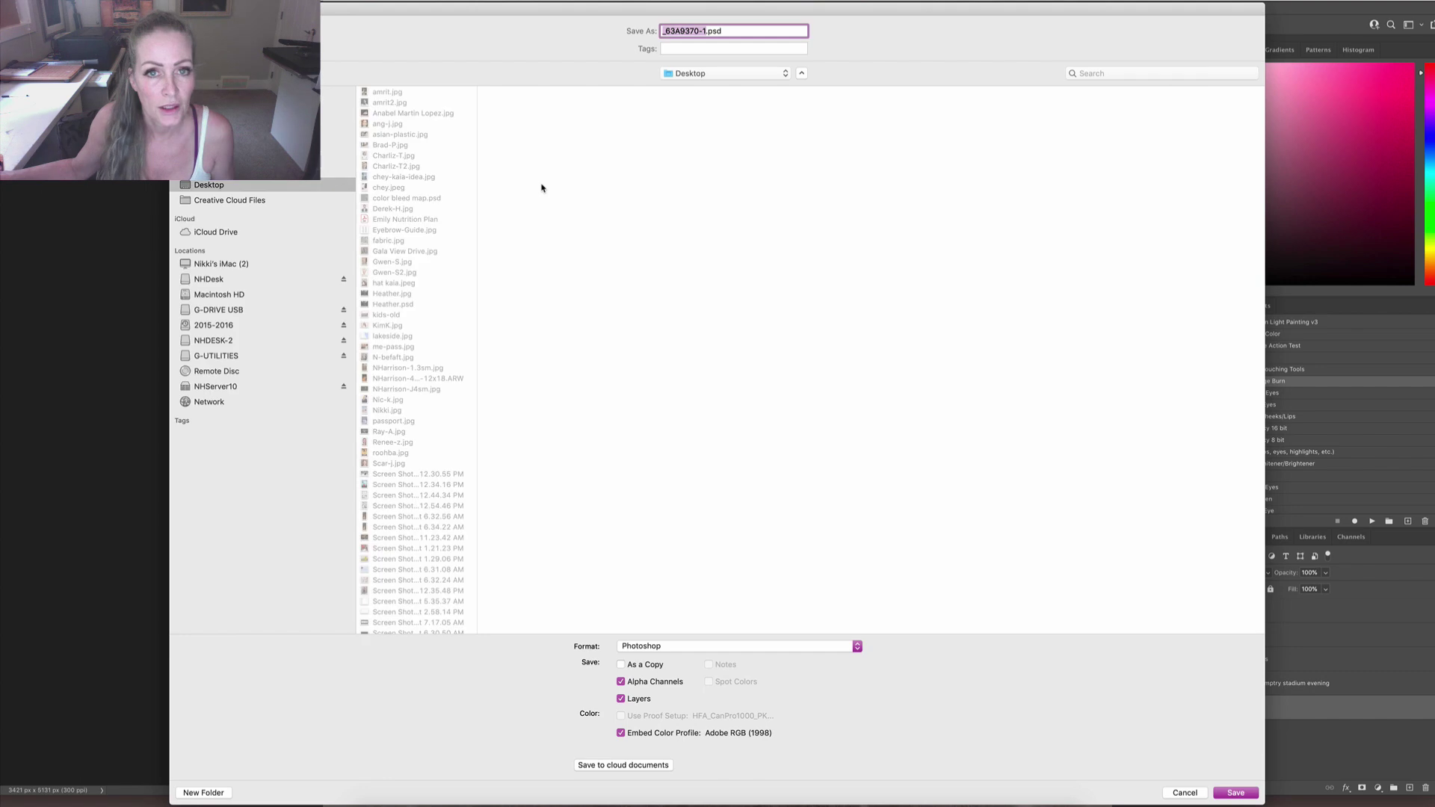
text(Heather)
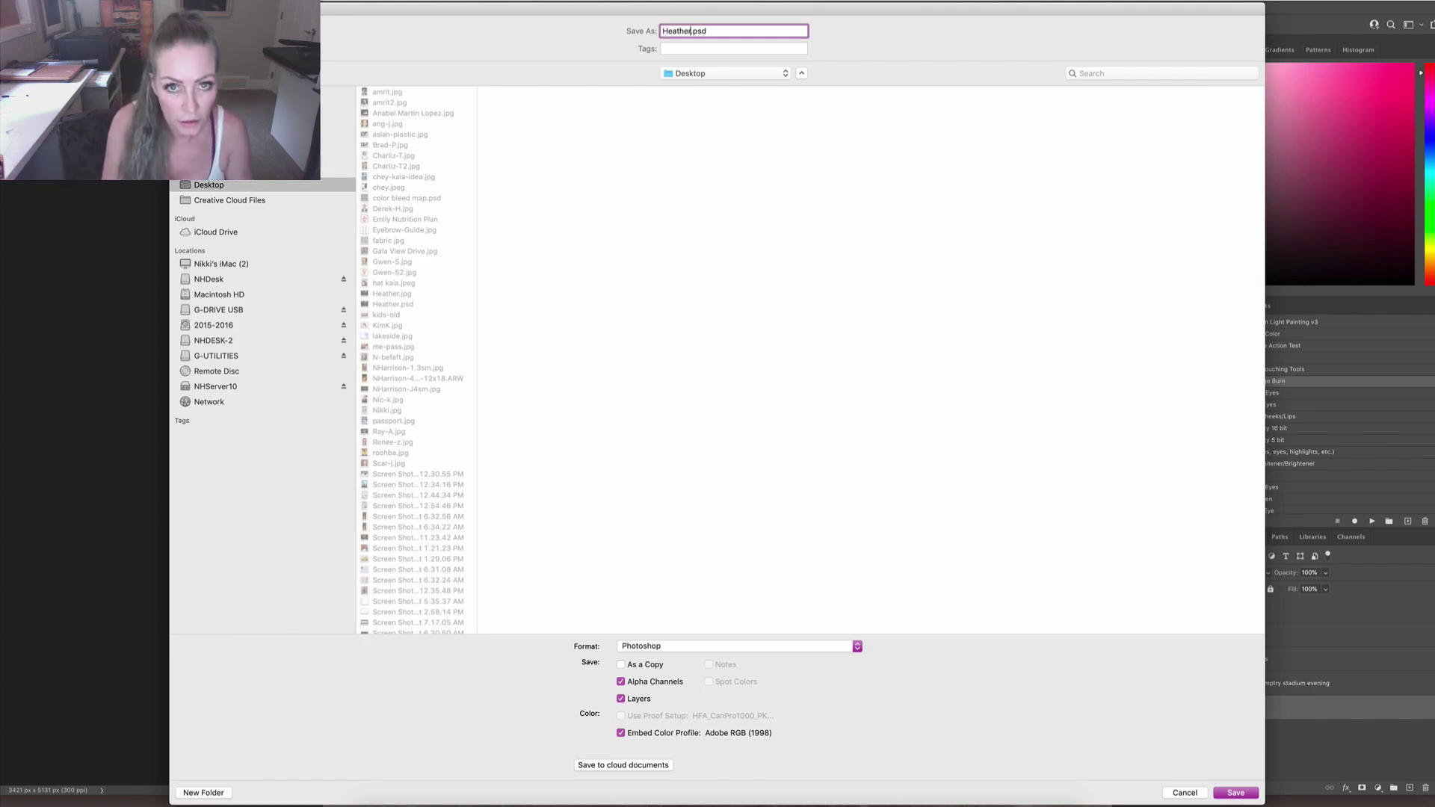
text(-2)
key(Return)
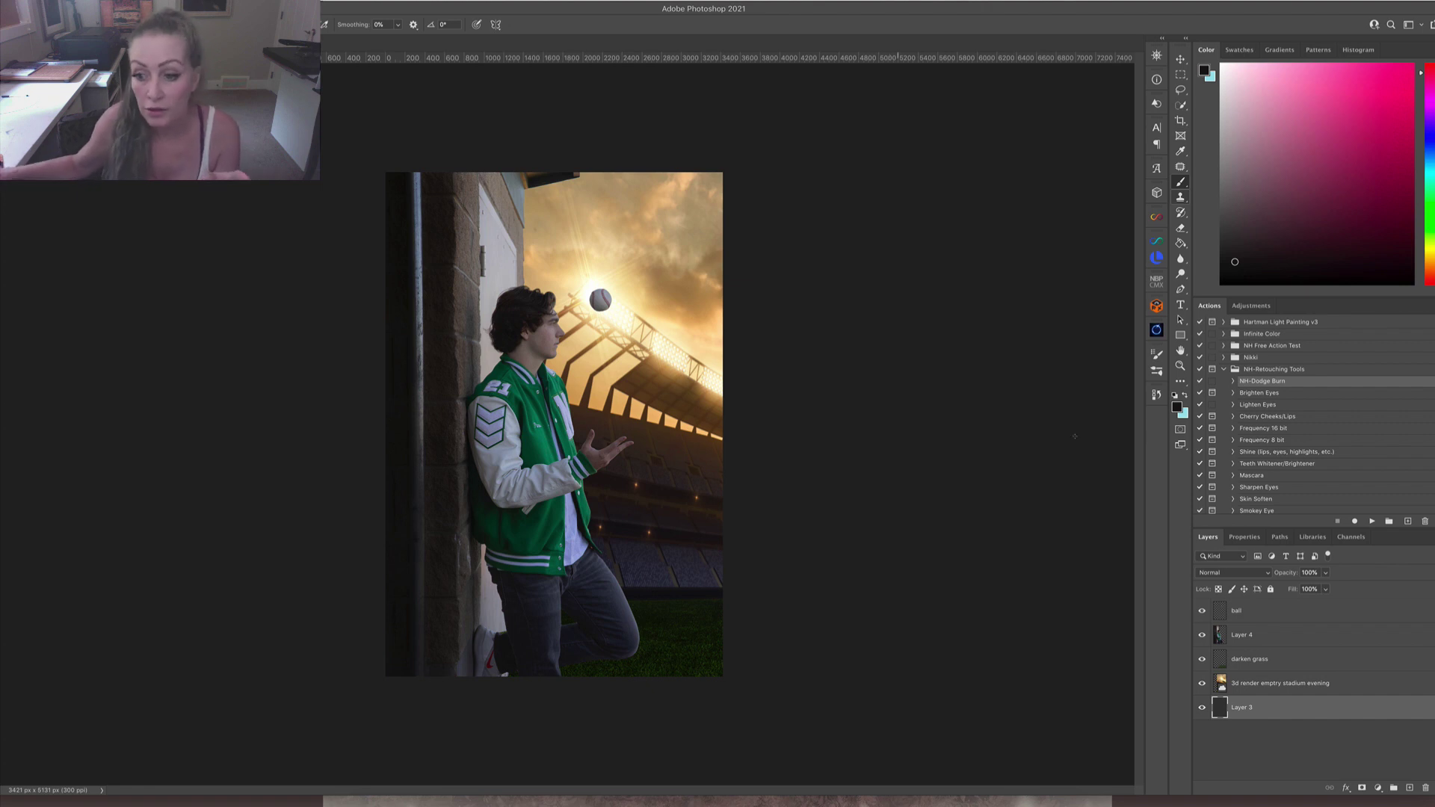
click(1273, 647)
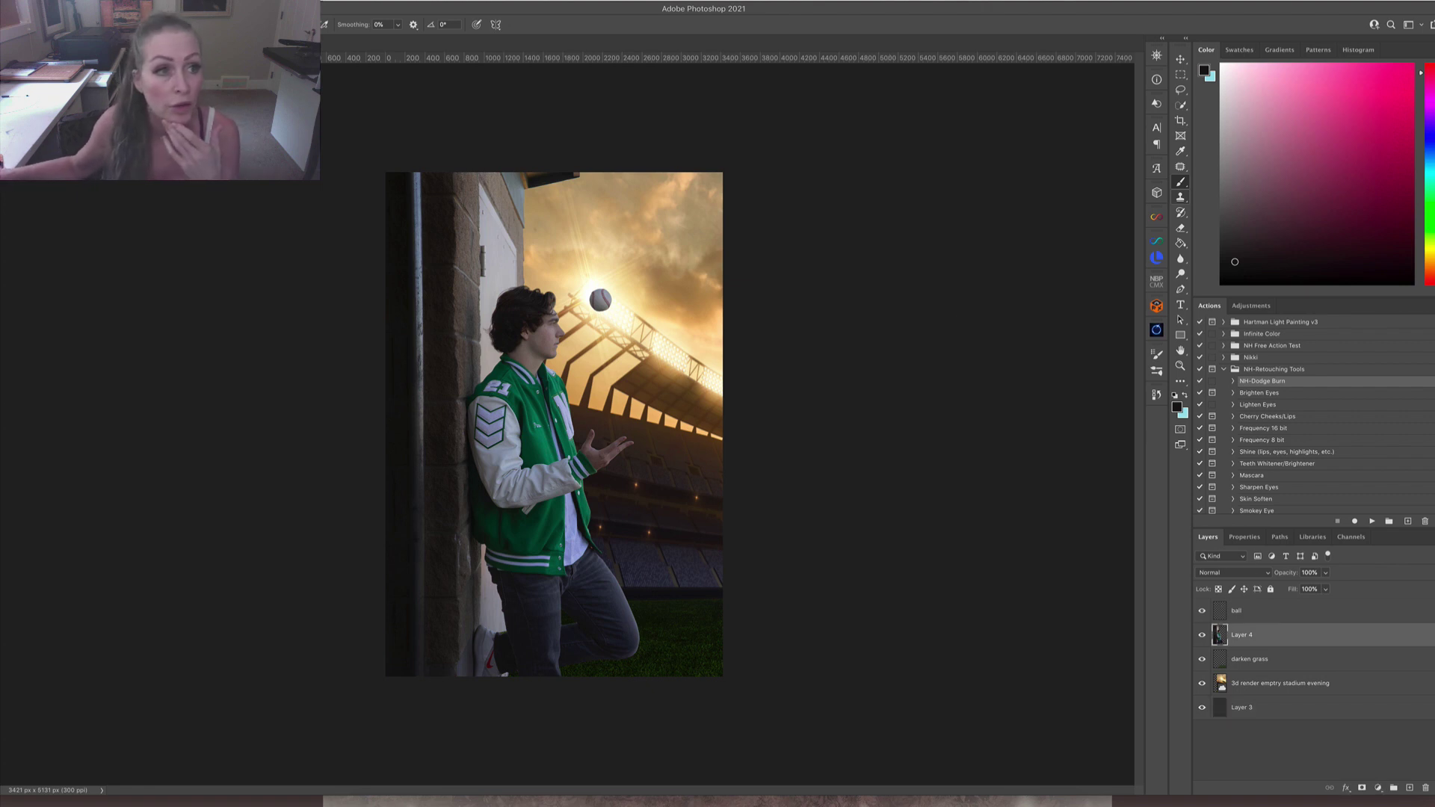
Start a Match Color adjustment on Layer 4, using the current document's 3d render emptry stadium evening layer as its source.
click(112, 3)
mouse_move(150, 30)
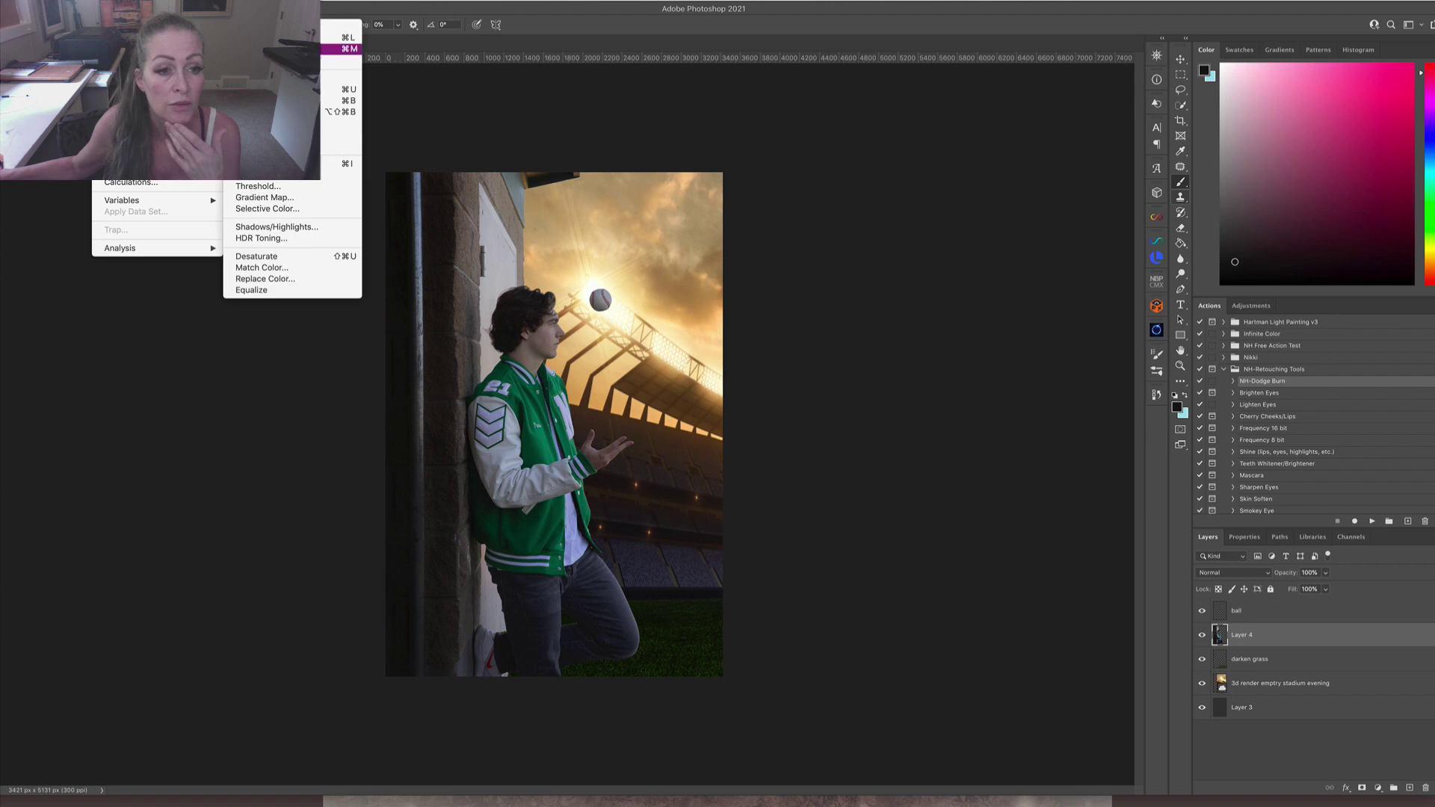
click(315, 272)
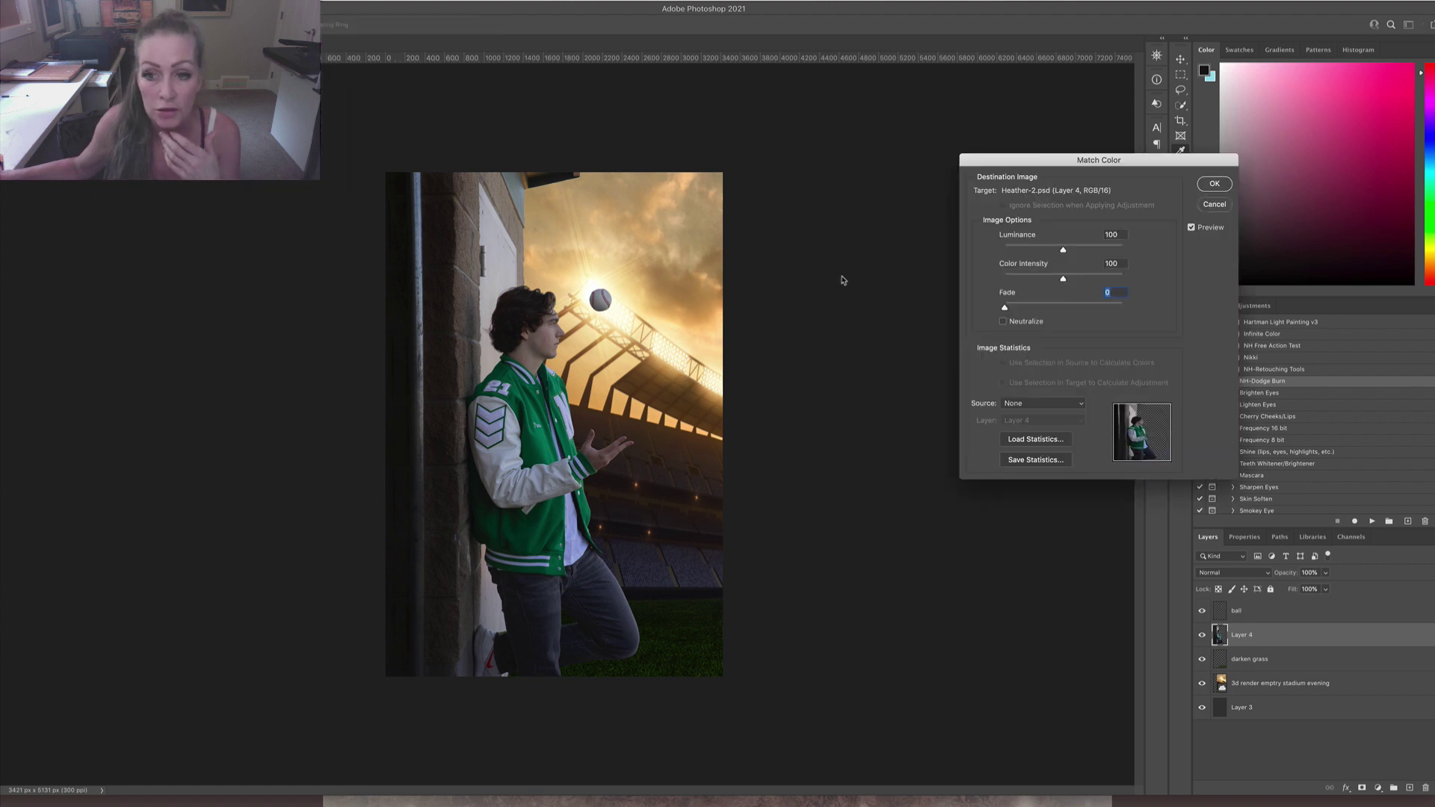
click(1034, 407)
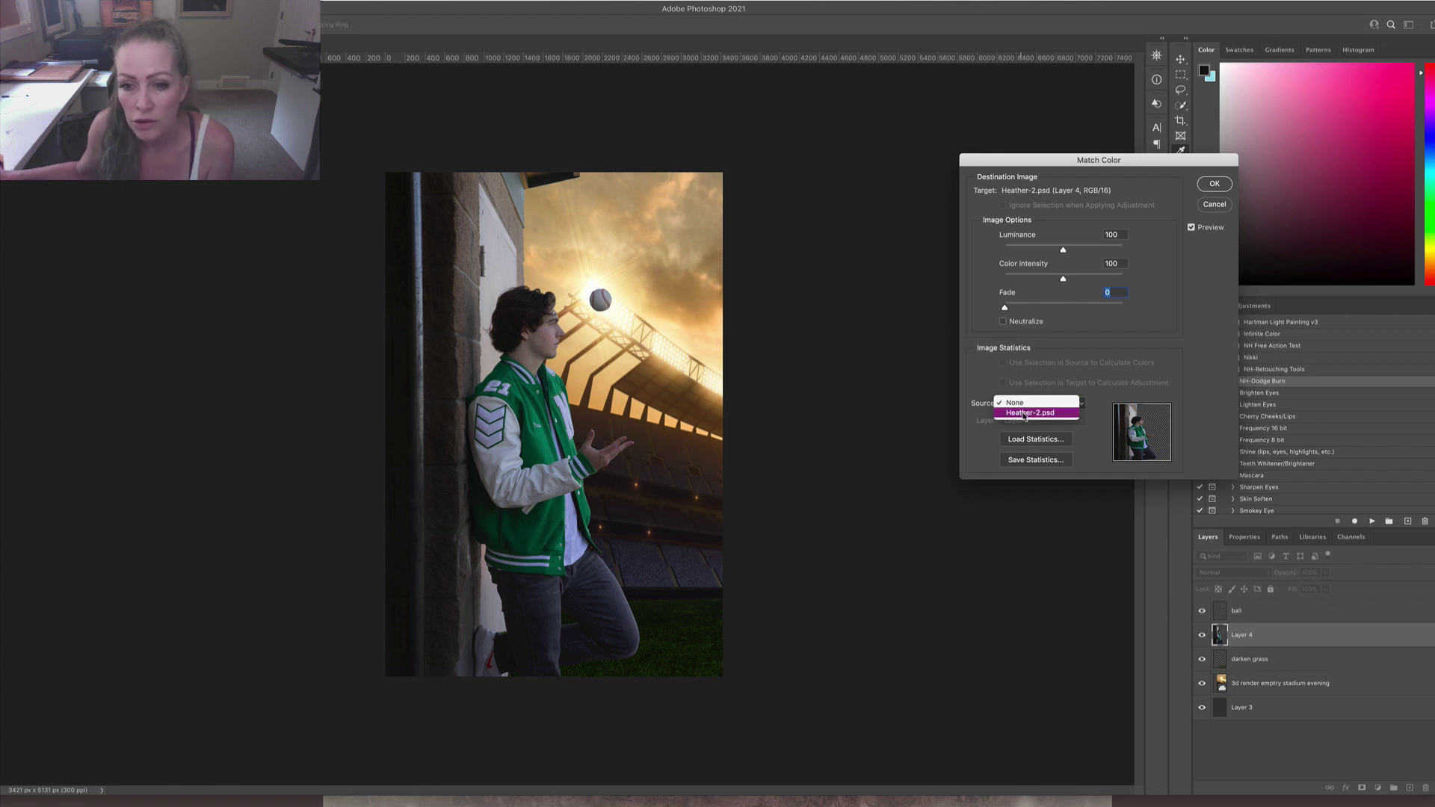
click(1032, 412)
click(1026, 421)
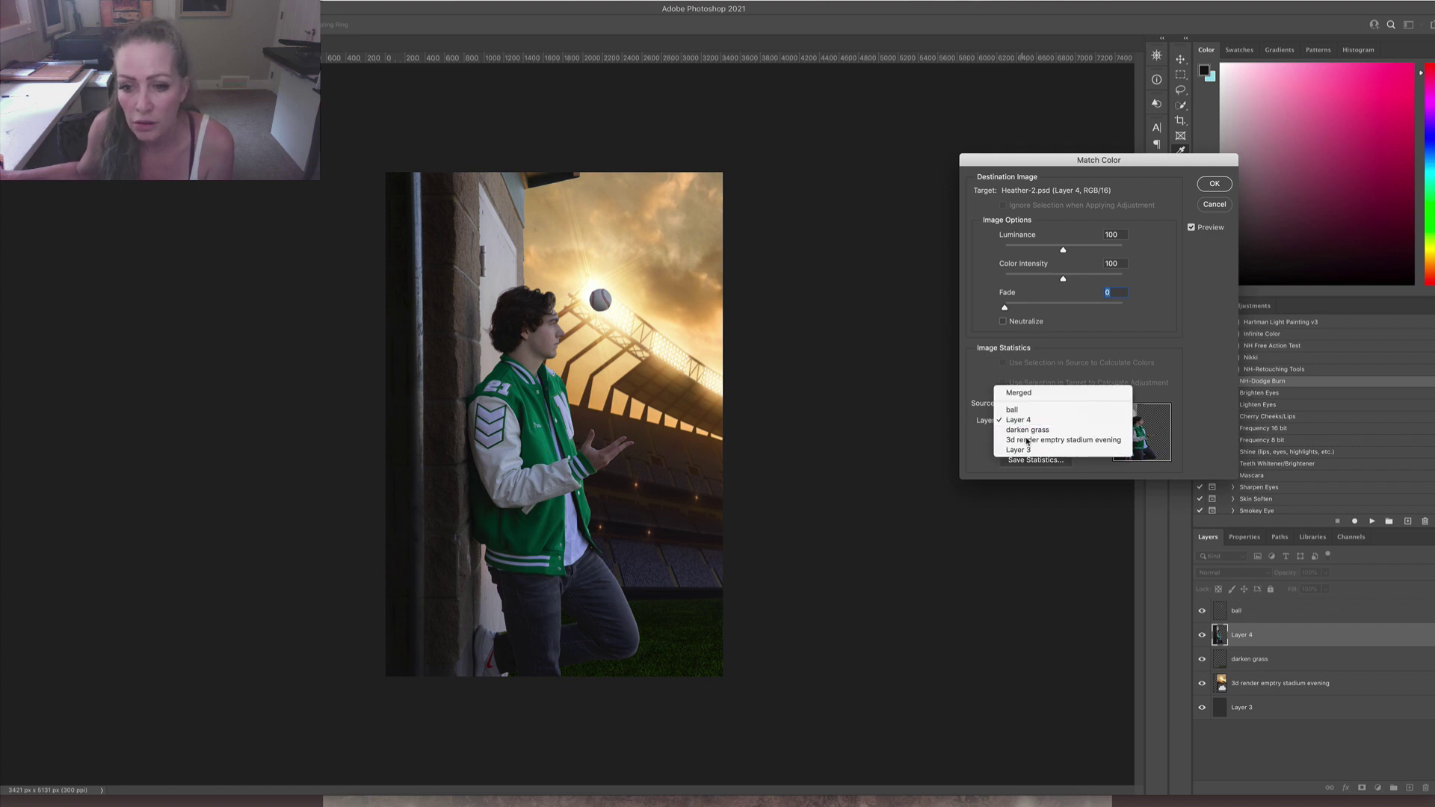
click(1056, 441)
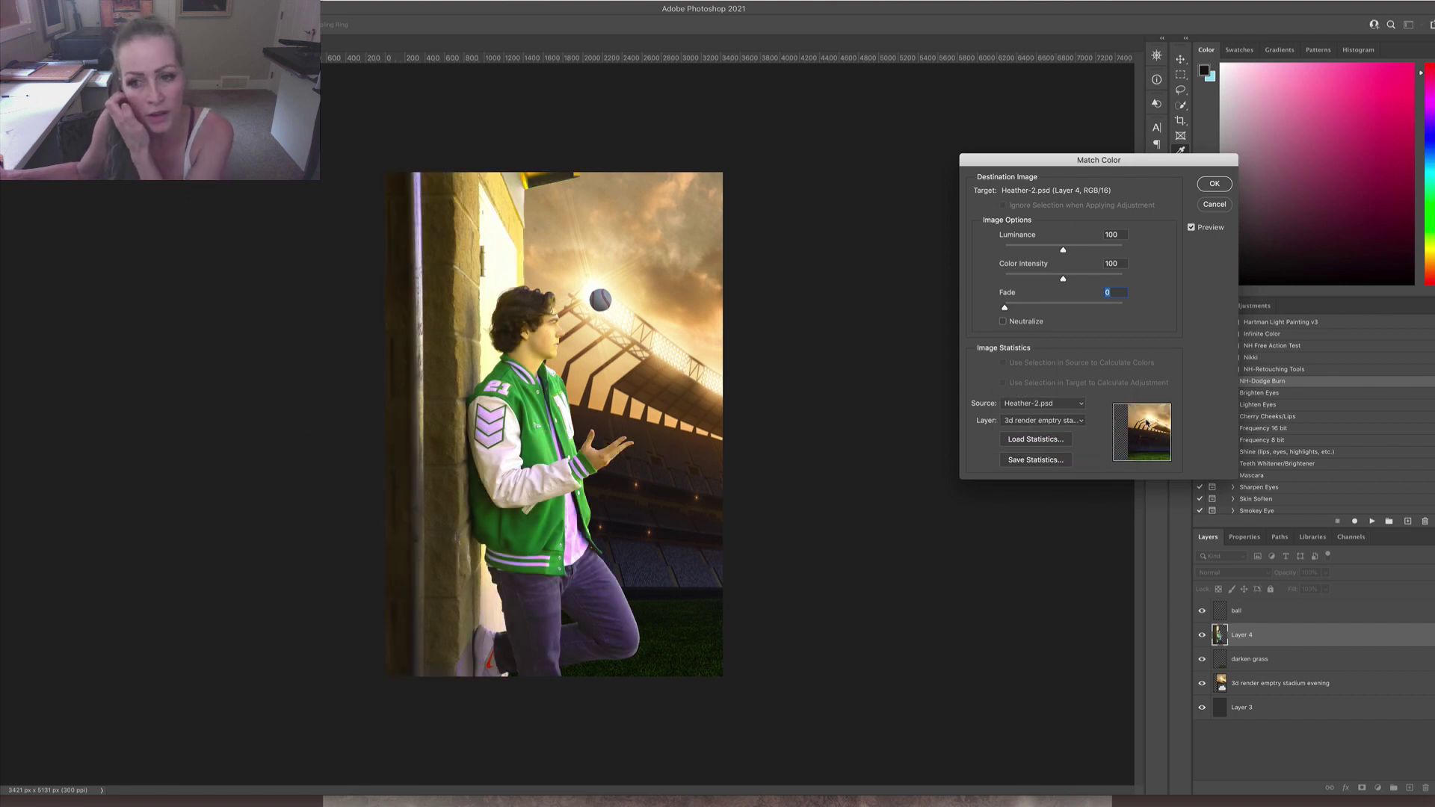
Apply Match Color to Layer 4 with Luminance about 26, Color Intensity 117, Fade 43 and Neutralize turned on.
drag(1063, 279, 1052, 280)
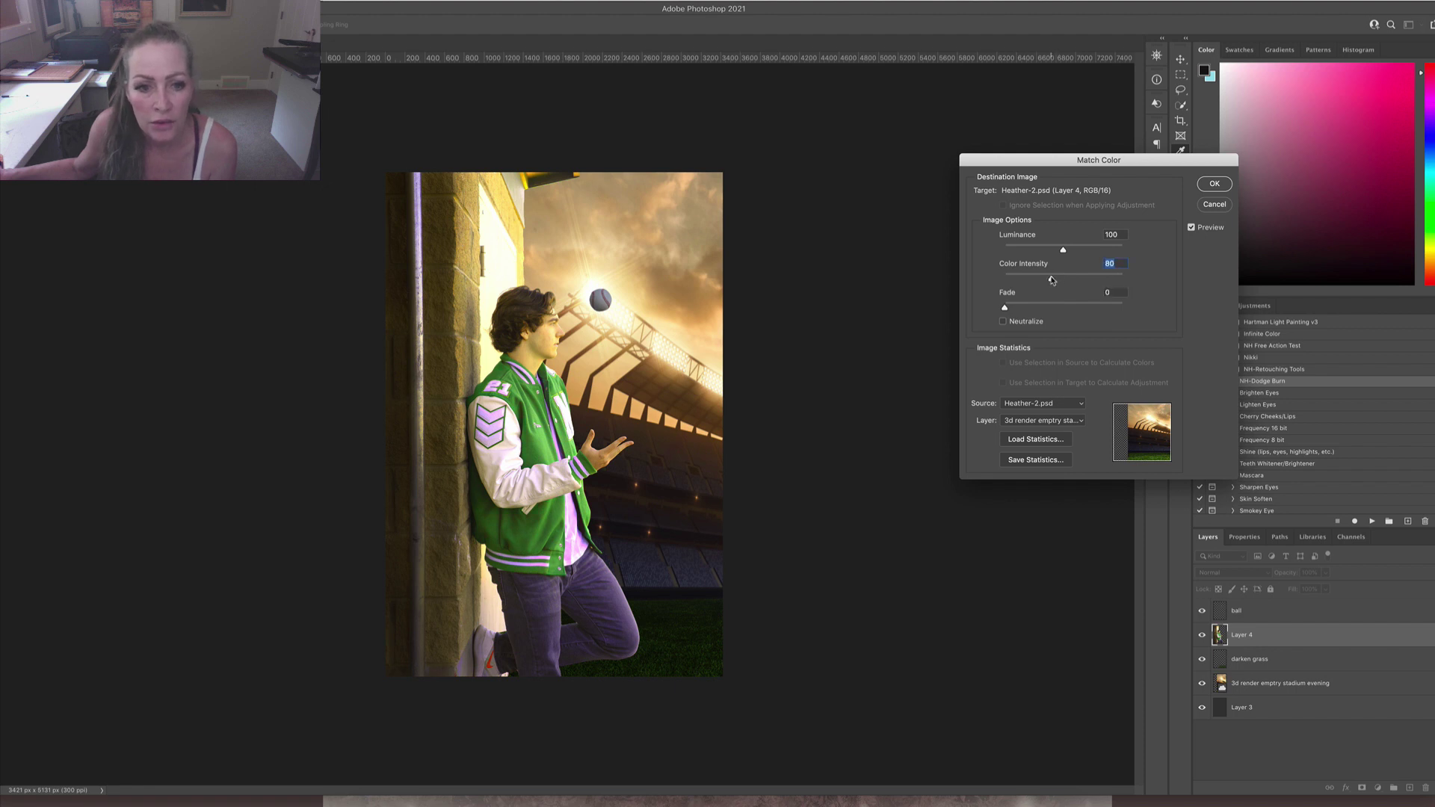
drag(1008, 308, 1056, 312)
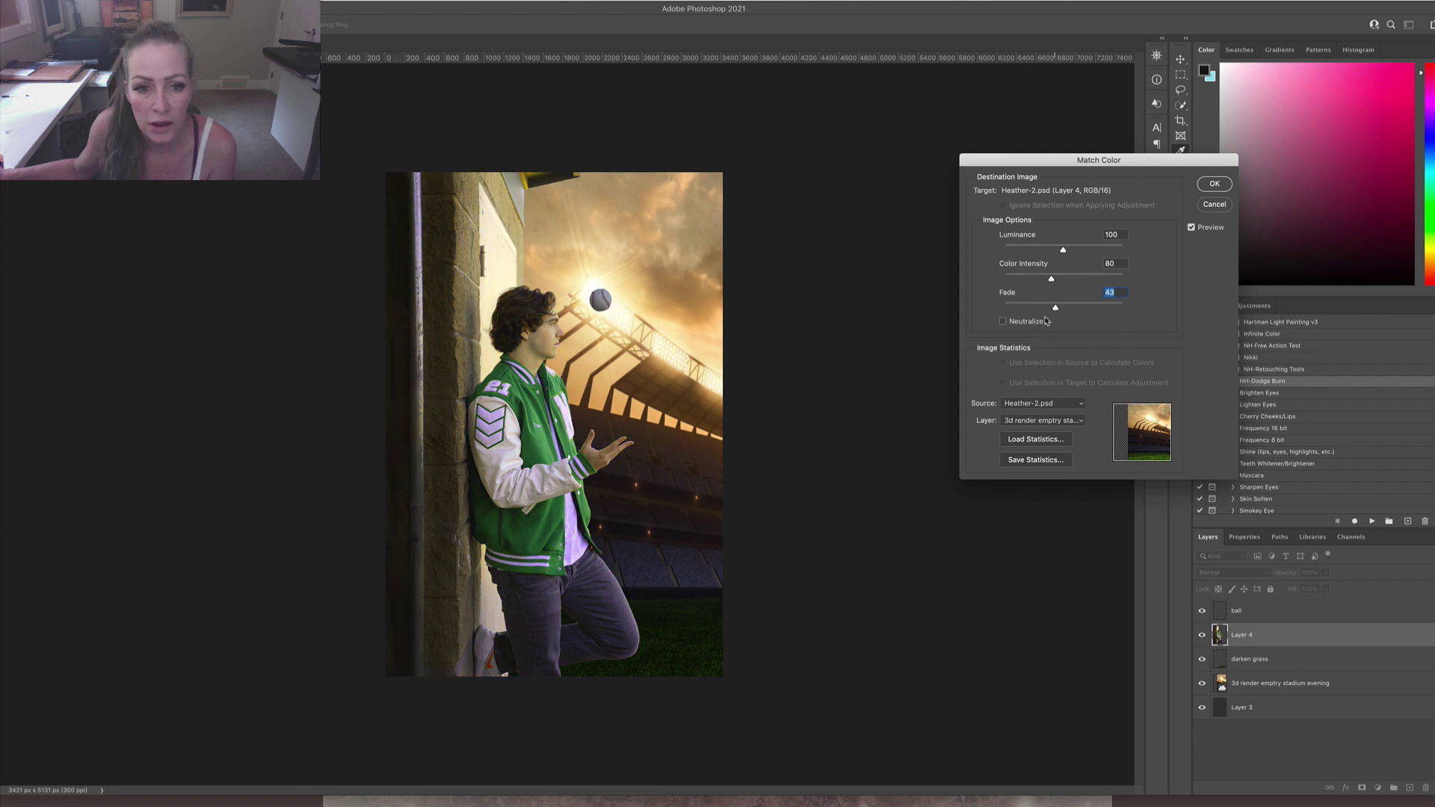
click(1003, 322)
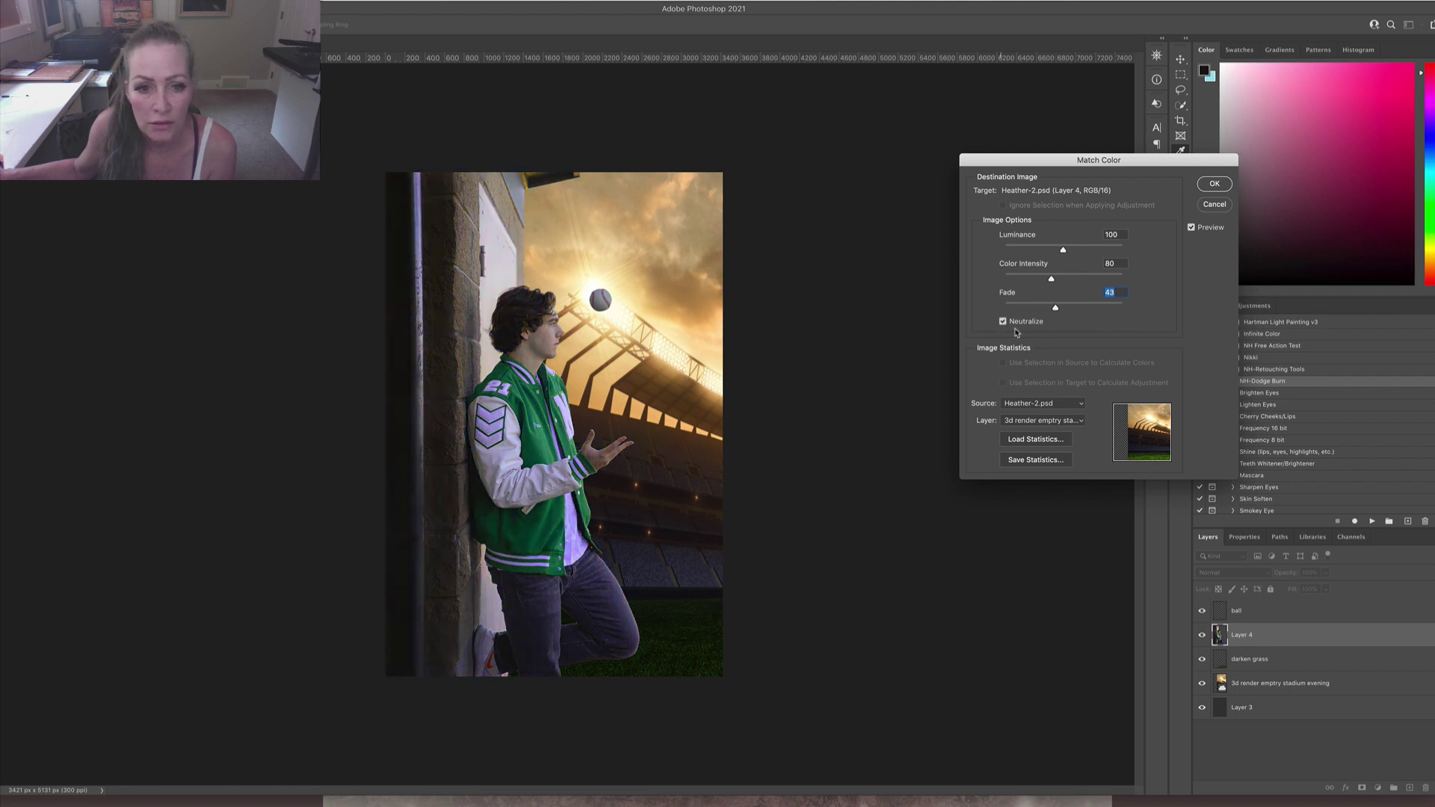
click(1073, 280)
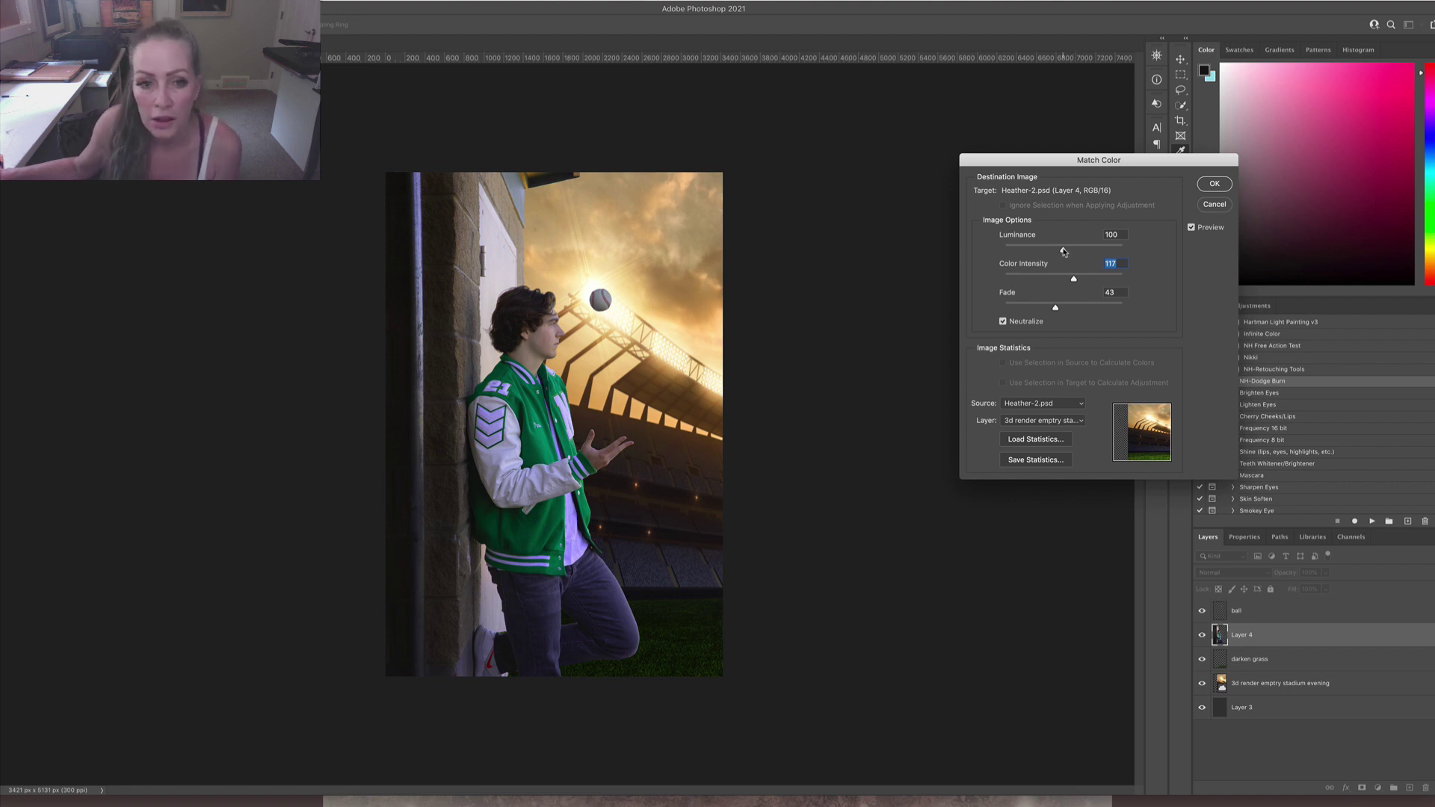
drag(1065, 252, 1031, 252)
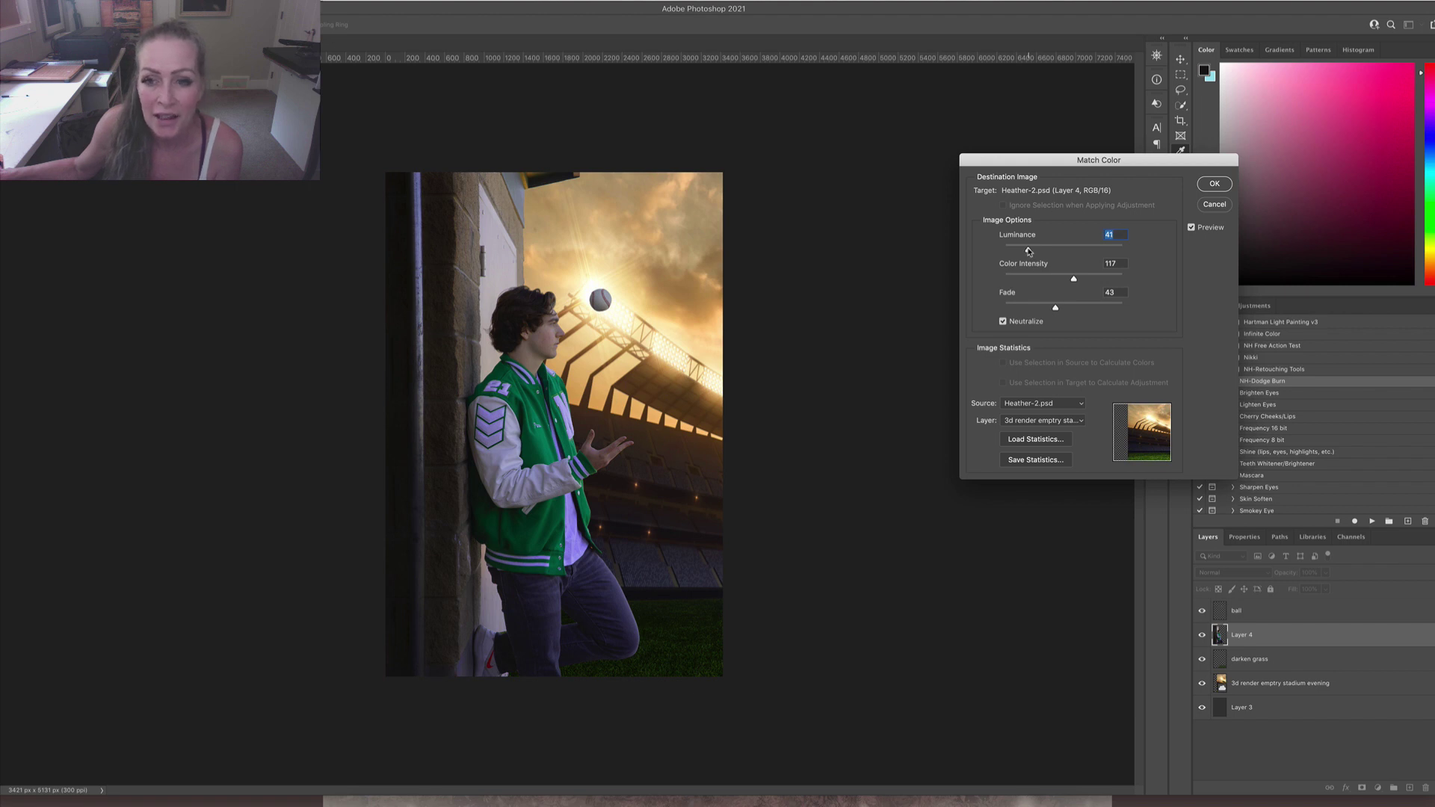
drag(1030, 252, 1020, 251)
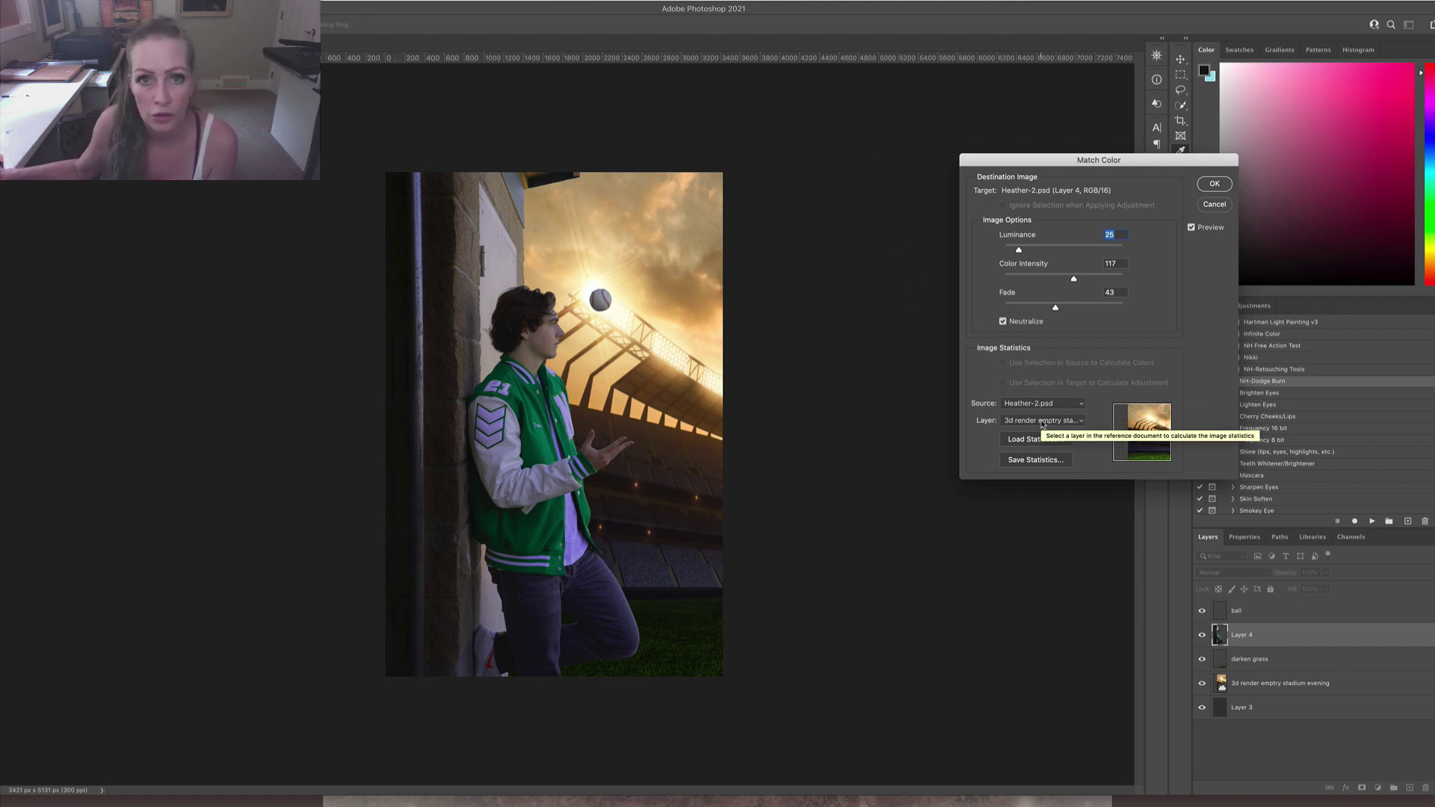
click(1044, 420)
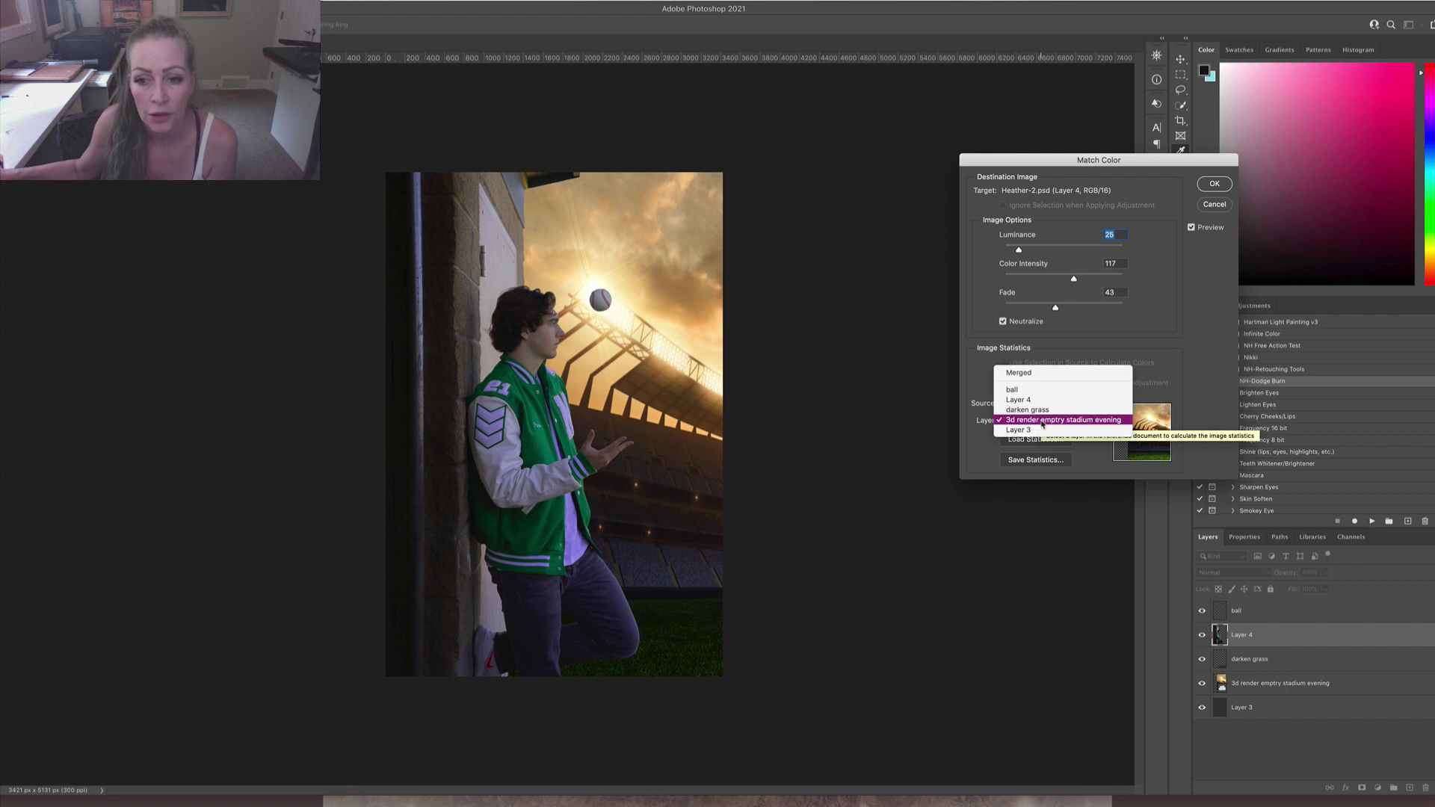
click(1043, 421)
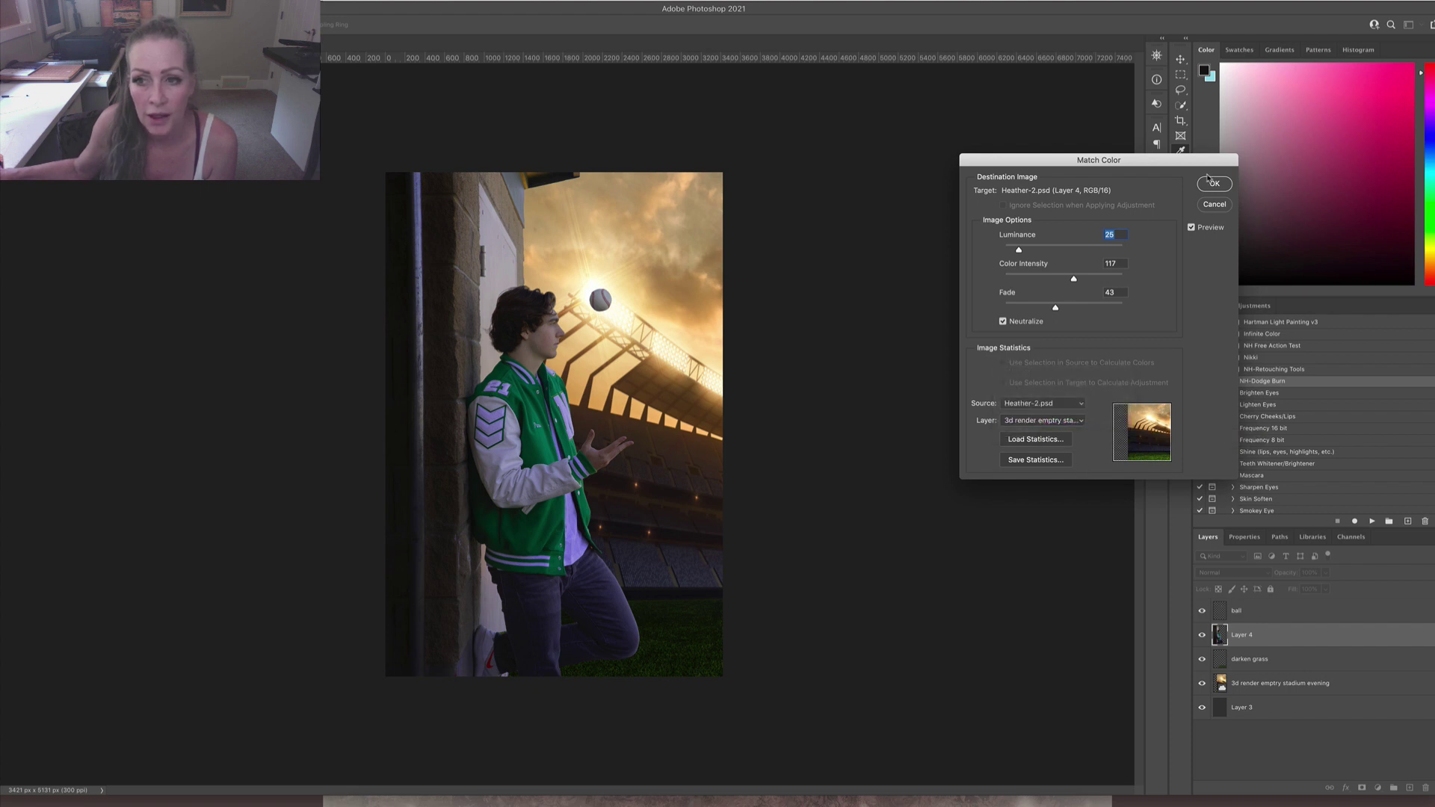
click(1214, 184)
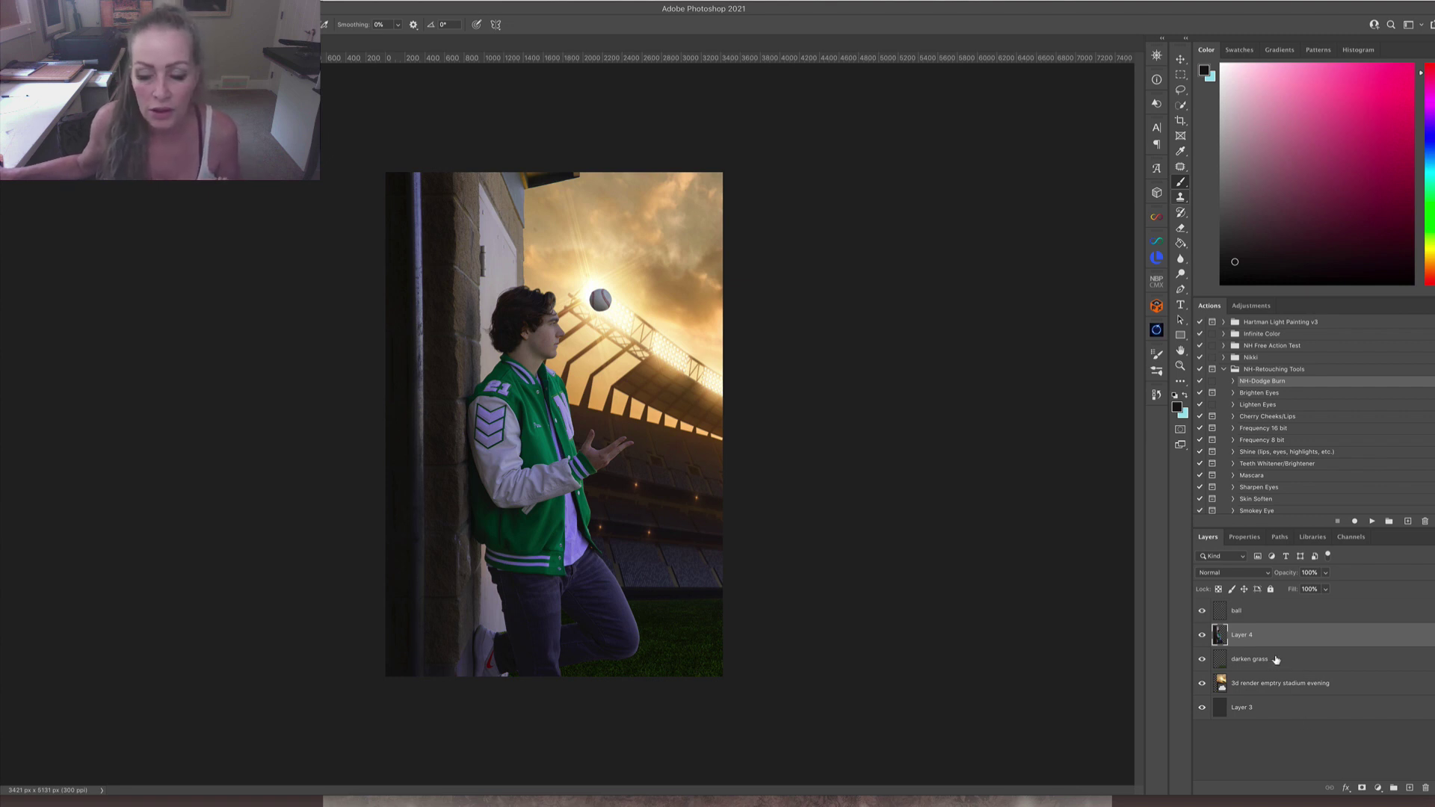
Add a new empty layer above the ball layer and clip it to the ball.
click(1282, 616)
key(ctrl+shift+alt+n)
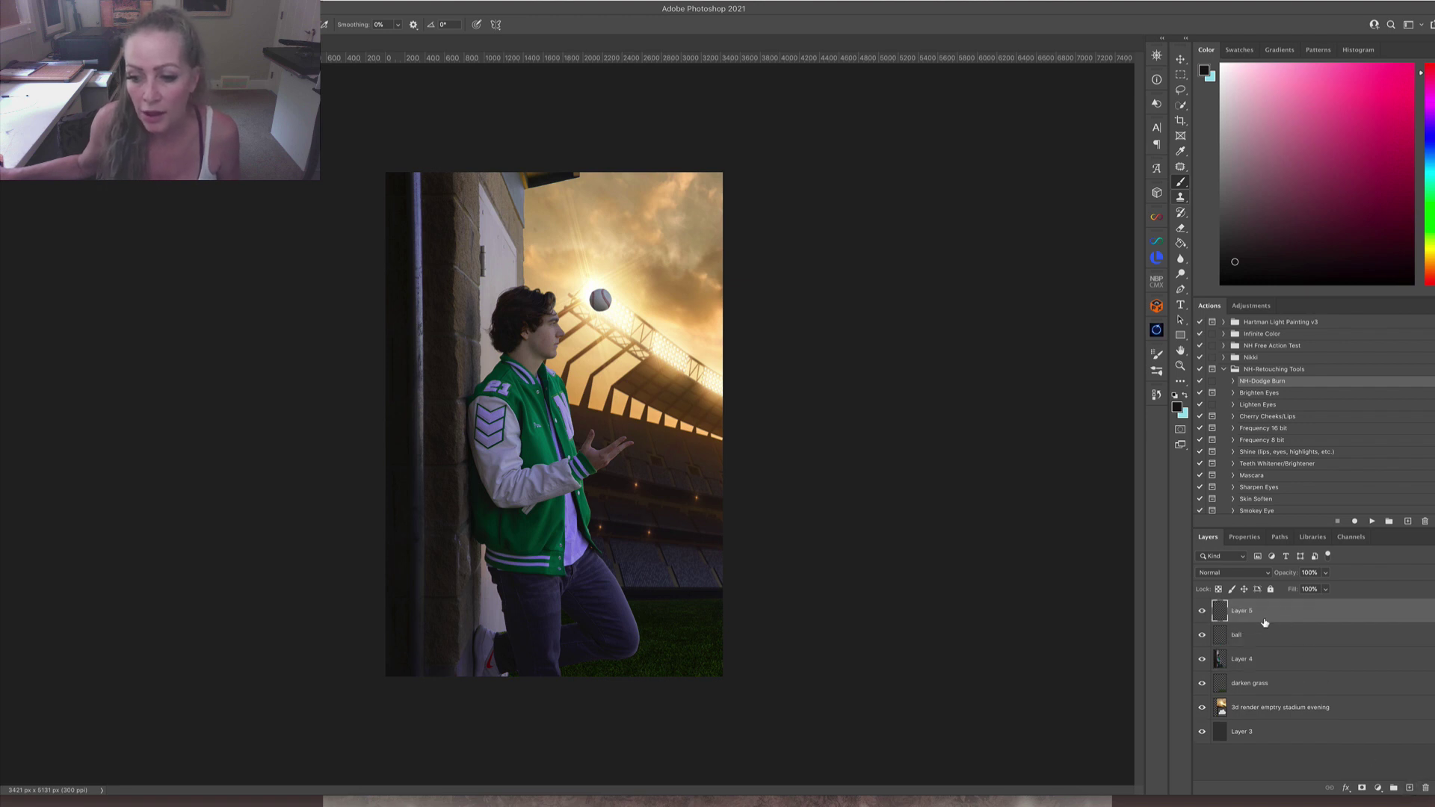
right_click(1267, 620)
click(1289, 521)
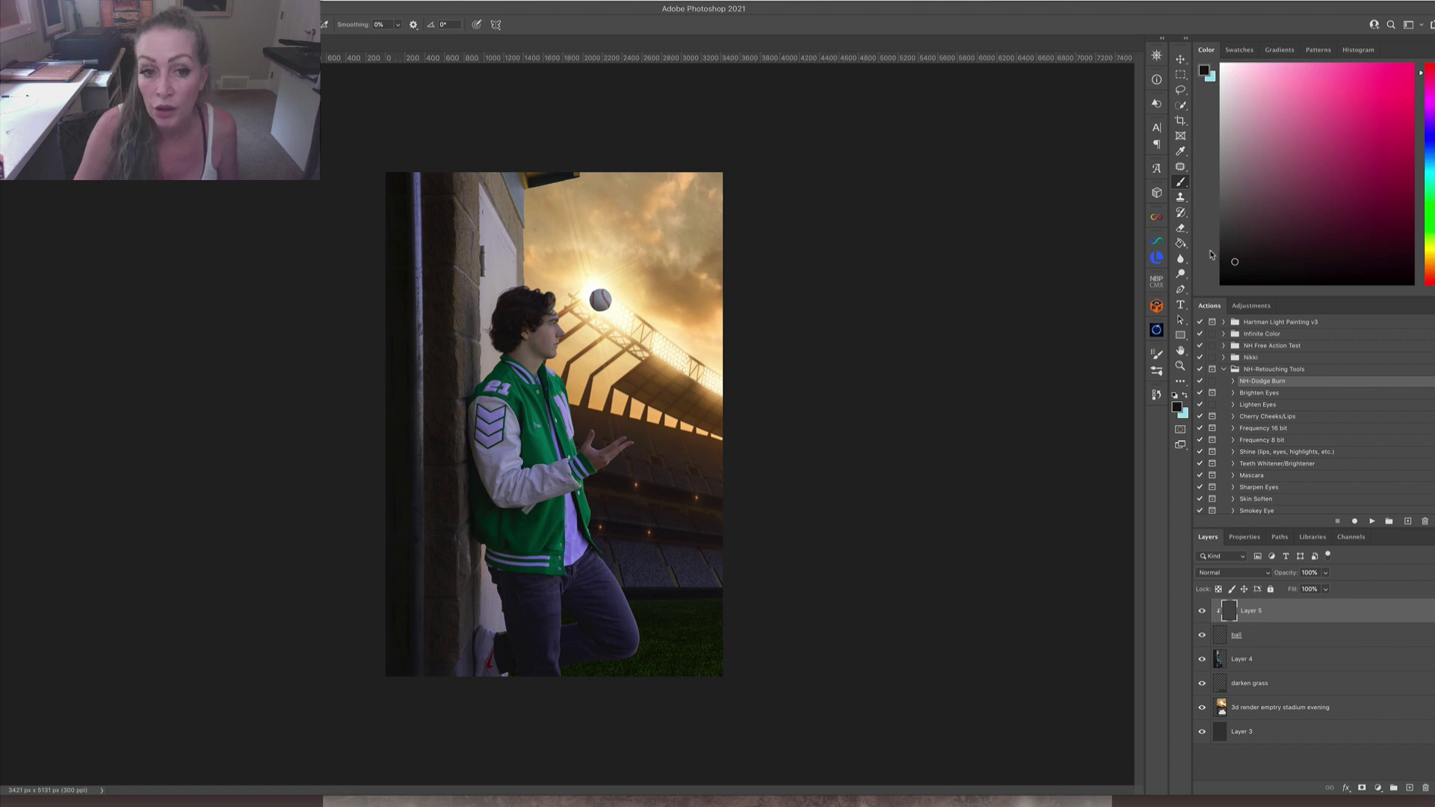
Set the layer clipped to the ball to Color Dodge and adjust its advanced blending options.
click(1230, 573)
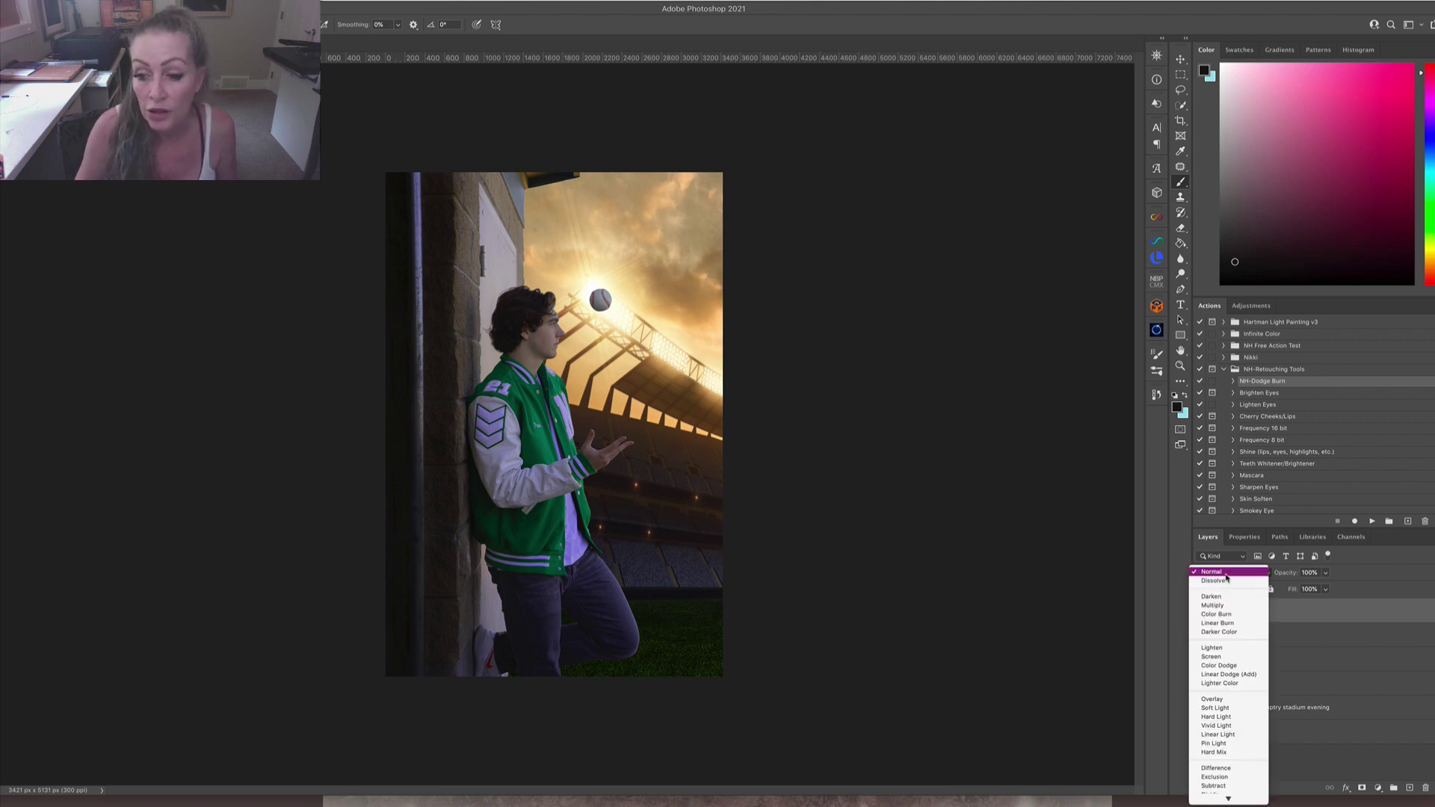
click(1218, 666)
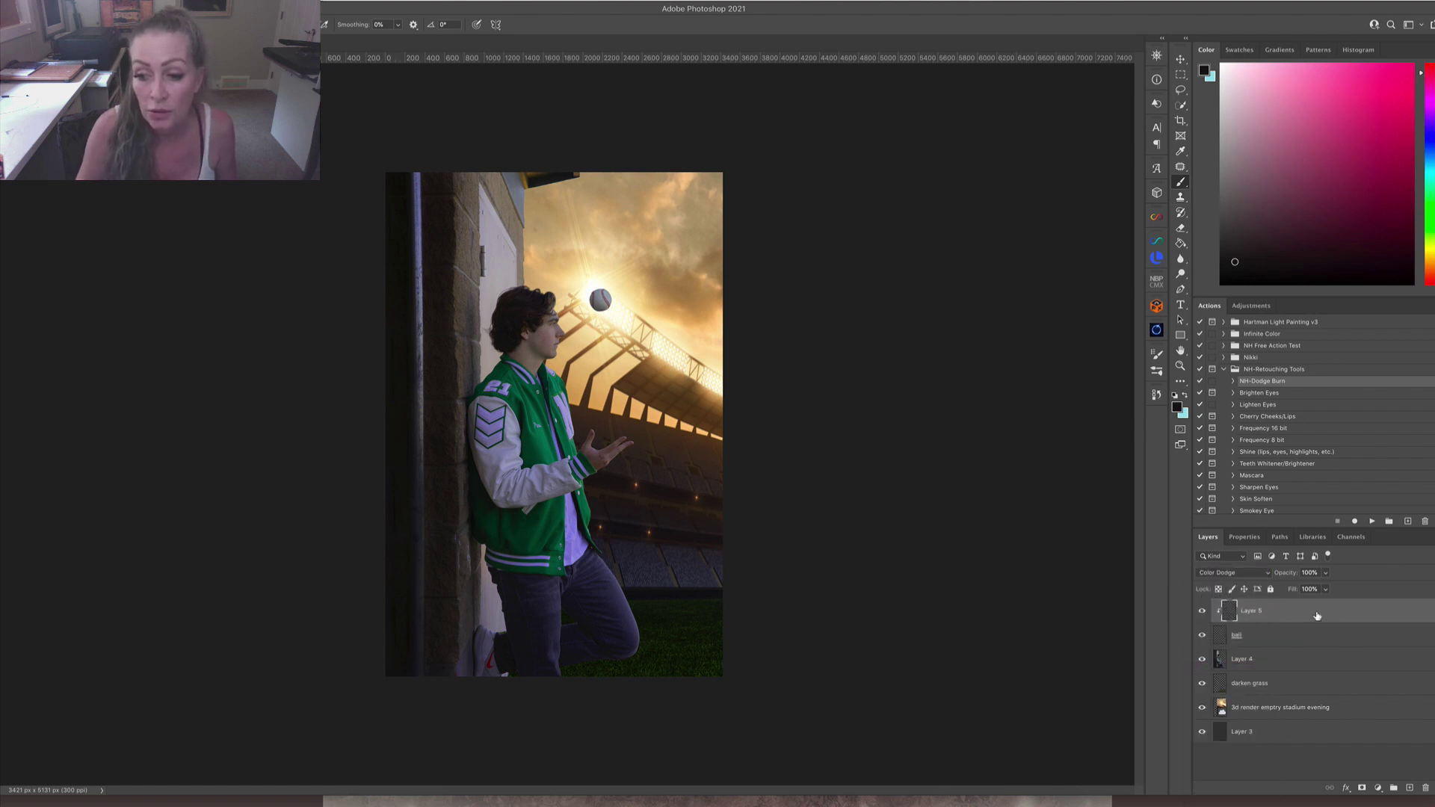
double_click(1317, 615)
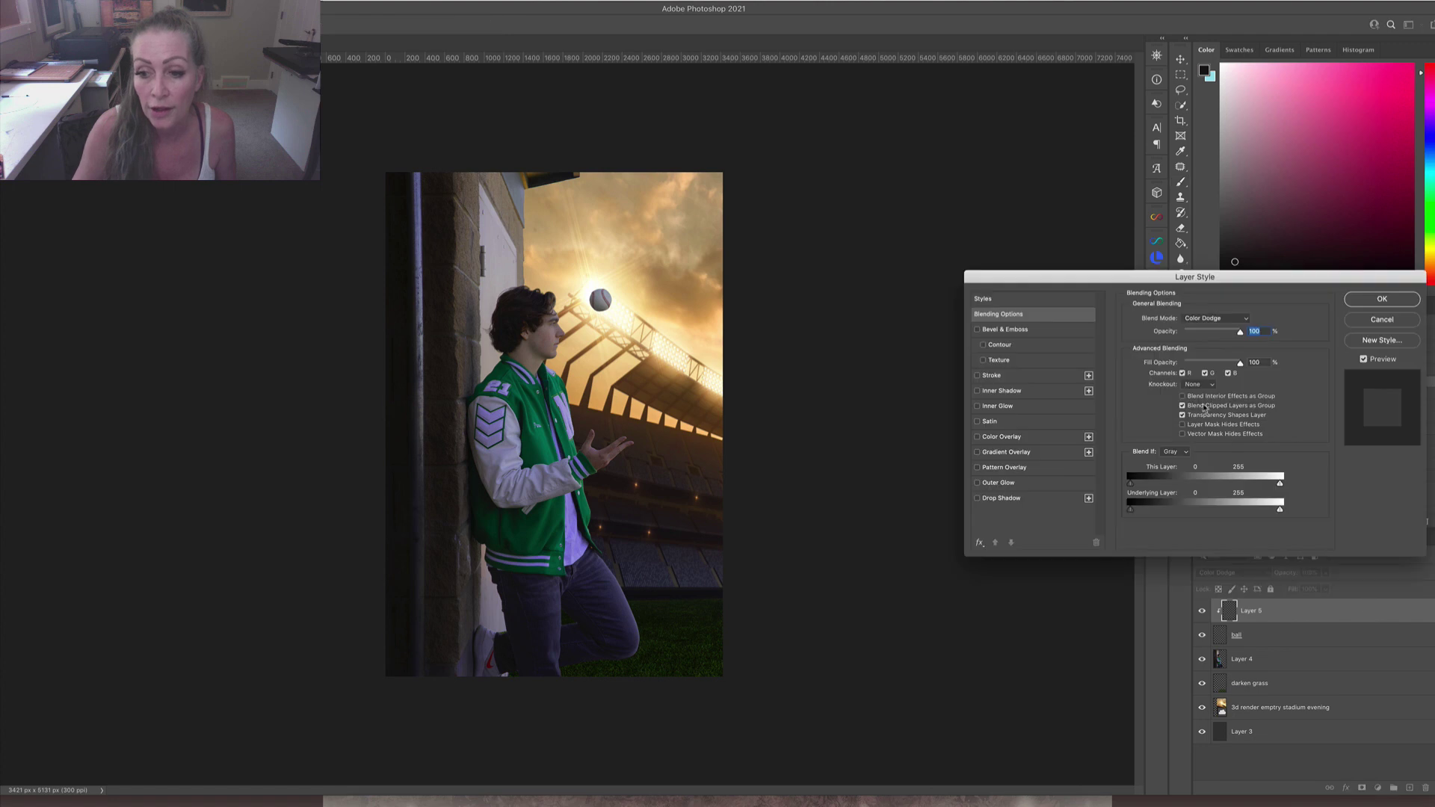
click(1382, 299)
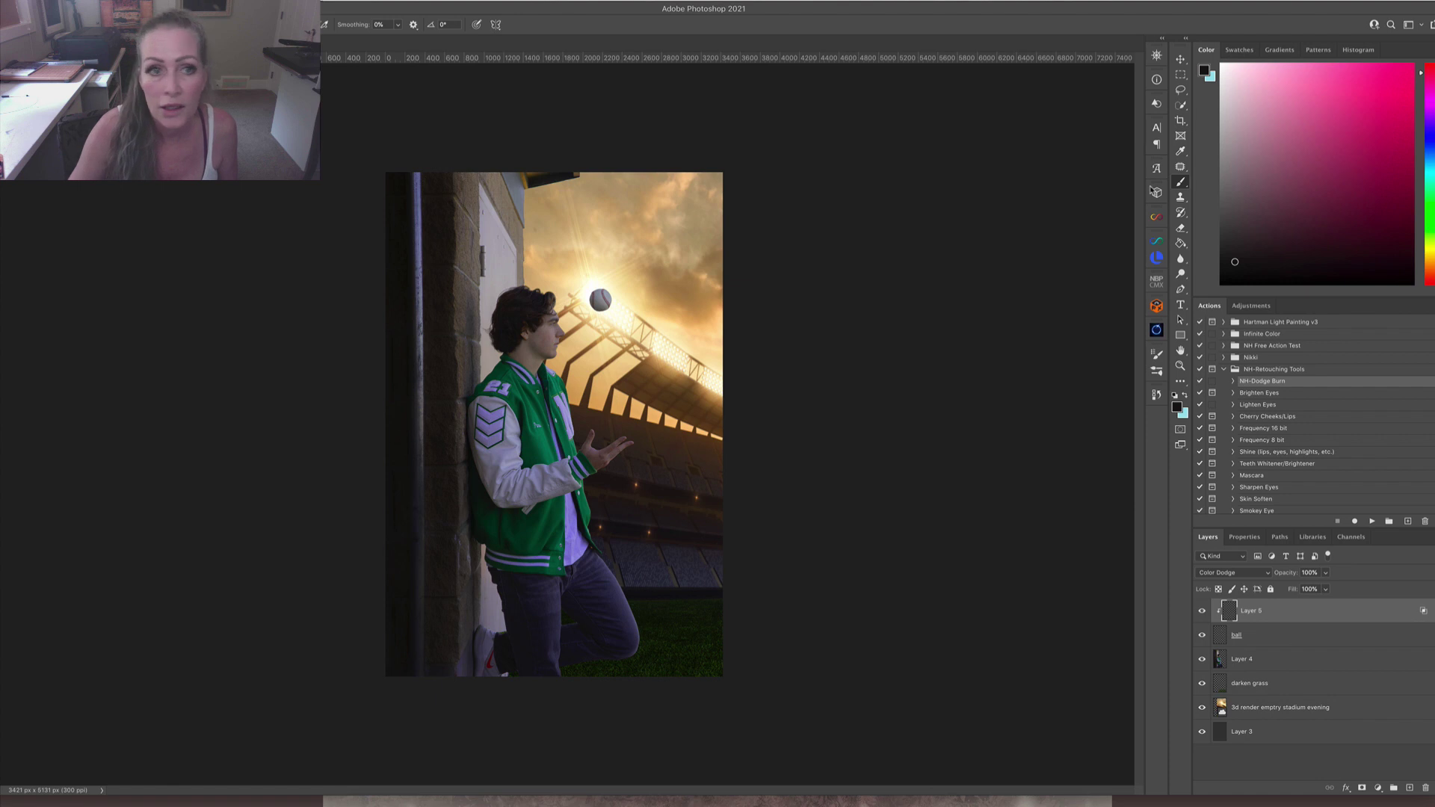
Sample the pale golden sky colour and brush warm light along the baseball's upper and right edges, reducing the brush size for the rim.
alt+click(661, 317)
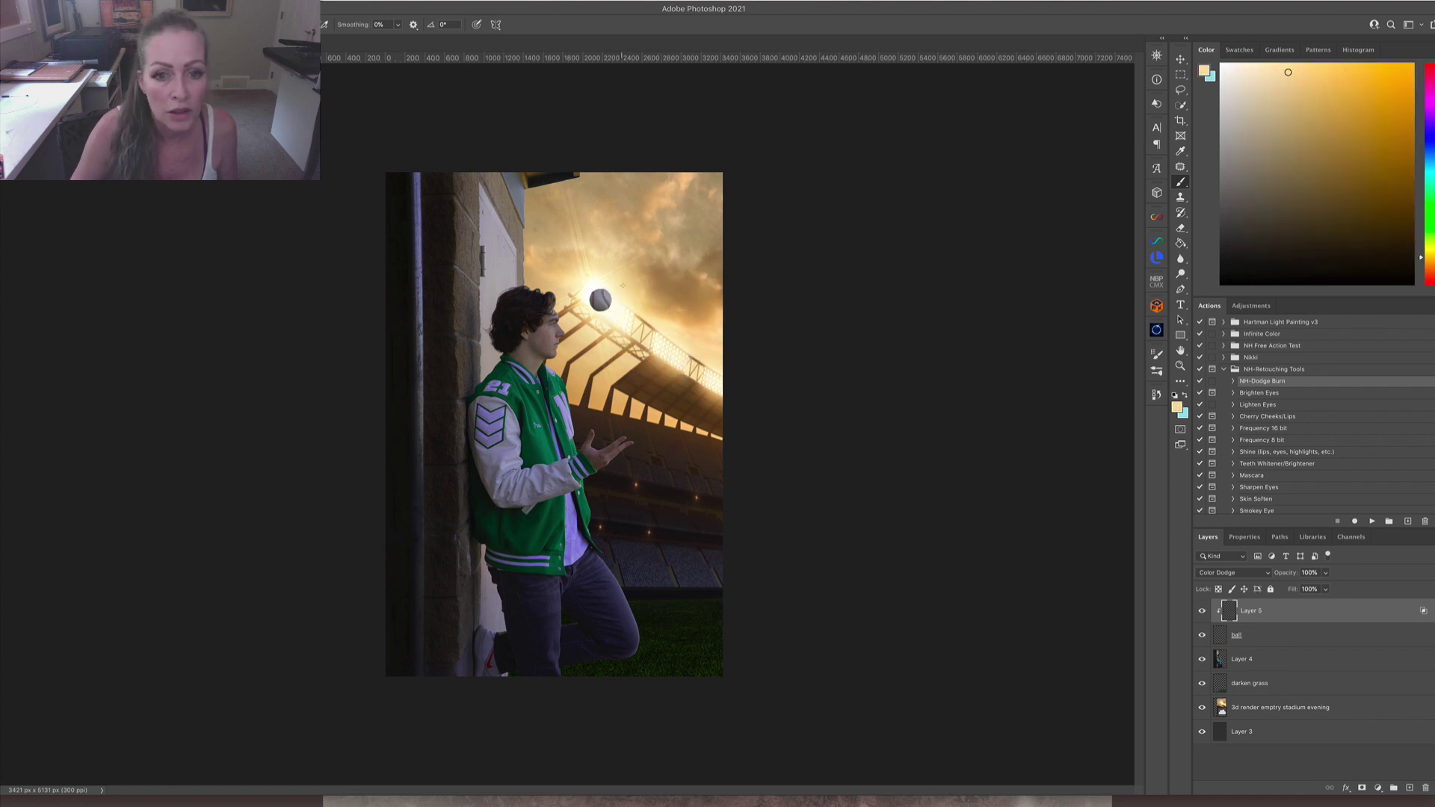
drag(620, 274, 638, 280)
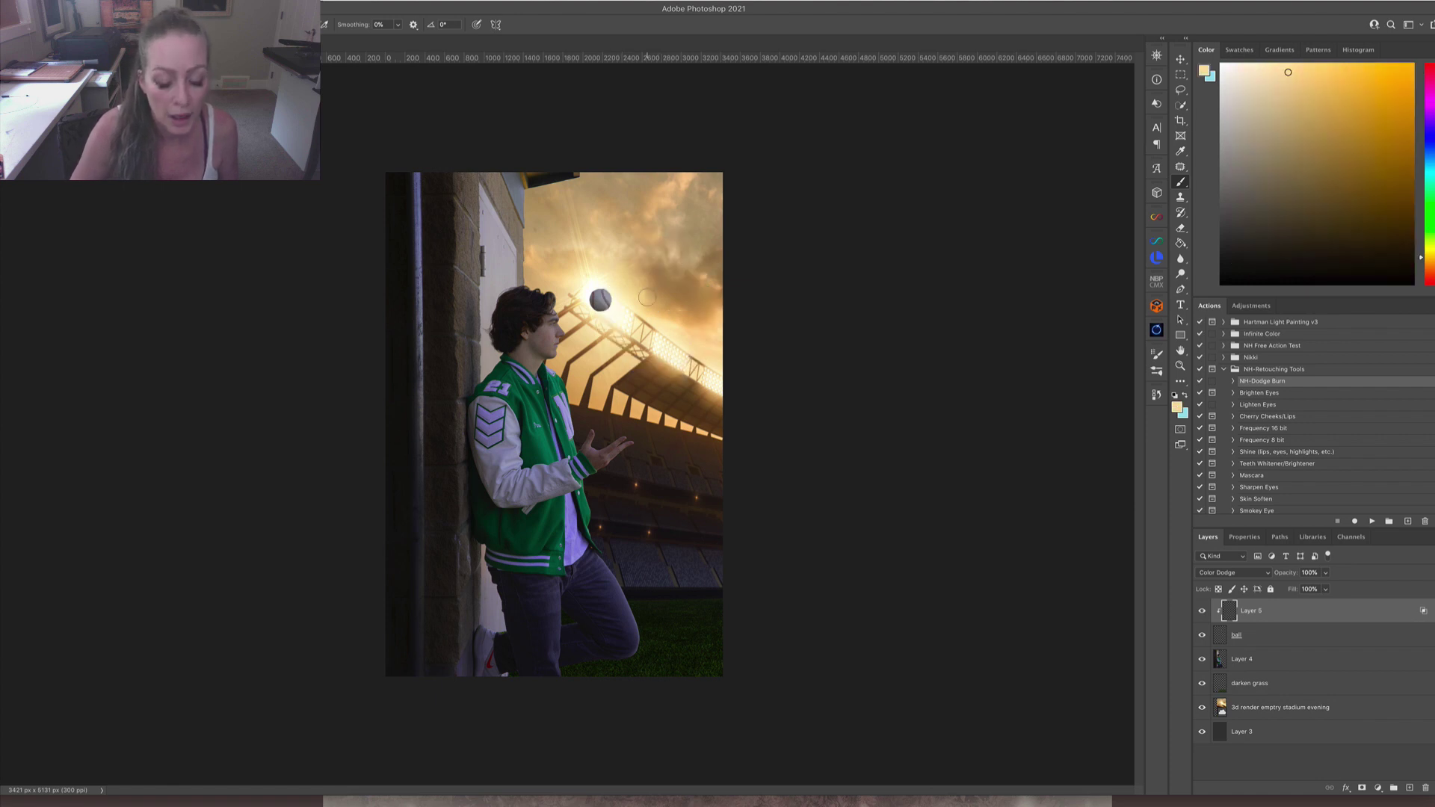
scroll(684, 320, up, 5)
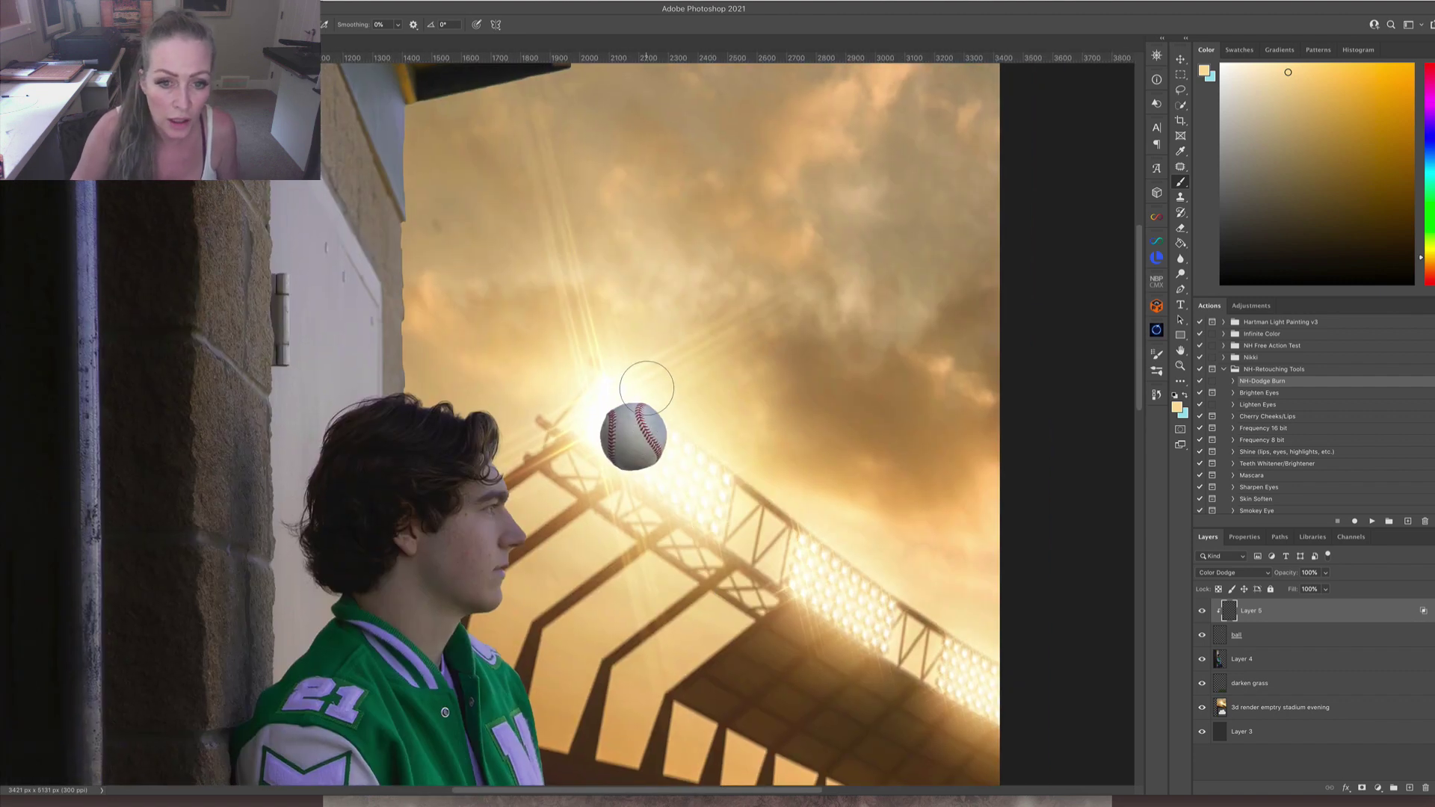
mouse_move(596, 391)
mouse_down()
mouse_move(609, 410)
mouse_move(621, 381)
mouse_up()
key(bracketleft)
key(bracketleft)
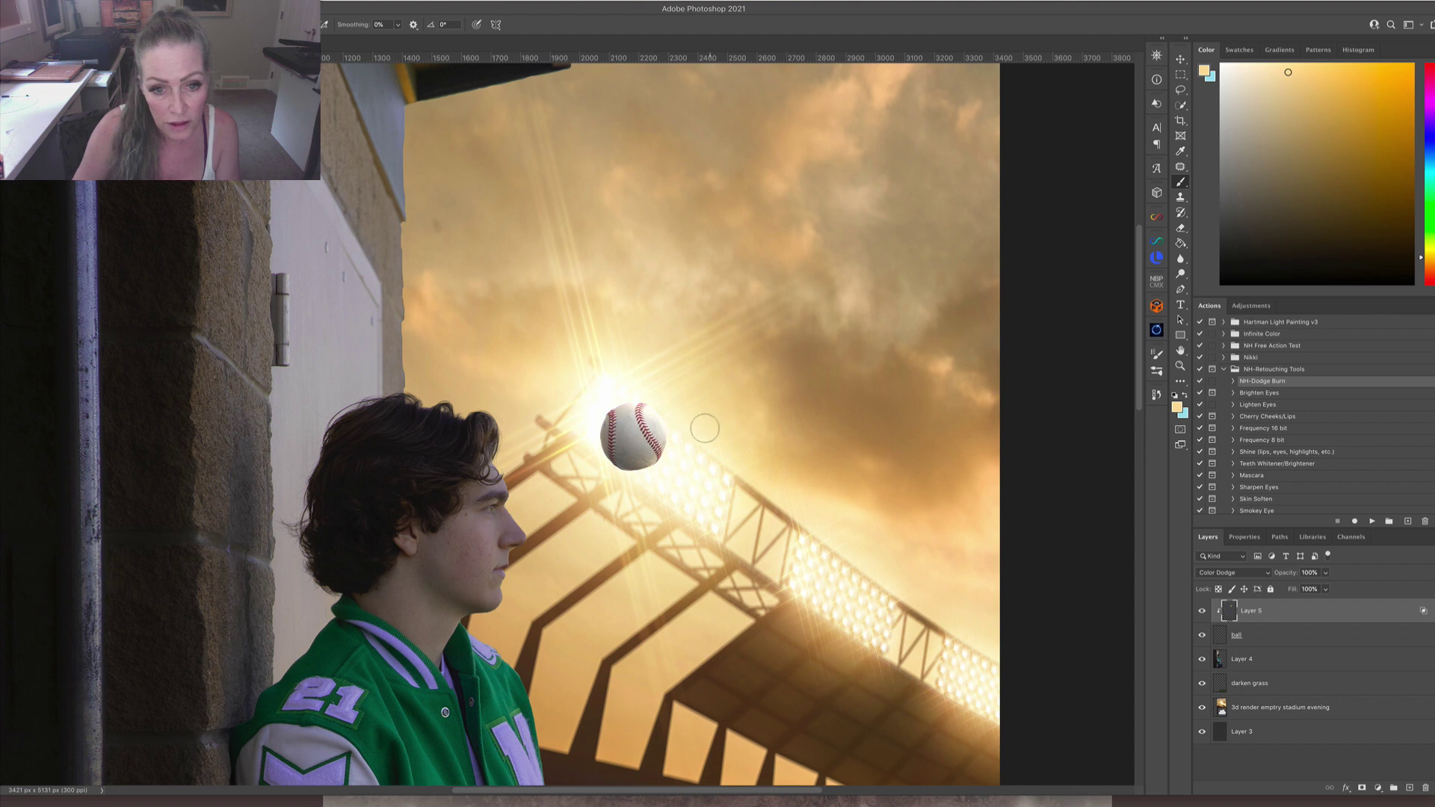
key(bracketleft)
drag(660, 411, 669, 447)
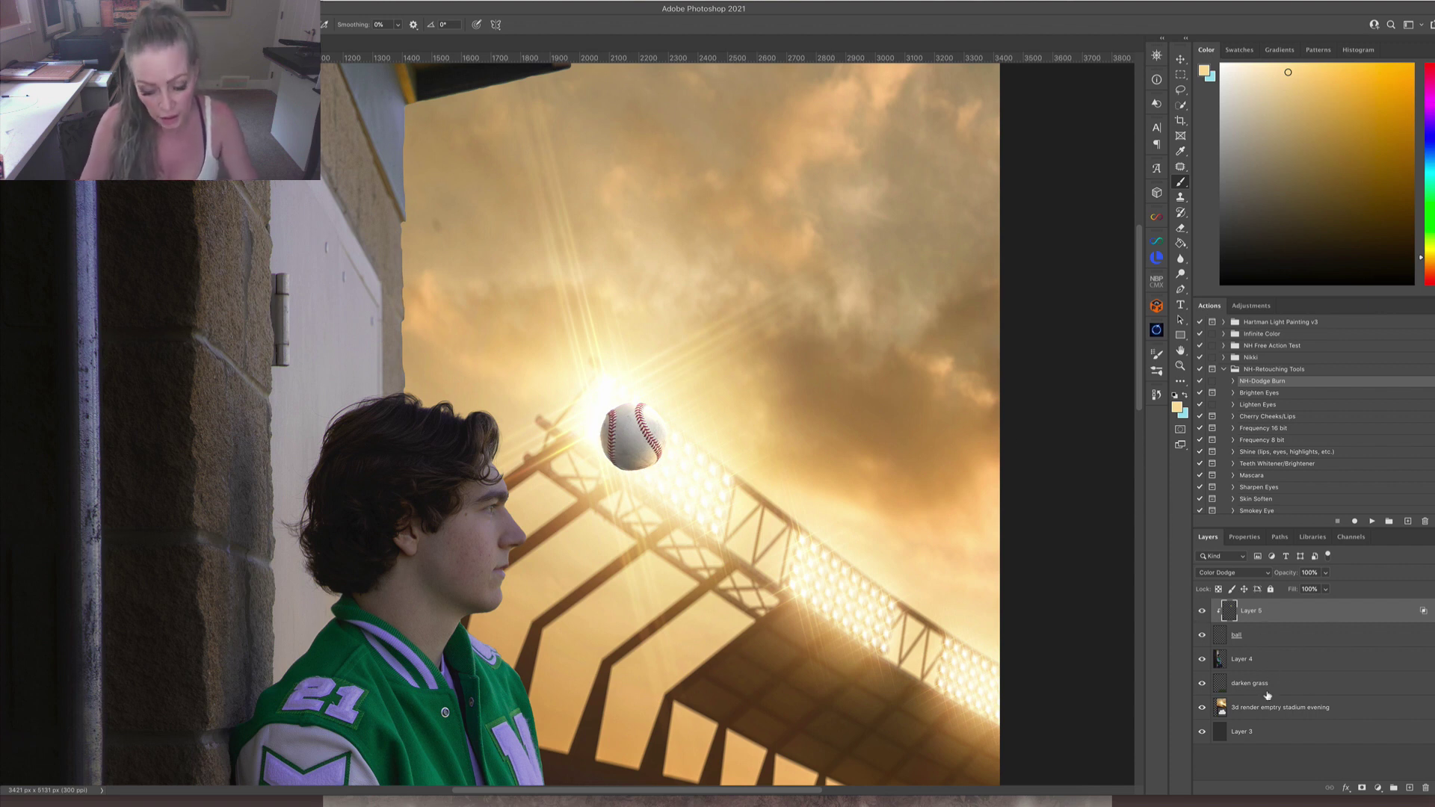
Add a new empty layer directly above Layer 4 and clip it to Layer 4.
key(ctrl+minus)
key(ctrl+minus)
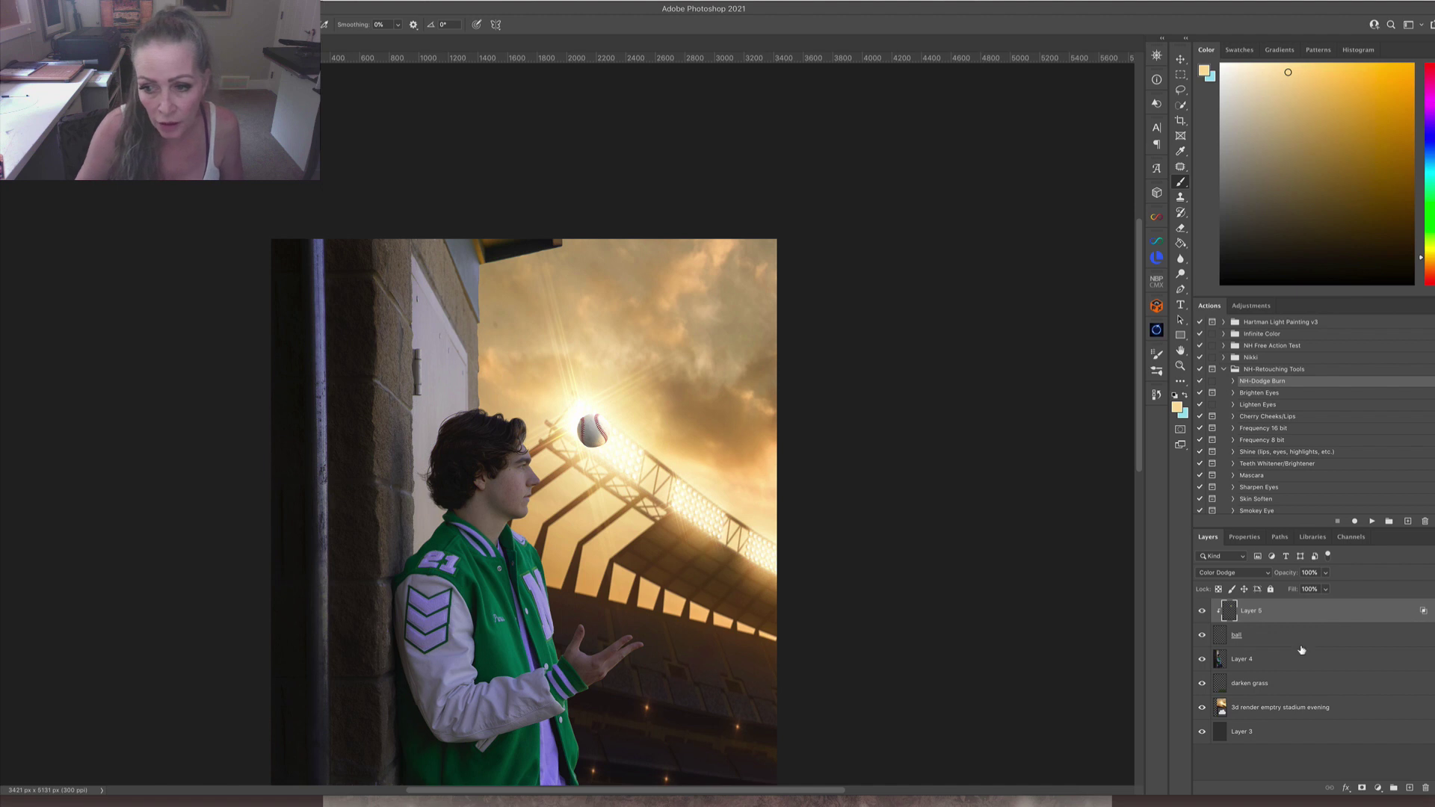
click(1288, 665)
click(1409, 789)
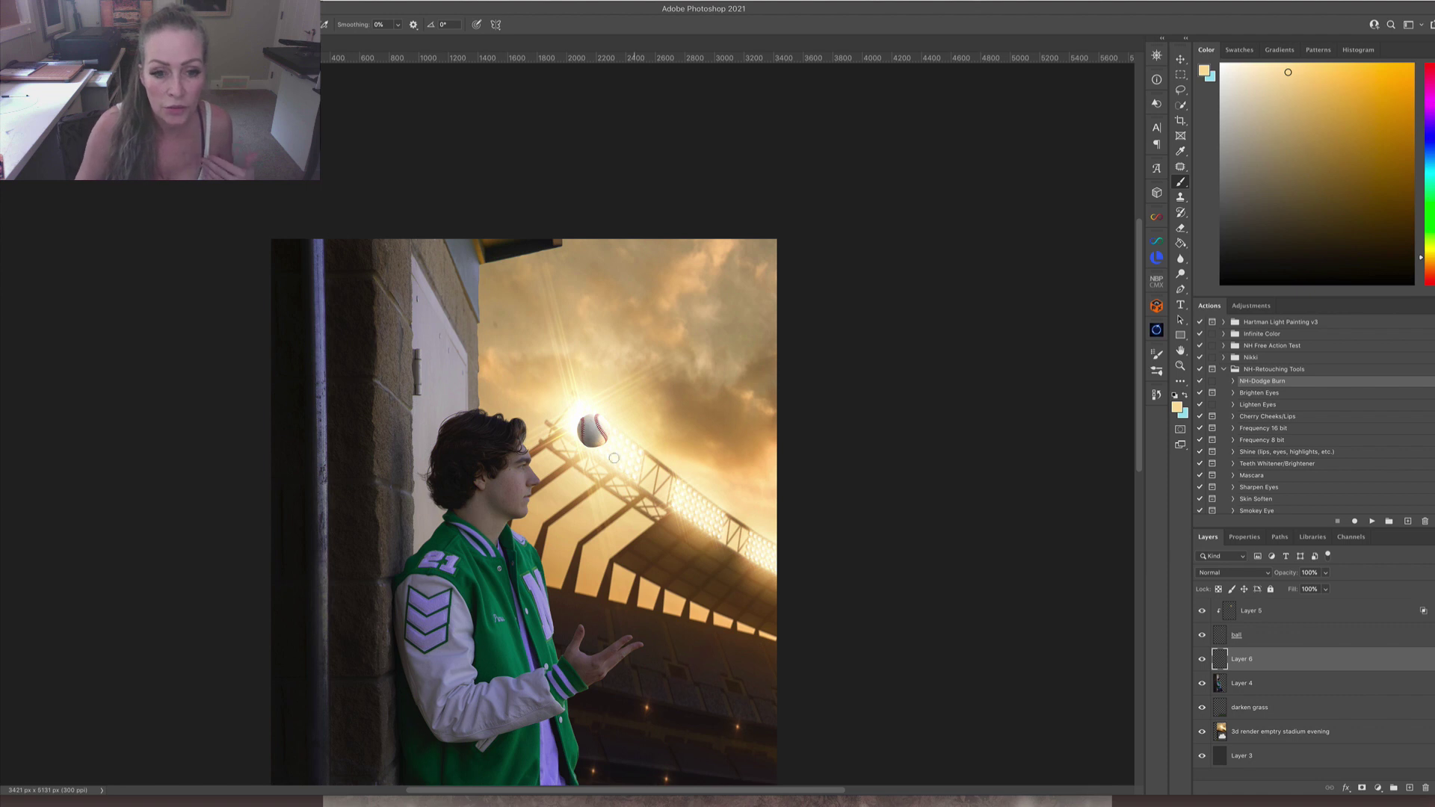
right_click(1323, 664)
click(1265, 516)
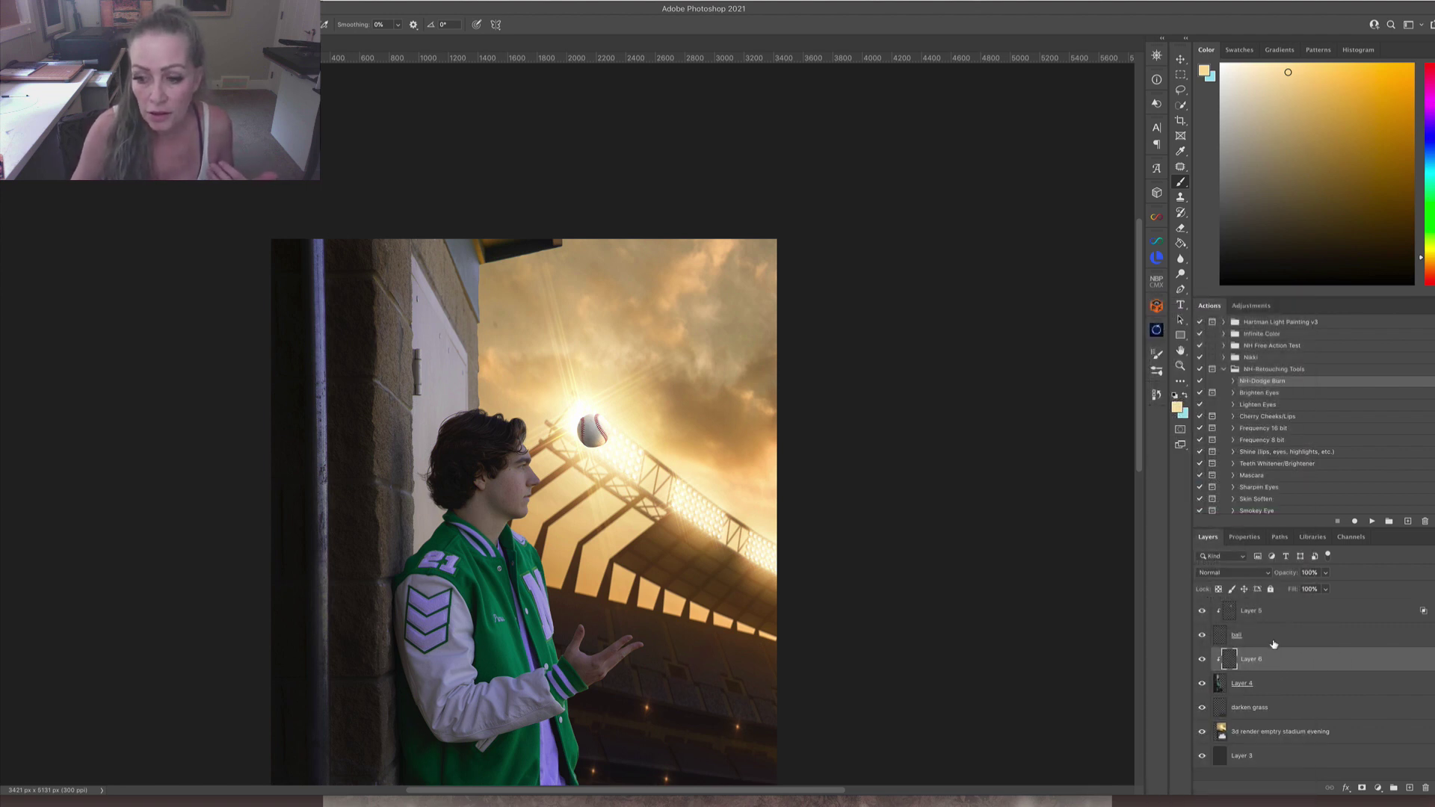
Set the layer clipped to Layer 4 to Color Dodge and adjust its advanced blending options.
click(1235, 574)
click(1313, 679)
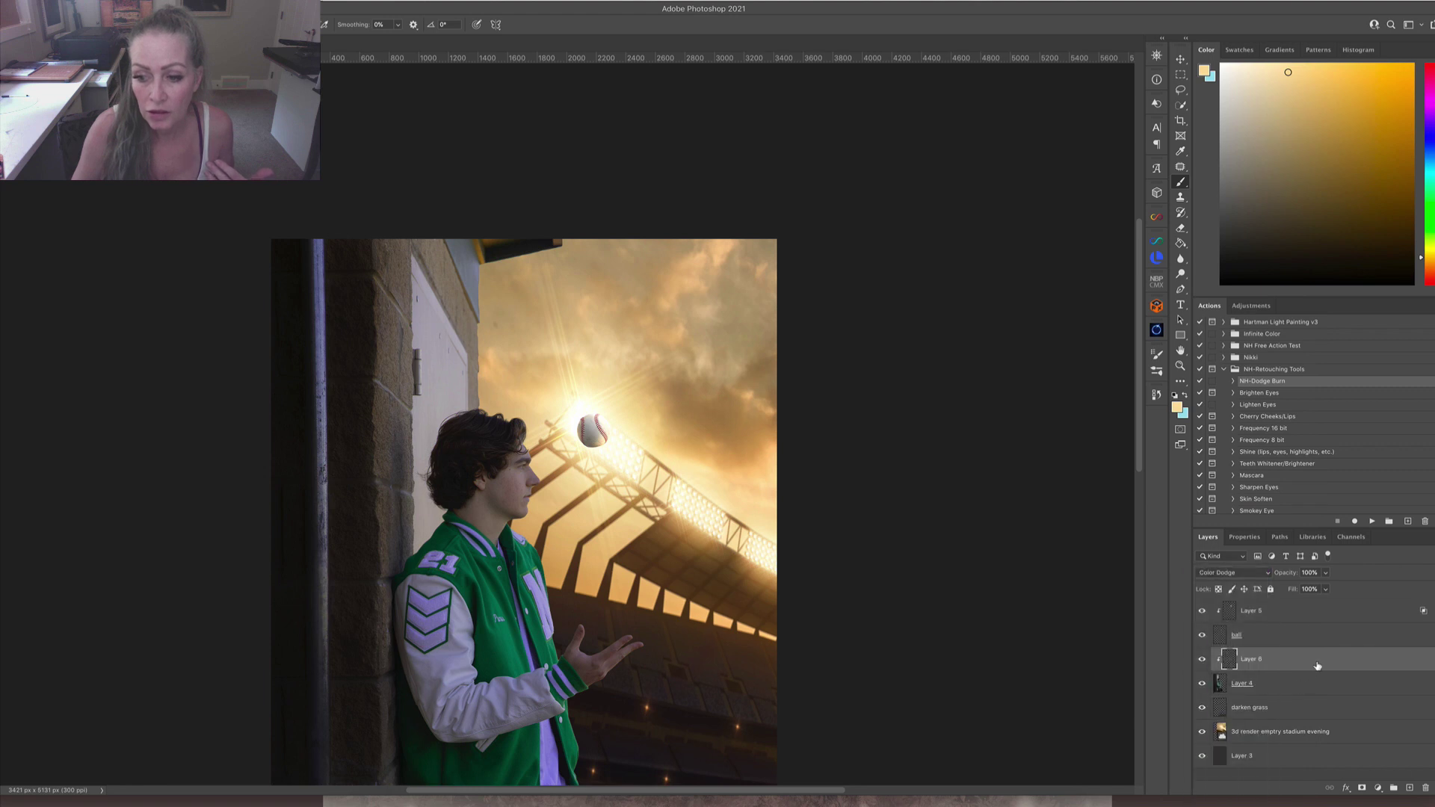
double_click(1317, 661)
click(1365, 301)
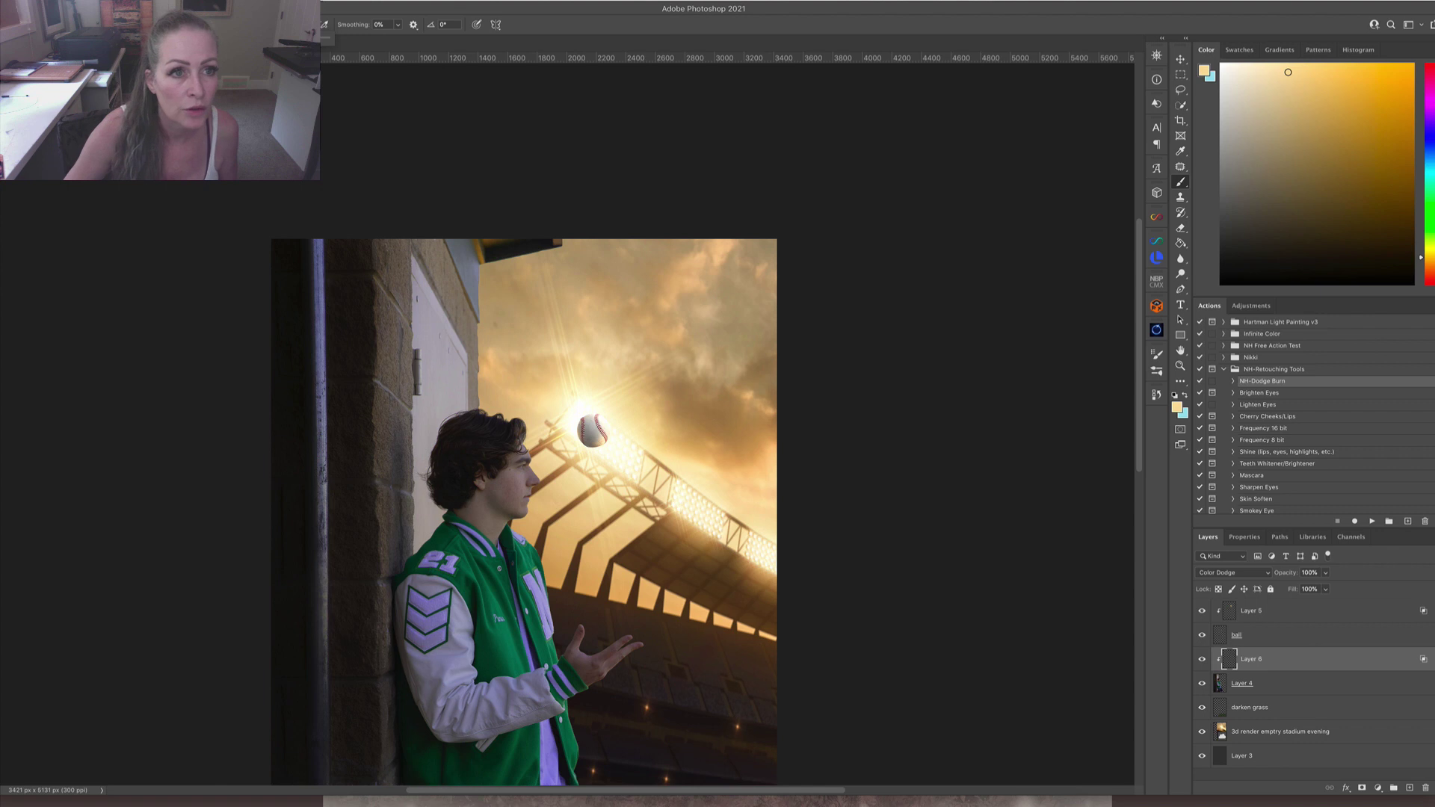
Brush warm rim light on Layer 6 along the building's edge and the subject's hair, face, jacket and jeans.
drag(520, 413, 531, 404)
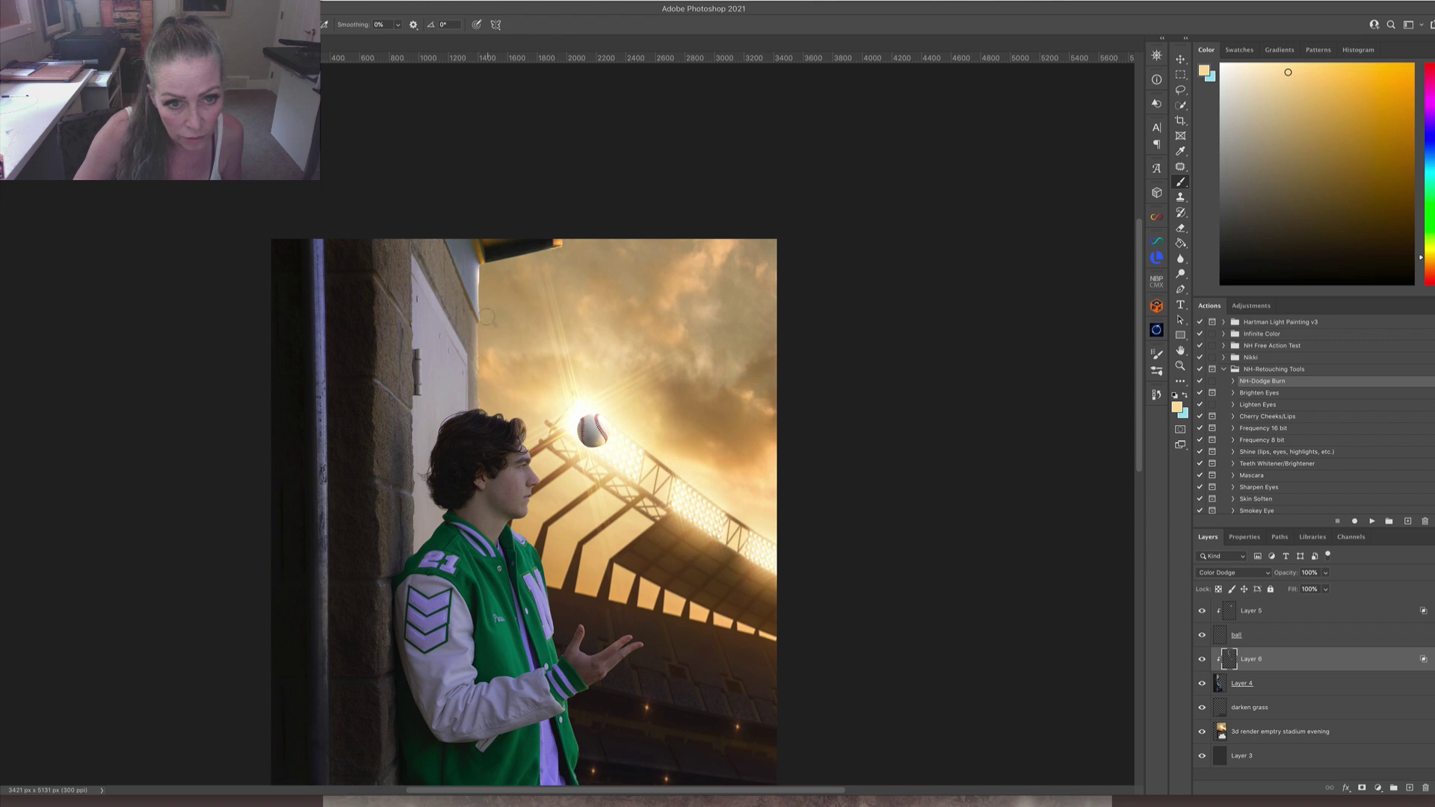
drag(486, 343, 485, 378)
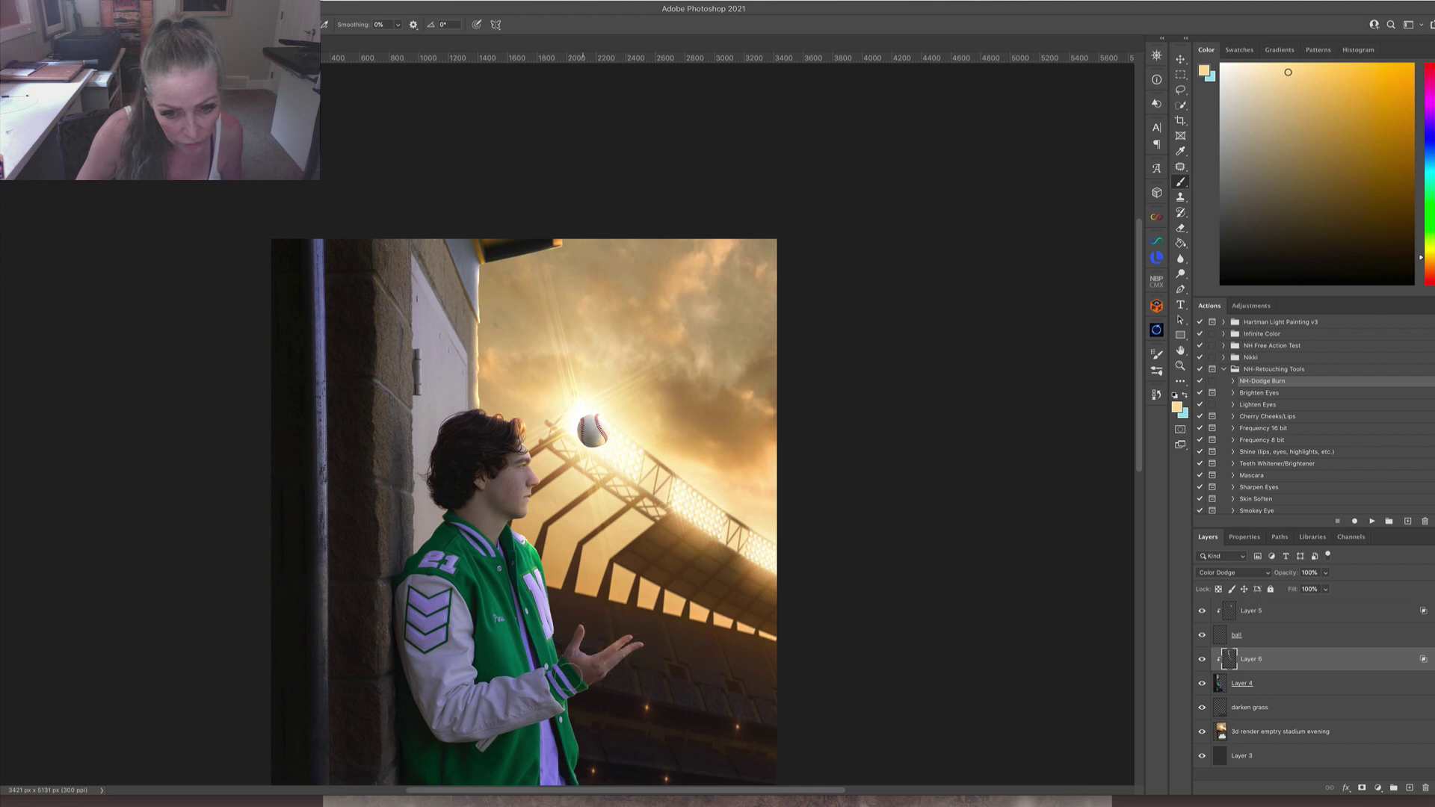
drag(669, 619, 681, 423)
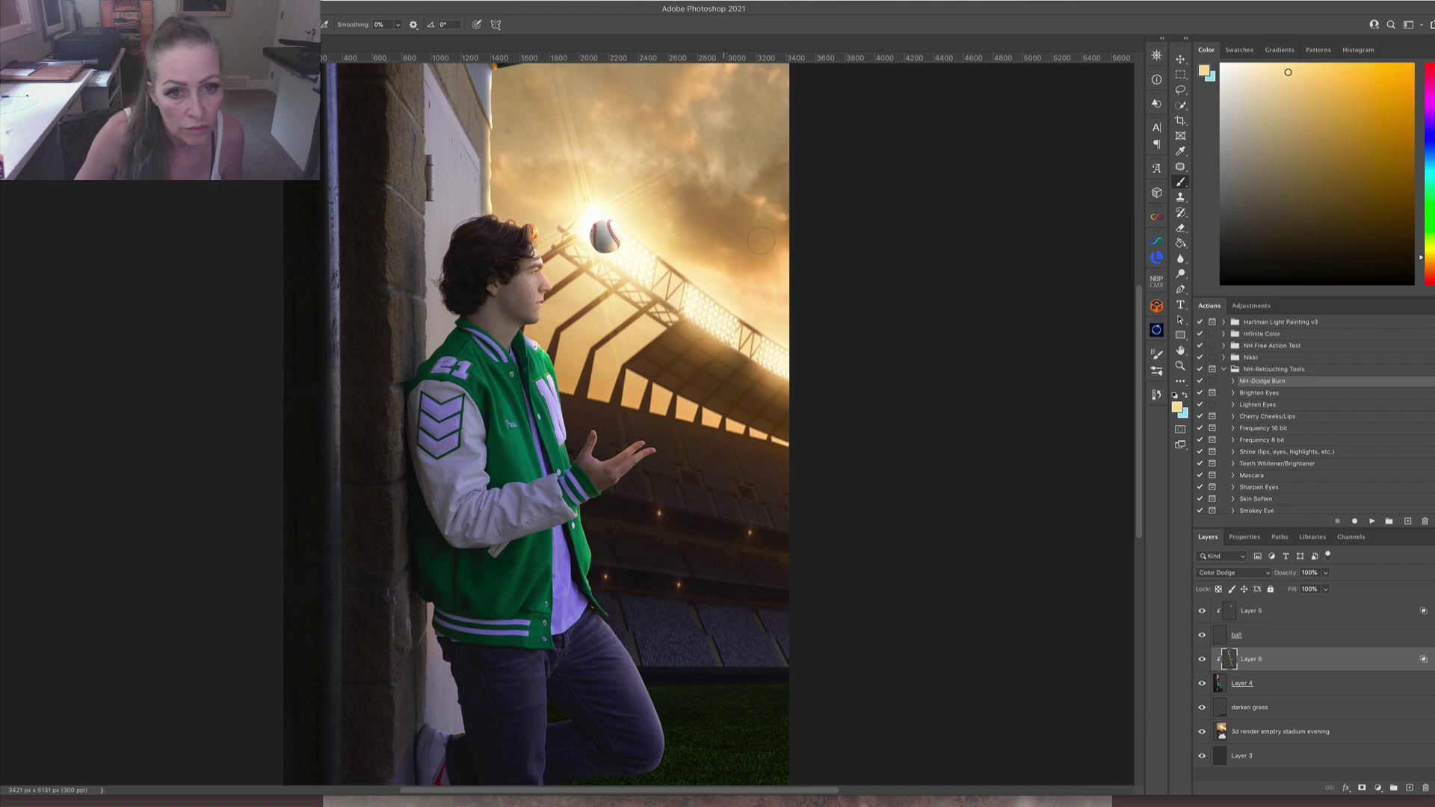
drag(563, 280, 554, 284)
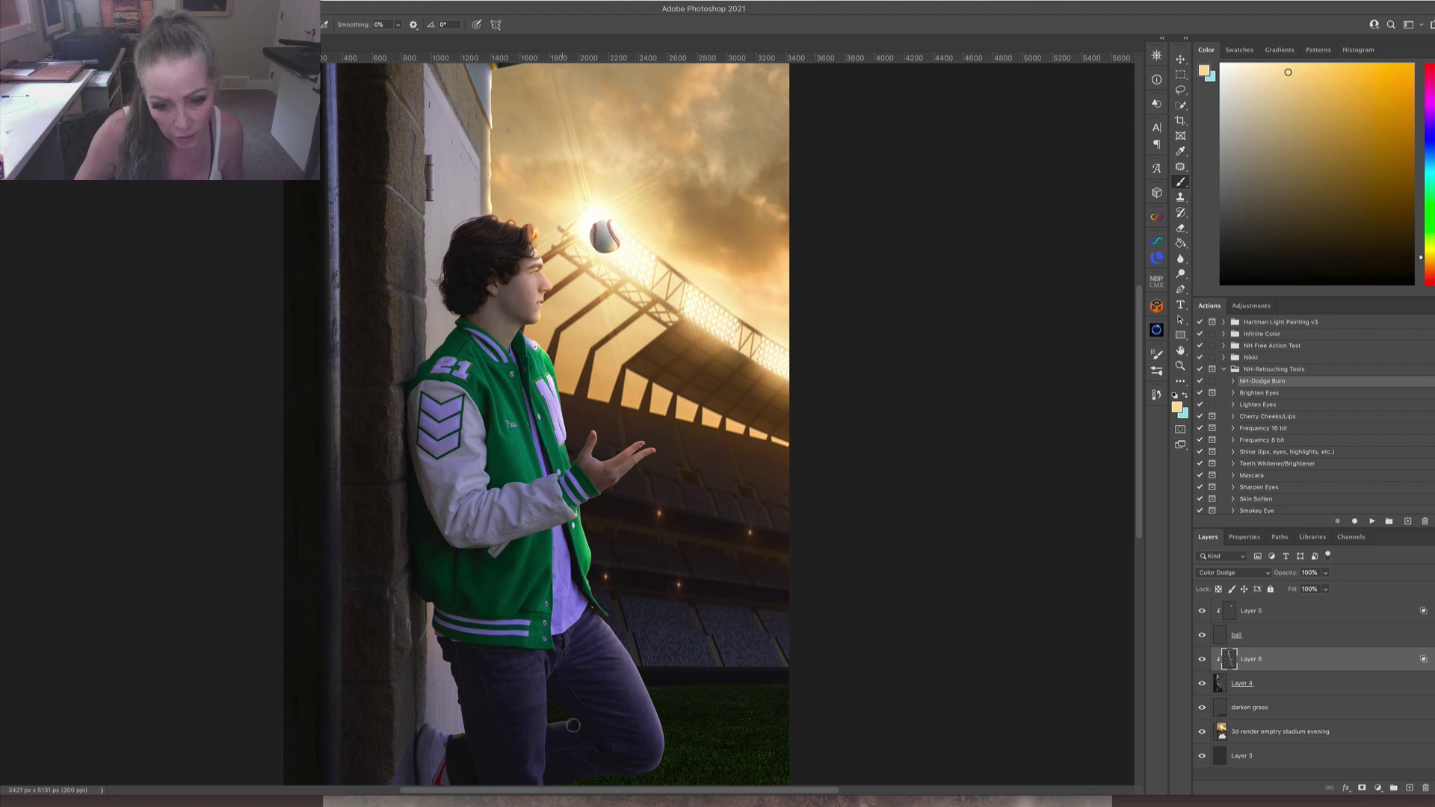
drag(704, 665, 692, 506)
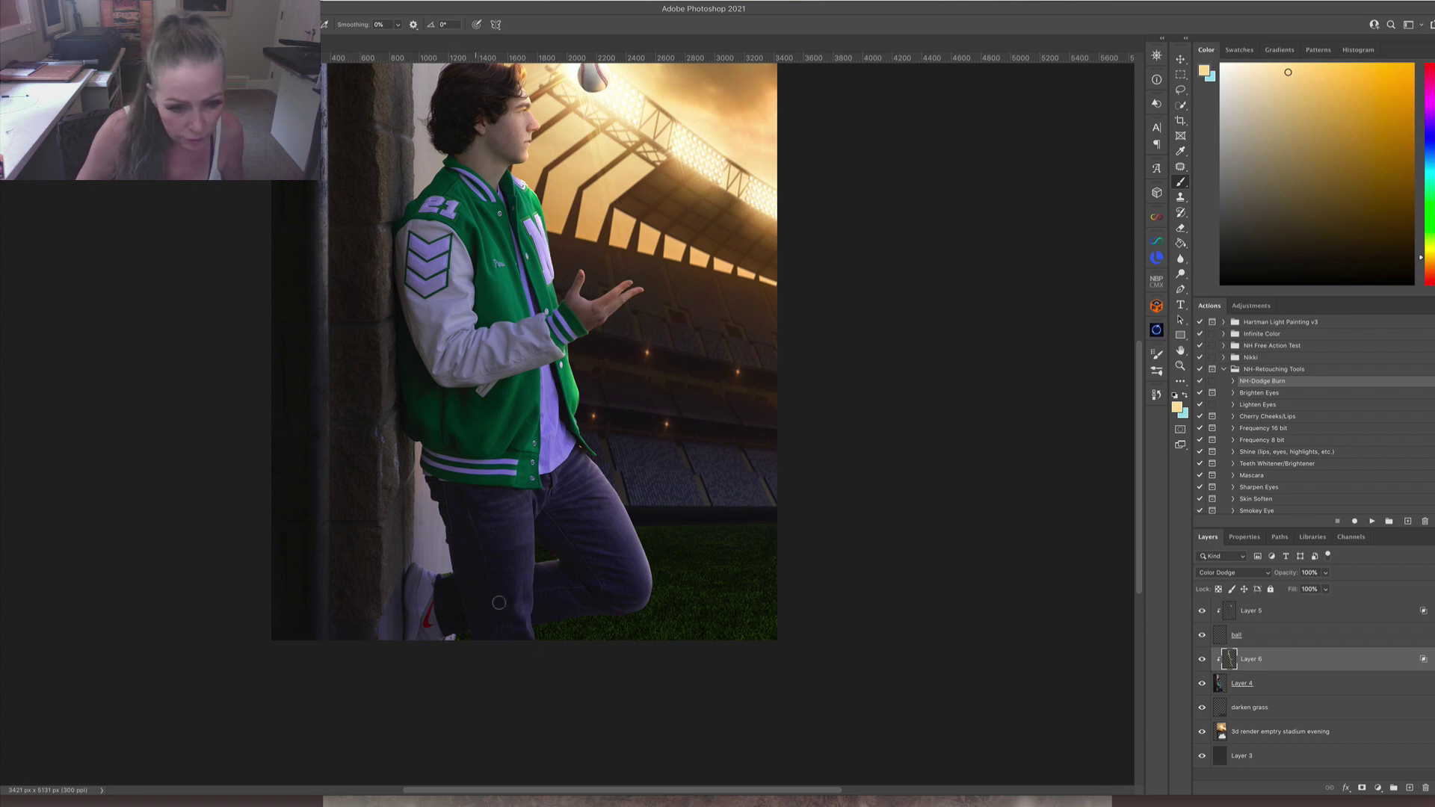
drag(690, 518, 748, 646)
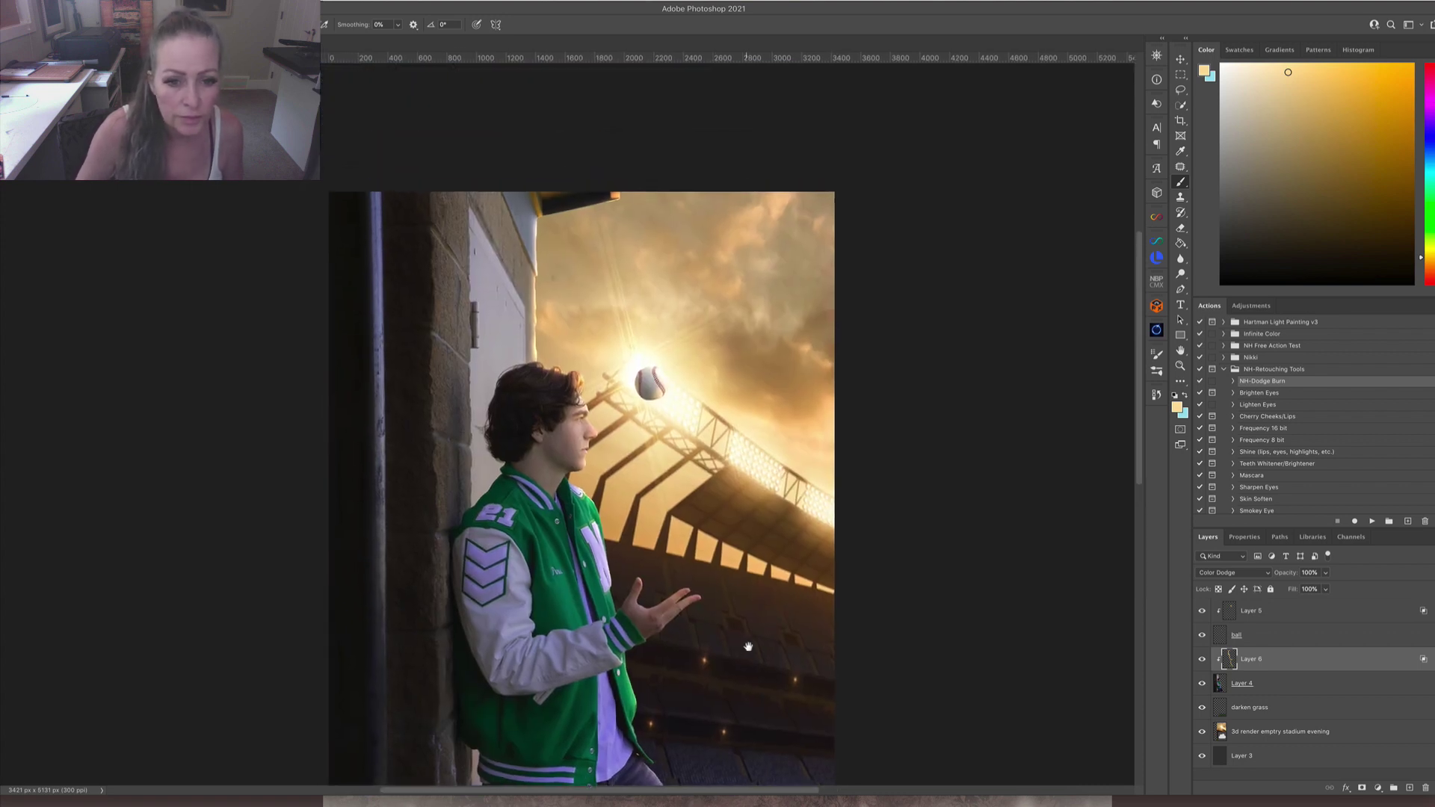
Add a layer mask to Layer 6 and paint black on it over the front of the subject's hair to soften the highlight.
click(1362, 788)
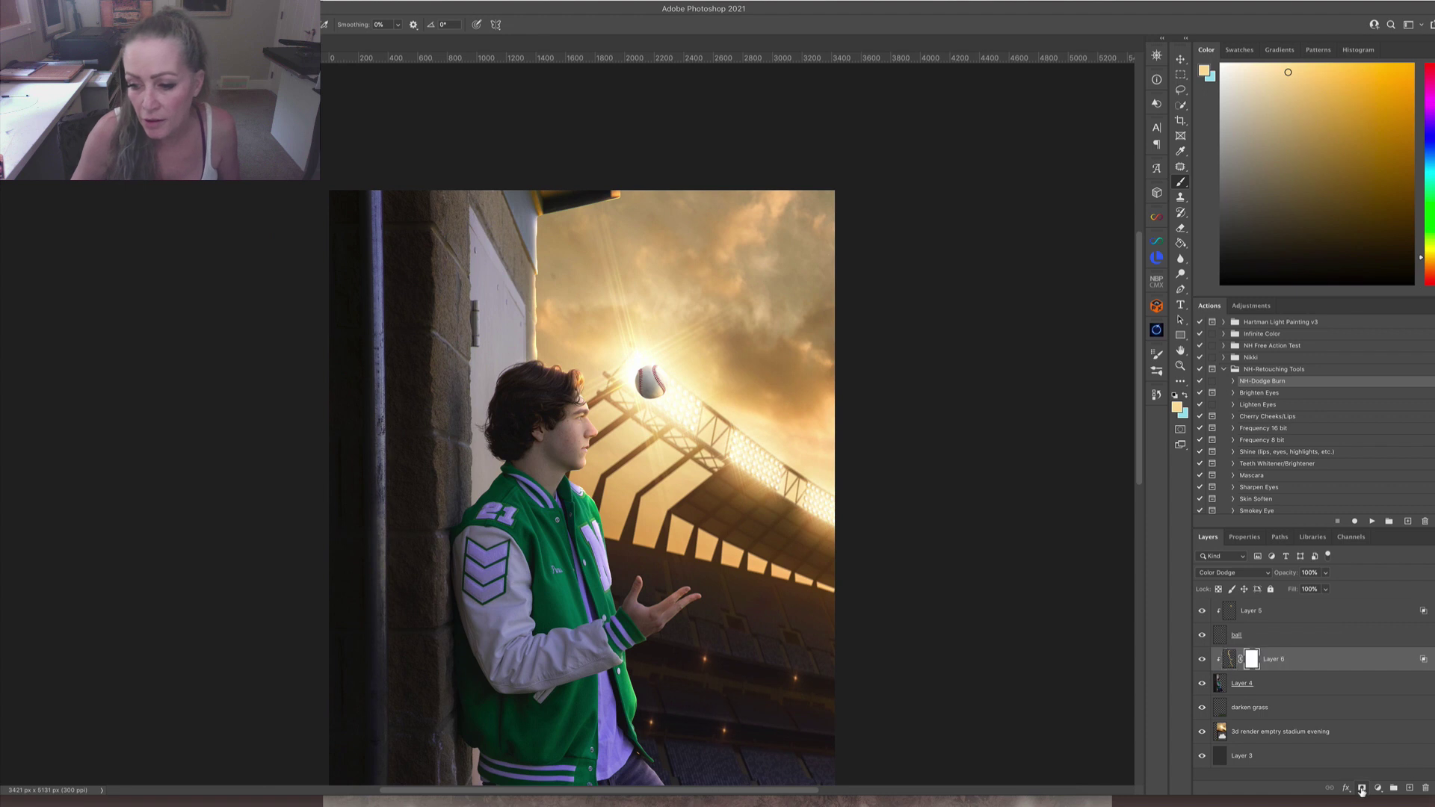
key(d)
drag(553, 385, 551, 384)
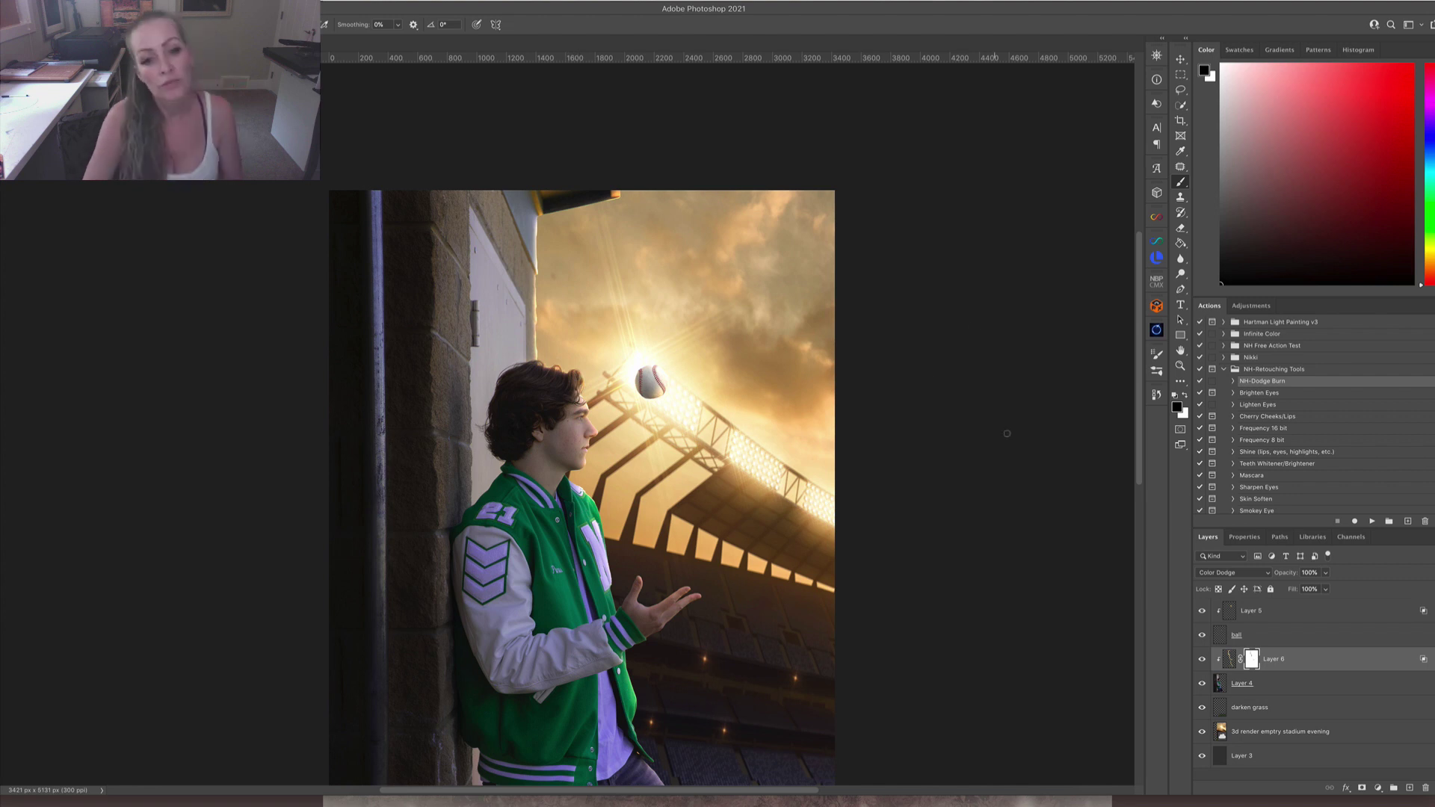
Reduce Layer 6's opacity to 77%.
click(1326, 573)
drag(1328, 587, 1321, 589)
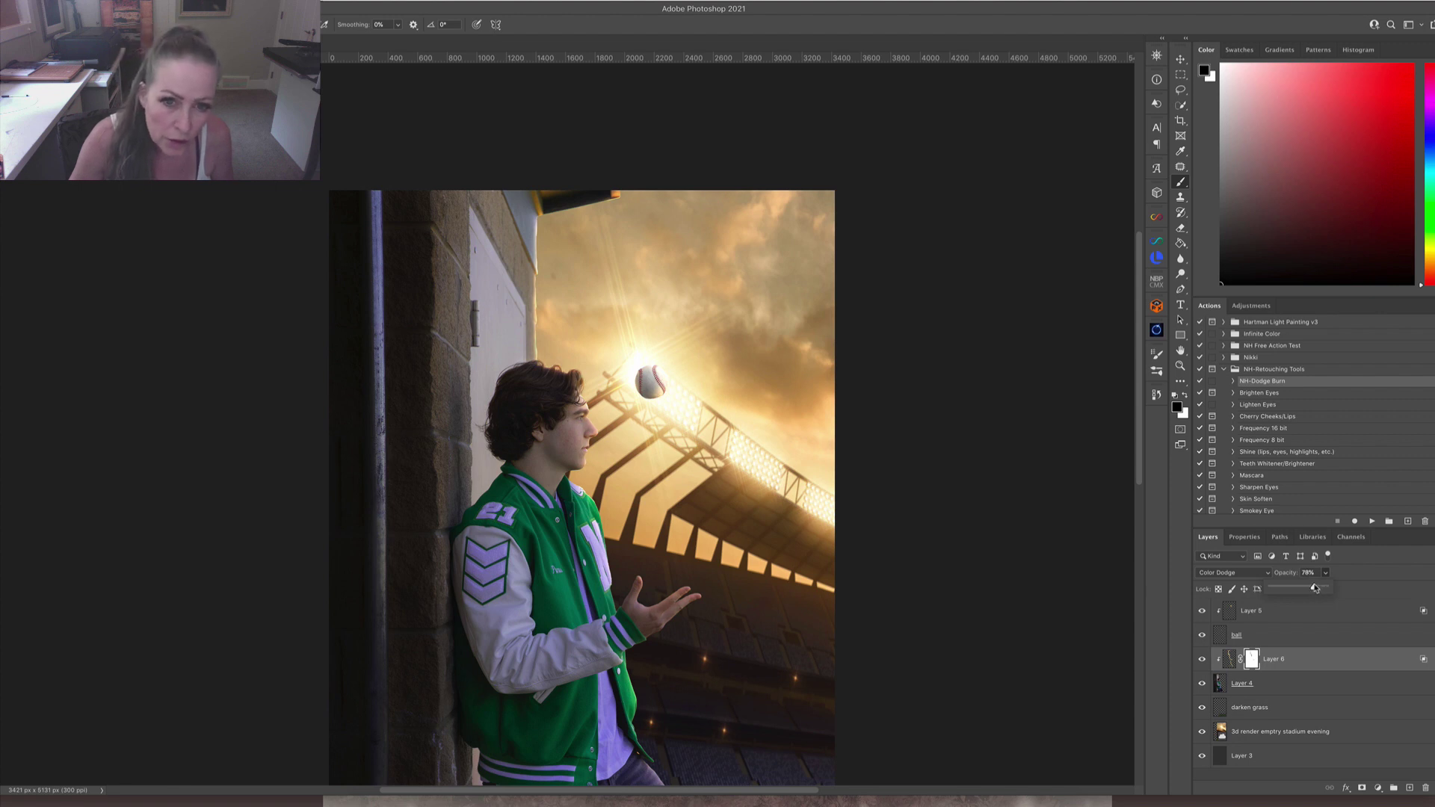
drag(1322, 622, 1313, 631)
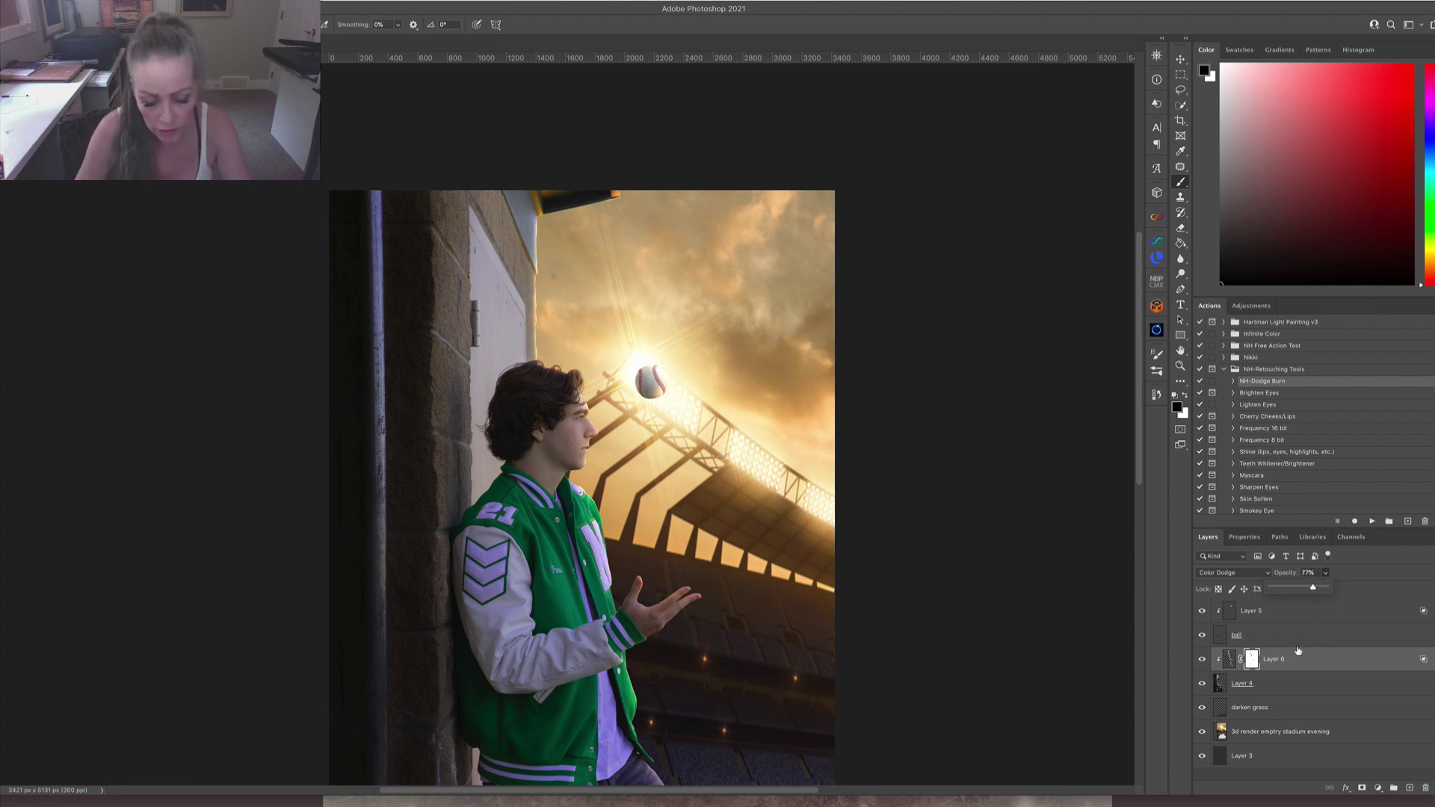
Compare the composite with and without the rim light on Layer 6, then view the whole image.
scroll(1141, 624, down, 5)
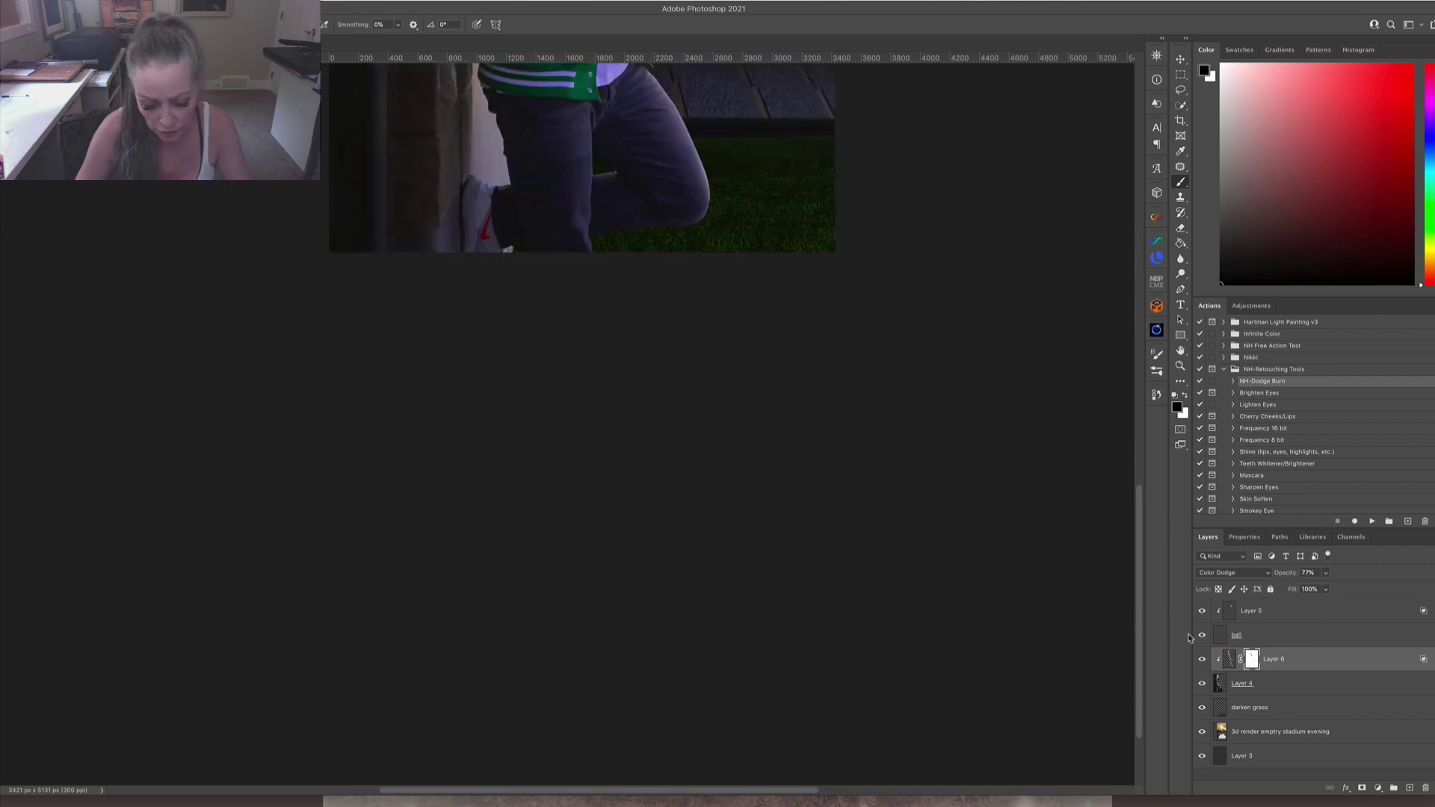
drag(797, 258, 859, 678)
scroll(859, 677, up, 3)
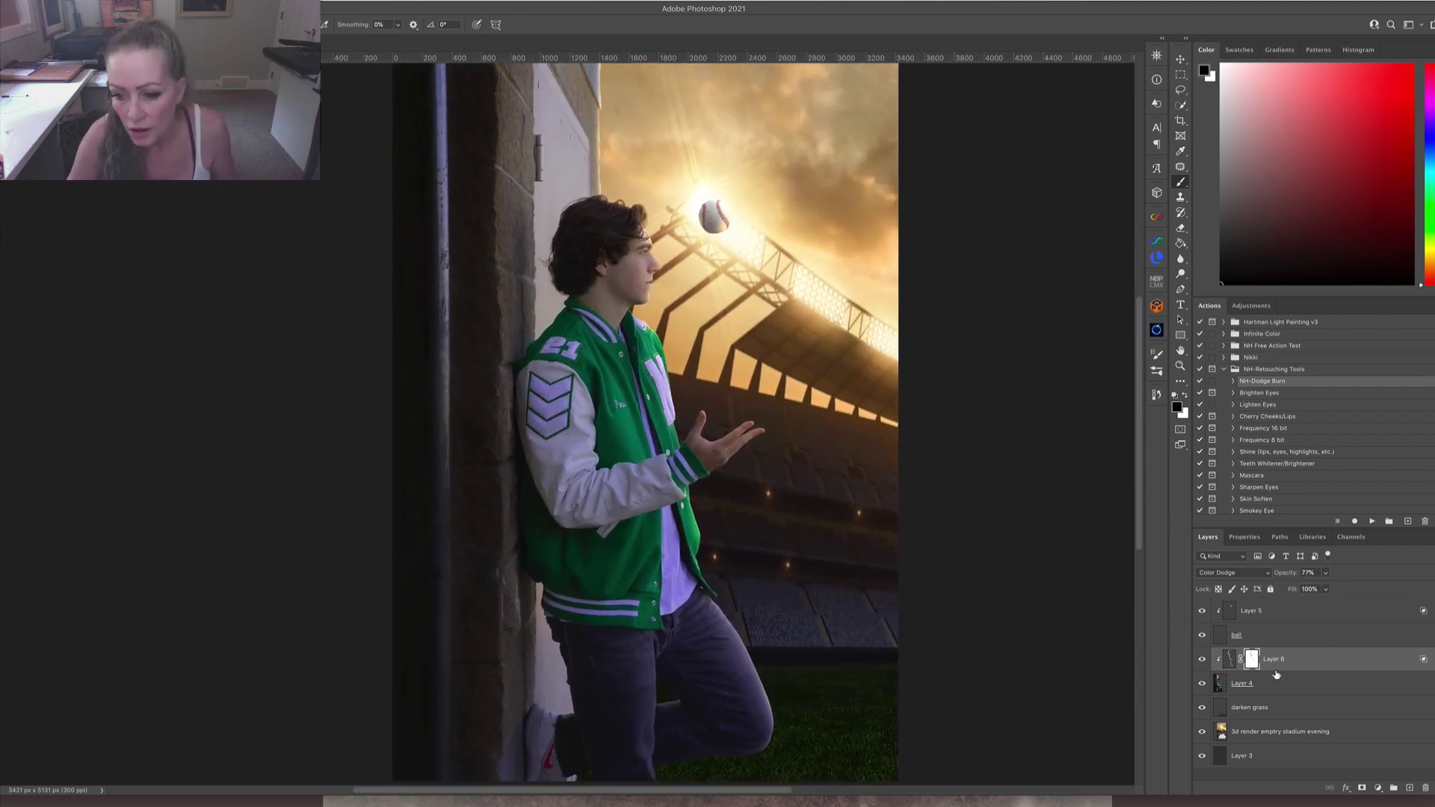
click(1202, 661)
click(1203, 661)
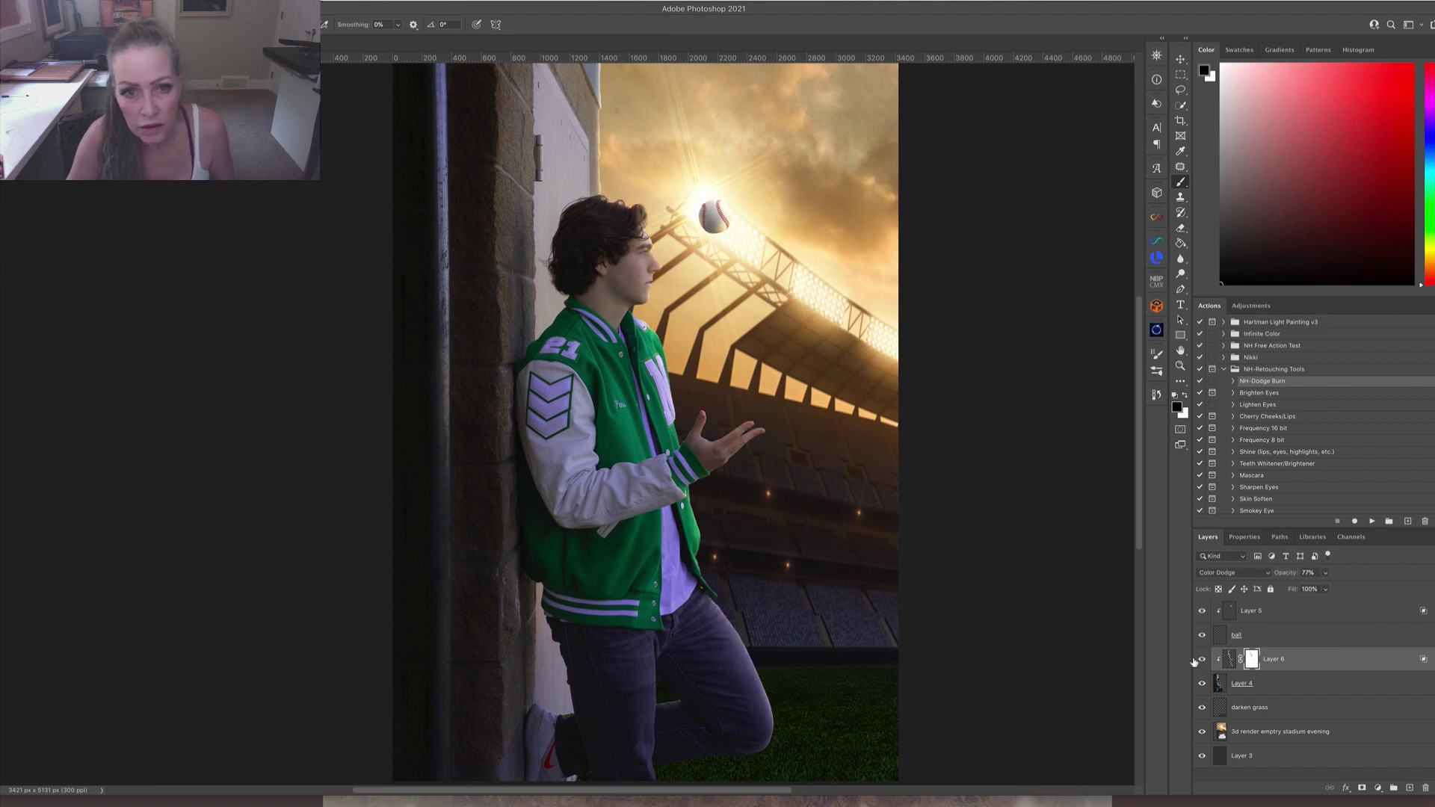
click(1199, 661)
click(1201, 661)
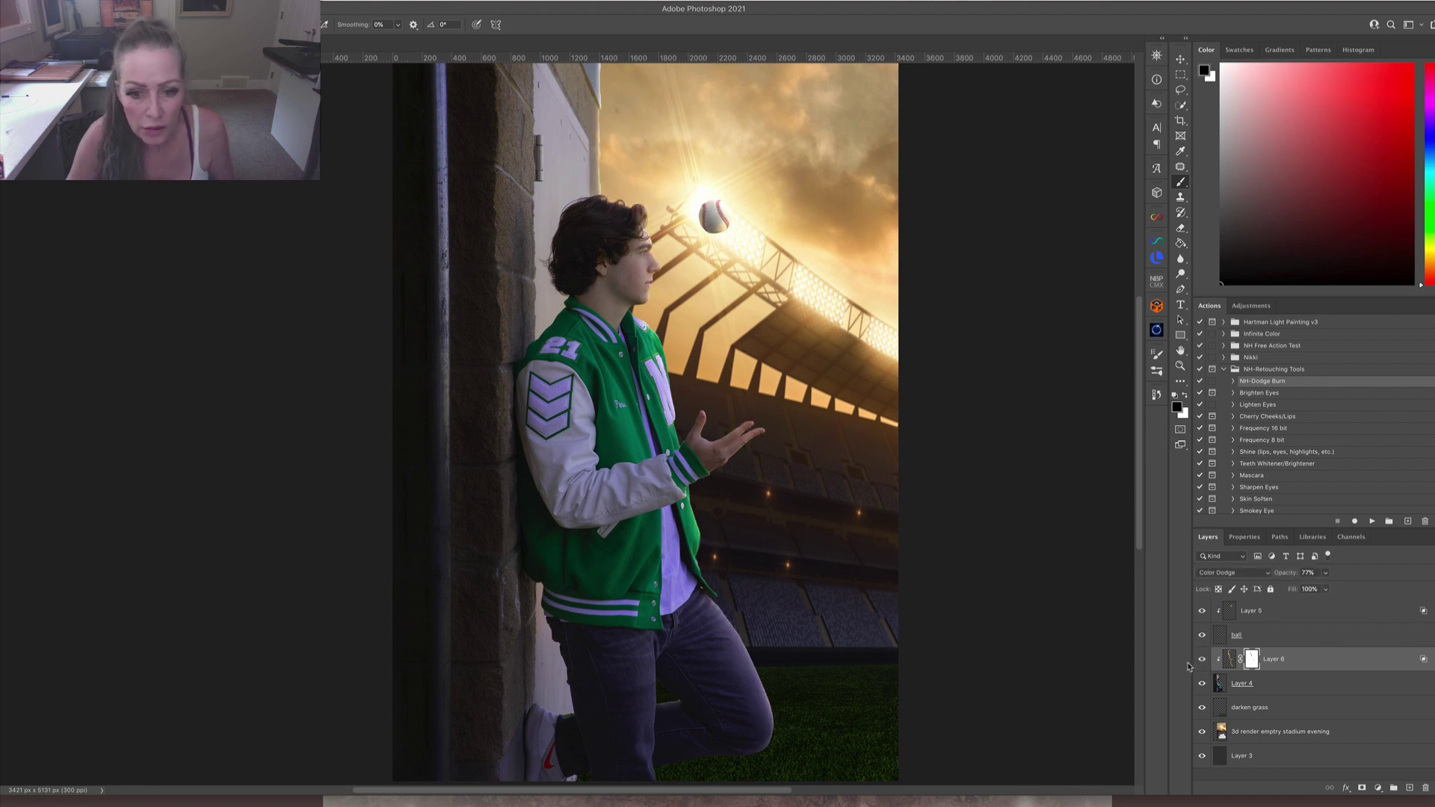
key(ctrl+minus)
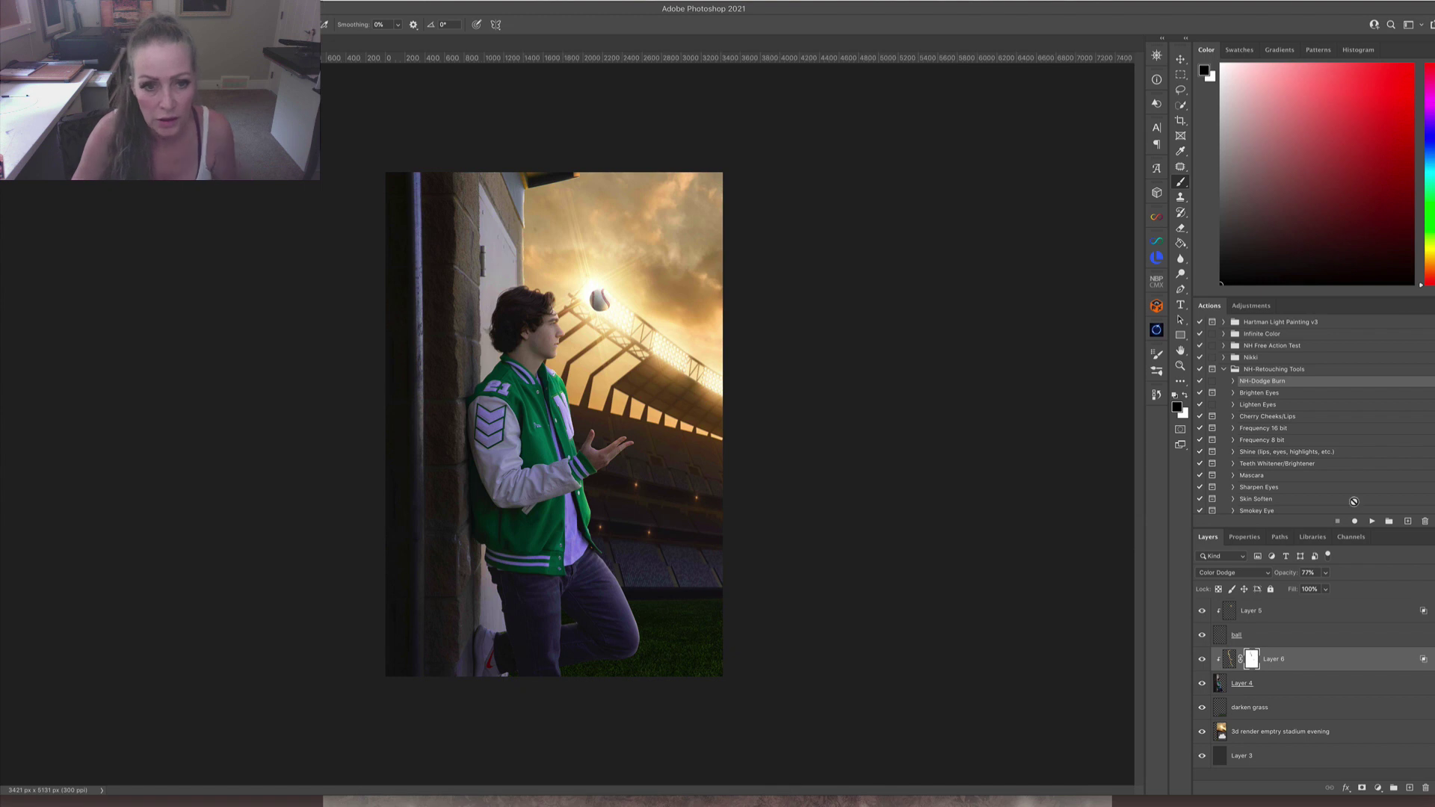
Add a Color Balance adjustment clipped to Layer 4 and open its settings.
click(1317, 692)
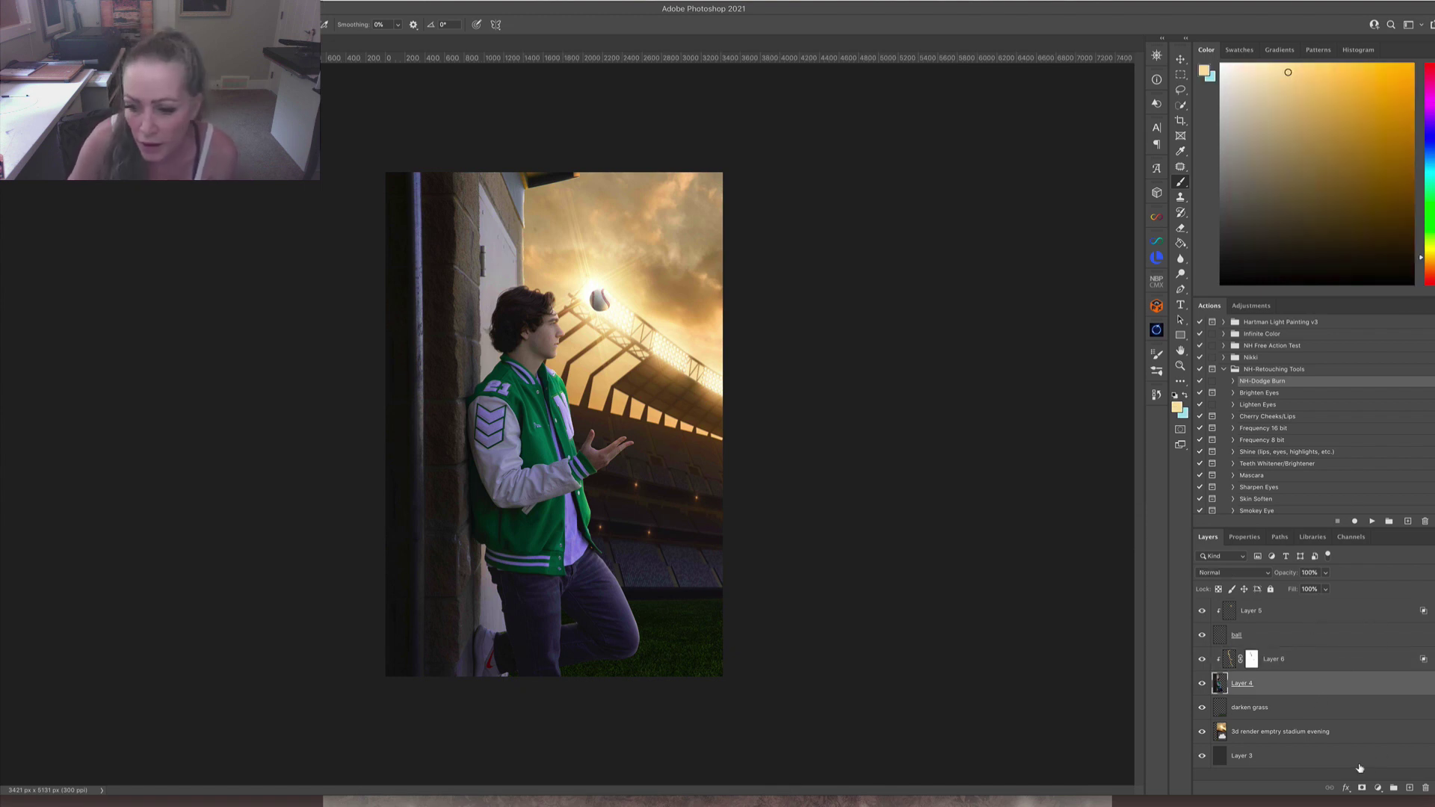
click(1378, 788)
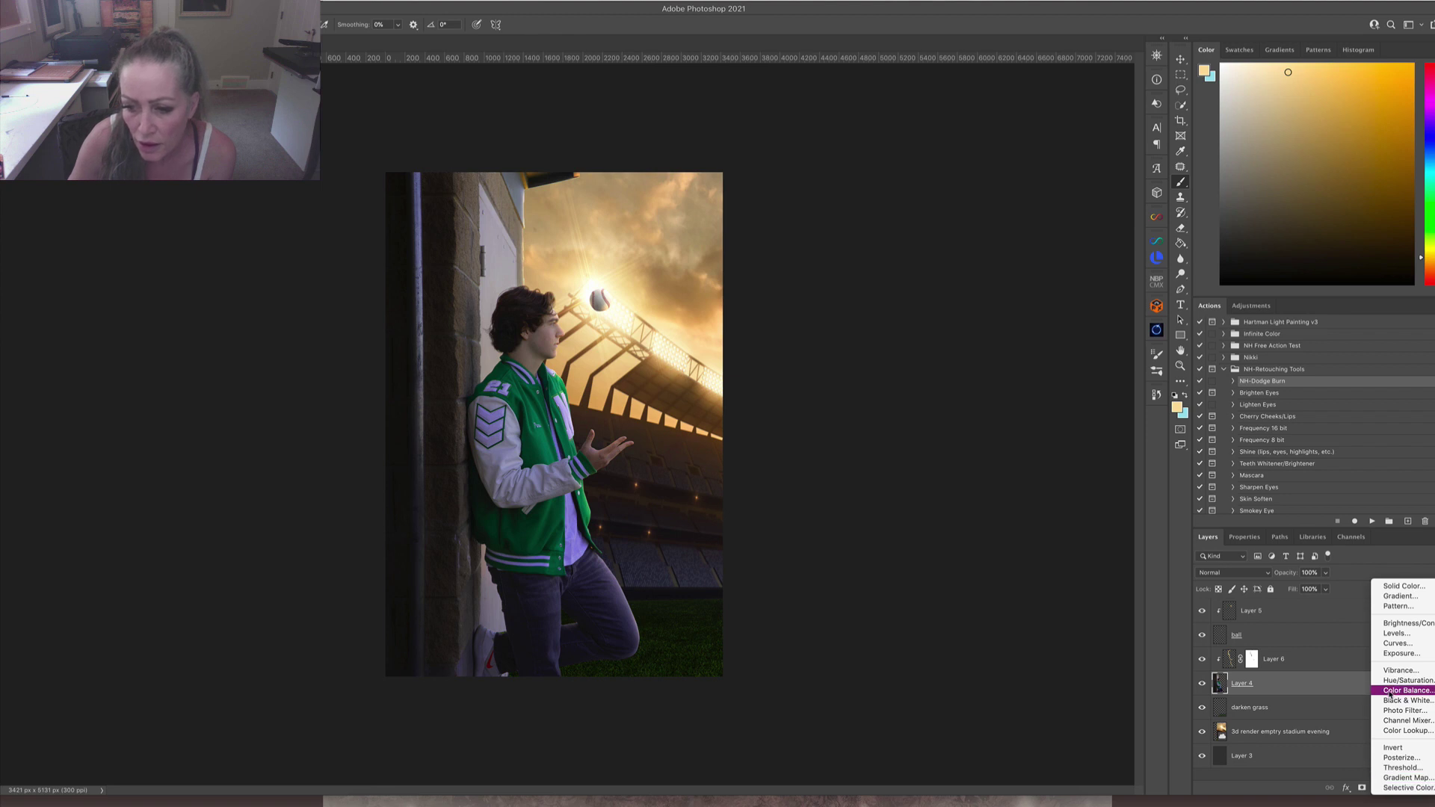
click(1389, 692)
click(1208, 537)
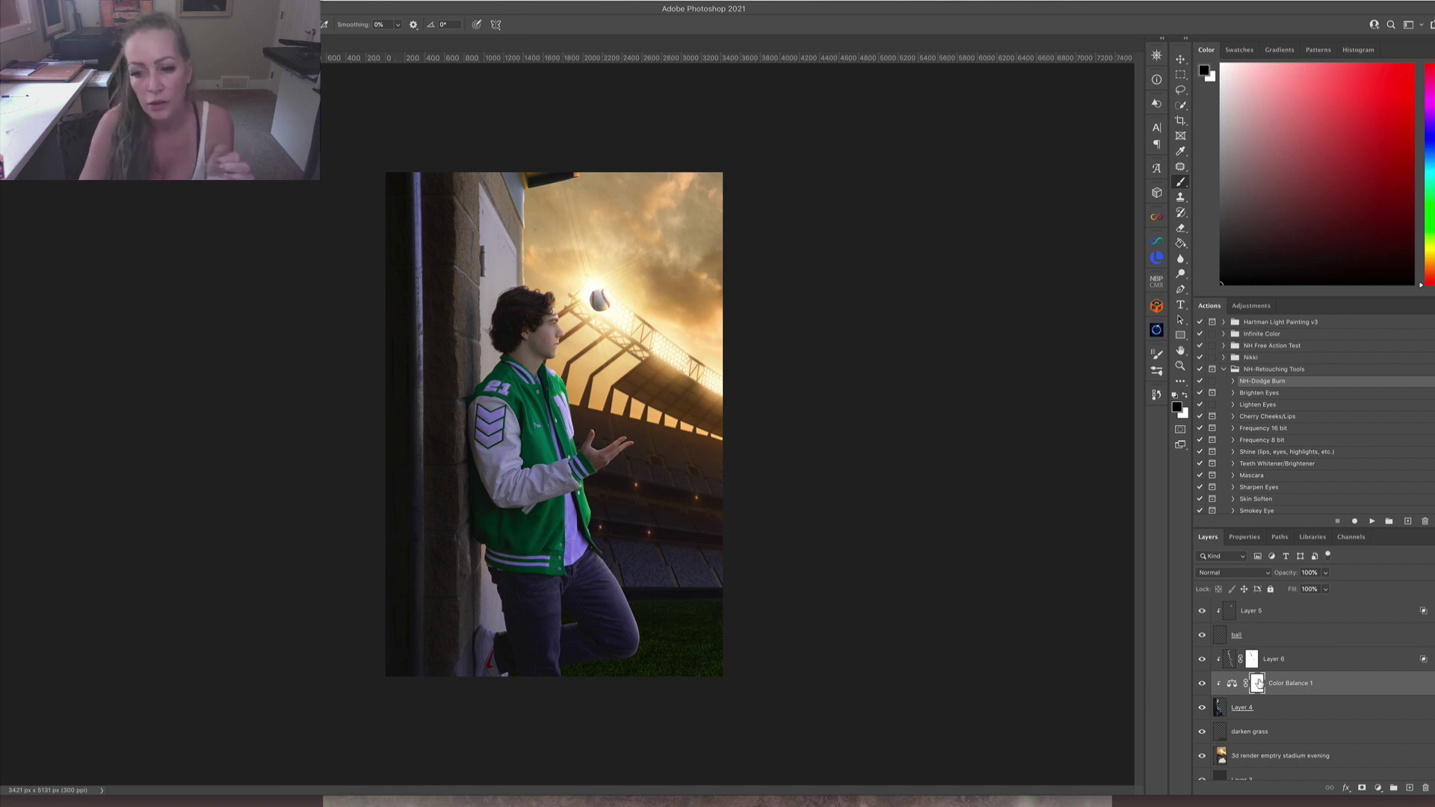
double_click(1232, 684)
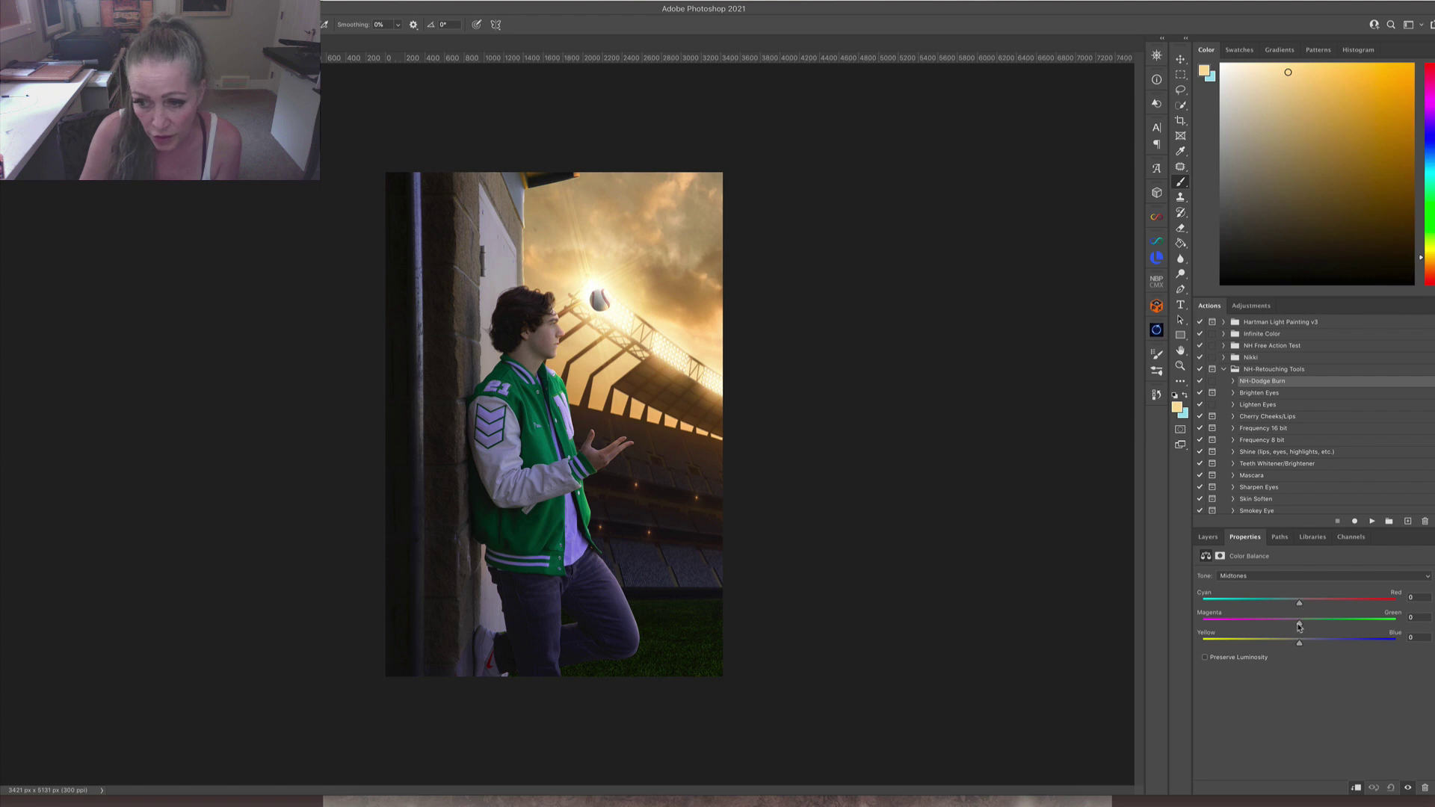
Set the Color Balance midtones to red +6 and yellow-blue -7, and the shadows to yellow-blue -2.
drag(1300, 644, 1298, 646)
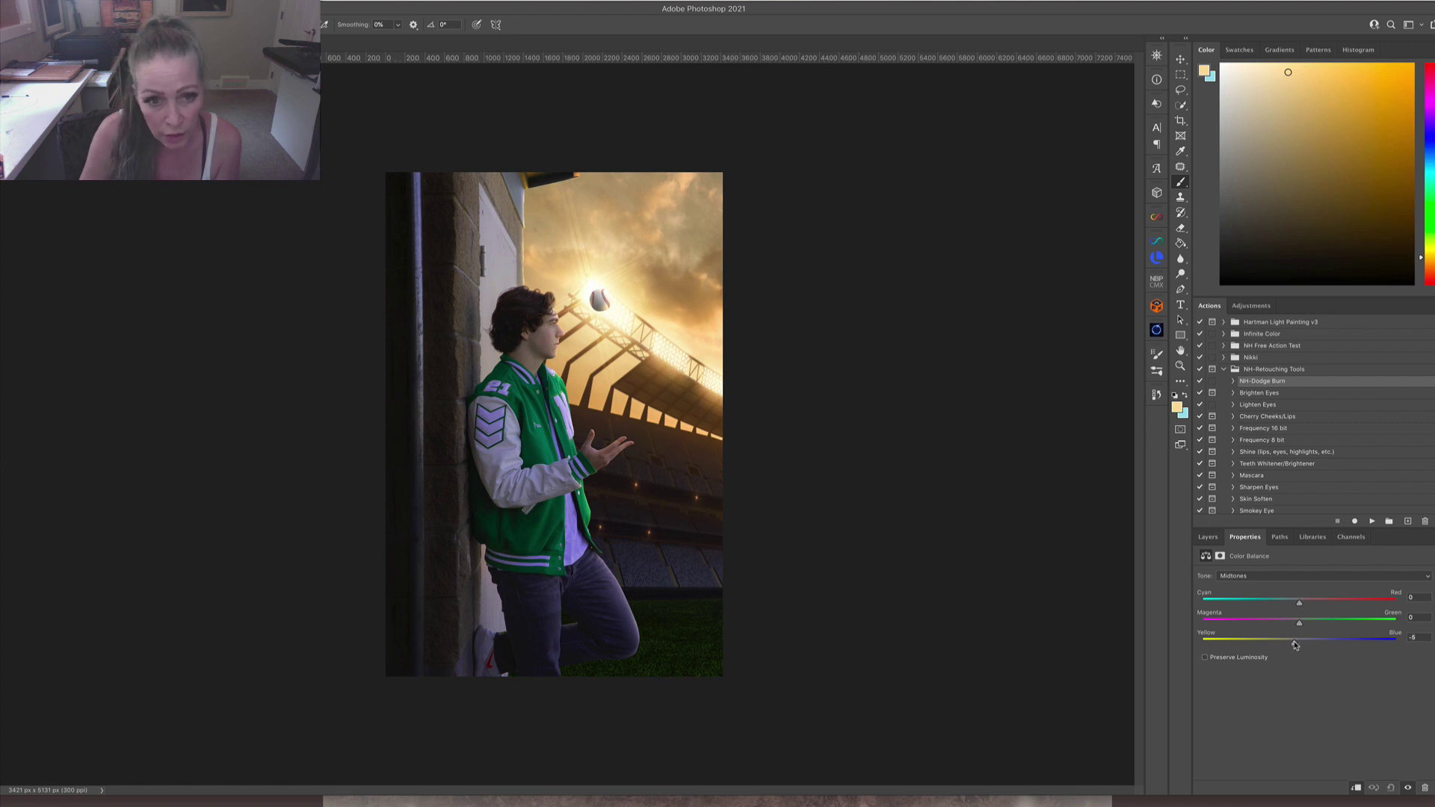
drag(1295, 645, 1304, 607)
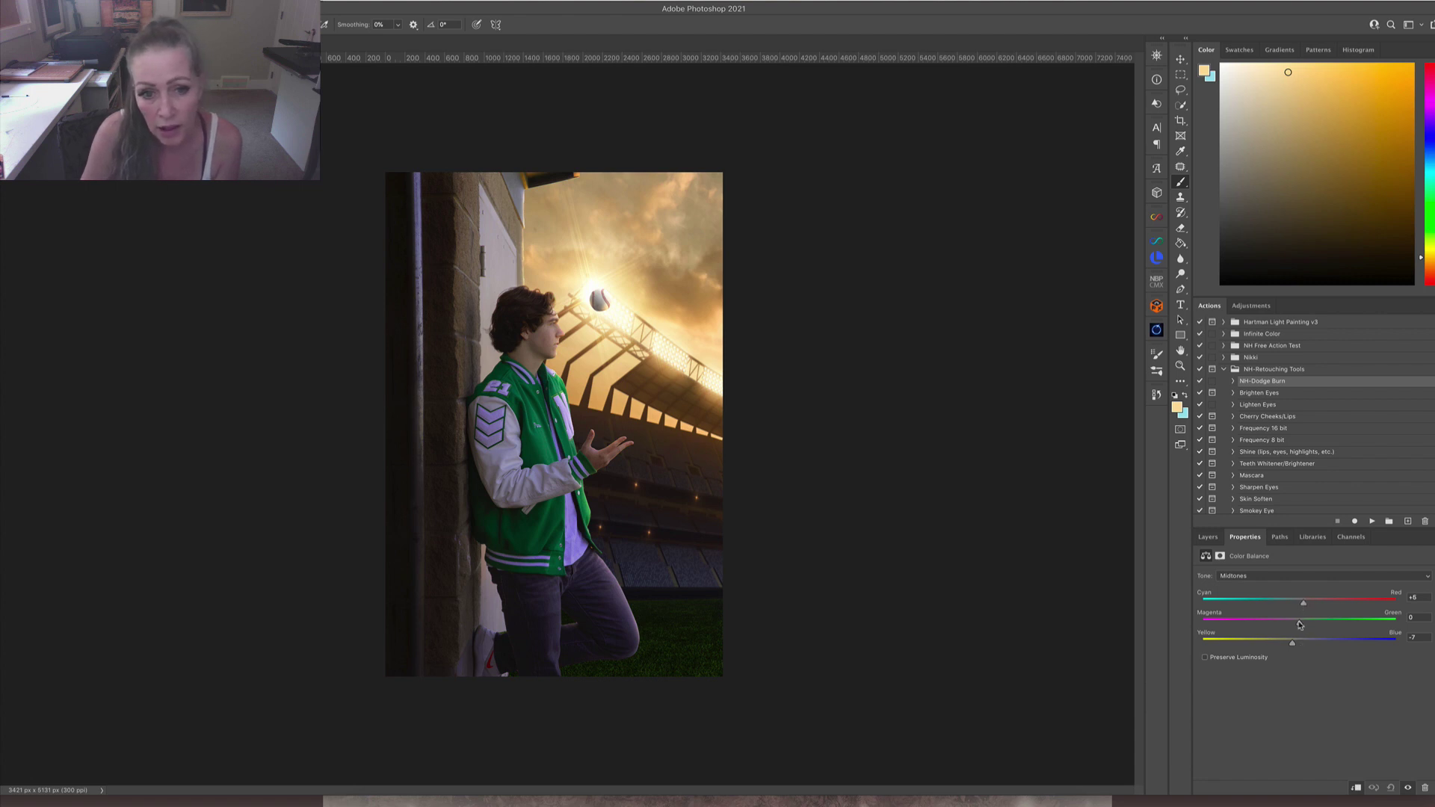
click(1248, 576)
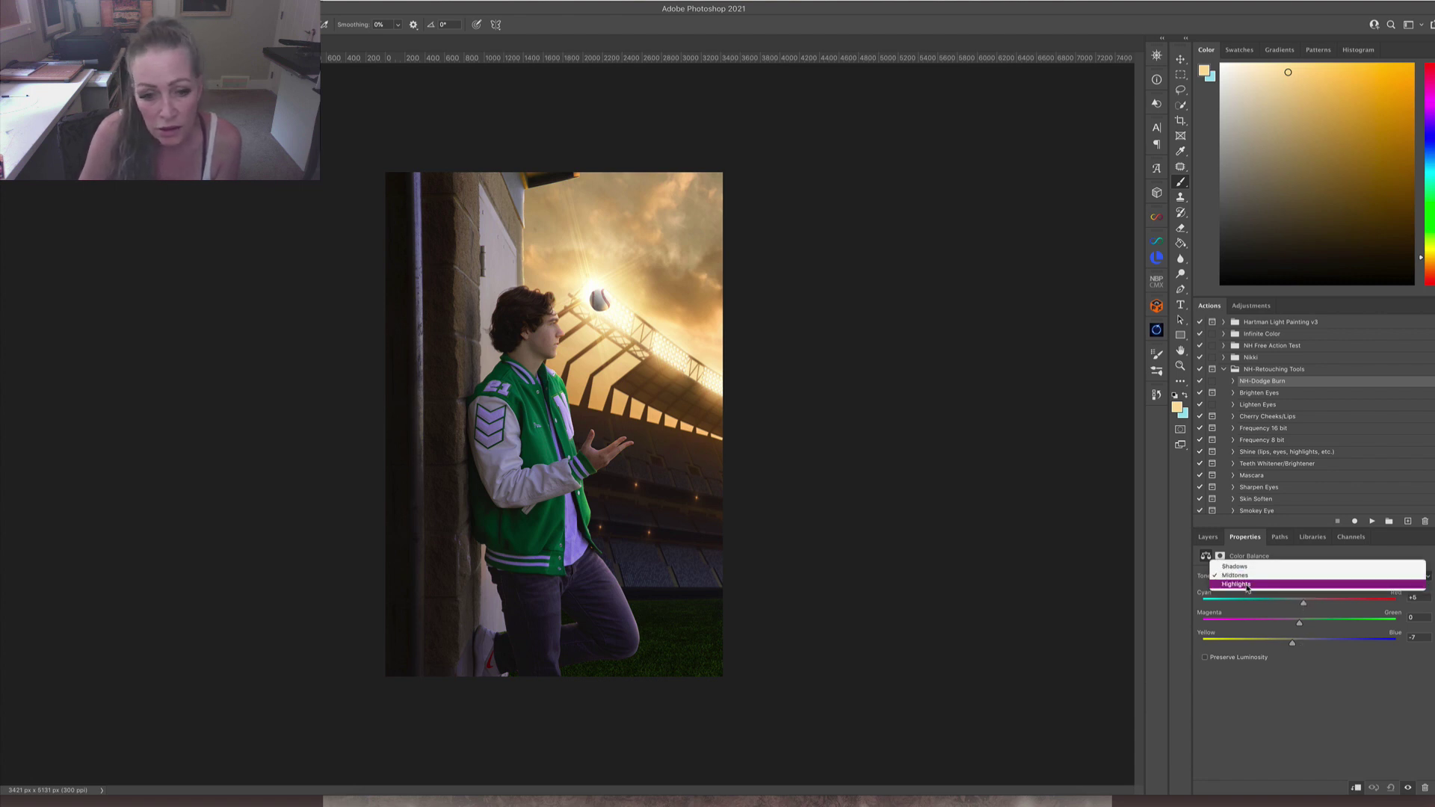
click(1247, 585)
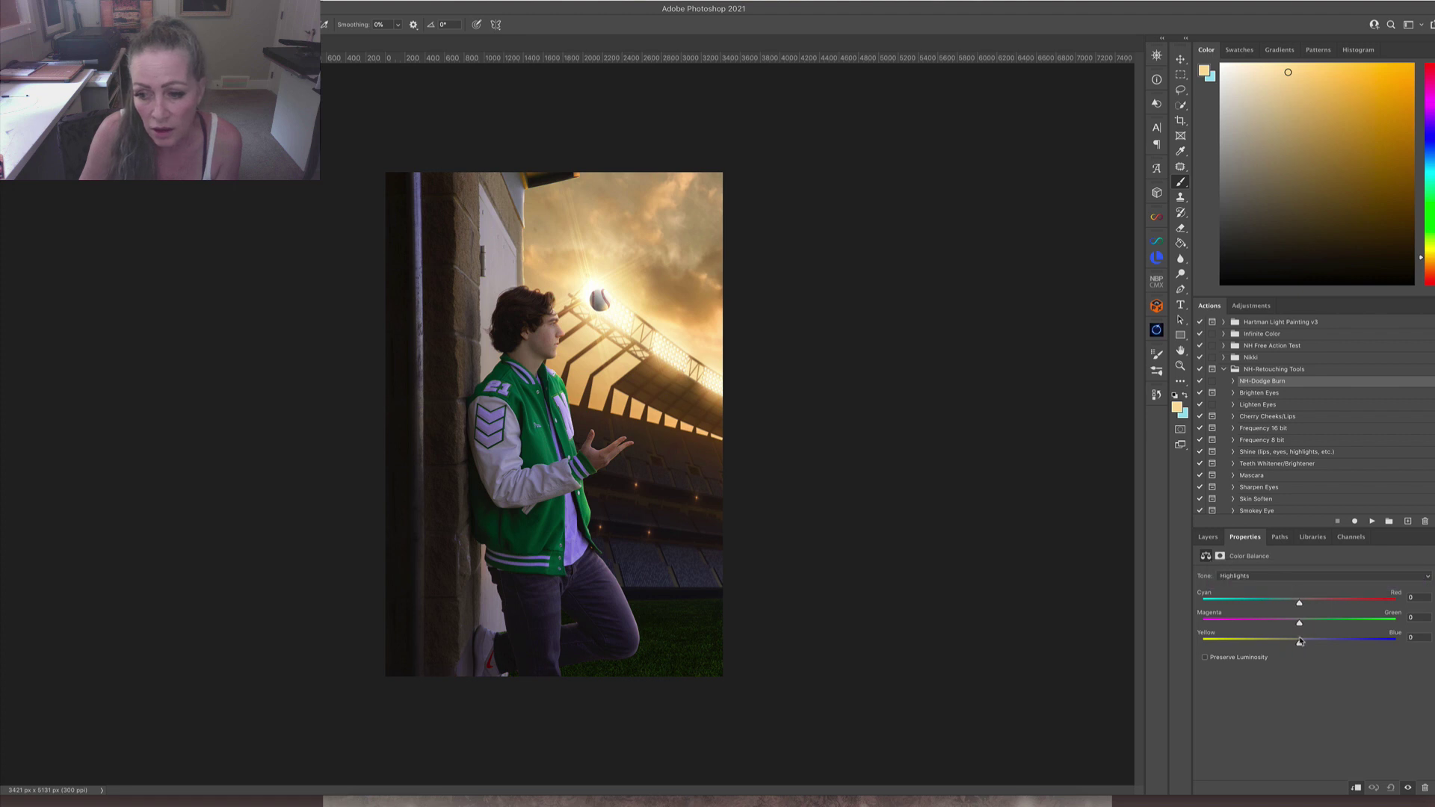
click(1271, 576)
mouse_move(1302, 648)
mouse_down()
mouse_move(1322, 648)
mouse_move(1305, 651)
mouse_up()
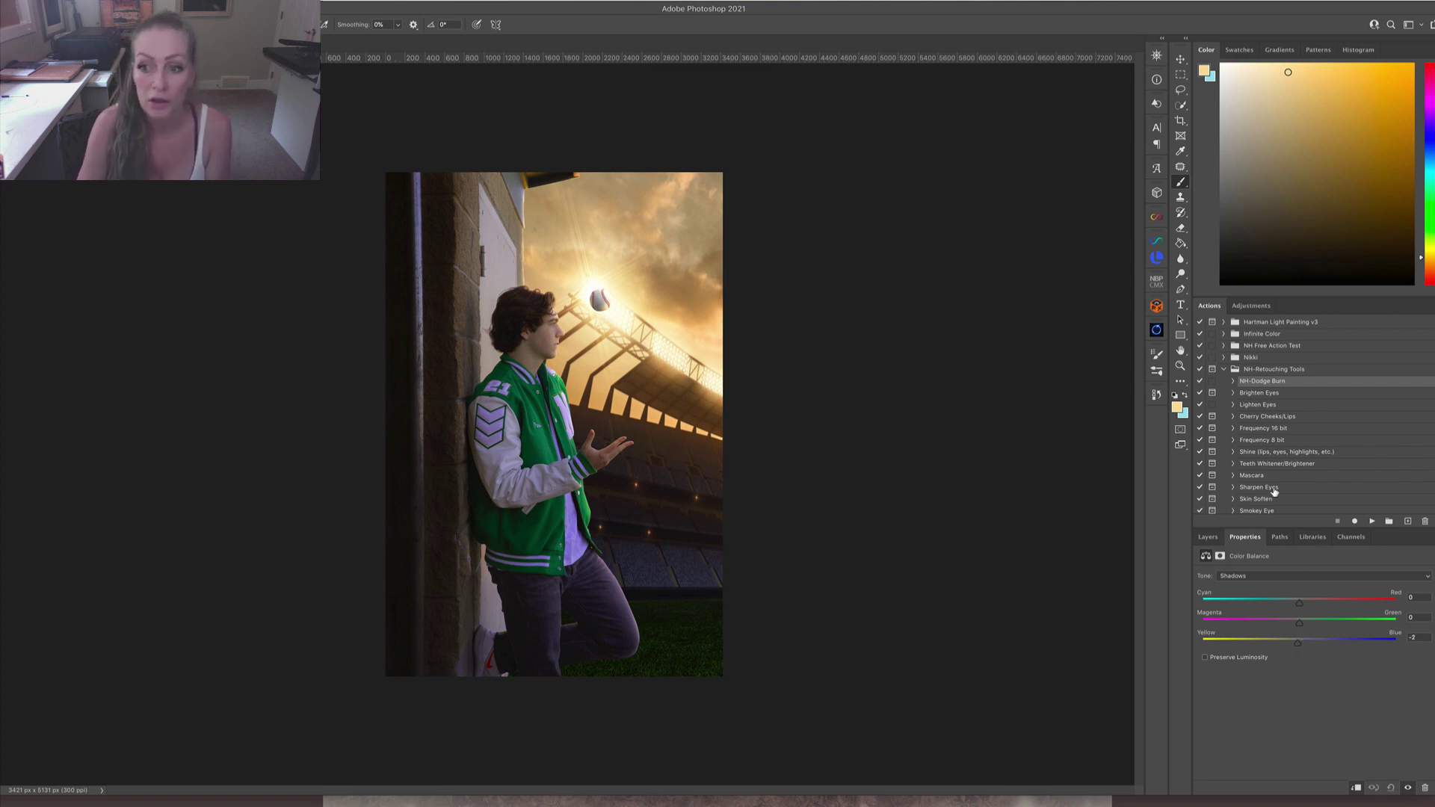
Add a Selective Color adjustment above Color Balance 1 and set its Blacks to cyan -4, magenta -5, yellow -2 and black +11%.
click(1209, 536)
click(1378, 788)
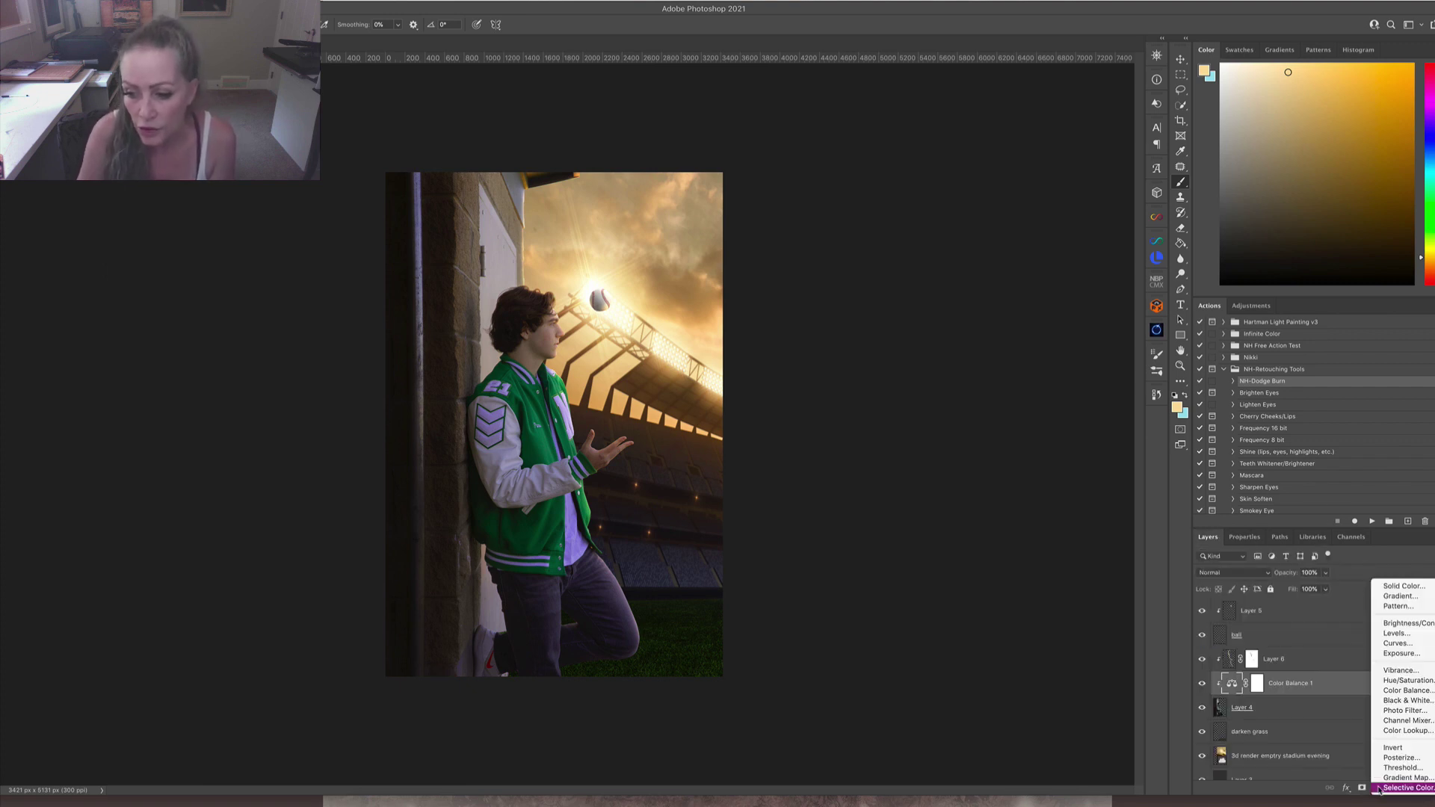
click(1405, 788)
click(1265, 598)
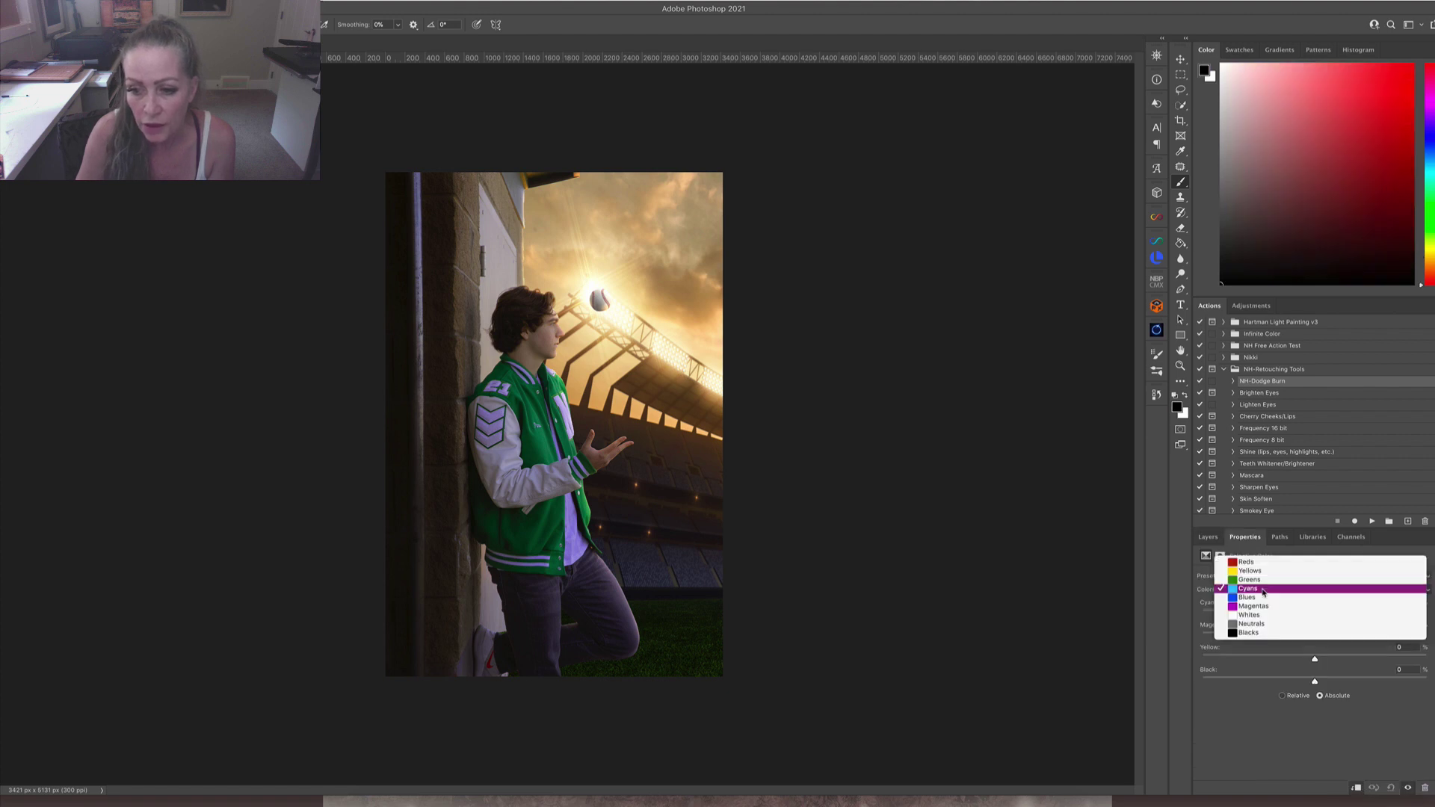
click(1281, 638)
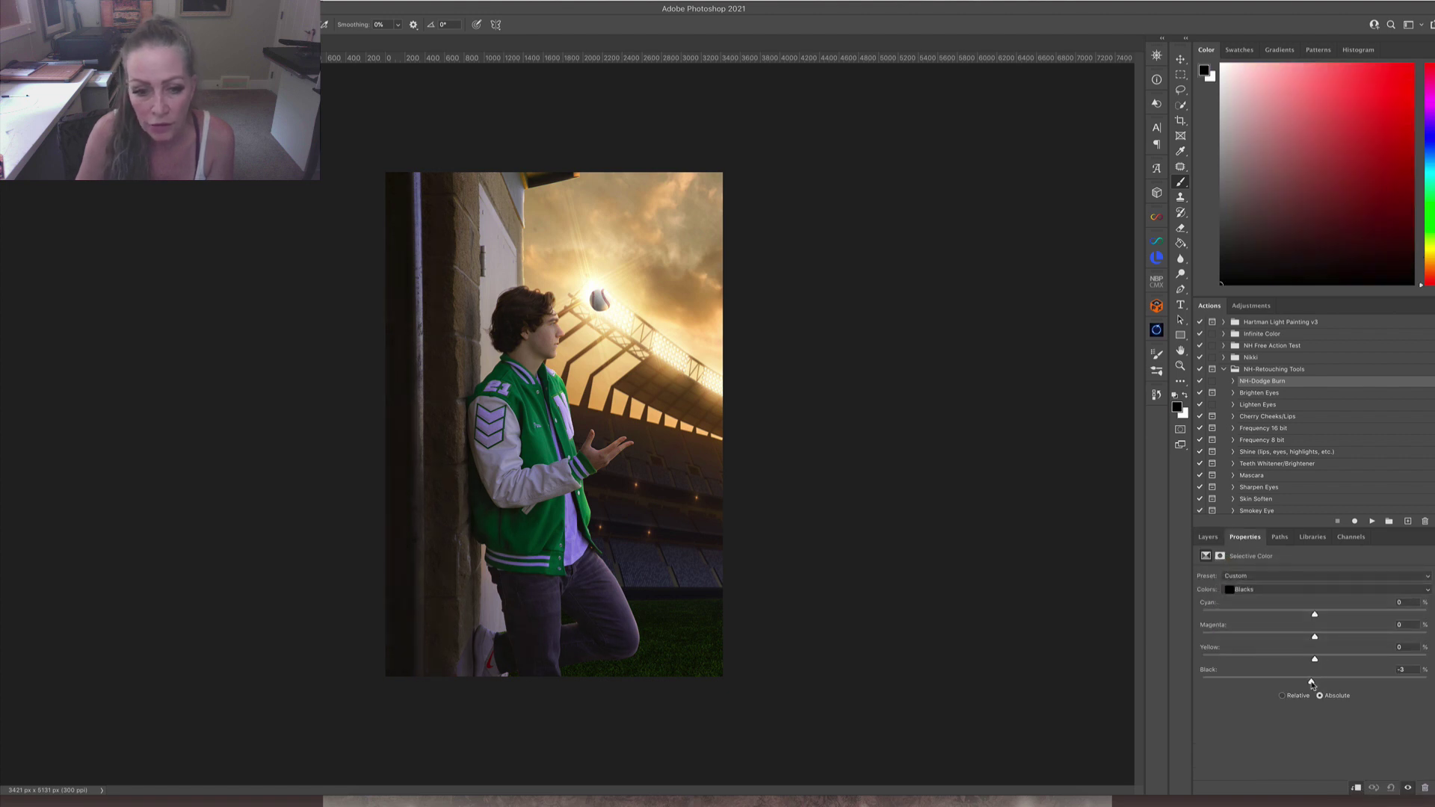
drag(1312, 685, 1322, 684)
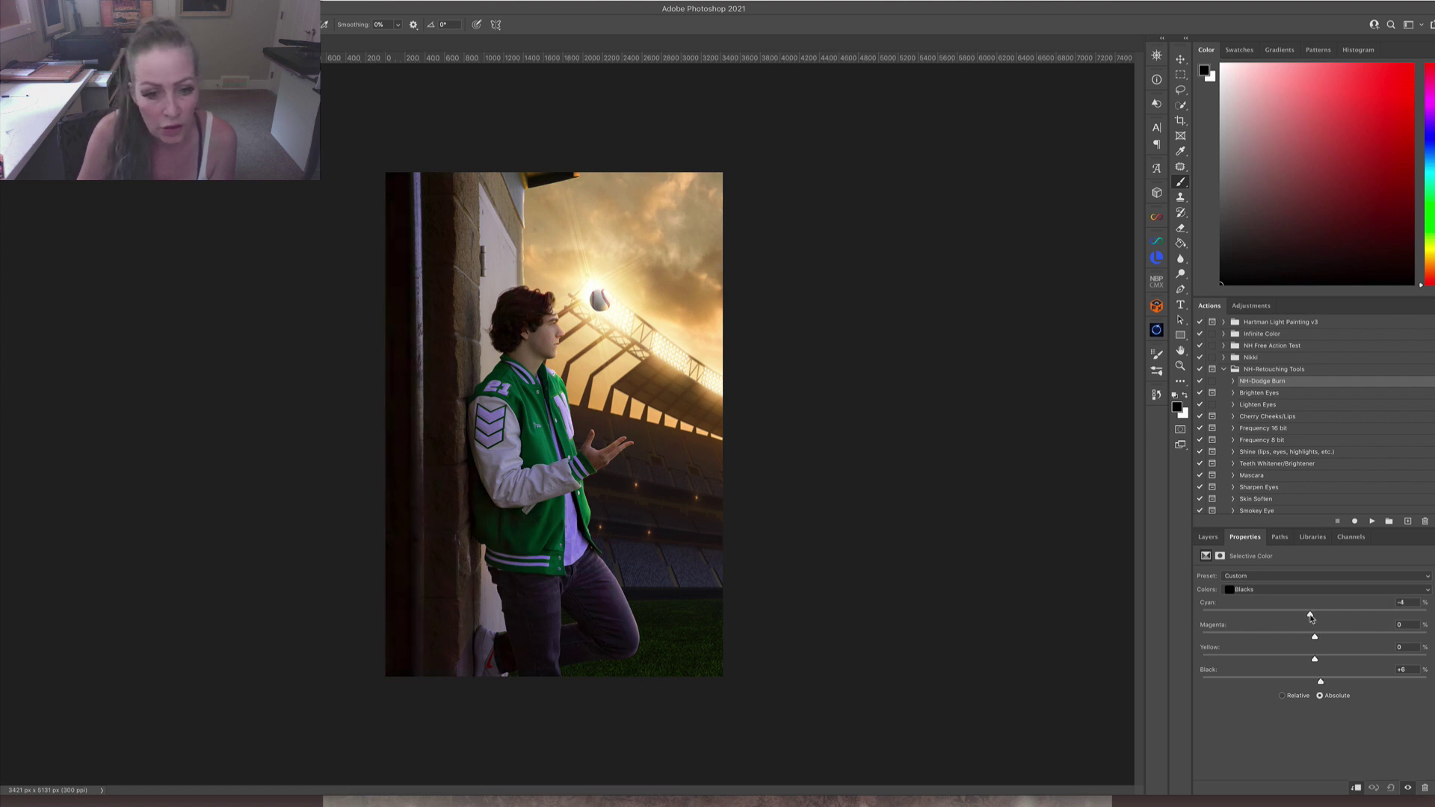
drag(1316, 661, 1320, 661)
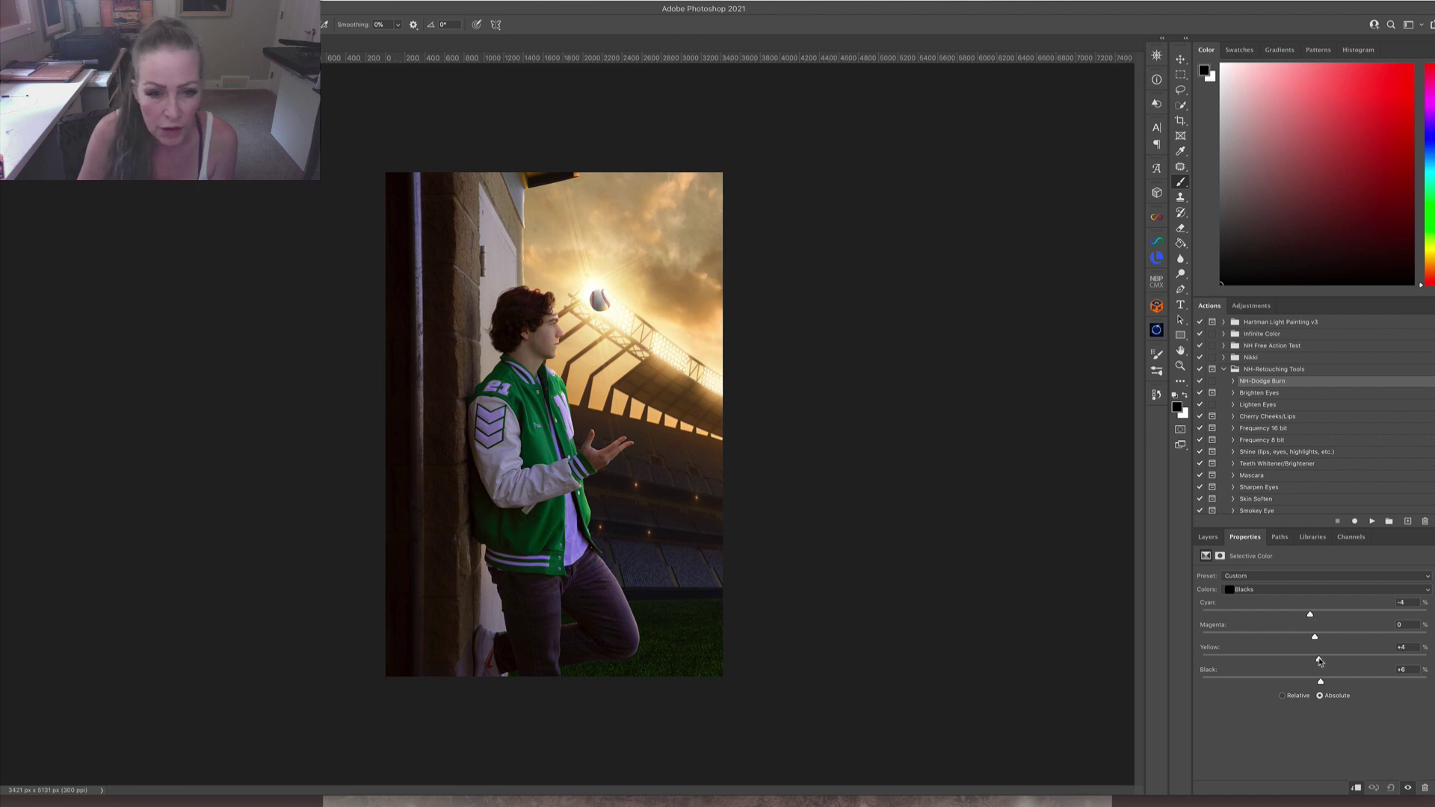
drag(1320, 661, 1321, 663)
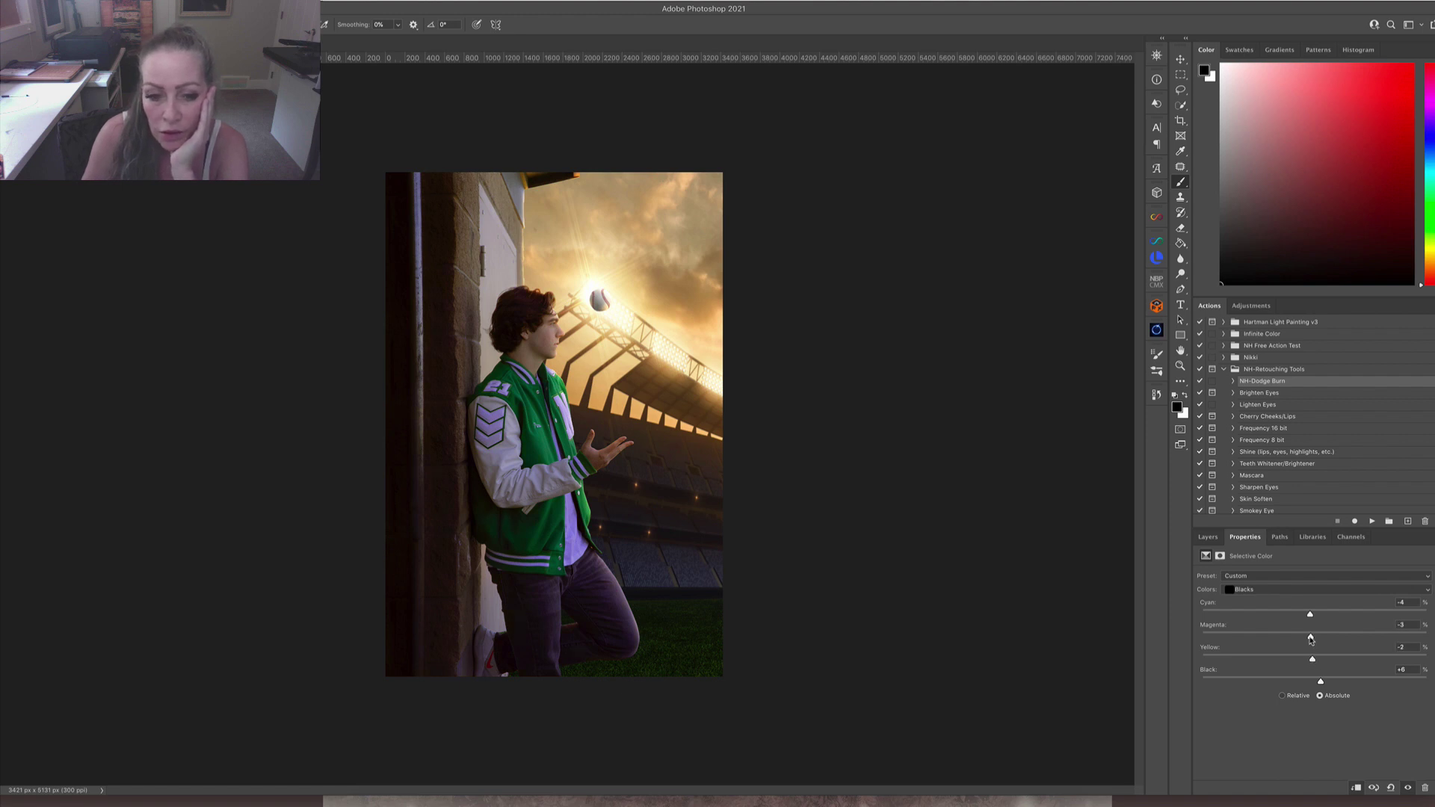
drag(1321, 682, 1324, 682)
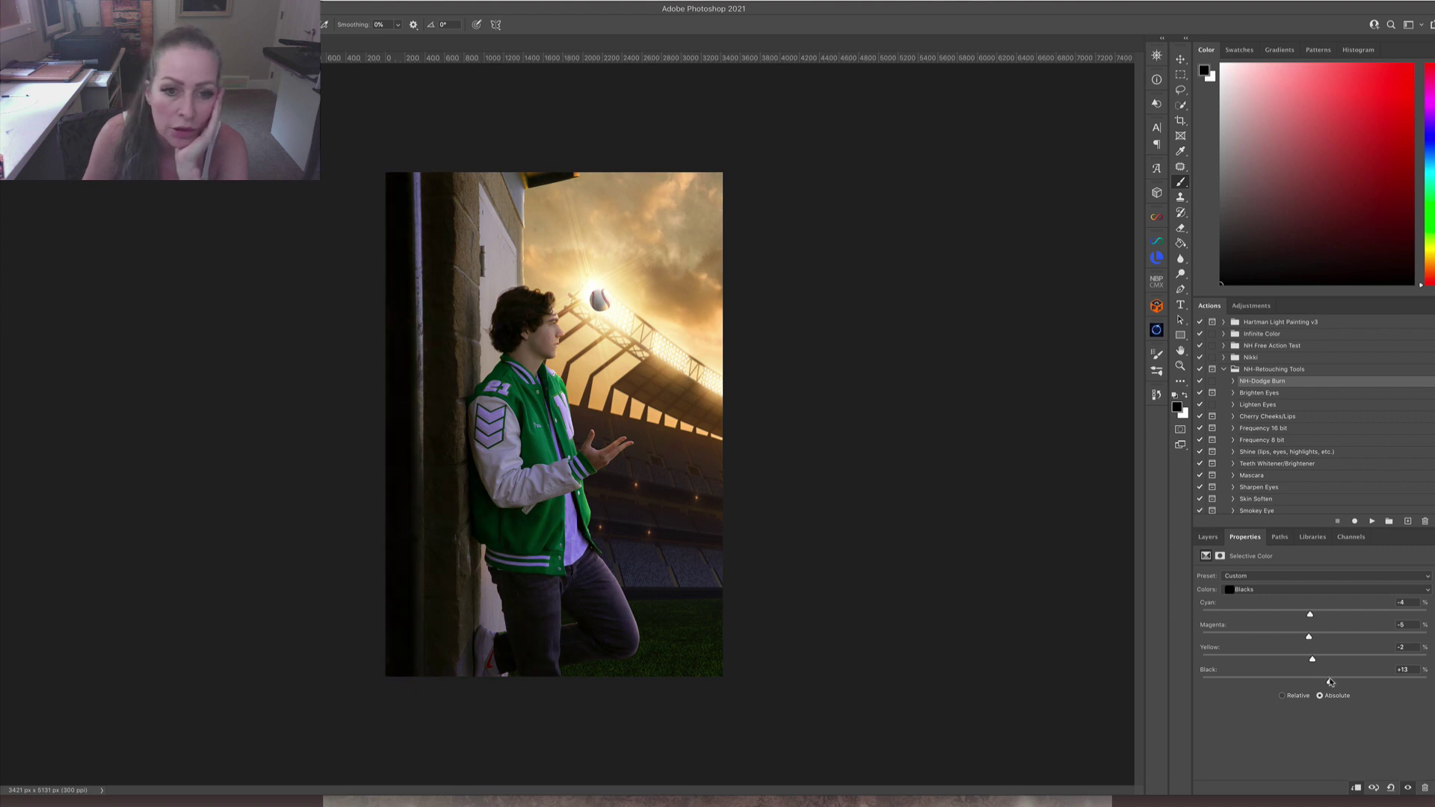
Set the Selective Color Neutrals to cyan -2 and yellow +2%, and the Greens to black +65%.
click(1271, 590)
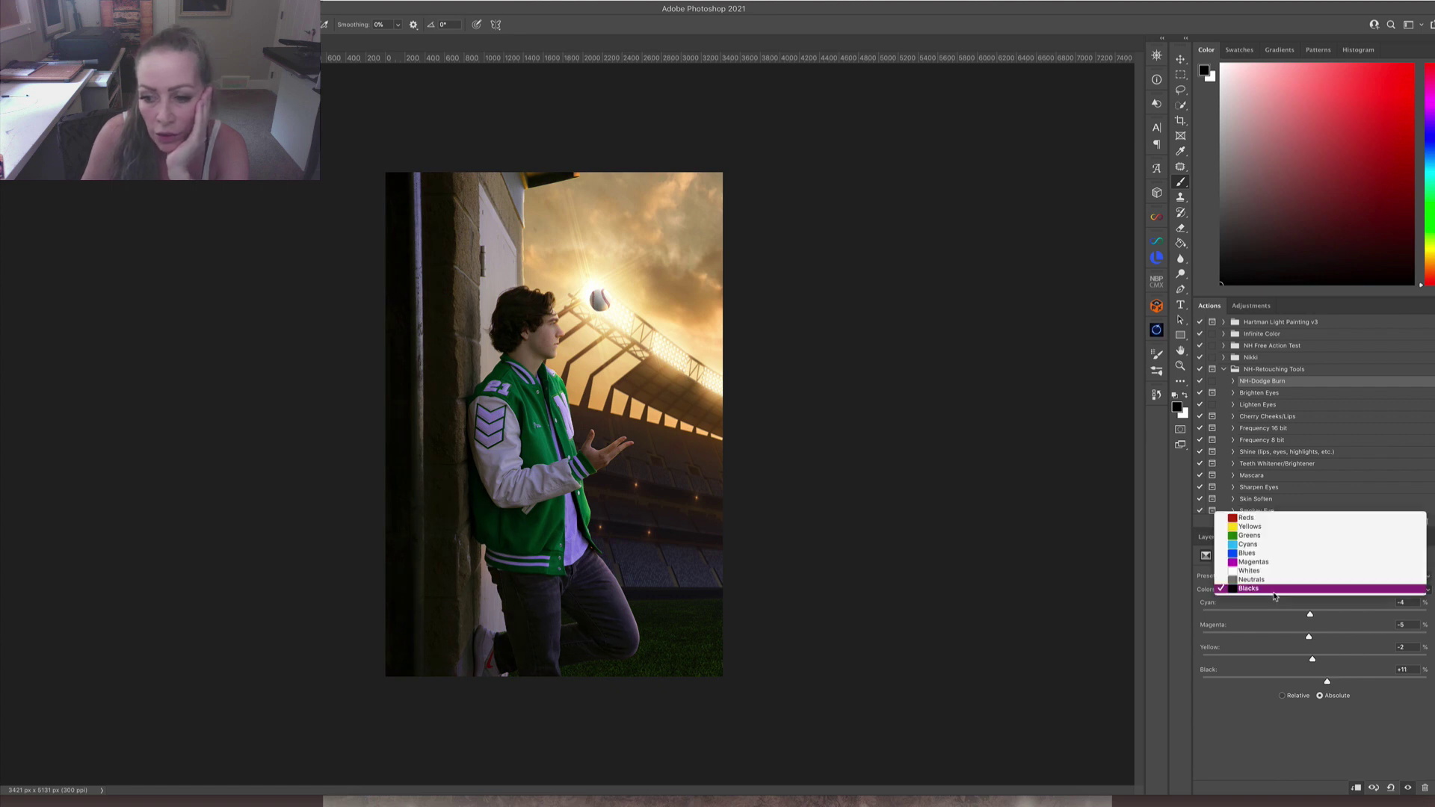
click(1276, 582)
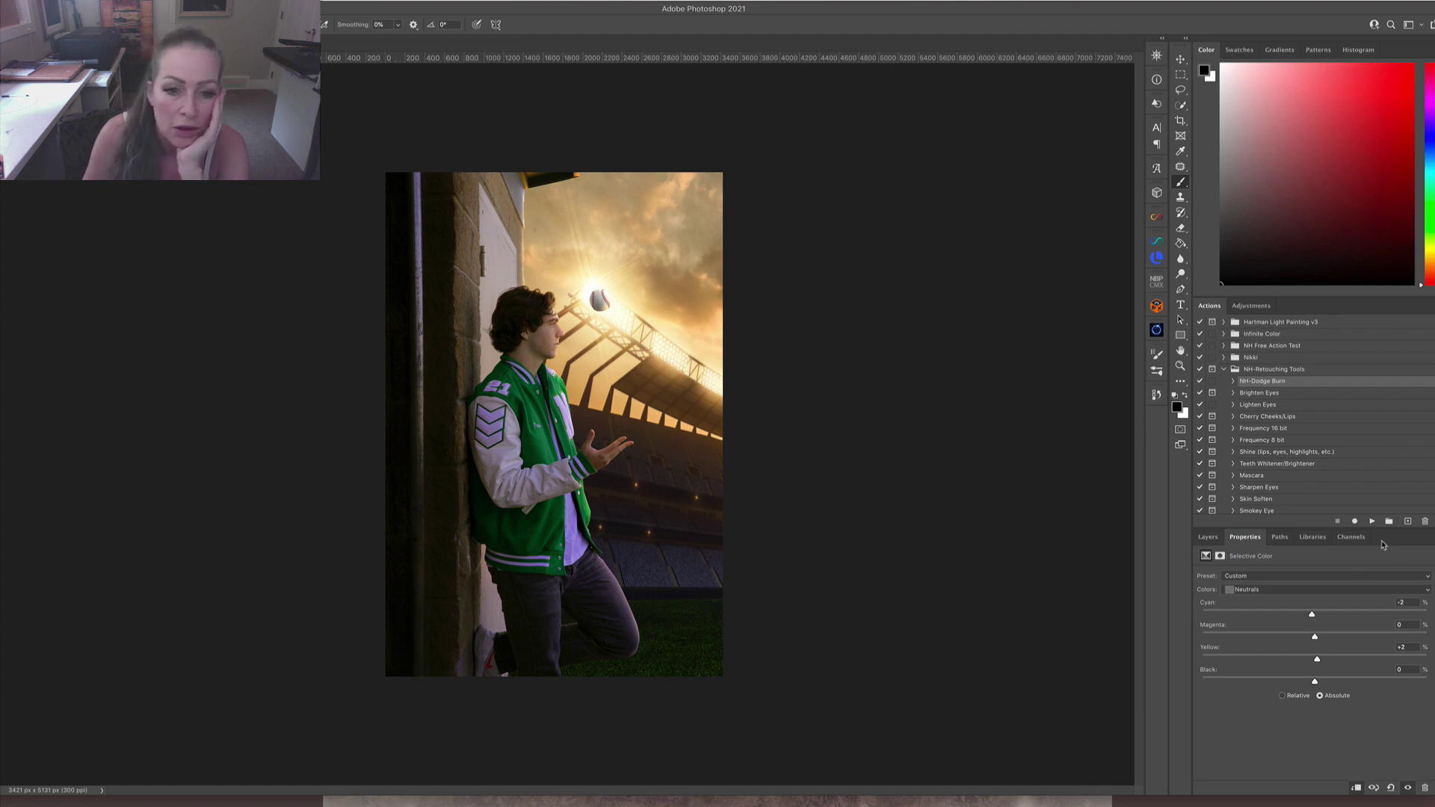
click(1269, 591)
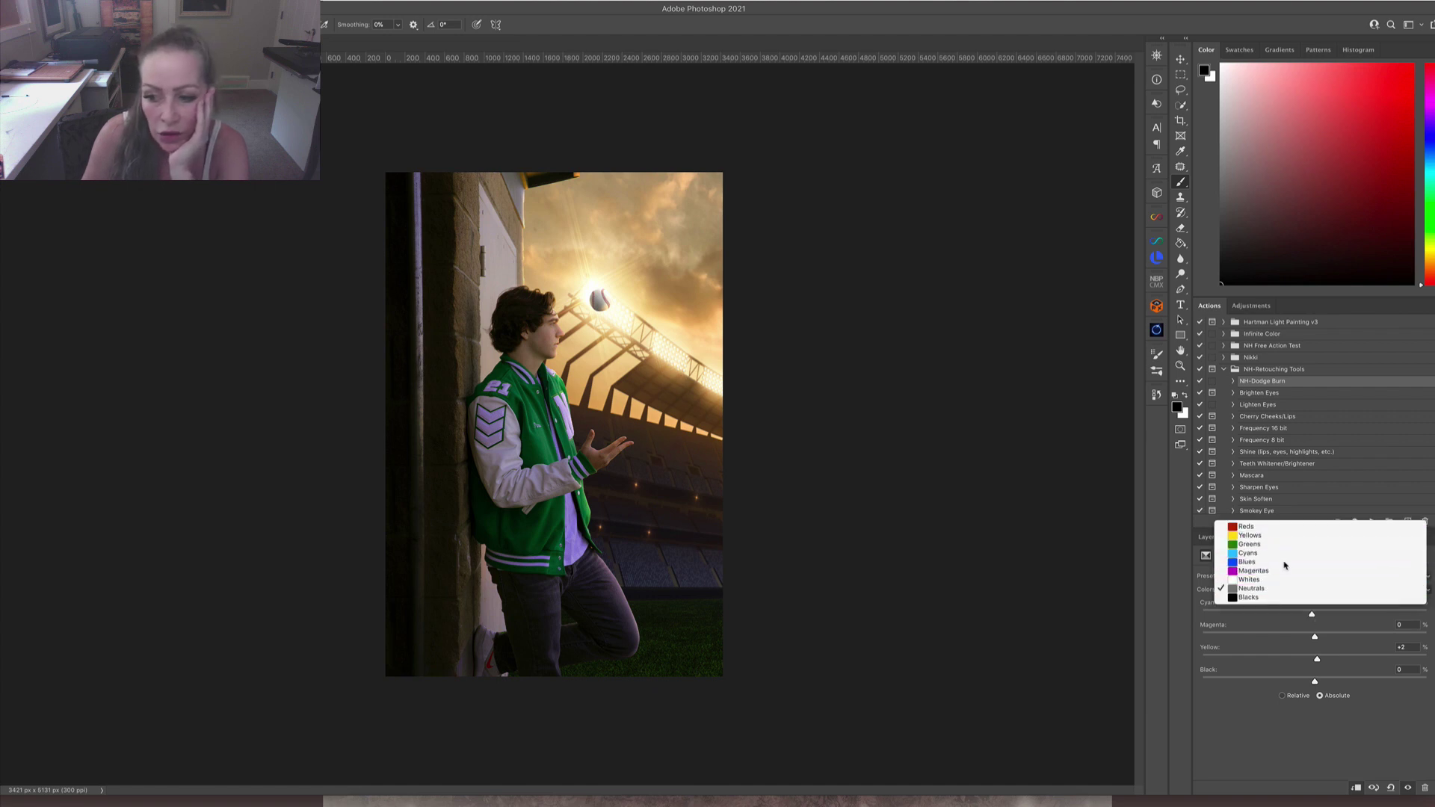
click(1263, 544)
drag(1315, 682, 1394, 683)
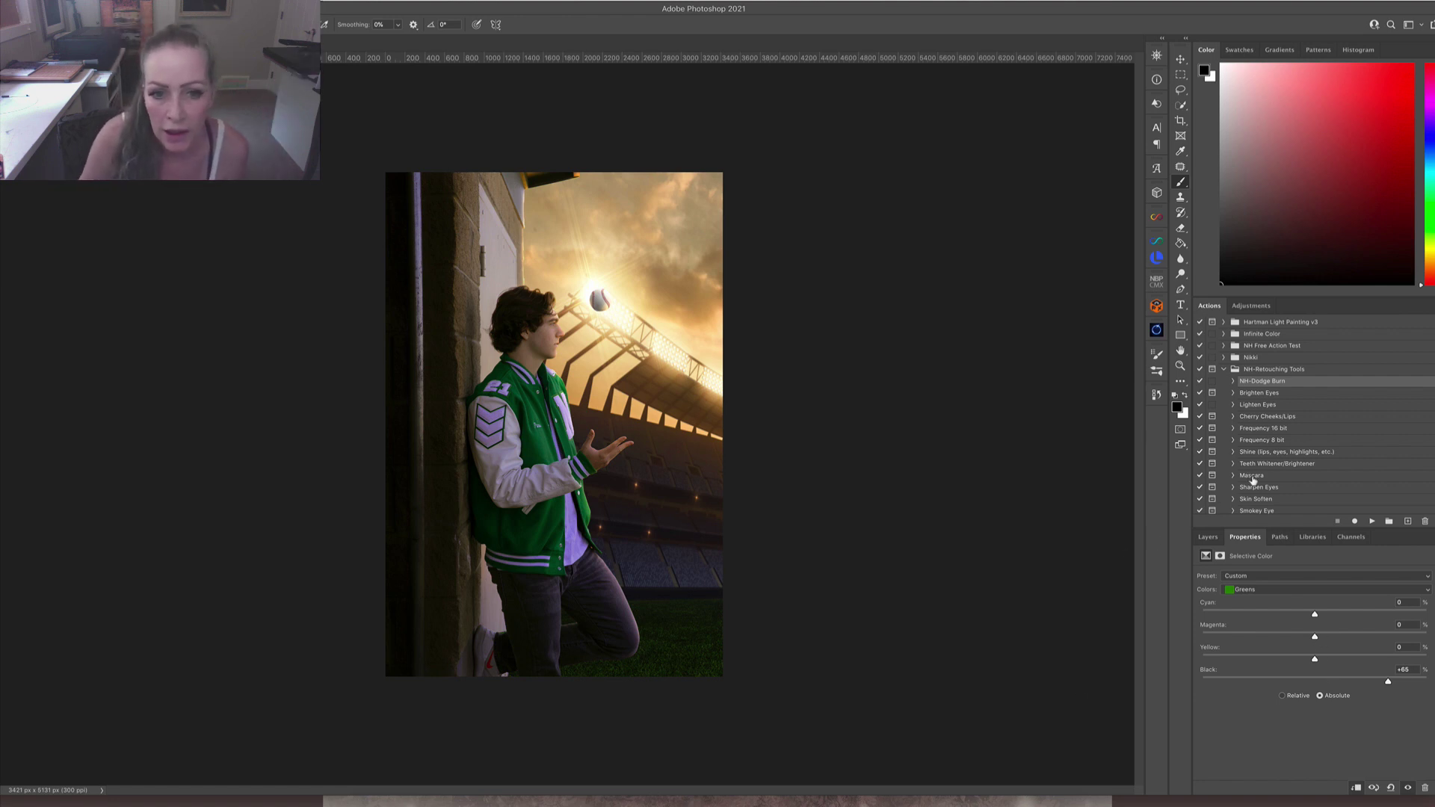
Compare the subject with and without the Color Balance 1 and Selective Color 1 adjustments by toggling their visibility.
click(1206, 542)
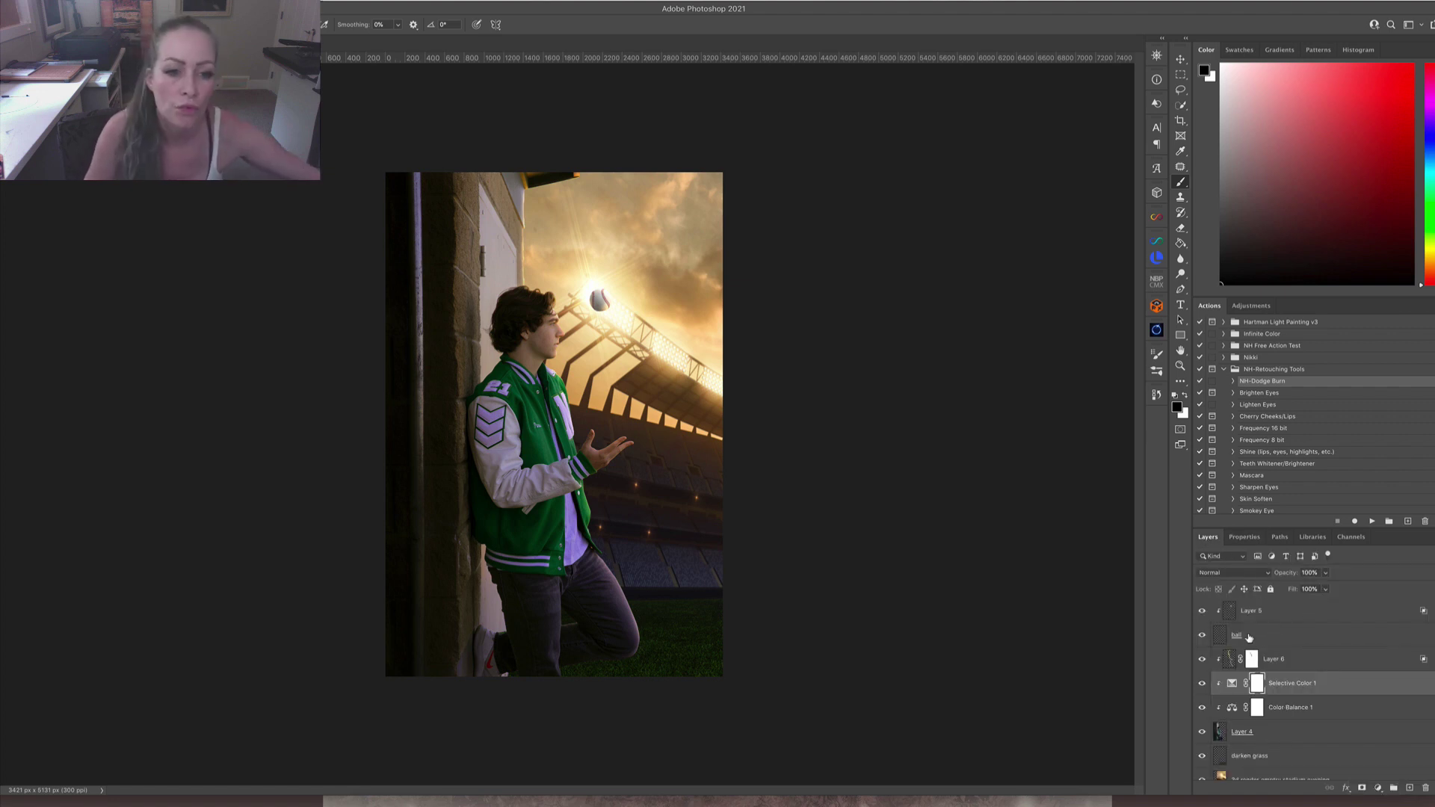
click(1265, 710)
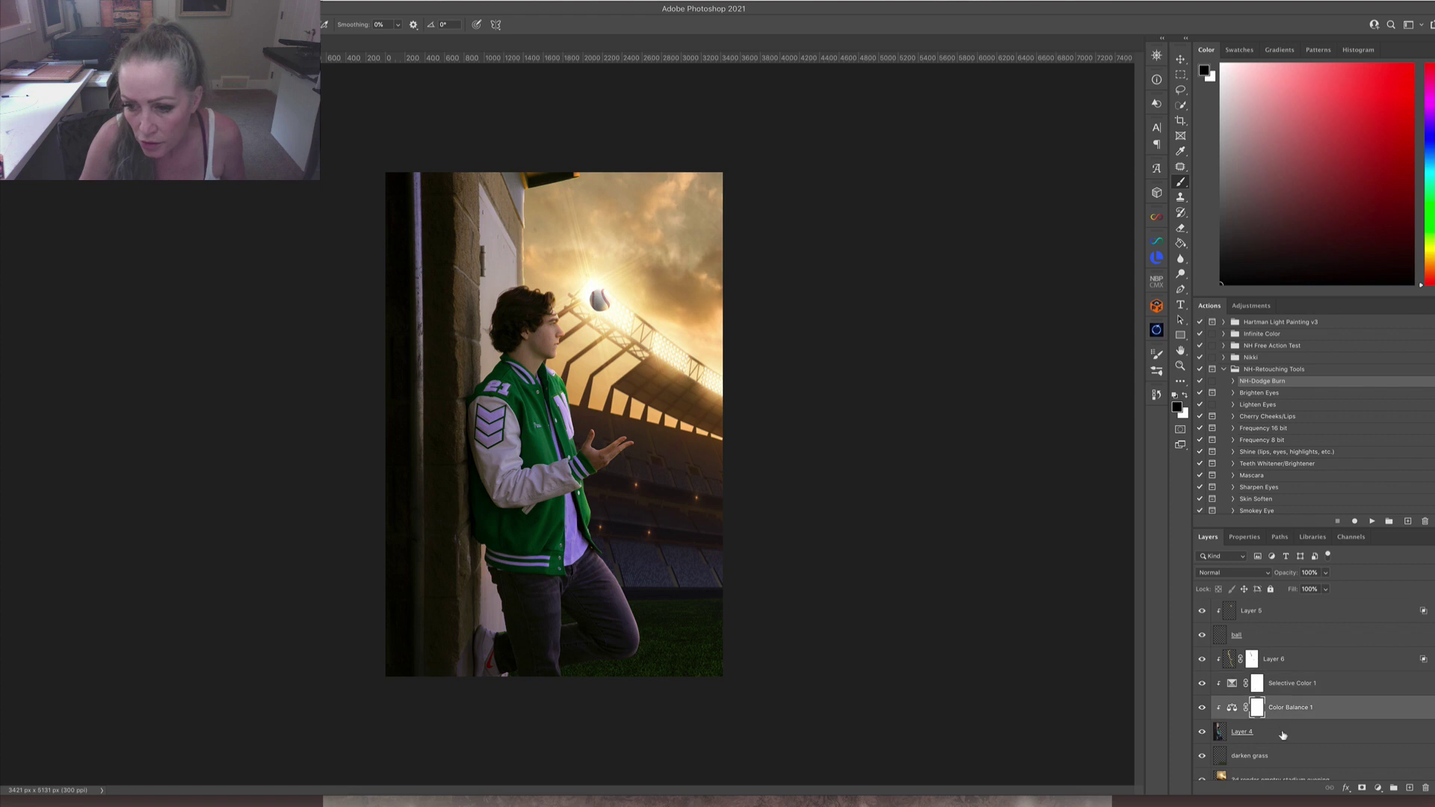
click(1202, 709)
click(1202, 709)
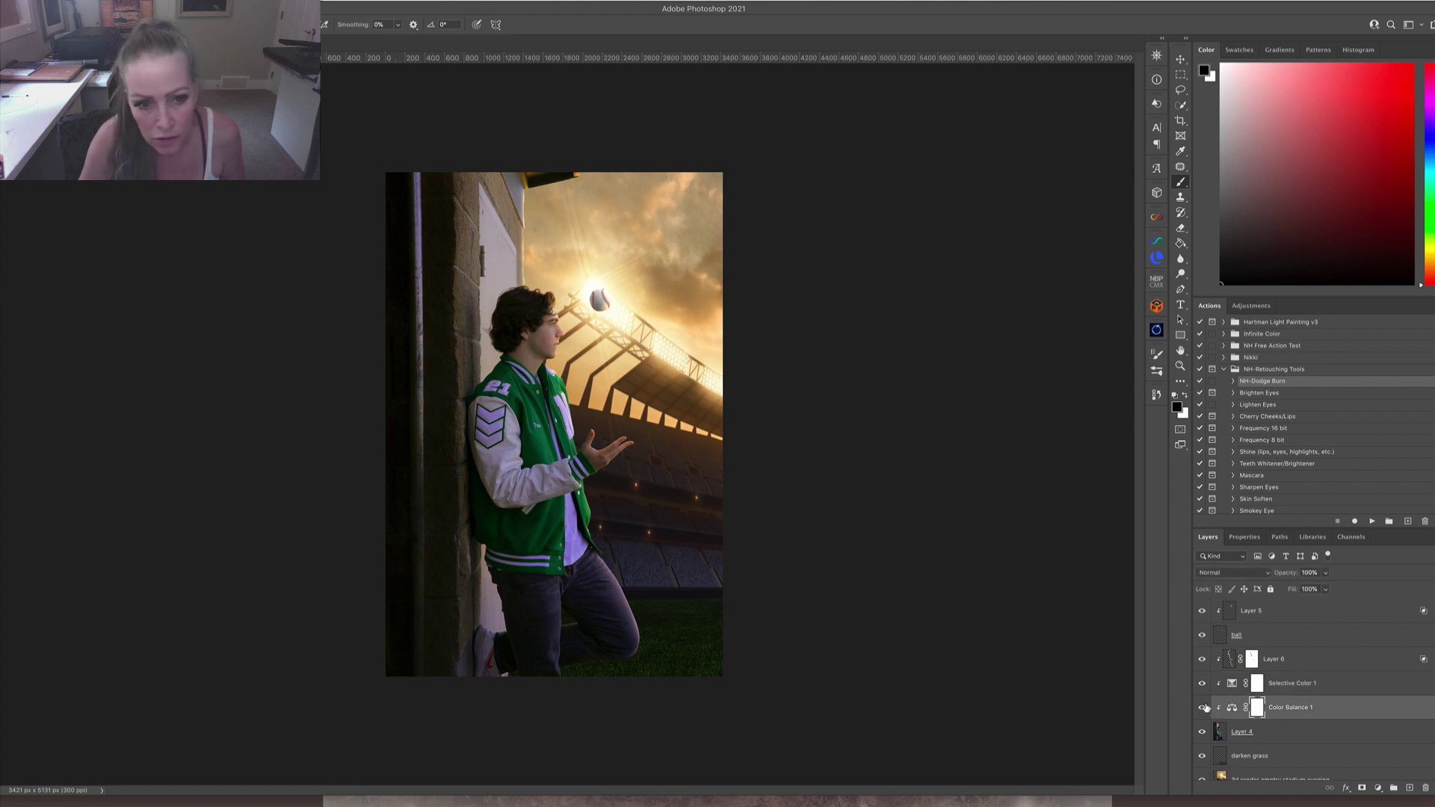
click(1203, 684)
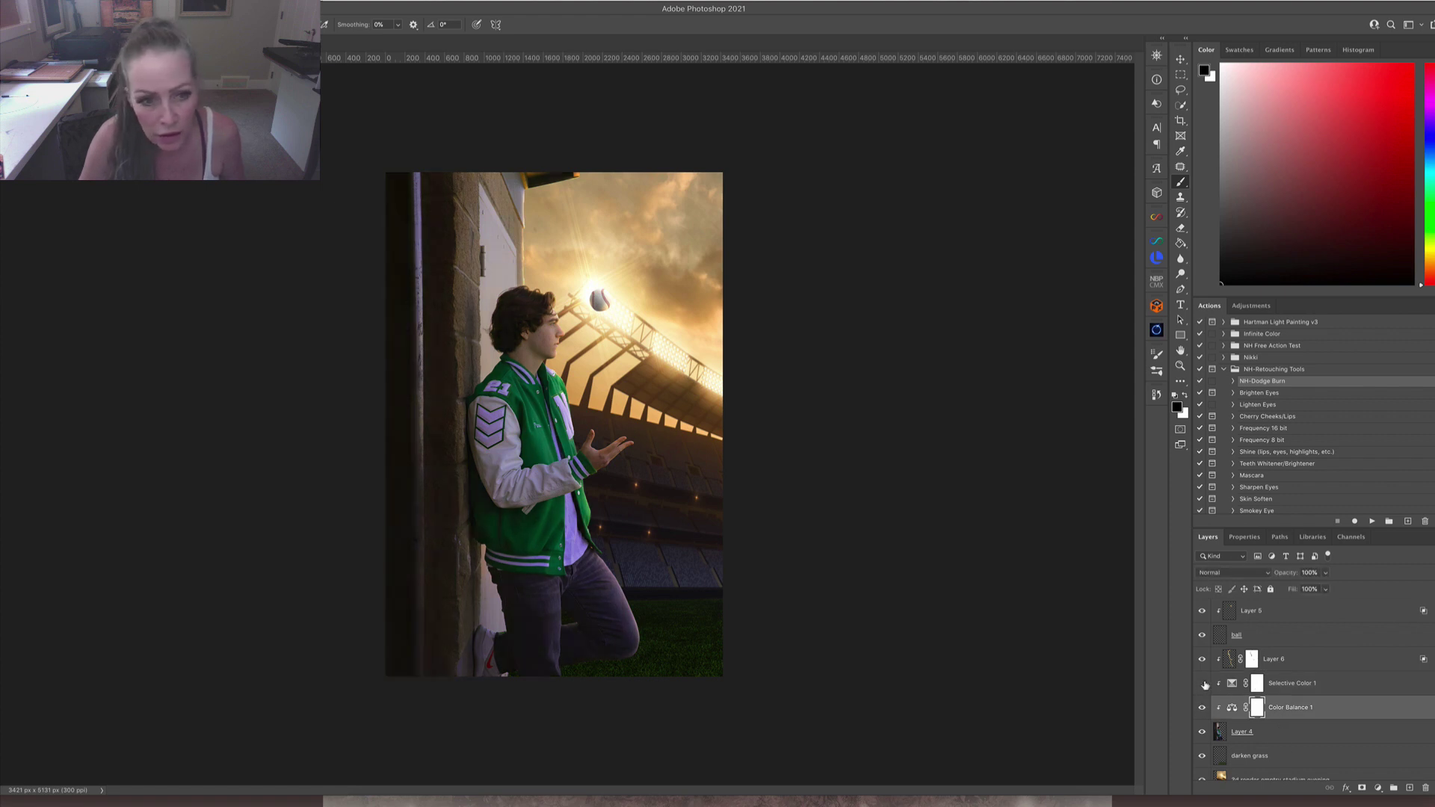
click(1203, 685)
click(1234, 687)
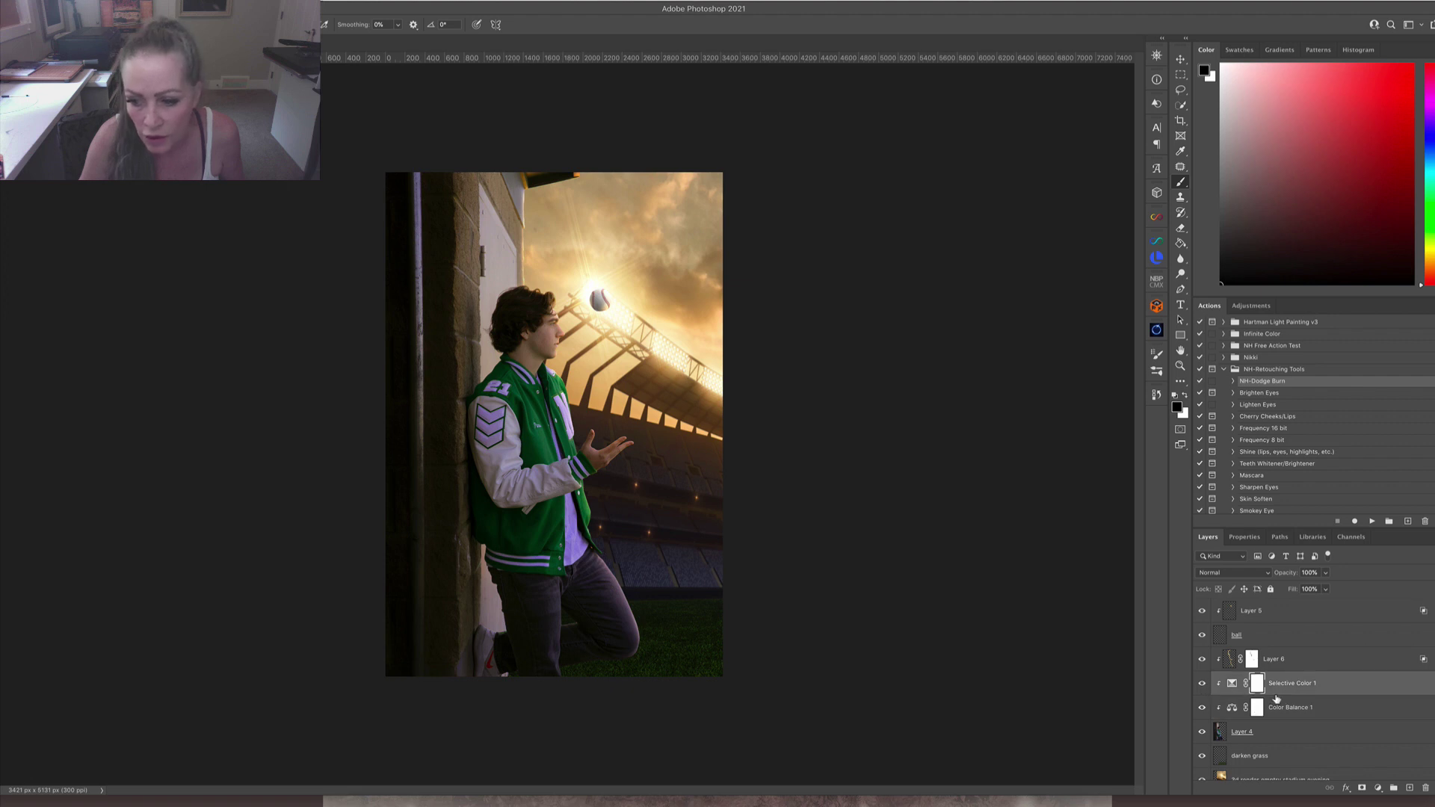
drag(415, 192, 432, 191)
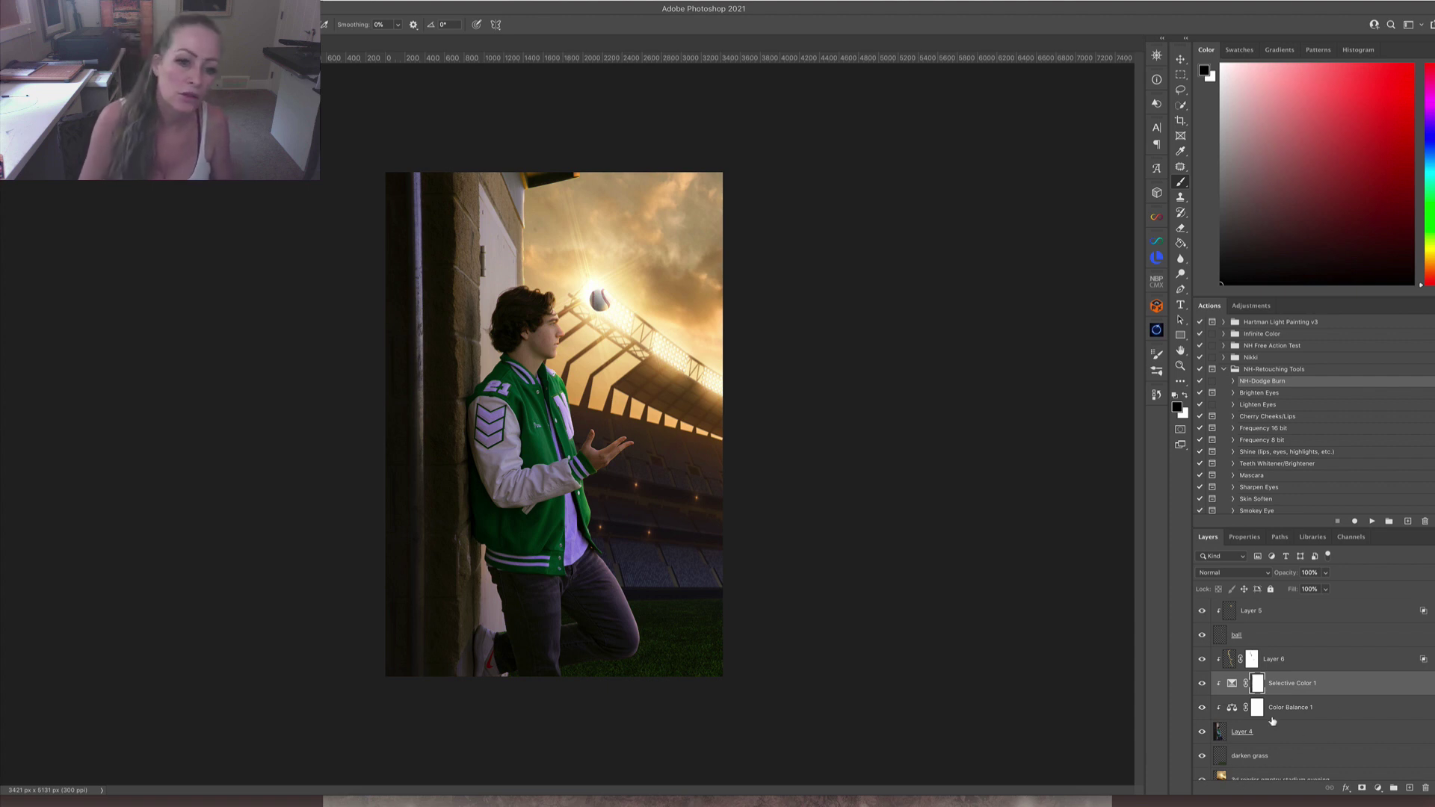
Merge Layer 5 with the ball layer and name the merged layer "ball".
click(1282, 617)
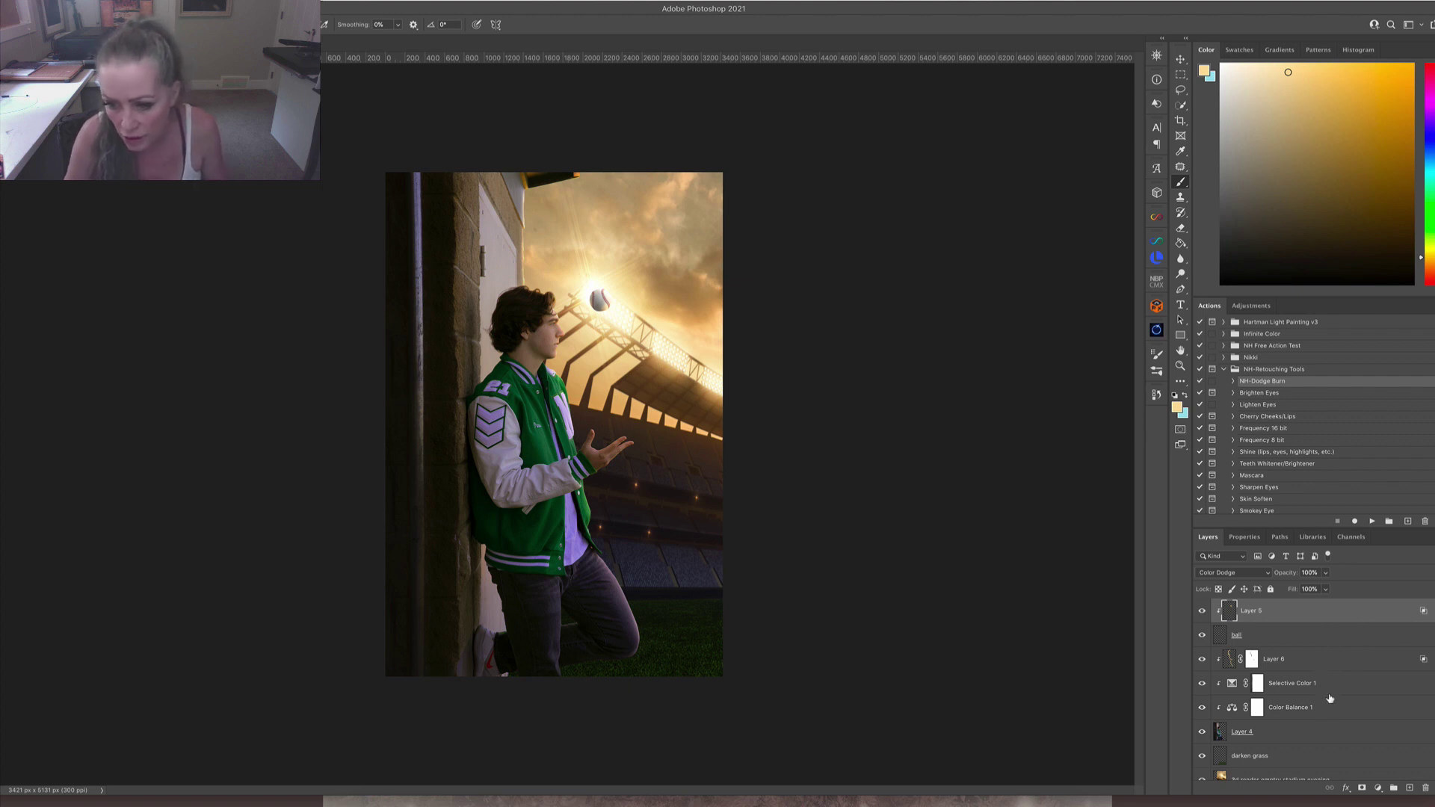
shift+click(1345, 730)
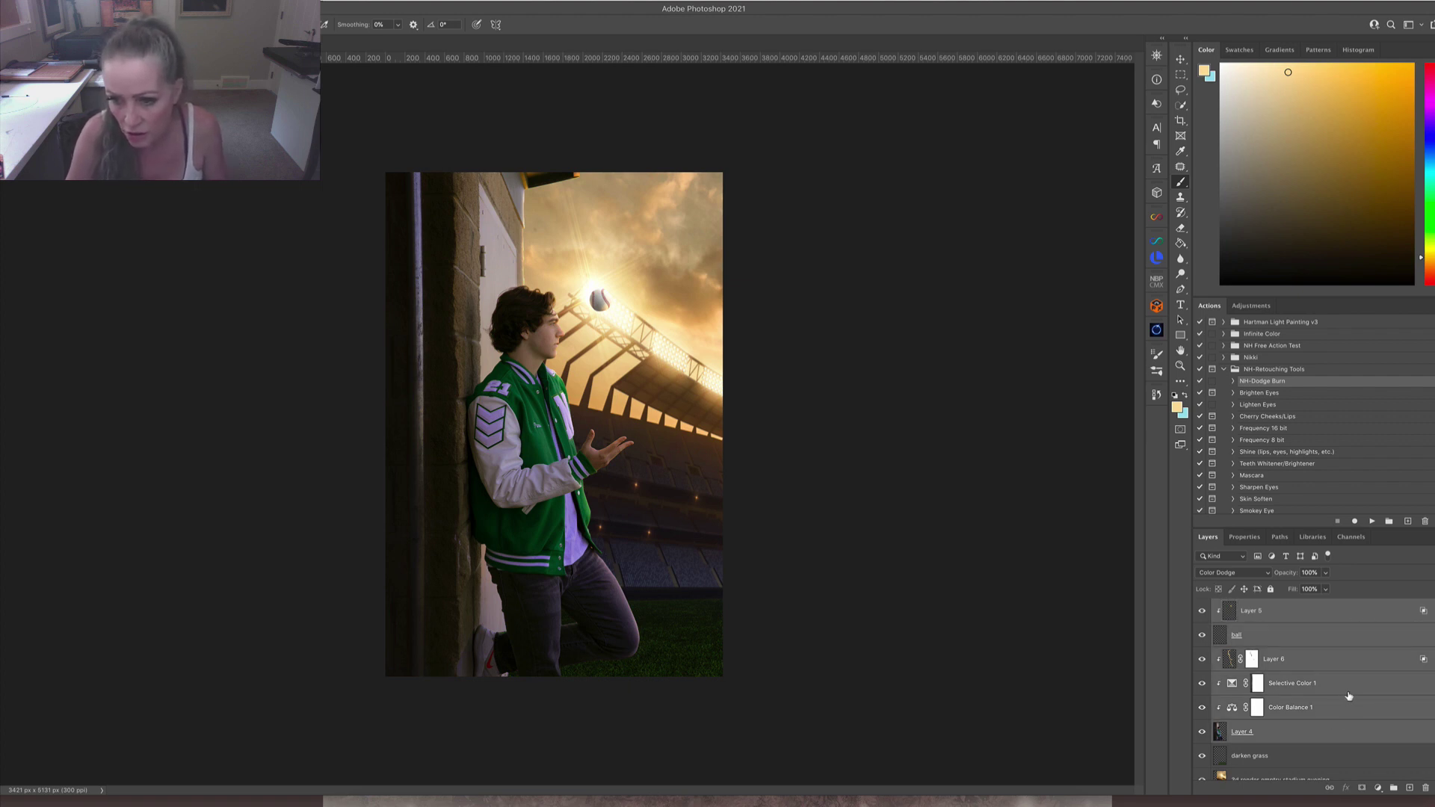
click(1304, 637)
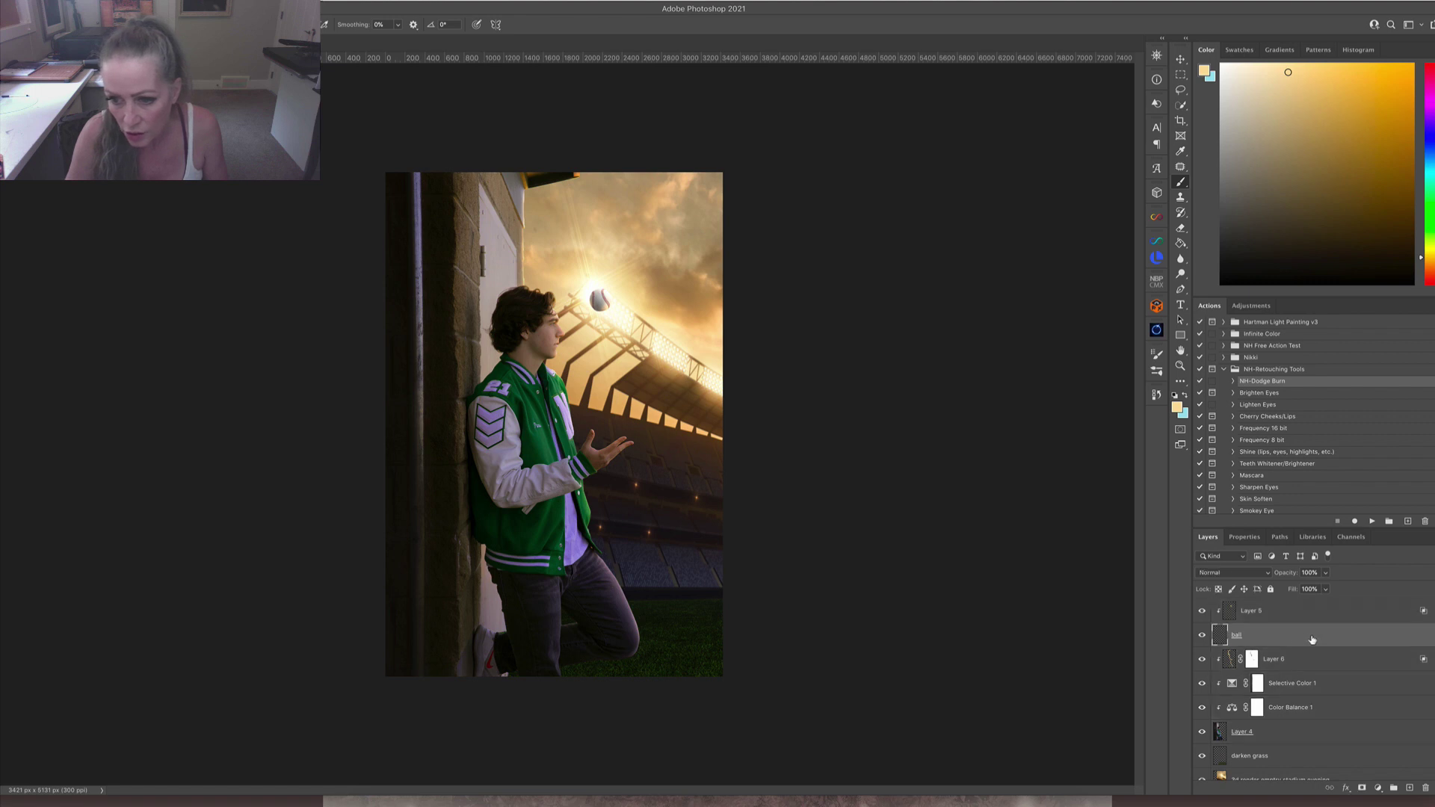
drag(1313, 640, 1304, 613)
shift+click(1299, 619)
right_click(1296, 626)
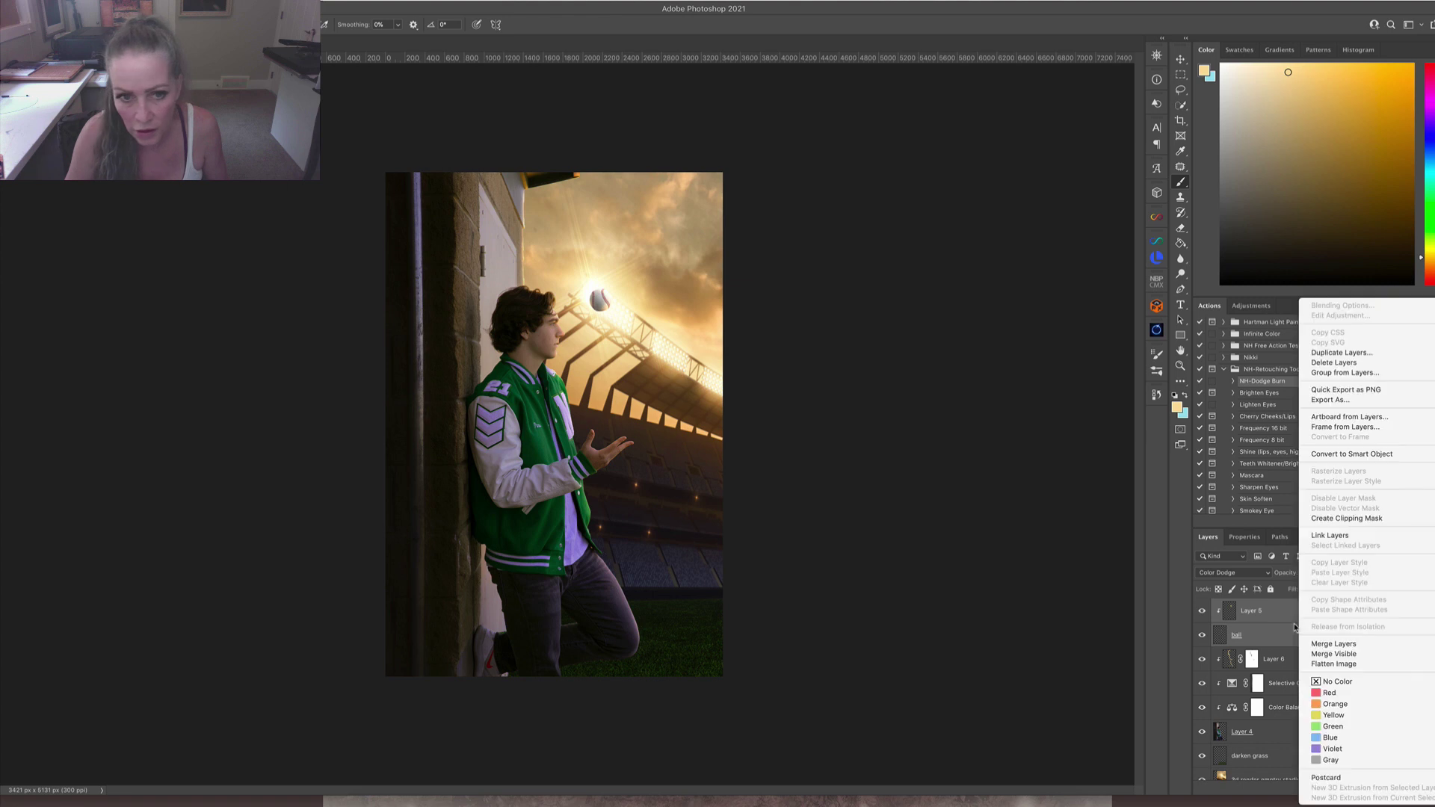
click(1329, 645)
double_click(1242, 611)
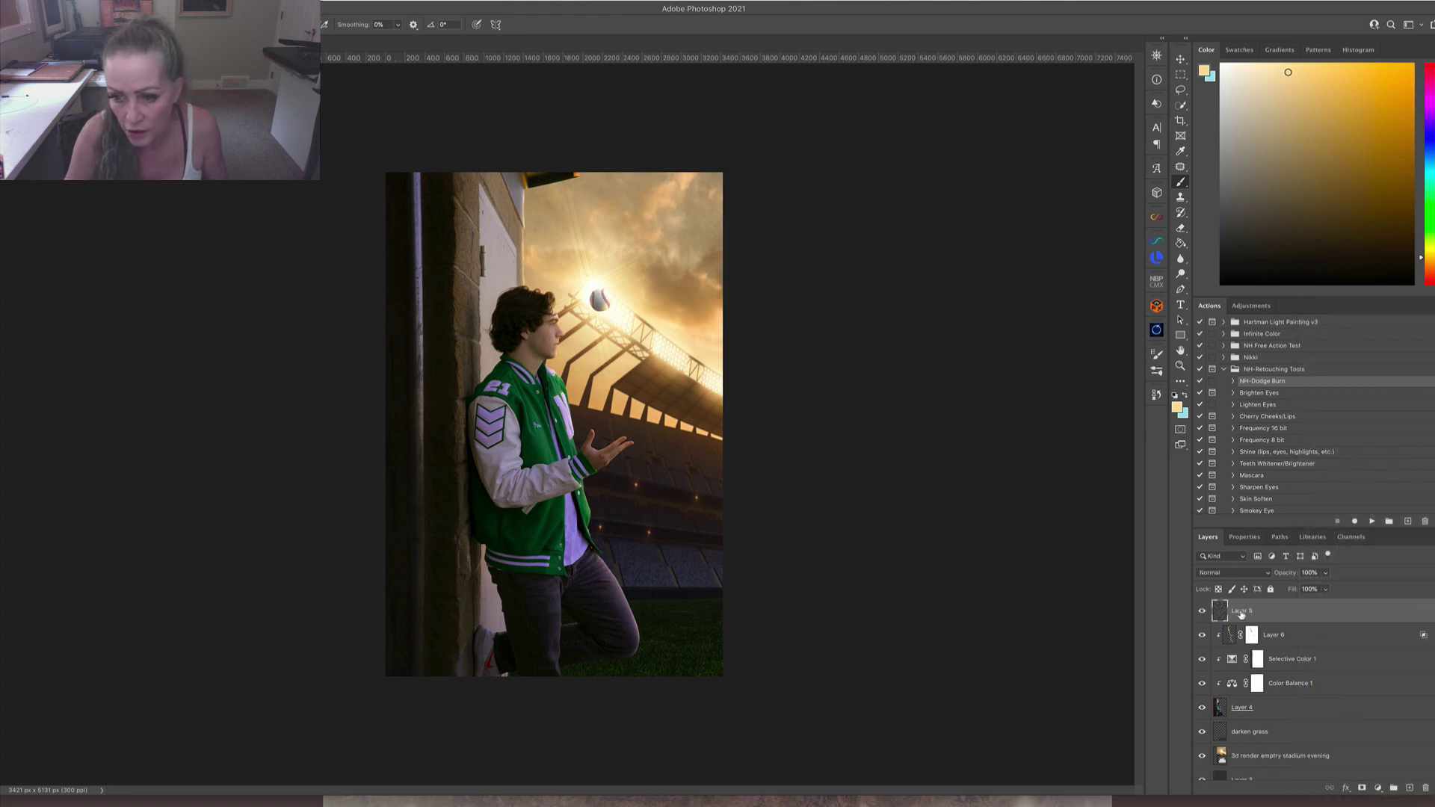
text(ball)
key(Return)
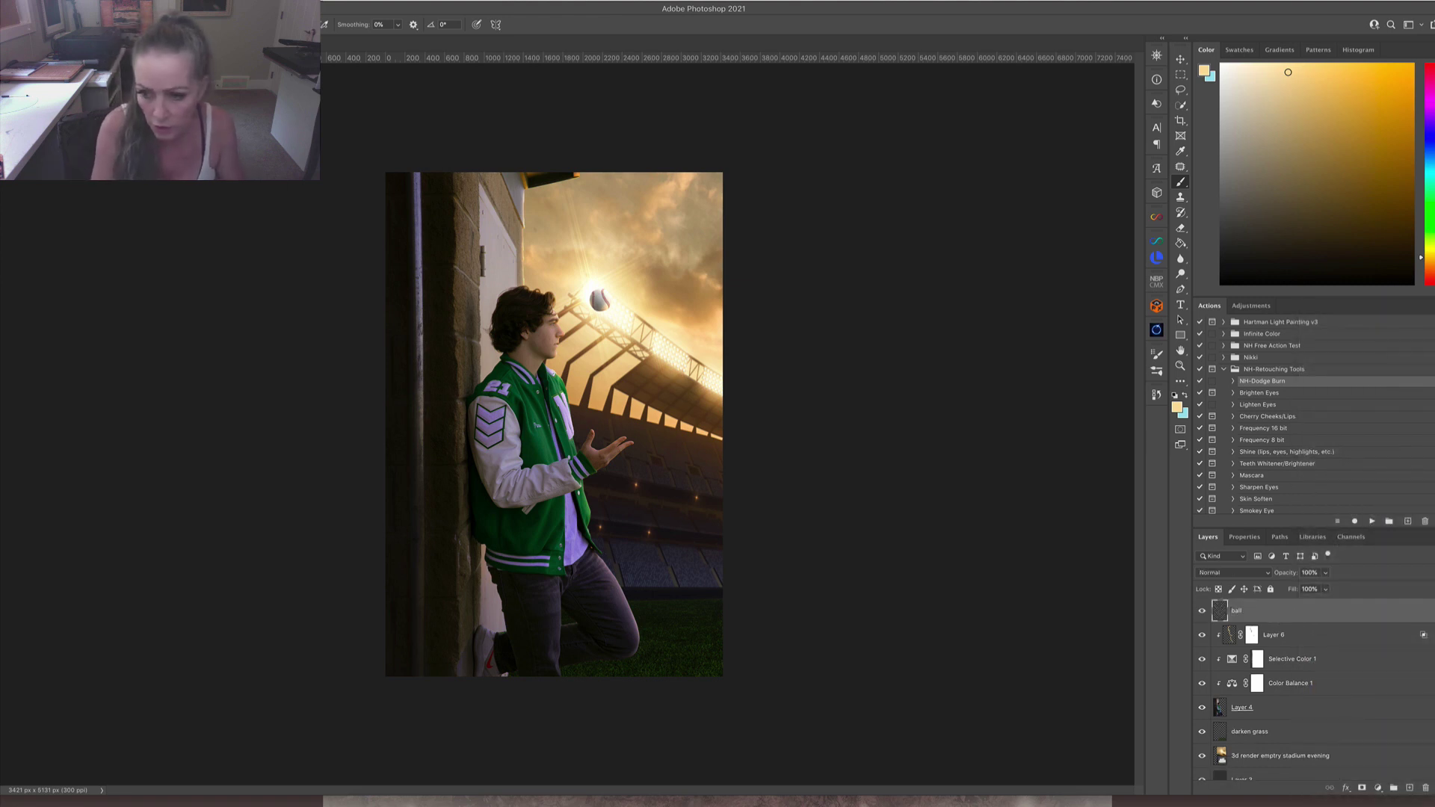
Merge Layer 6, Selective Color 1, Color Balance 1 and Layer 4 into one layer and name it "boy".
click(1335, 635)
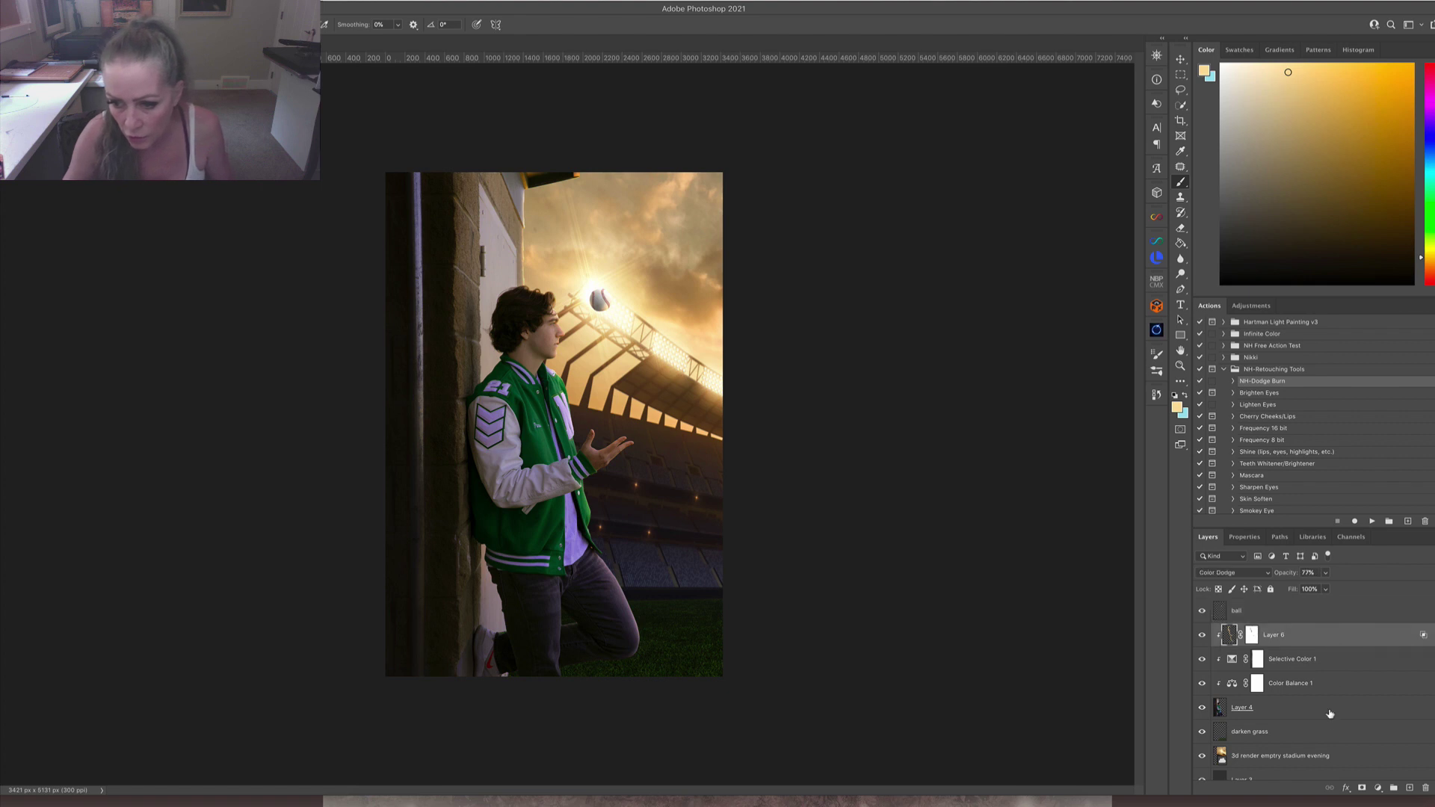
shift+click(1330, 714)
right_click(1329, 660)
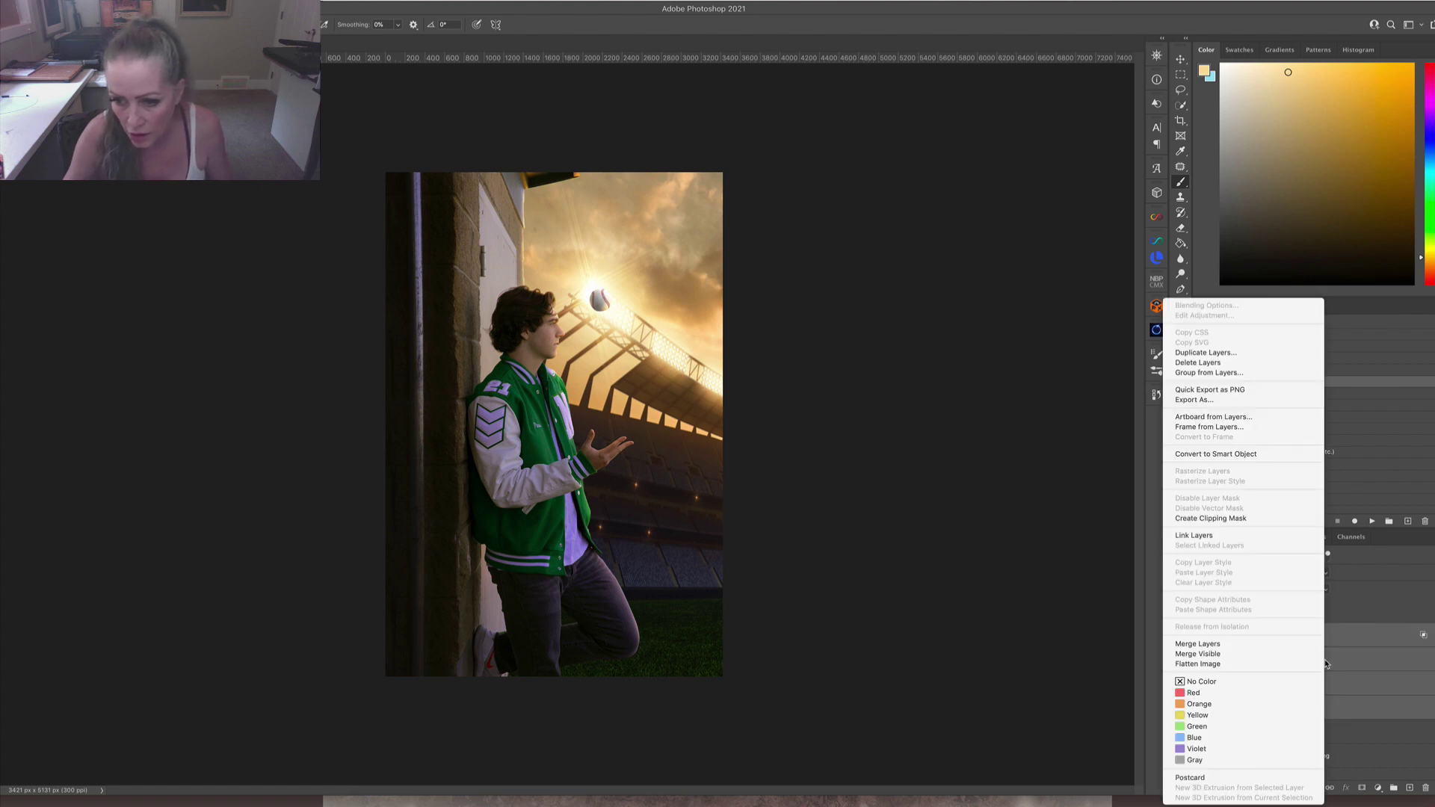
click(1253, 647)
double_click(1242, 636)
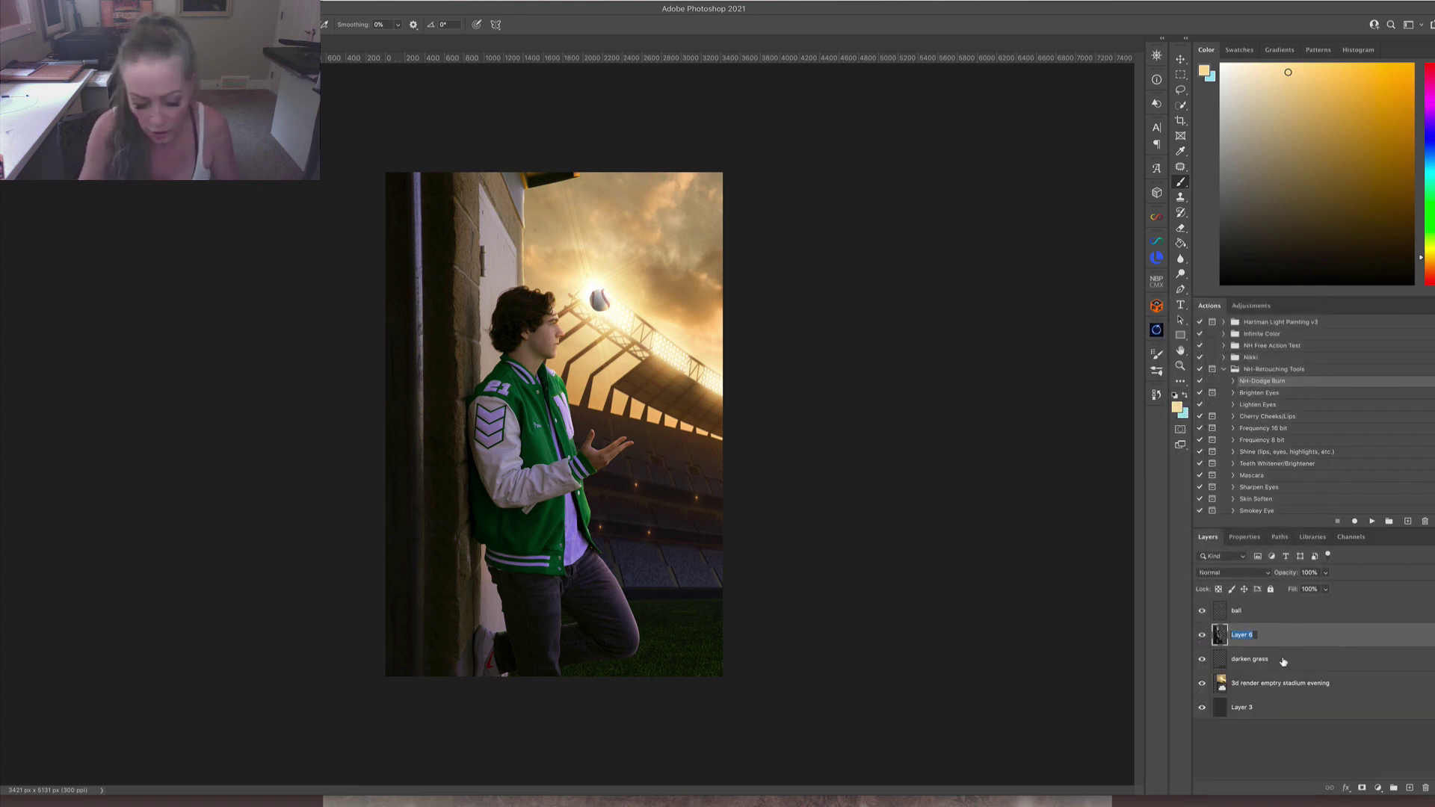
text(boy)
key(Return)
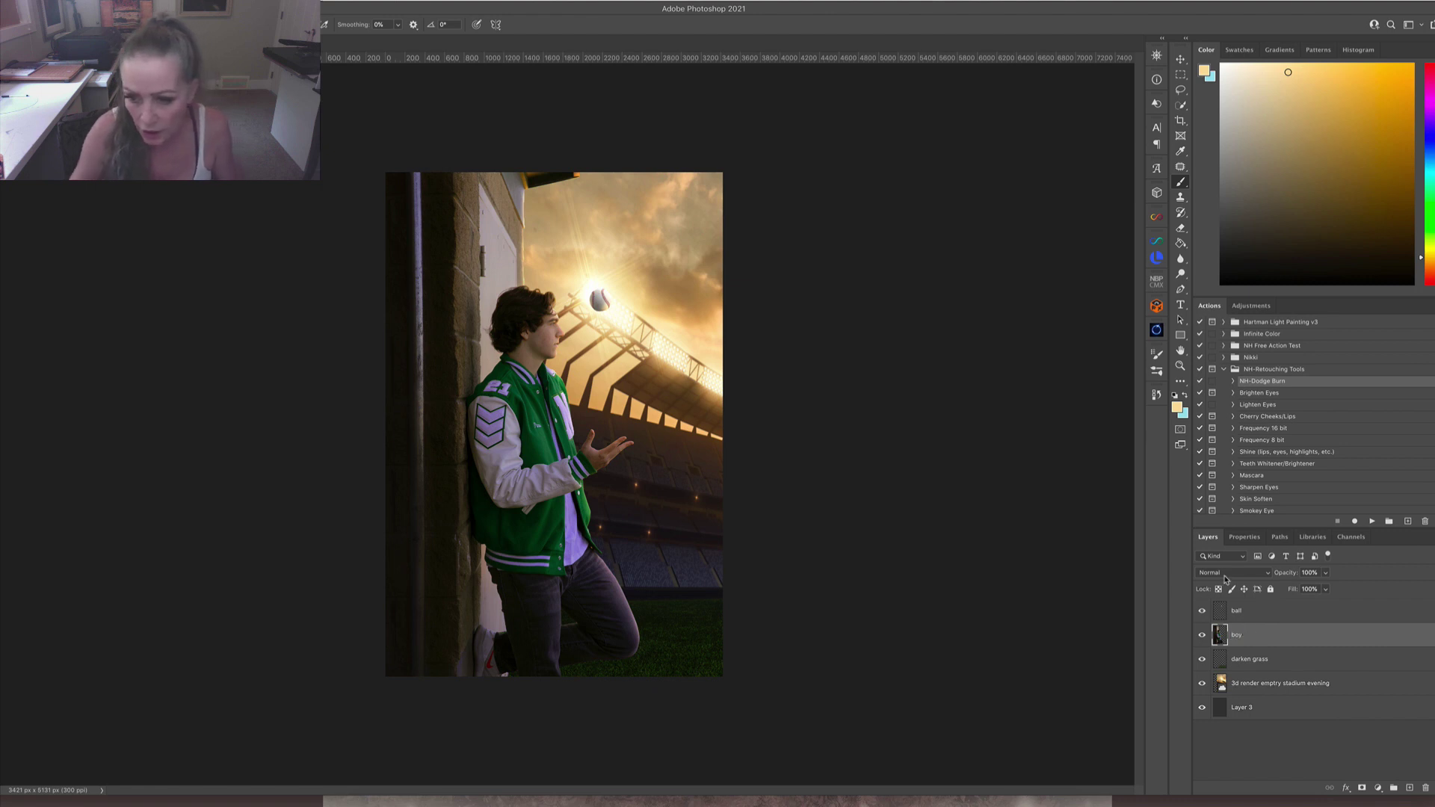
Lower the opacity of the evening stadium layer to 66%.
click(1271, 661)
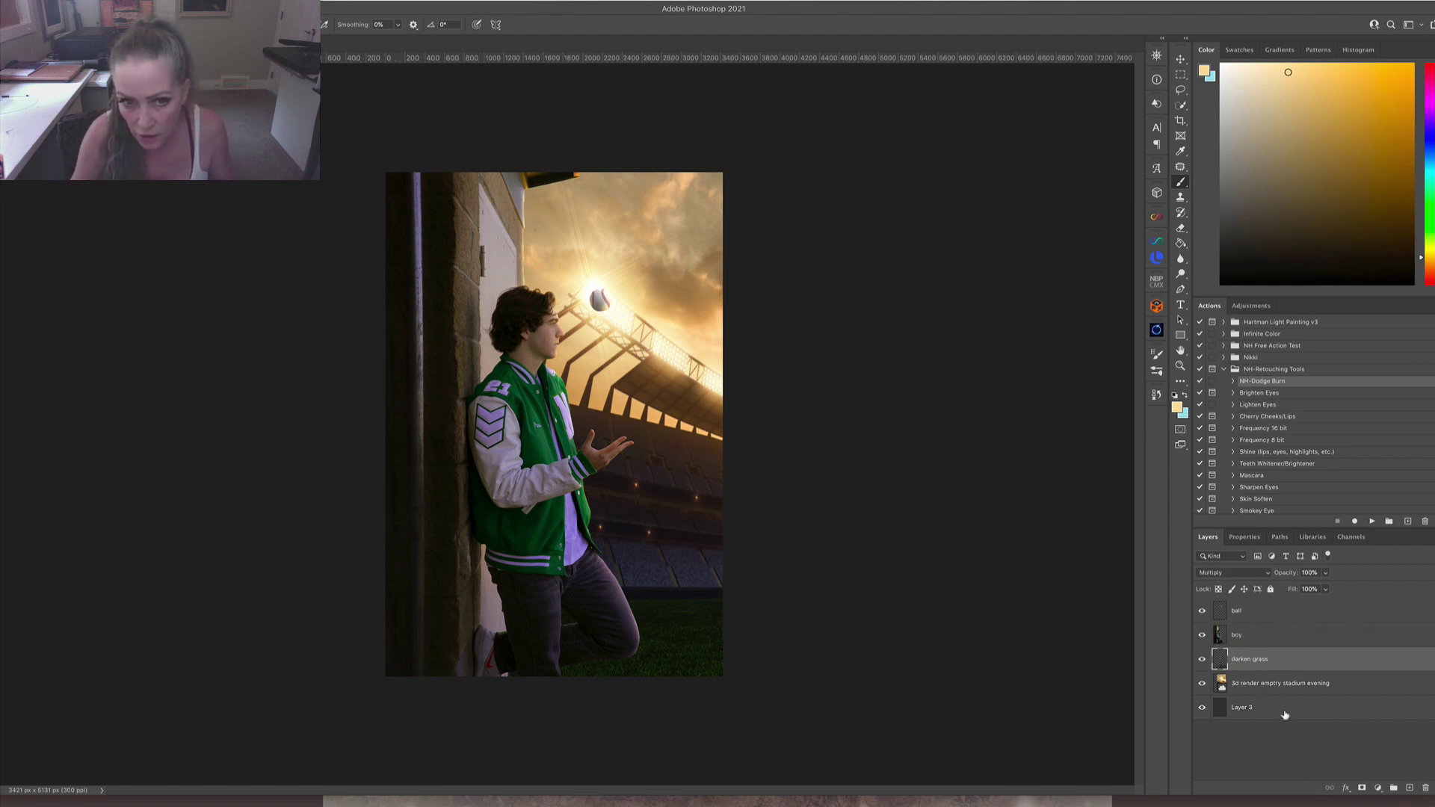
click(1293, 686)
click(1326, 573)
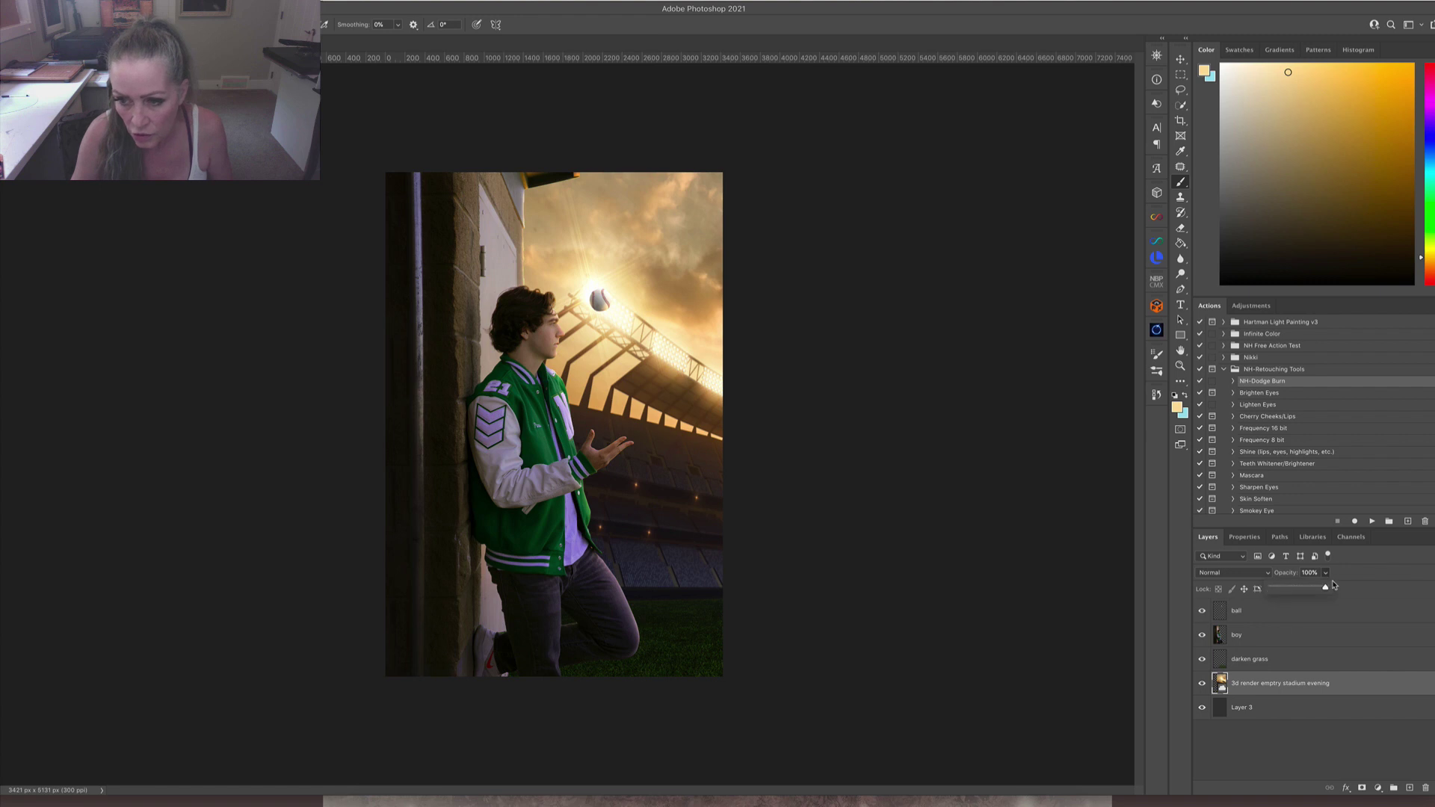
drag(1327, 588, 1309, 590)
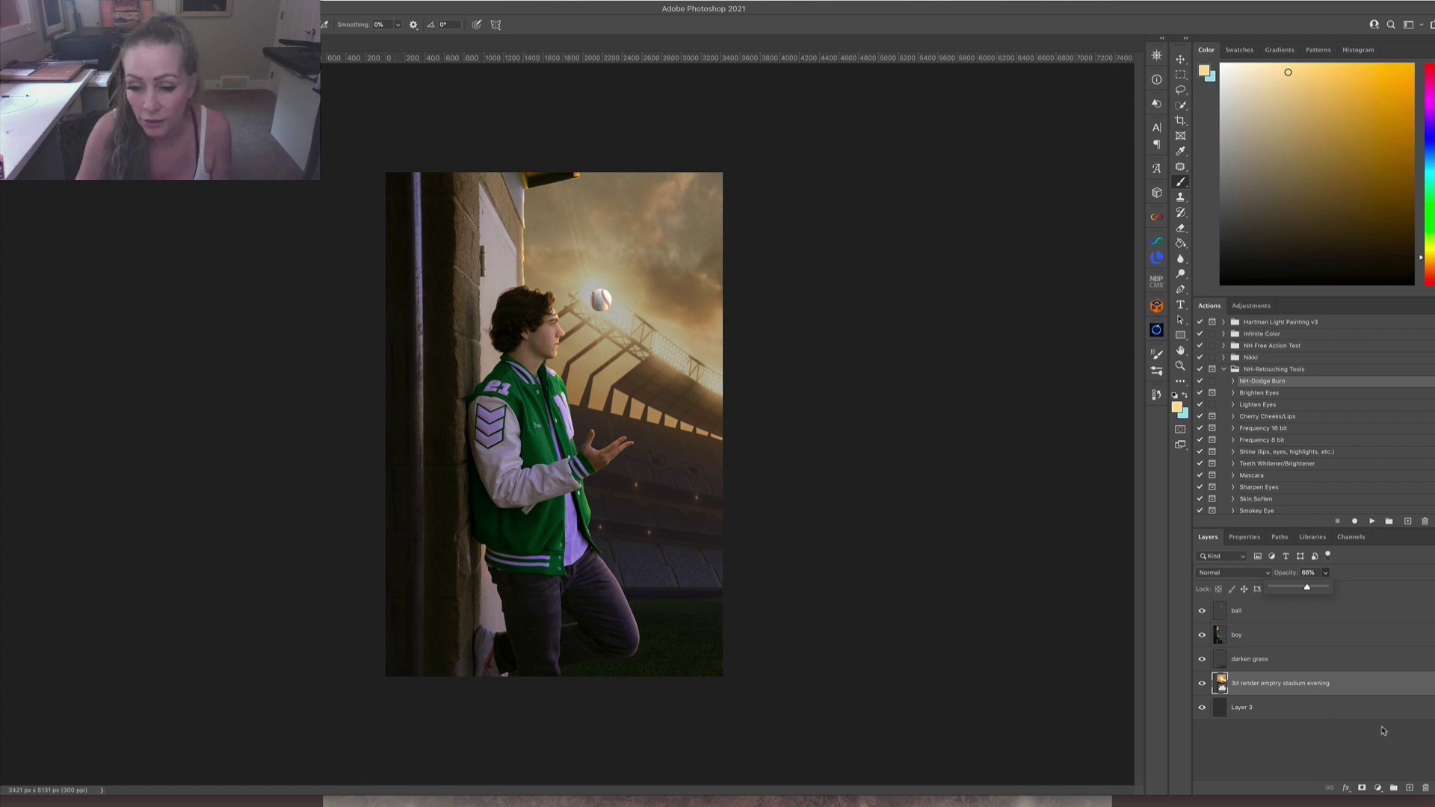
Duplicate the evening stadium layer and set the copy's opacity to 100%.
click(1359, 685)
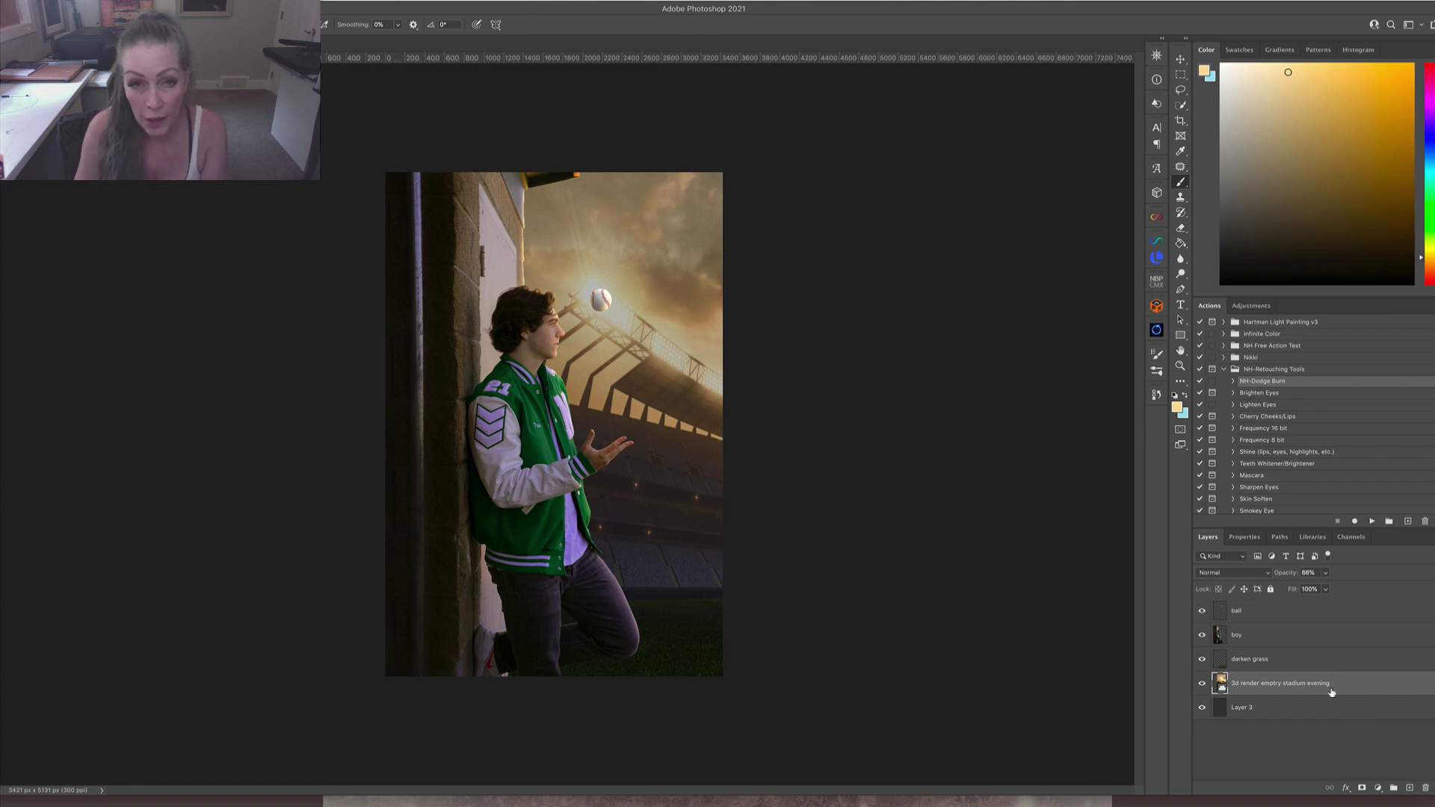
key(ctrl+j)
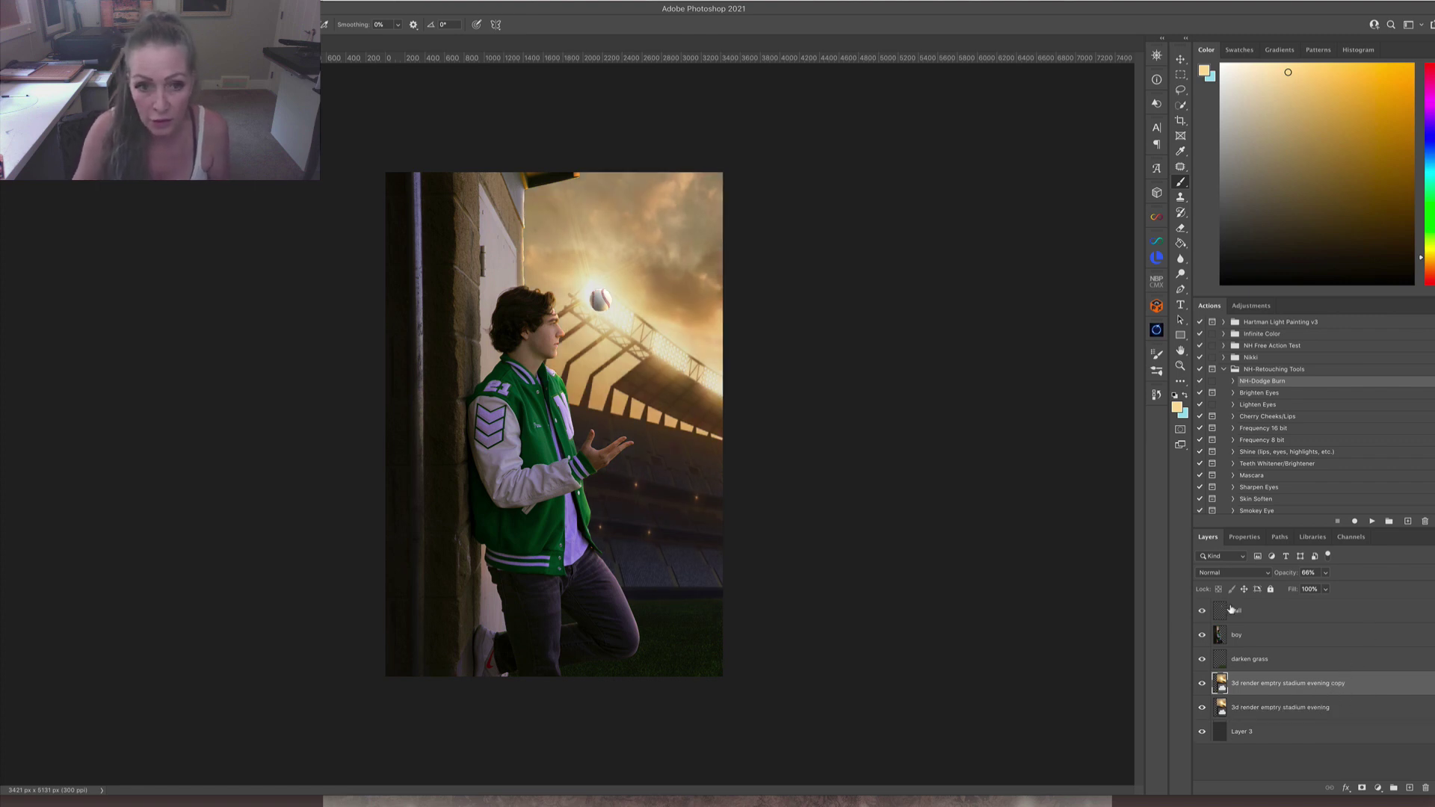
click(1327, 574)
drag(1326, 588, 1345, 587)
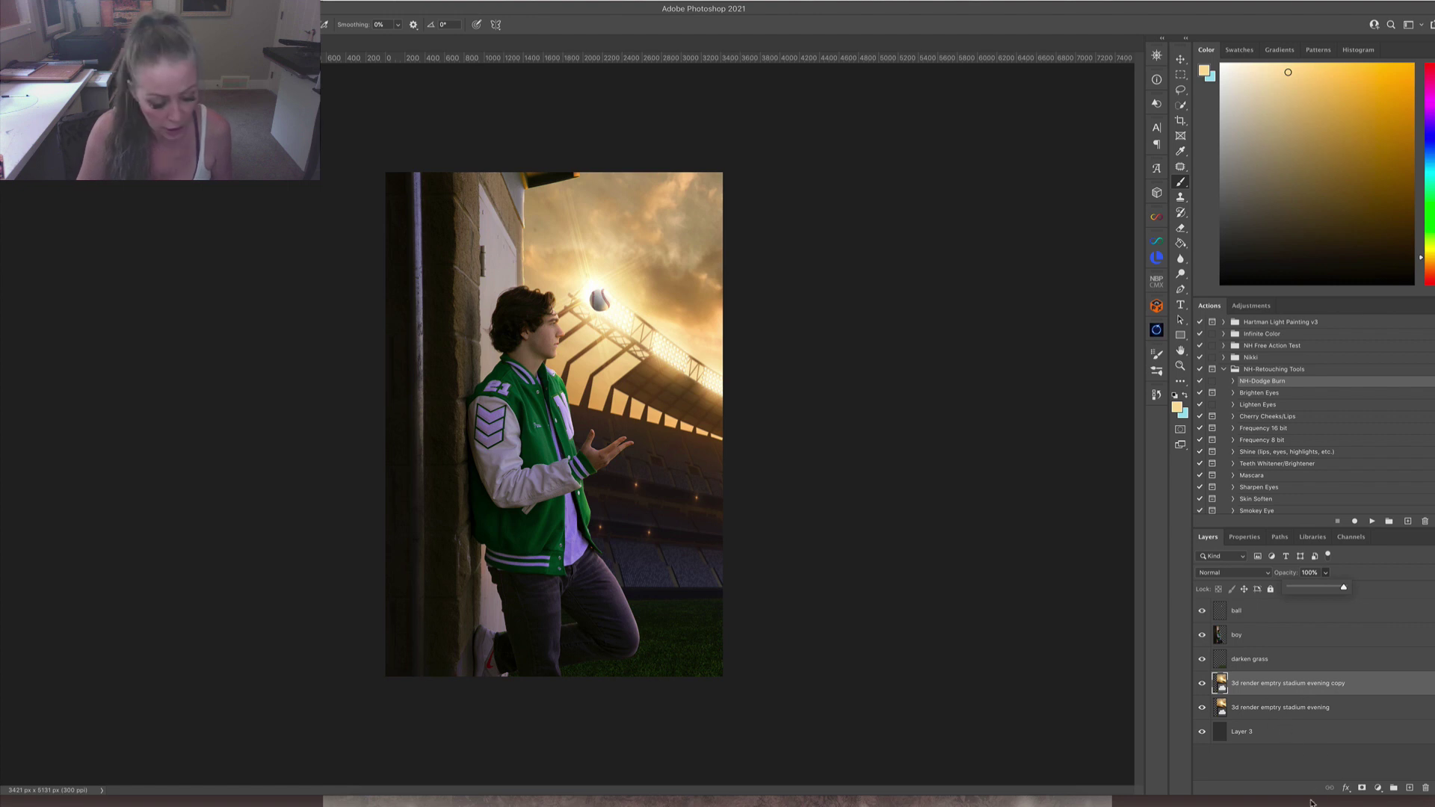
Add a black mask to the stadium copy and paint it white around the bright light and along the stadium roof.
alt+click(1362, 789)
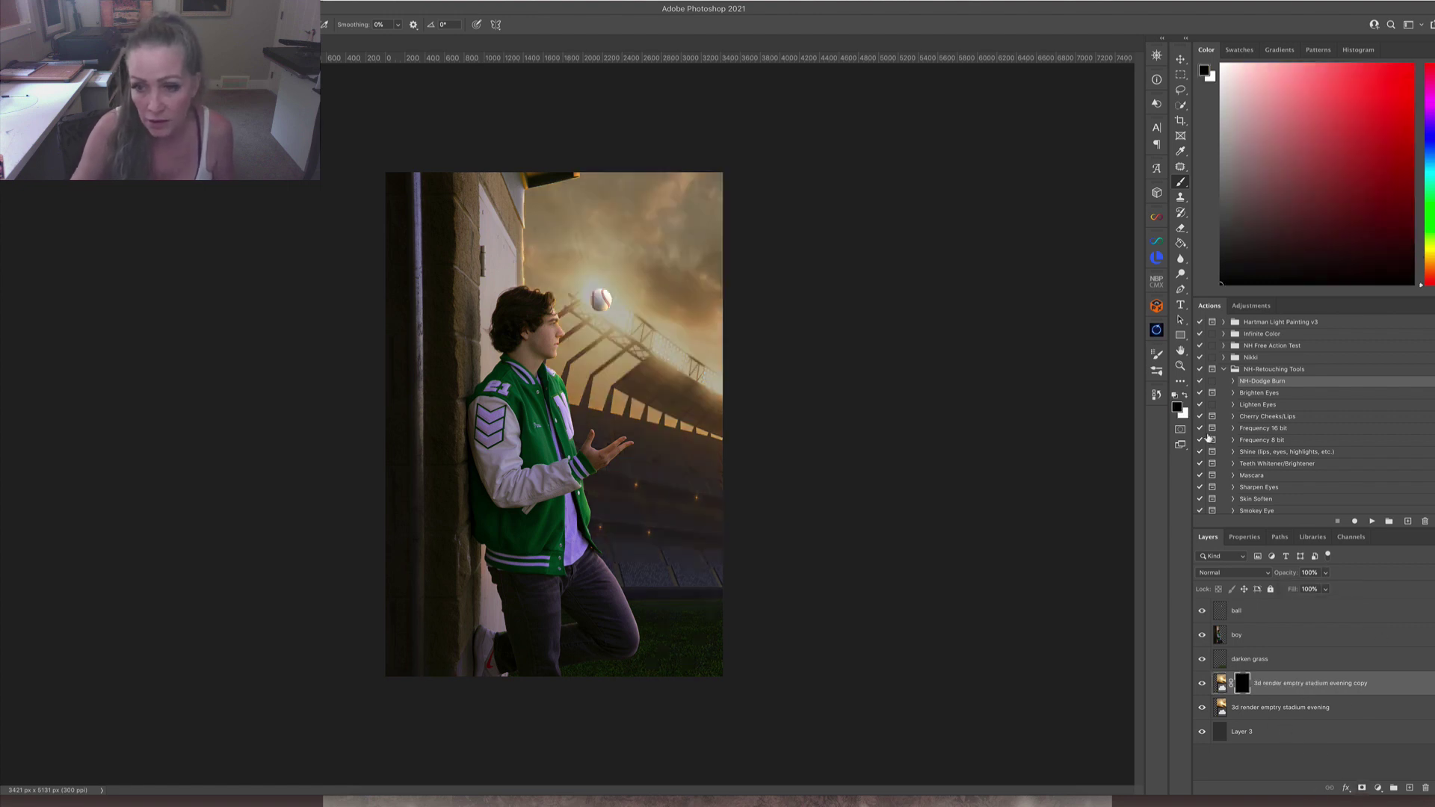
key(x)
mouse_move(598, 288)
mouse_down()
mouse_move(610, 329)
mouse_move(591, 337)
mouse_move(576, 299)
mouse_move(596, 300)
mouse_move(604, 326)
mouse_move(620, 314)
mouse_move(665, 349)
mouse_move(678, 352)
mouse_move(650, 329)
mouse_move(695, 352)
mouse_move(713, 378)
mouse_move(598, 314)
mouse_move(603, 276)
mouse_move(590, 302)
mouse_up()
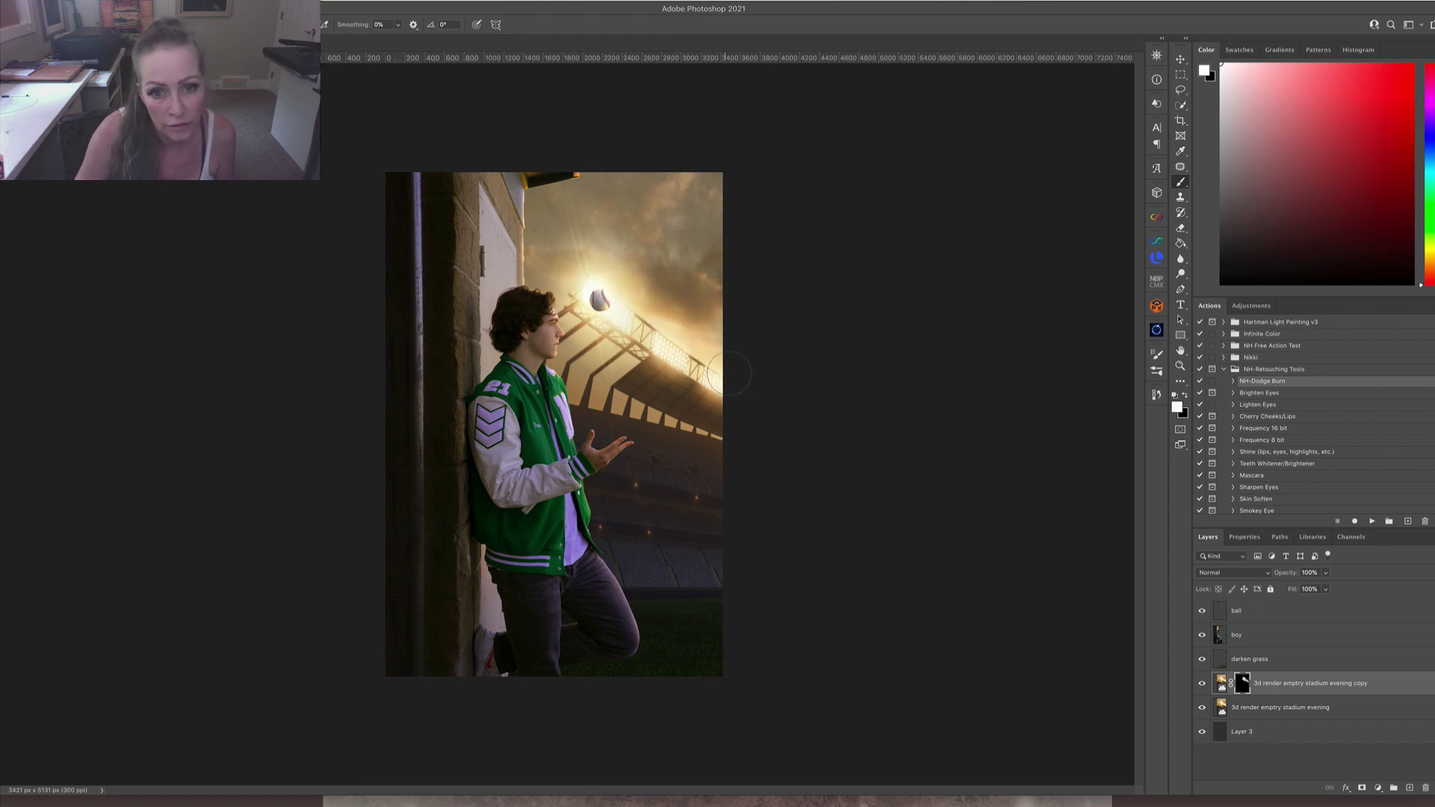
mouse_move(729, 373)
mouse_down()
mouse_move(645, 215)
mouse_move(721, 202)
mouse_move(648, 166)
mouse_move(589, 204)
mouse_move(613, 178)
mouse_move(556, 204)
mouse_move(548, 223)
mouse_move(575, 273)
mouse_move(634, 287)
mouse_move(678, 211)
mouse_move(699, 255)
mouse_move(704, 347)
mouse_move(758, 337)
mouse_up()
Set the opacity of the original evening stadium layer to 59%.
click(1286, 708)
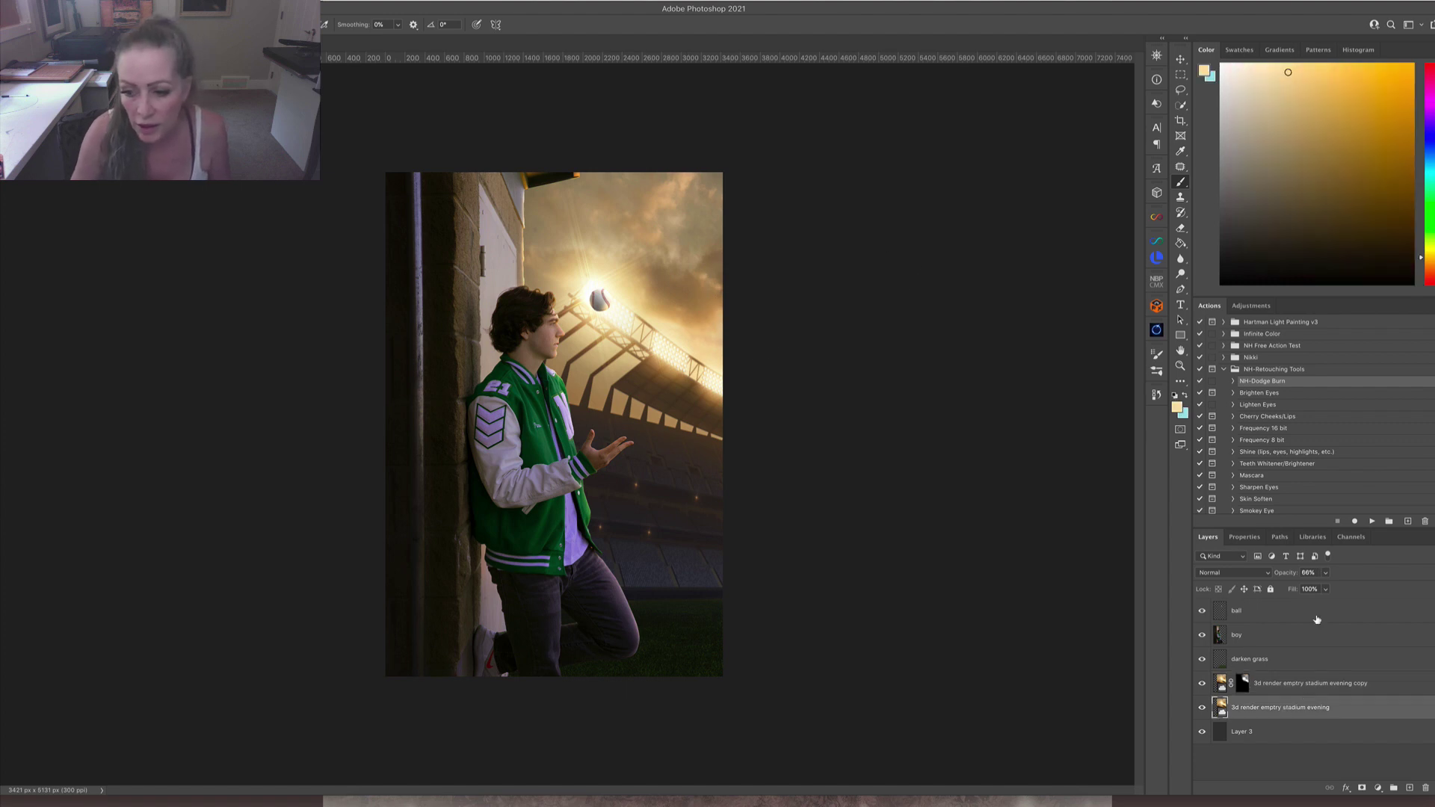
click(1324, 574)
drag(1322, 589, 1321, 589)
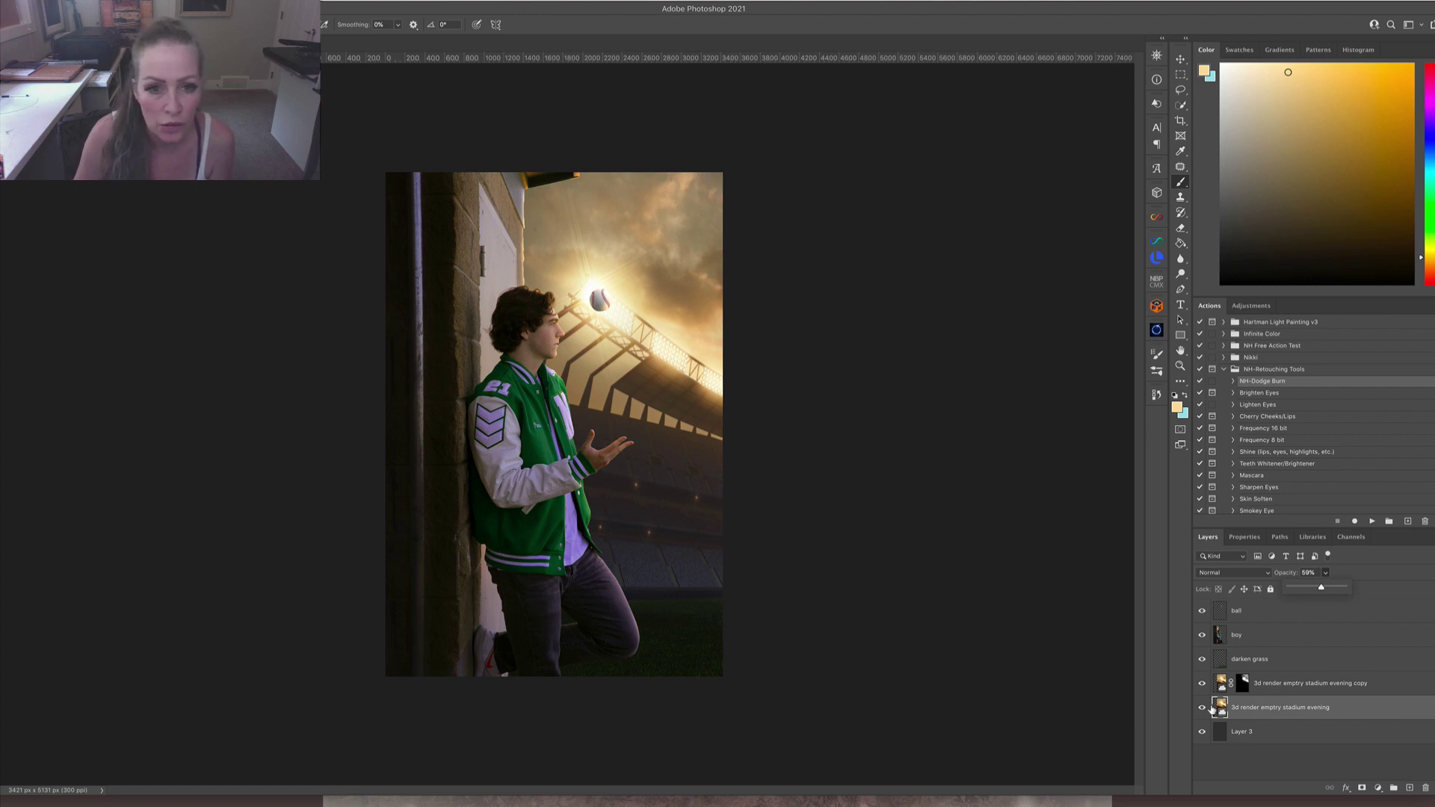
click(1243, 682)
click(1245, 537)
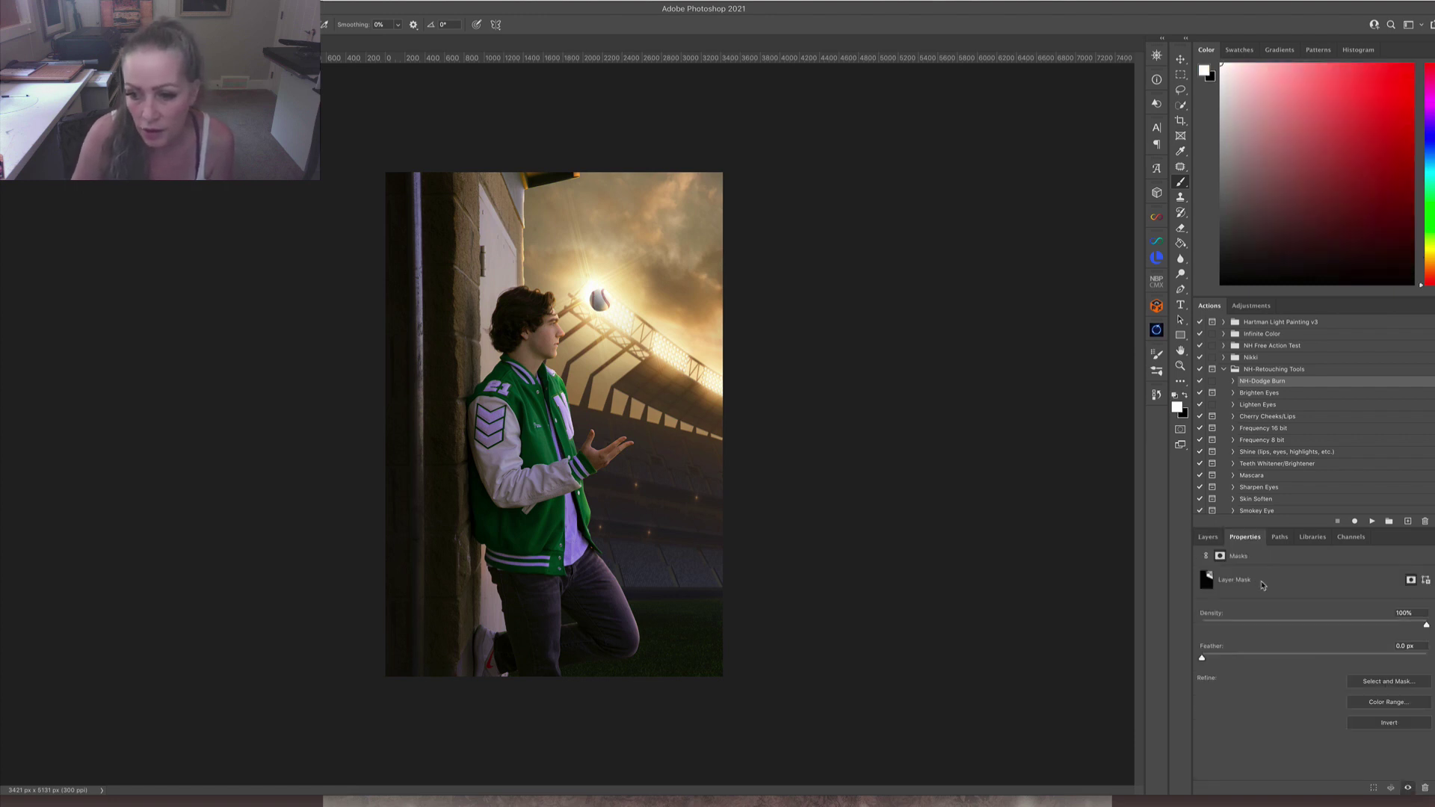
click(1217, 537)
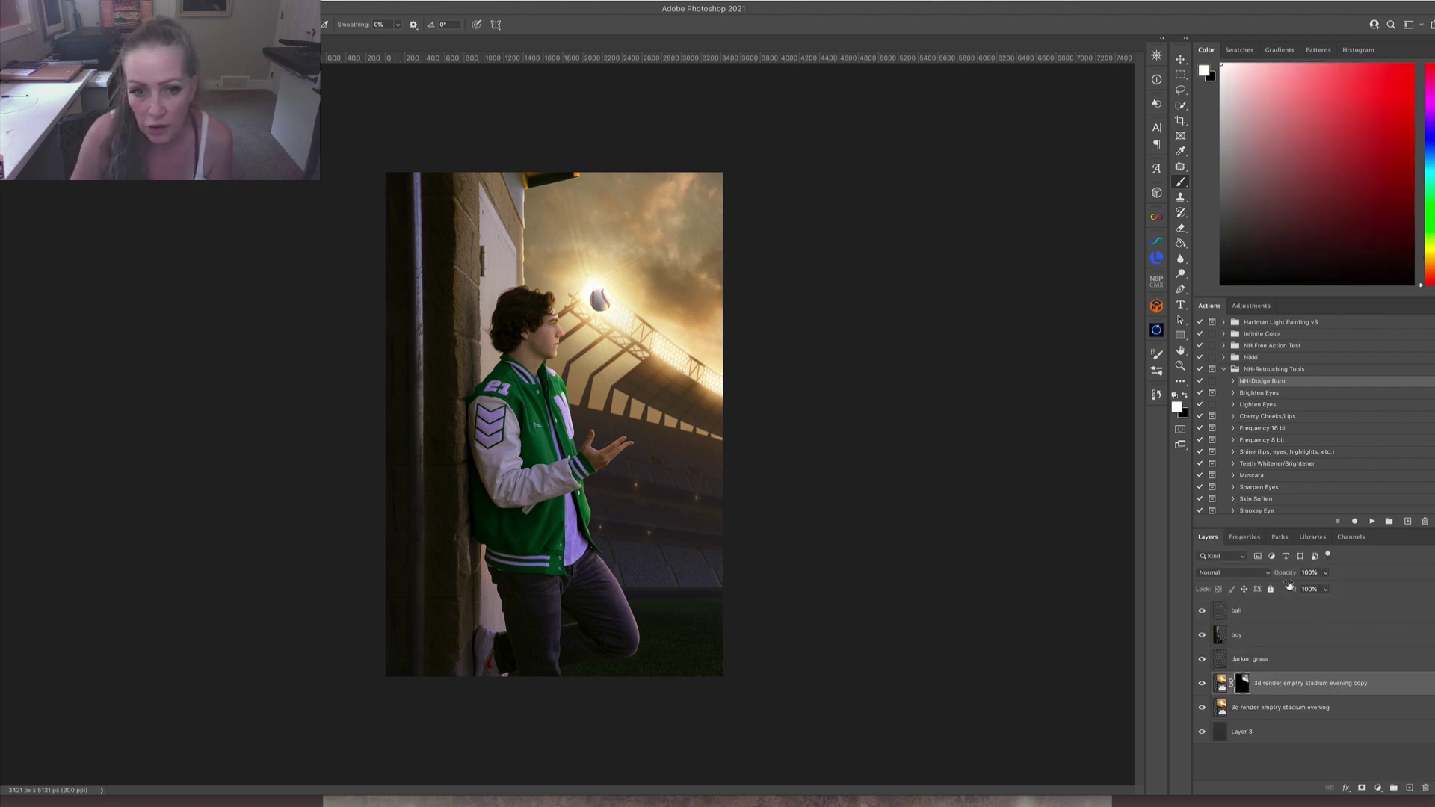
Merge the darken grass layer, both stadium layers and Layer 3 into a single background layer.
click(1288, 667)
right_click(1321, 705)
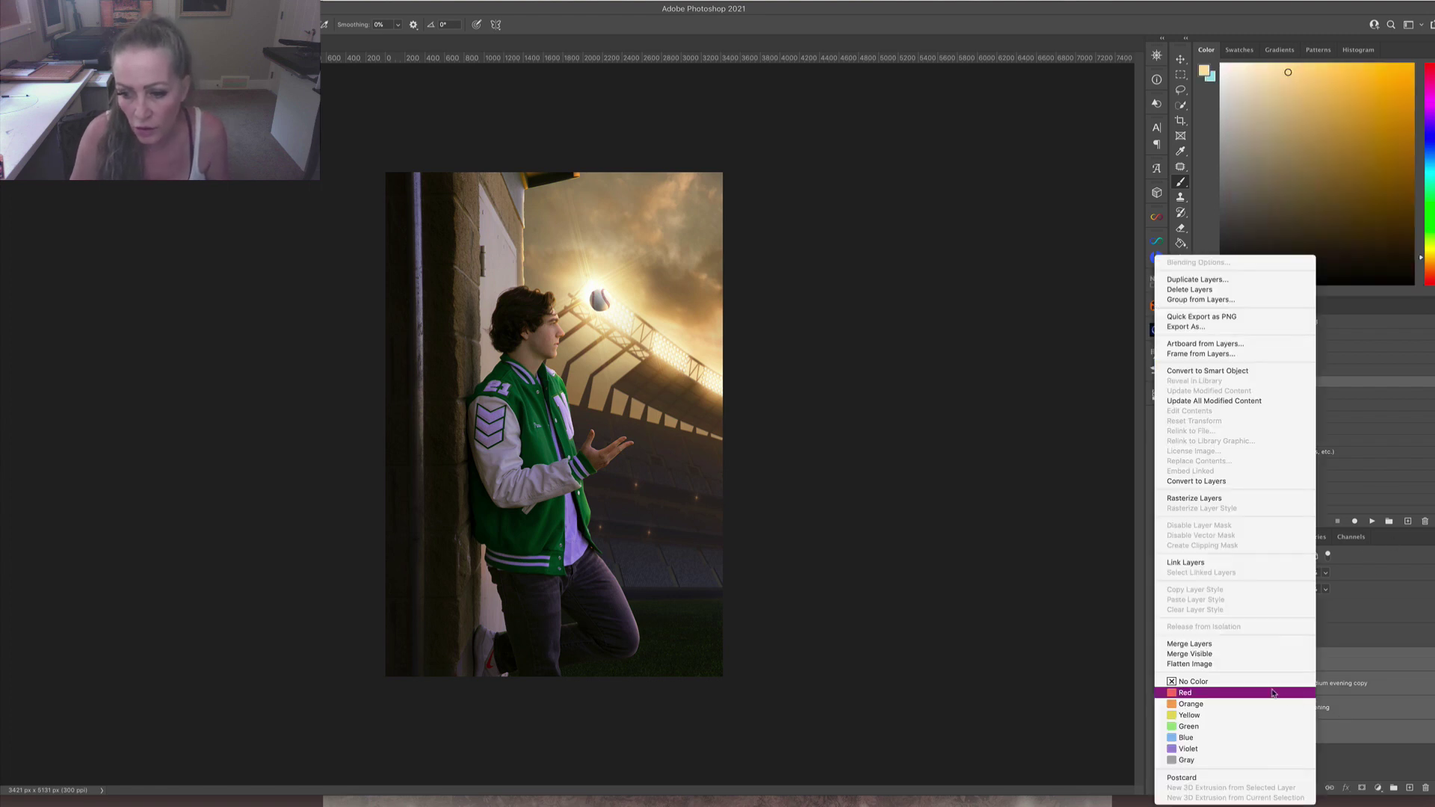
click(1280, 643)
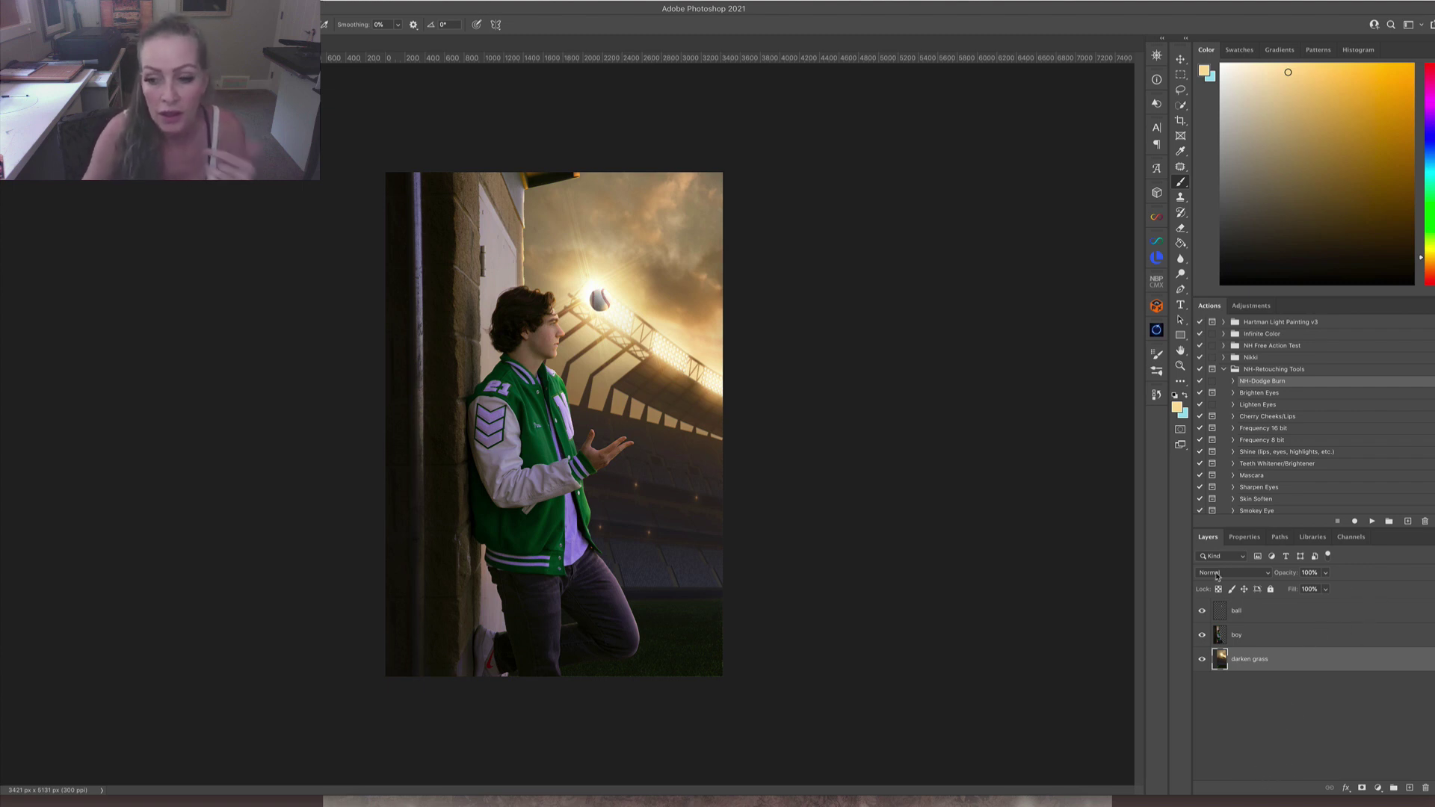
Add a Curves adjustment above the boy layer and shape a gentle S-curve, raising the highlights and lowering the darker tones near input 98.
click(1283, 622)
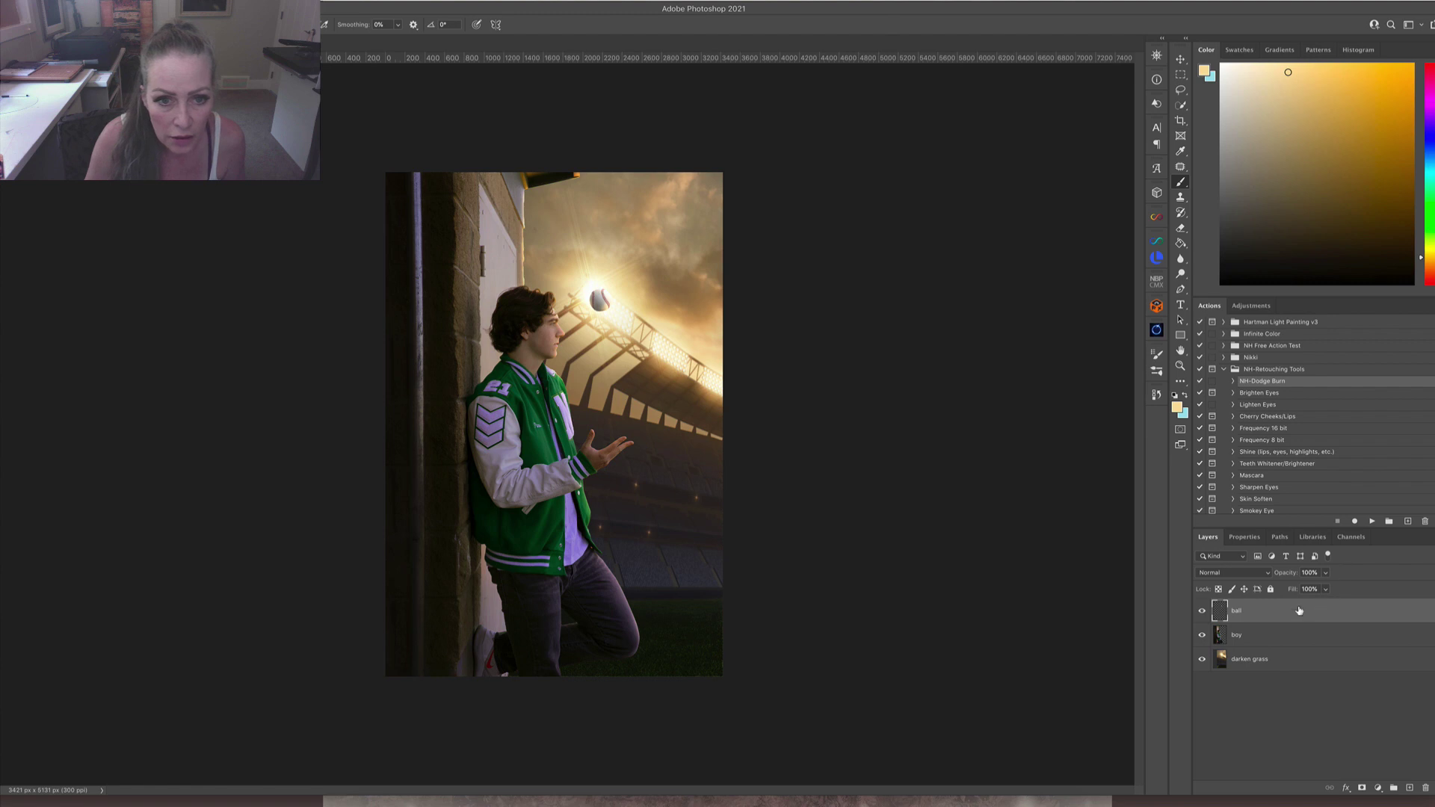
click(1286, 639)
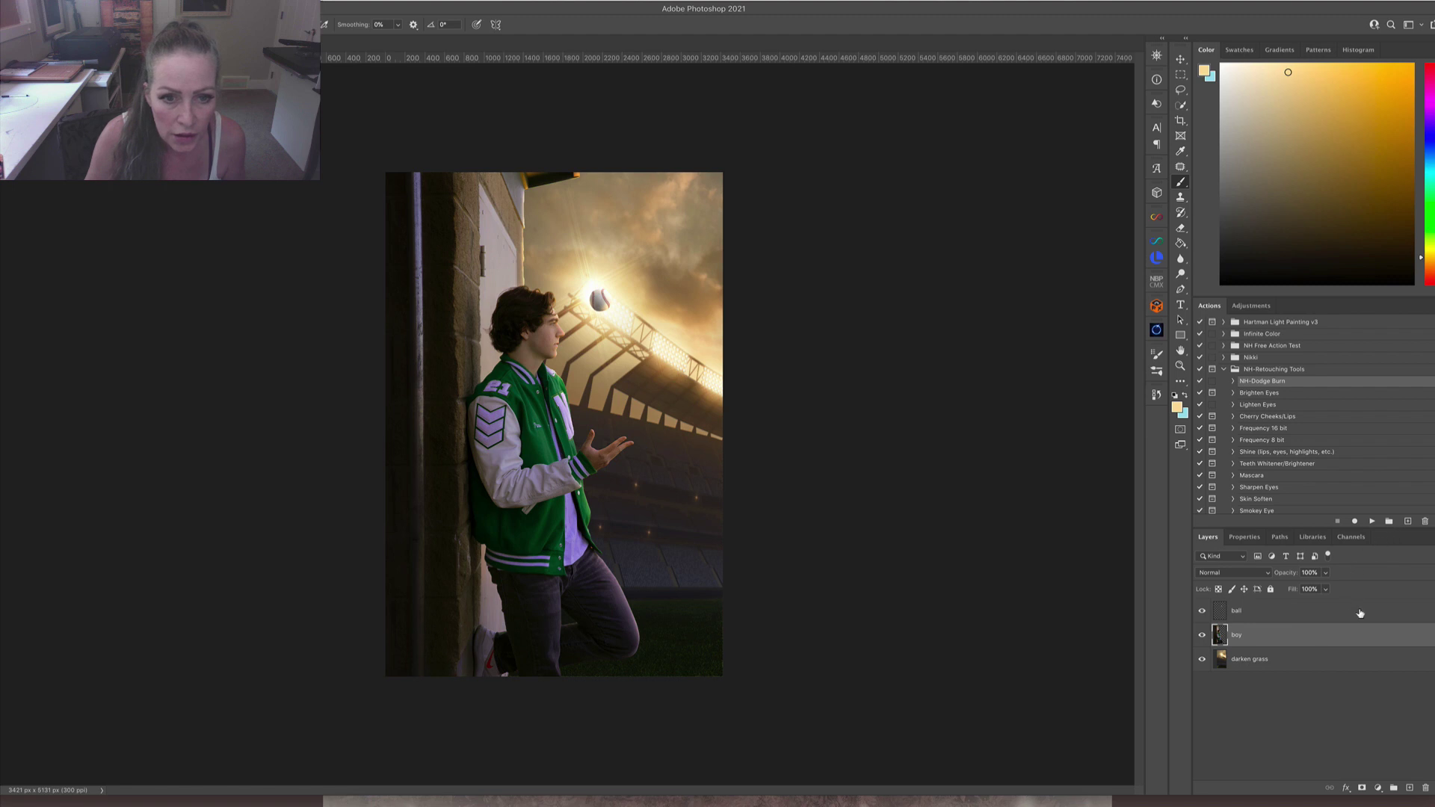
click(1382, 792)
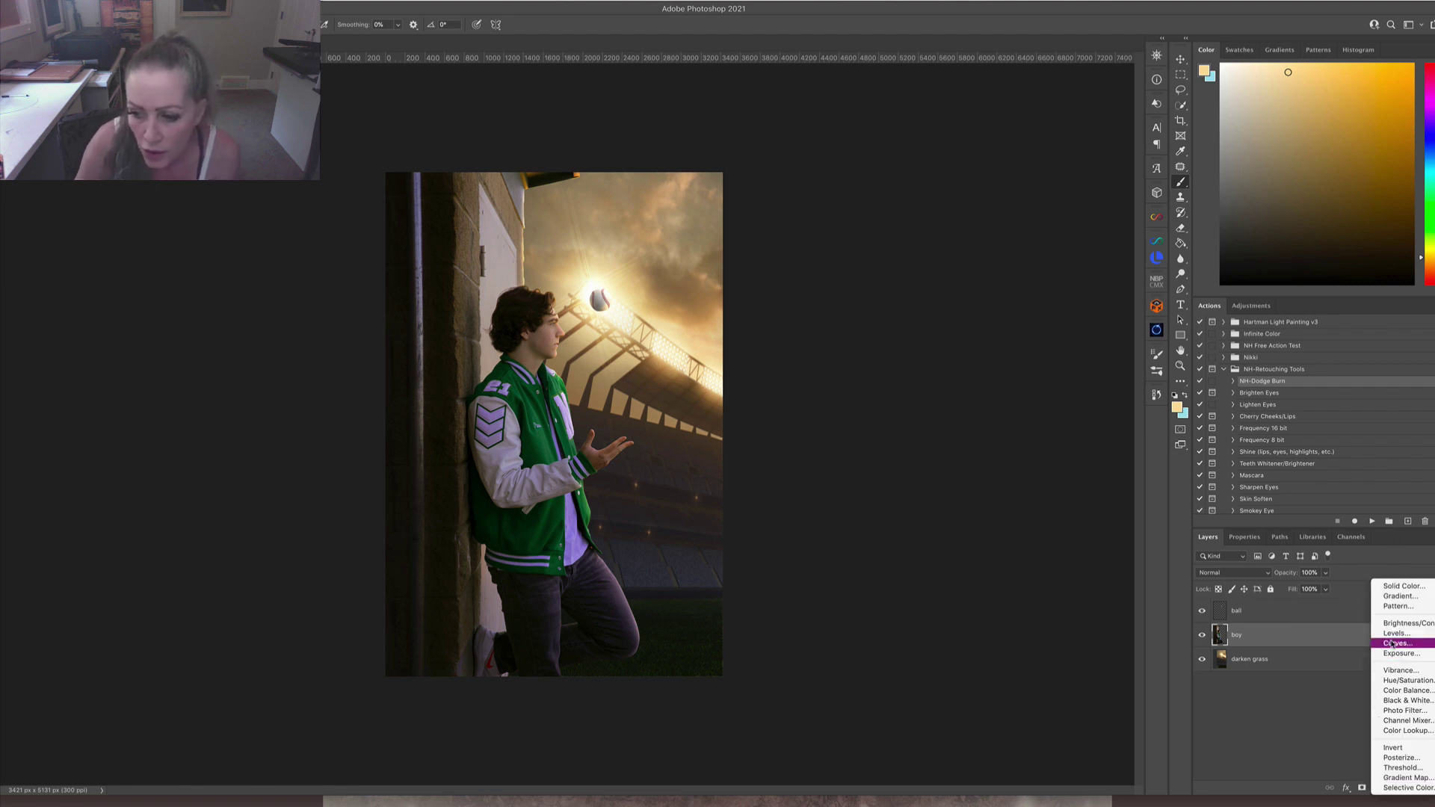
click(1395, 647)
drag(1360, 642, 1362, 637)
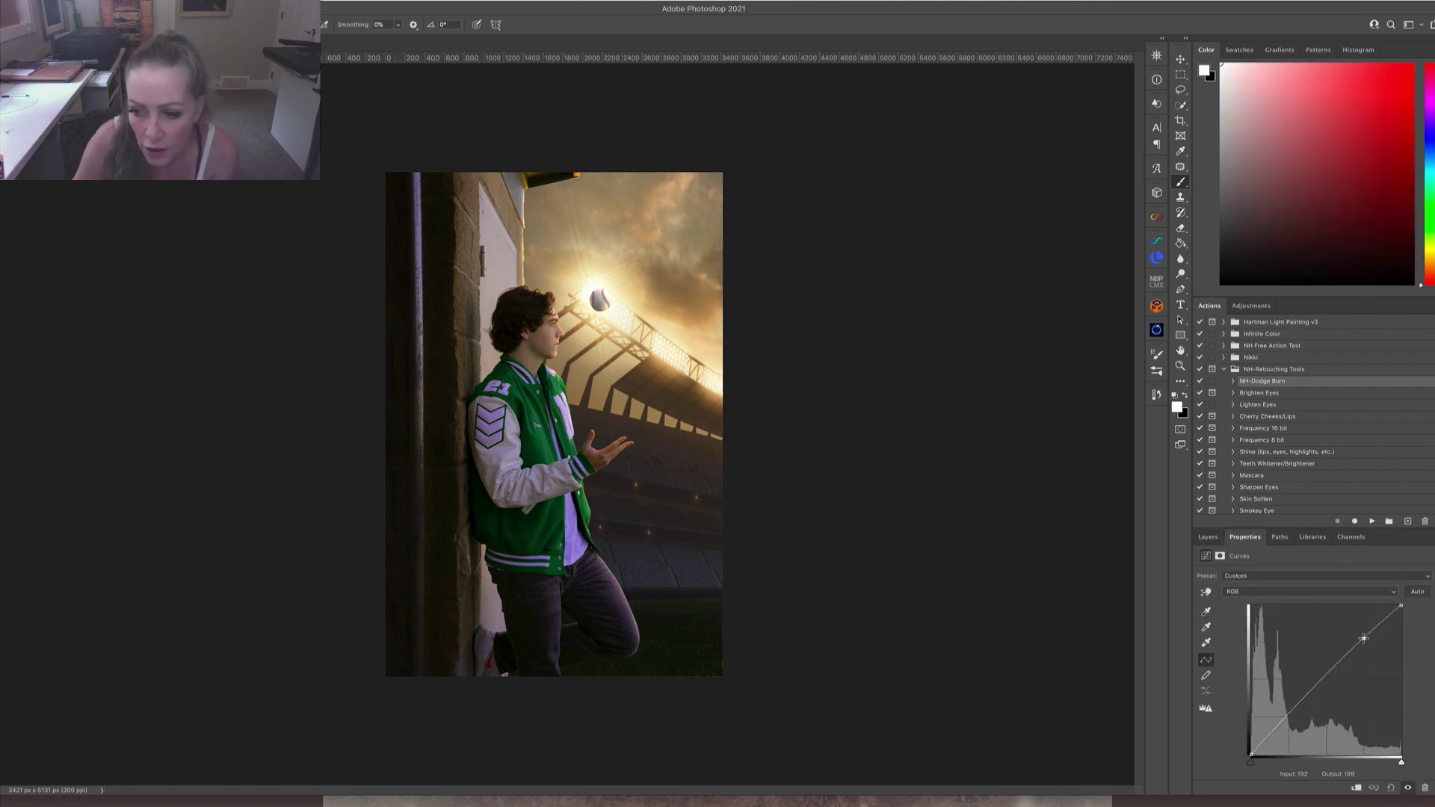
drag(1309, 691, 1308, 705)
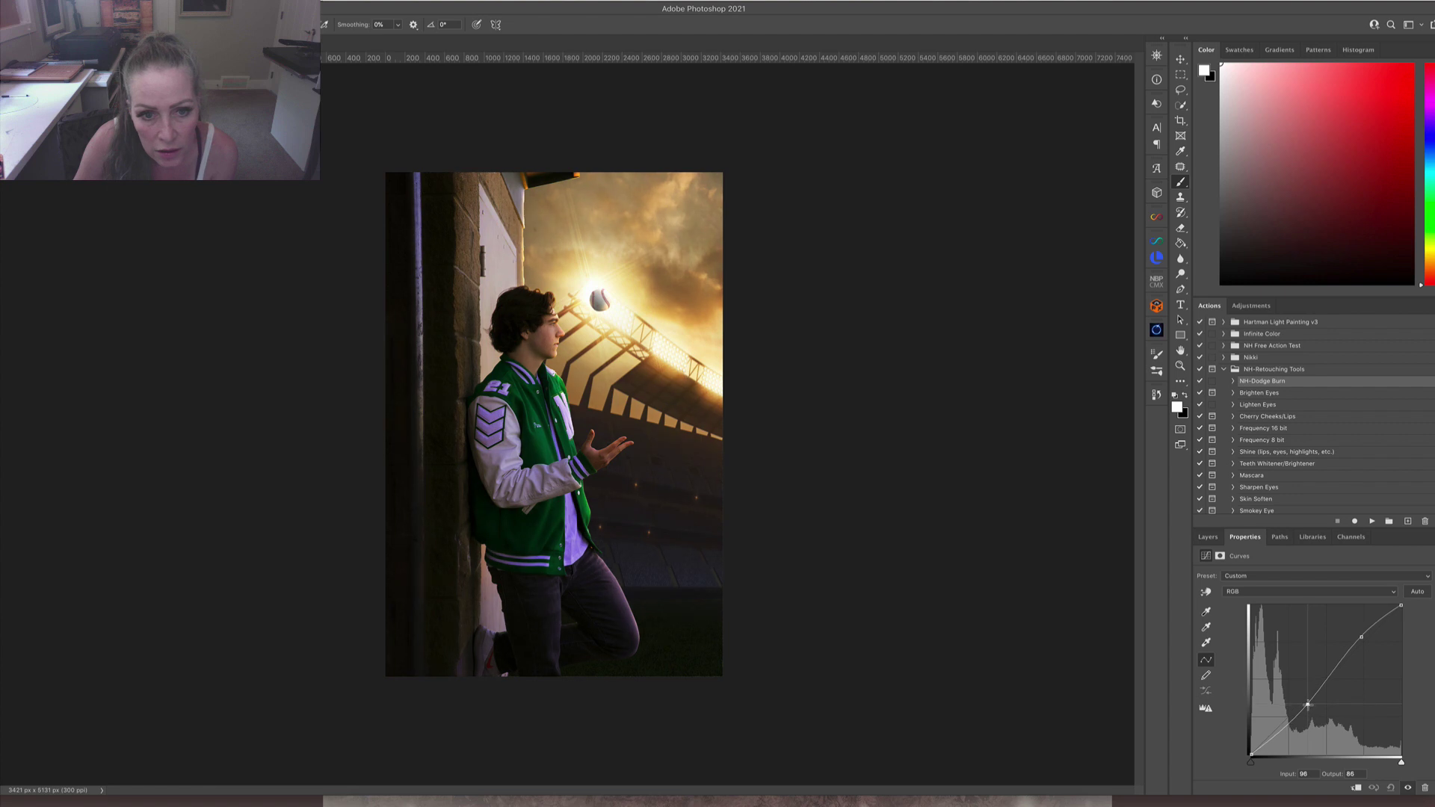
Set the Curves adjustment's opacity to 59% and invert its layer mask to black.
click(1208, 537)
click(1326, 573)
drag(1329, 589, 1303, 592)
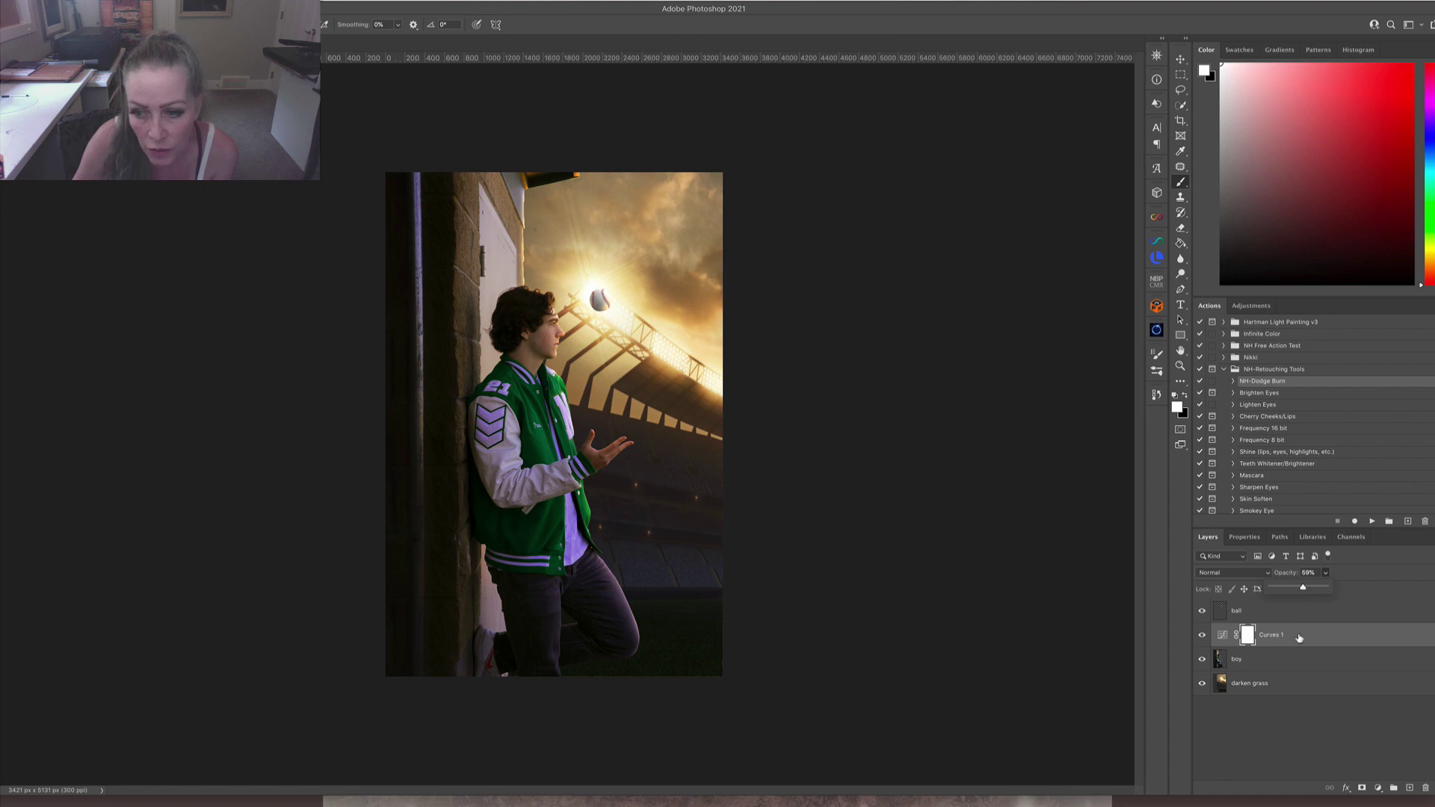
key(ctrl+i)
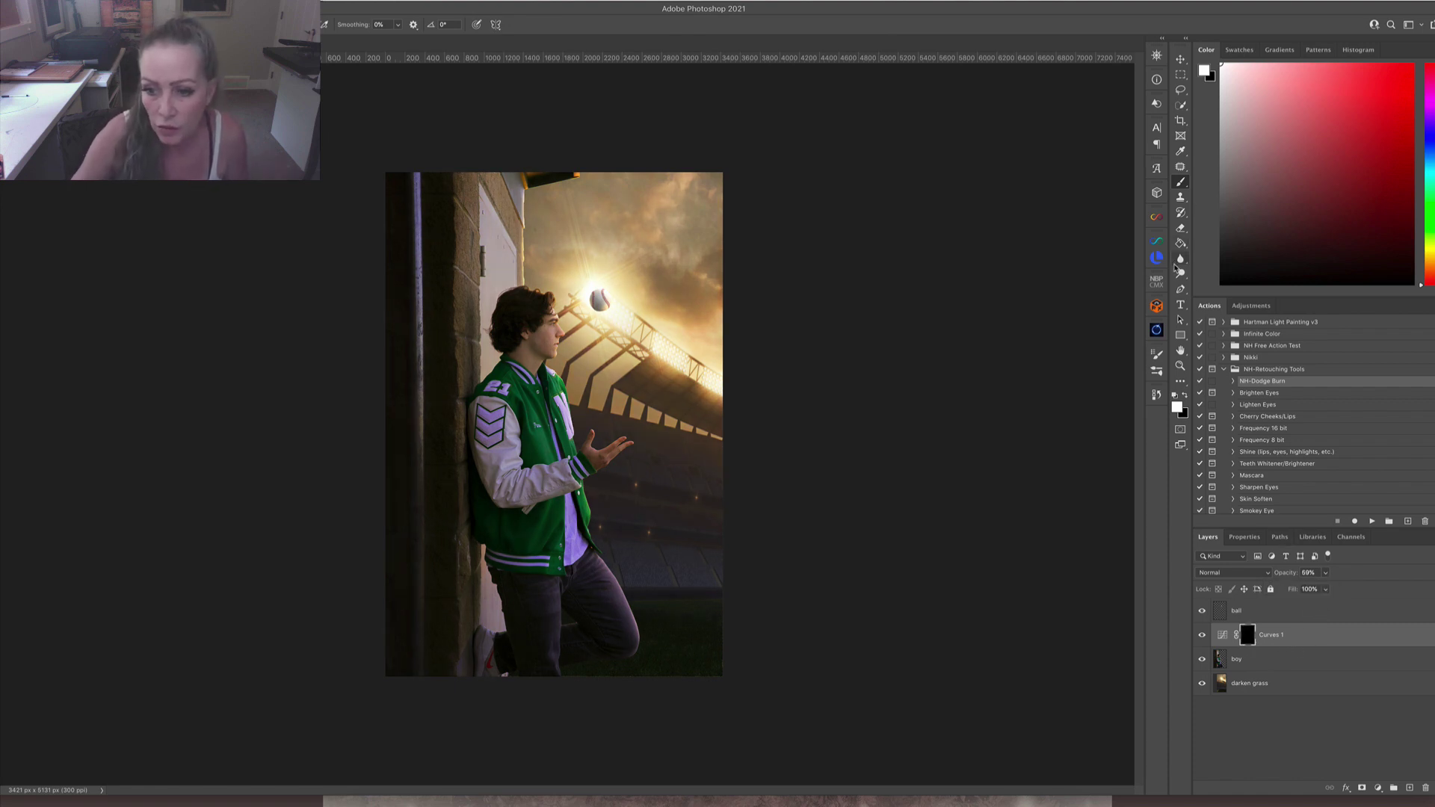
Paint white on the Curves mask over the boy's face, jacket and jeans, and compare the image with the adjustment off and on.
drag(500, 229, 497, 204)
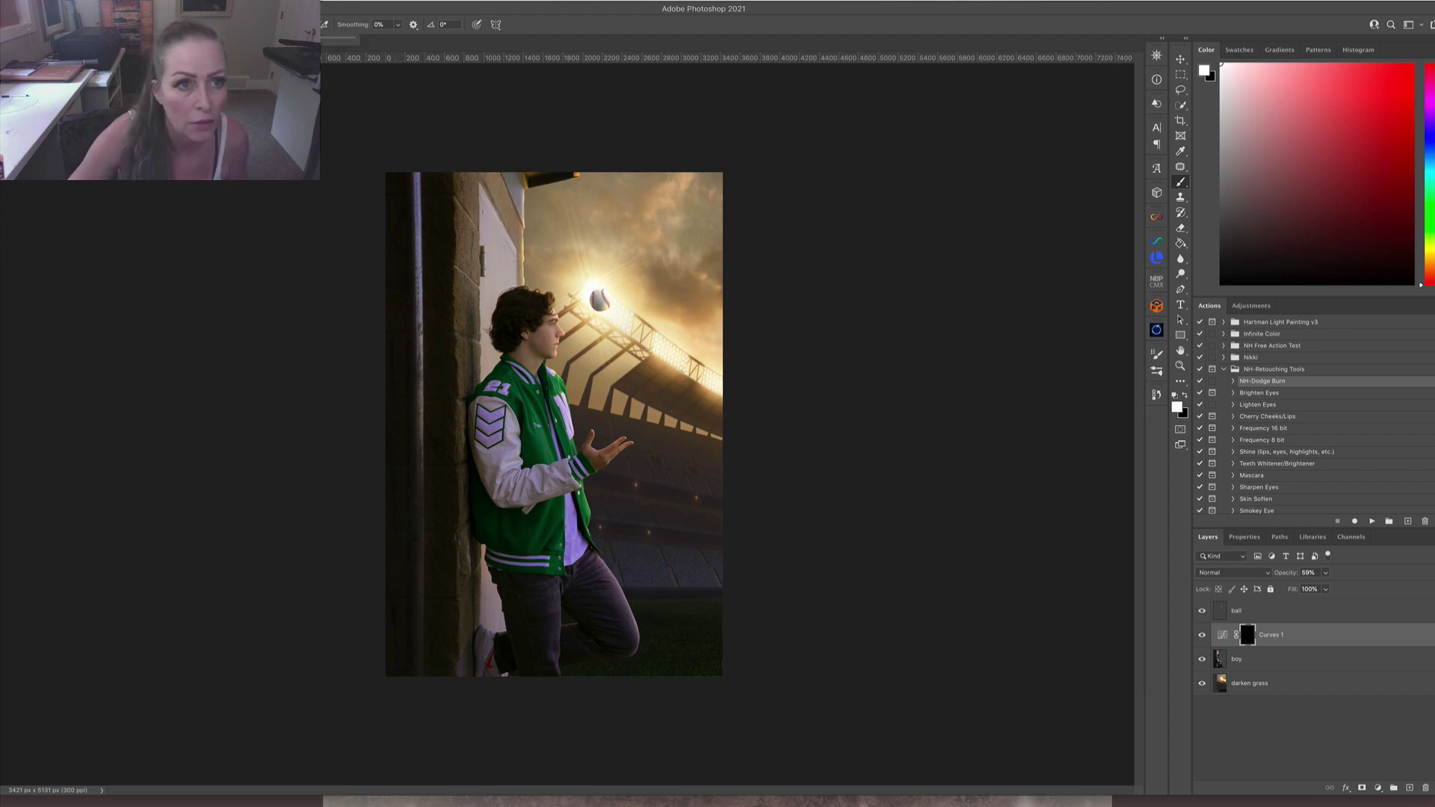
drag(553, 321, 554, 321)
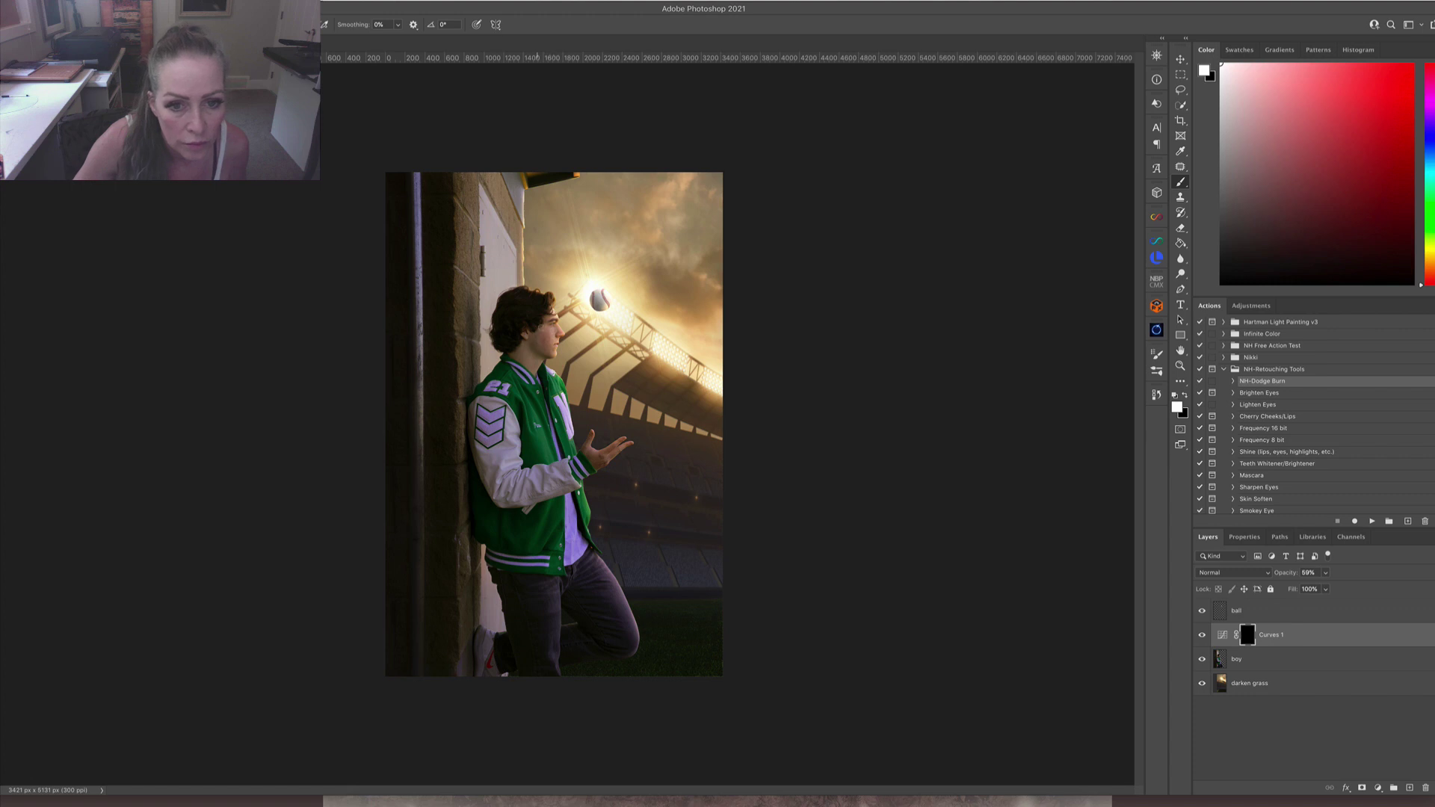
click(602, 300)
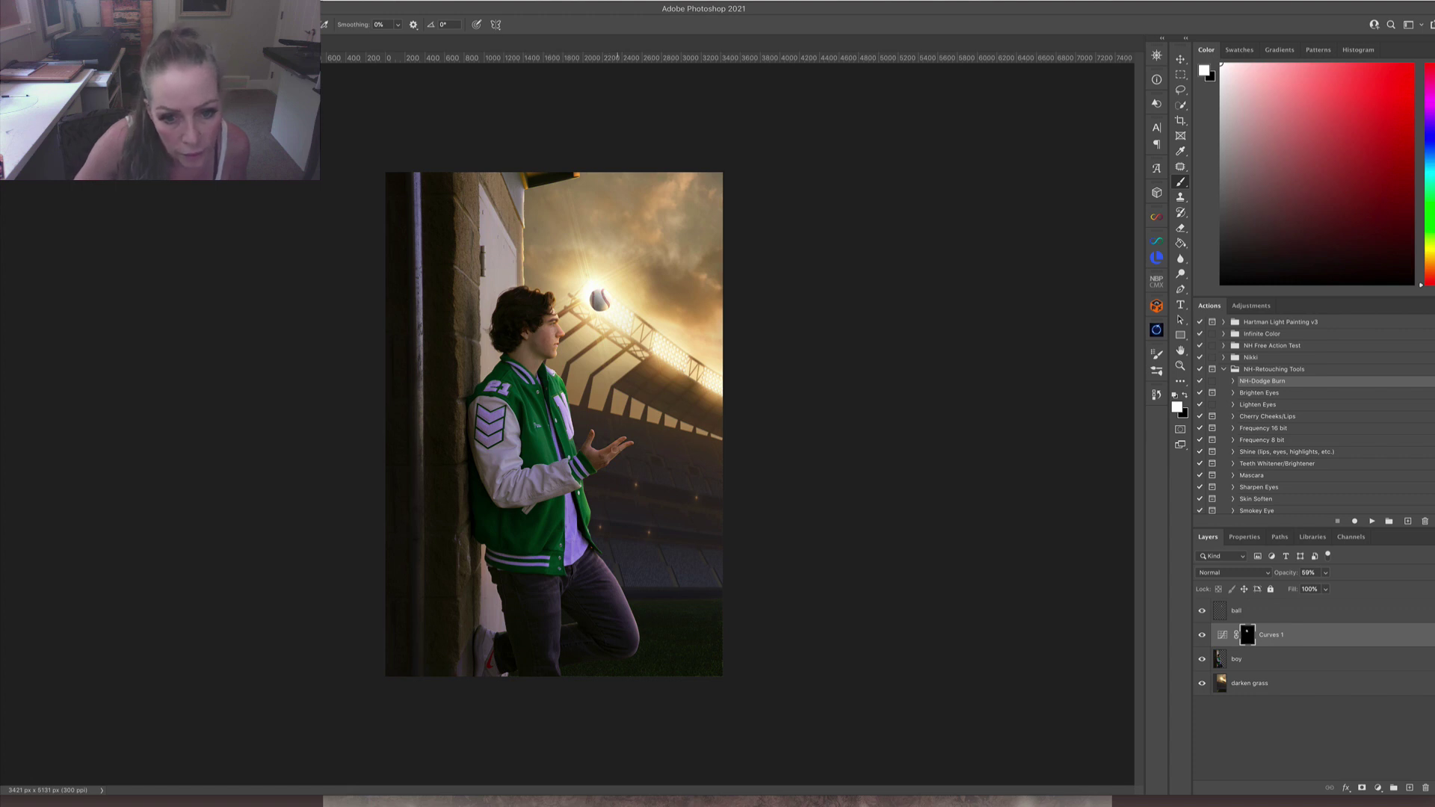
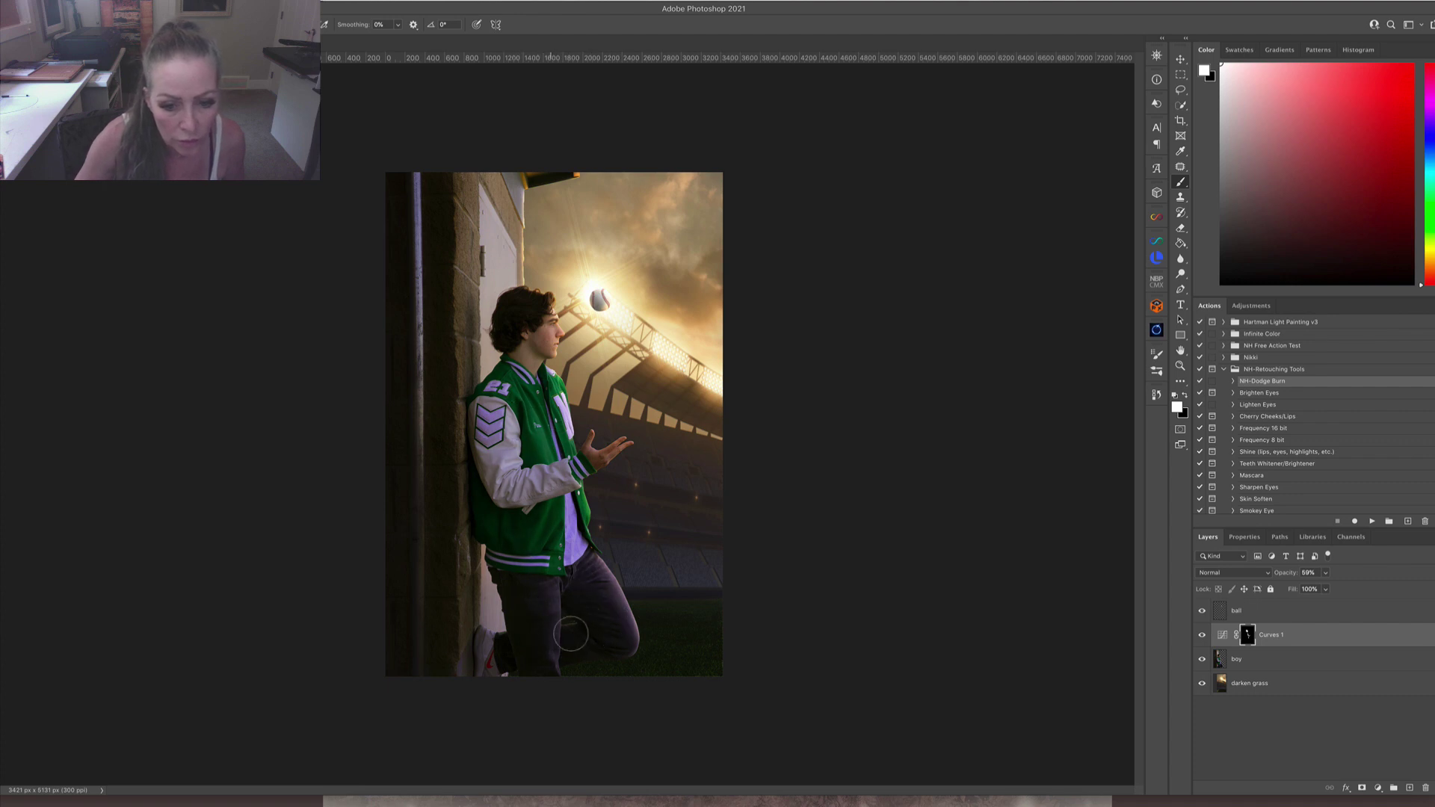
mouse_move(570, 634)
mouse_down()
mouse_move(465, 609)
mouse_move(493, 426)
mouse_up()
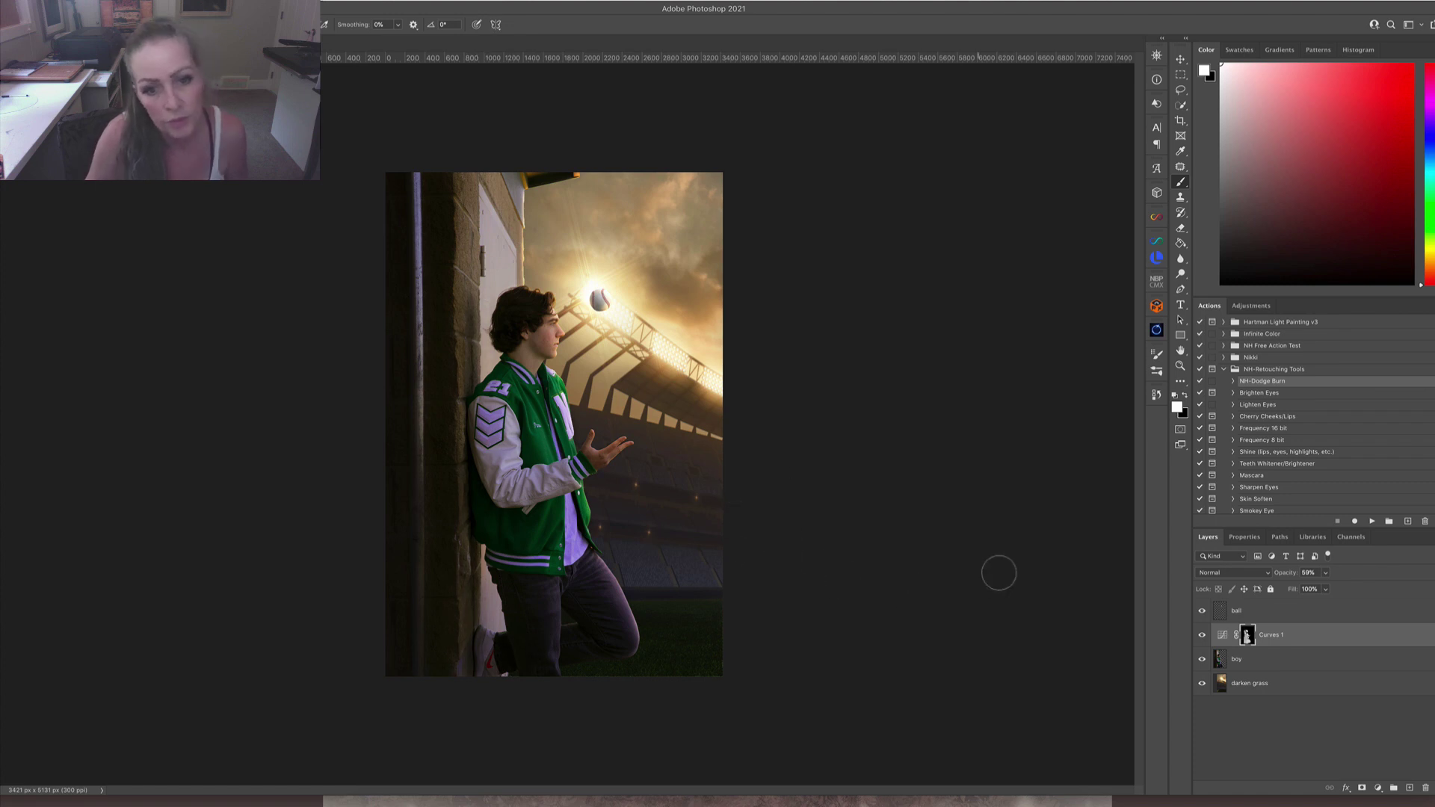
click(1203, 636)
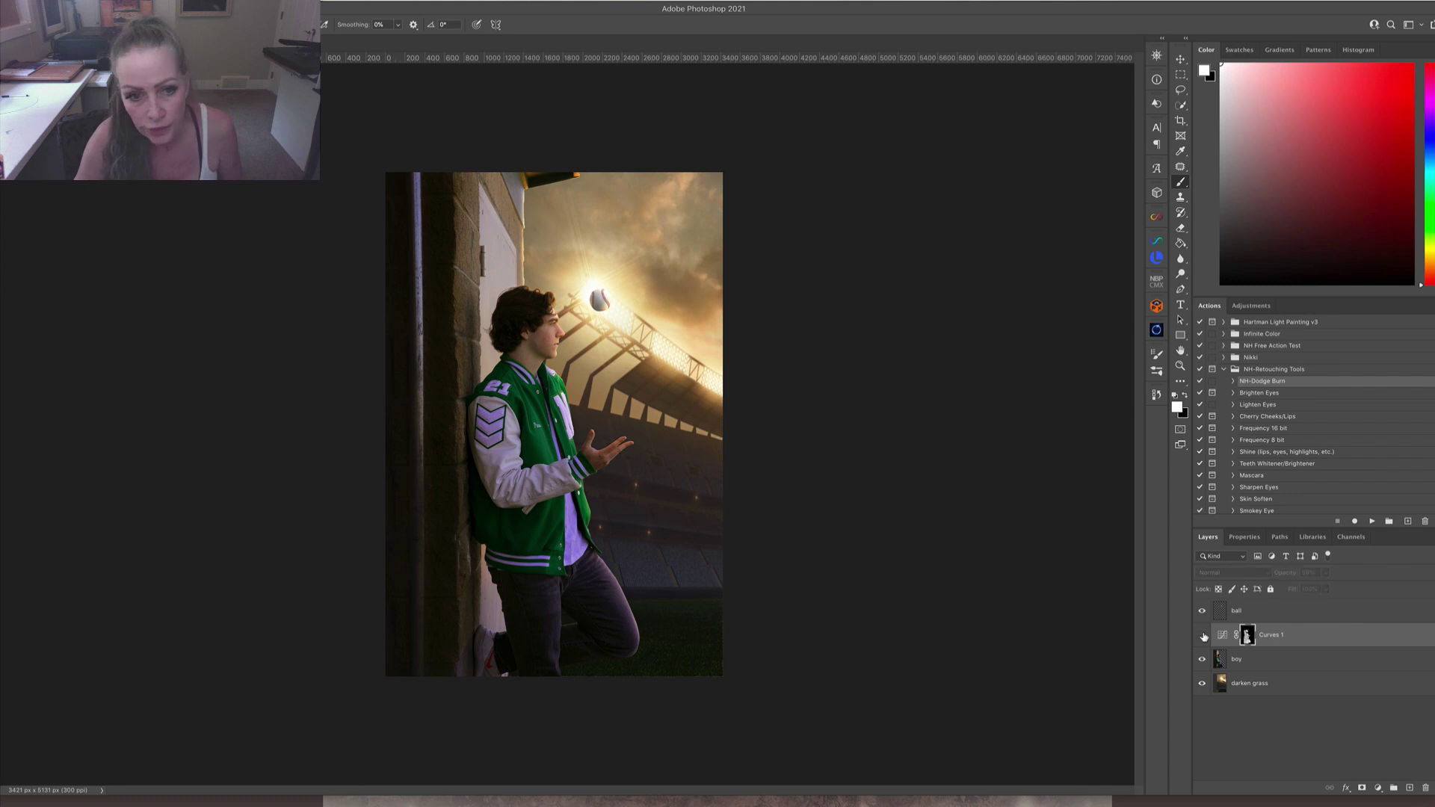
click(1203, 636)
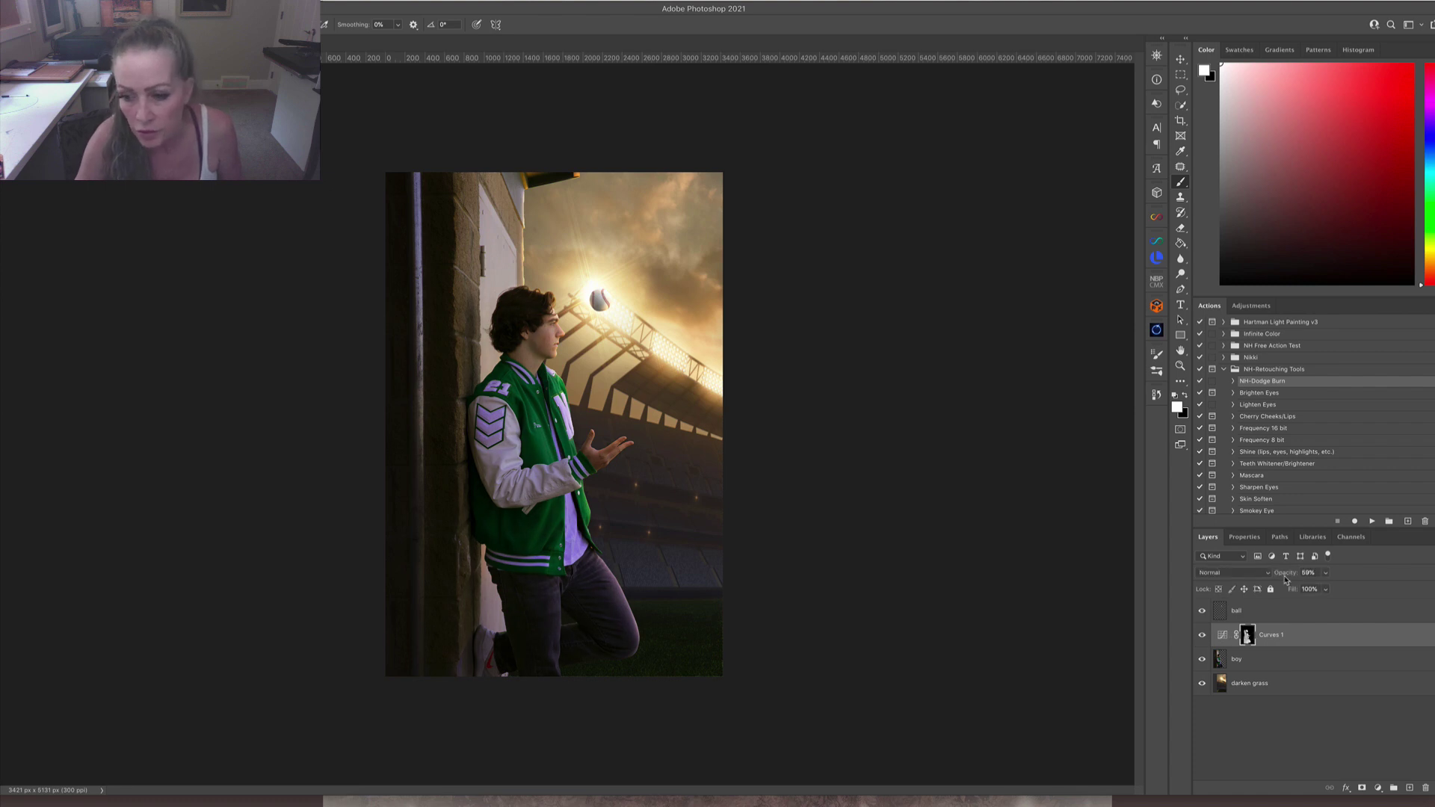
Merge the Curves adjustment and the boy layer into one layer.
click(1244, 538)
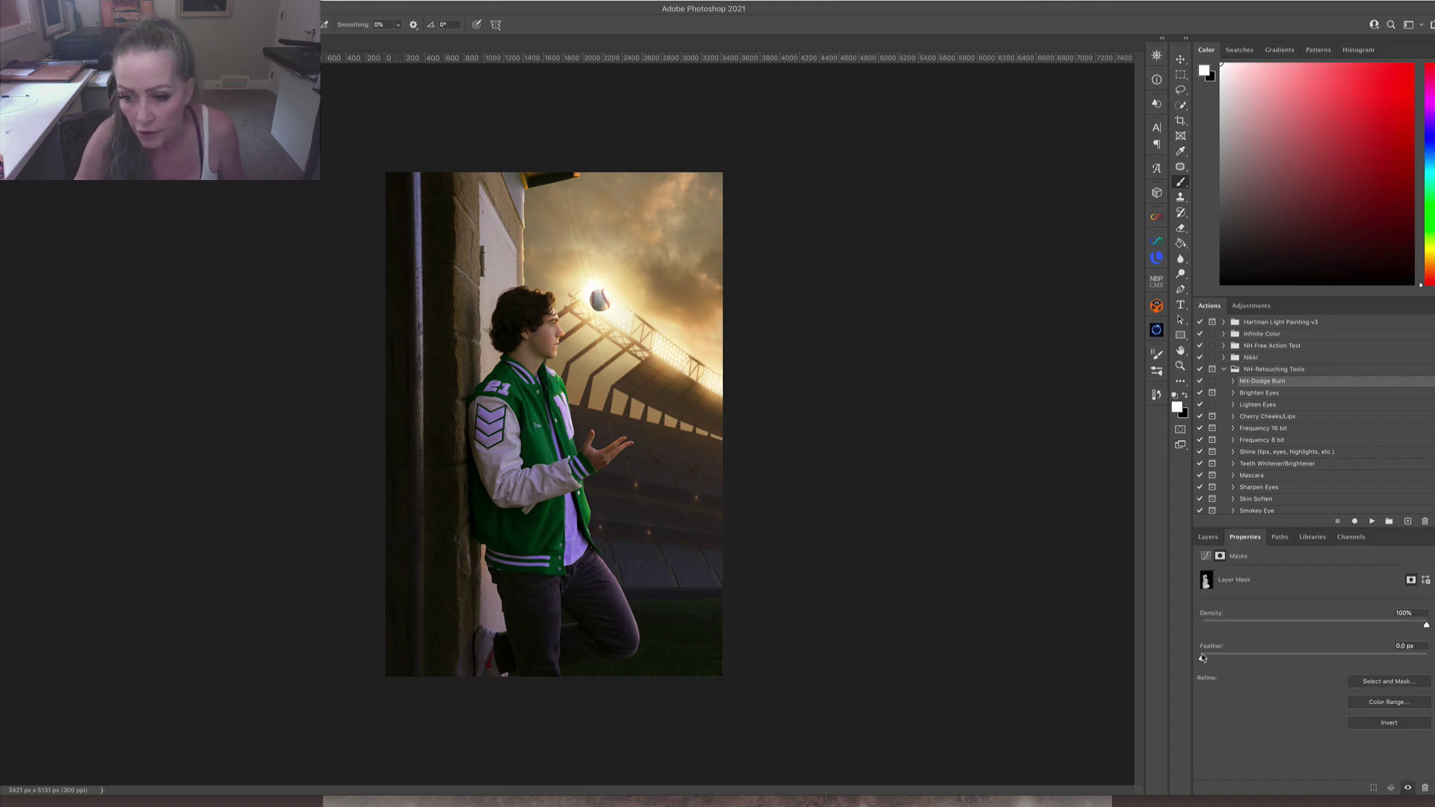
click(1209, 538)
right_click(1307, 660)
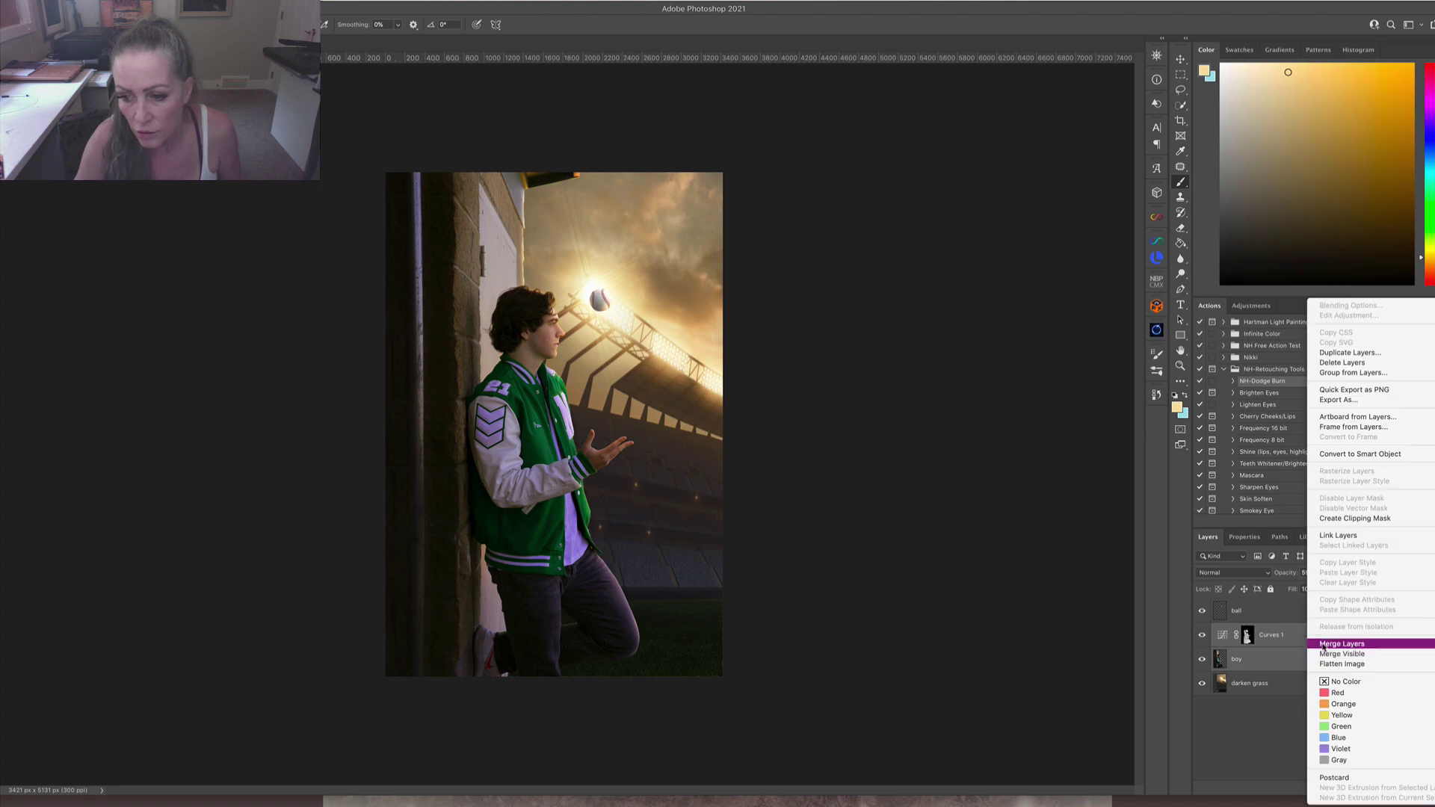
click(1338, 644)
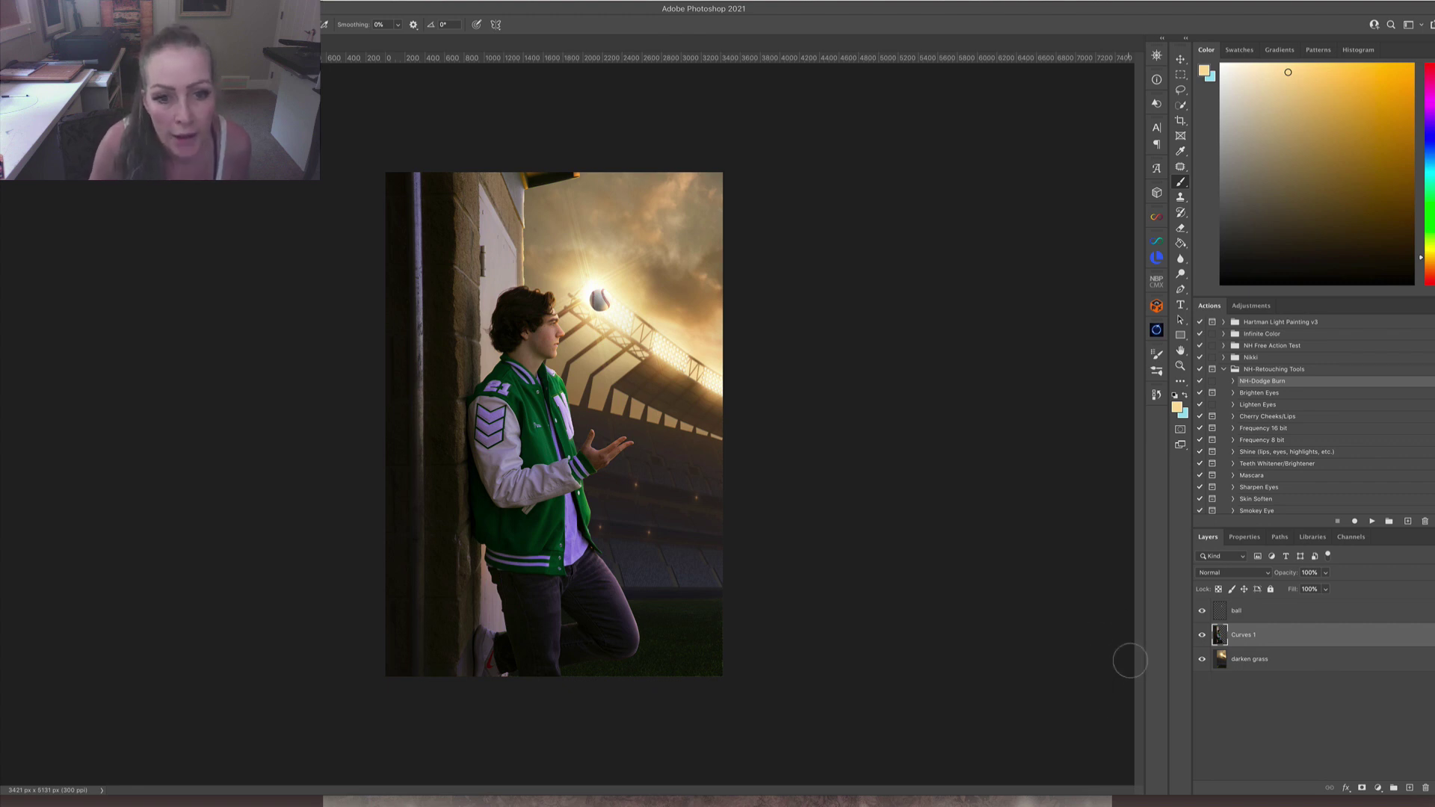
Remove the blemishes on the boy's cheek with the Spot Healing Brush.
key(super+plus)
key(super+plus)
key(super+plus)
key(super+plus)
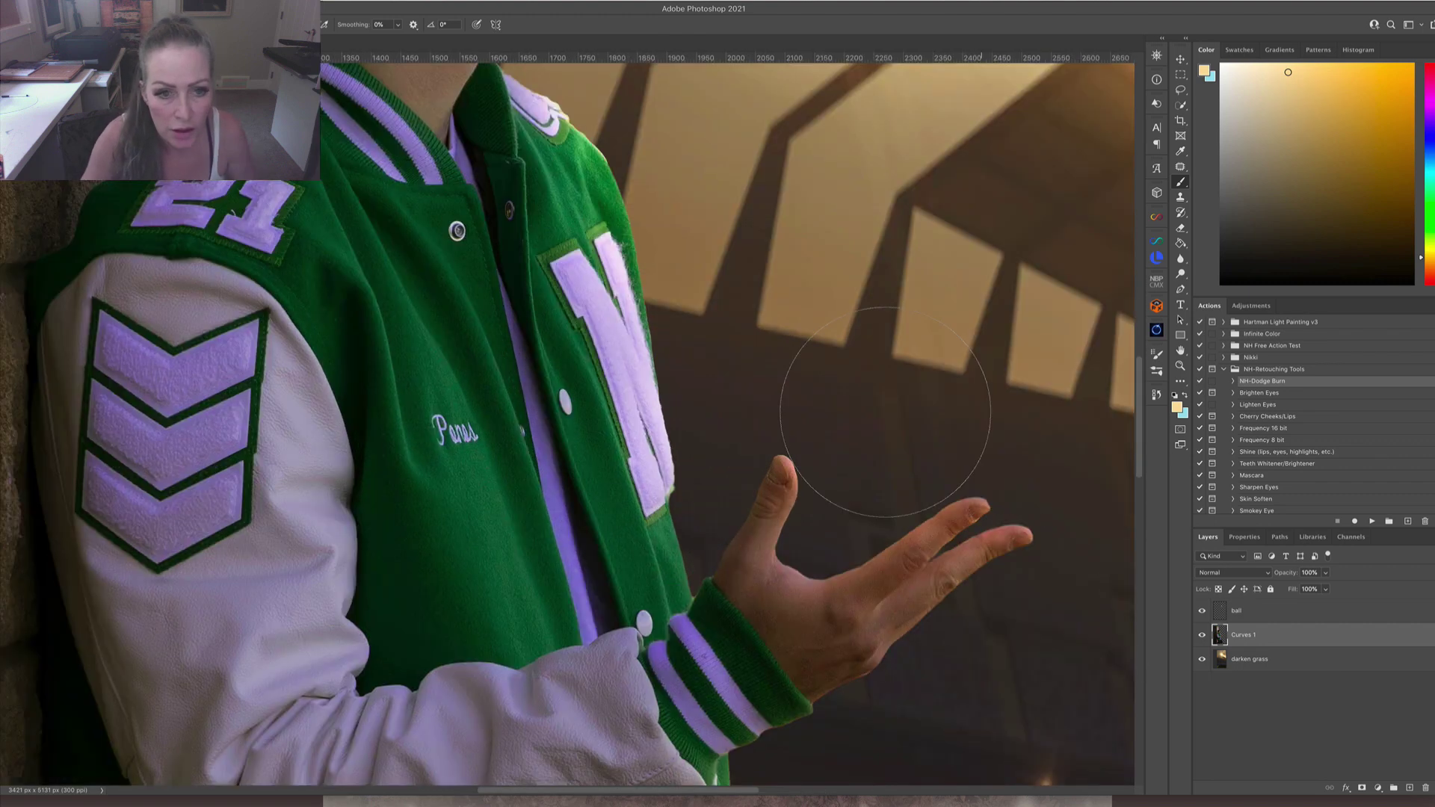
drag(882, 172, 1043, 767)
drag(1032, 311, 1002, 317)
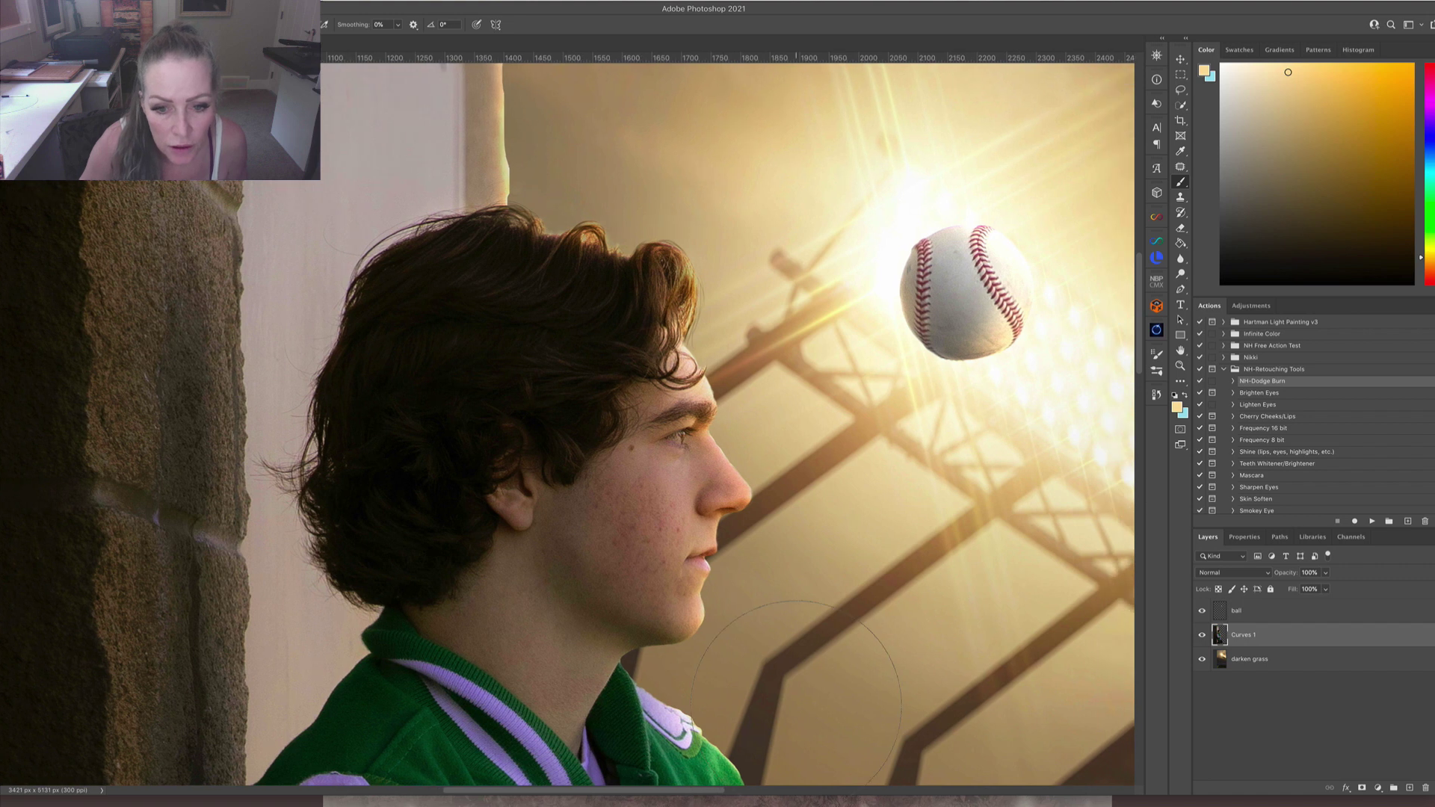
drag(1181, 168, 1208, 167)
drag(682, 480, 583, 493)
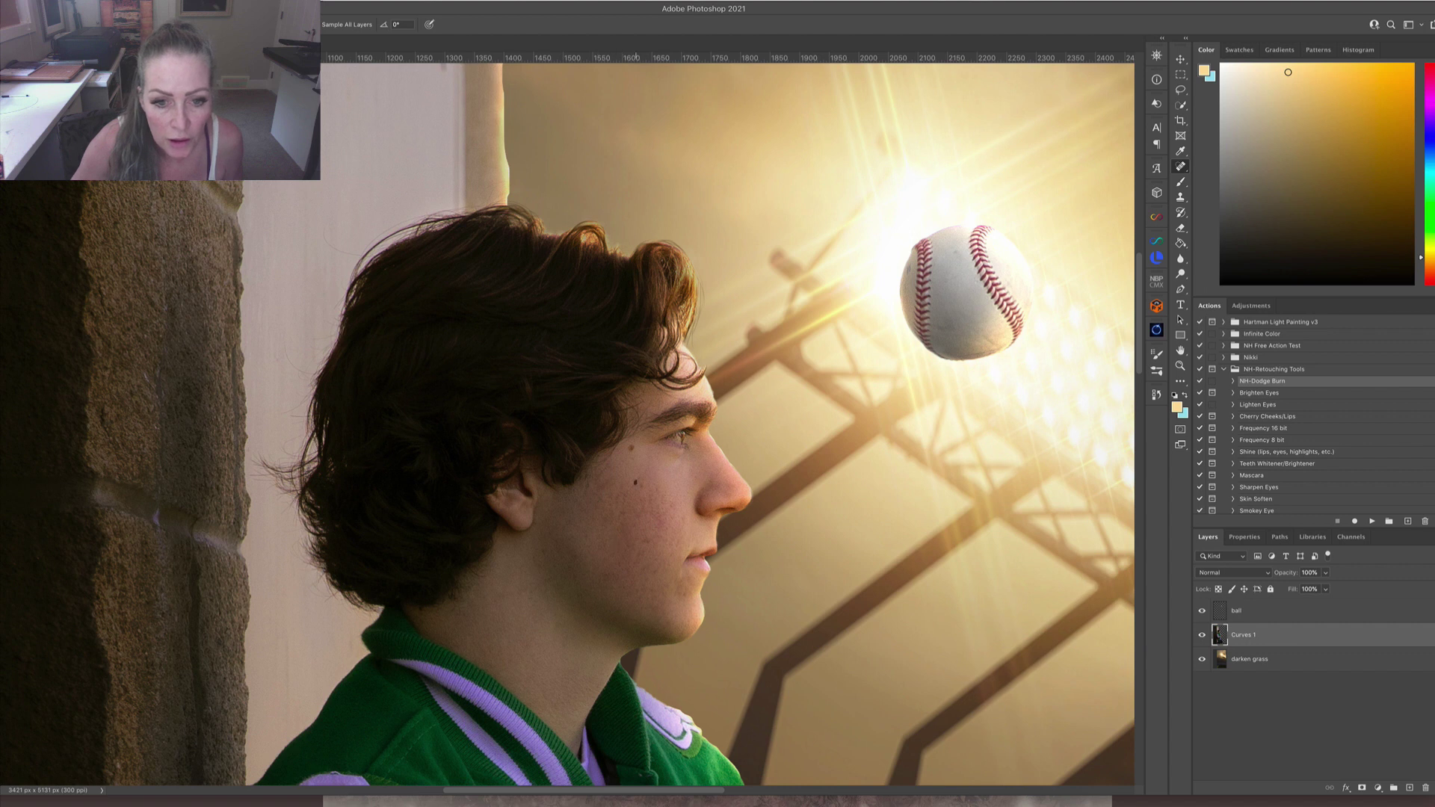
drag(641, 481, 640, 481)
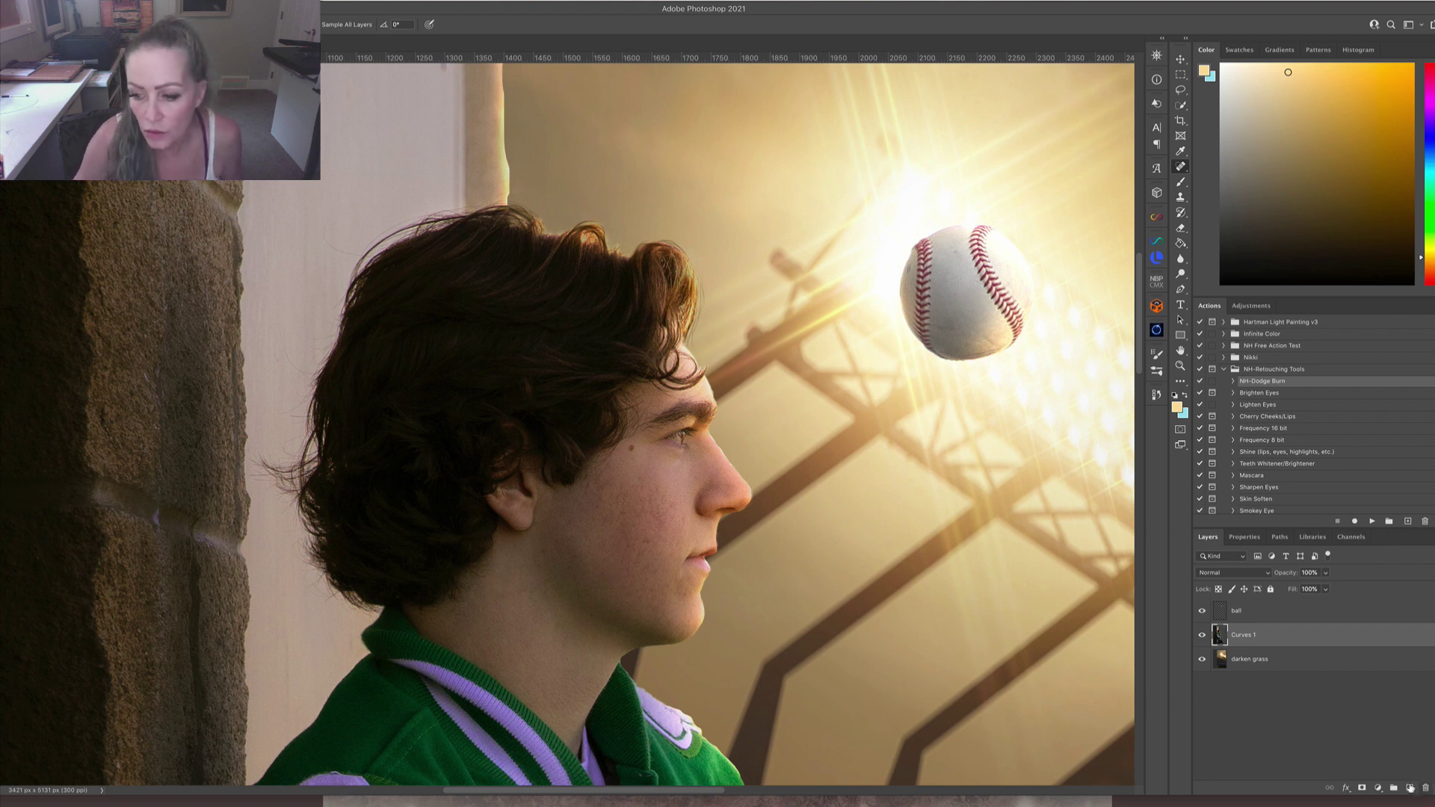
Add a white layer mask to the merged boy layer and ready the soft paint brush with black.
click(1362, 788)
key(x)
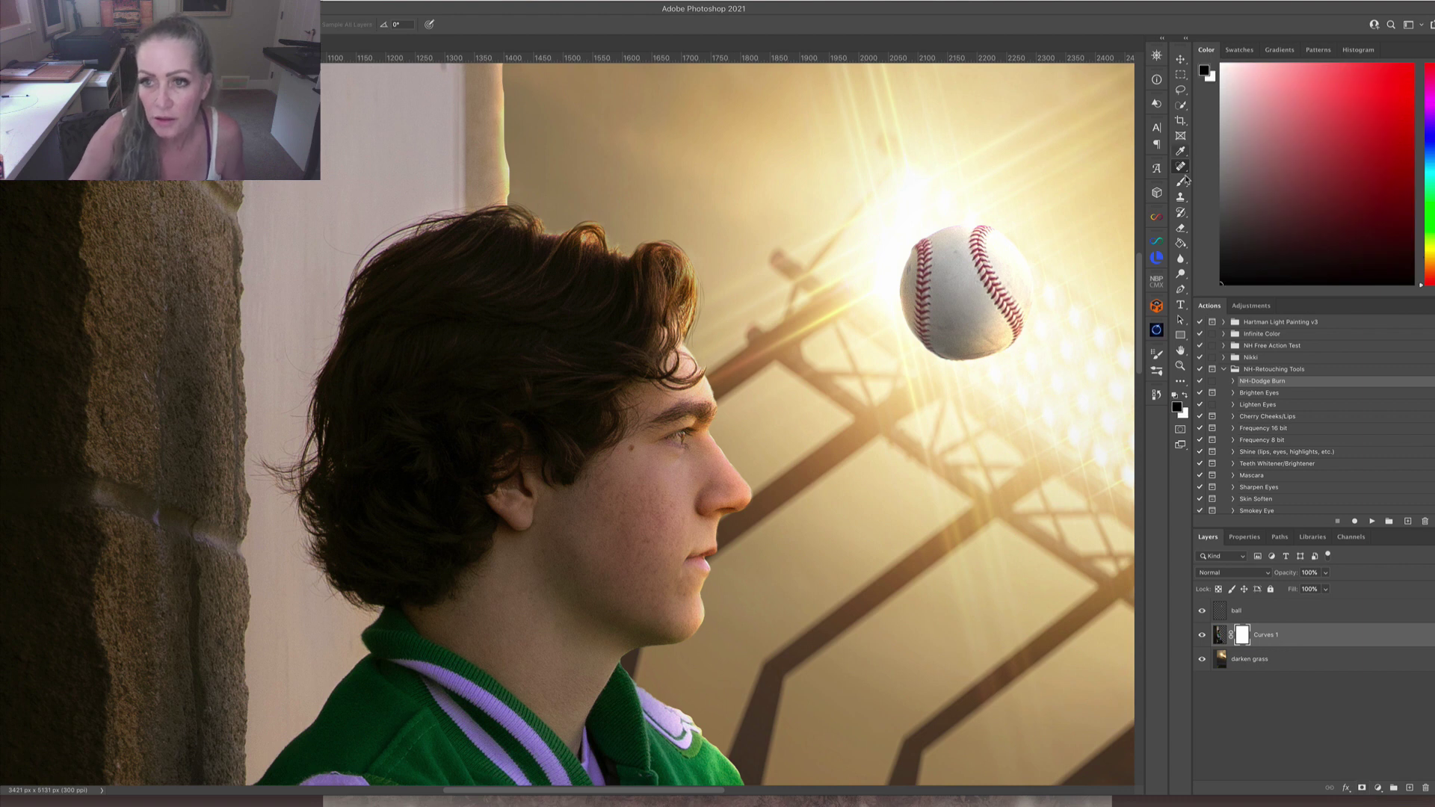
key(b)
right_click(558, 84)
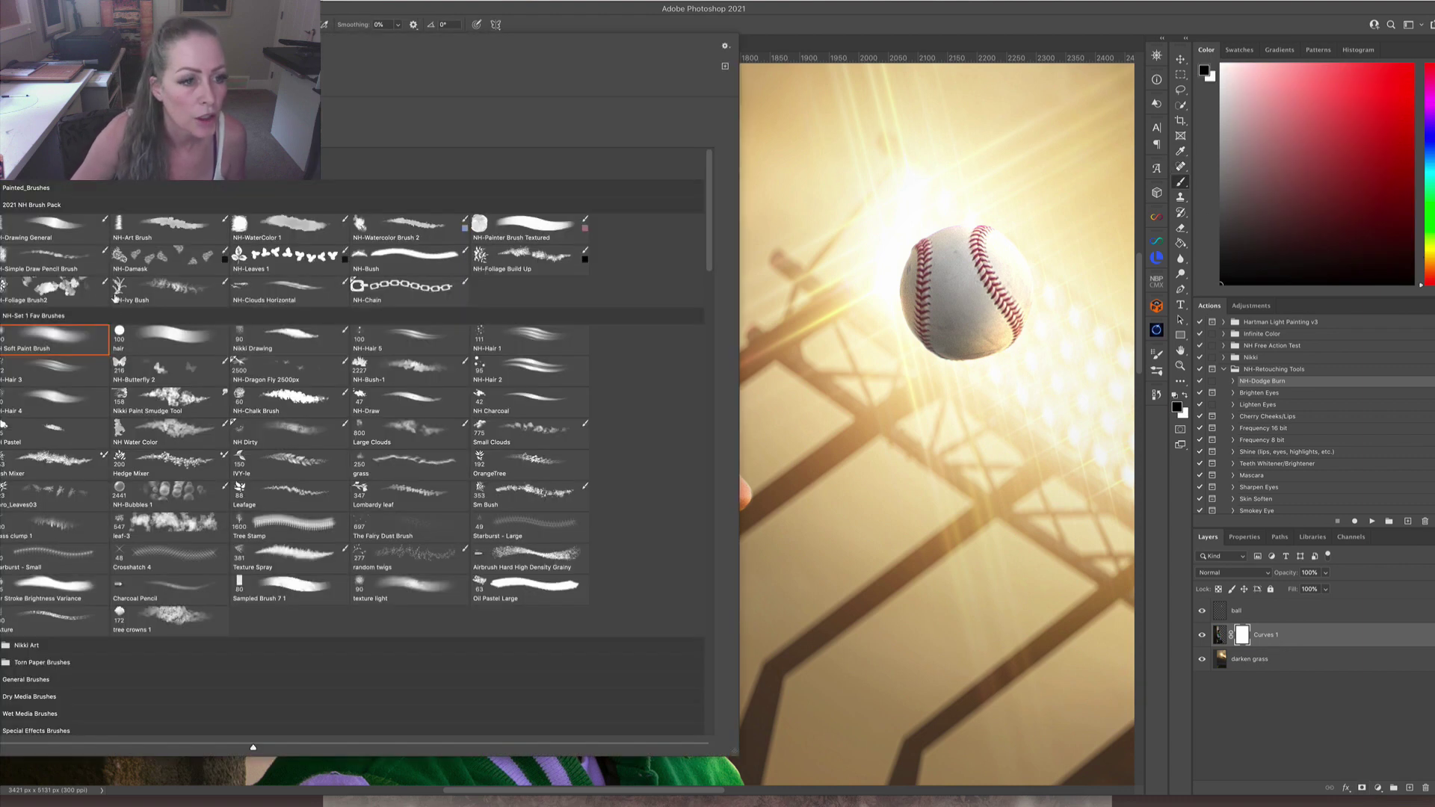
key(Escape)
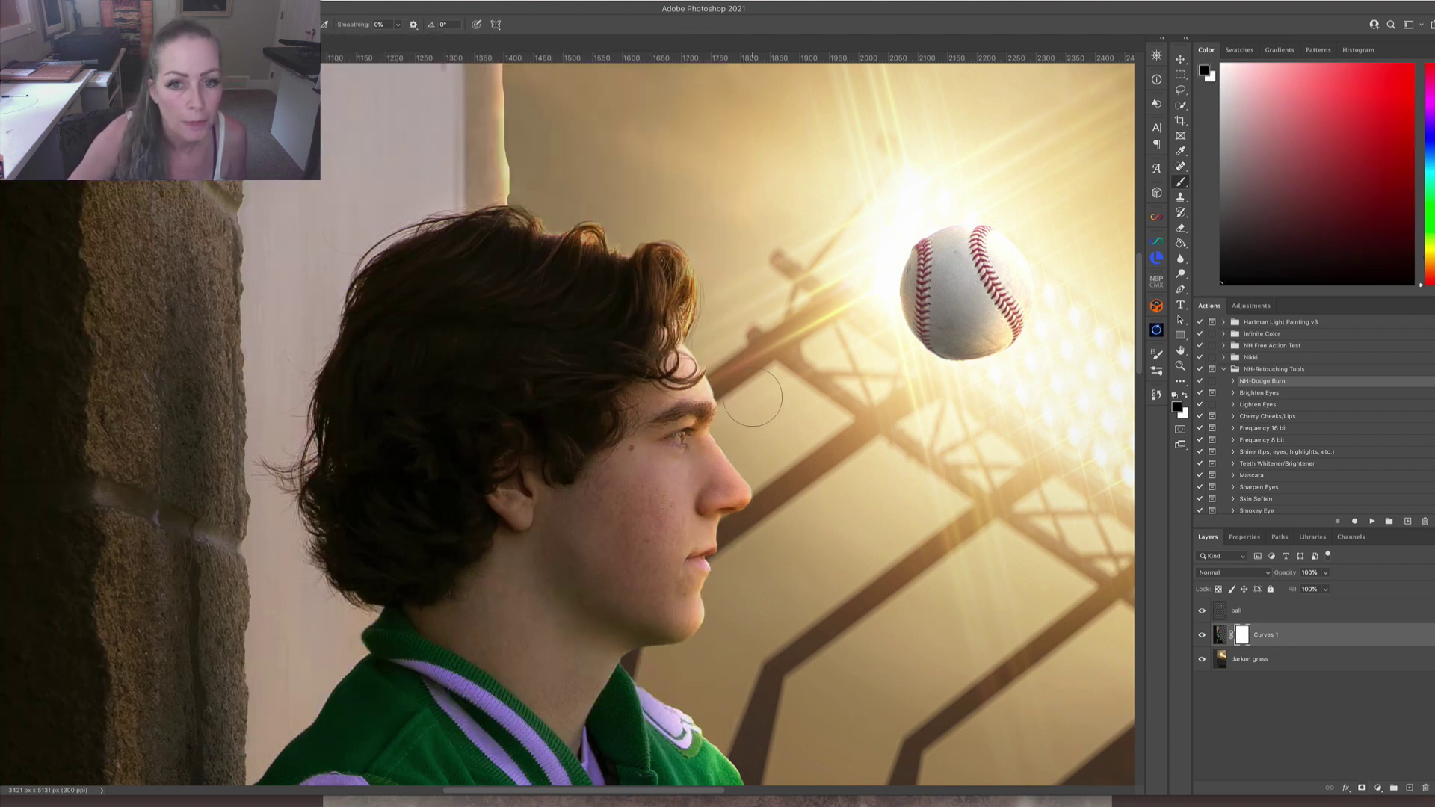
Refine the mask along the edge of the boy's face and neck with a smaller black brush.
key(ctrl+plus)
drag(918, 517, 657, 366)
key(bracketleft)
key(bracketleft)
key(bracketleft)
key(bracketleft)
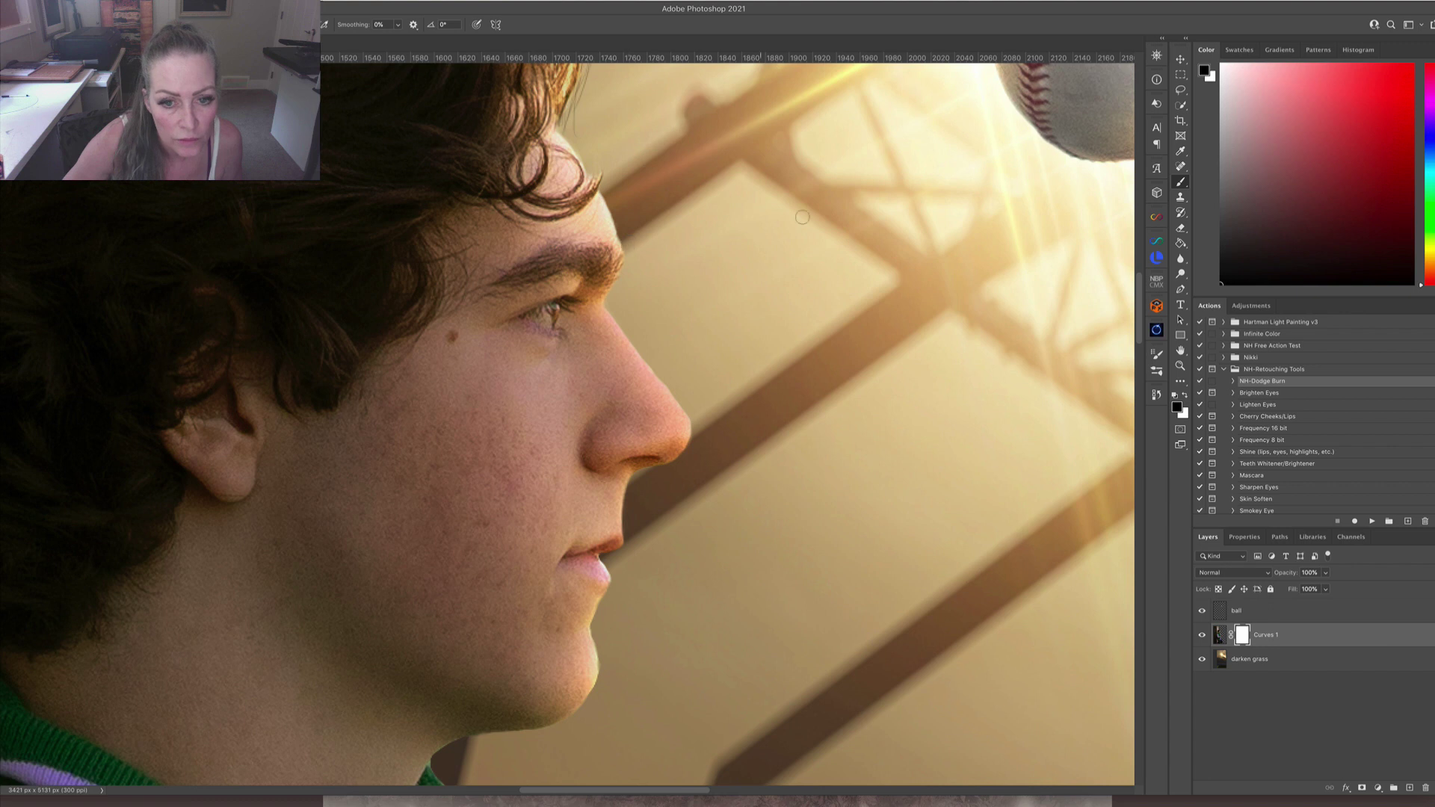
scroll(772, 490, down, 5)
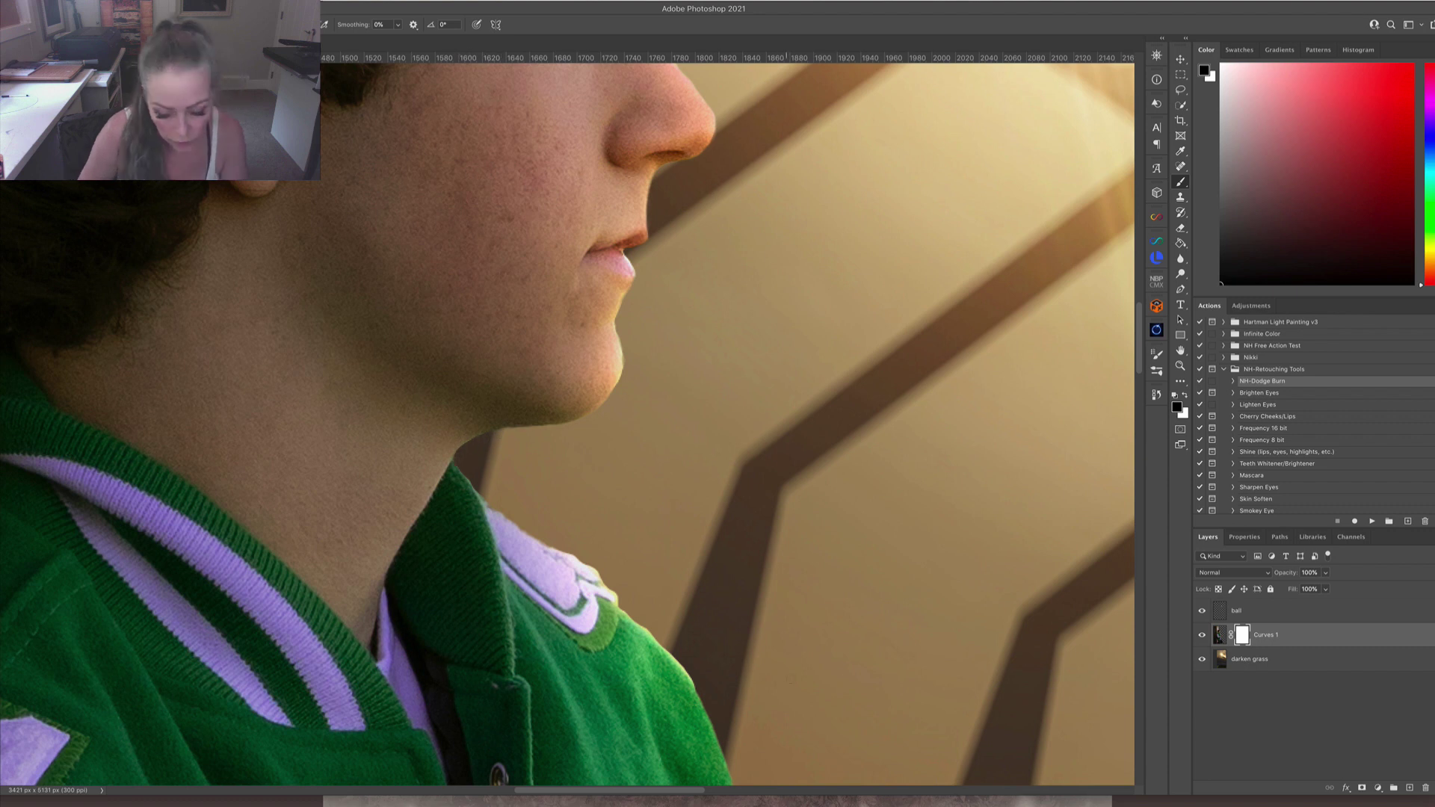
key(ctrl+0)
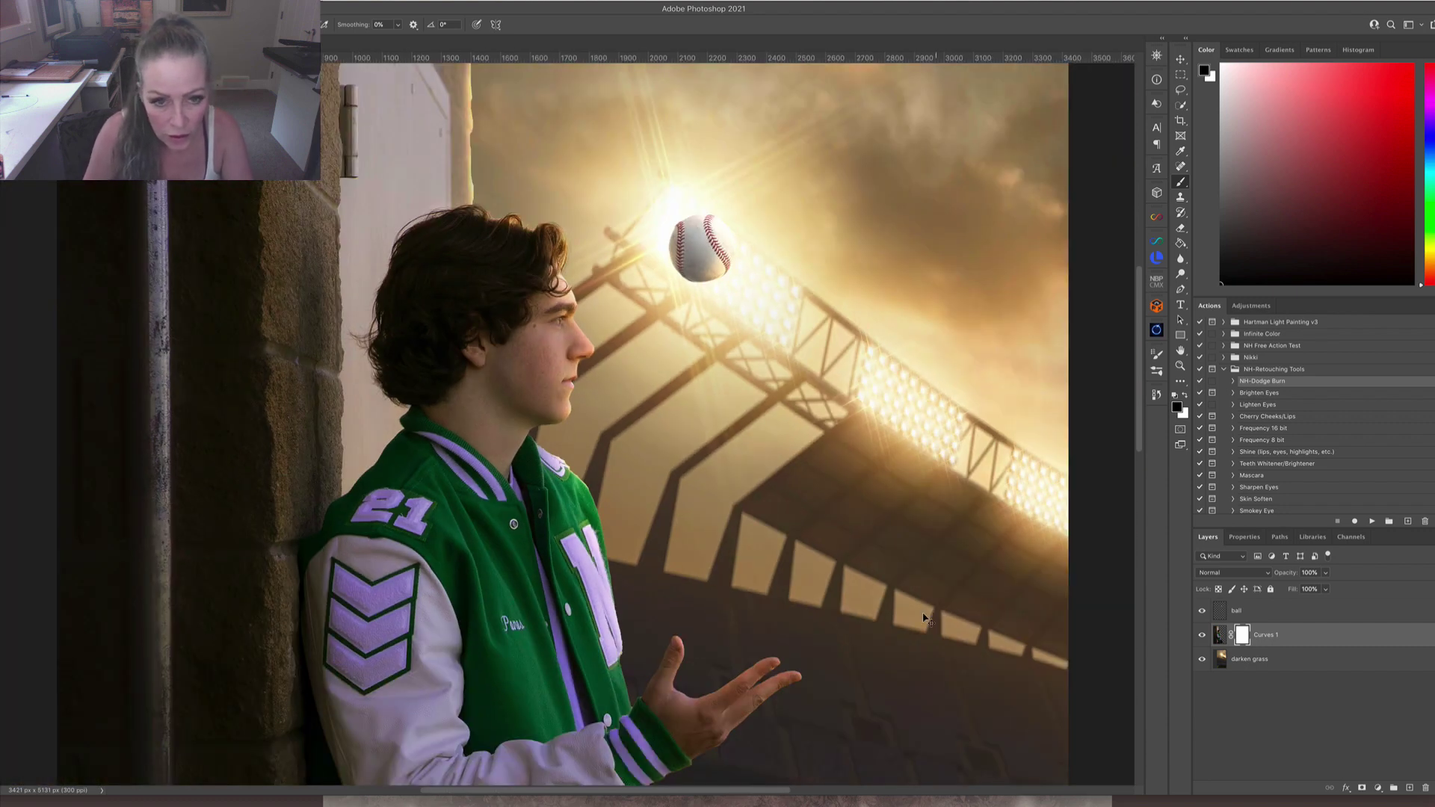
key(ctrl+plus)
key(ctrl+plus)
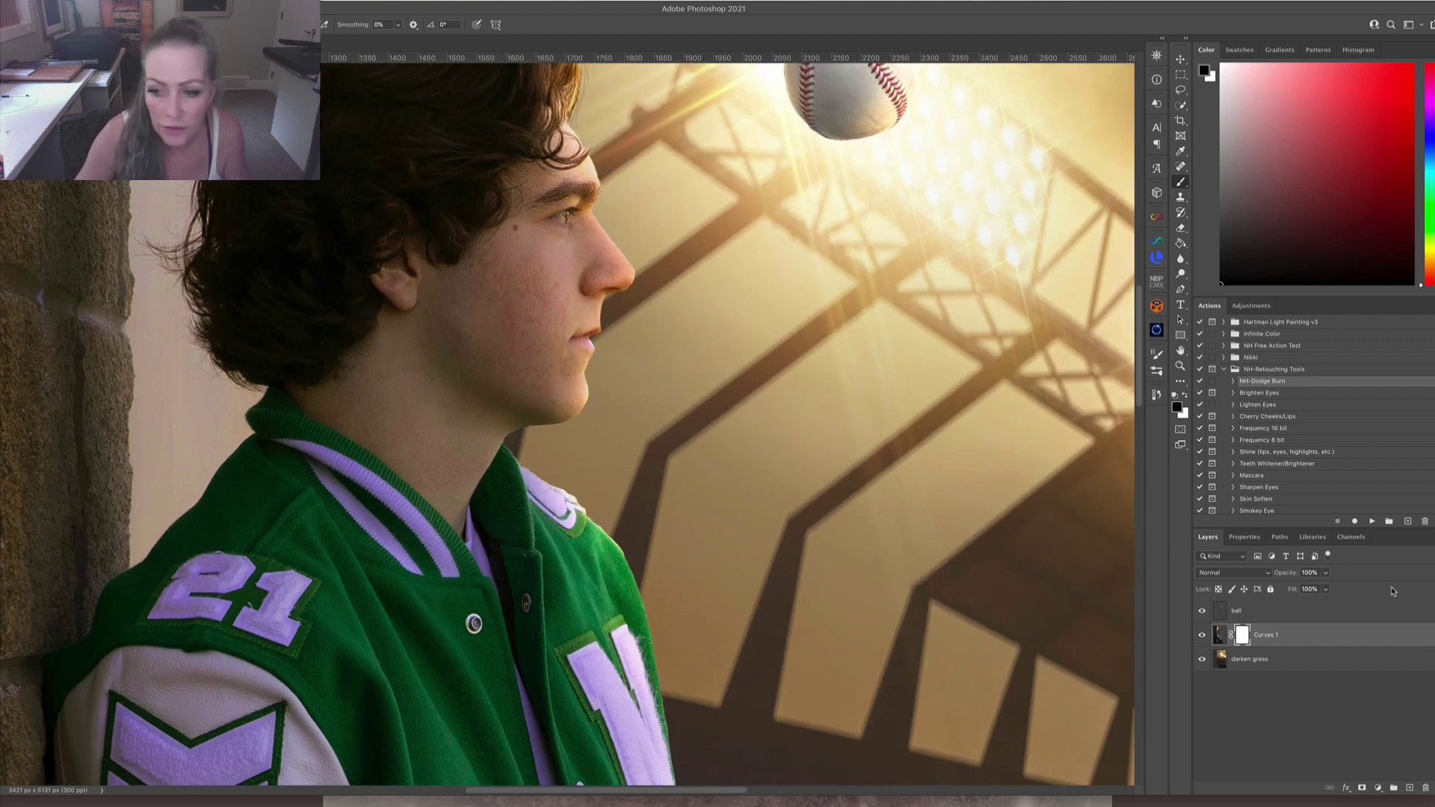
Add a new layer above the boy, clip it to the boy layer and set its blend mode to Color.
click(1410, 788)
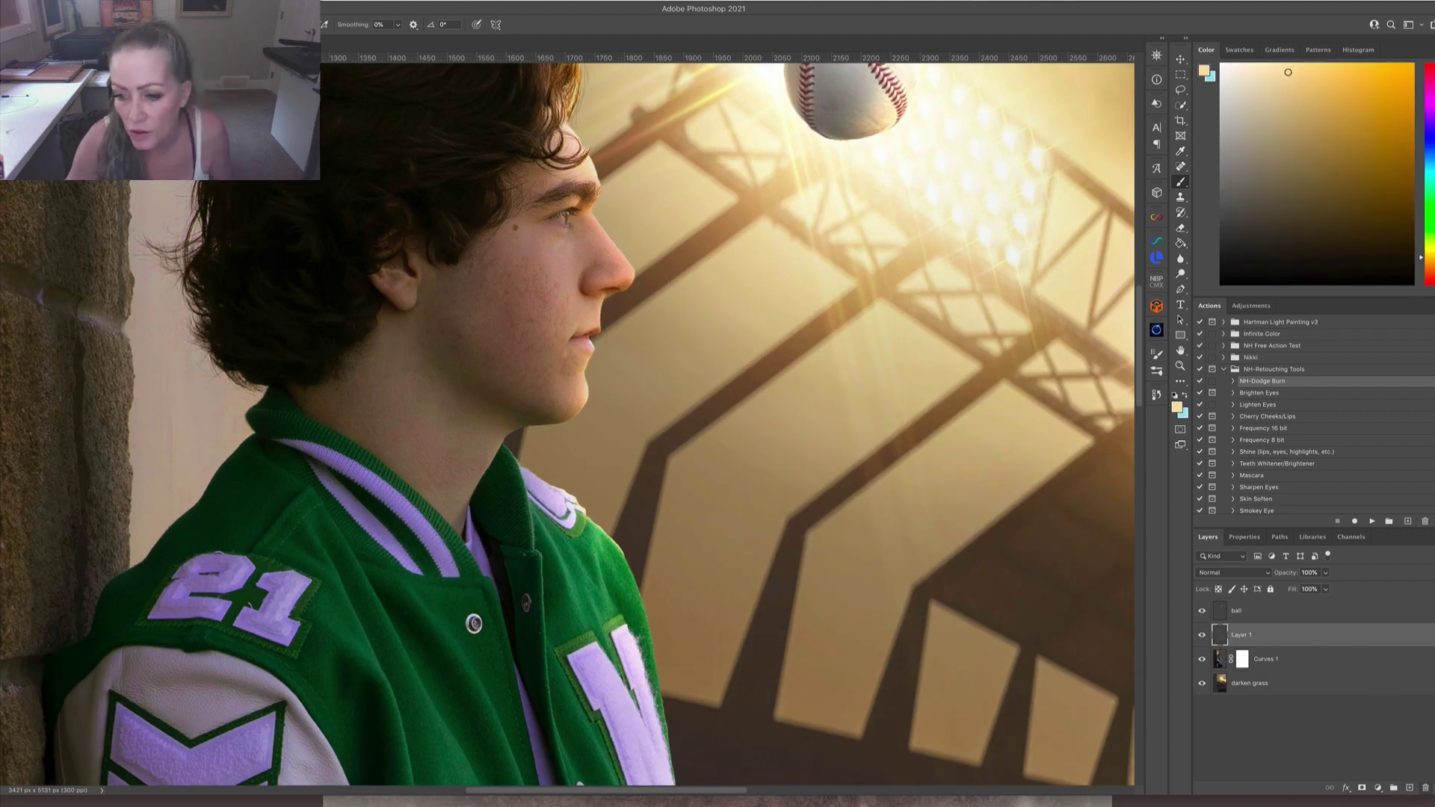
right_click(1290, 640)
click(1233, 573)
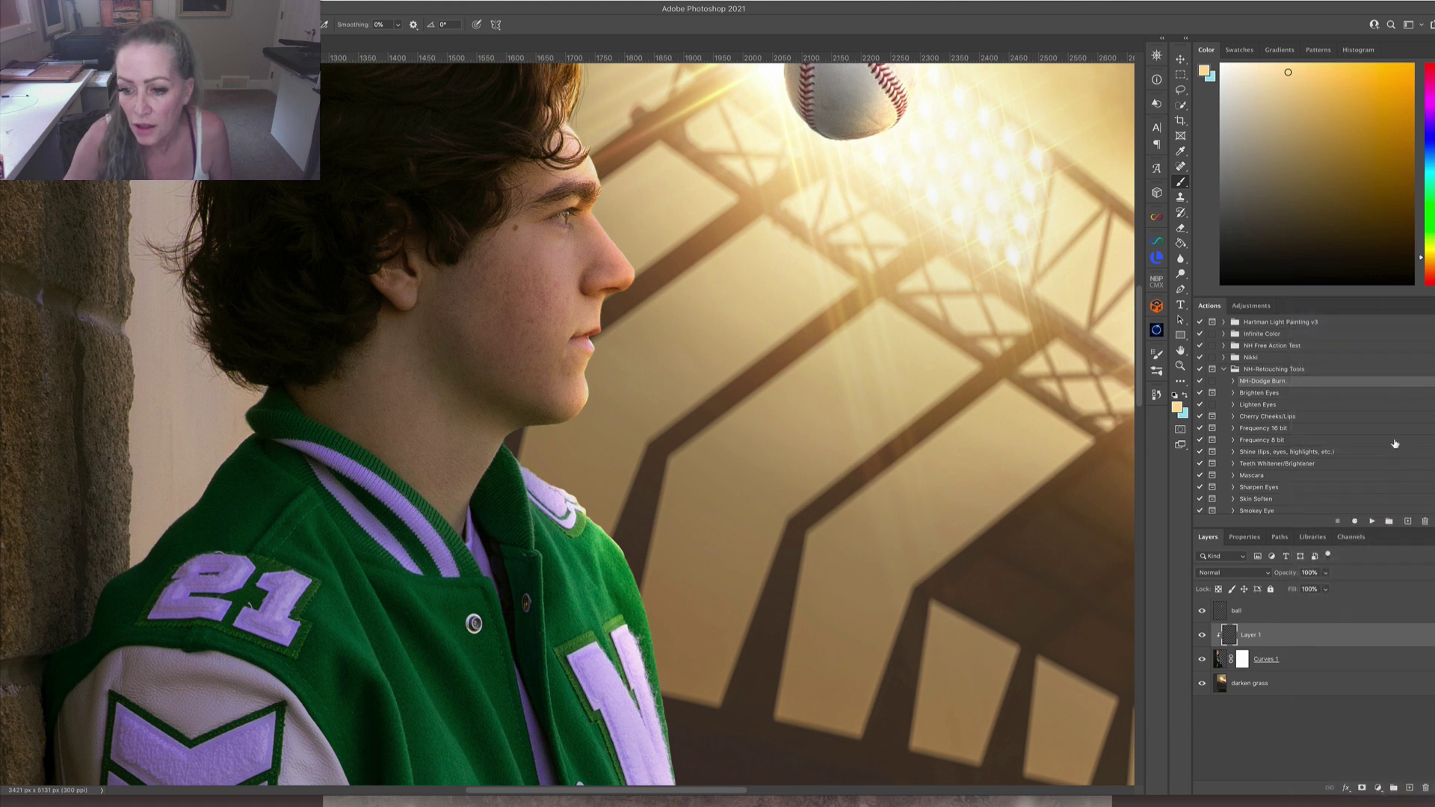
click(1233, 573)
scroll(1226, 778, down, 3)
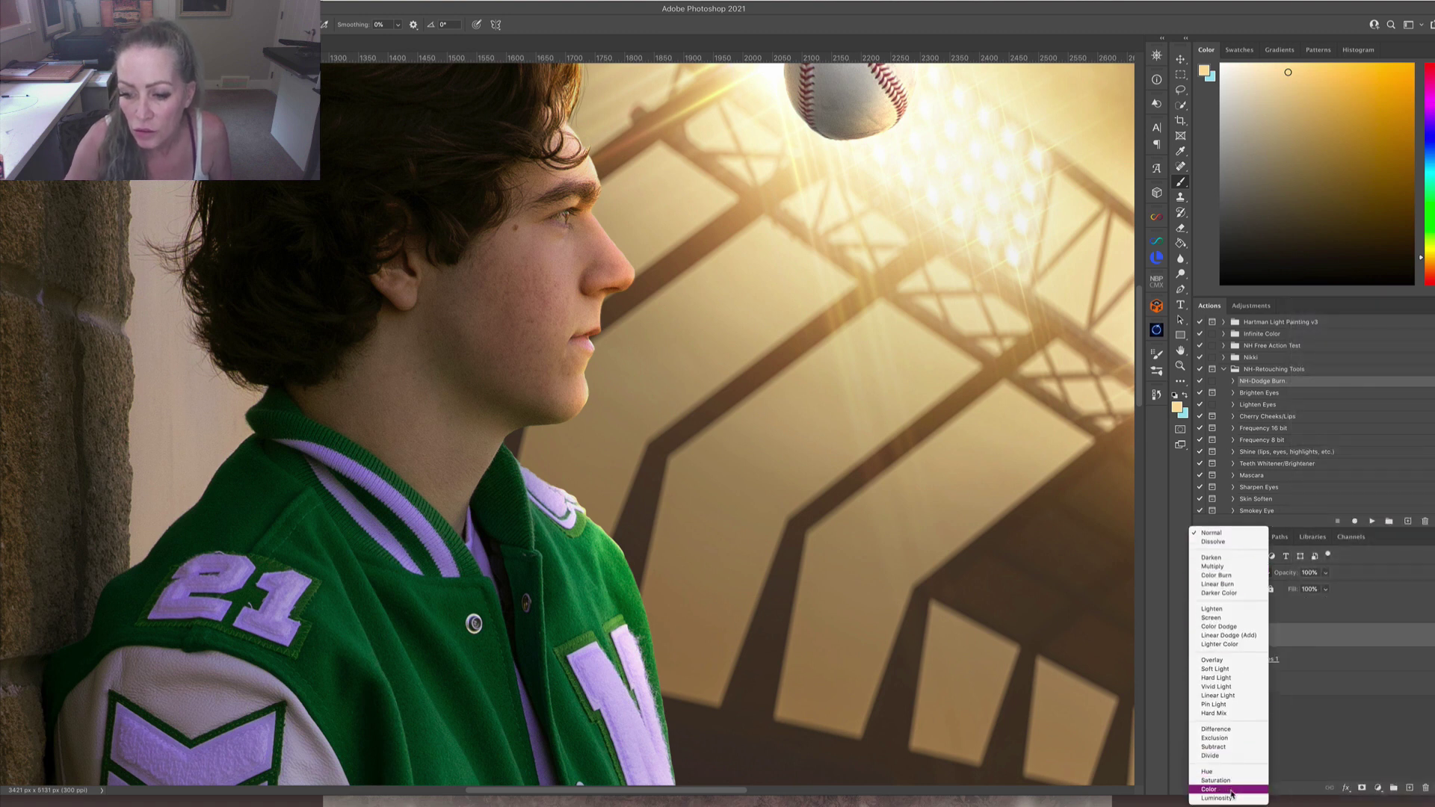
click(1219, 785)
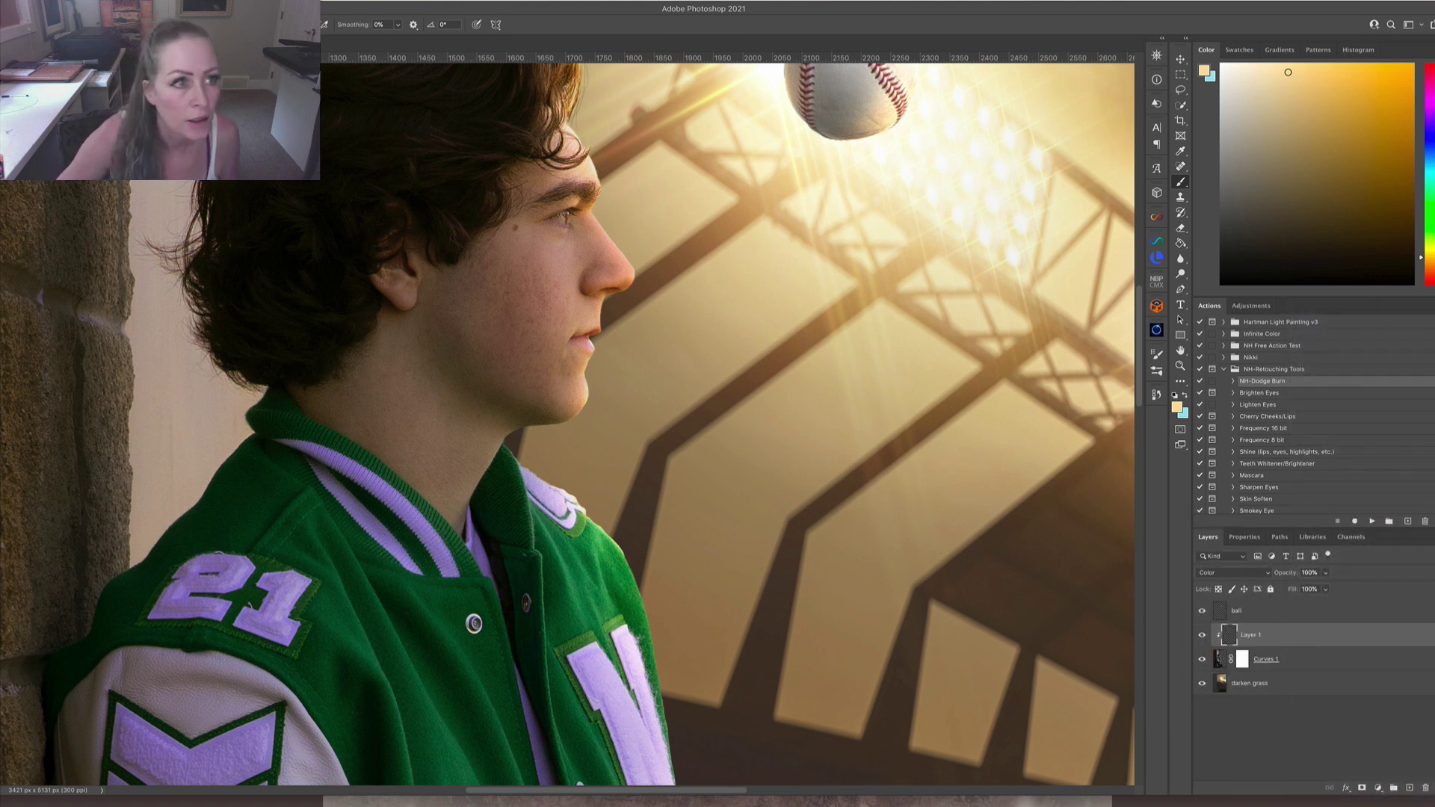
Sample warm skin tones from the nose, chin, jaw and cheek and brush them over the uneven colour on the boy's face and neck.
click(46, 24)
click(23, 347)
click(540, 15)
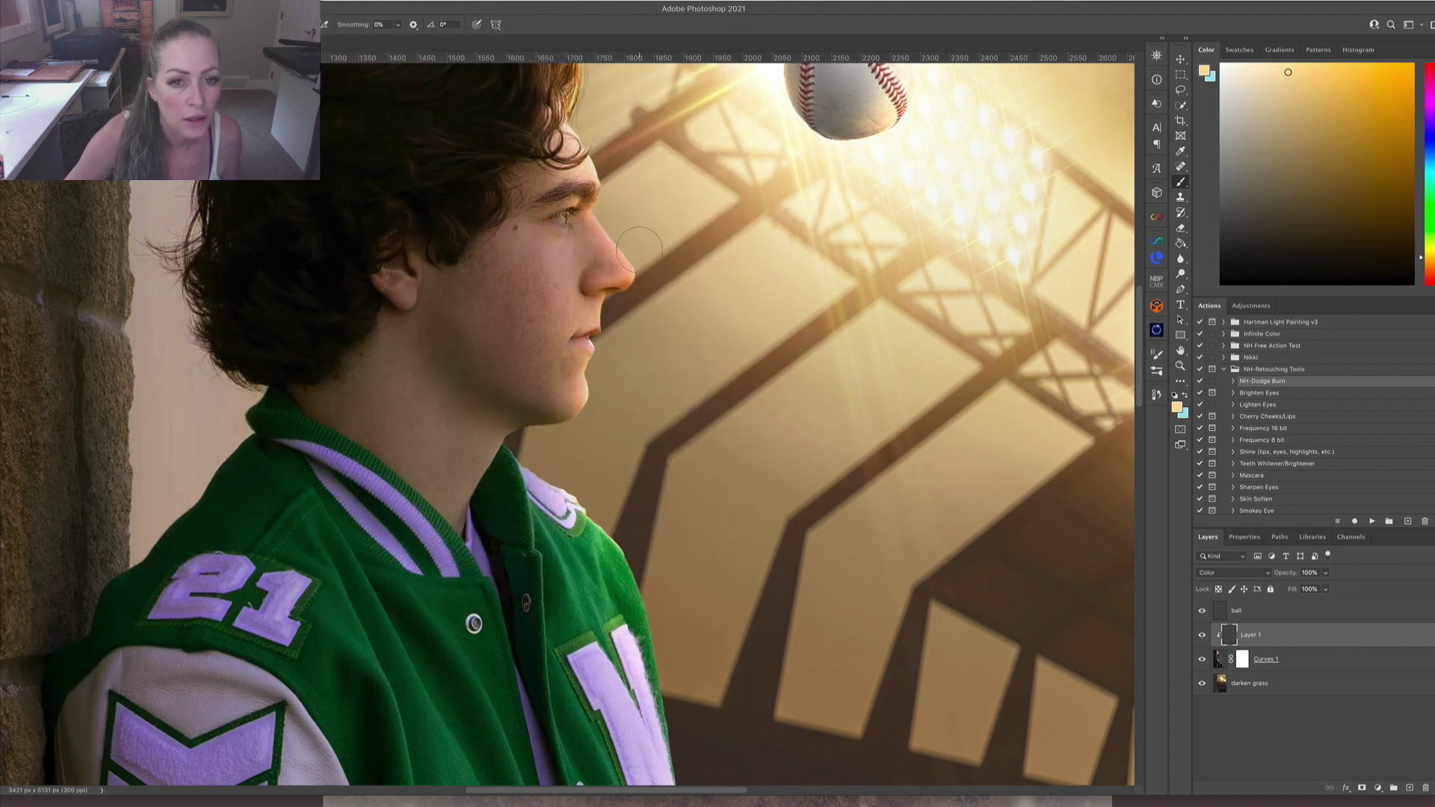
alt+click(622, 267)
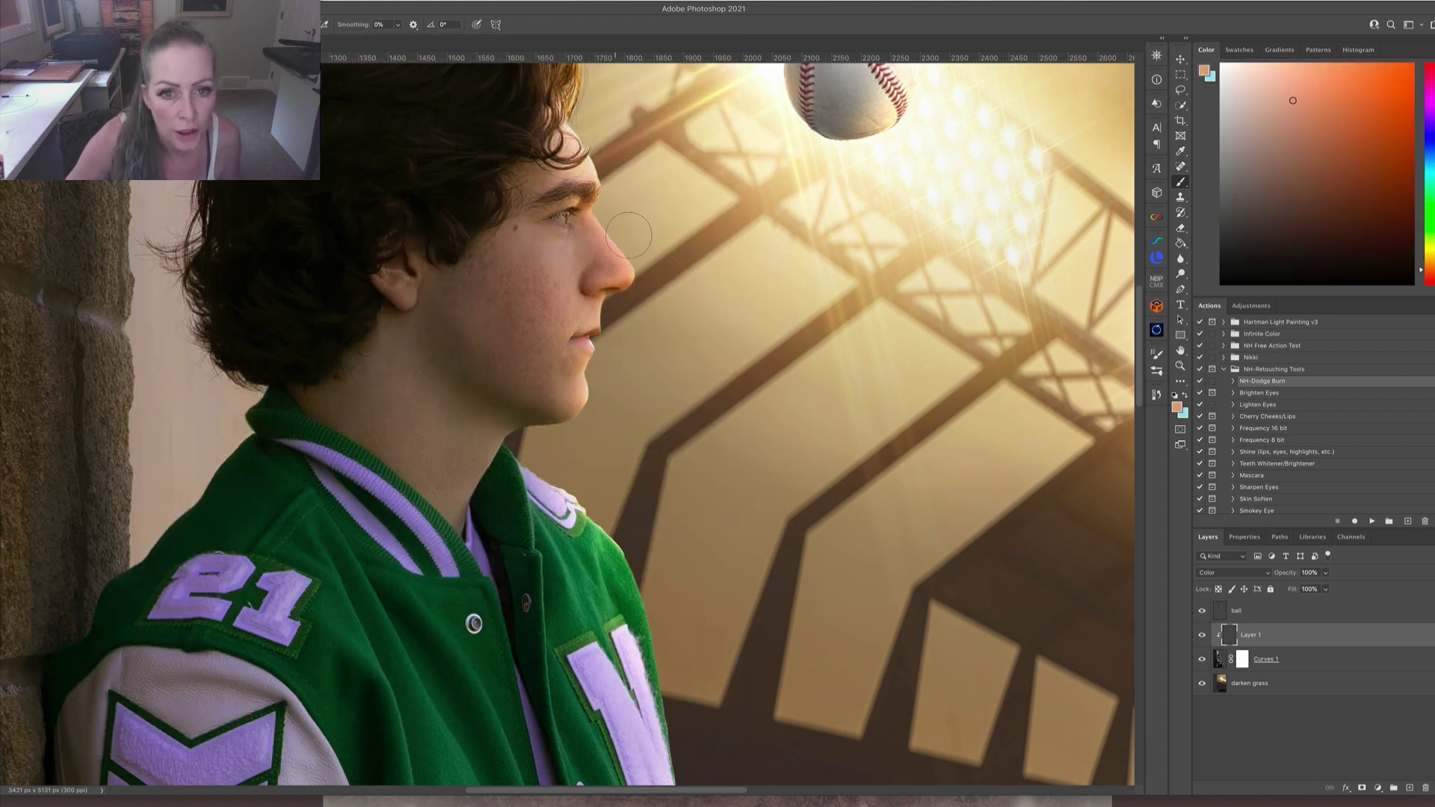
alt+click(588, 351)
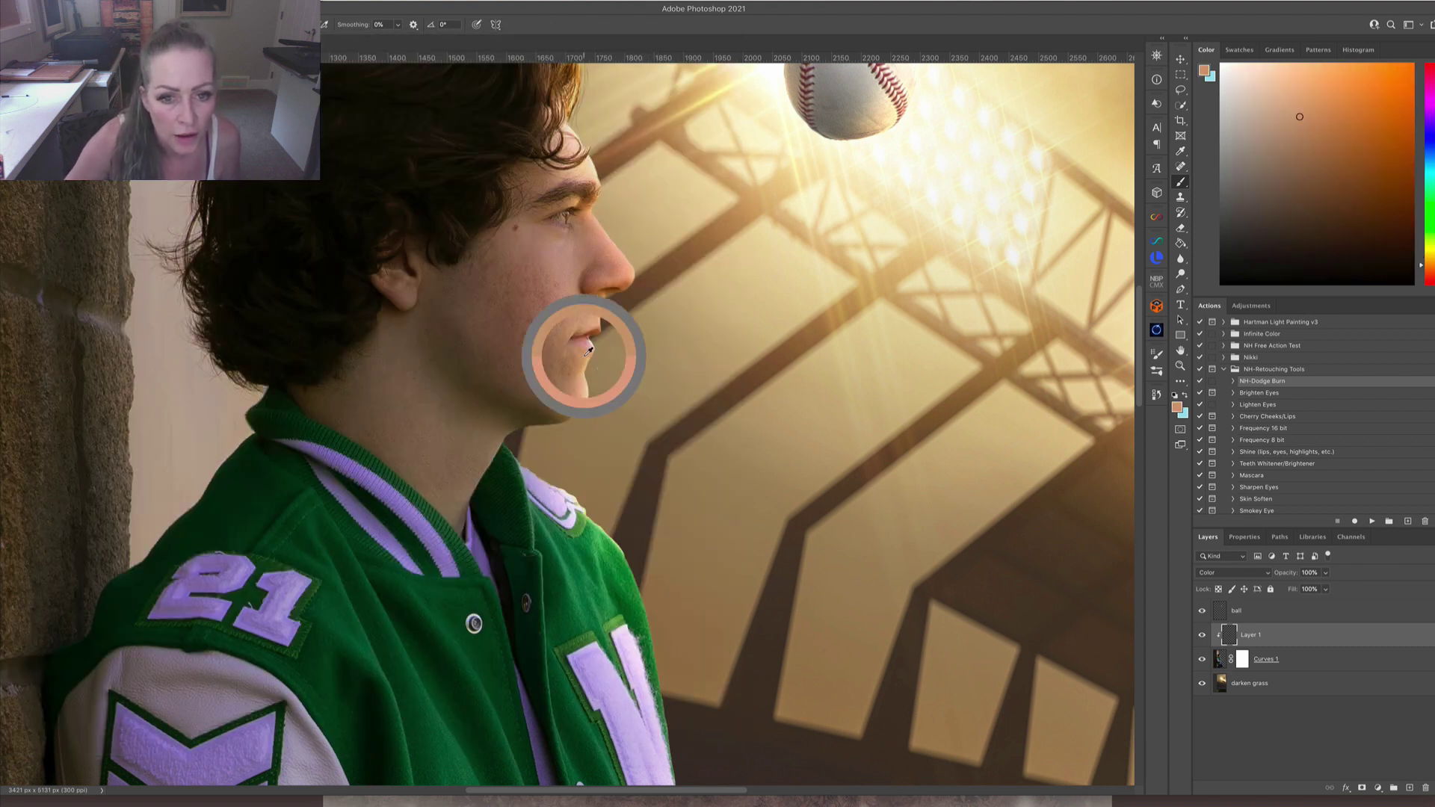
scroll(624, 182, up, 5)
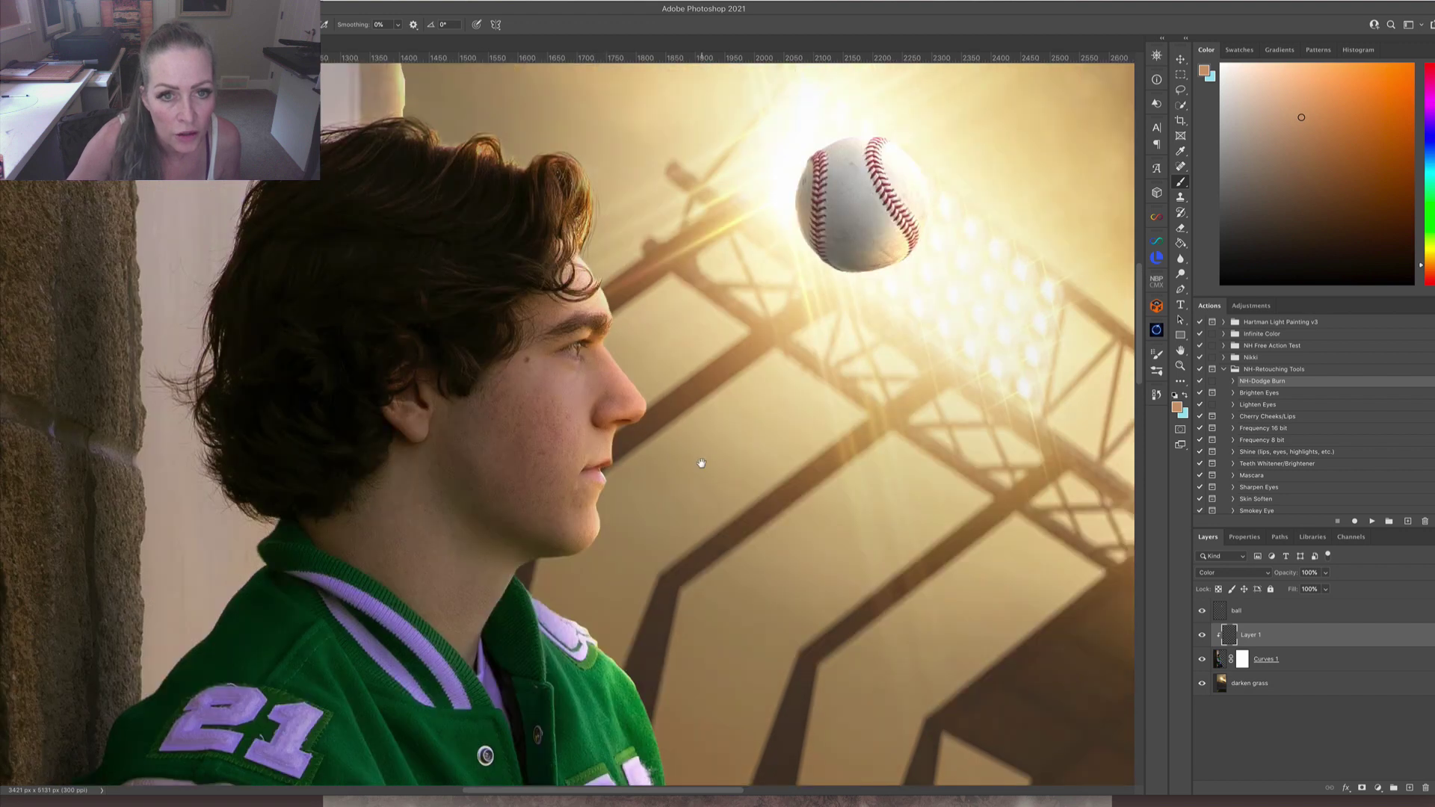
alt+click(624, 495)
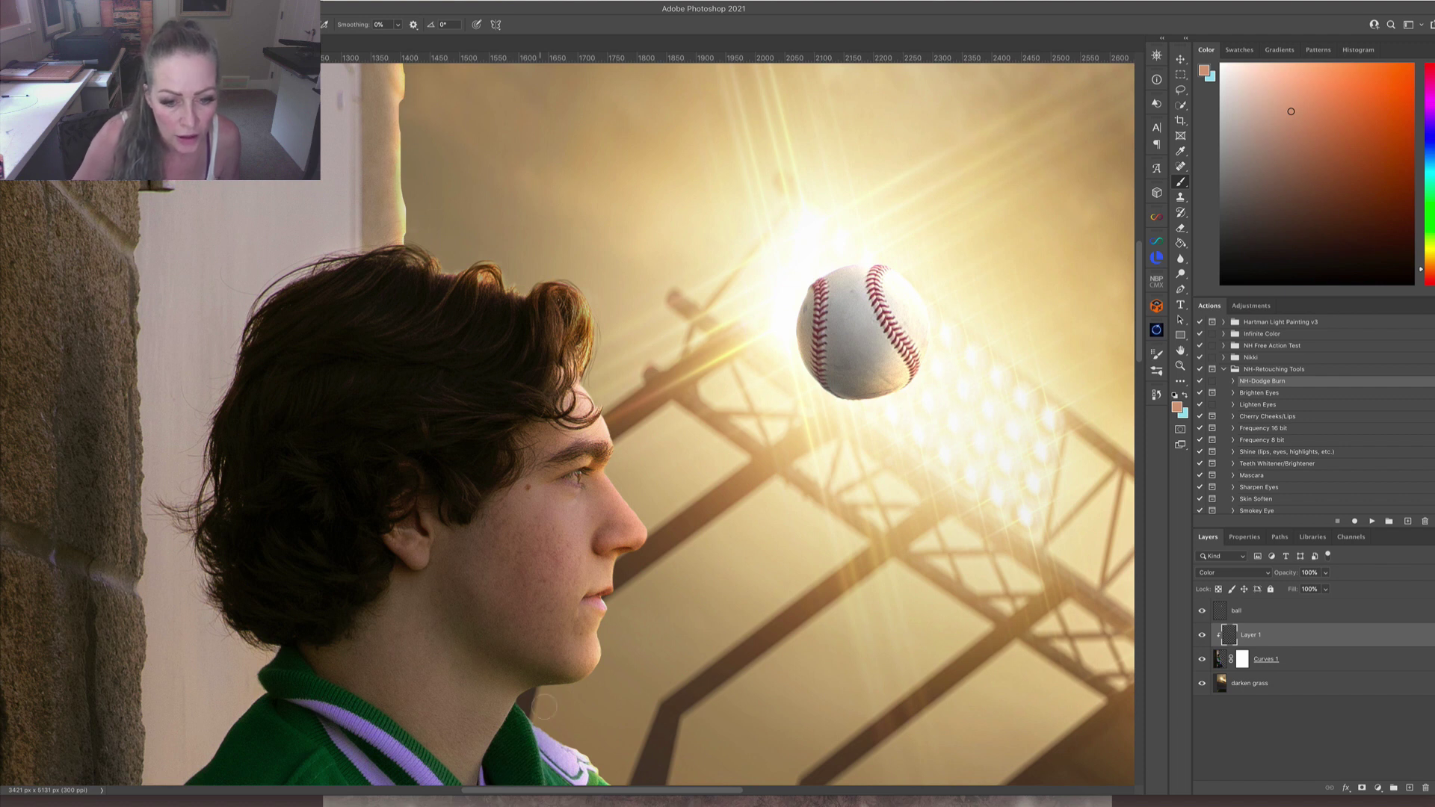
alt+click(545, 634)
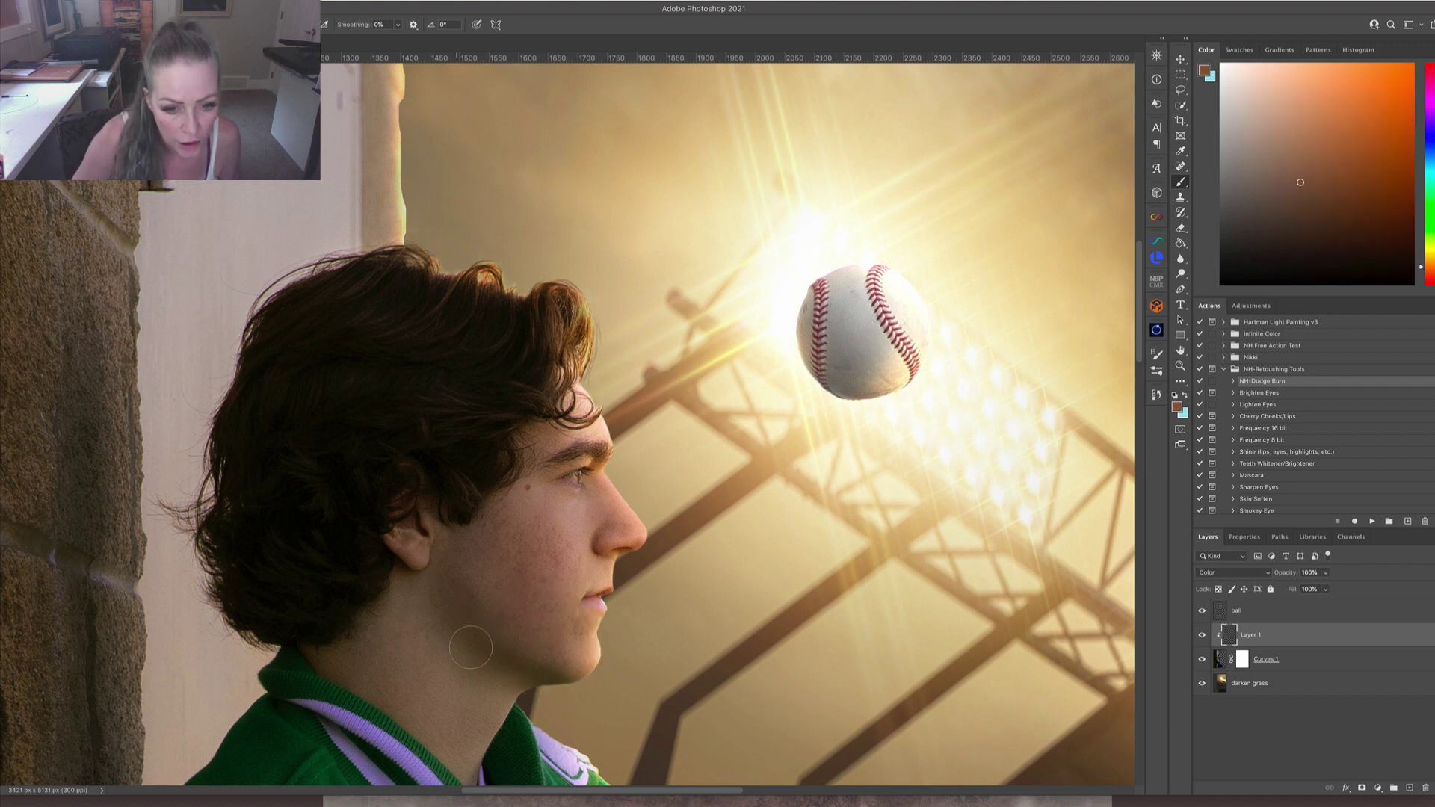
alt+click(462, 572)
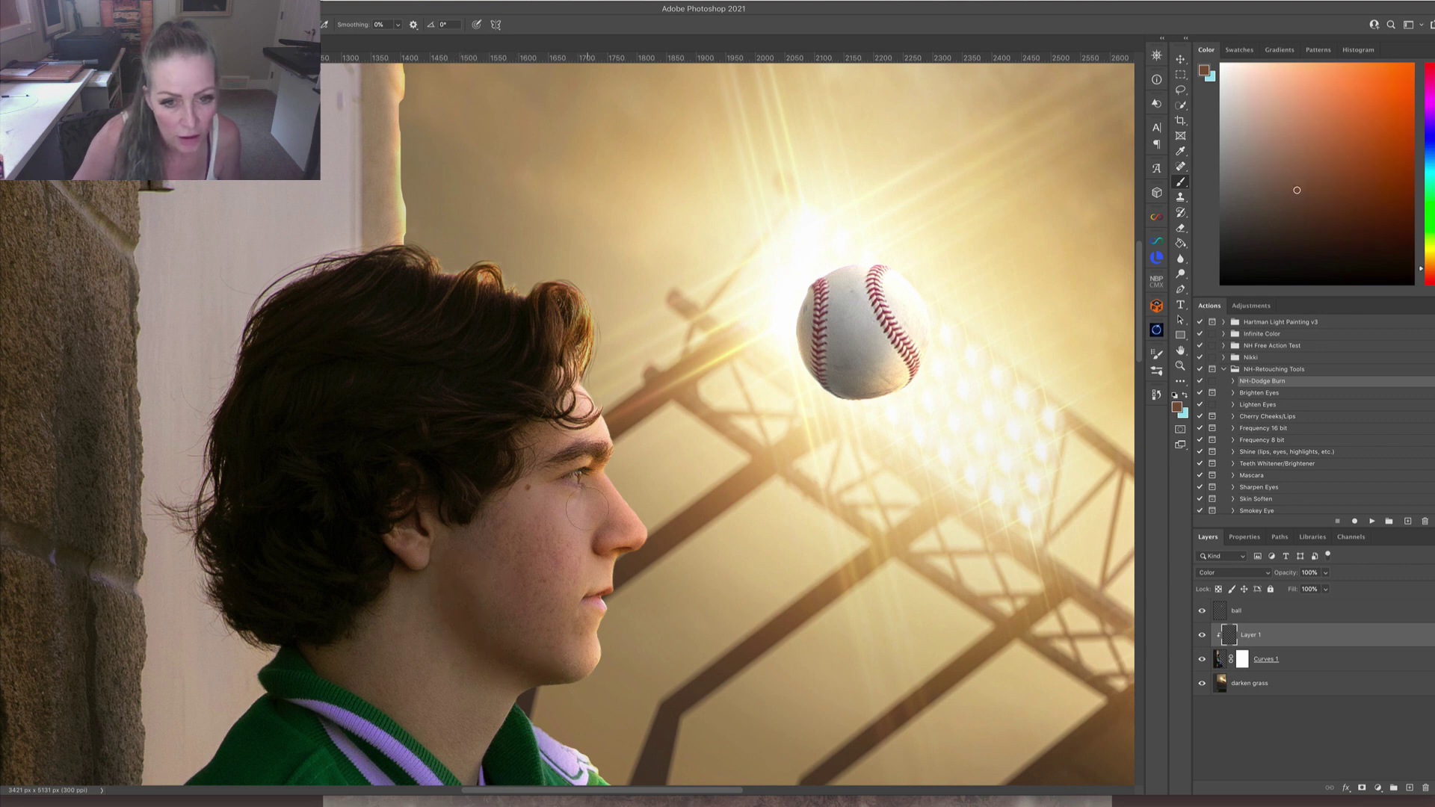
alt+click(590, 342)
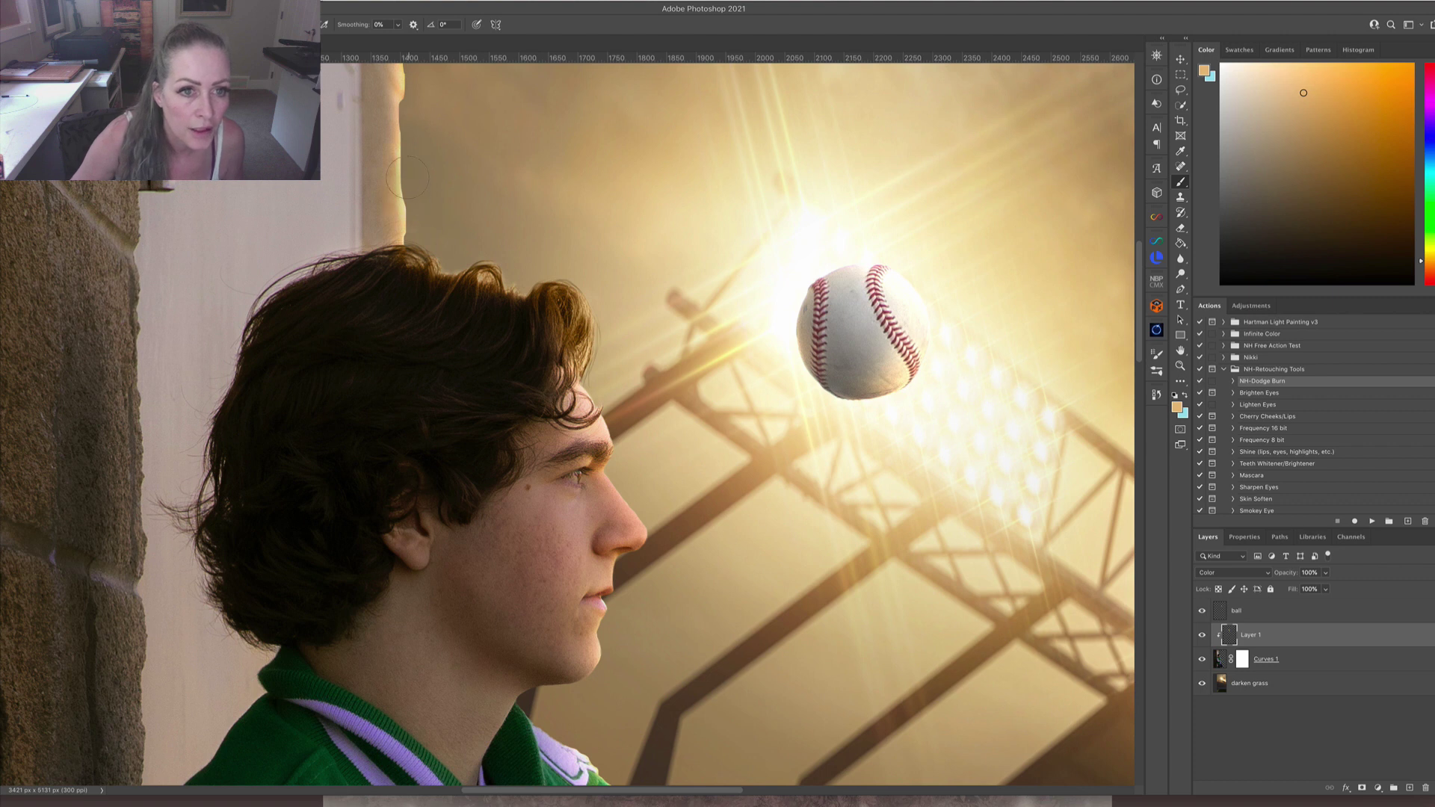
Select the boy's Curves 1 layer and soften his cut-out edges with the Blur tool.
key(super+minus)
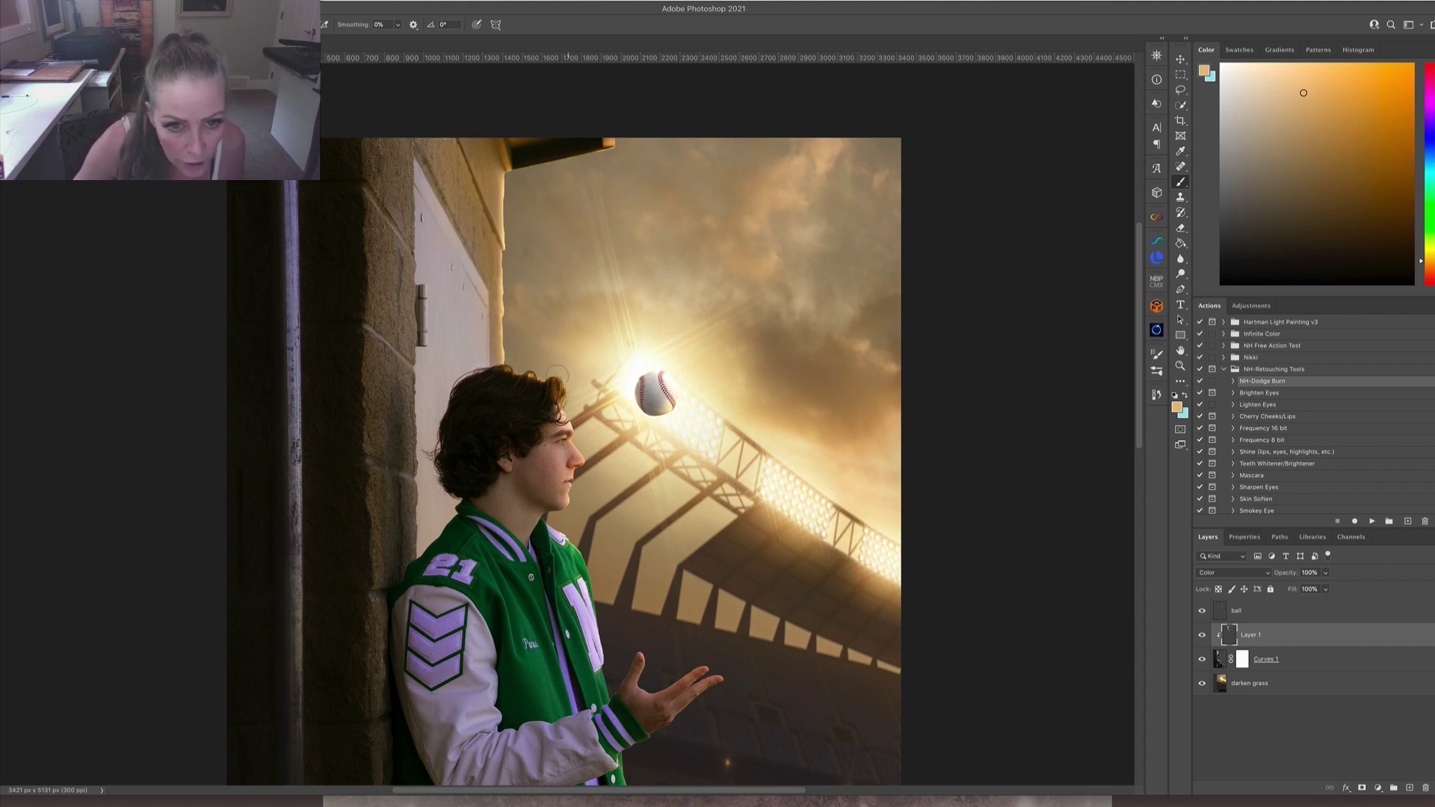
drag(732, 583, 716, 331)
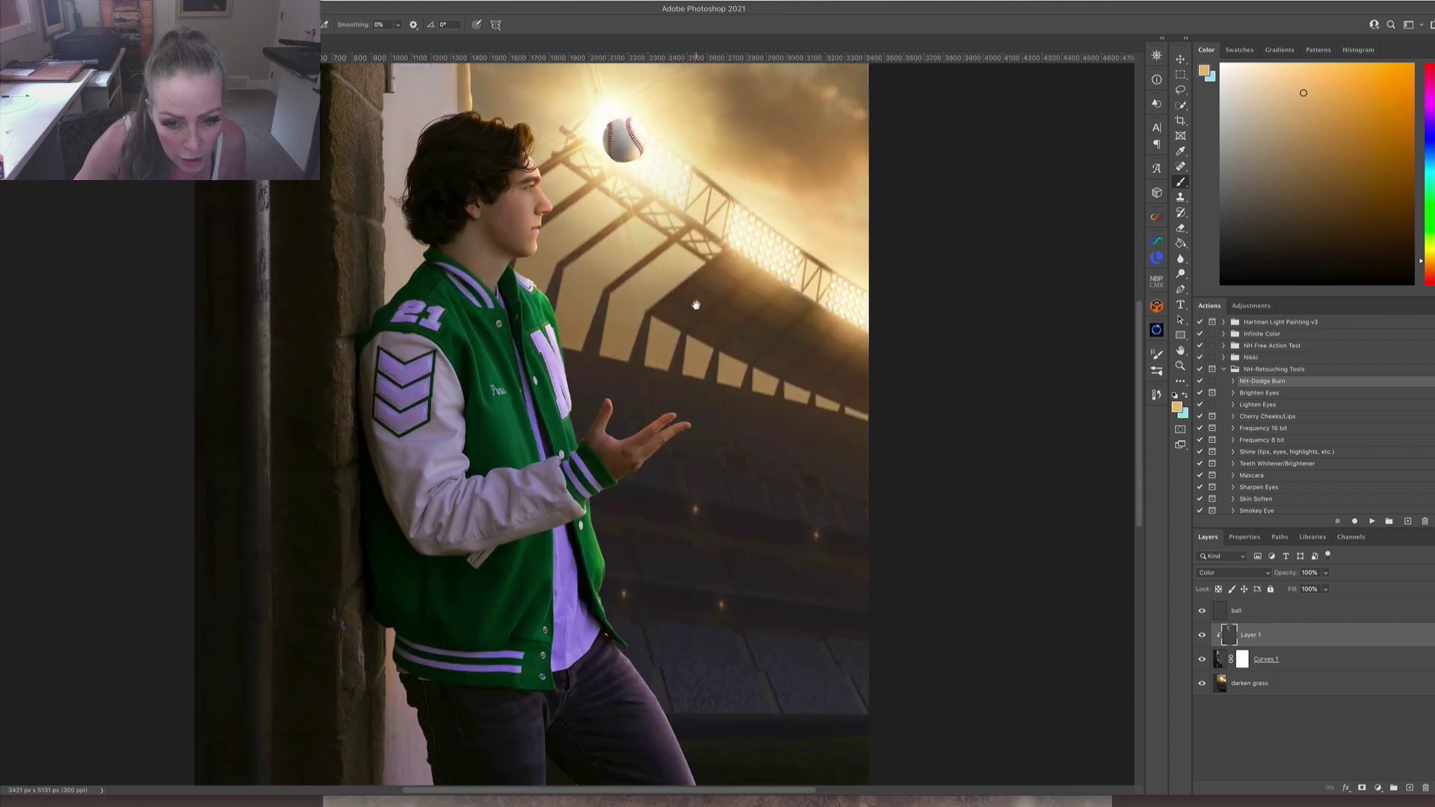
drag(685, 618, 686, 405)
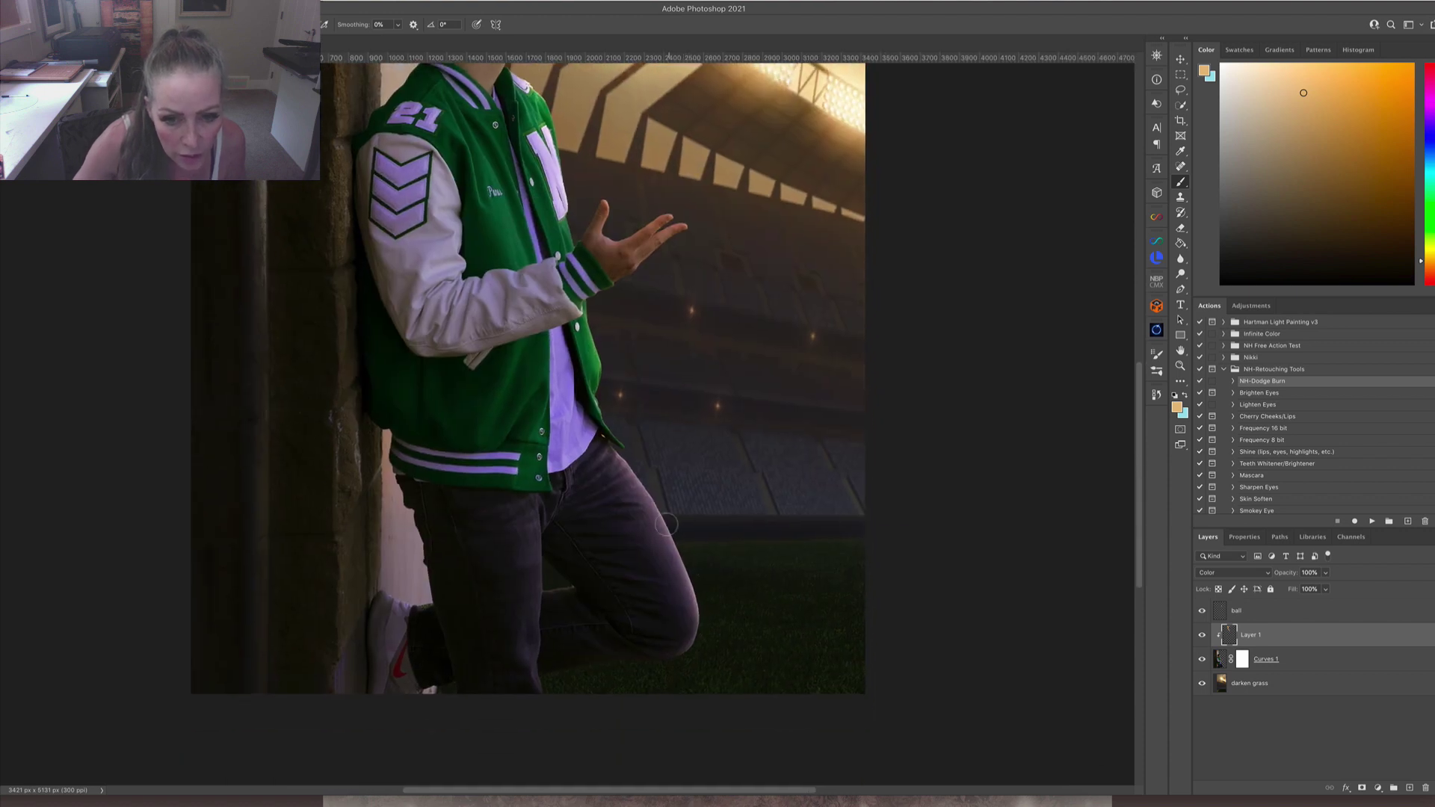
scroll(717, 524, up, 10)
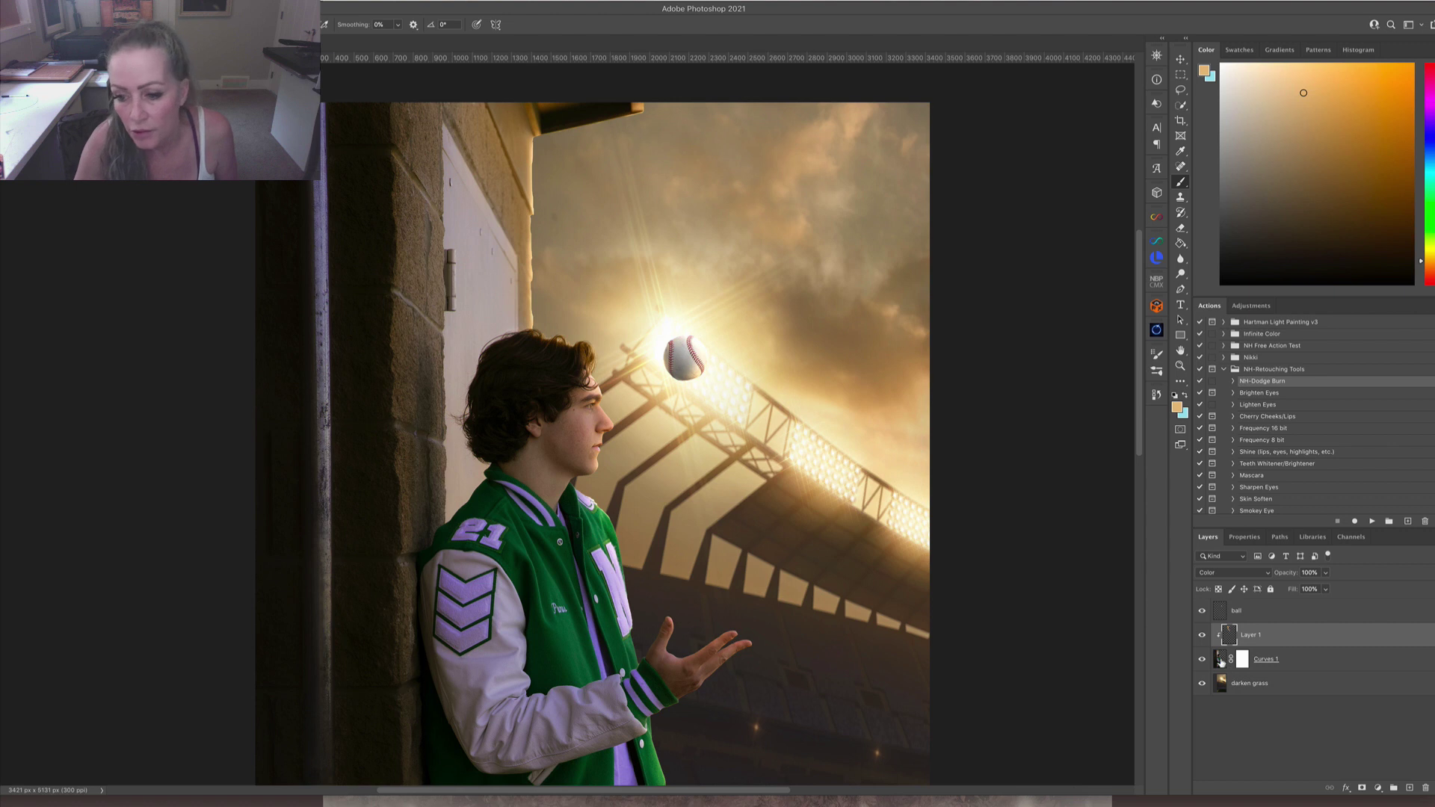
click(1221, 662)
click(1180, 258)
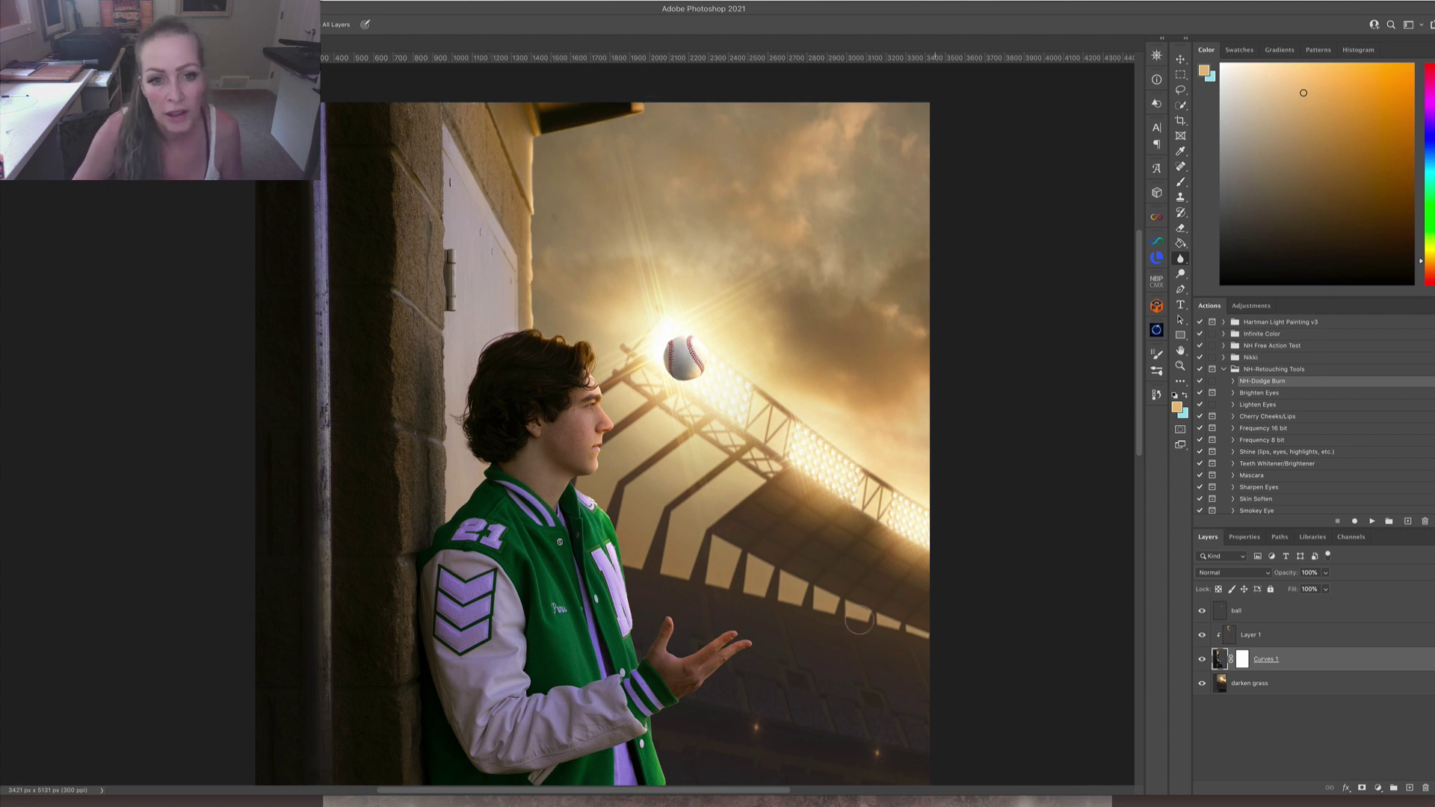
scroll(747, 453, down, 5)
scroll(823, 456, up, 5)
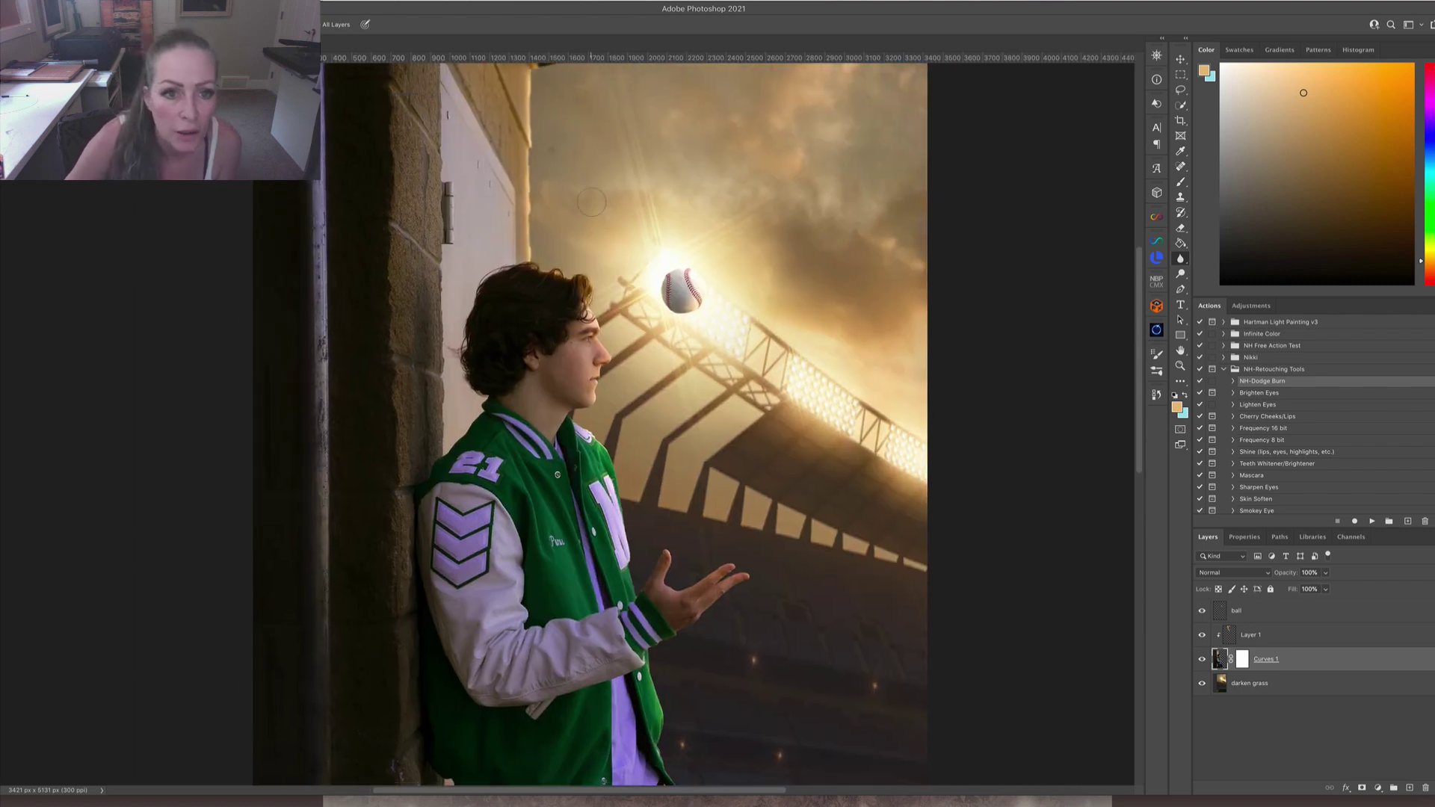
Ready a black brush on the Curves 1 layer mask and touch up the cut-out's edges.
key(d)
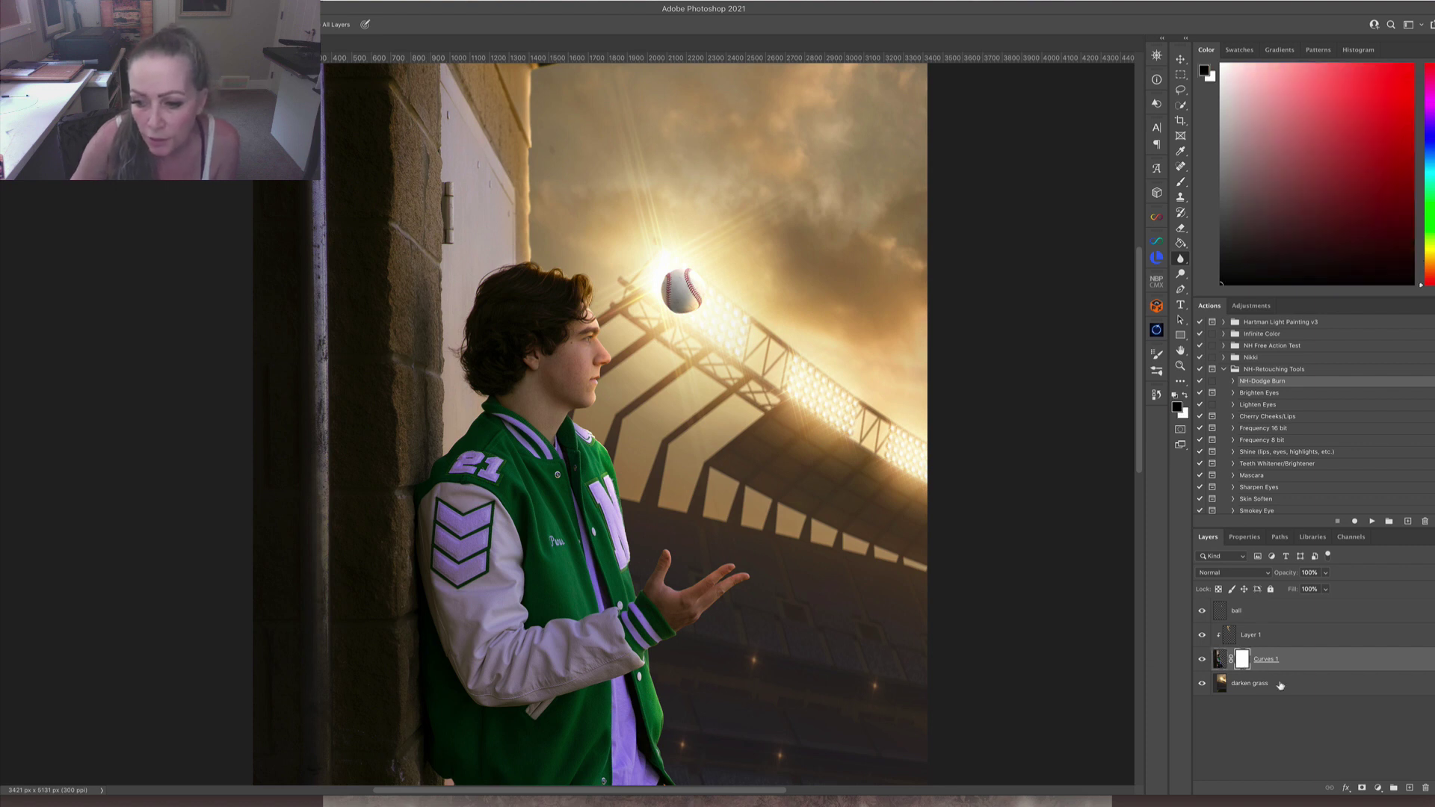
click(1180, 181)
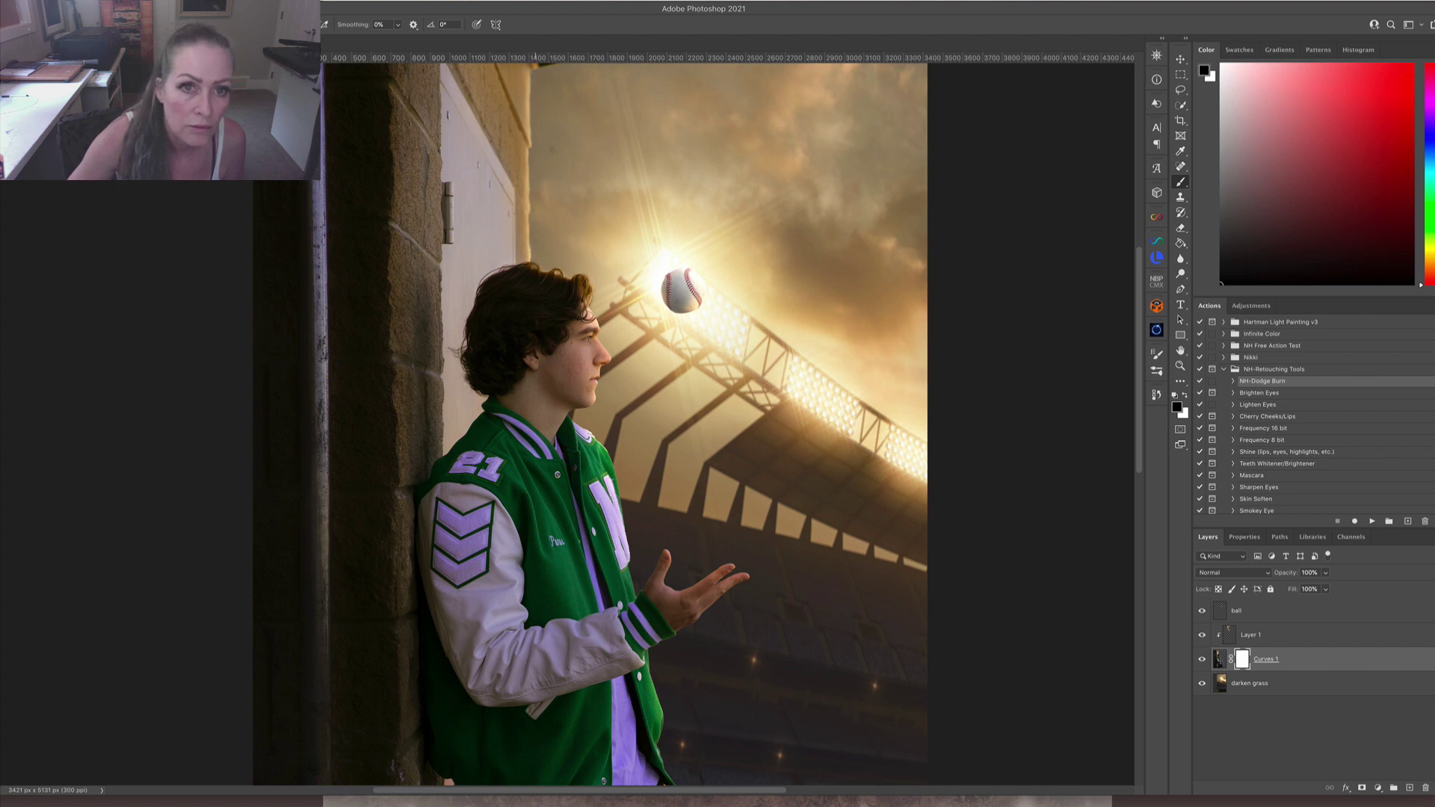
scroll(624, 418, up, 3)
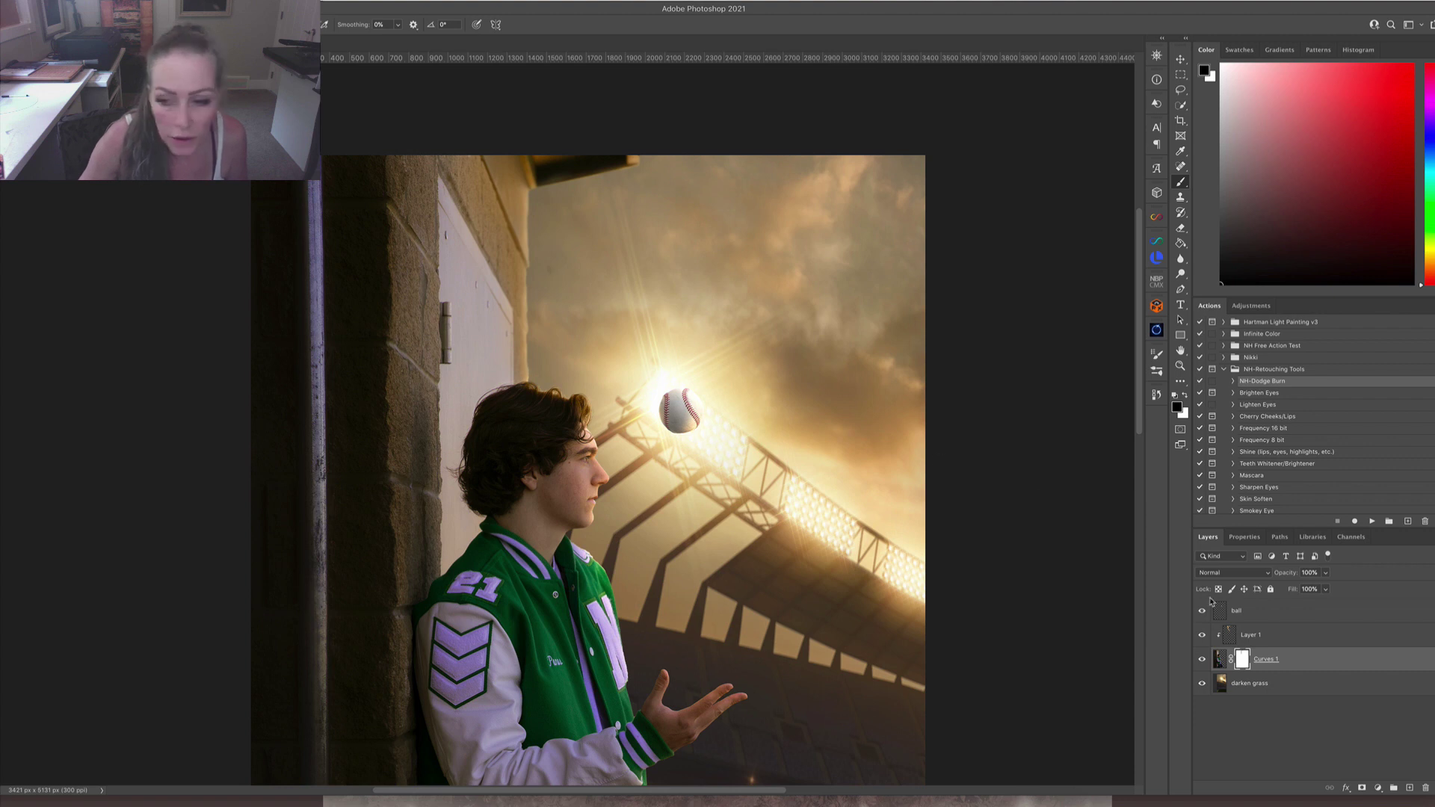
Remove the dark spot in the sky beside the building on the darken grass layer with the Spot Healing Brush.
click(1220, 683)
click(1181, 166)
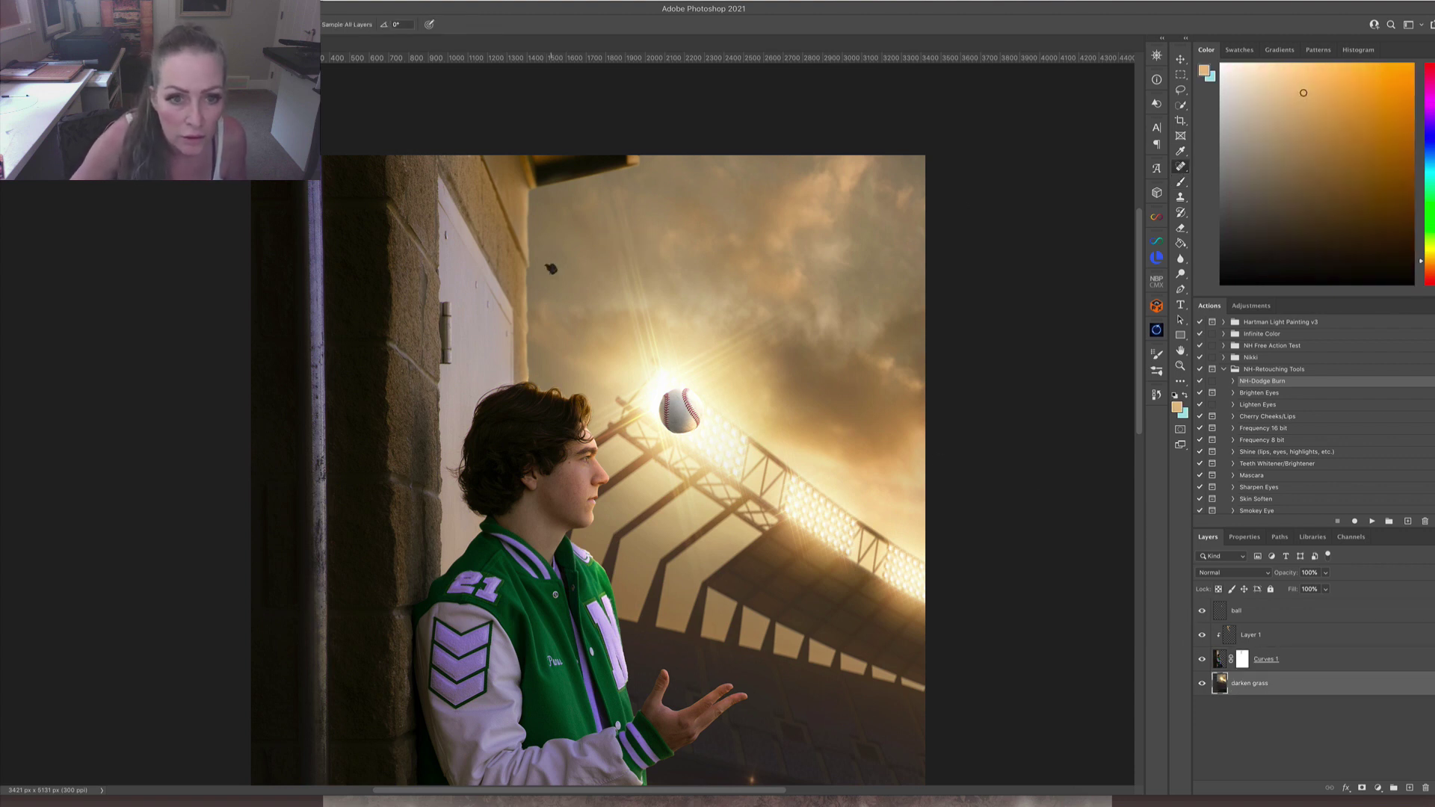
click(551, 269)
click(551, 271)
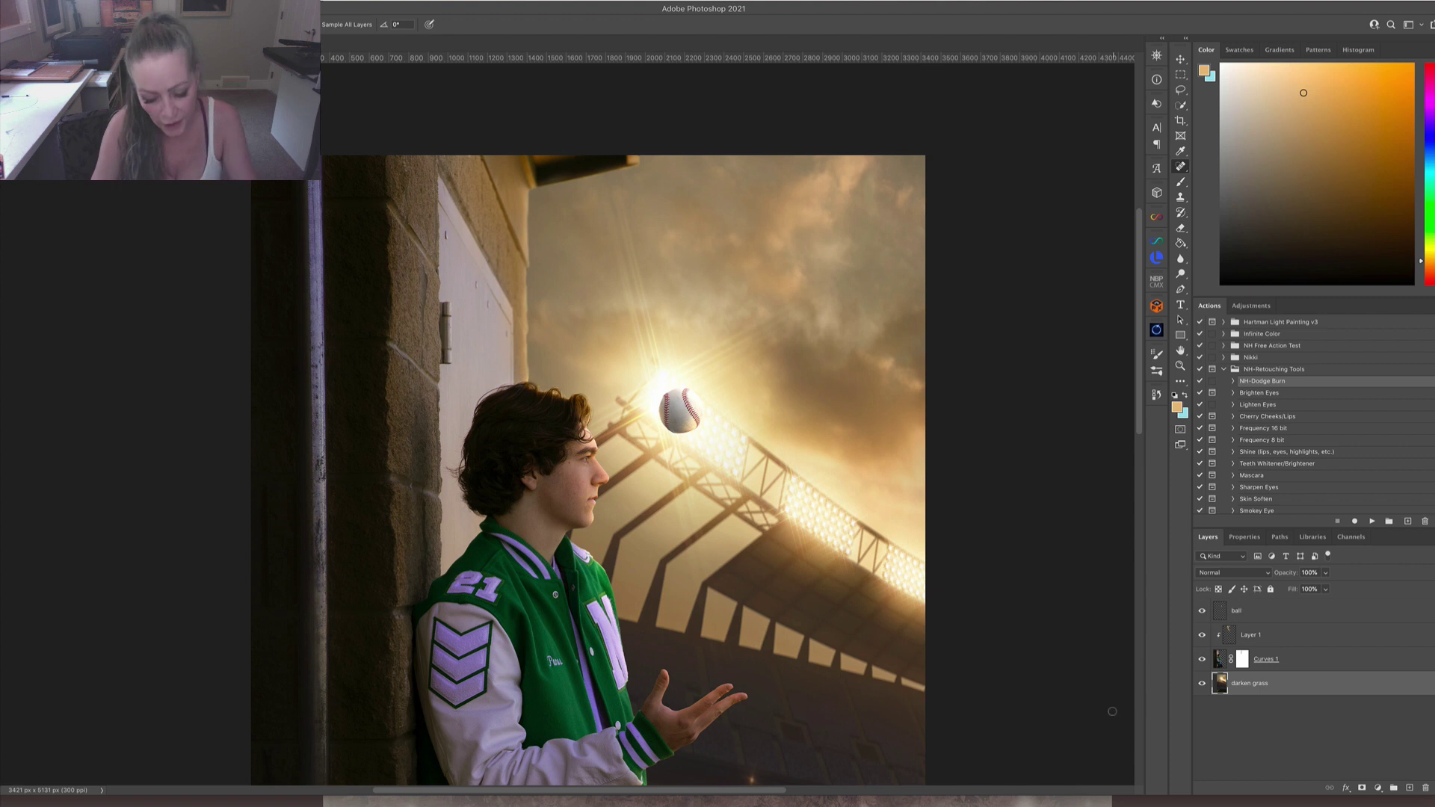
Add a new layer directly above Curves 1, clipped to the boy, and set its blend mode to Screen.
key(ctrl+minus)
key(ctrl+minus)
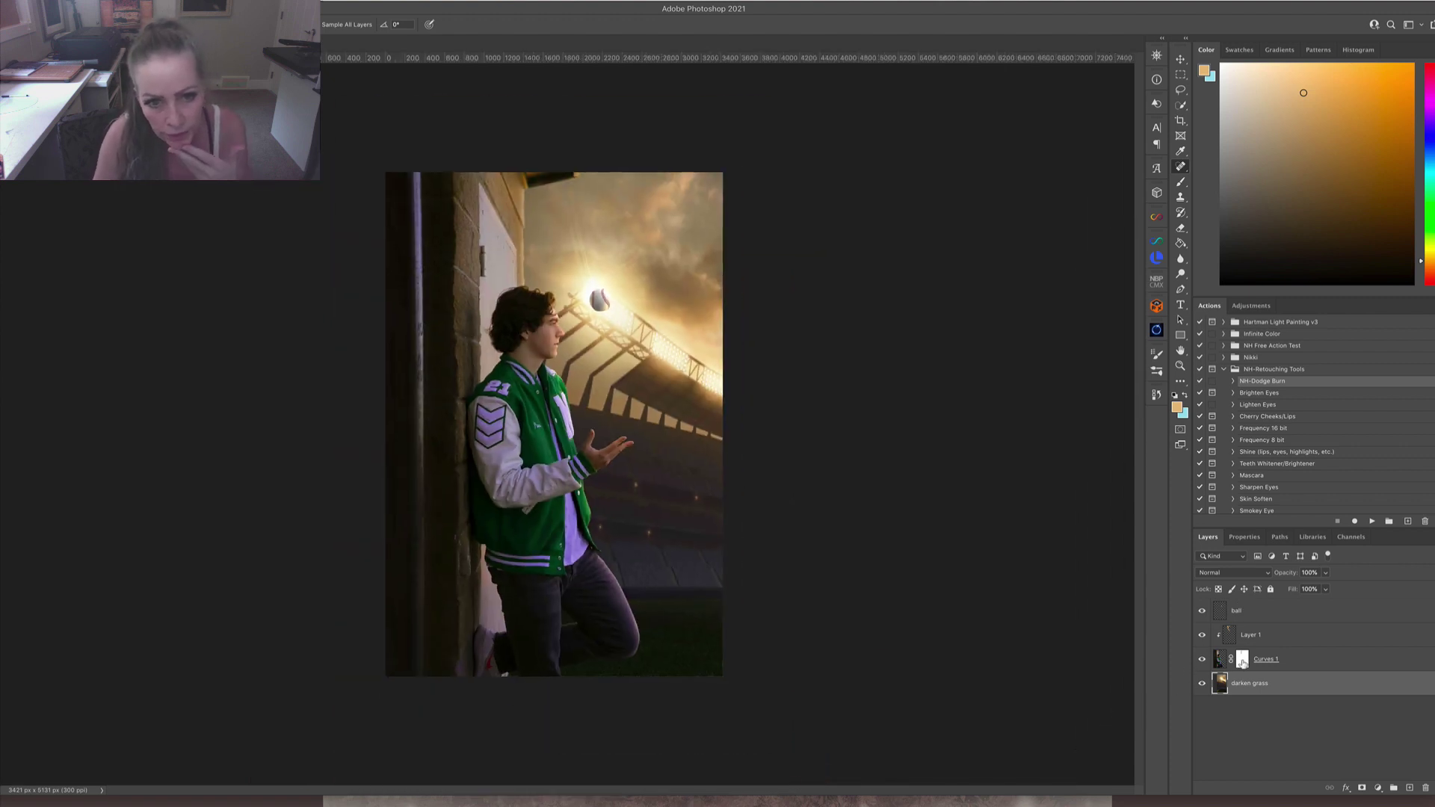
click(1289, 637)
click(1325, 663)
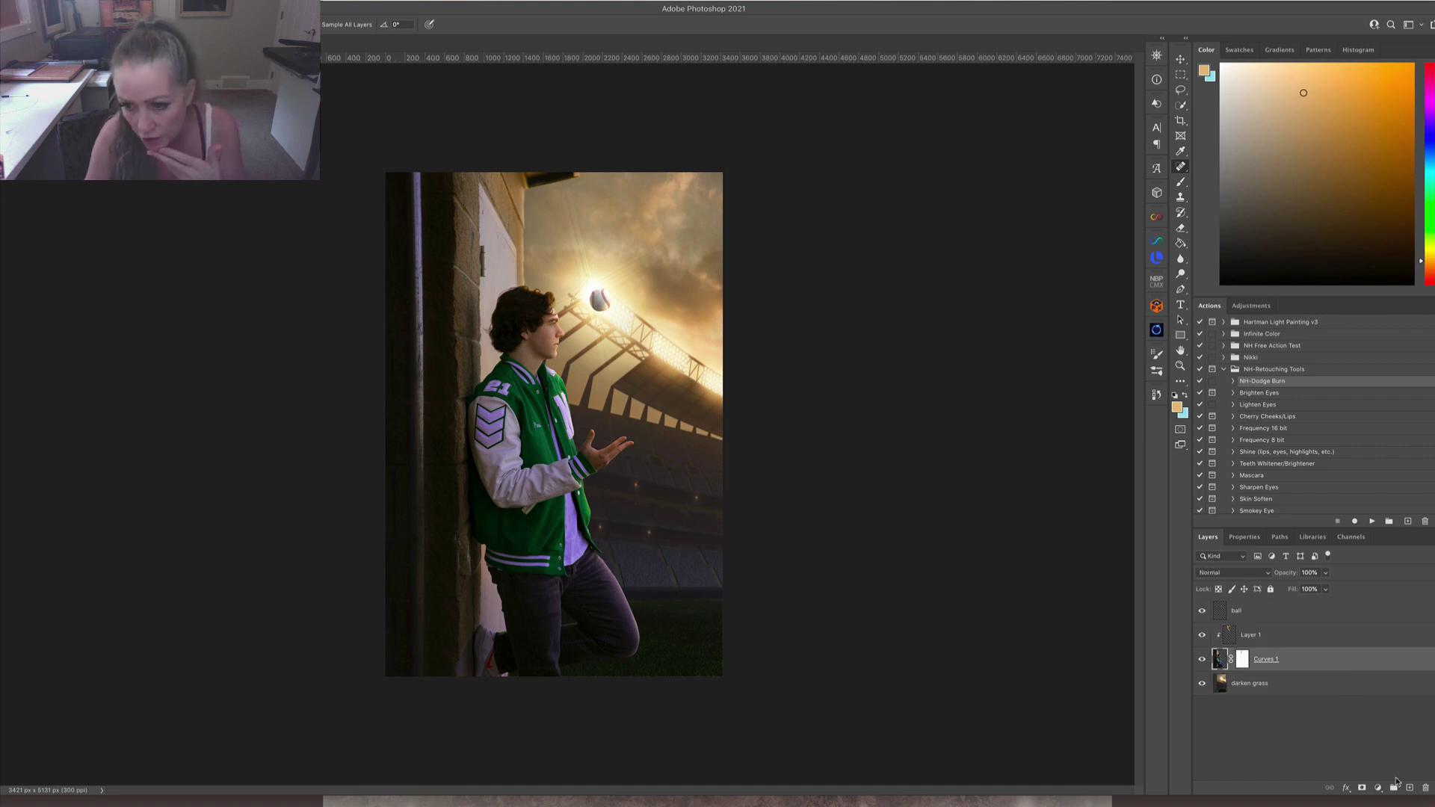
click(1409, 787)
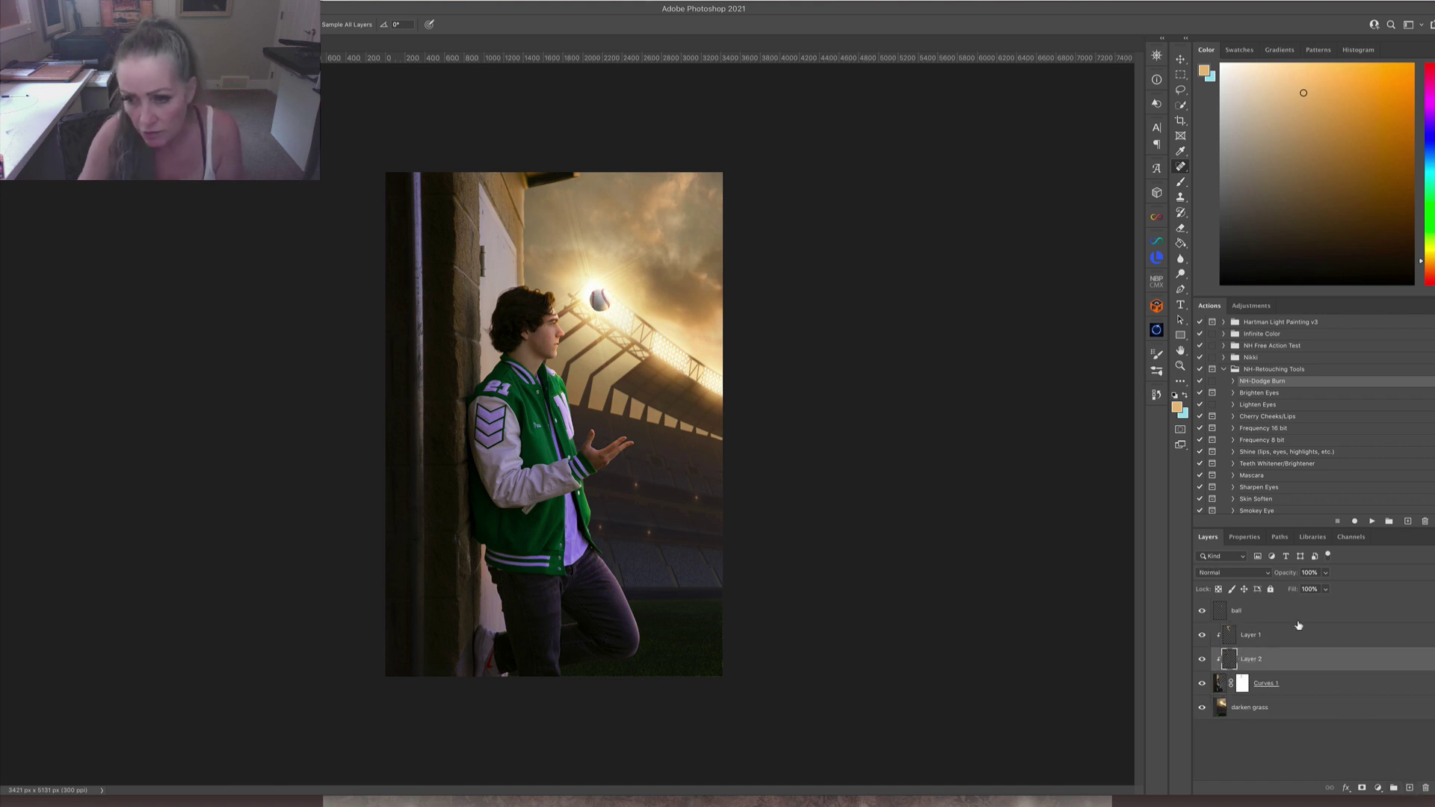
click(1226, 574)
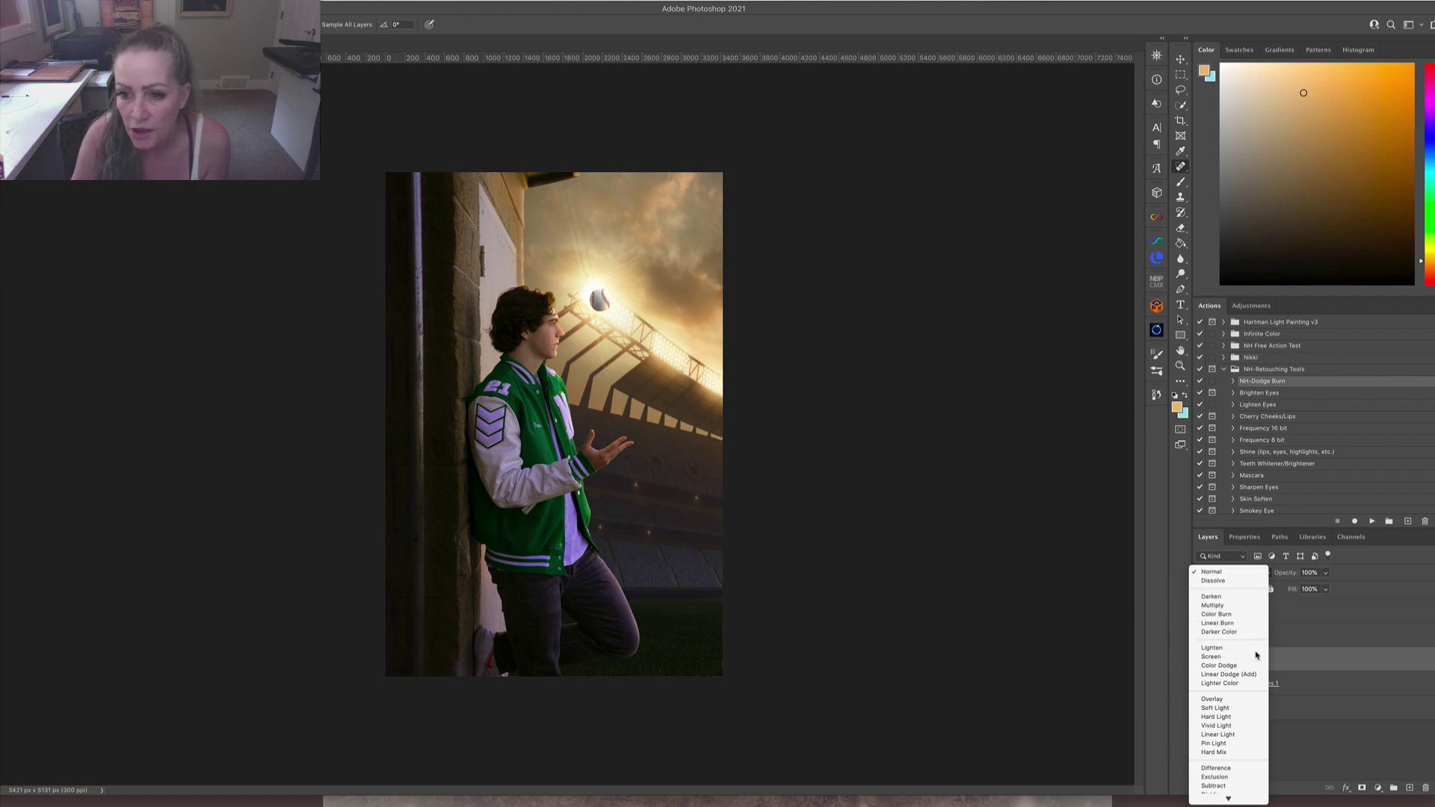
click(1213, 657)
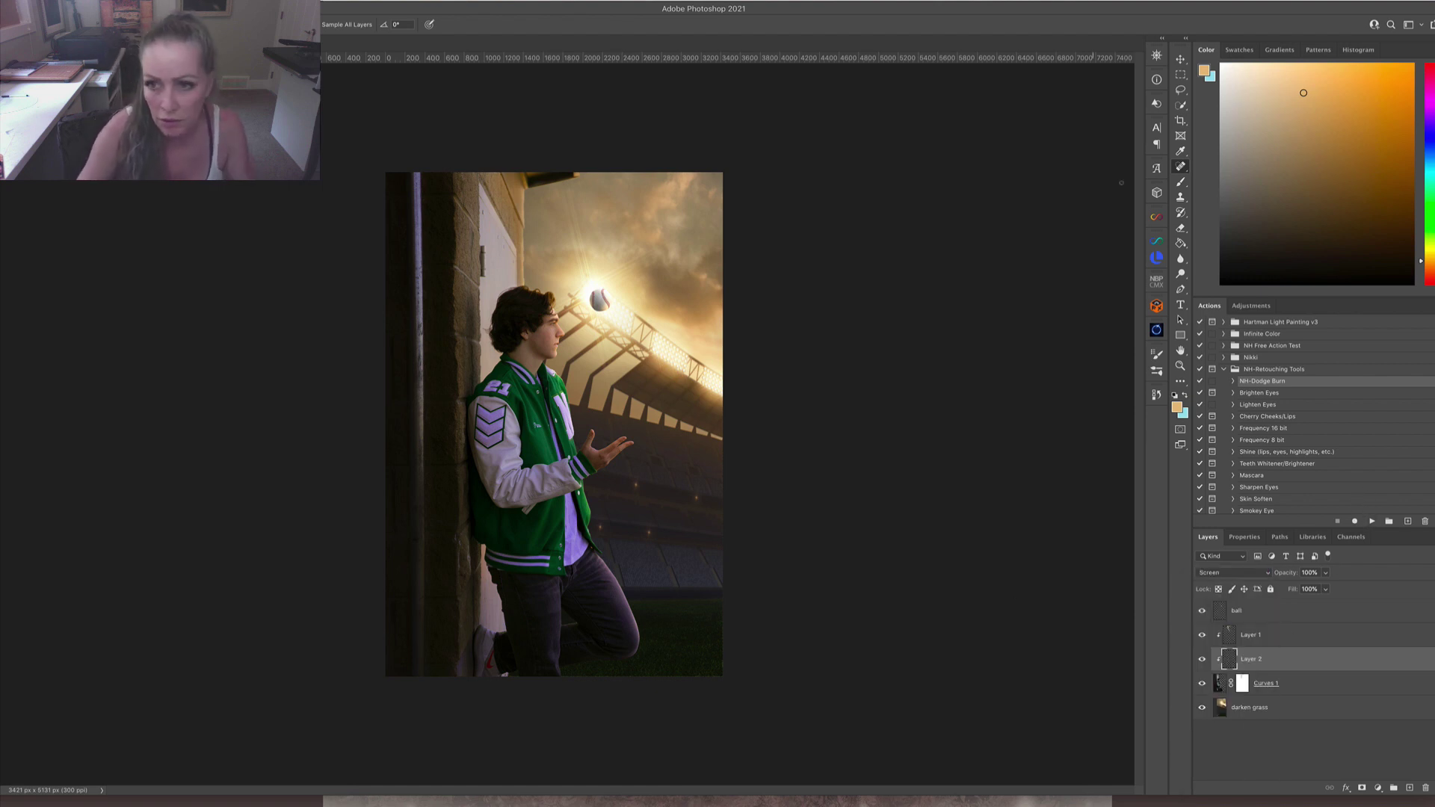
Brush the warm orange on the clipped Screen layer along the boy's edges that face the stadium light.
click(1181, 182)
key(ctrl+plus)
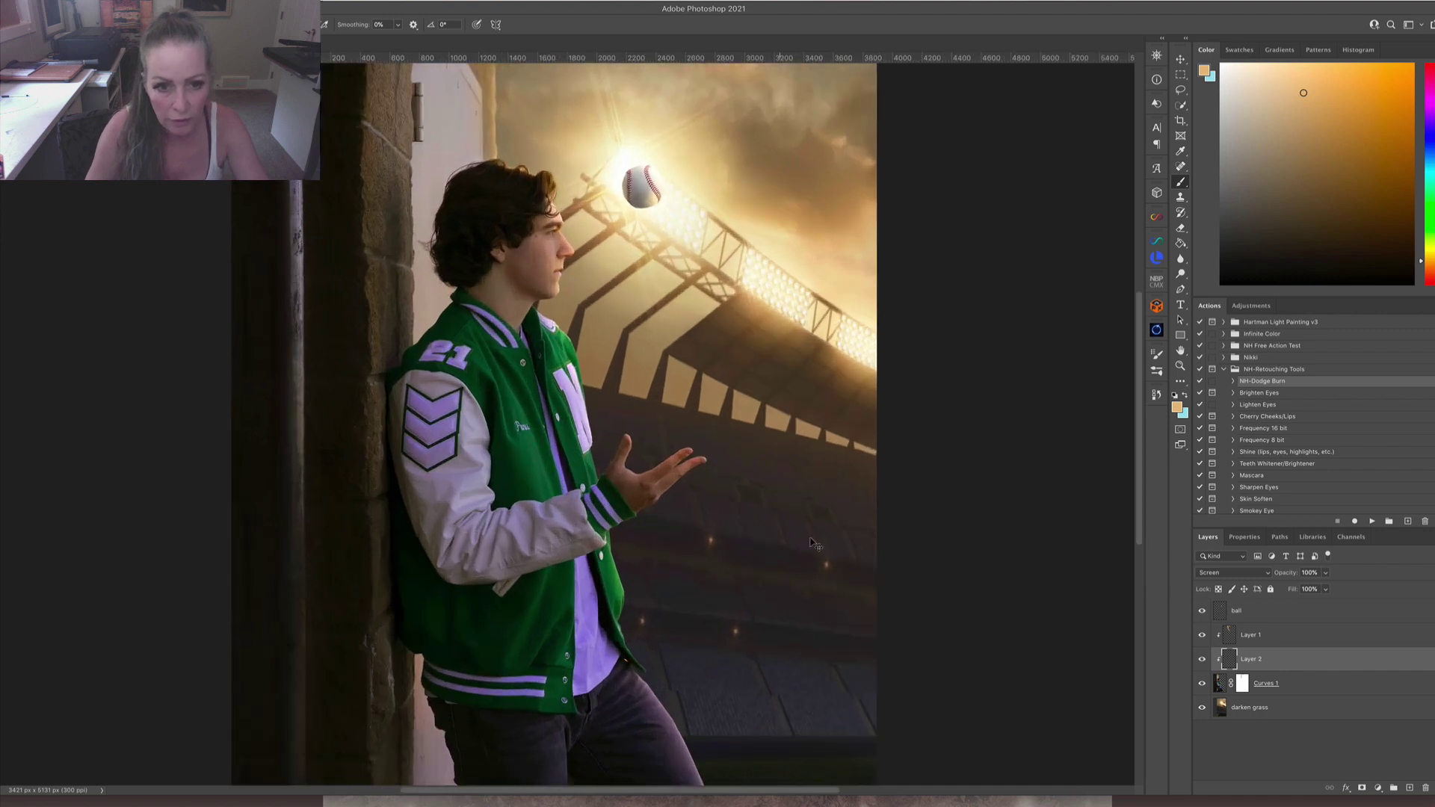
key(ctrl+plus)
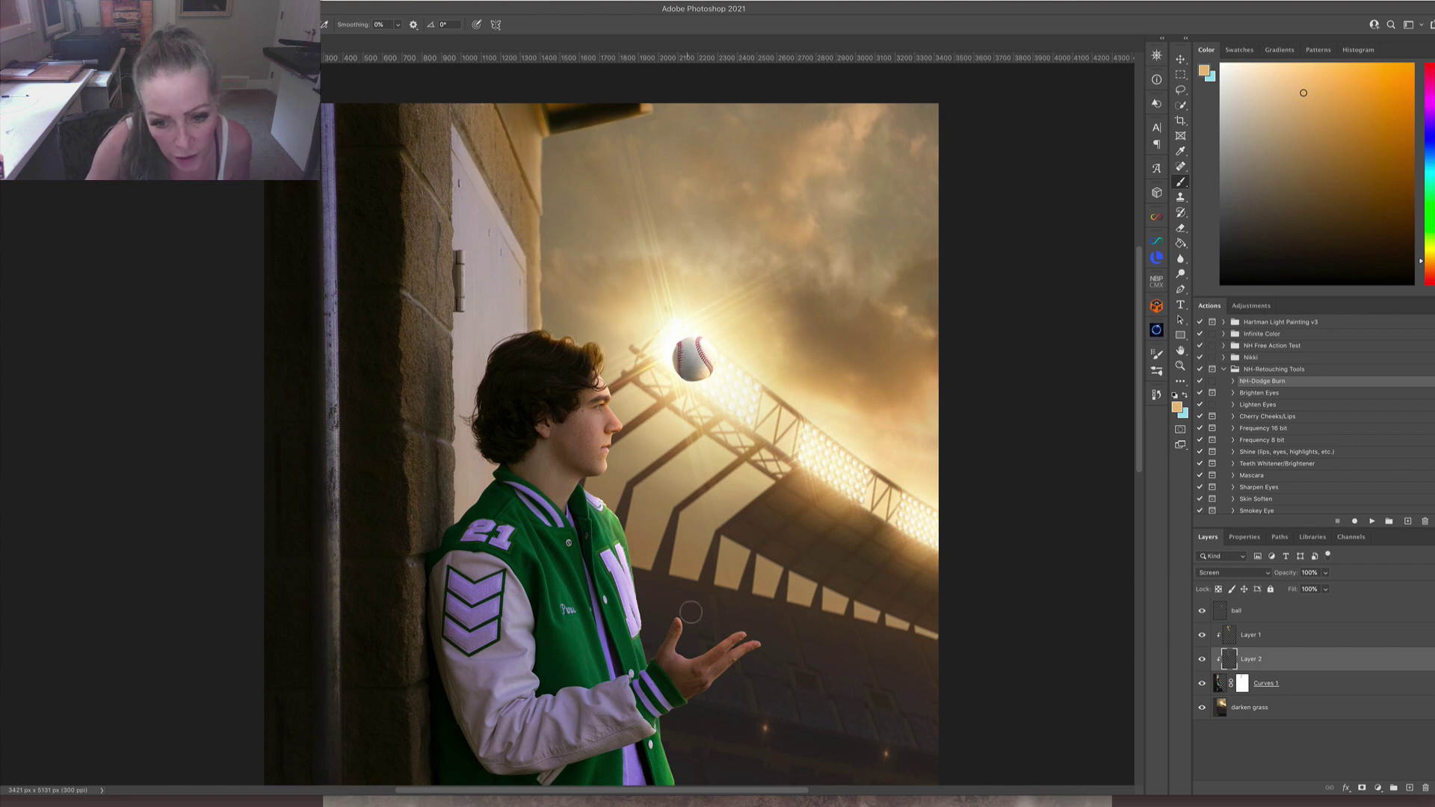
scroll(740, 568, down, 5)
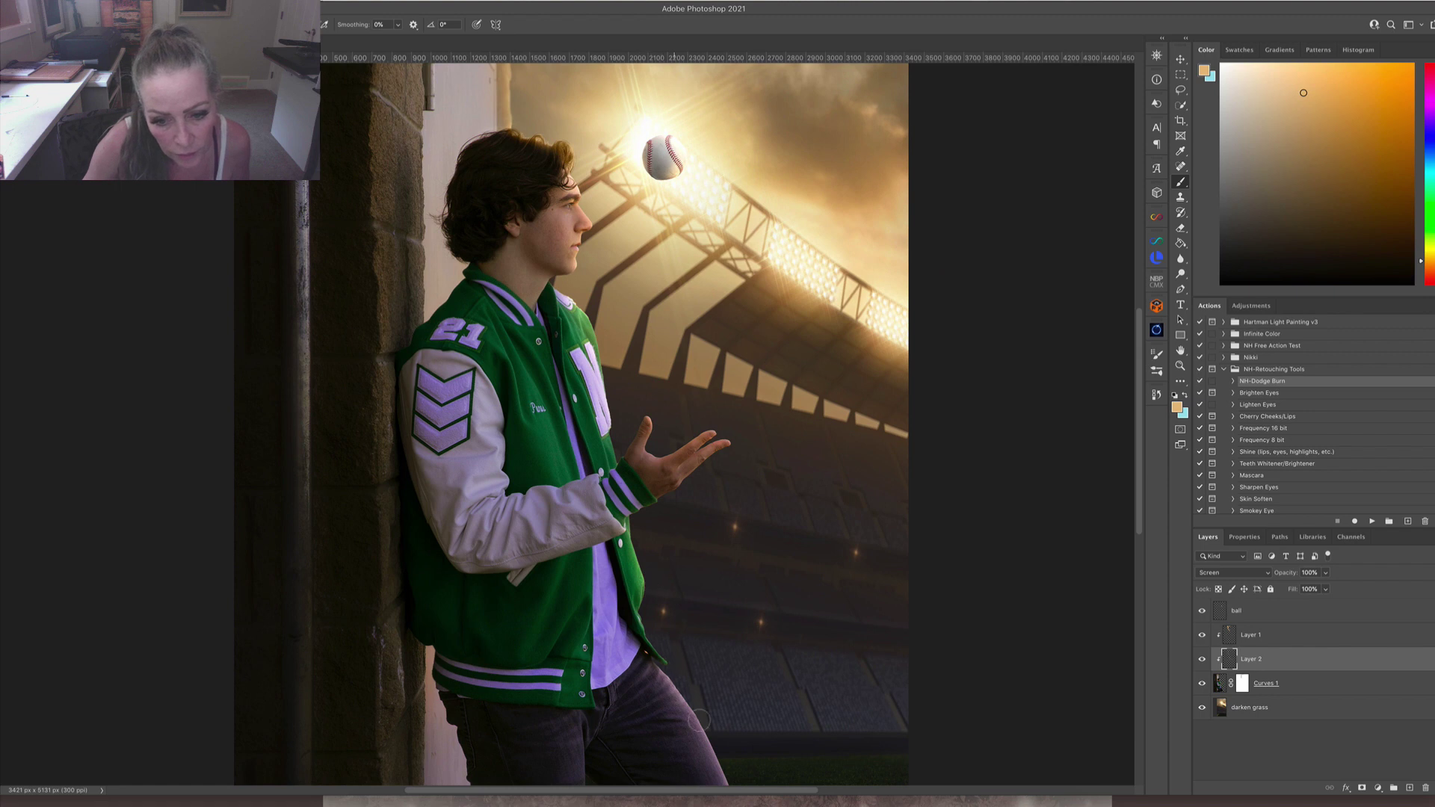
scroll(790, 514, up, 5)
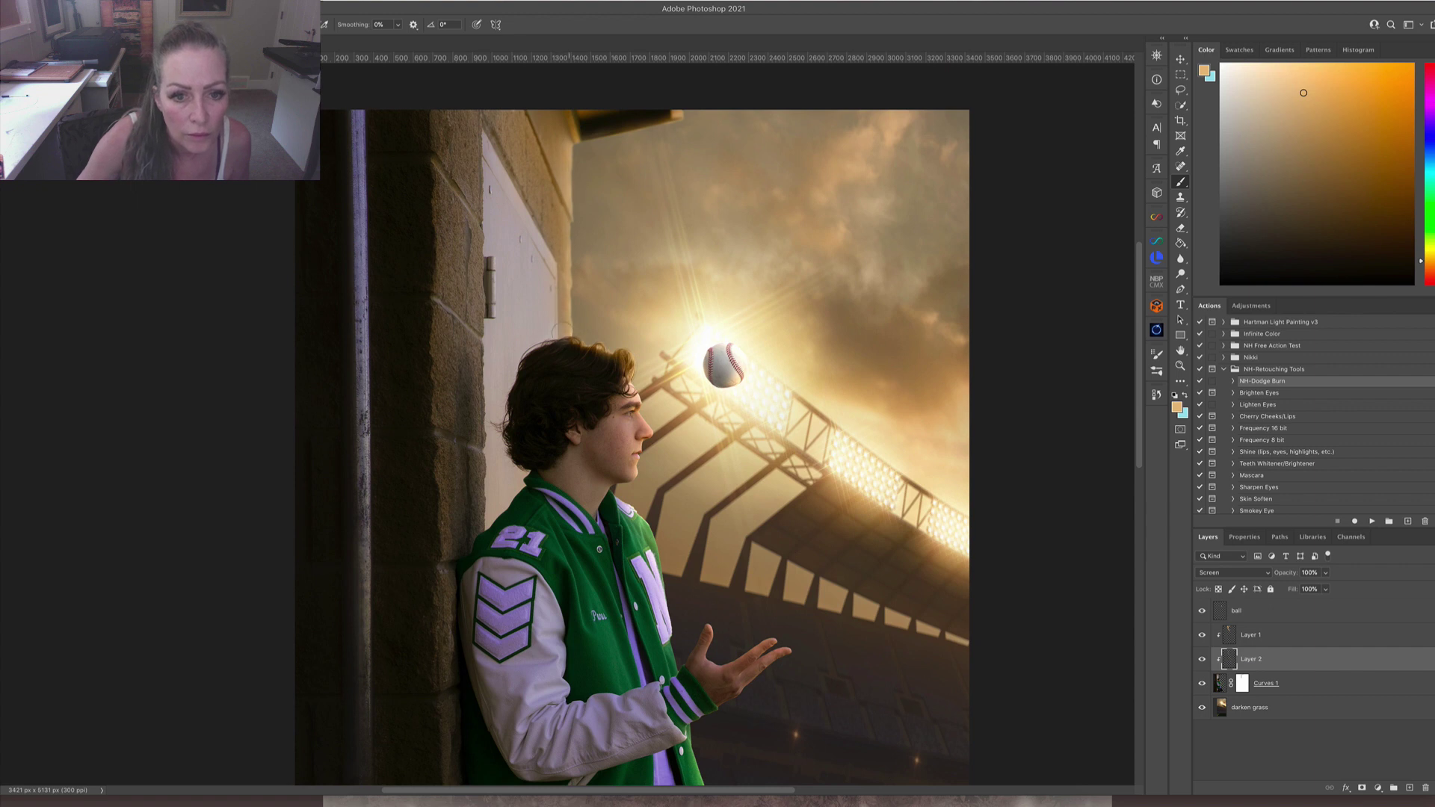
key(ctrl+minus)
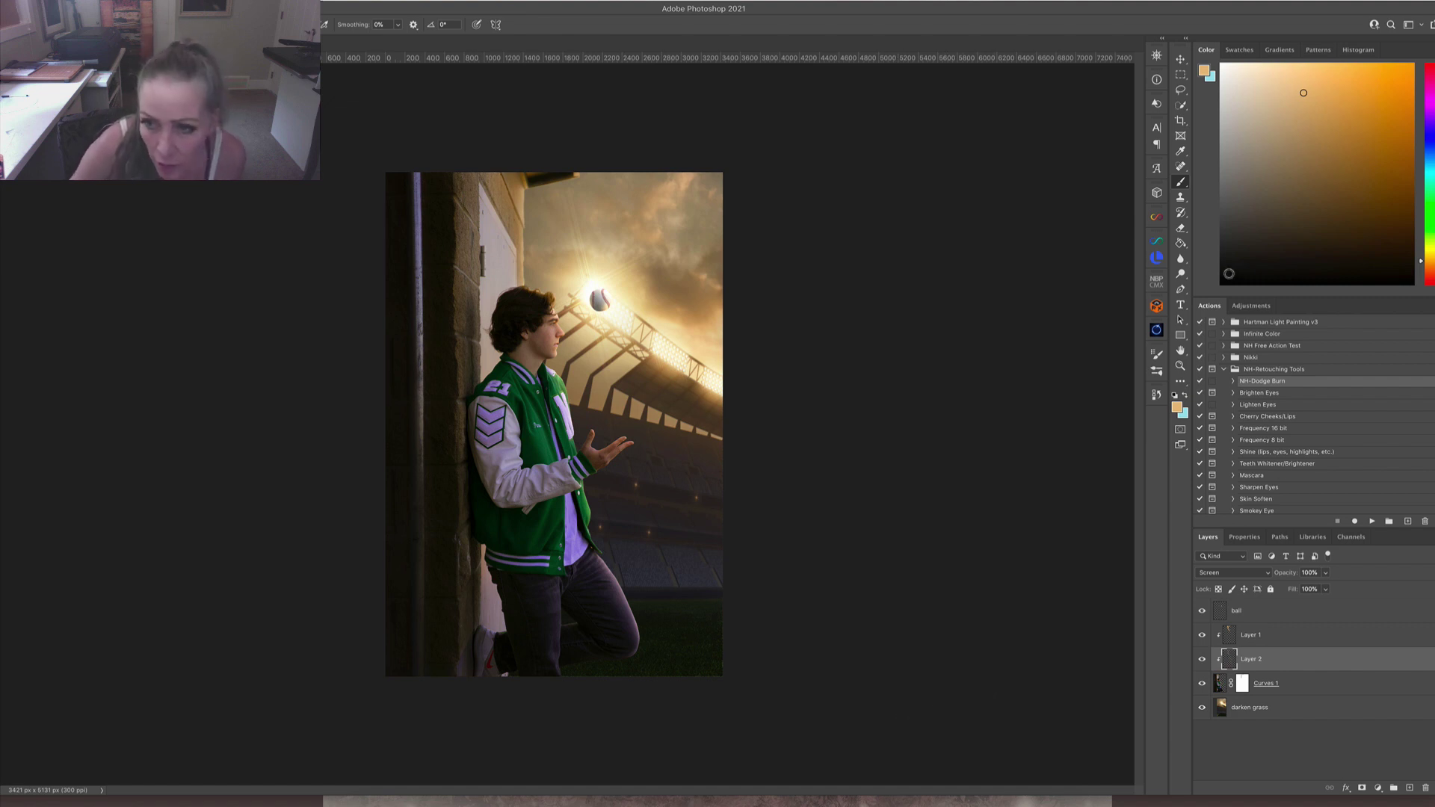
Pick a pale peach foreground colour and add a Gradient Fill layer above darken grass with the Radial style.
click(1180, 258)
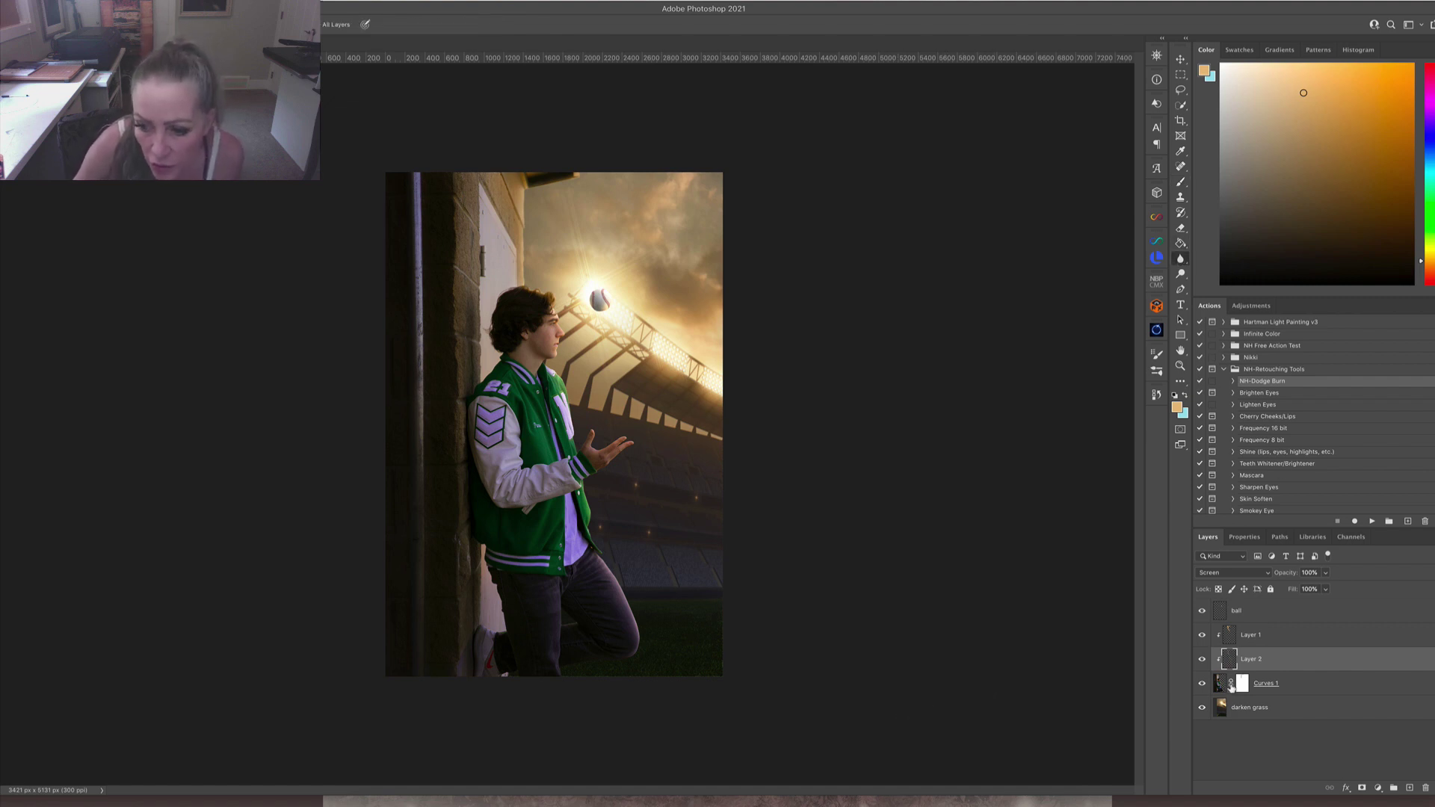
click(1232, 687)
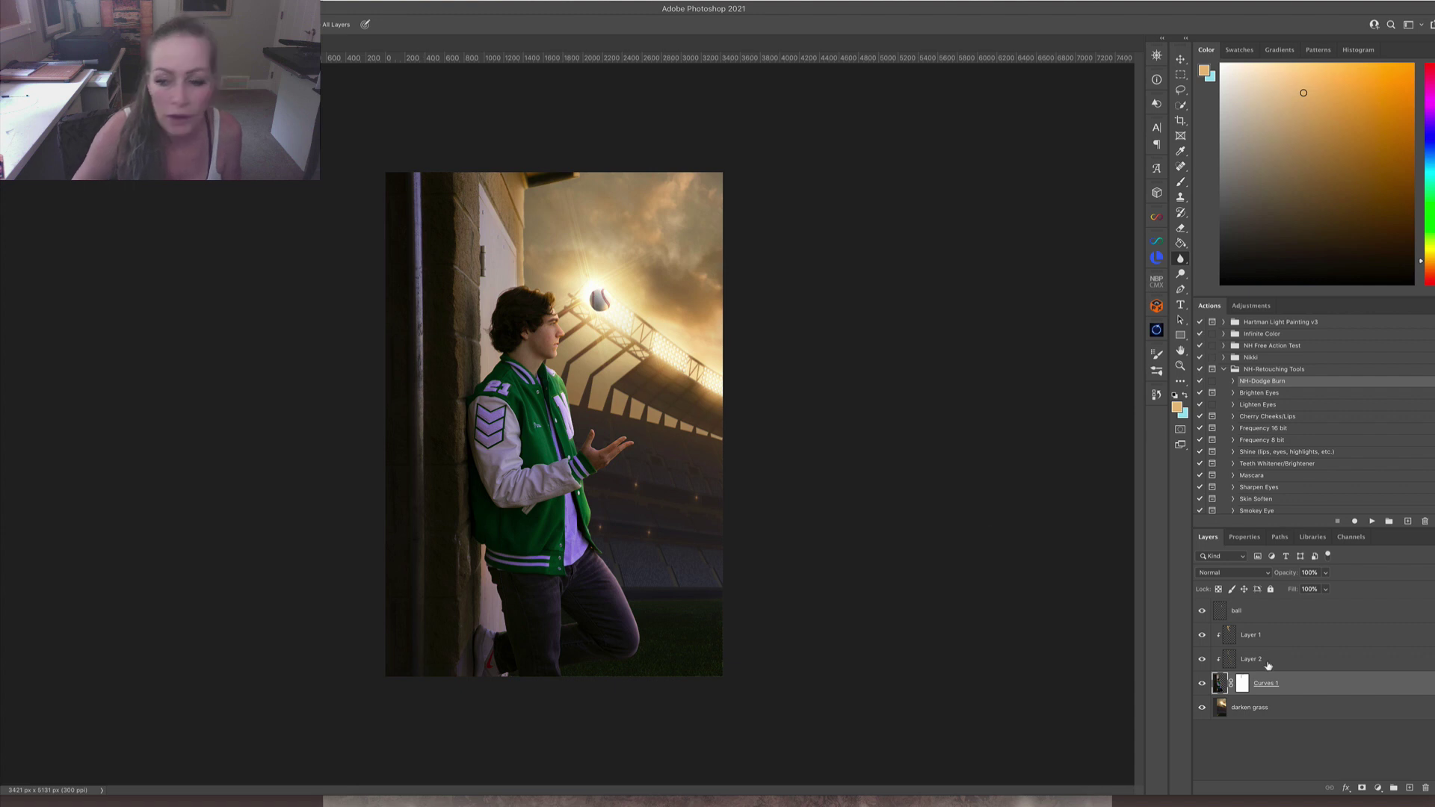
click(1292, 710)
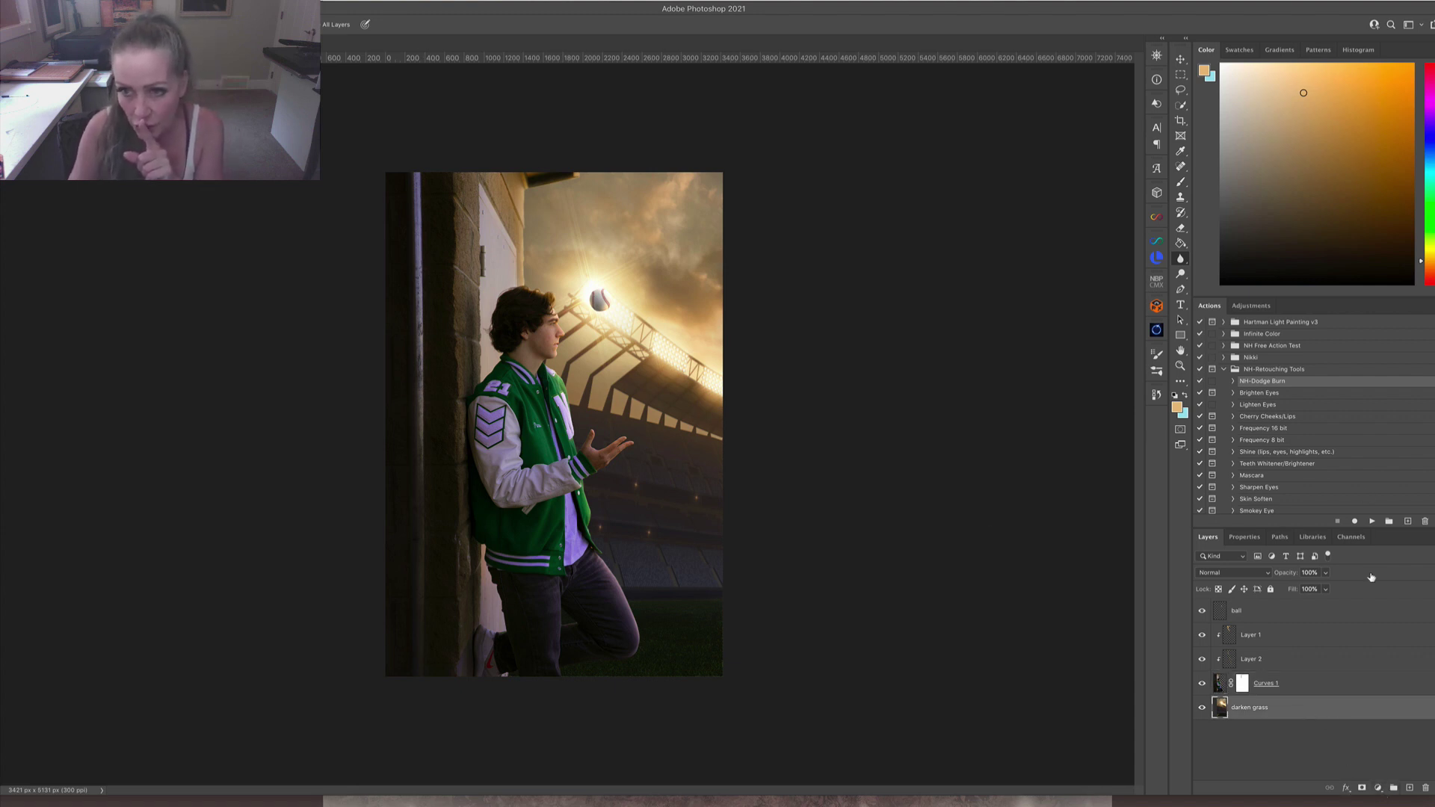
click(1265, 71)
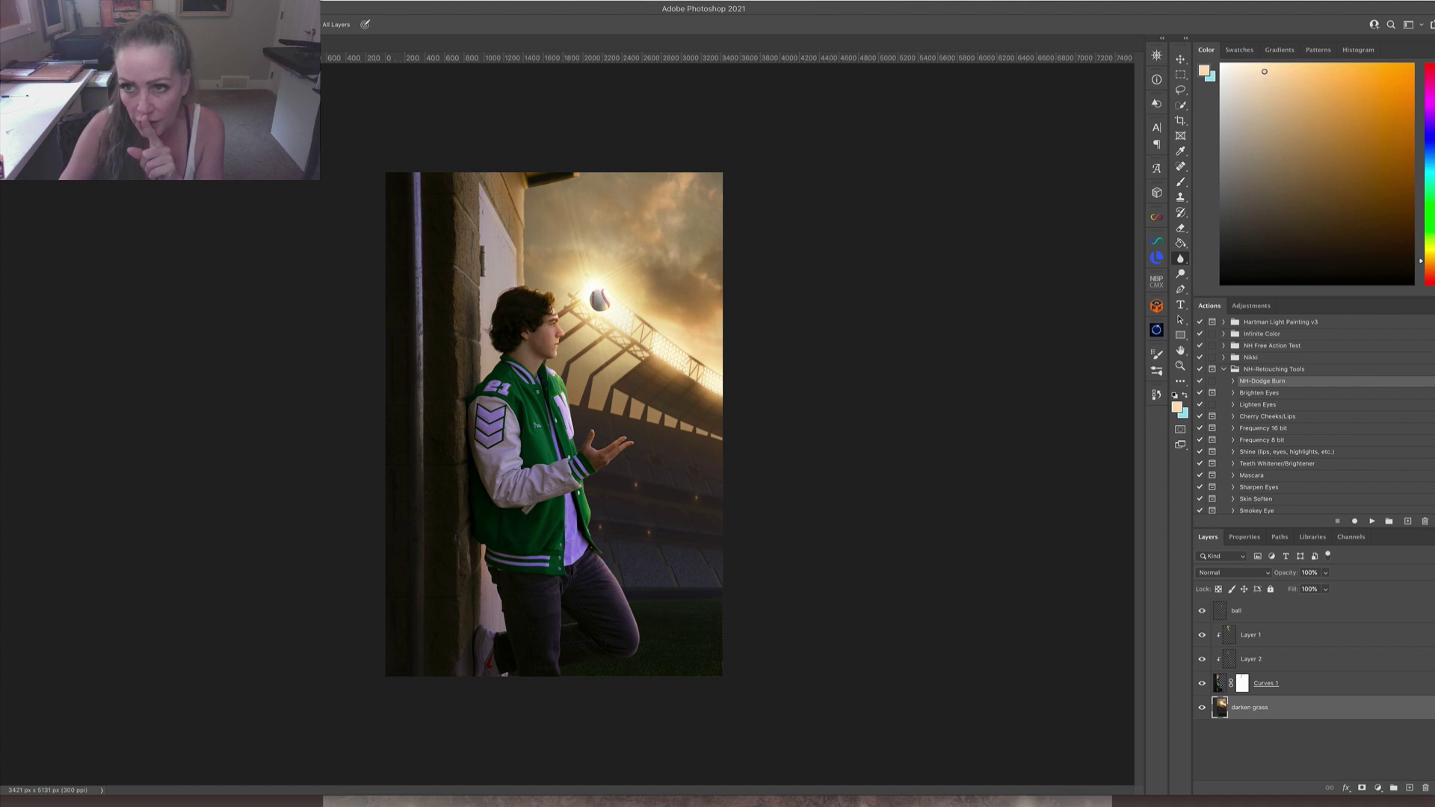
click(1378, 788)
click(1389, 597)
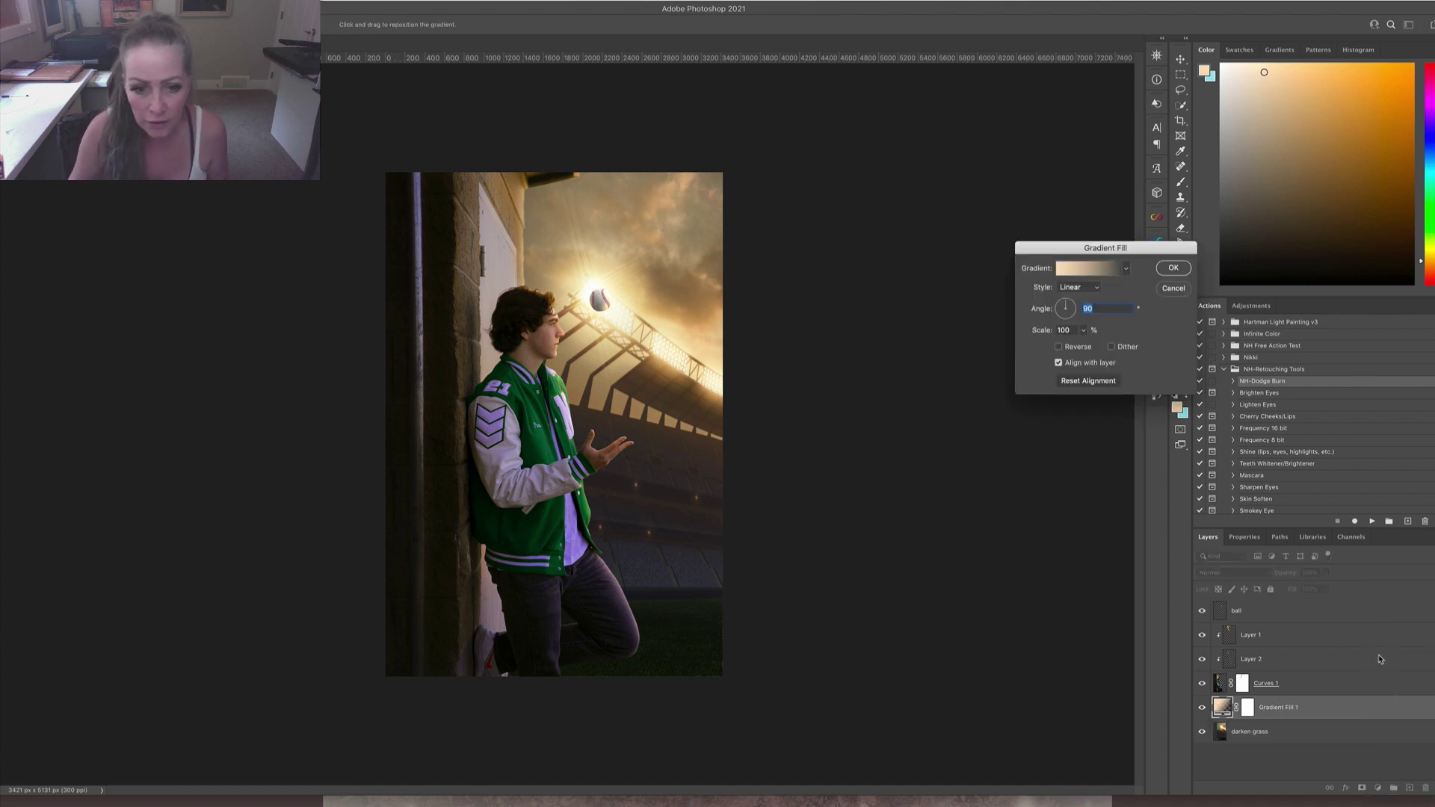
click(1079, 288)
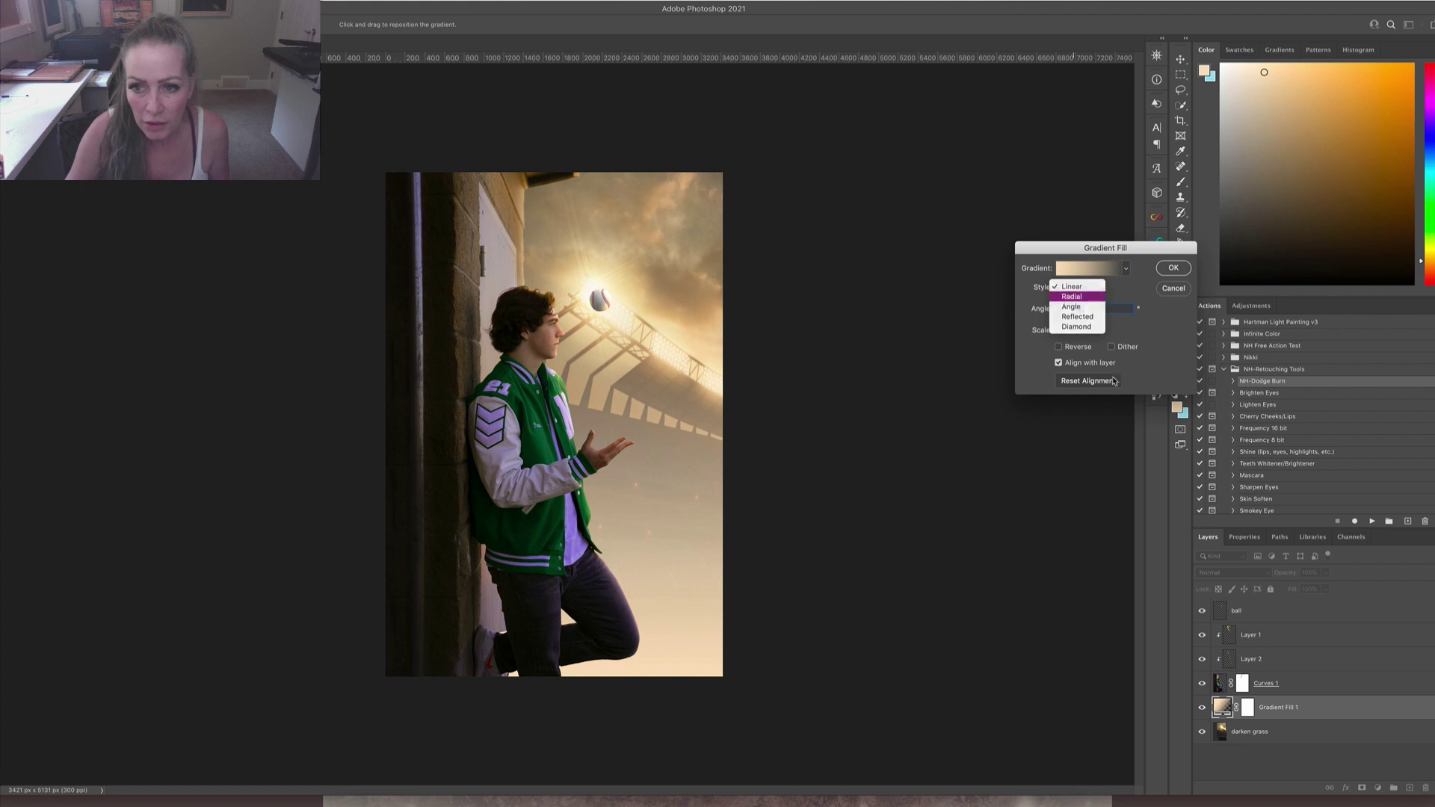
key(Return)
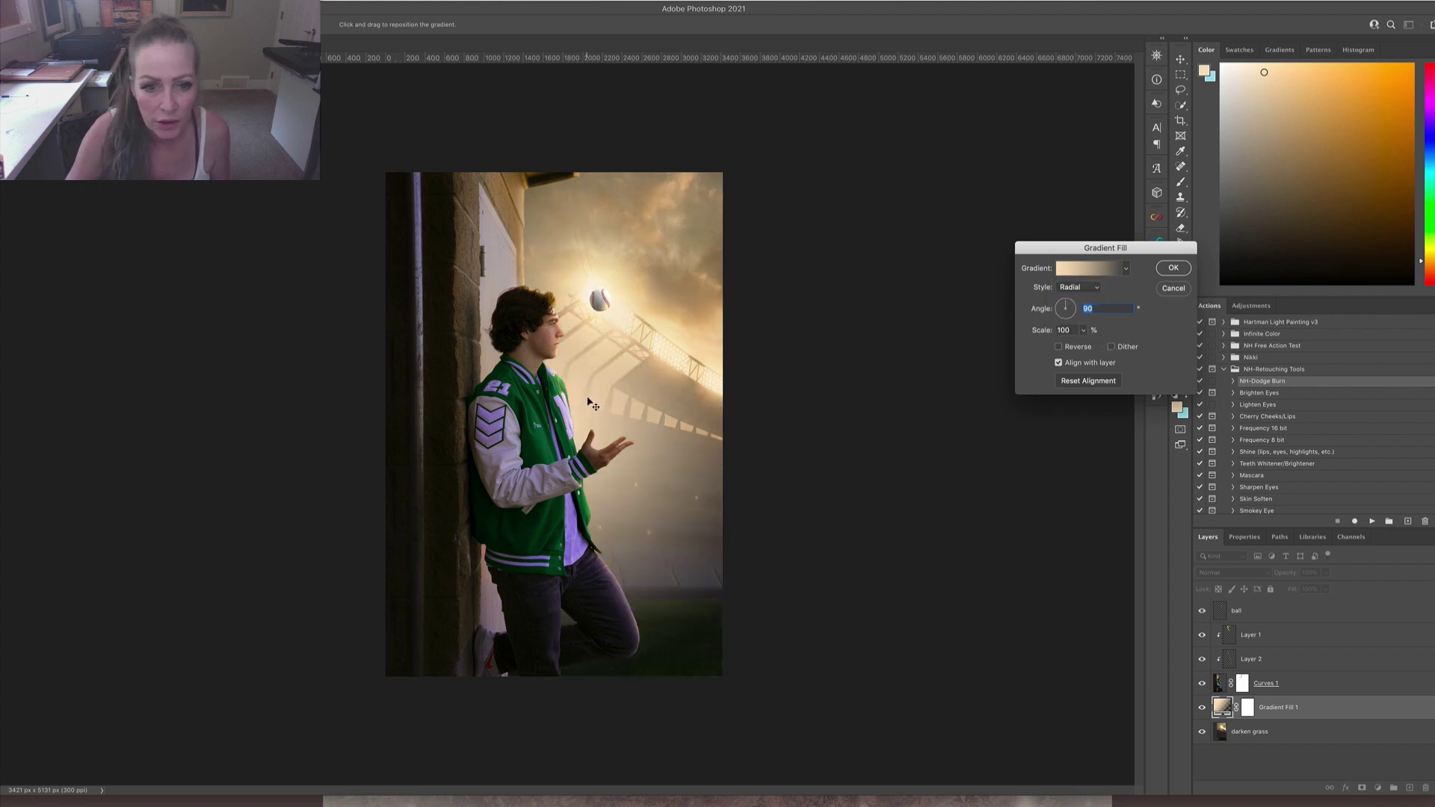
Move the radial gradient's centre up over the stadium lights, toggle Dither and accept the fill.
drag(588, 398, 652, 334)
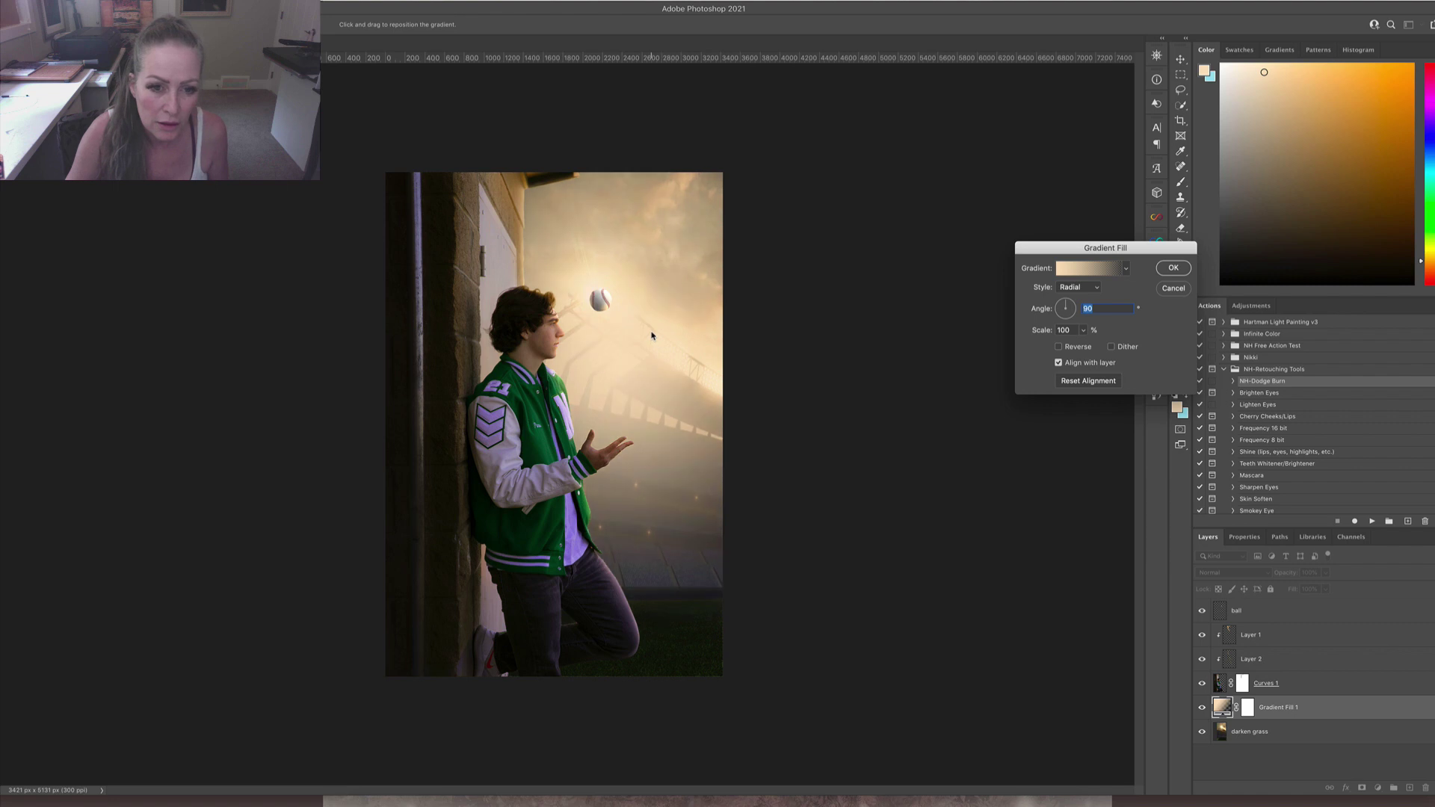
click(1112, 347)
click(1171, 266)
Lower the Gradient Fill layer's opacity to about 30% and compare the image with and without the glow.
click(1325, 572)
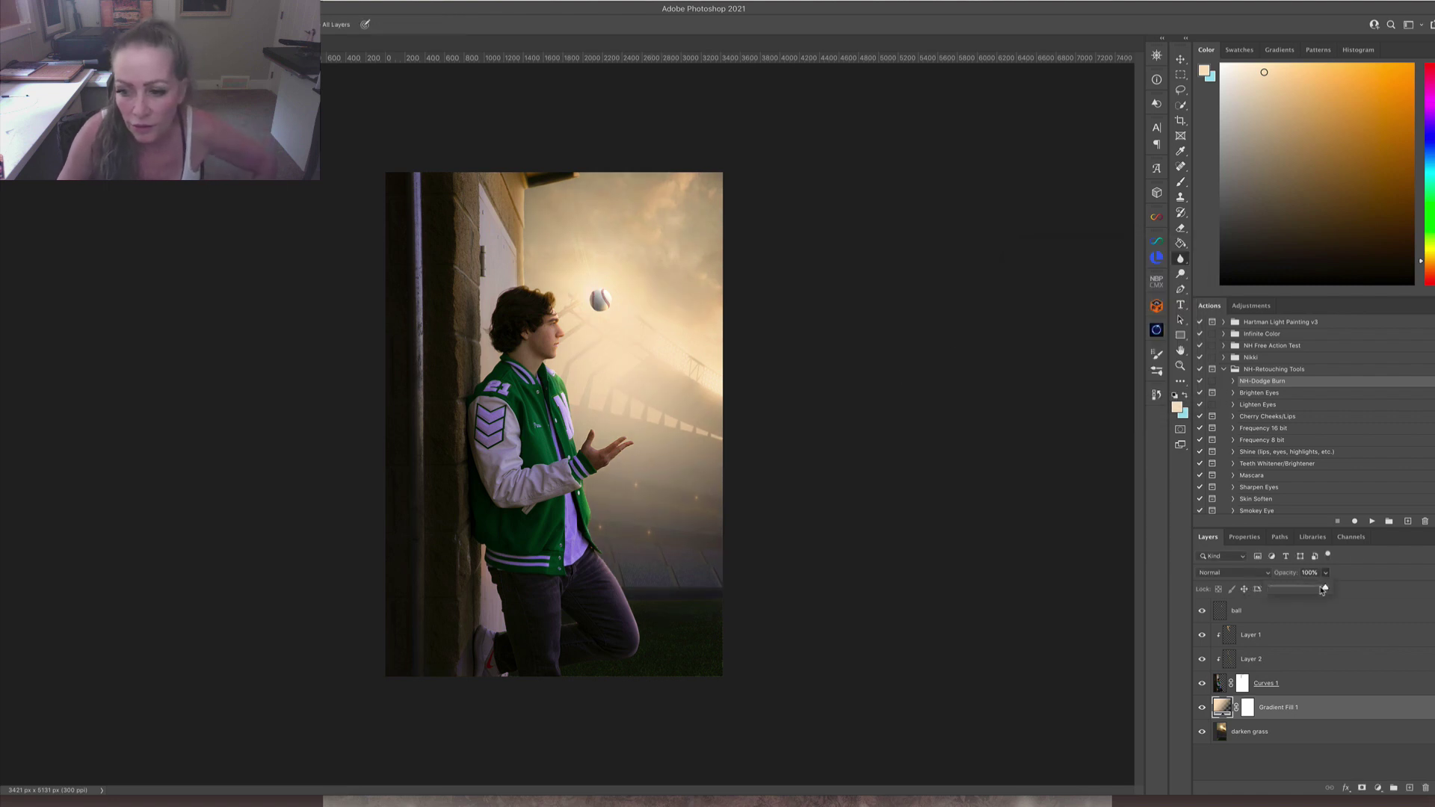
drag(1328, 588, 1288, 589)
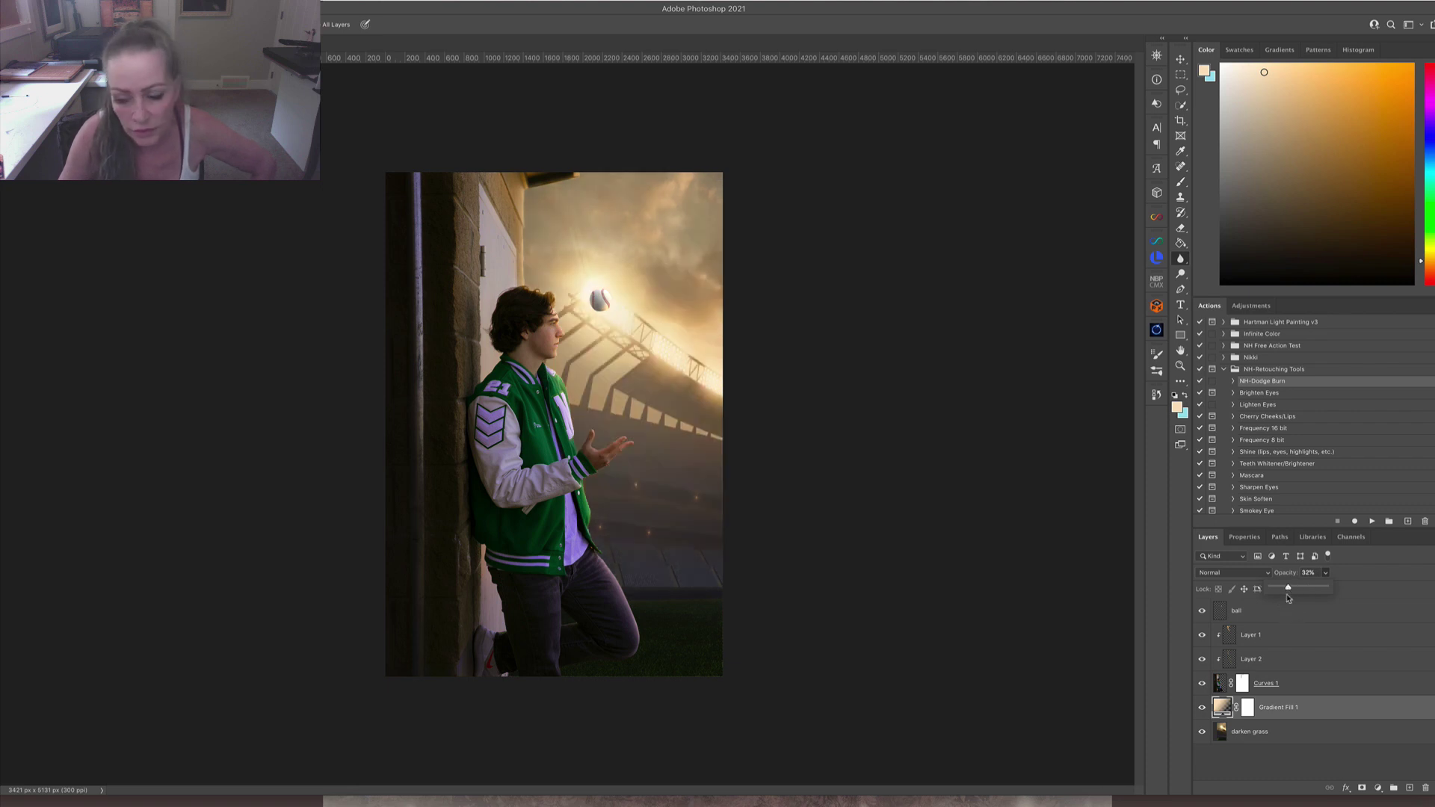
drag(1288, 587, 1286, 588)
click(1202, 708)
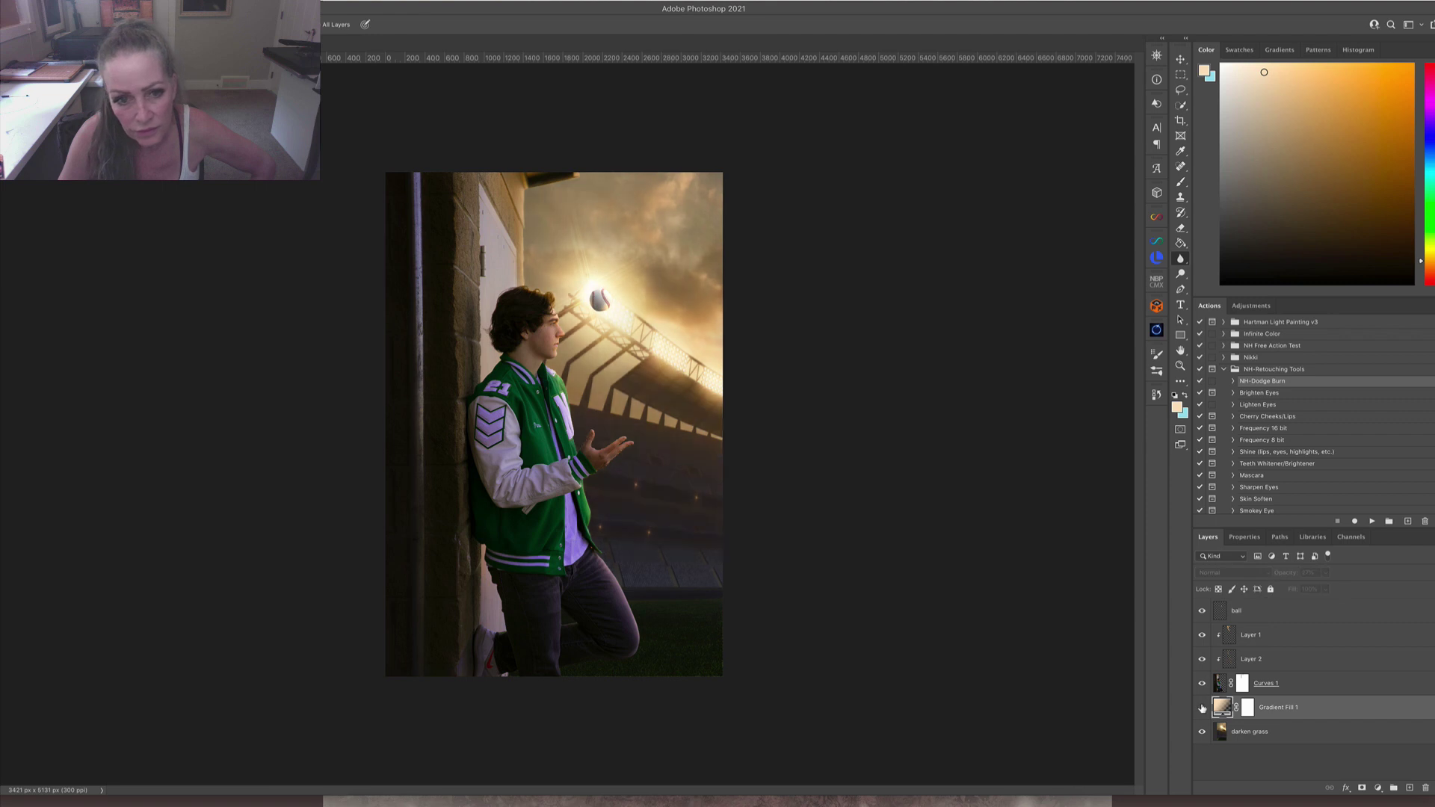
click(1203, 708)
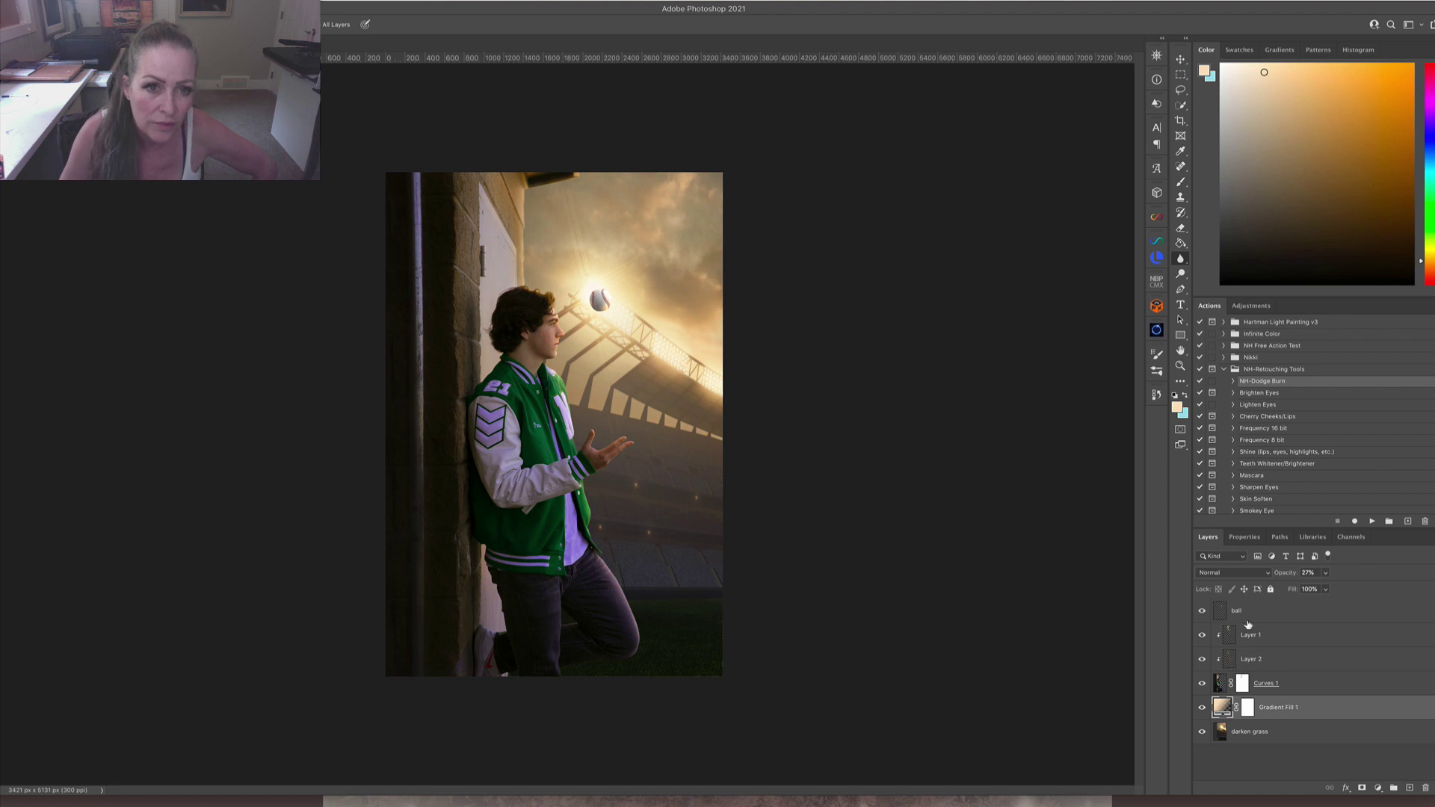
Brush black on the Curves 1 layer's mask along the brick wall's edge against the sky to clean up the cutout.
click(1242, 684)
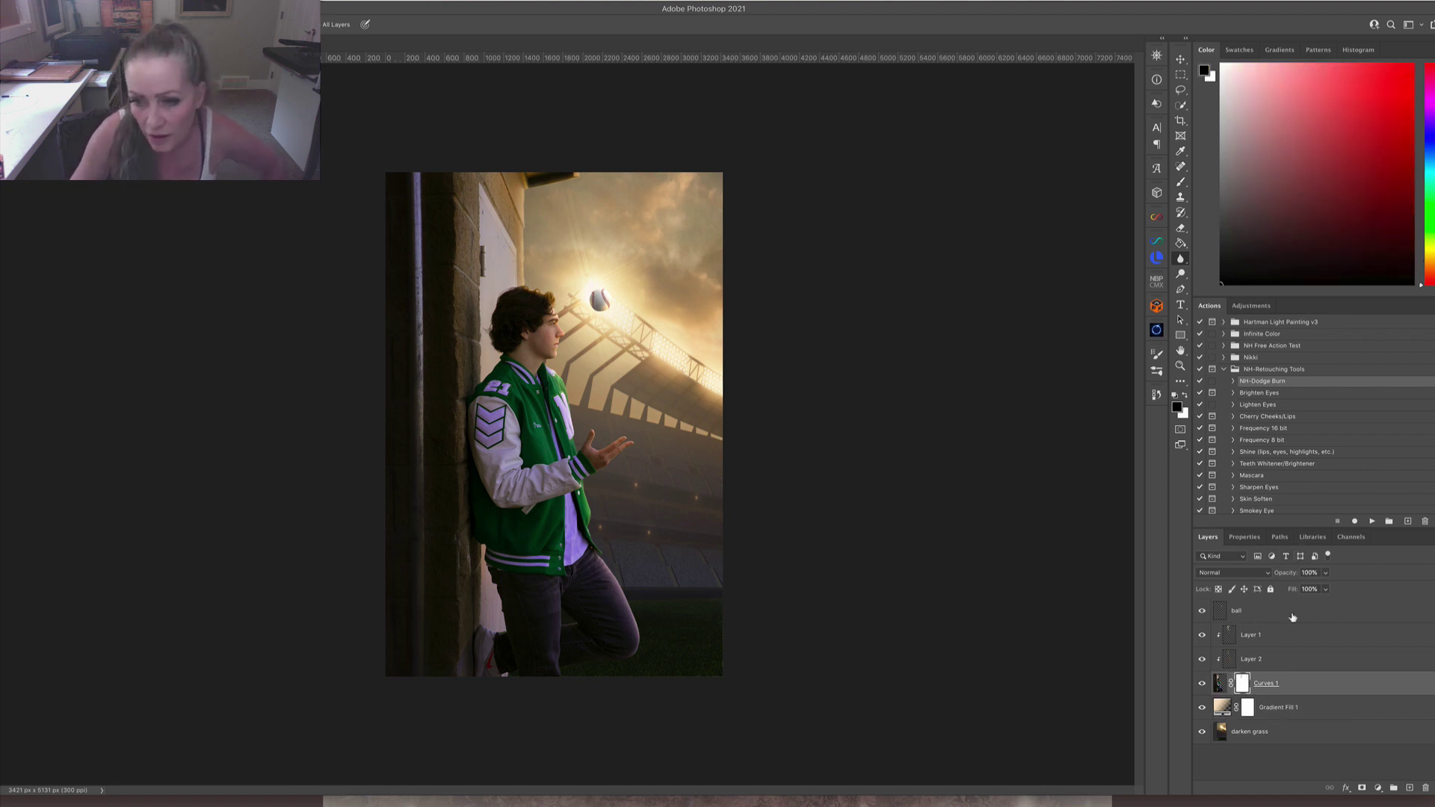
click(1181, 182)
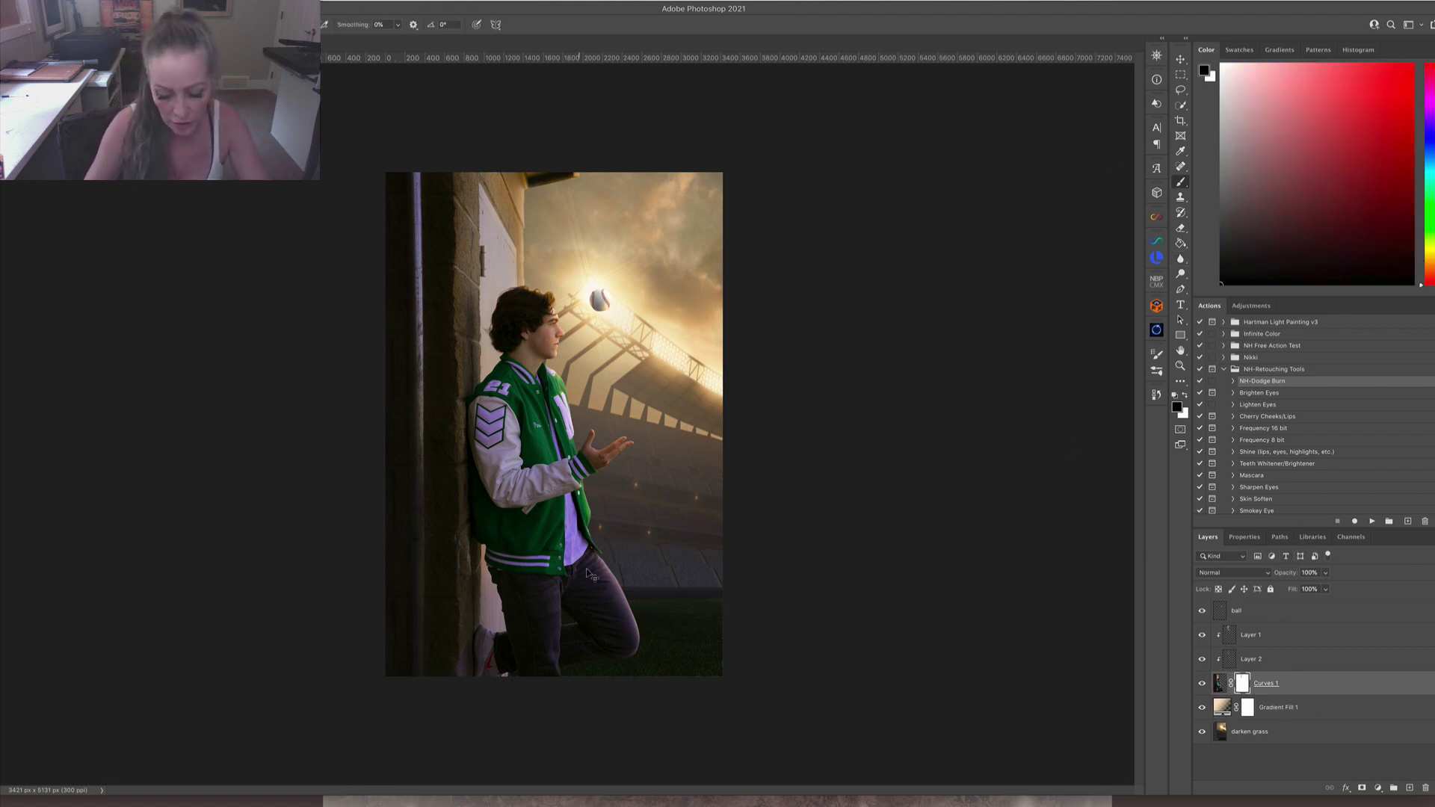
scroll(554, 412, up, 3)
scroll(557, 269, up, 10)
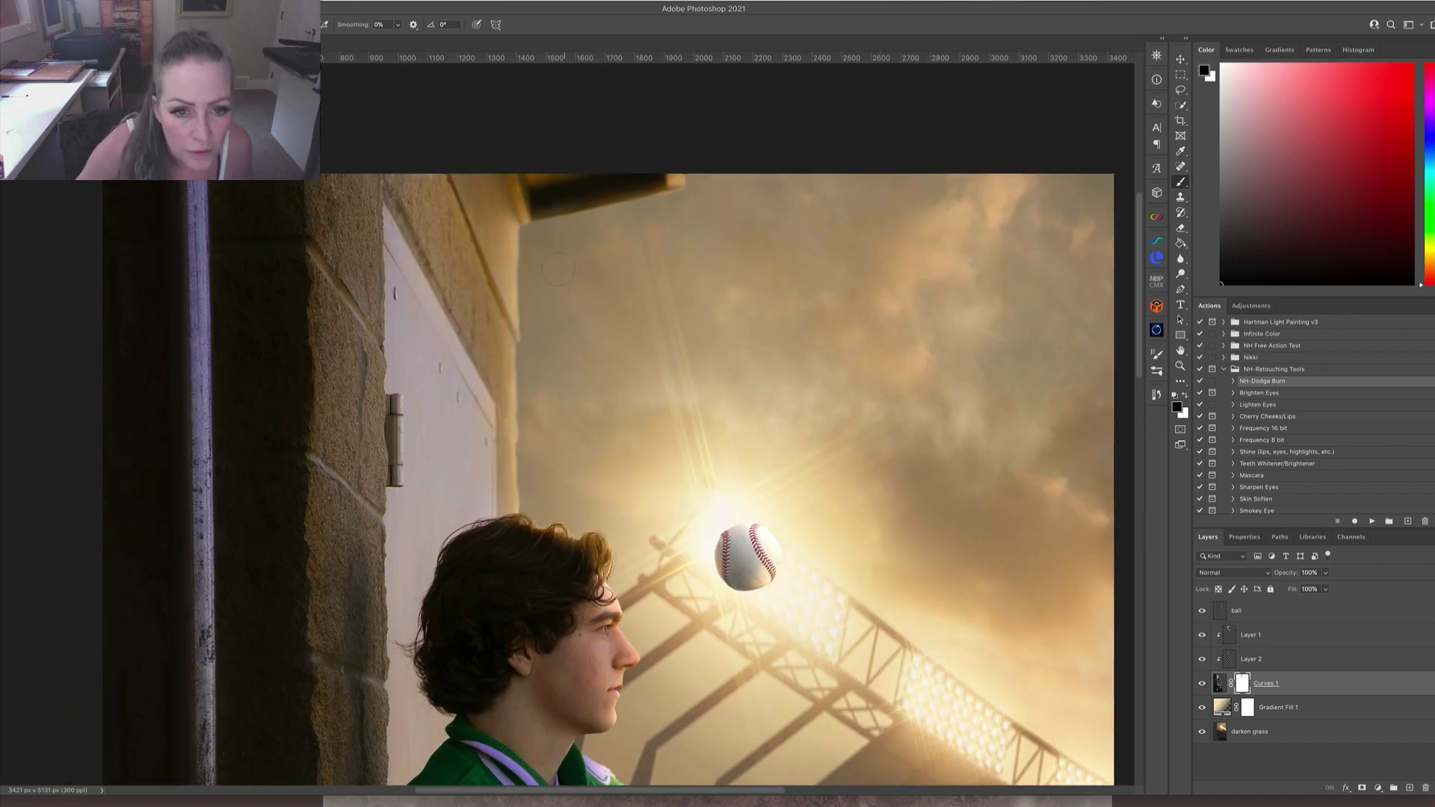
drag(547, 261, 525, 261)
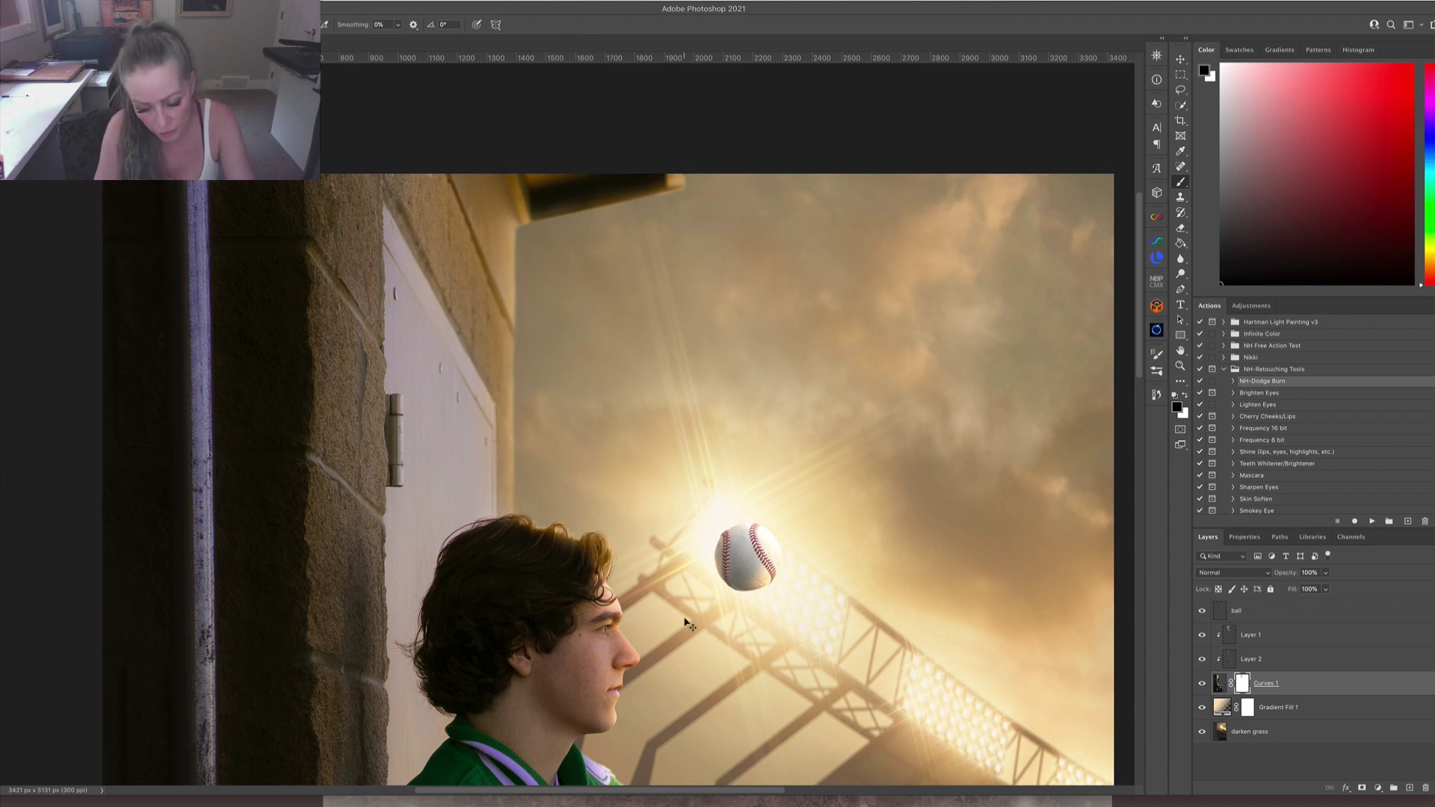
key(super+minus)
key(super+minus)
key(super+minus)
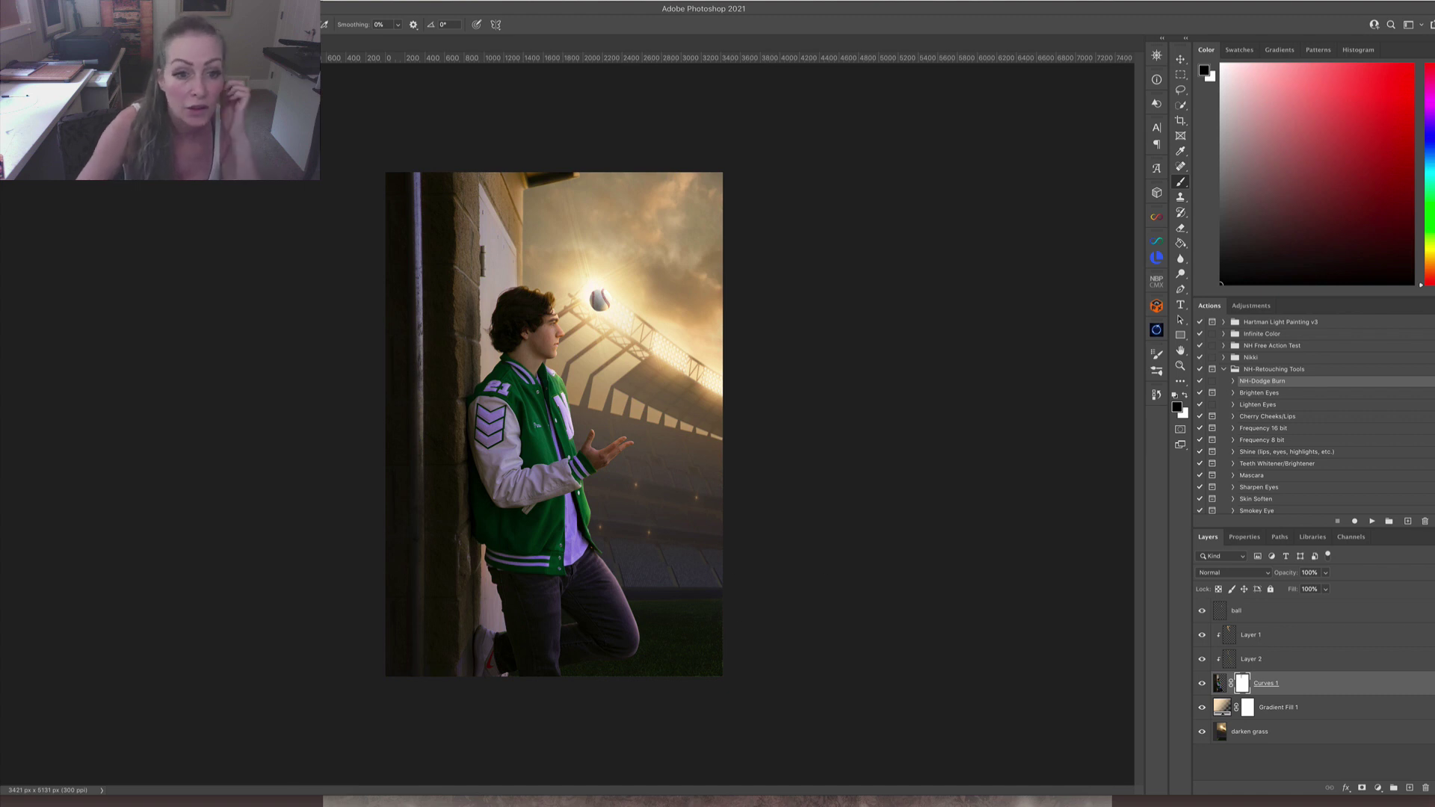
Flatten the image and run the NH-Dodge Burn action.
right_click(127, 216)
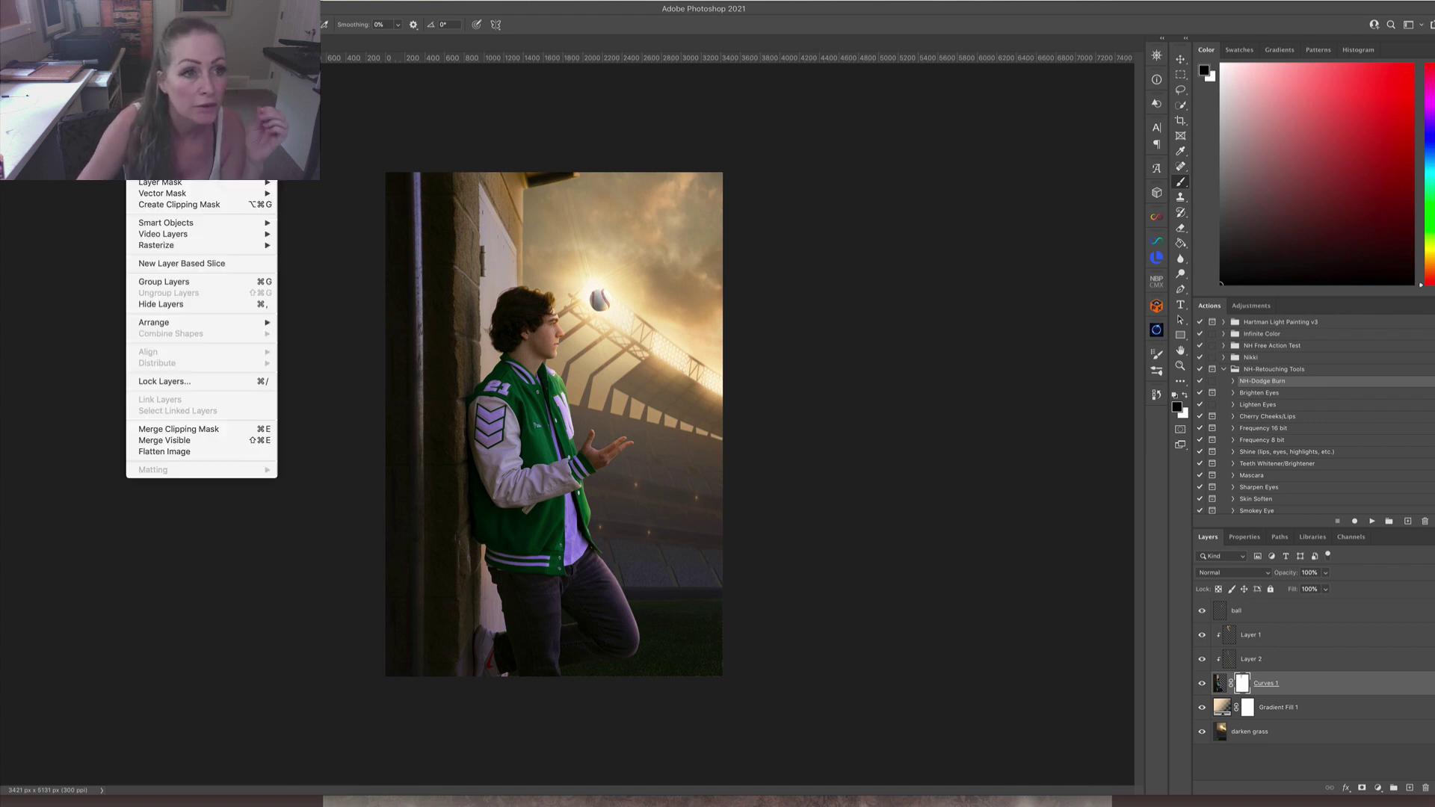
click(211, 453)
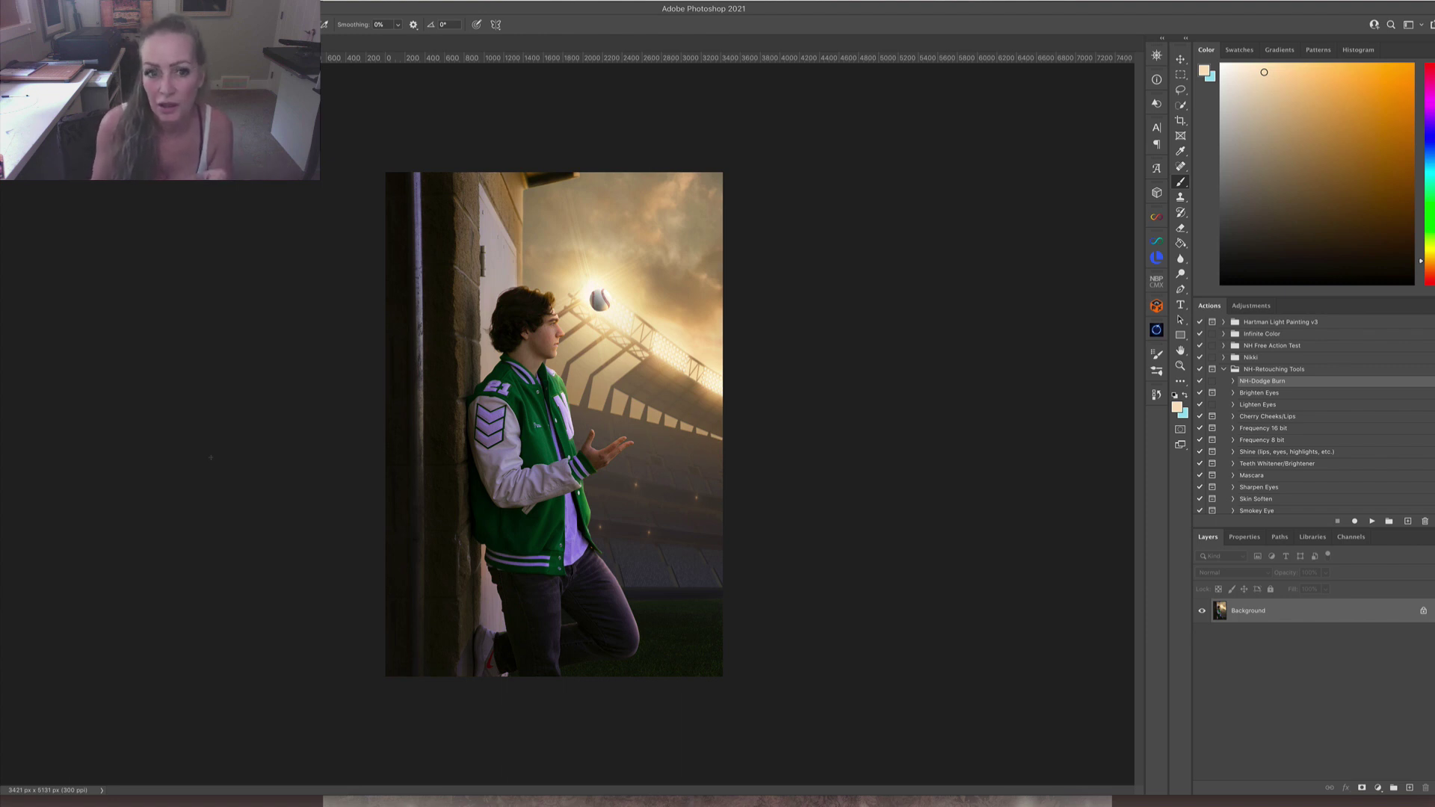
click(1372, 521)
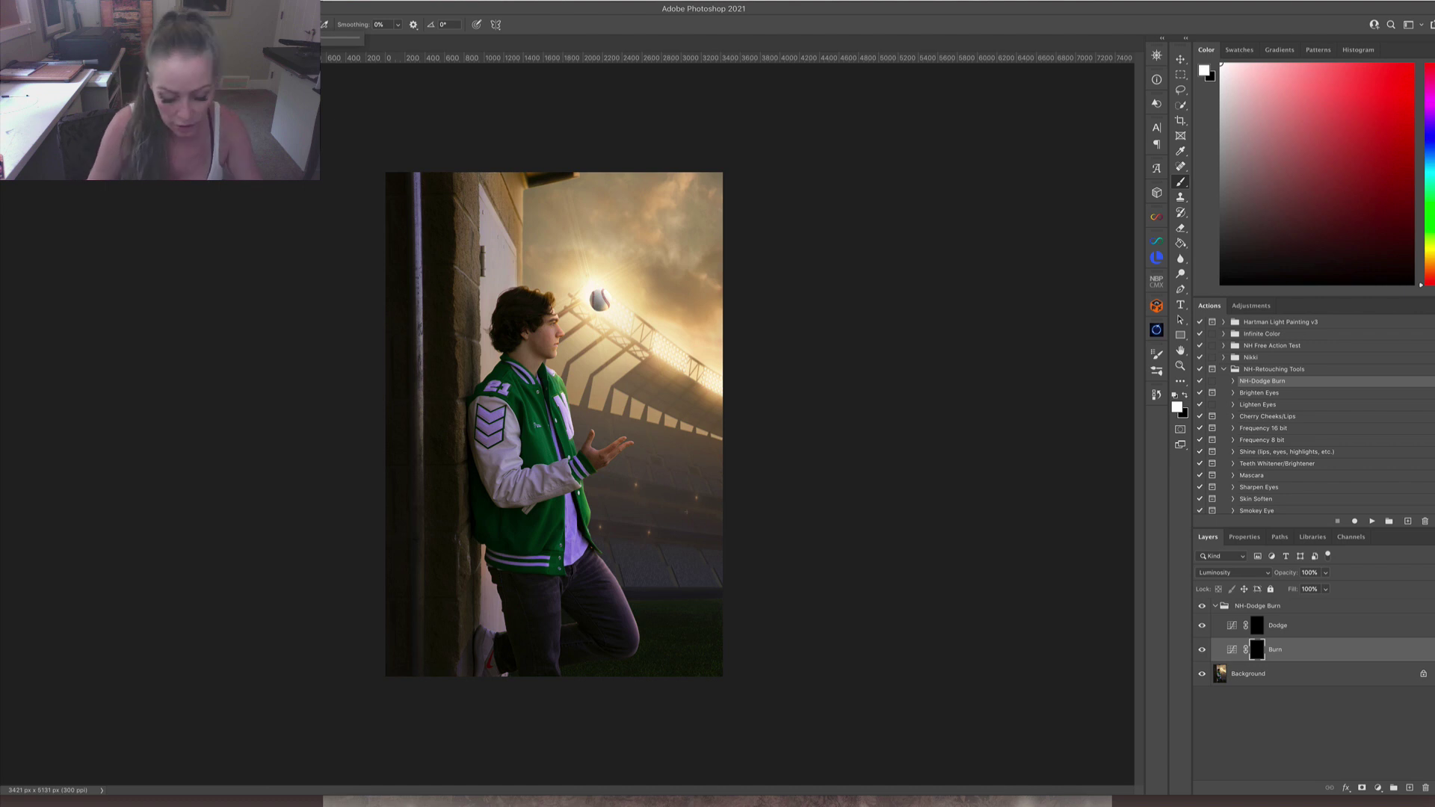
Brush white on the Dodge layer's mask over the hair highlights, covering the front curls, the crown and the back of the head.
key(ctrl+plus)
key(ctrl+plus)
key(ctrl+plus)
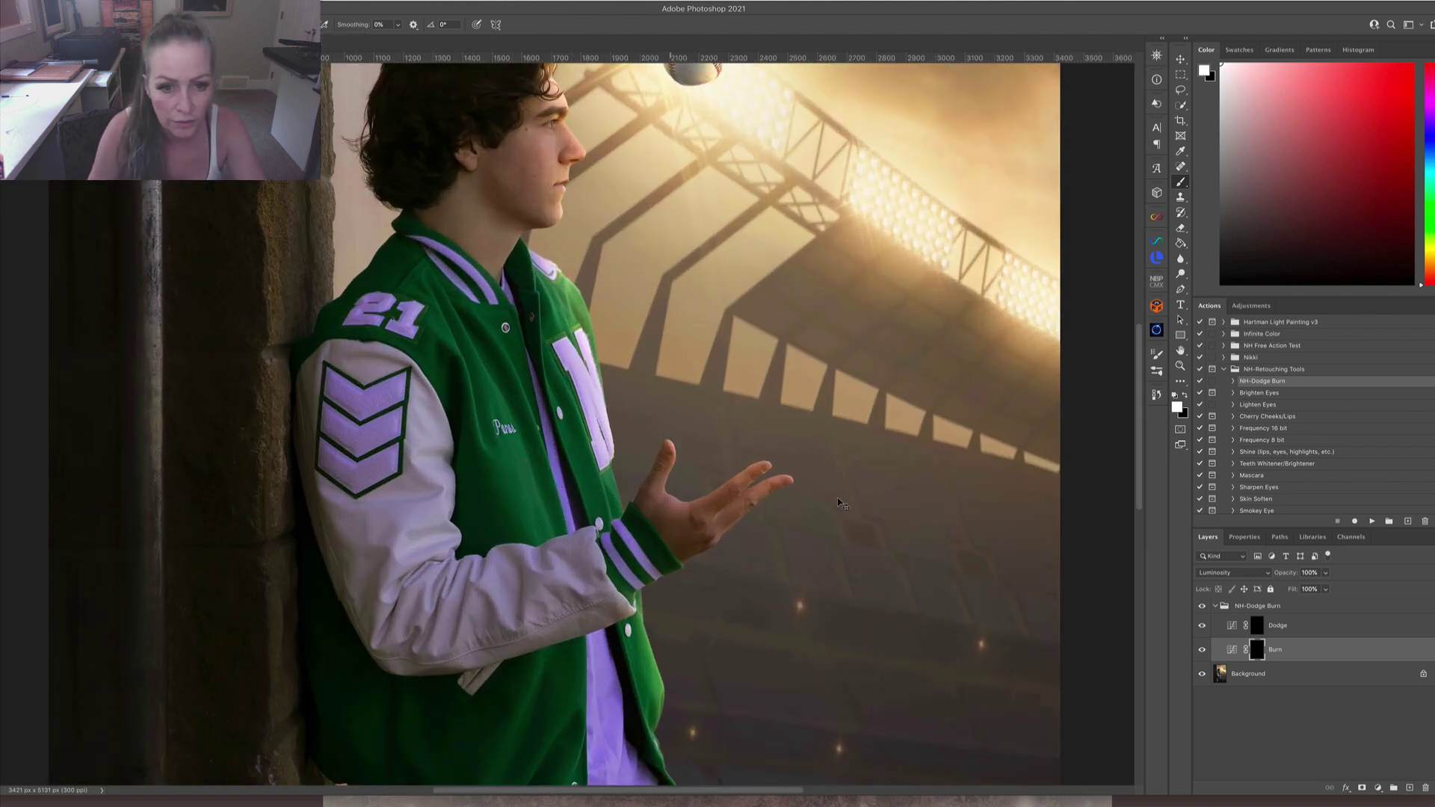
key(ctrl+plus)
scroll(729, 419, up, 5)
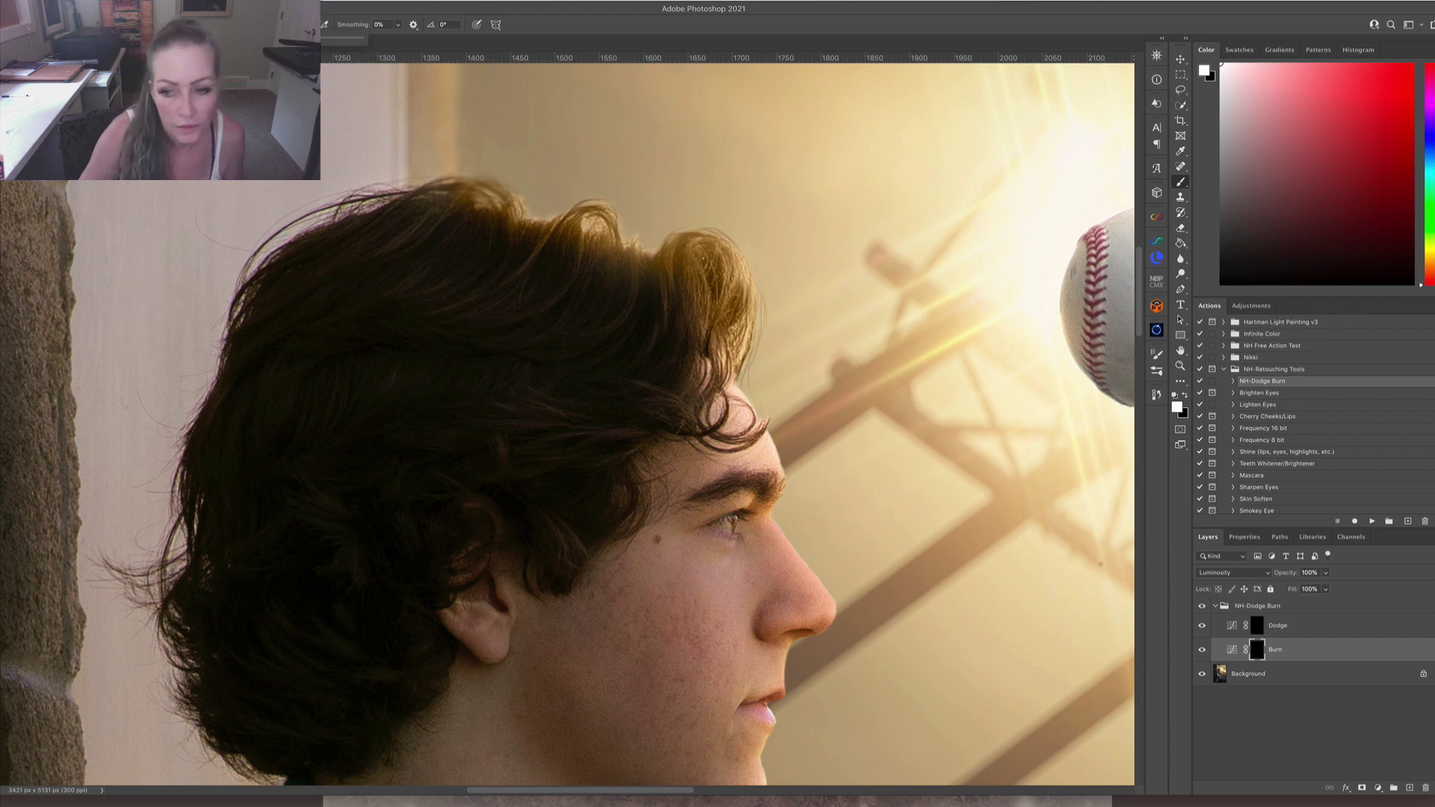
click(1284, 626)
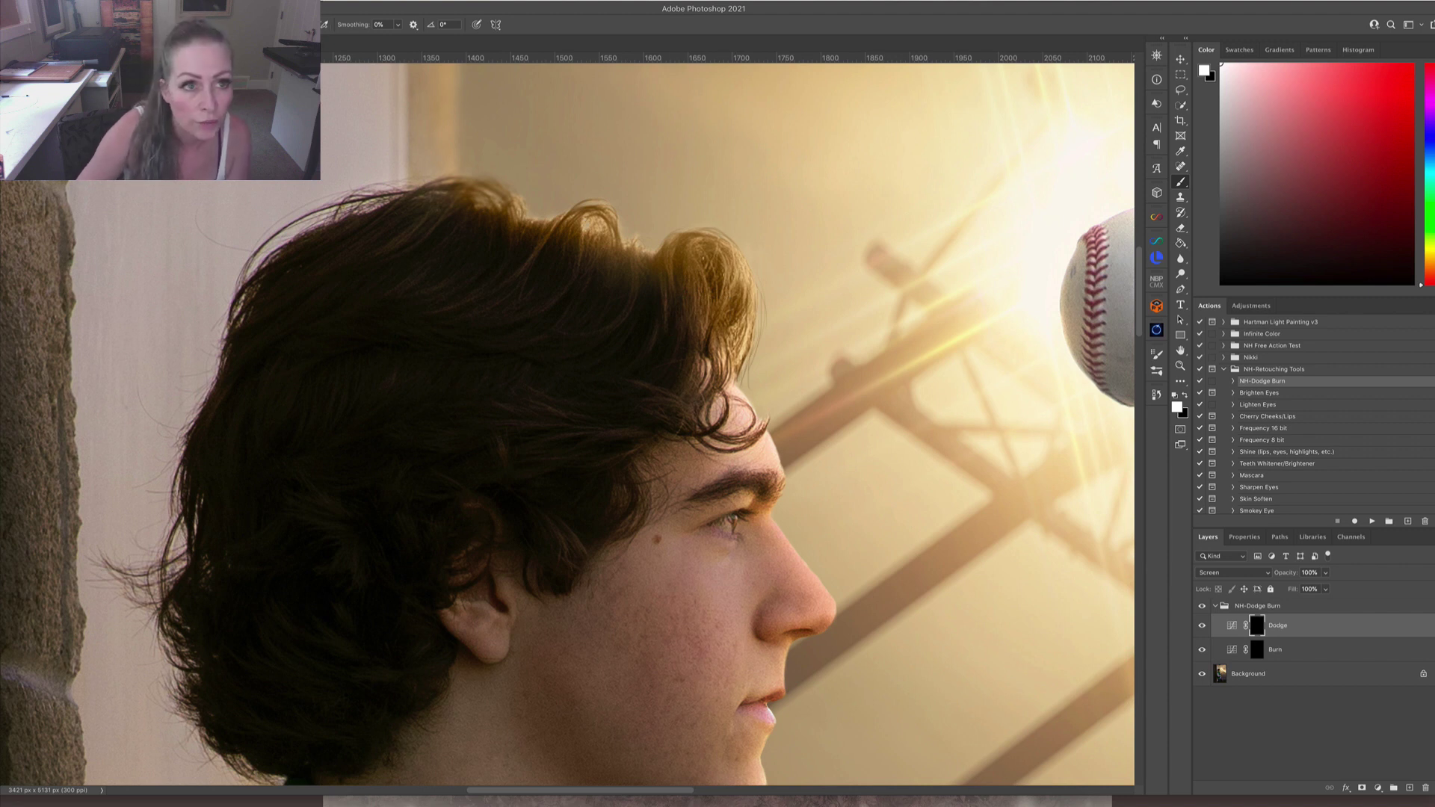
click(308, 24)
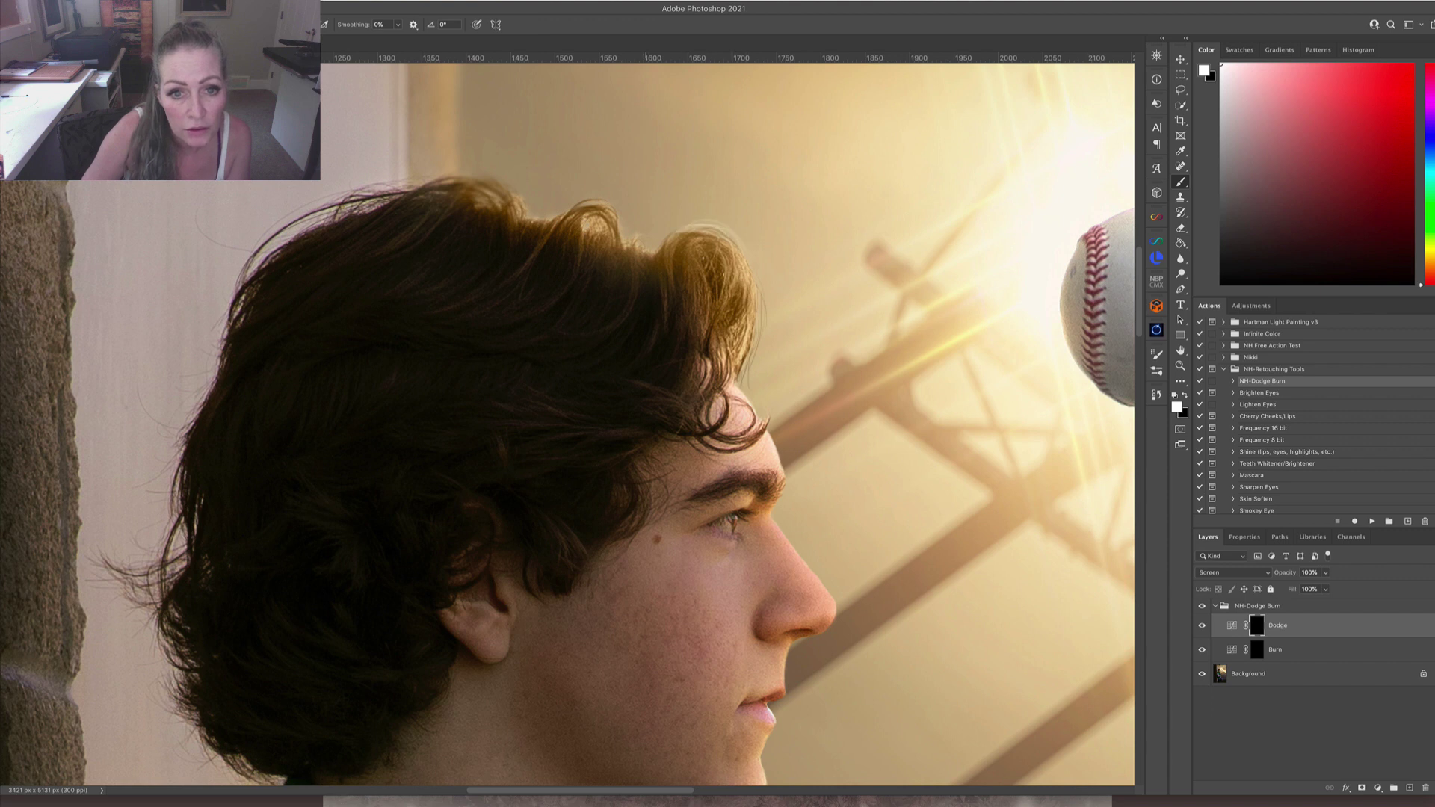
drag(618, 204, 570, 196)
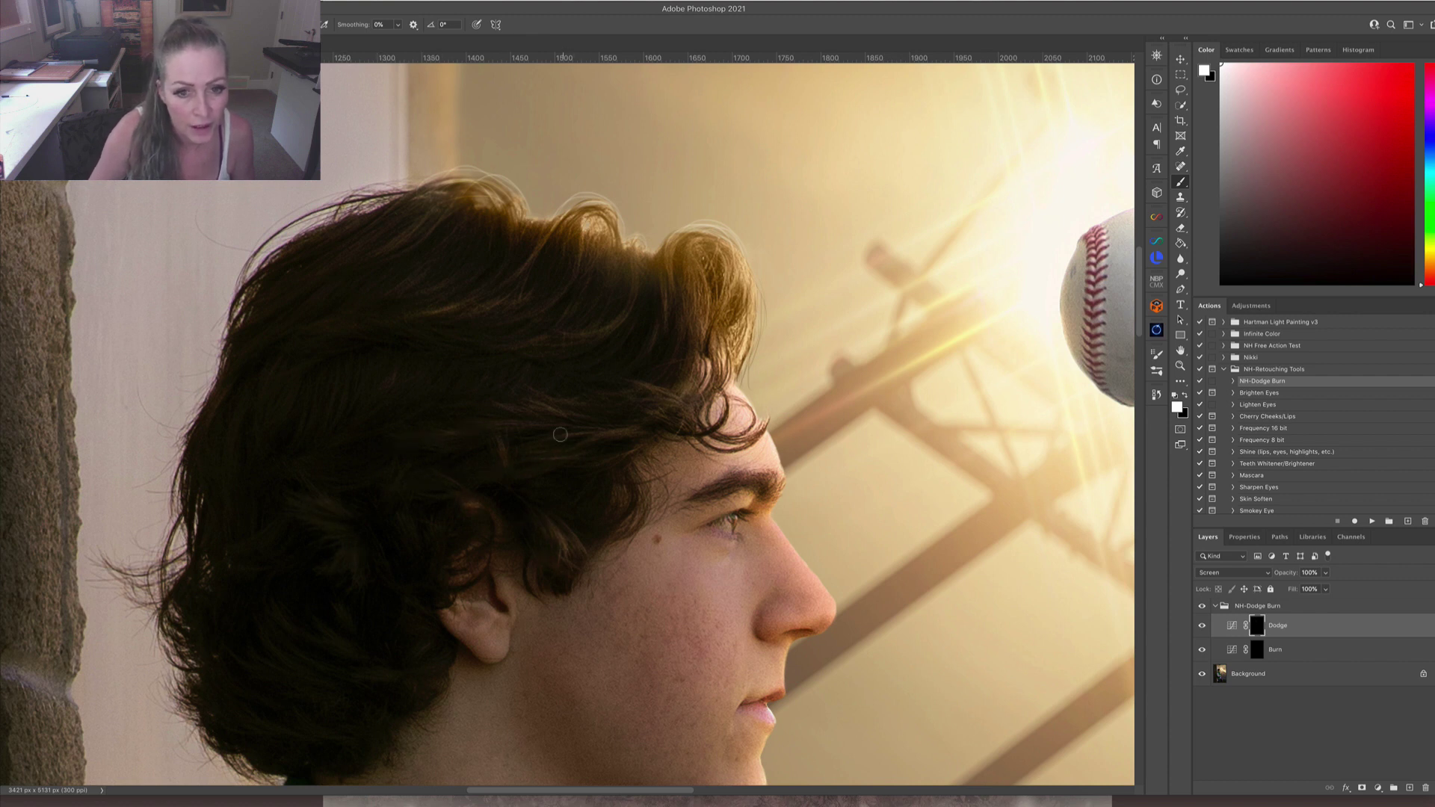
ctrl+alt+click(688, 255)
drag(688, 255, 715, 231)
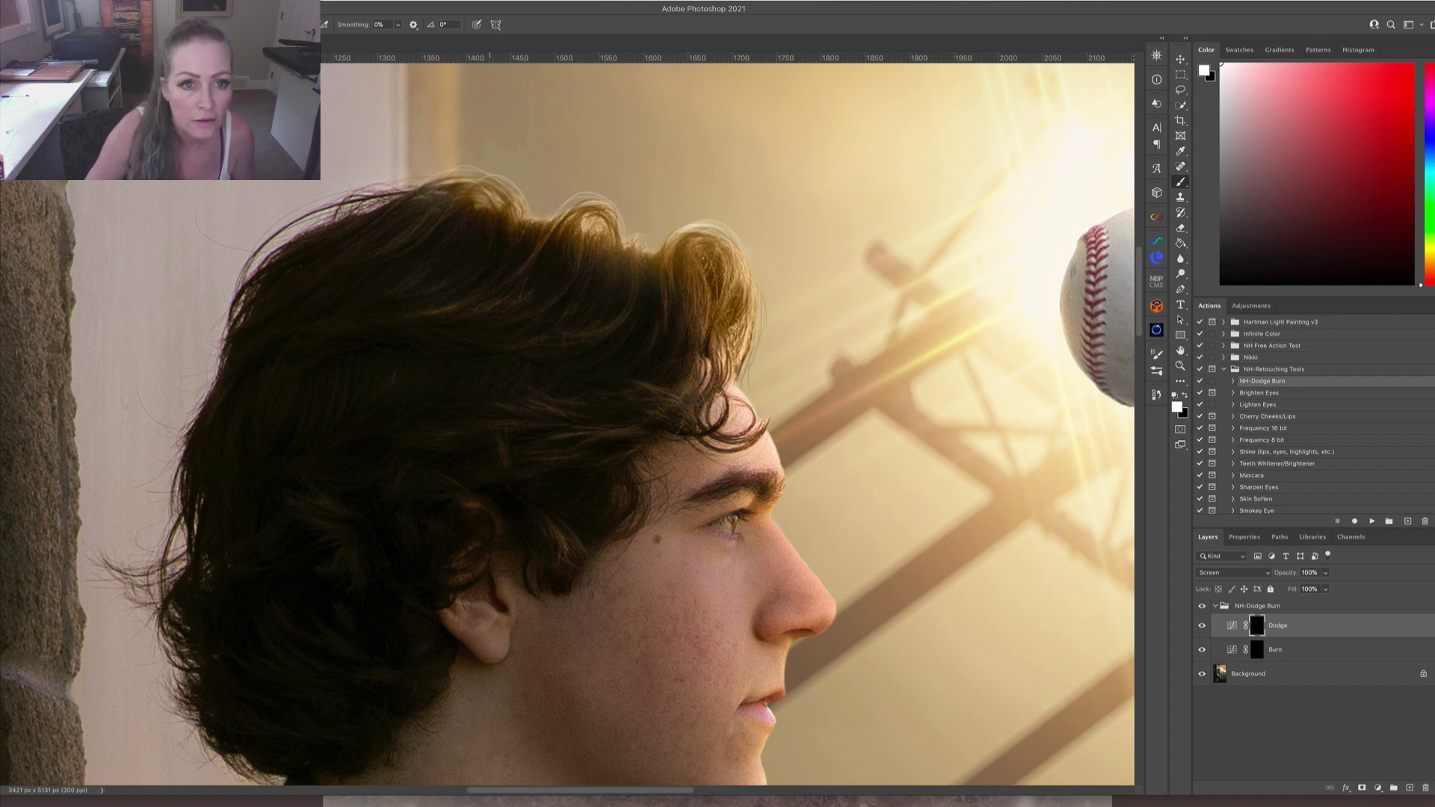
drag(483, 192, 413, 187)
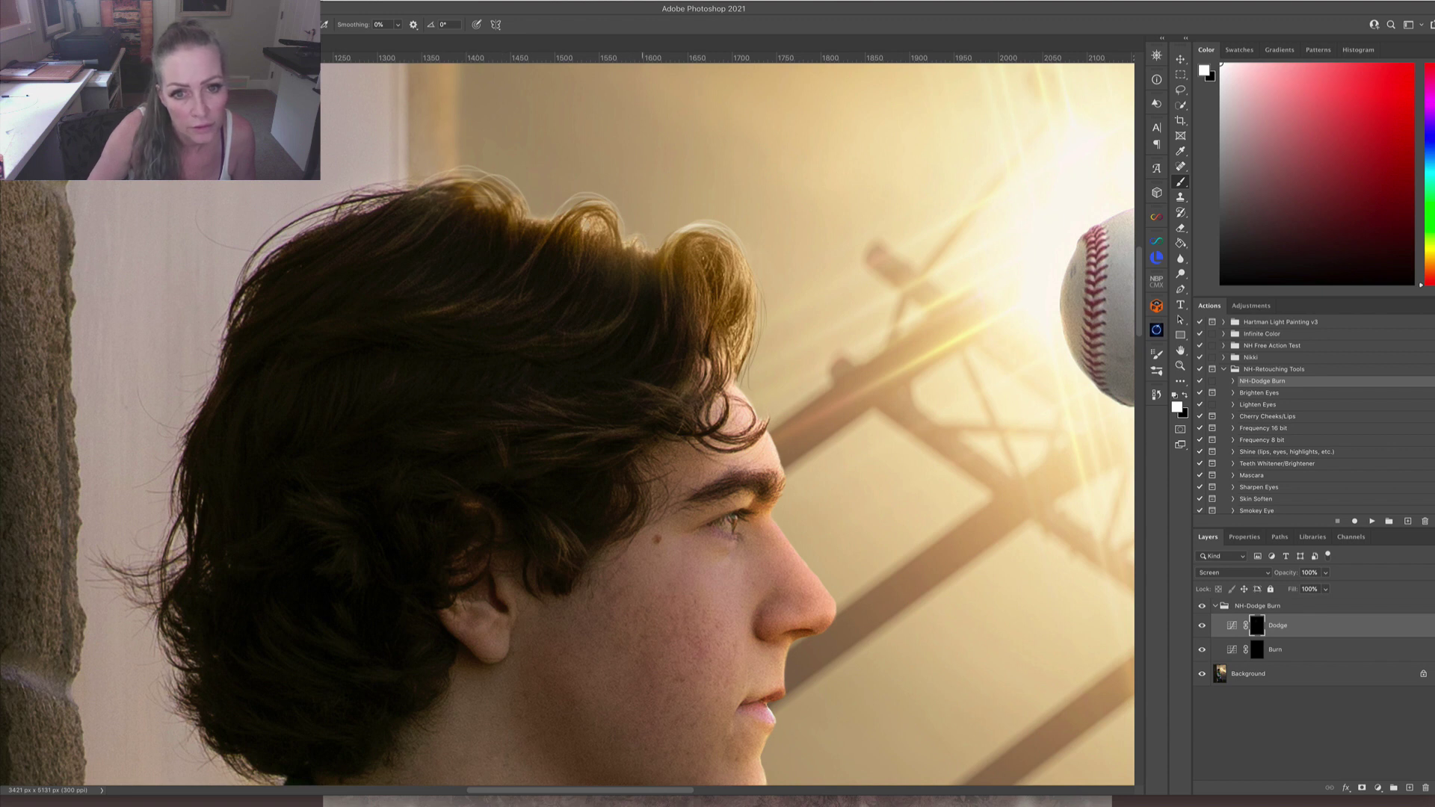
mouse_move(722, 292)
mouse_down()
mouse_move(745, 359)
mouse_move(752, 314)
mouse_move(735, 336)
mouse_up()
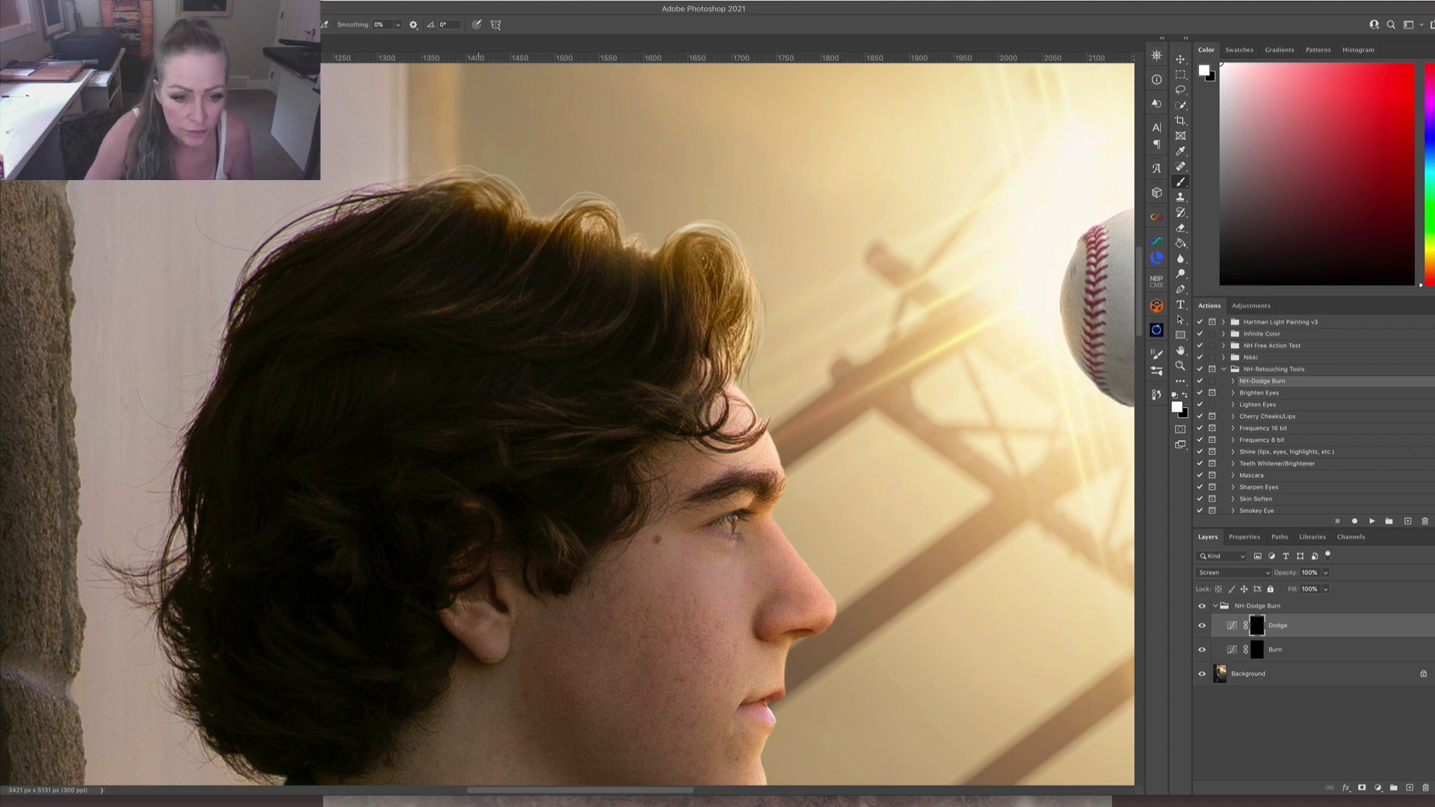
drag(382, 647, 396, 647)
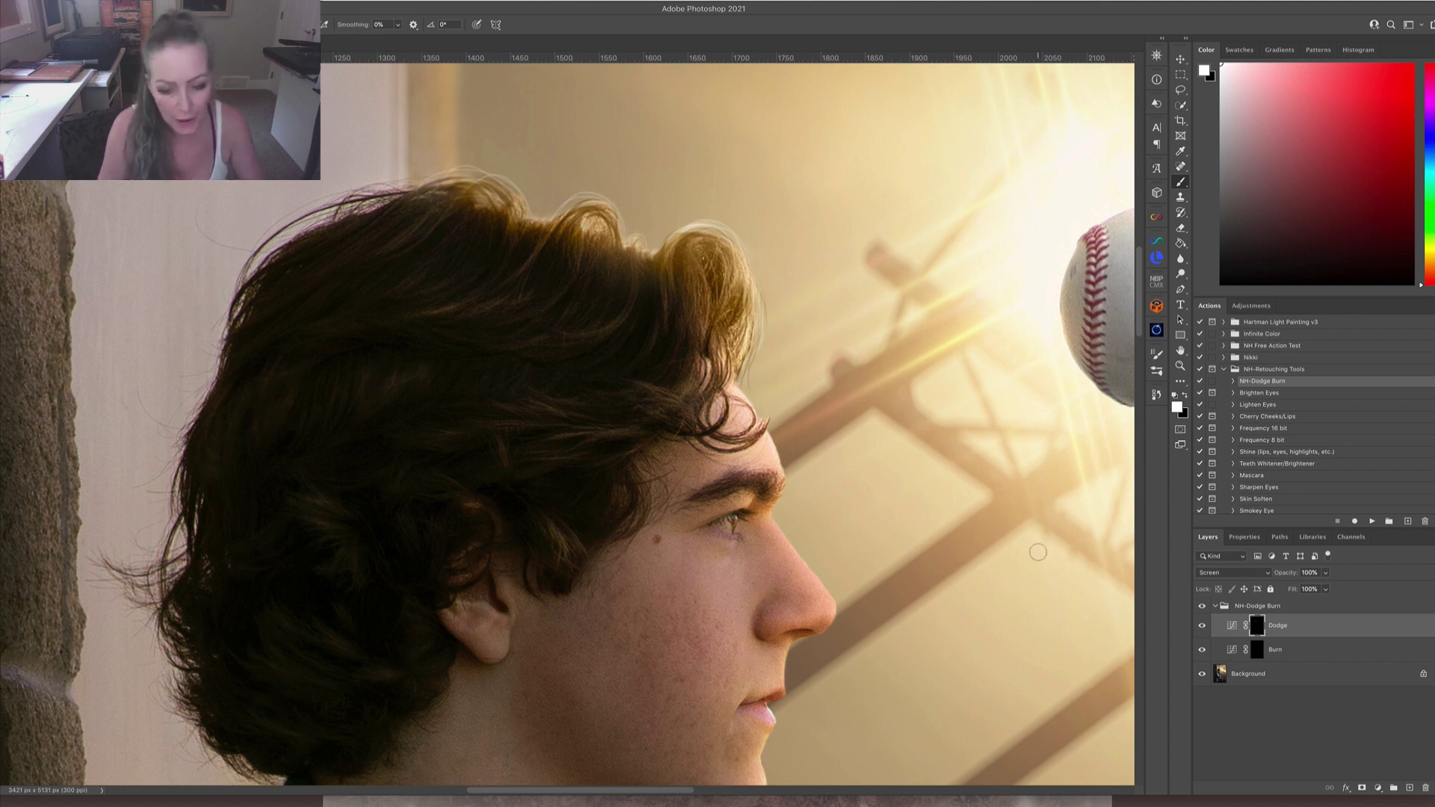
Brush a small highlight on the boy's face near the eye on the Dodge layer's mask.
key(ctrl+minus)
key(ctrl+minus)
key(ctrl+minus)
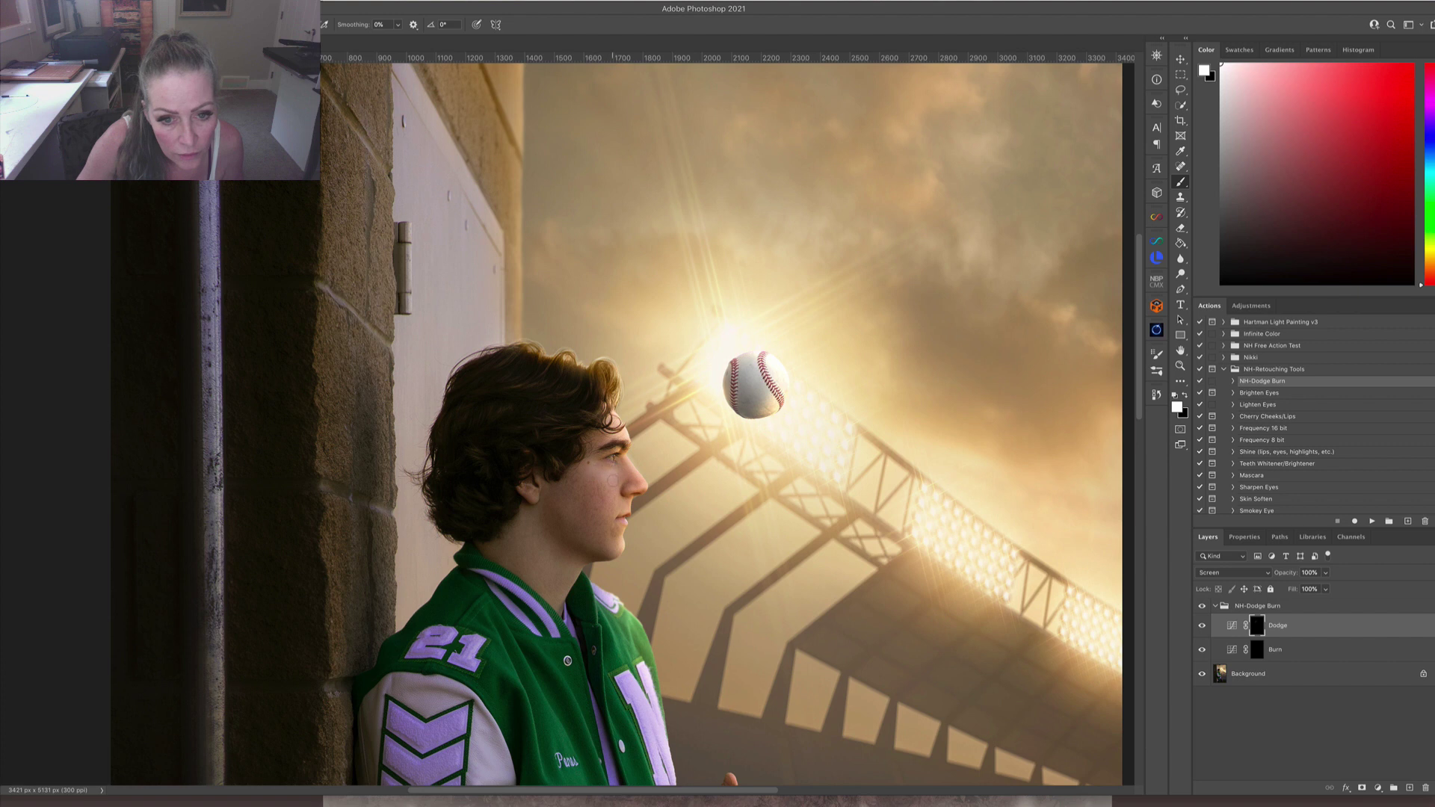
drag(612, 481, 617, 480)
Brush white on the Burn layer's mask to darken the shaded areas of the boy's cheek, jaw and neck.
click(1254, 661)
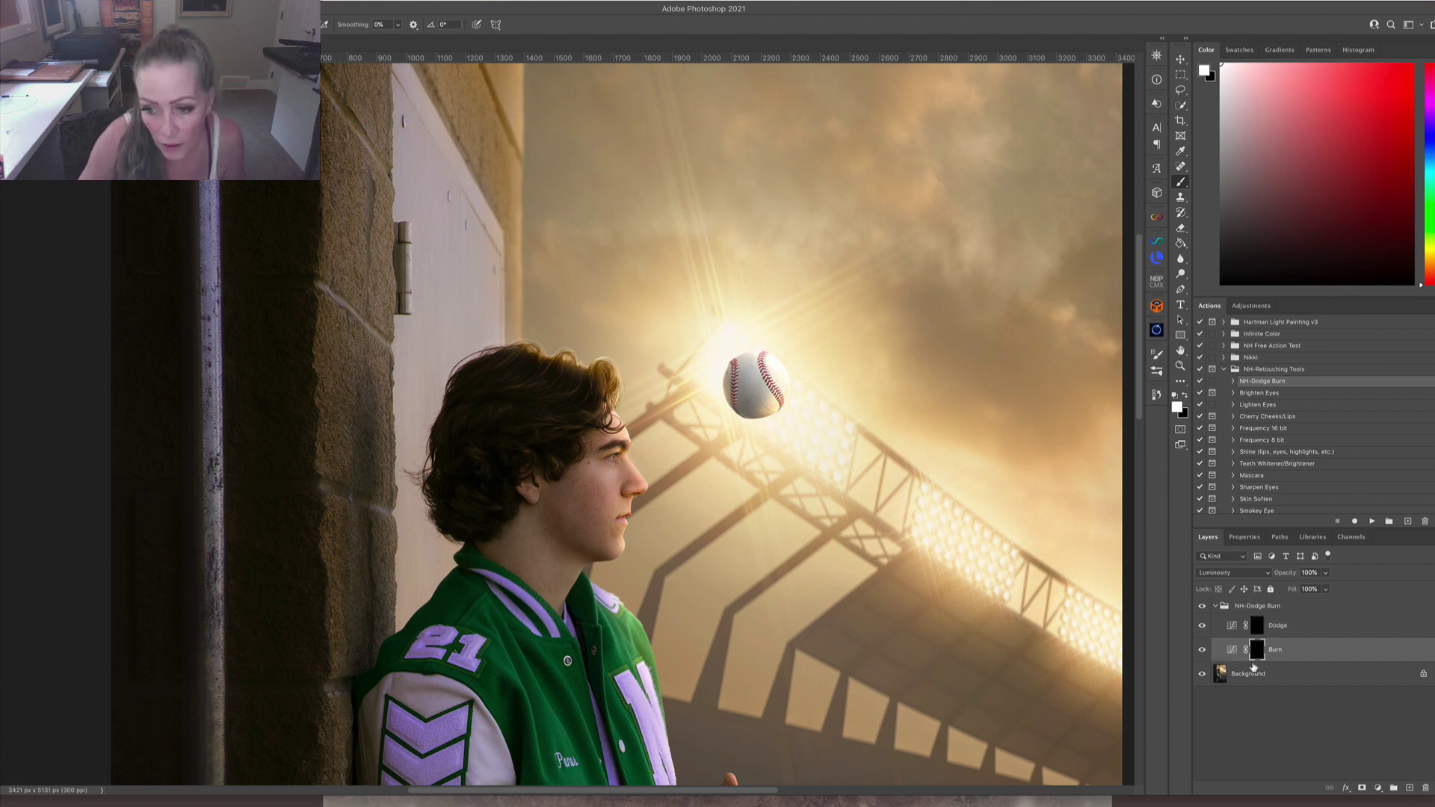
mouse_move(603, 506)
mouse_down()
mouse_move(552, 489)
mouse_move(578, 482)
mouse_move(568, 458)
mouse_move(576, 498)
mouse_move(553, 525)
mouse_move(569, 542)
mouse_move(531, 516)
mouse_move(497, 542)
mouse_move(534, 539)
mouse_move(561, 515)
mouse_up()
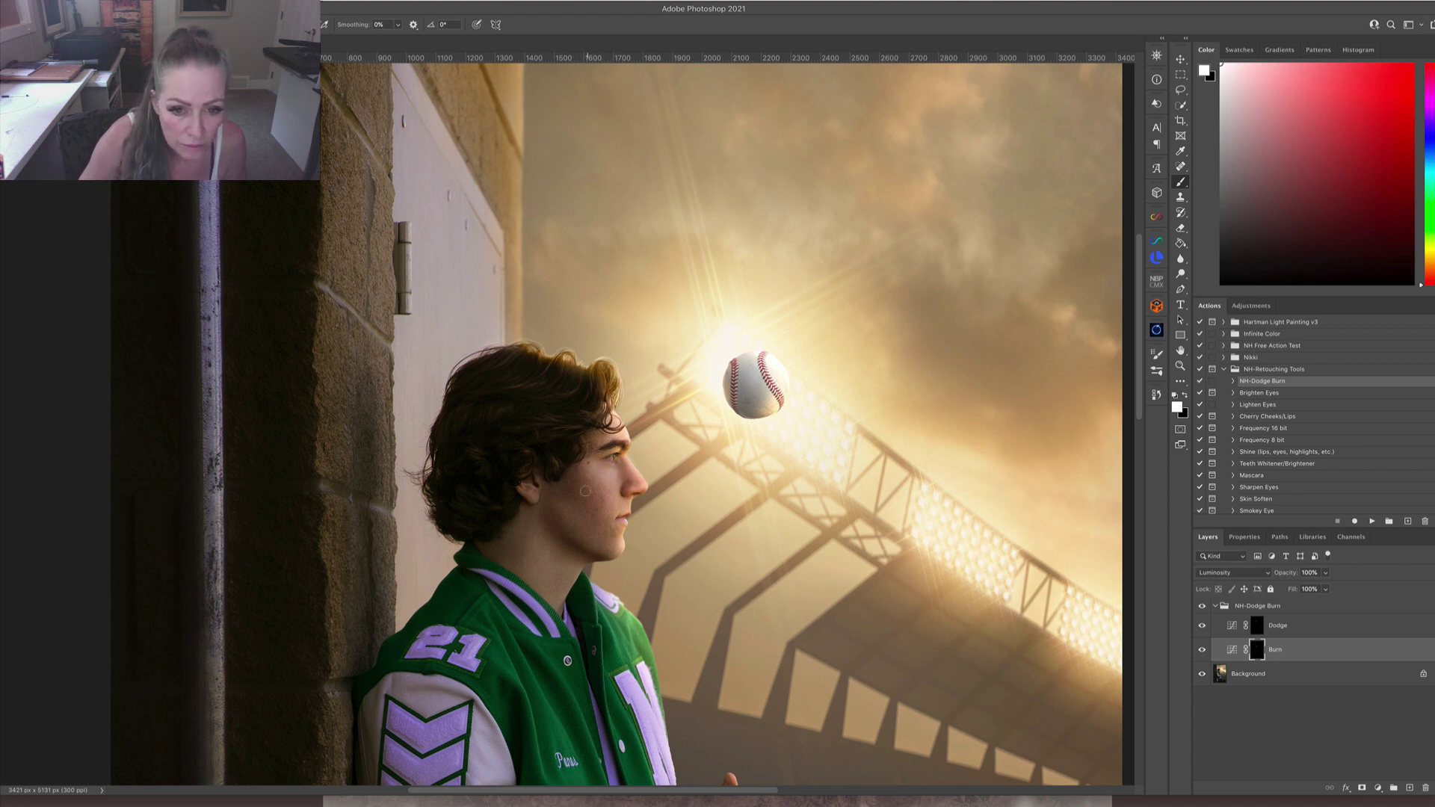
drag(522, 524, 532, 522)
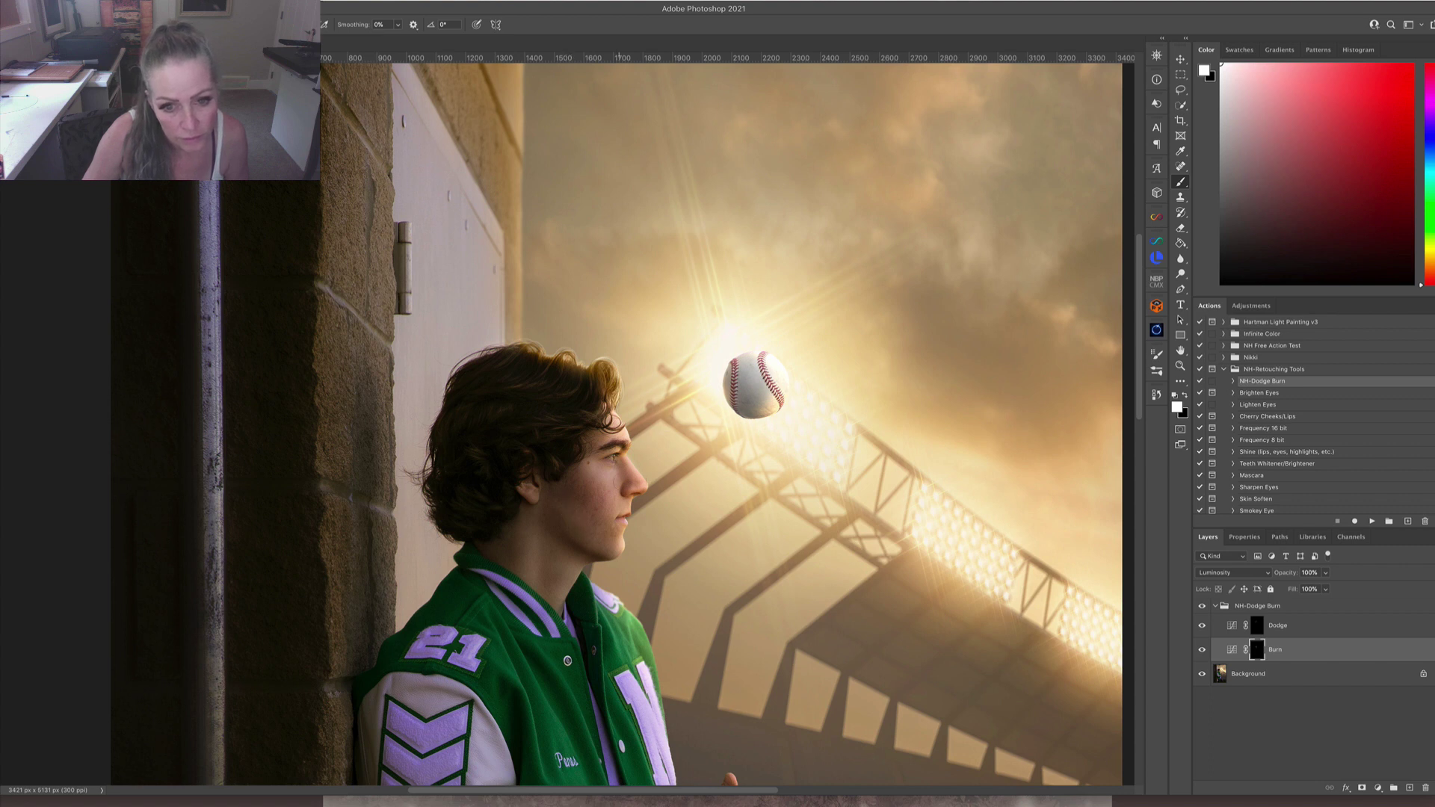
drag(611, 484, 624, 486)
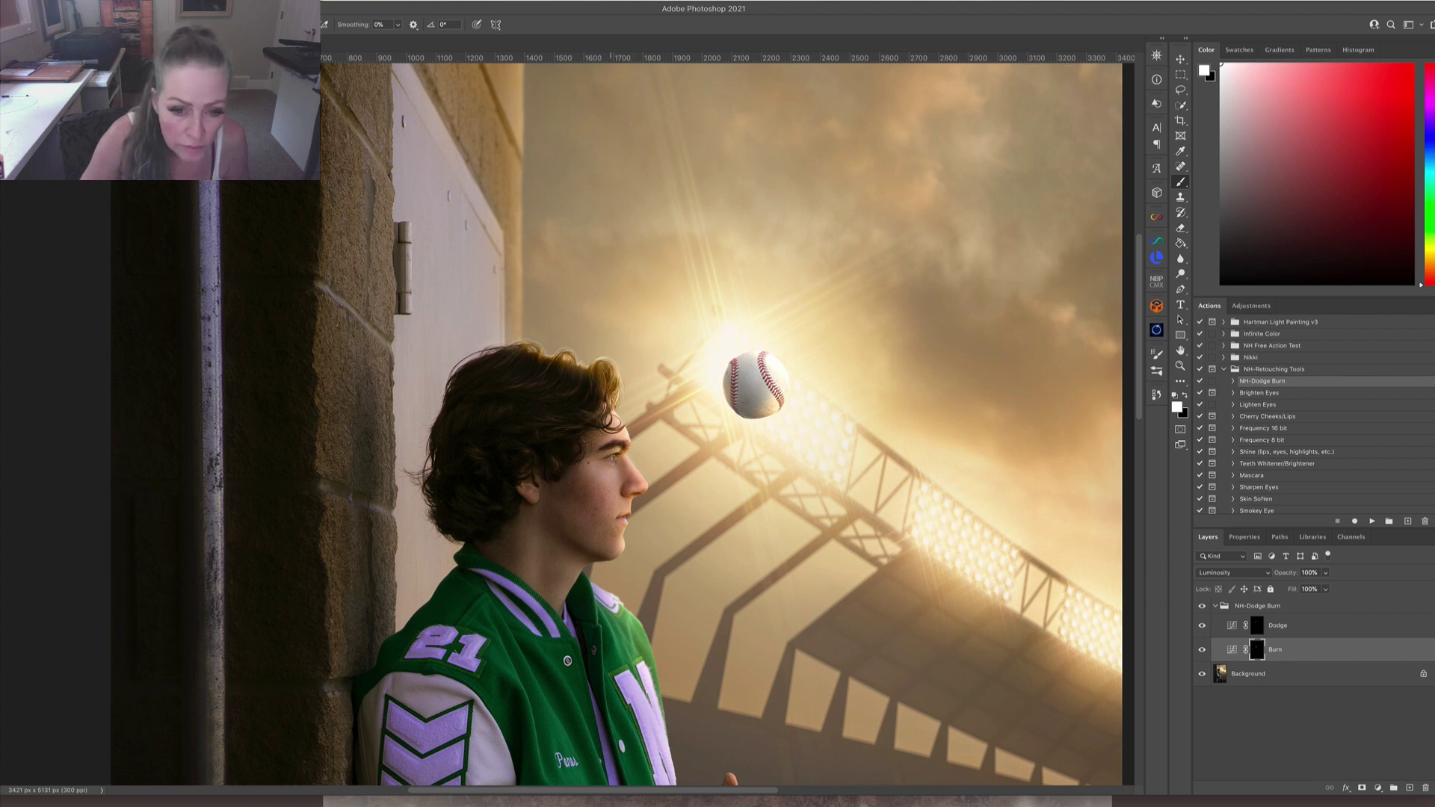
Increase the feather of the Burn layer's mask to soften the painted shadows.
key(ctrl+minus)
key(ctrl+minus)
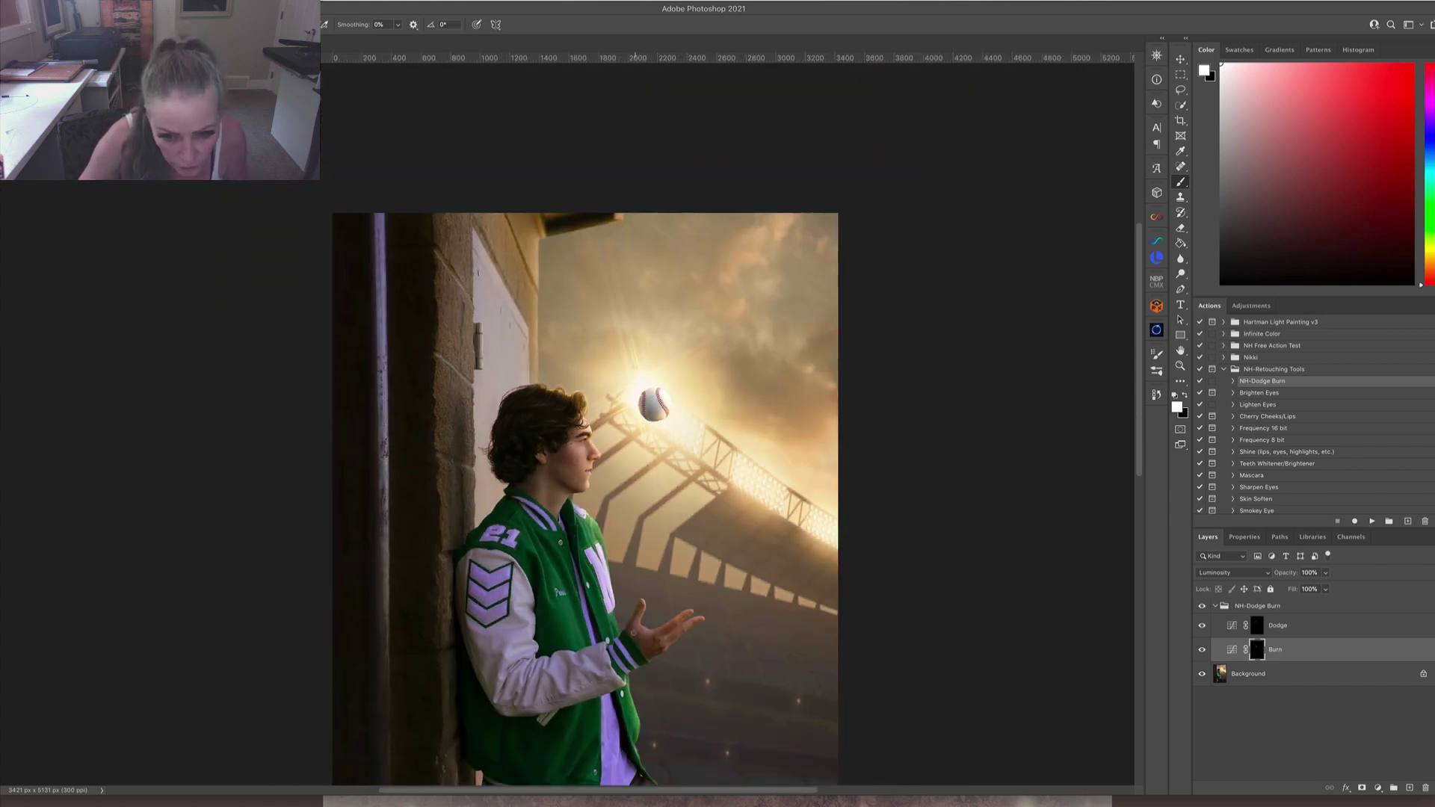
click(1244, 537)
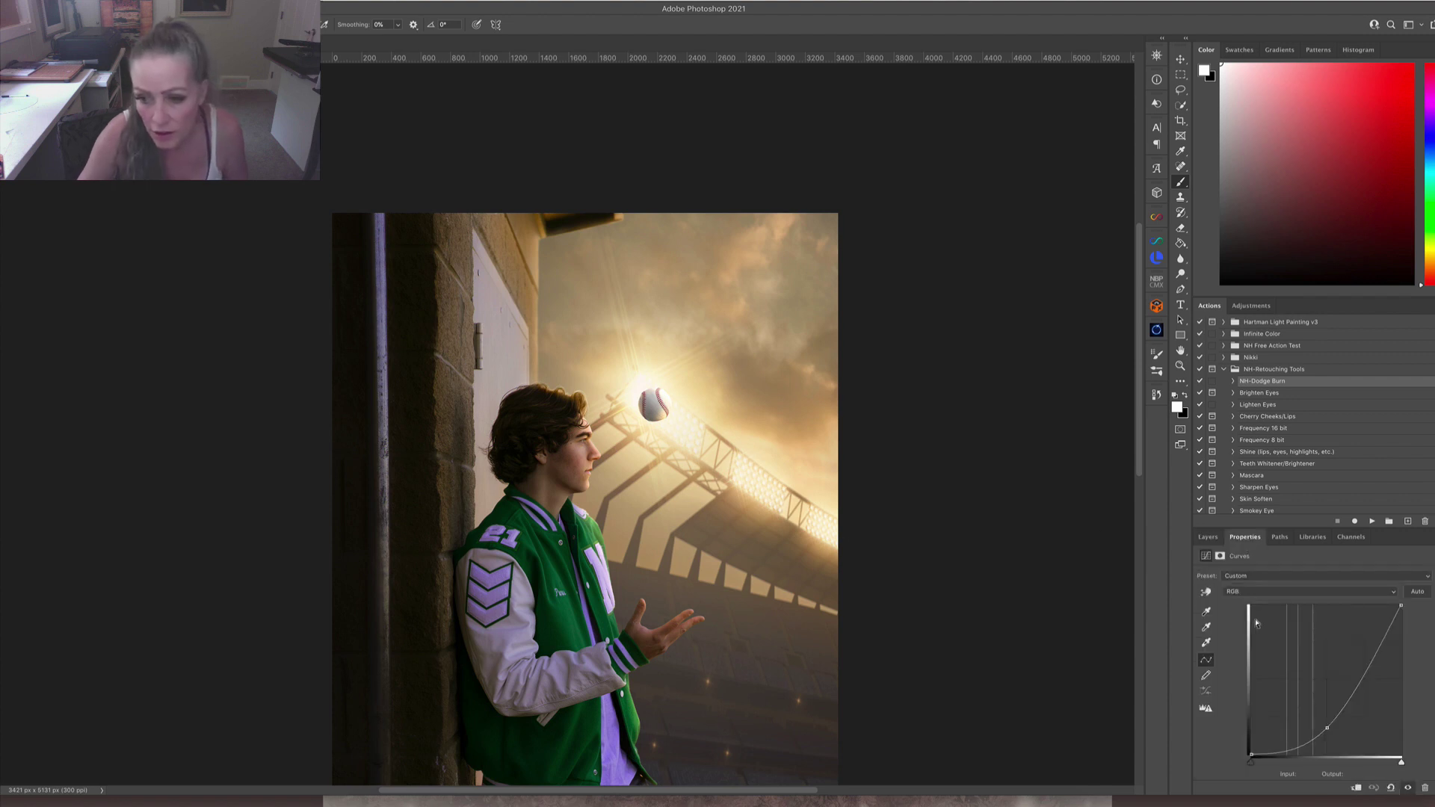
click(1220, 555)
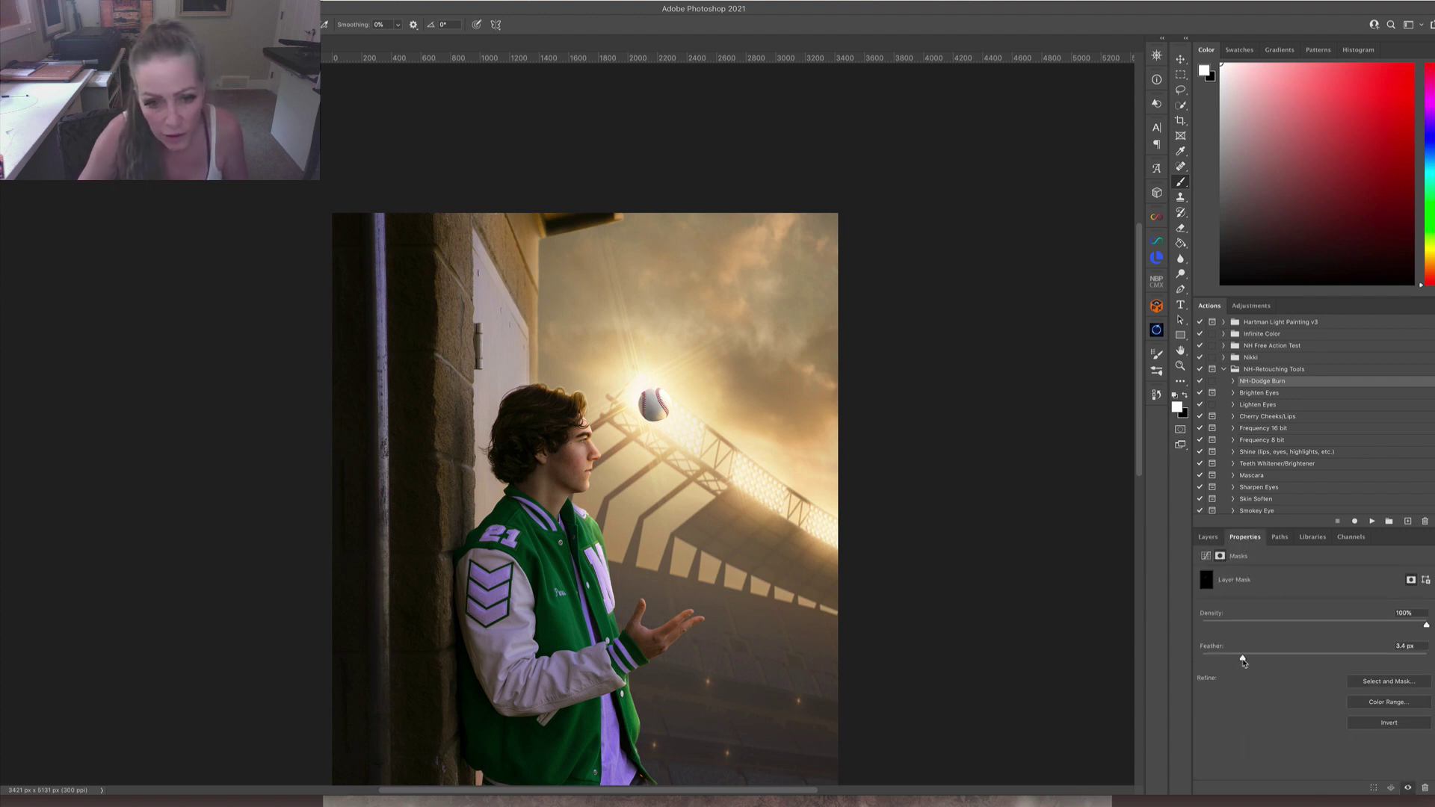
drag(1243, 661, 1256, 662)
click(1211, 540)
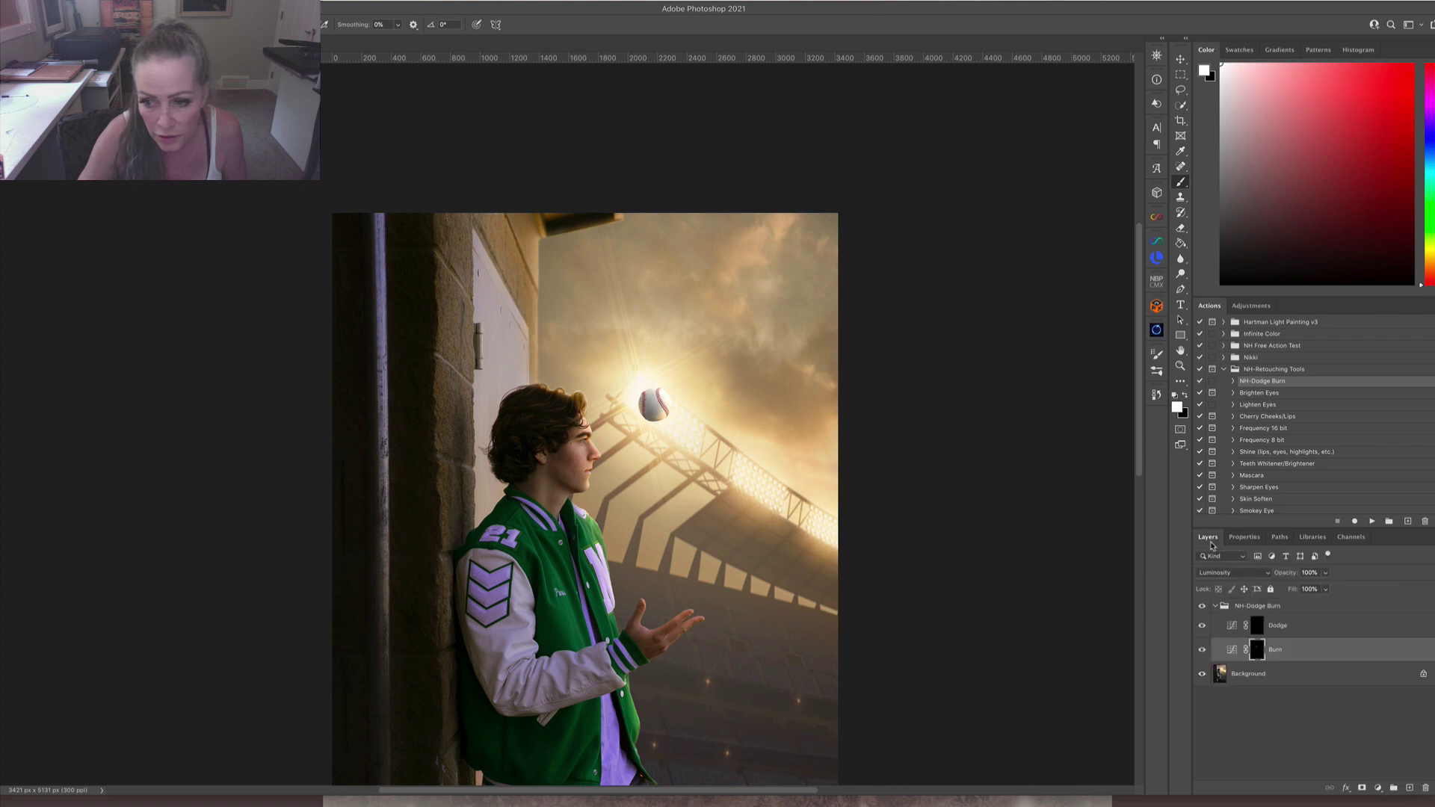
Lower the Burn layer's opacity to about 60% and compare the image with and without it.
key(x)
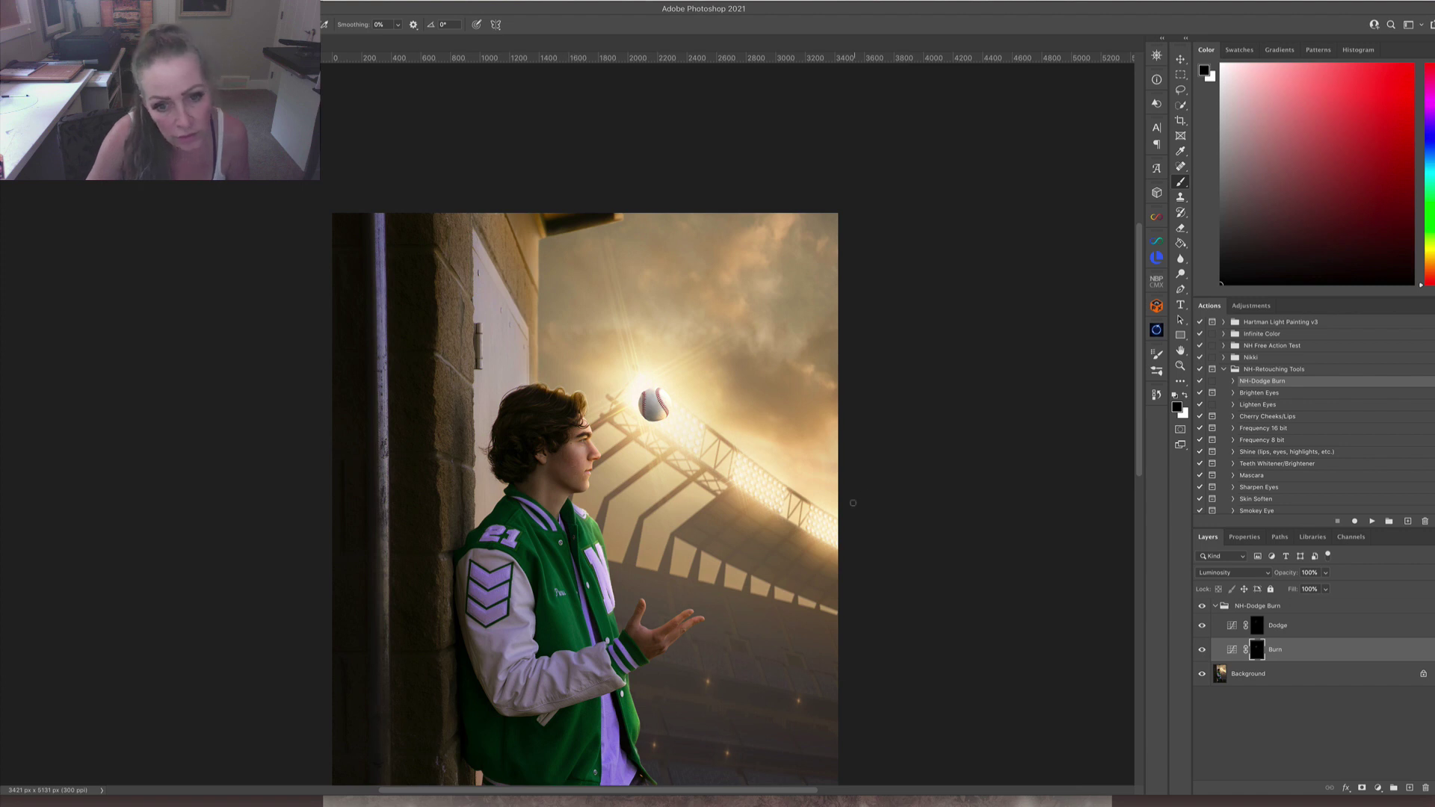
click(1326, 572)
drag(1328, 589, 1314, 589)
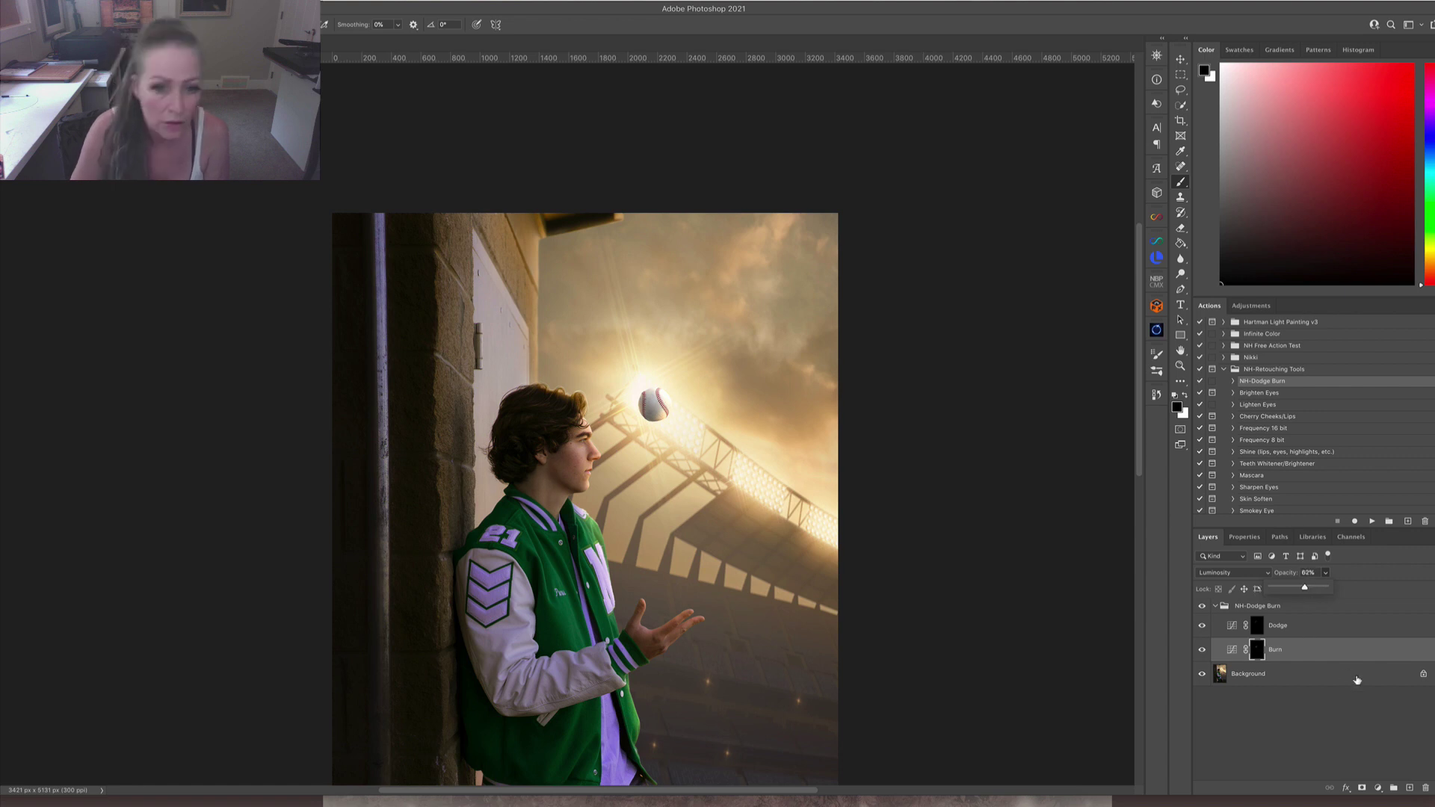
click(1302, 709)
key(super+minus)
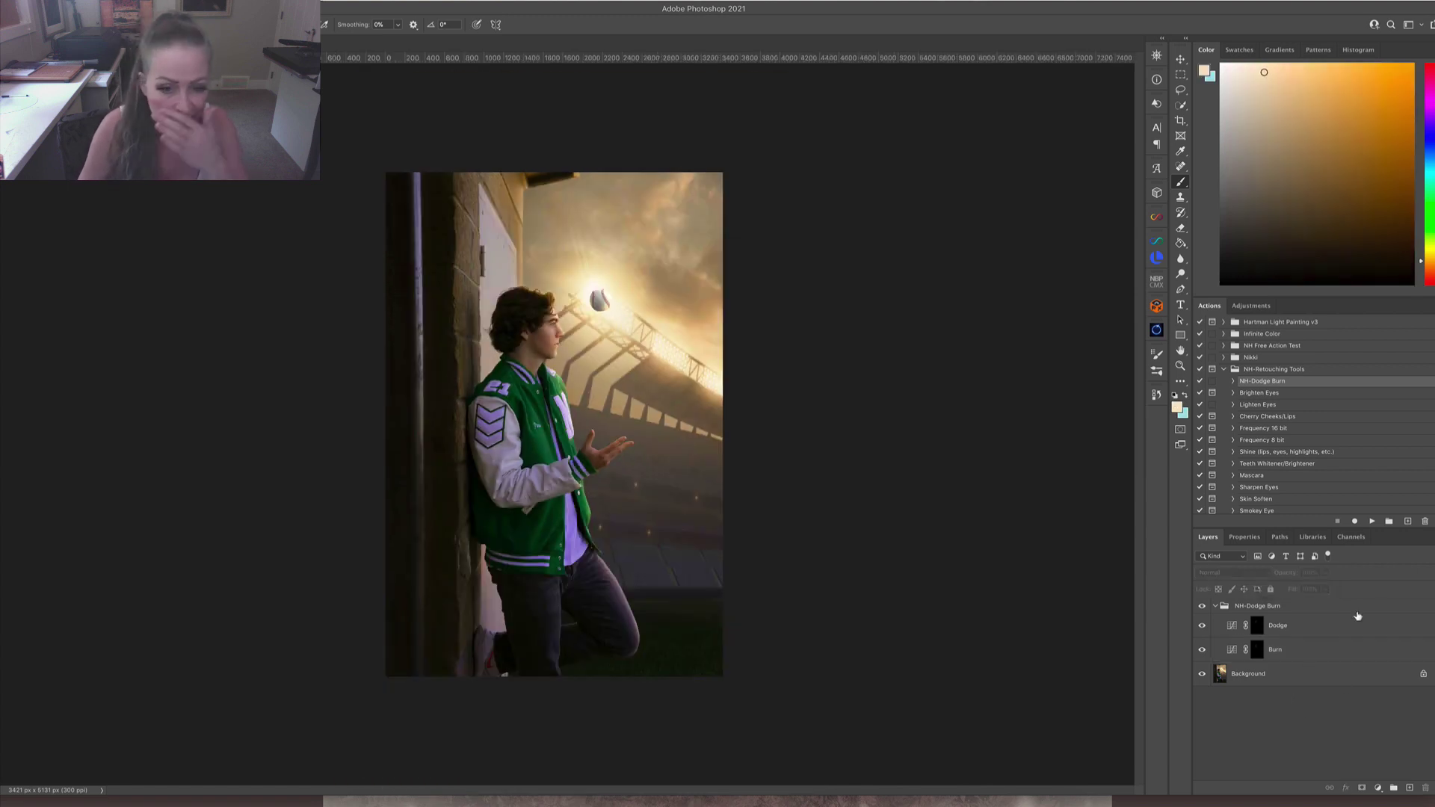
click(1214, 651)
click(1202, 650)
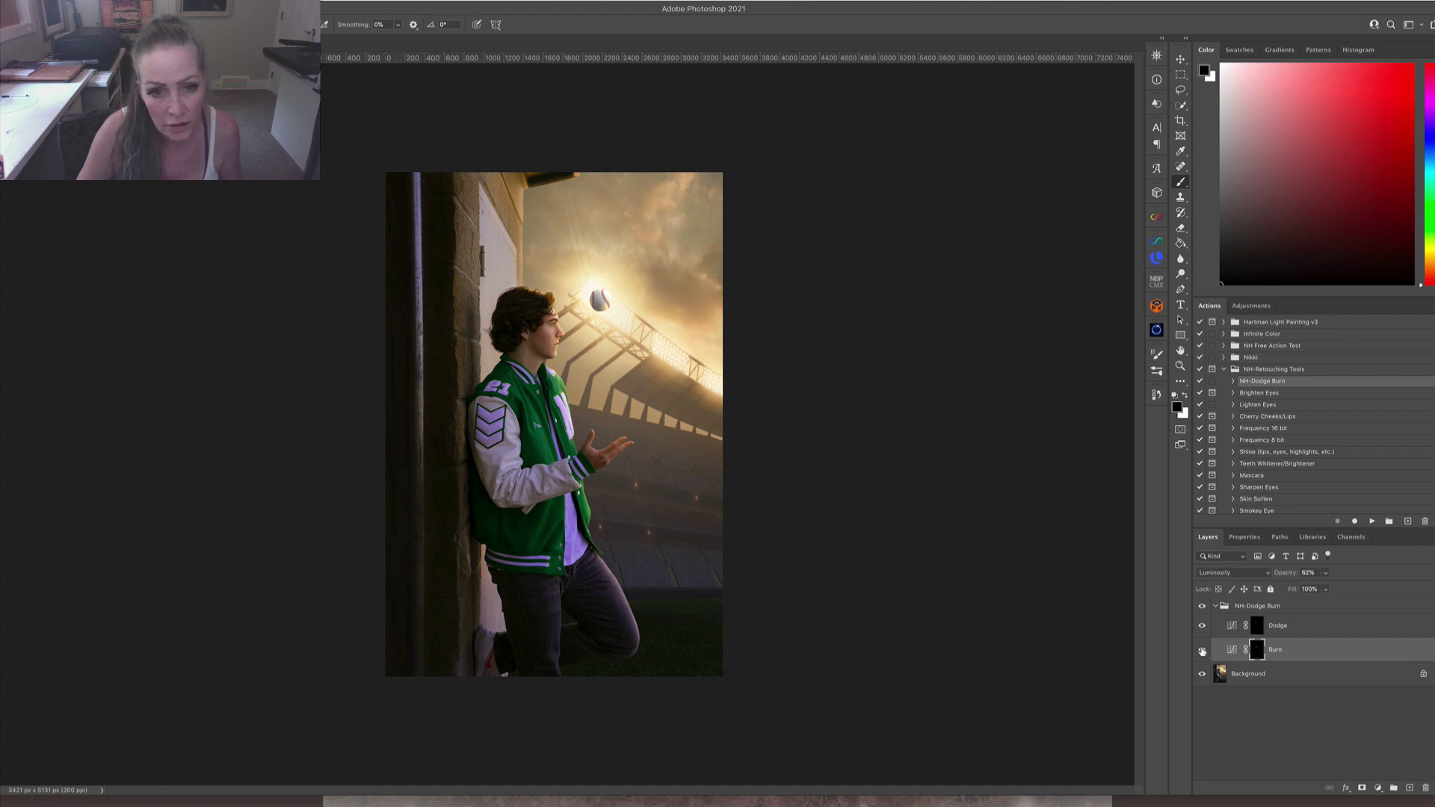
click(1203, 650)
click(1202, 651)
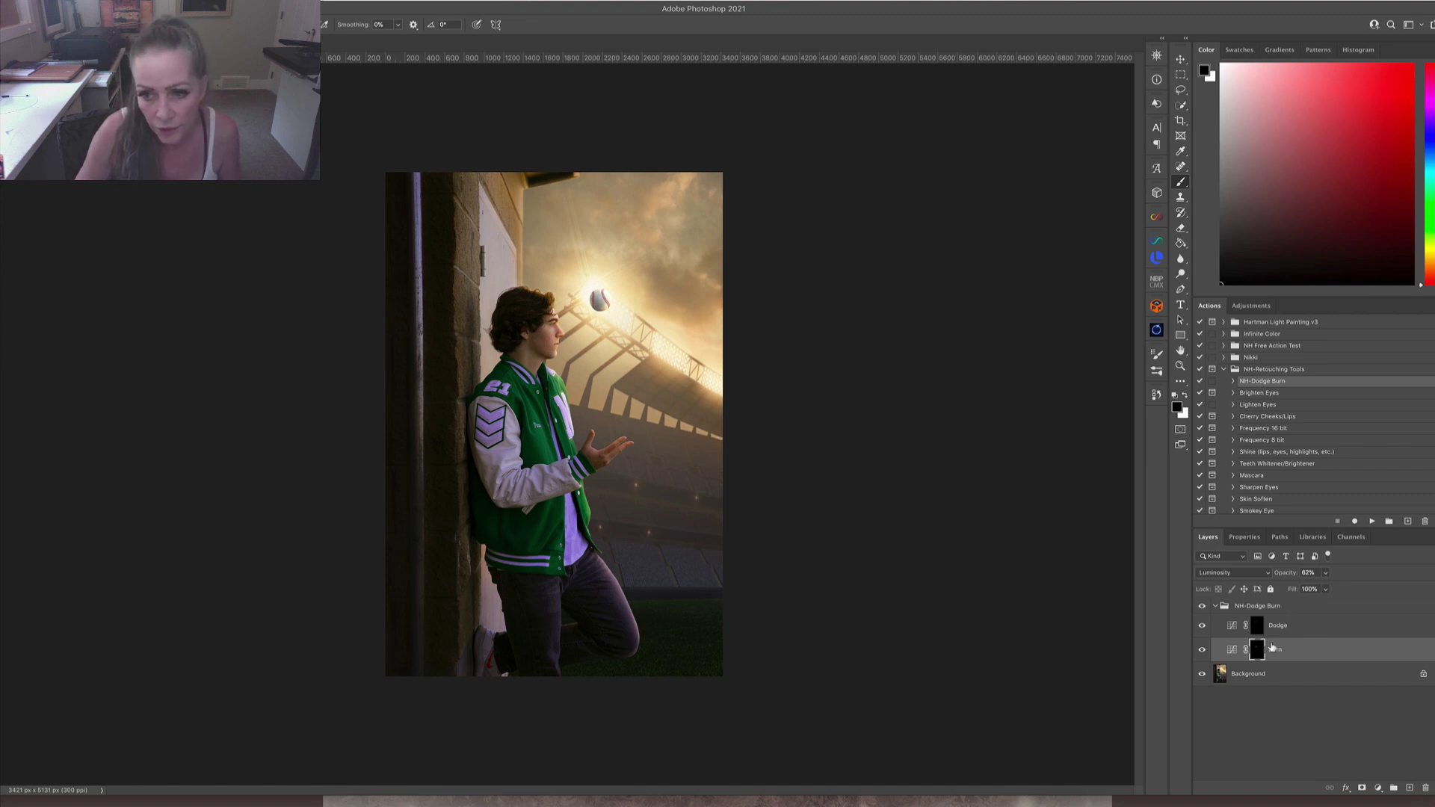
Brush white on the Burn layer's mask over the shaded parts of the jacket and lower the layer's opacity to about 54%.
key(x)
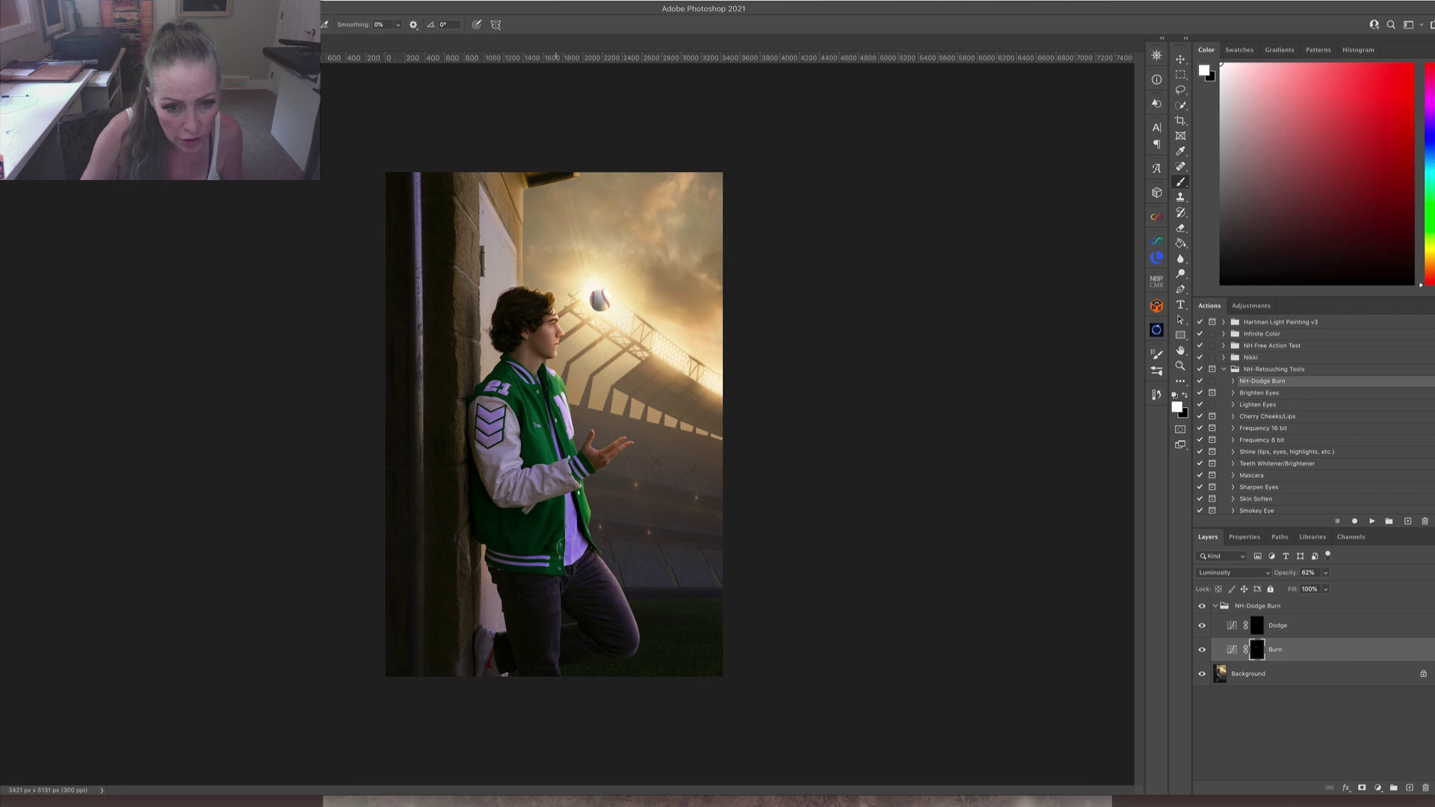
mouse_move(568, 532)
mouse_down()
mouse_move(530, 545)
mouse_move(513, 521)
mouse_up()
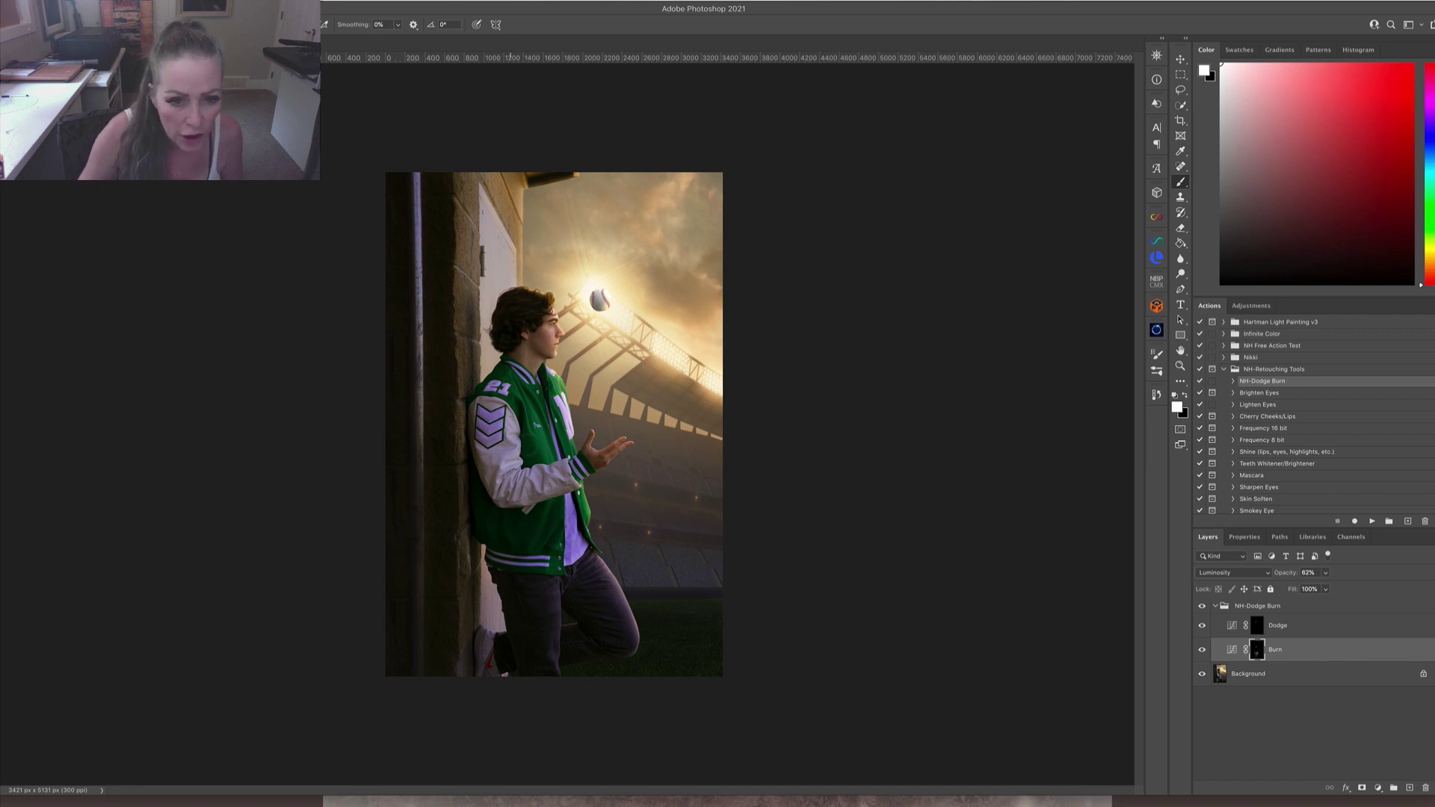
mouse_move(531, 432)
mouse_down()
mouse_move(511, 388)
mouse_move(537, 397)
mouse_move(548, 461)
mouse_up()
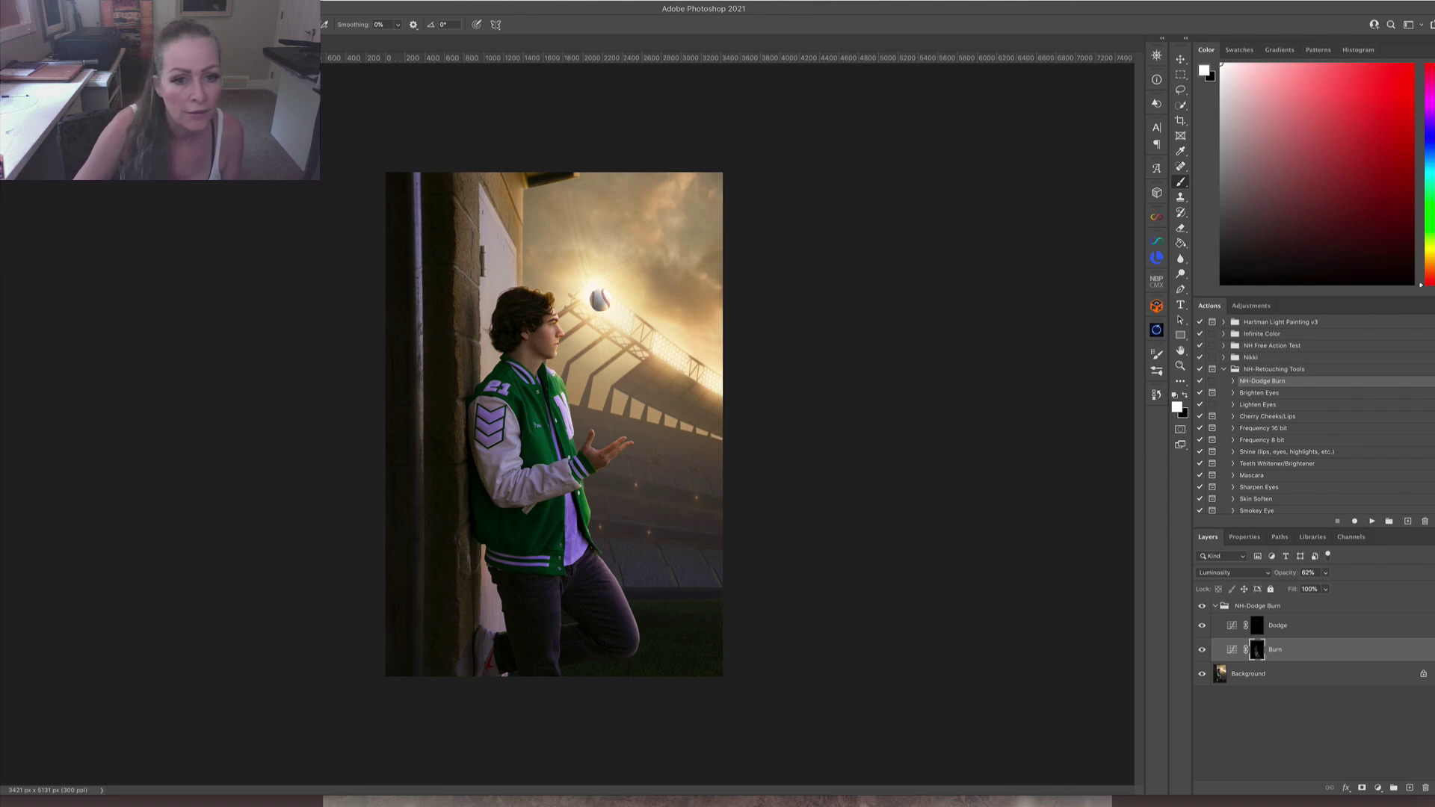
click(1325, 572)
drag(1325, 590, 1320, 591)
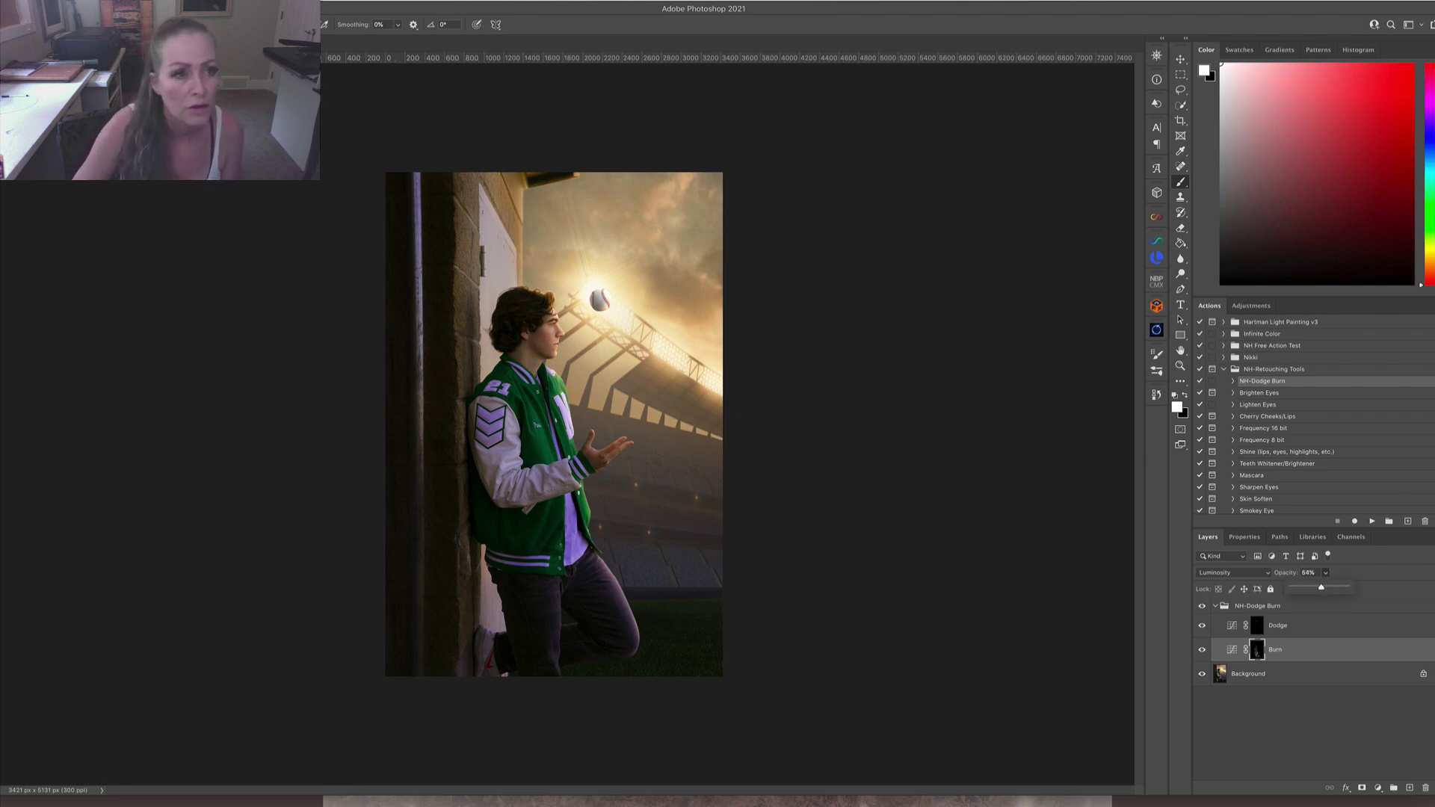
Flatten the dodge and burn layers into the background.
click(146, 8)
click(224, 450)
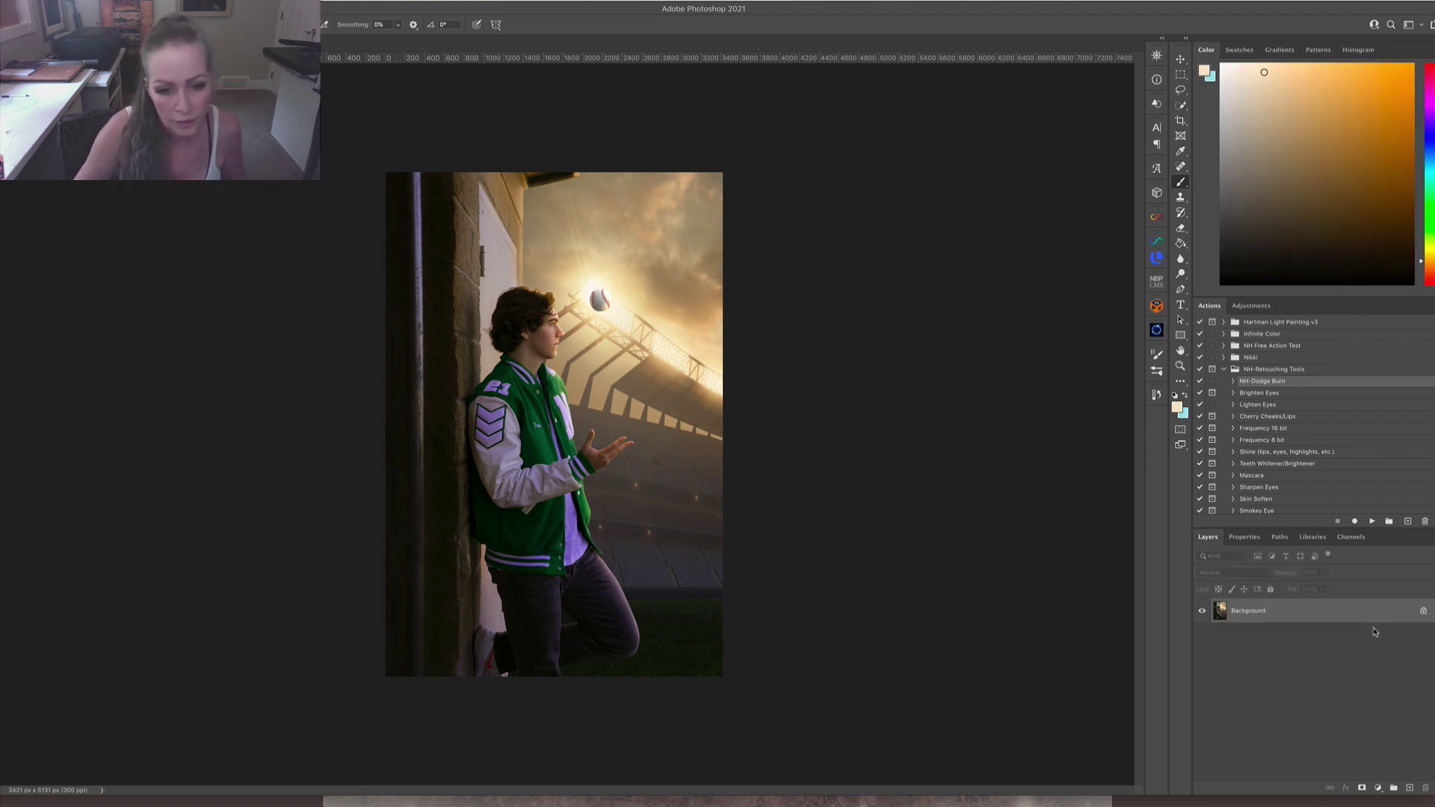
click(1378, 788)
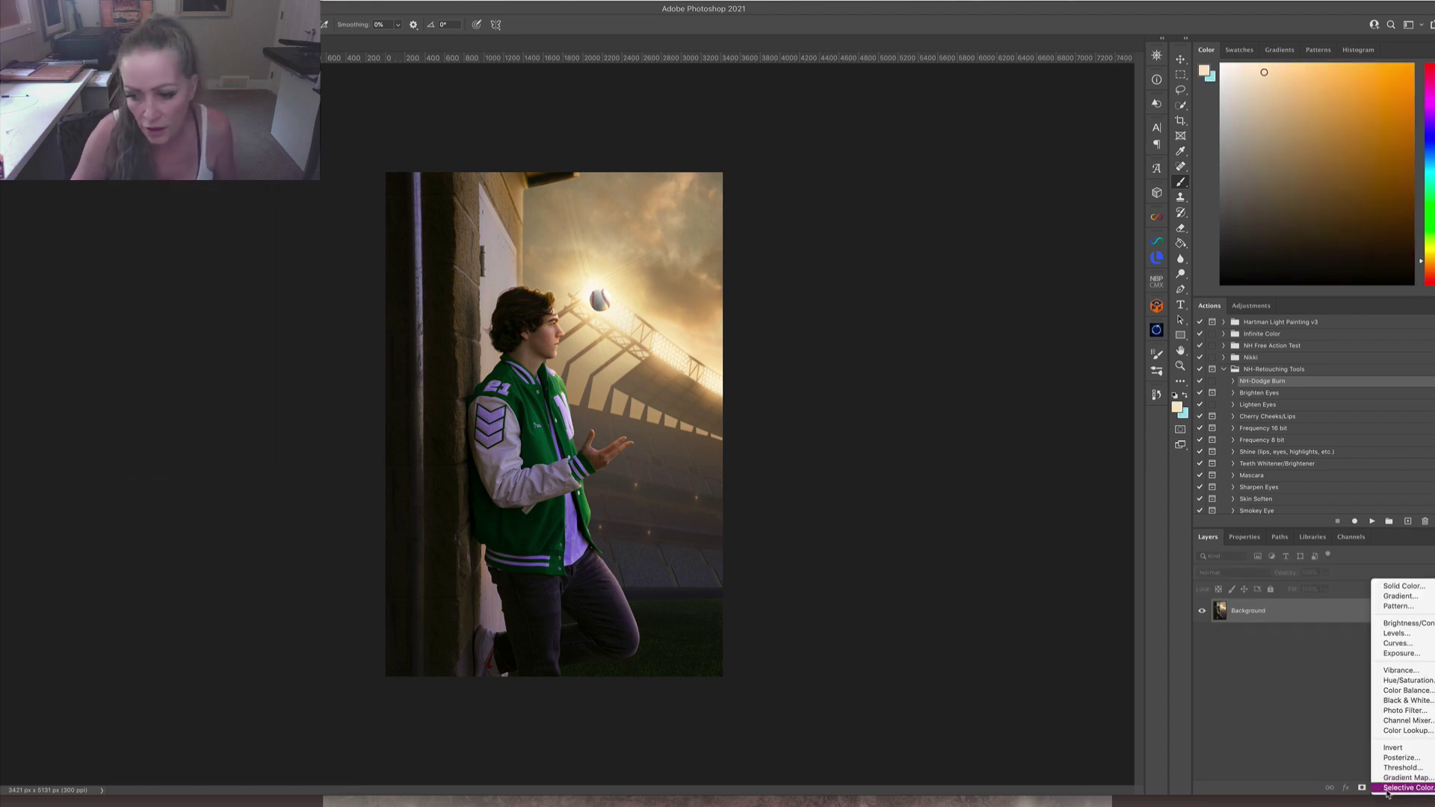
click(1406, 788)
click(1252, 593)
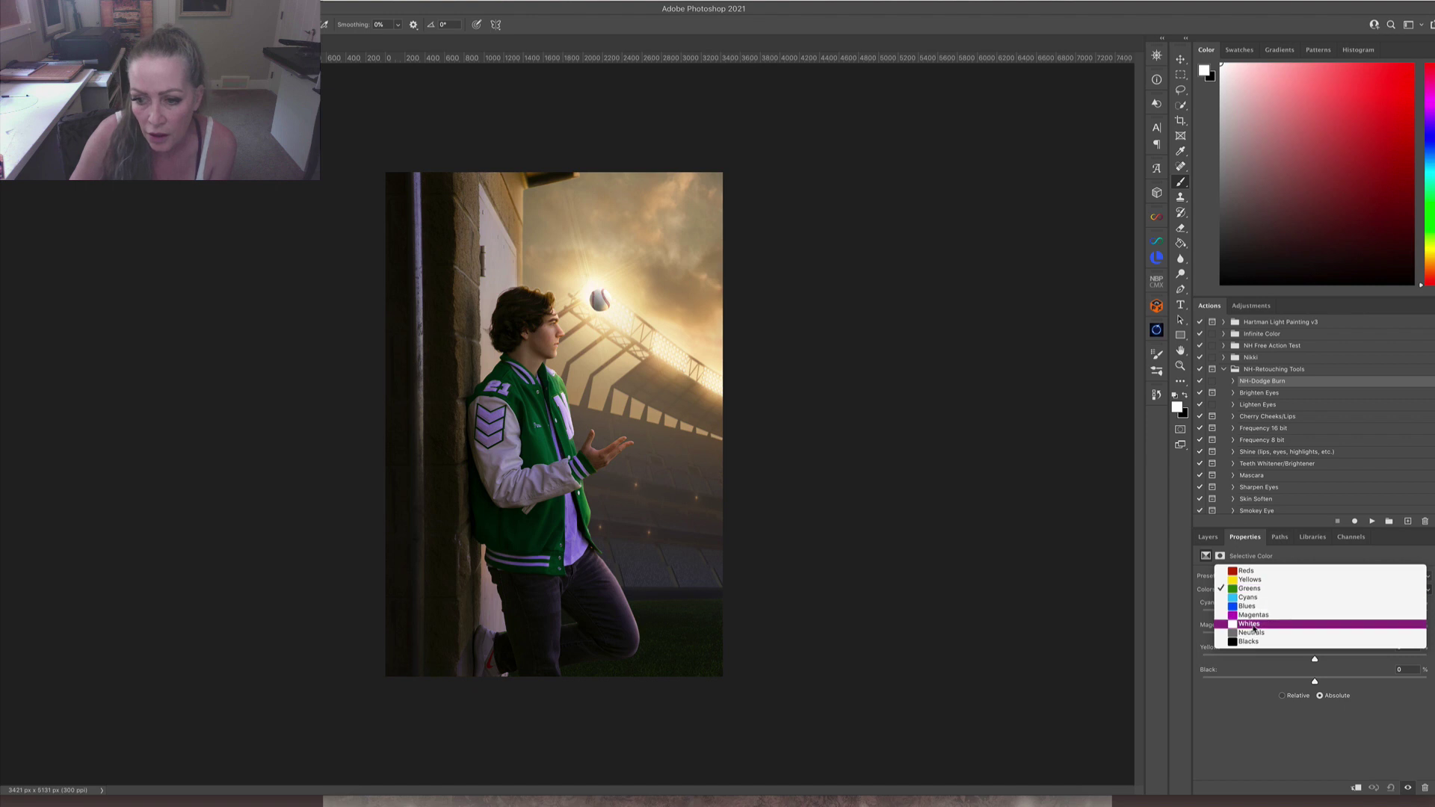
click(1254, 625)
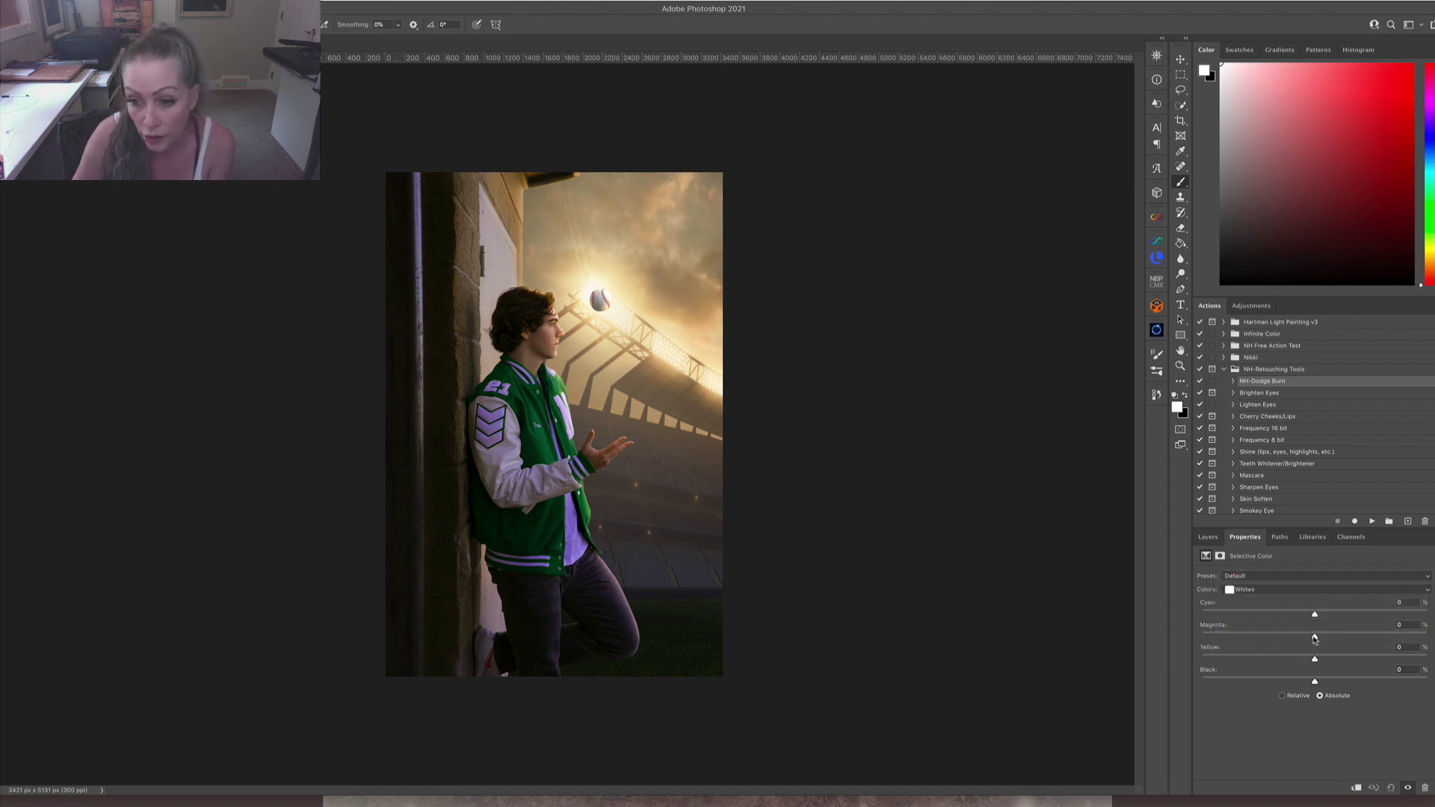
mouse_move(1315, 637)
mouse_down()
mouse_move(1192, 625)
mouse_move(1316, 638)
mouse_up()
click(1268, 592)
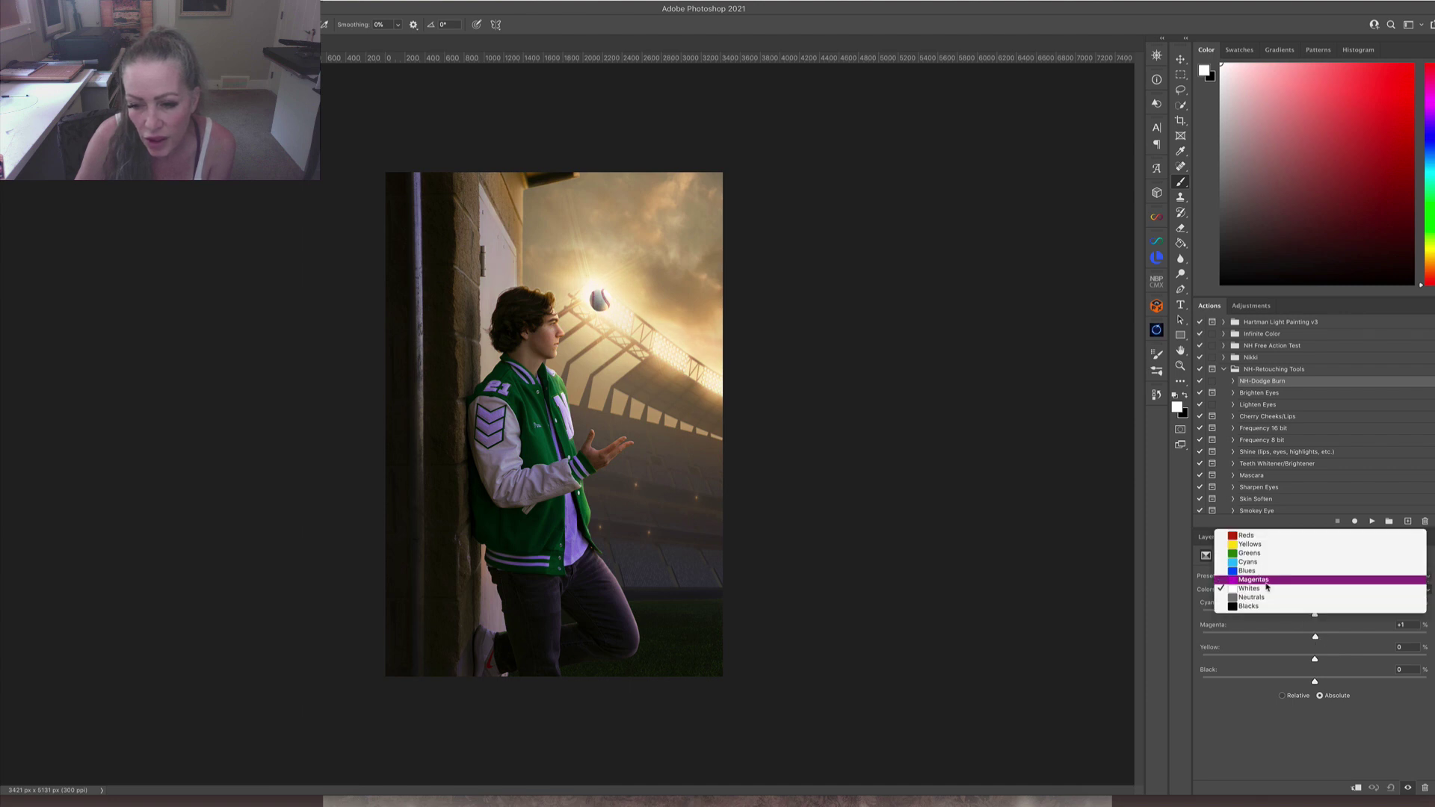
click(1268, 580)
drag(1316, 659, 1241, 655)
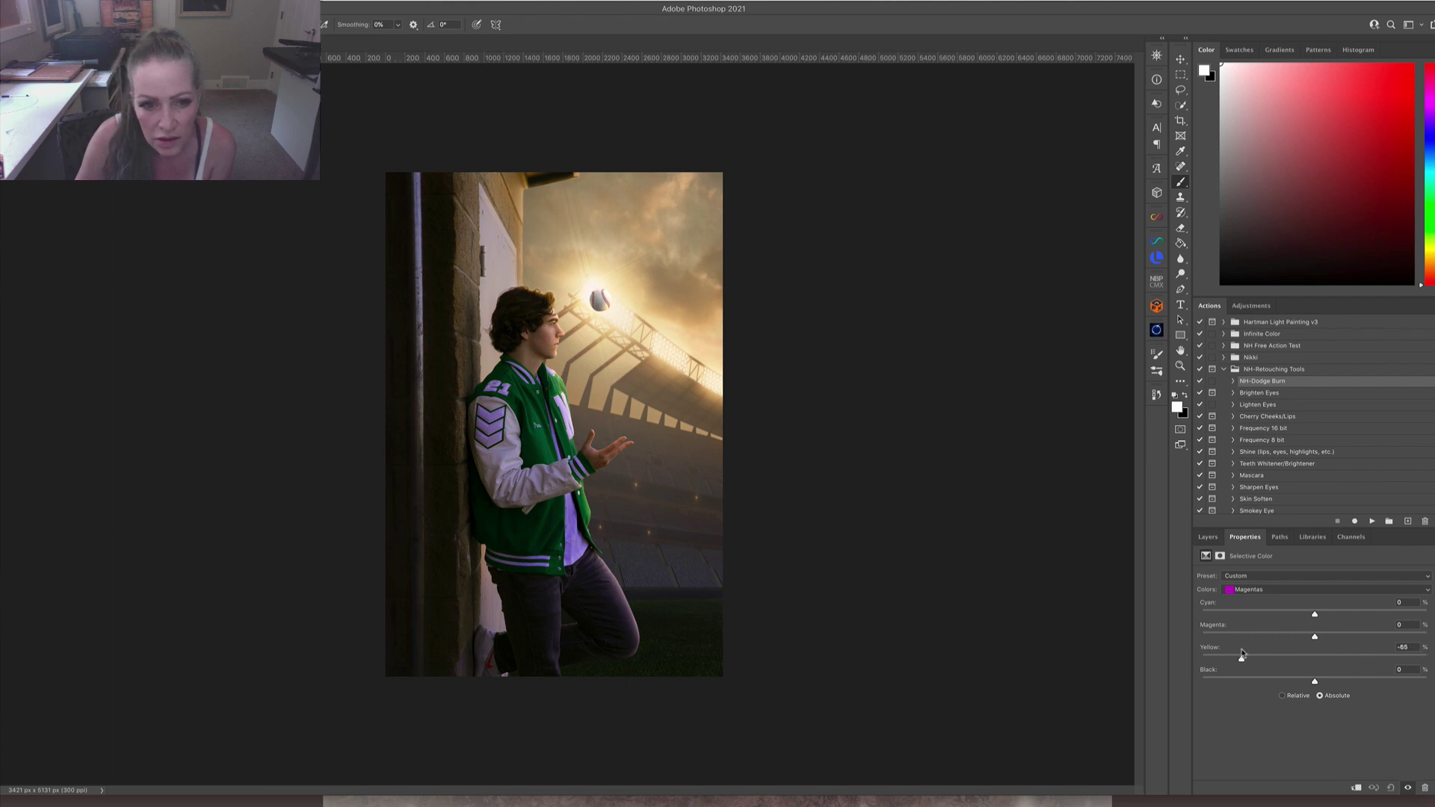
click(1209, 537)
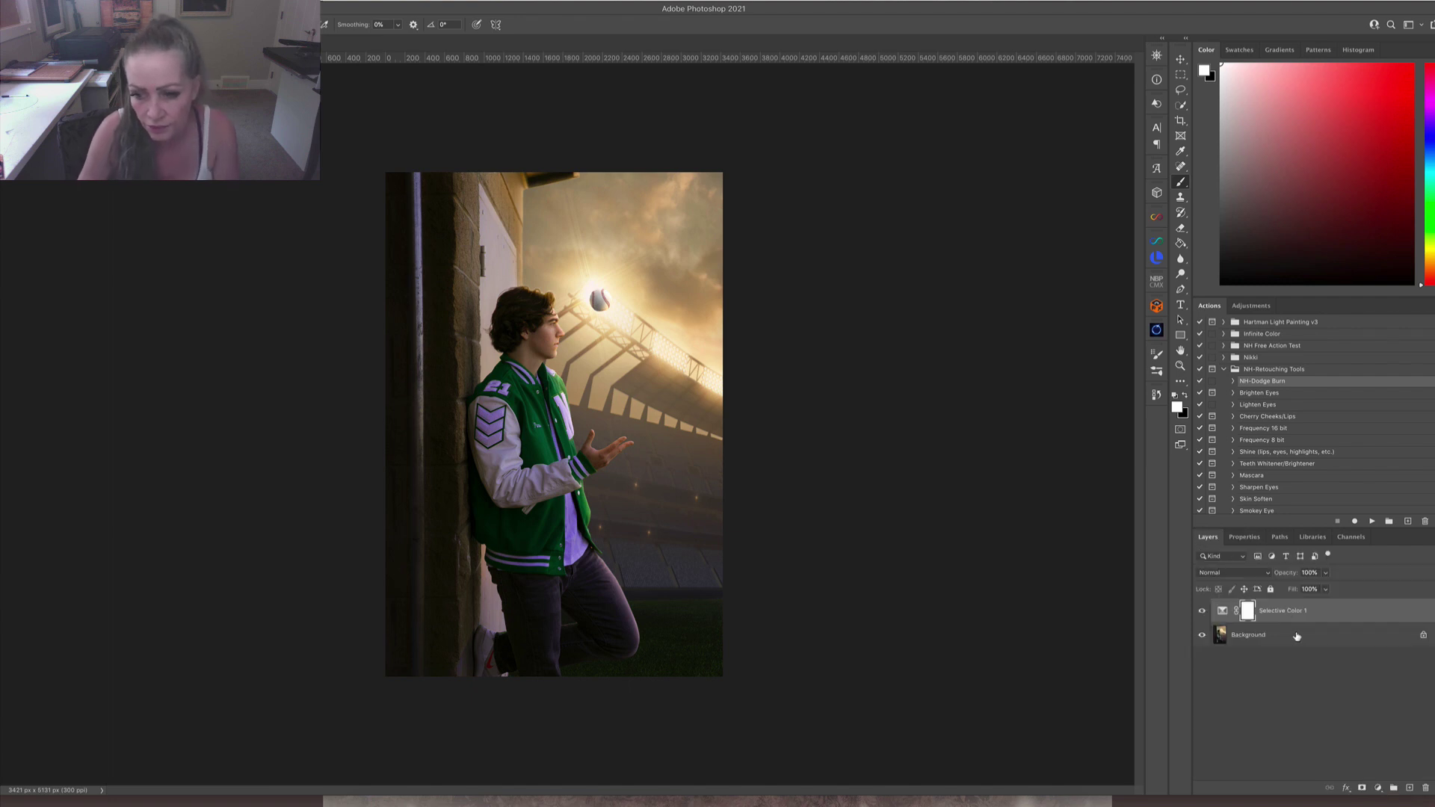
key(Delete)
Add a Hue/Saturation adjustment, sample the purple cast on the white shirt and lower the Blues saturation to -99, comparing before and after.
click(1379, 789)
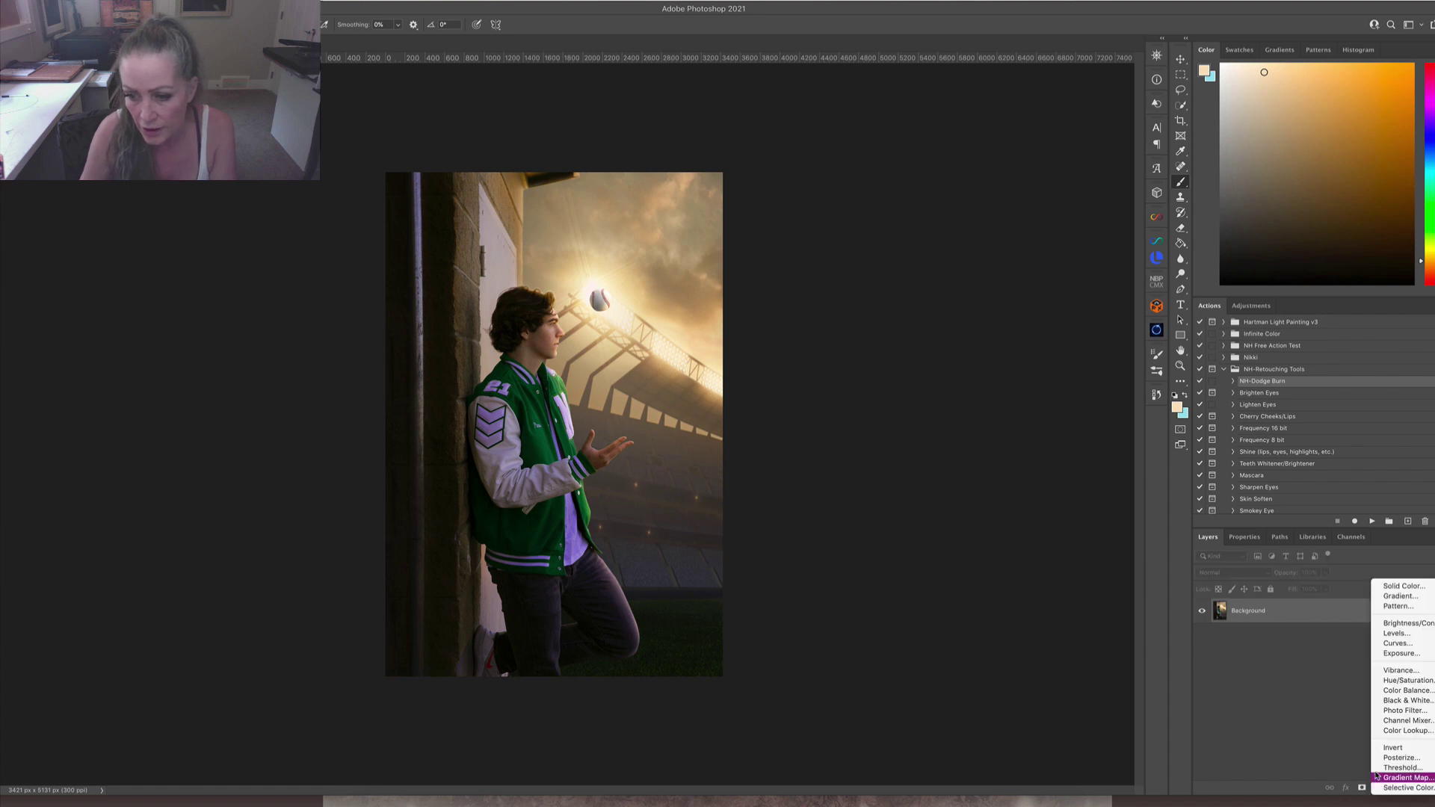
click(1383, 680)
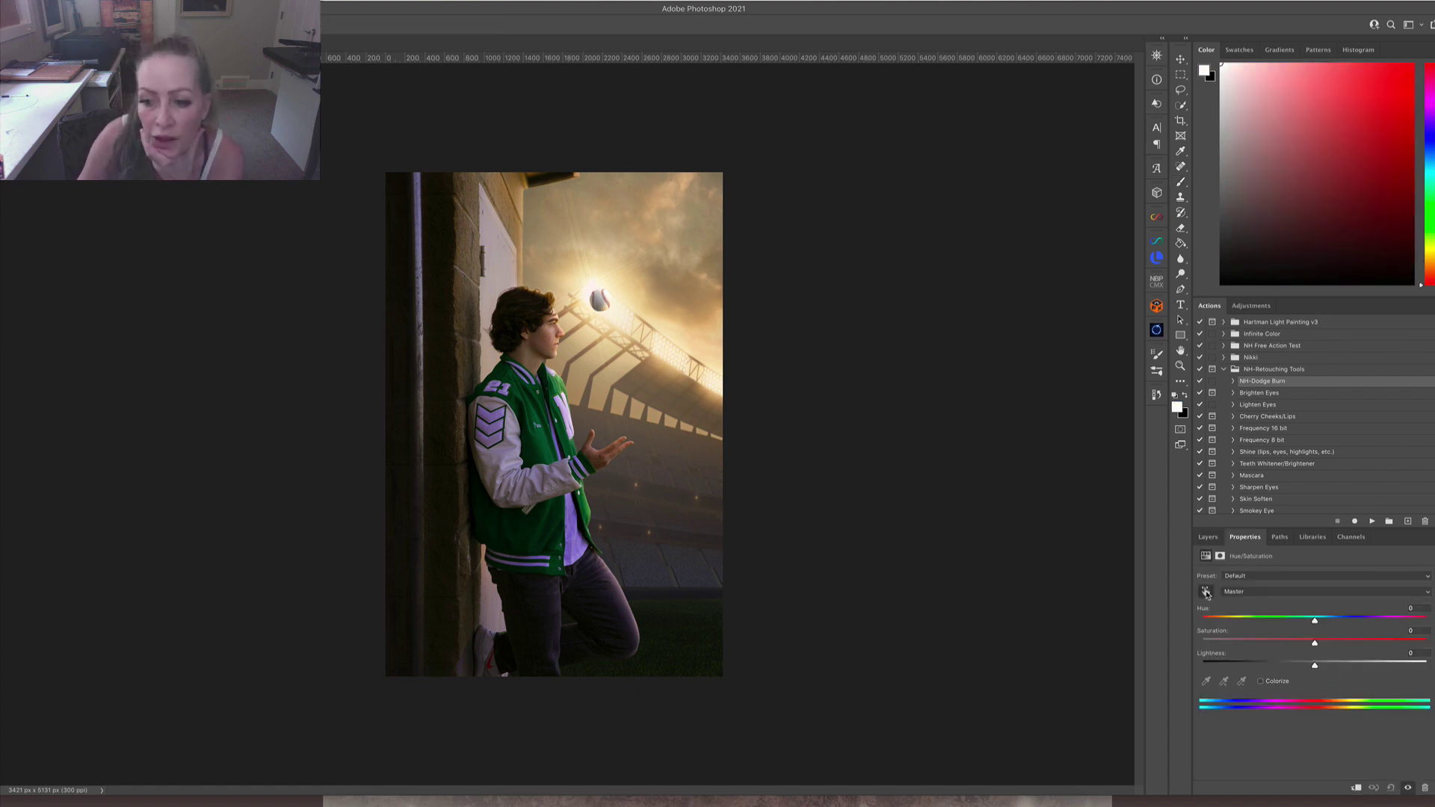
click(1206, 592)
drag(572, 518, 524, 551)
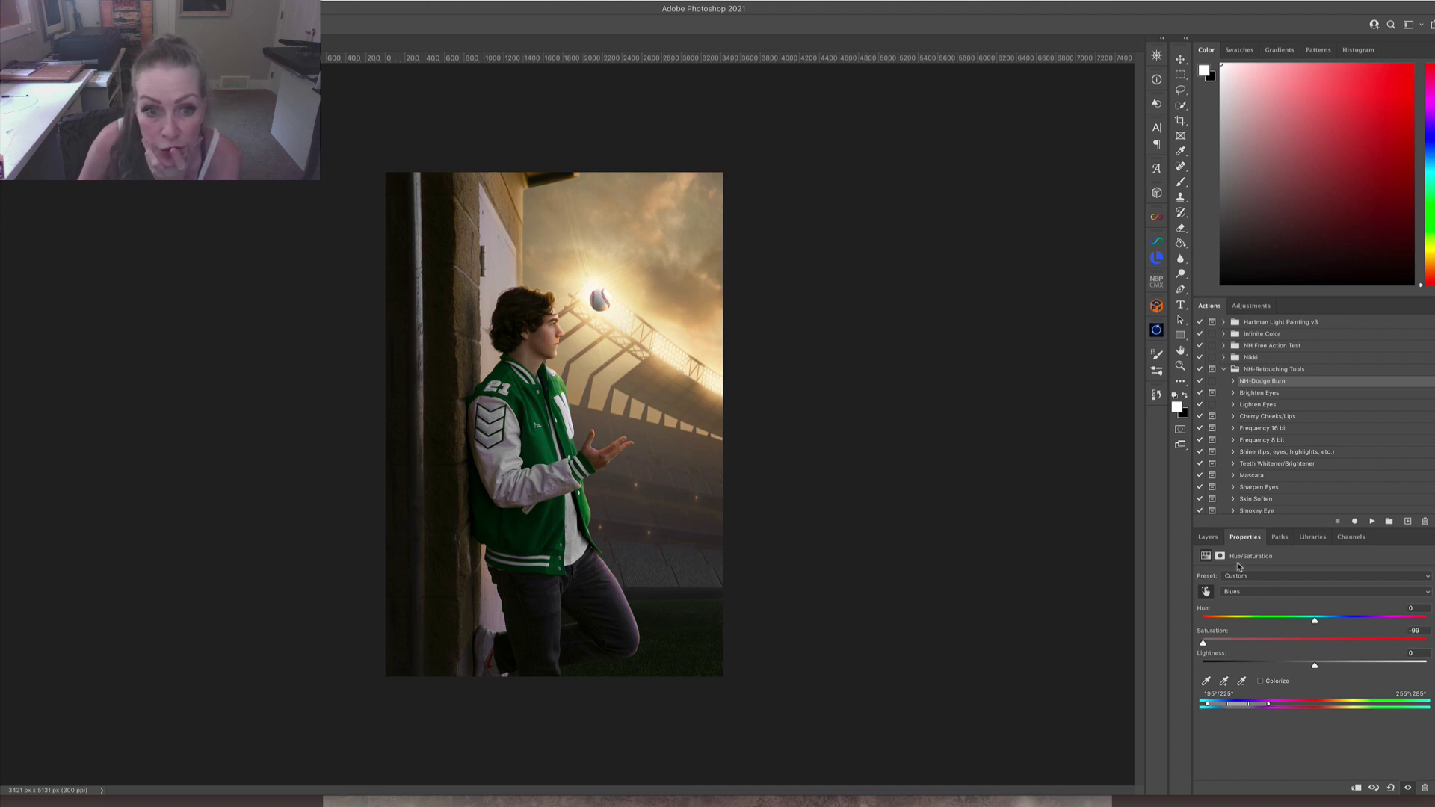
click(1208, 537)
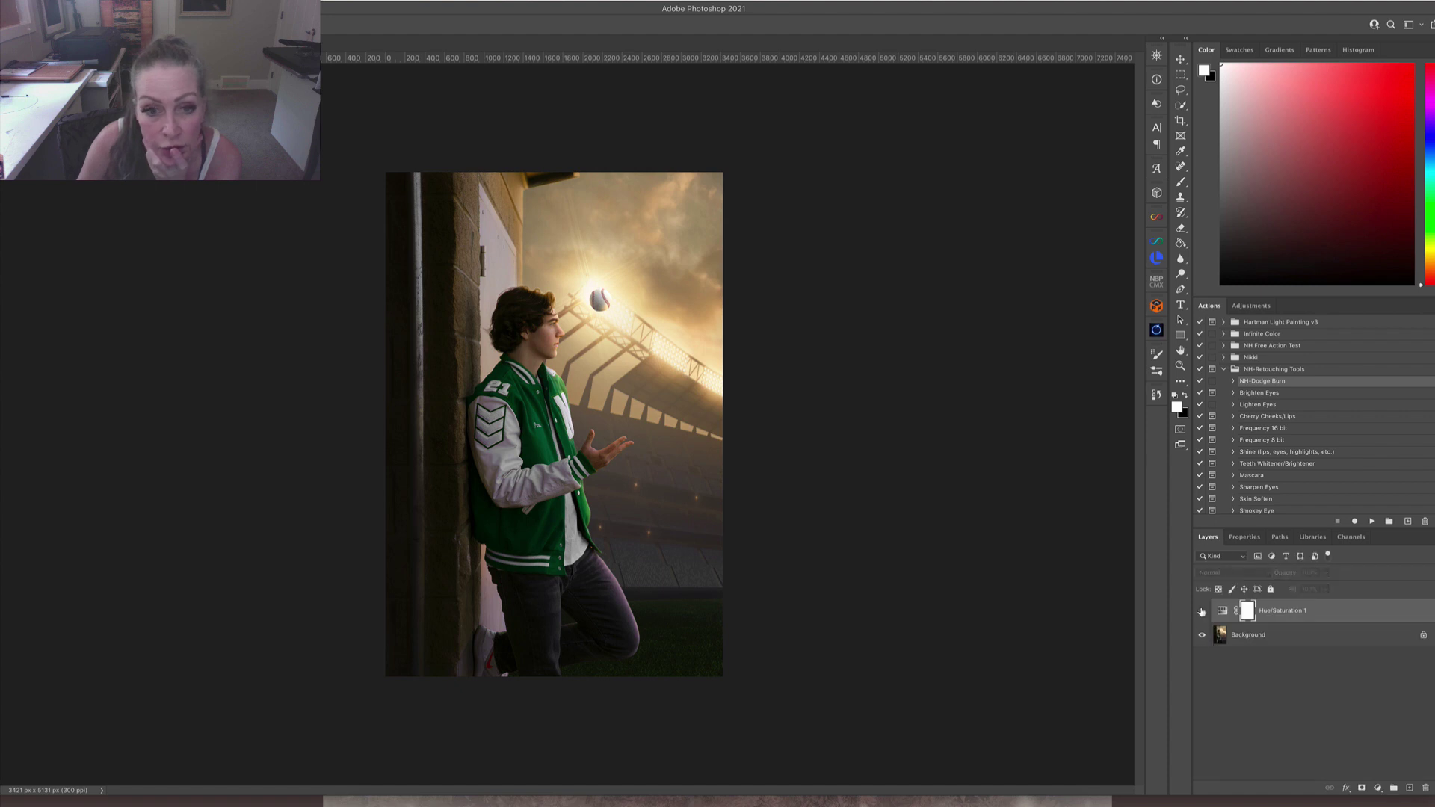
click(1202, 611)
click(1202, 611)
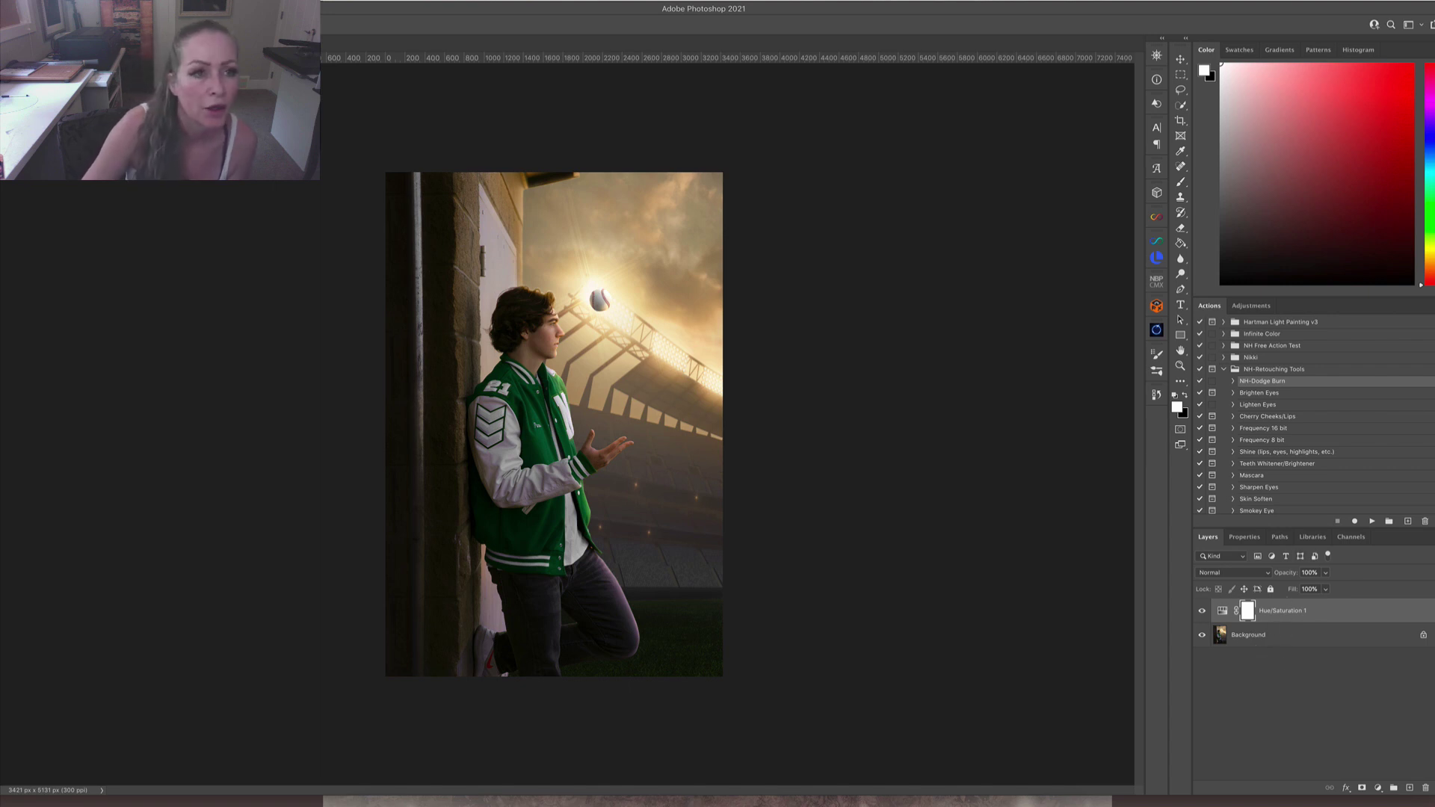
Flatten the Hue/Saturation adjustment into the image and duplicate the background layer.
click(144, 8)
click(187, 456)
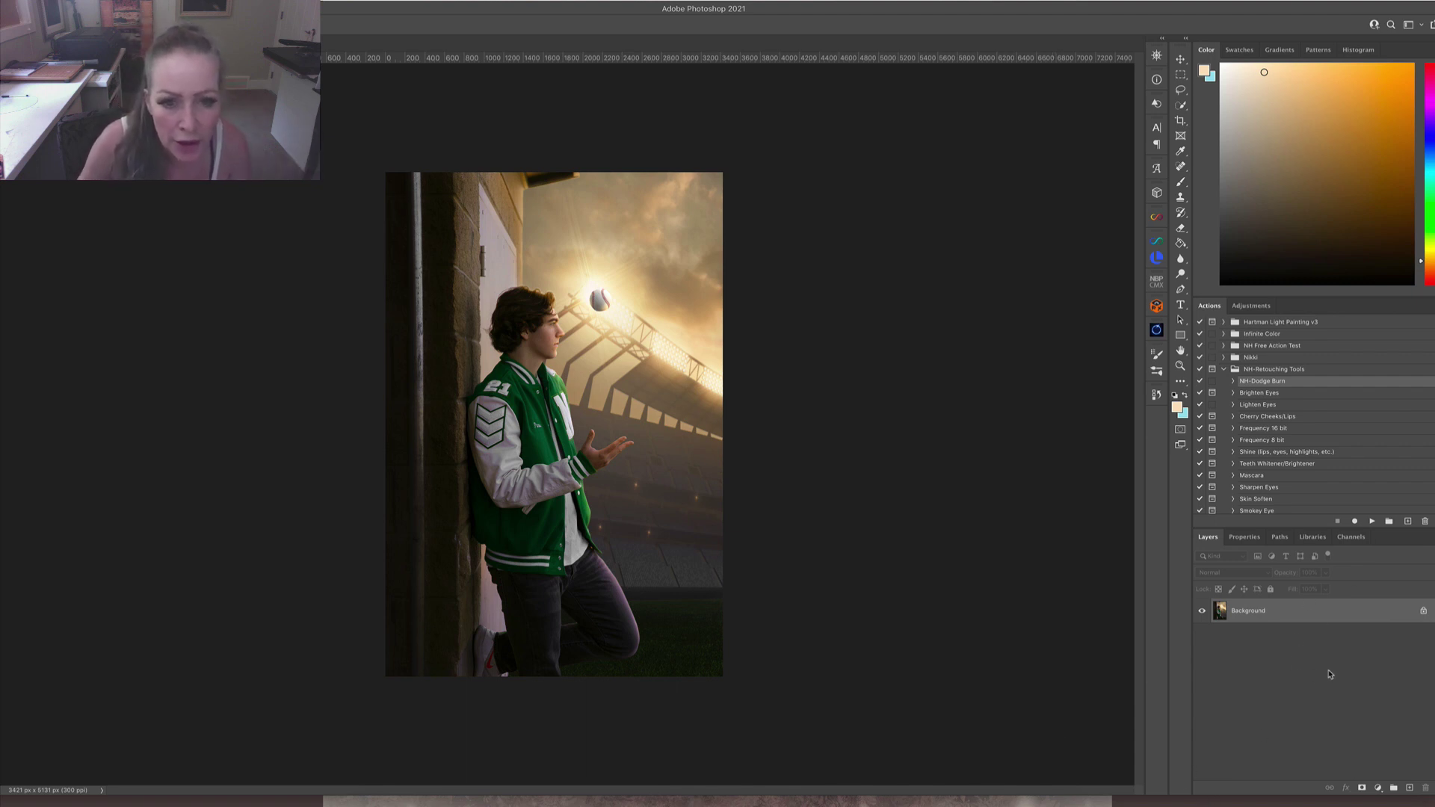
key(ctrl+j)
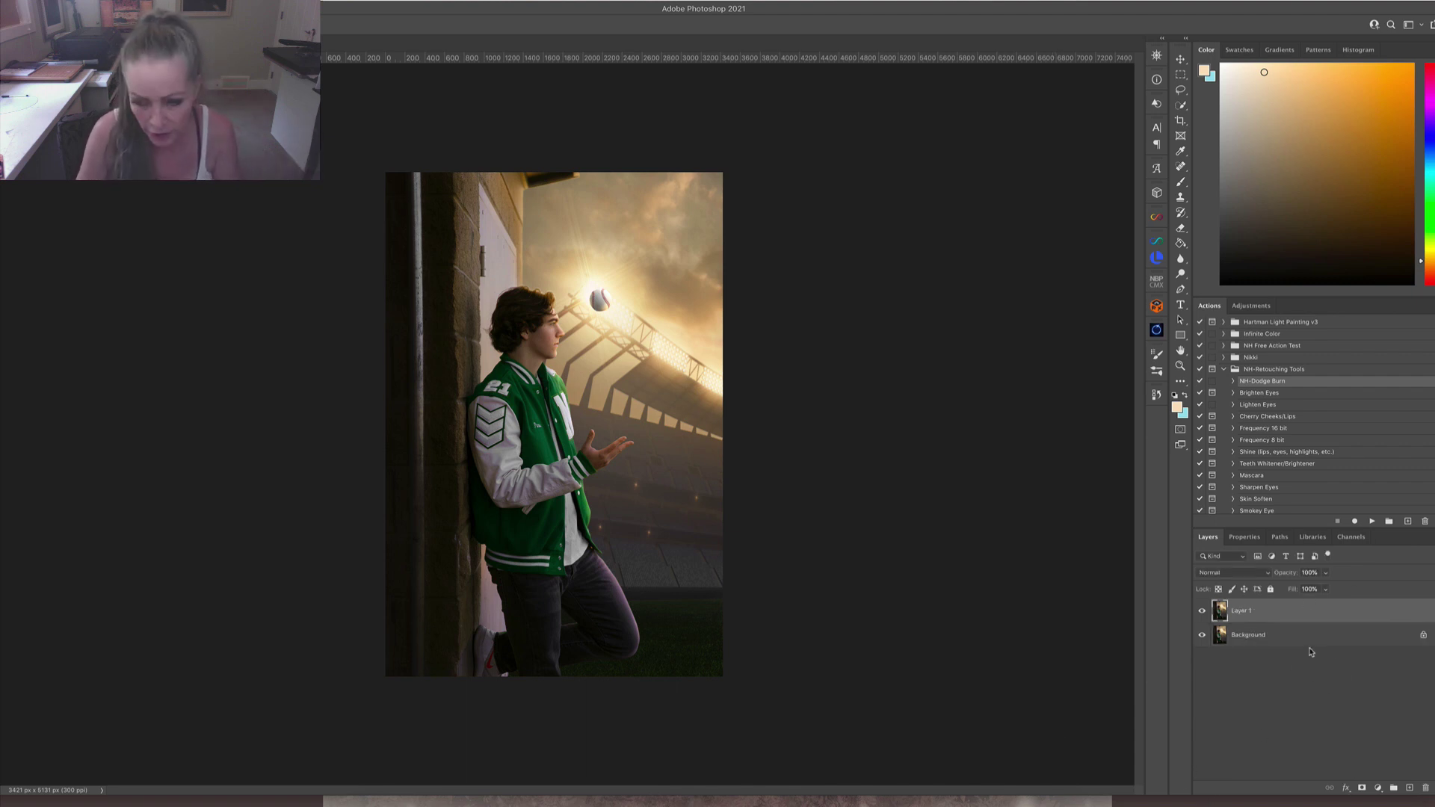
click(240, 0)
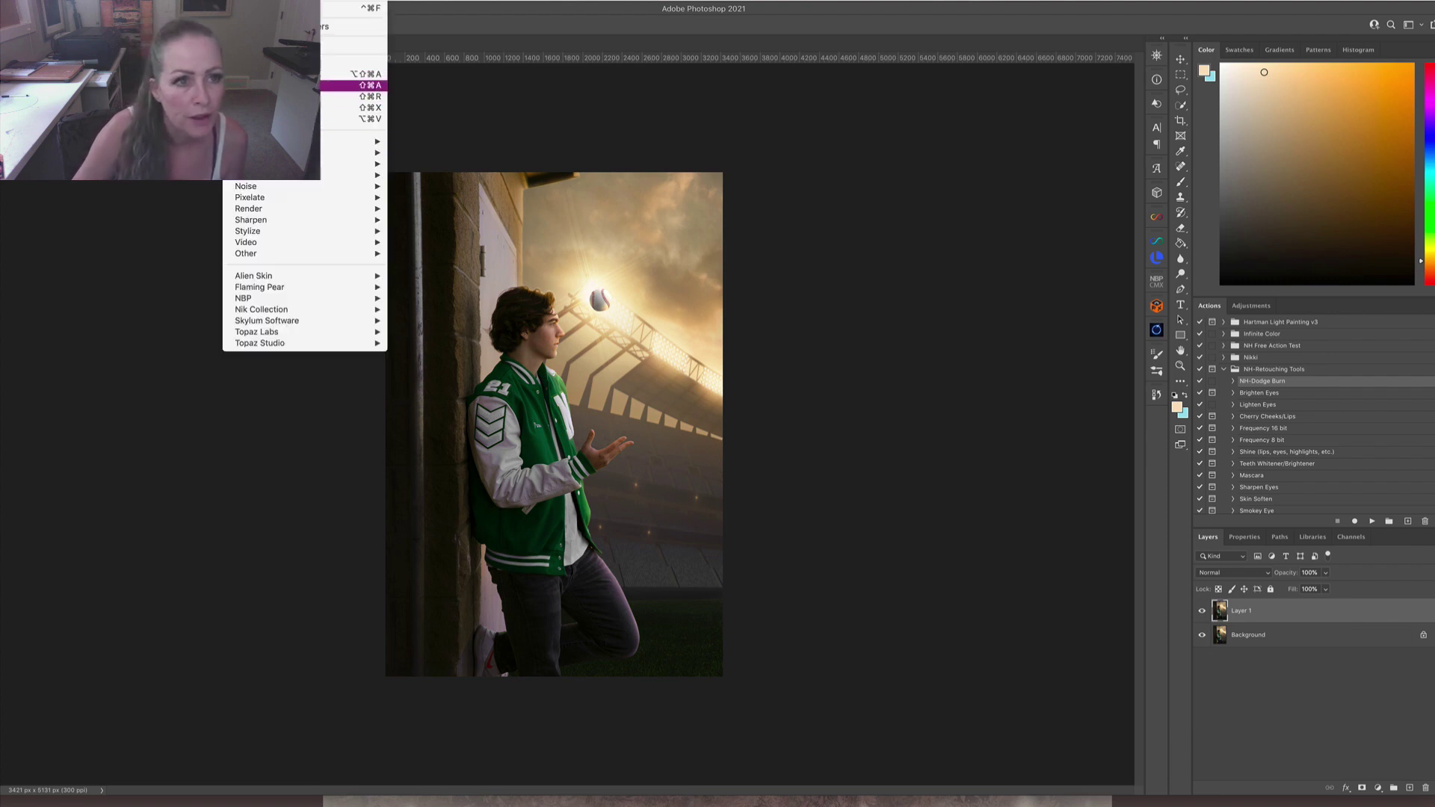
click(278, 85)
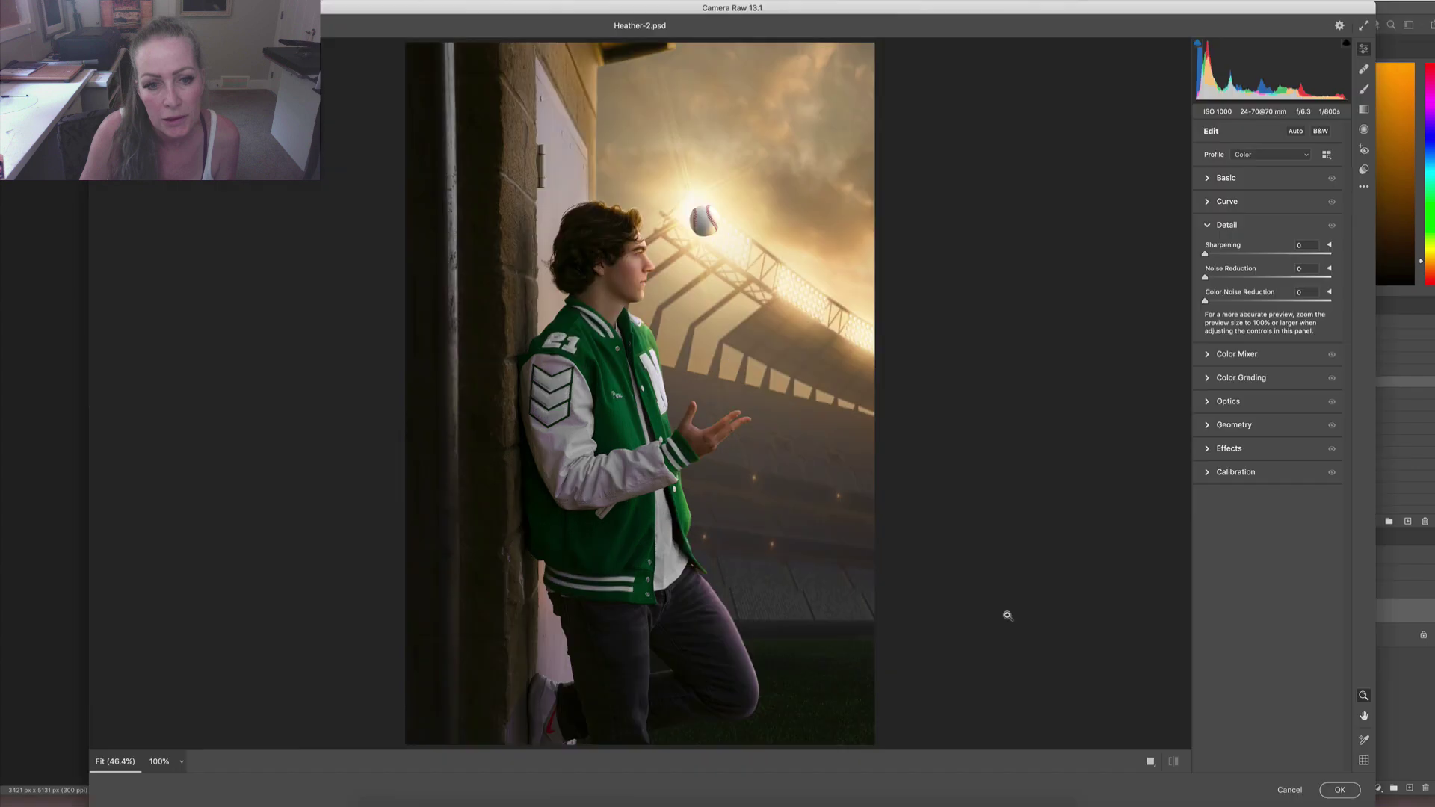
click(1290, 790)
Brush pale peach light onto the boy's face on a new layer set to Soft Light.
click(1235, 574)
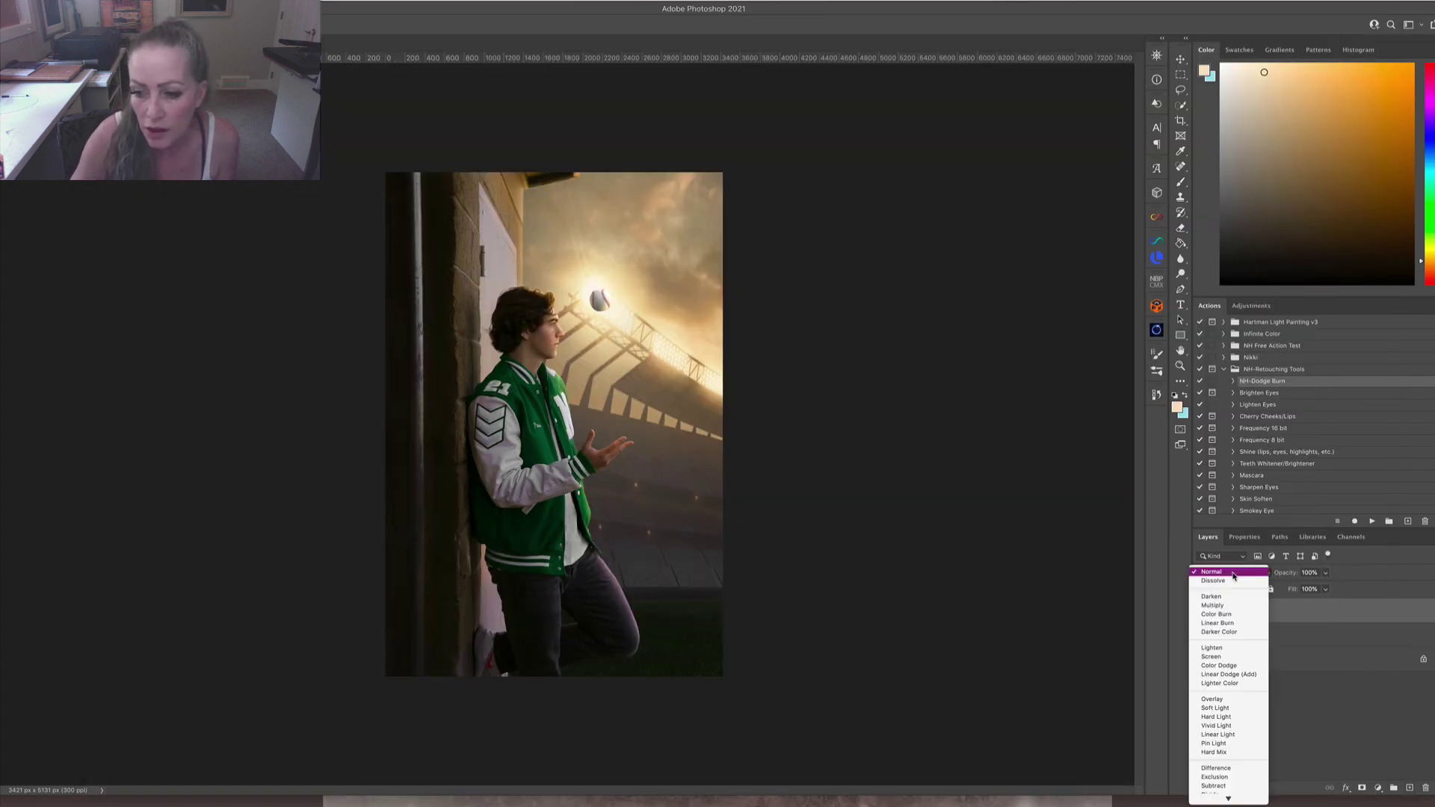
click(1215, 708)
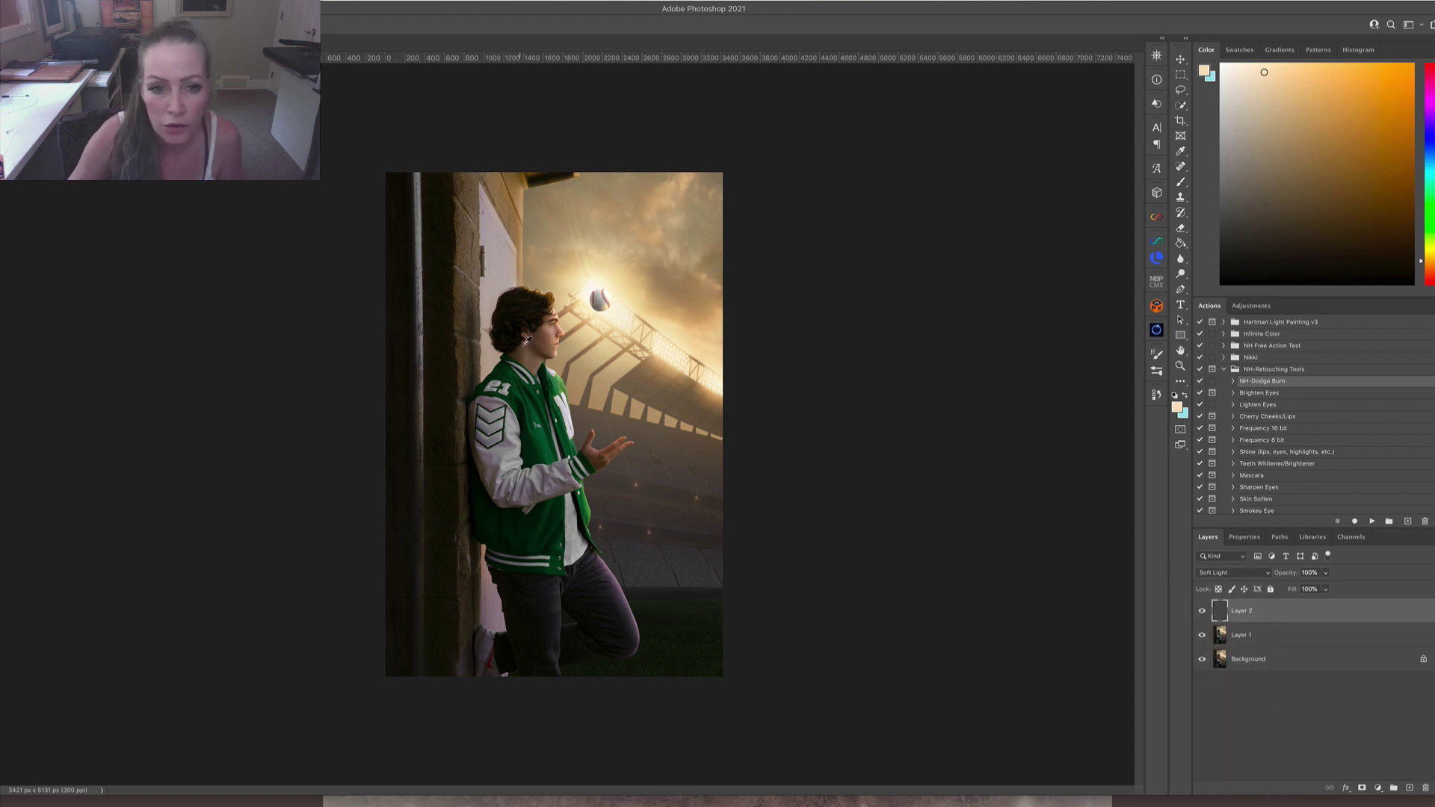
click(1181, 182)
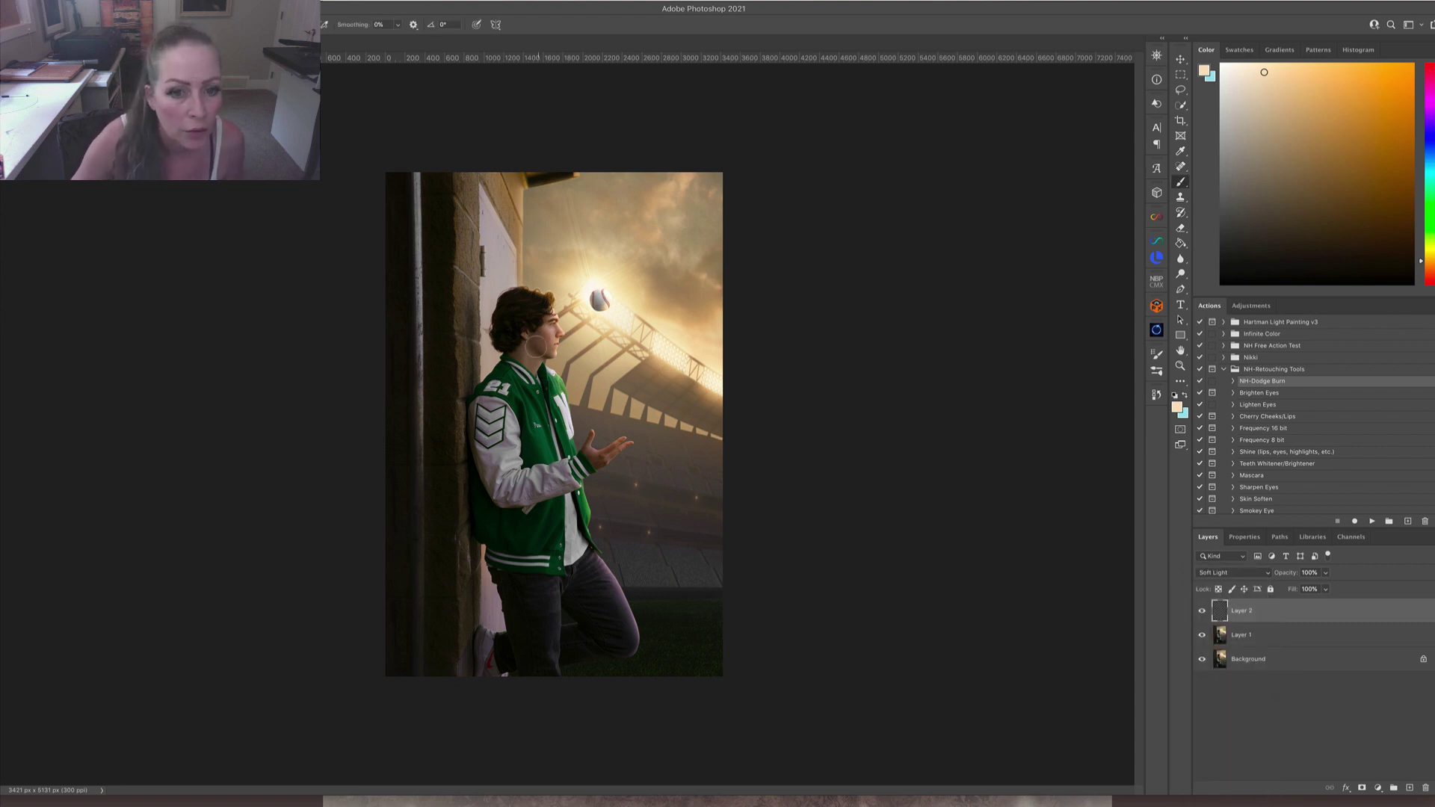
drag(540, 322, 539, 331)
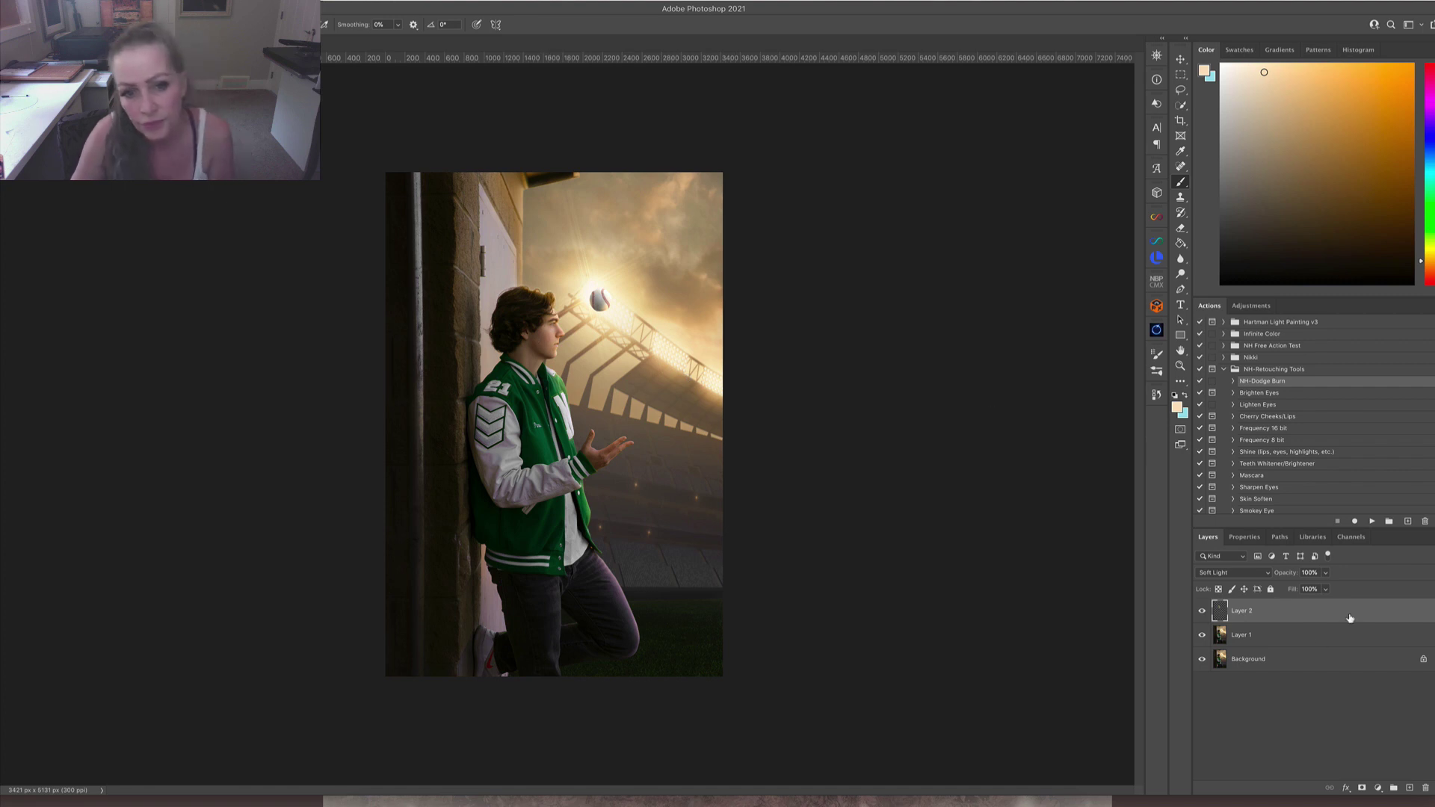
Compare the image with and without the Soft Light layer and lower its opacity to about 79%.
click(1203, 612)
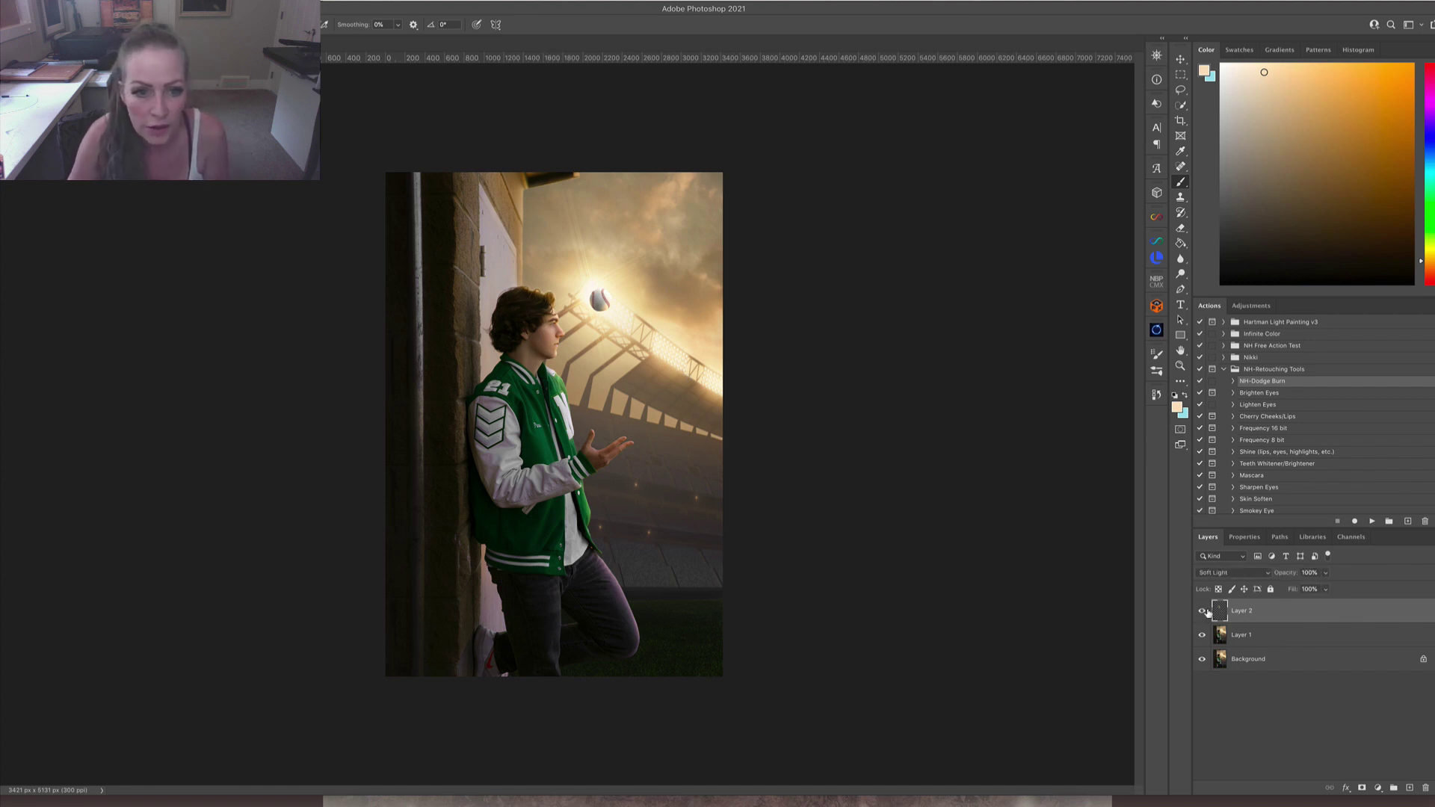
click(1203, 612)
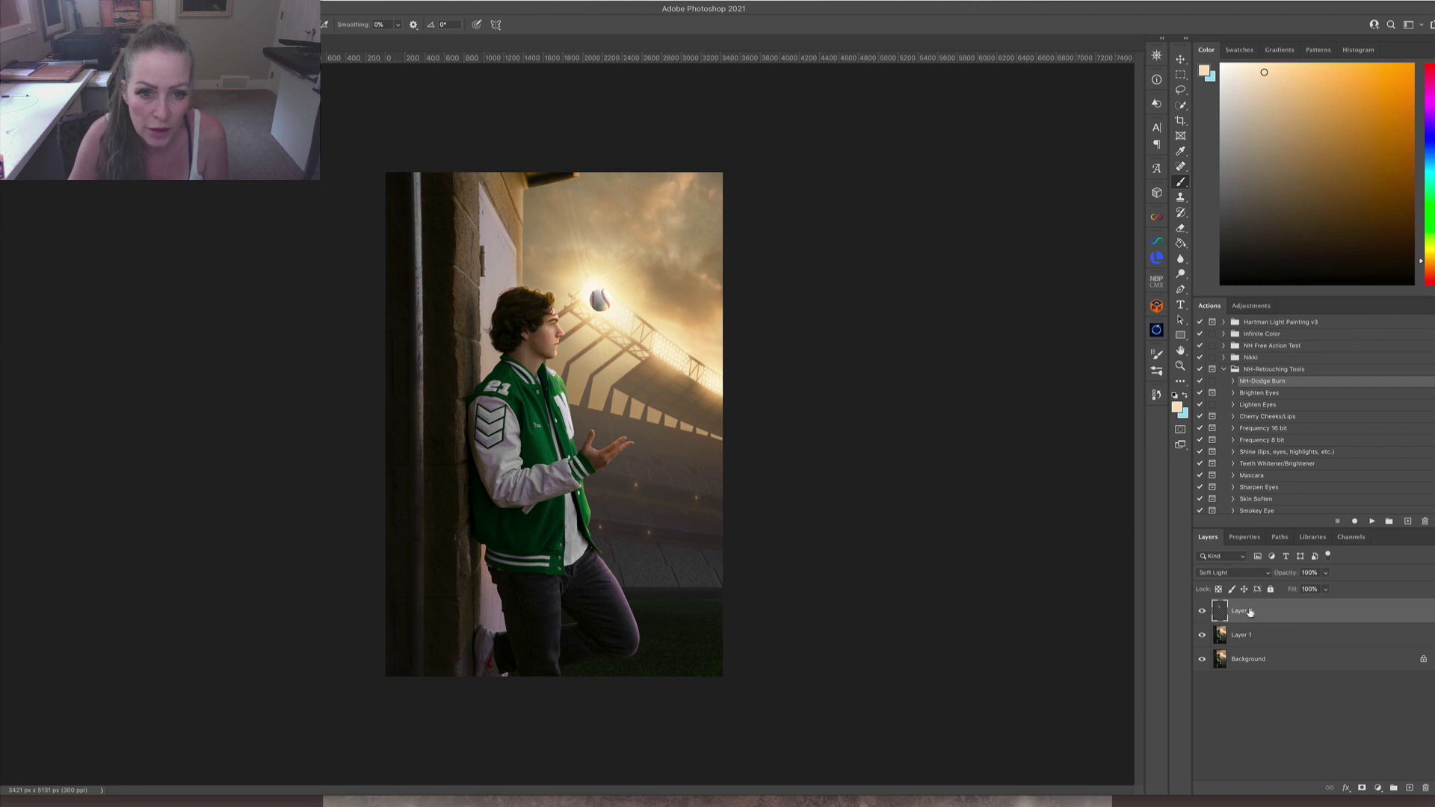
click(1326, 573)
drag(1323, 592, 1314, 592)
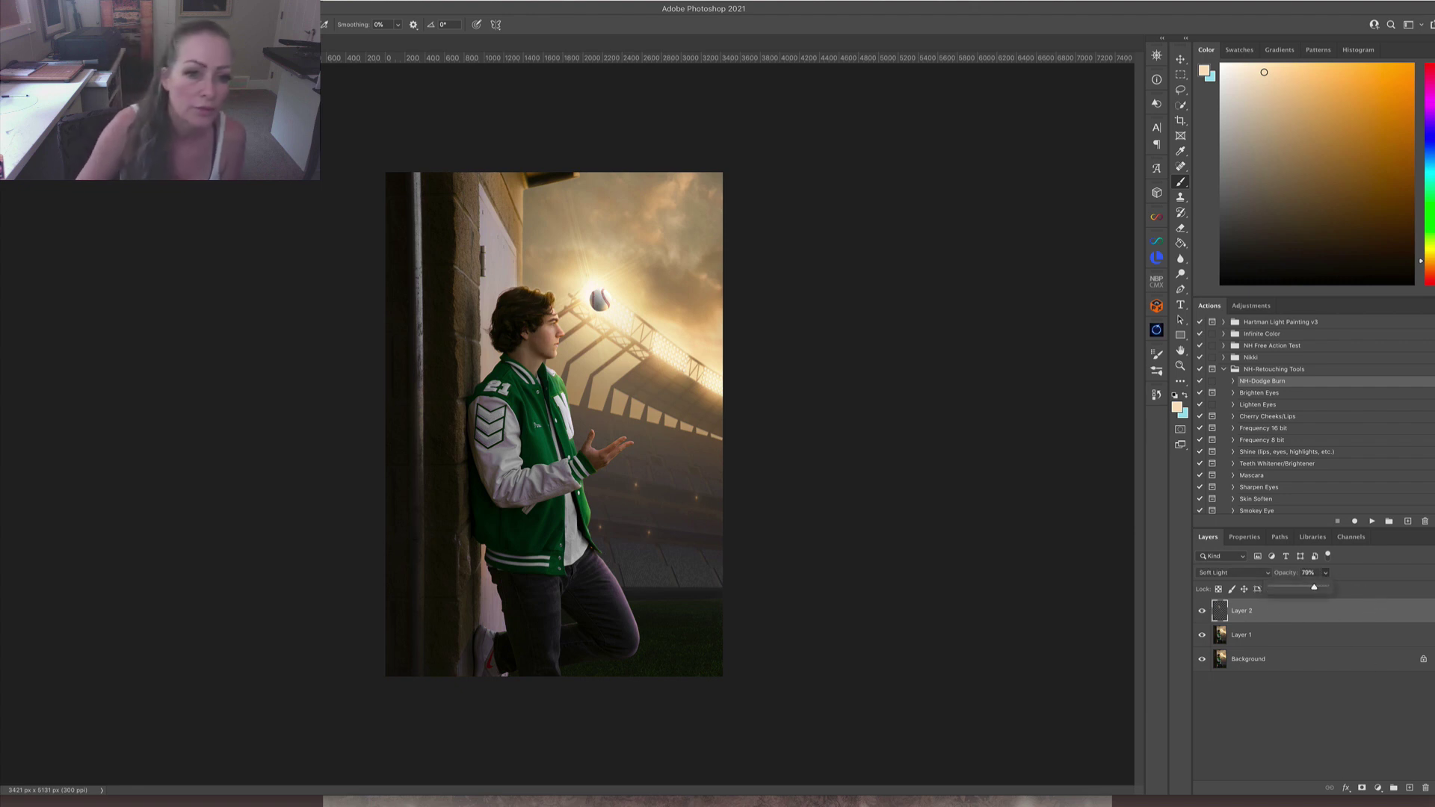
Merge the painted light by flattening the image, and copy the background to a new layer.
click(150, 7)
click(179, 449)
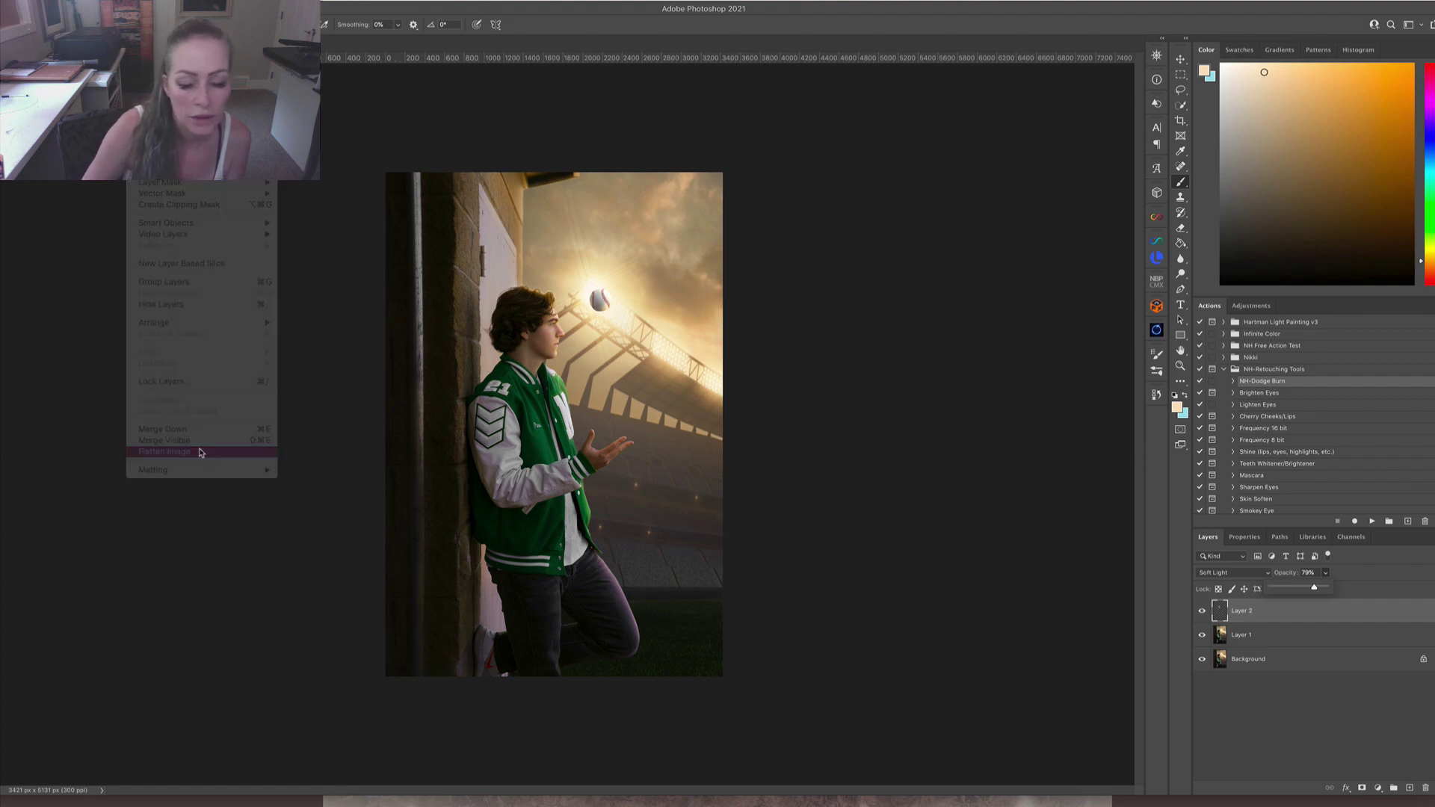
key(super+j)
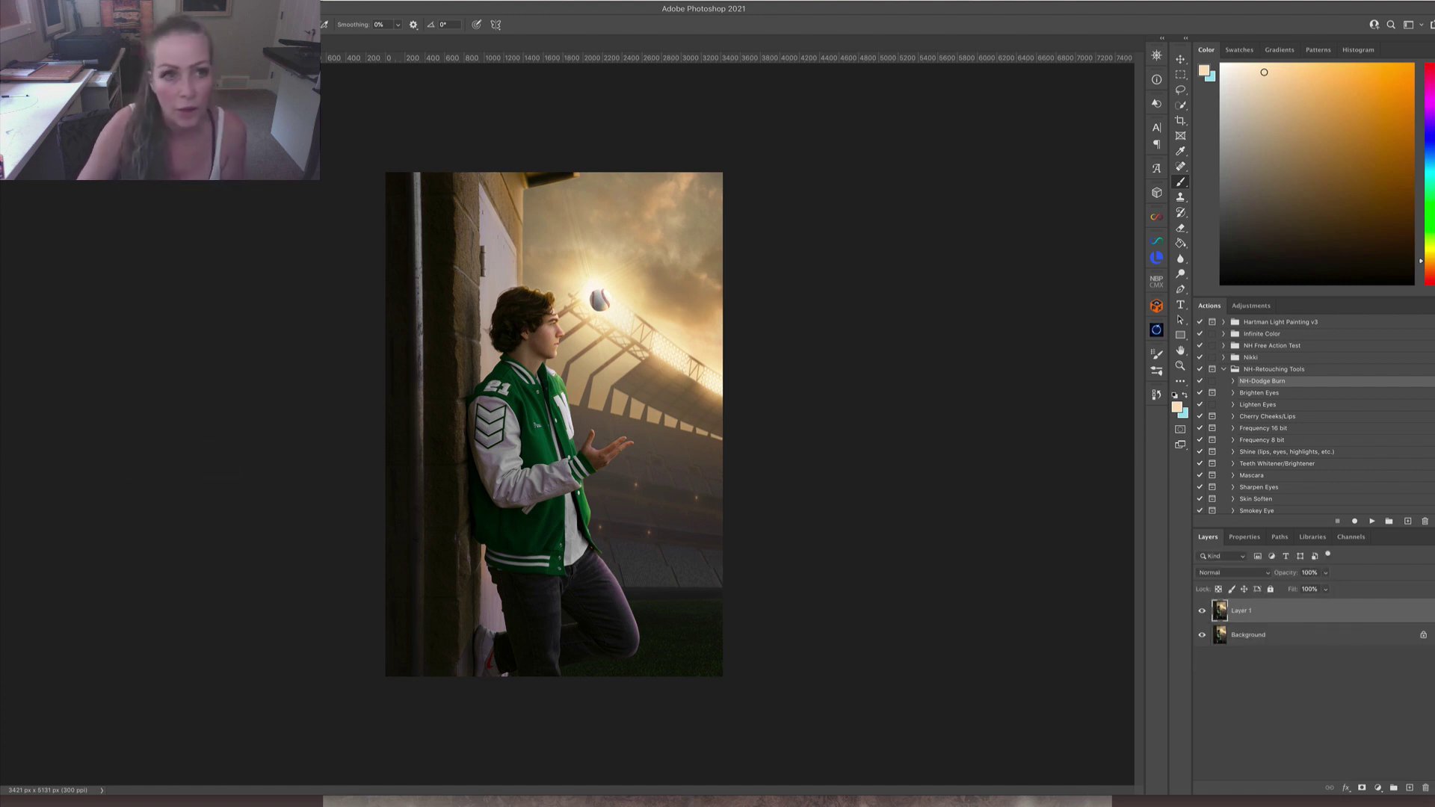
Open the Camera Raw filter on the duplicated layer and raise Clarity to +53.
click(239, 4)
click(352, 85)
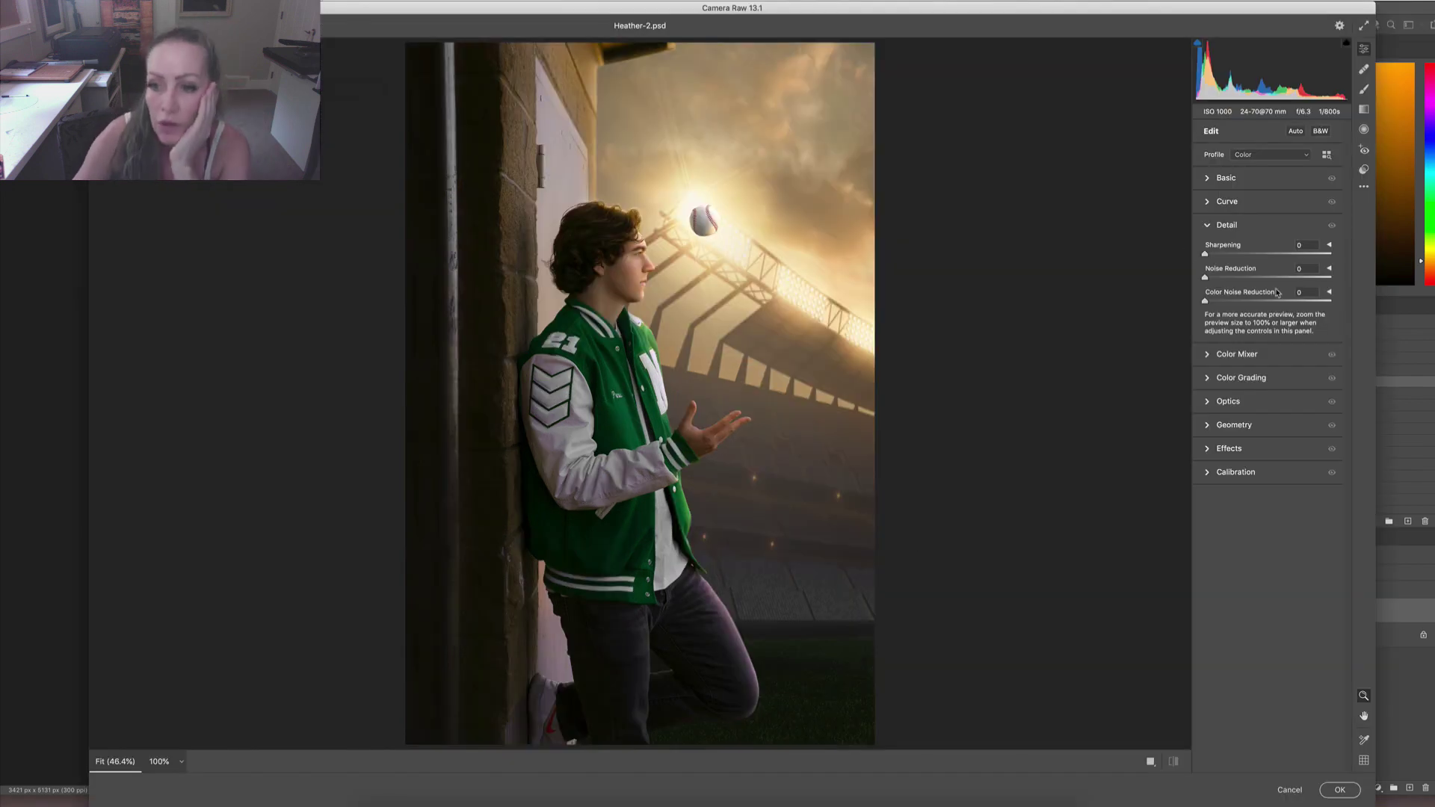
click(1219, 177)
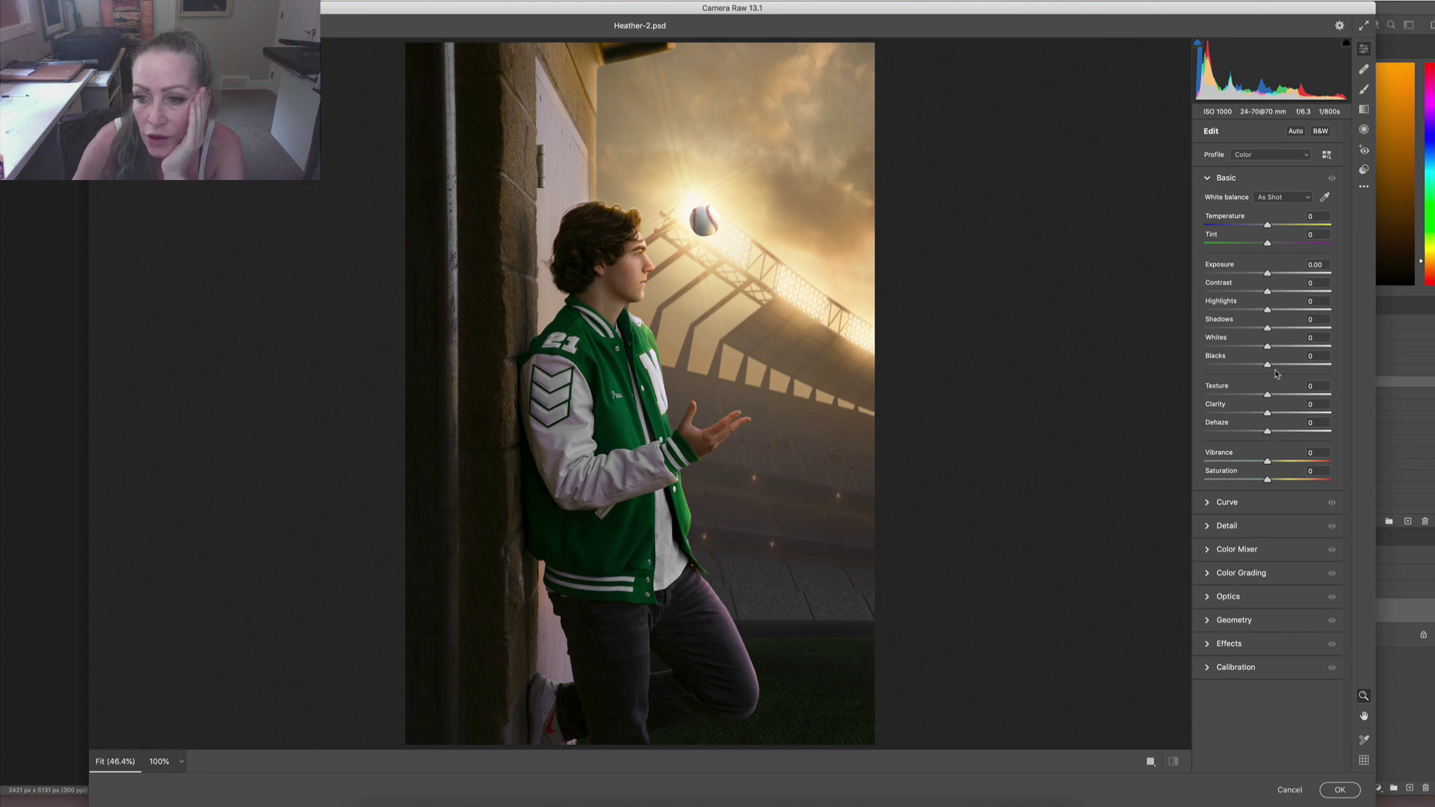
drag(1272, 412, 1305, 418)
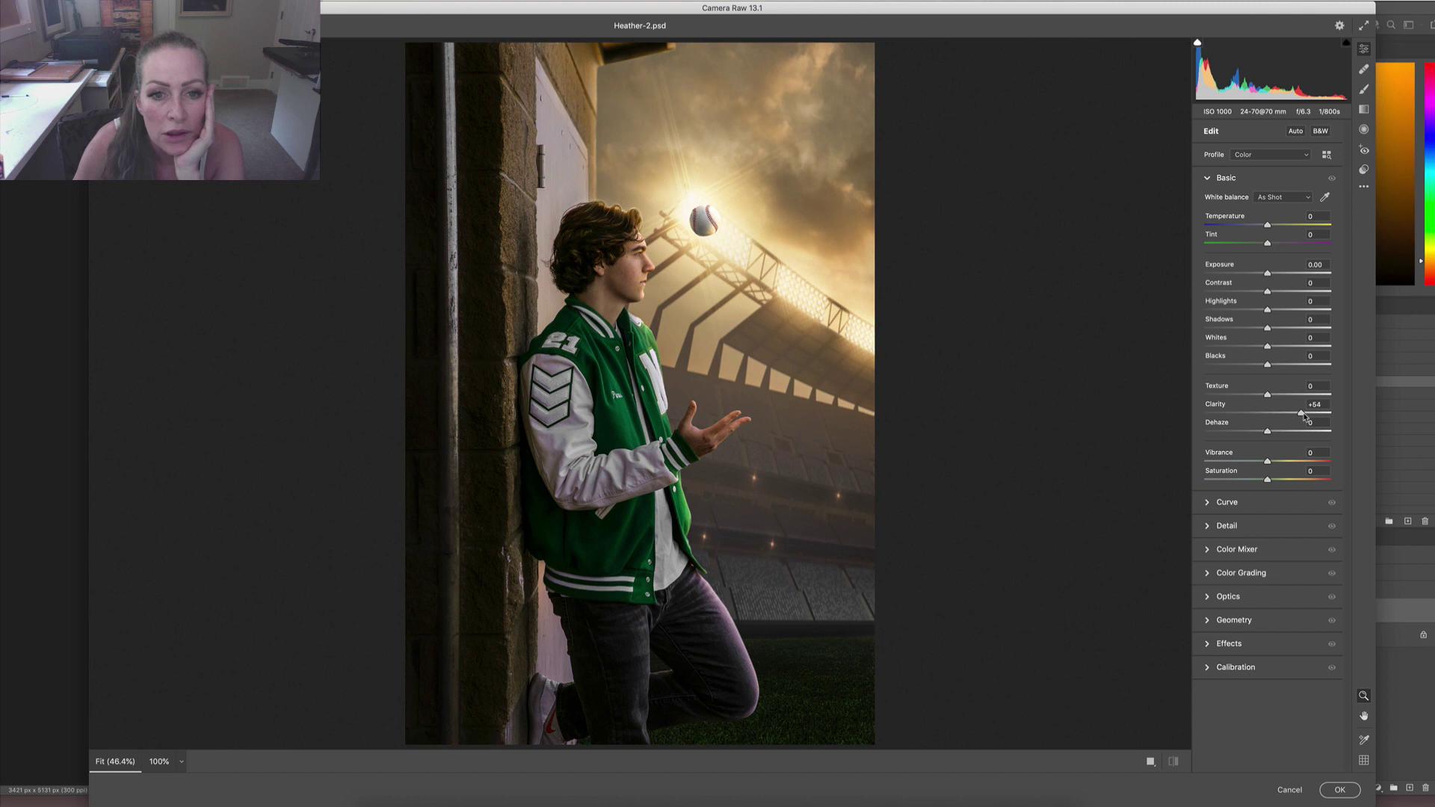
drag(1305, 417, 1303, 419)
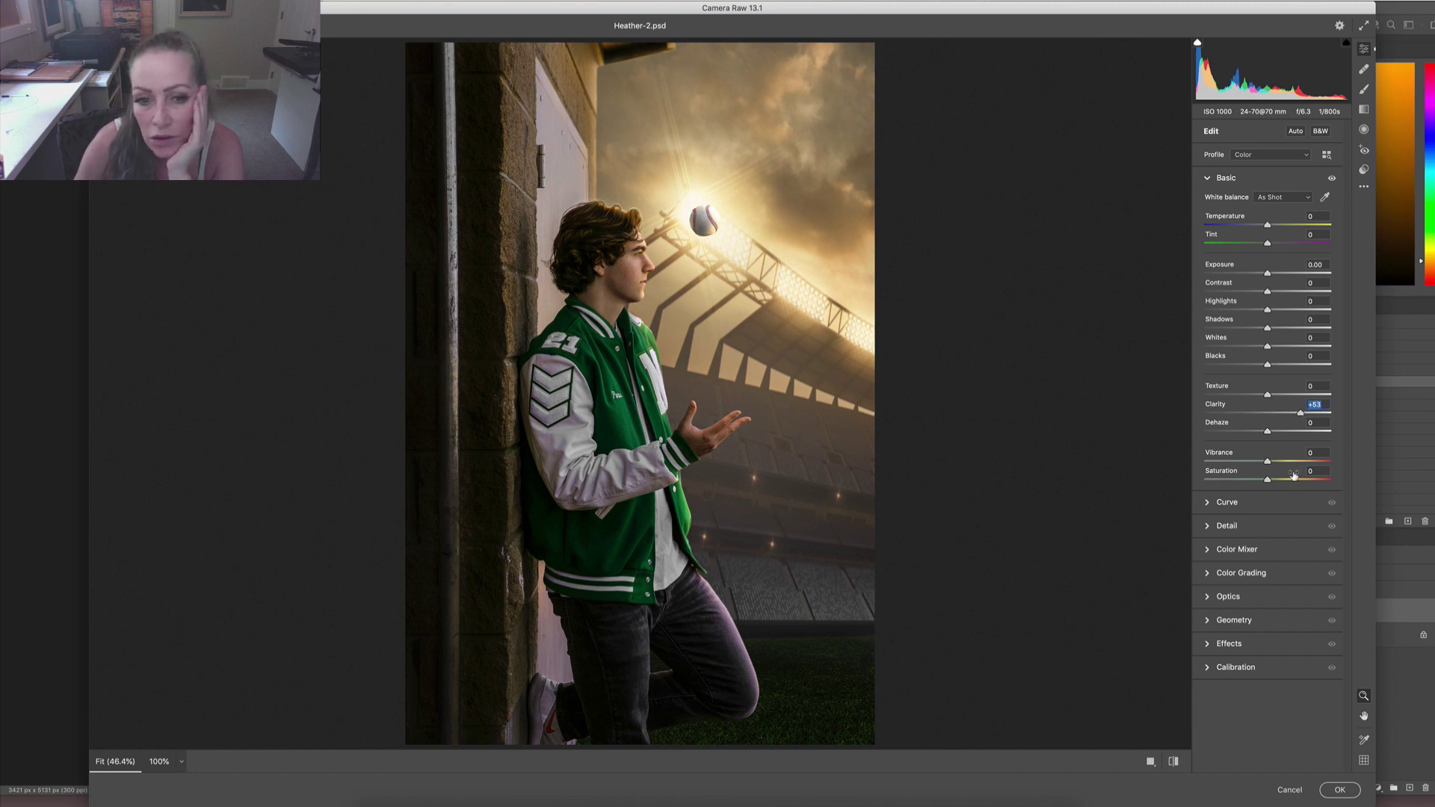
Apply the Camera Raw filter with tone curve points at 91/91 and 196/207, and compare the image with and without the filtered layer.
click(1207, 503)
drag(1260, 309, 1258, 316)
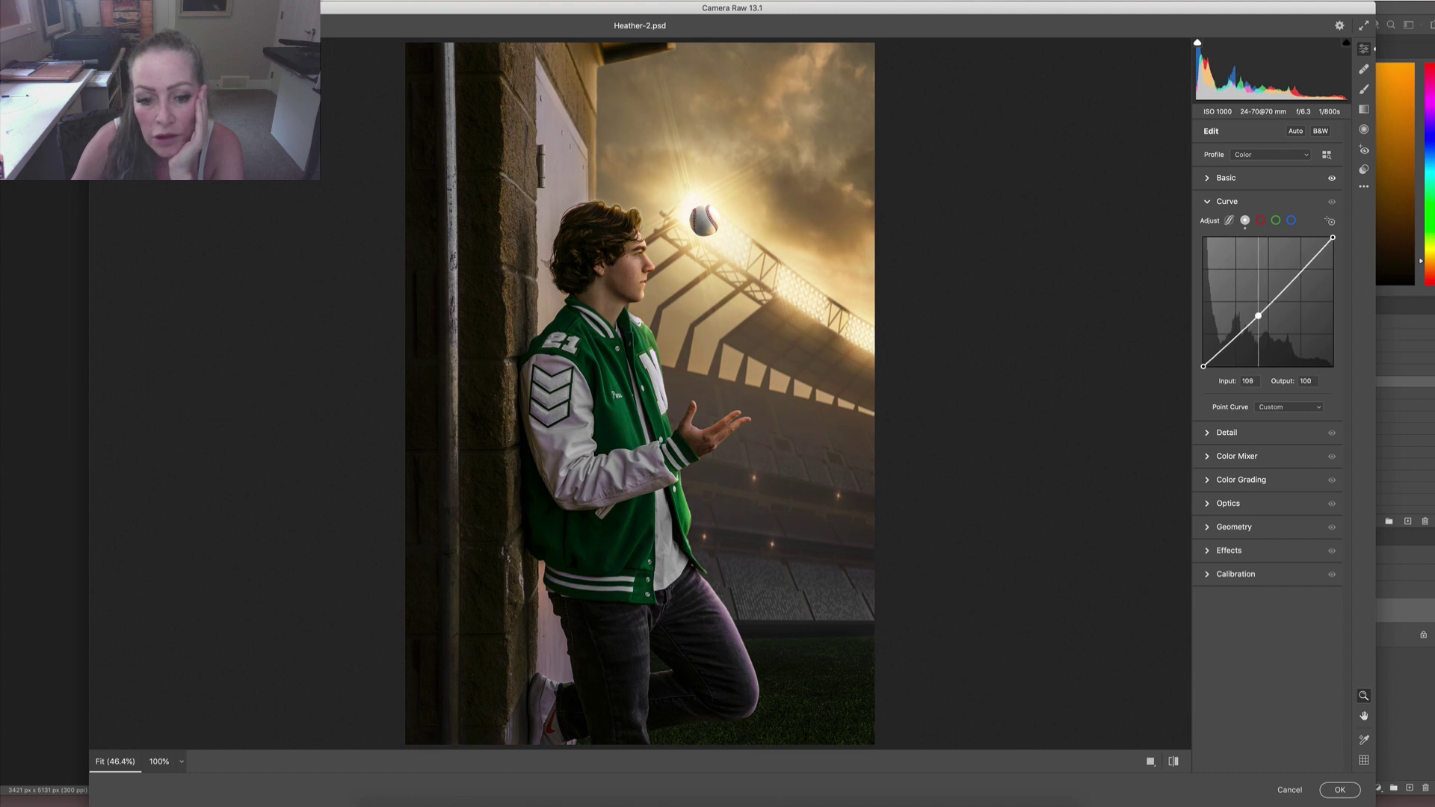
click(1306, 265)
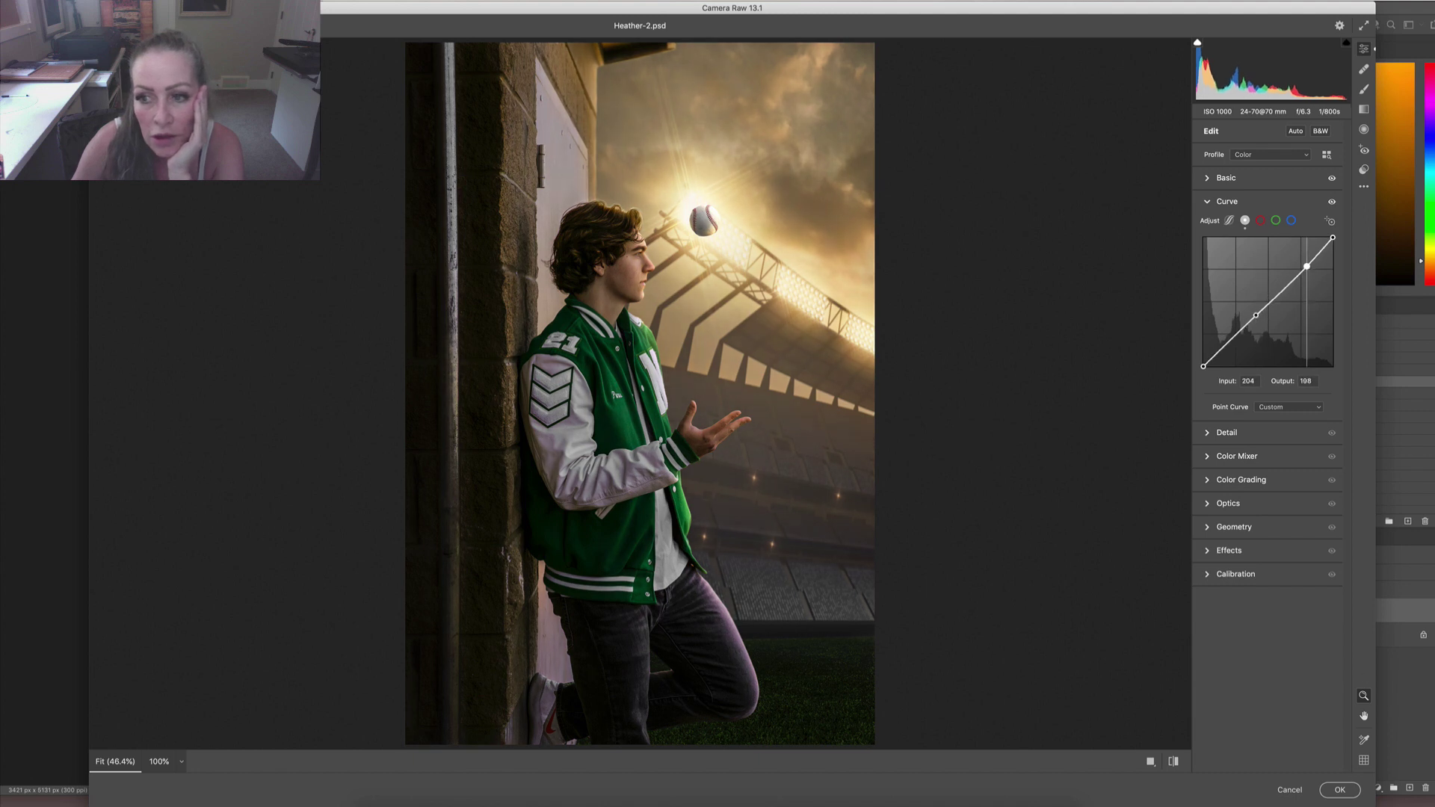
drag(1306, 264, 1303, 262)
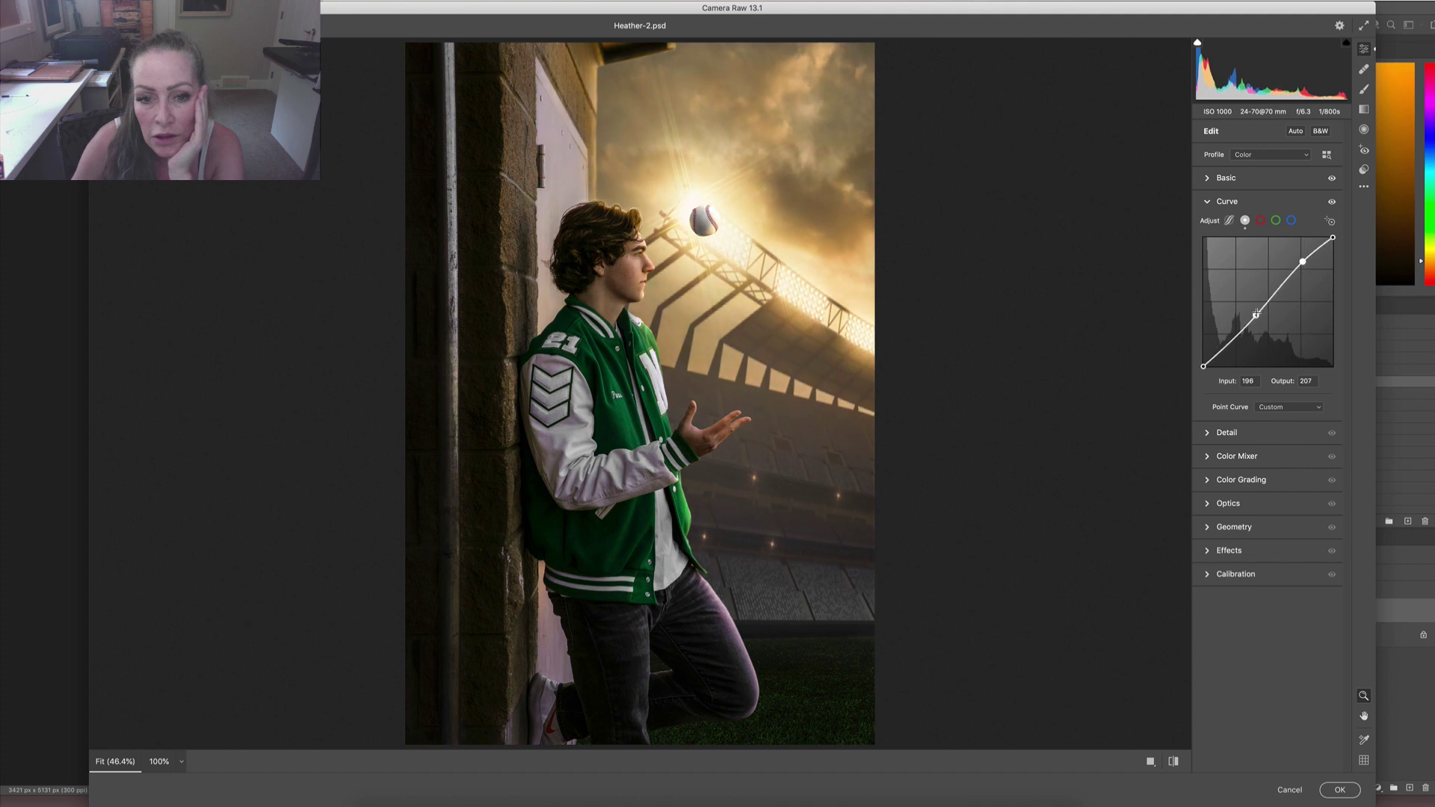
drag(1255, 315, 1250, 320)
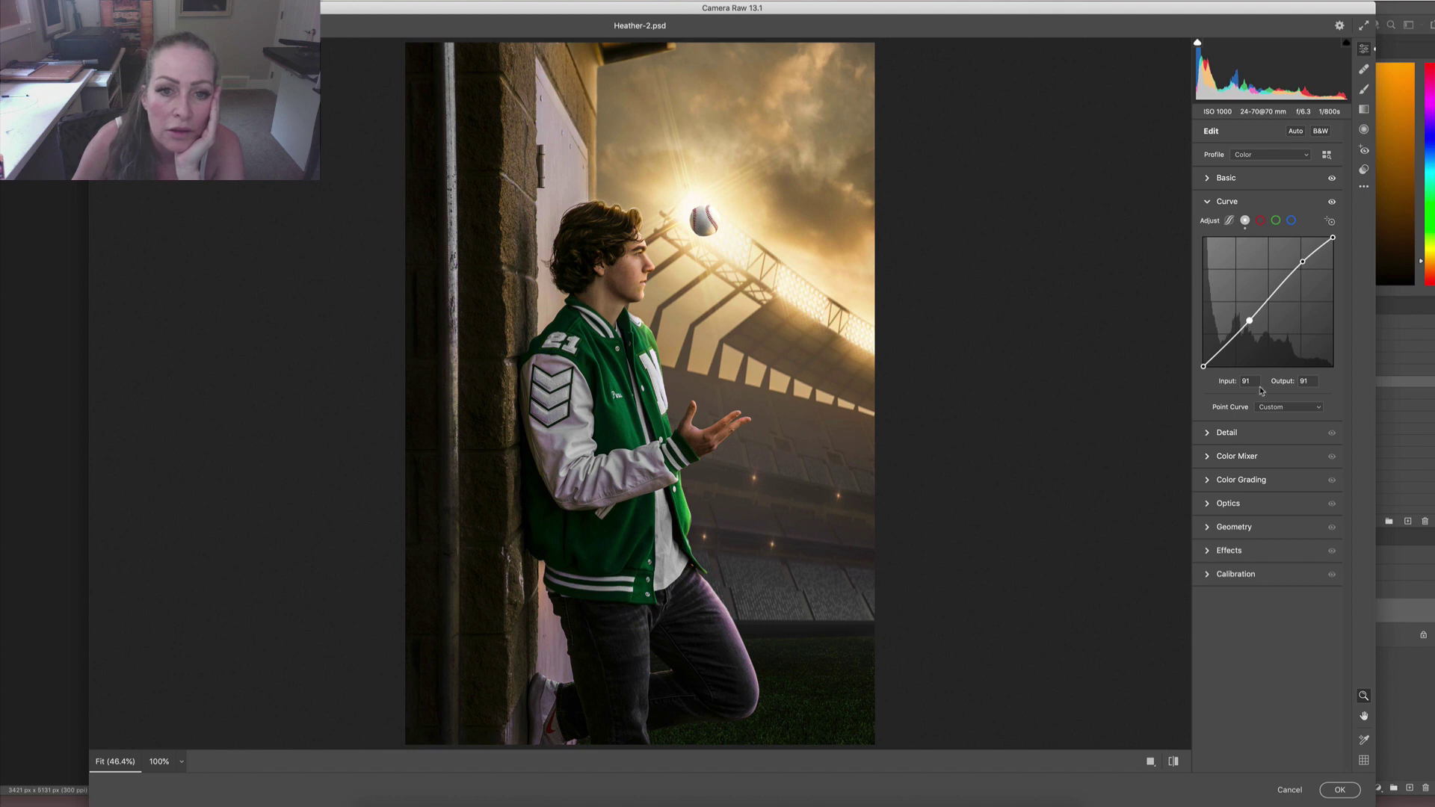
click(1340, 790)
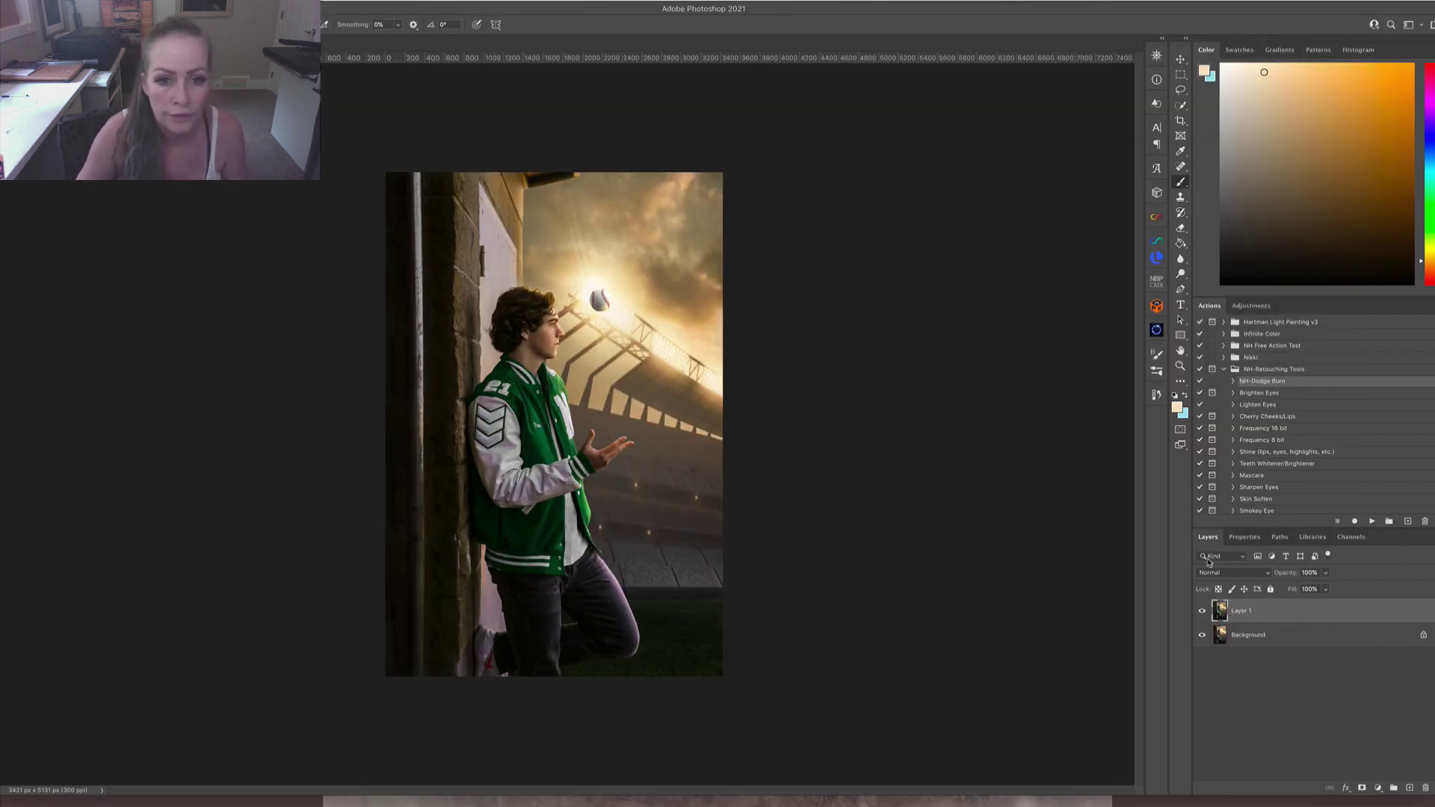
click(1203, 611)
click(1203, 612)
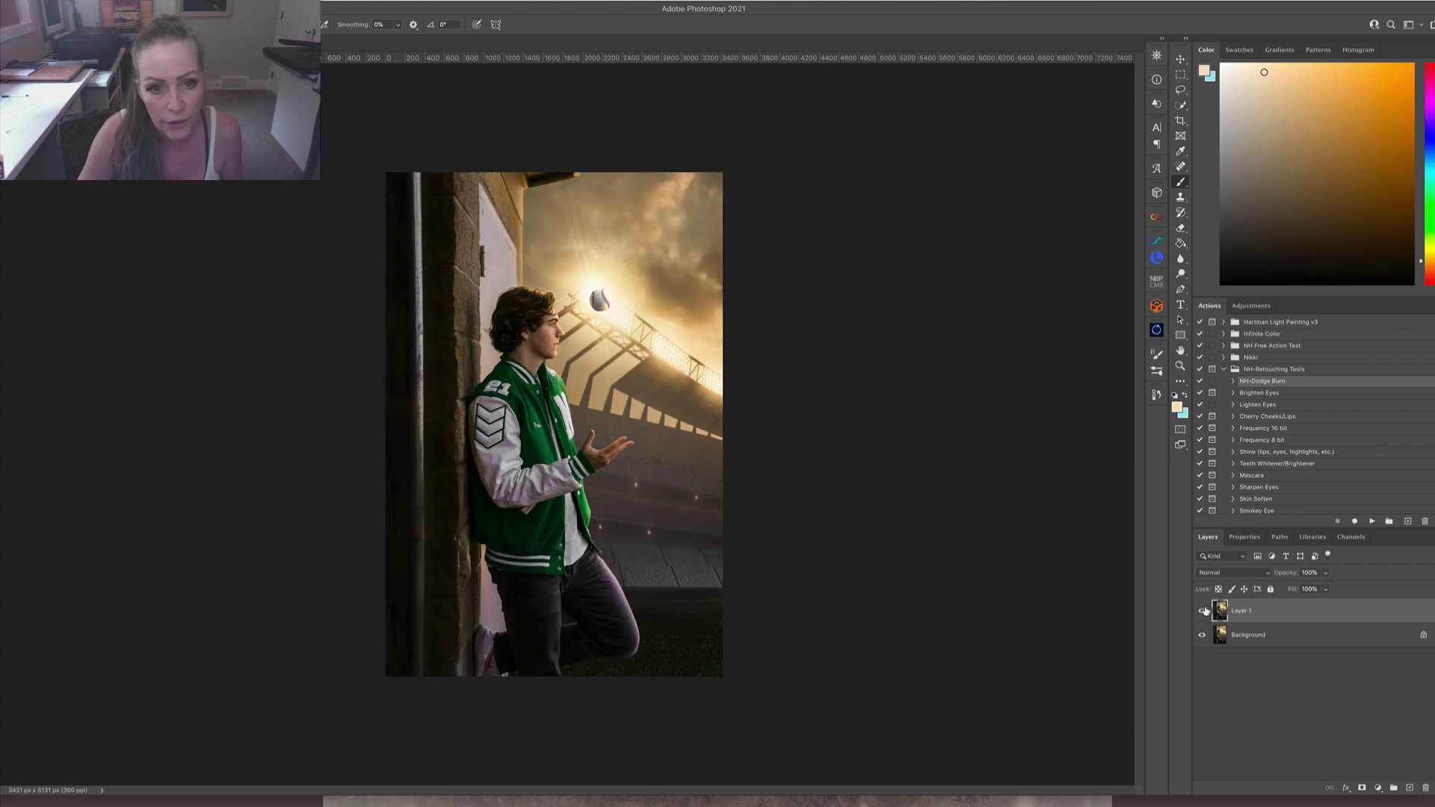
Compare the filtered layer on and off, hide it with a black mask, and paint white on the mask over the subject.
click(1202, 612)
click(1202, 611)
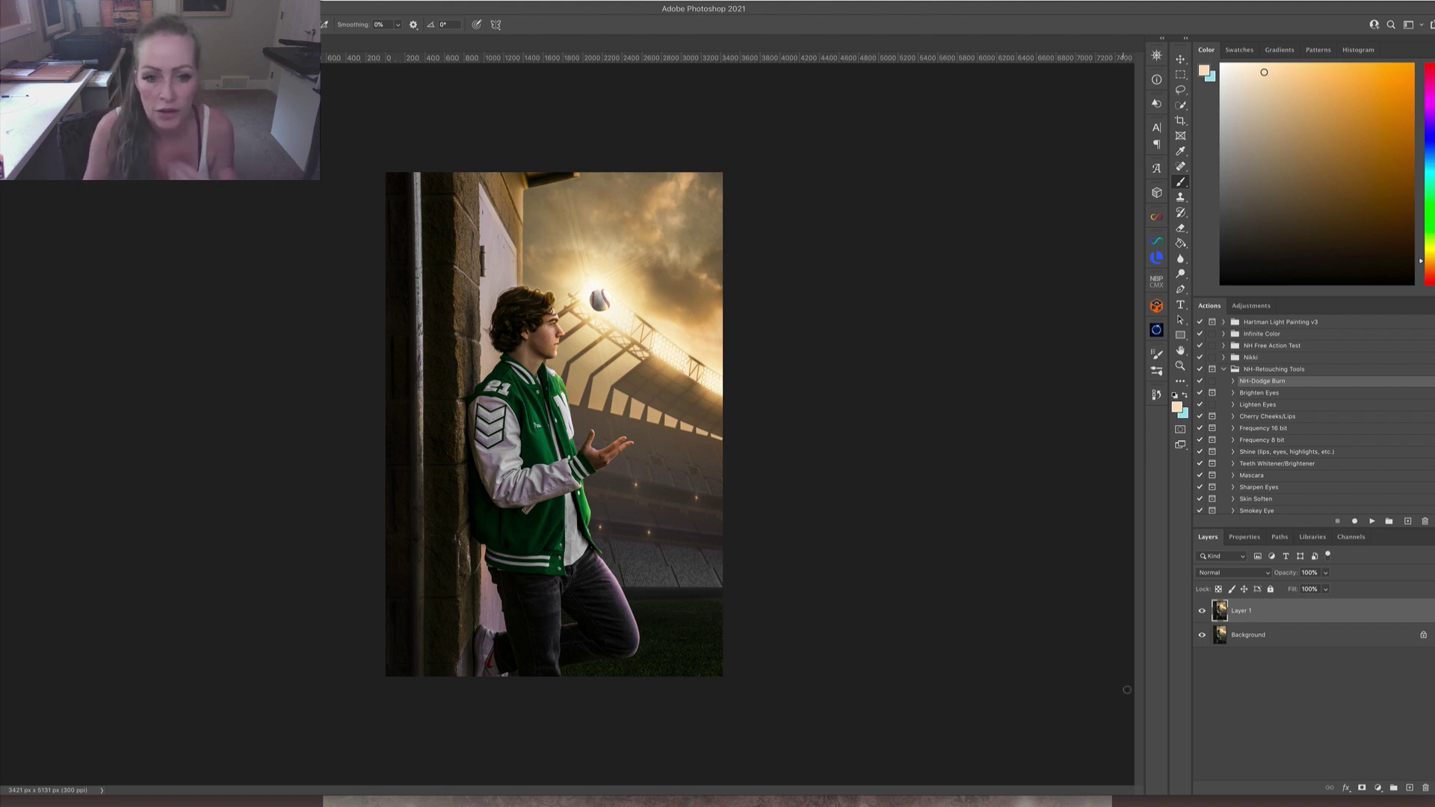
alt+click(1362, 788)
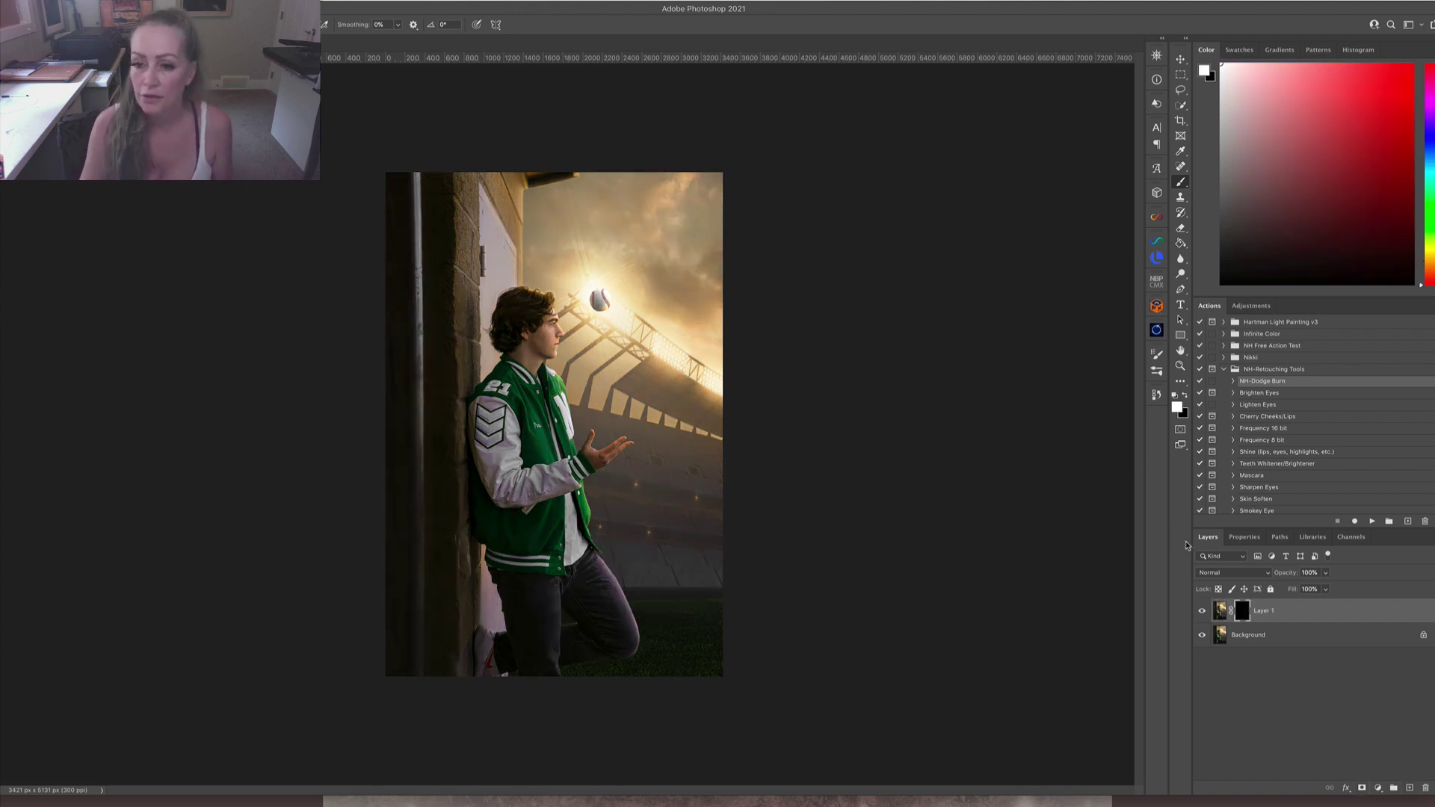
click(397, 25)
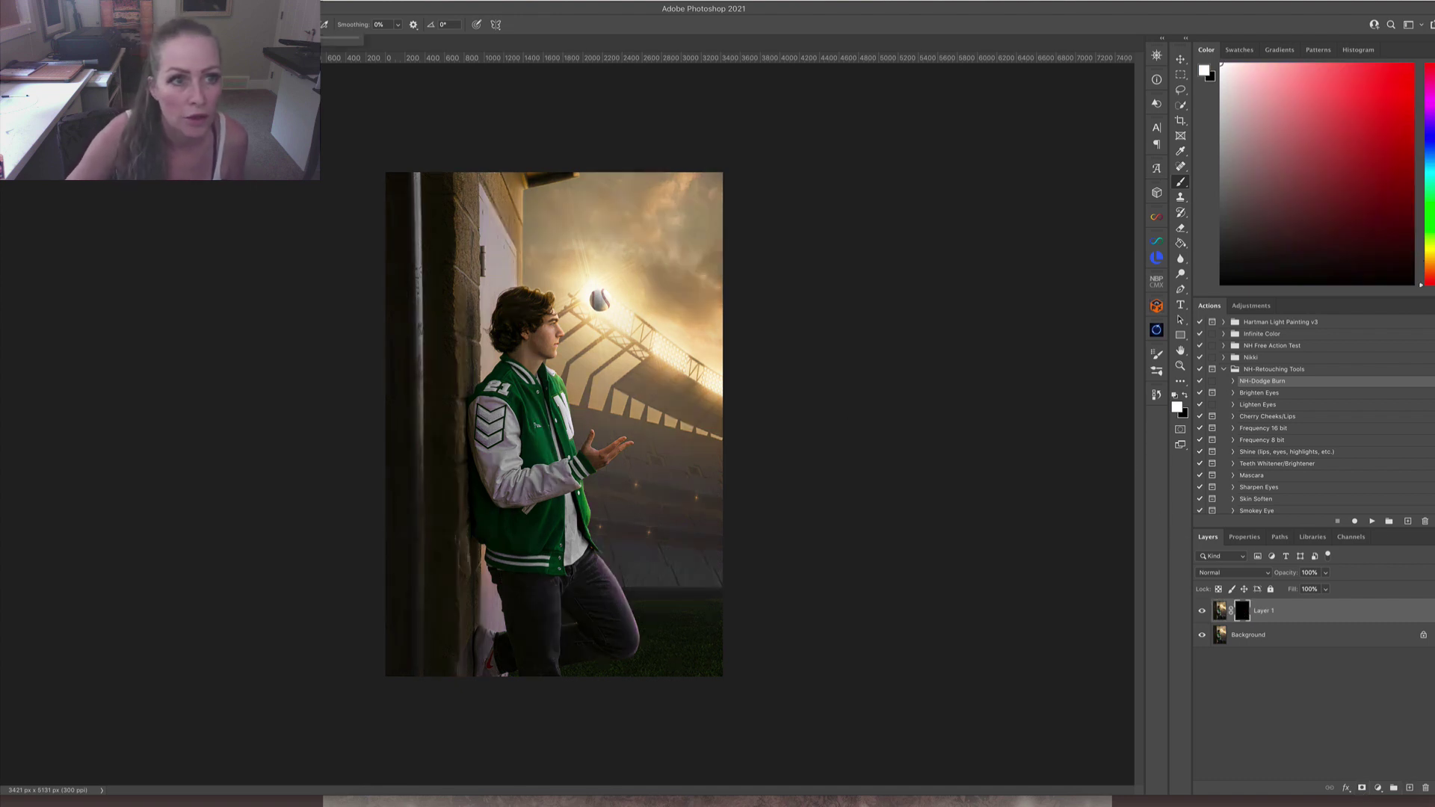
click(430, 73)
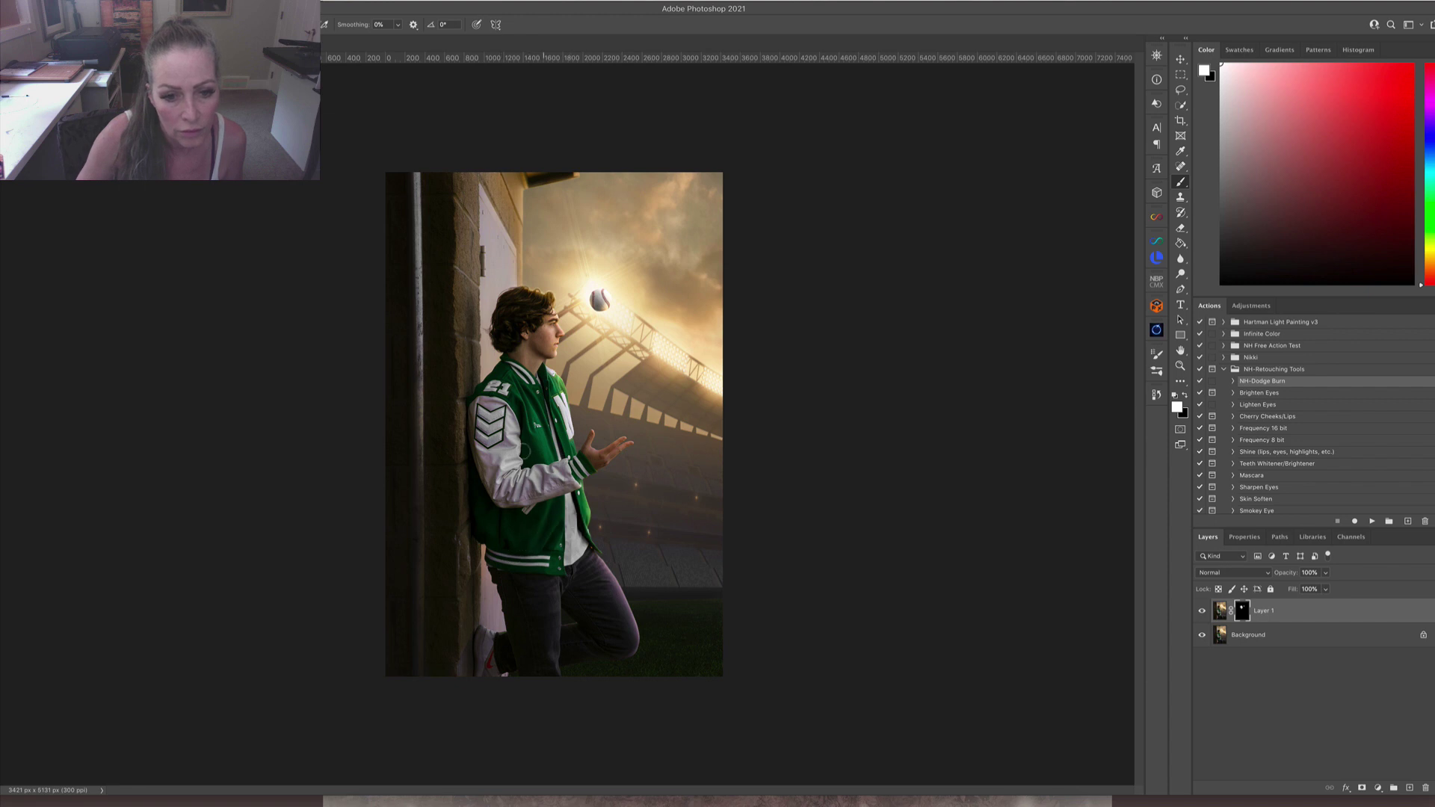
drag(524, 307, 515, 316)
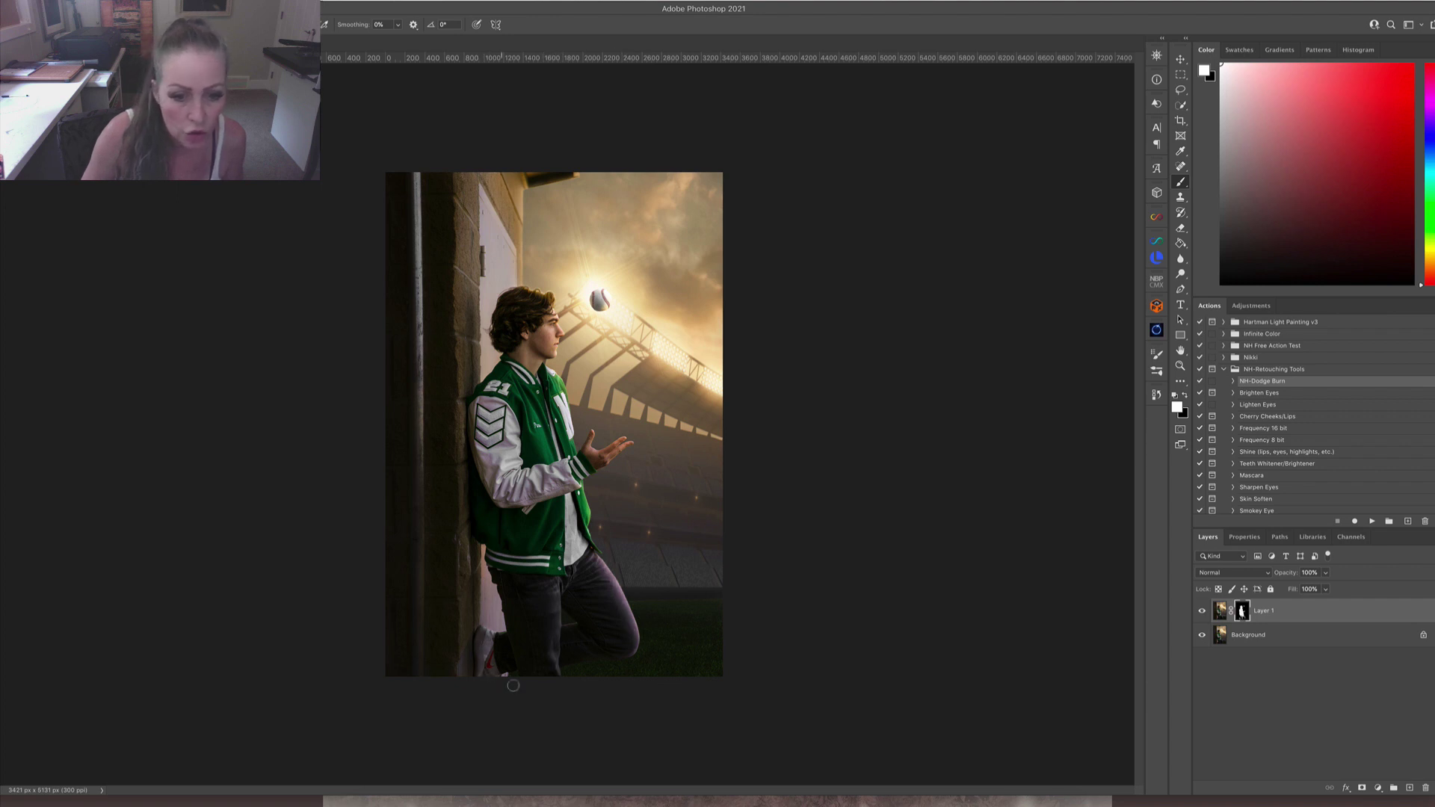
Feather the layer mask by 3.5 px and flatten the image.
click(1246, 536)
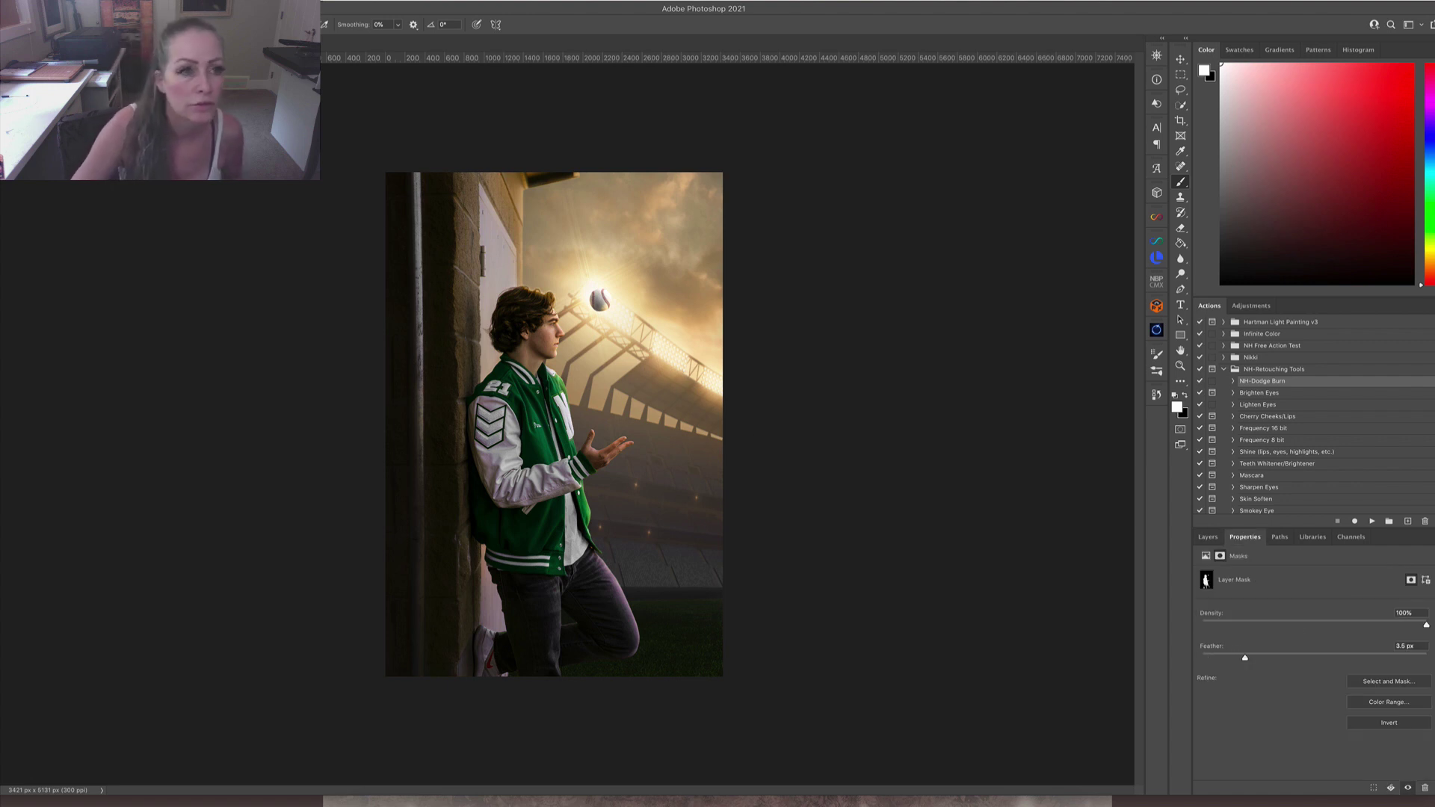
click(142, 3)
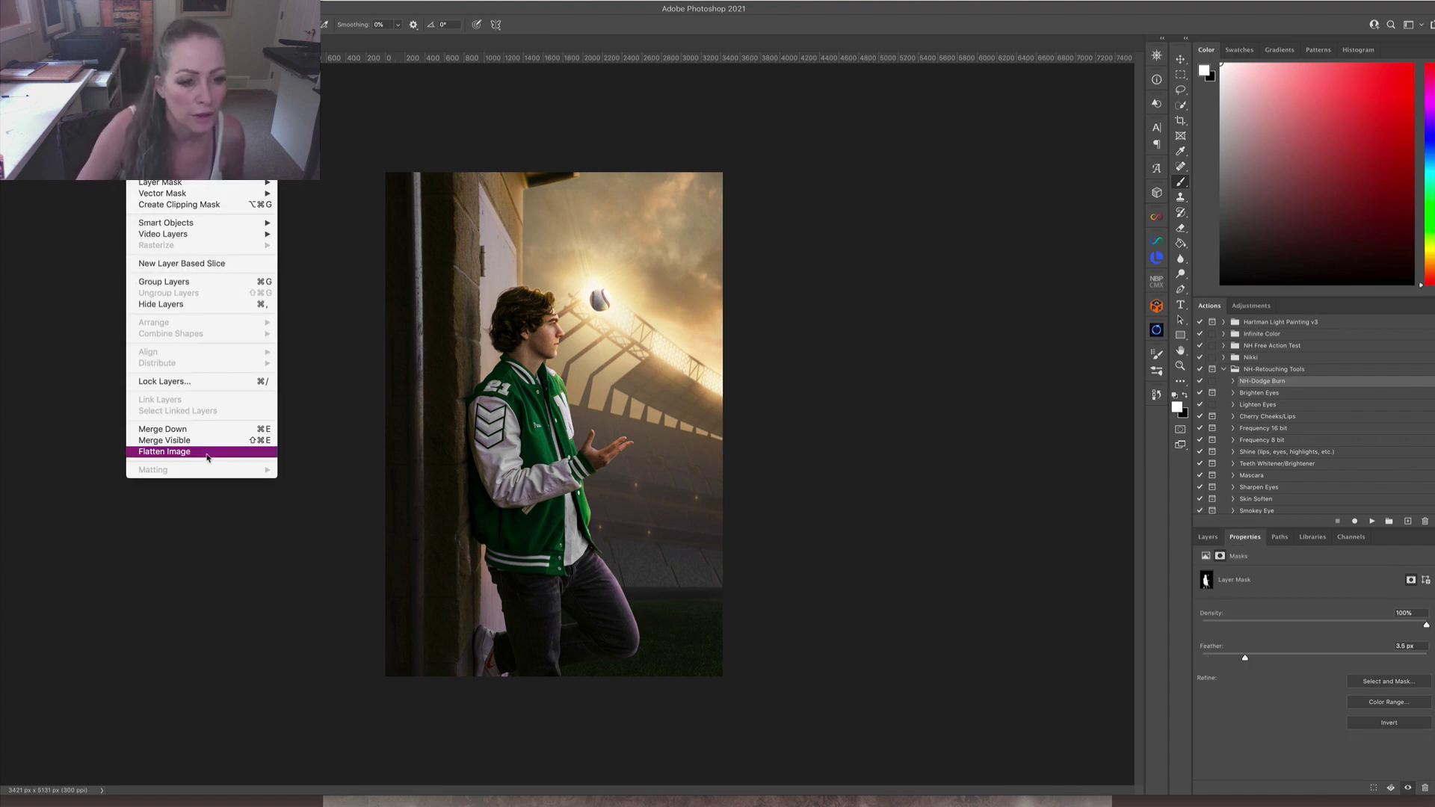
click(208, 453)
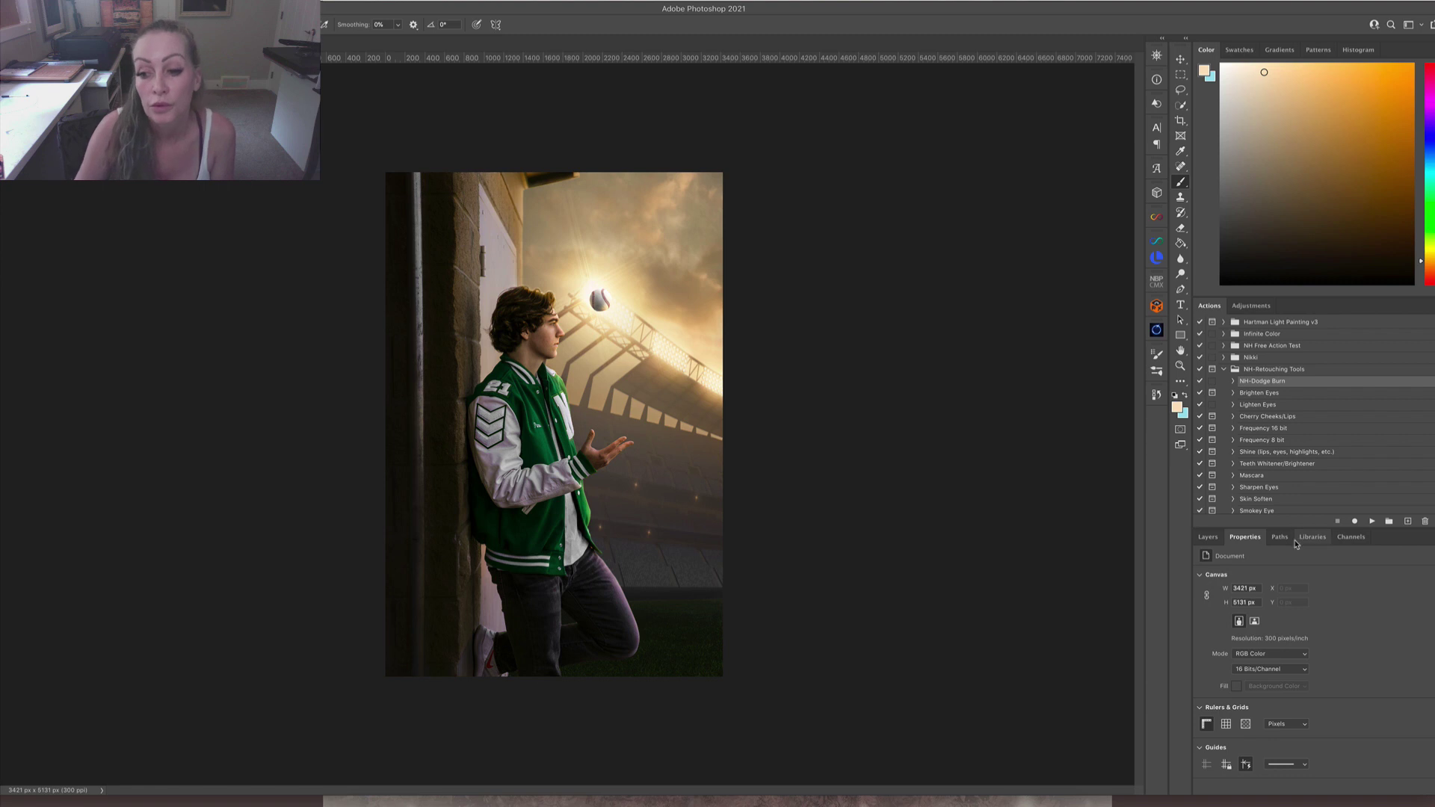
Open the flattened image in the Alien Skin Exposure X4 plug-in and choose the Fuji Pro 800Z film preset.
key(F7)
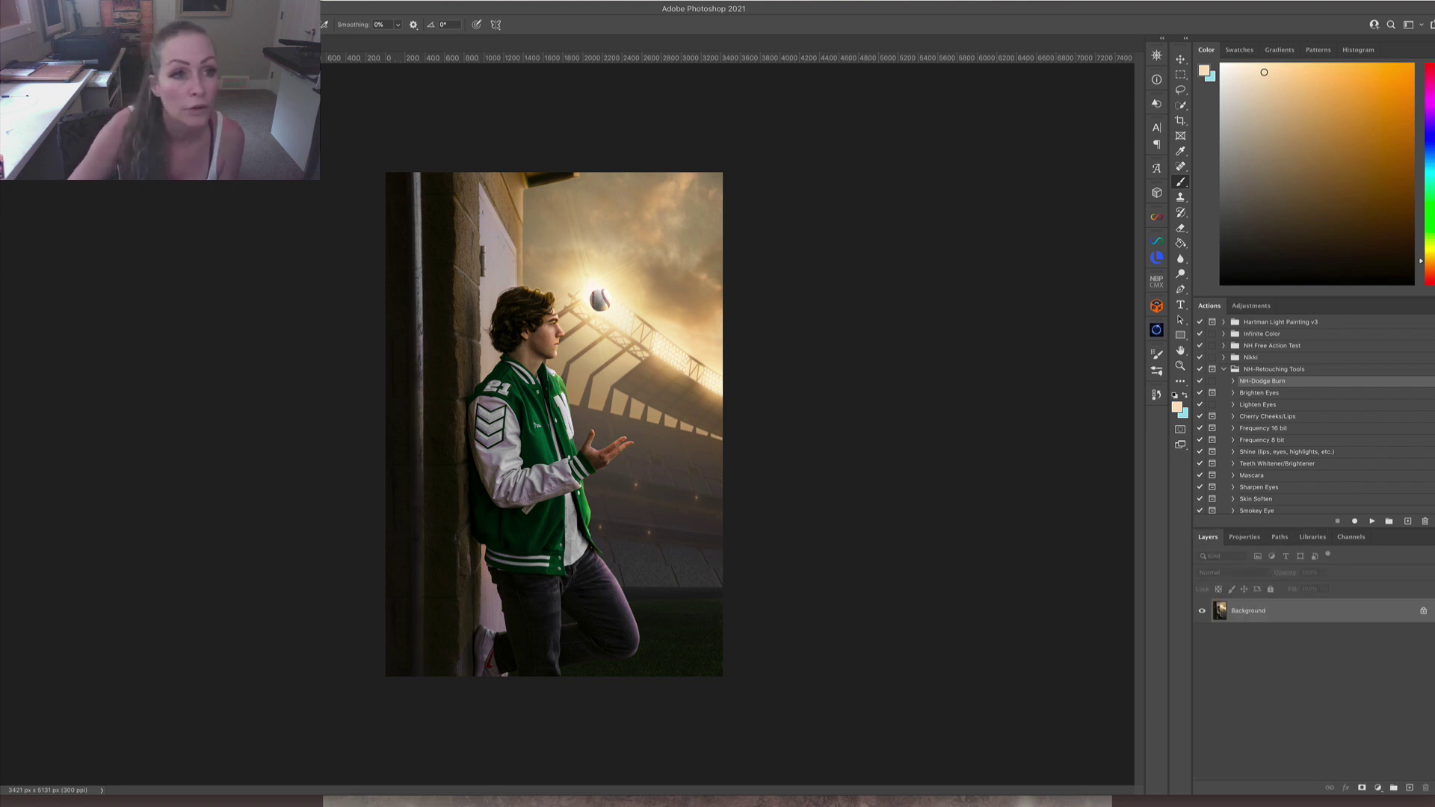
click(445, 302)
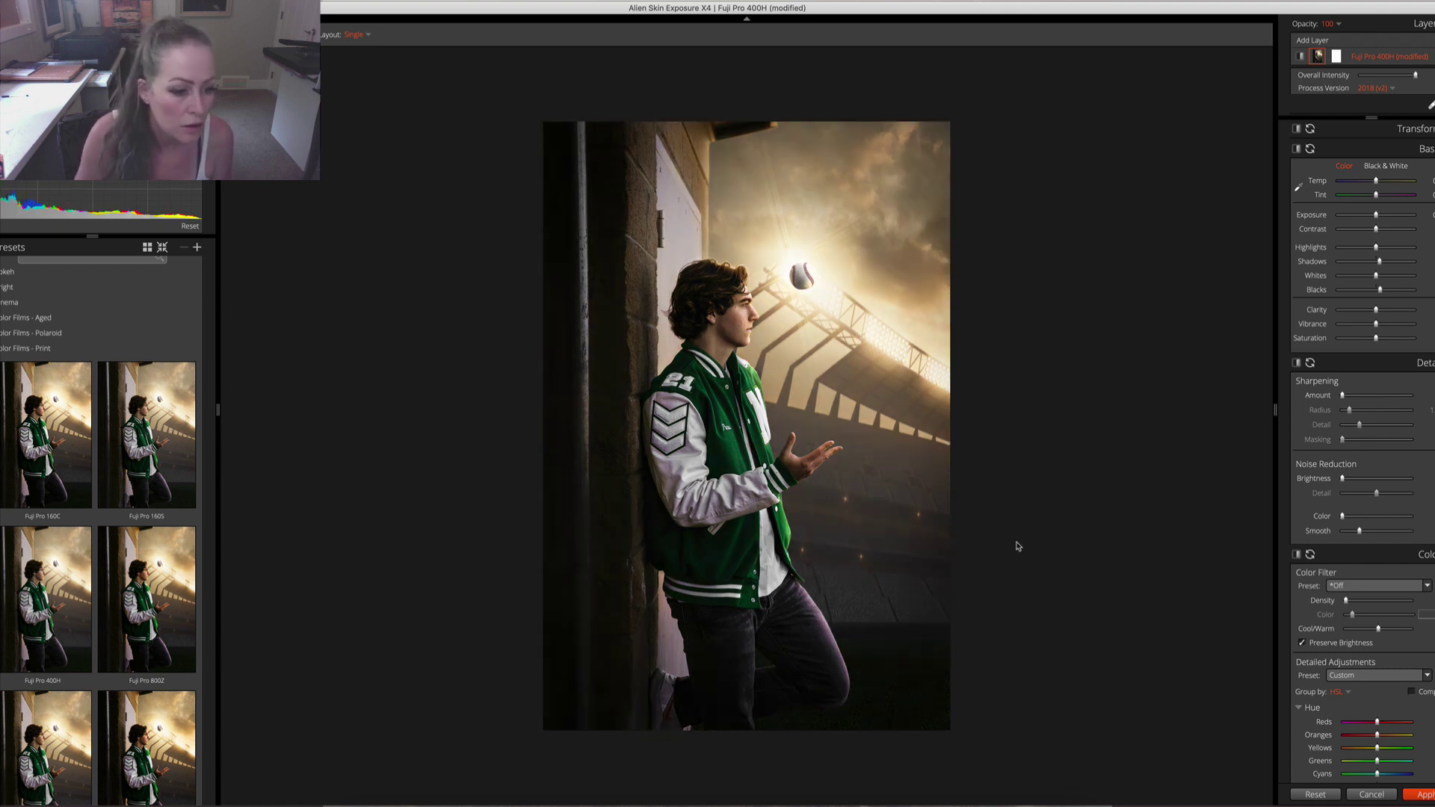
click(173, 598)
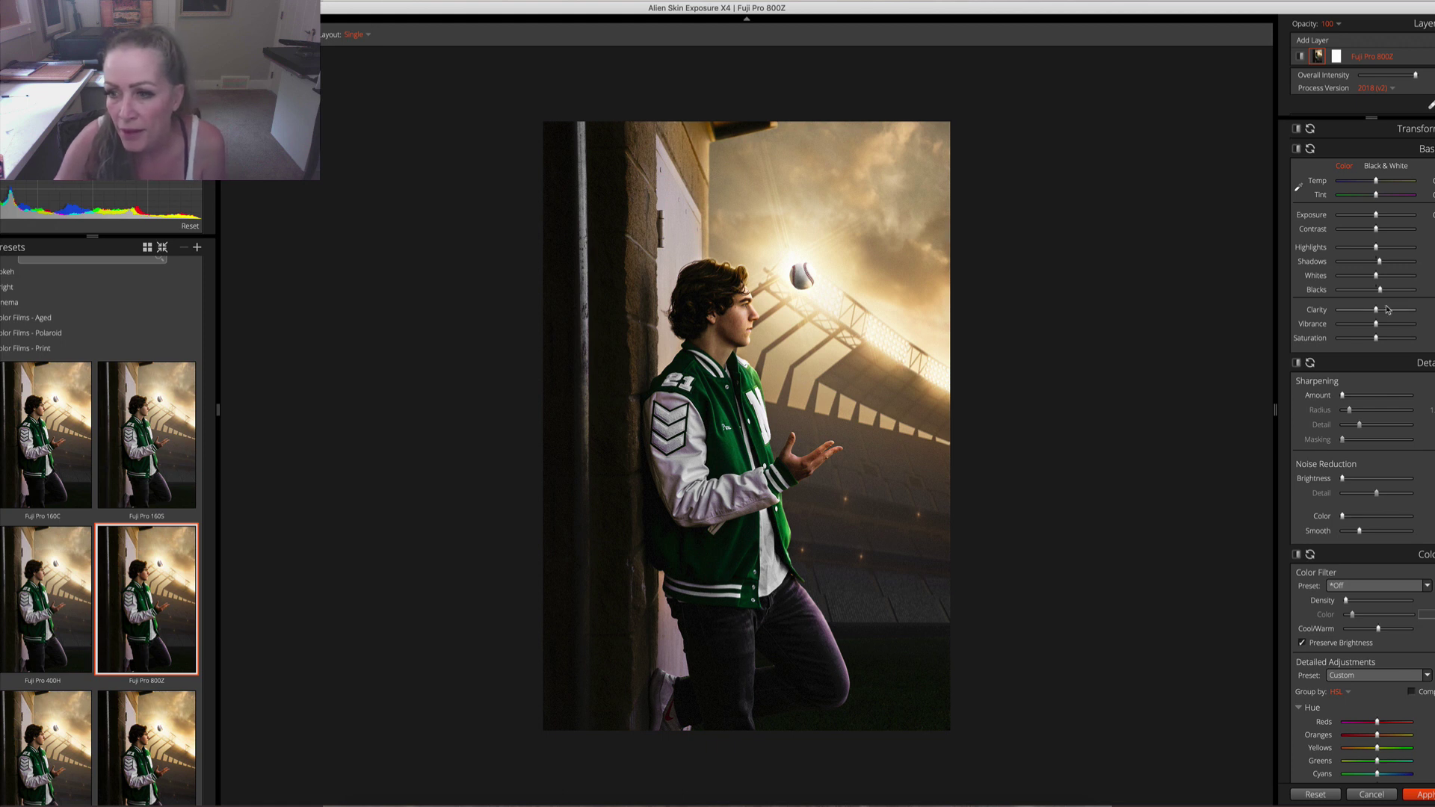
Raise Clarity slightly and add a small amount of detail sharpening with strong Masking.
drag(1376, 310, 1378, 310)
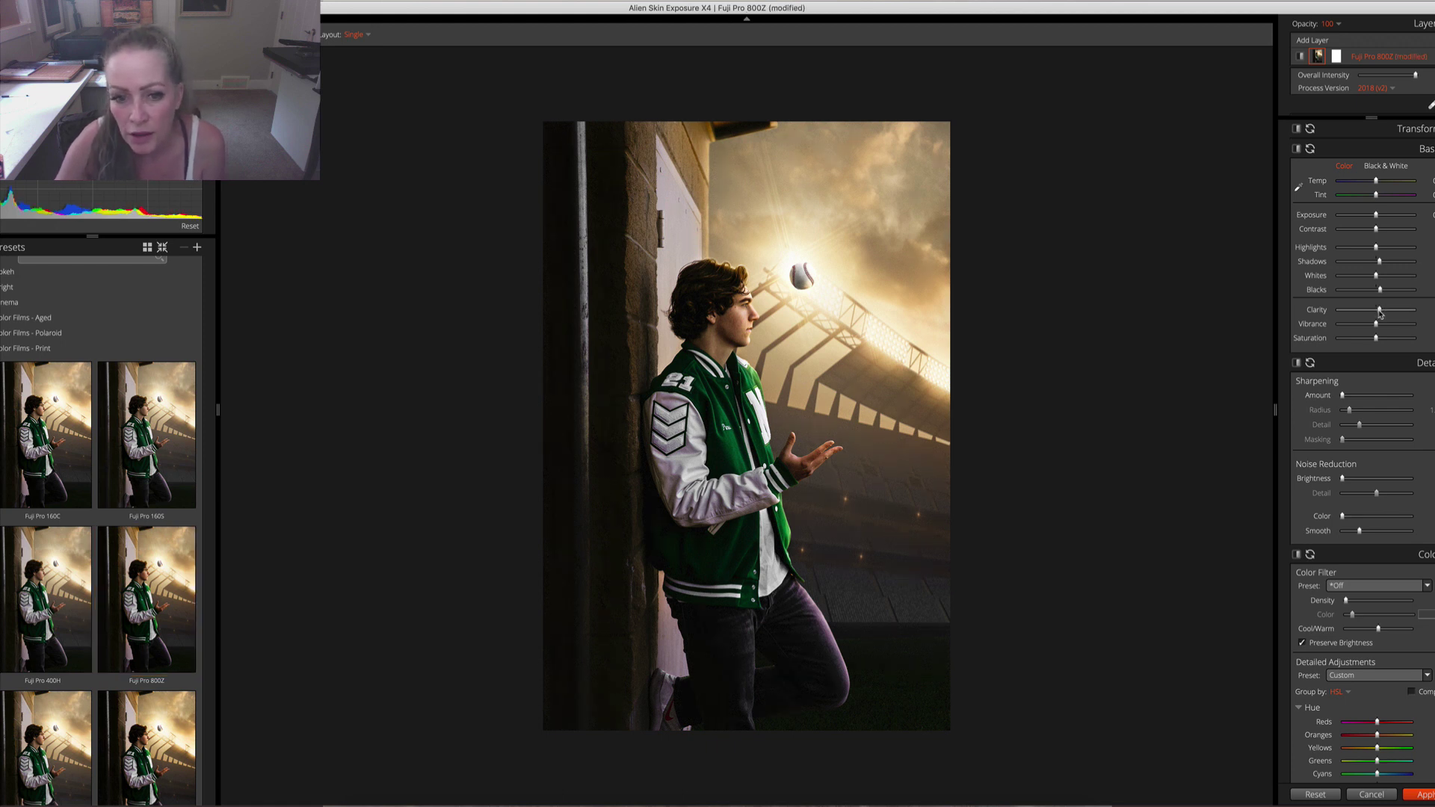
drag(1343, 397, 1355, 396)
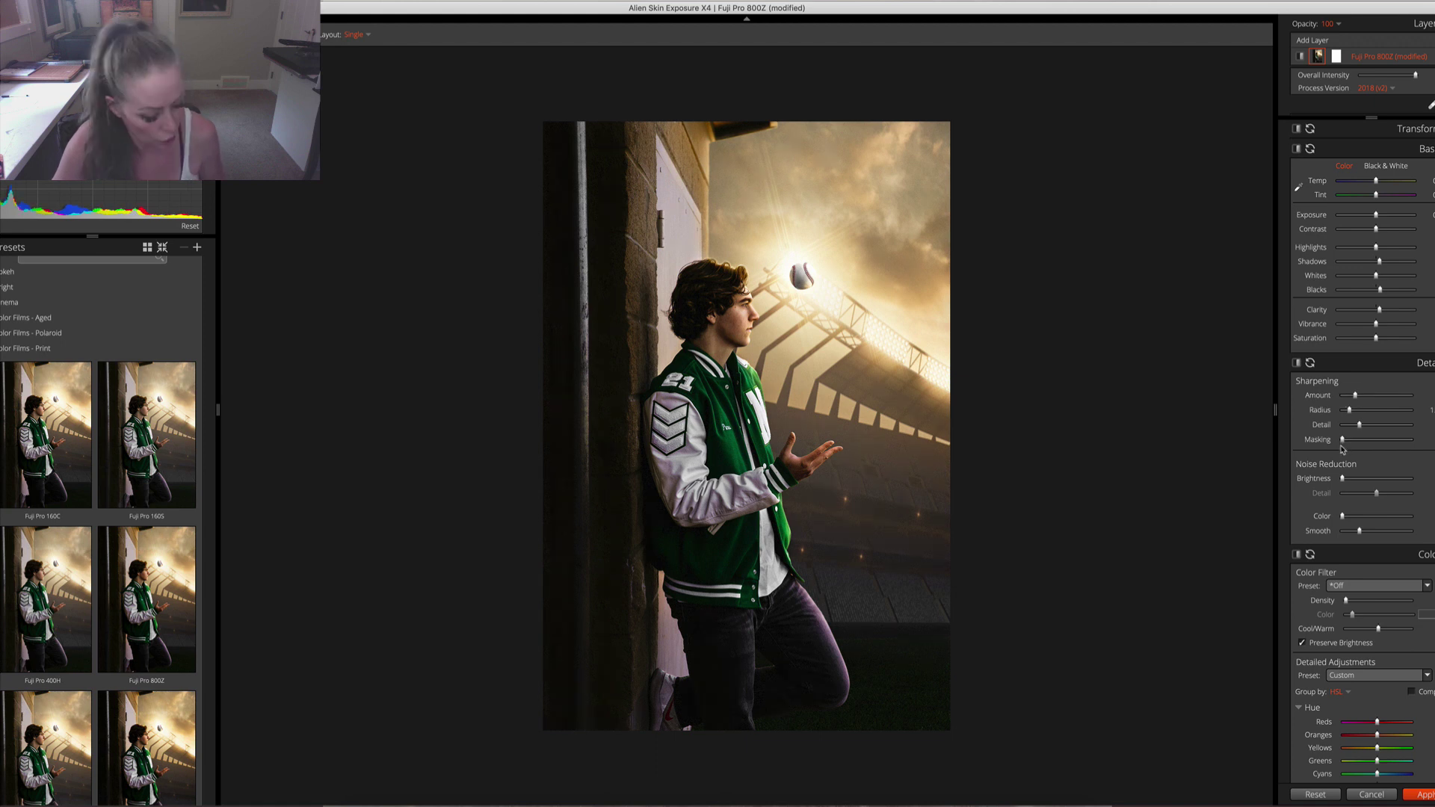
drag(1344, 441, 1389, 448)
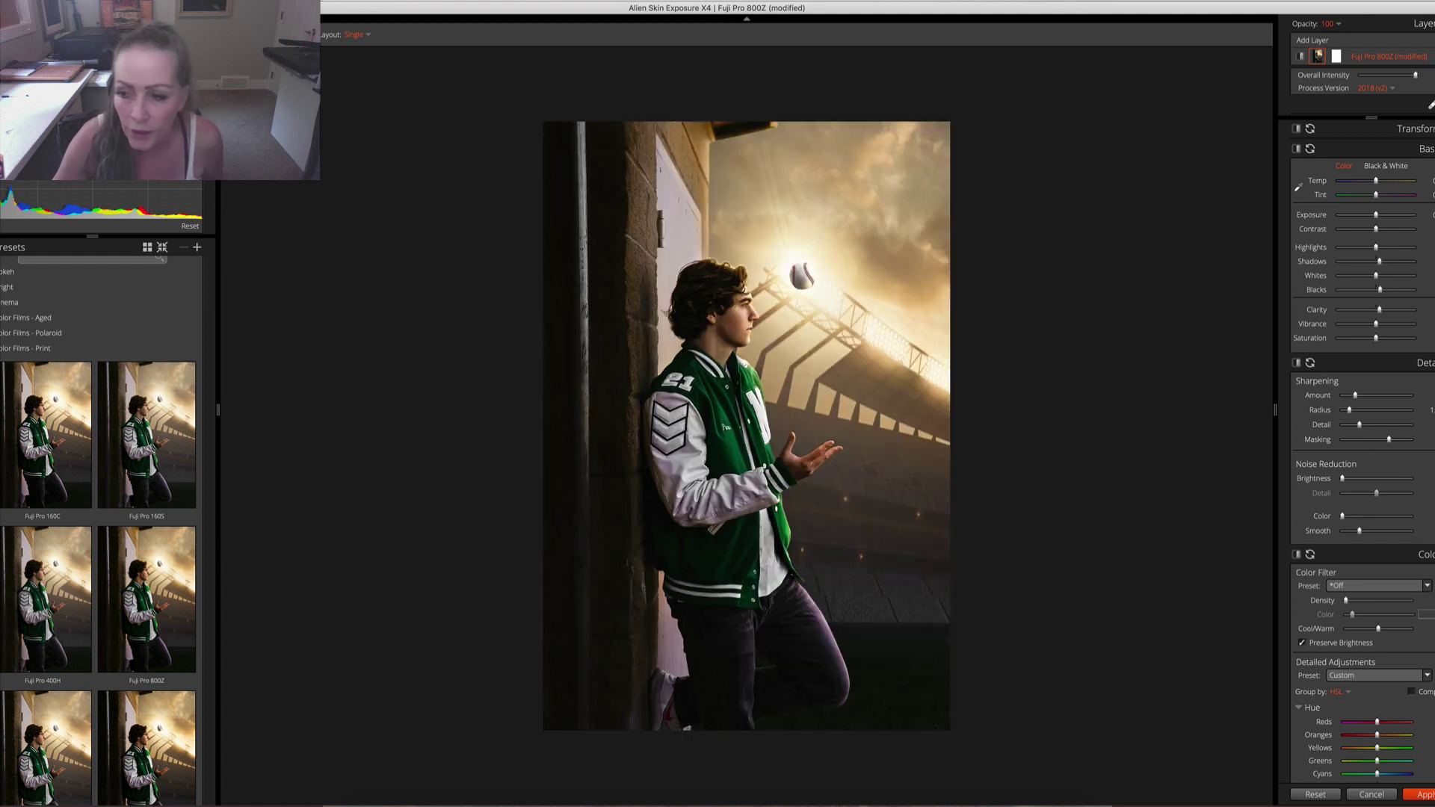
Raise the Vignette Amount slightly to darken the image edges.
scroll(1363, 449, down, 2)
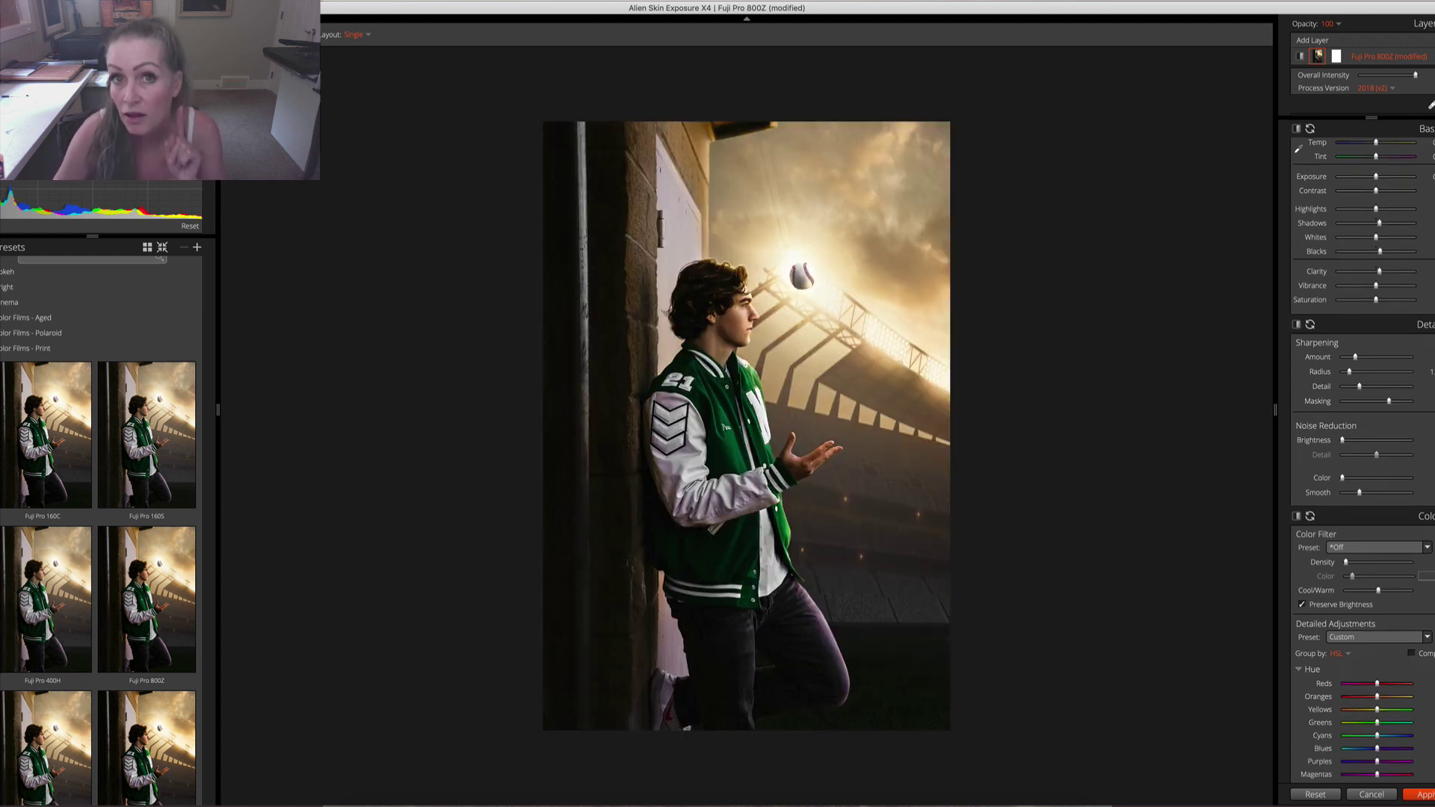
scroll(1364, 448, down, 2)
scroll(1364, 449, down, 1)
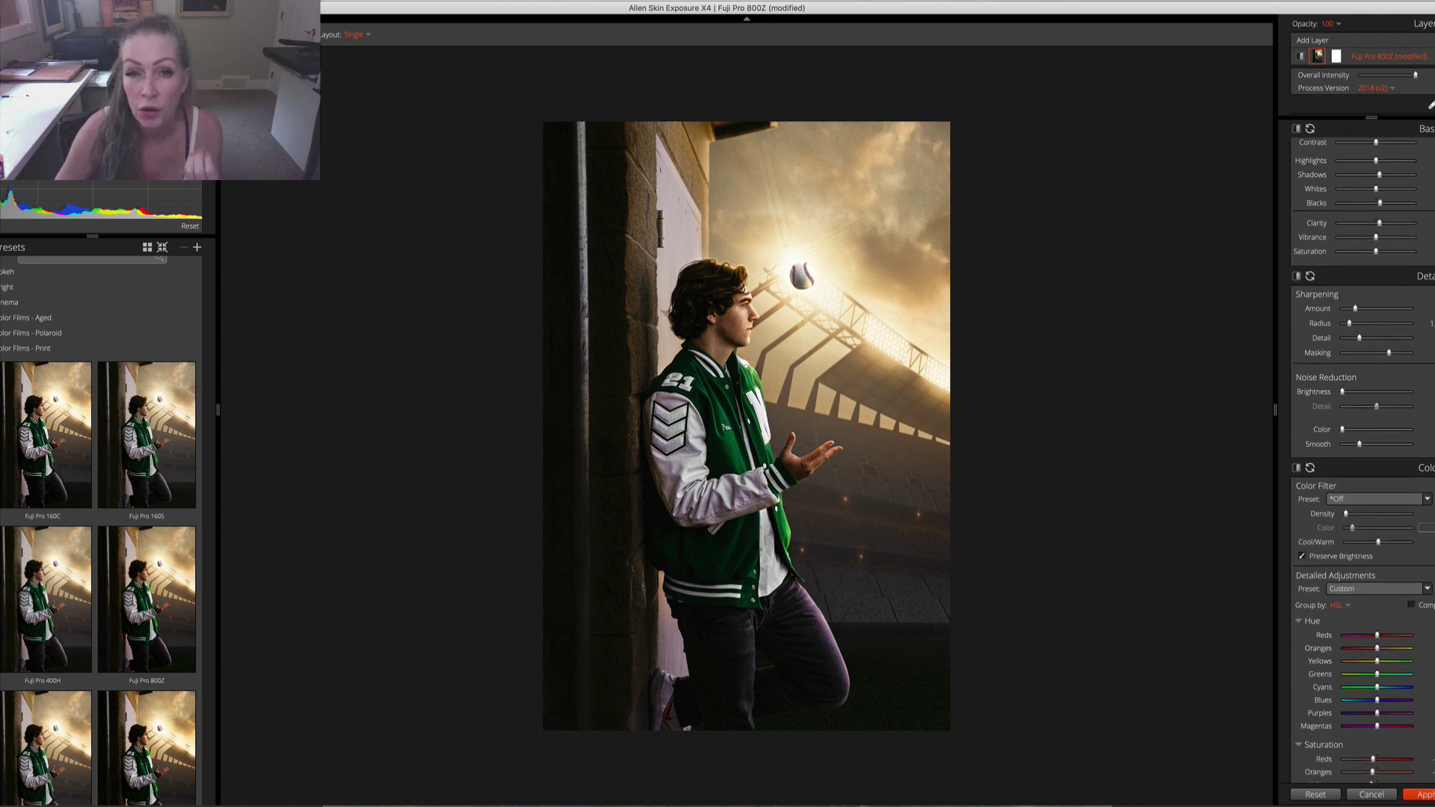
scroll(1381, 473, down, 15)
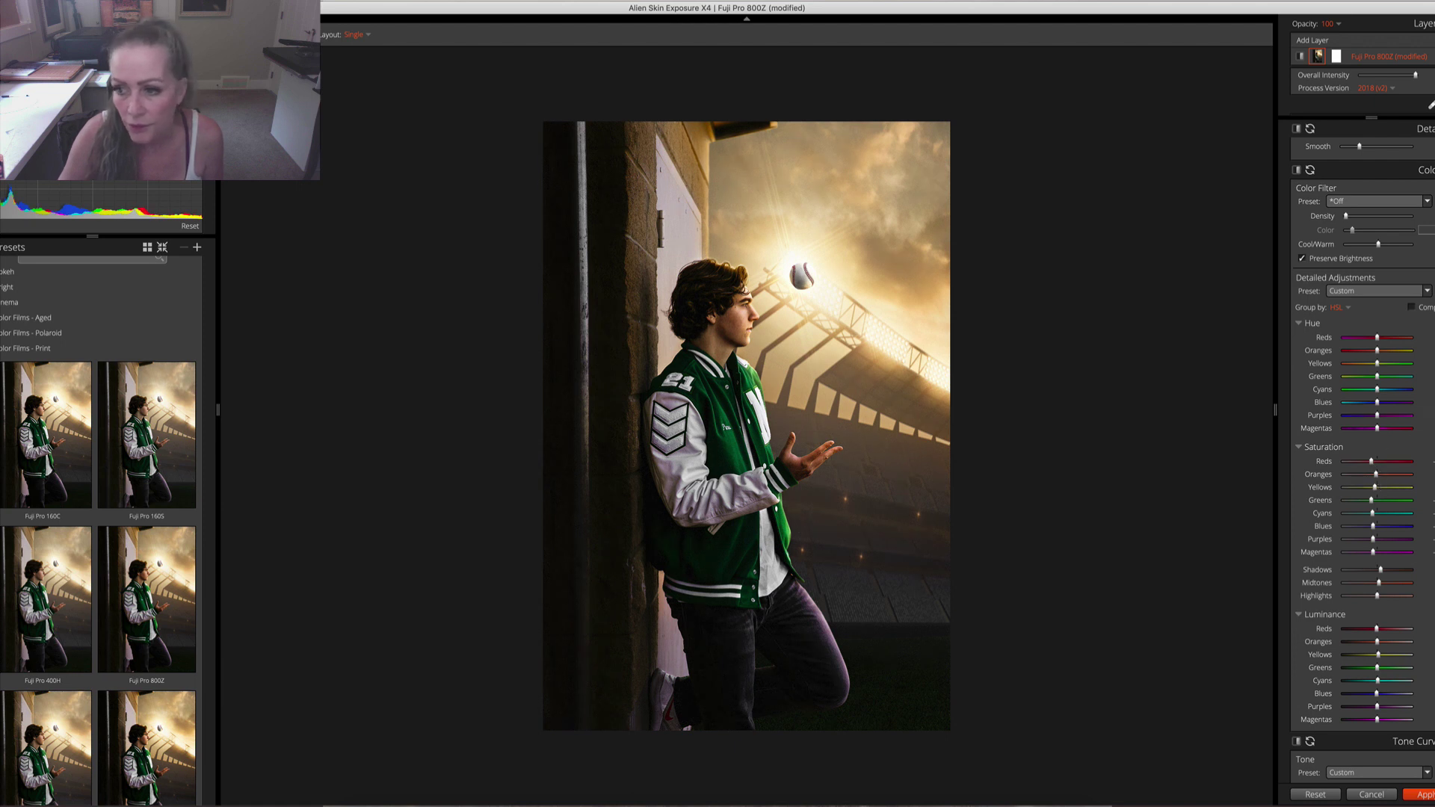
scroll(1405, 426, down, 10)
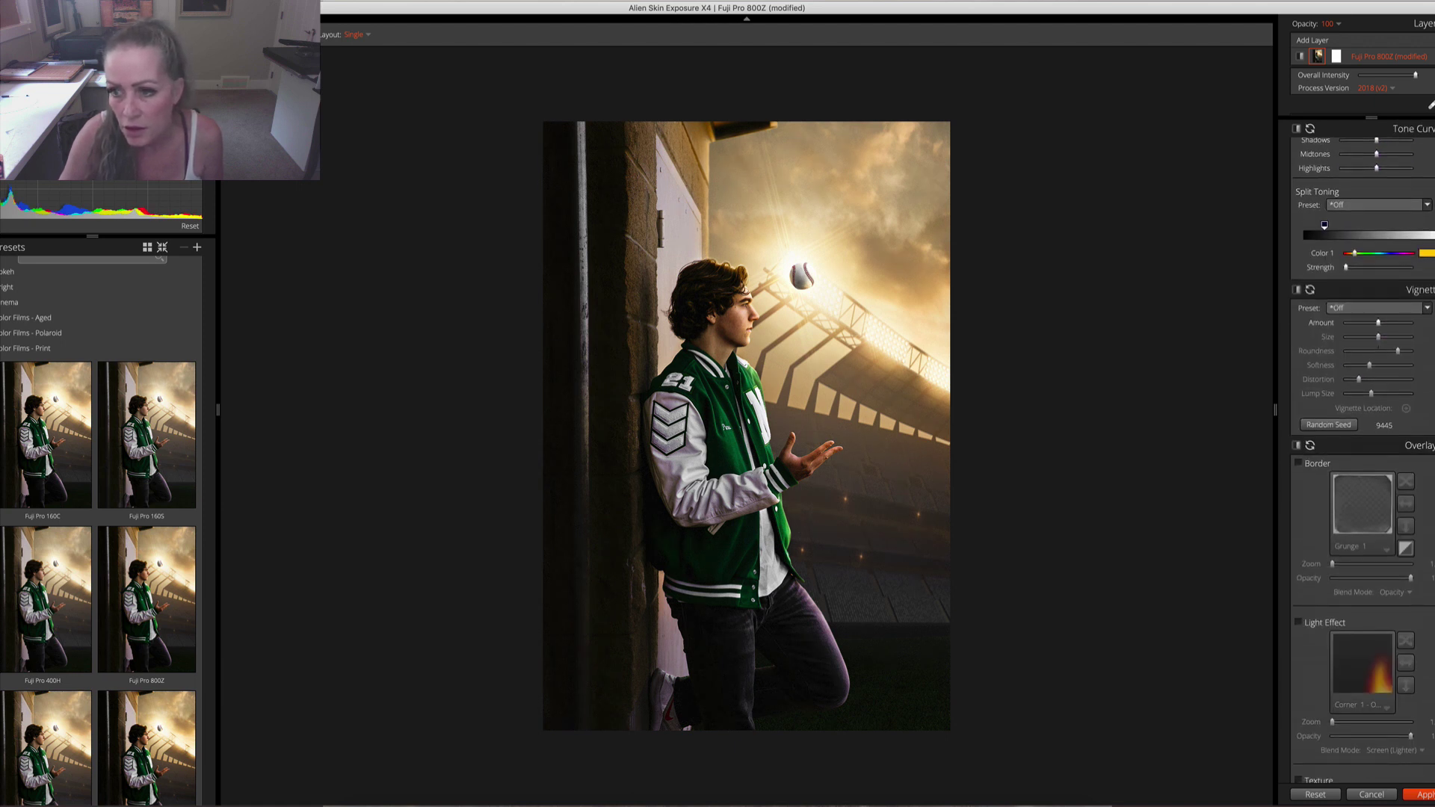
drag(1379, 322, 1383, 322)
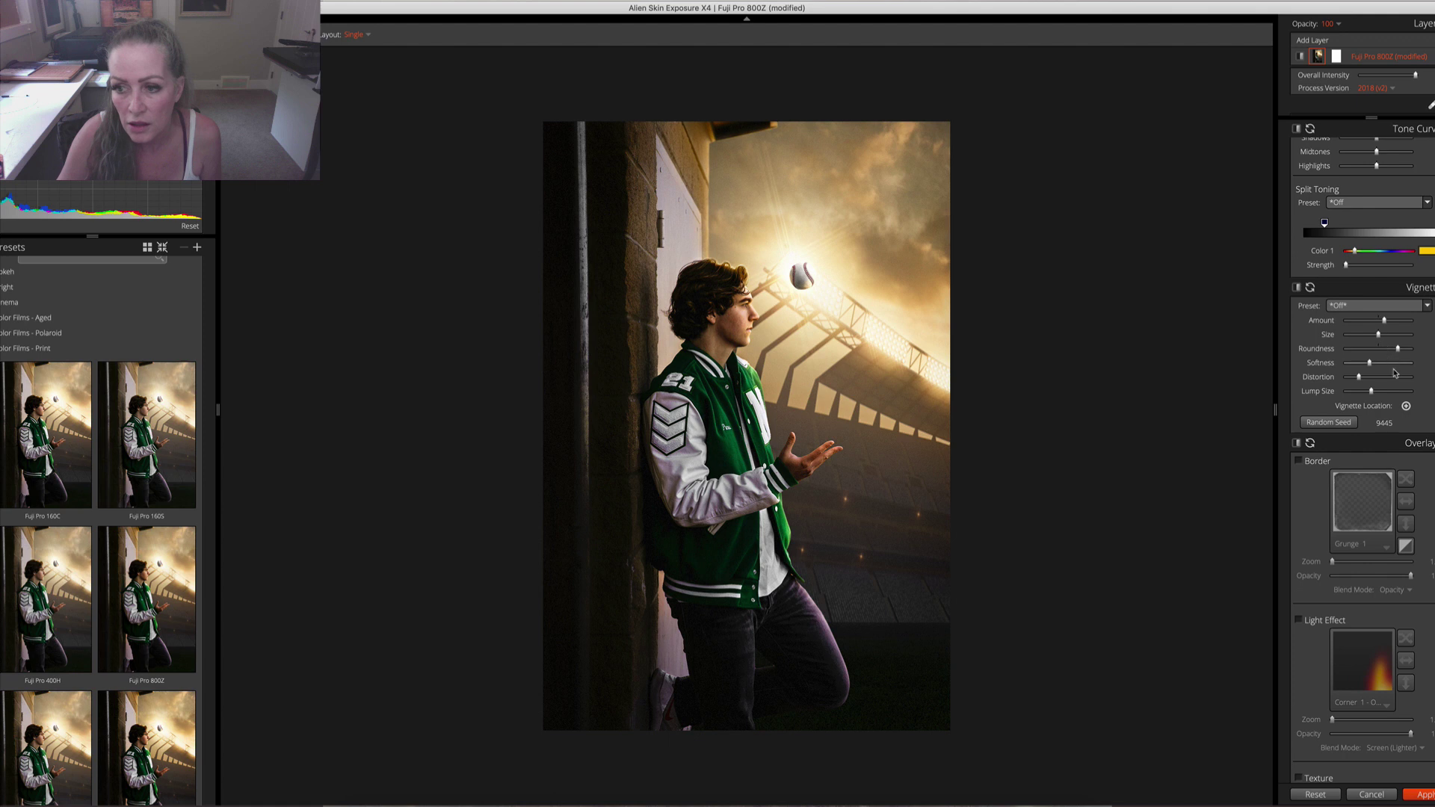
Set the Focus sharpening Amount to about 4, lower the grain Roughness slightly, and raise the grain Highlight to about 24.
scroll(1399, 385, down, 10)
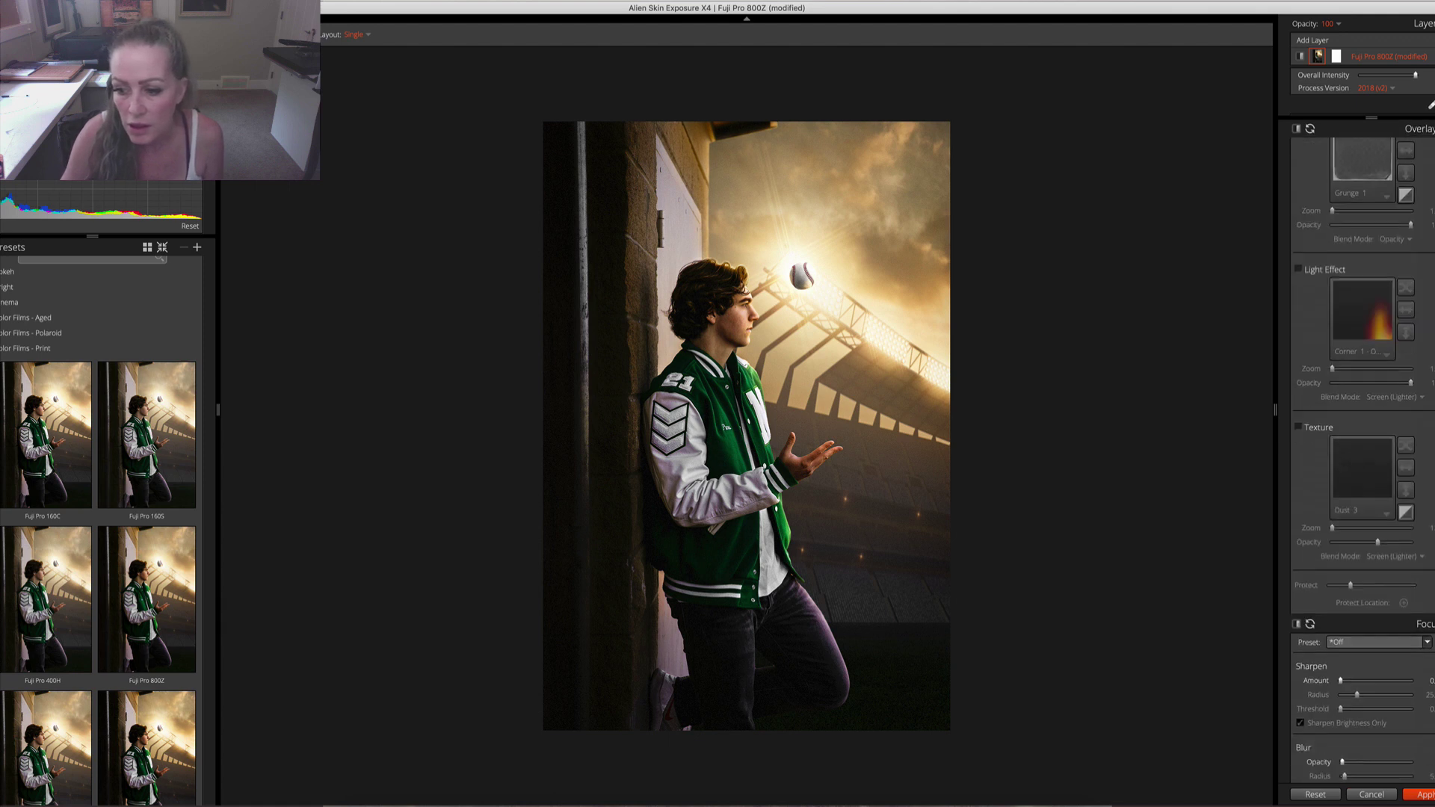
scroll(1362, 448, down, 1)
drag(1340, 405, 1343, 405)
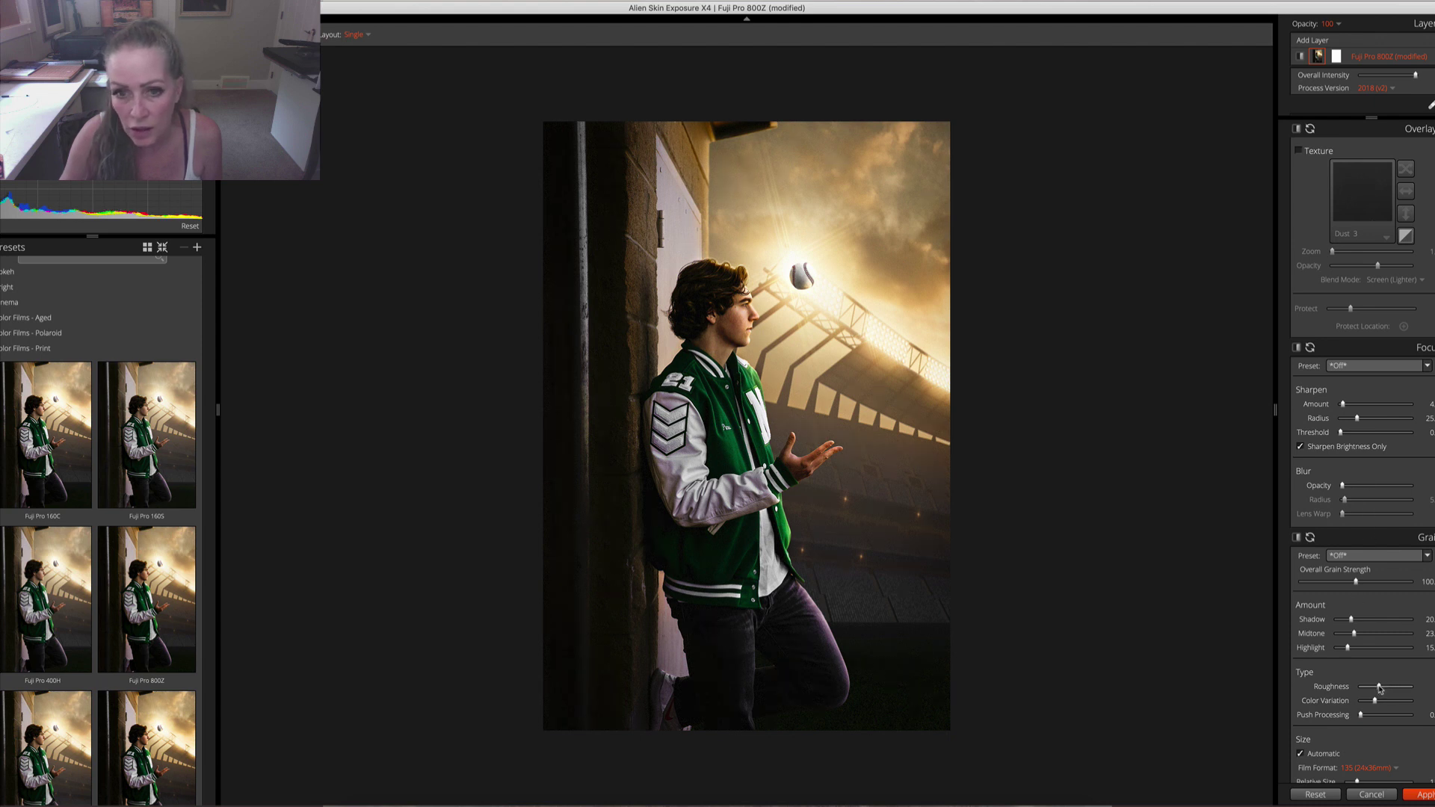
drag(1380, 687, 1354, 648)
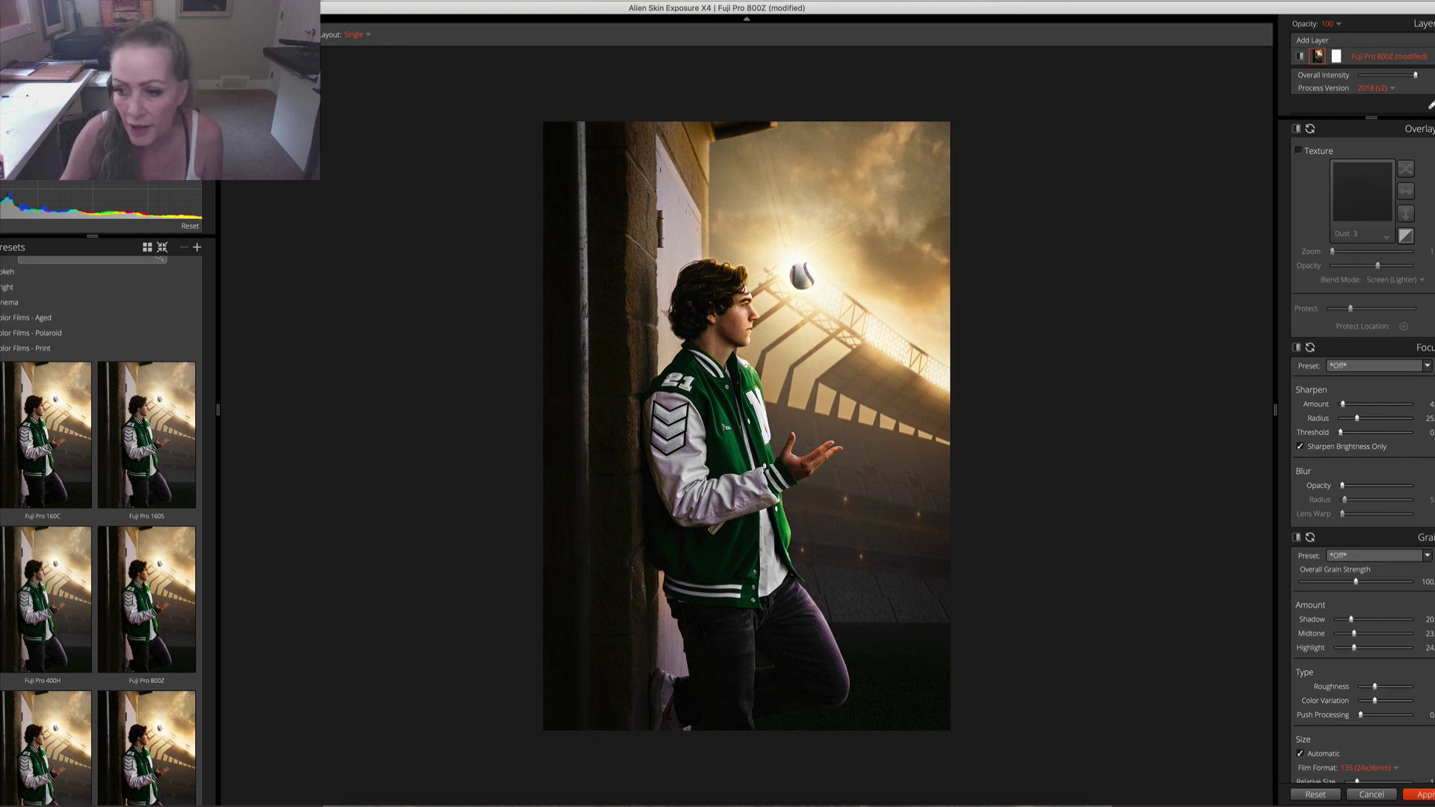
Lift the RGB tone curve's black point to an output of 3.80 and raise the lower shadow point slightly.
scroll(1360, 448, up, 6)
scroll(1360, 449, down, 5)
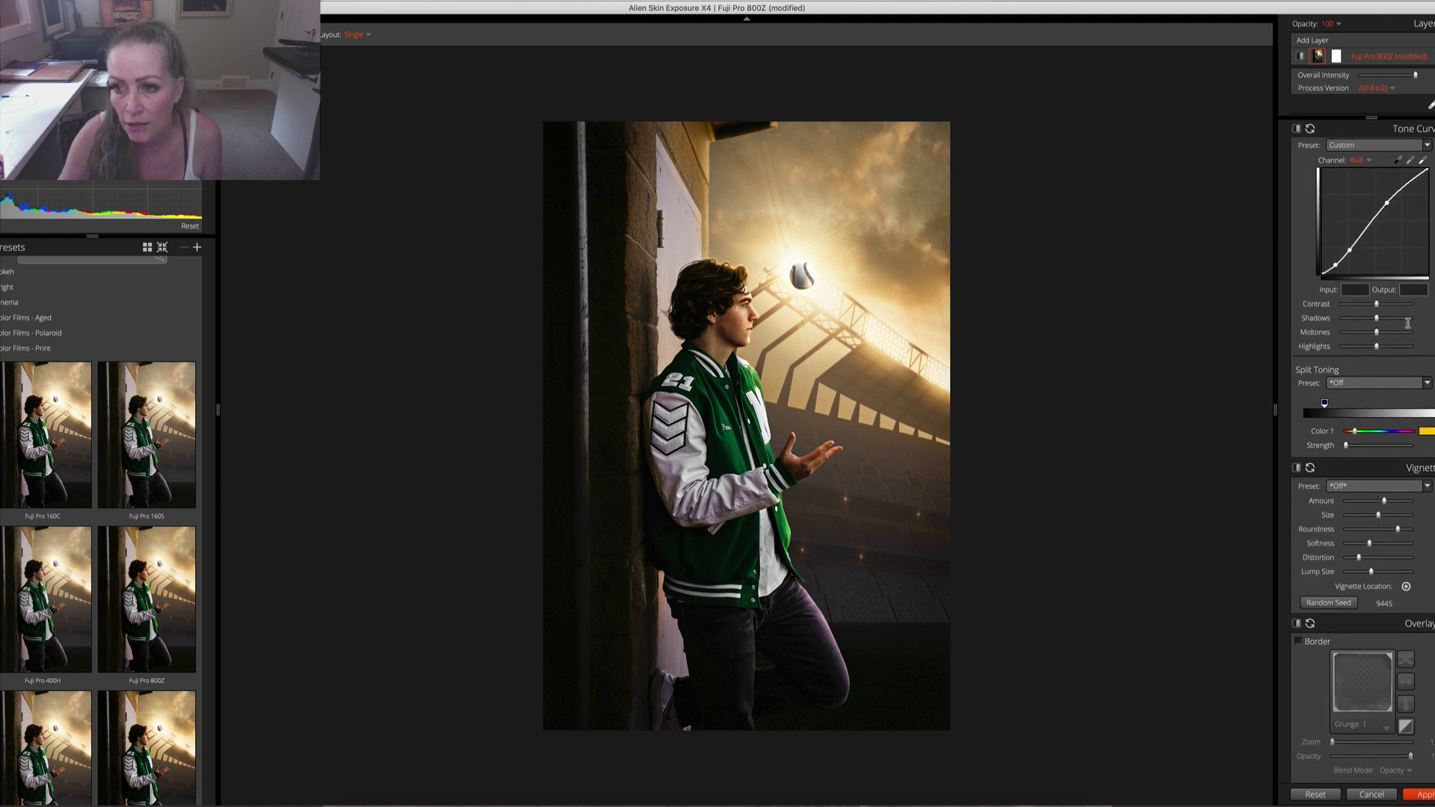
drag(1321, 274, 1320, 270)
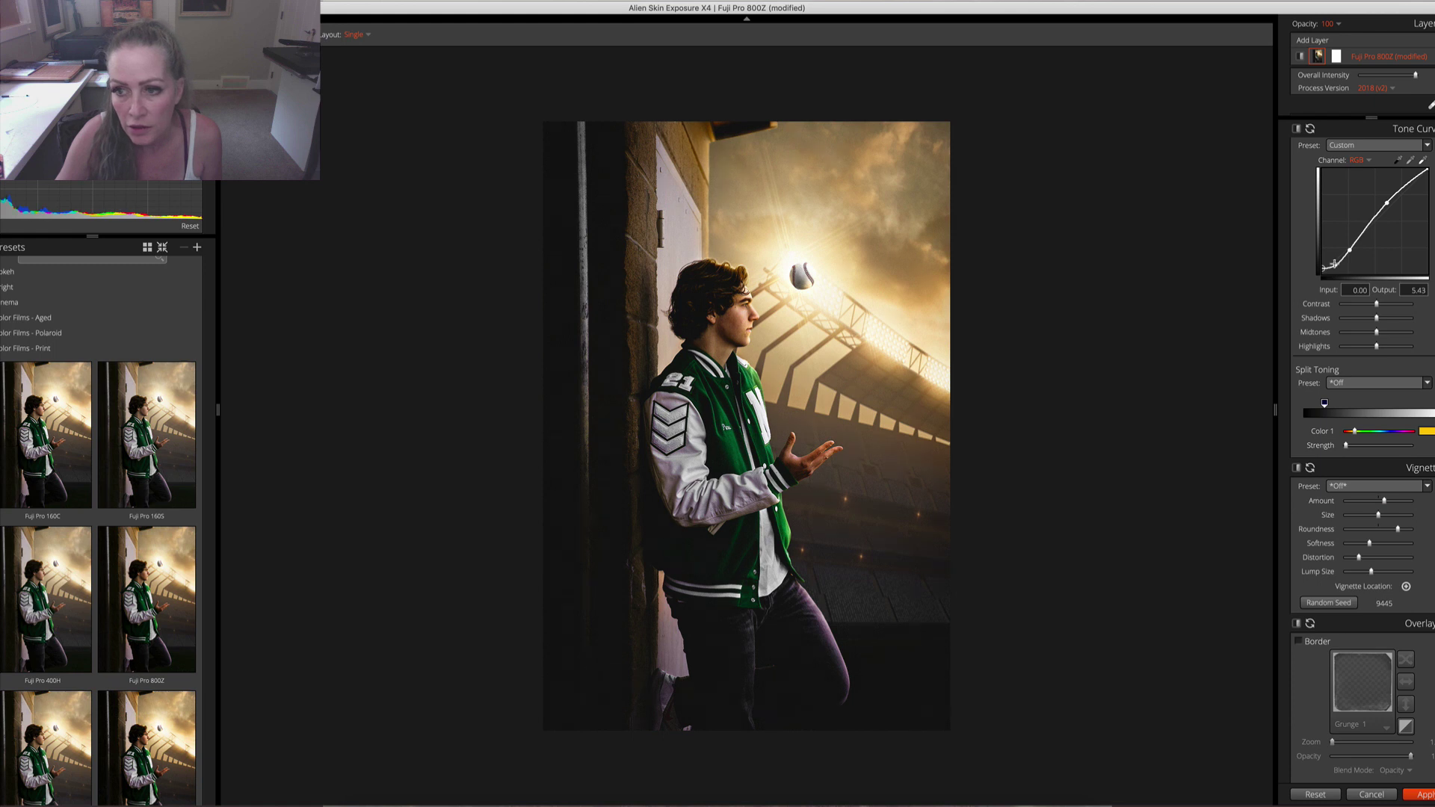
click(1336, 262)
drag(1337, 263, 1337, 261)
click(1322, 269)
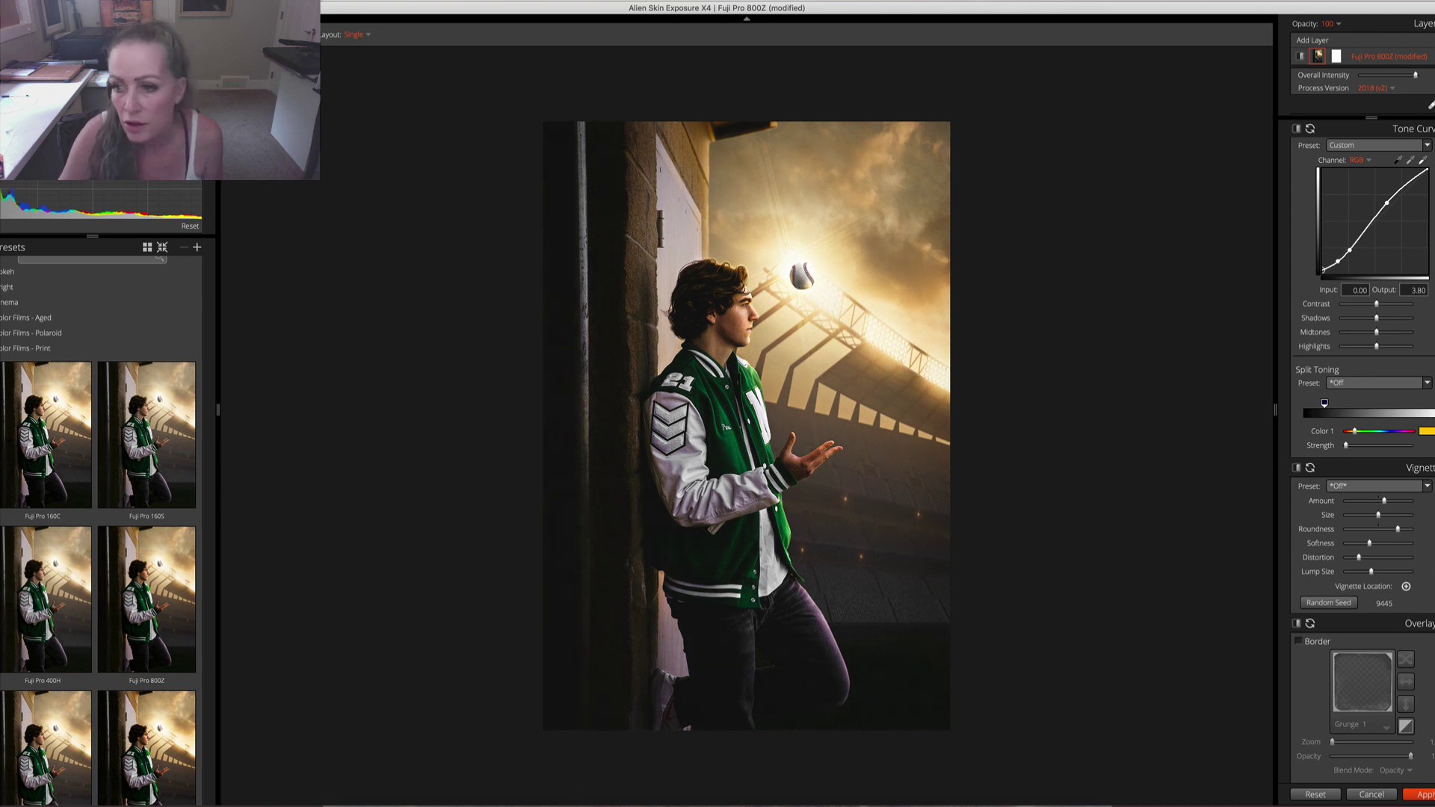
Lower the Overall Grain Strength to about 59 and apply the Exposure effect to the image.
scroll(1345, 528, down, 10)
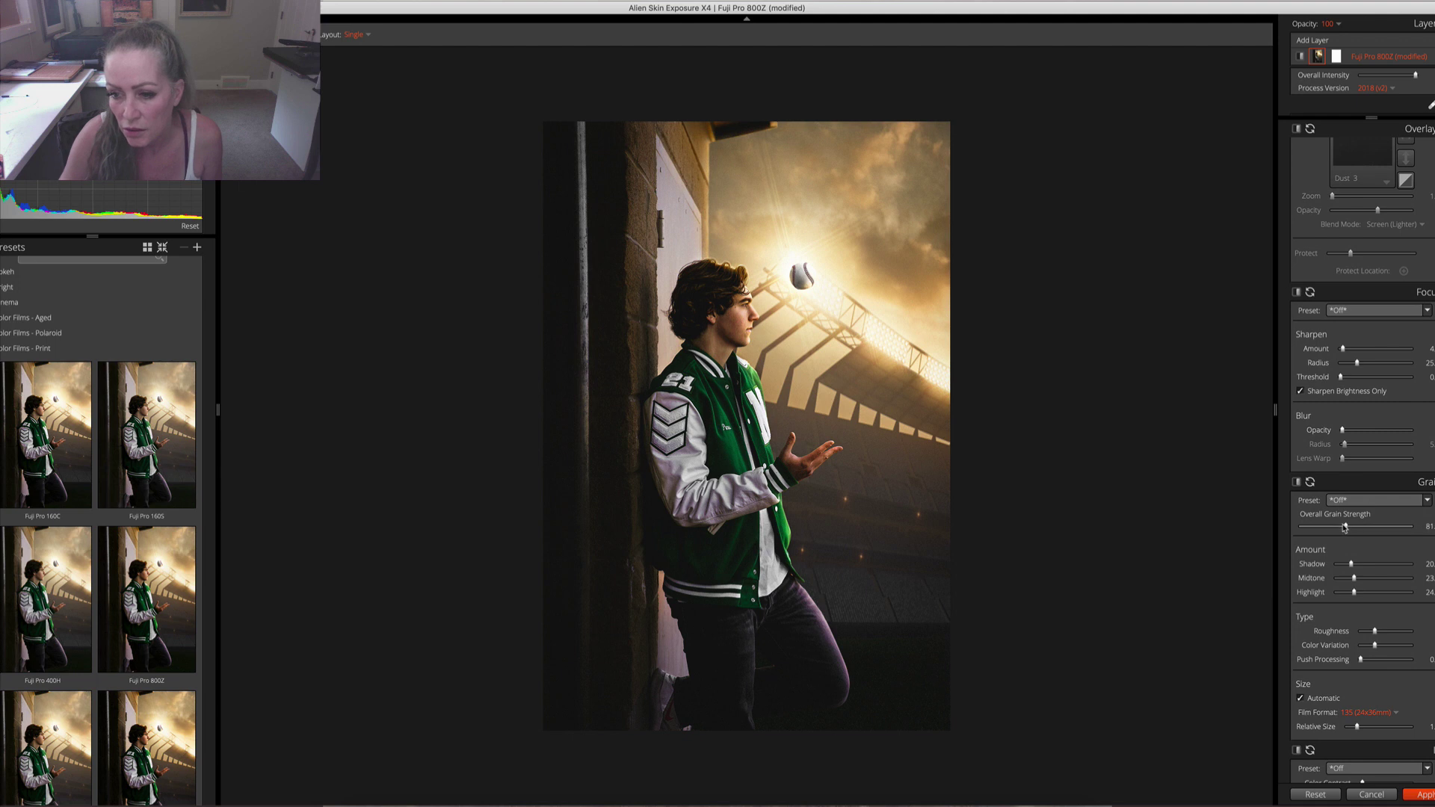
drag(1345, 527, 1333, 528)
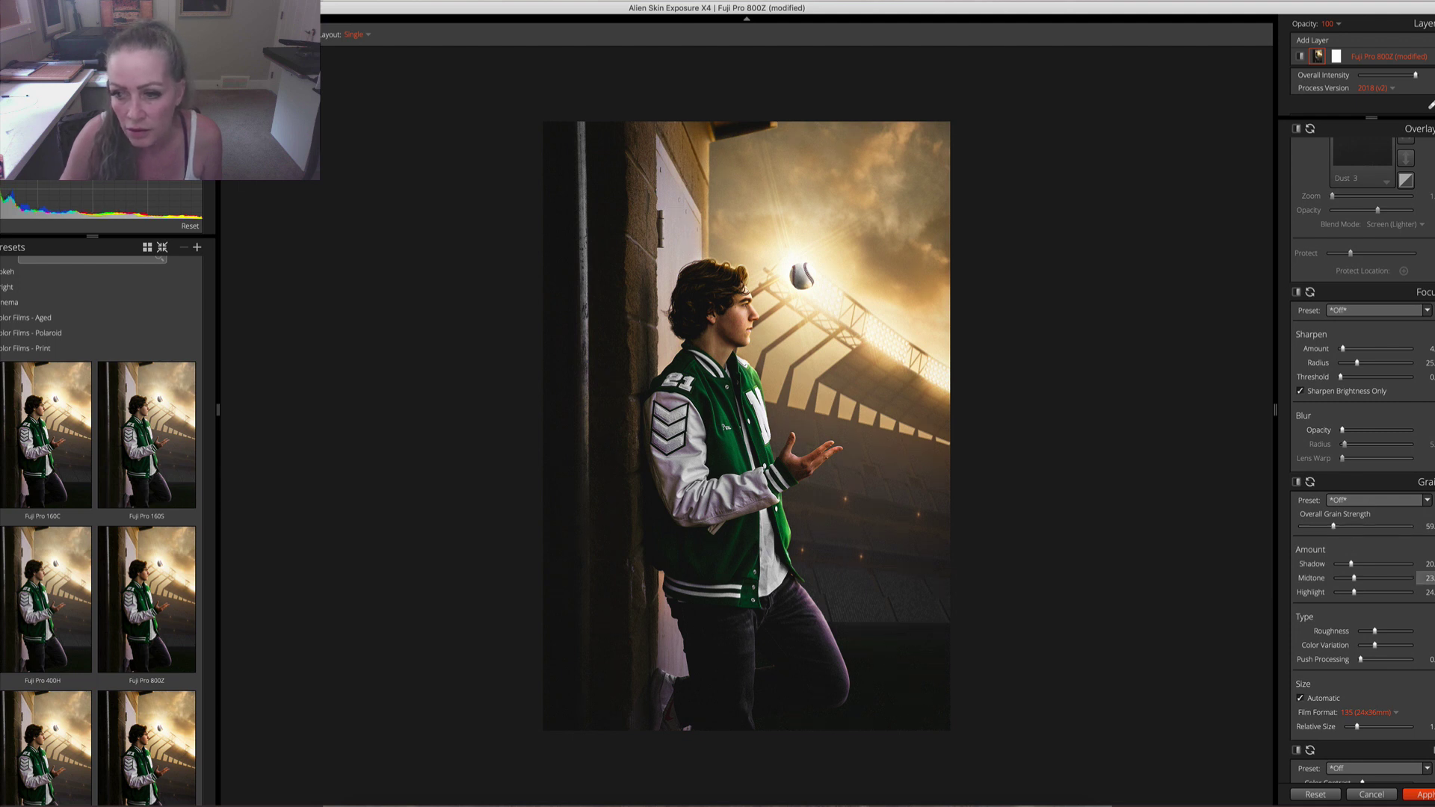
scroll(1360, 449, up, 10)
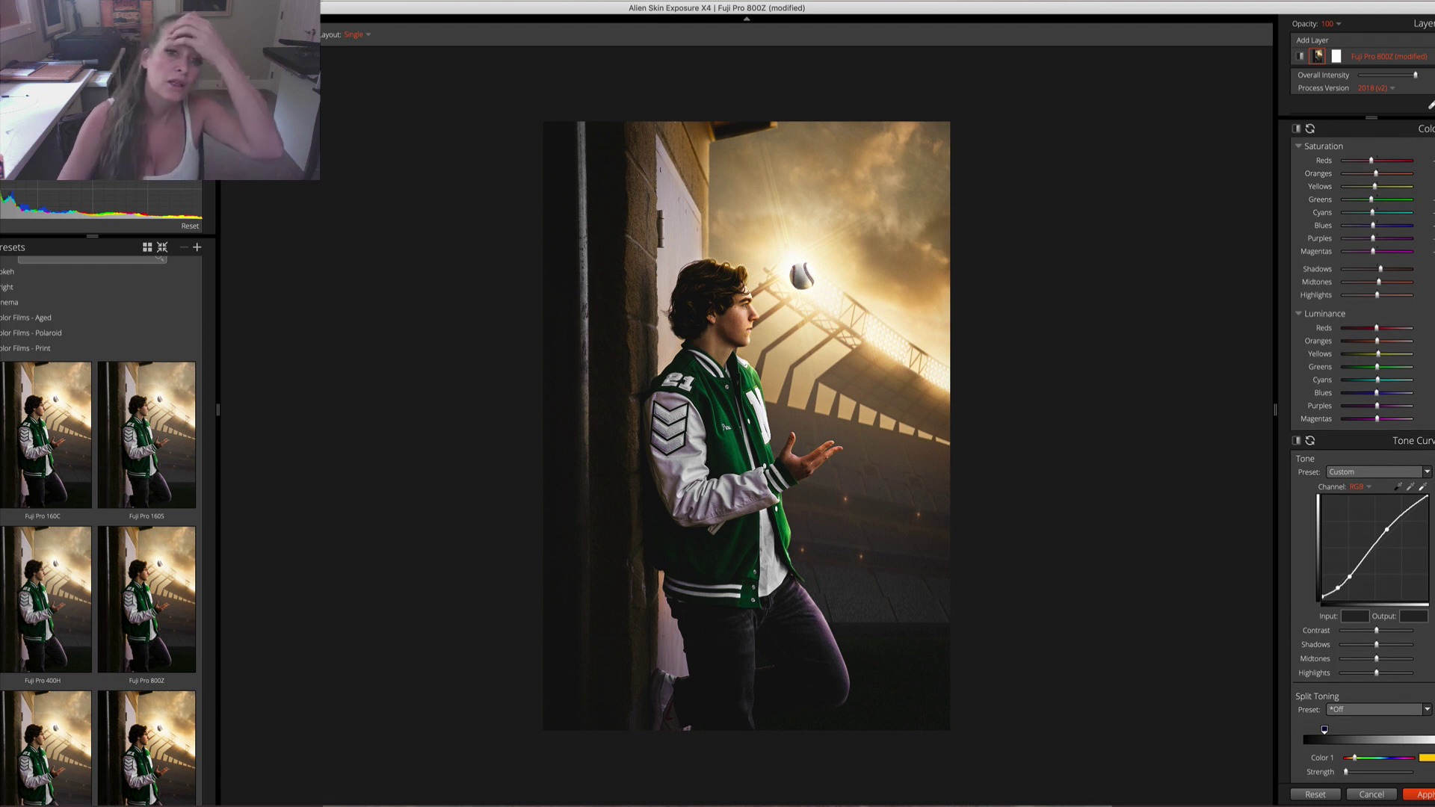
scroll(1360, 449, up, 3)
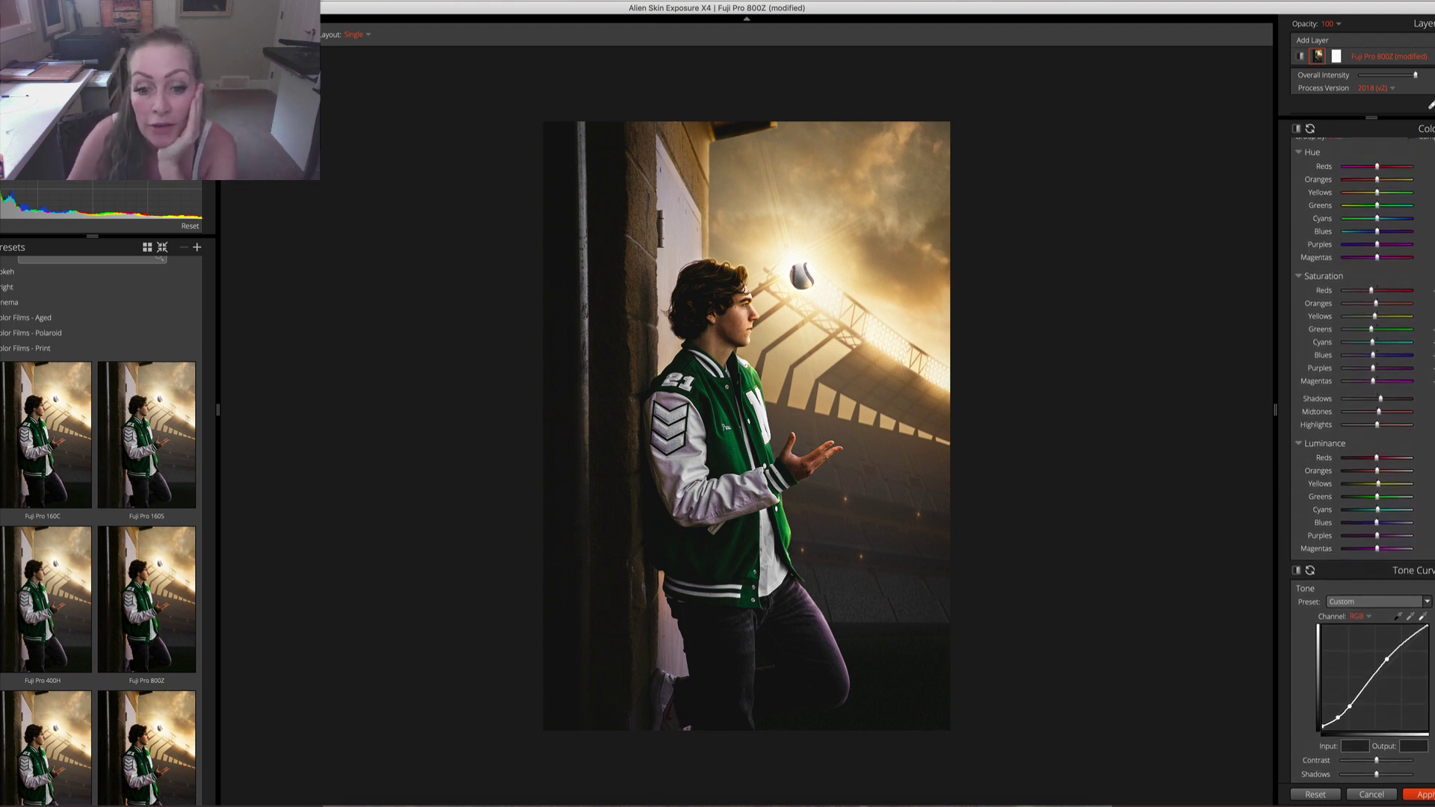
scroll(1360, 449, up, 8)
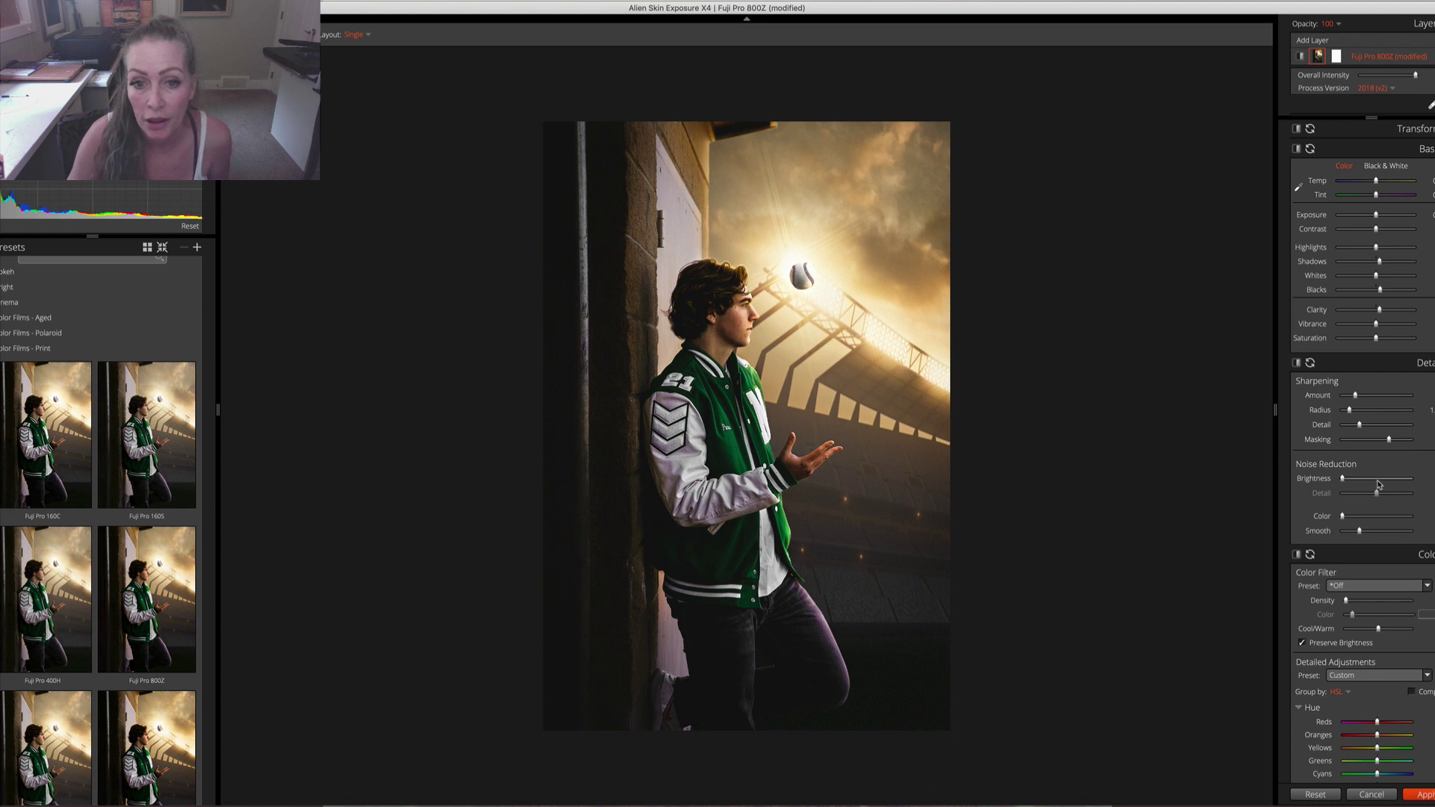
click(1418, 794)
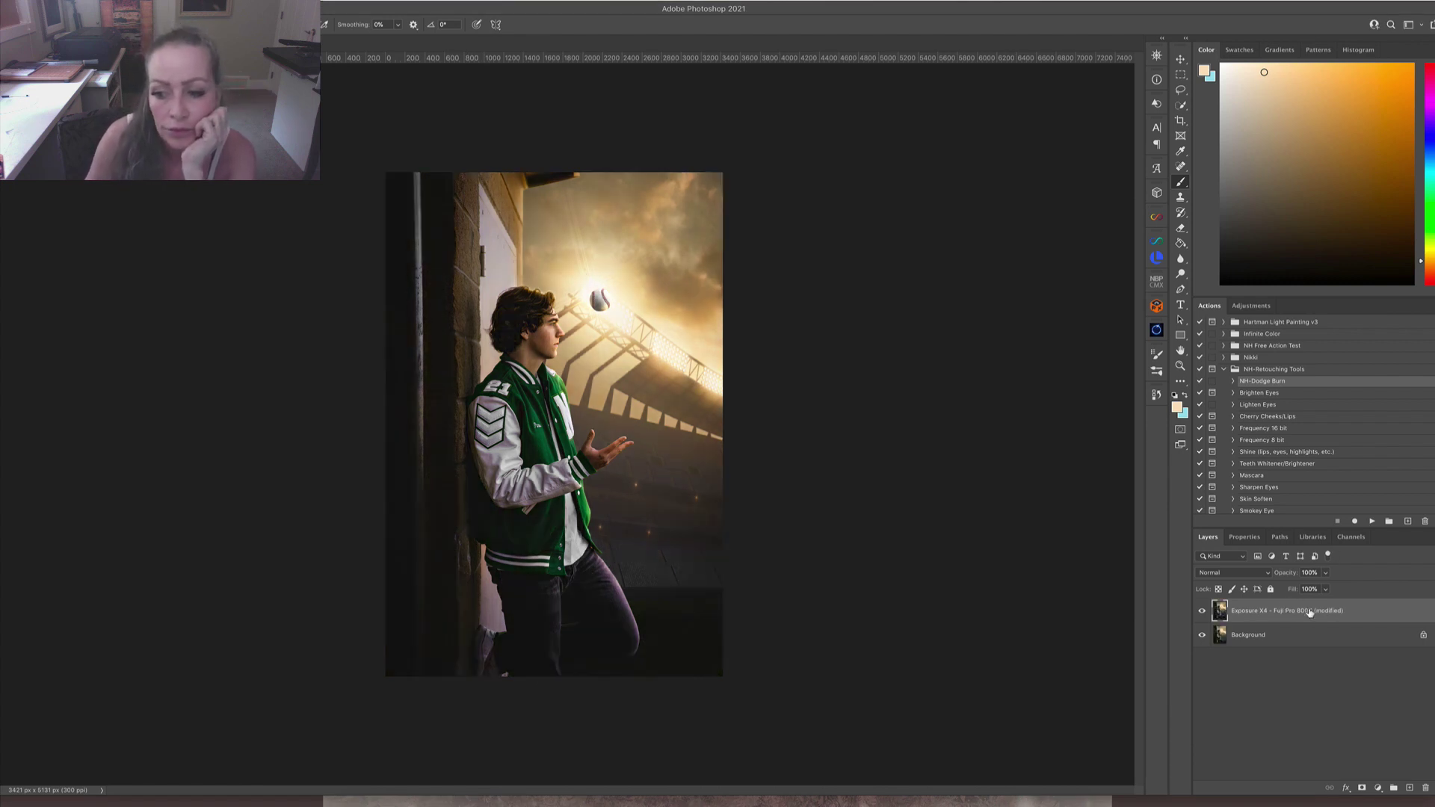
Compare the image with and without the Exposure layer and lower its opacity to about 76%.
click(1203, 613)
click(1203, 613)
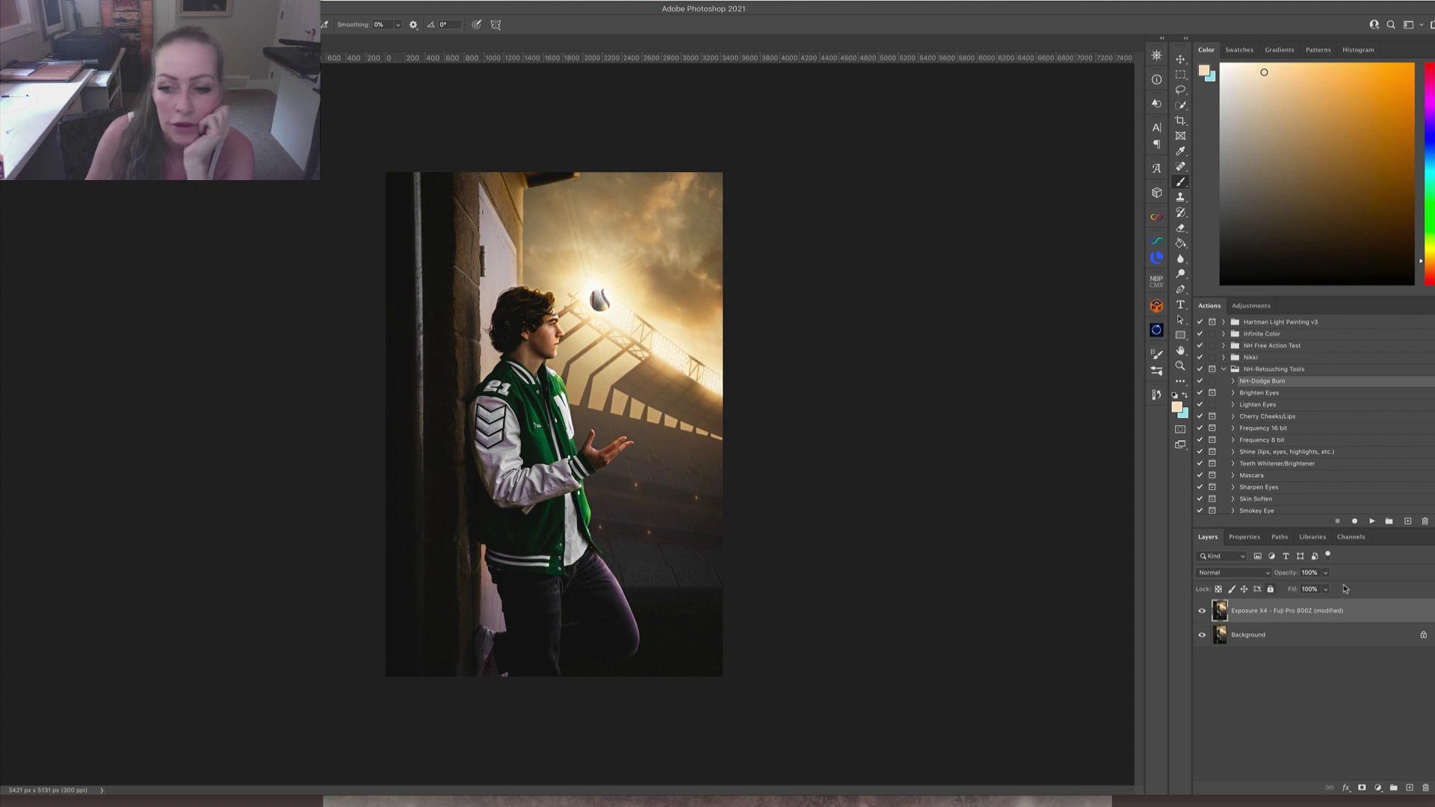
click(1325, 573)
drag(1329, 588, 1320, 589)
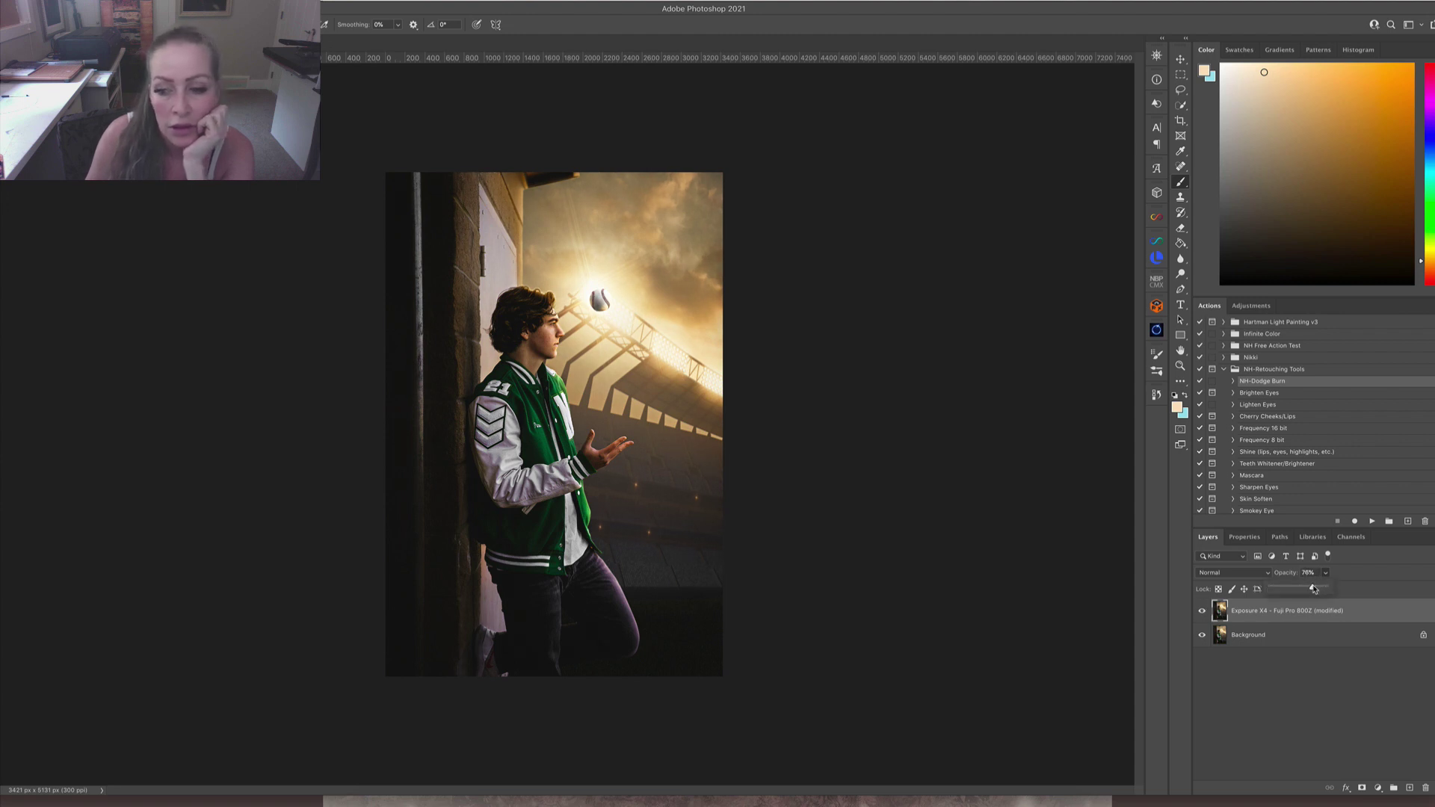
click(1203, 611)
click(1203, 611)
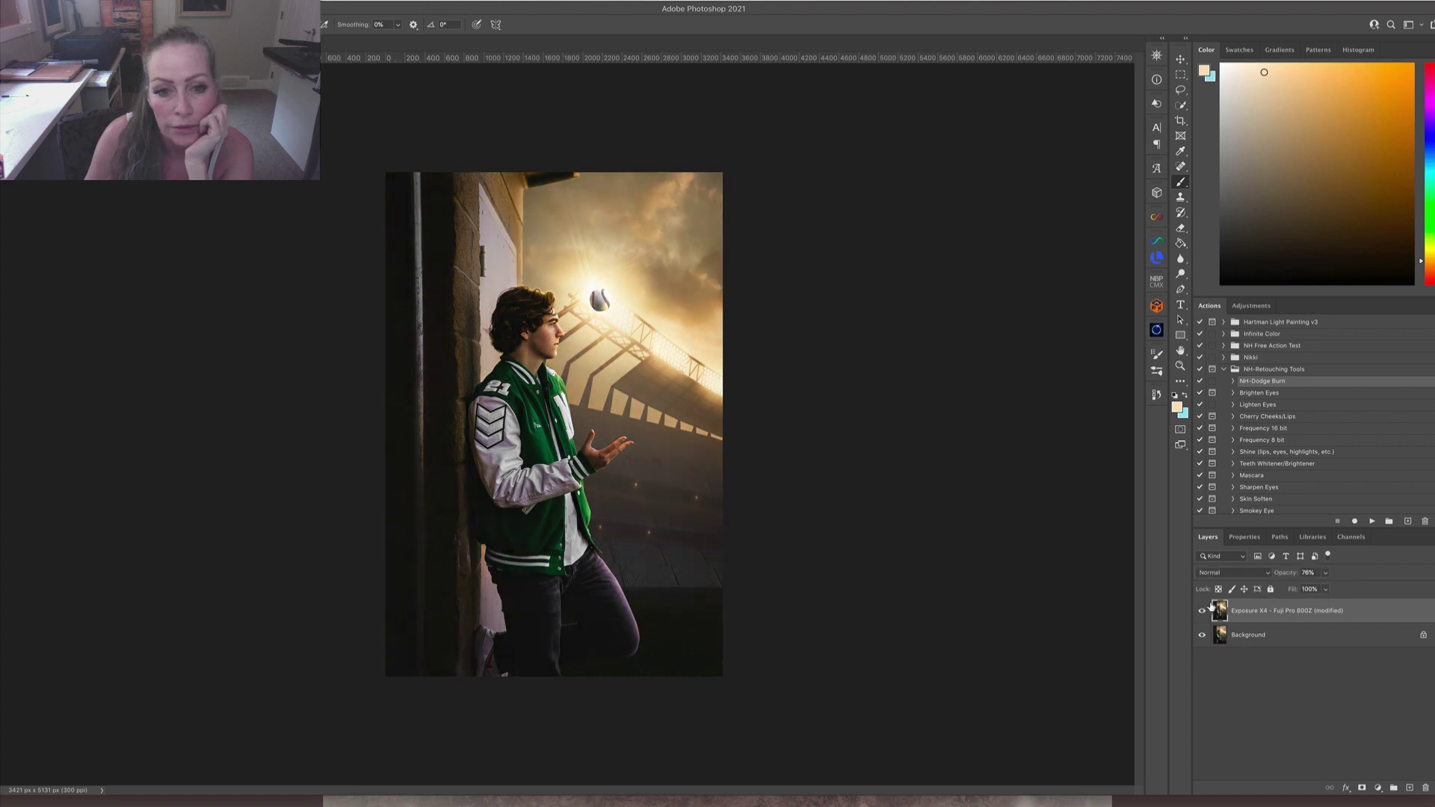
Add a Levels adjustment layer above the Exposure layer and flatten the image.
click(1377, 788)
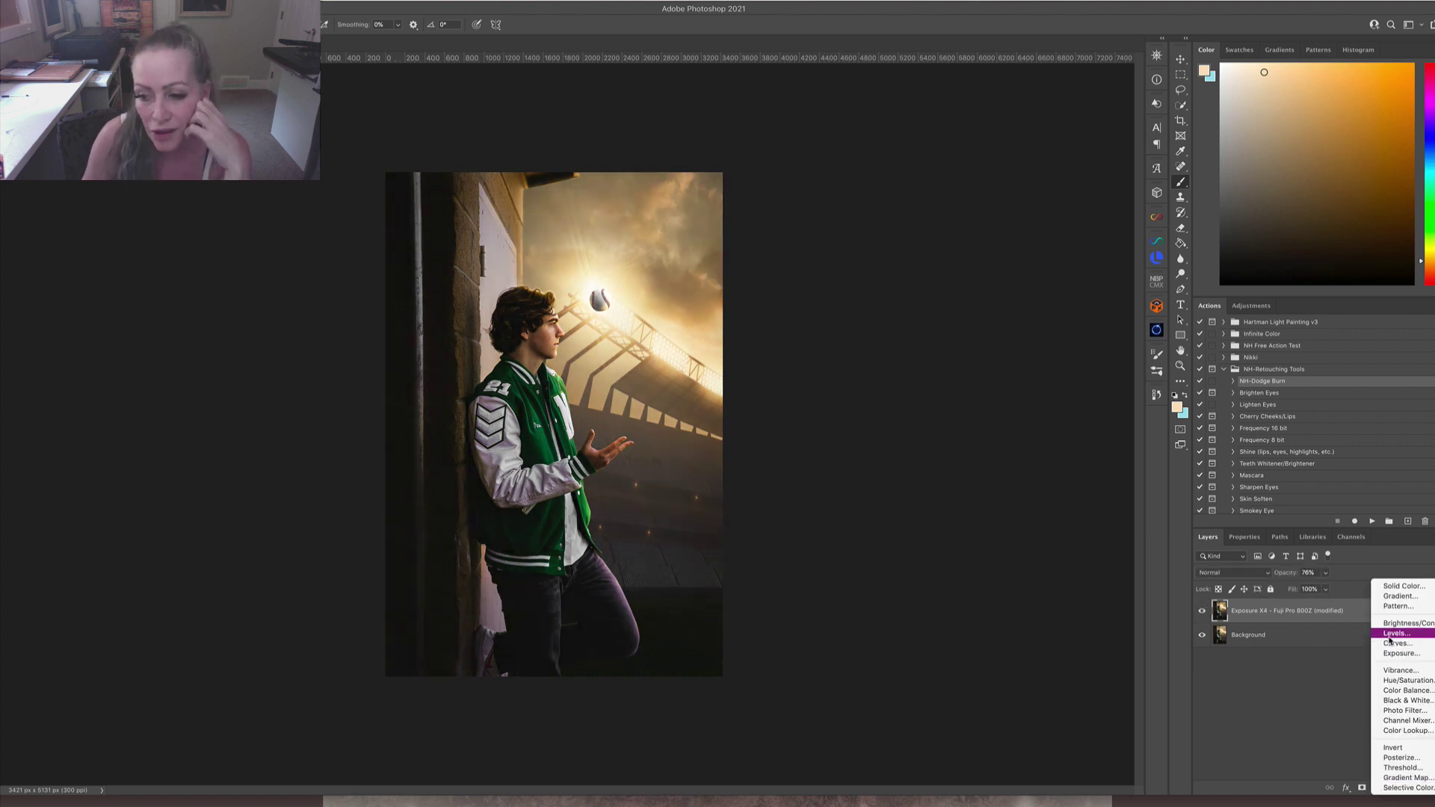
click(1392, 634)
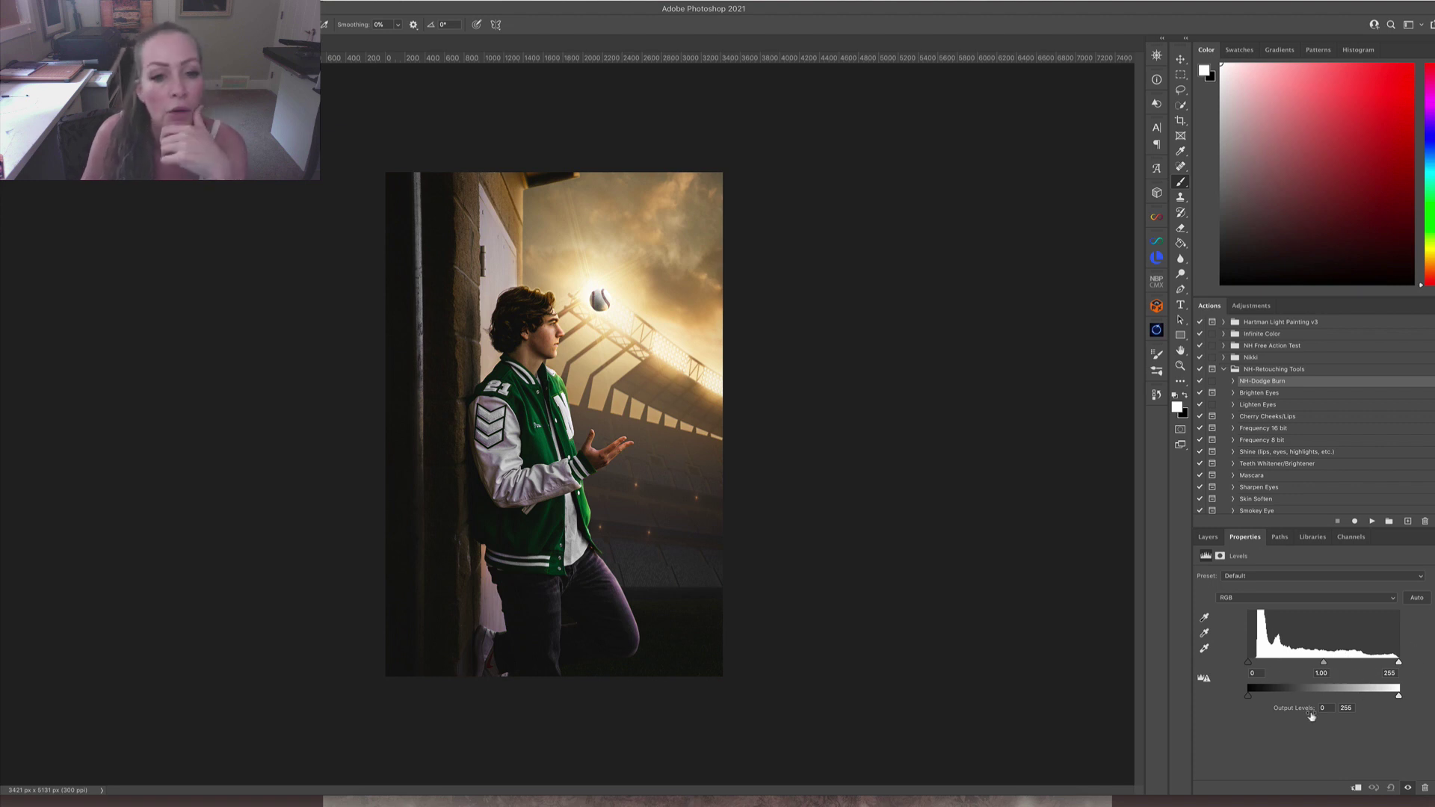
click(142, 3)
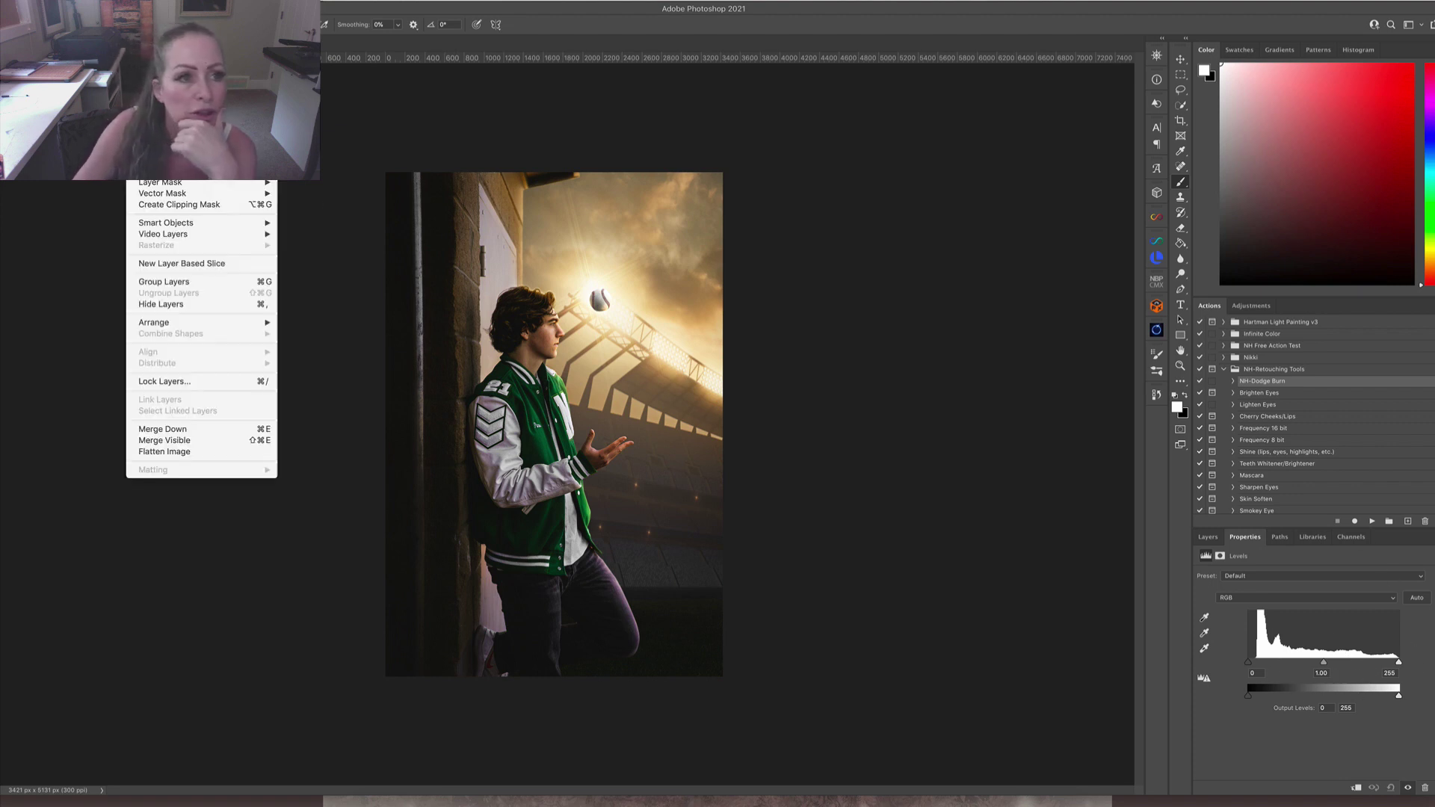
click(172, 454)
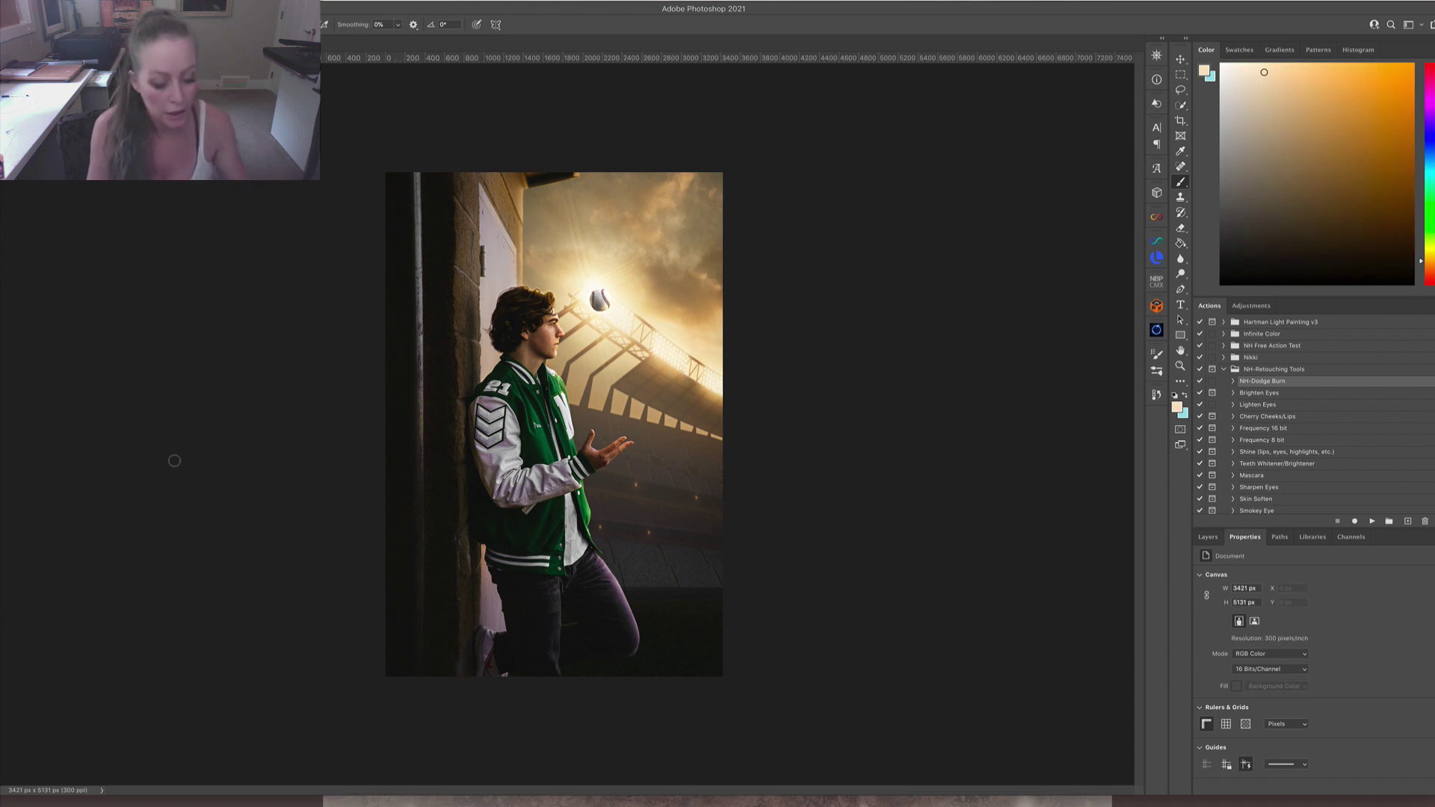